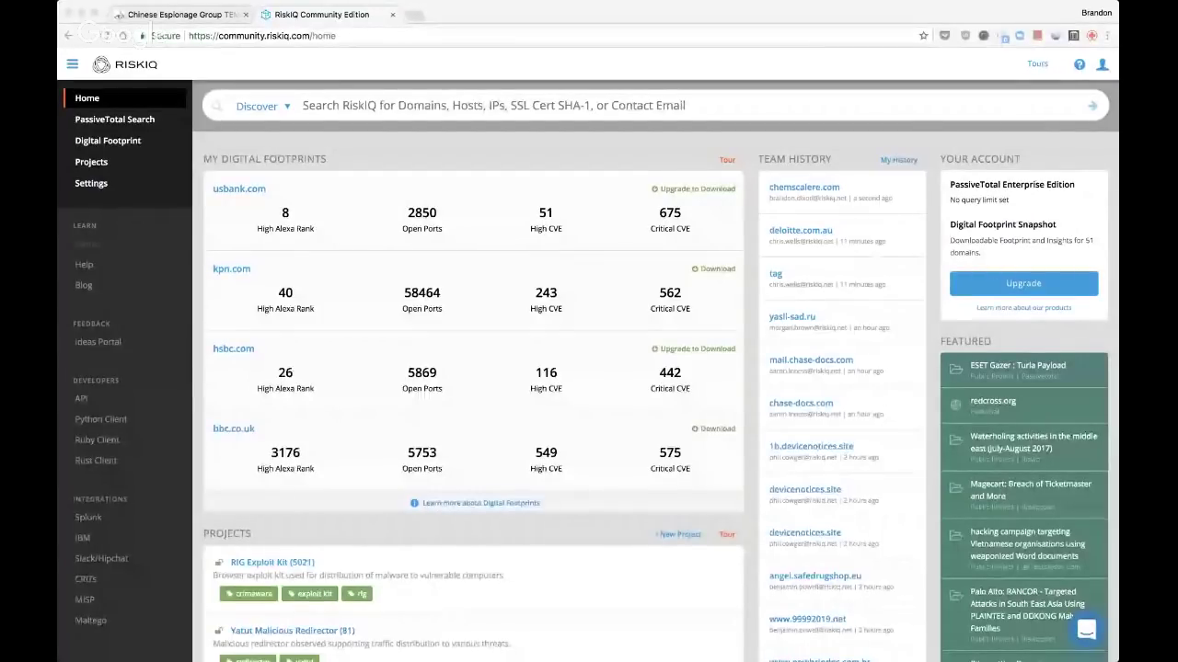
Bring the browser forward and switch to the FireEye TEMP.Periscope article tab
left_click(66, 250)
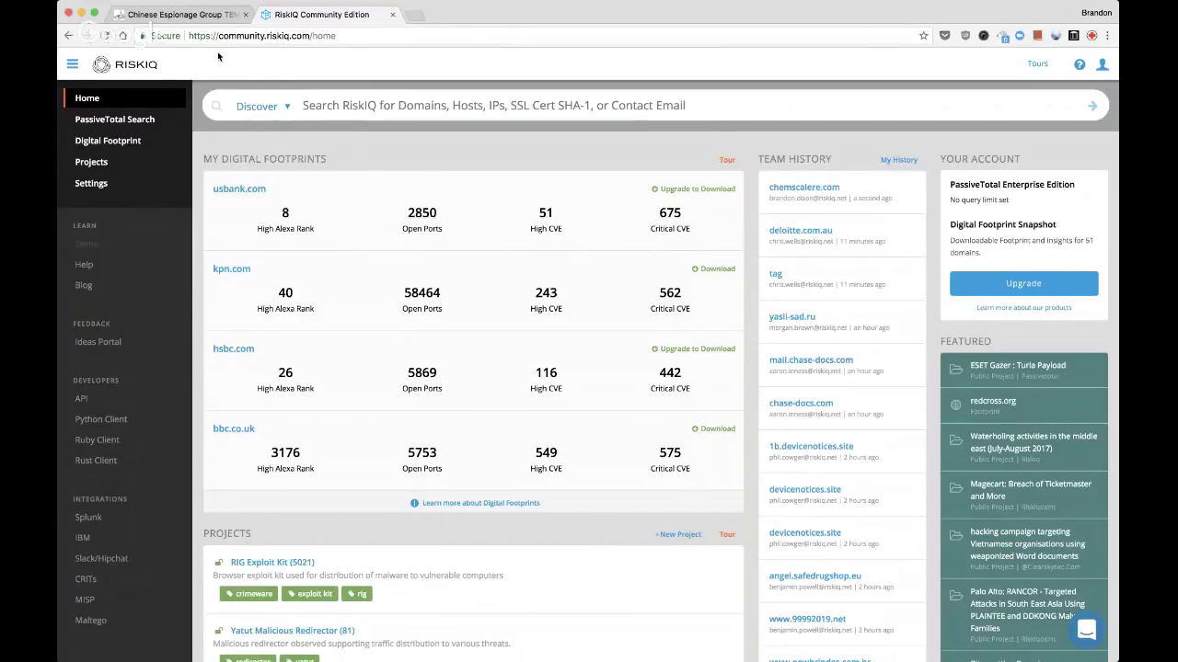
left_click(197, 14)
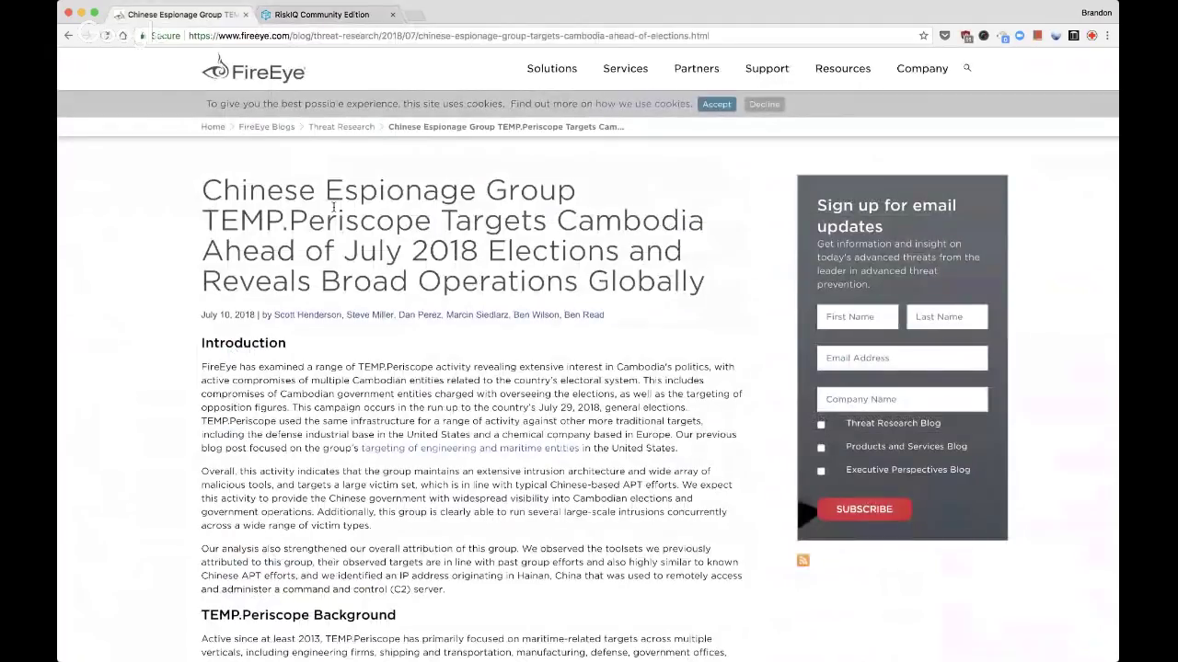
Scroll the FireEye article down to the Incident Background section listing the C2 servers
scroll(333, 207, "down", 1)
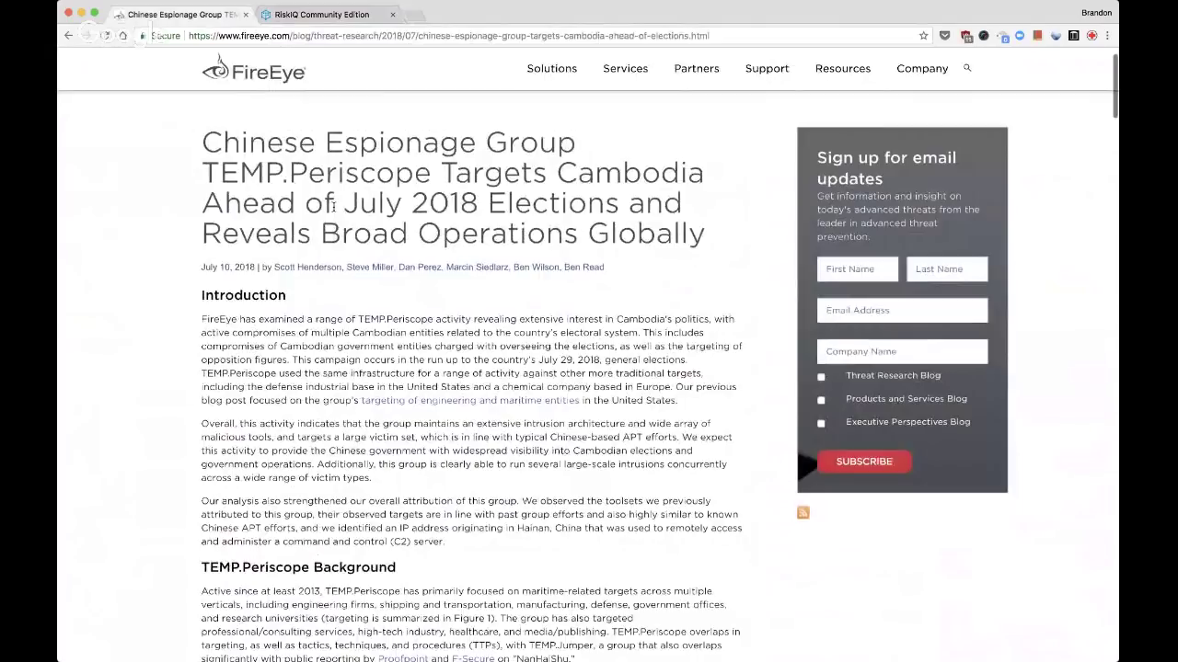
scroll(333, 207, "down", 2)
scroll(333, 207, "up", 1)
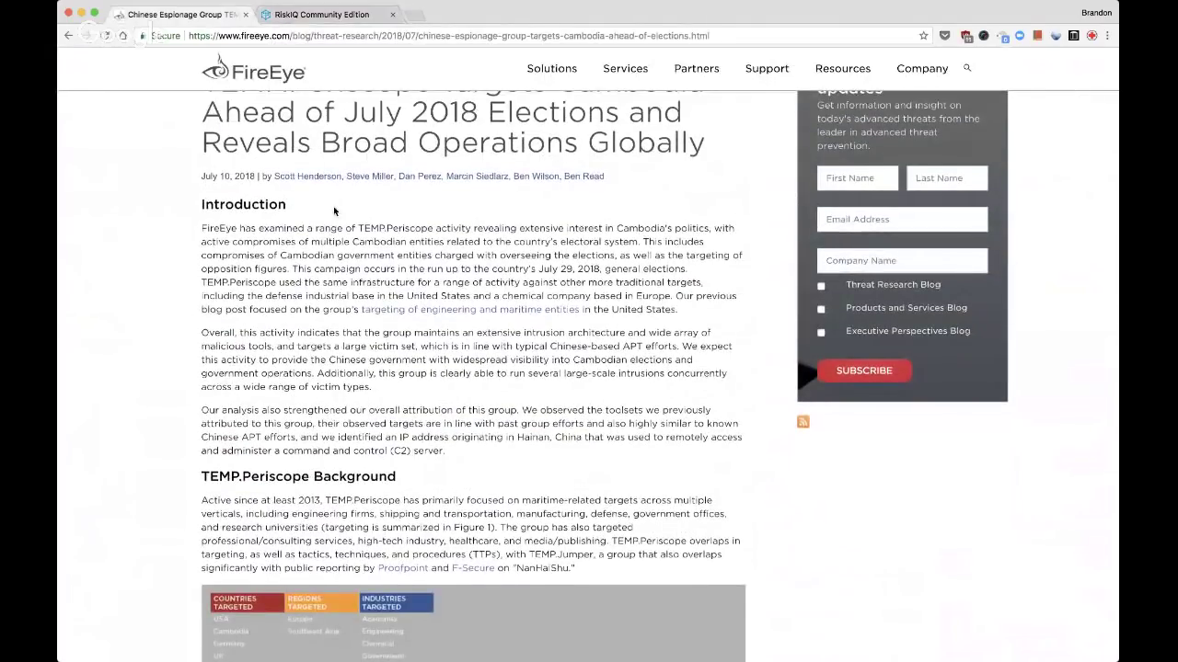
scroll(334, 211, "down", 2)
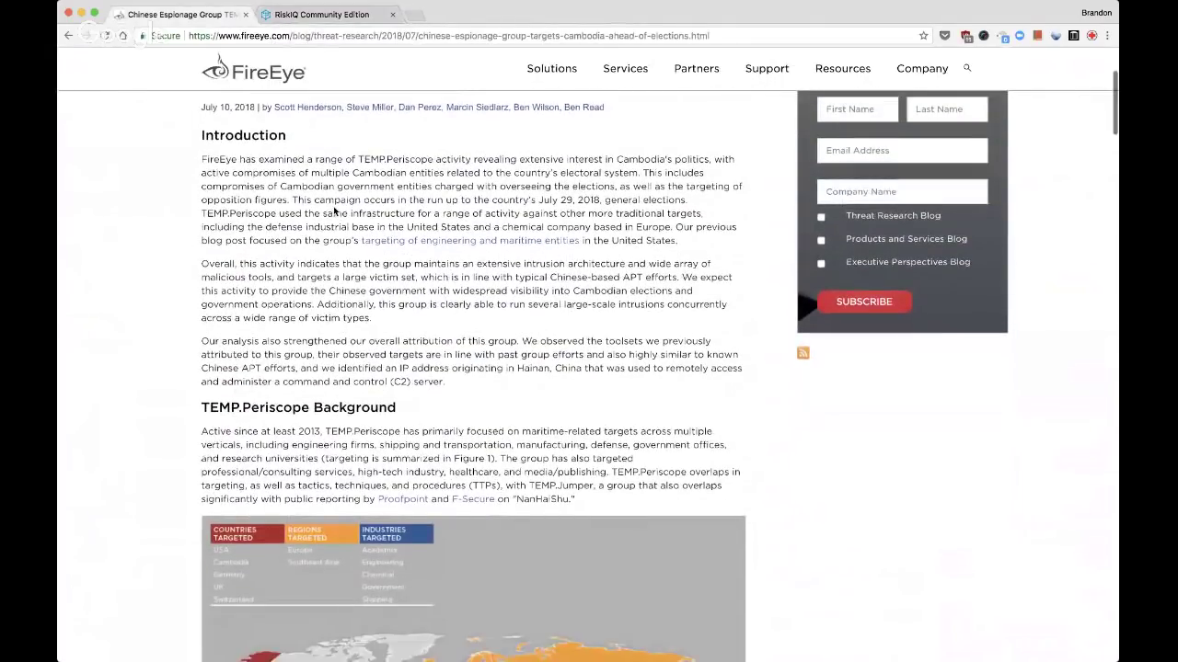
scroll(334, 210, "up", 2)
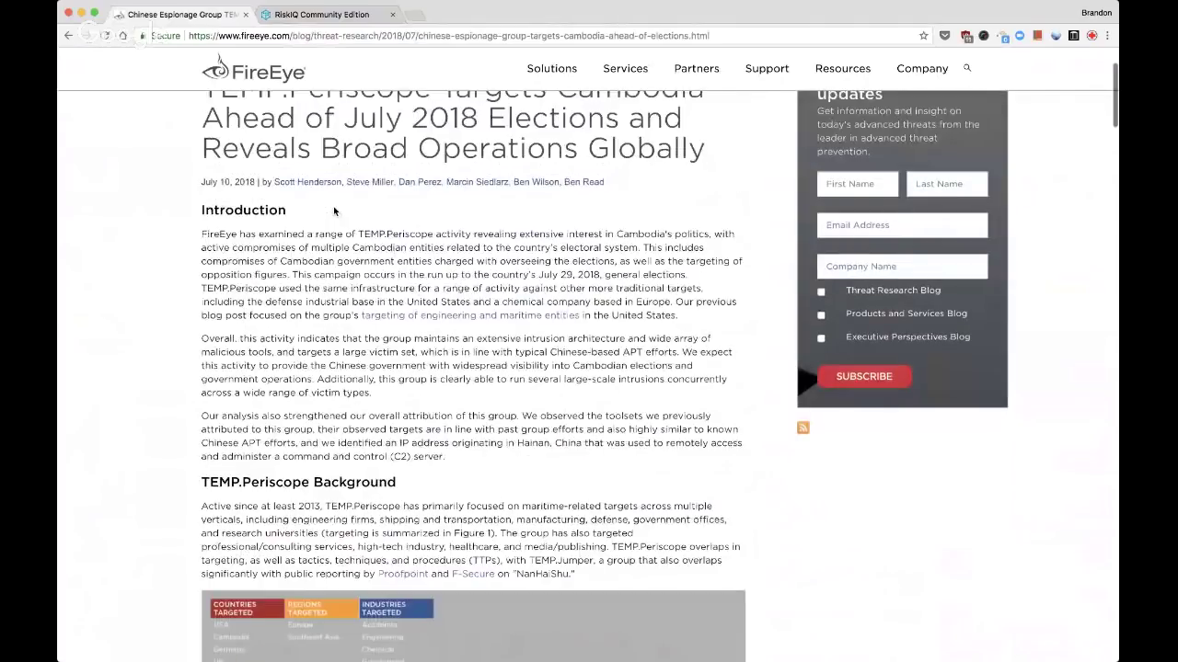
scroll(334, 211, "up", 2)
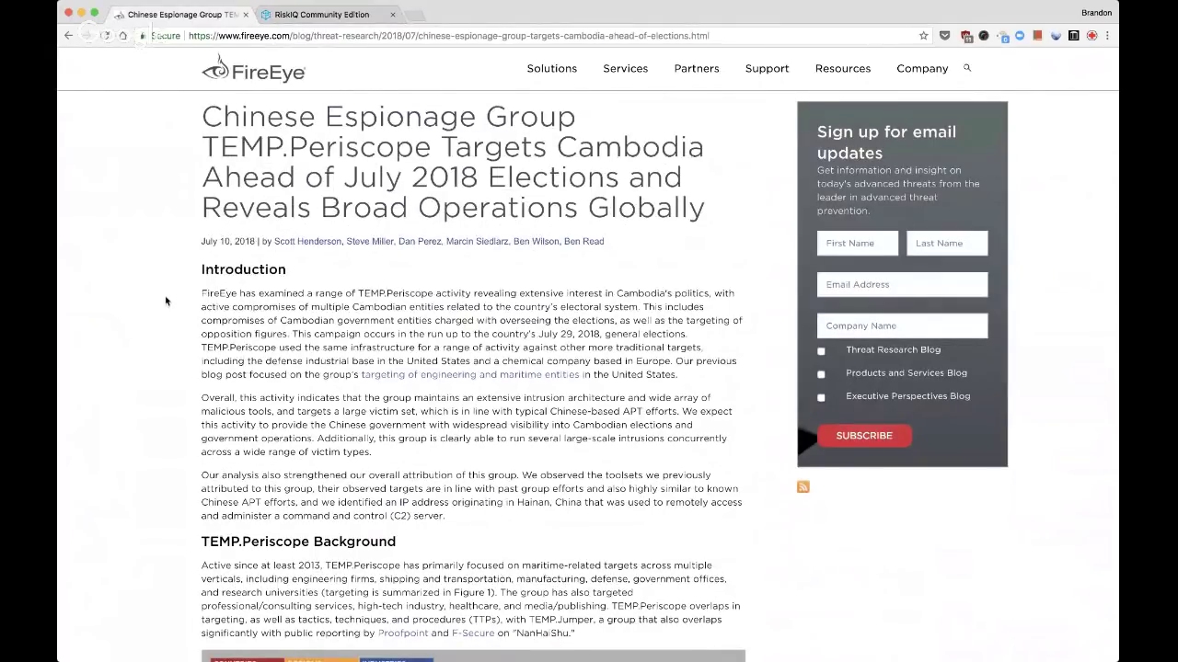
scroll(166, 301, "down", 5)
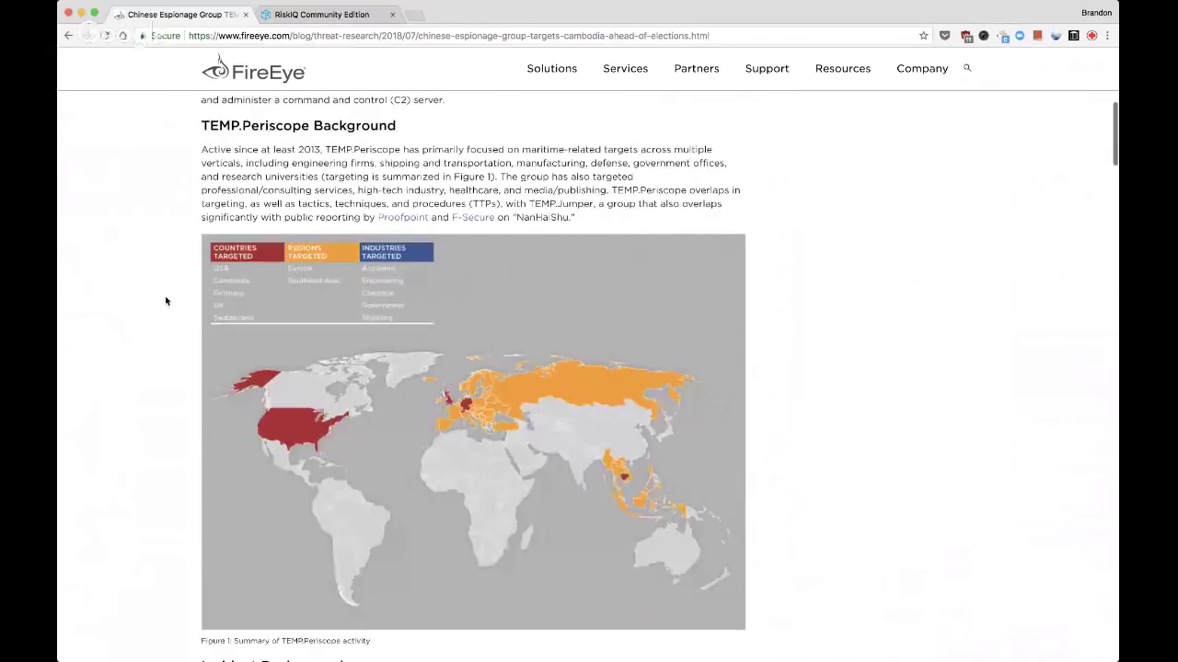
scroll(166, 301, "down", 3)
scroll(166, 301, "down", 2)
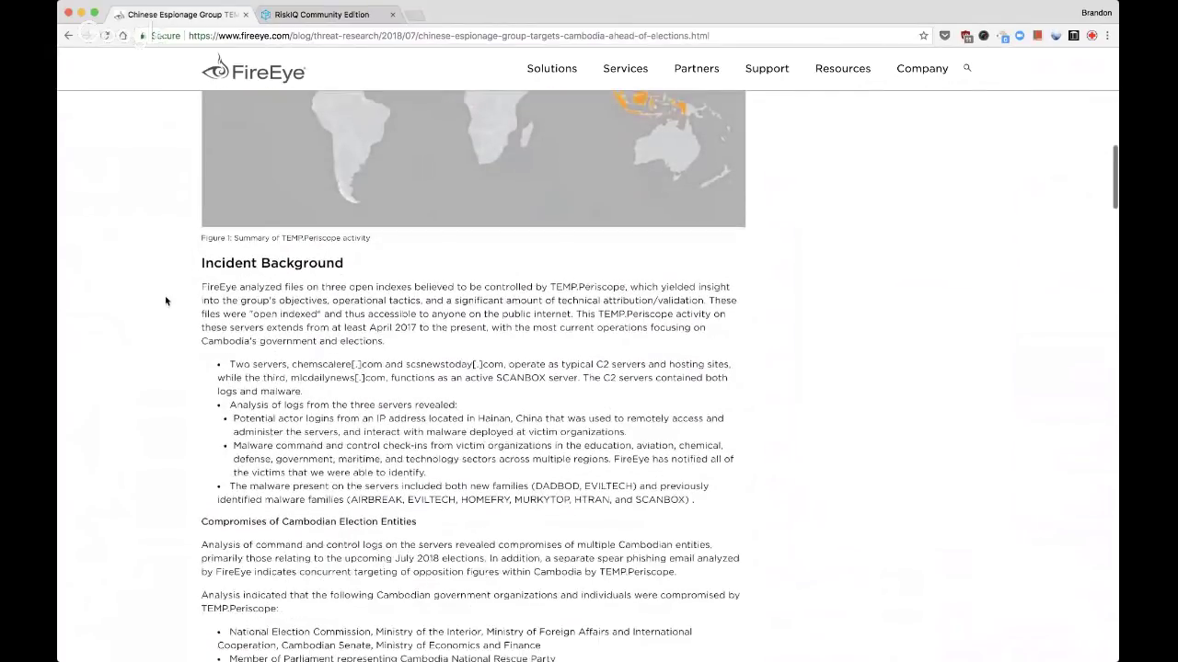
scroll(166, 301, "down", 1)
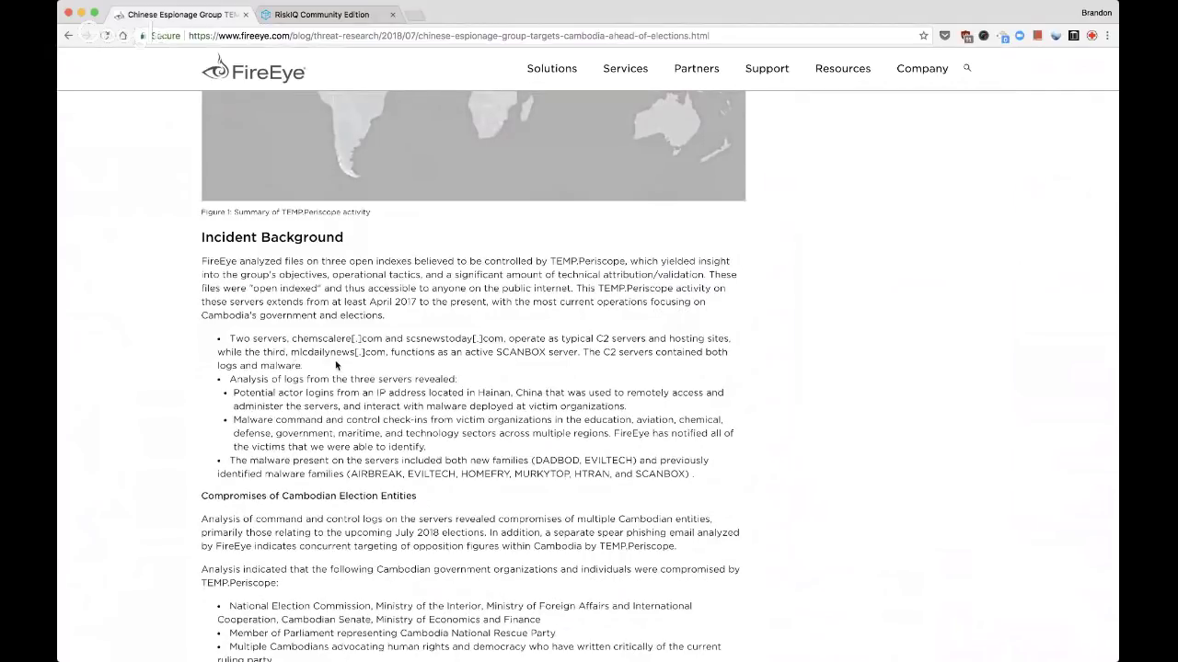
scroll(374, 356, "down", 1)
scroll(375, 356, "down", 15)
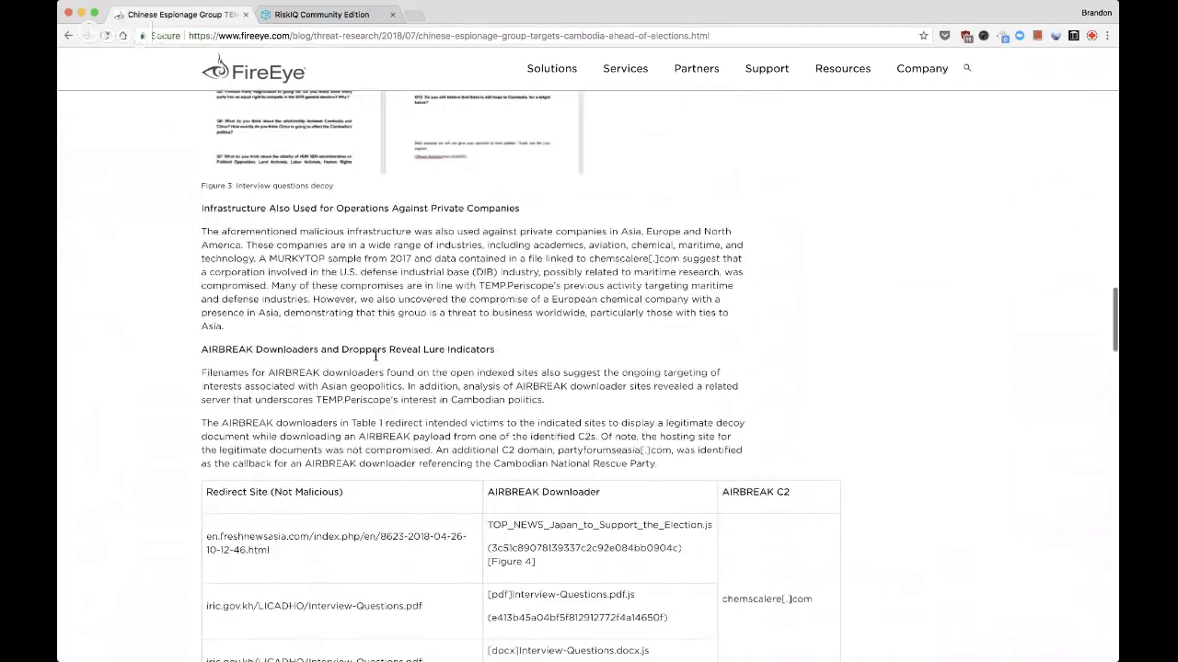
scroll(375, 360, "up", 15)
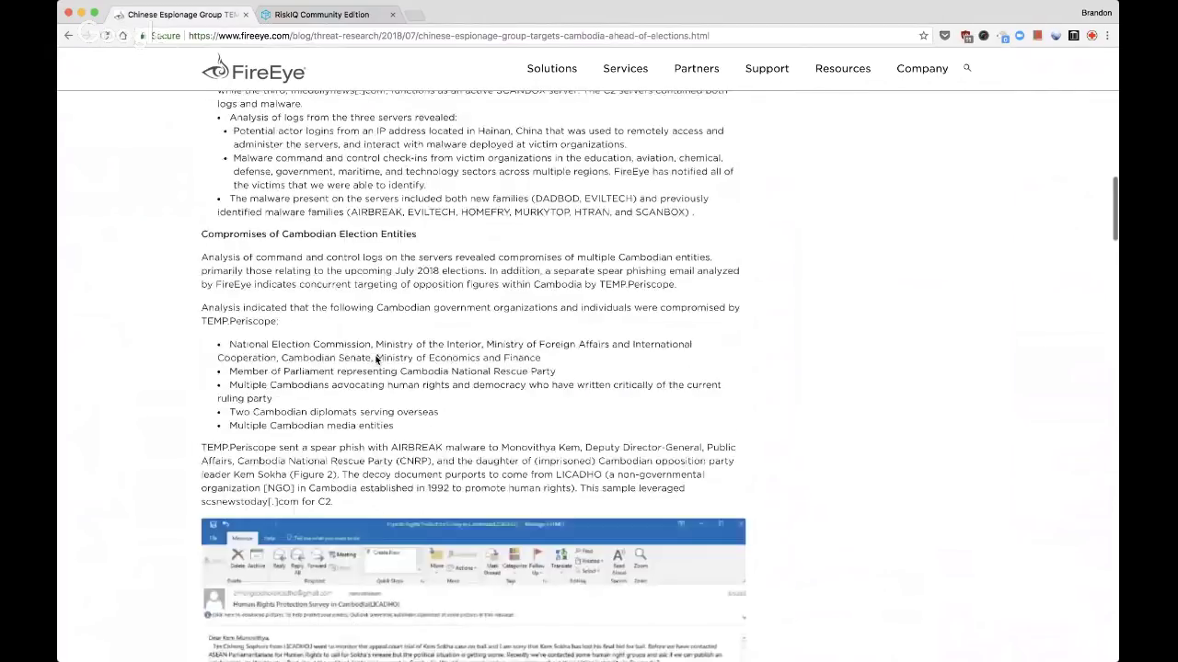
scroll(375, 360, "down", 2)
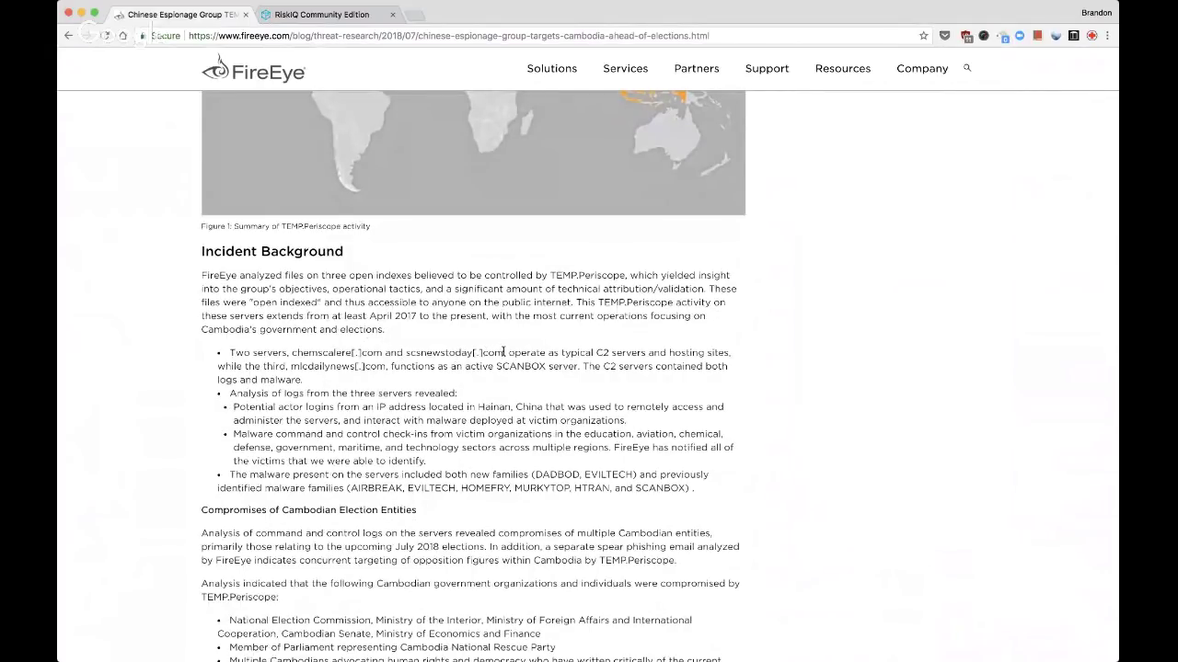
Highlight the chemscalere, scsnewstoday and mlcdailynews C2 domains in Incident Background
left_click_drag(503, 353, 290, 352)
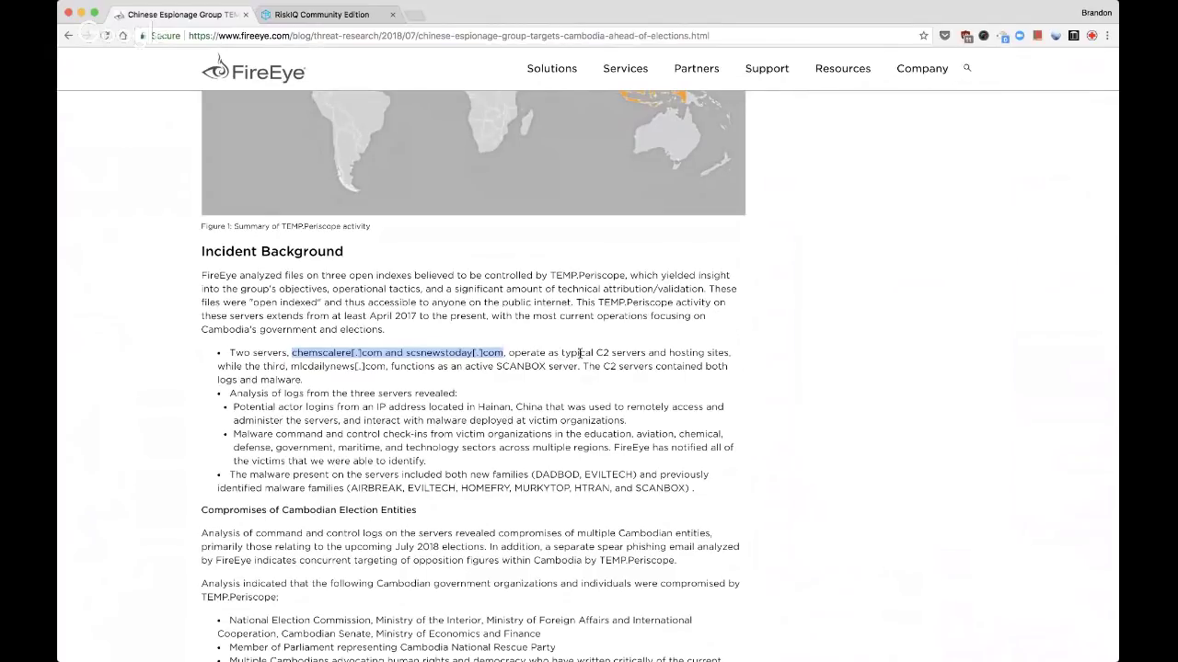
left_click_drag(291, 366, 384, 366)
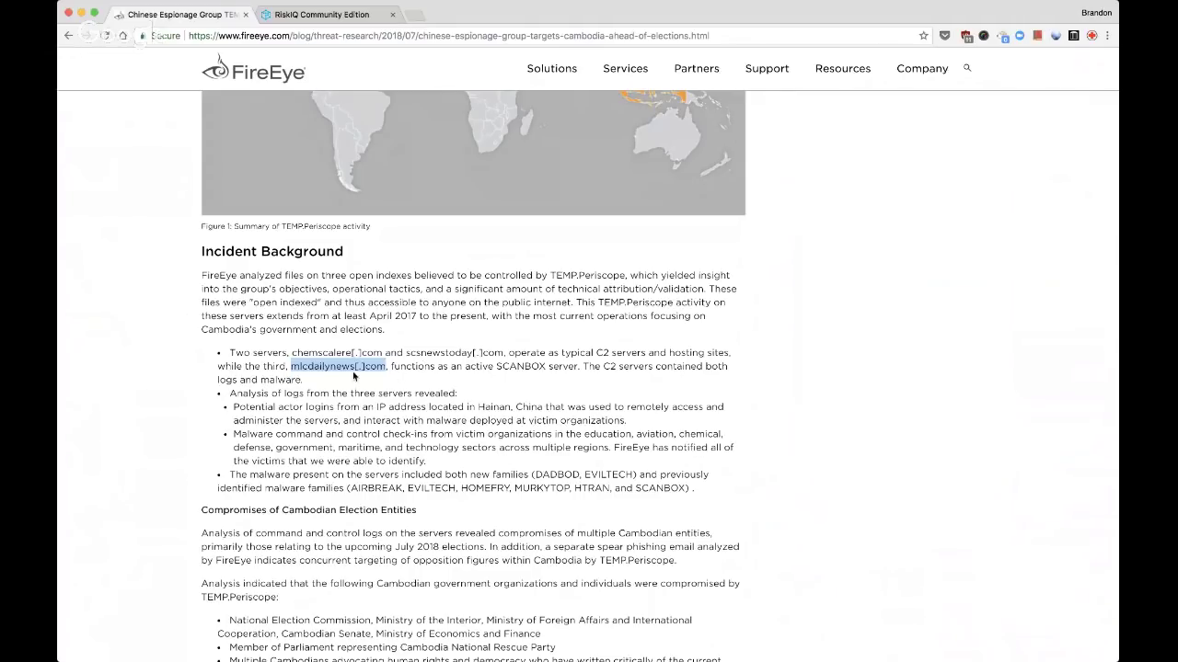
left_click_drag(292, 353, 504, 359)
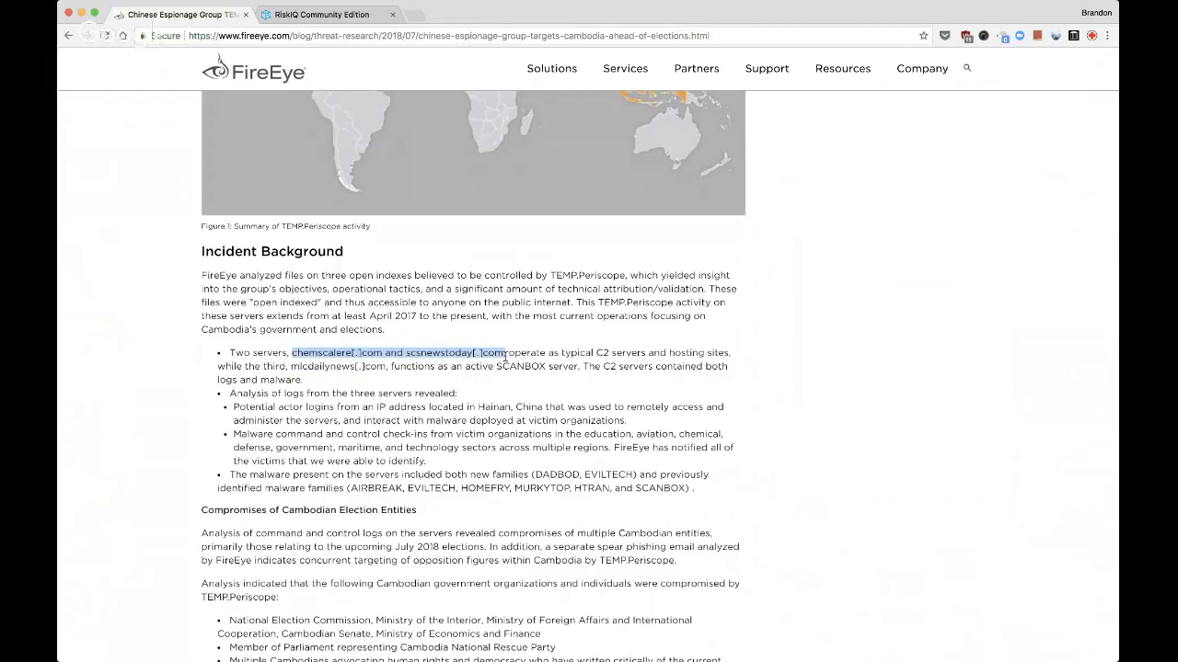
left_click(332, 362)
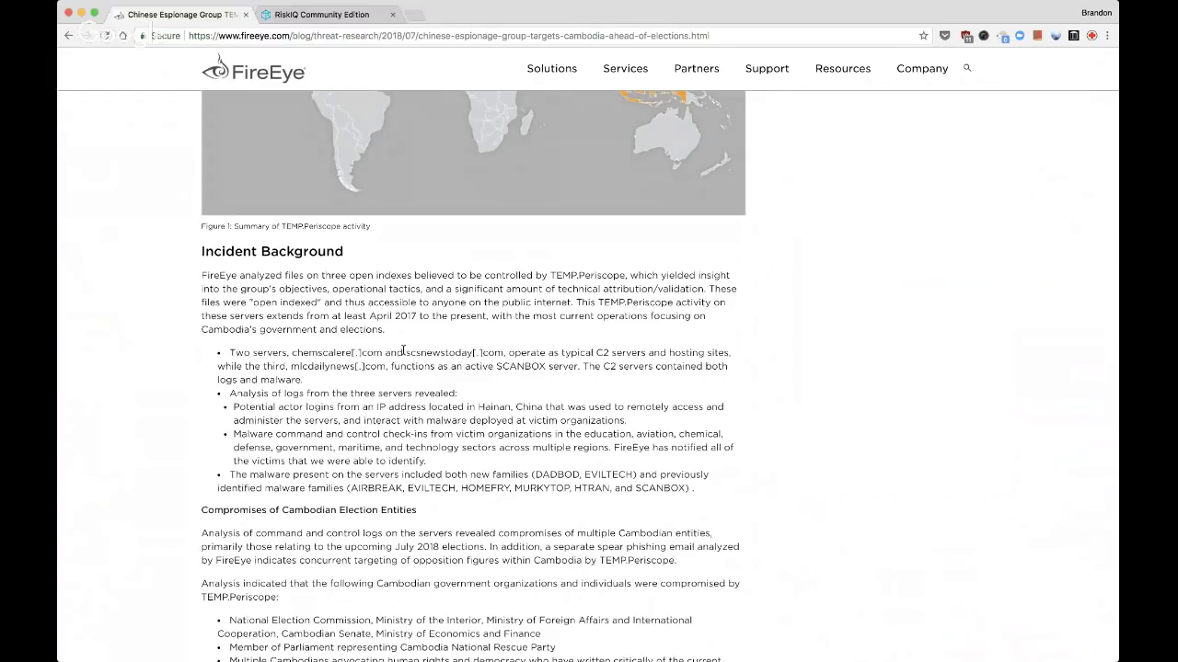
Scroll down to Table 1 of AIRBREAK downloaders and its C2 domain column
scroll(403, 350, "down", 3)
scroll(403, 350, "down", 15)
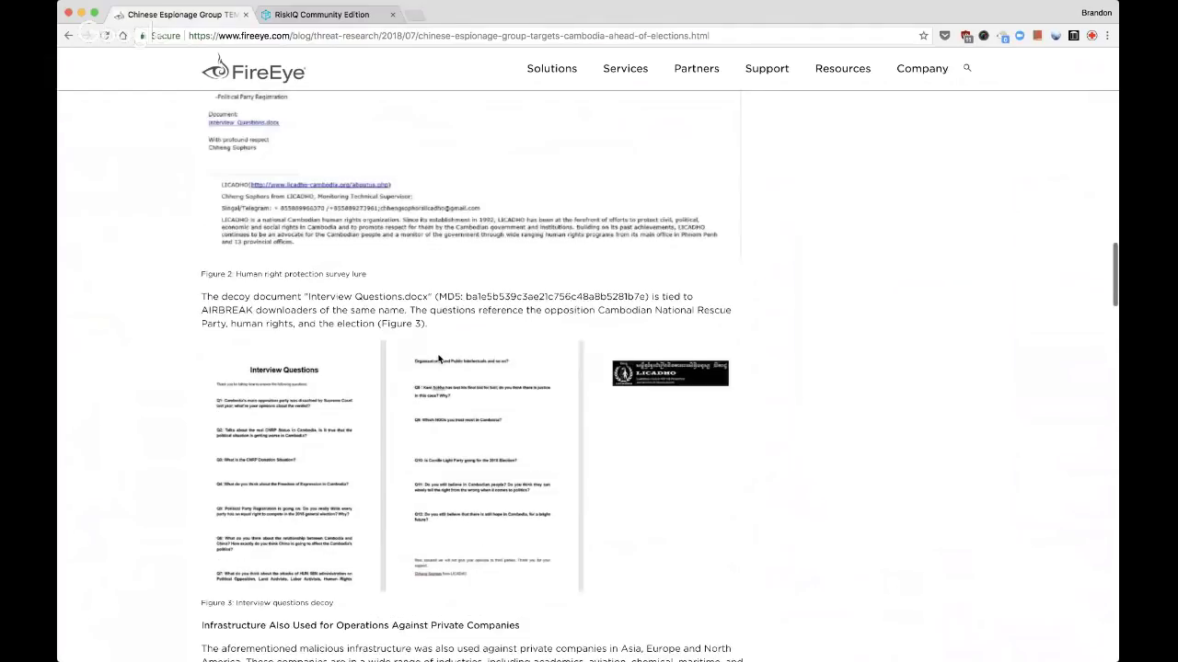
scroll(439, 359, "down", 9)
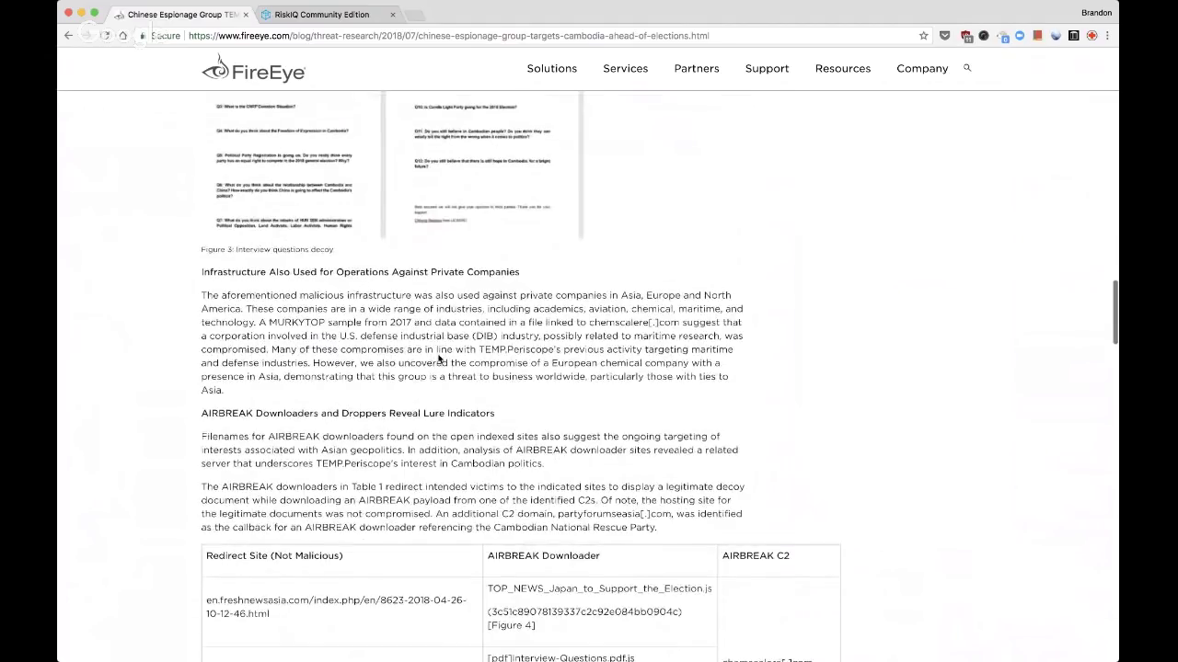
scroll(439, 355, "down", 3)
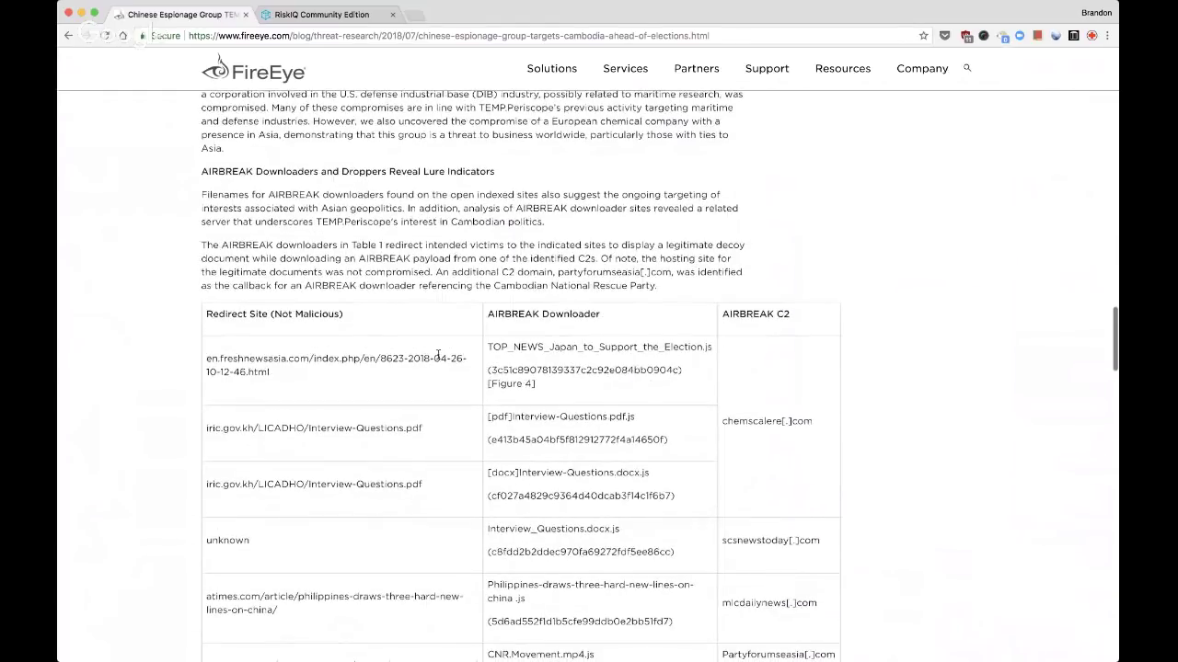
scroll(438, 356, "down", 1)
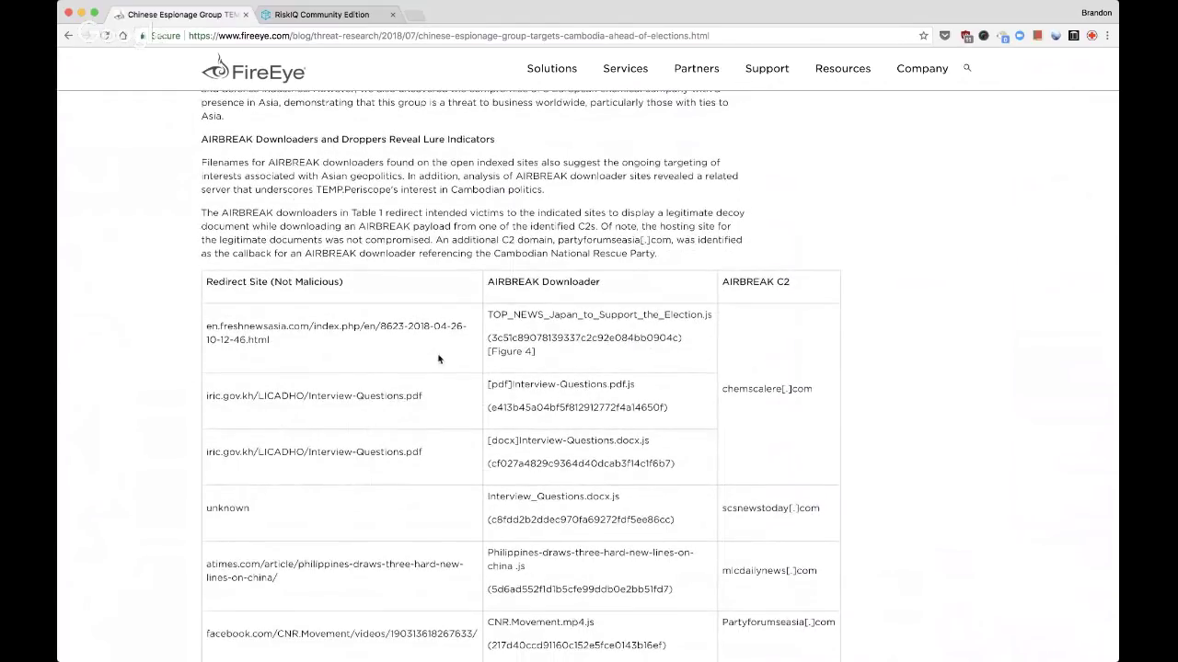
scroll(439, 359, "down", 7)
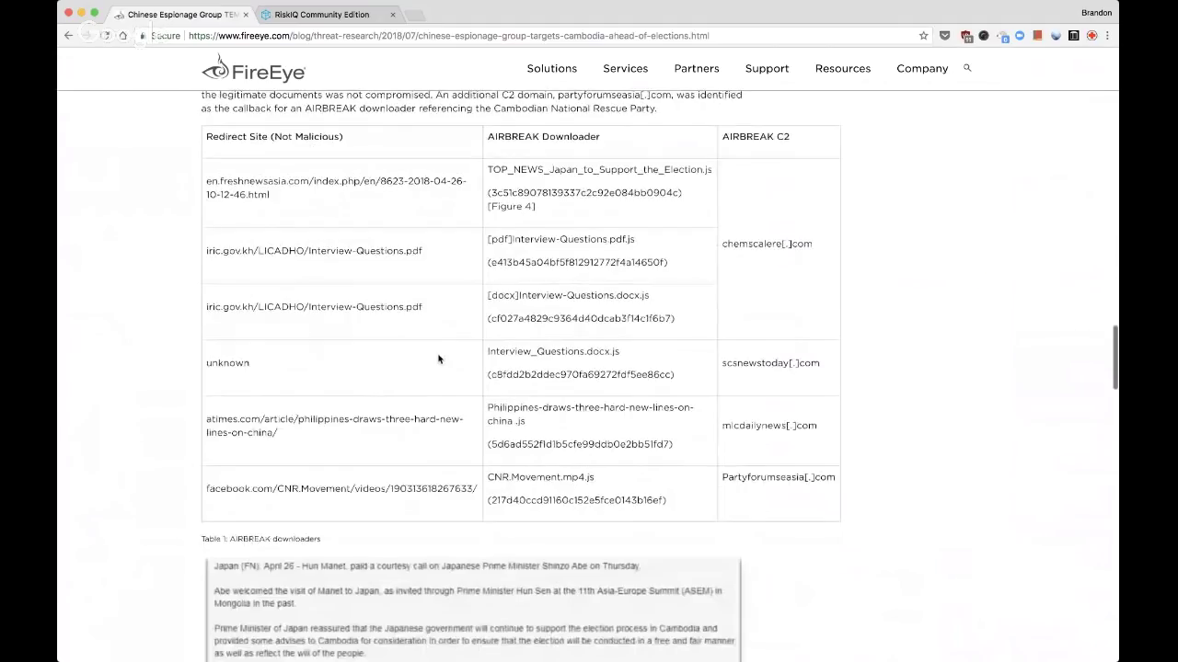
scroll(455, 345, "down", 15)
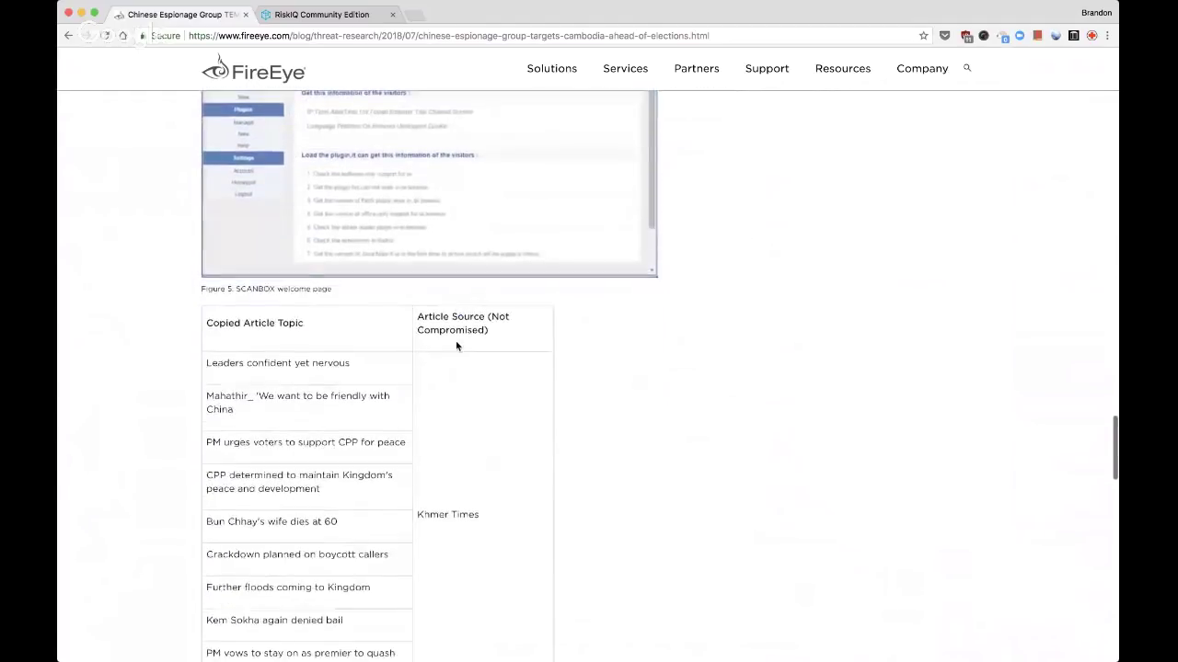
scroll(456, 346, "up", 18)
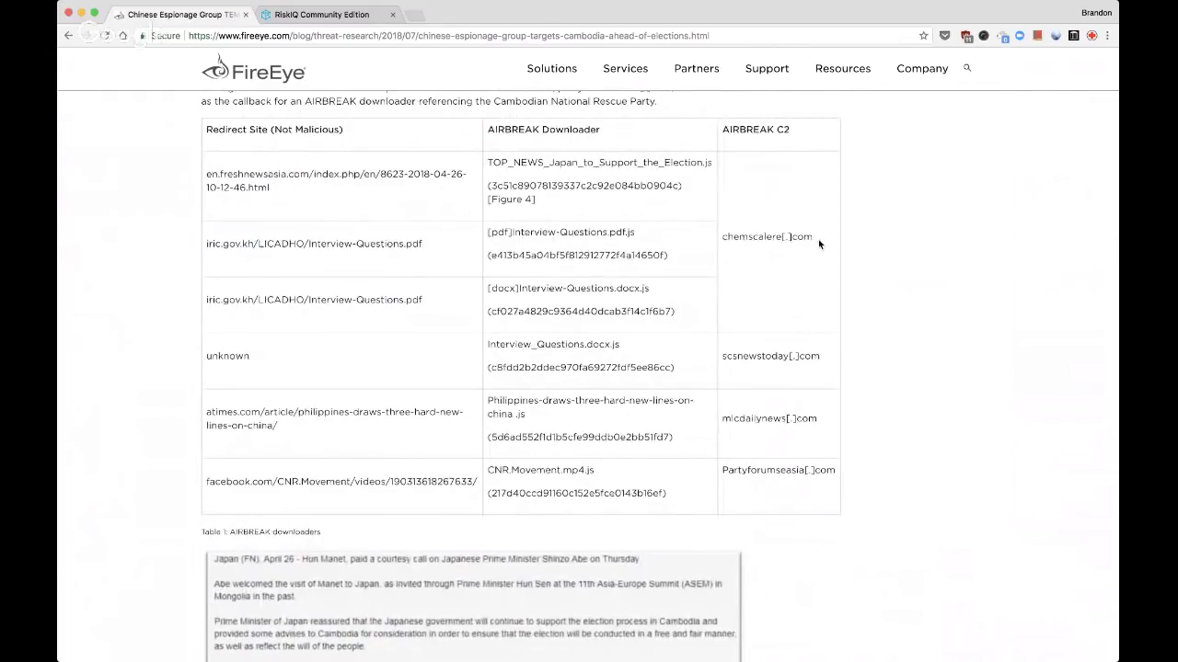
Copy the chemscalere[.]com and scsnewstoday[.]com C2 domains from Table 1
left_click_drag(819, 243, 723, 239)
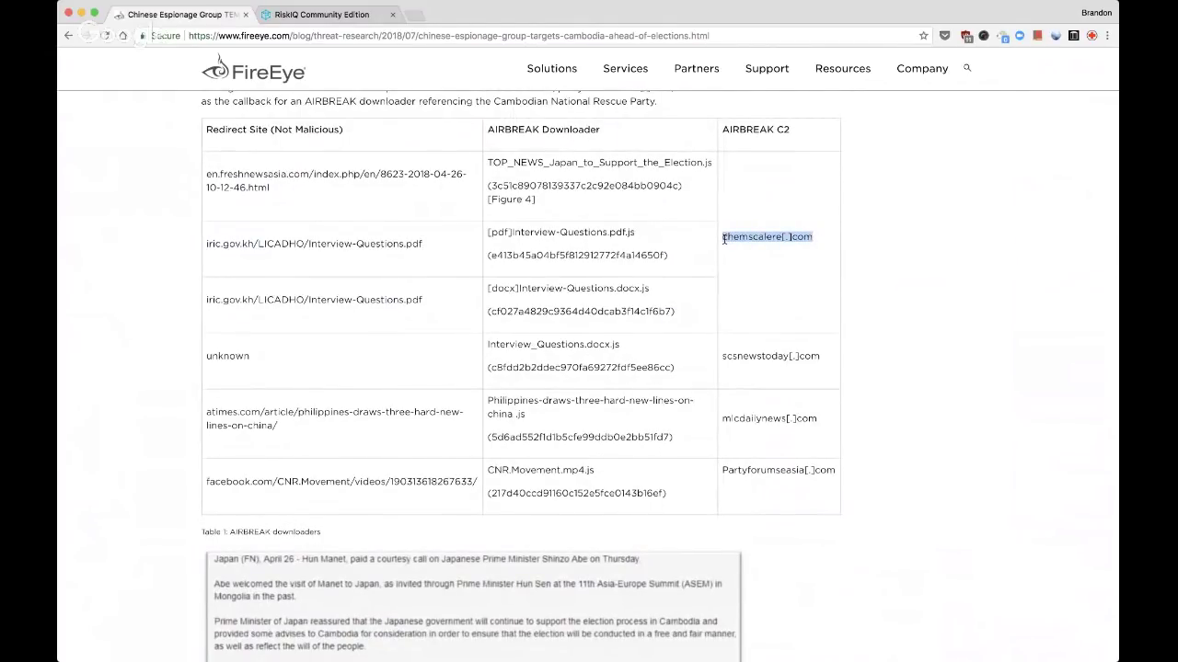
key("super+Tab")
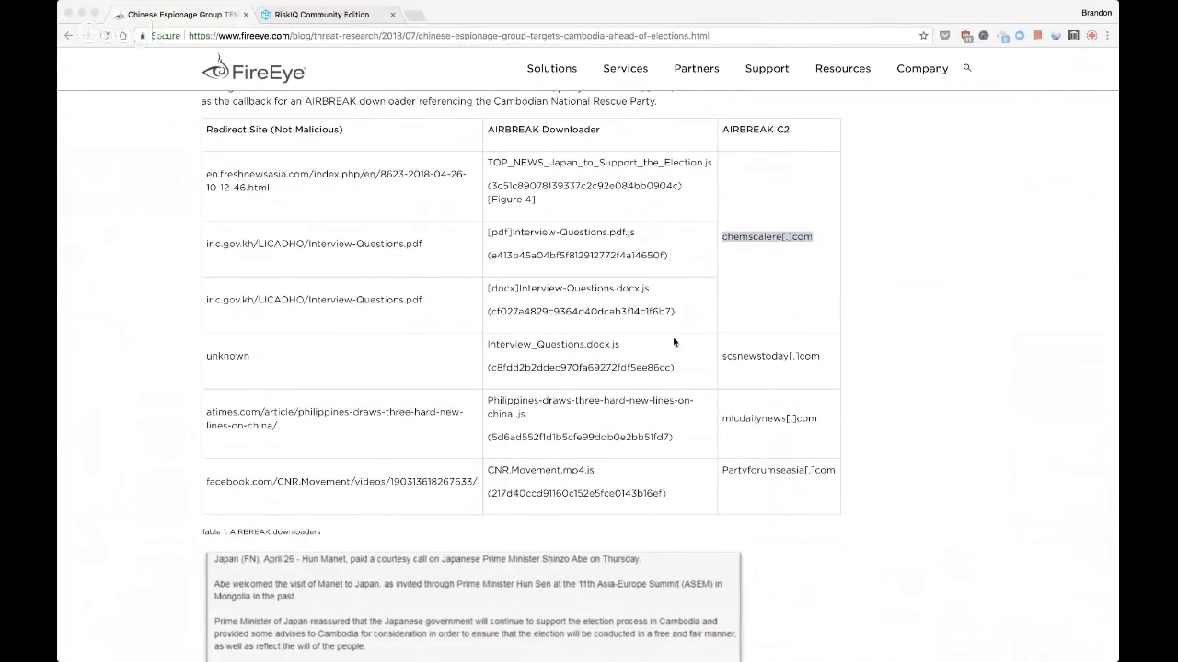
left_click(805, 375)
left_click_drag(821, 359, 724, 359)
key("super+Tab")
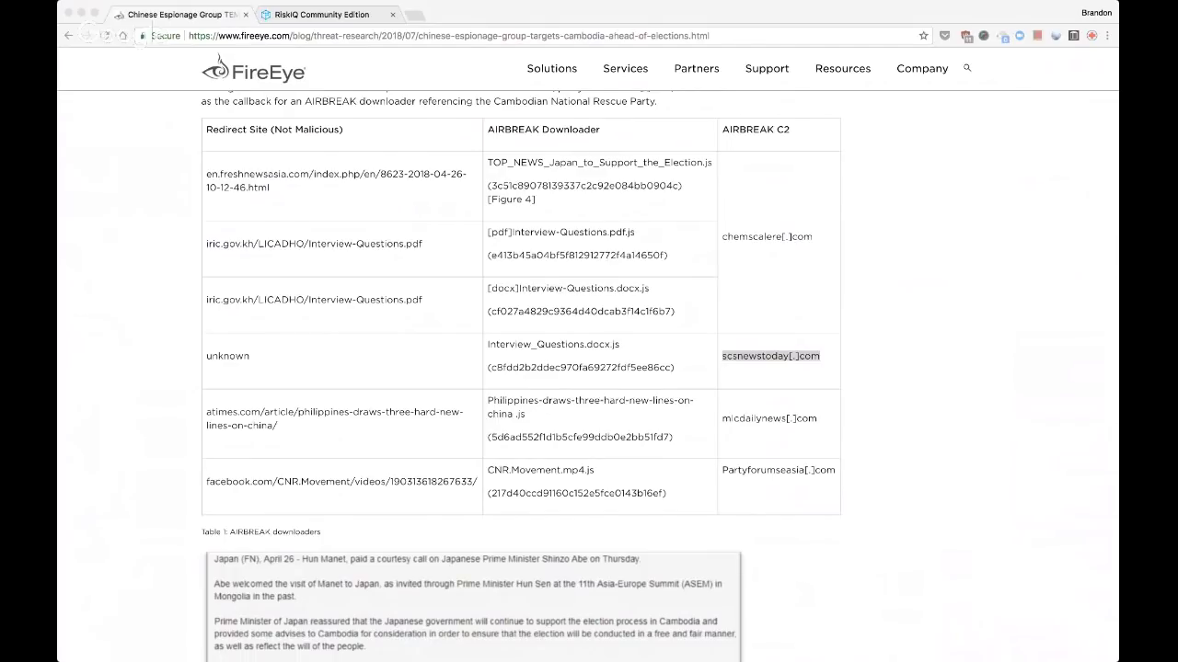
Copy the mlcdailynews[.]com and Partyforumseasia[.]com C2 domains, then return to RiskIQ
key("super+Tab")
left_click_drag(821, 425, 718, 419)
key("super+Tab")
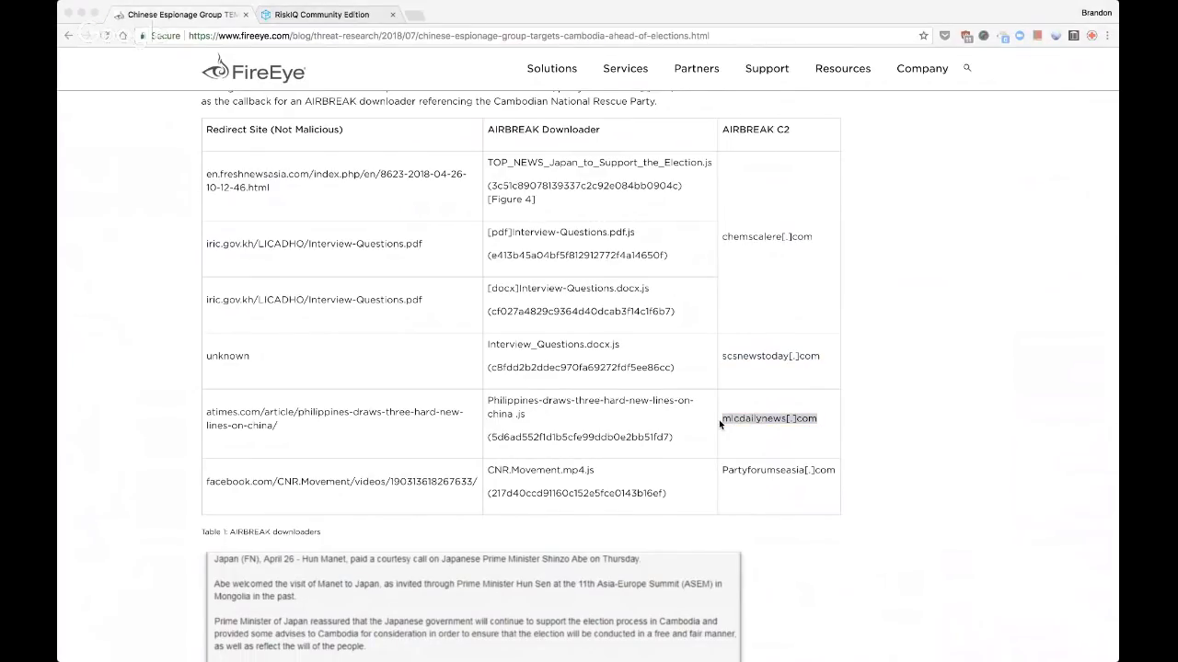
key("super+Tab")
left_click_drag(836, 470, 722, 472)
key("super+Tab")
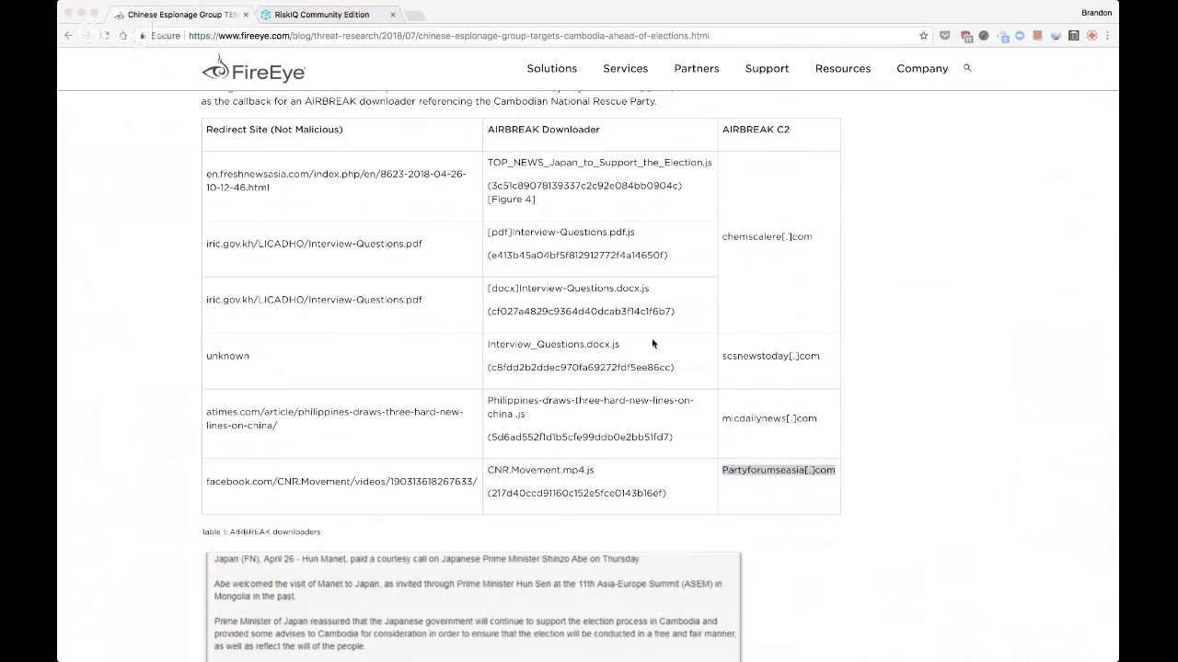
key("super+Tab")
Start a new project named 'Live Stream: FireEye TEMP.Periscope actors'
left_click(322, 14)
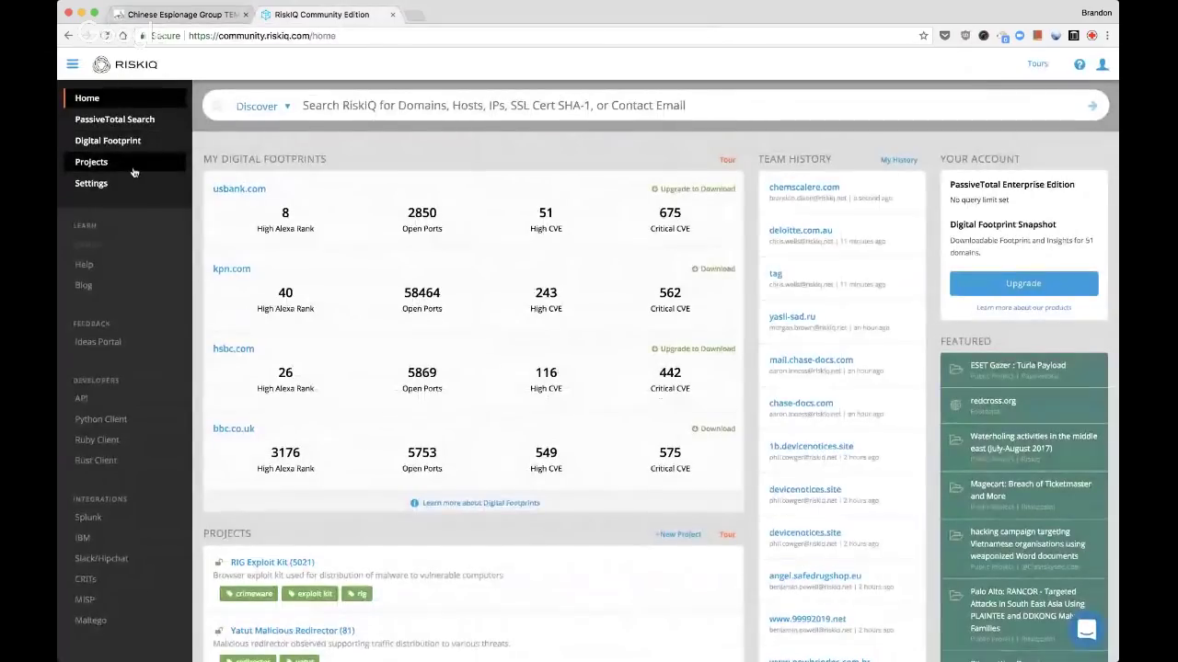
left_click(143, 172)
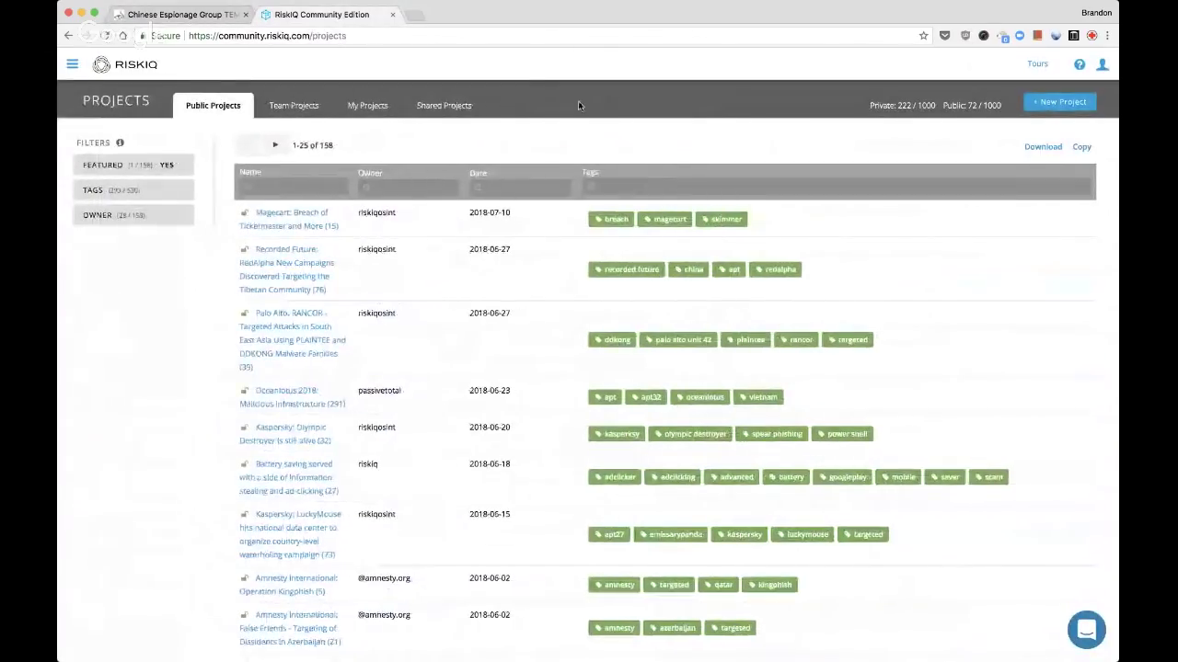
left_click(1060, 101)
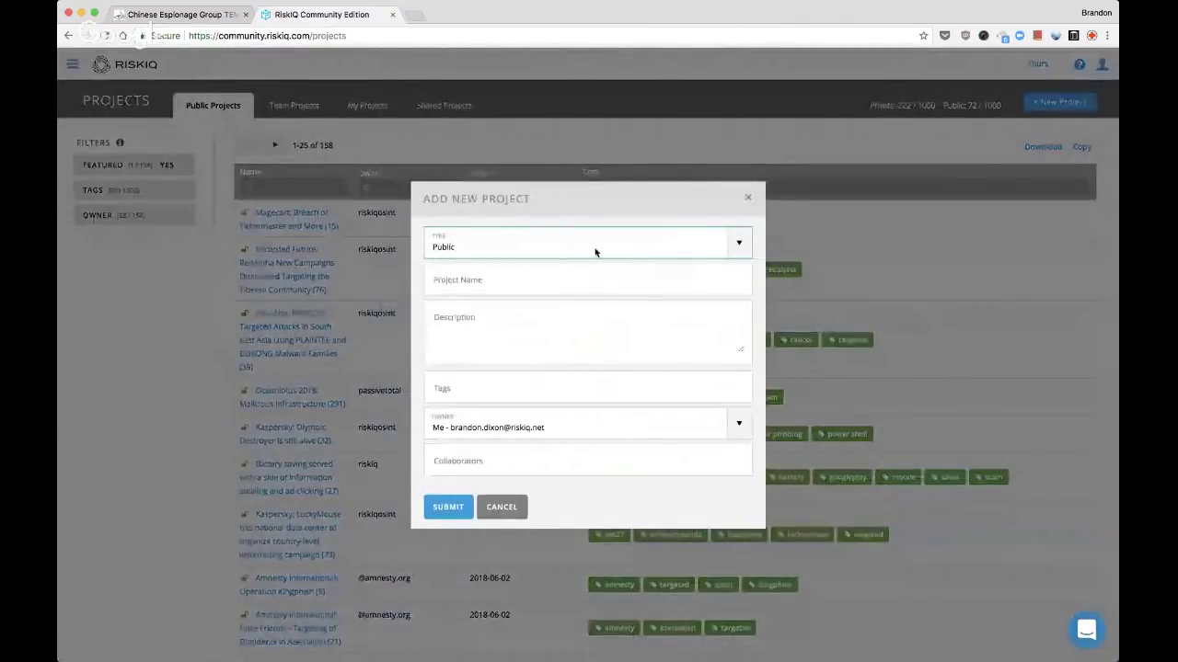
left_click(589, 276)
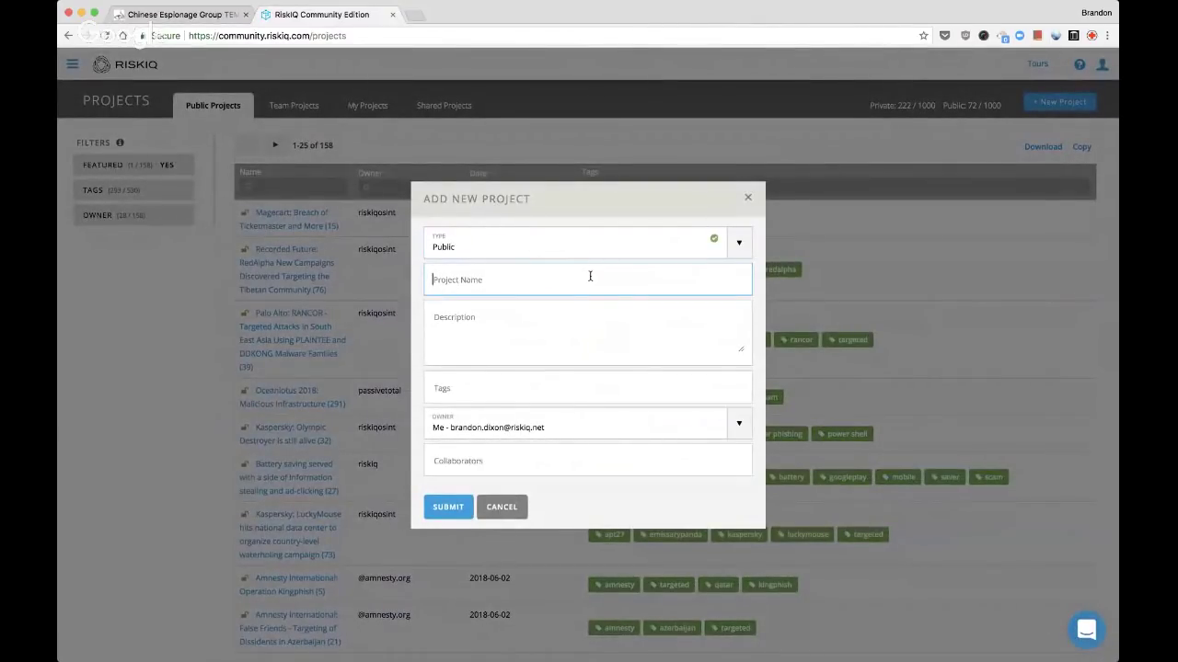
type("Ch")
key("BackSpace")
key("BackSpace")
type("Live Stream: FireEye")
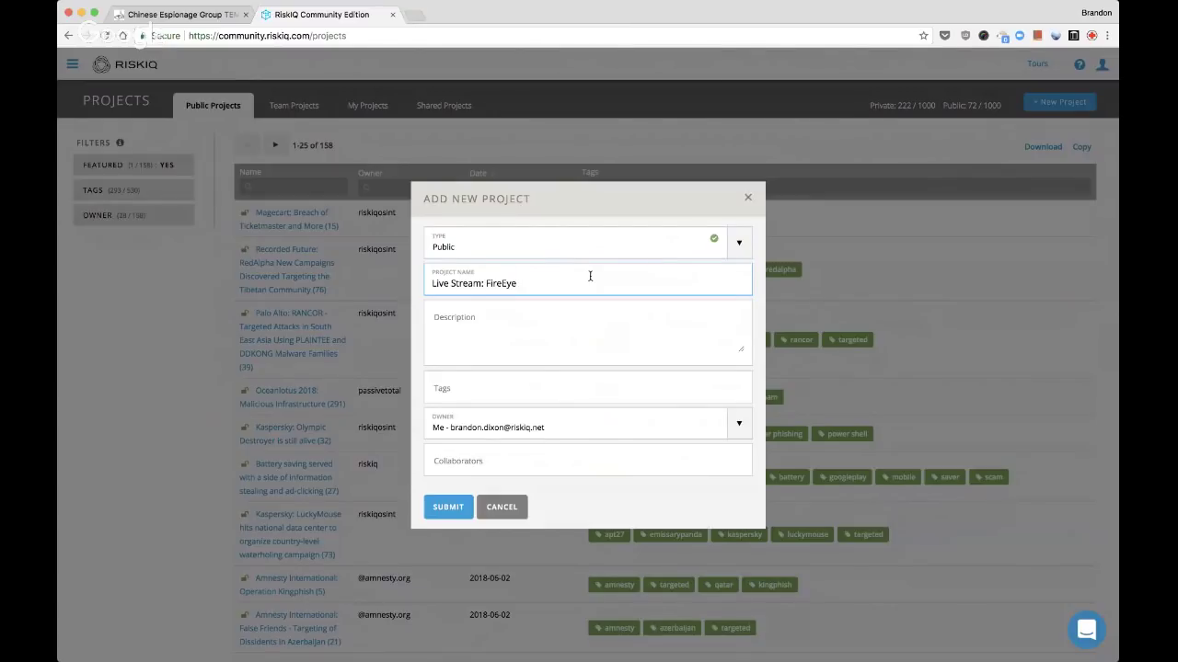
type(" TEMP.Peris")
key("BackSpace")
key("BackSpace")
type("riscope actors.")
Paste the FireEye article URL as the project description
left_click(520, 345)
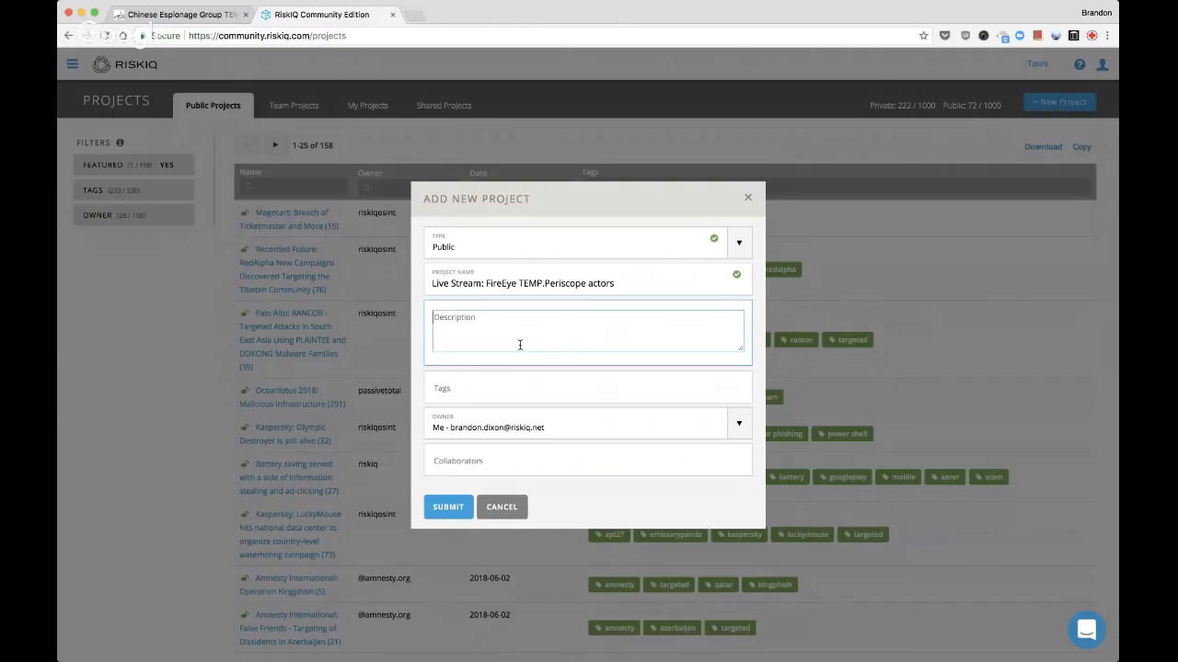
left_click(198, 22)
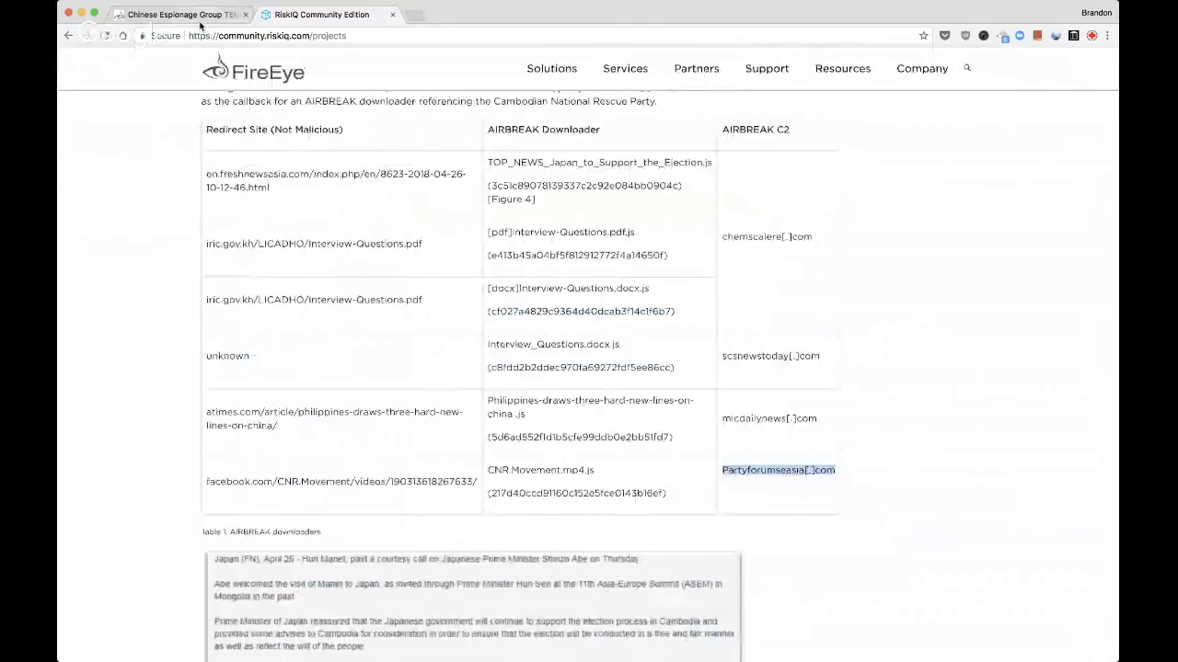
left_click(321, 14)
type("https://www.fireeye.com/blog/threat-research/2018/07/chinese-espionage-group-targets-cambodia-ahead-of-elections.html")
Tag the project espionage, china, cambodia, threat and apt, and create it
left_click(498, 393)
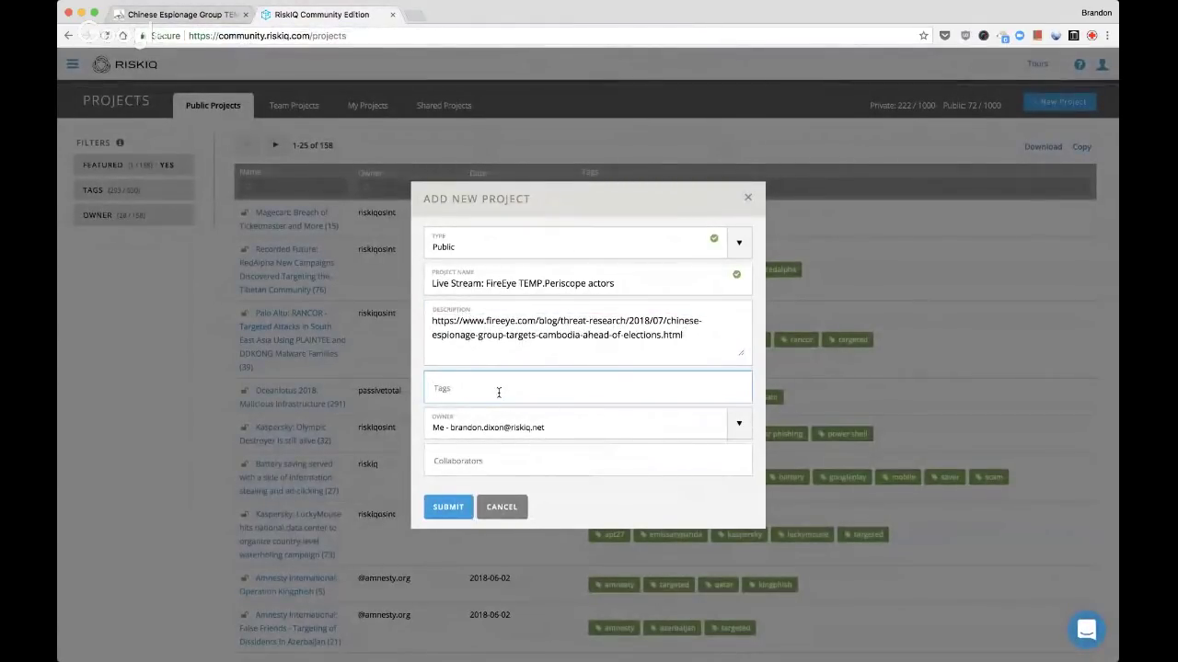
type("espionage chin")
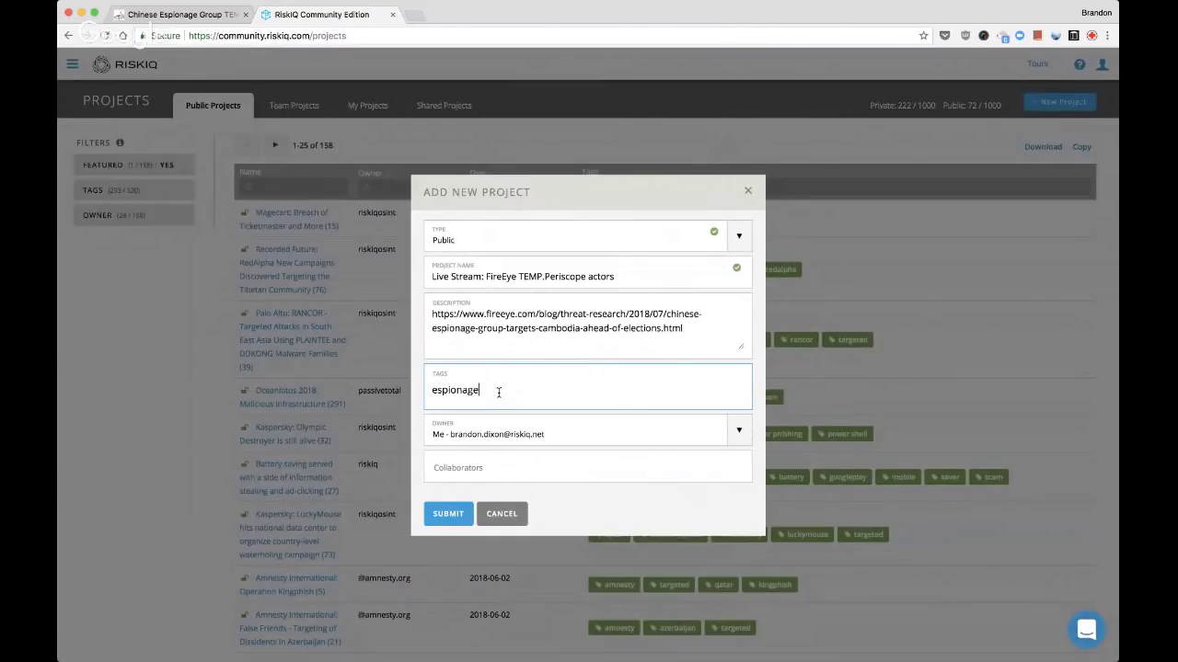
key("Return")
type("china")
key("Return")
type("cambodia")
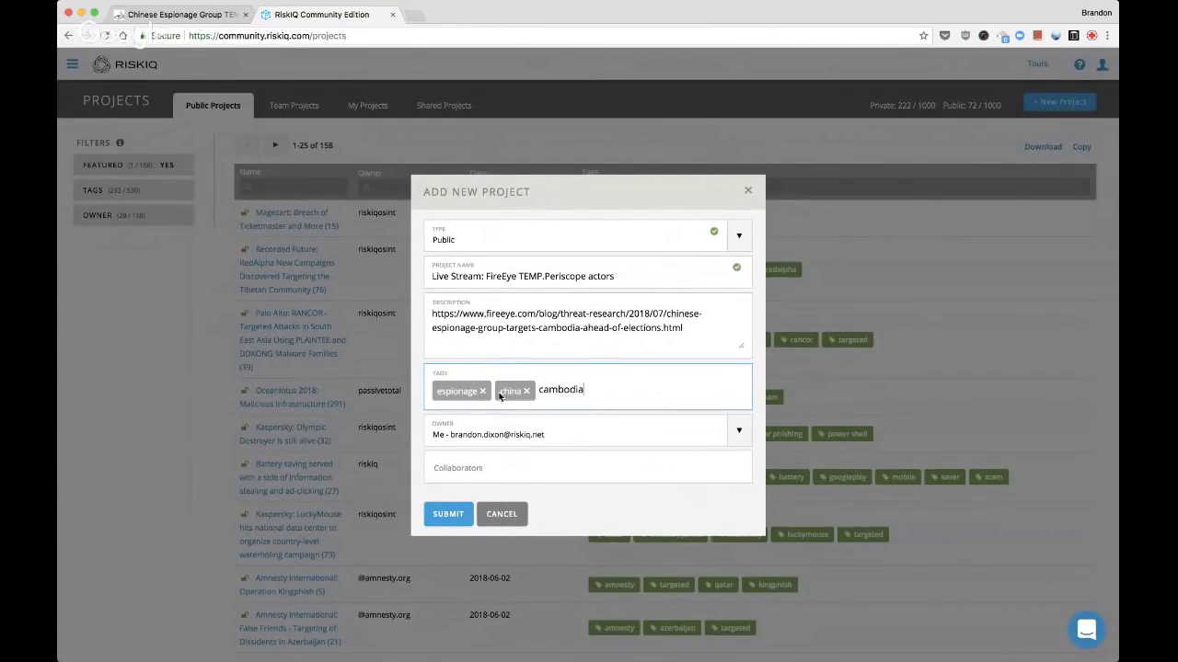
key("Return")
type("threat")
key("Return")
type("apt")
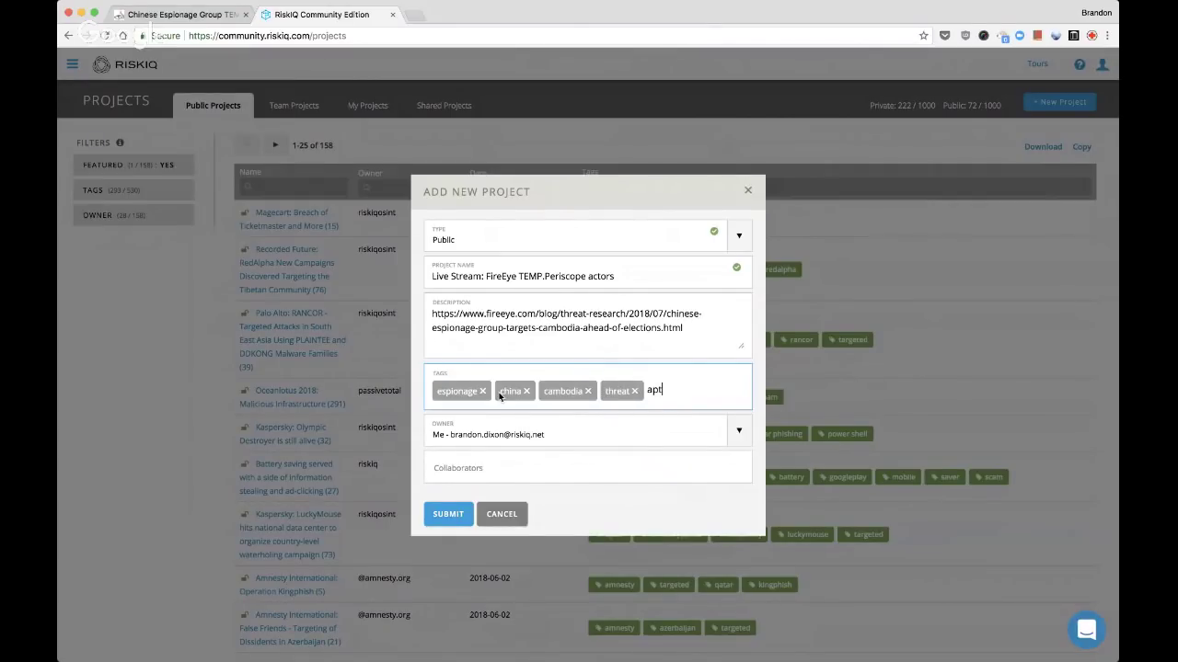
key("Return")
left_click(432, 515)
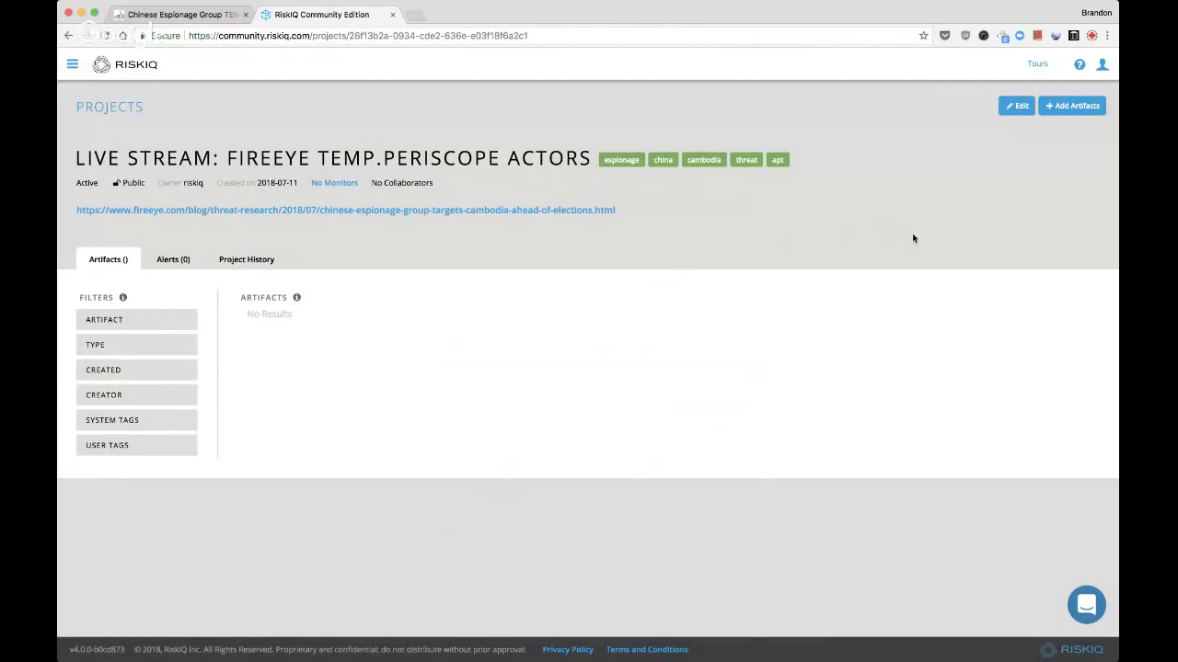
Paste the four C2 domains into a new artifacts list
left_click(1069, 105)
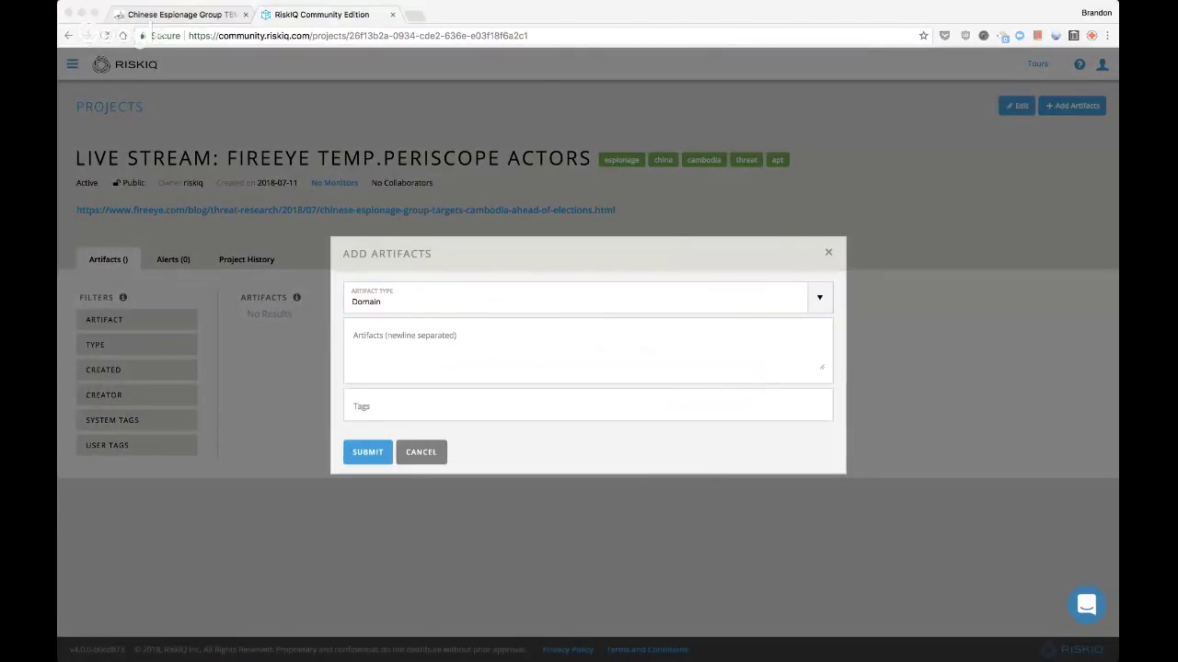
left_click(428, 341)
key("cmd+v")
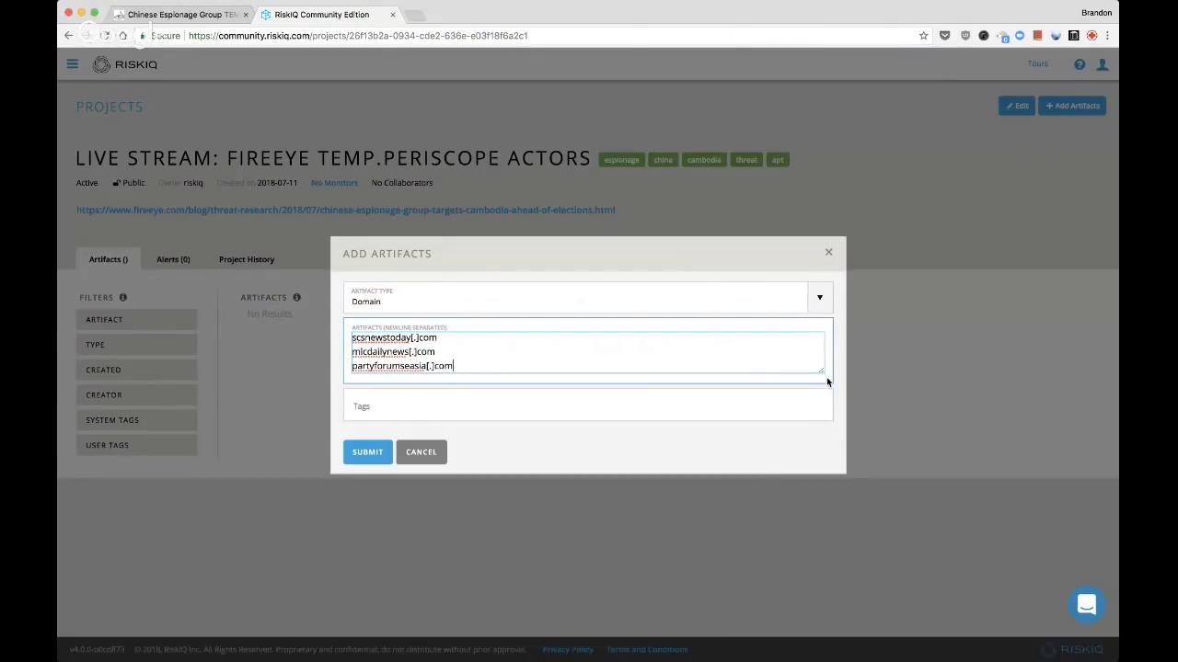
left_click_drag(824, 372, 822, 389)
Tag the domain artifacts apt, temp.periscope and china, and add them to the project
left_click(596, 429)
type("apt")
key("Return")
type("temp.perio")
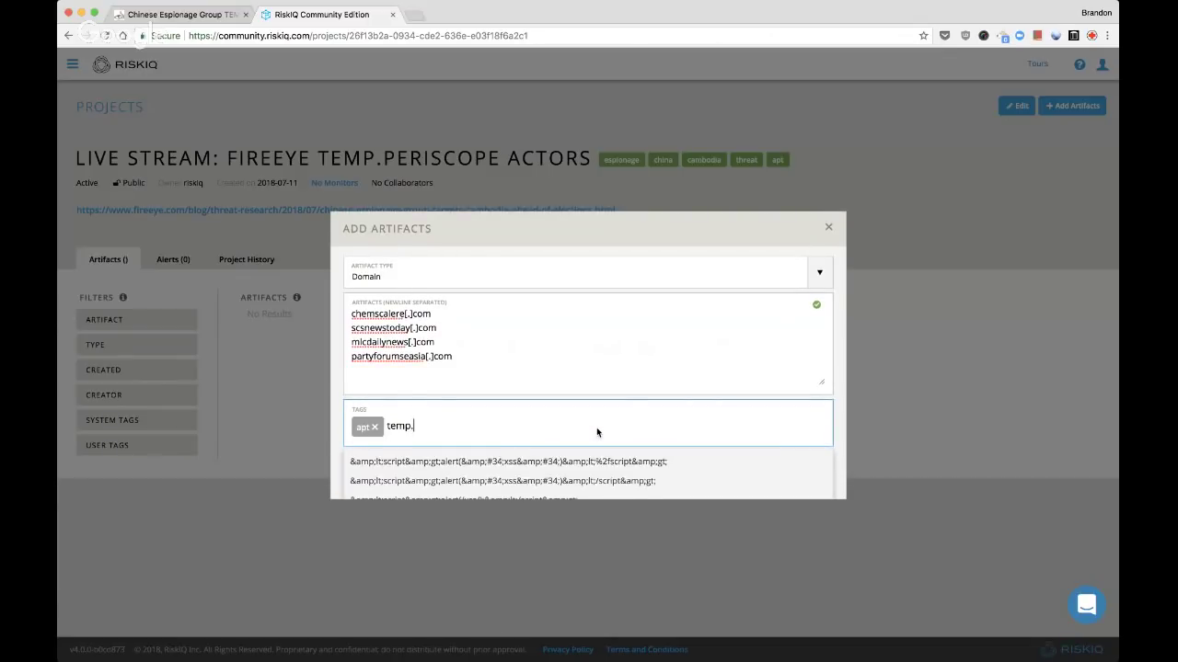
key("BackSpace")
type("scope")
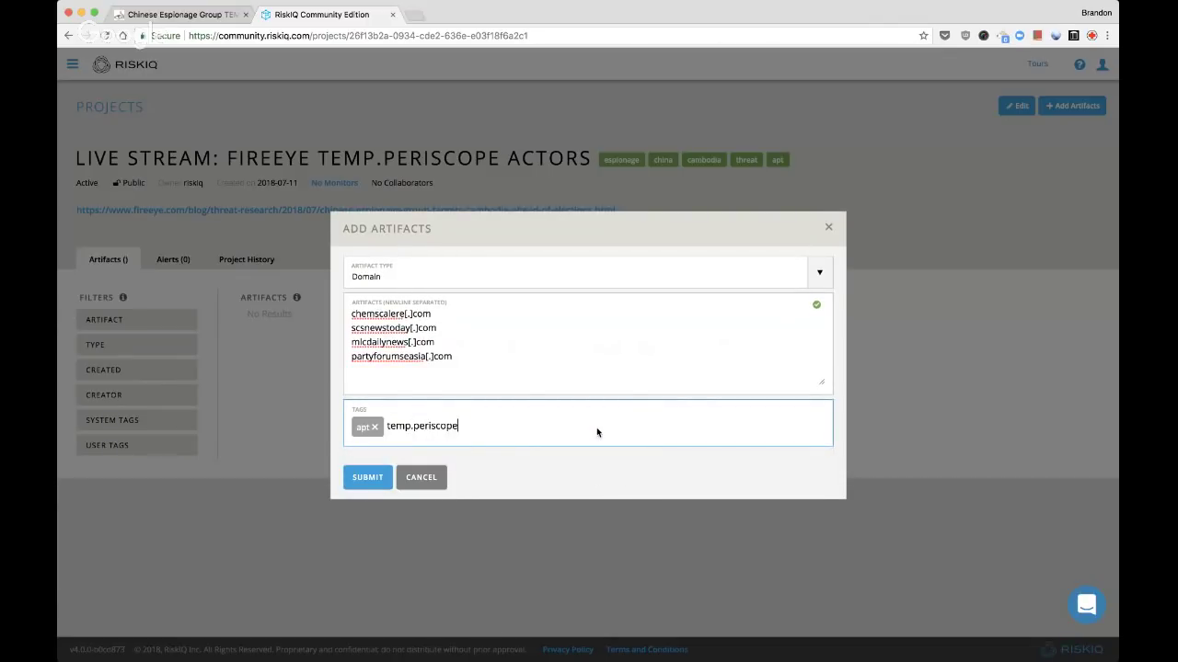
key("Return")
type("china")
key("Return")
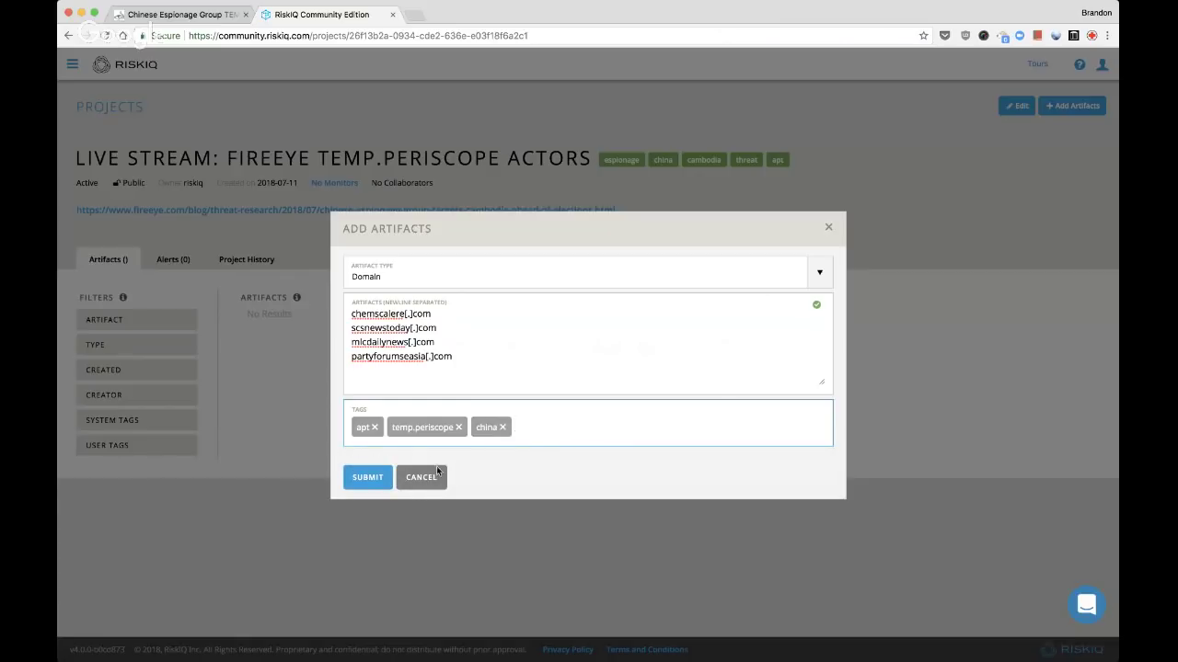
left_click(367, 478)
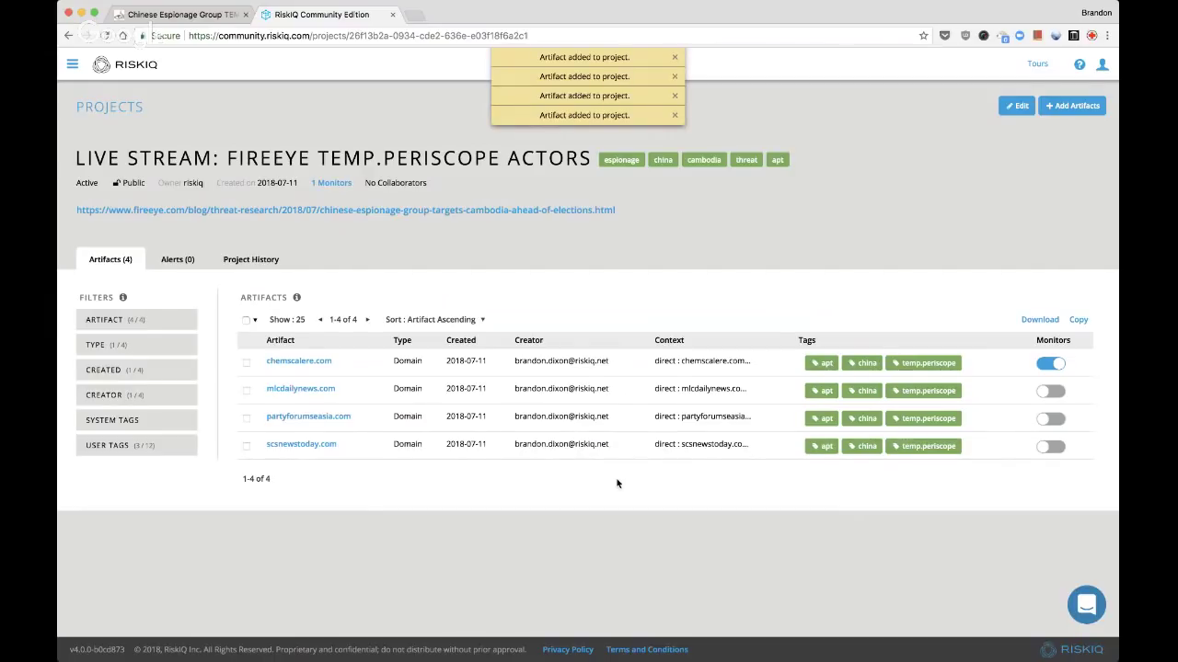
Add the custom tag scanbox to the mlcdailynews.com artifact
left_click(246, 391)
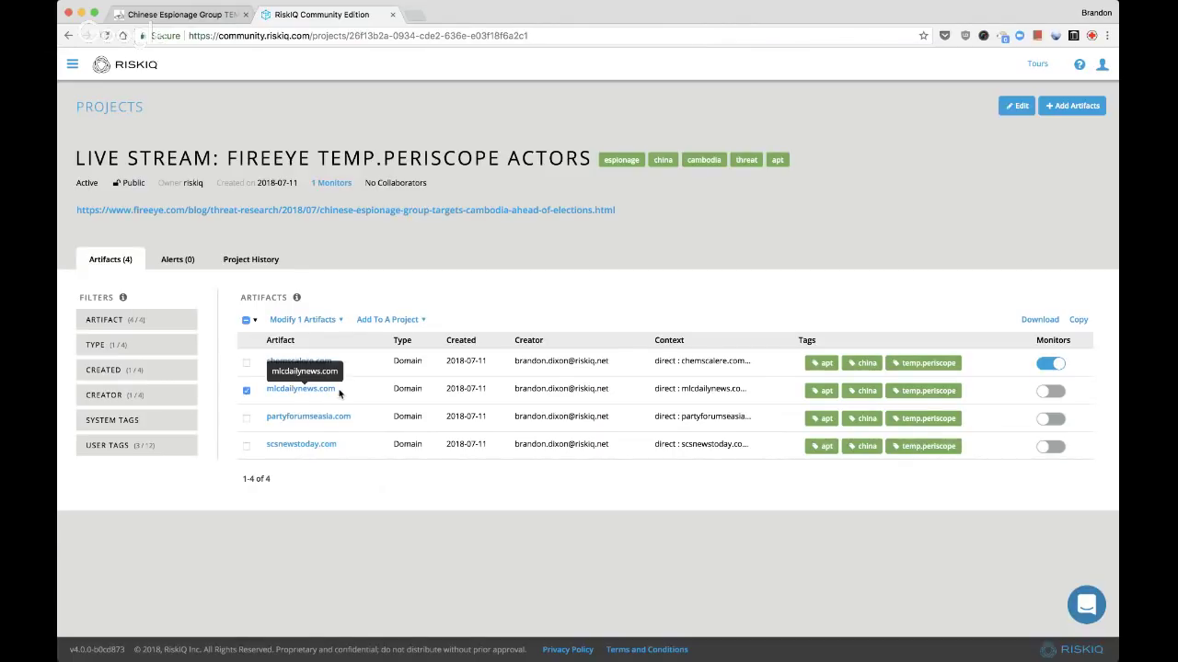
left_click(323, 319)
left_click(327, 410)
type("scanbox")
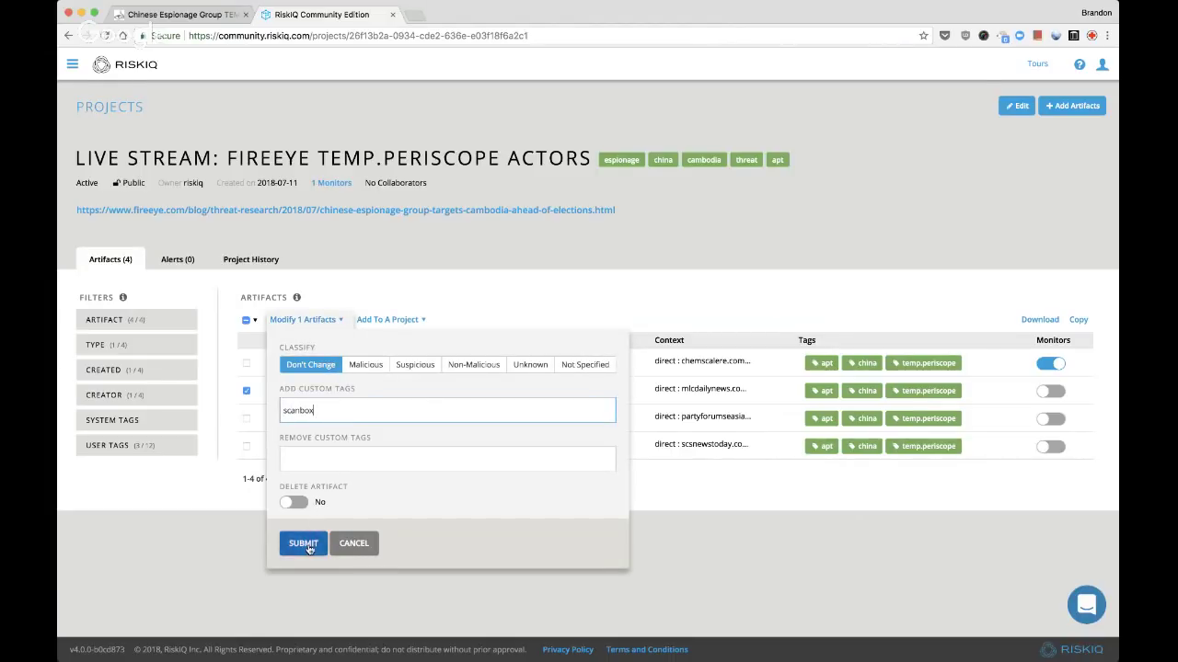
key("Return")
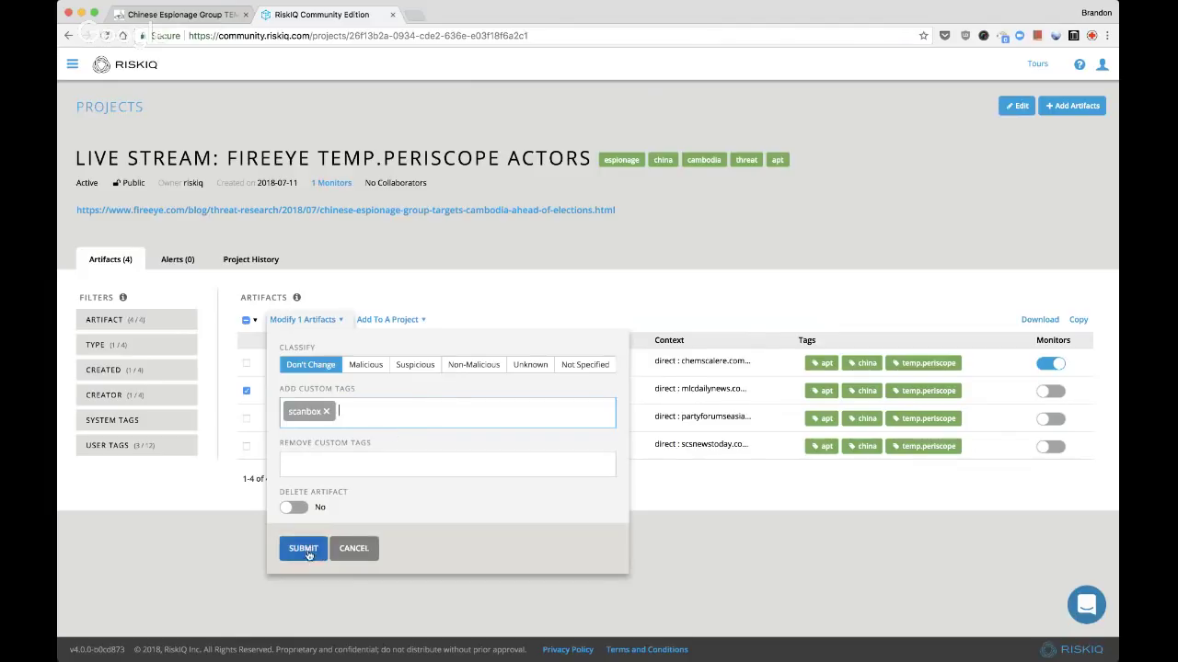
left_click(305, 549)
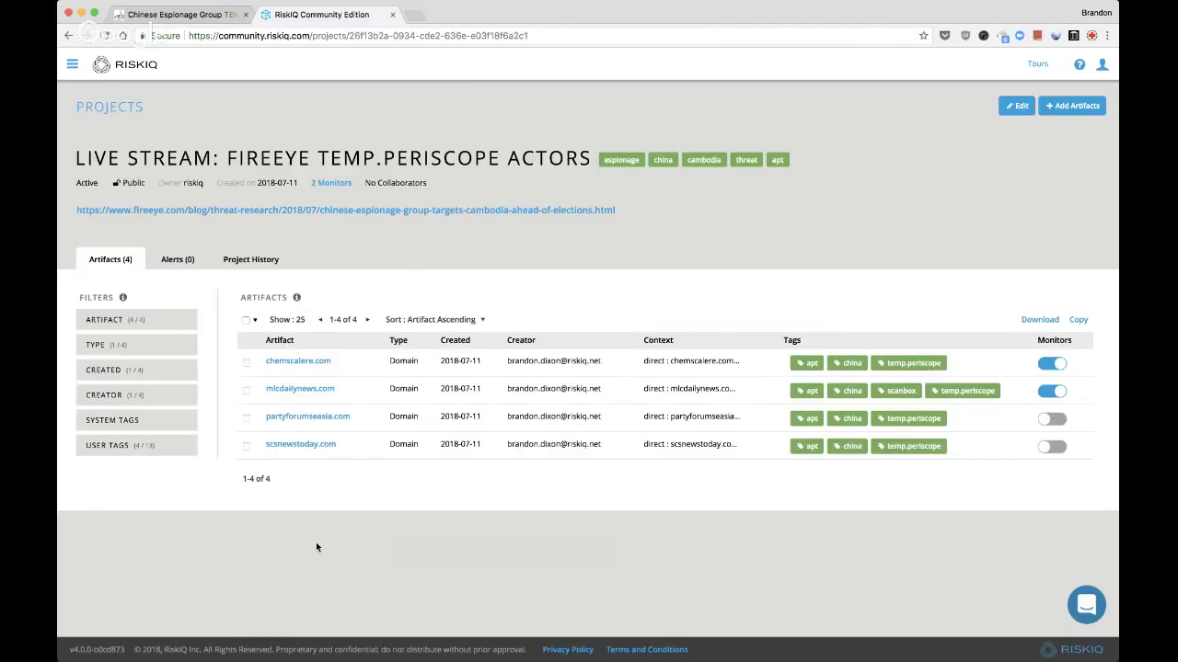
Monitor partyforumseasia.com and scsnewstoday.com, classify all four domains Malicious, and open chemscalere.com
left_click(1054, 420)
left_click(1054, 447)
left_click(253, 320)
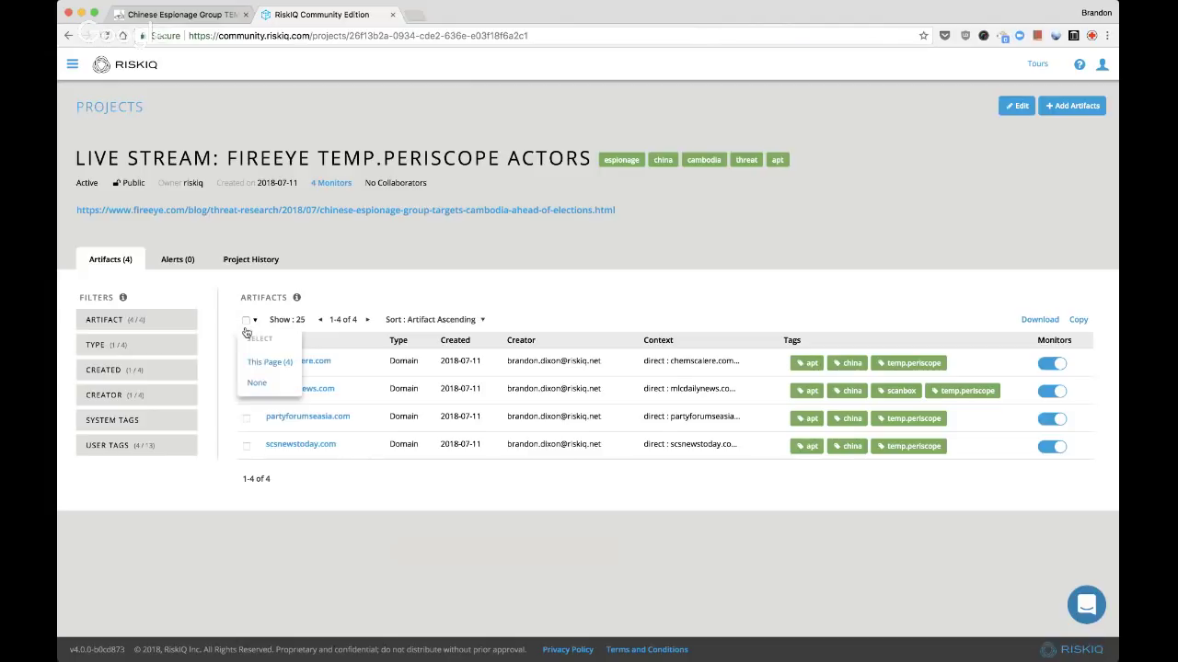
left_click(255, 365)
left_click(304, 319)
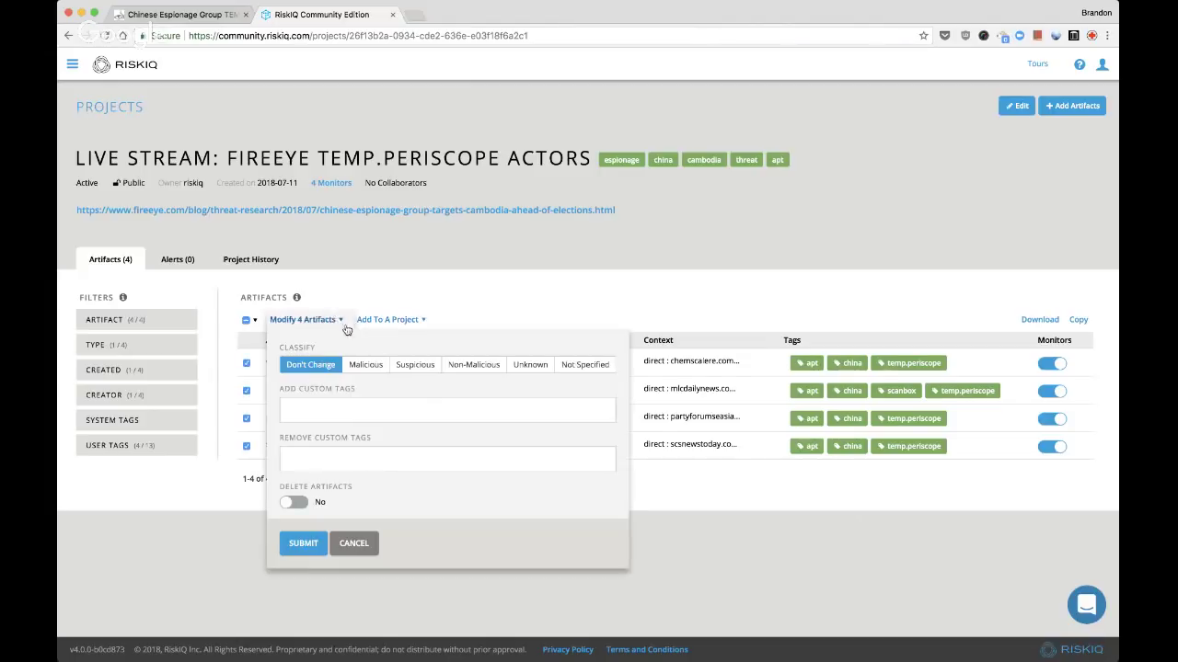
left_click(364, 364)
left_click(306, 543)
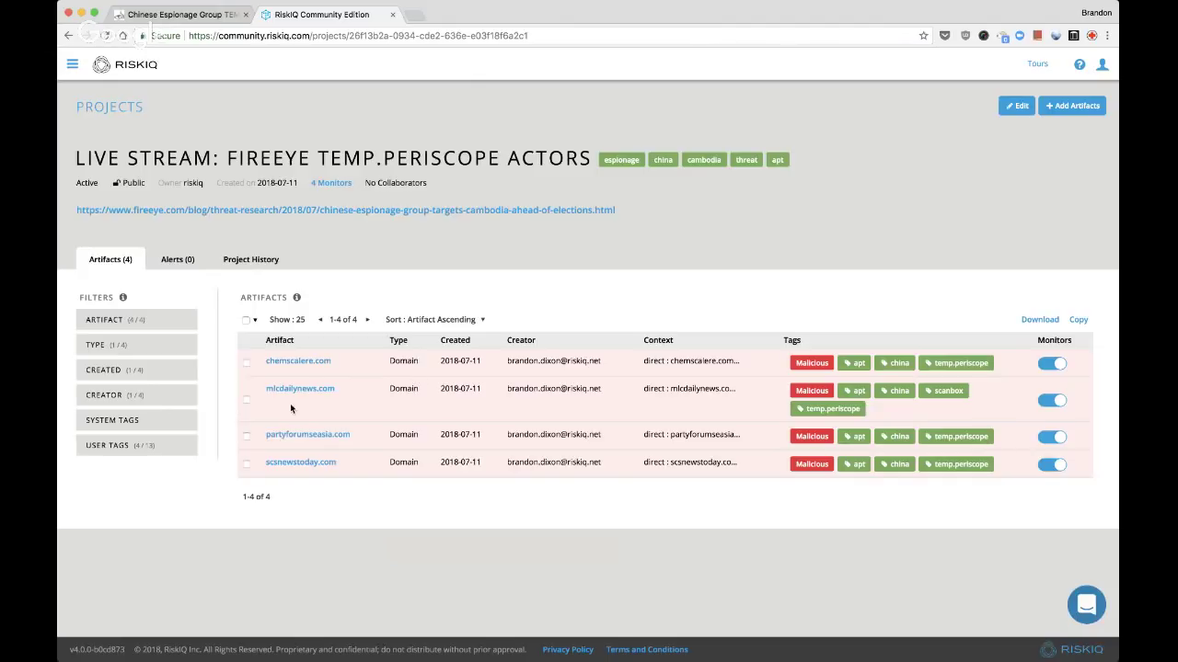
left_click(298, 360, "super")
Open mlcdailynews.com, partyforumseasia.com and scsnewstoday.com in tabs, then return to chemscalere.com
left_click(300, 390, "super")
left_click(301, 436, "super")
left_click(300, 464, "super")
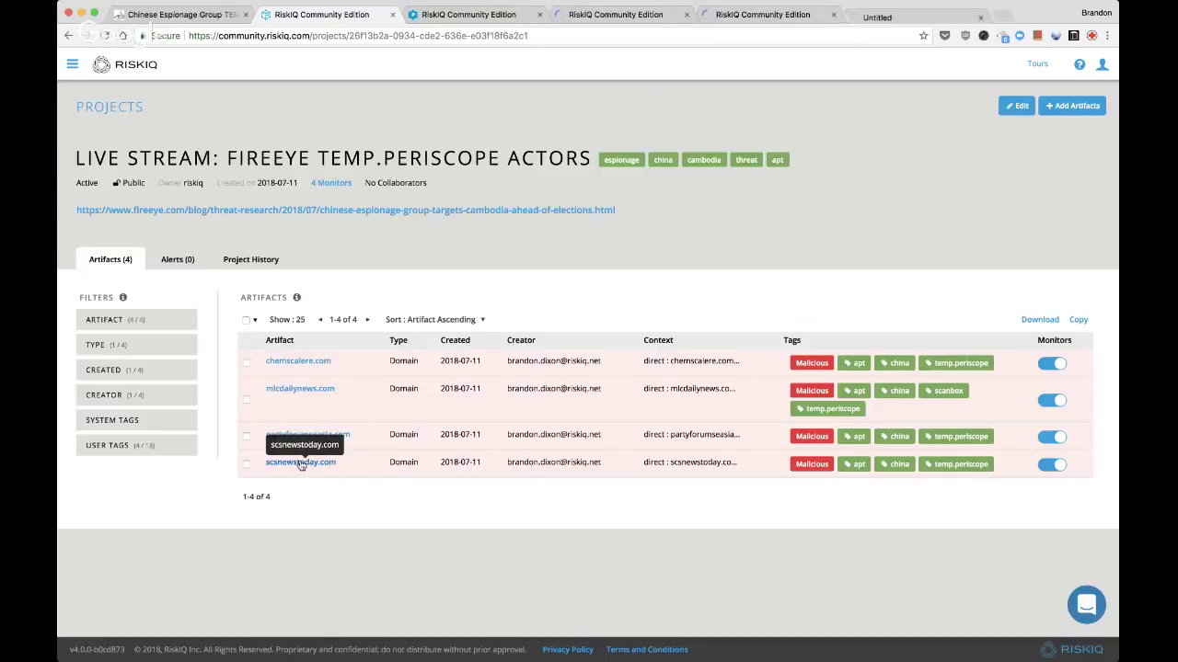
key("ctrl+Tab")
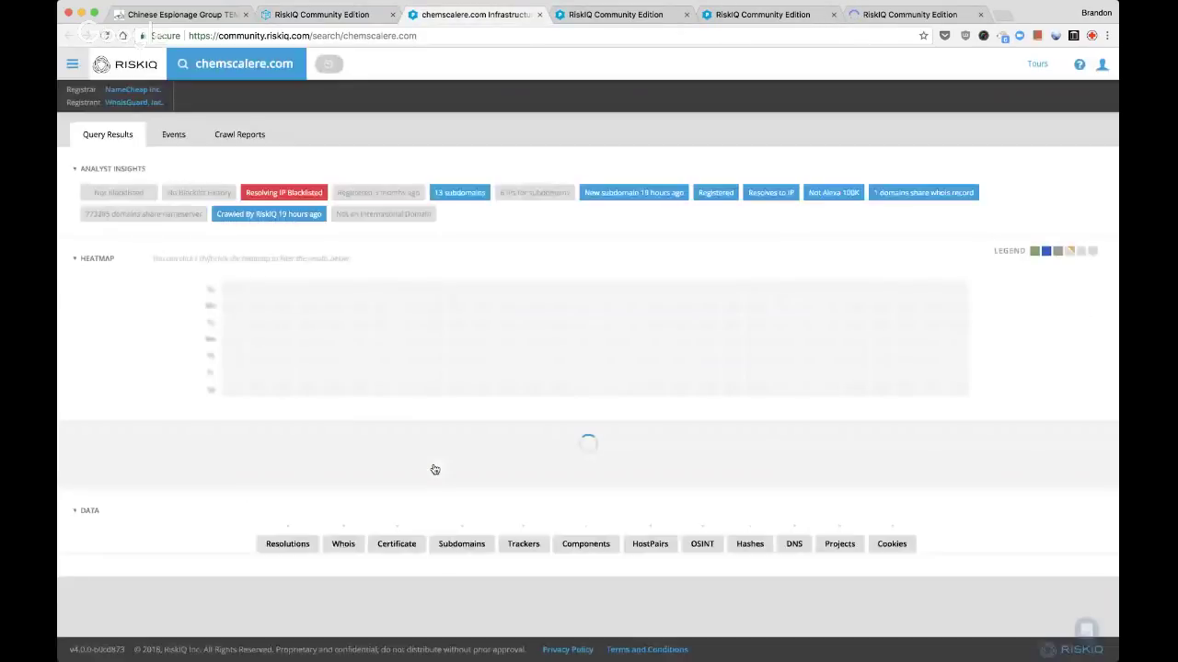
key("ctrl+Tab")
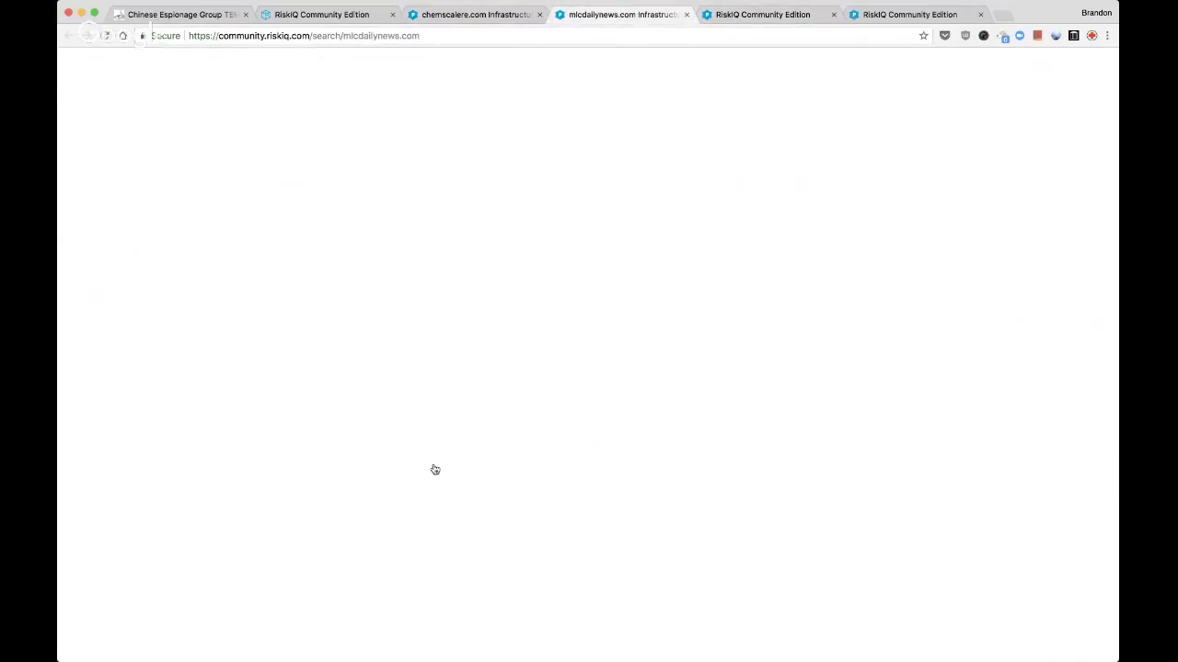
key("ctrl+Tab")
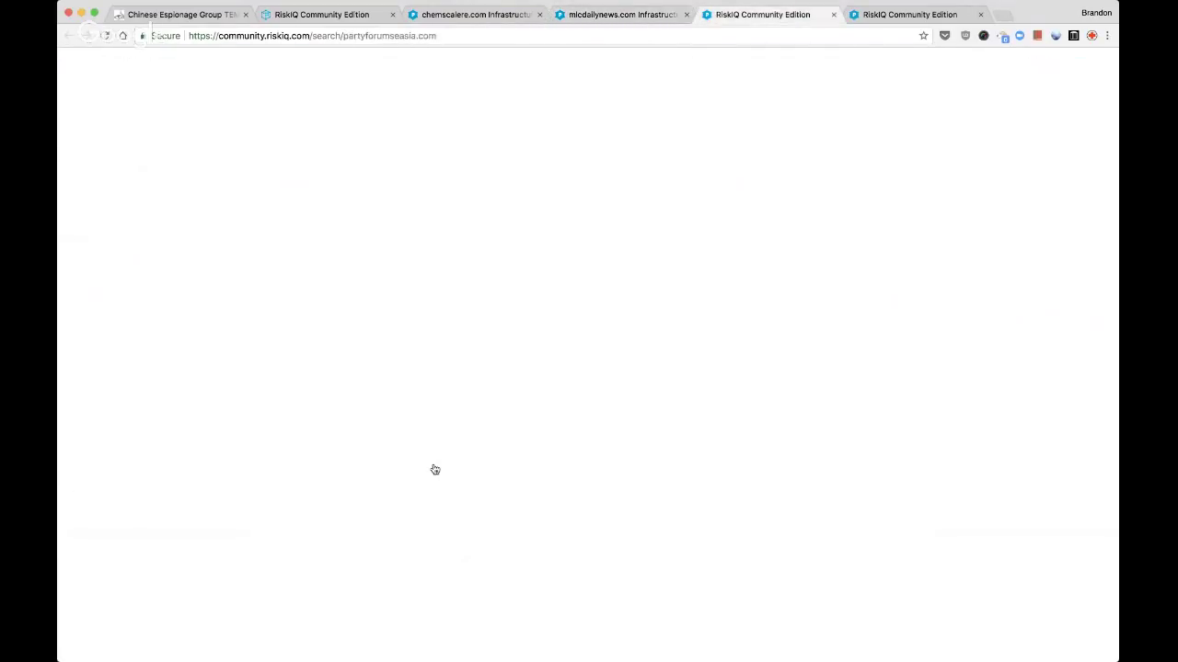
key("ctrl+Tab")
key("ctrl+shift+Tab")
key("ctrl+shift+Tab")
key("ctrl+shift+Tab")
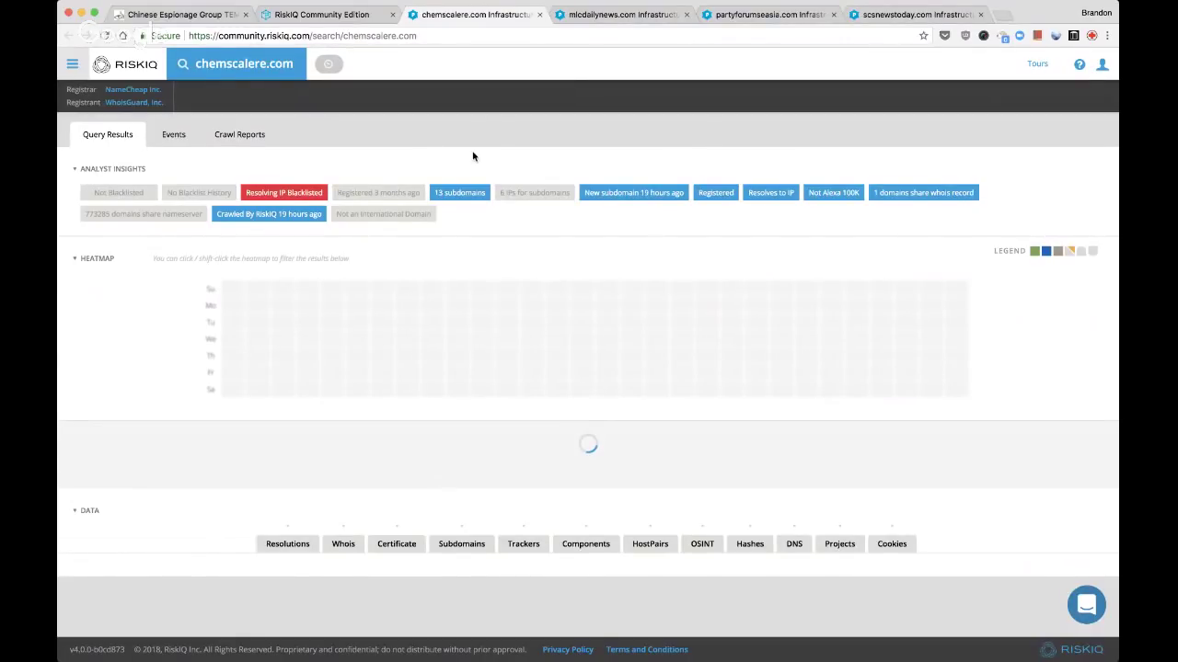
Scroll chemscalere.com to Resolutions showing 104.219.248.47 and 198.54.117.200
scroll(473, 151, "down", 4)
scroll(421, 171, "up", 4)
scroll(422, 175, "down", 1)
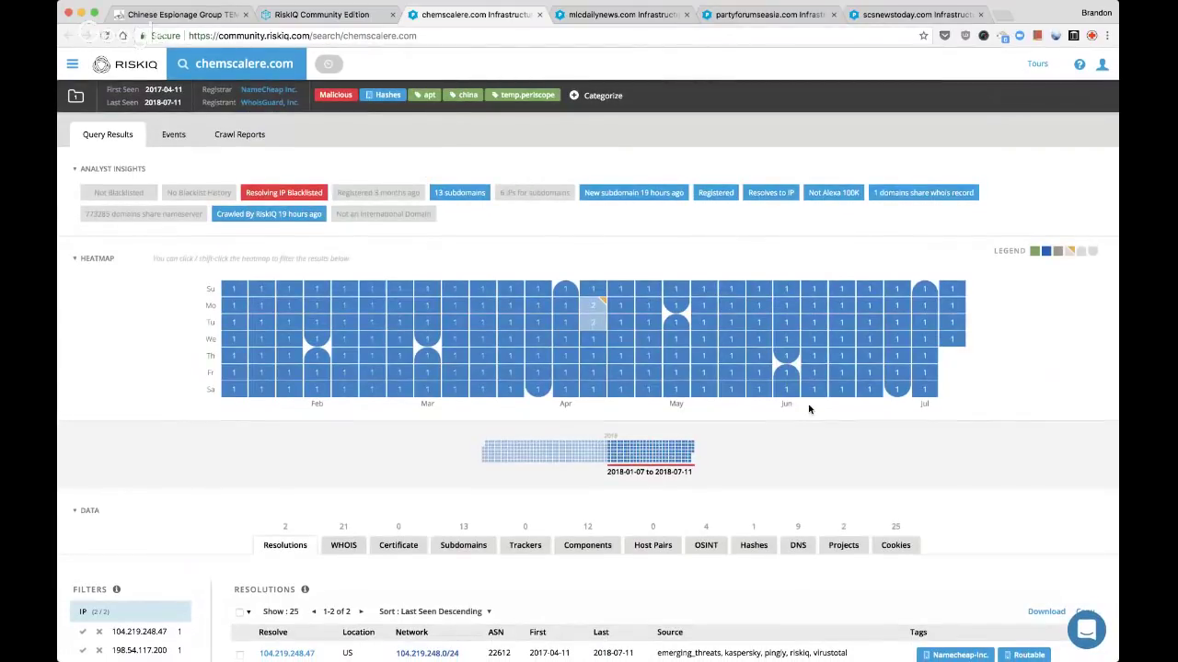
scroll(810, 409, "down", 5)
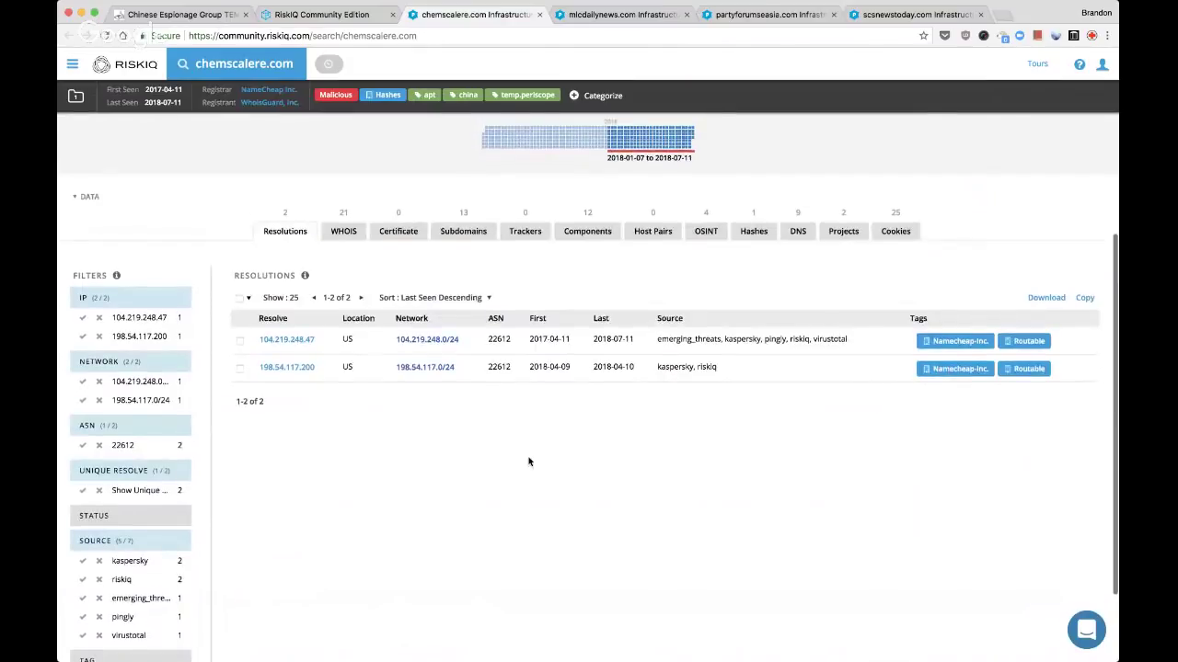
scroll(442, 469, "up", 1)
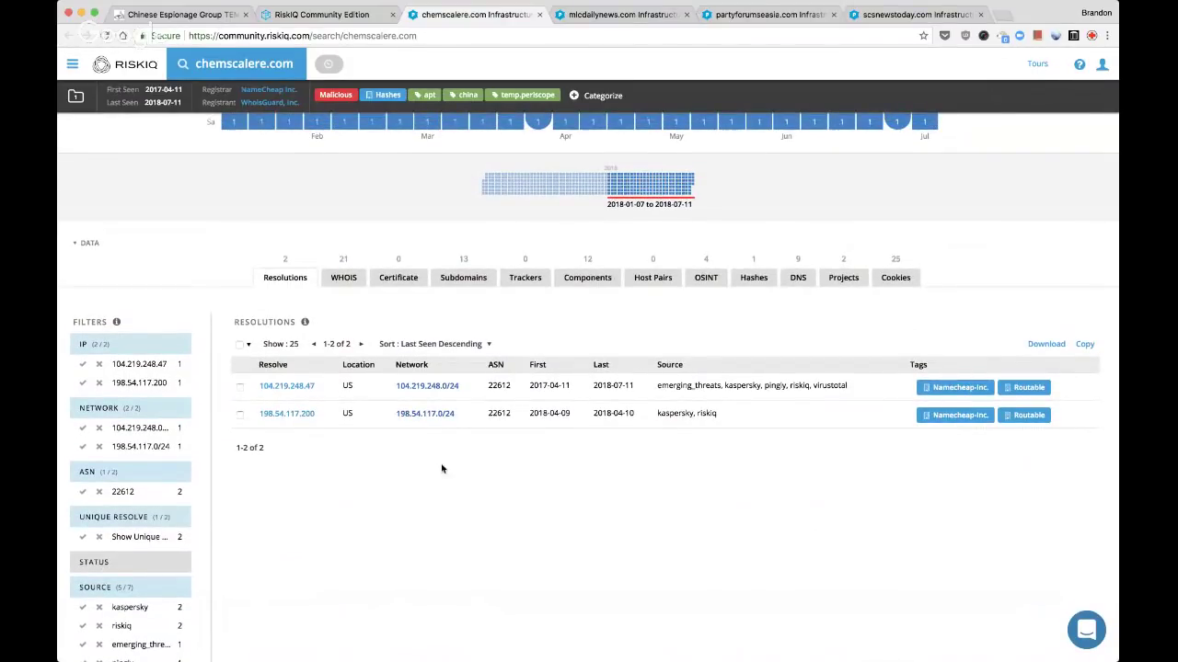
Compare chemscalere.com WHOIS records from 2017-04-10, 2018-06-13 and 2018-06-20
left_click(333, 280)
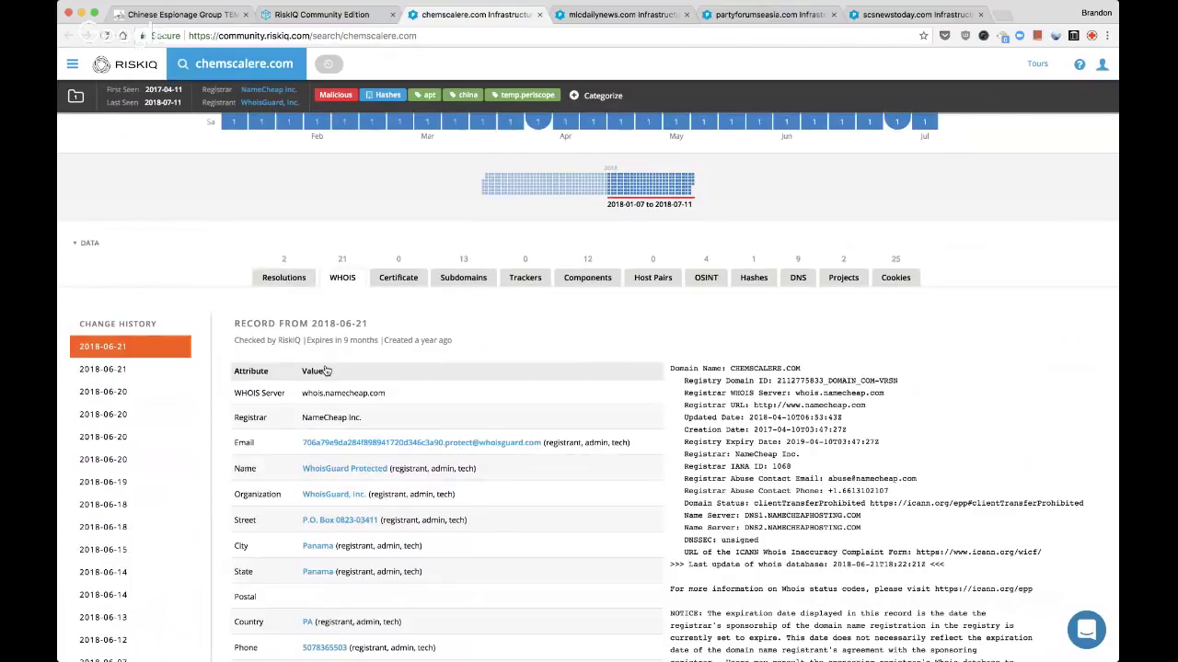
scroll(120, 456, "down", 3)
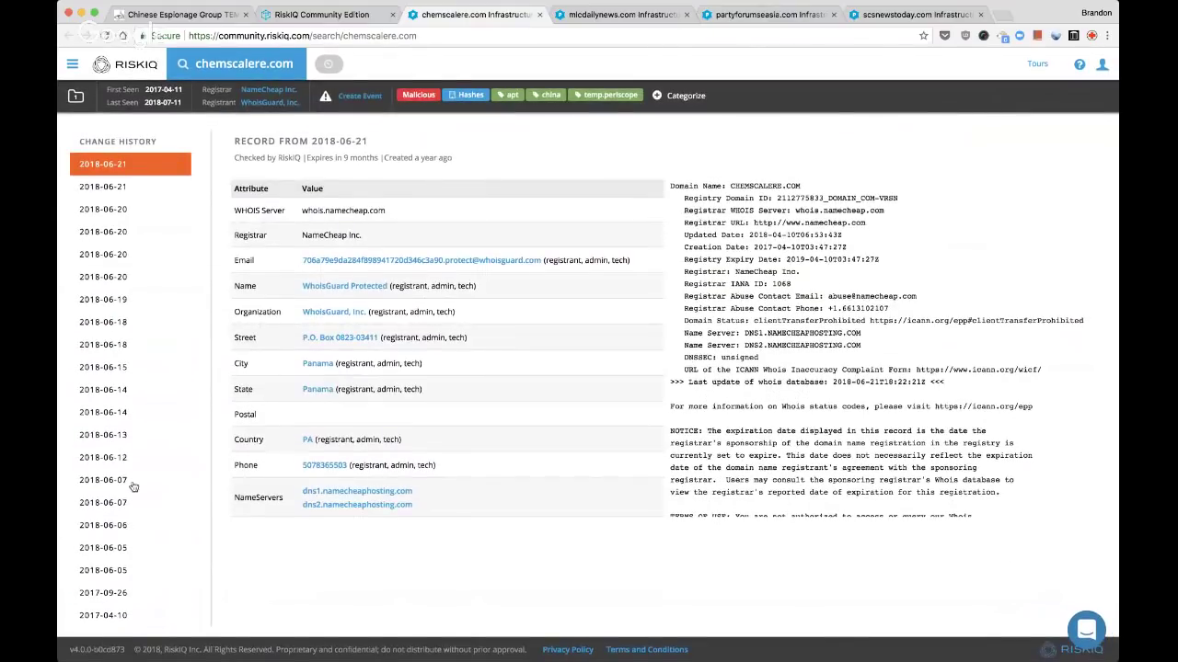
left_click(111, 615)
left_click(108, 438)
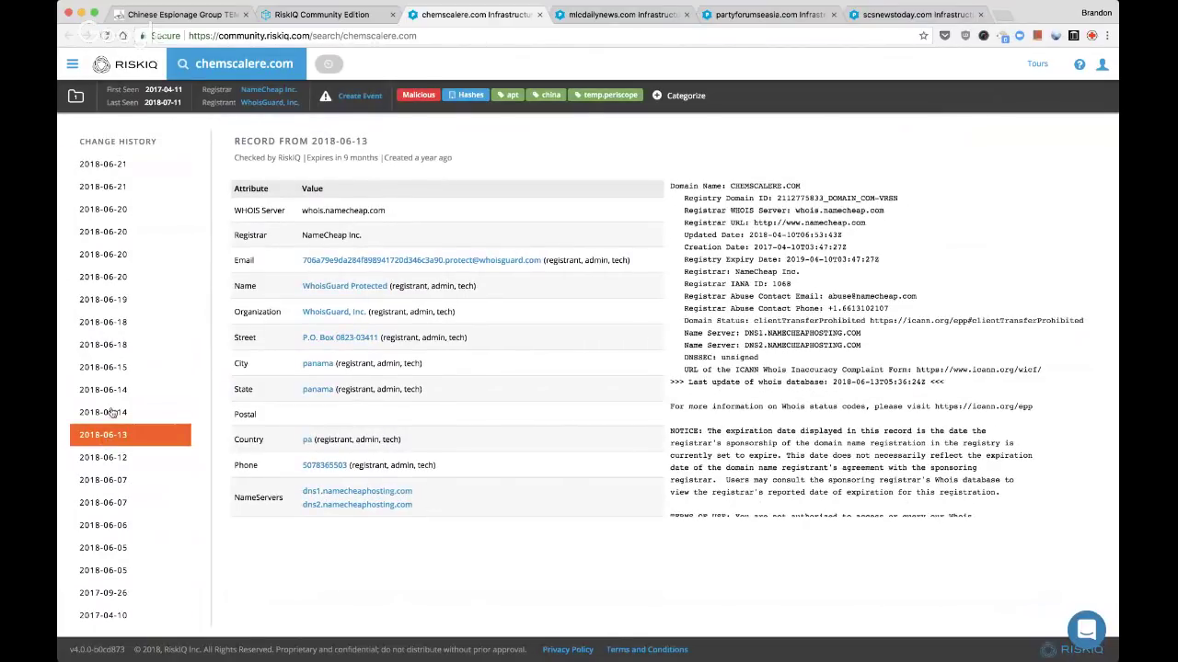
left_click(116, 276)
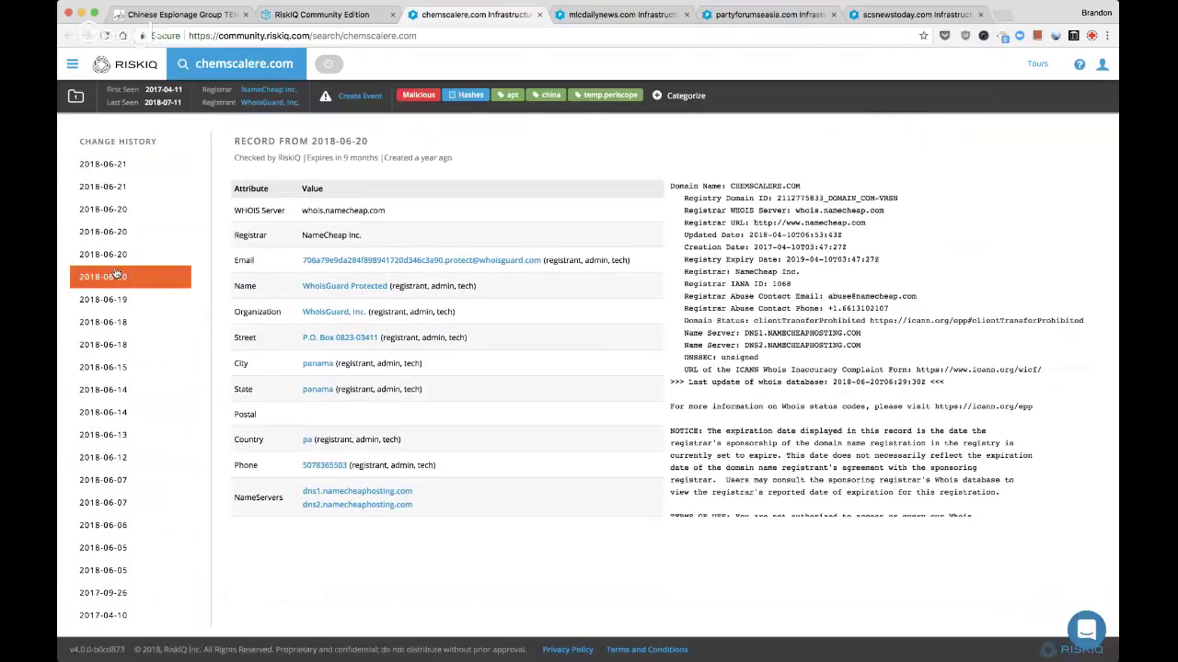
scroll(116, 276, "up", 5)
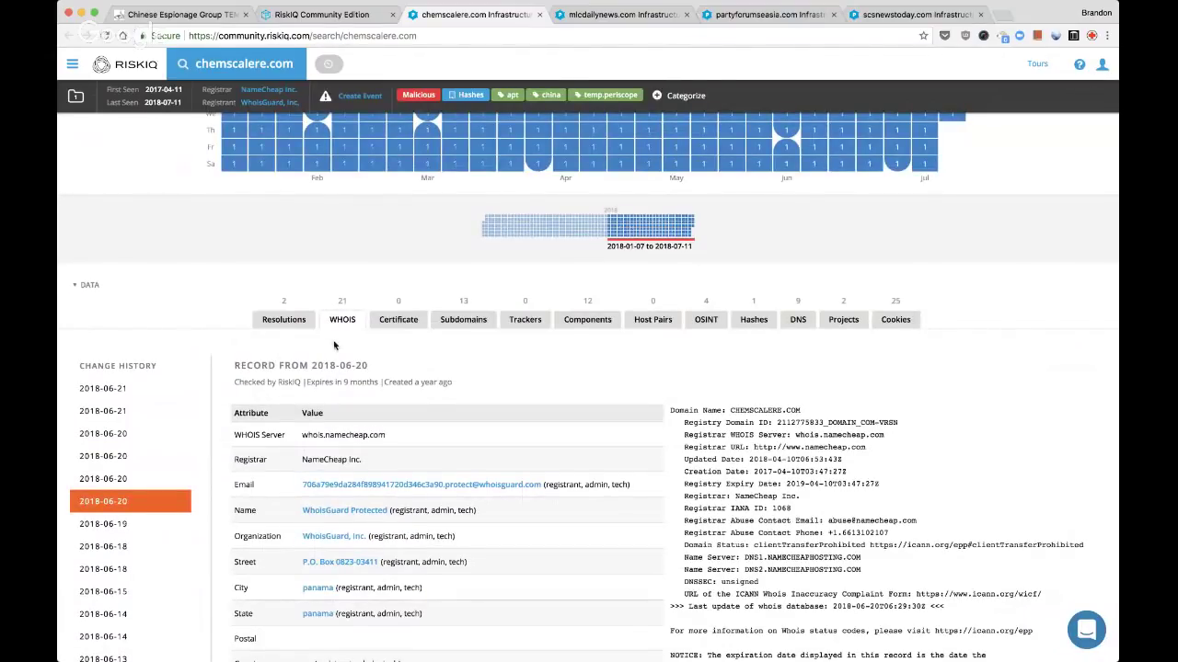
scroll(346, 414, "down", 4)
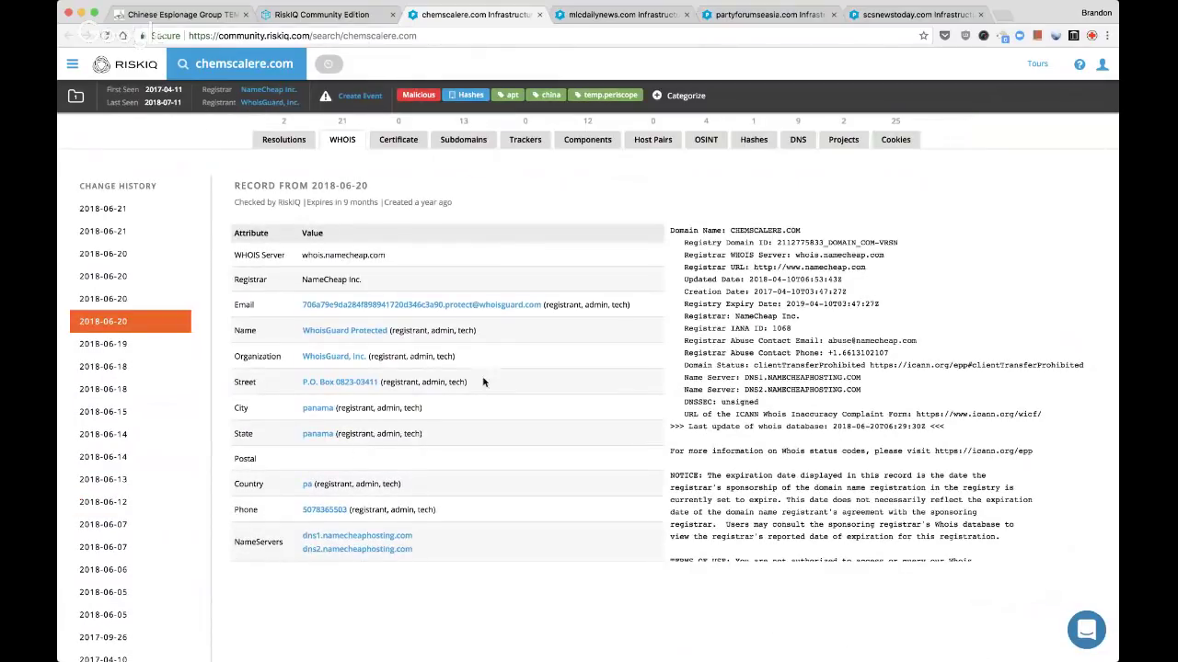
scroll(467, 325, "up", 1)
List chemscalere.com's subdomains and select all twelve except the root domain
scroll(465, 326, "up", 2)
left_click(462, 279)
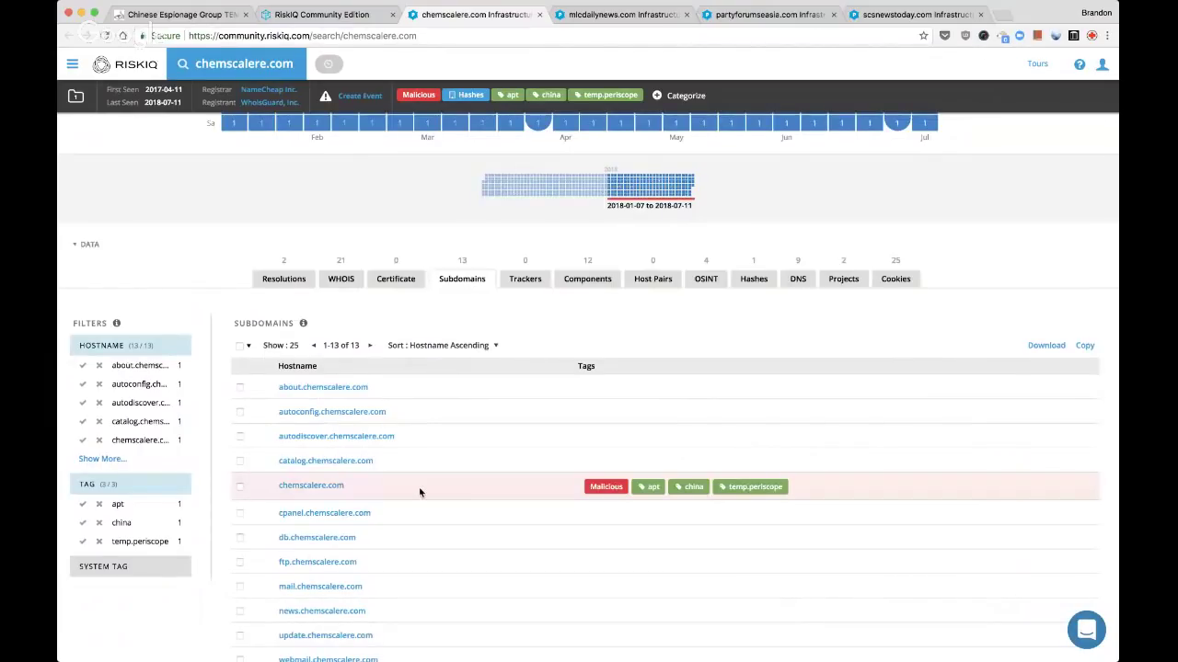
scroll(418, 492, "up", 2)
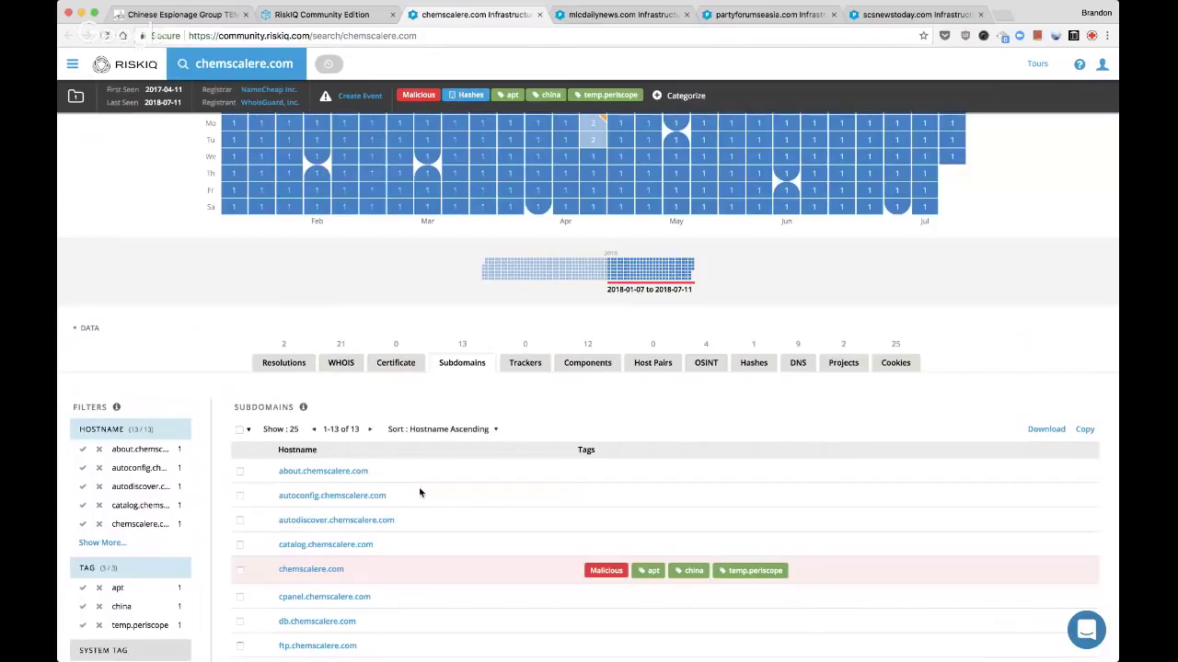
scroll(419, 493, "down", 1)
left_click(239, 408)
left_click(241, 481, "shift")
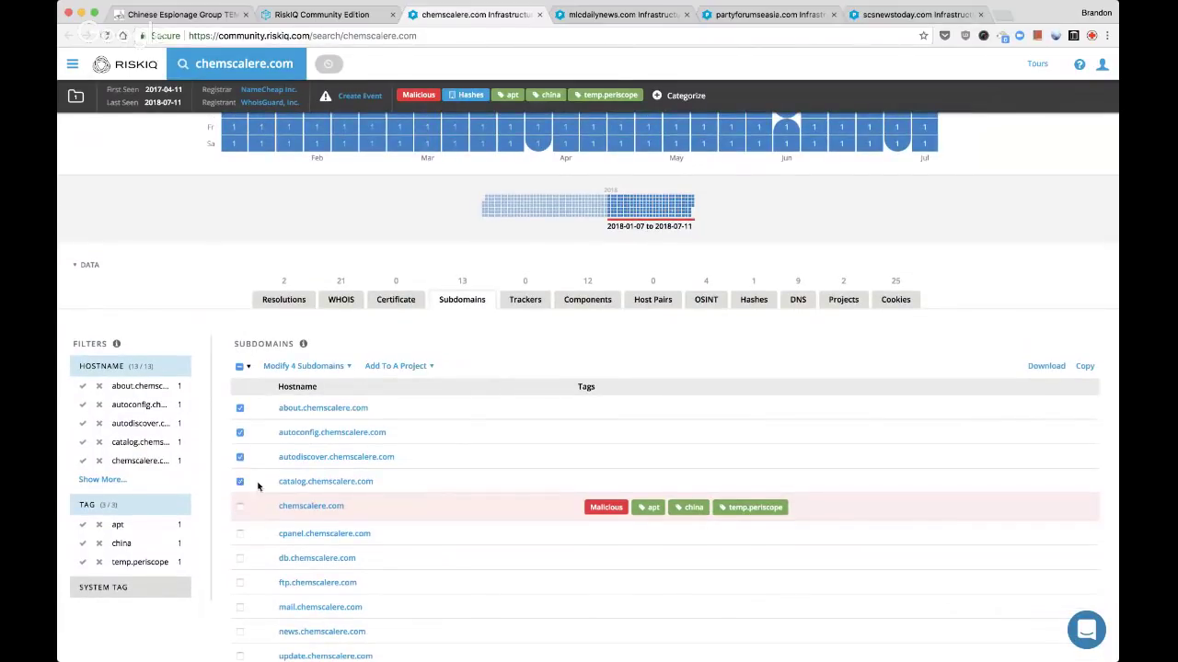
scroll(257, 487, "down", 2)
left_click(239, 411)
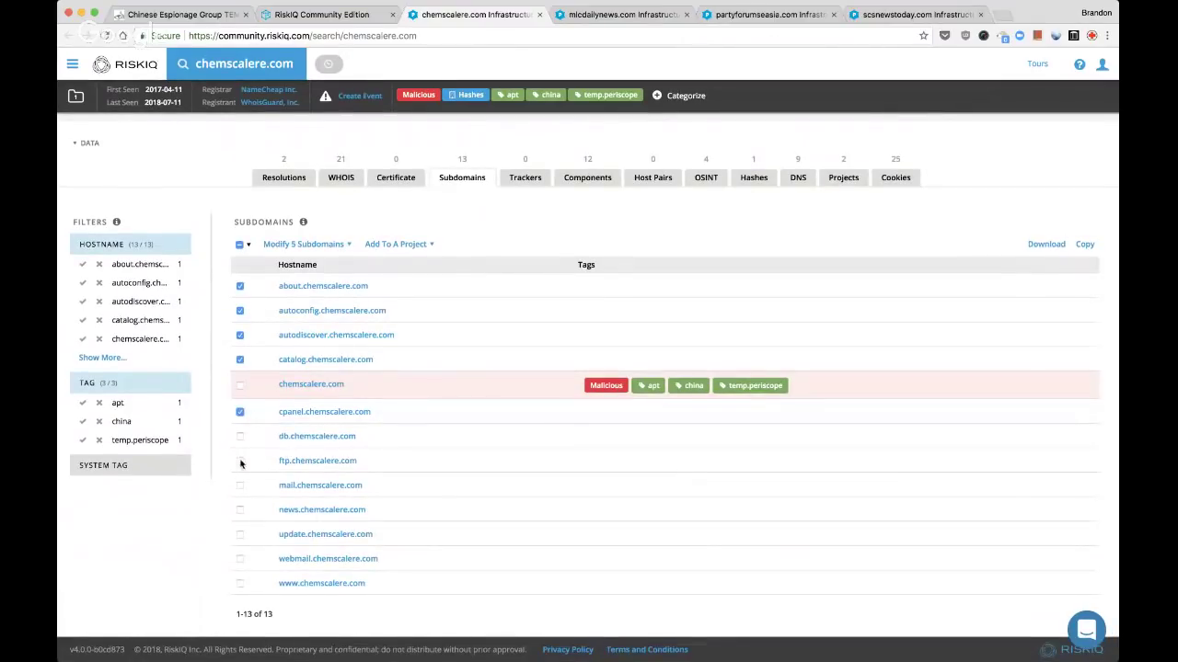
left_click(241, 584, "shift")
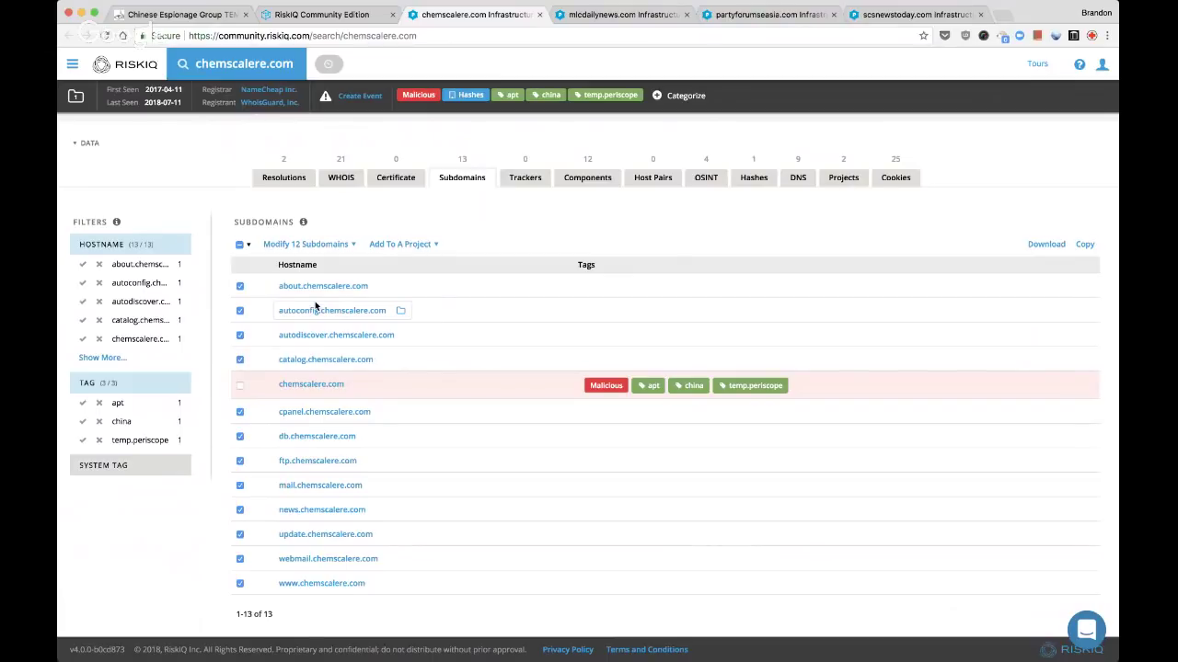
Classify the 12 selected subdomains as Suspicious with the custom tag 'subdomains'
left_click(345, 246)
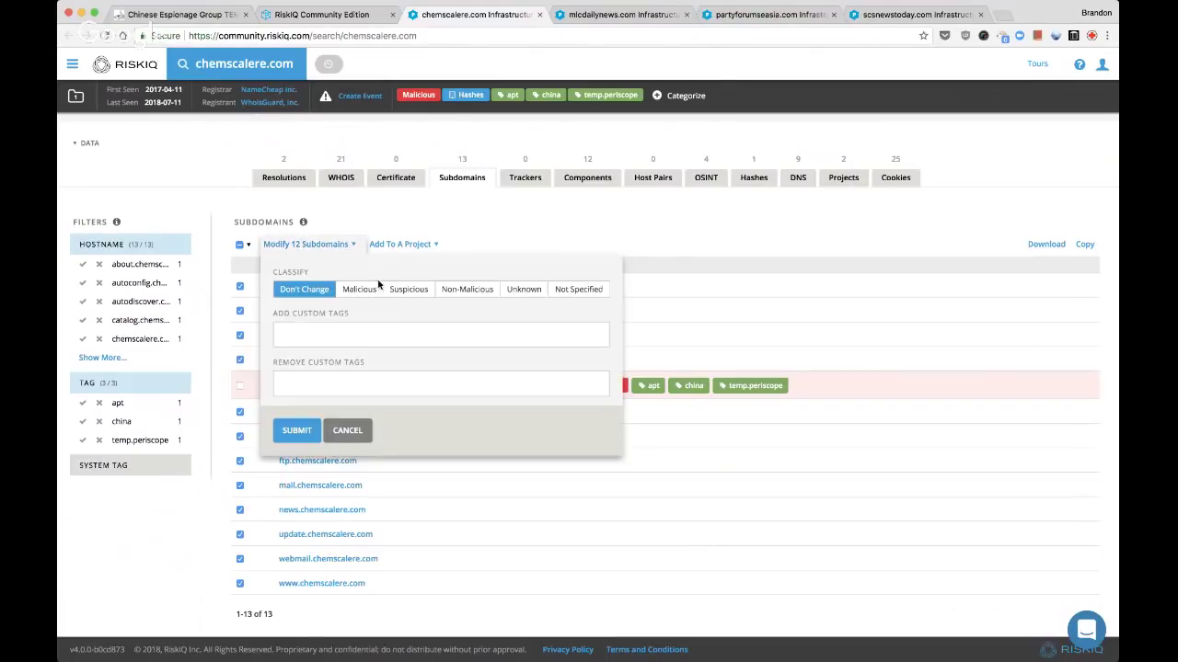
left_click(402, 291)
left_click(377, 337)
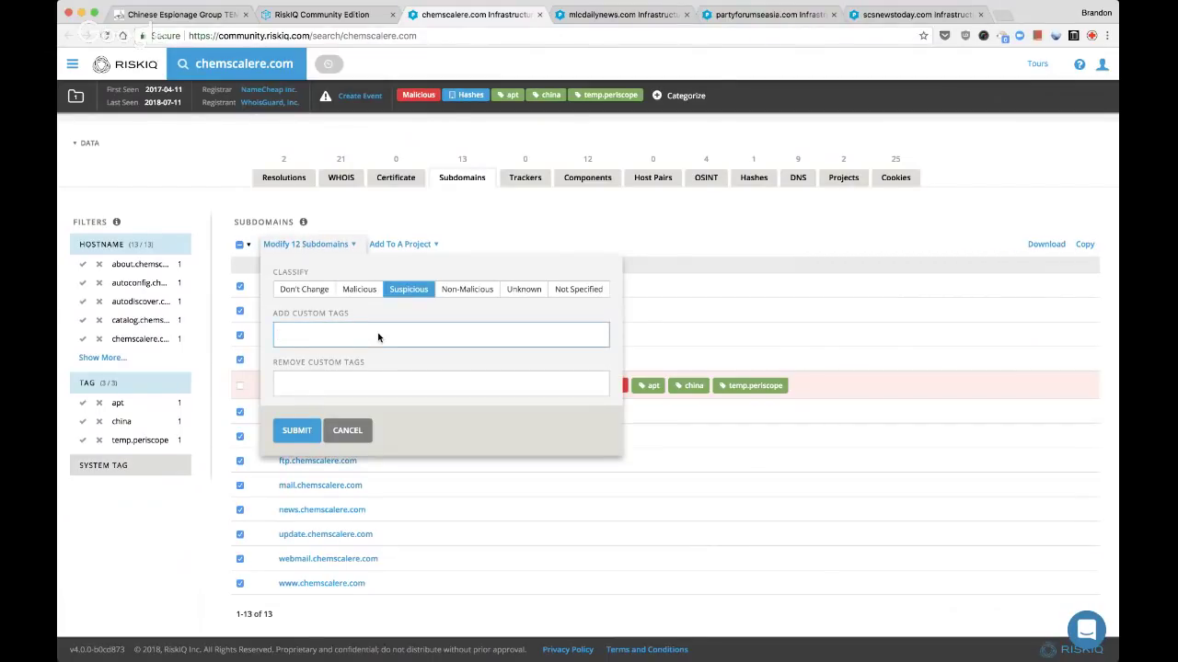
type("subdomains")
key("Return")
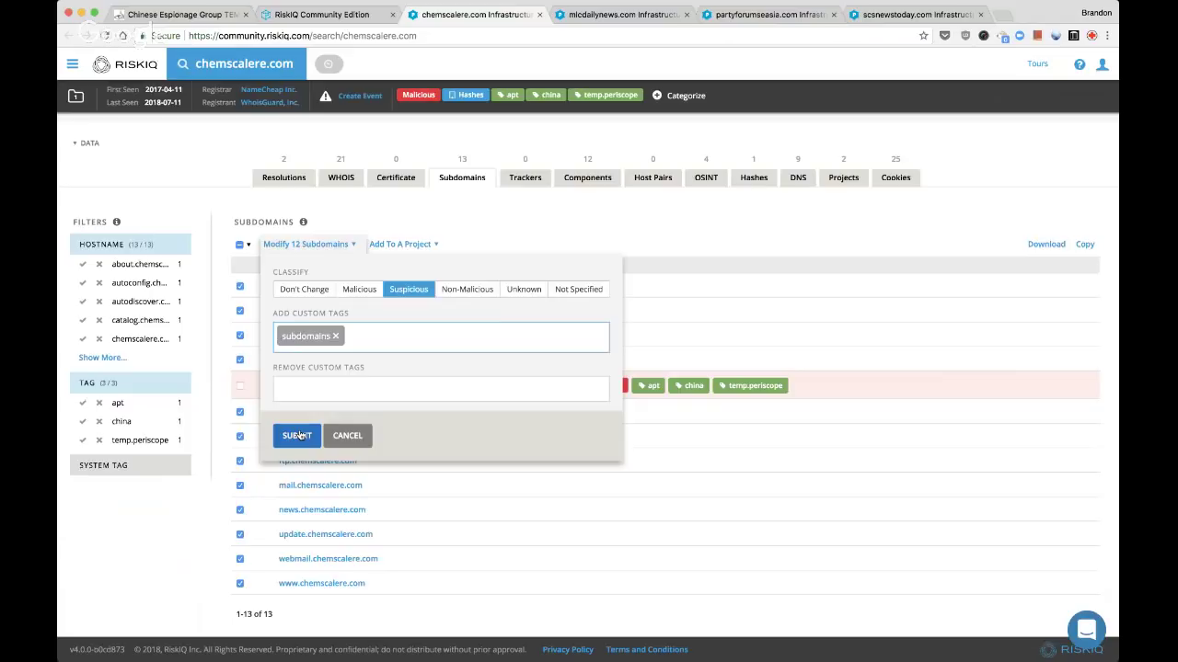
left_click(296, 435)
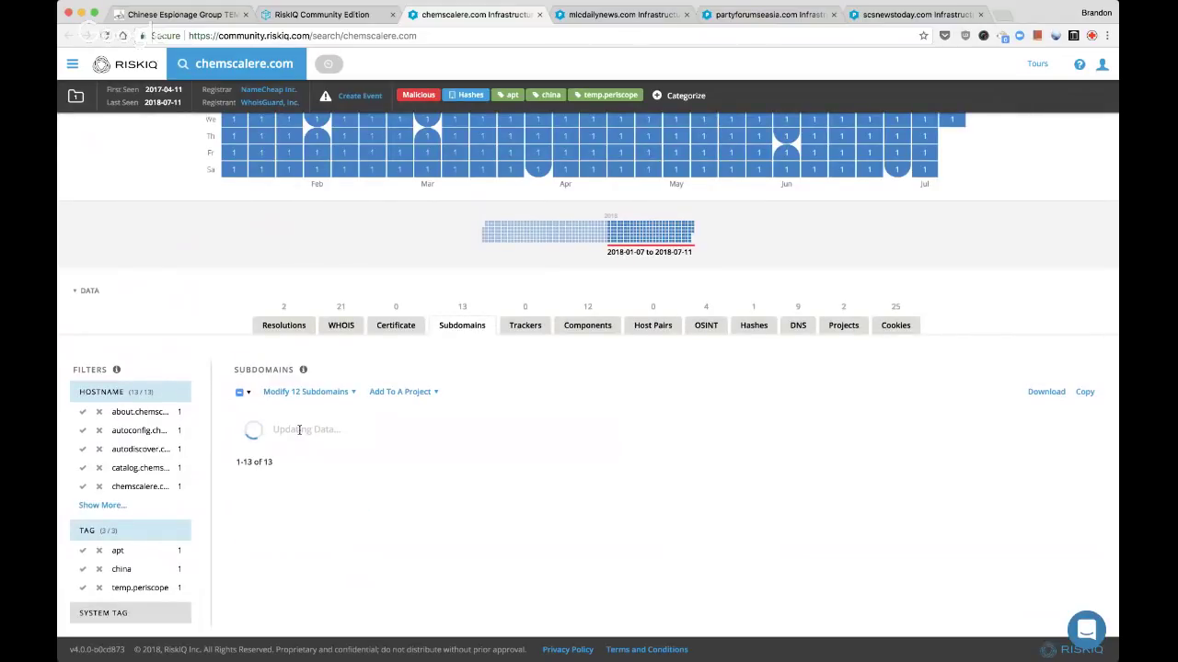
scroll(437, 252, "down", 3)
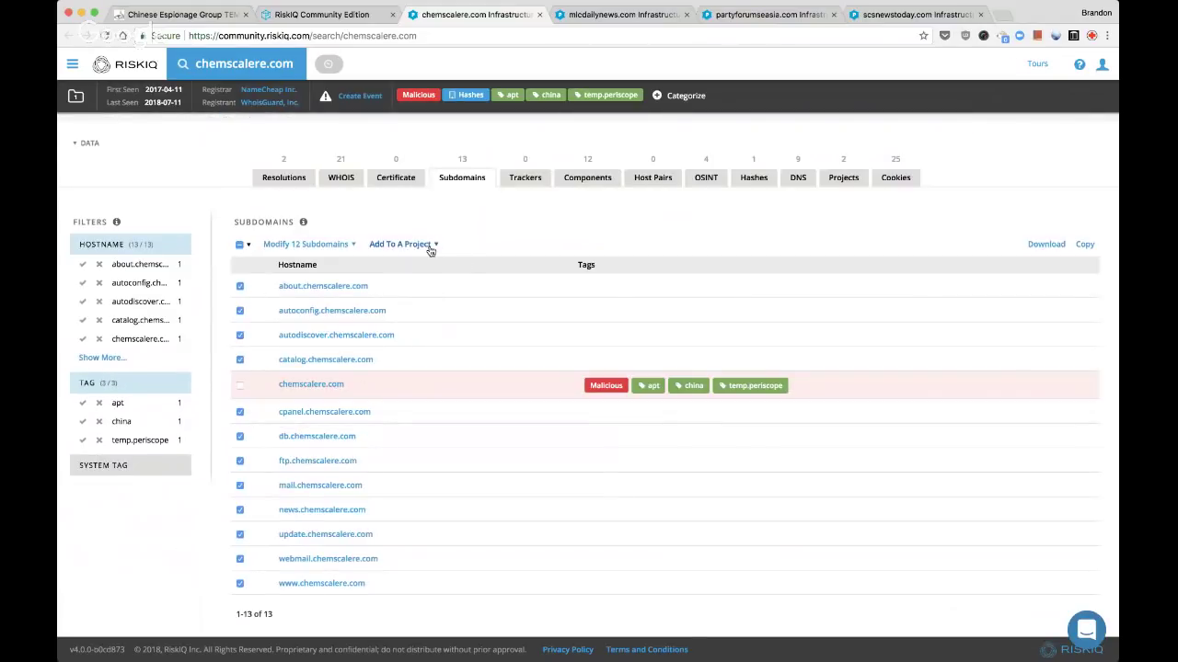
Add the 12 selected subdomains to the Live Stream: FireEye TEMP.Periscope actors project
left_click(429, 245)
key("super+f")
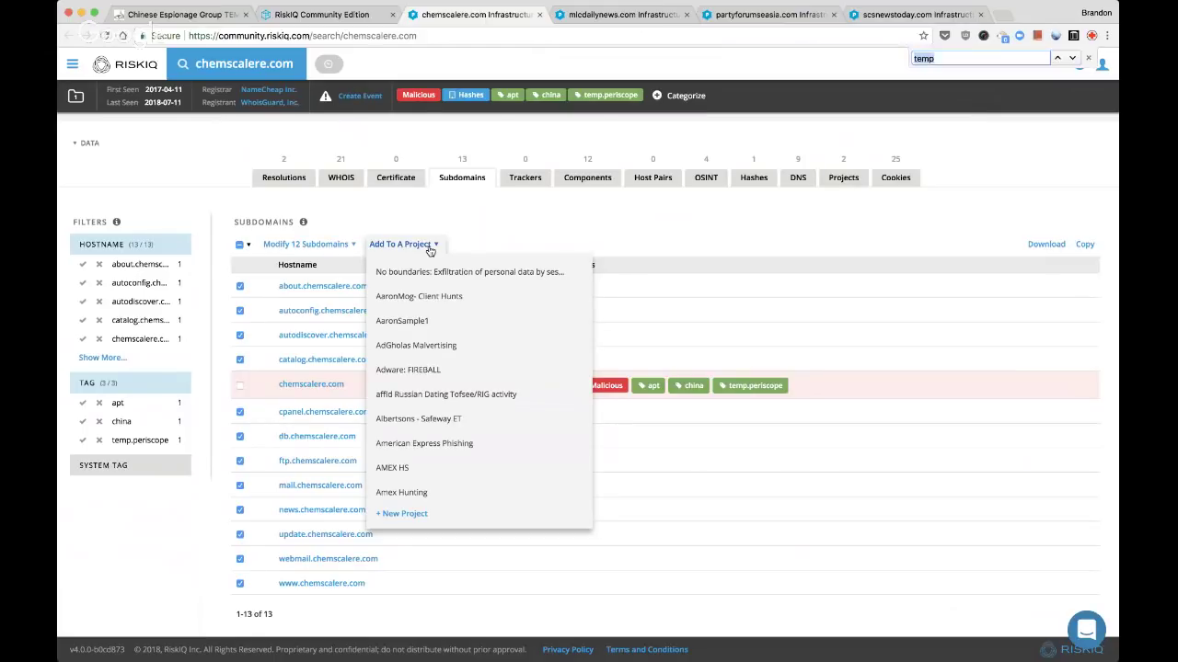
type("fireeye")
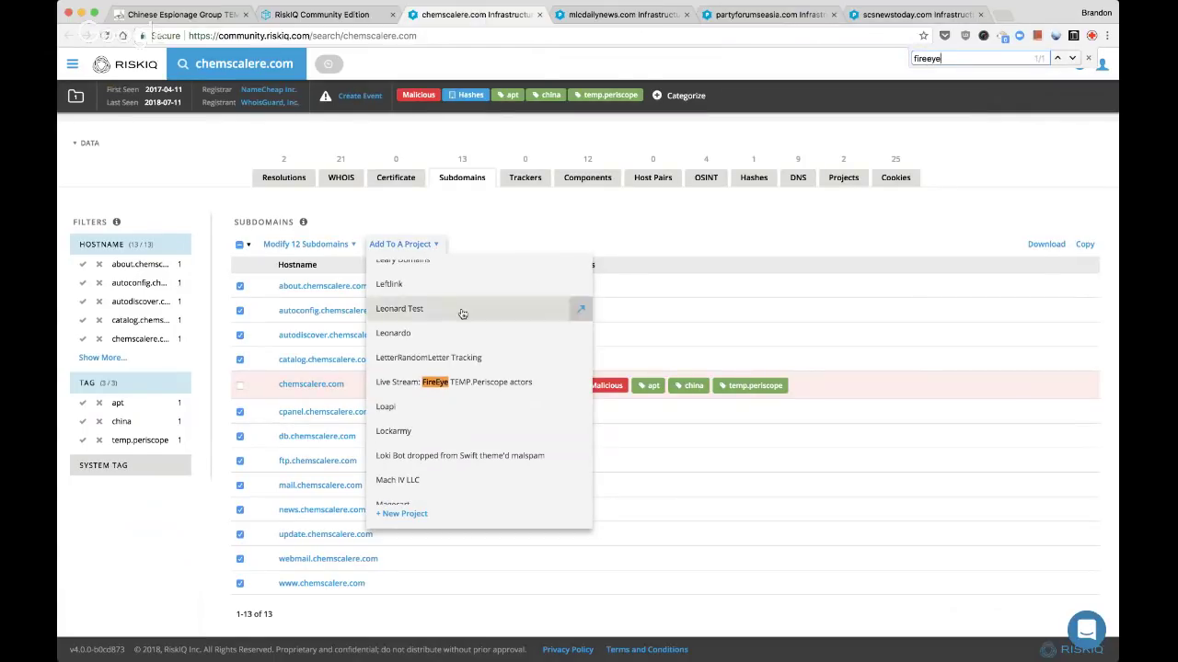
left_click(490, 384)
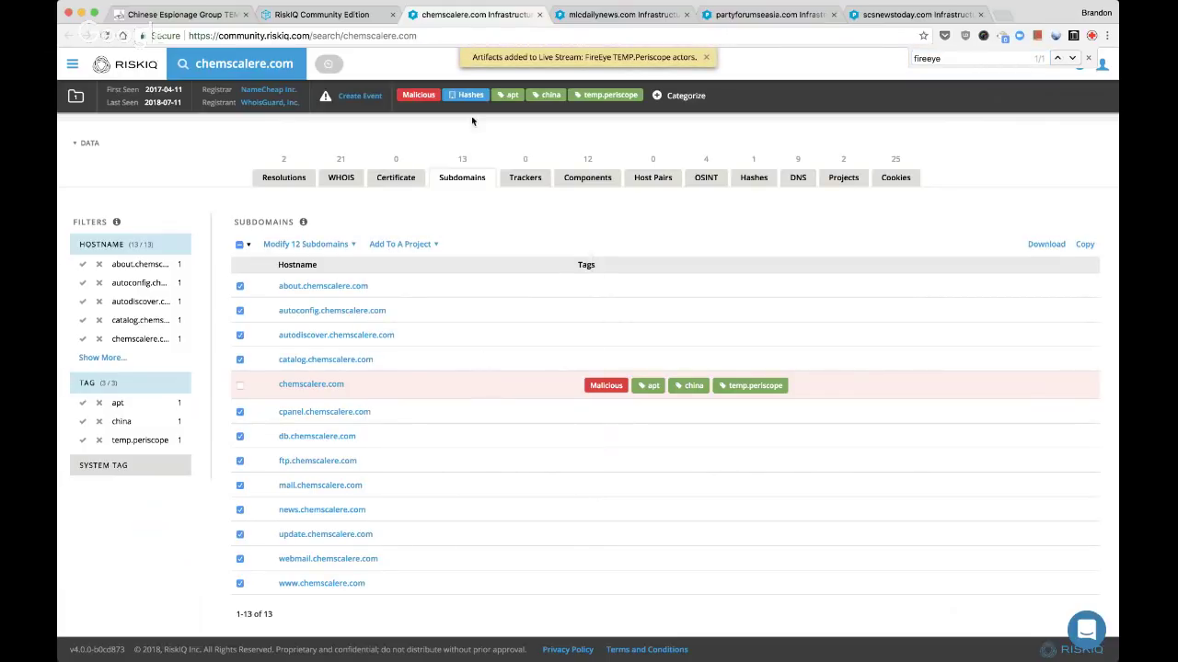
left_click(571, 181)
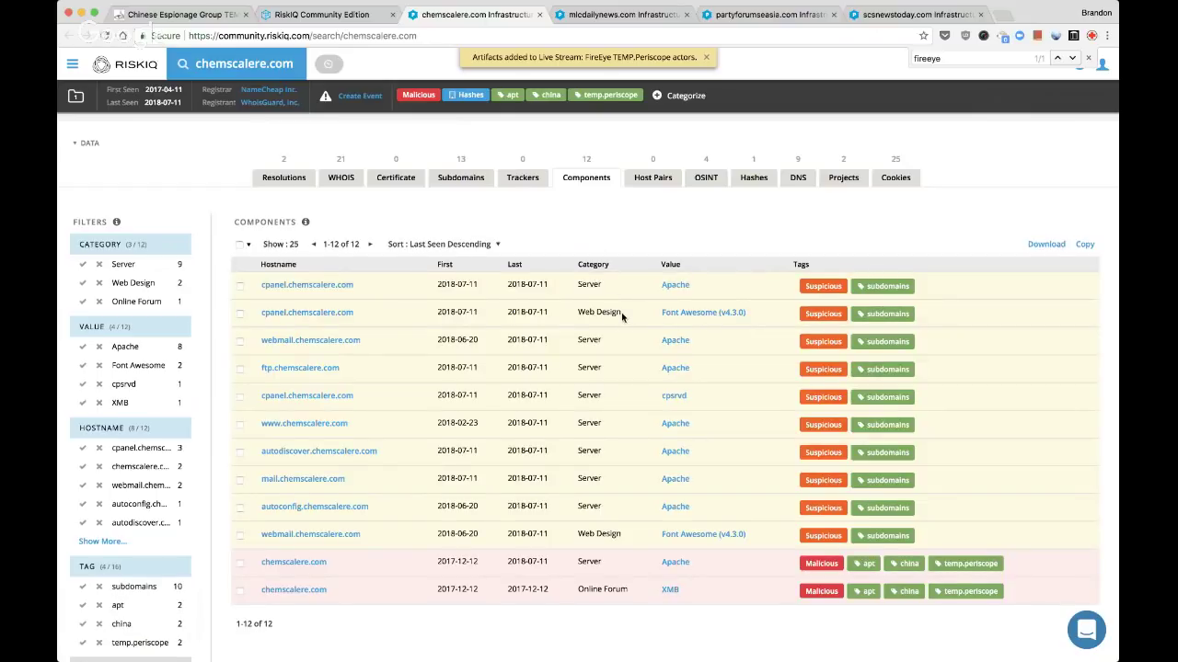
mouse_move(439, 416)
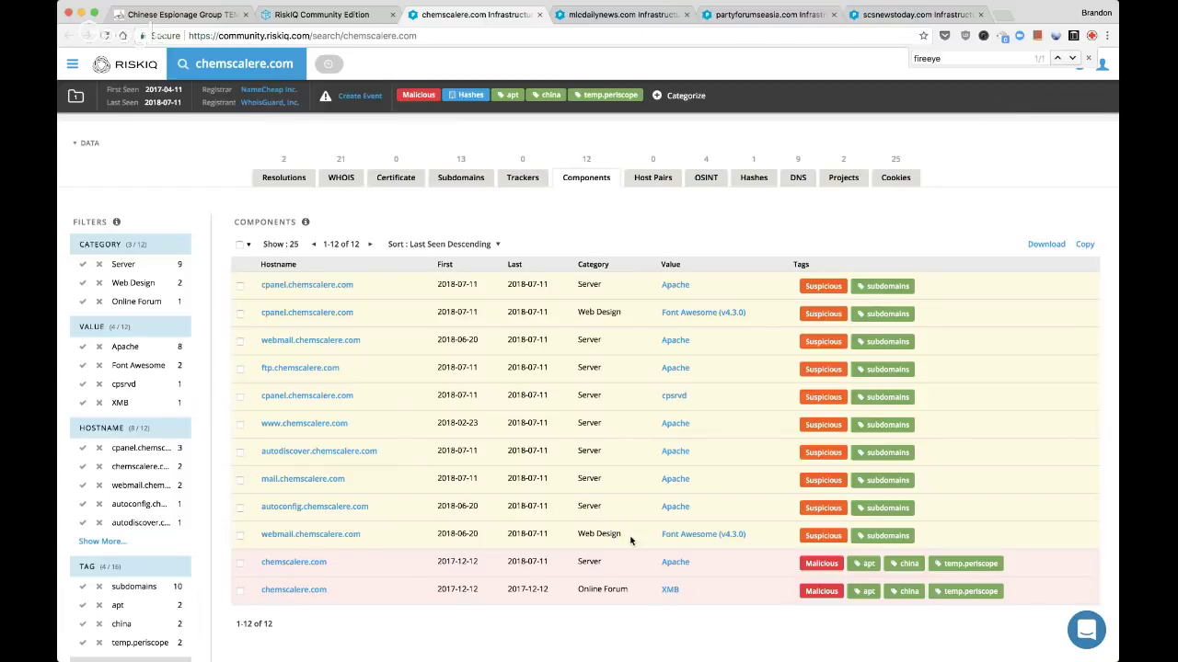
Review chemscalere.com's hashes, OSINT references and DNS records: four NS, three MX, two SOA
mouse_move(463, 539)
left_click(763, 180)
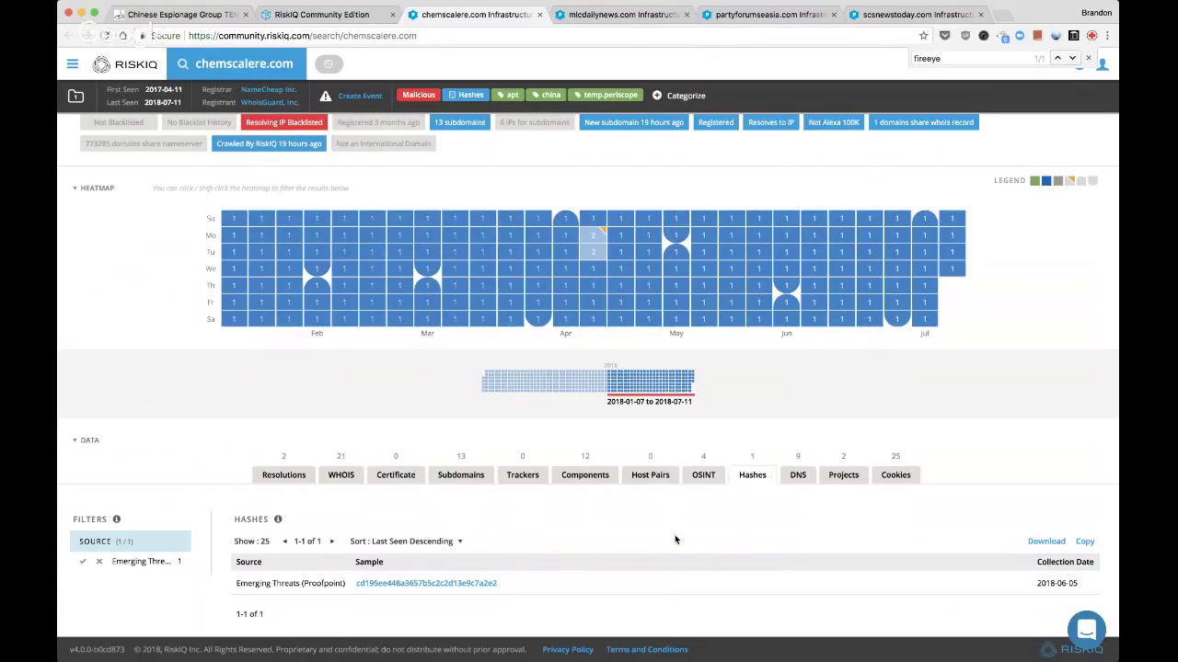
left_click(703, 475)
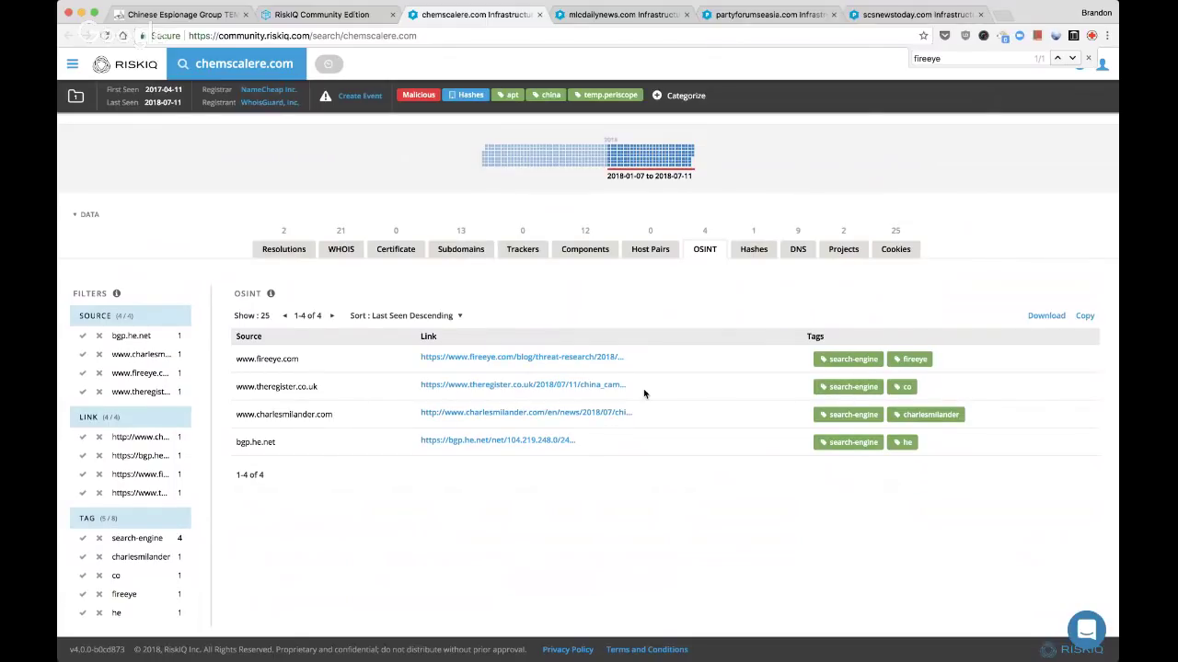
left_click(801, 249)
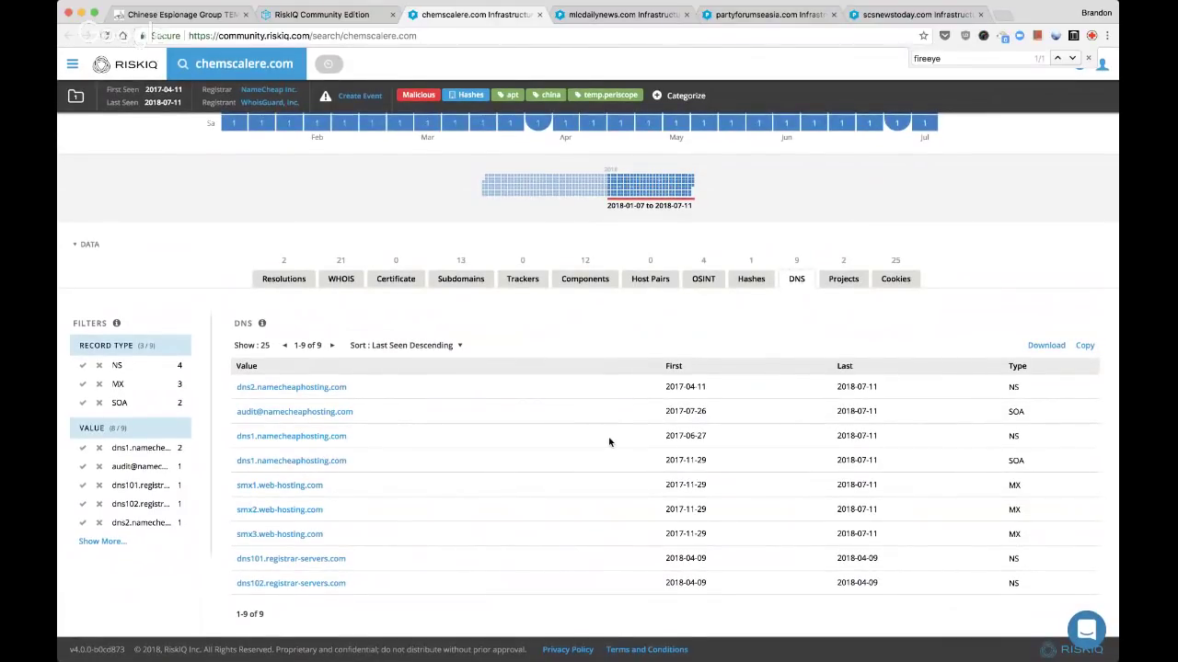
Browse chemscalere.com's 25 cookies from the cpanel and webmail subdomains
left_click(894, 279)
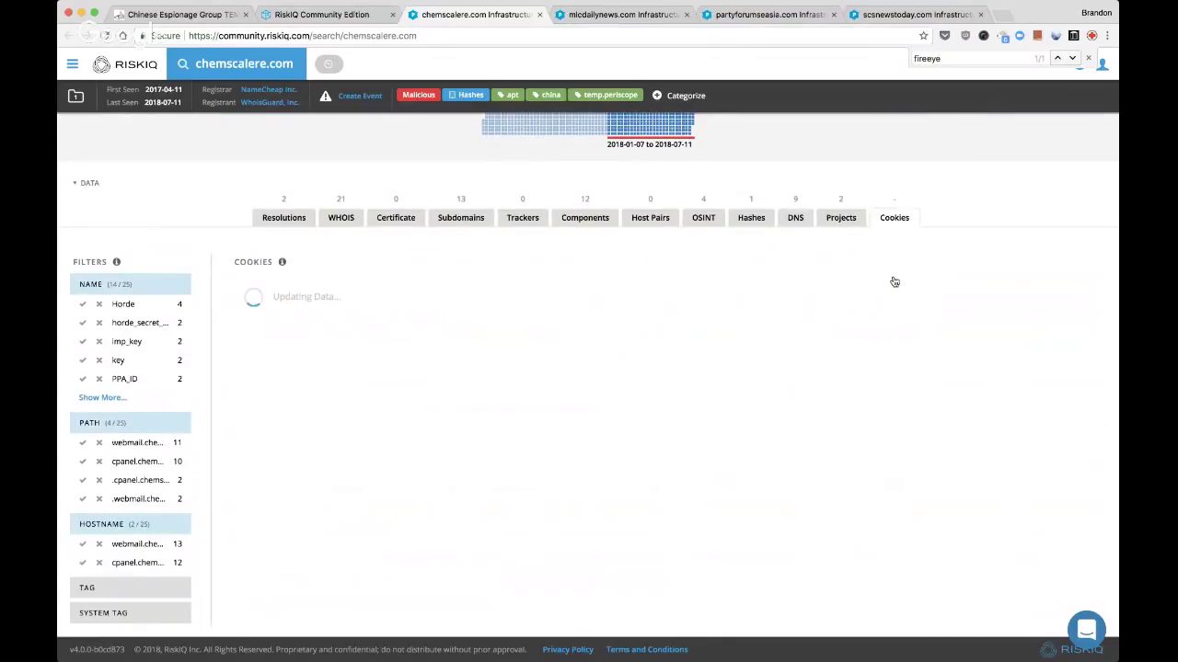
scroll(859, 334, "down", 1)
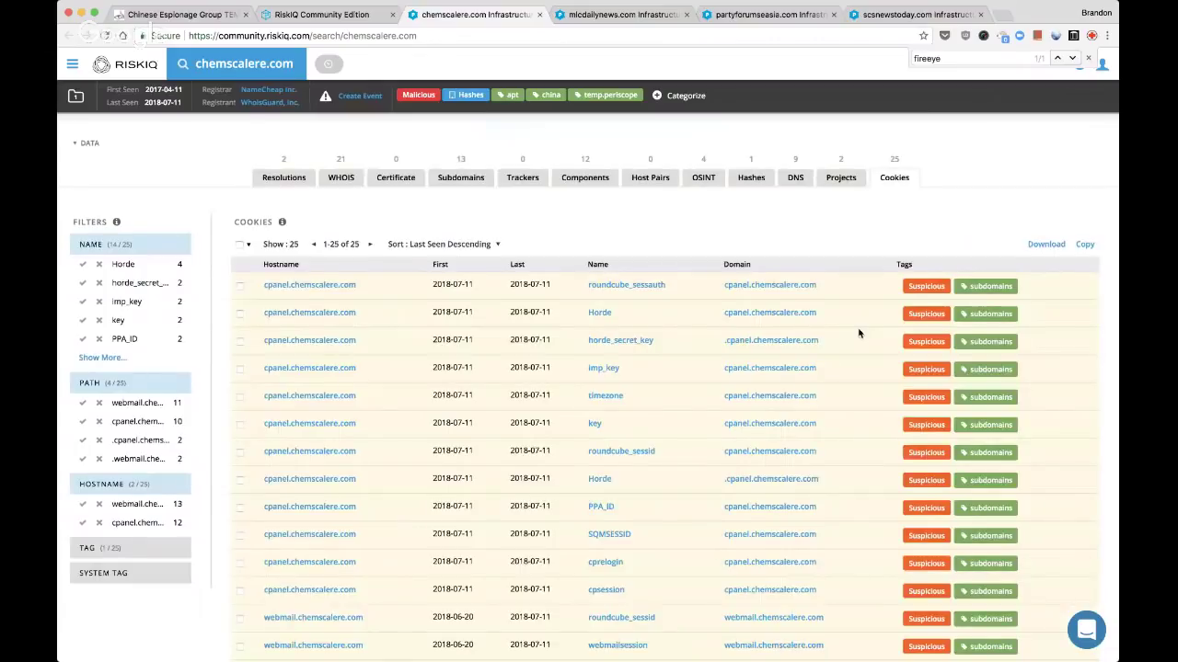
scroll(859, 334, "down", 3)
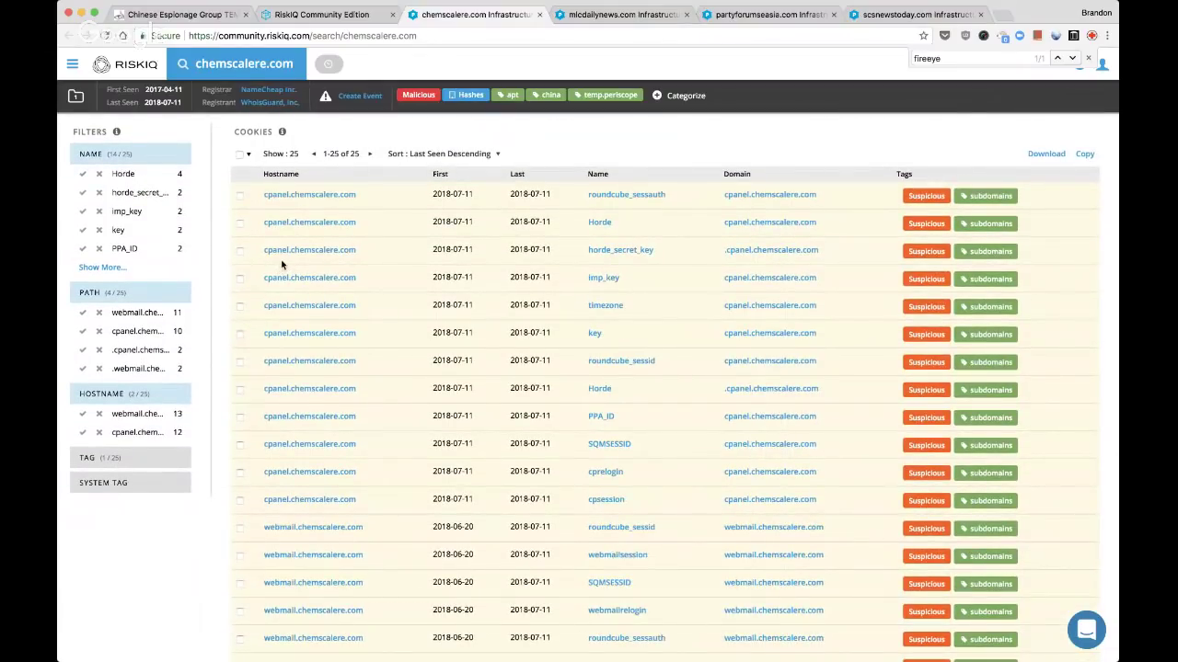
scroll(694, 355, "down", 1)
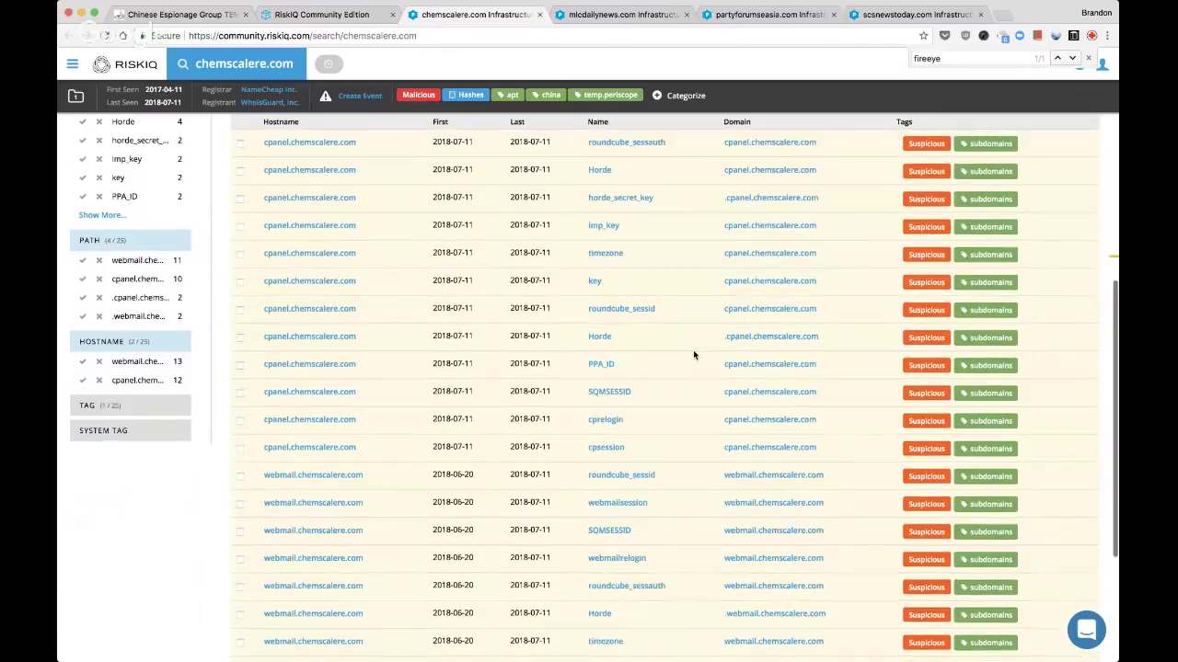
scroll(693, 355, "down", 2)
scroll(693, 355, "down", 3)
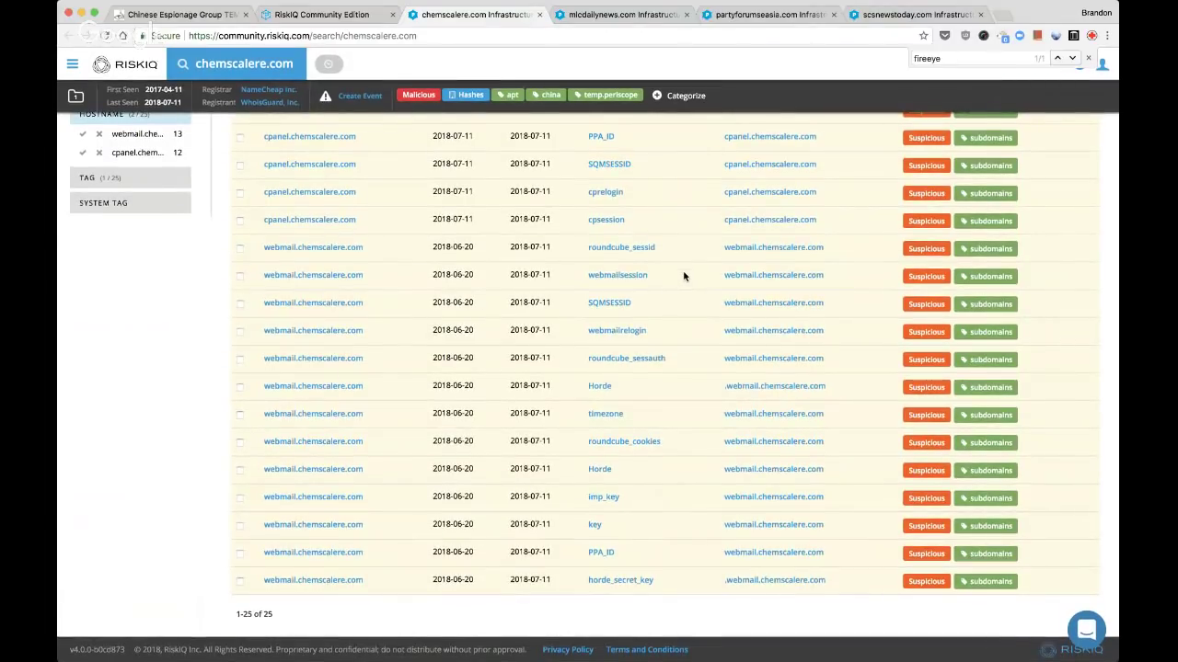
scroll(683, 276, "up", 4)
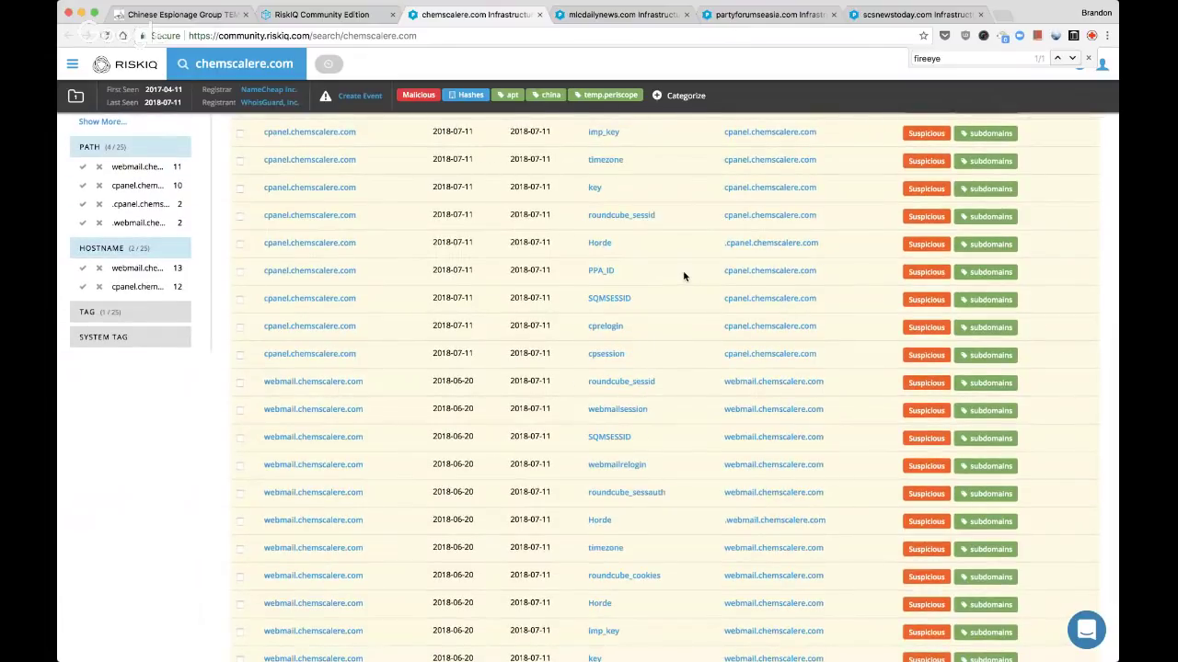
scroll(684, 277, "up", 2)
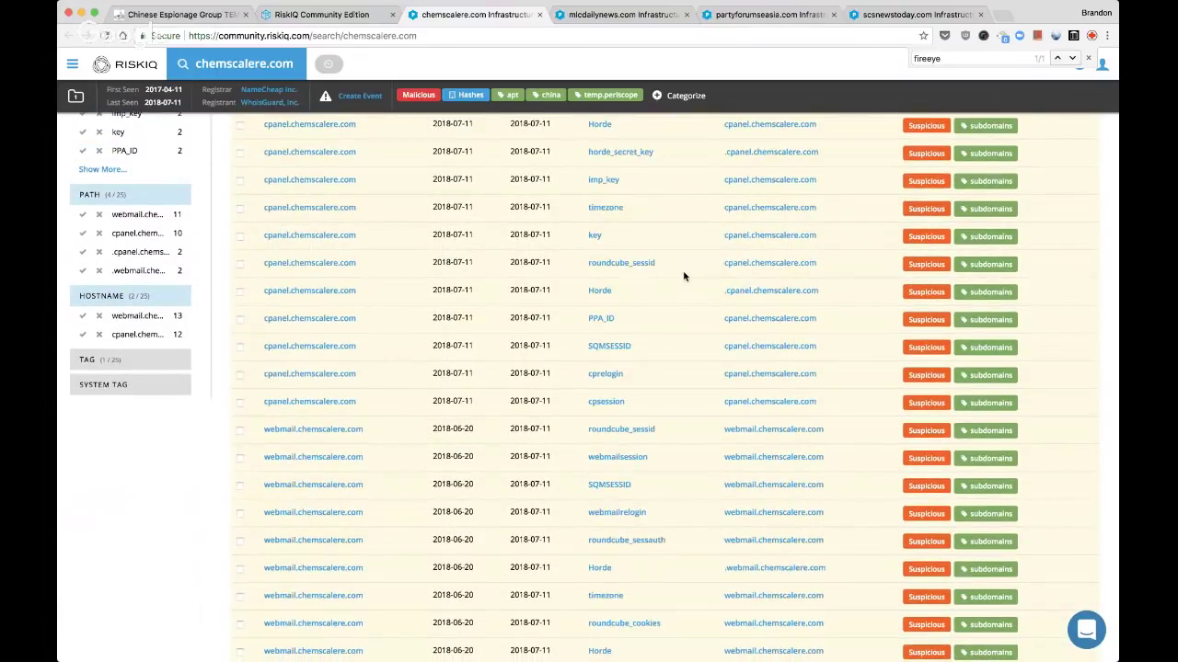
scroll(683, 276, "up", 3)
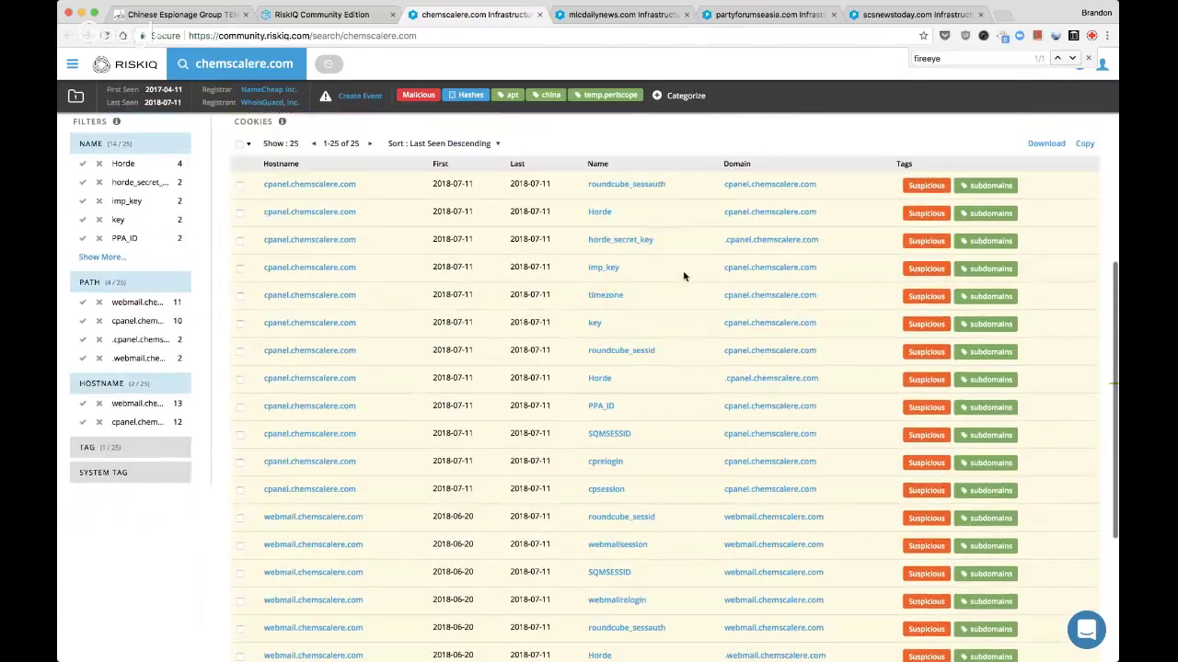
scroll(684, 276, "up", 5)
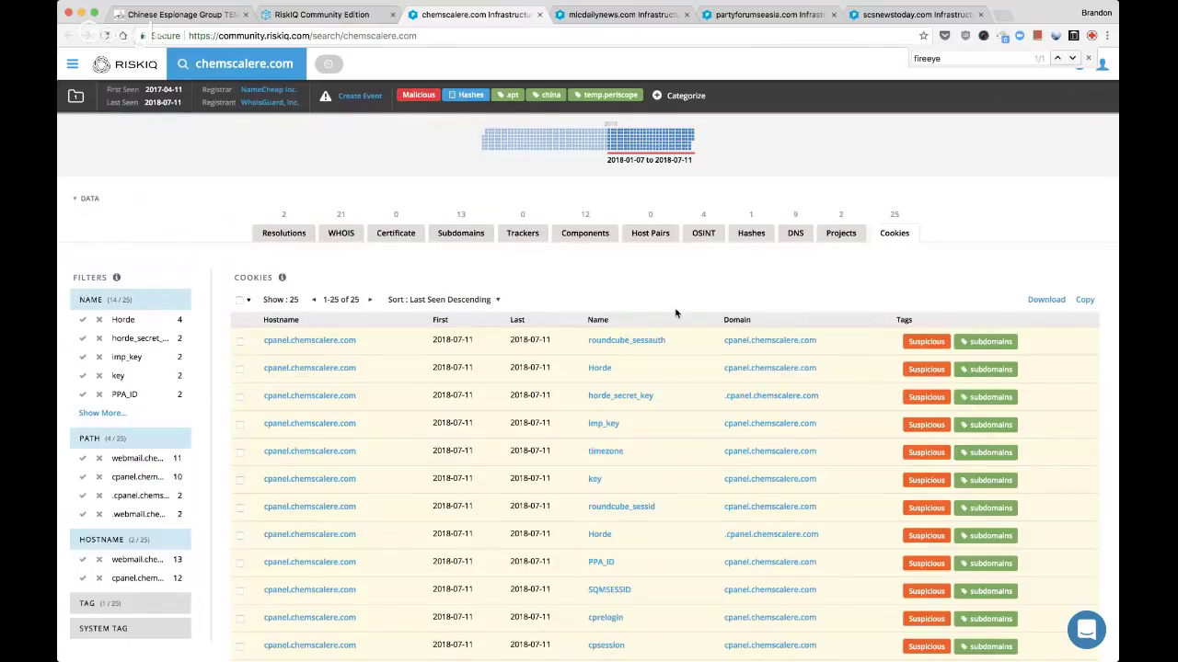
scroll(676, 313, "down", 1)
scroll(675, 314, "down", 2)
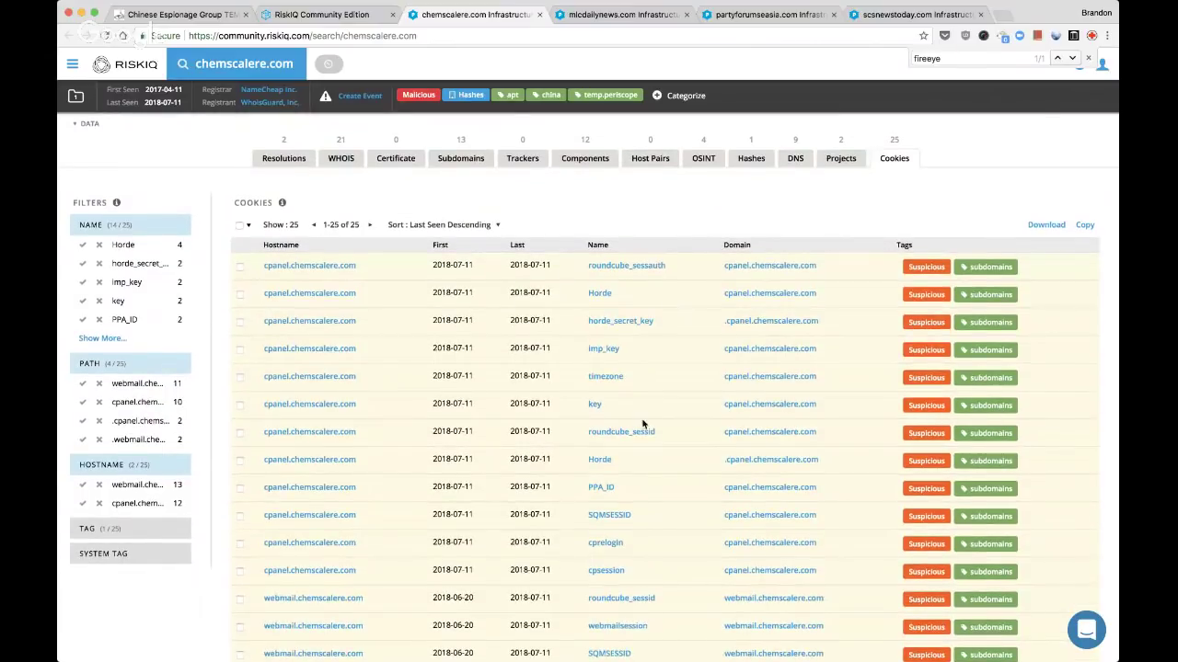
scroll(642, 423, "down", 1)
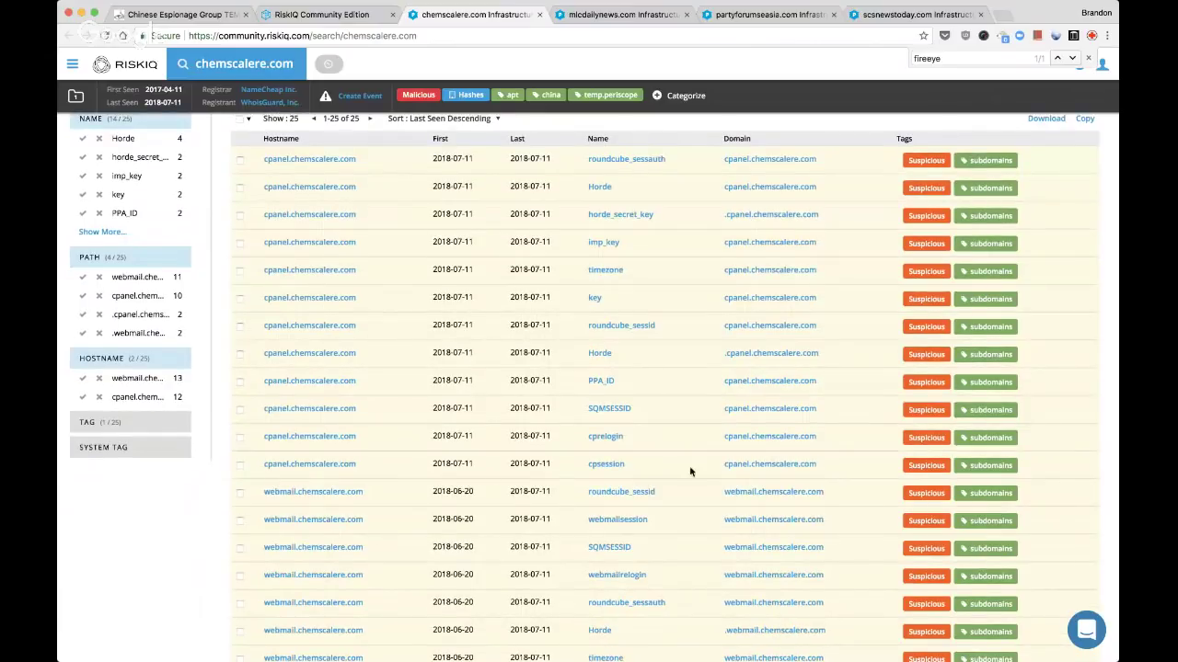
scroll(689, 491, "down", 1)
scroll(688, 491, "down", 3)
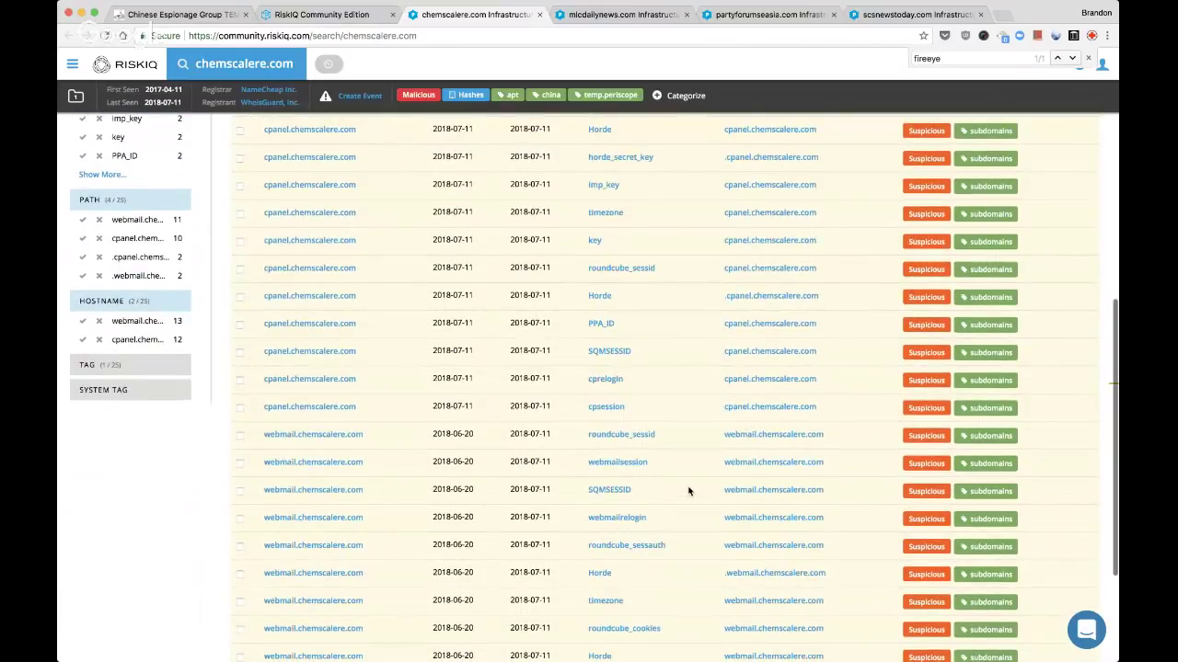
scroll(688, 492, "down", 1)
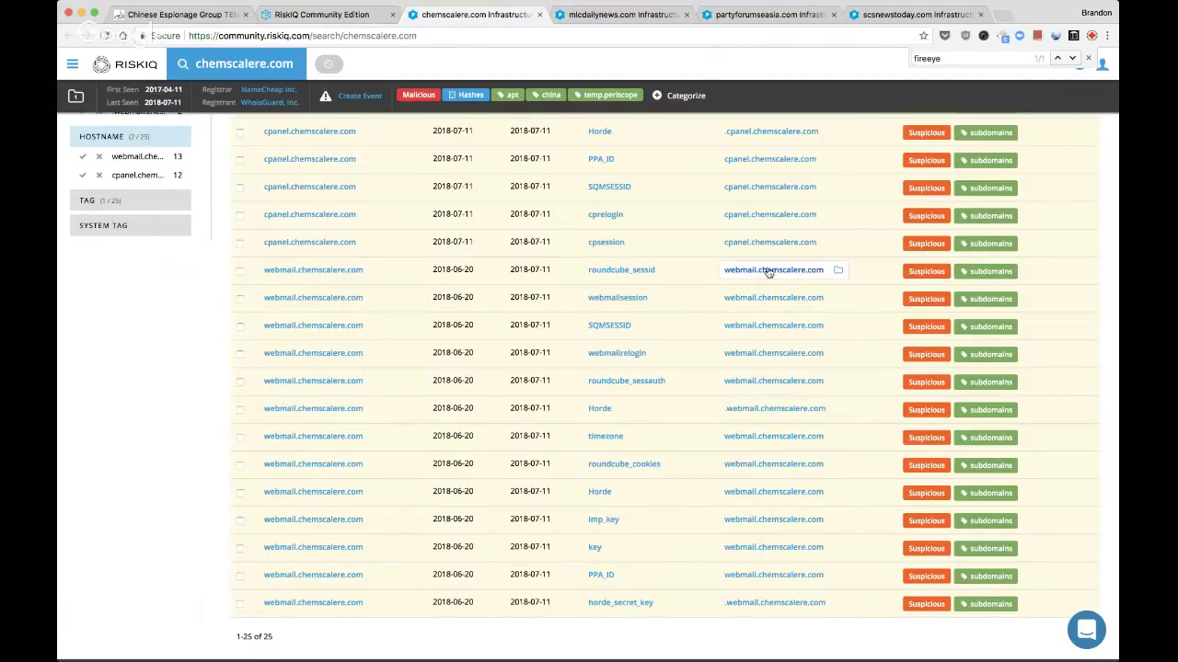
scroll(768, 272, "up", 10)
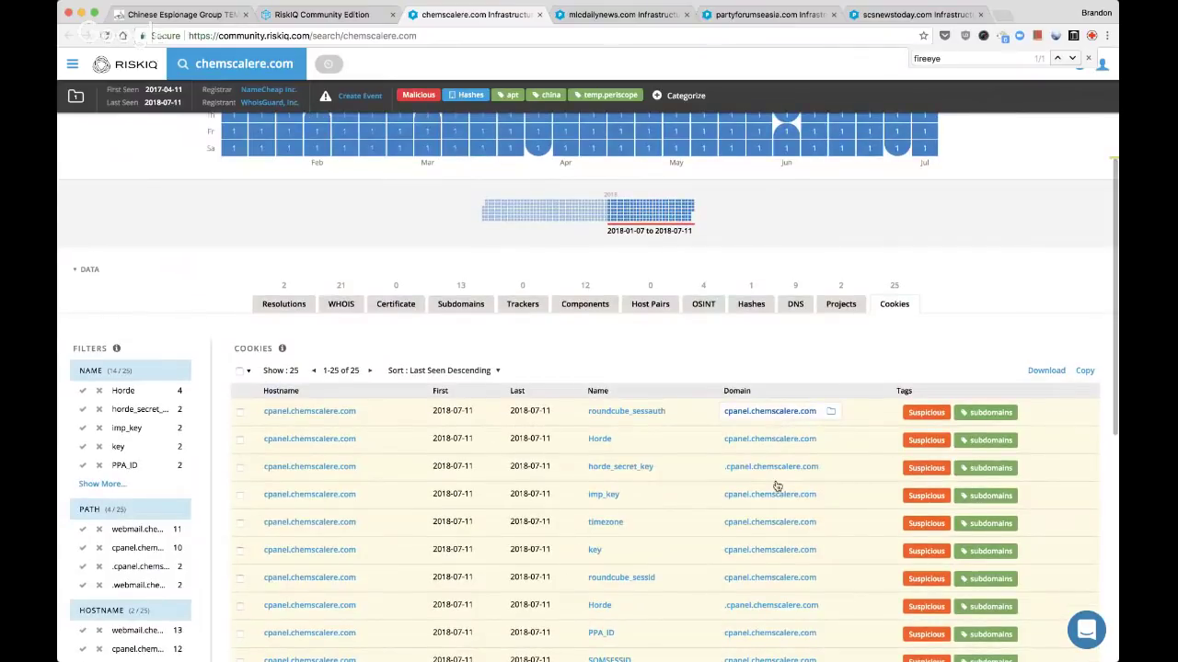
Open the cpanel.chemscalere.com and .cpanel.chemscalere.com cookie domains in new background tabs
left_click(773, 411, "super")
scroll(777, 486, "down", 1)
scroll(773, 465, "down", 1)
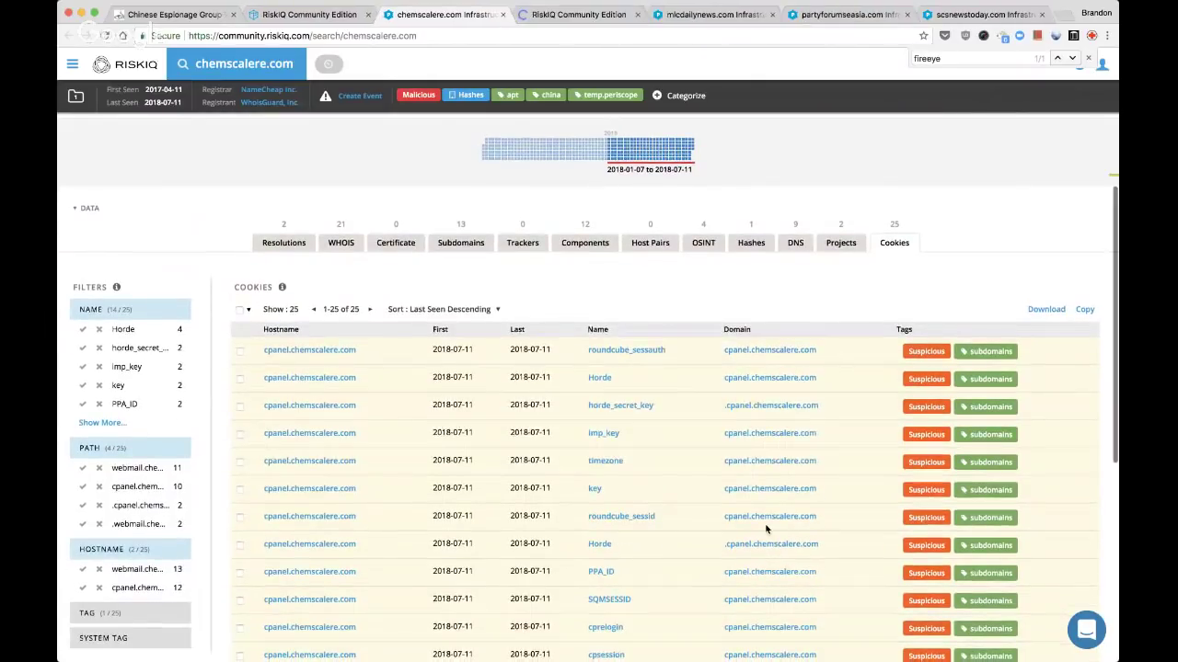
left_click(769, 405, "super")
scroll(769, 478, "down", 3)
scroll(767, 483, "down", 4)
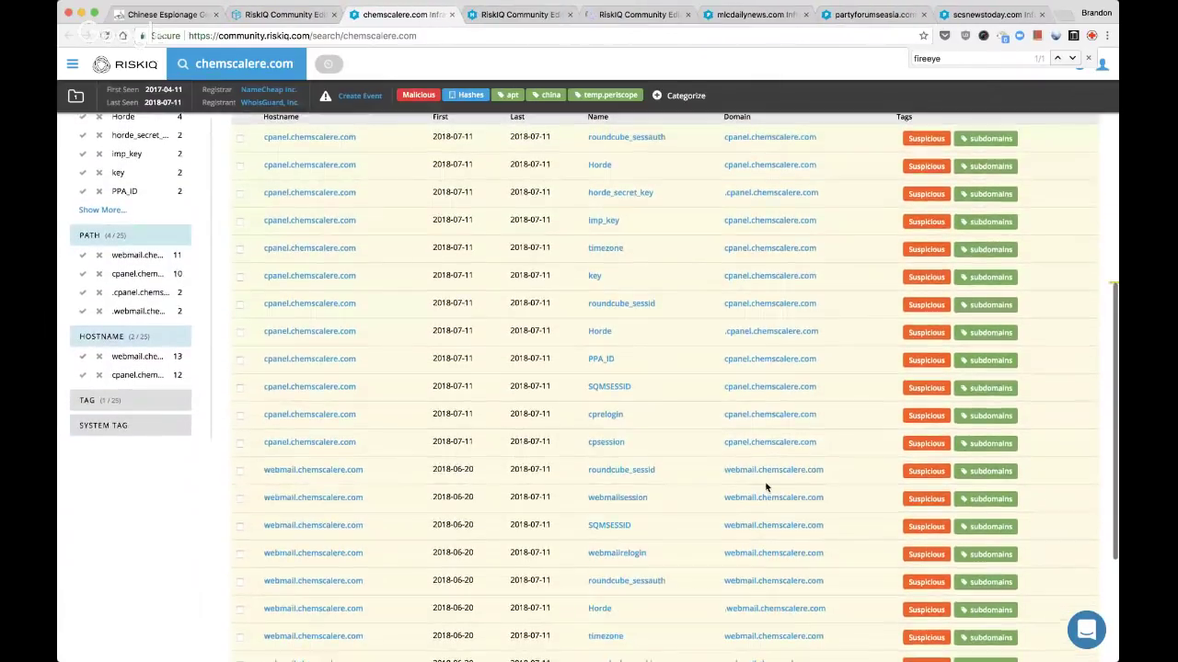
Check the IP addresses for the cpanel, .cpanel and webmail cookie domains, closing each tab
key("ctrl+Tab")
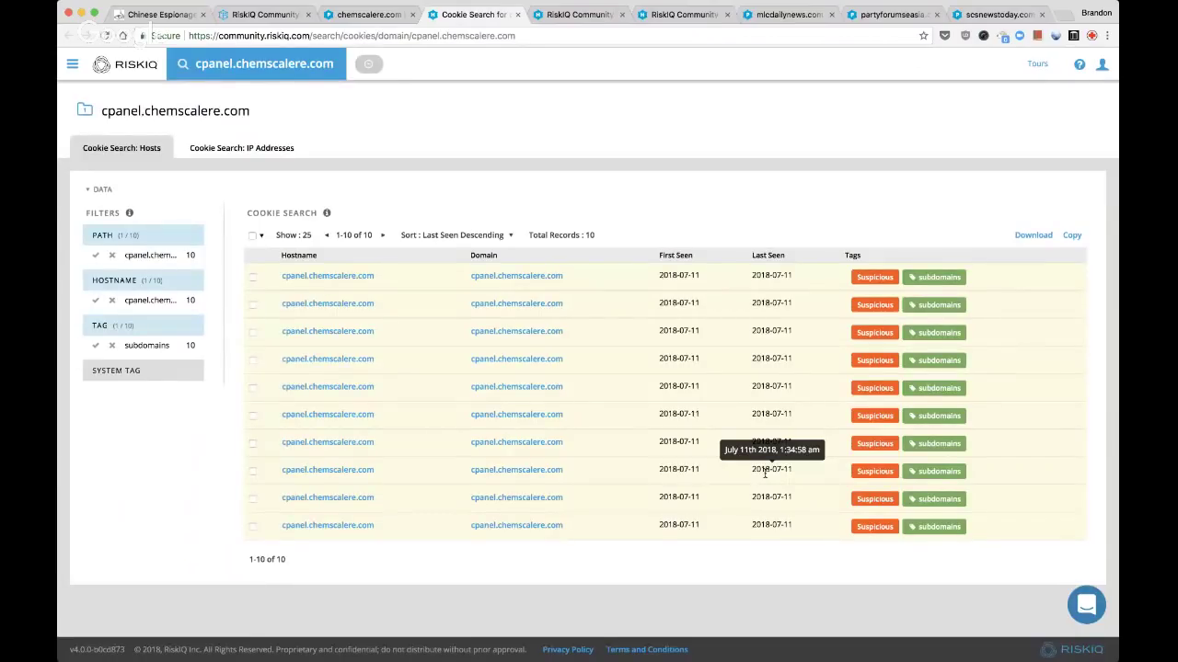
left_click(261, 150)
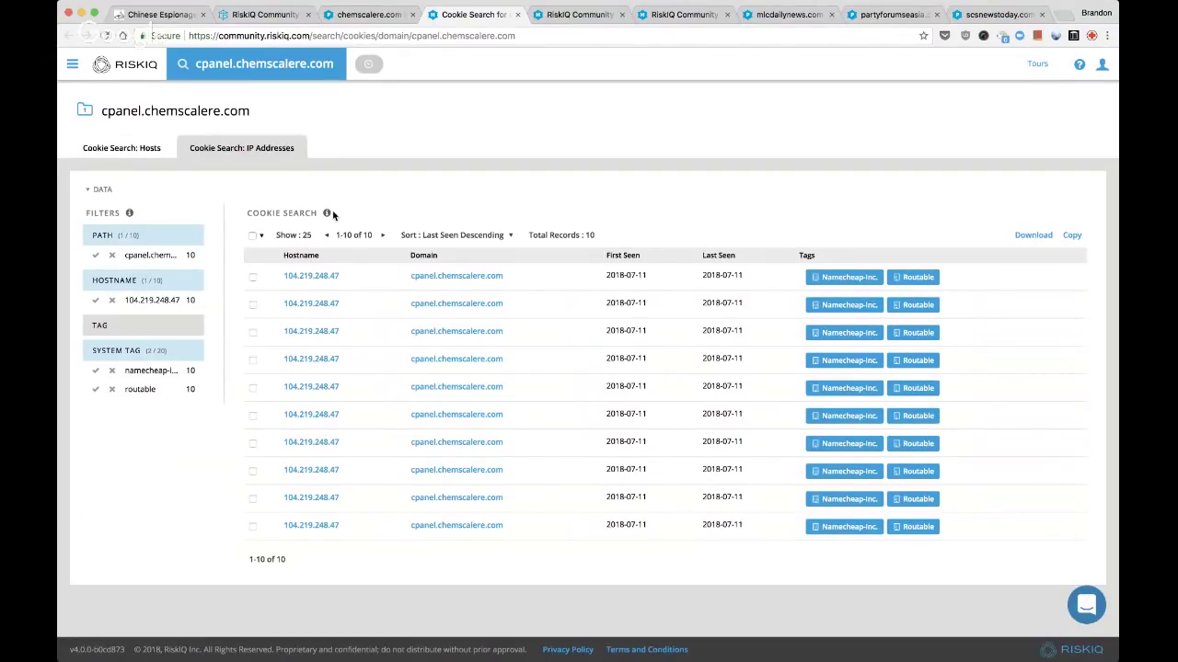
key("super+w")
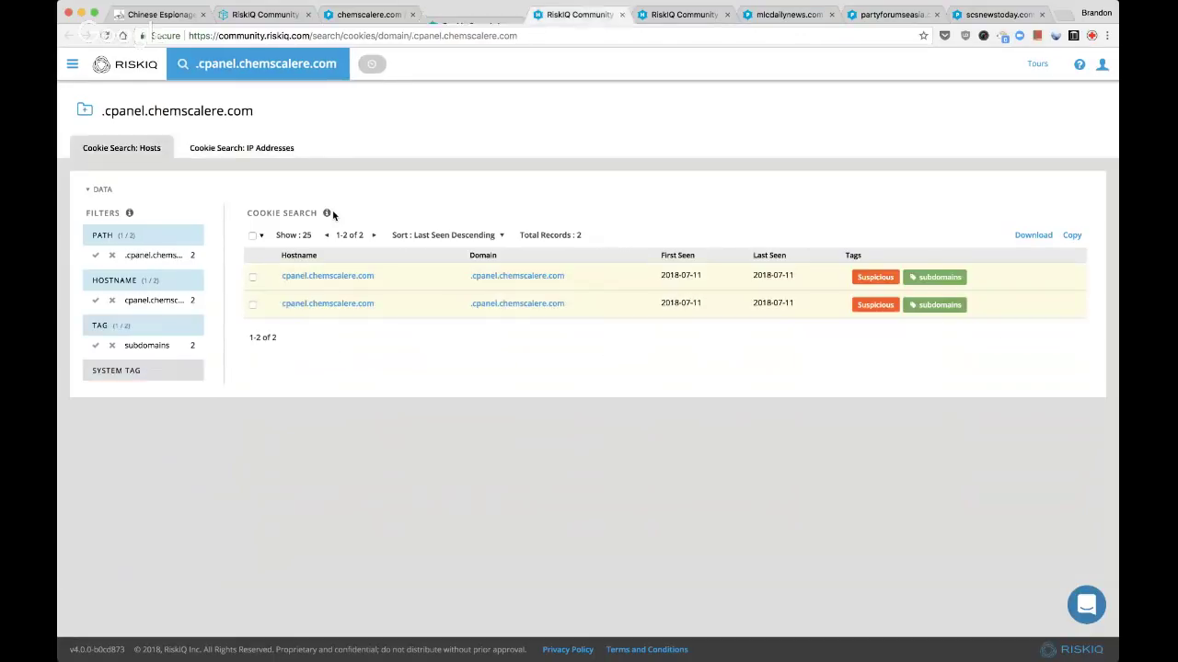
left_click(242, 155)
key("super+w")
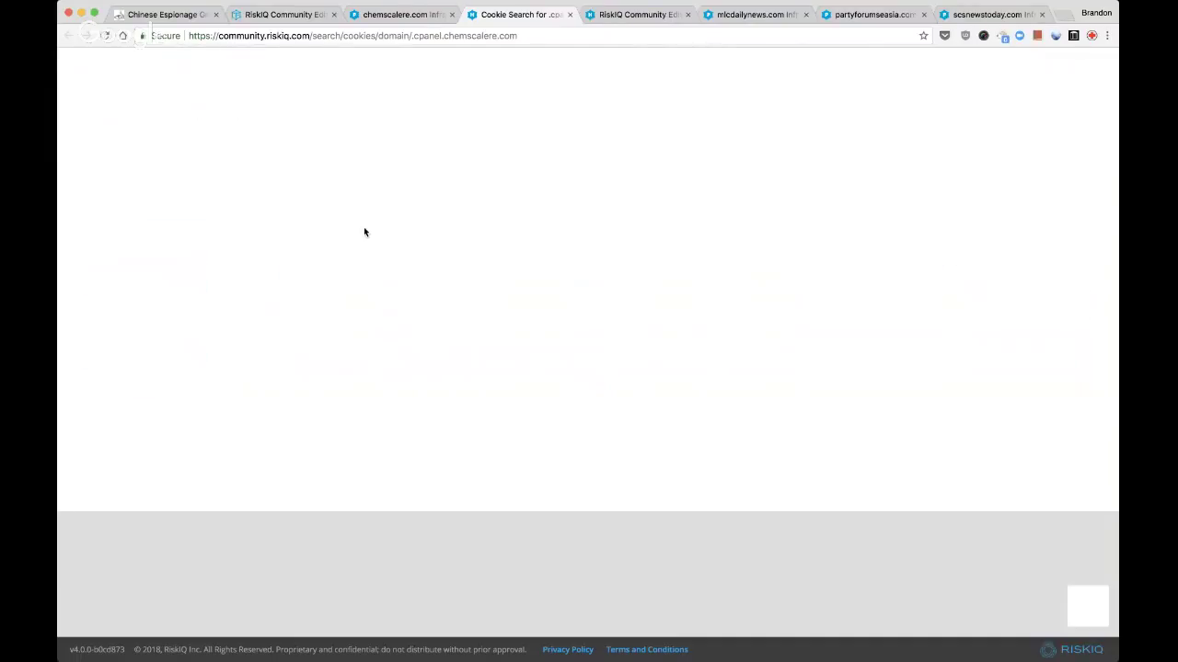
left_click(242, 148)
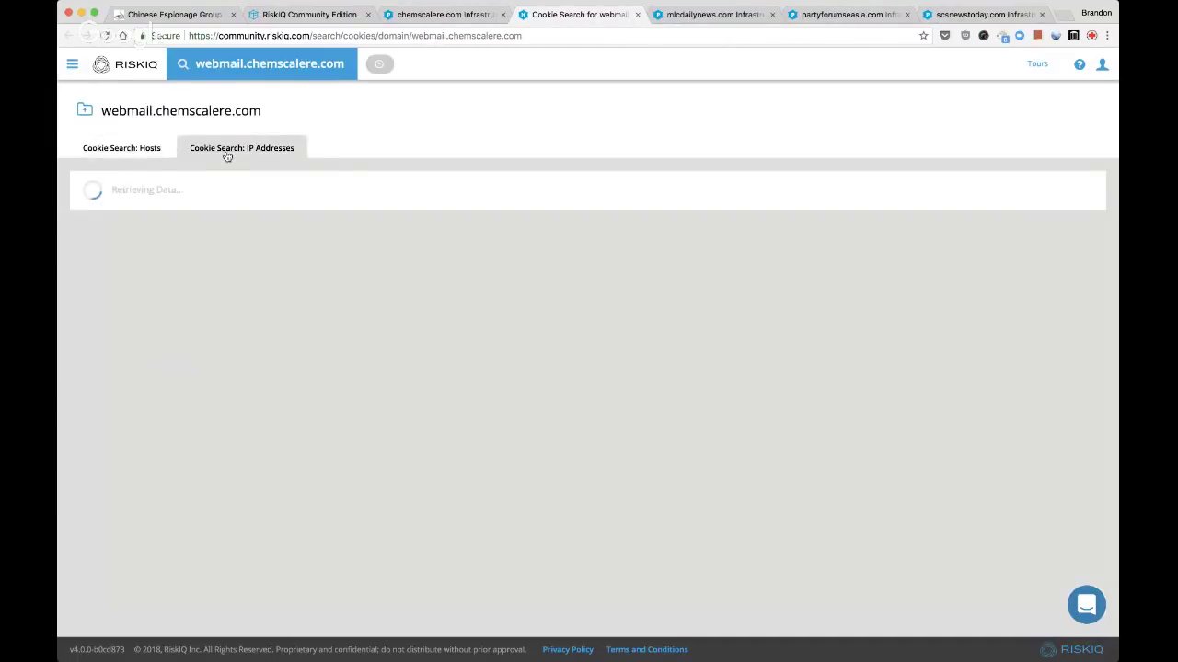
left_click(123, 148)
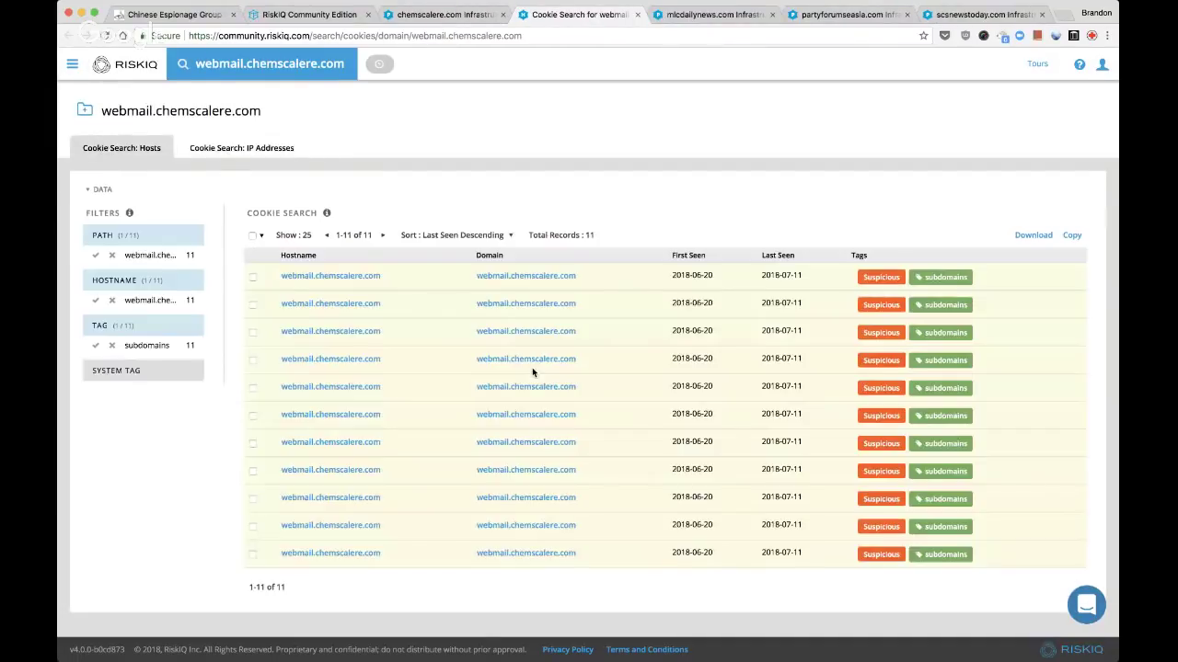
key("super+w")
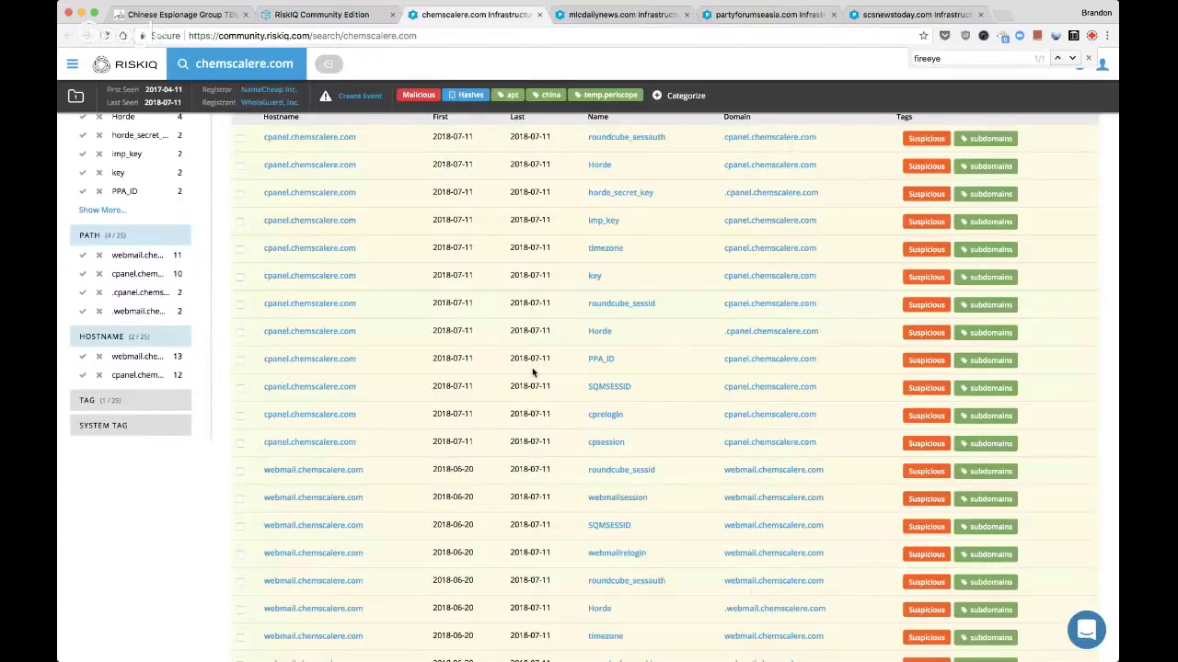
Add cpanel.chemscalere.com to the Live Stream: FireEye TEMP.Periscope actors project
scroll(552, 488, "up", 3)
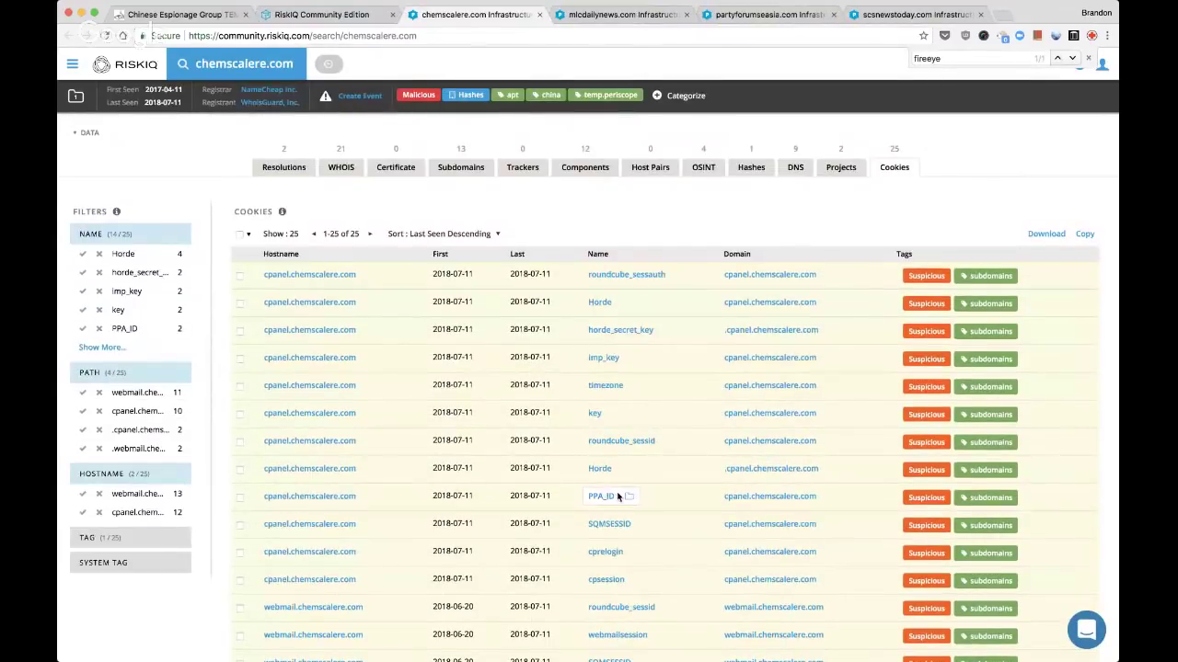
left_click(831, 275)
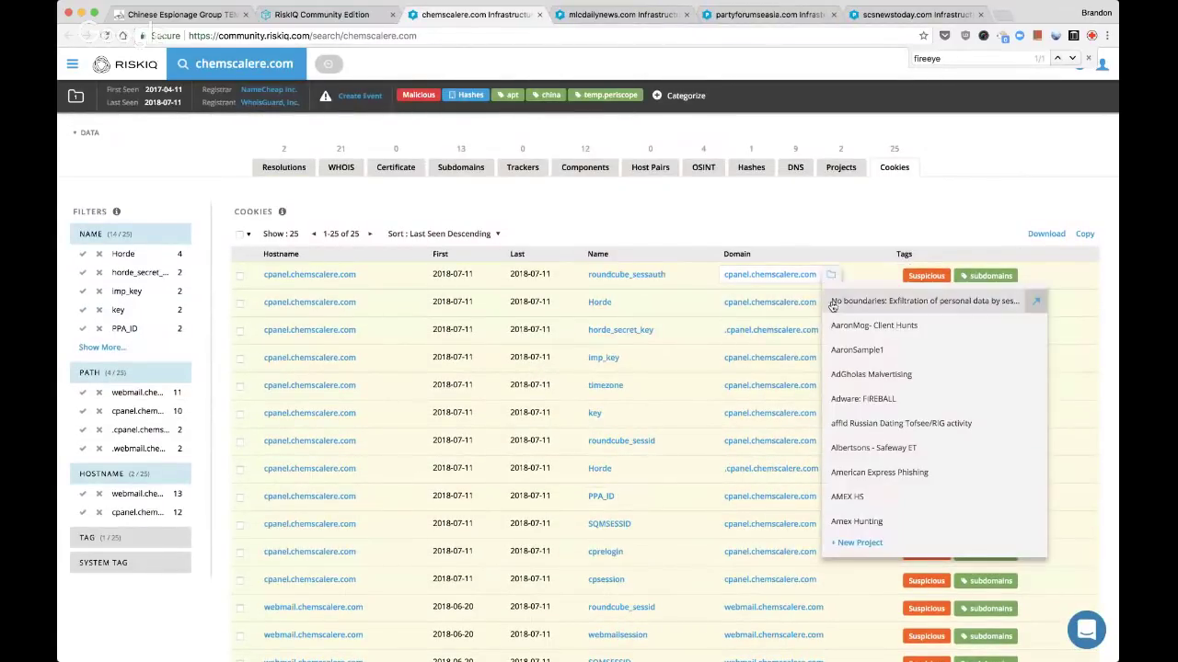
key("super+f")
type("temp")
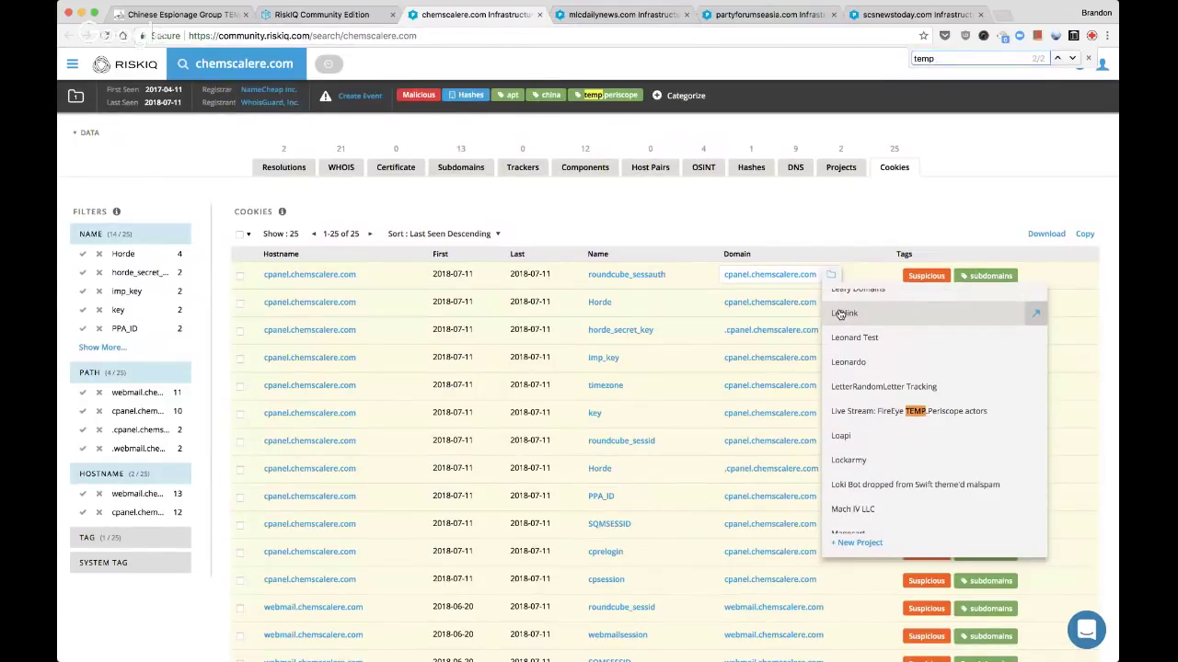
left_click(847, 410)
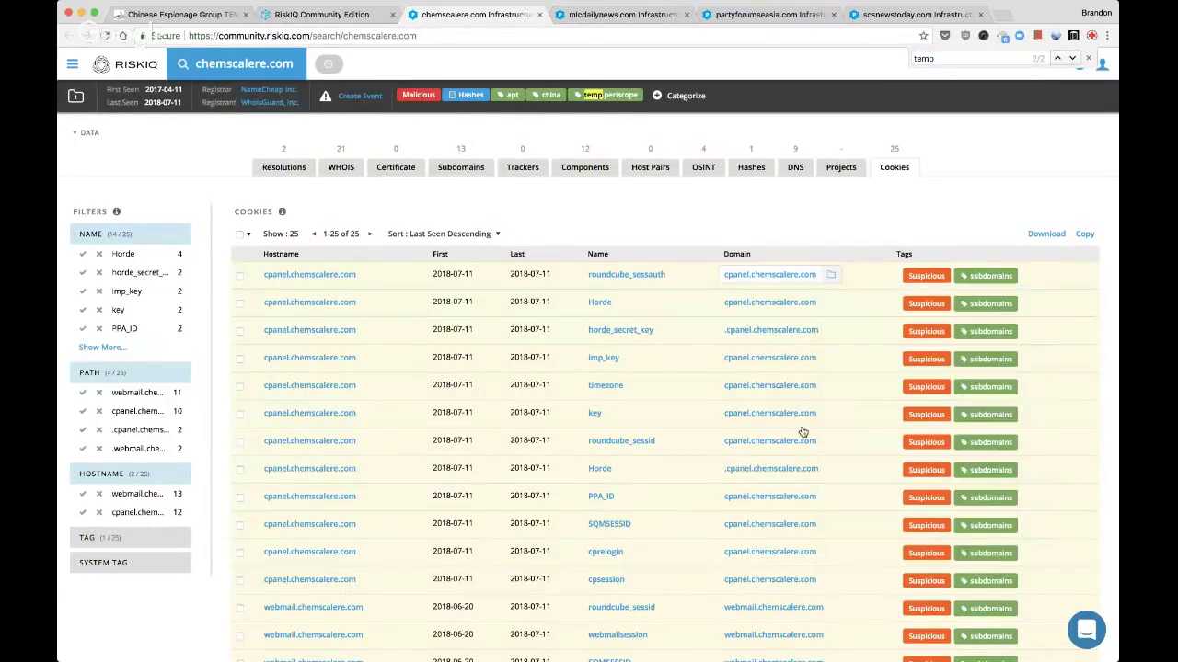
Add webmail.chemscalere.com to the same TEMP.Periscope project
scroll(819, 368, "down", 3)
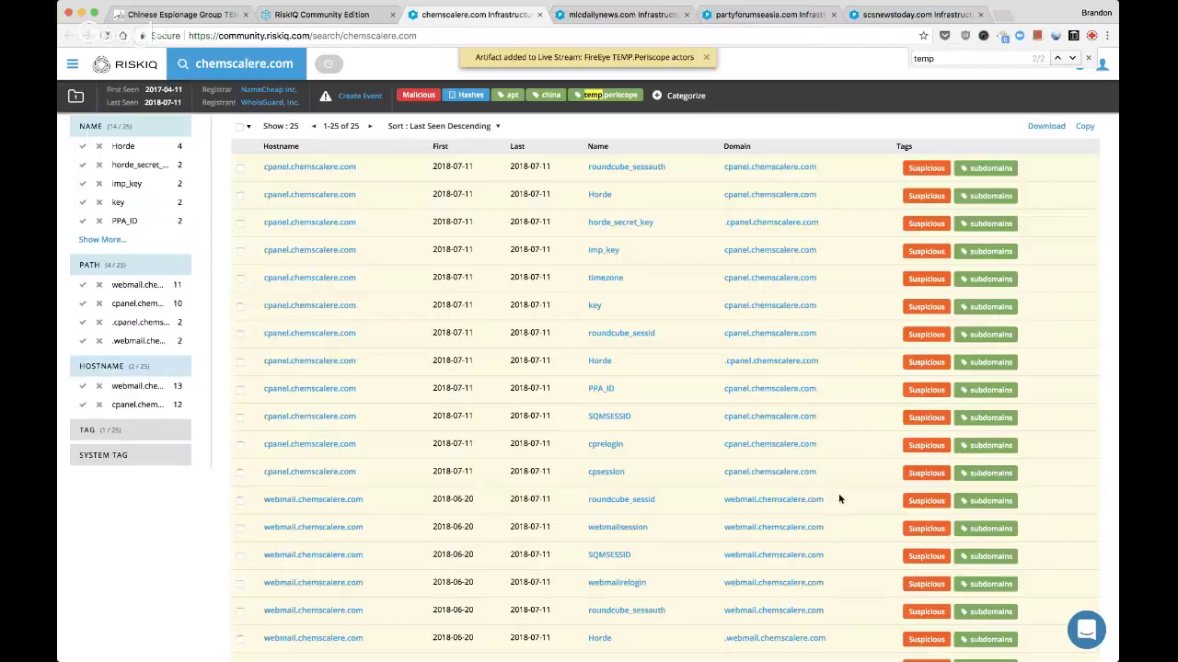
left_click(838, 502)
key("ctrl+f")
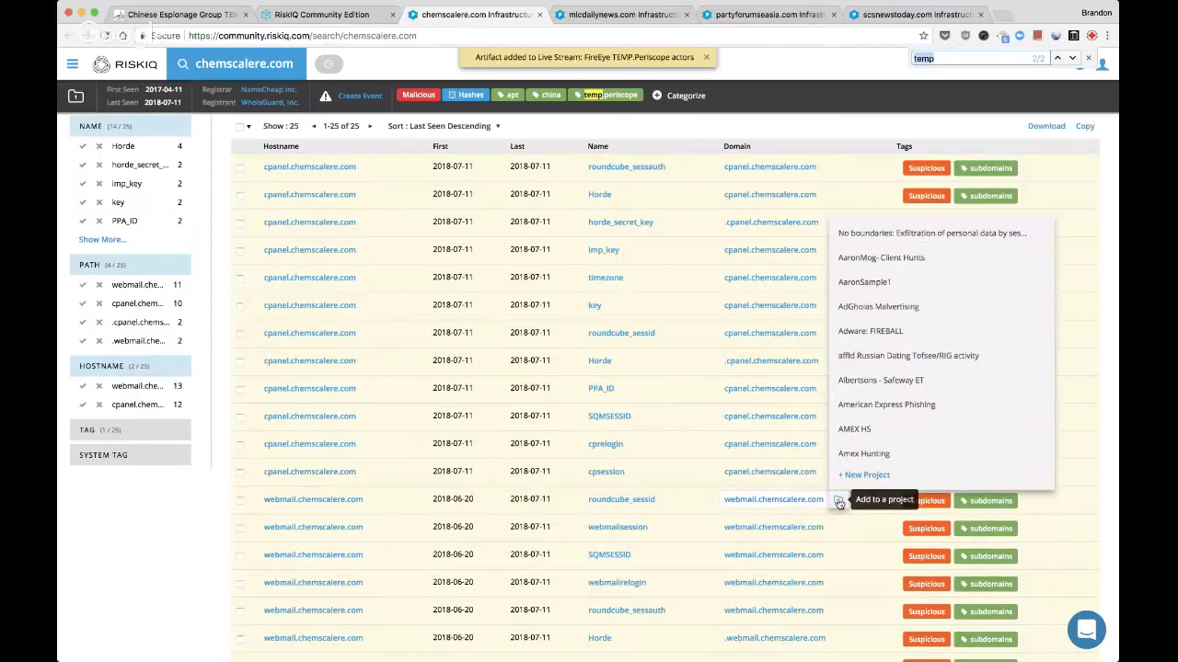
key("Return")
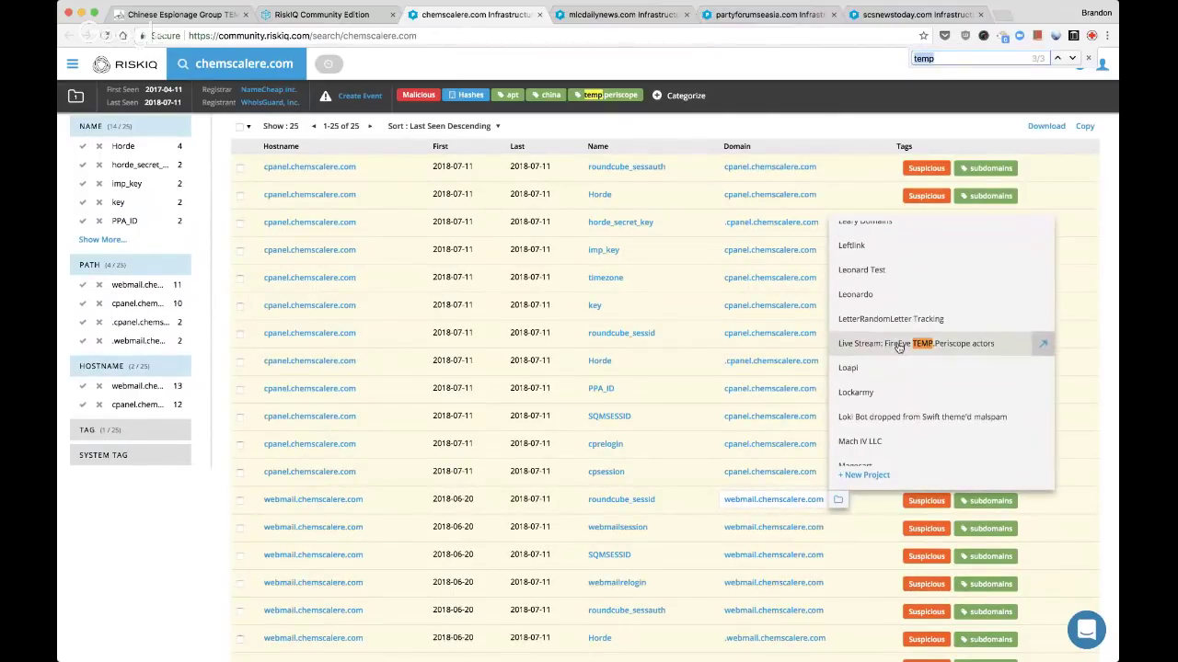
left_click(900, 345)
scroll(862, 462, "up", 5)
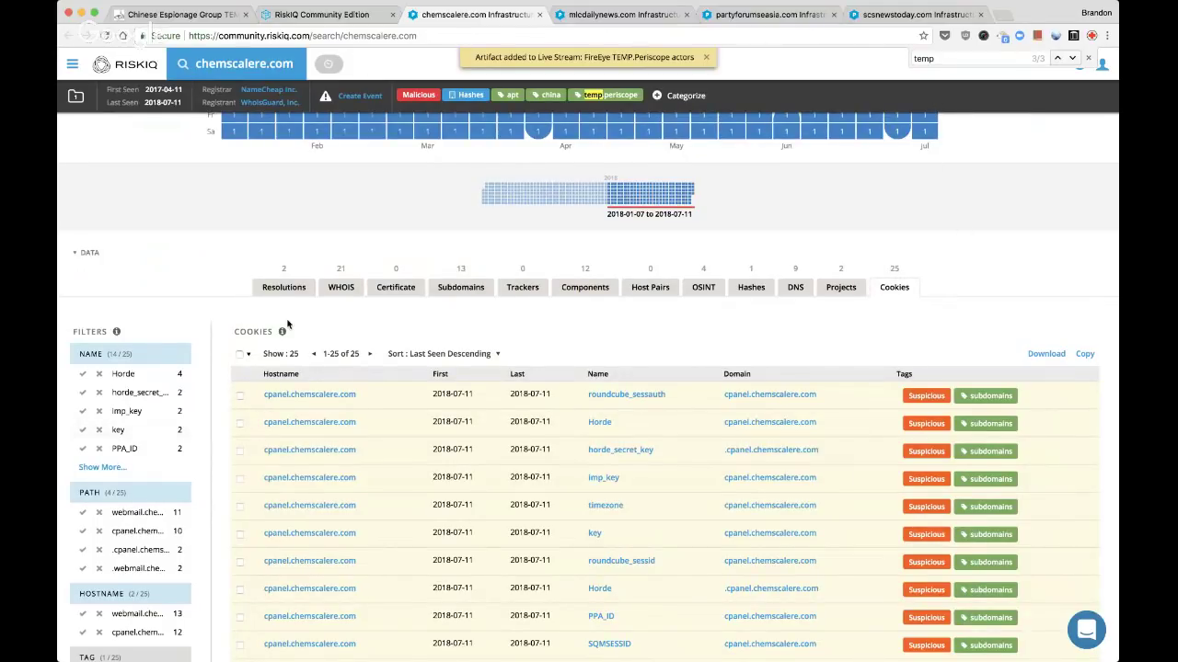
List chemscalere.com's resolutions and open 104.219.248.47 and 198.54.117.200 in new tabs
left_click(285, 288)
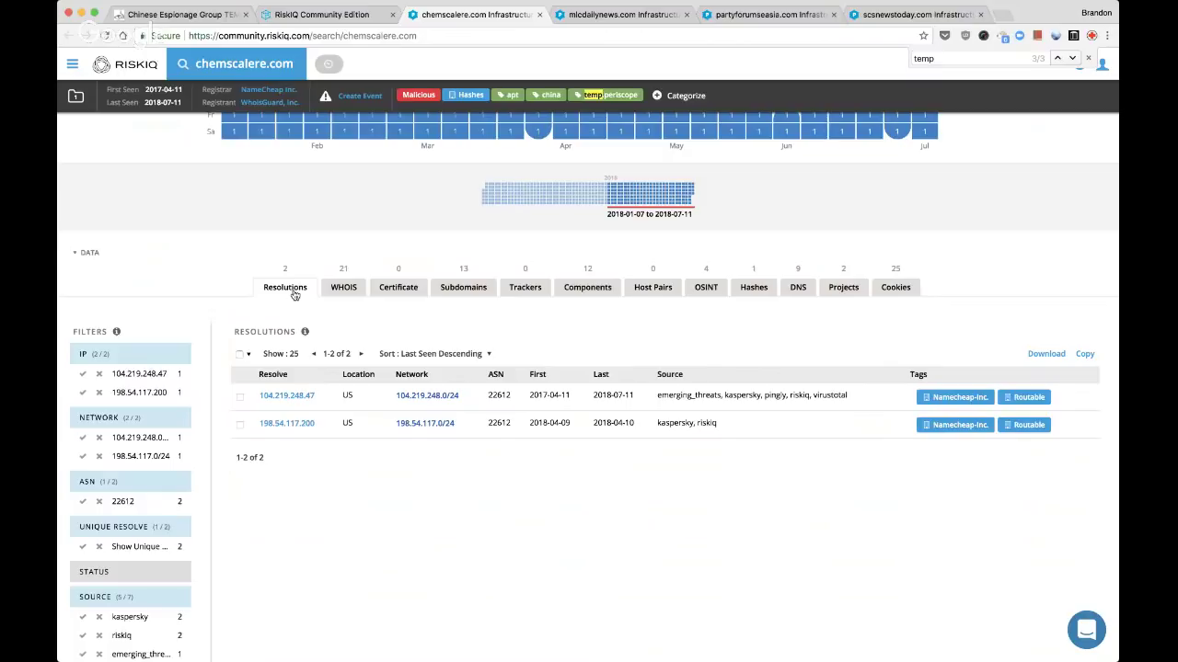
scroll(294, 294, "up", 5)
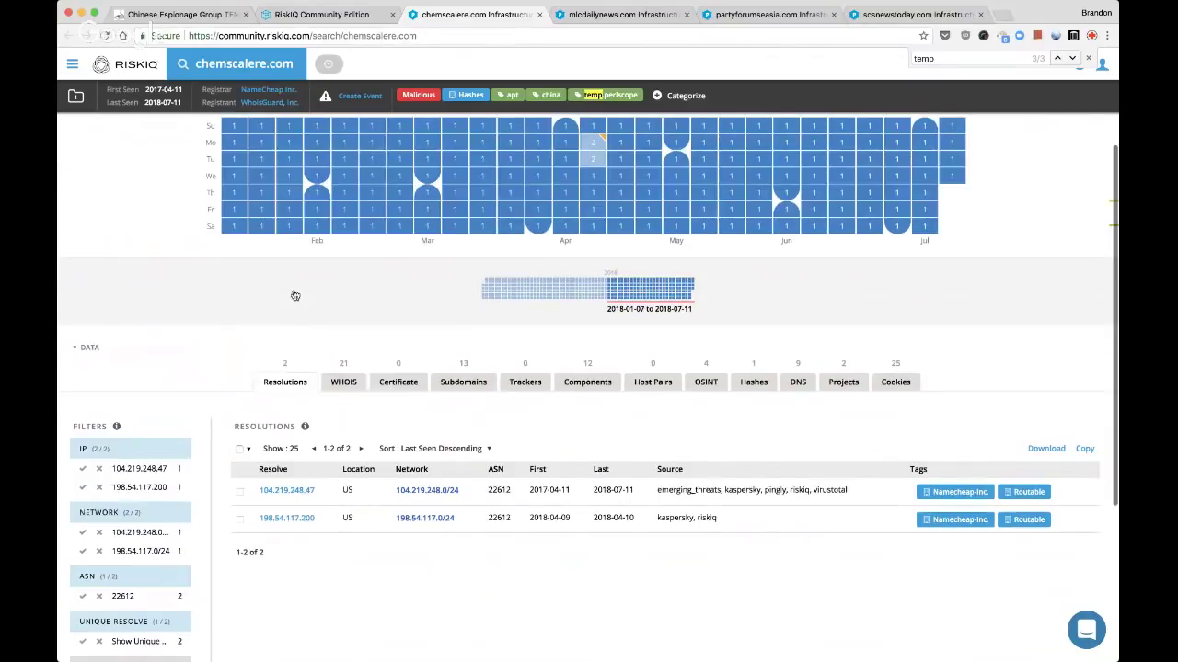
scroll(385, 457, "up", 2)
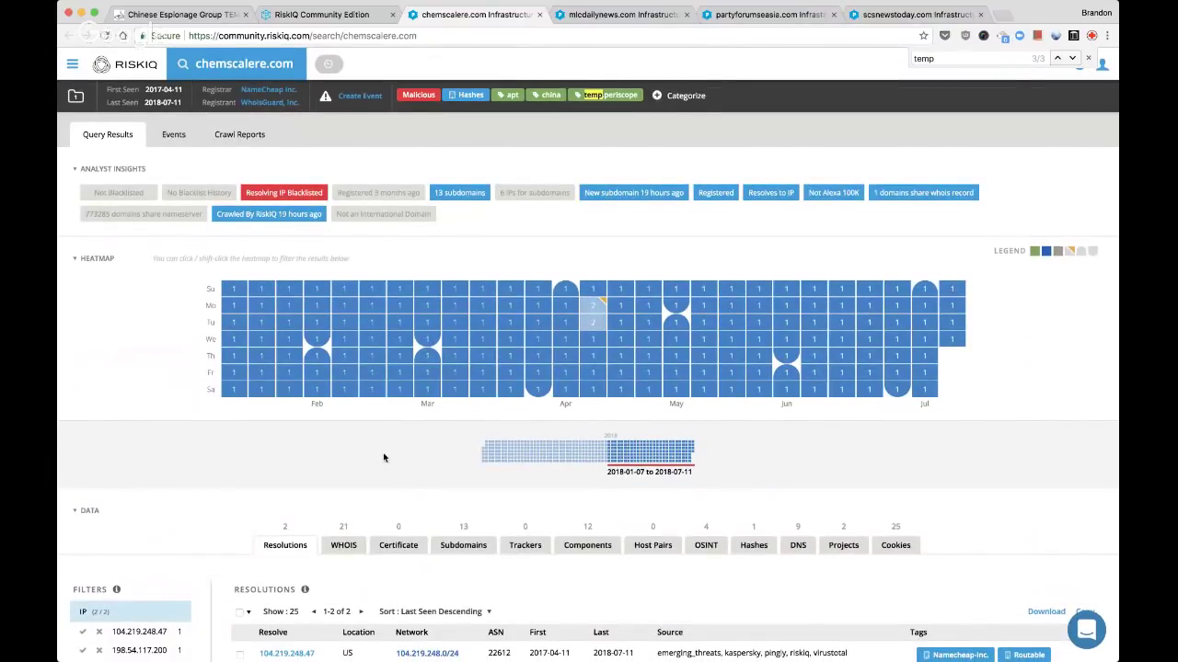
scroll(383, 458, "down", 3)
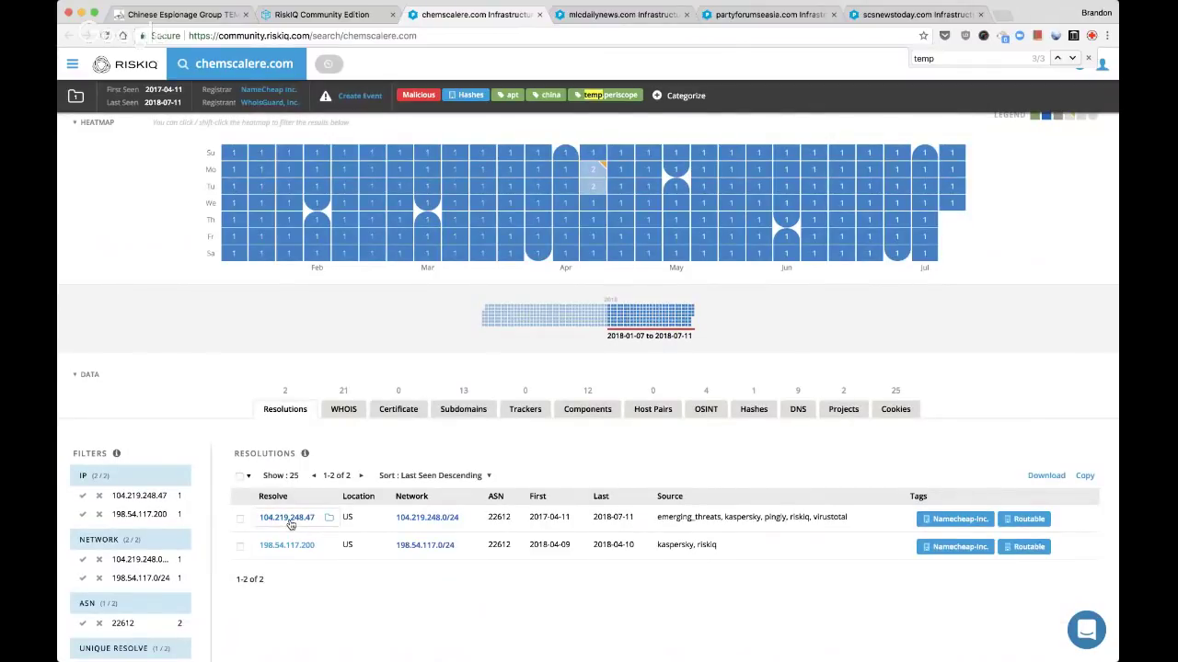
left_click(287, 518, "super")
left_click(287, 546, "super")
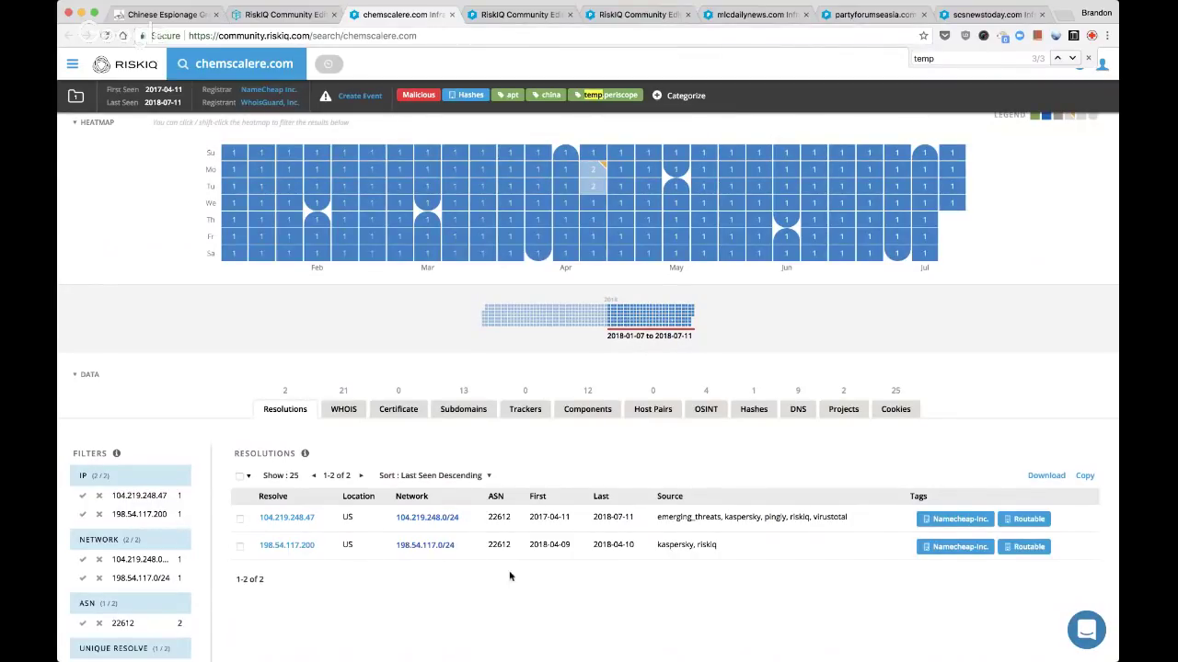
Add chemscalere.com's hash sample to the TEMP.Periscope project and close the domain tab
left_click(766, 416)
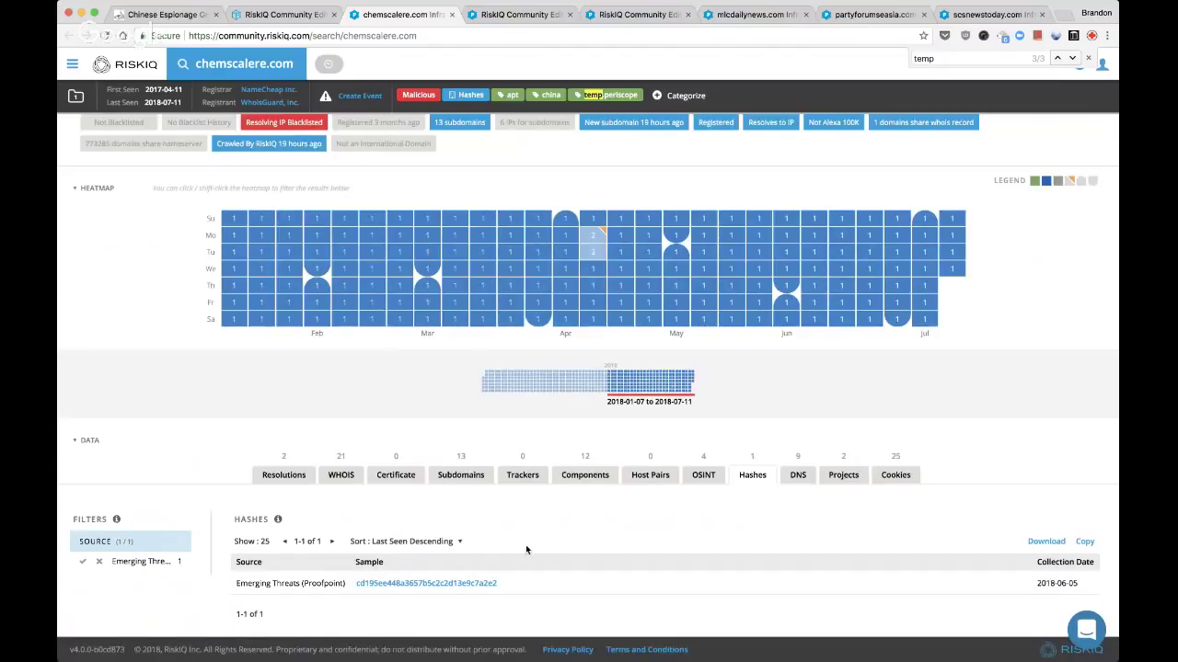
left_click(513, 583)
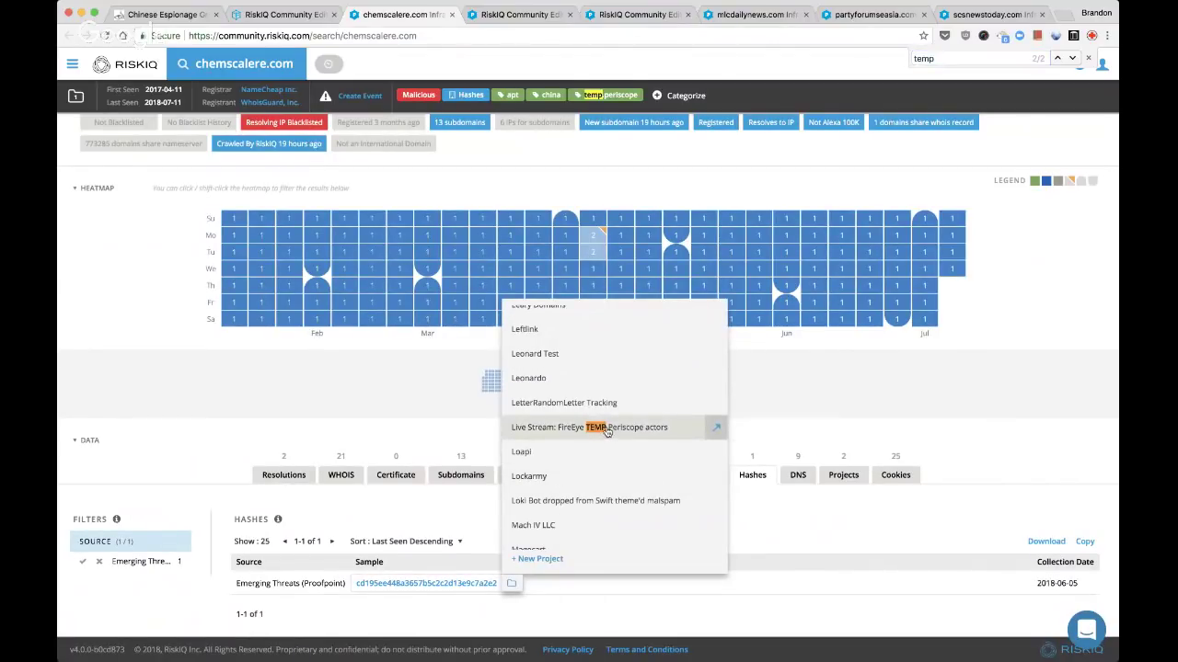
left_click(607, 429)
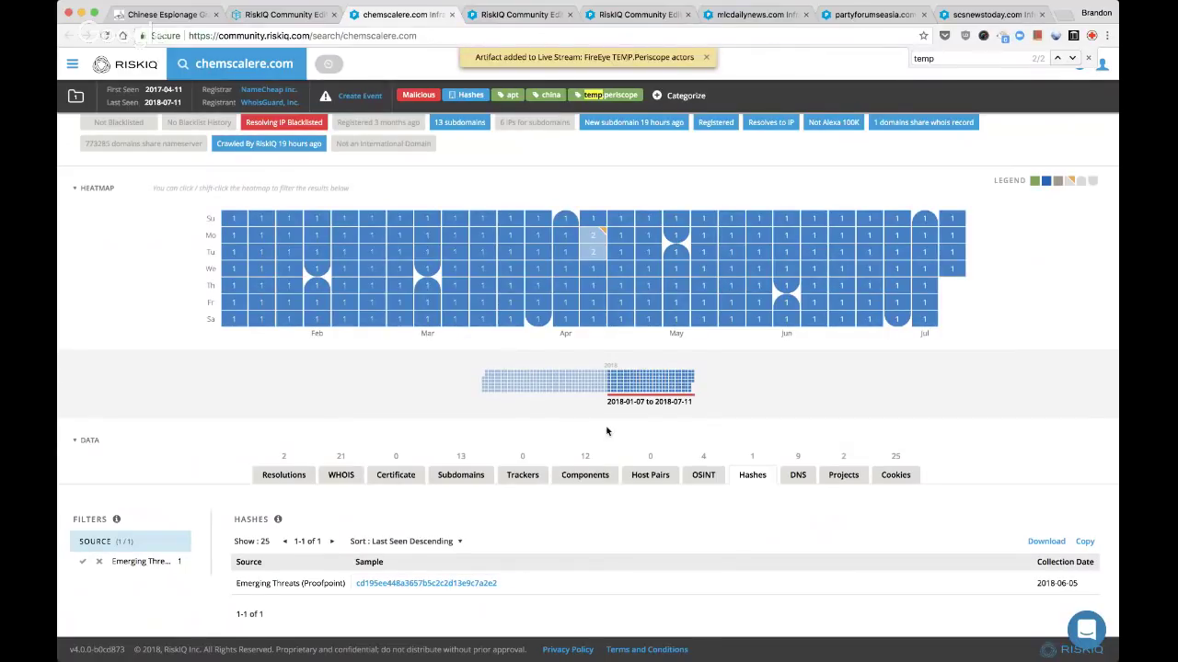
key("super+bracketleft")
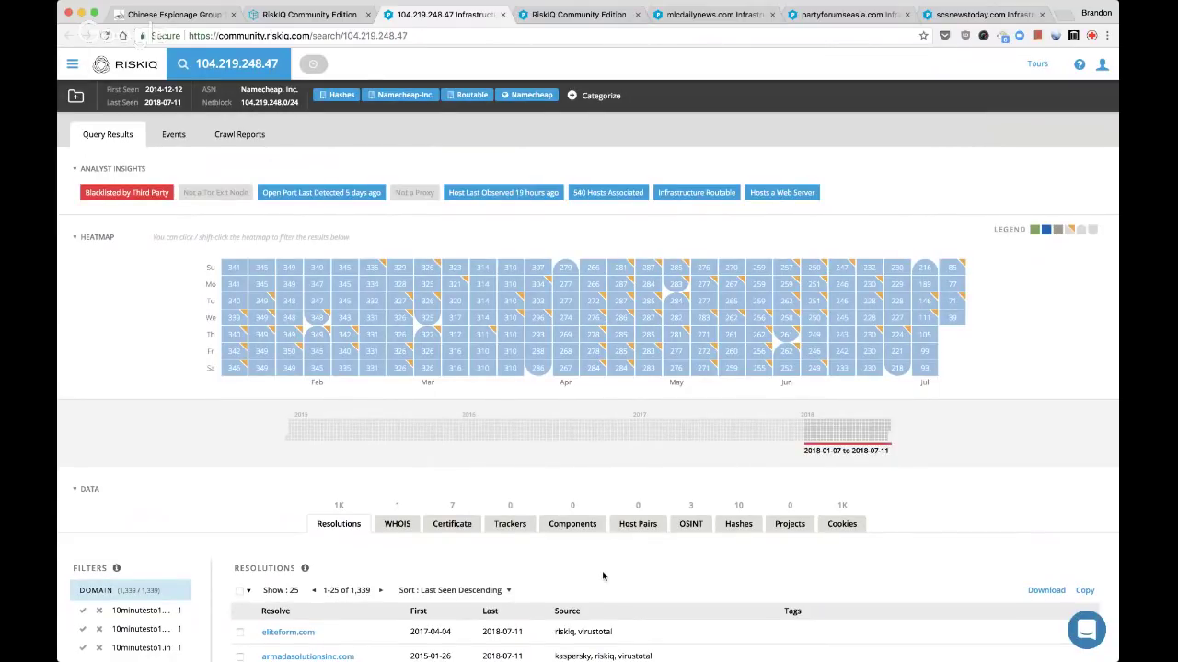
scroll(602, 576, "down", 3)
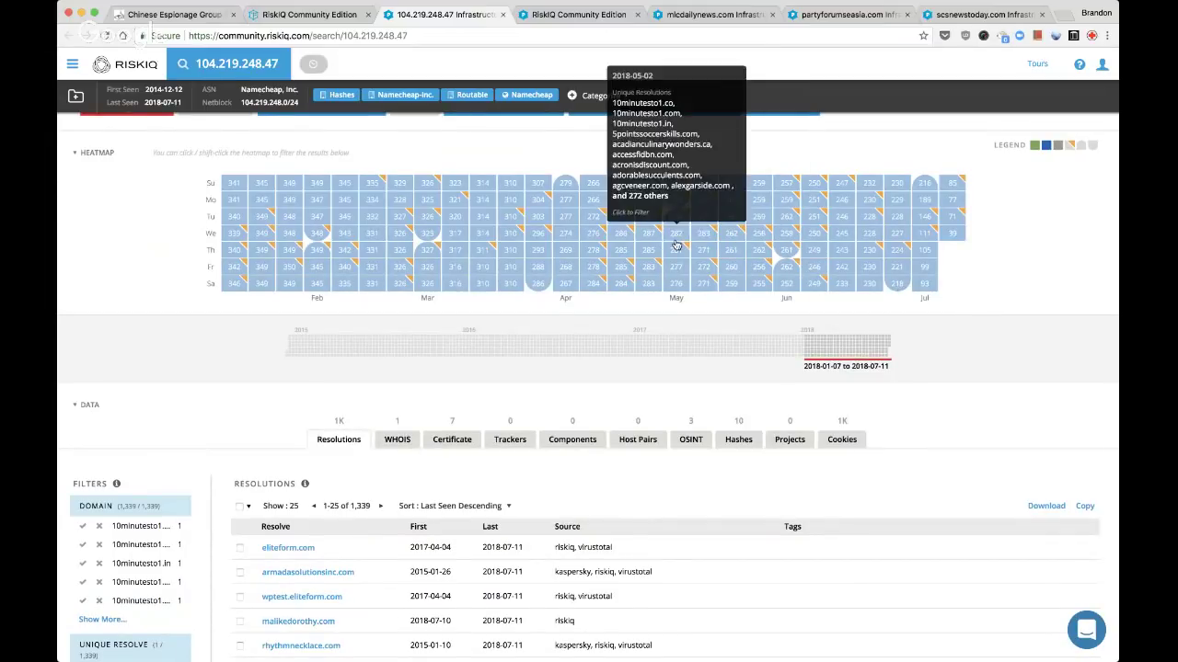
mouse_move(691, 245)
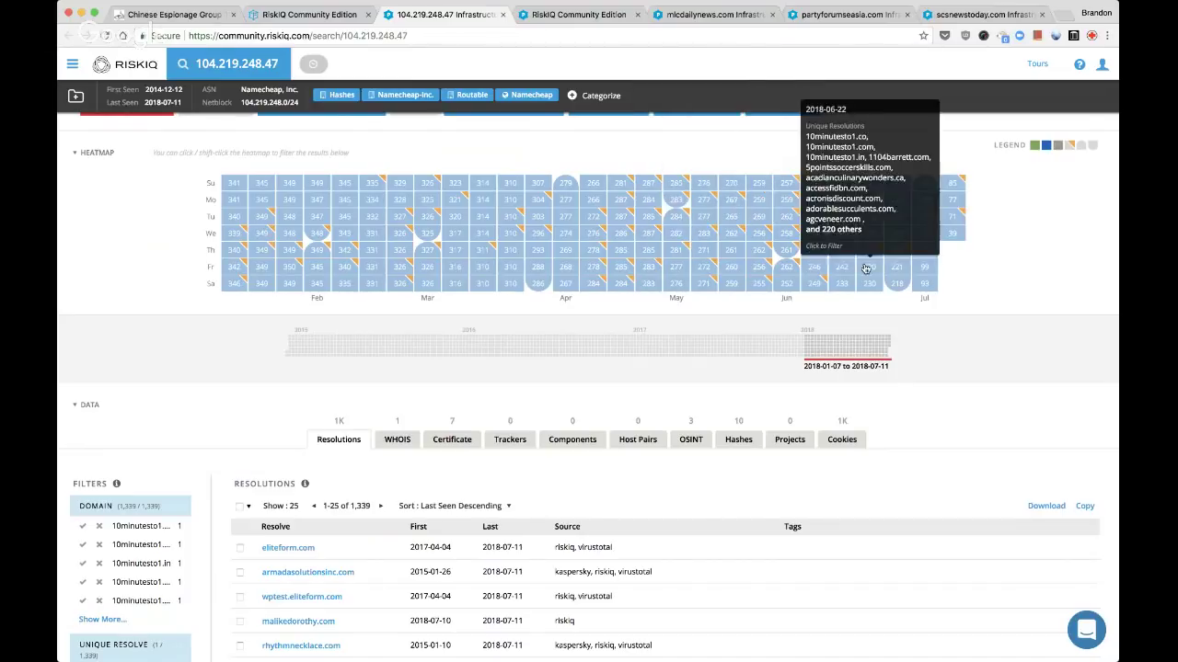
scroll(920, 304, "down", 3)
scroll(715, 326, "down", 2)
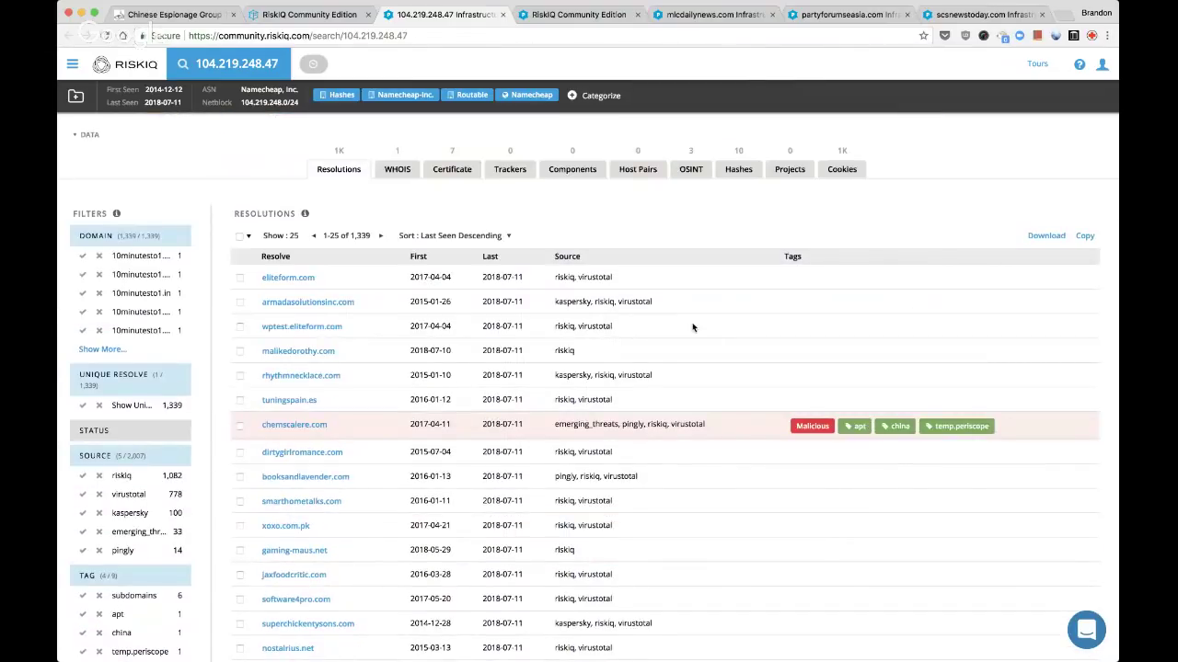
scroll(694, 325, "up", 6)
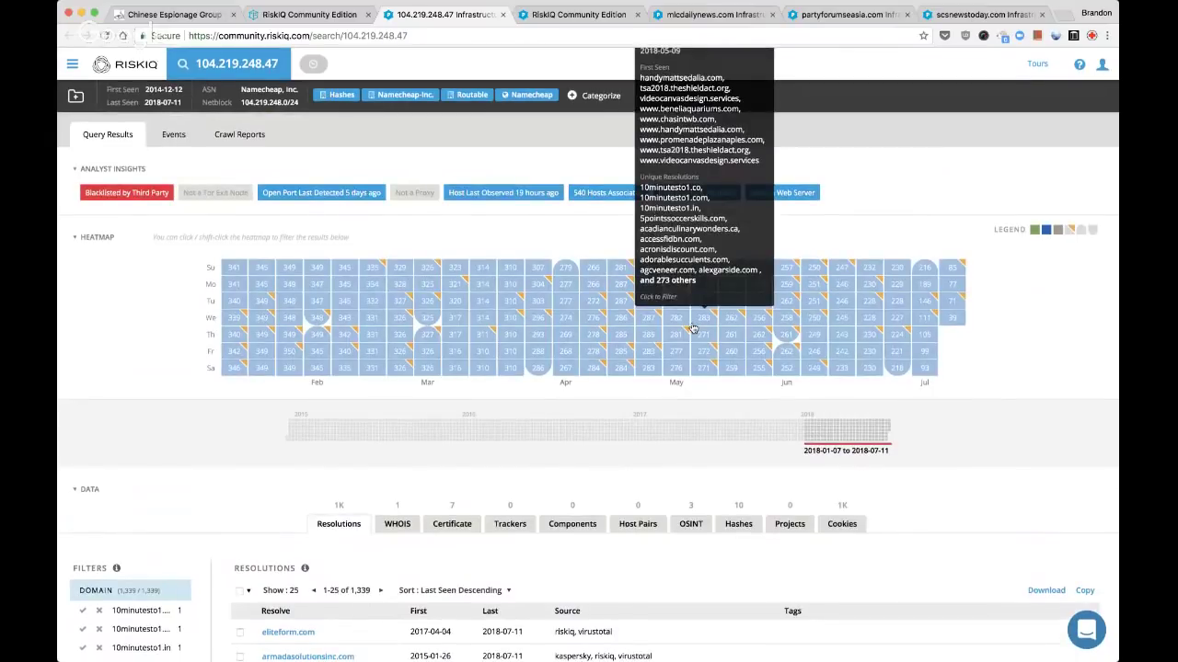
Tag 104.219.248.47 with the custom tag 'parked'
left_click(593, 96)
left_click(603, 248)
type("parked")
key("Return")
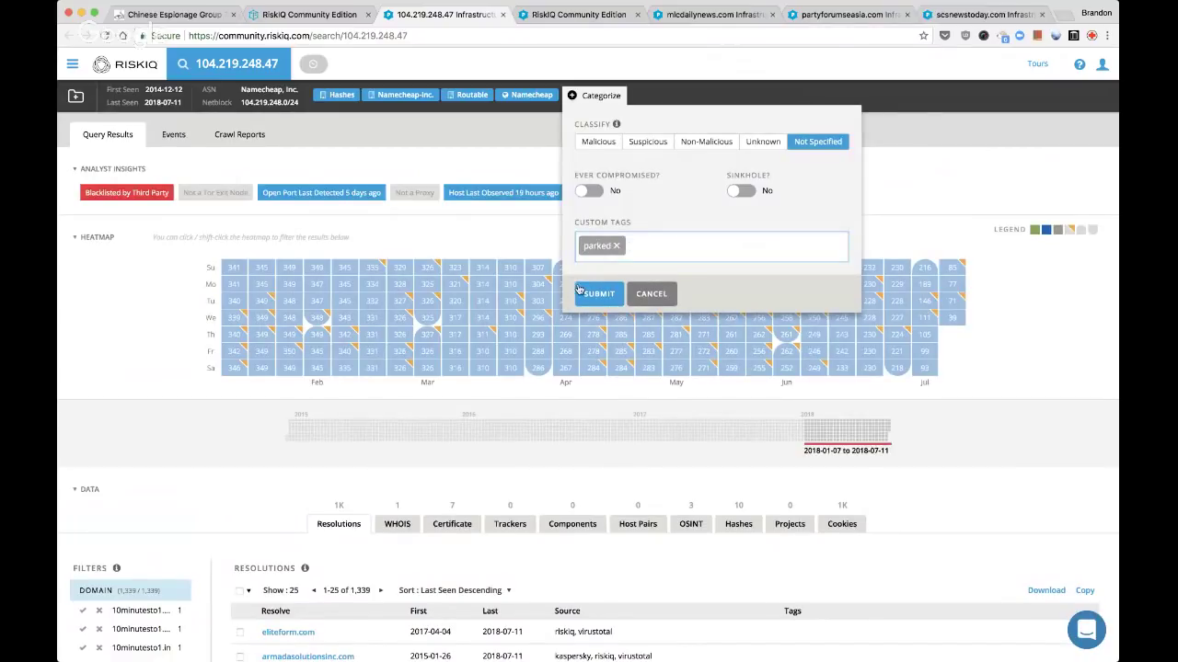
left_click(581, 293)
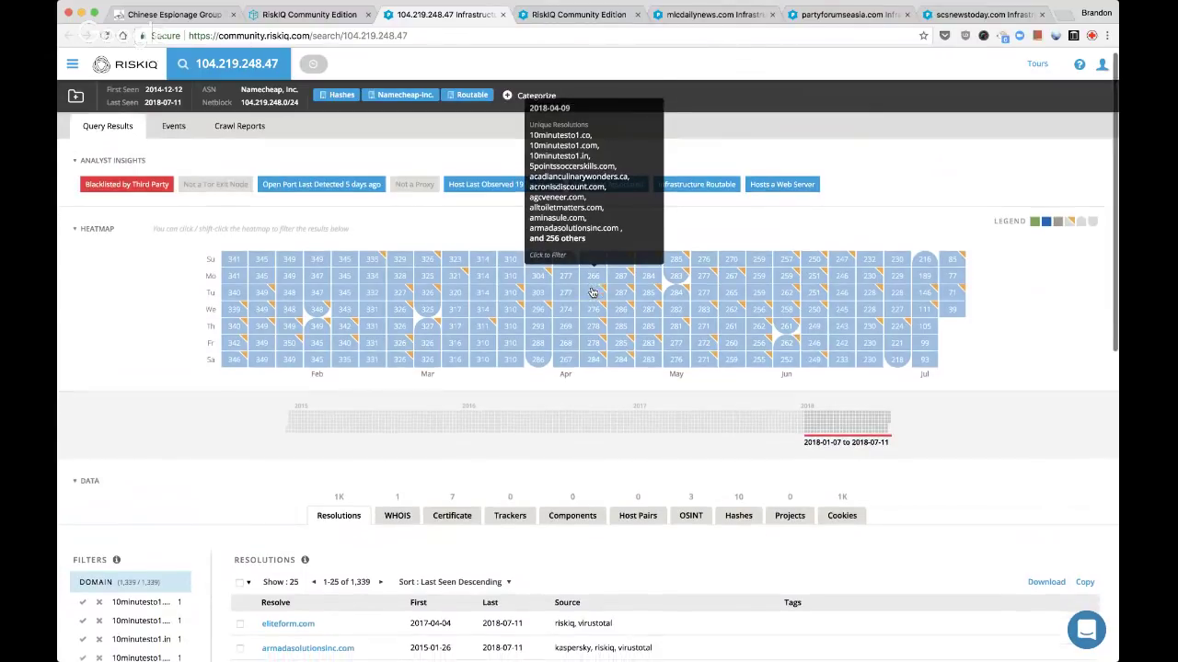
Review the 104.219.248.47 resolutions, then close its tab
scroll(592, 292, "down", 3)
scroll(593, 293, "down", 3)
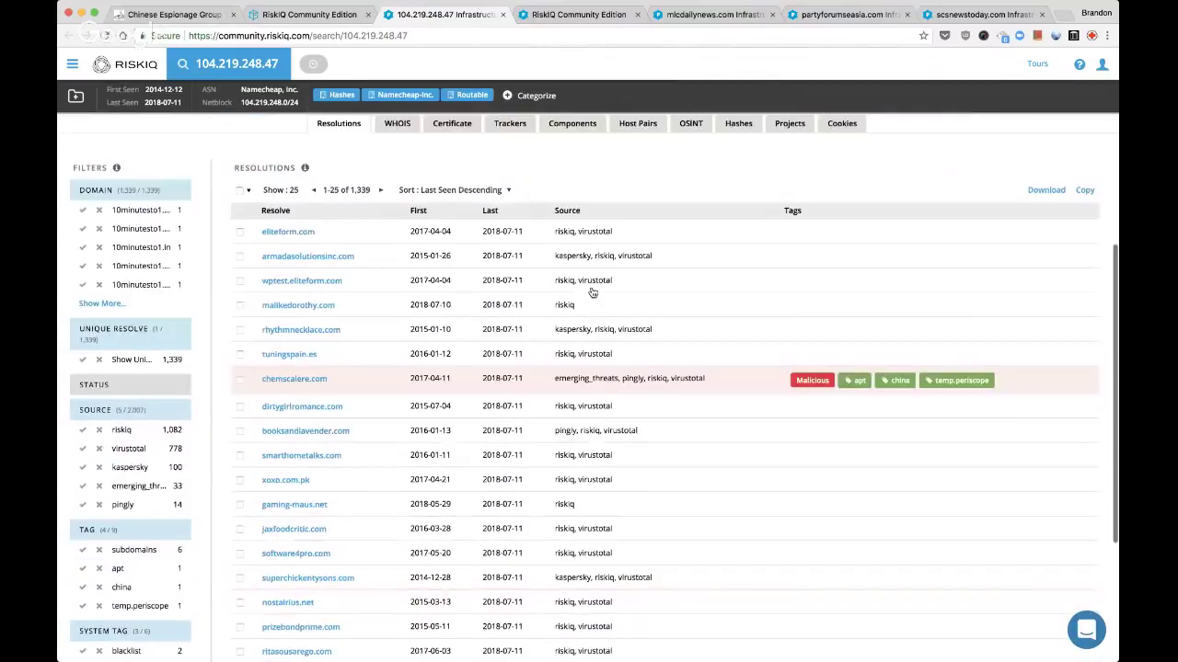
scroll(592, 292, "up", 2)
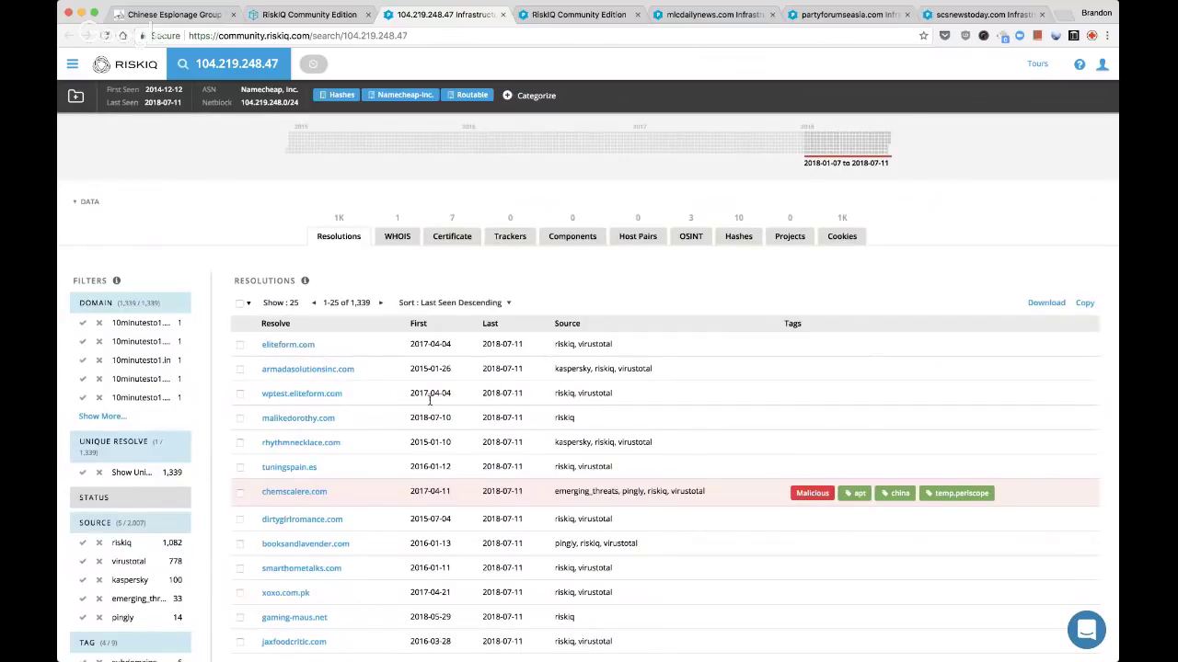
scroll(388, 405, "down", 3)
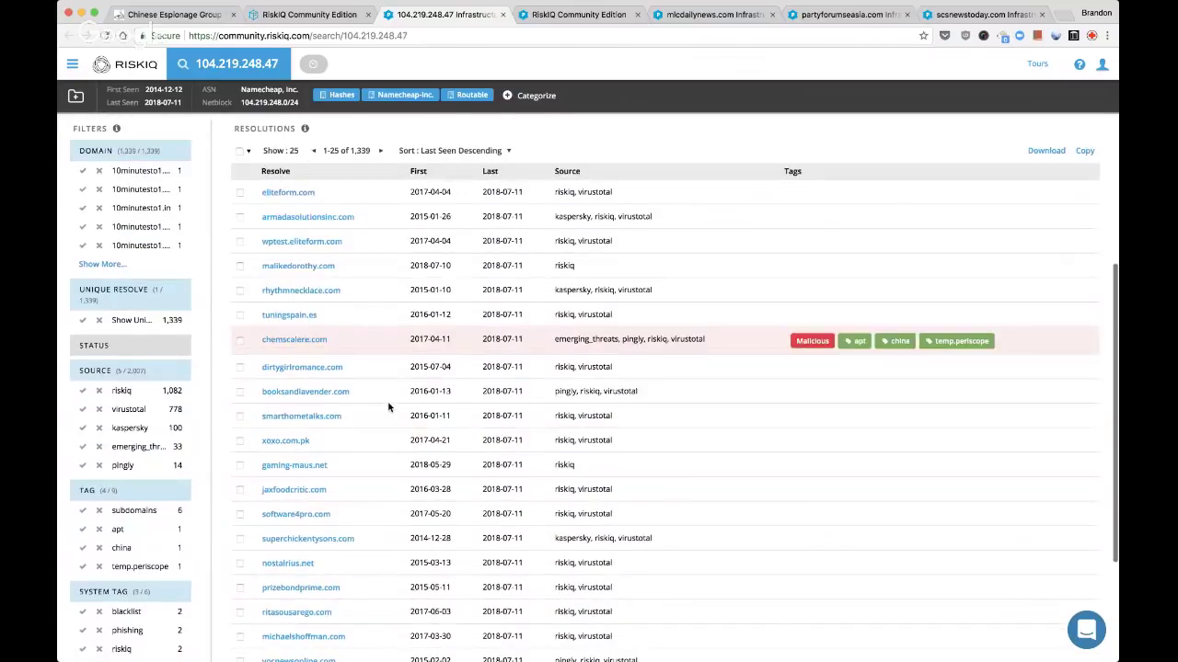
scroll(390, 405, "down", 2)
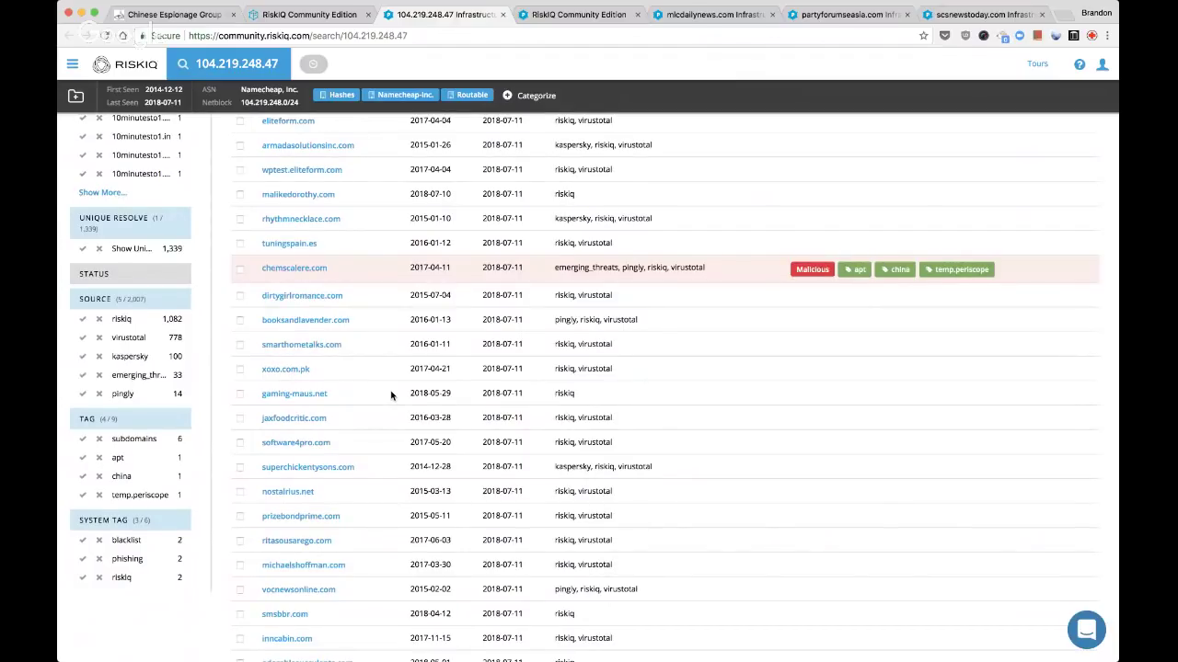
scroll(391, 396, "up", 8)
scroll(390, 396, "up", 1)
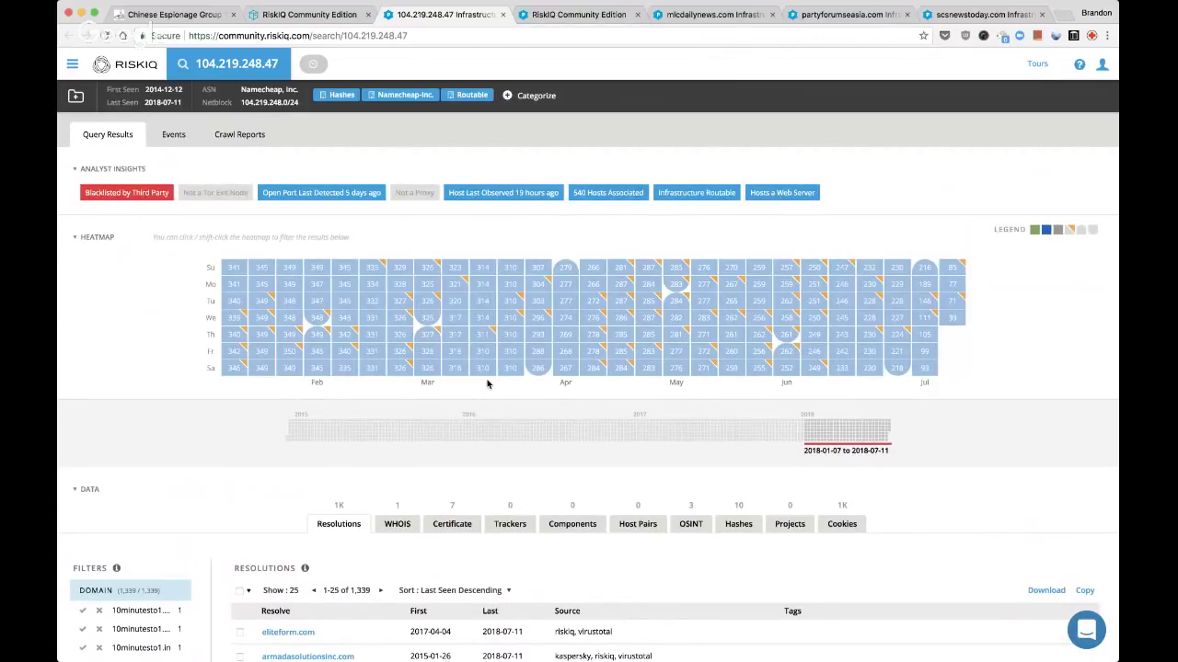
key("super+w")
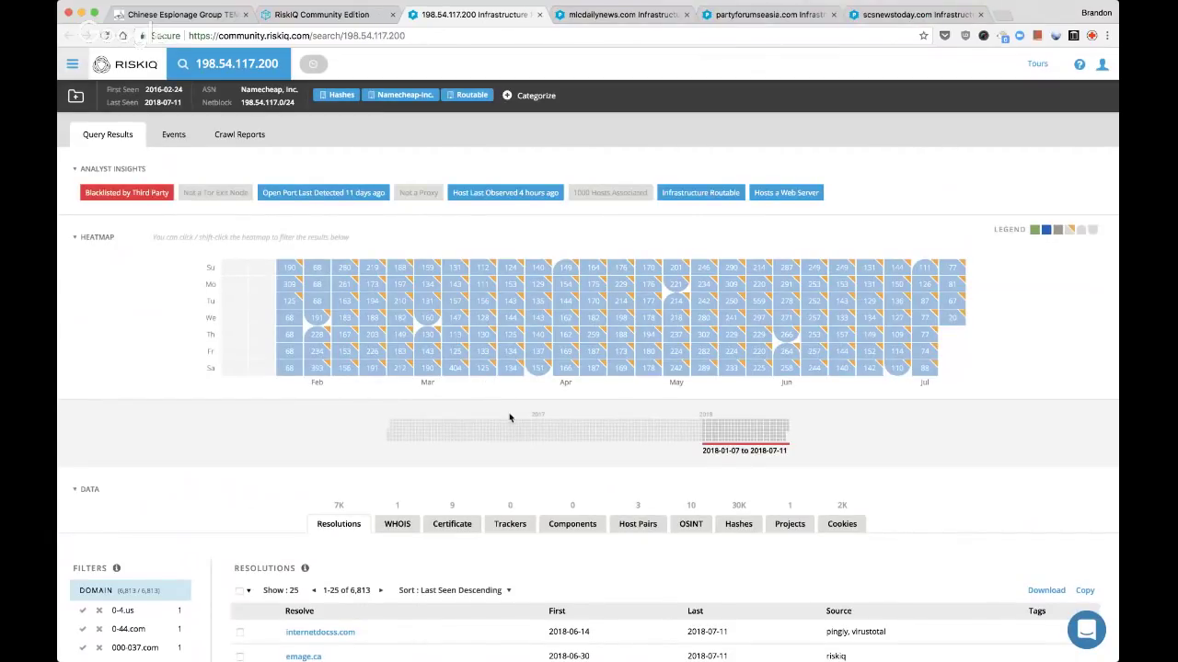
Scroll through the 198.54.117.200 page to review its details
scroll(515, 405, "down", 1)
mouse_move(817, 303)
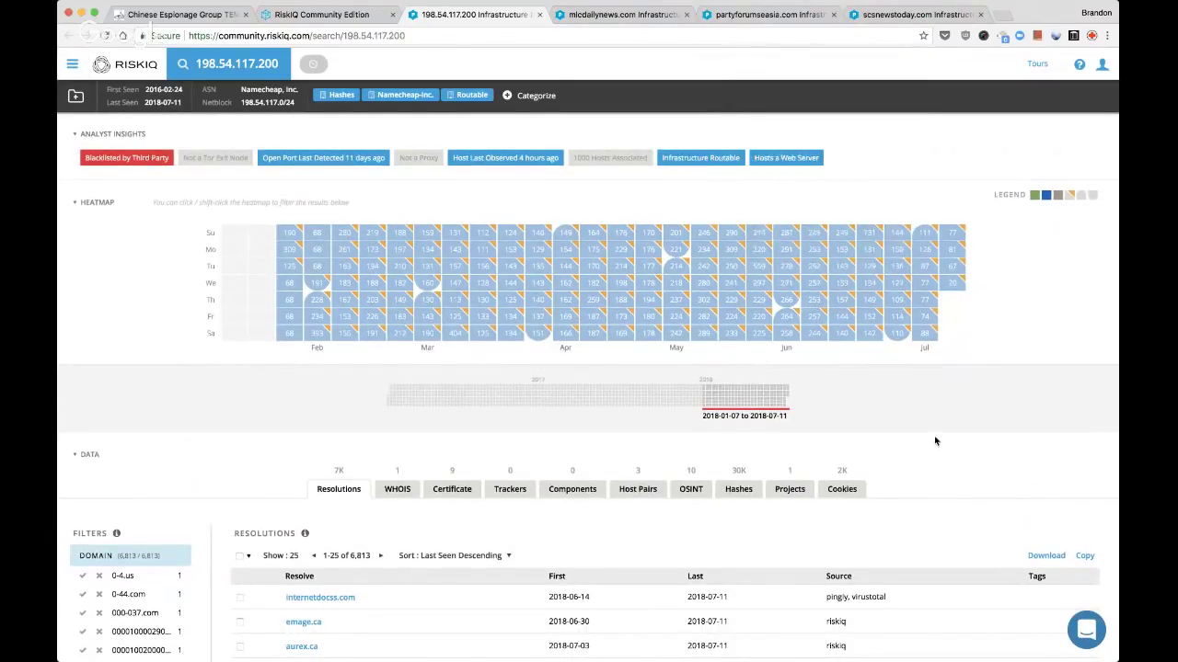
scroll(935, 441, "down", 2)
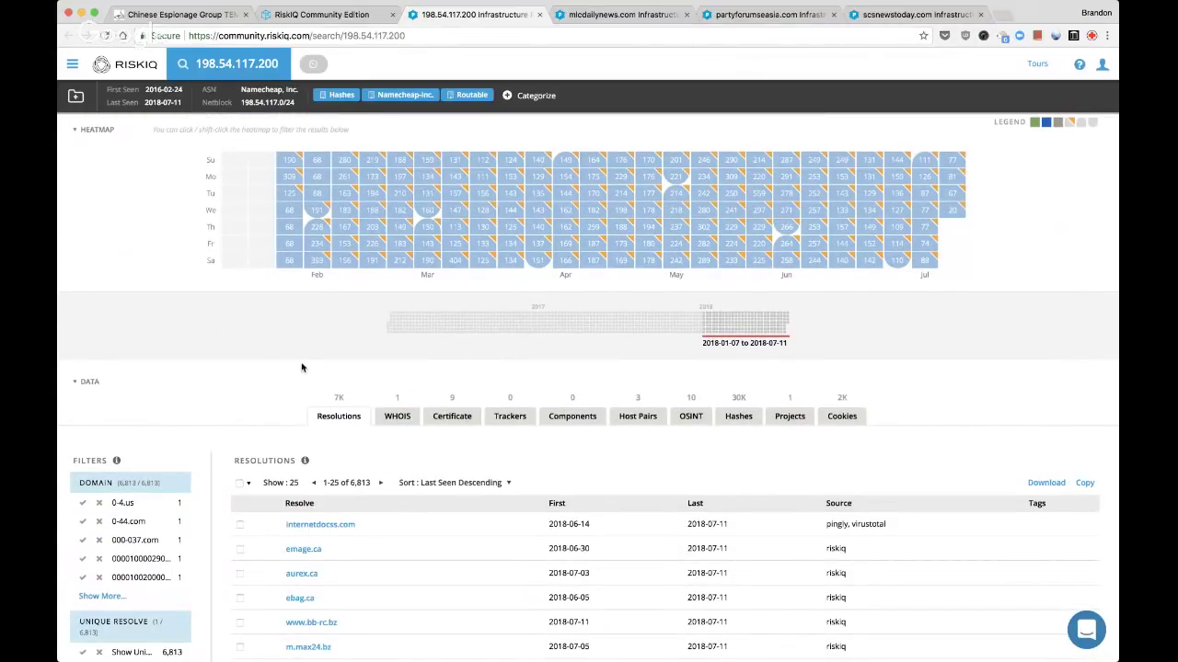
mouse_move(574, 550)
scroll(552, 515, "down", 12)
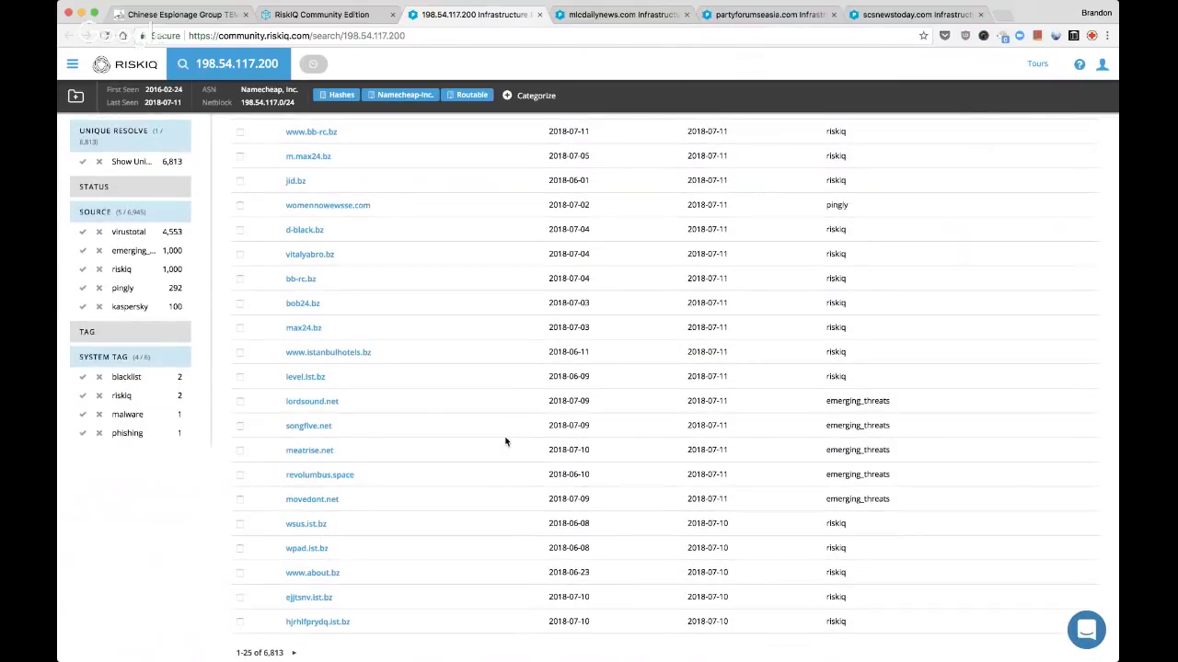
scroll(505, 442, "up", 12)
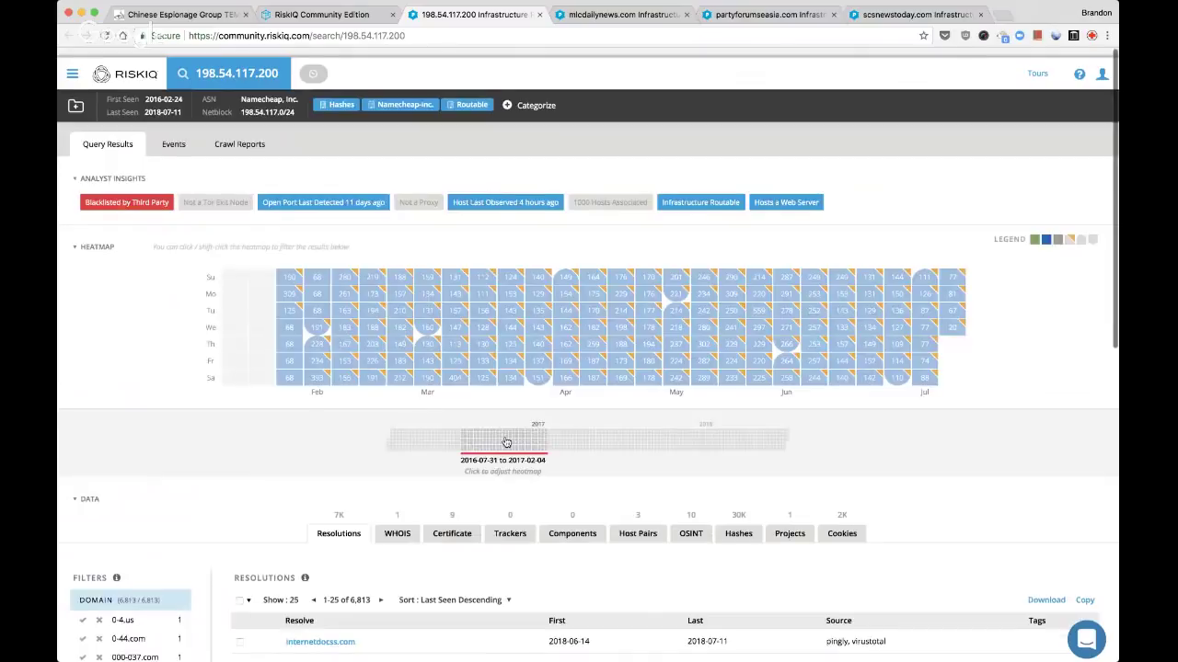
Tag 198.54.117.200 with the custom tag 'parked' and close its tab
left_click(533, 95)
left_click(567, 241)
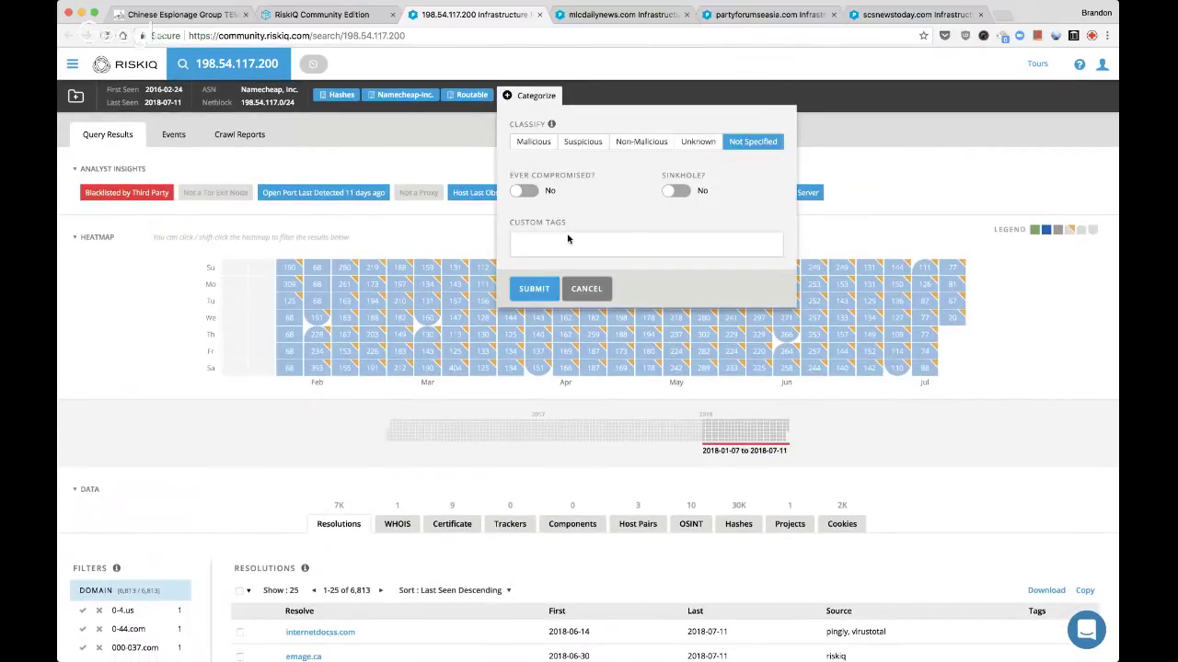
type("par")
type("ty")
key("Return")
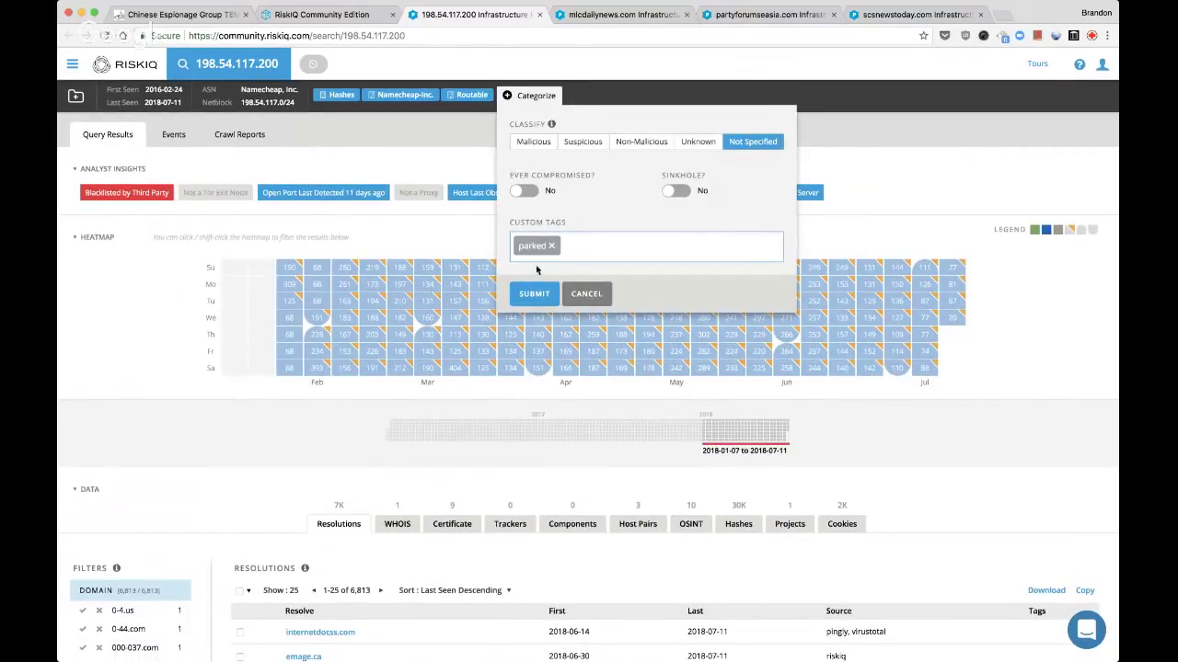
left_click(535, 287)
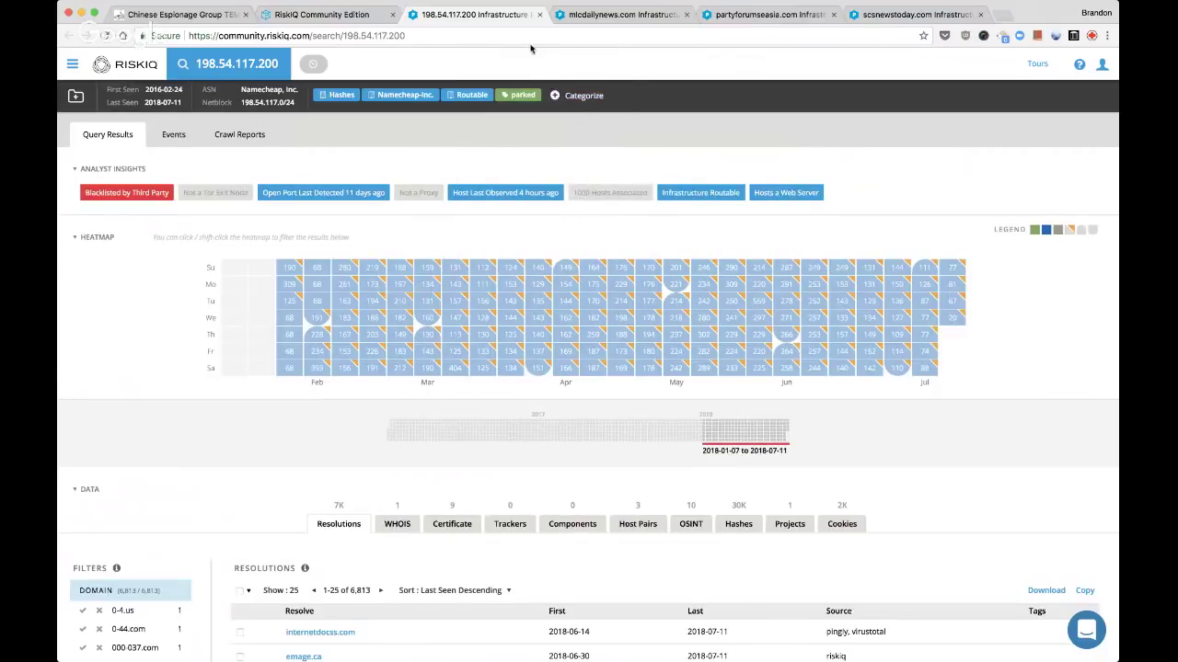
left_click(541, 15)
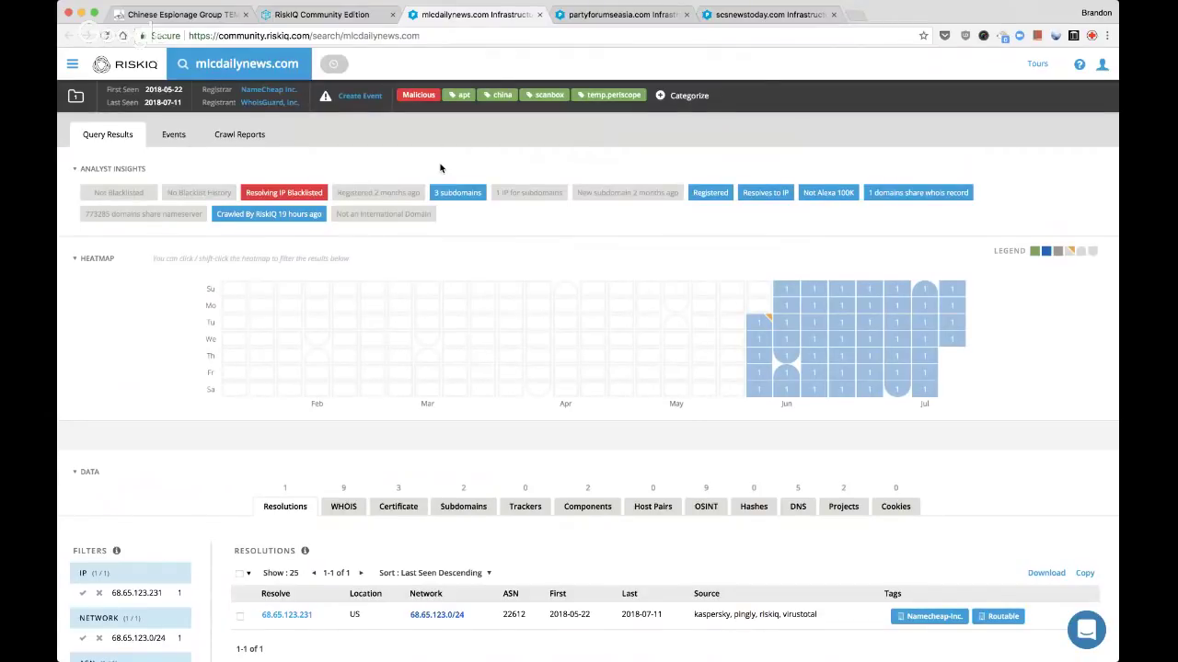
Open hosting IP 68.65.123.231 in a background tab and review mlcdailynews.com's June 2018 WHOIS records
scroll(440, 169, "down", 5)
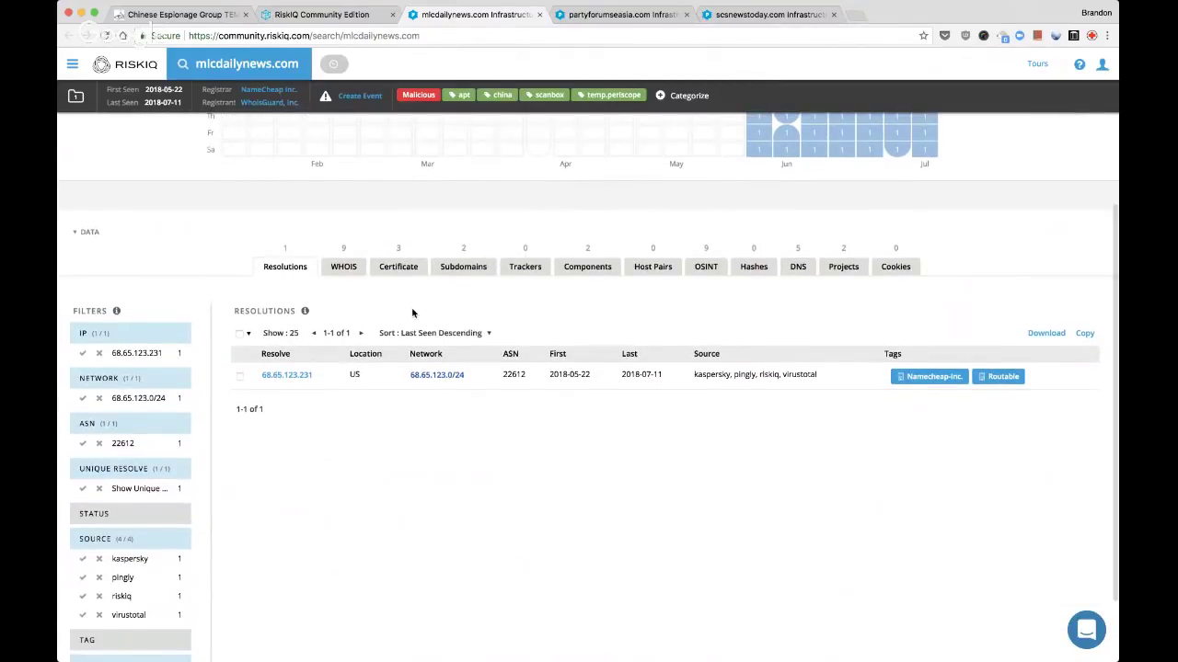
left_click(299, 376, "super")
left_click(348, 271)
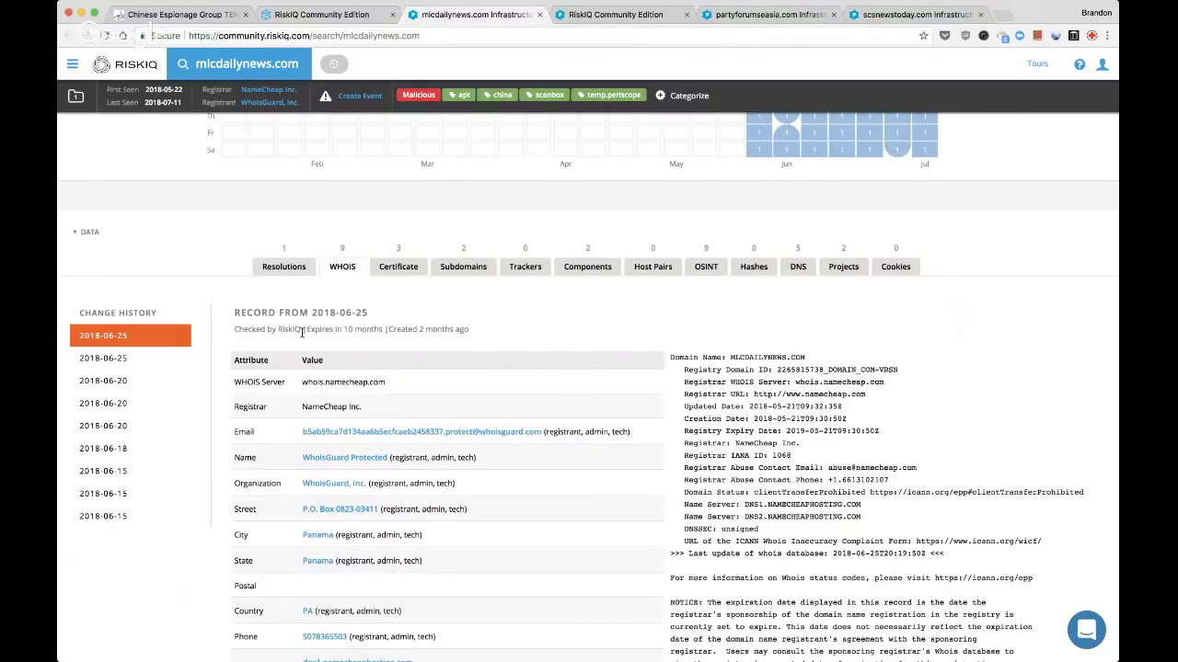
left_click(114, 519)
left_click(112, 400)
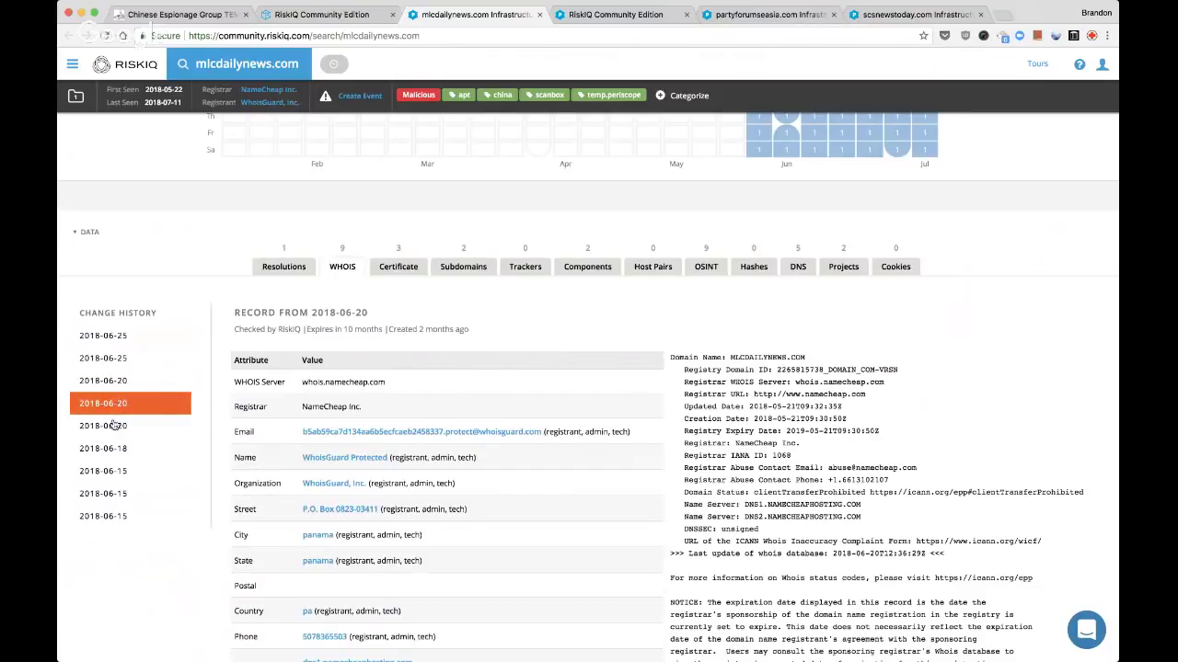
left_click(114, 425)
left_click(114, 448)
Expand the first mlcdailynews.com SSL certificate and open its link in a background tab
left_click(417, 265)
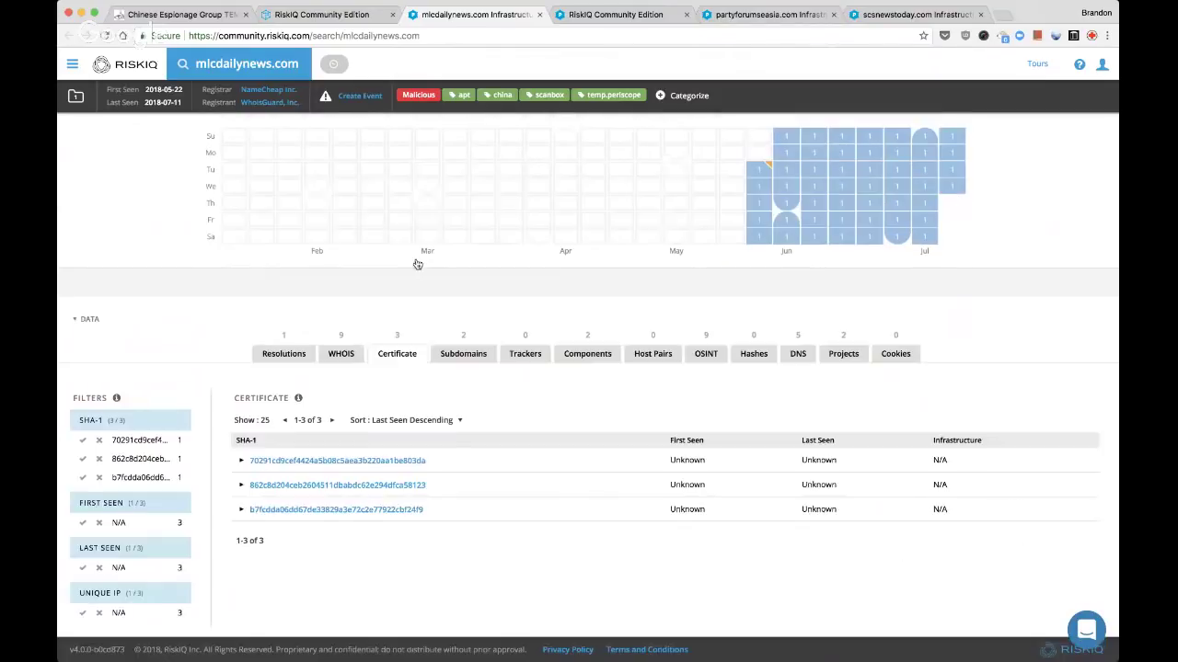
left_click(240, 462)
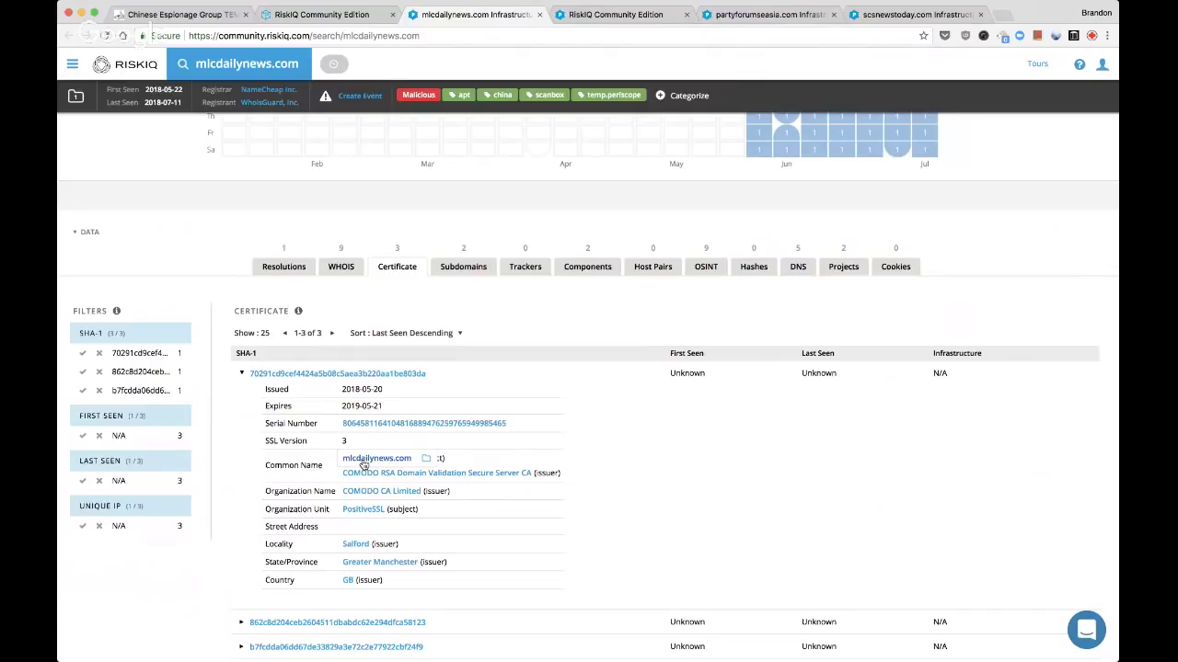
left_click(364, 466, "super")
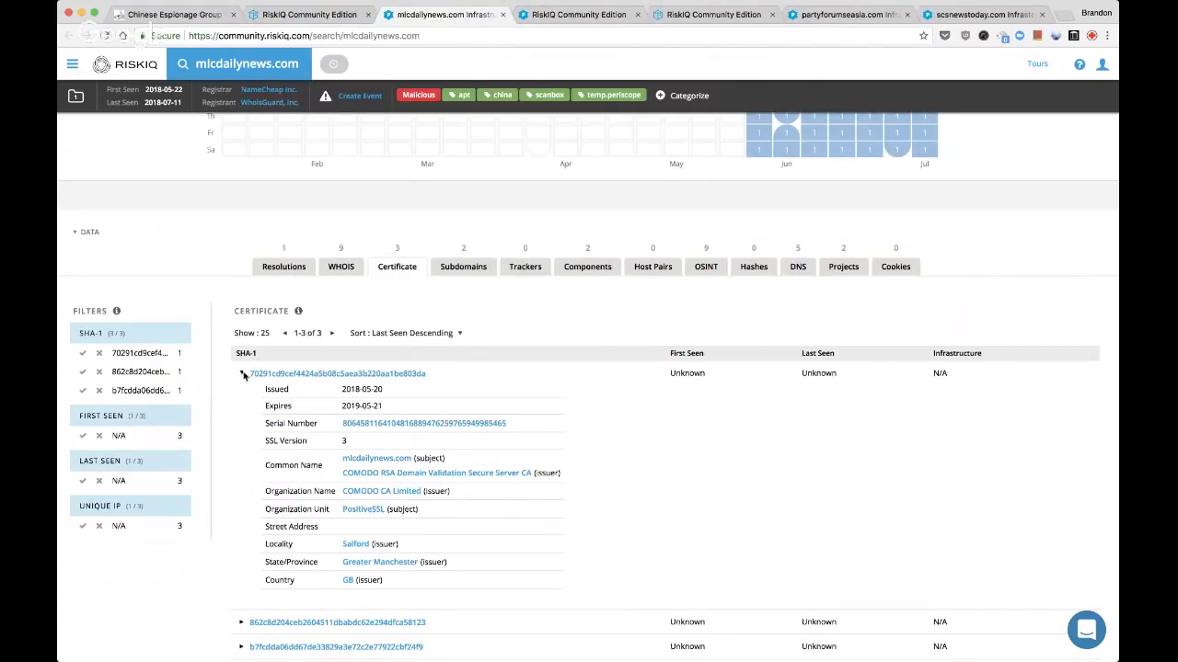
left_click(241, 373)
Classify subdomain mail.mlcdailynews.com as Suspicious with the custom tag 'subdomain'
left_click(453, 358)
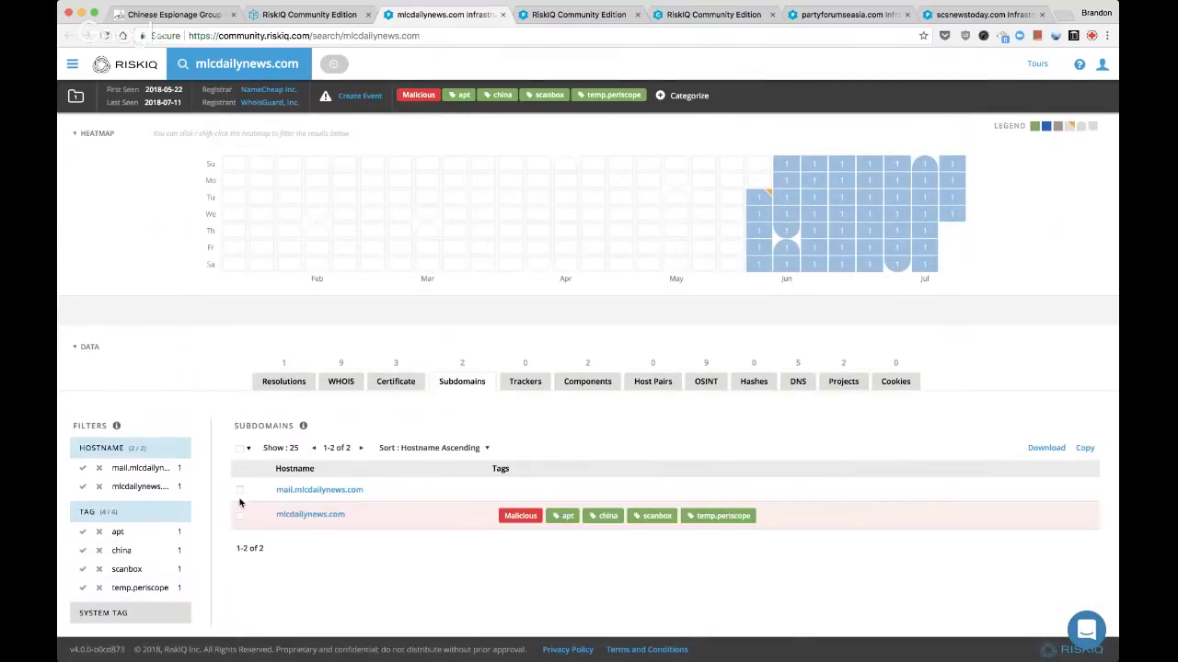
left_click(240, 490)
left_click(334, 448)
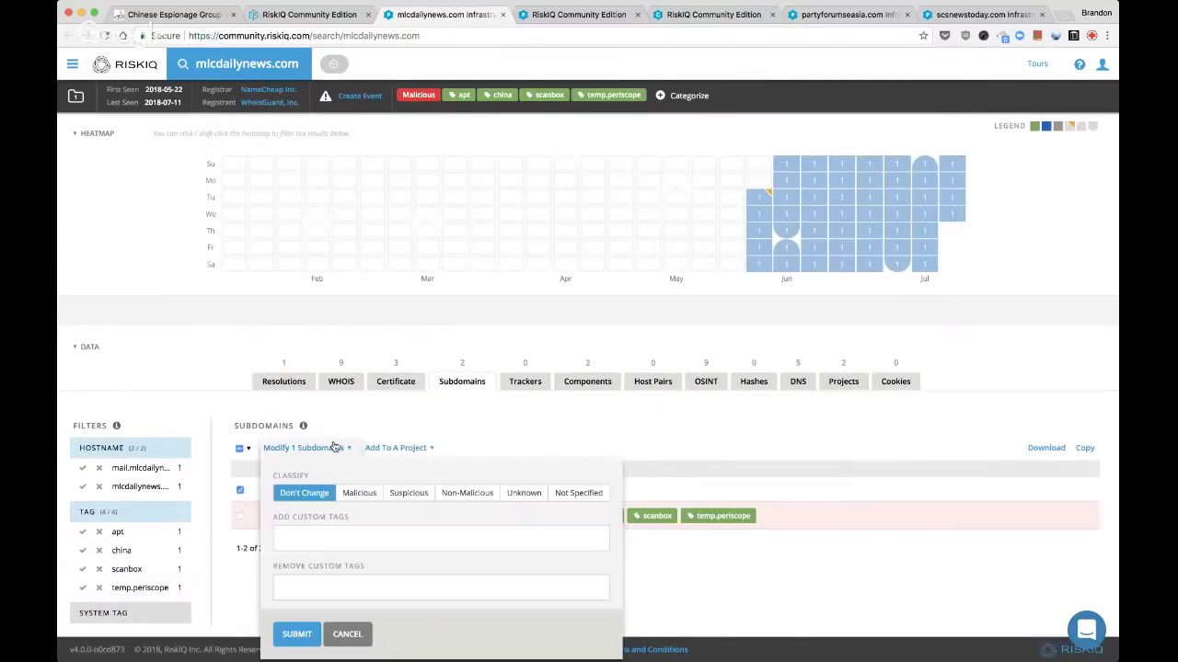
left_click(407, 493)
left_click(381, 541)
type("subdomain")
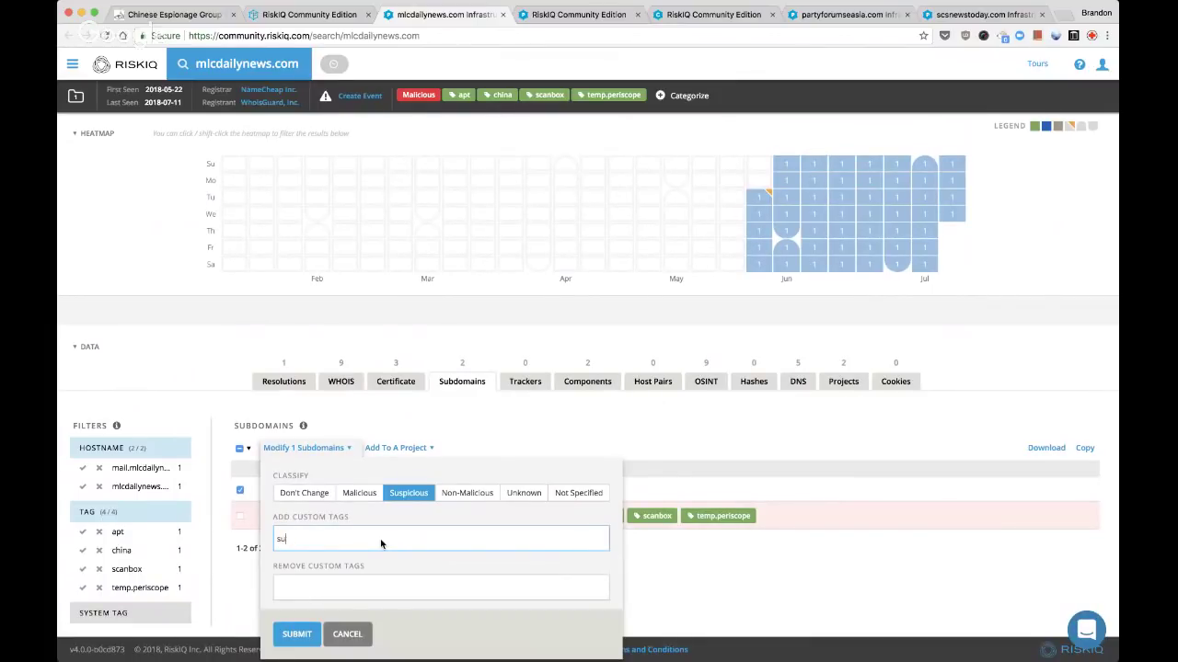
key("Return")
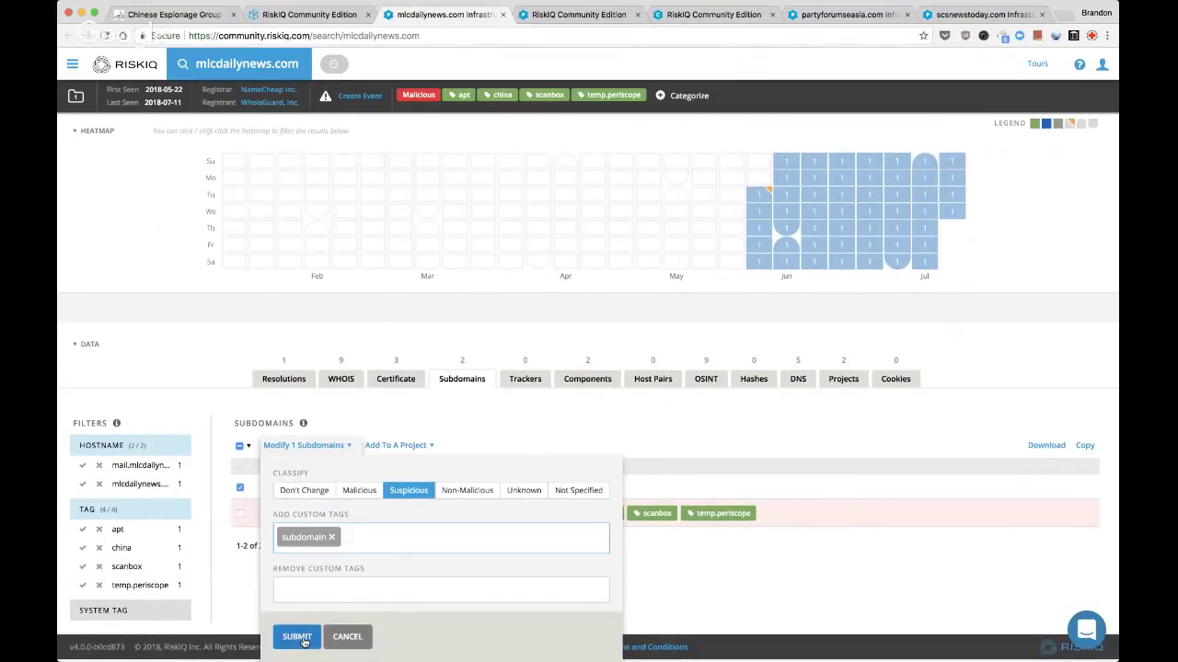
left_click(303, 639)
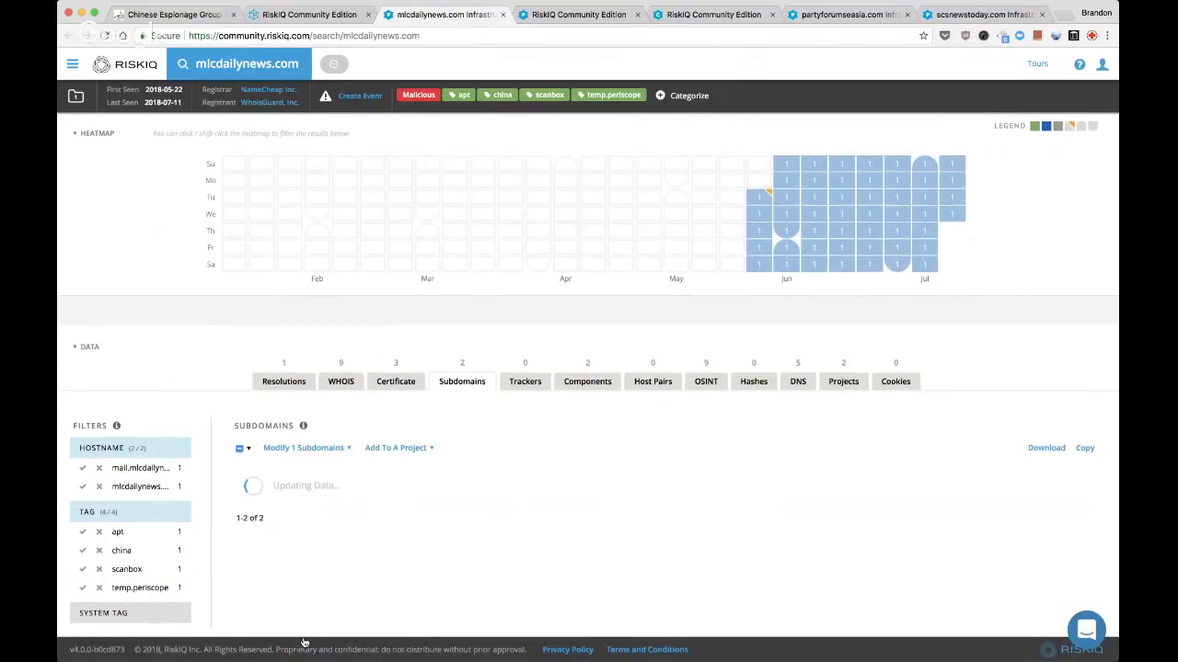
Add mail.mlcdailynews.com to the Live Stream: FireEye TEMP.Periscope actors project
left_click(422, 450)
key("super+f")
type("live")
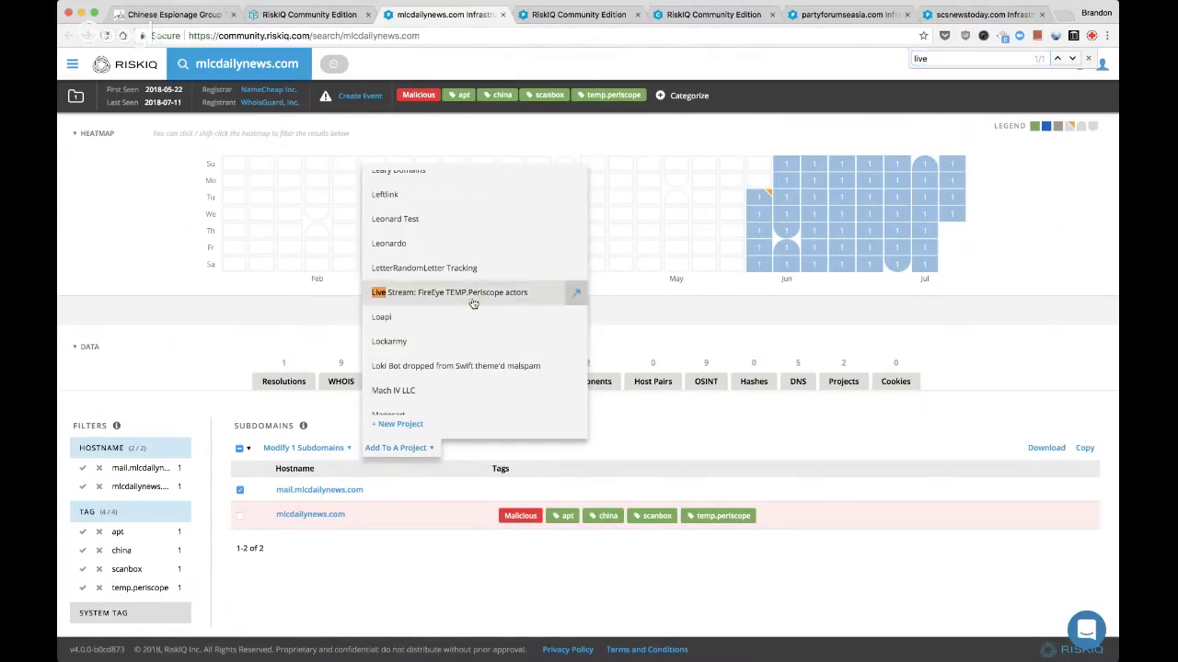
left_click(473, 299)
left_click(586, 382)
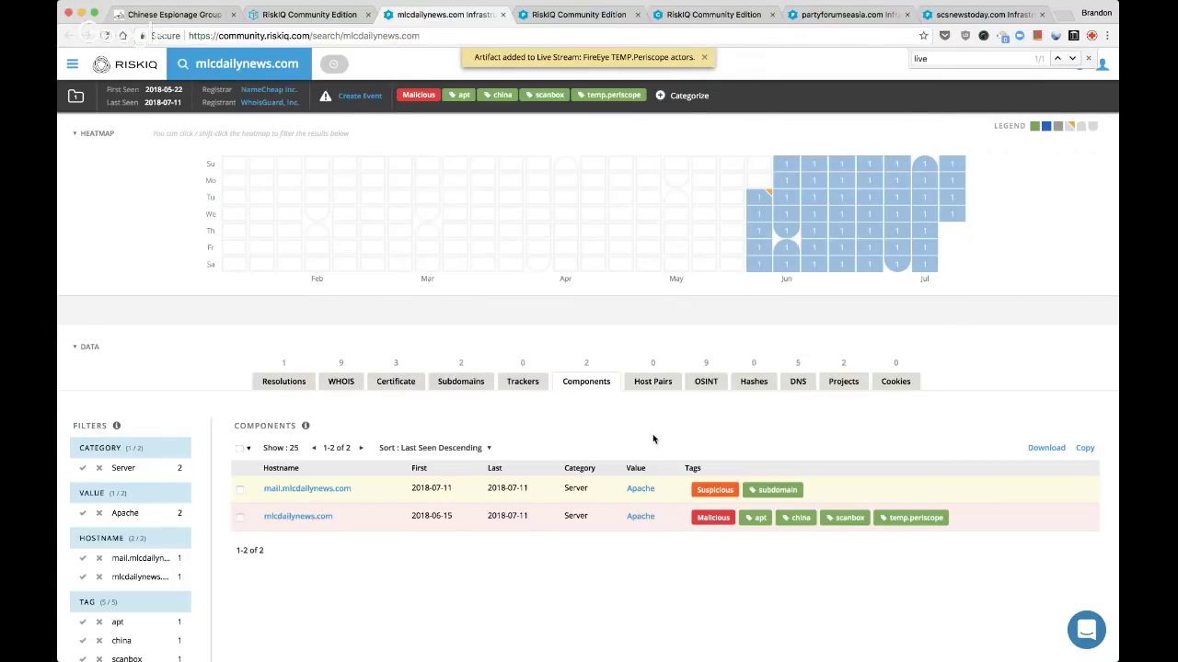
Review mlcdailynews.com's OSINT references, DNS records, SSL certificates and resolving IPs
left_click(710, 381)
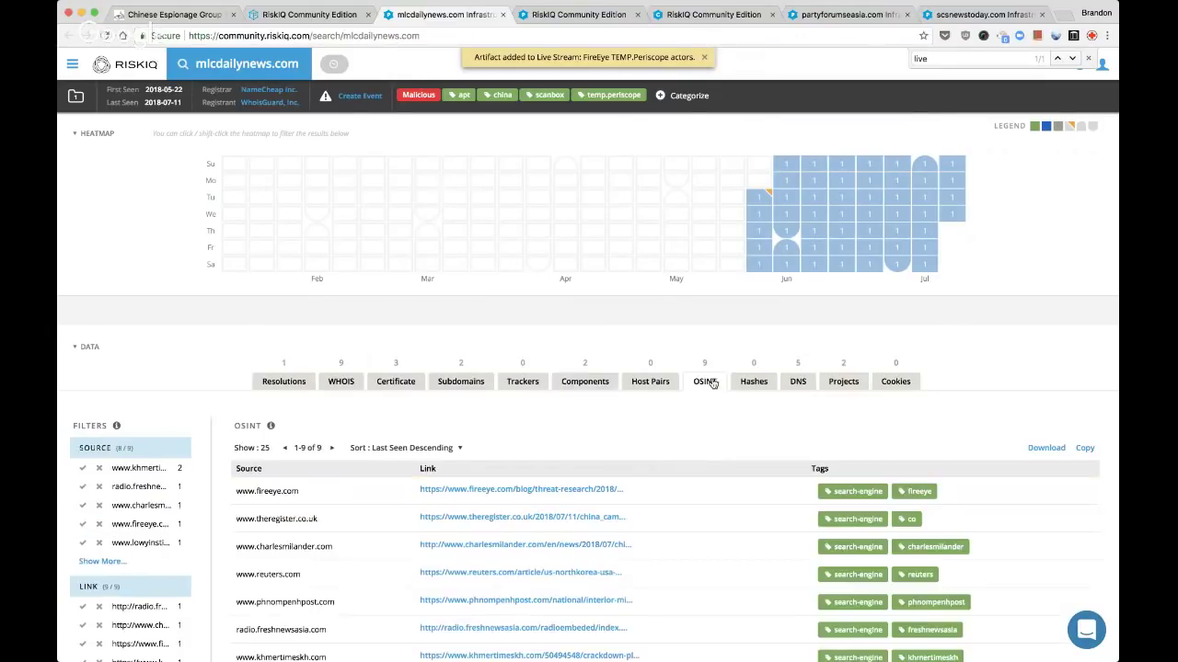
scroll(711, 420, "down", 3)
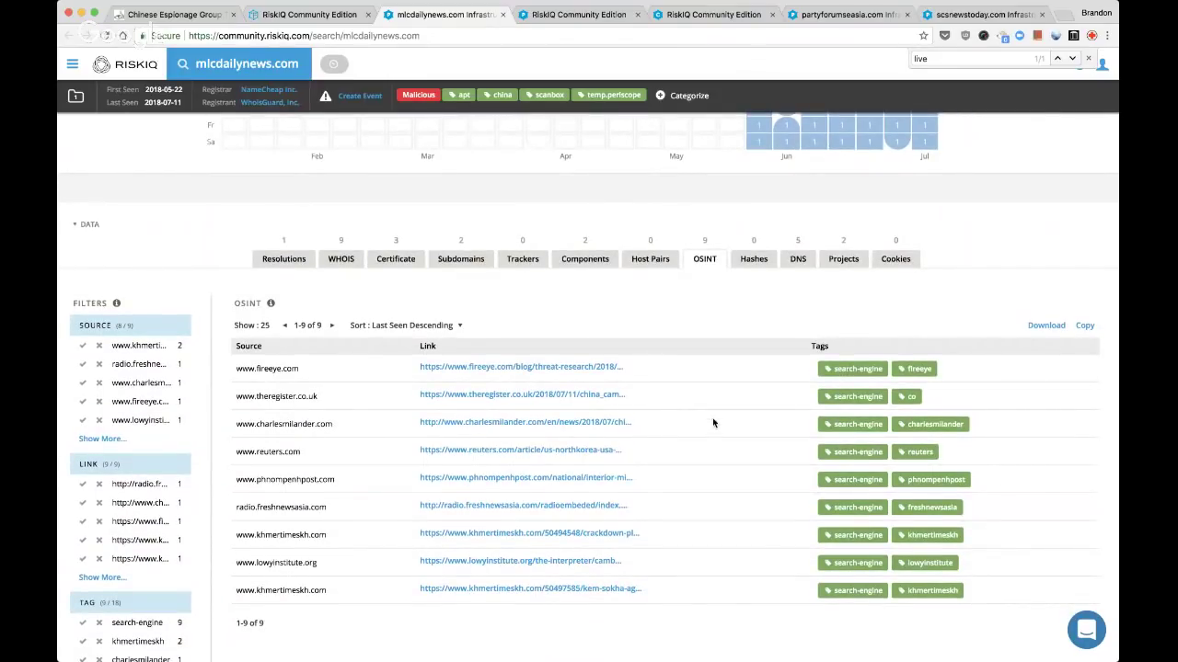
scroll(713, 423, "down", 1)
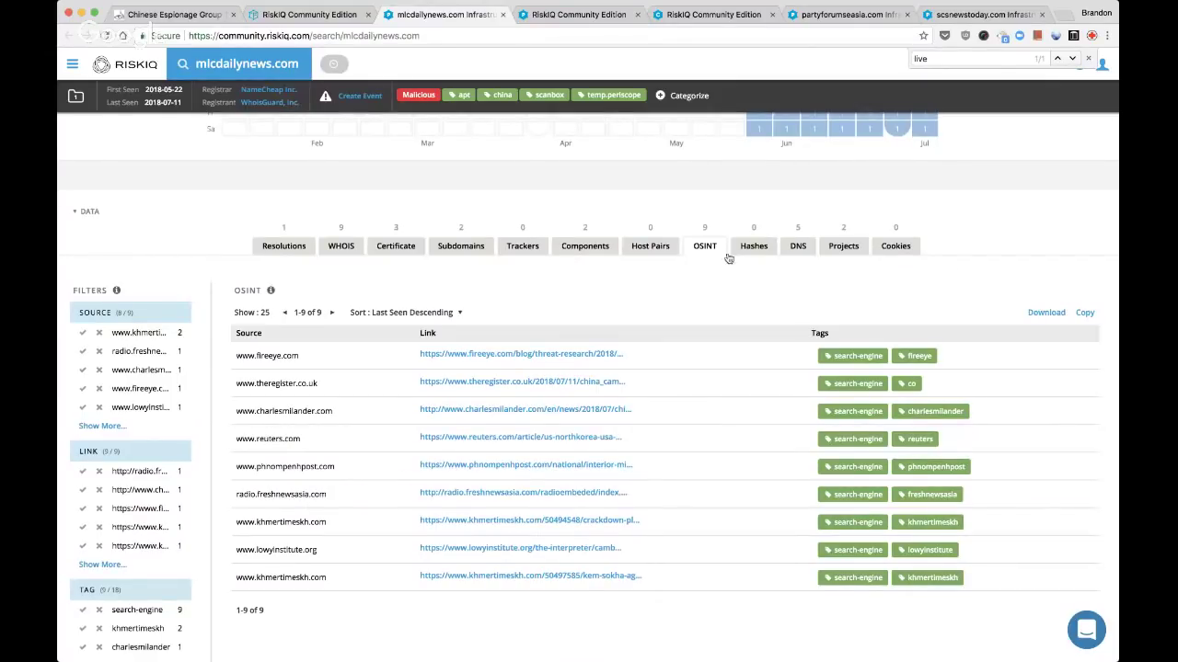
left_click(798, 246)
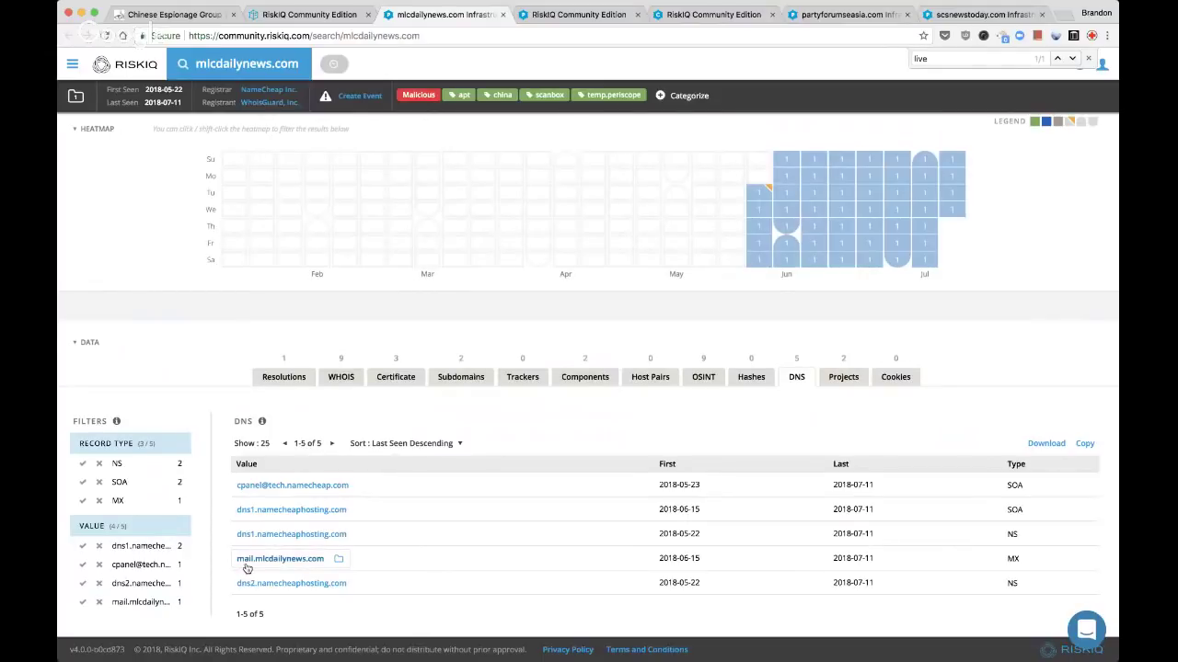
left_click(420, 385)
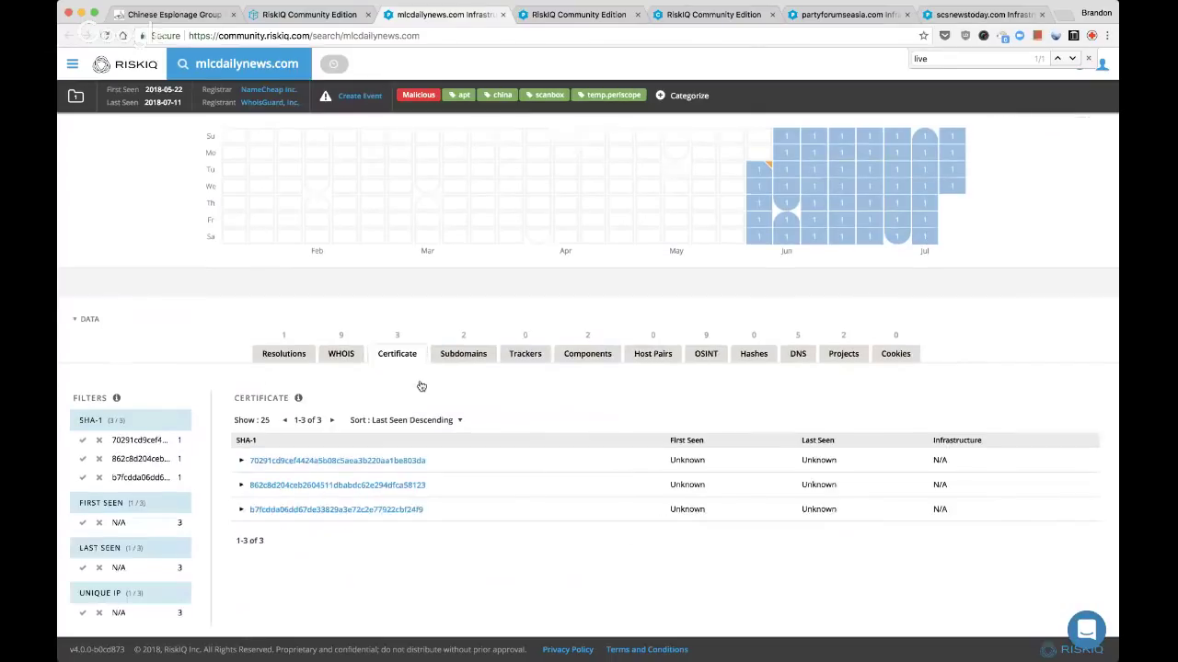
left_click(258, 356)
left_click(411, 254)
Switch to the SSL certificate search tab for mlcdailynews.com
key("ctrl+Tab")
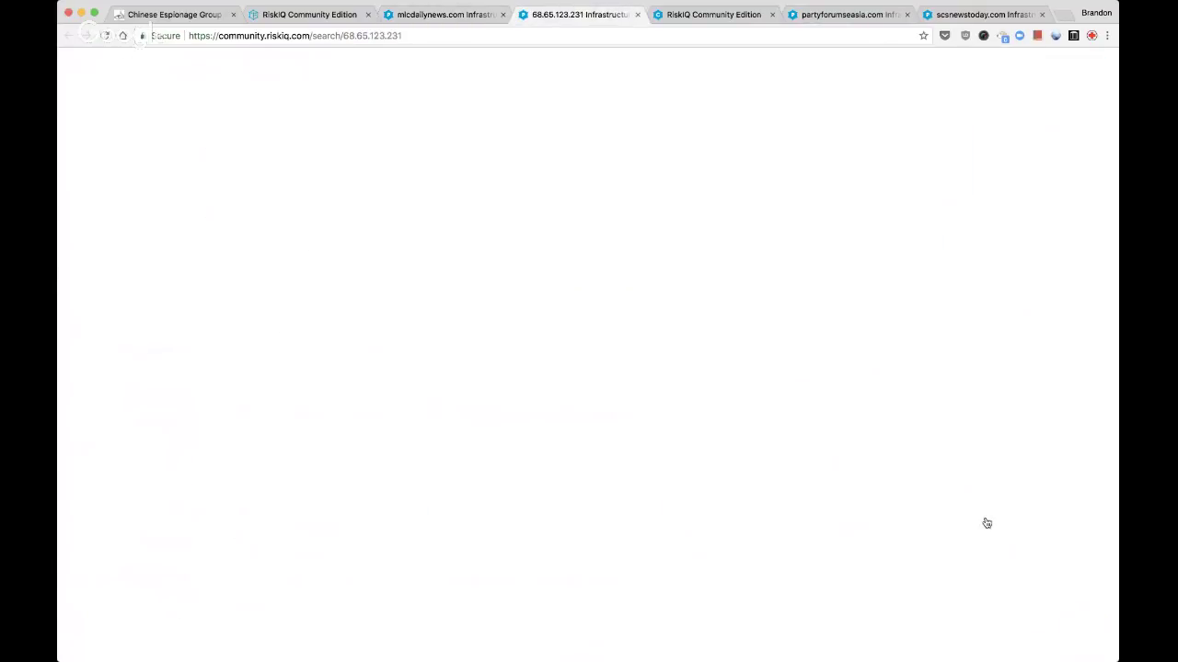
mouse_move(374, 192)
key("ctrl+Tab")
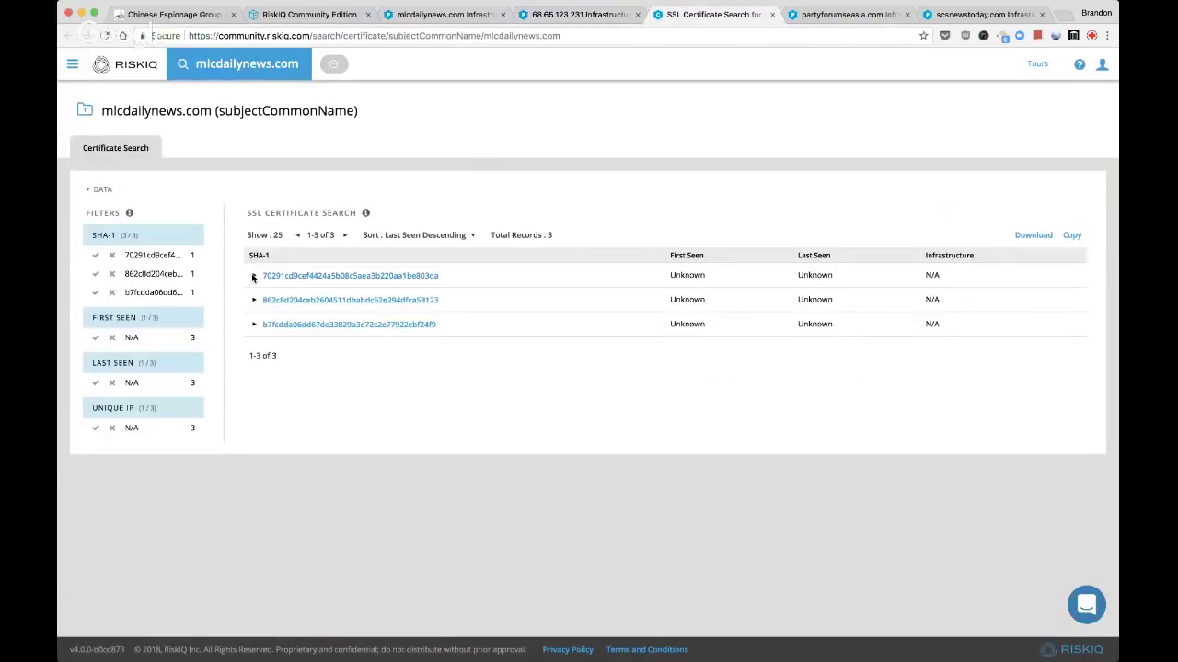
Add the first mlcdailynews.com certificate and its serial number to the Live Stream project
left_click(253, 276)
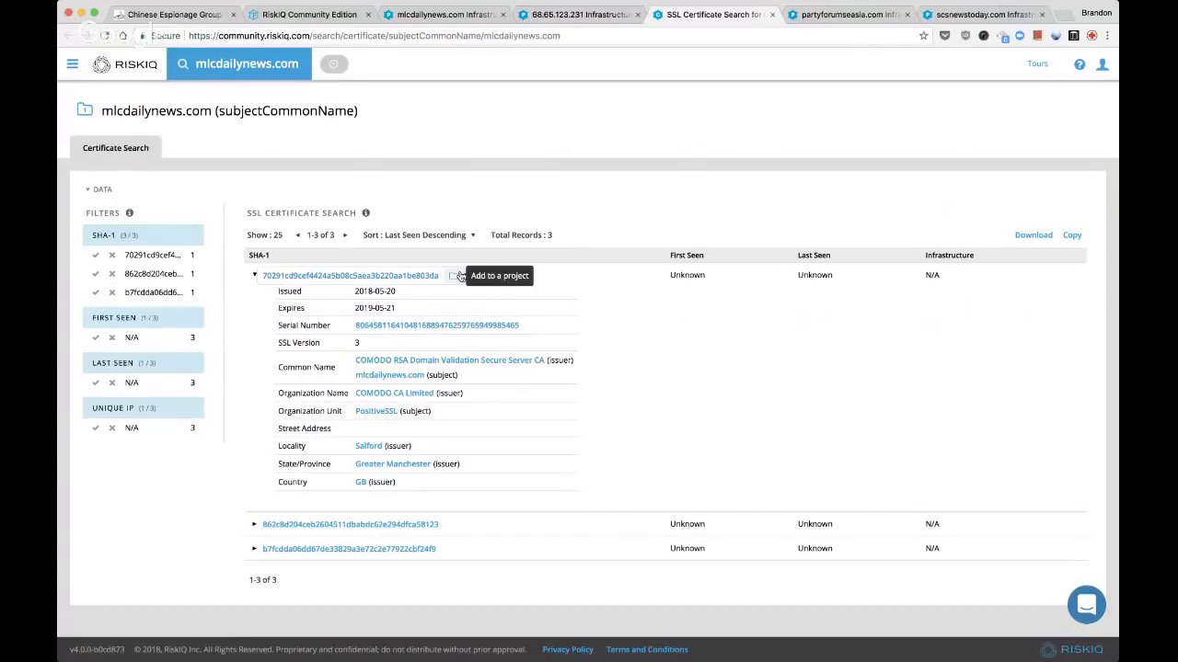
left_click(458, 276)
key("ctrl+f")
type("live")
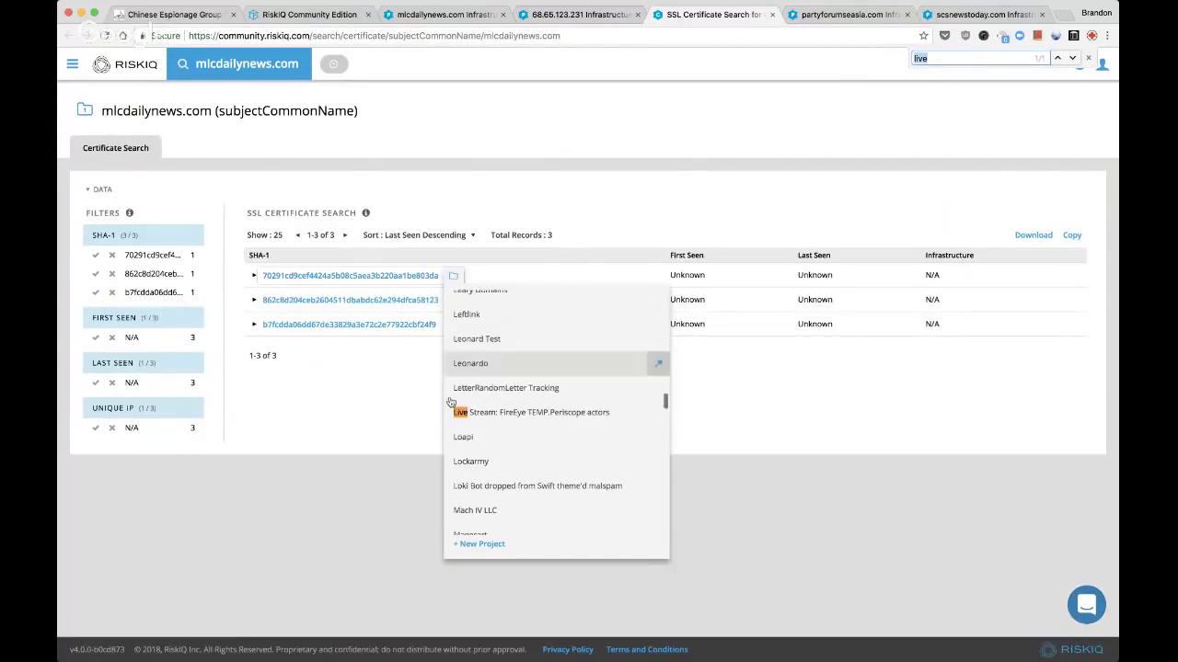
left_click(505, 414)
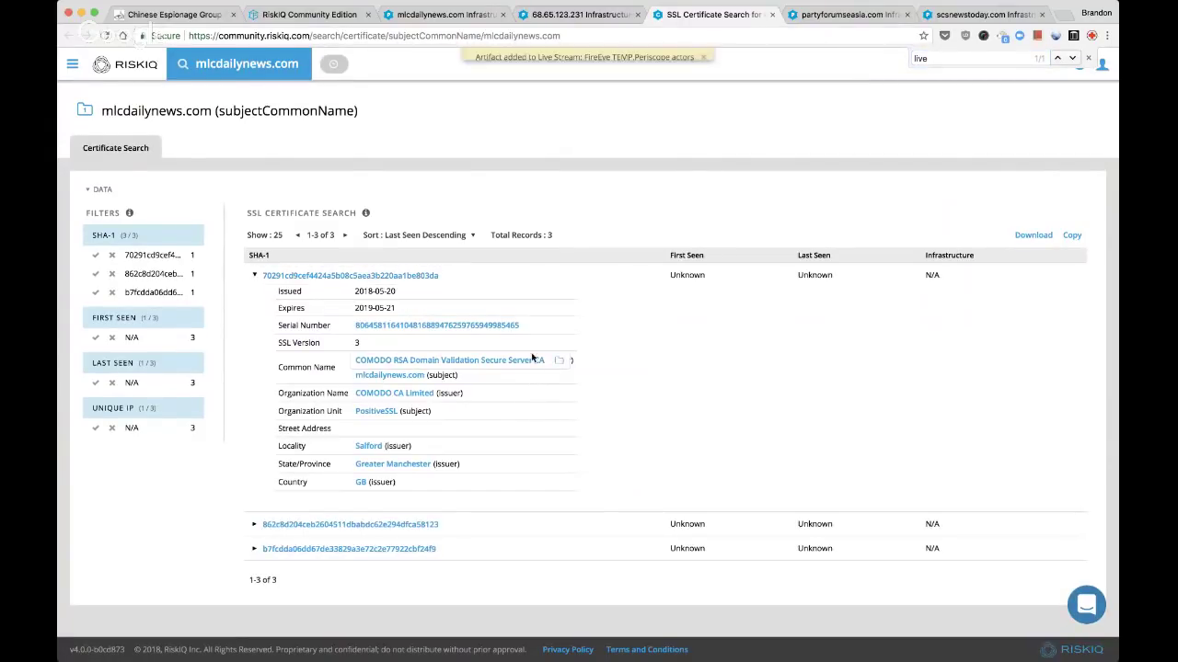
left_click(531, 328)
key("ctrl+f")
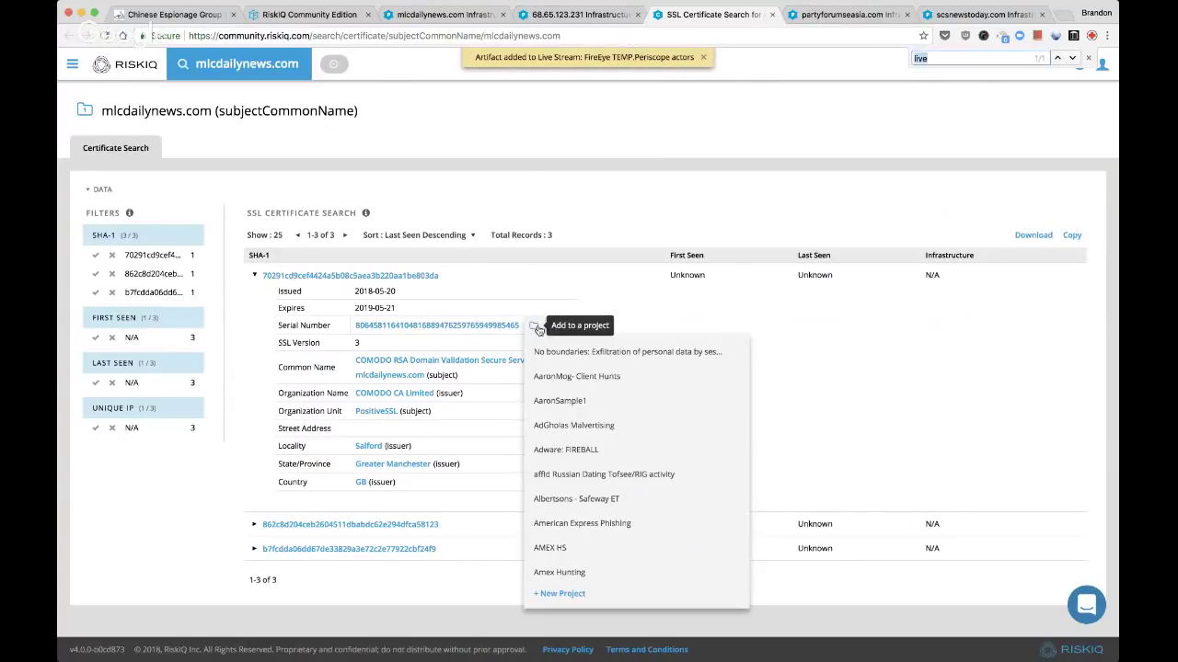
left_click(576, 464)
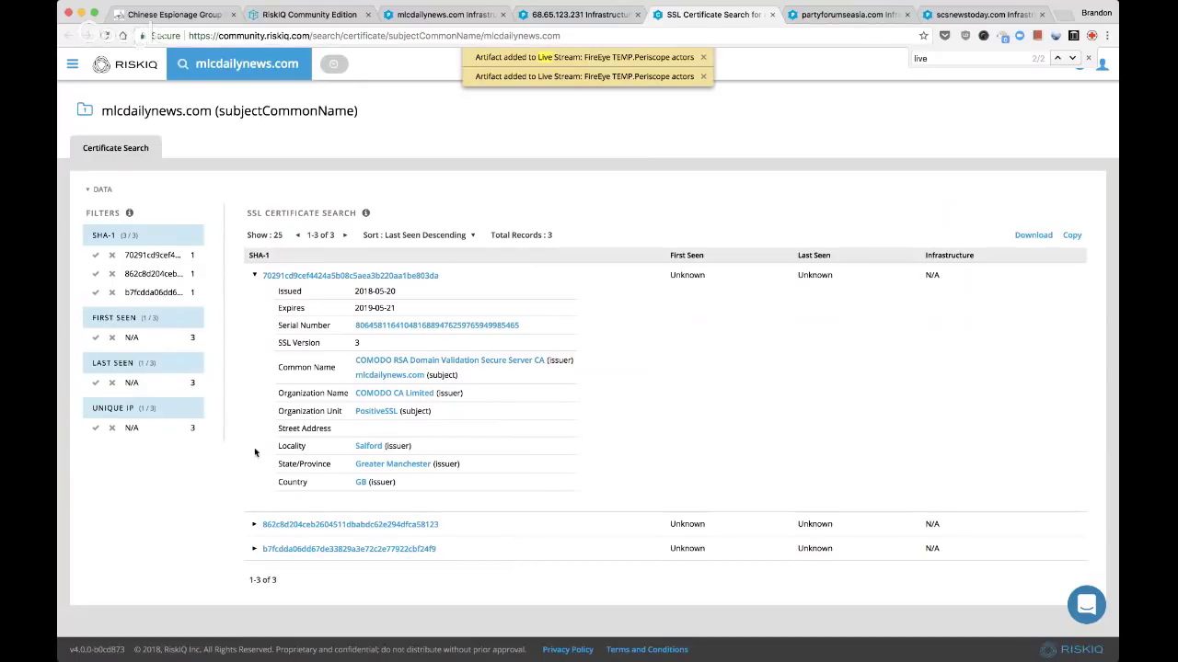
Add the second and third certificates to the Live Stream project, then close the search tab
left_click(253, 524)
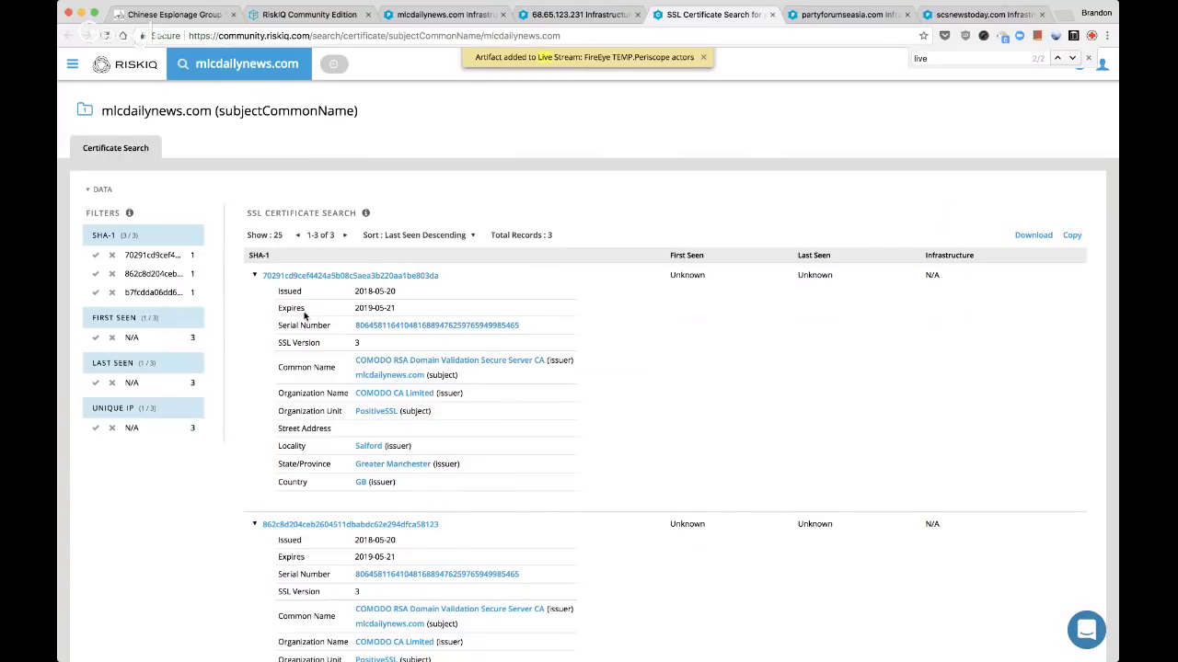
left_click(254, 275)
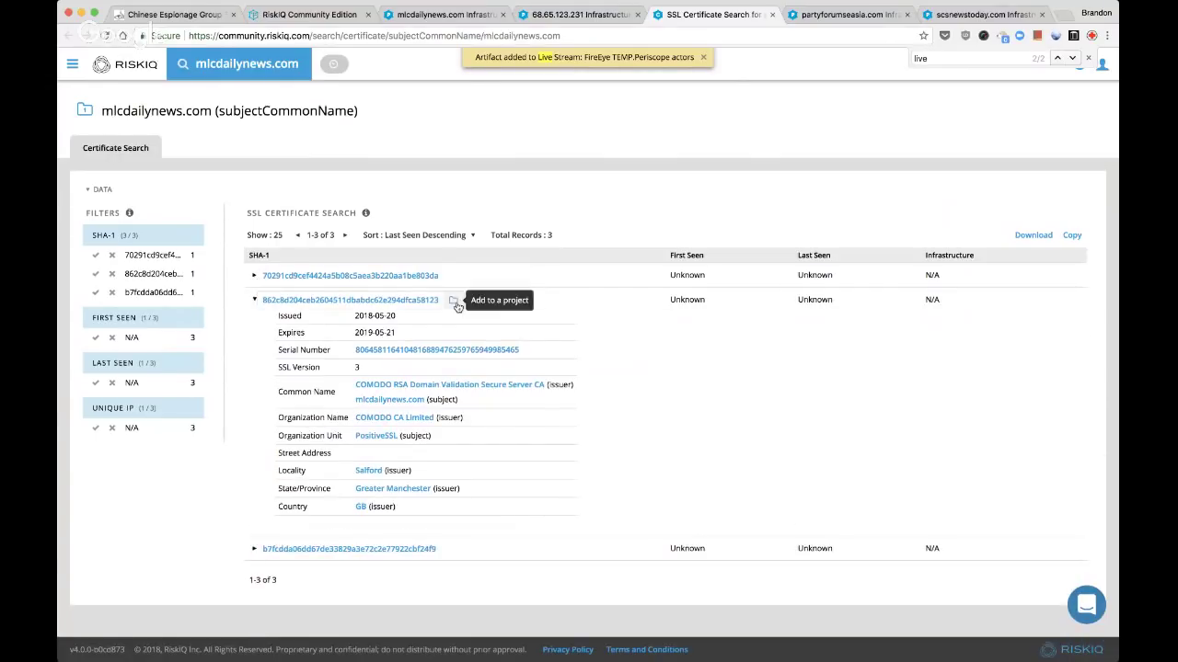
left_click(457, 305)
left_click(552, 510)
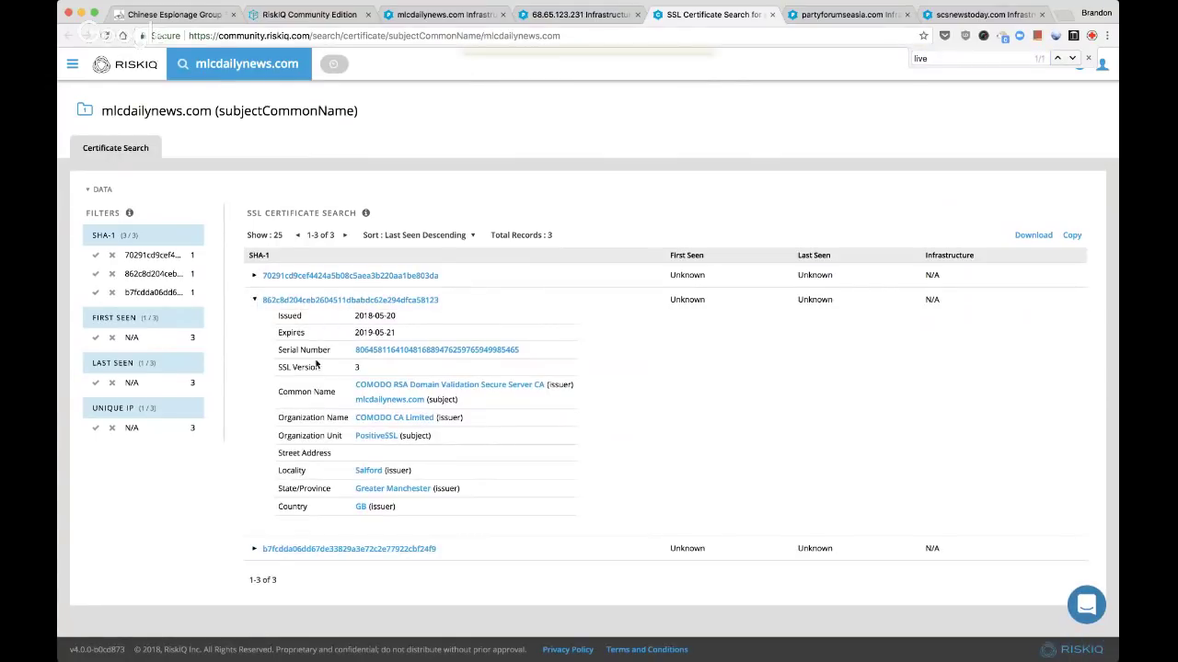
left_click(254, 299)
left_click(254, 324)
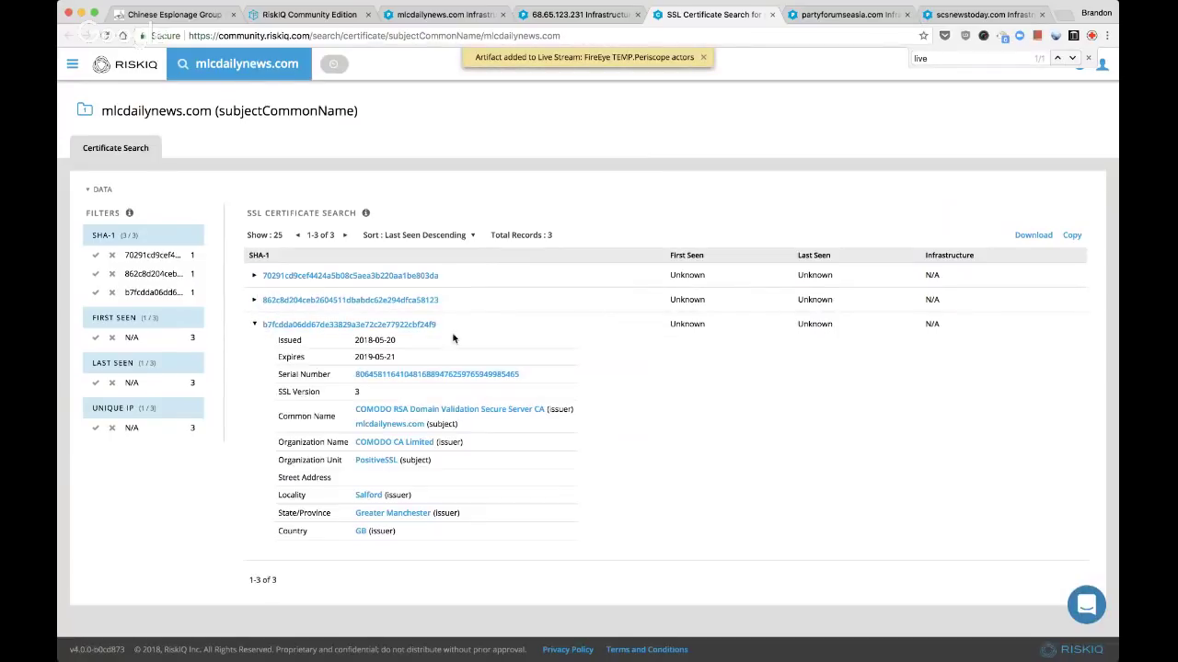
left_click(451, 324)
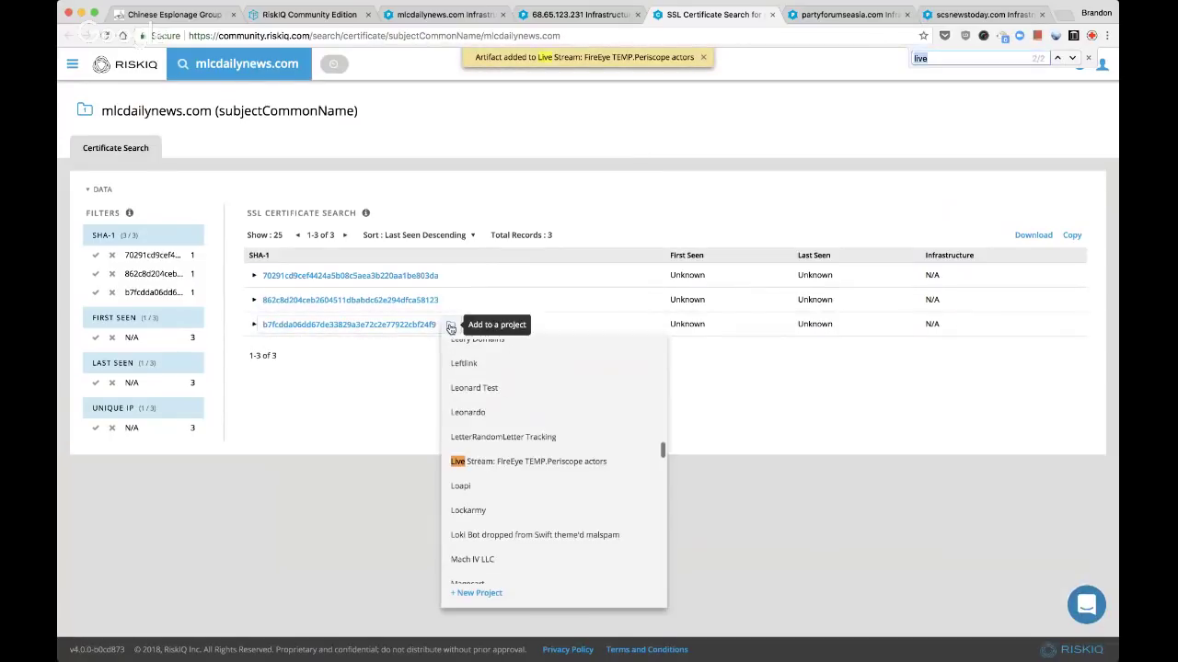
left_click(492, 460)
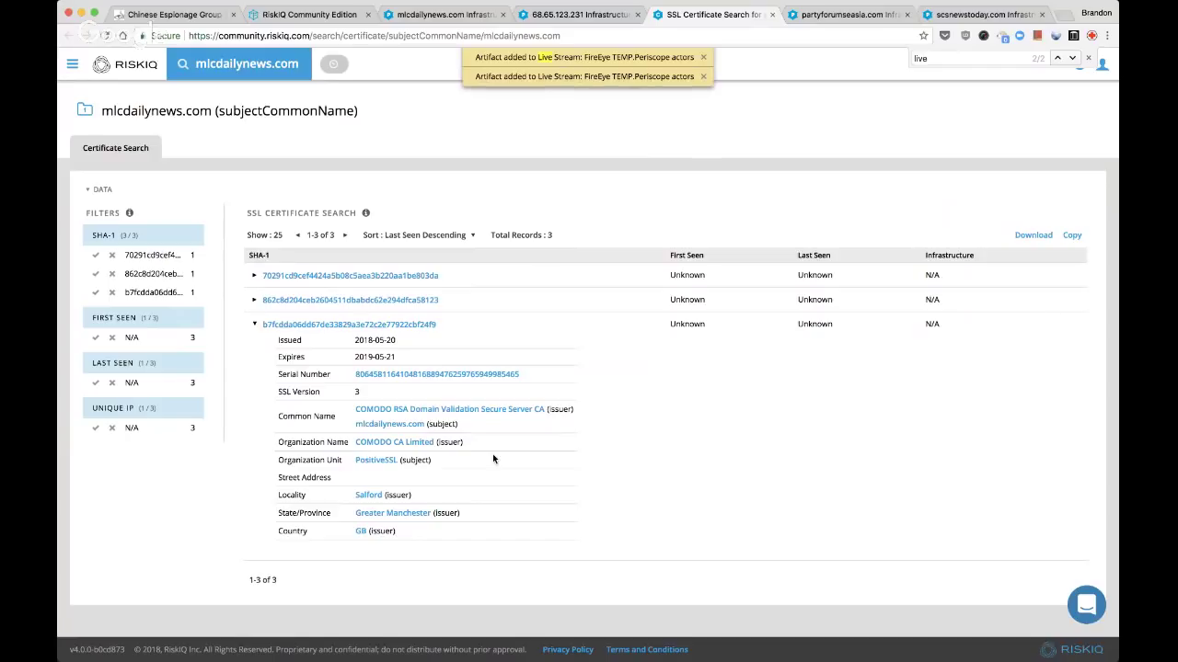
key("super+w")
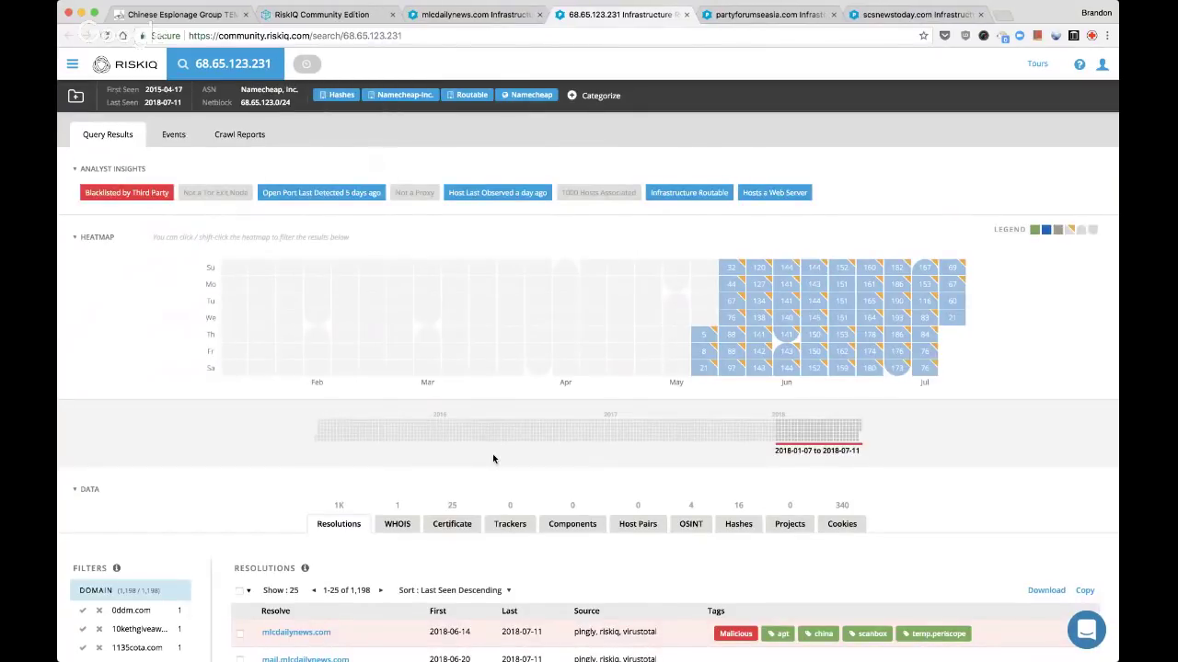
Tag IP 68.65.123.231 with the custom tag 'parked' and close its tab
scroll(649, 114, "down", 5)
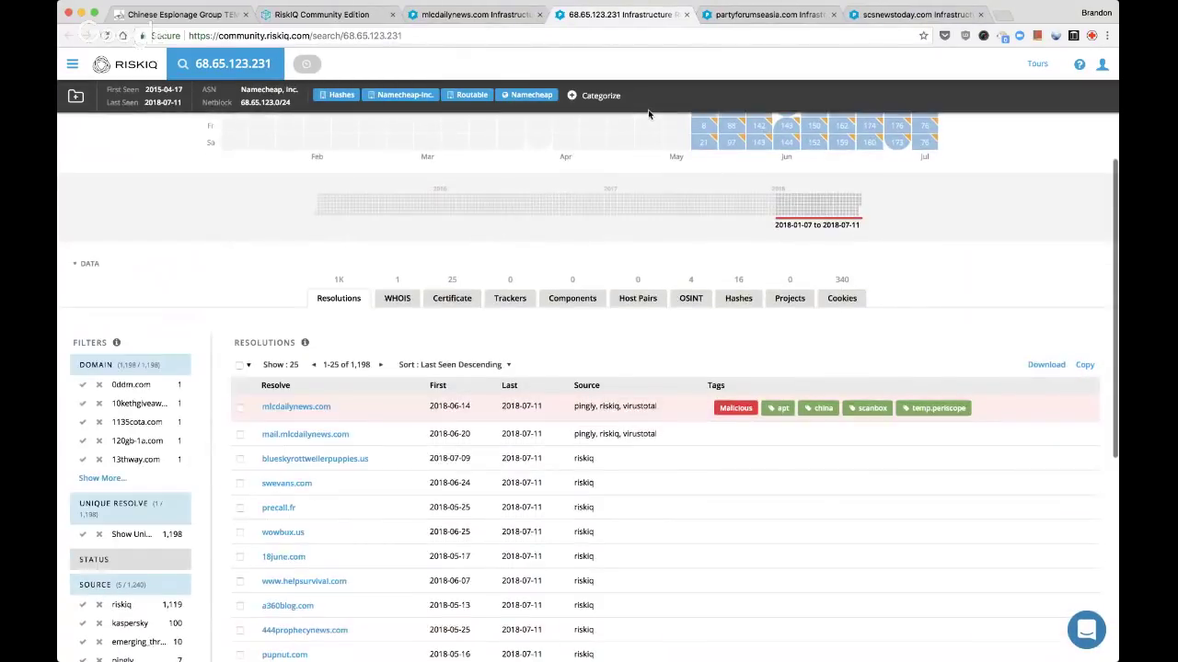
scroll(648, 114, "down", 2)
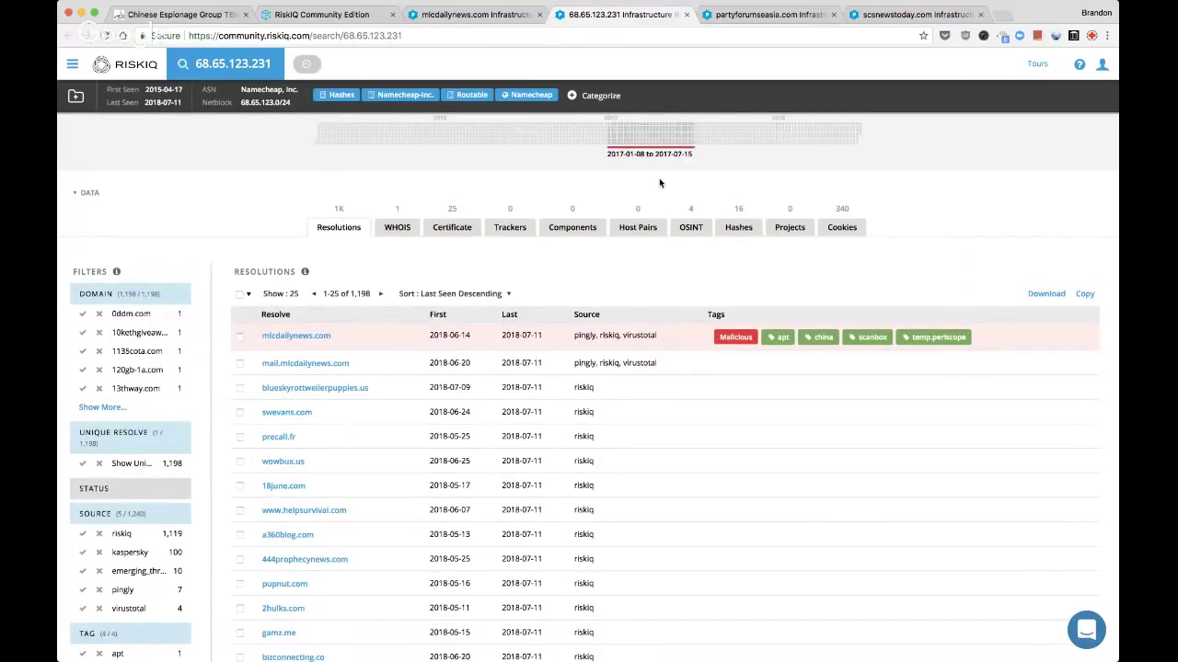
scroll(659, 177, "down", 3)
scroll(659, 177, "up", 9)
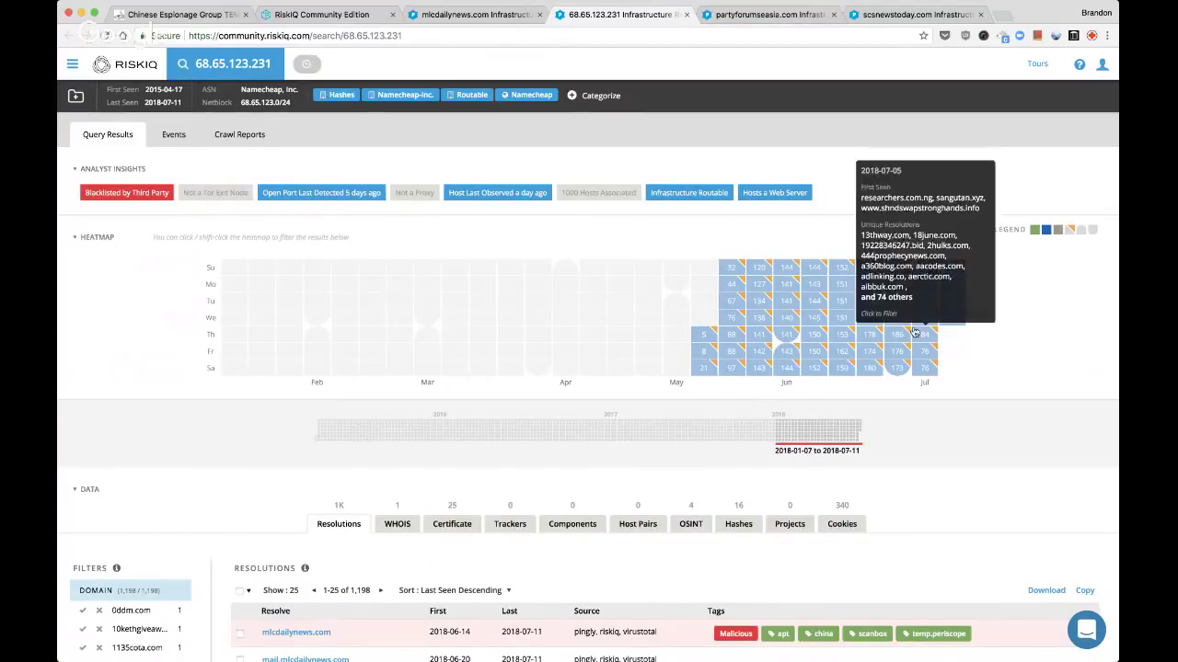
scroll(715, 226, "down", 1)
scroll(716, 226, "down", 10)
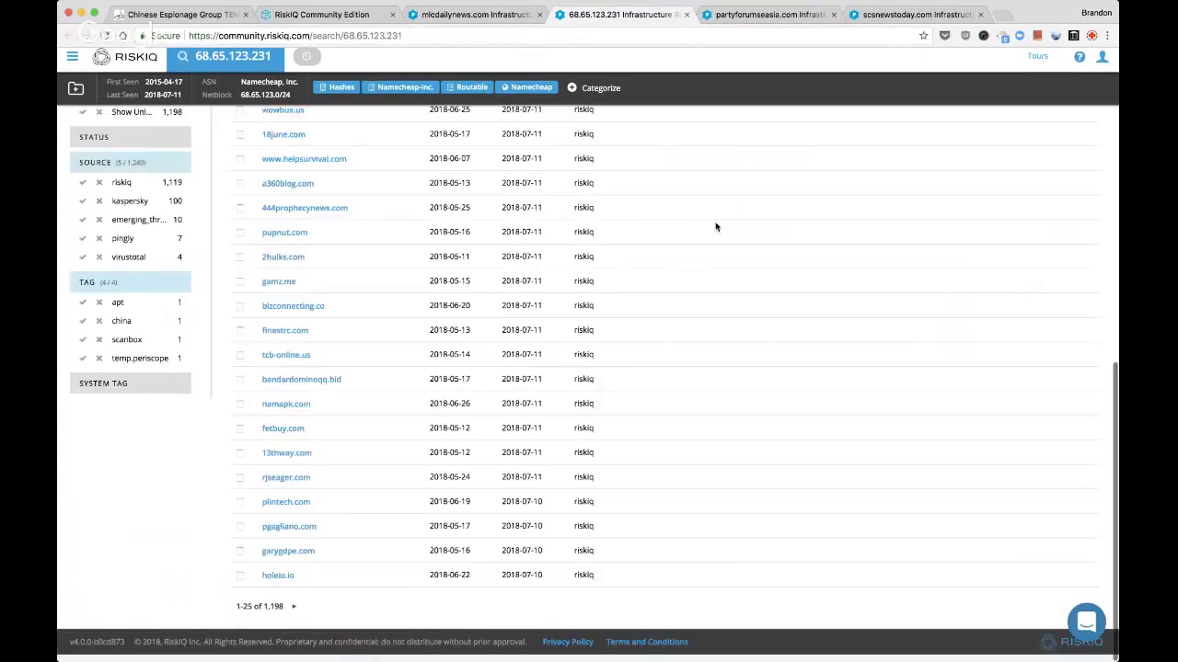
scroll(716, 226, "up", 3)
scroll(715, 227, "up", 10)
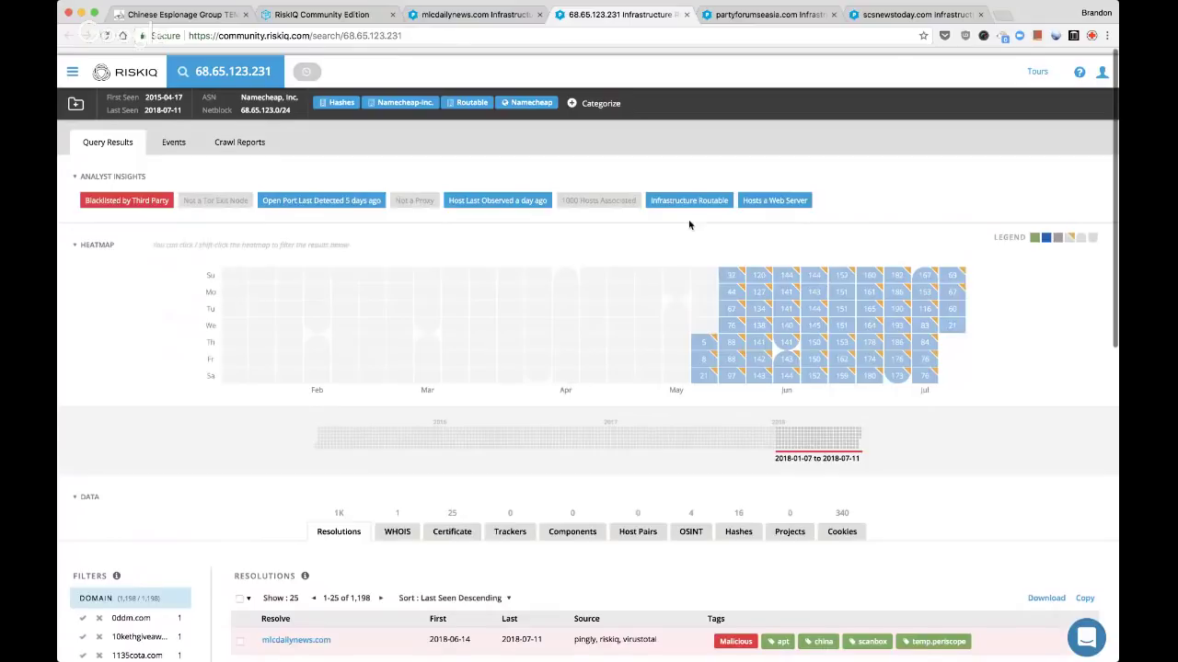
left_click(601, 95)
left_click(603, 246)
type("parked")
key("Return")
left_click(596, 293)
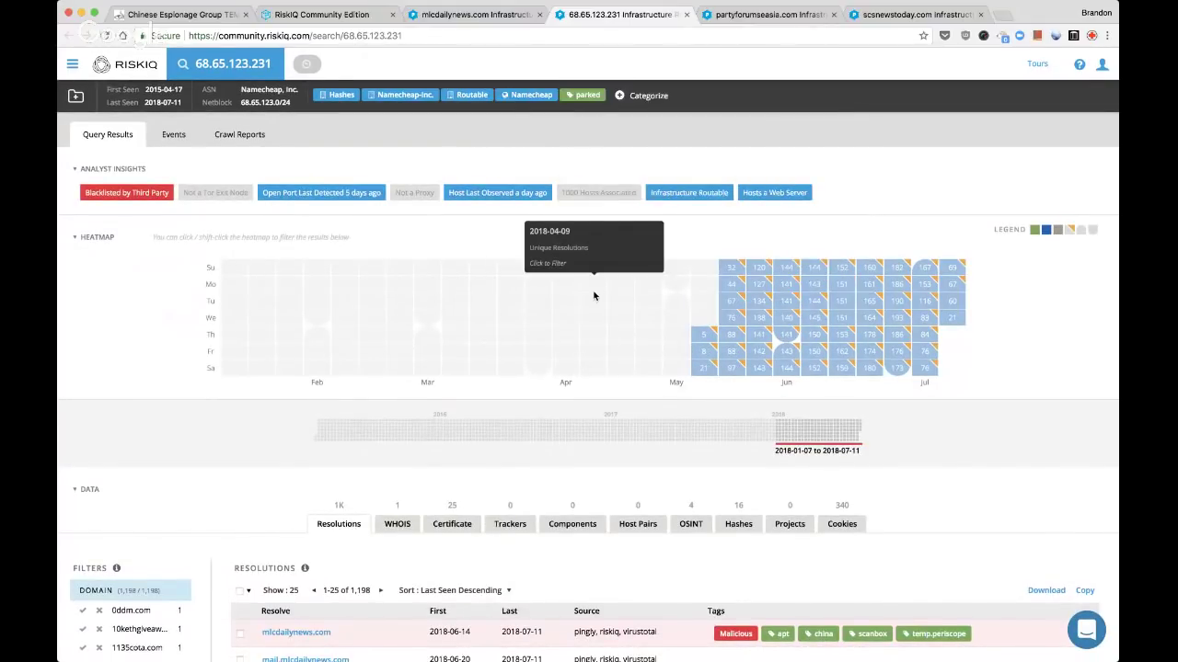
key("super+w")
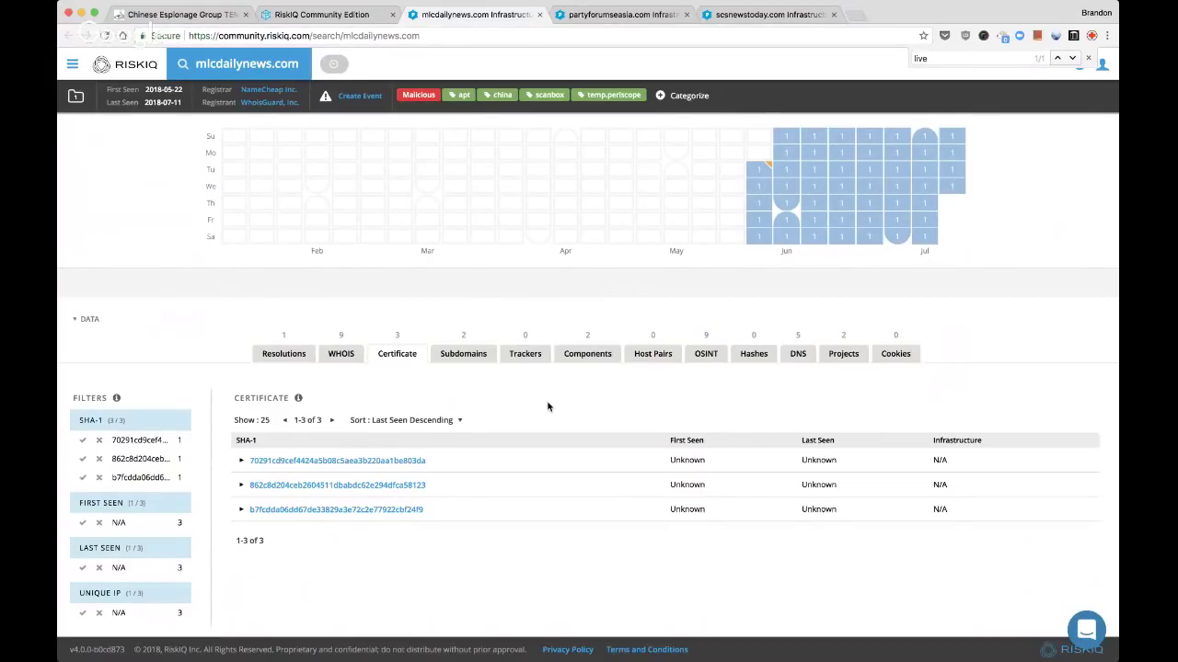
Open partyforumseasia.com's resolving IPs in background tabs and view its 2018-07-02 WHOIS record
key("super+w")
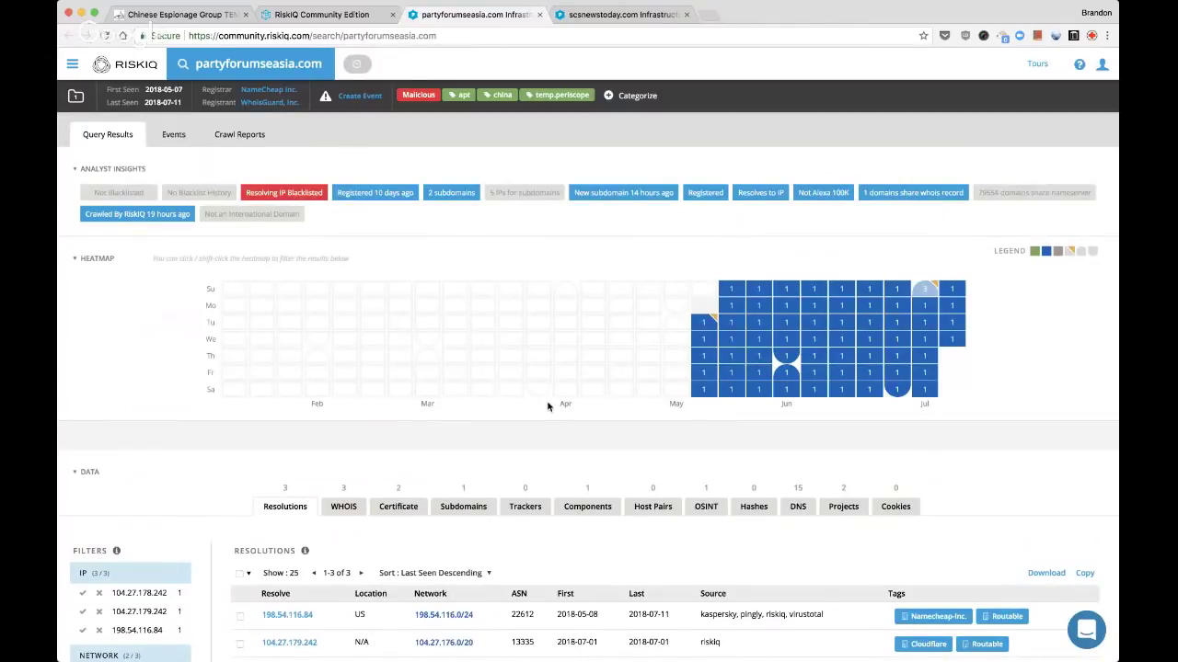
scroll(337, 531, "down", 2)
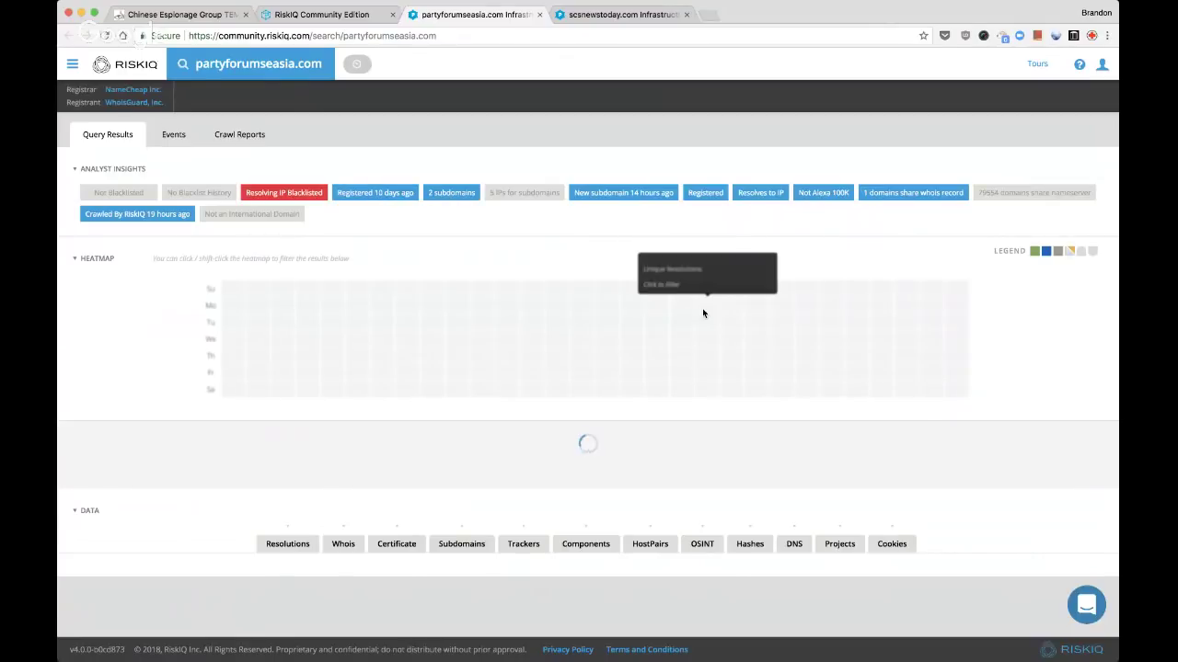
scroll(686, 460, "down", 5)
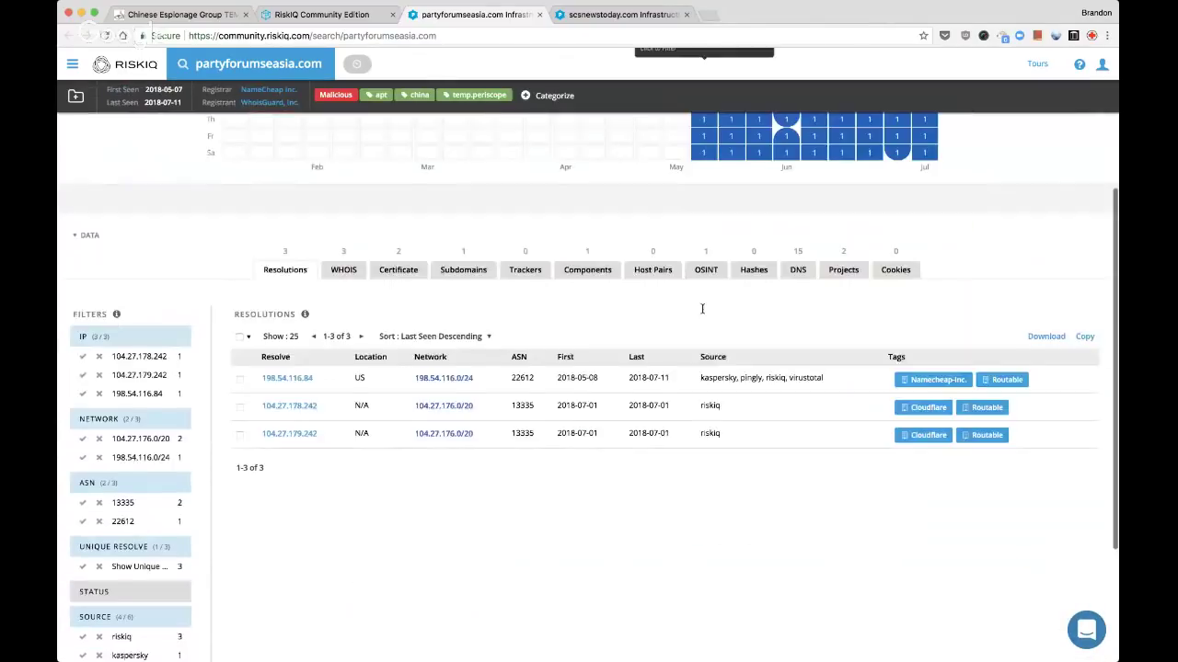
scroll(686, 460, "up", 1)
scroll(687, 460, "up", 3)
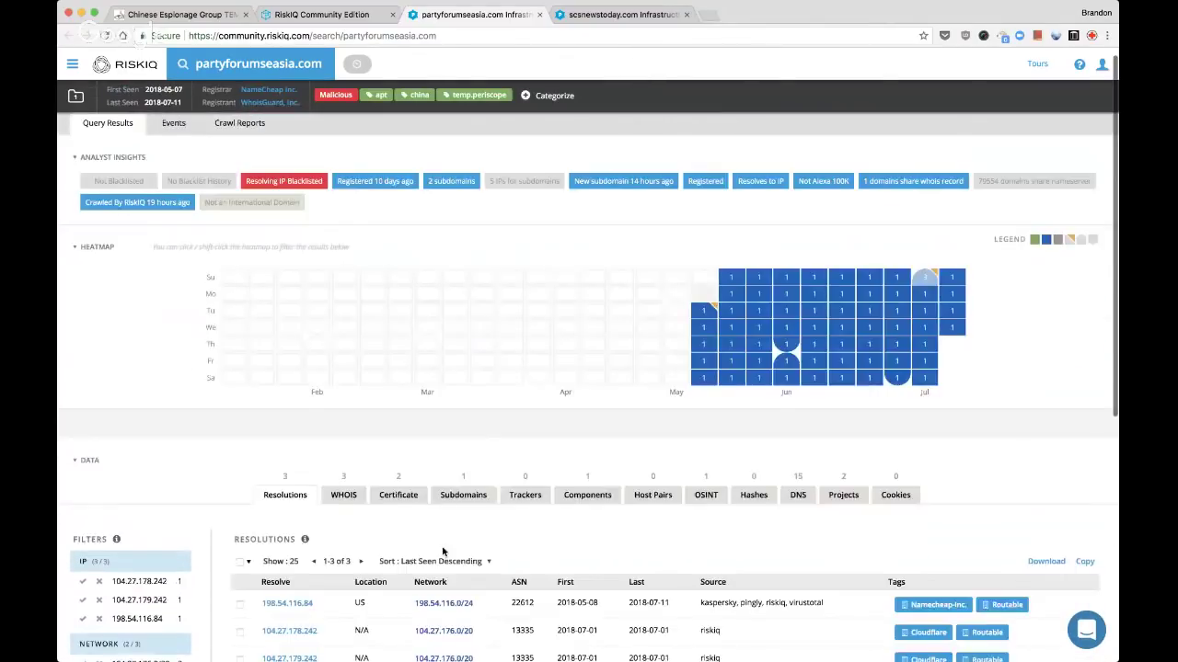
left_click(290, 579, "super")
left_click(291, 579, "super")
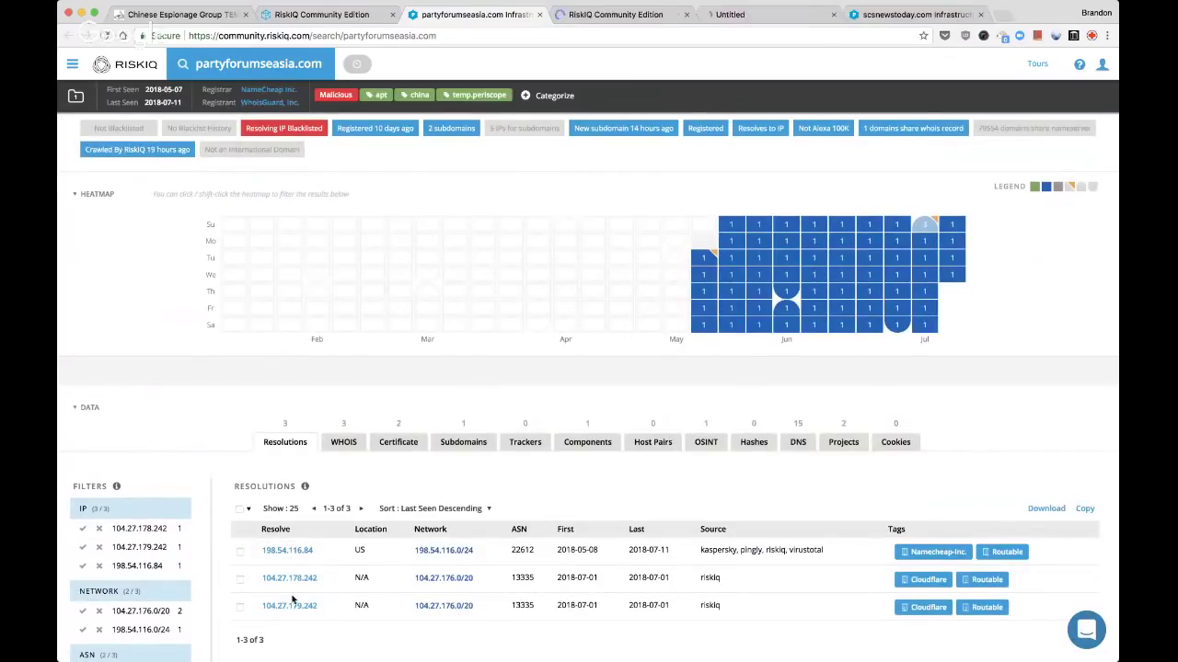
left_click(291, 607, "super")
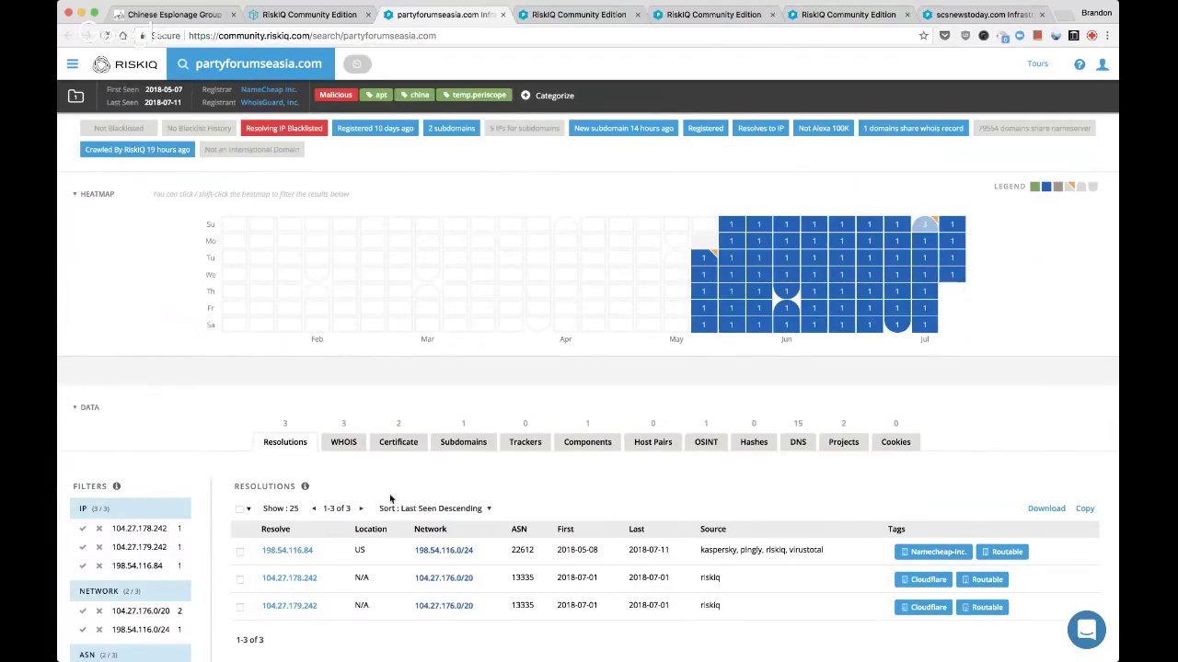
left_click(345, 449)
scroll(345, 450, "down", 3)
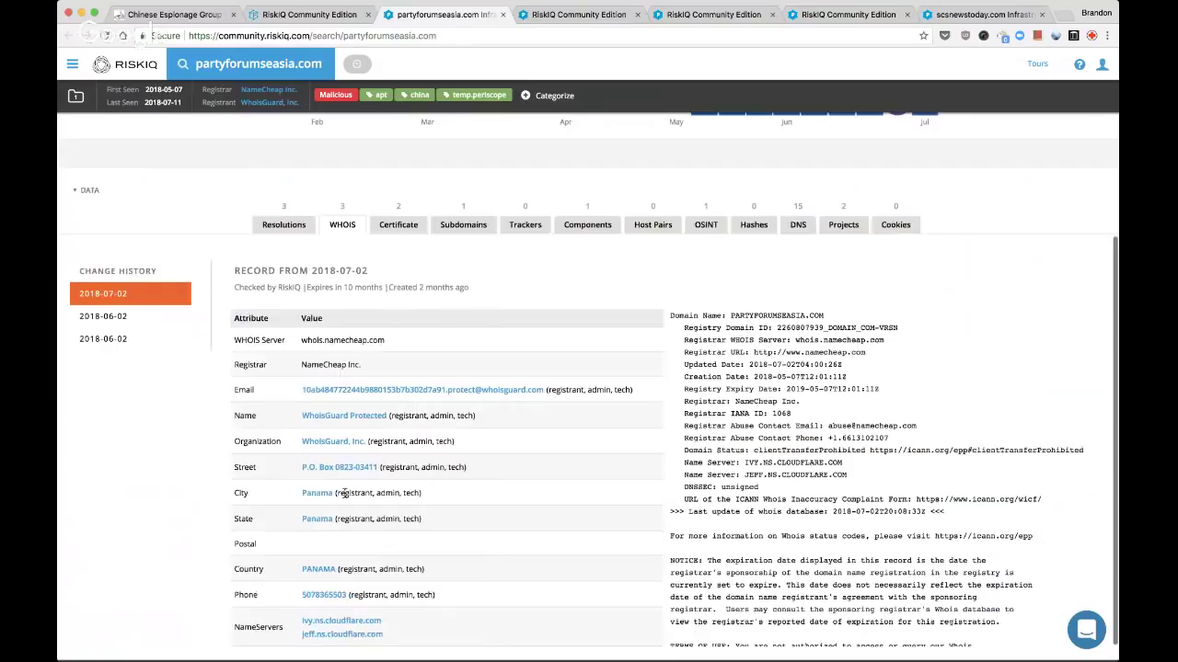
Review partyforumseasia.com's earlier 2018-06-02 WHOIS records and expand its first SSL certificate
left_click(103, 338)
left_click(103, 317)
left_click(397, 227)
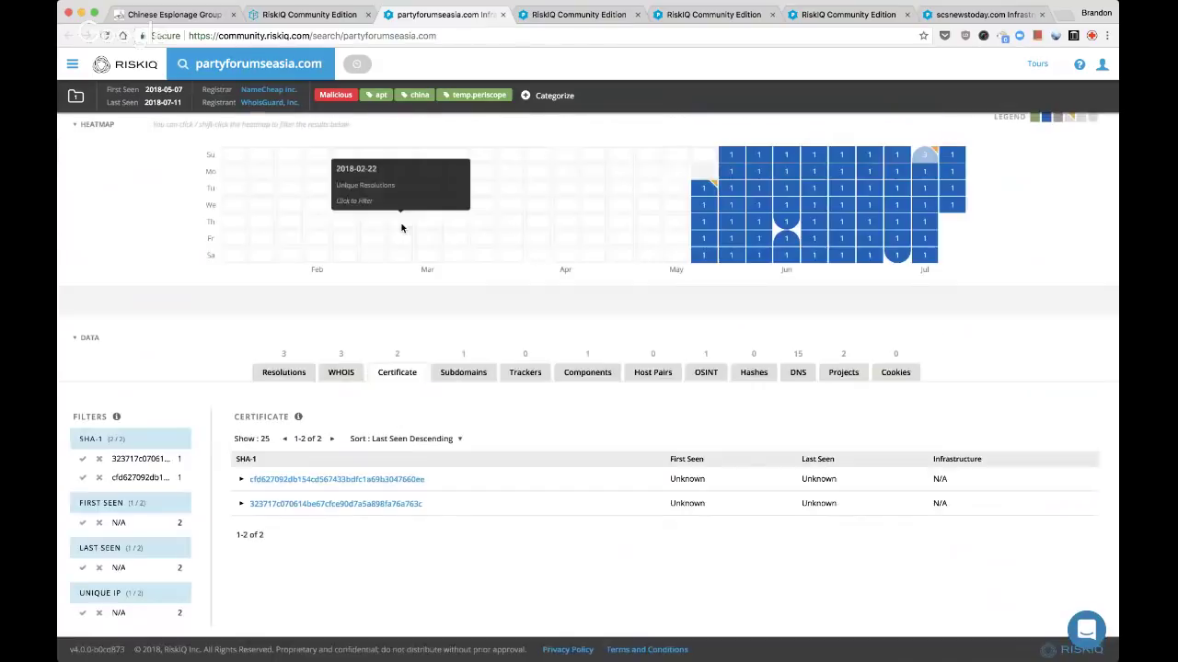
left_click(240, 481)
scroll(276, 483, "down", 2)
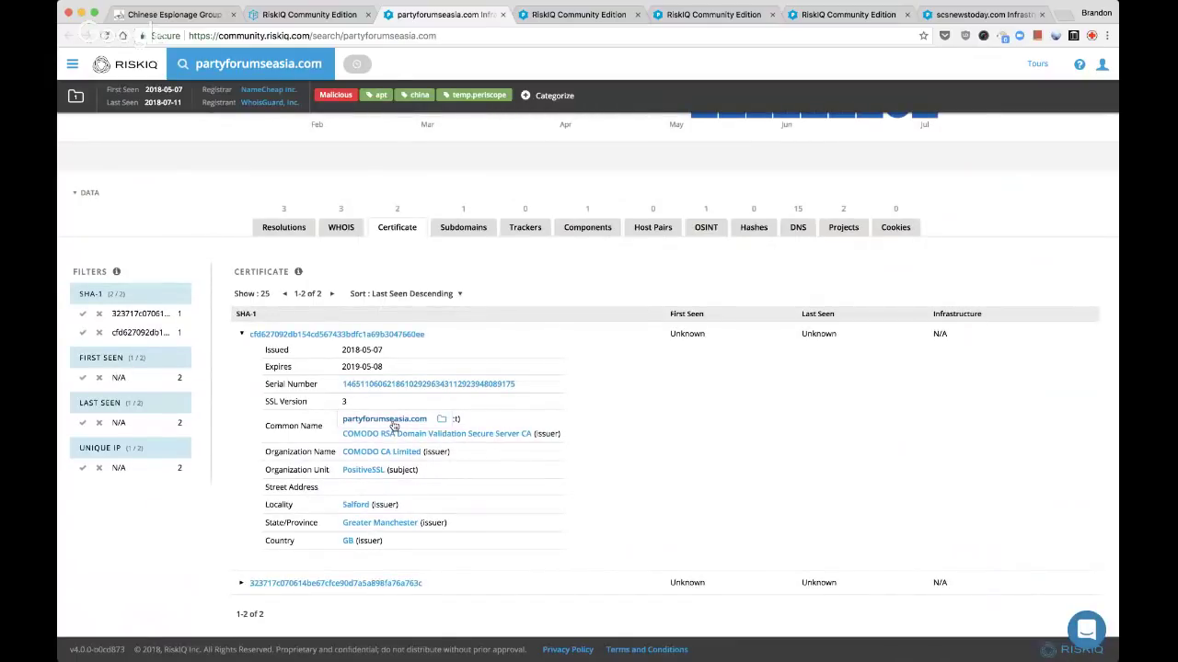
Review the domain's subdomains, web components, OSINT references and 15 DNS records, then return to resolutions
left_click(463, 228)
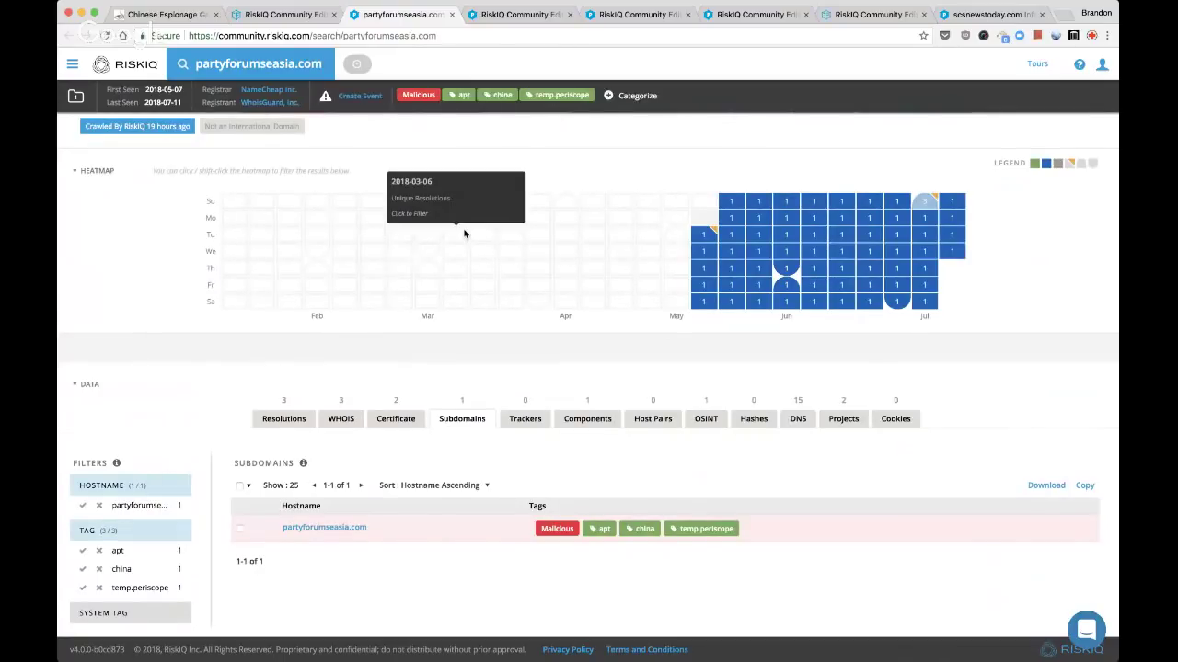
left_click(600, 419)
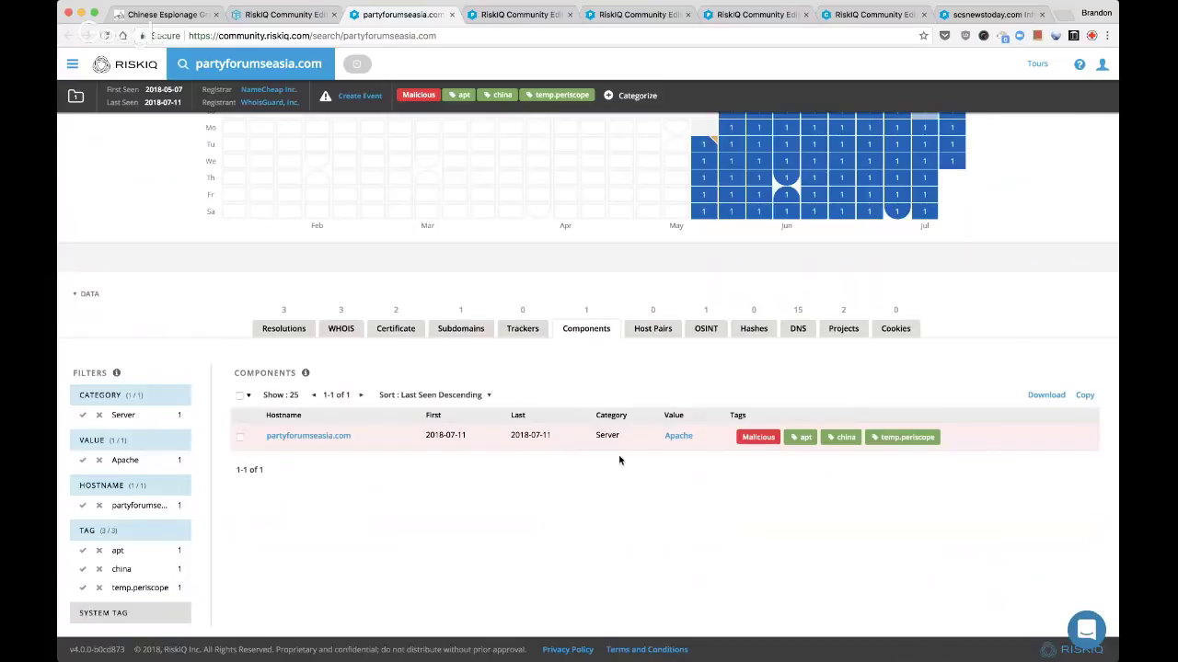
left_click(713, 328)
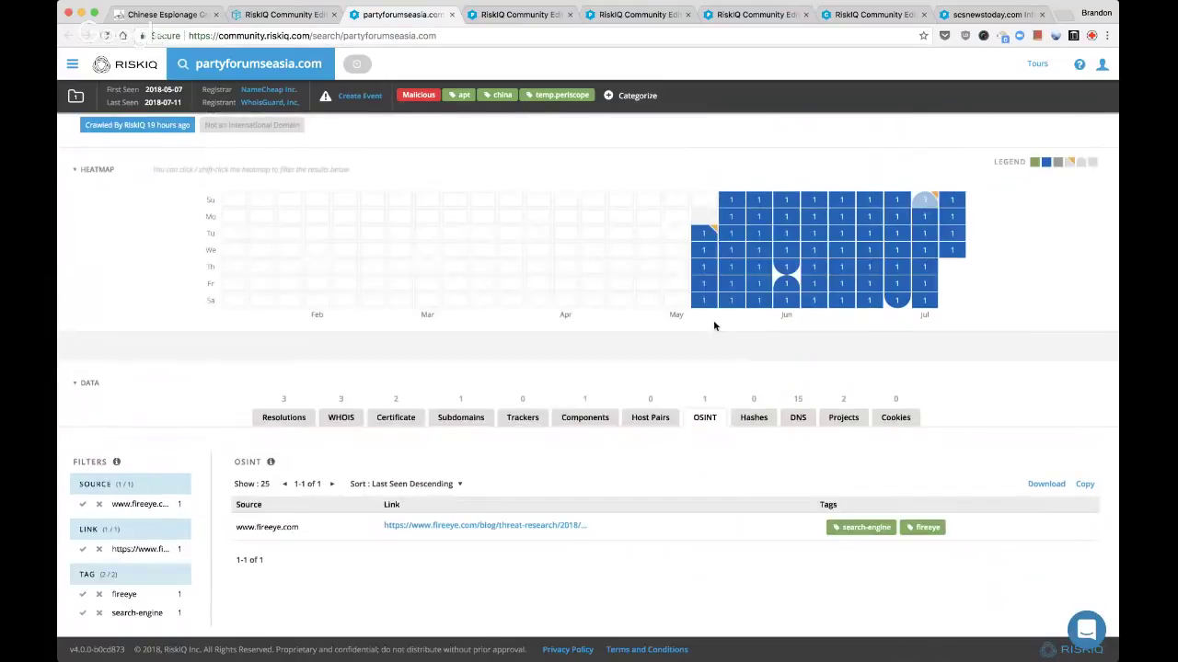
left_click(798, 417)
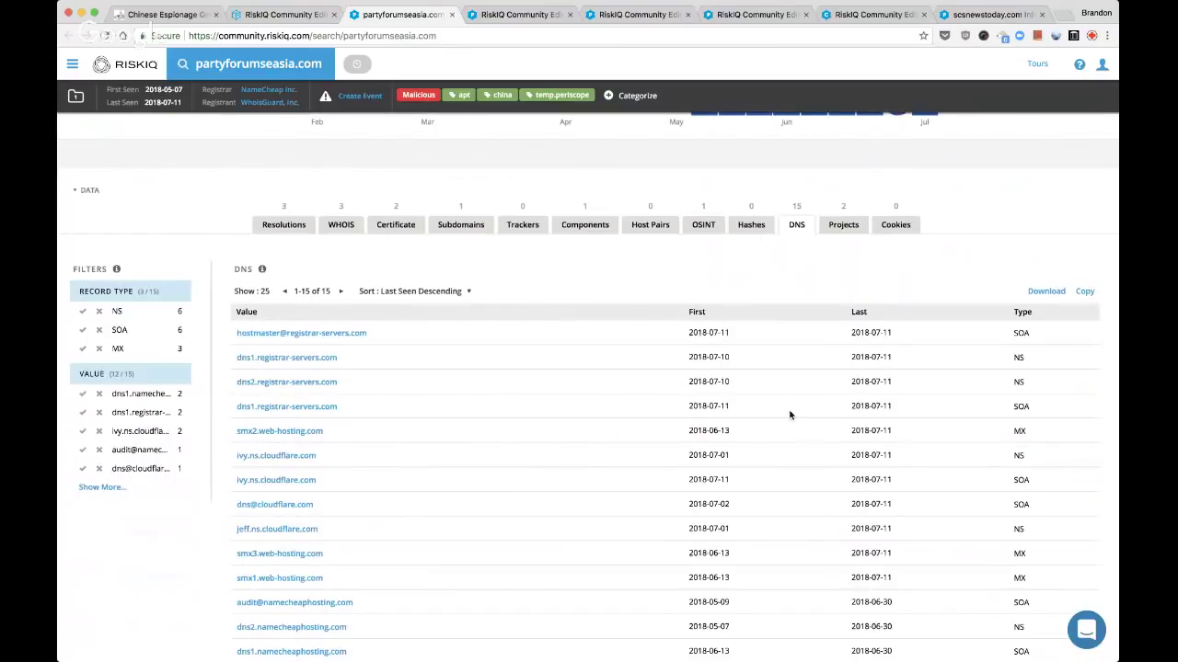
scroll(647, 400, "down", 1)
scroll(647, 399, "down", 1)
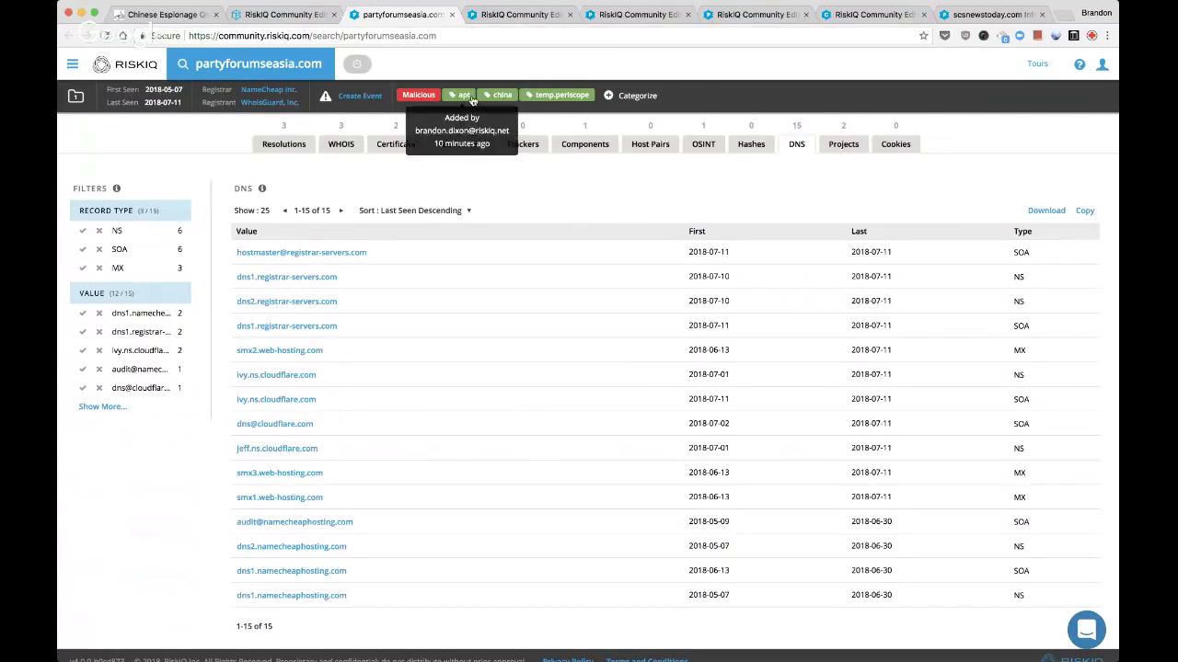
left_click(304, 145)
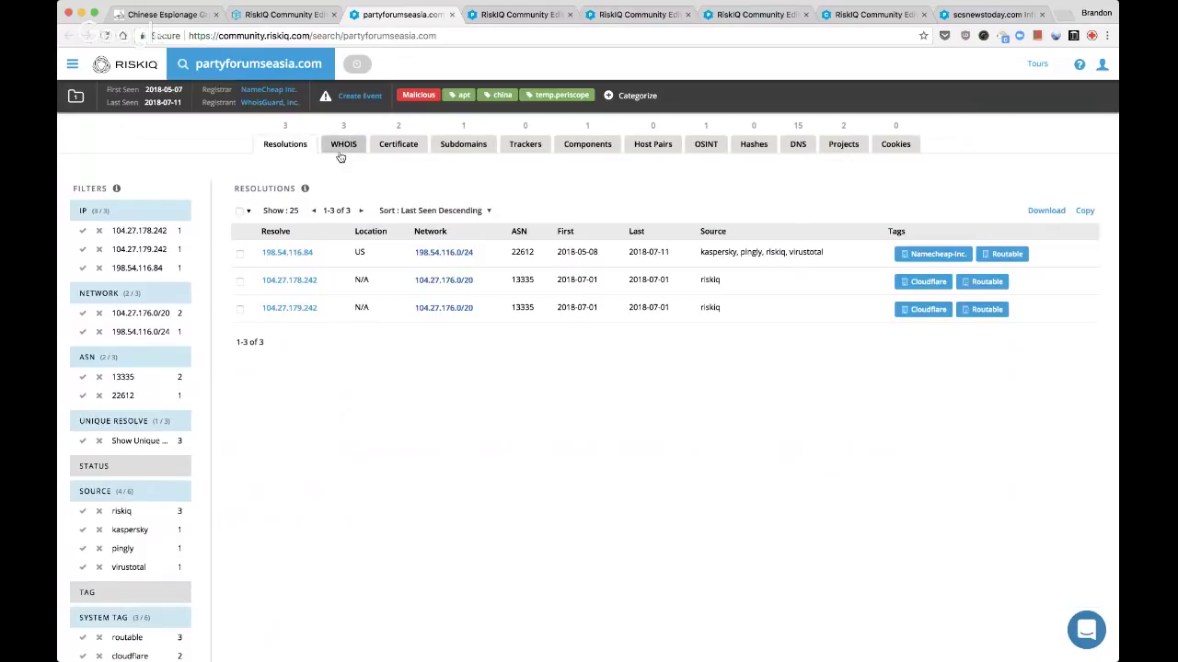
Tag IP 198.54.116.84 with the custom tag 'parked'
left_click(426, 274)
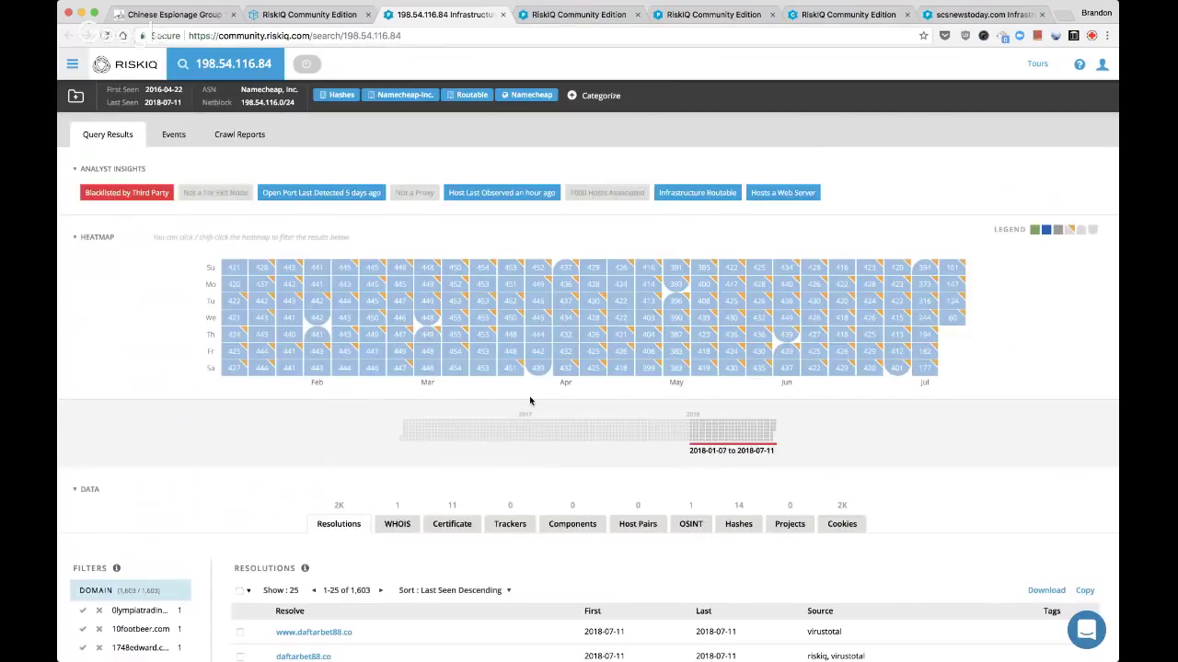
scroll(529, 395, "down", 5)
scroll(529, 396, "up", 5)
left_click(601, 96)
left_click(608, 247)
type("parked")
key("Return")
left_click(600, 293)
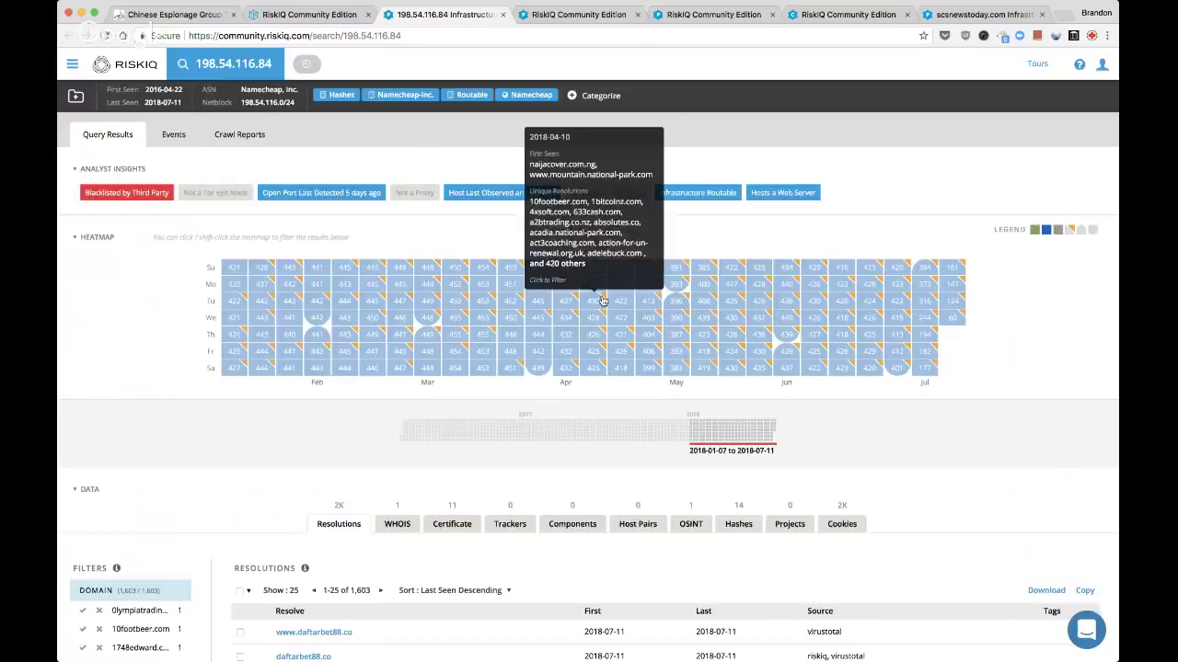
Close the 198.54.116.84 tab and tag IP 104.27.178.242 with the custom tag 'parked'
key("ctrl+Tab")
key("ctrl+shift+Tab")
key("ctrl+w")
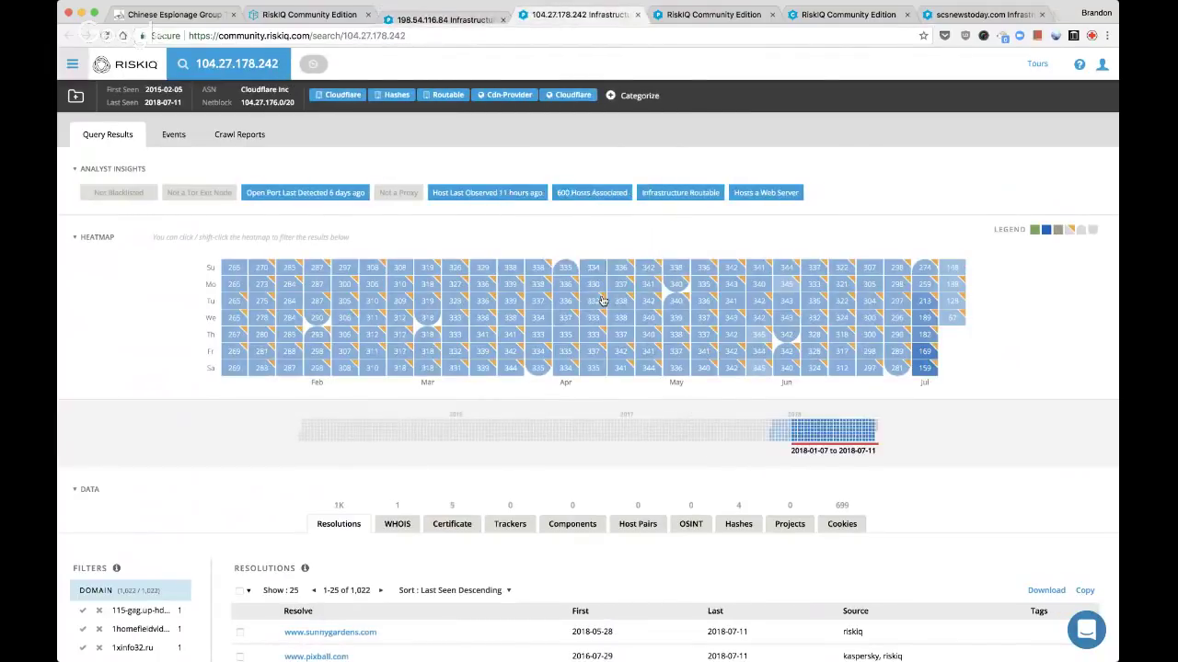
left_click(632, 96)
left_click(635, 245)
type("parked")
key("Return")
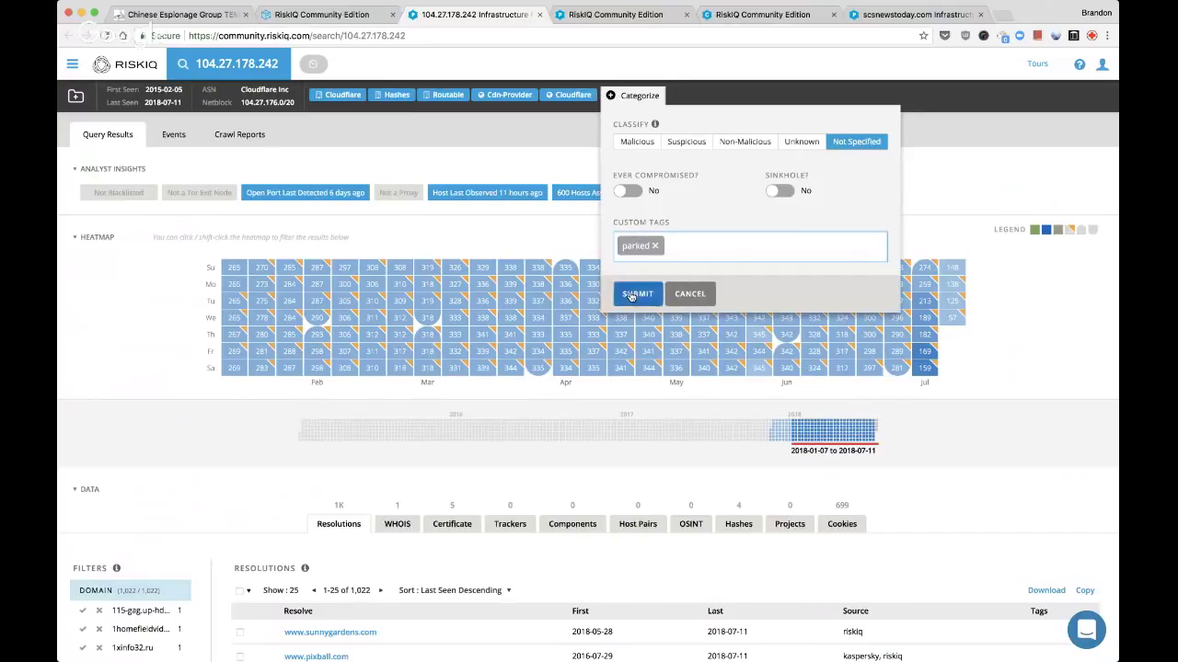
left_click(635, 294)
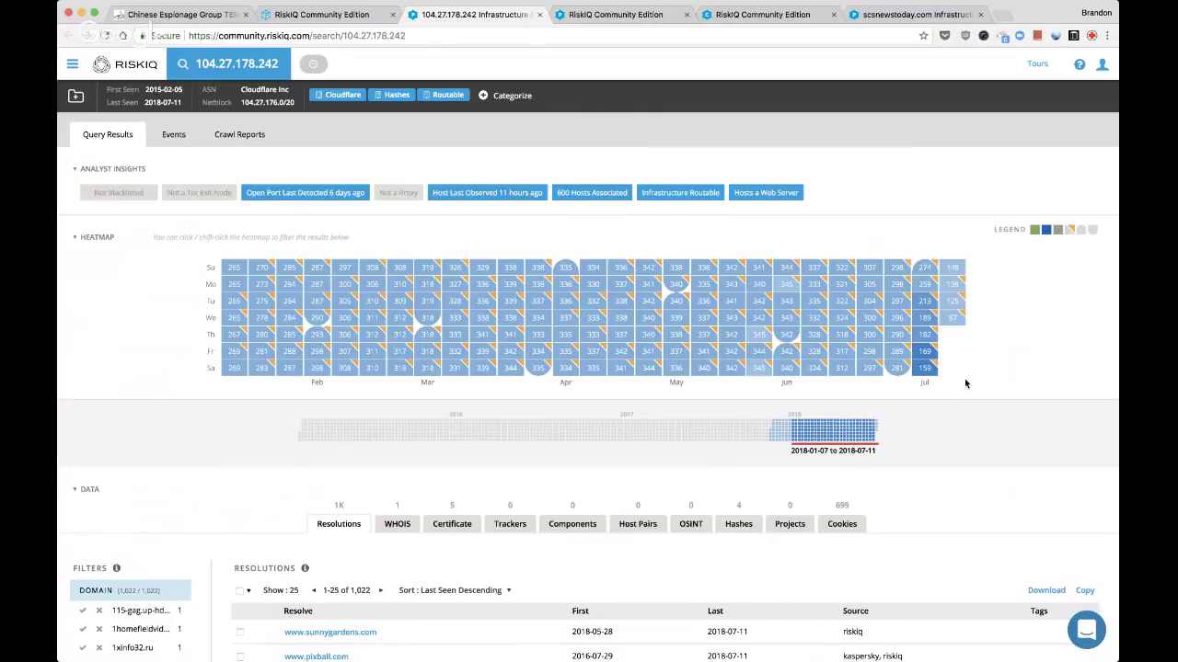
Tag IP 104.27.179.242 with the custom tag 'cdn'
key("super+w")
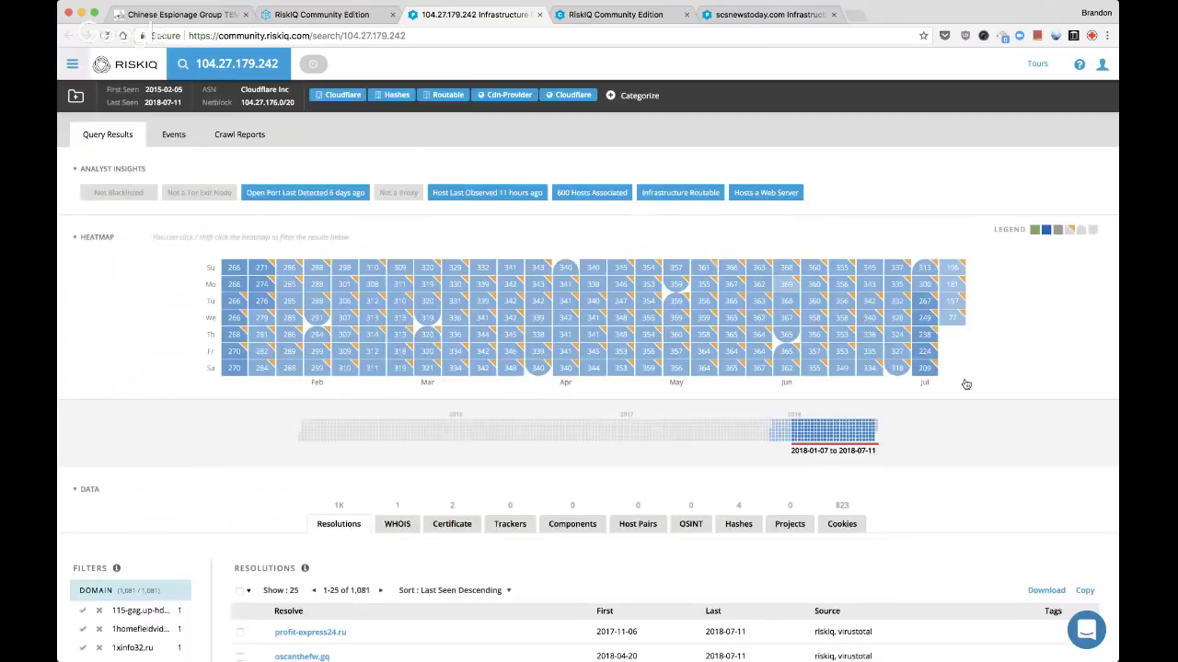
left_click(640, 95)
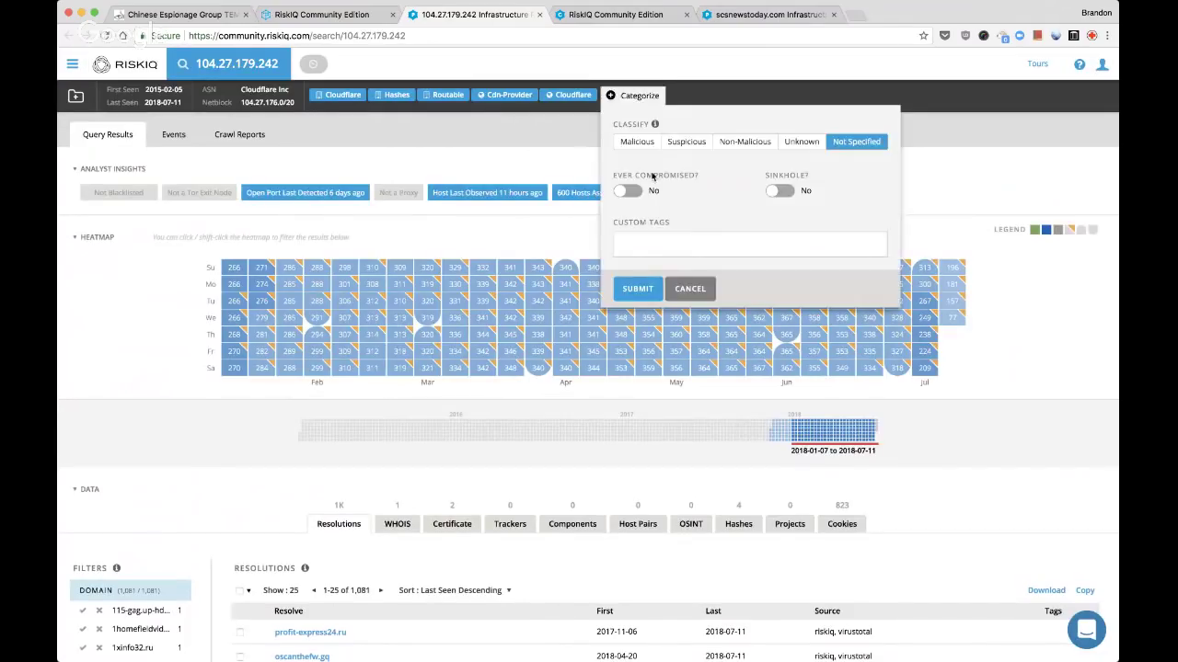
left_click(655, 242)
type("parke")
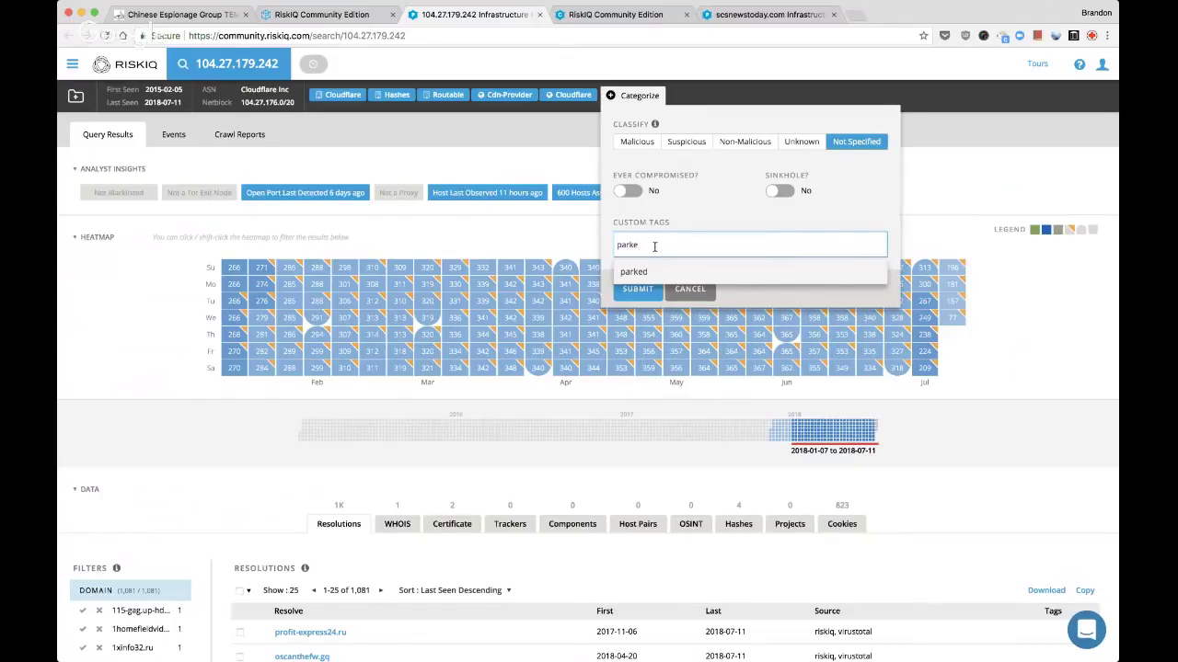
key("BackSpace")
key("BackSpace")
key("BackSpace")
key("BackSpace")
key("BackSpace")
type("cdn")
key("Return")
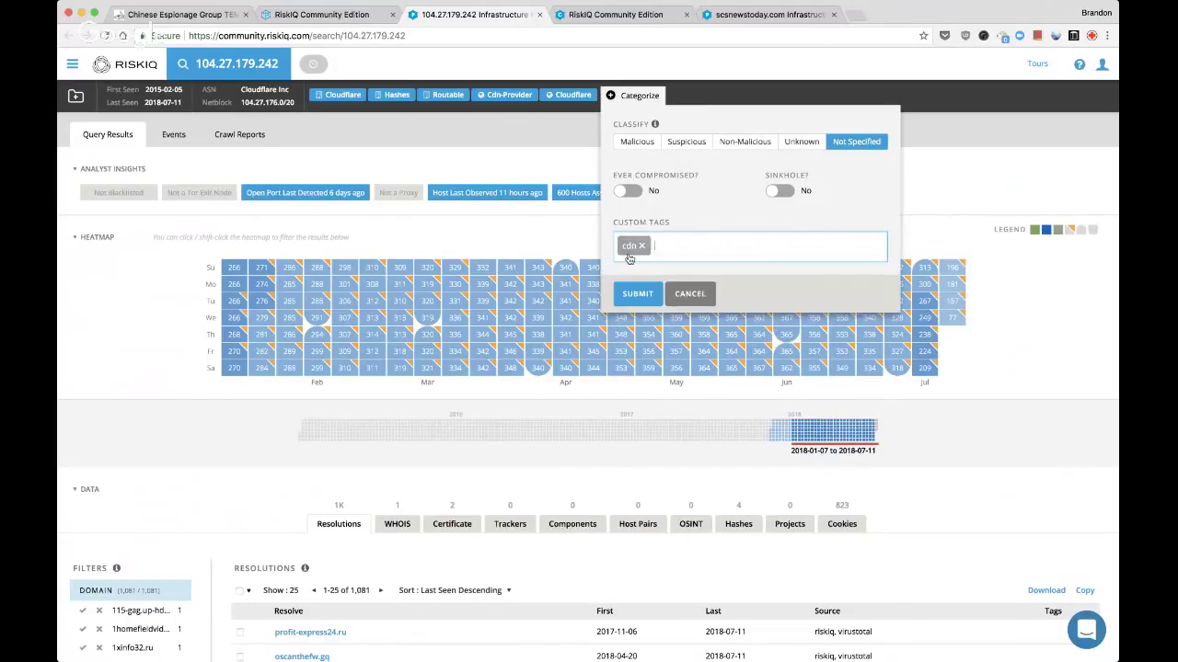
left_click(637, 293)
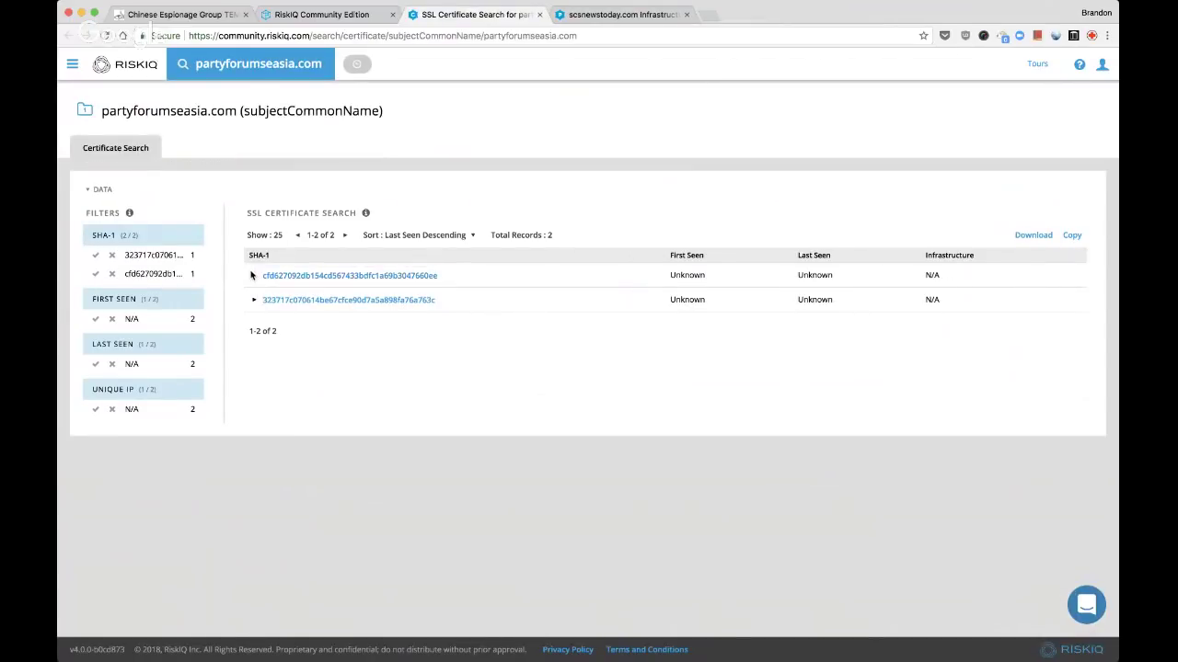
Add the first partyforumseasia.com certificate to the Live Stream: FireEye TEMP.Periscope actors project
left_click(254, 275)
left_click(255, 525)
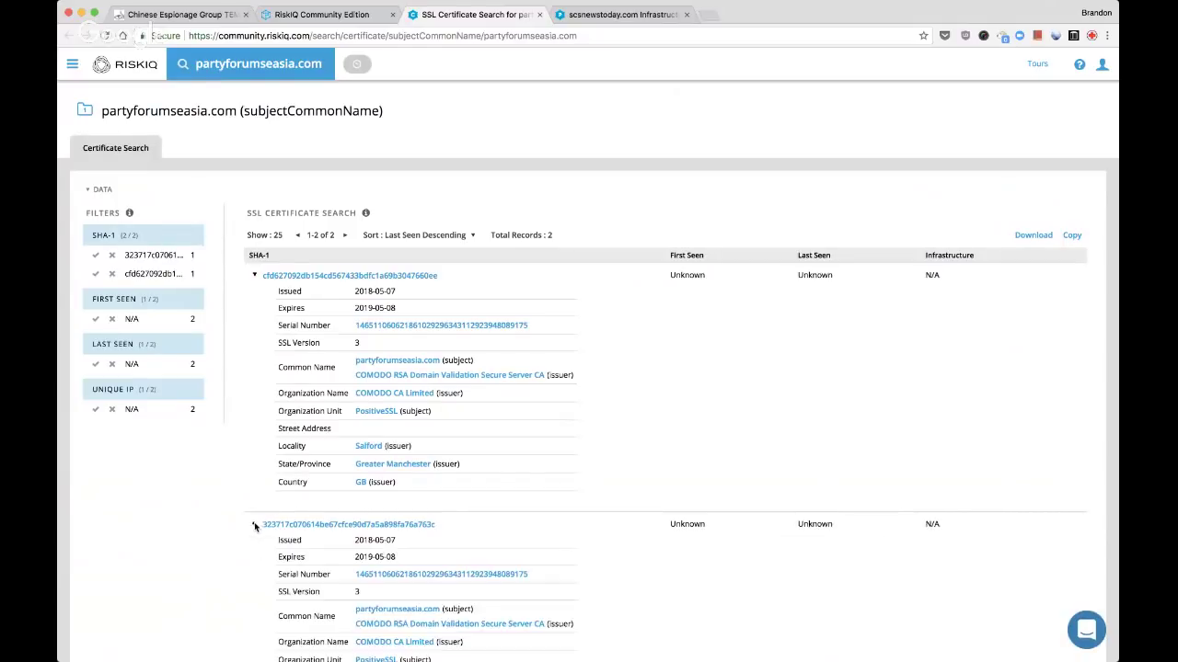
scroll(297, 508, "down", 2)
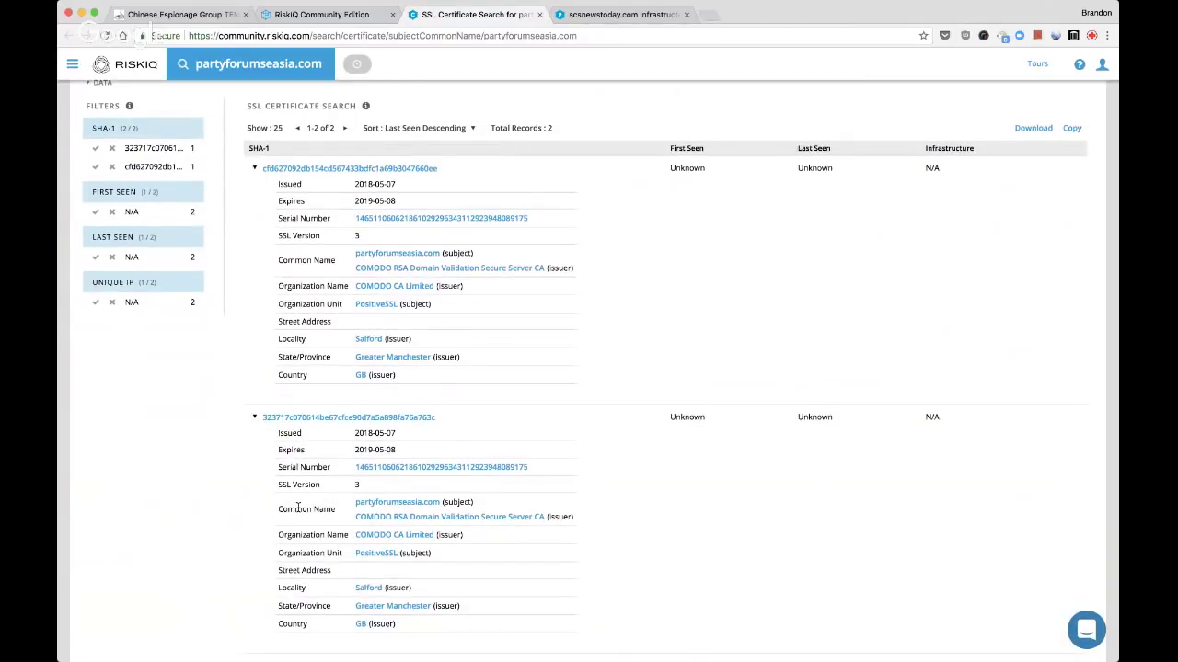
left_click(457, 172)
key("ctrl+f")
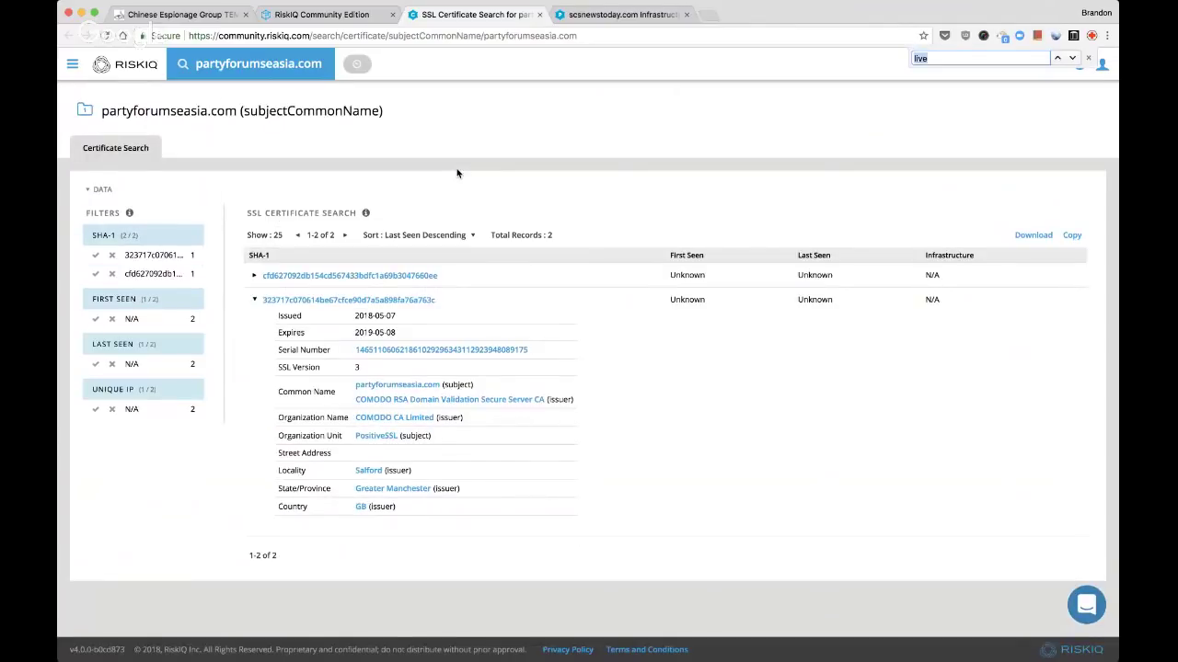
left_click(452, 275)
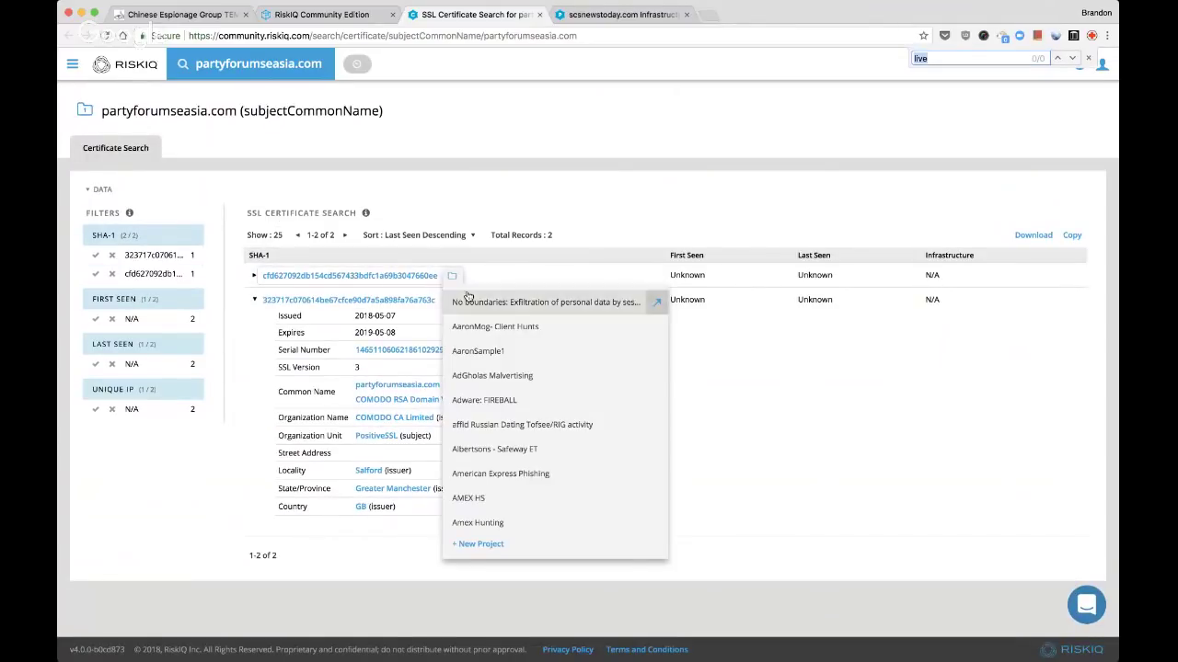
left_click(681, 197)
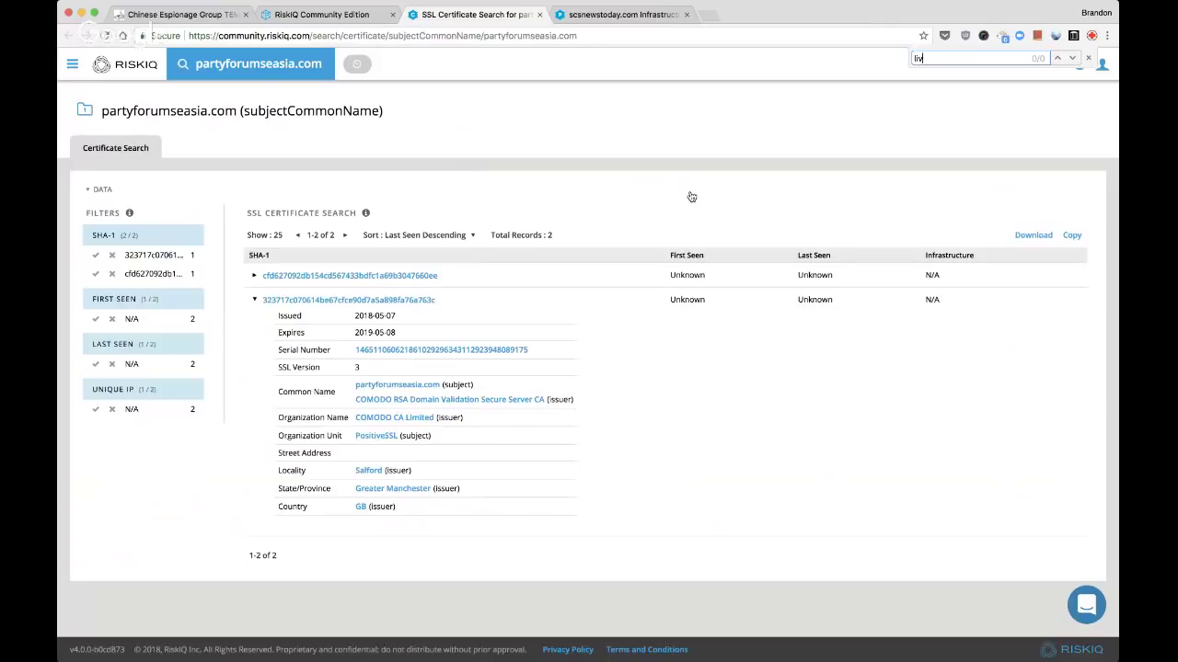
left_click(452, 275)
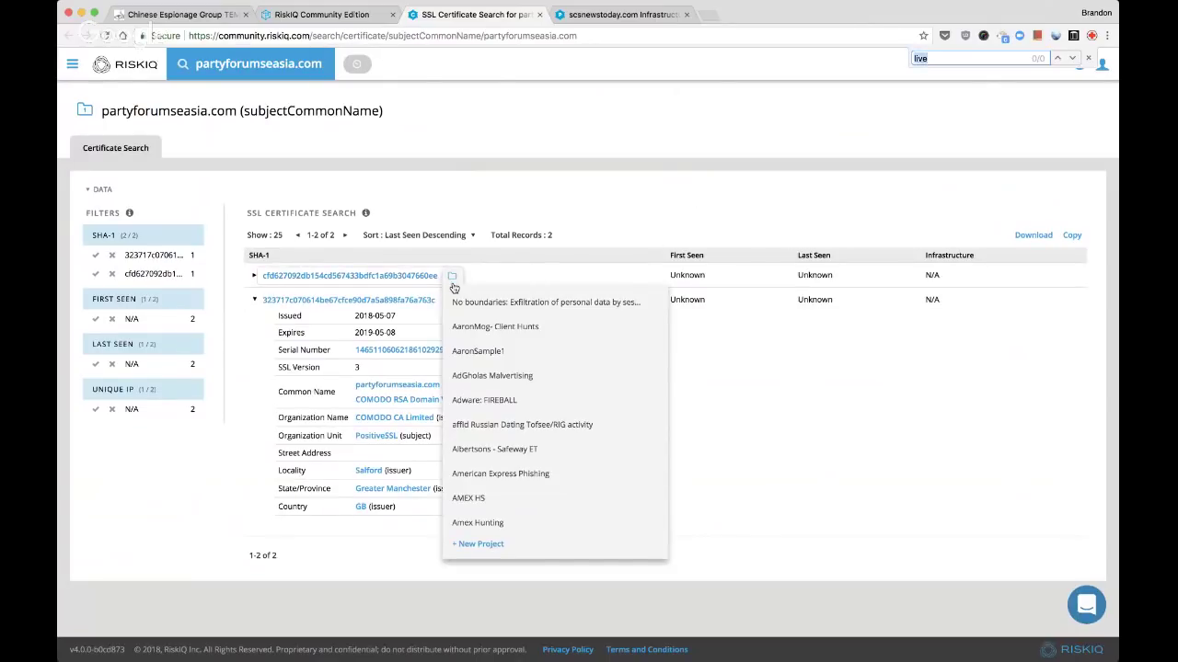
scroll(464, 387, "down", 10)
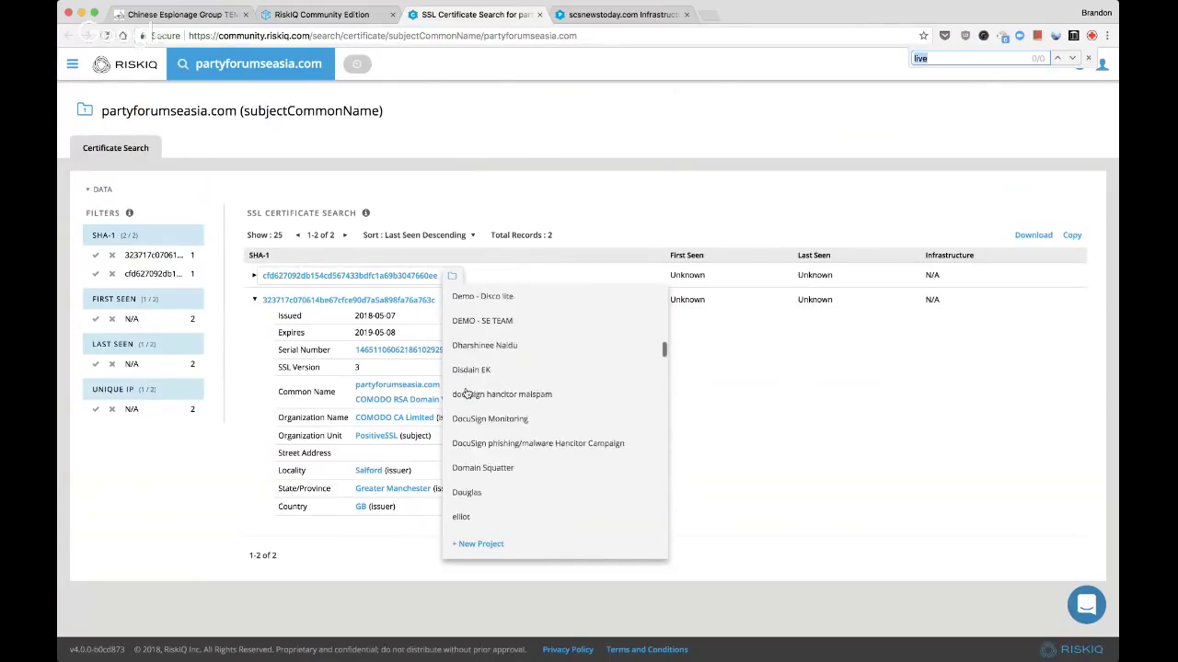
scroll(466, 394, "down", 10)
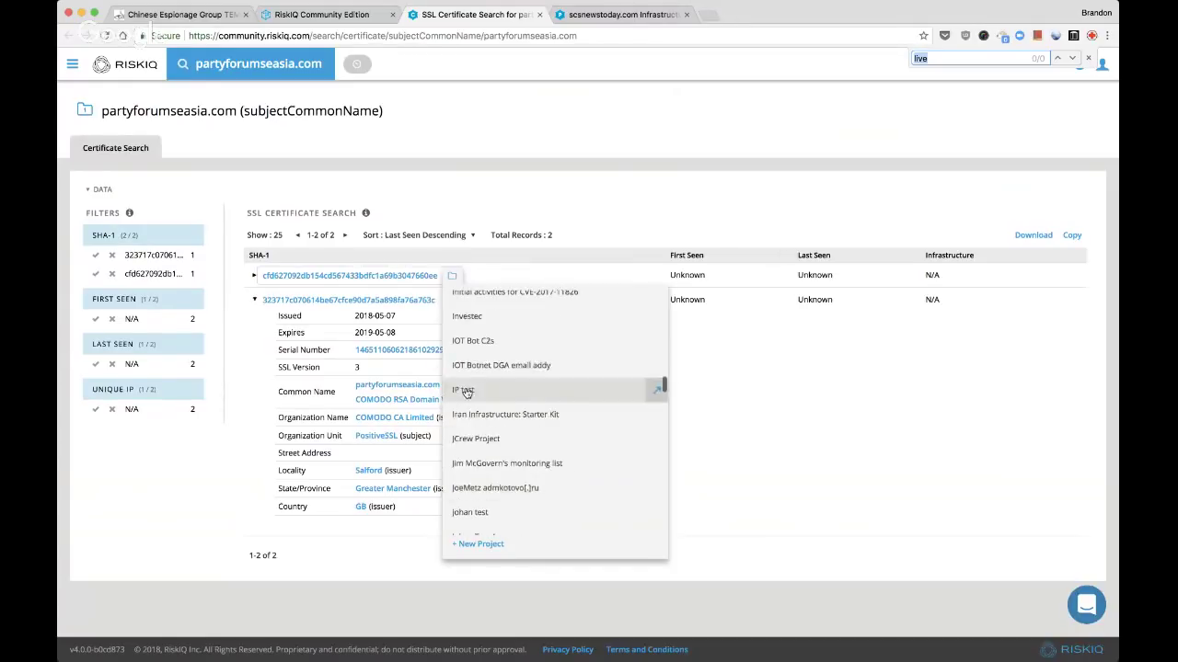
scroll(467, 394, "down", 8)
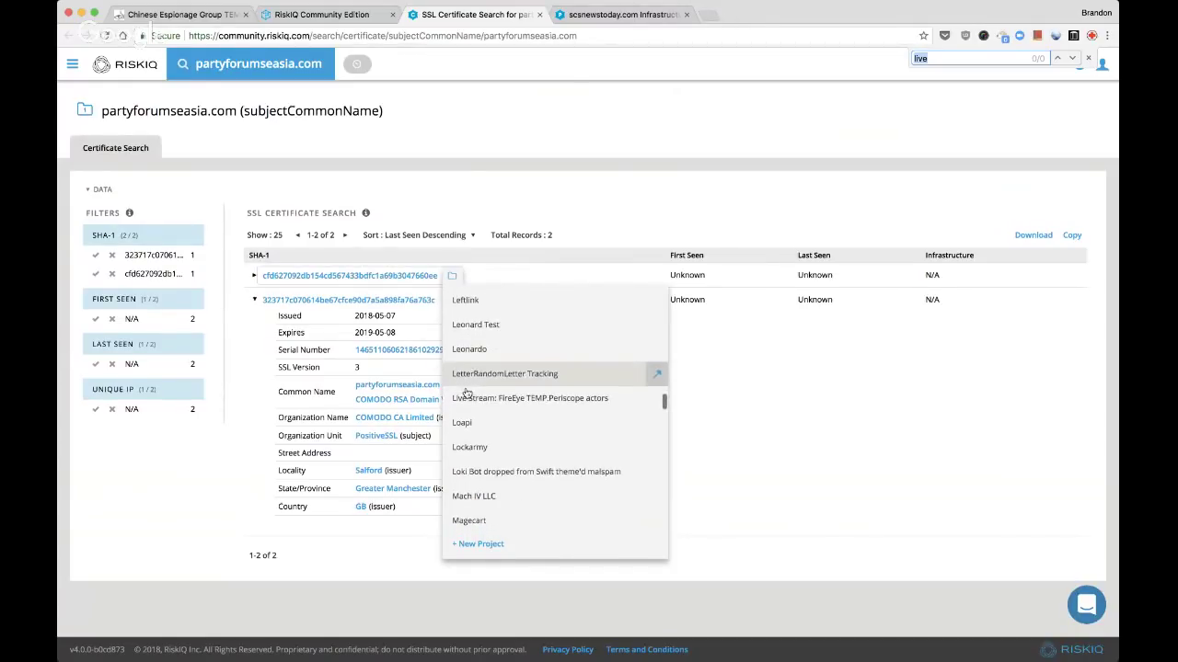
scroll(478, 368, "up", 1)
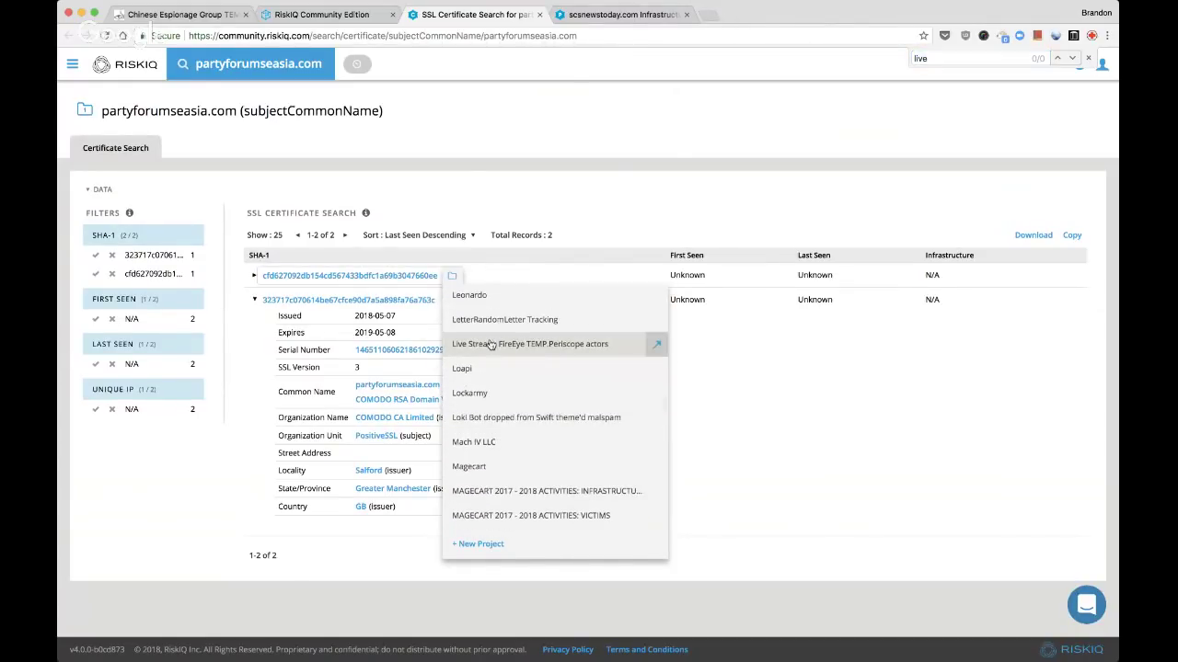
left_click(489, 341)
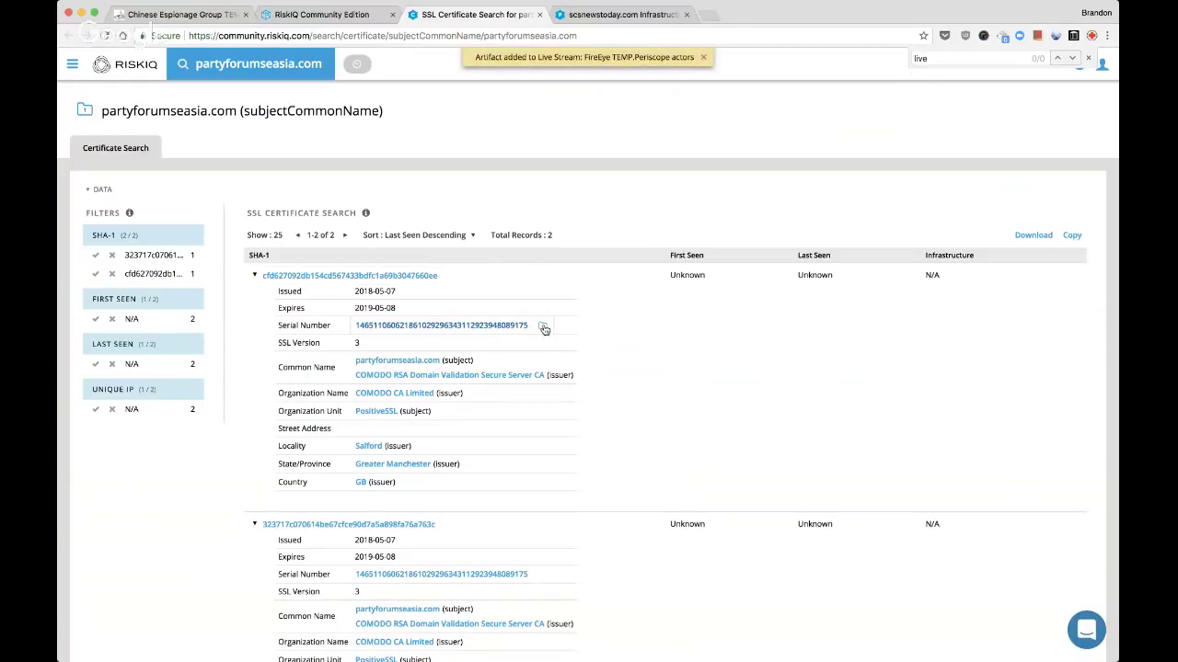
Add the first certificate's serial number to the Live Stream project
left_click(544, 328)
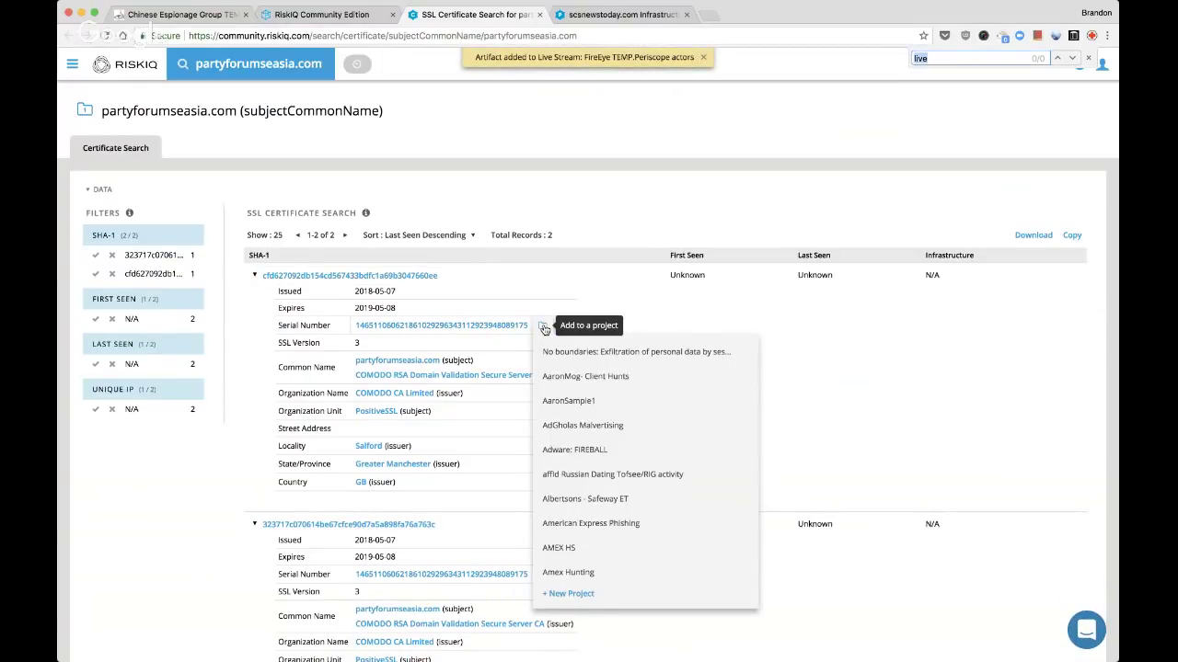
key("BackSpace")
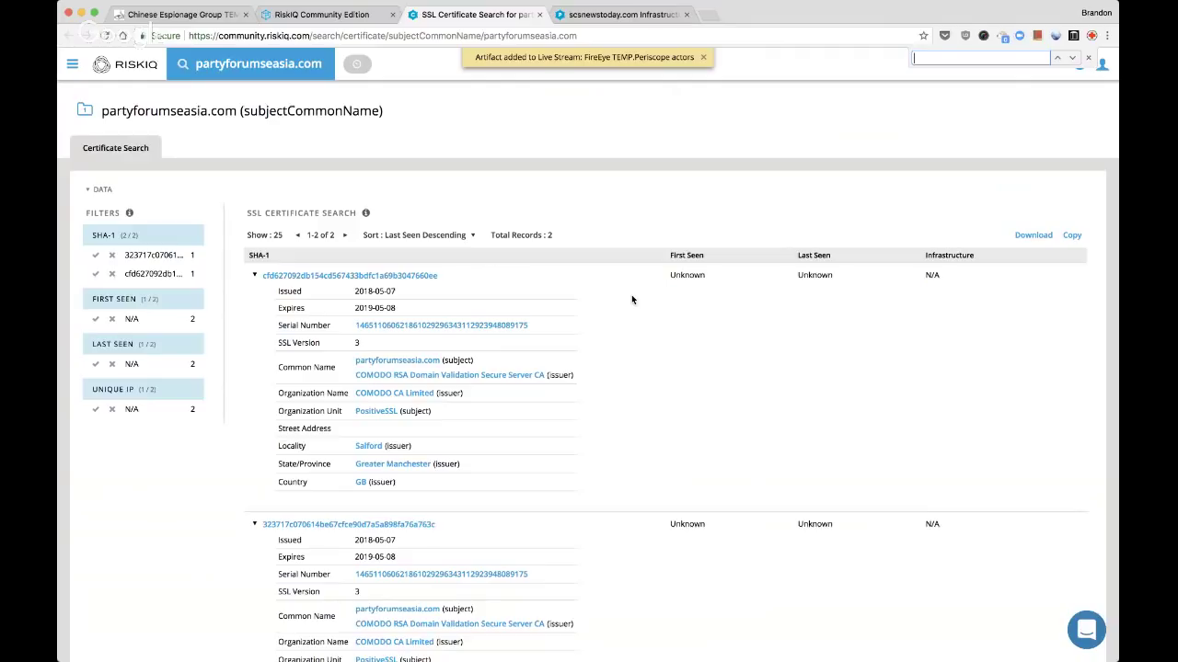
left_click(543, 328)
type("live")
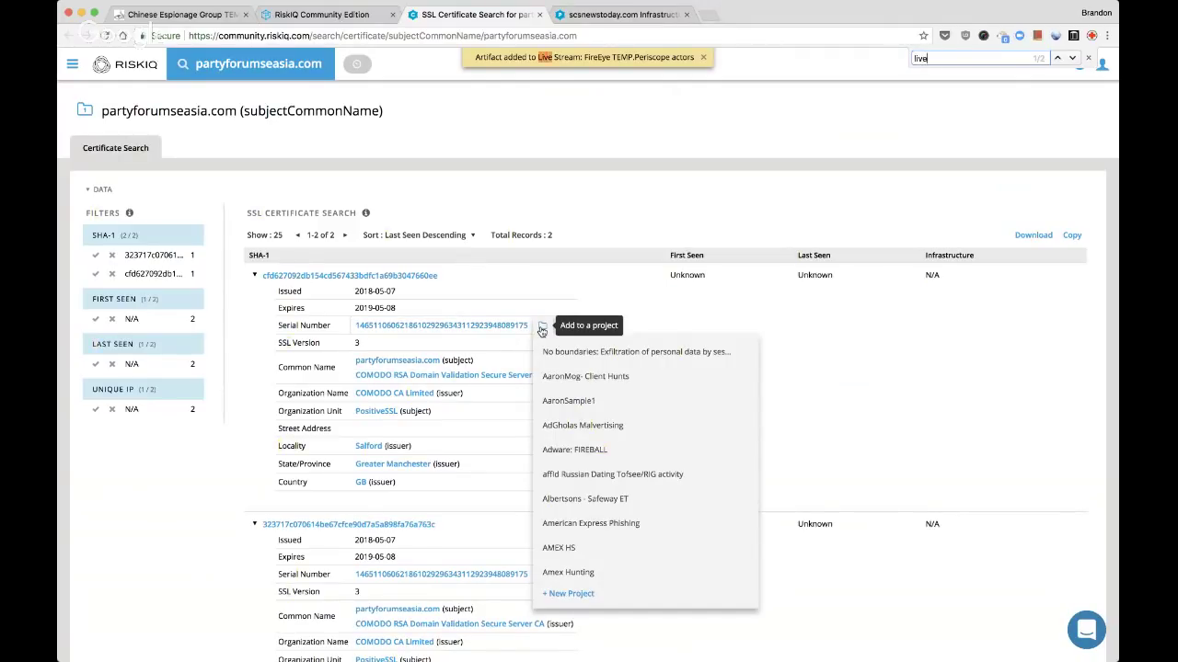
left_click(602, 462)
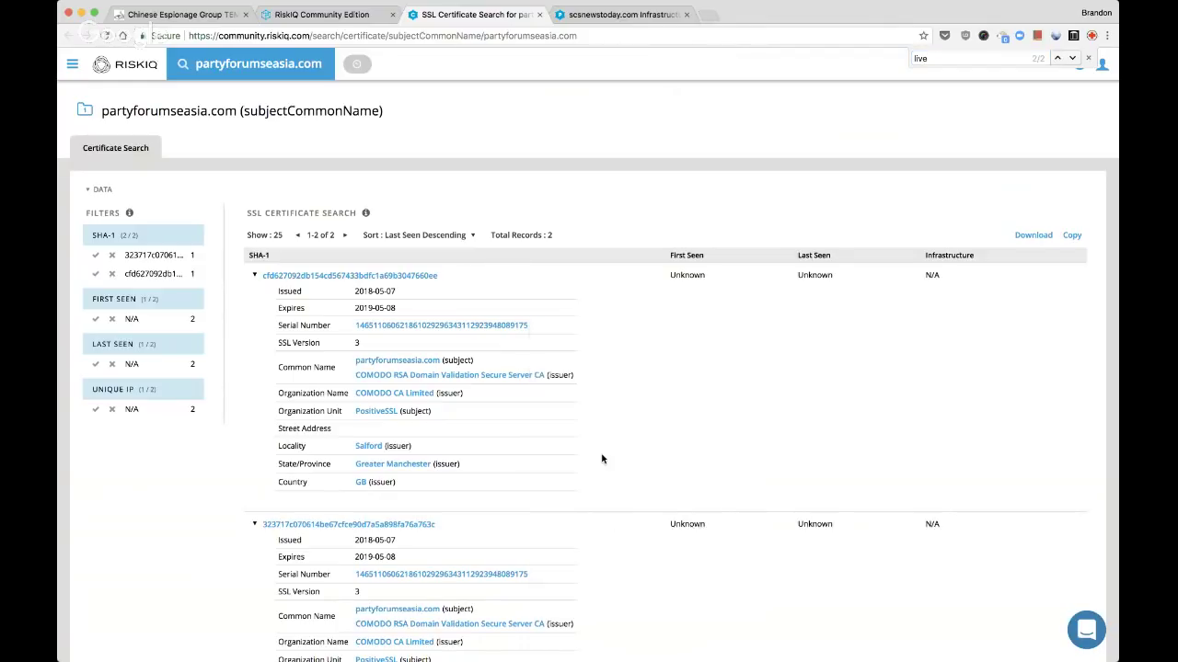
Add the second certificate to the Live Stream project and close the certificate search tab
left_click(255, 276)
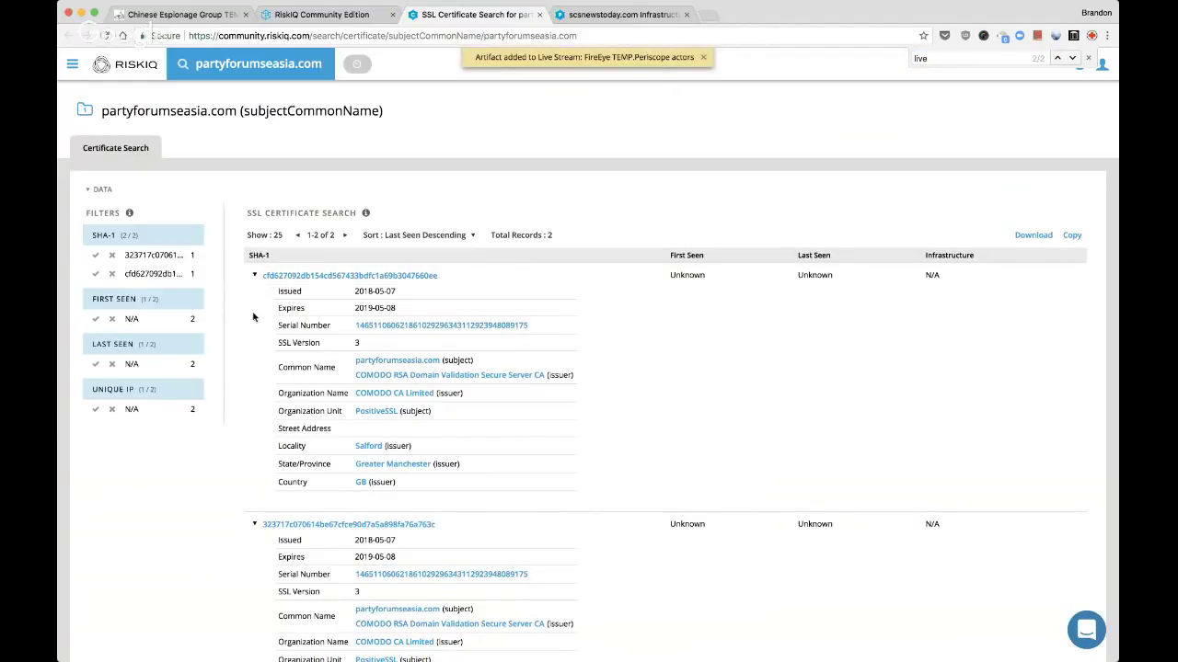
left_click(455, 302)
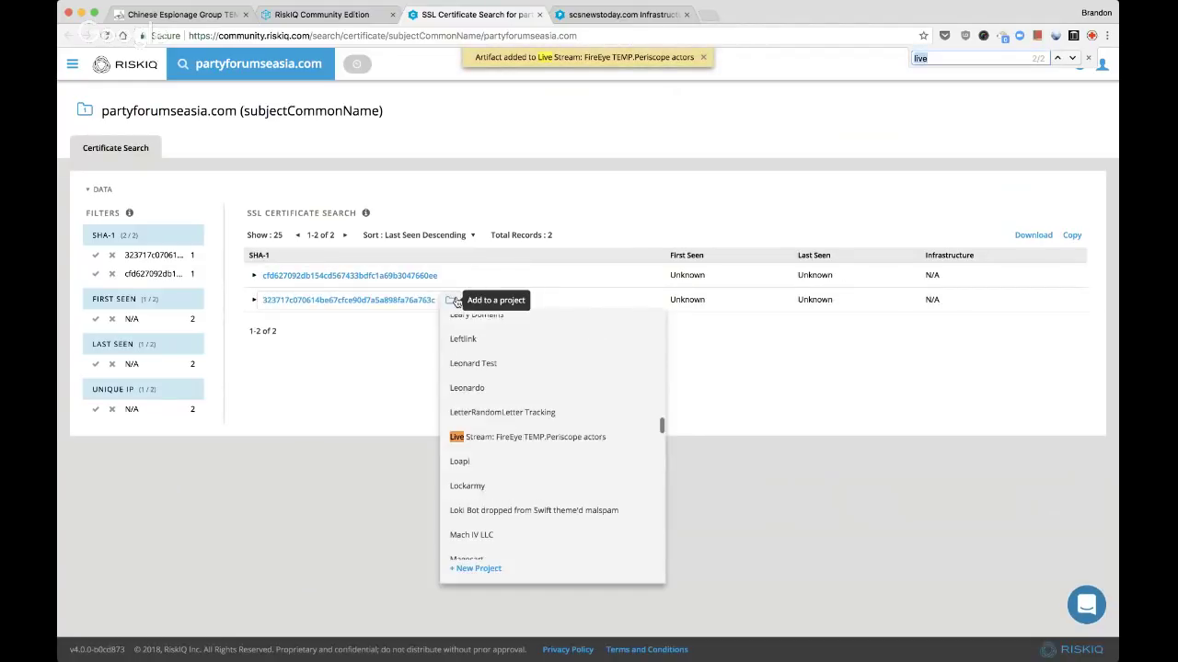
left_click(485, 439)
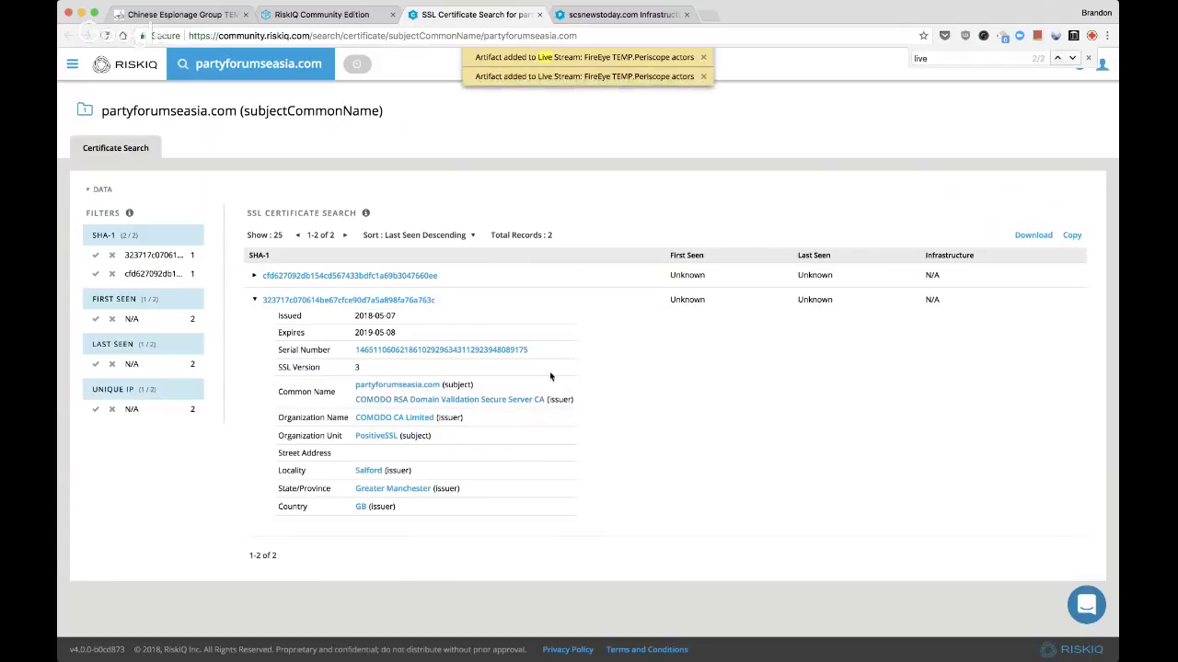
left_click(254, 277)
left_click(254, 277)
left_click(254, 300)
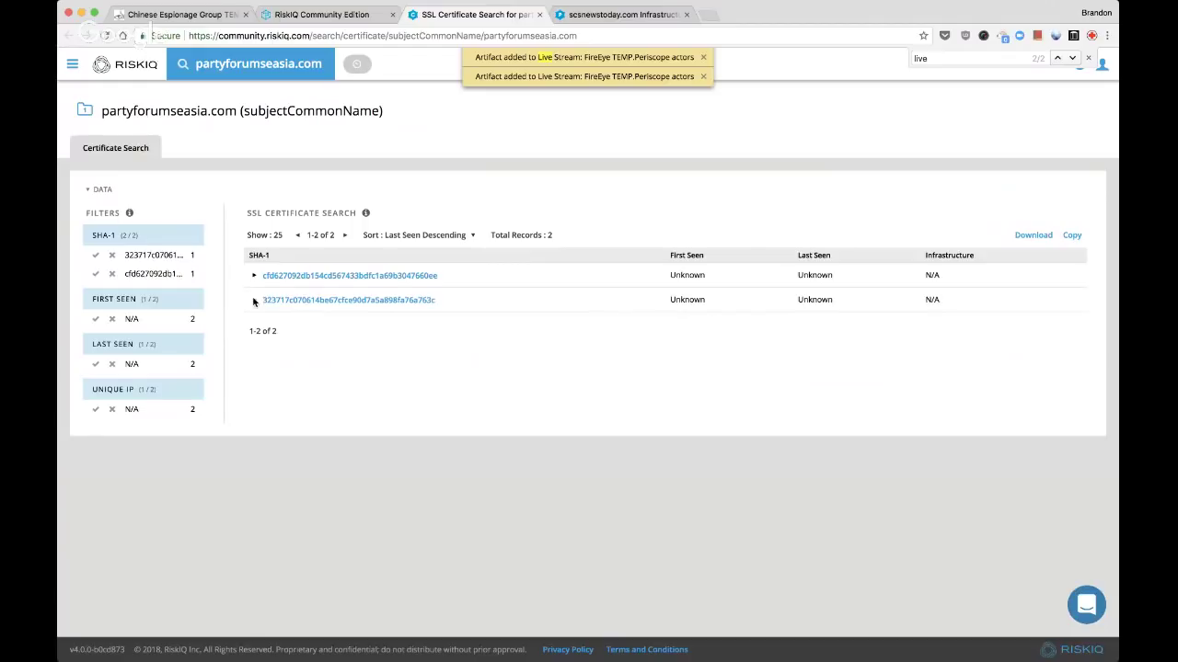
key("super+w")
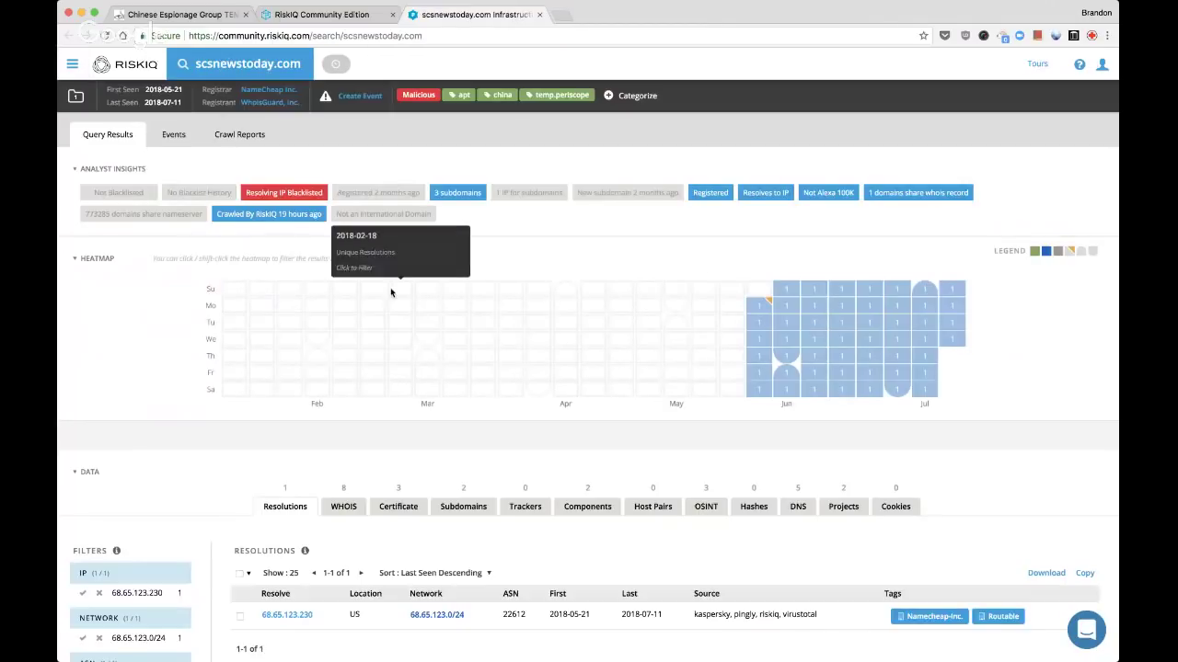
Open the hosting IP 68.65.123.230 in a new background tab
scroll(517, 359, "down", 2)
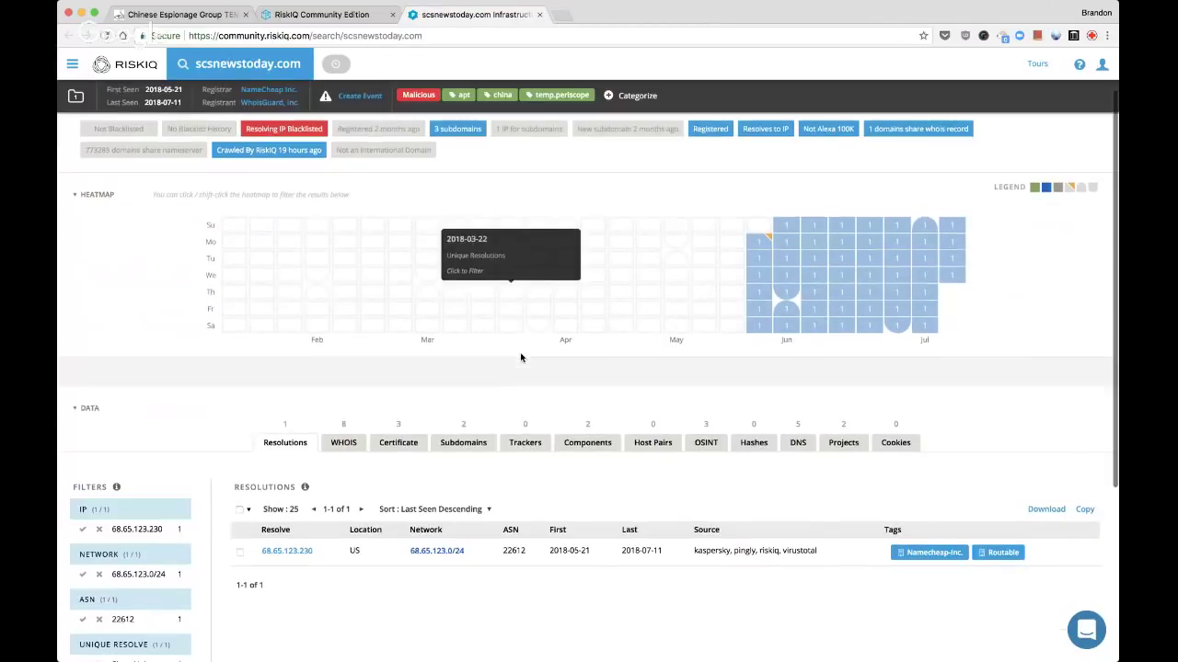
left_click(348, 550)
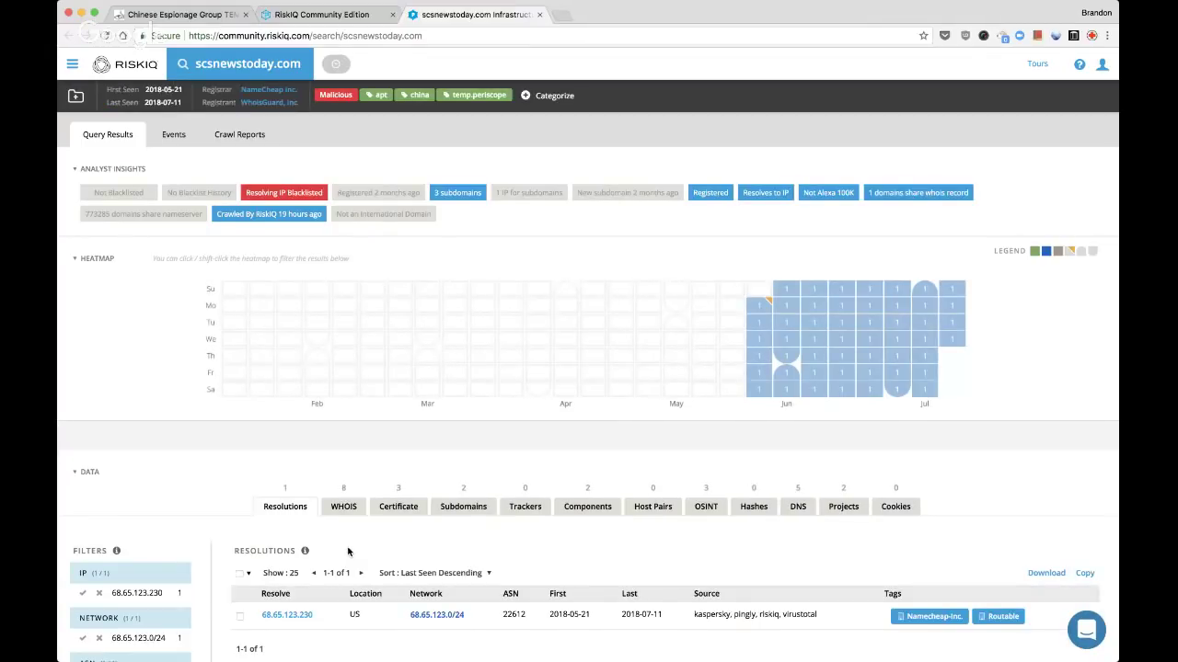
scroll(347, 552, "down", 3)
left_click(293, 444)
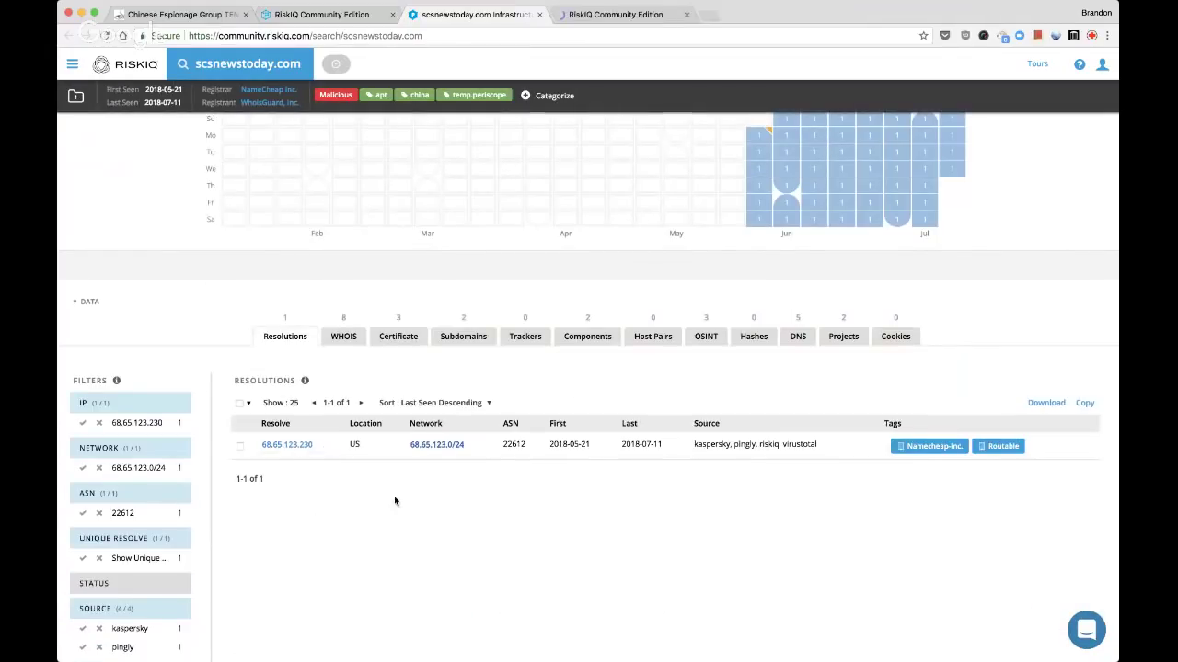
Review scsnewstoday.com's WHOIS records from 2018-06-08 and 2018-06-15
left_click(346, 343)
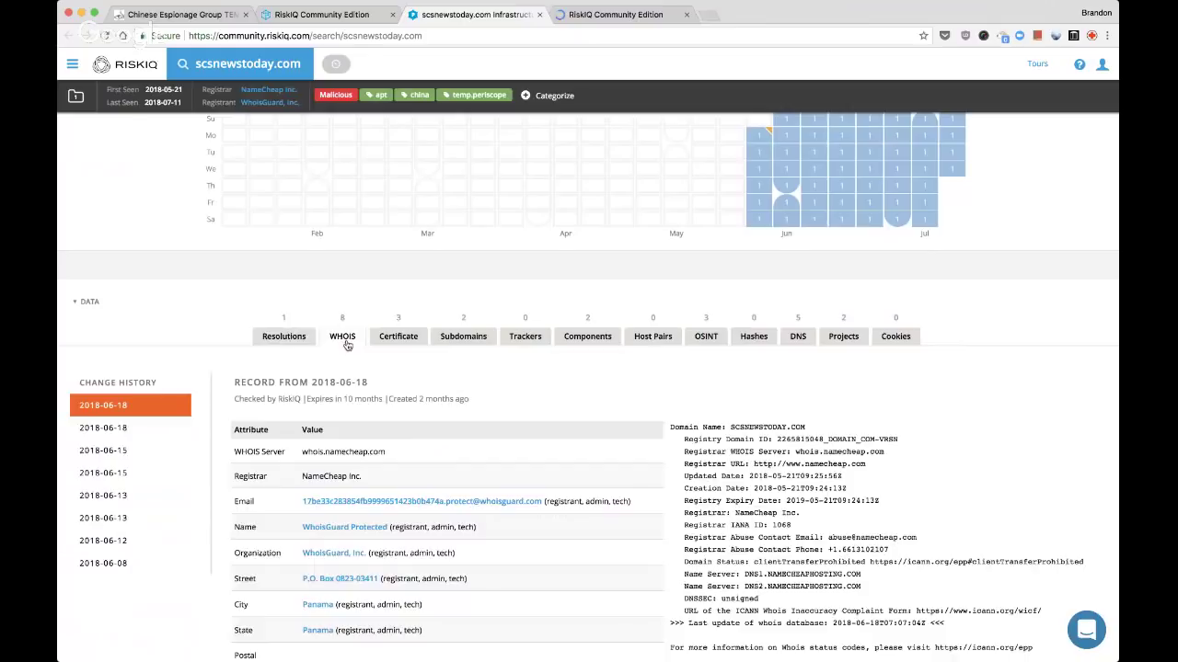
left_click(105, 565)
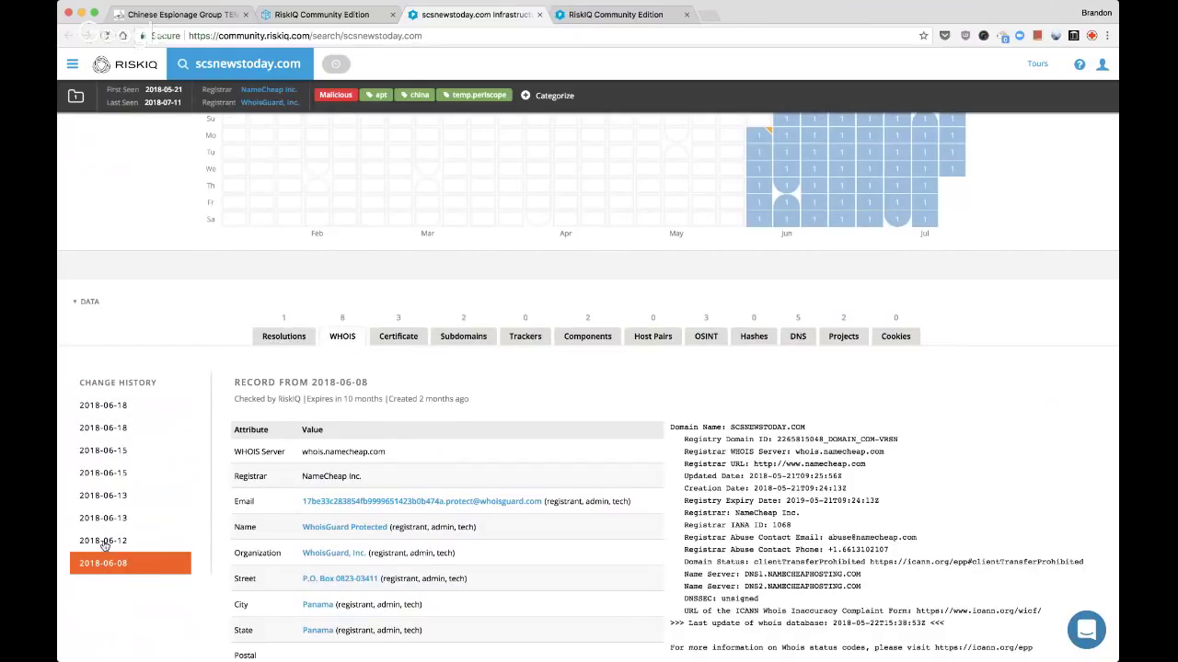
left_click(105, 477)
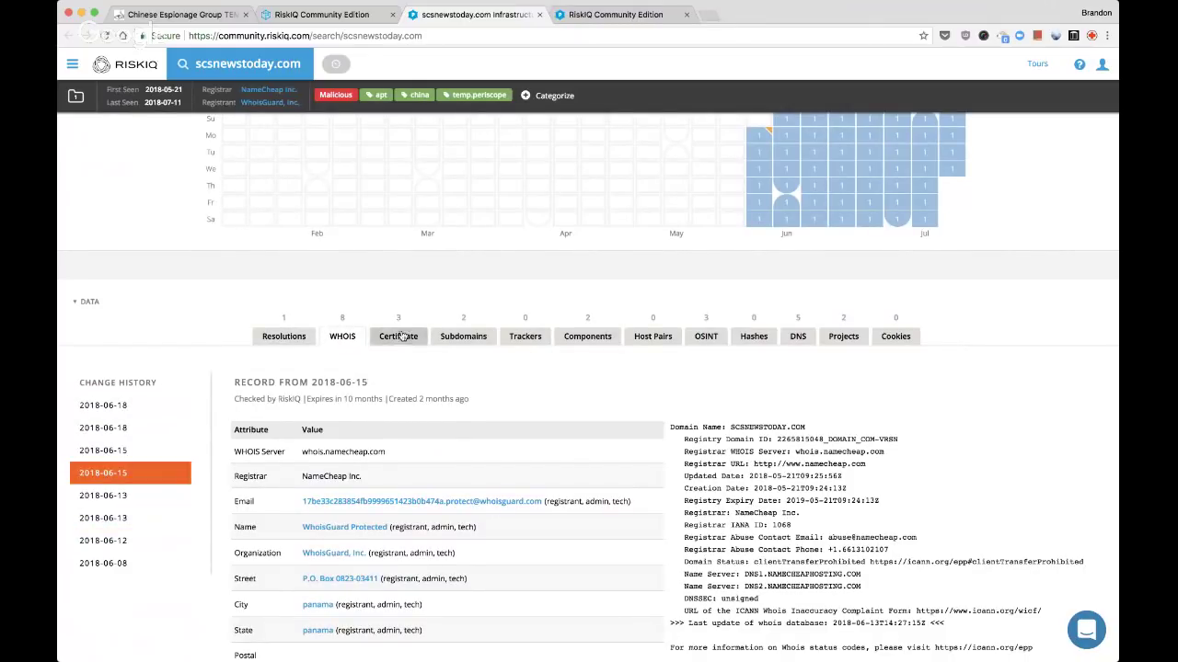
Open certificates naming scsnewstoday.com in a new tab, then list the domain's subdomains
left_click(401, 336)
left_click(242, 444)
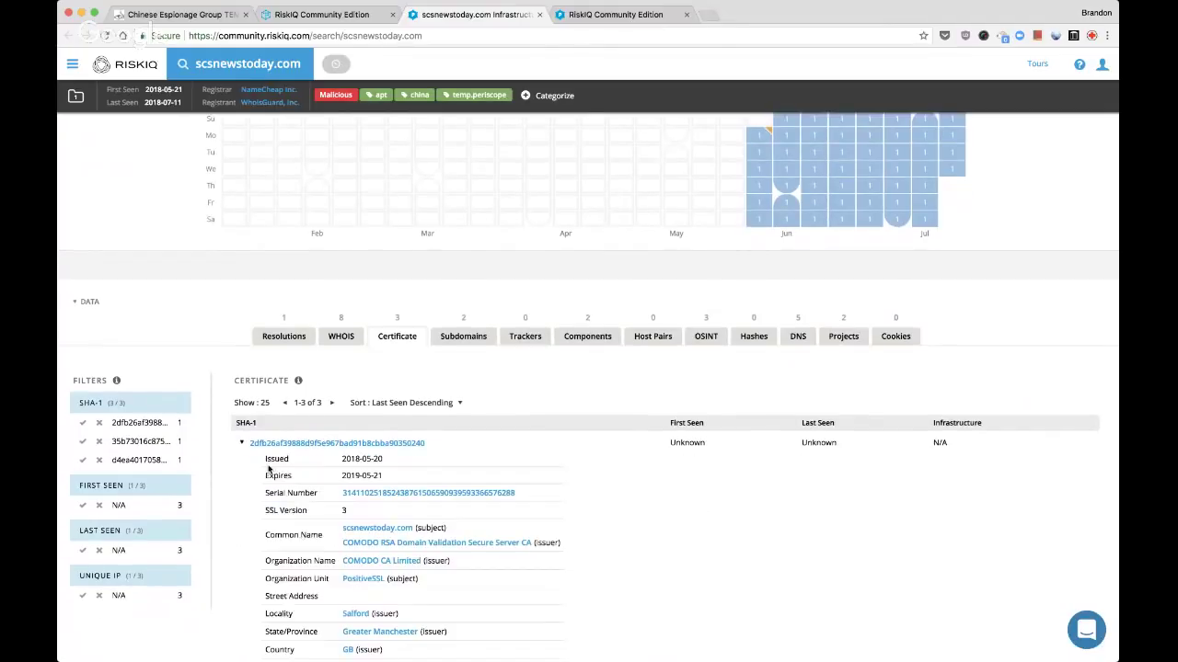
left_click(377, 529, "super")
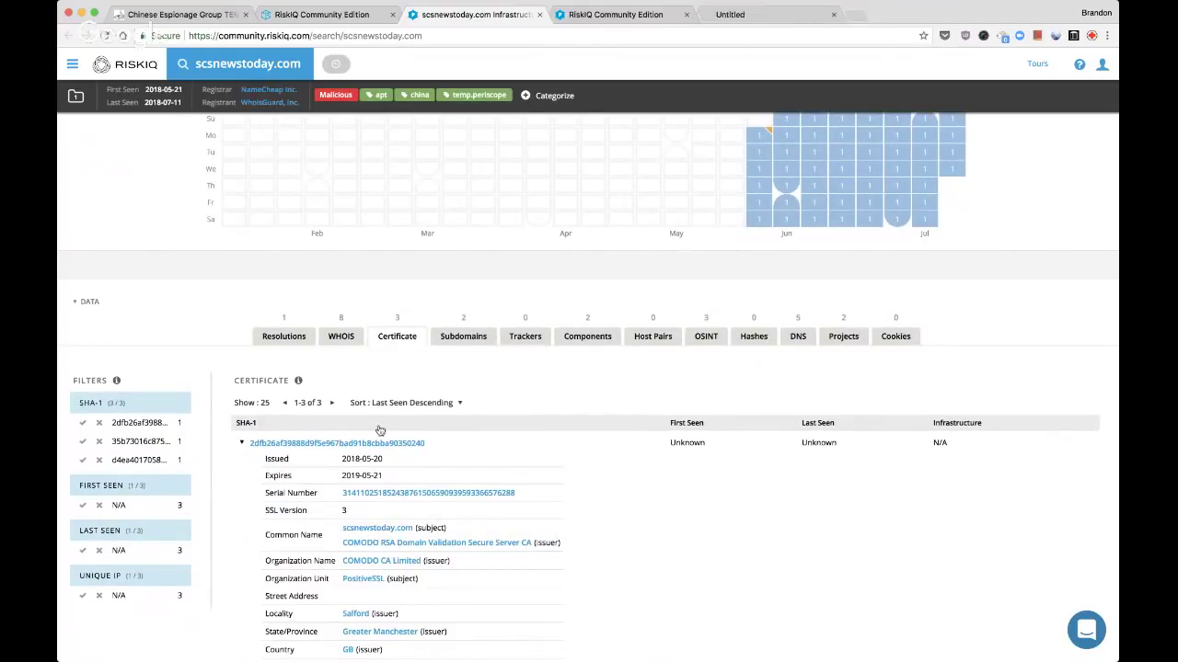
left_click(242, 442)
left_click(460, 337)
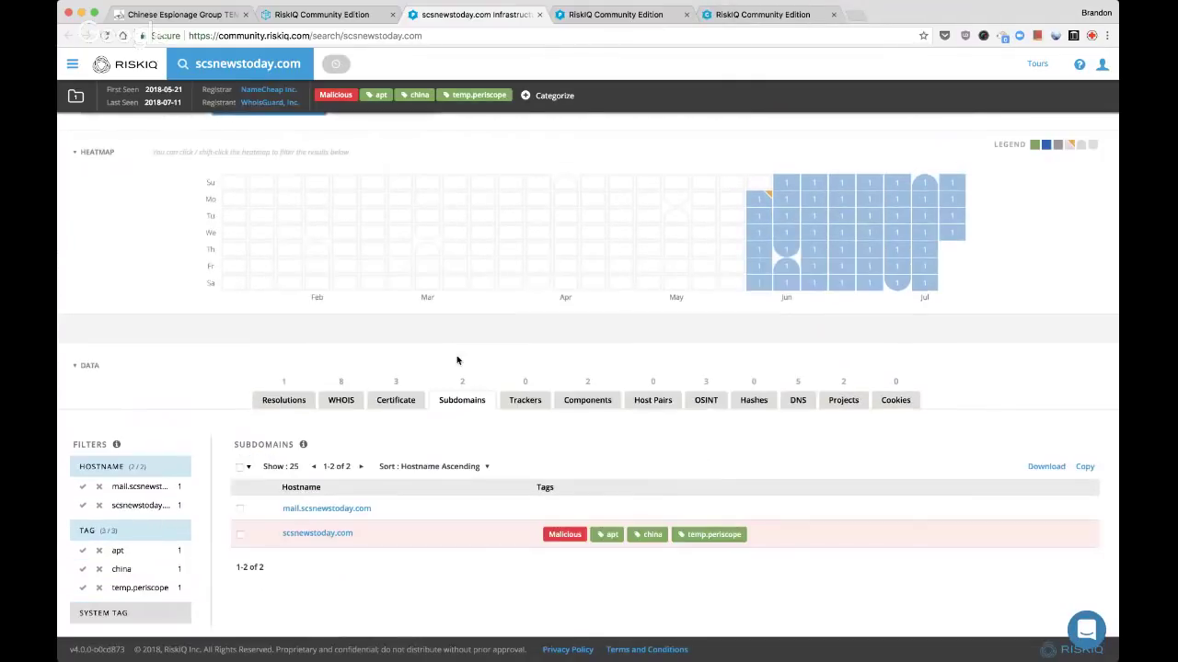
Classify mail.scsnewstoday.com as Suspicious and tag it 'subdomain'
left_click(241, 508)
left_click(334, 469)
left_click(408, 495)
left_click(369, 540)
type("subdomain")
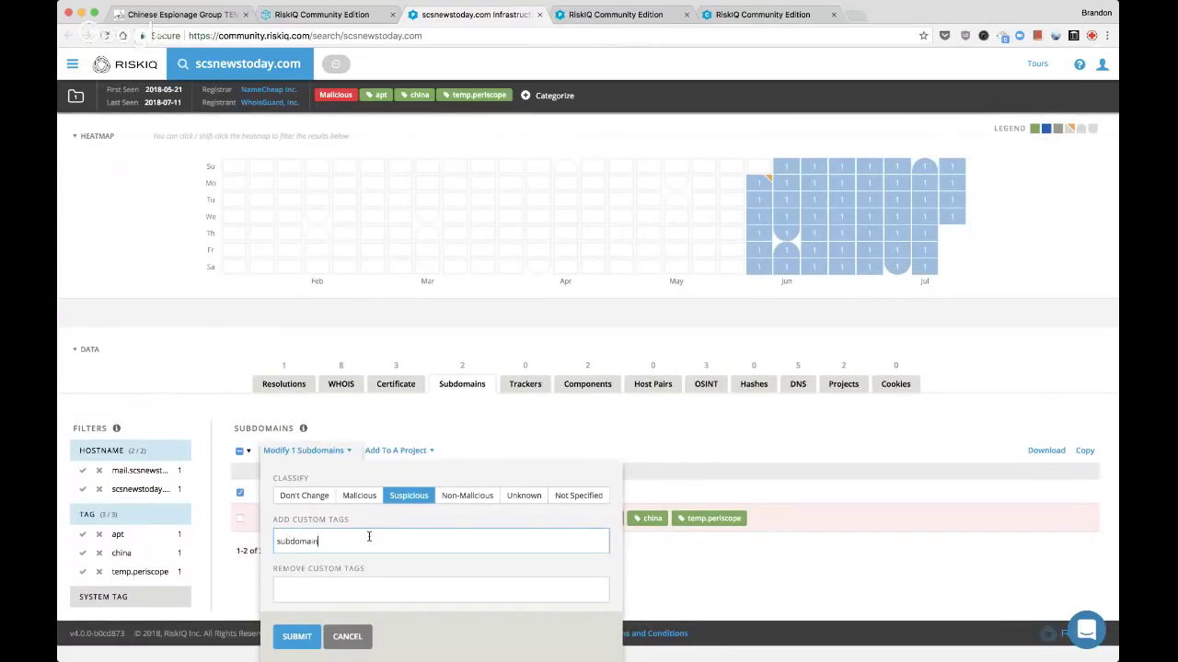
key("Return")
left_click(290, 638)
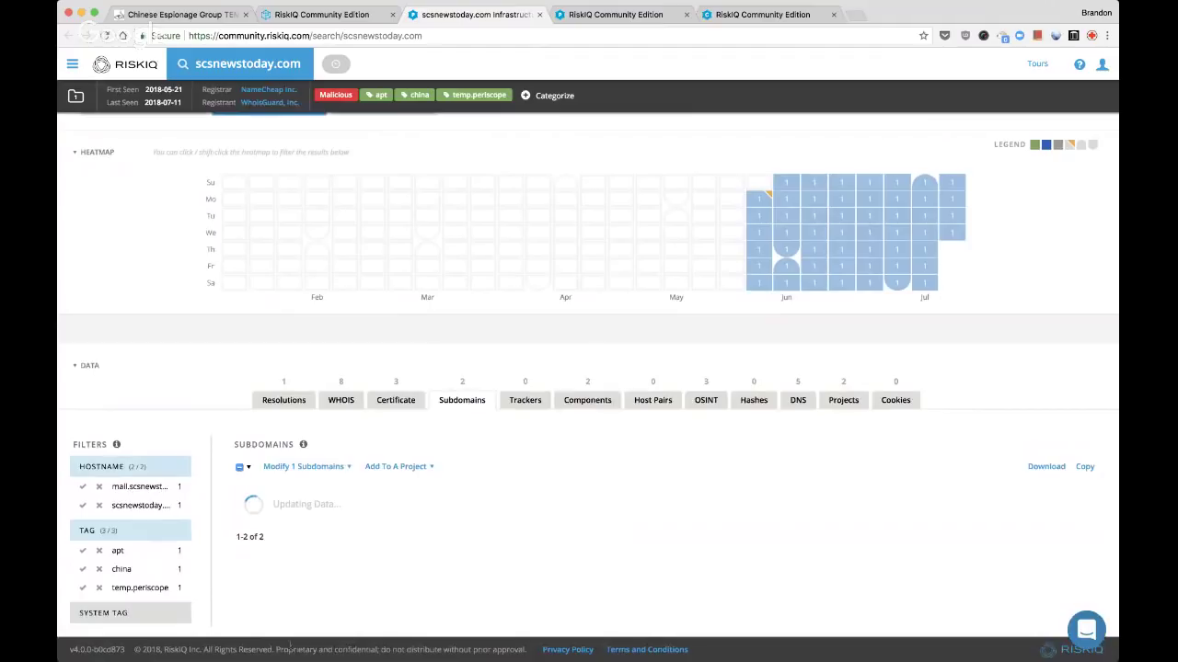
Add mail.scsnewstoday.com to the Live Stream project
left_click(405, 467)
key("super+f")
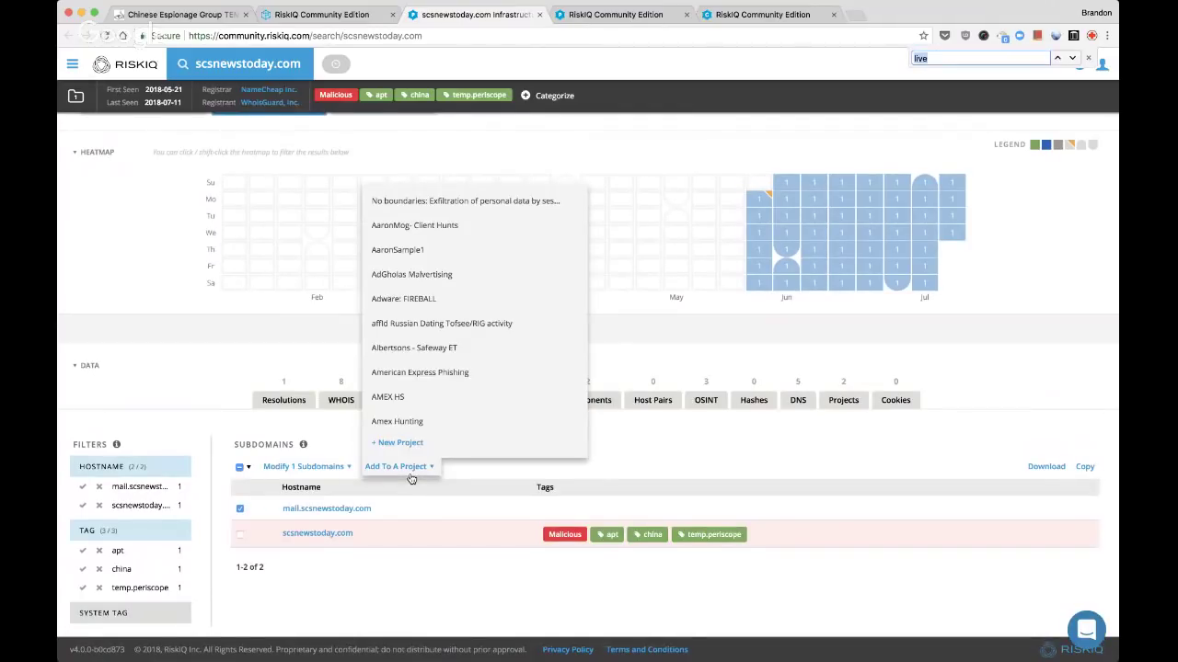
scroll(414, 386, "down", 5)
left_click(409, 307)
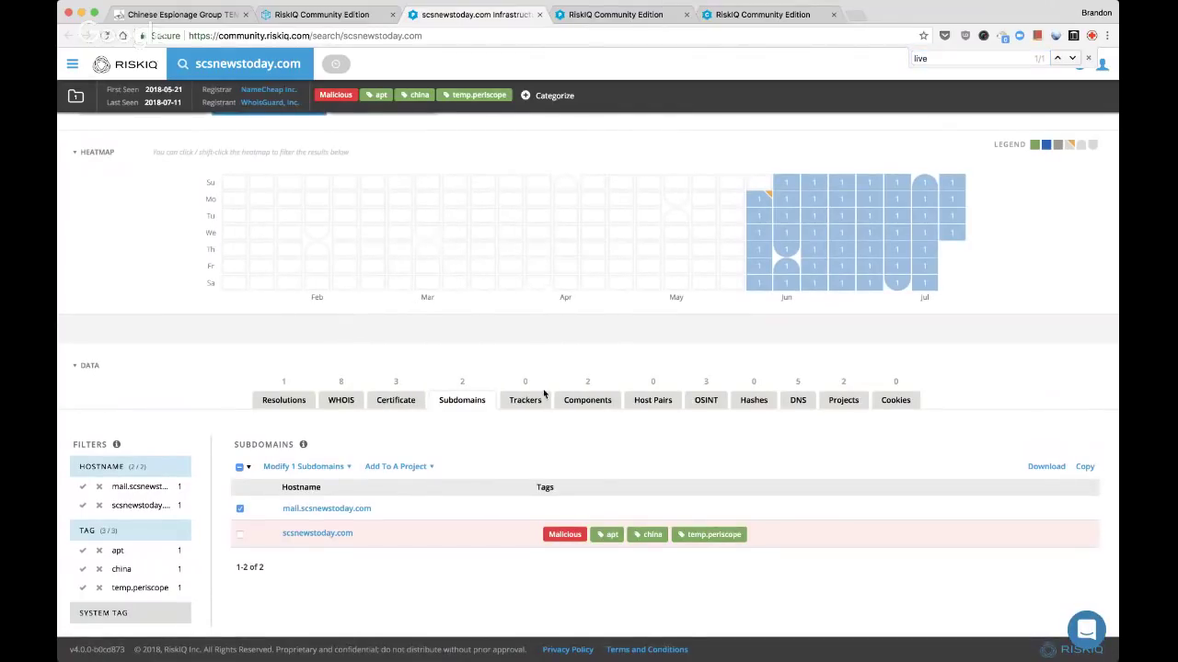
Review the domain's Components, OSINT references and its five DNS records
left_click(598, 401)
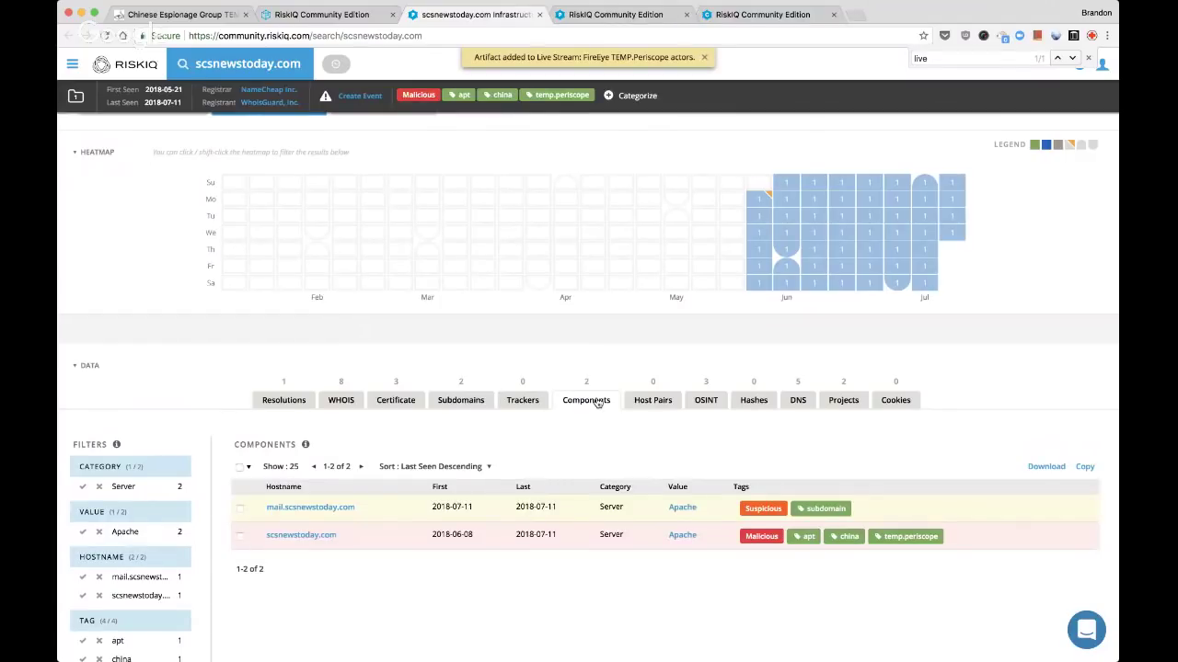
left_click(704, 400)
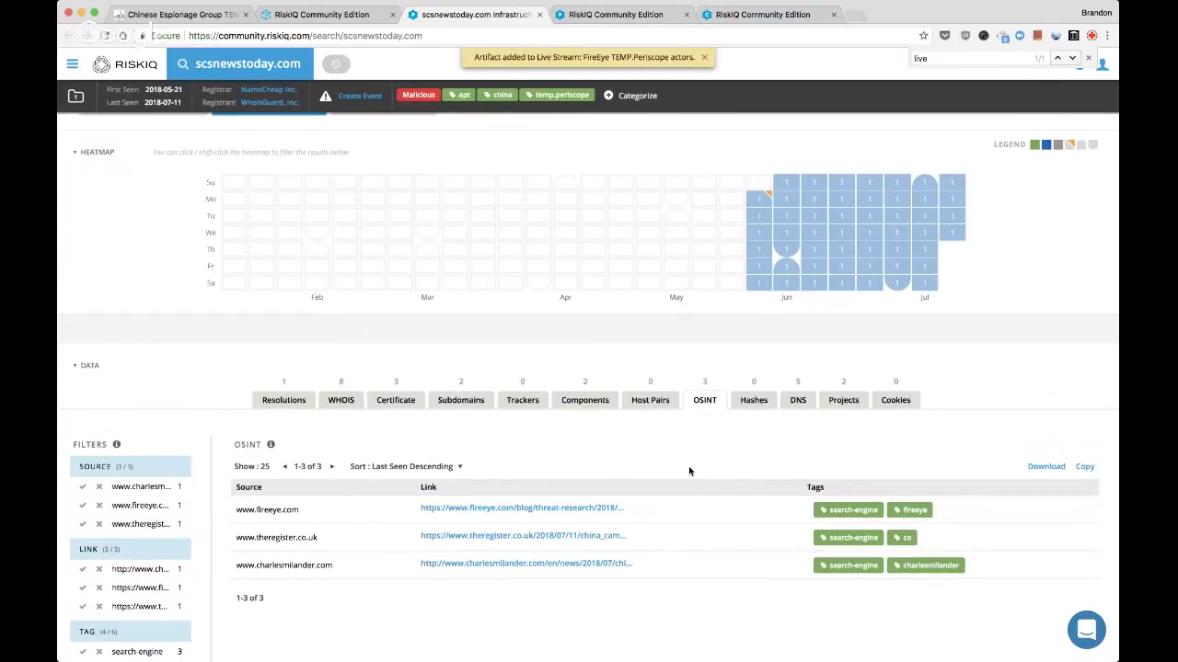
left_click(798, 408)
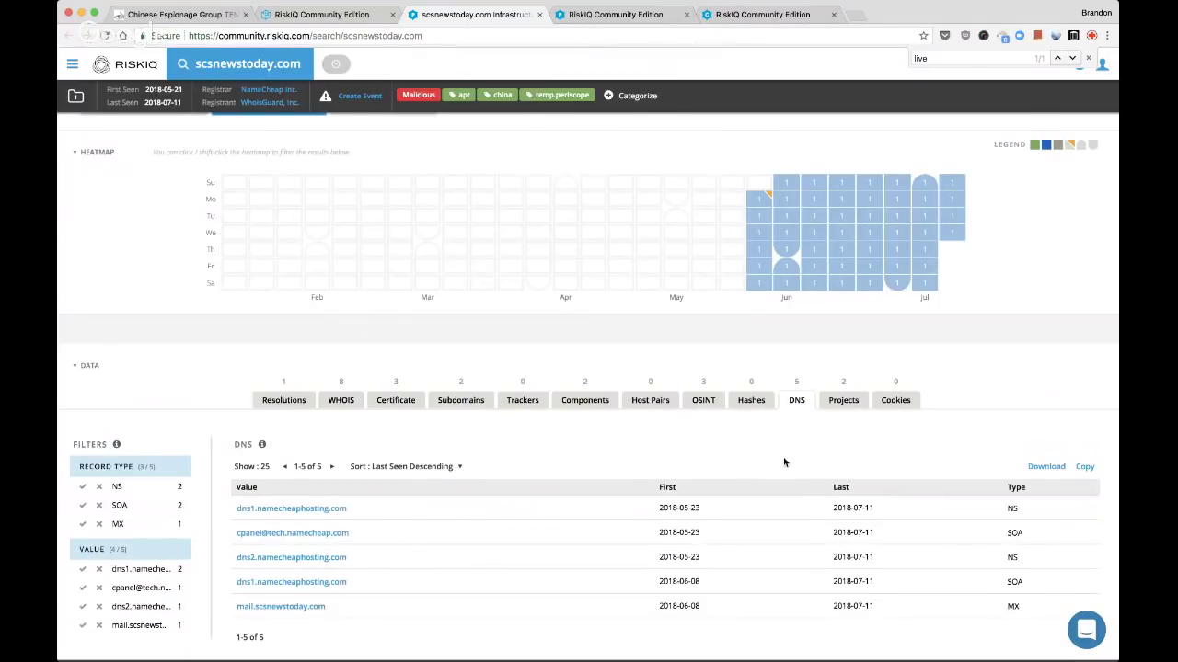
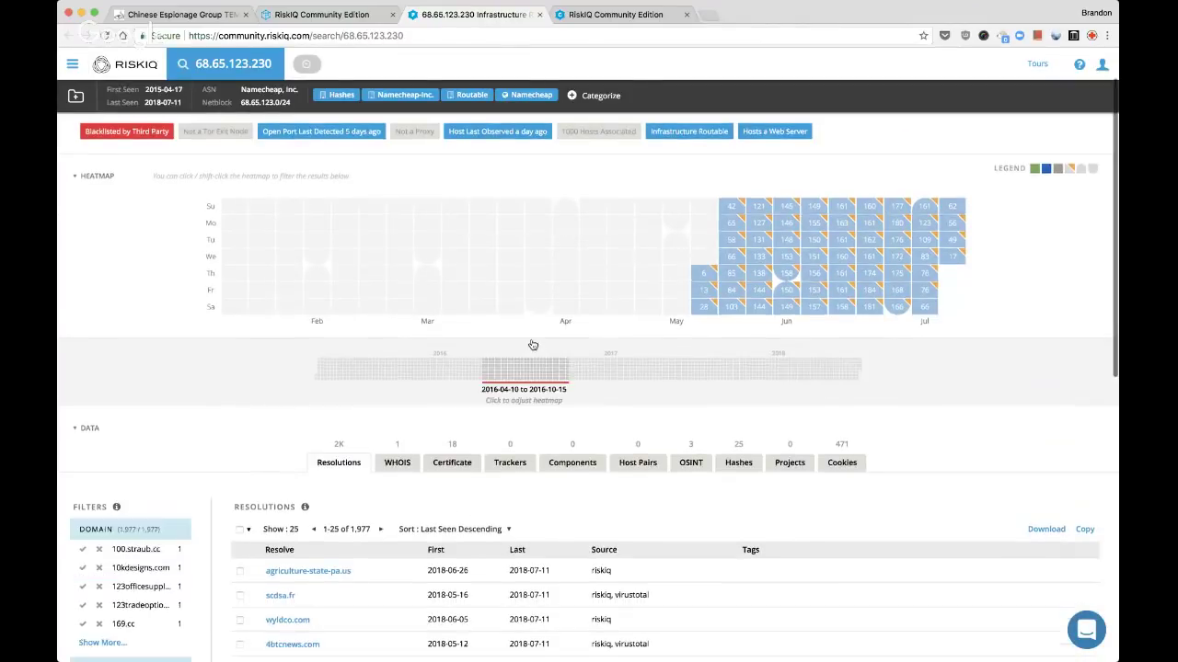
Tag IP 68.65.123.230 with the custom tag 'parked' and close its tab
left_click(598, 96)
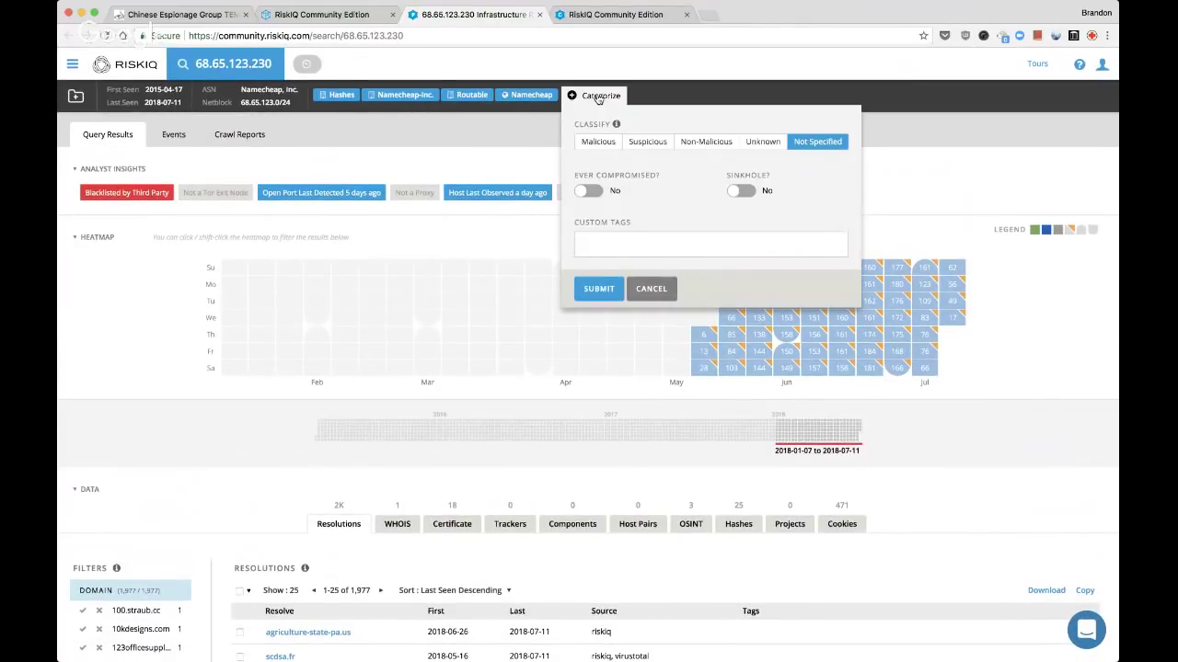
left_click(594, 243)
type("parked")
key("Return")
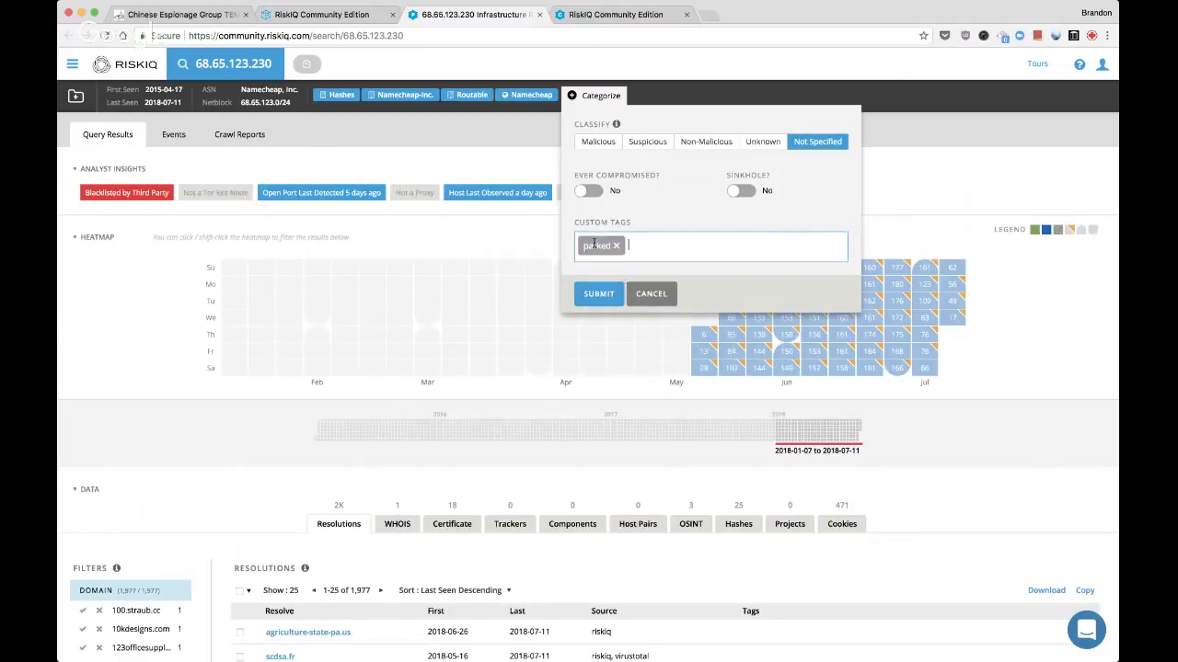
left_click(600, 289)
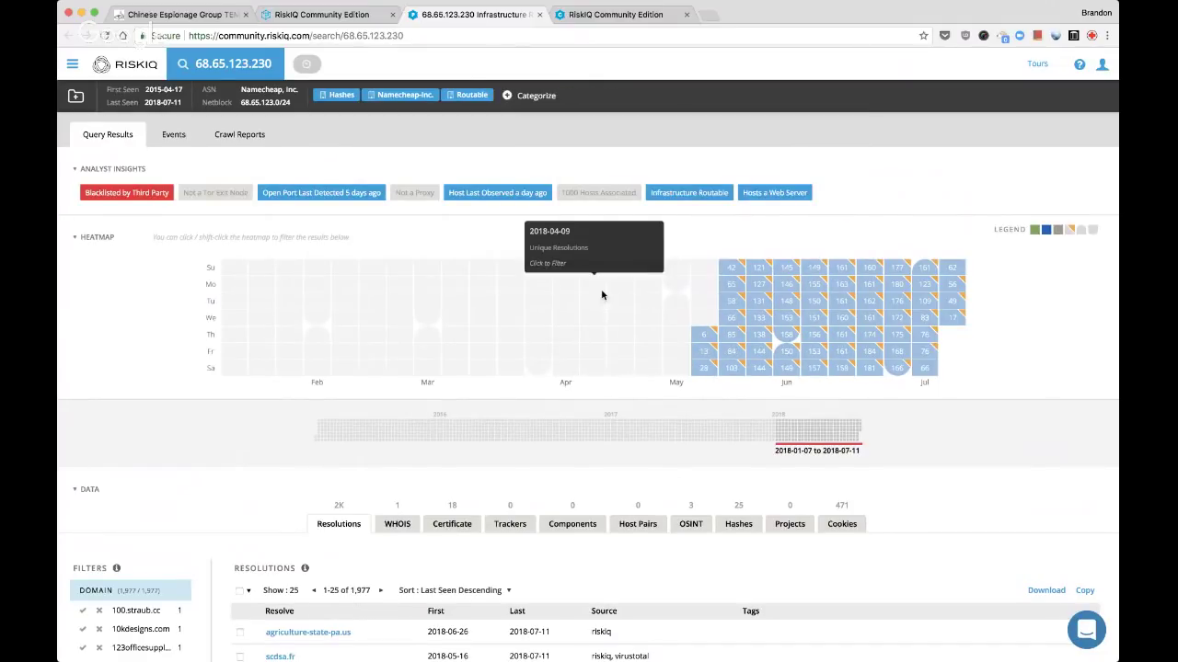
key("super+w")
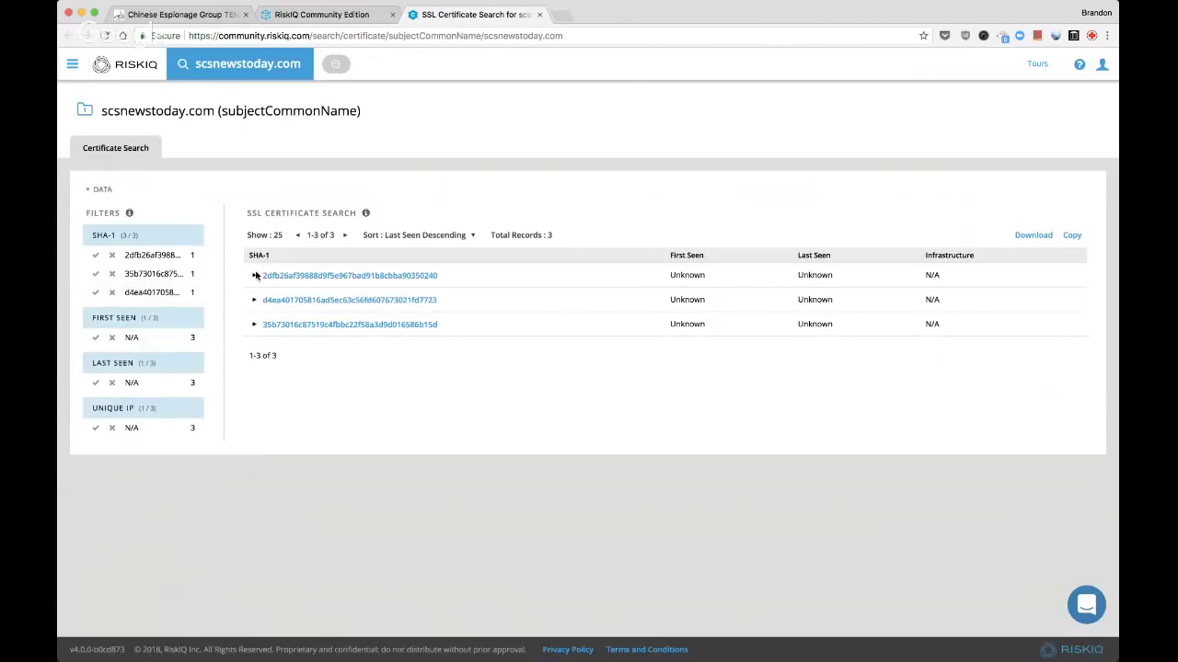
Add the first scsnewstoday.com certificate and the serial number to the Live Stream project
left_click(255, 275)
left_click(457, 277)
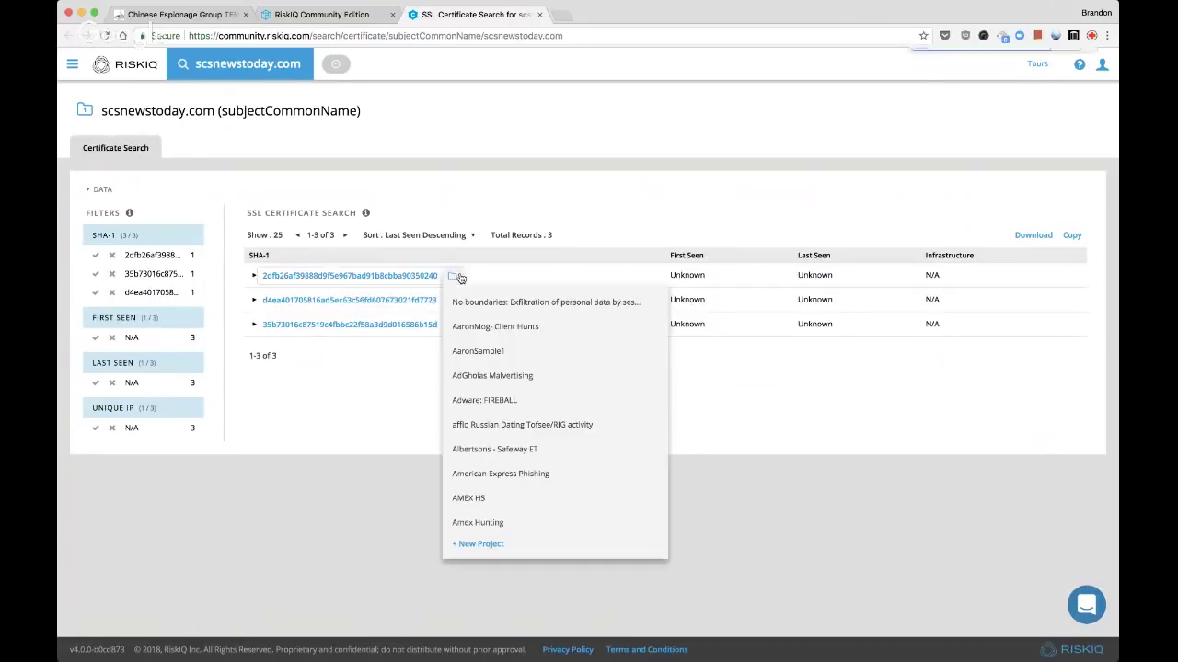
key("super+f")
type("live")
left_click(477, 412)
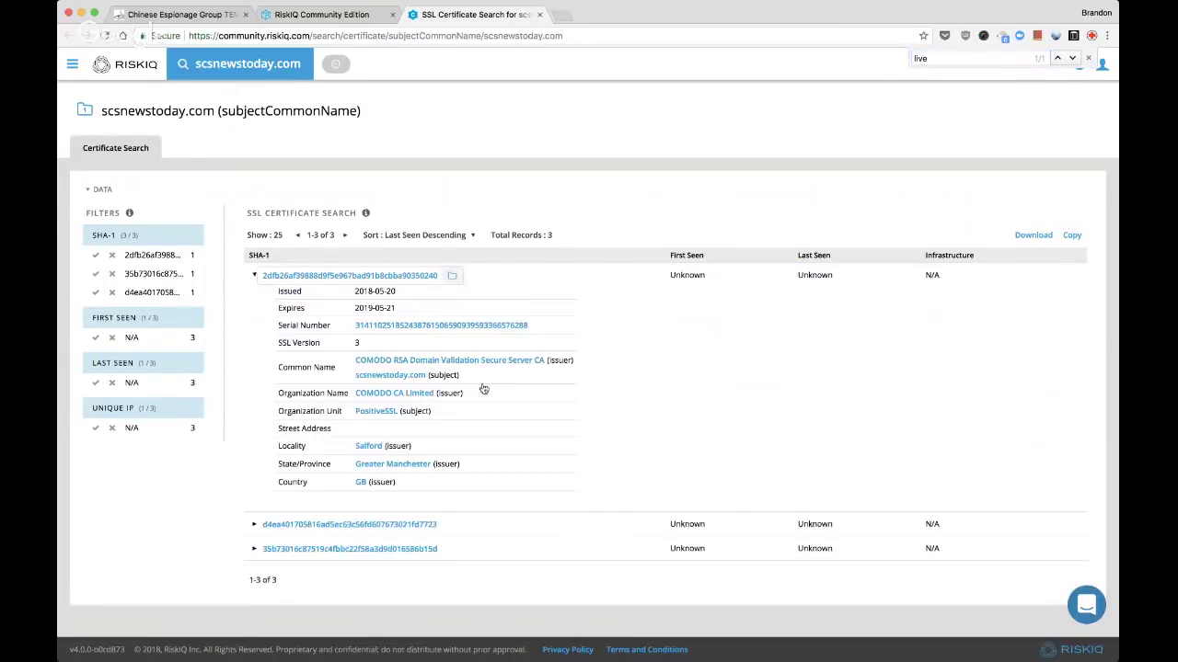
left_click(542, 325)
key("super+g")
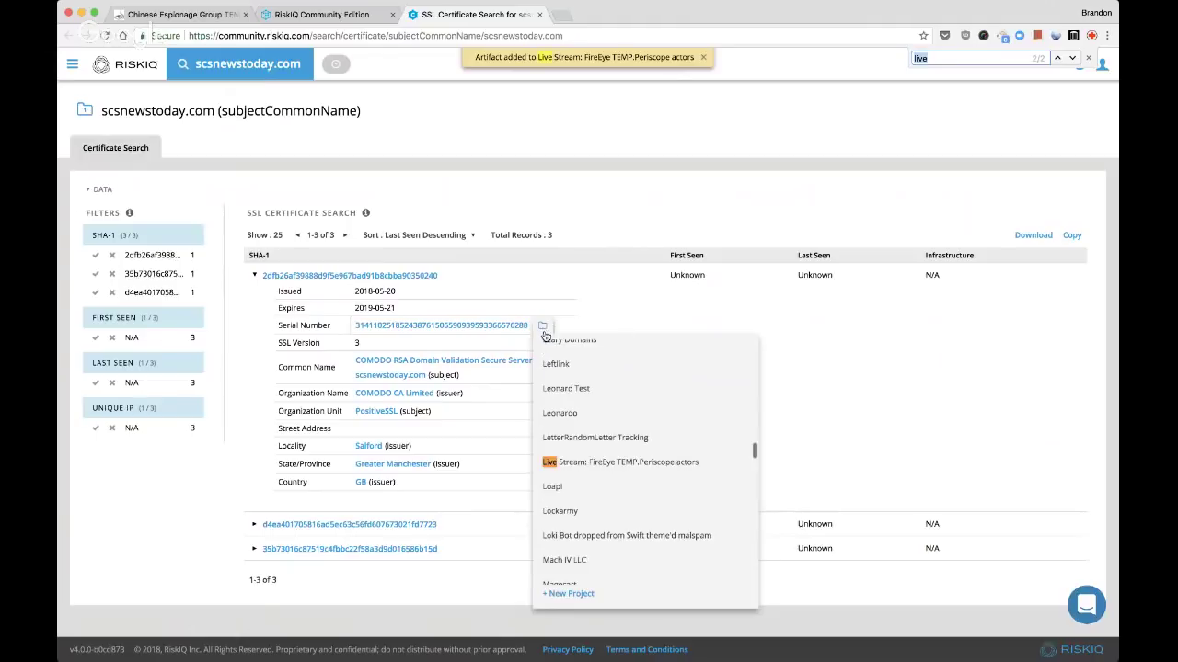
left_click(561, 462)
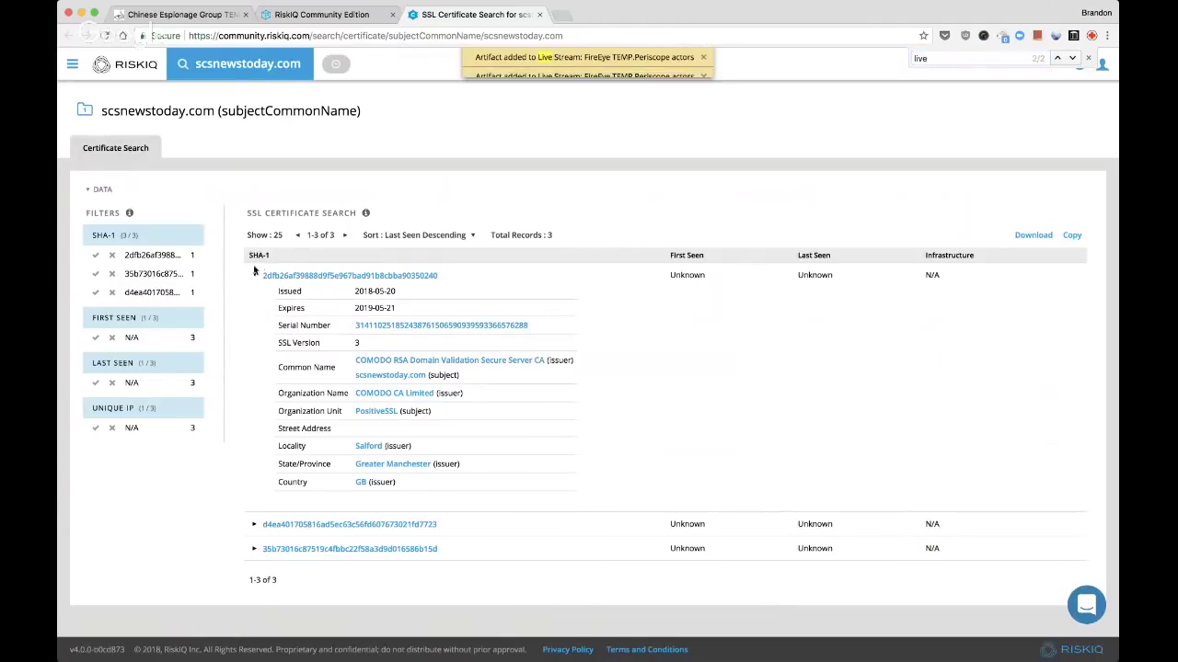
Add the second and third certificates to the Live Stream project, then close the search and reload the project
left_click(254, 524)
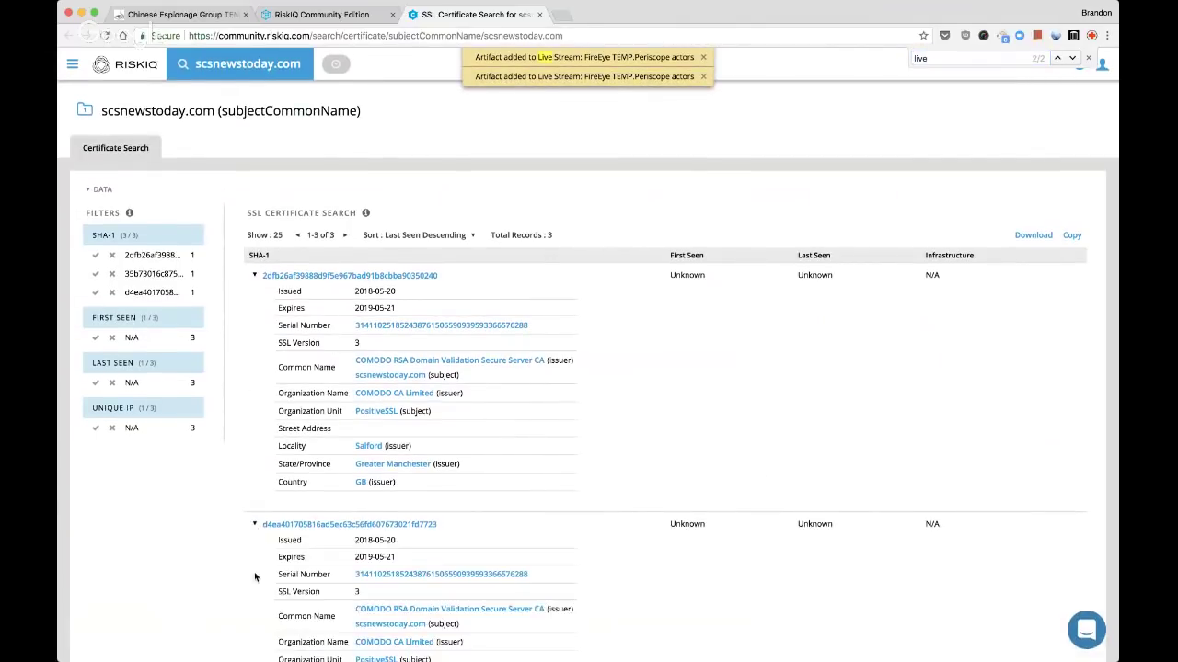
scroll(255, 577, "down", 5)
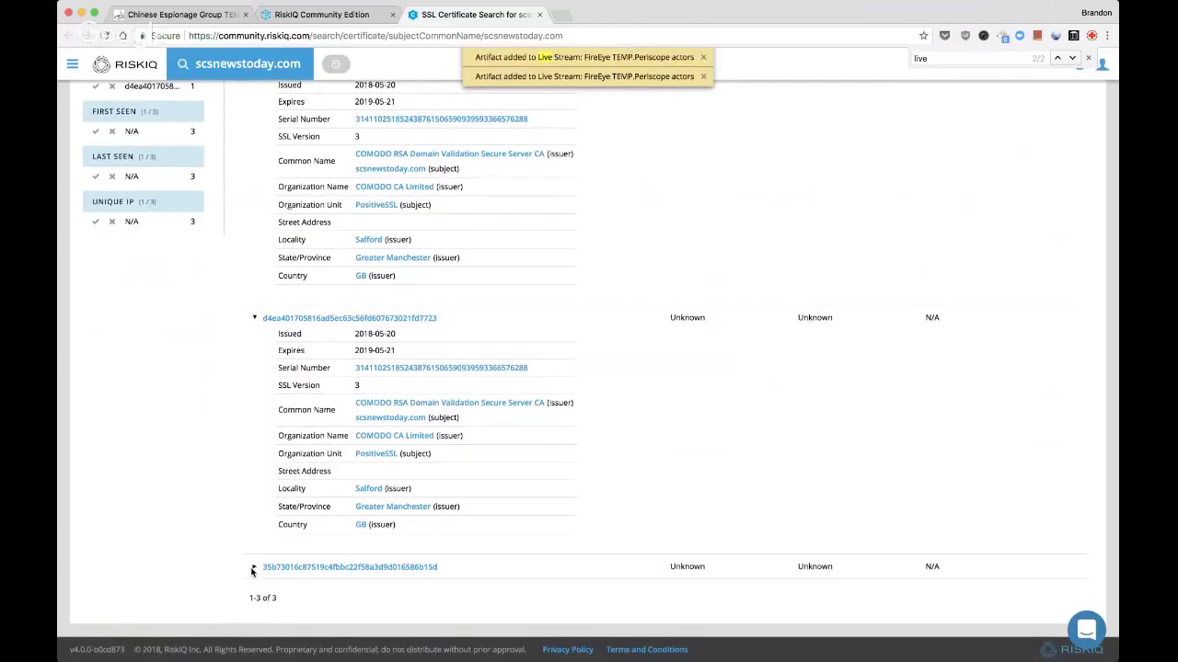
left_click(252, 571)
scroll(251, 573, "down", 1)
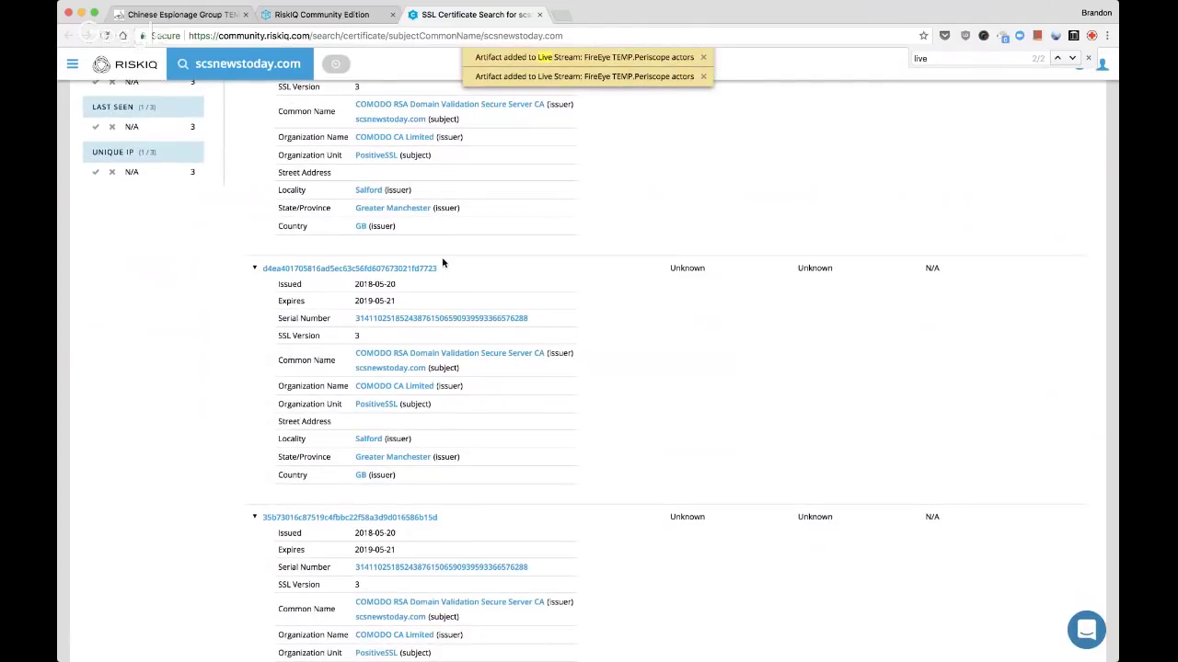
left_click(447, 270)
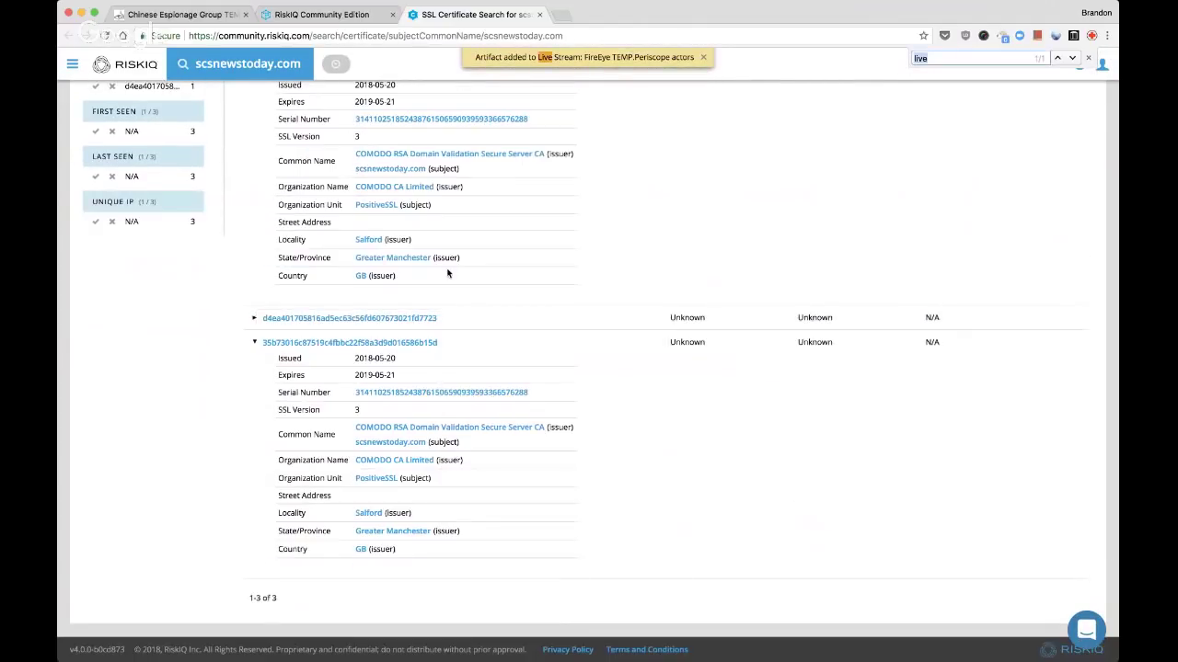
scroll(663, 216, "up", 1)
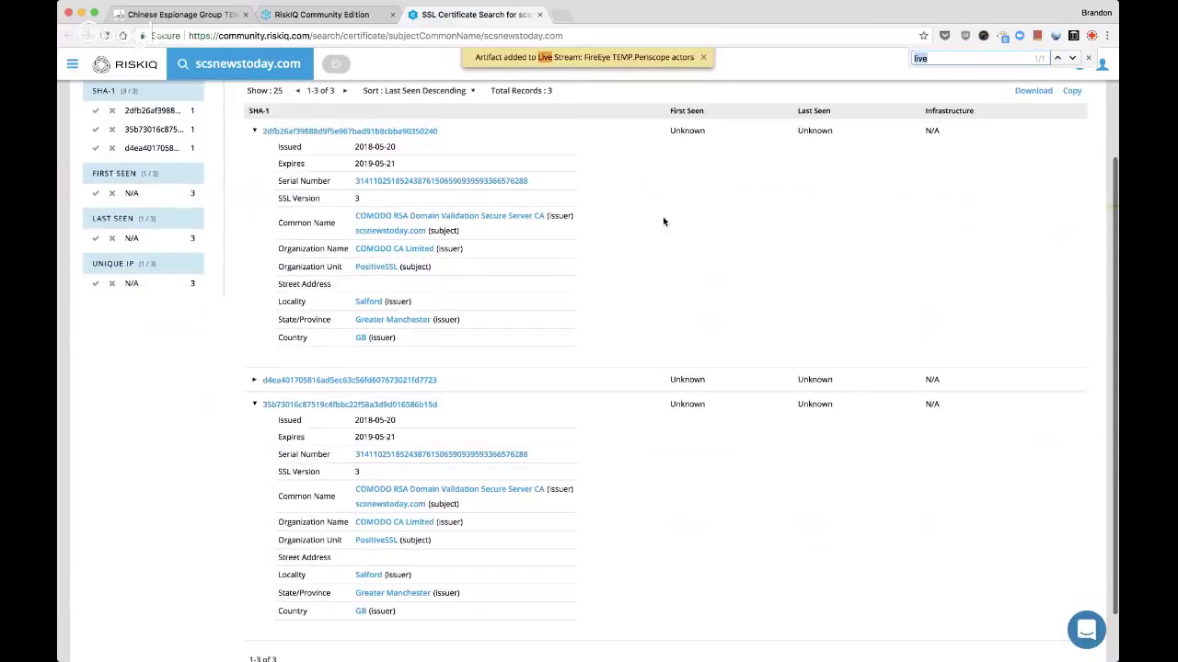
left_click(448, 382)
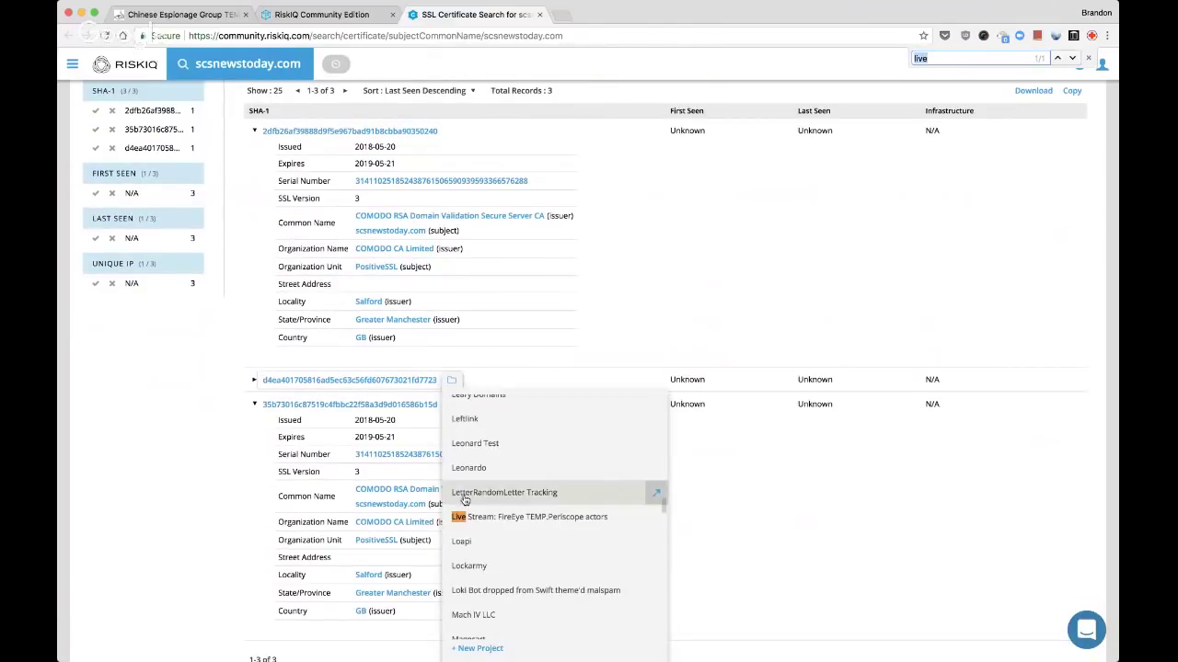
left_click(466, 515)
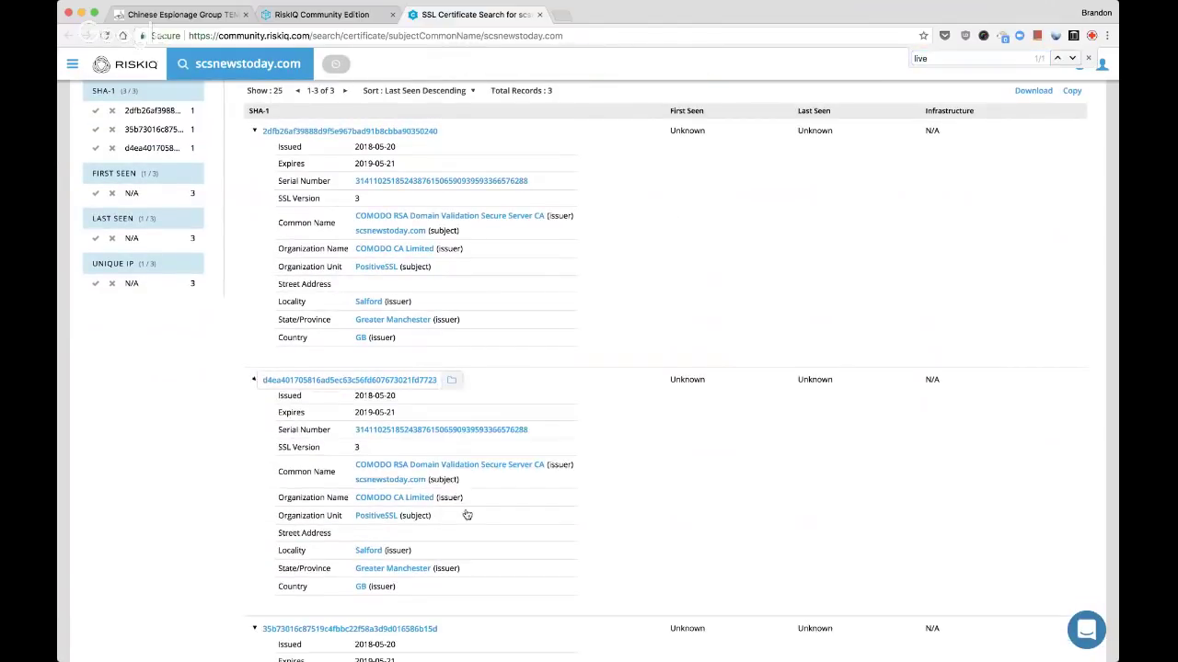
left_click(254, 381)
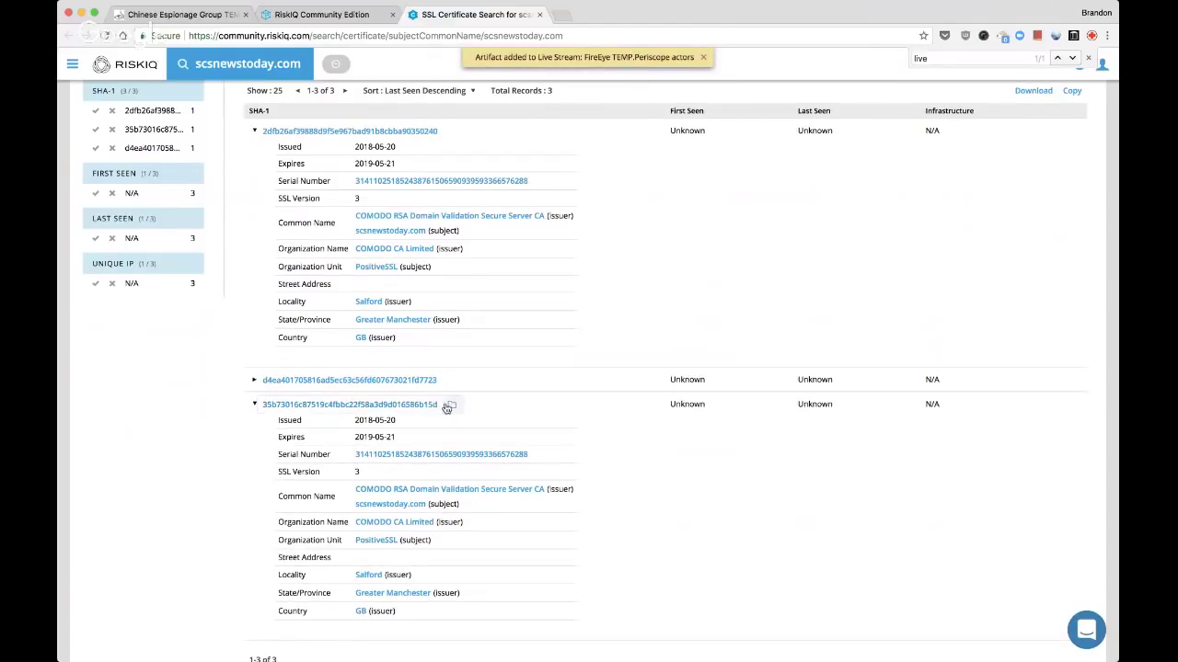
left_click(448, 405)
left_click(468, 395)
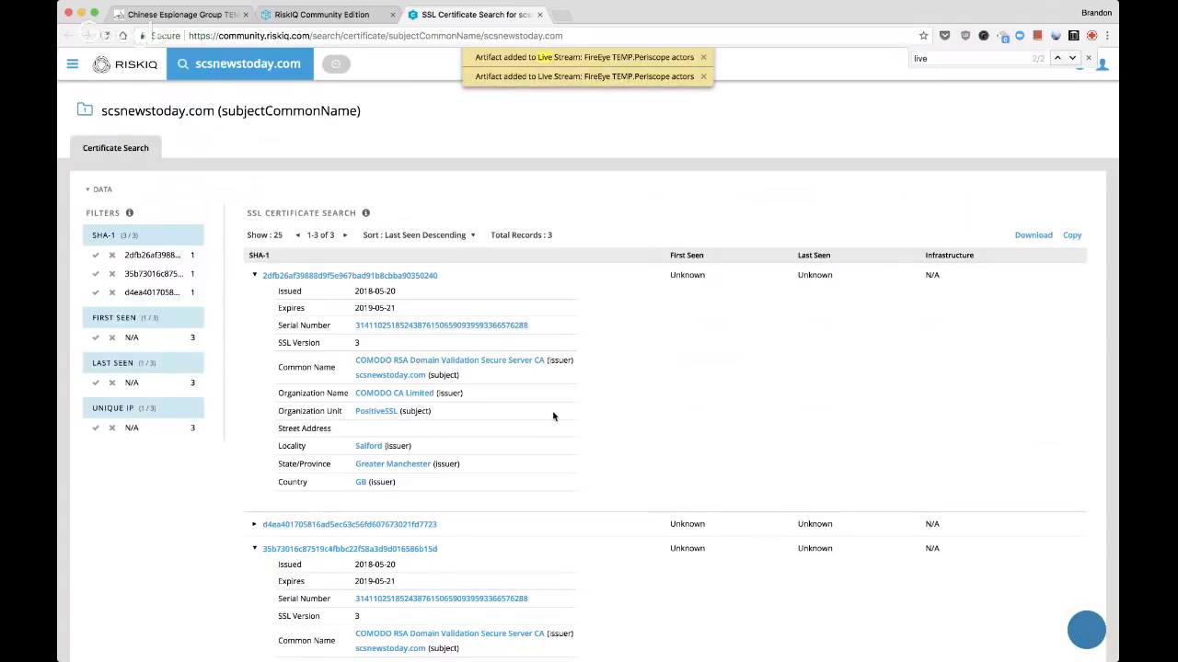
key("super+w")
key("super+r")
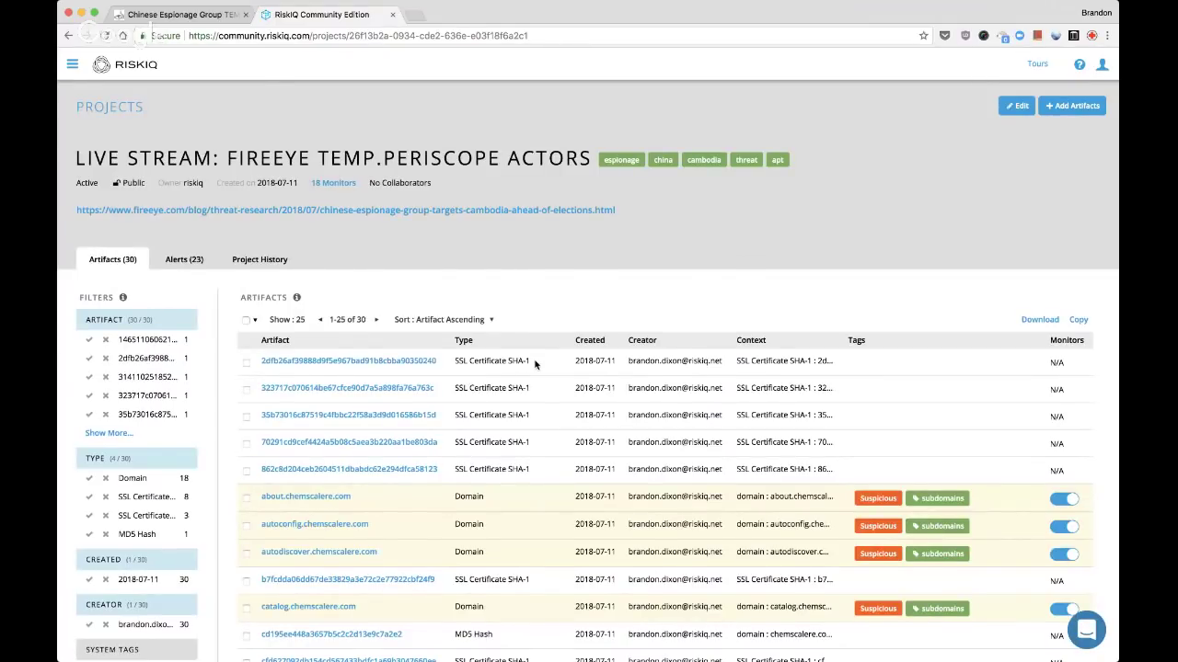
Filter the artifact list by the subdomains tag, review the user tags, then clear the filter
scroll(535, 365, "down", 2)
scroll(535, 365, "down", 3)
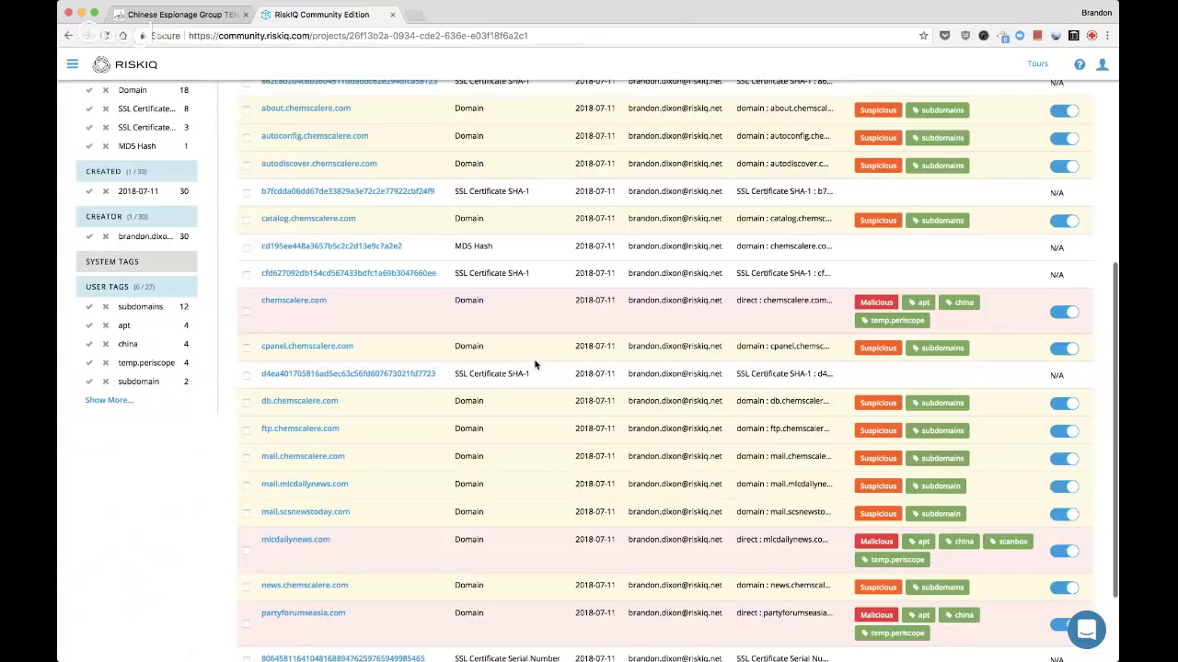
scroll(535, 364, "up", 5)
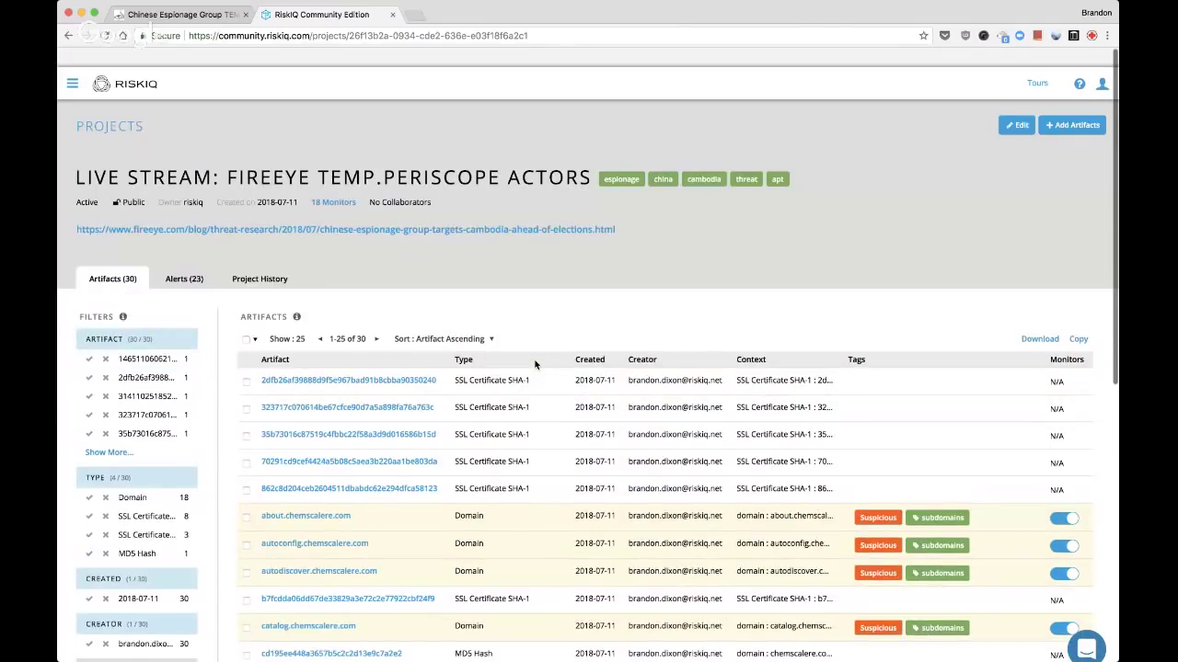
scroll(534, 365, "down", 1)
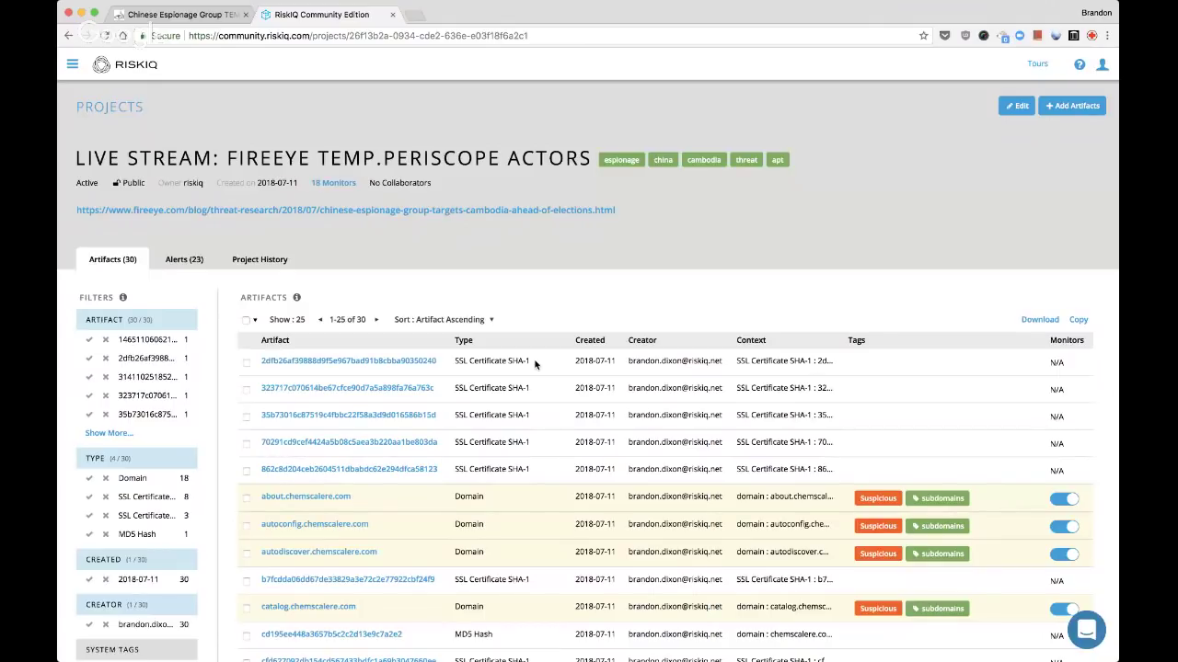
scroll(535, 364, "down", 4)
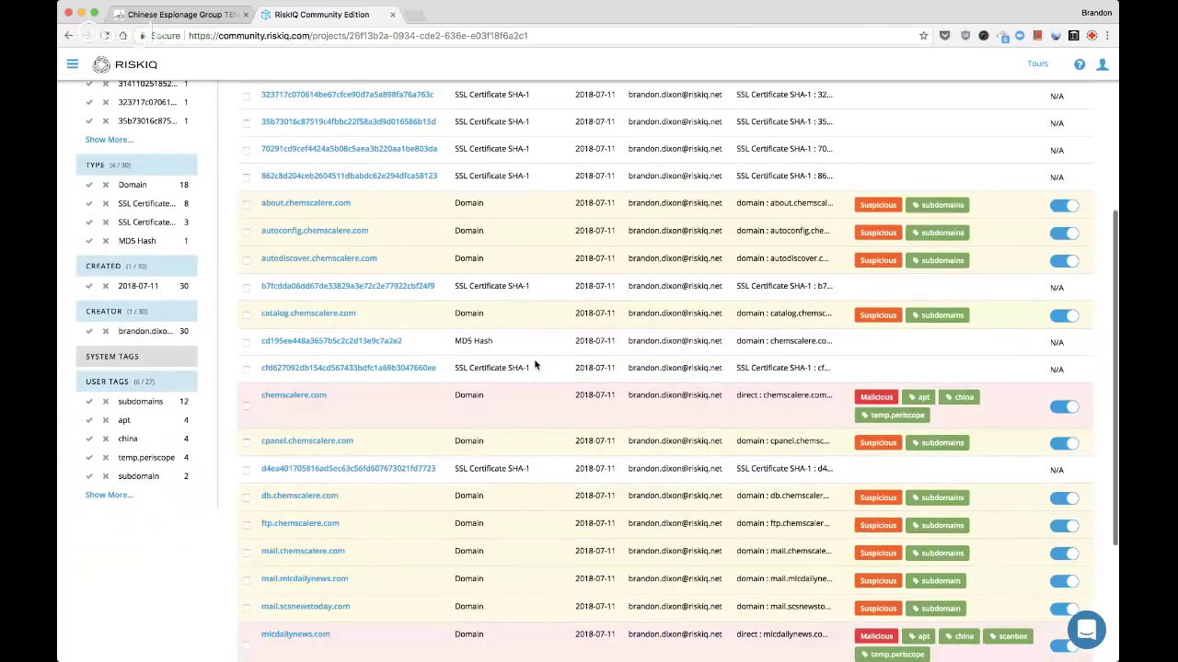
scroll(534, 364, "down", 3)
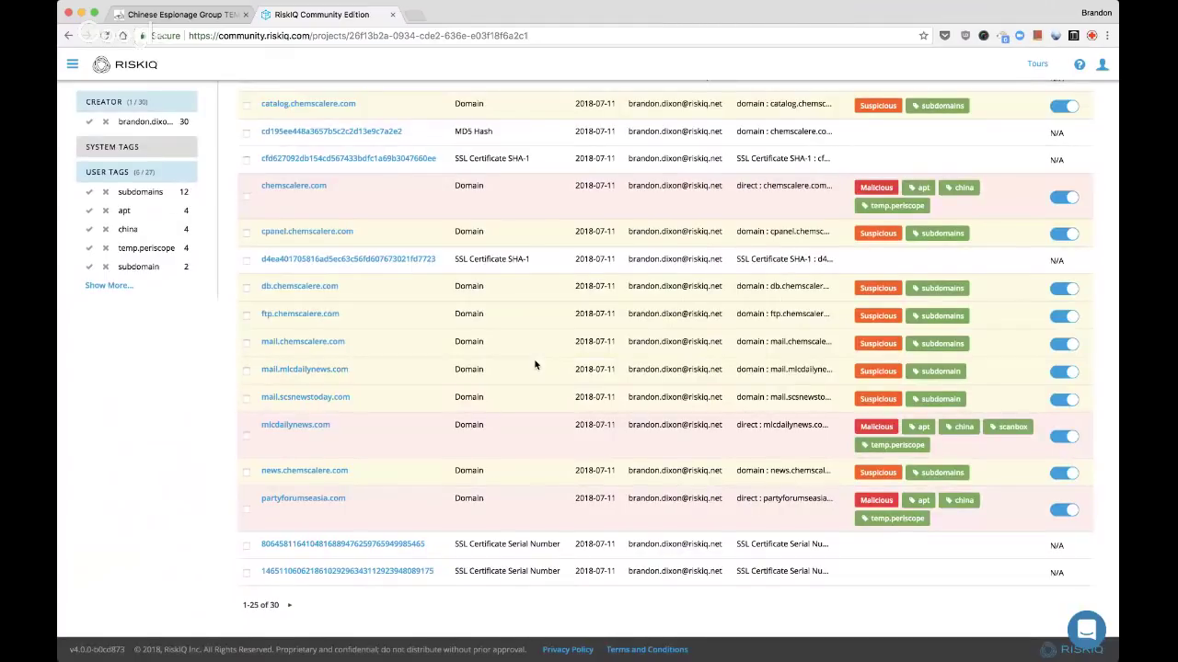
scroll(276, 386, "up", 3)
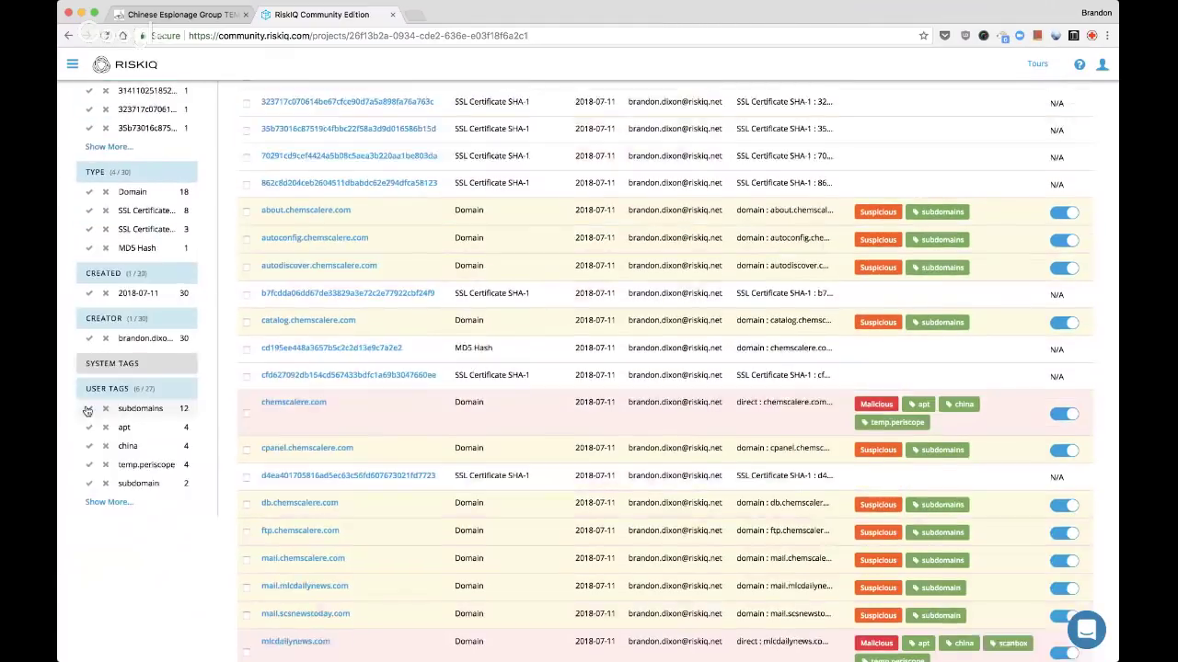
left_click(89, 408)
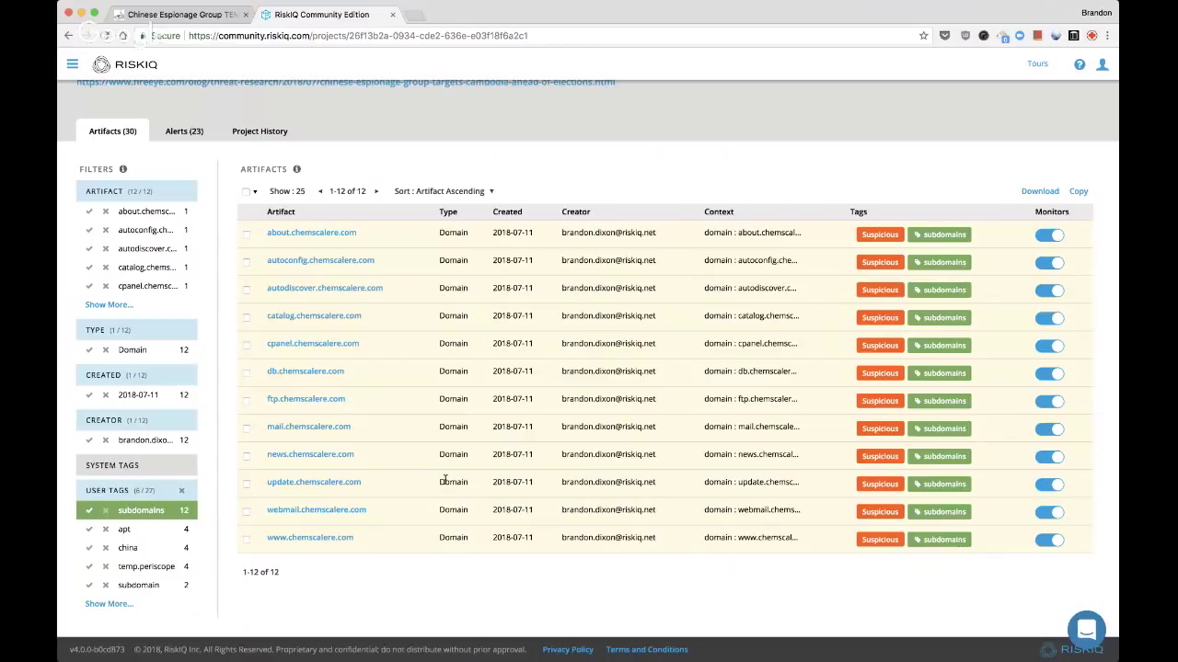
left_click(96, 605)
left_click(89, 511)
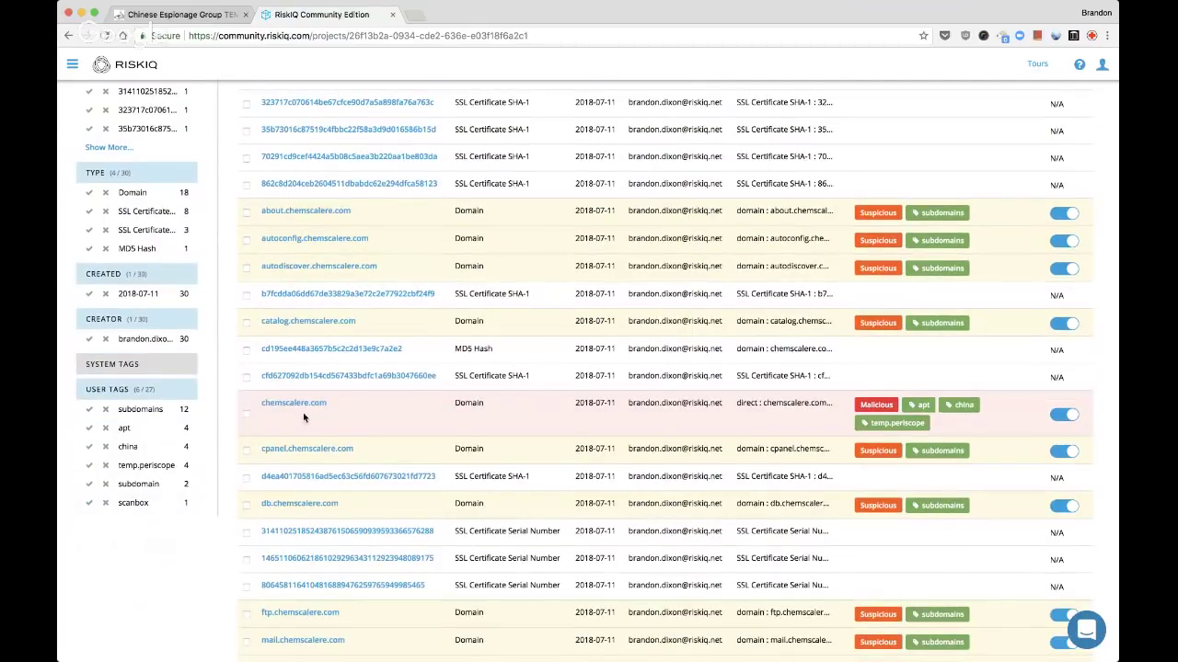
Set the artifact list to 50 per page so all 30 artifacts appear together
scroll(303, 412, "down", 3)
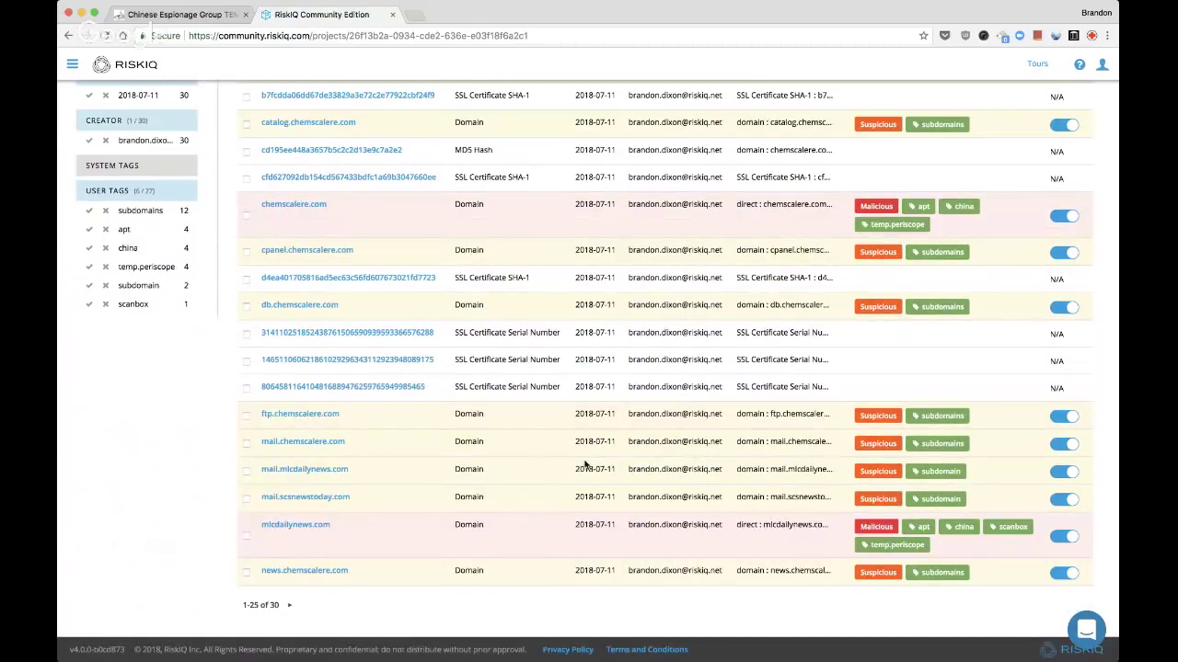
scroll(433, 428, "up", 8)
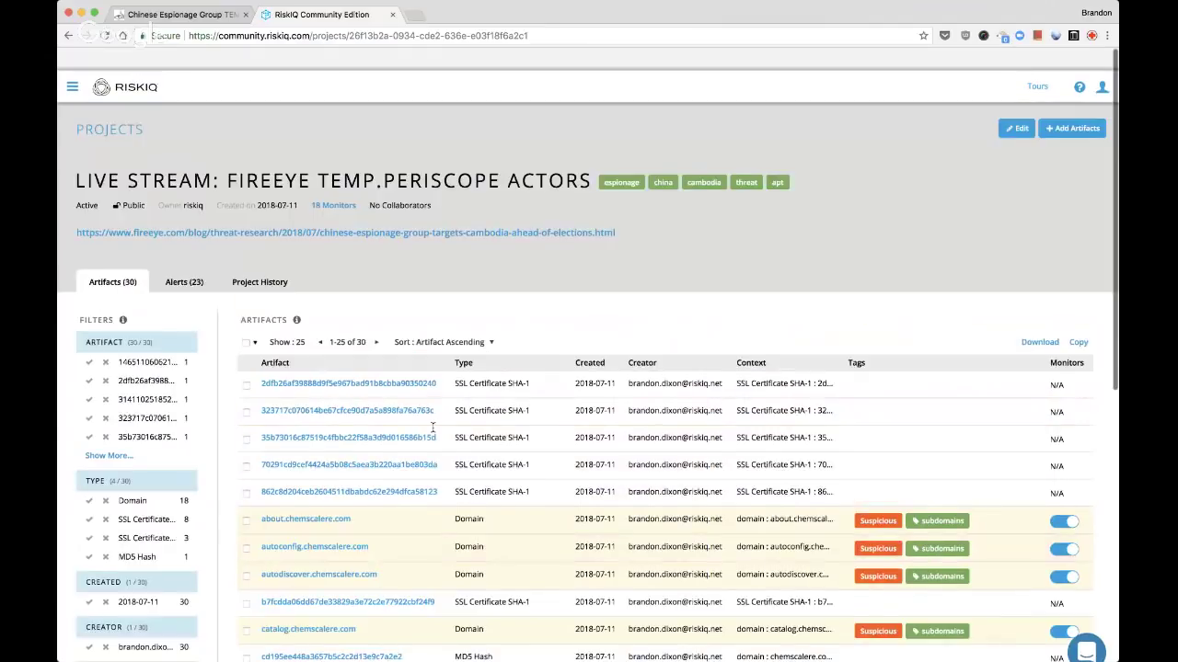
left_click(287, 319)
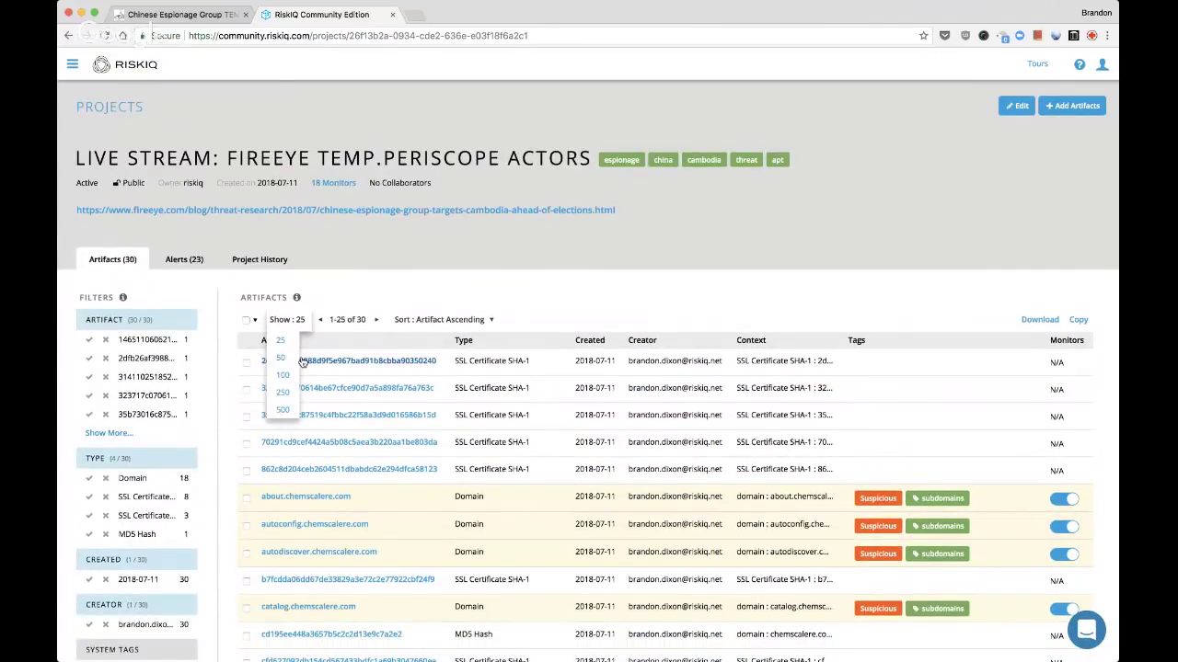
left_click(291, 358)
scroll(448, 414, "down", 4)
scroll(448, 413, "down", 7)
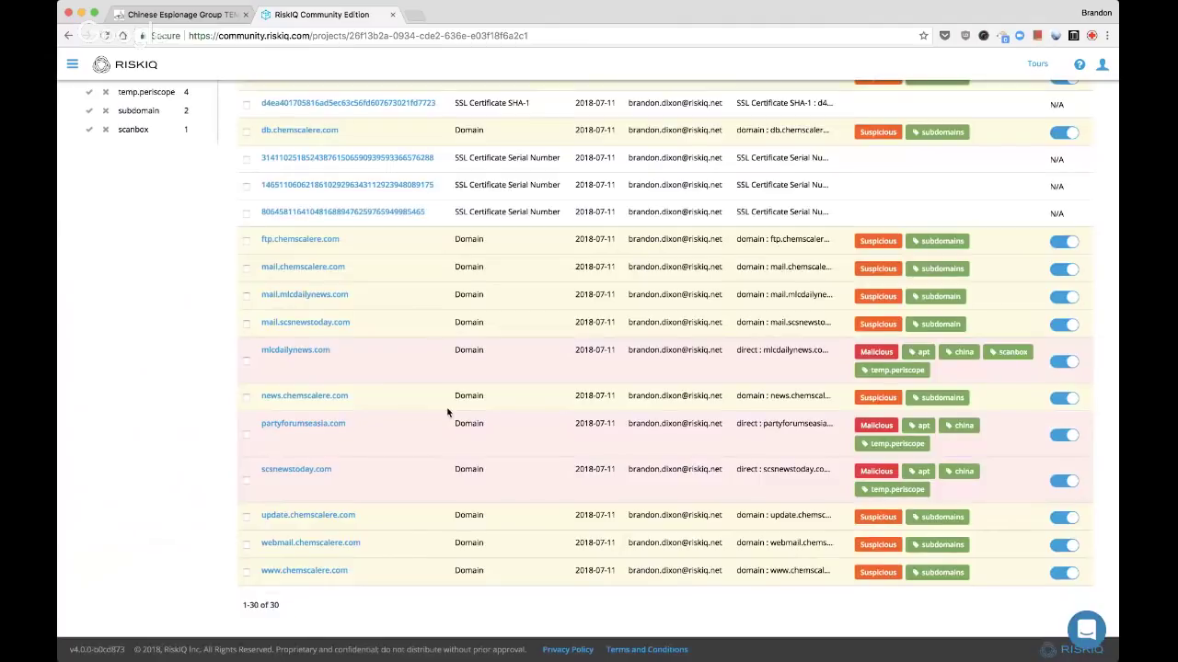
scroll(448, 413, "up", 9)
scroll(448, 413, "up", 1)
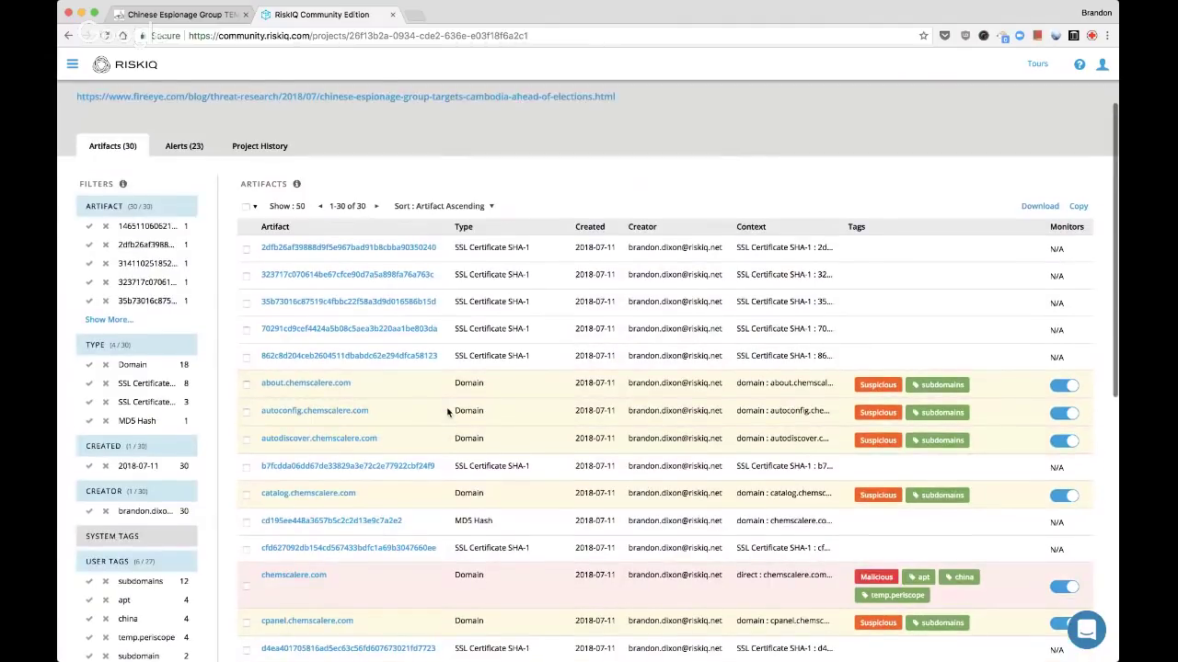
scroll(448, 413, "down", 1)
Filter to the subdomains tag and open all eleven chemscalere.com artifacts in new tabs
left_click(140, 513)
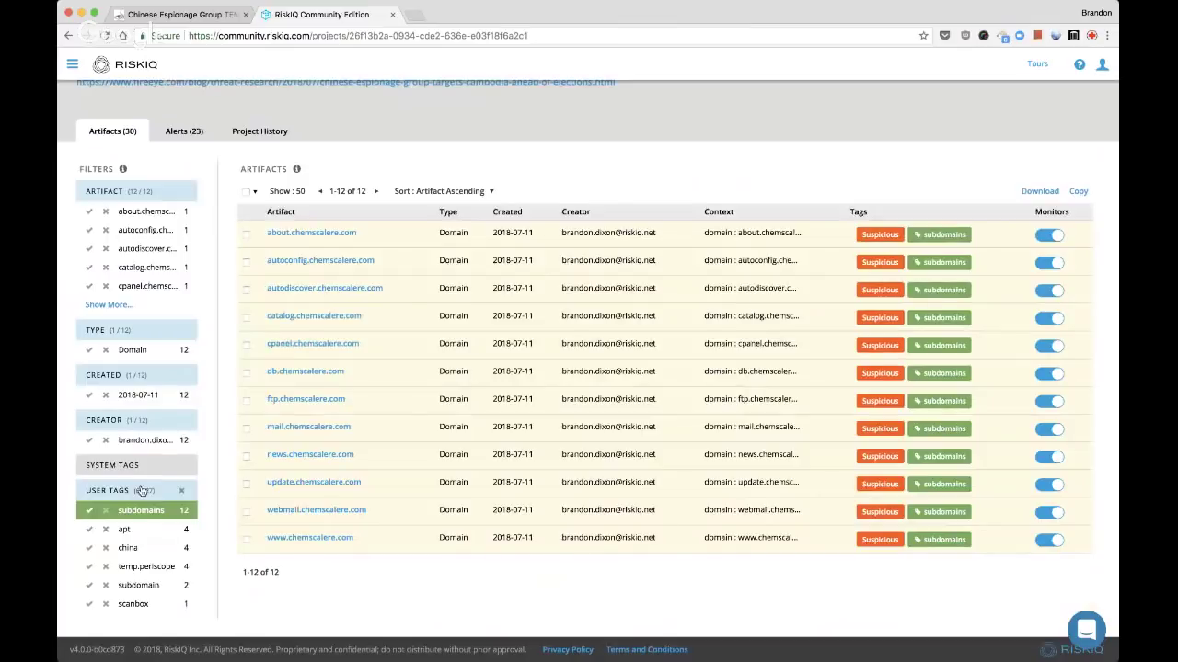
left_click(310, 539, "super")
left_click(316, 512, "super")
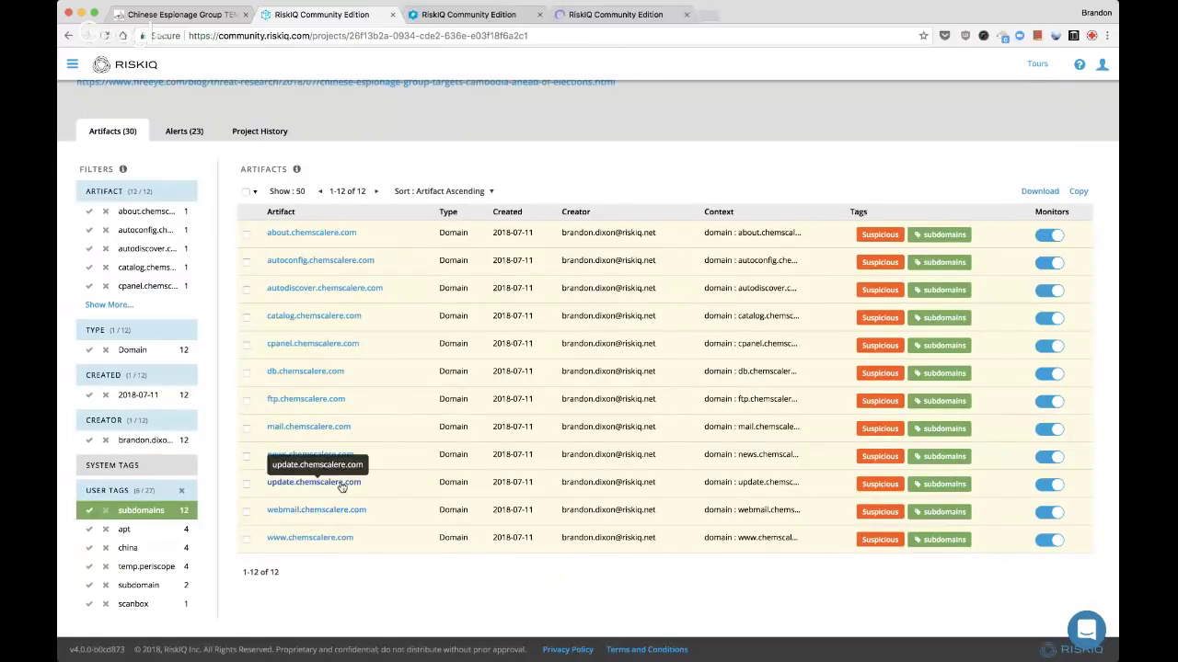
left_click(342, 485, "super")
left_click(340, 457, "super")
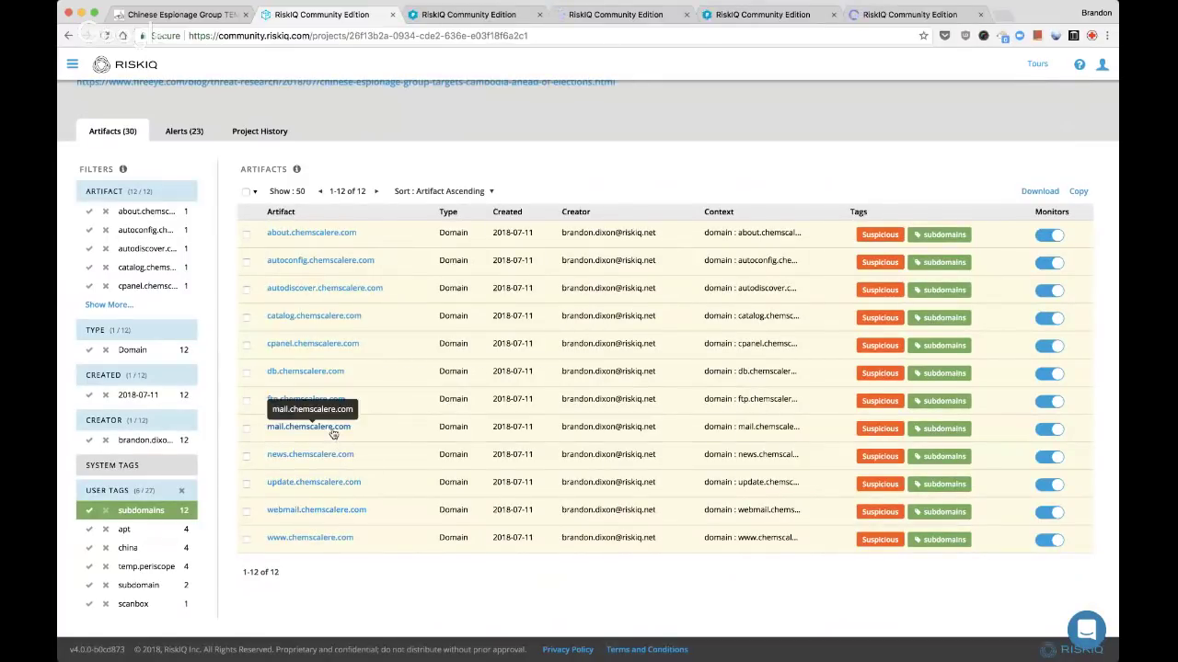
left_click(333, 434, "super")
left_click(336, 406, "super")
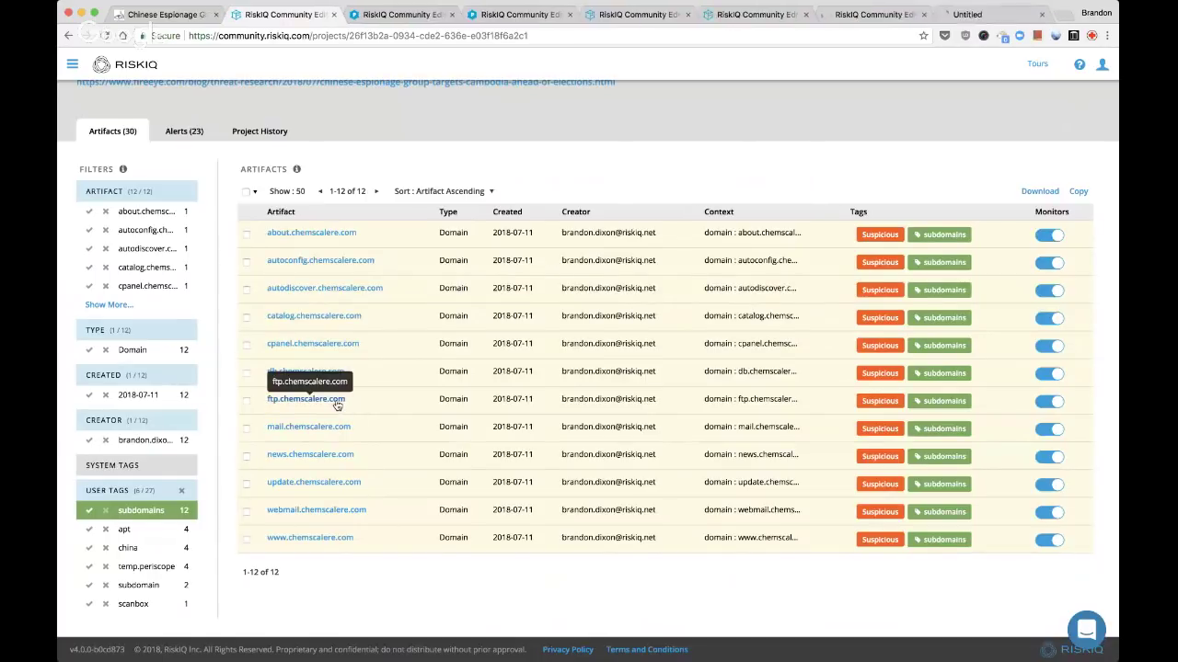
left_click(336, 372, "super")
left_click(354, 348, "super")
left_click(358, 319, "super")
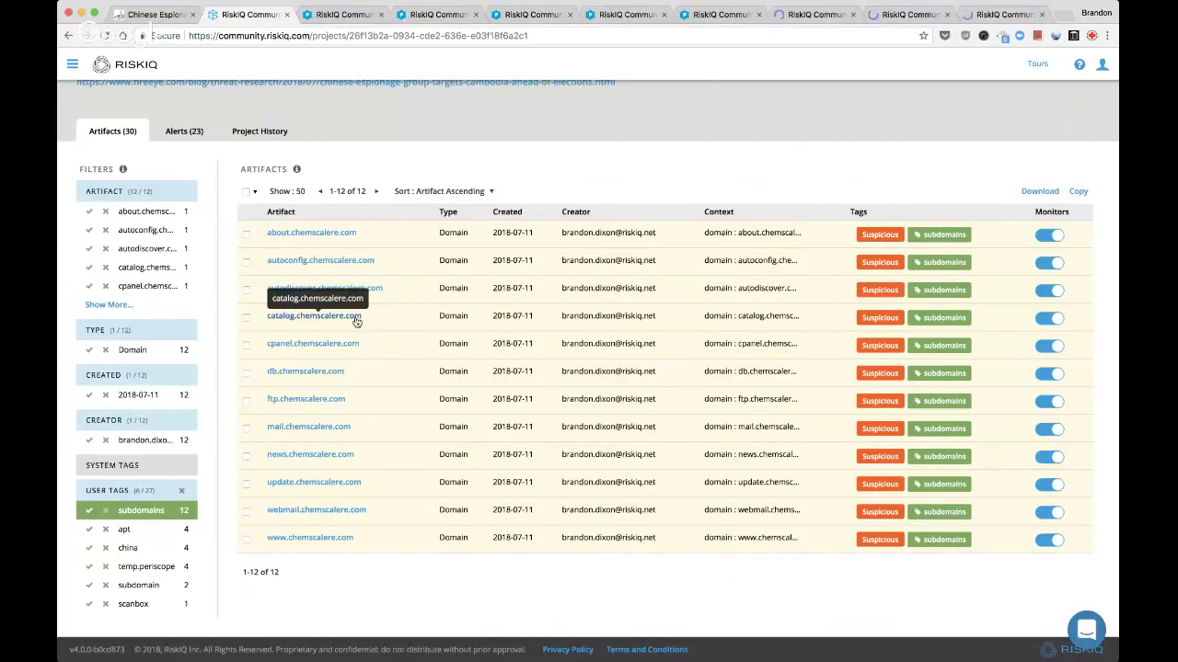
left_click(368, 263, "super")
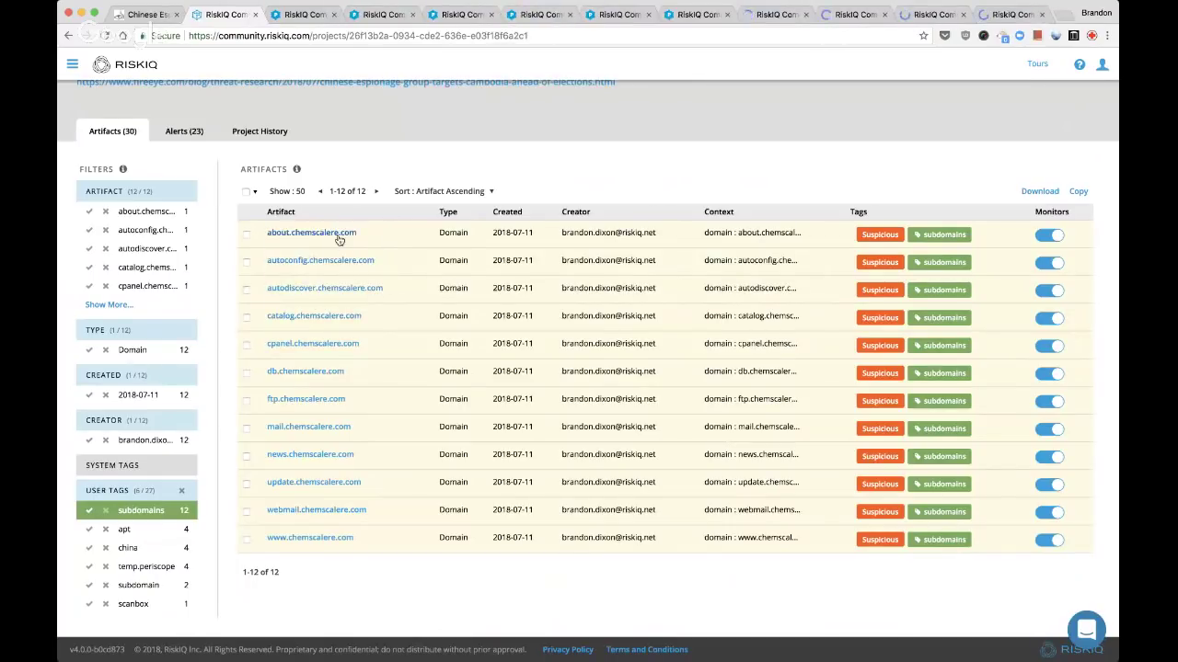
left_click(338, 236, "super")
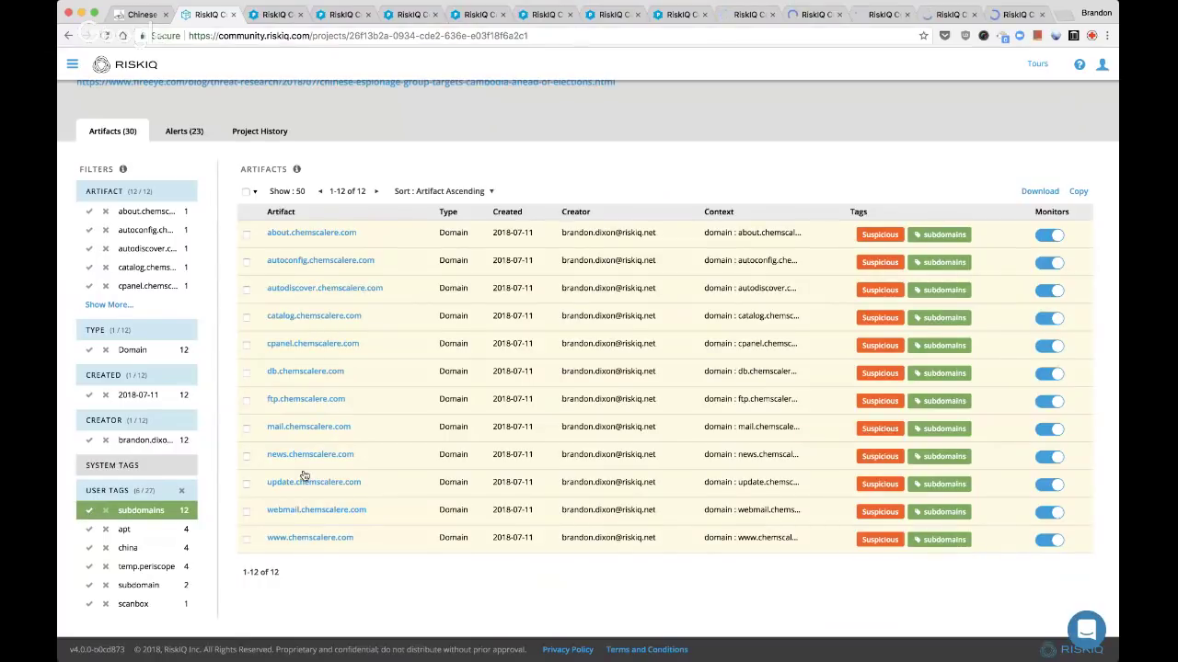
Filter the list to the subdomain tag, leaving mail.mlcdailynews.com and mail.scsnewstoday.com
scroll(311, 468, "down", 1)
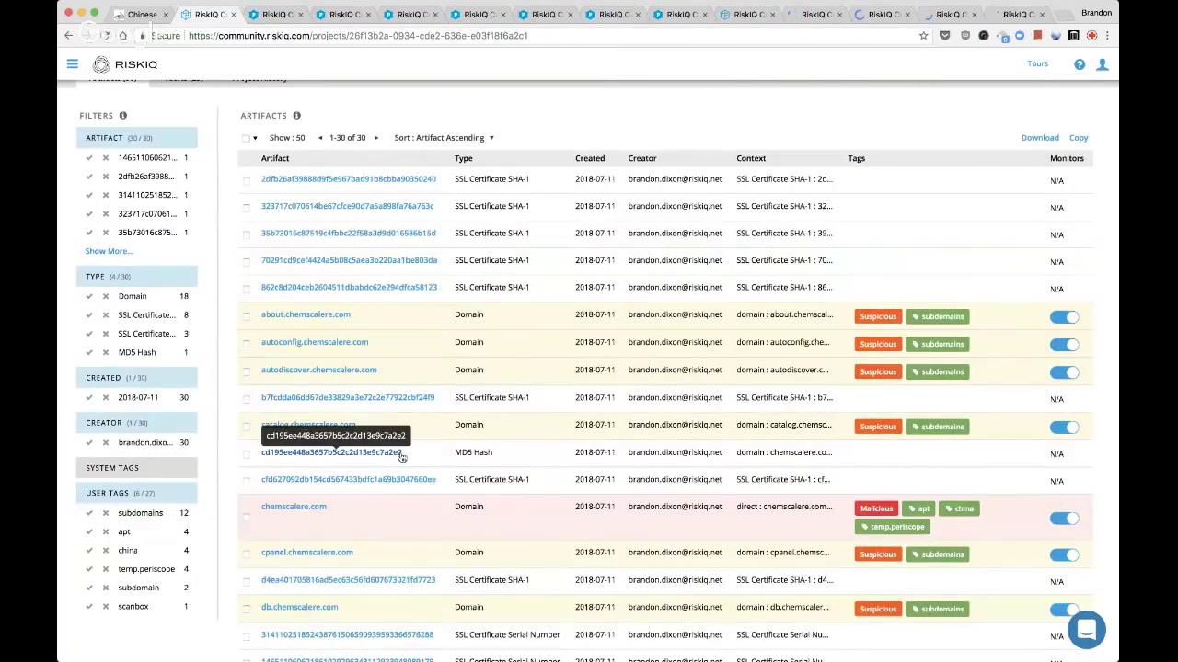
scroll(326, 552, "down", 4)
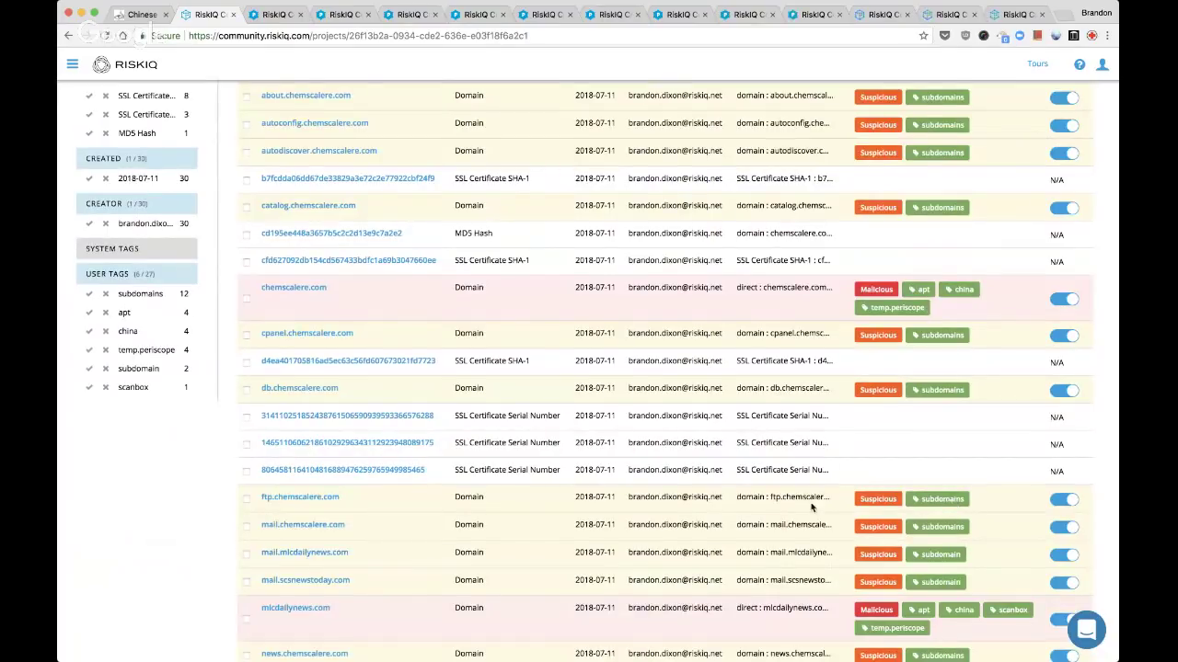
left_click(90, 369)
Select both artifacts on the page and open Modify 2 Artifacts
left_click(322, 337, "super")
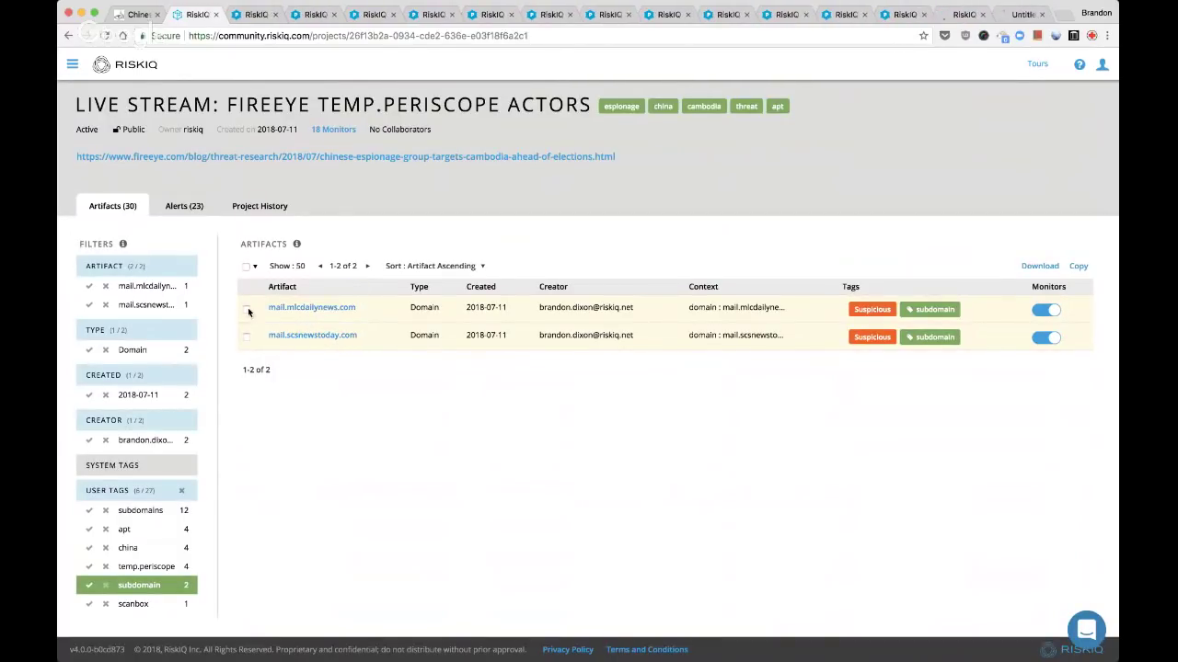
left_click(254, 266)
left_click(258, 307)
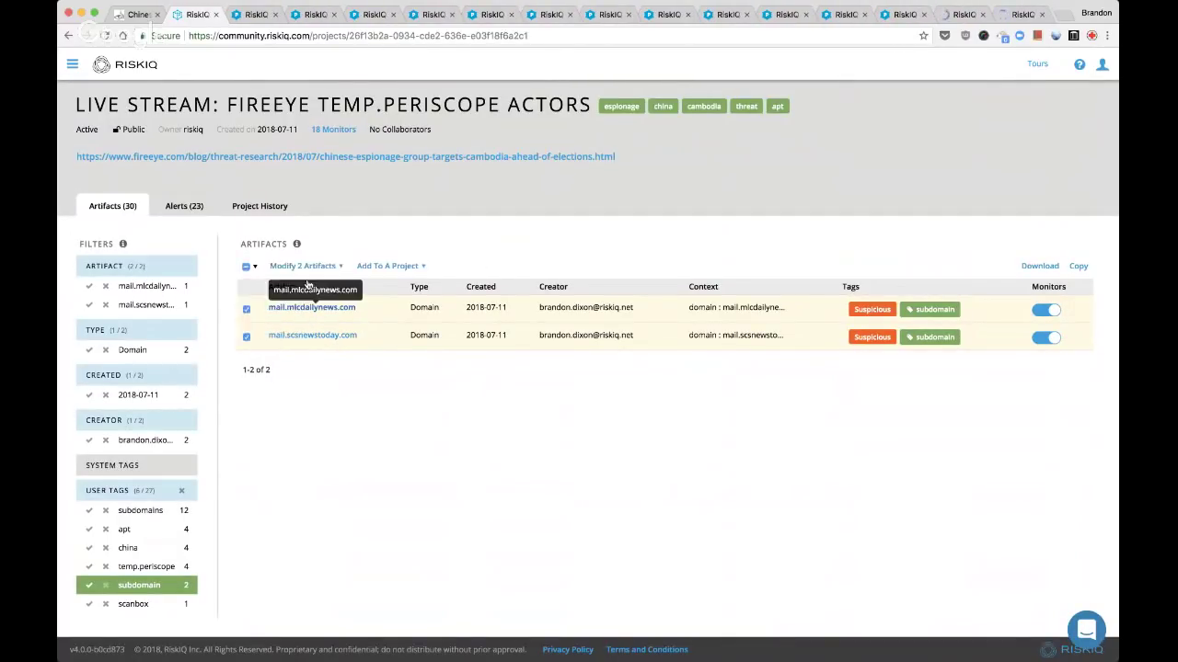
left_click(305, 266)
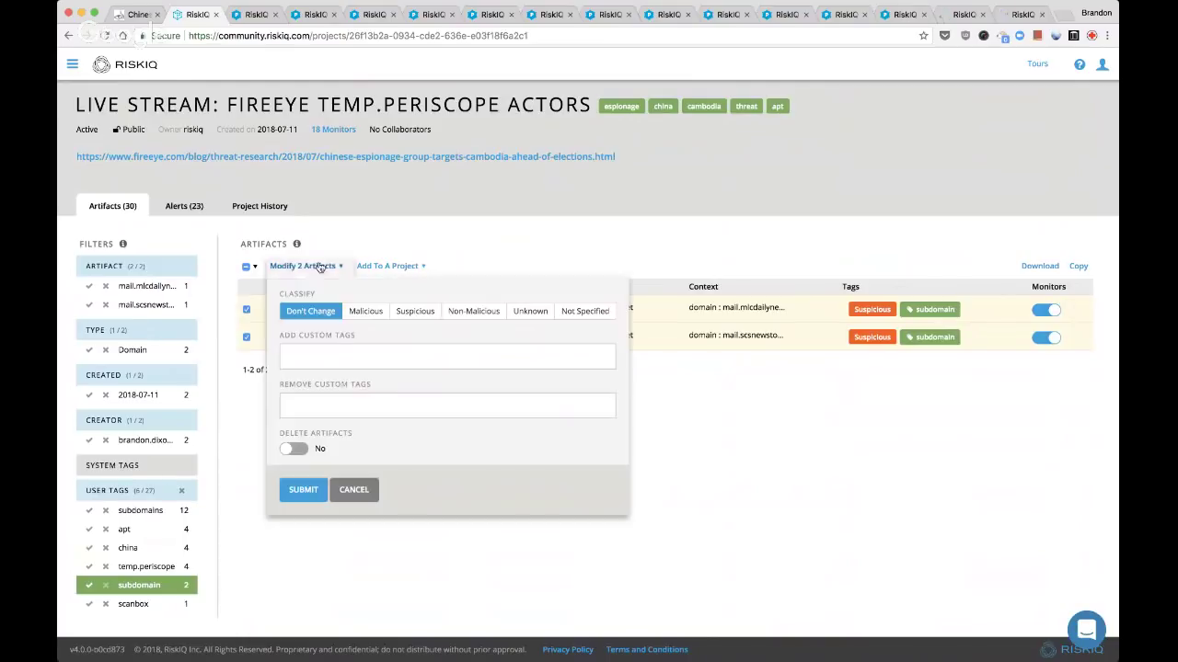
Remove the subdomain custom tag, add the replacement tag, and submit the bulk edit
left_click(335, 409)
type("sub")
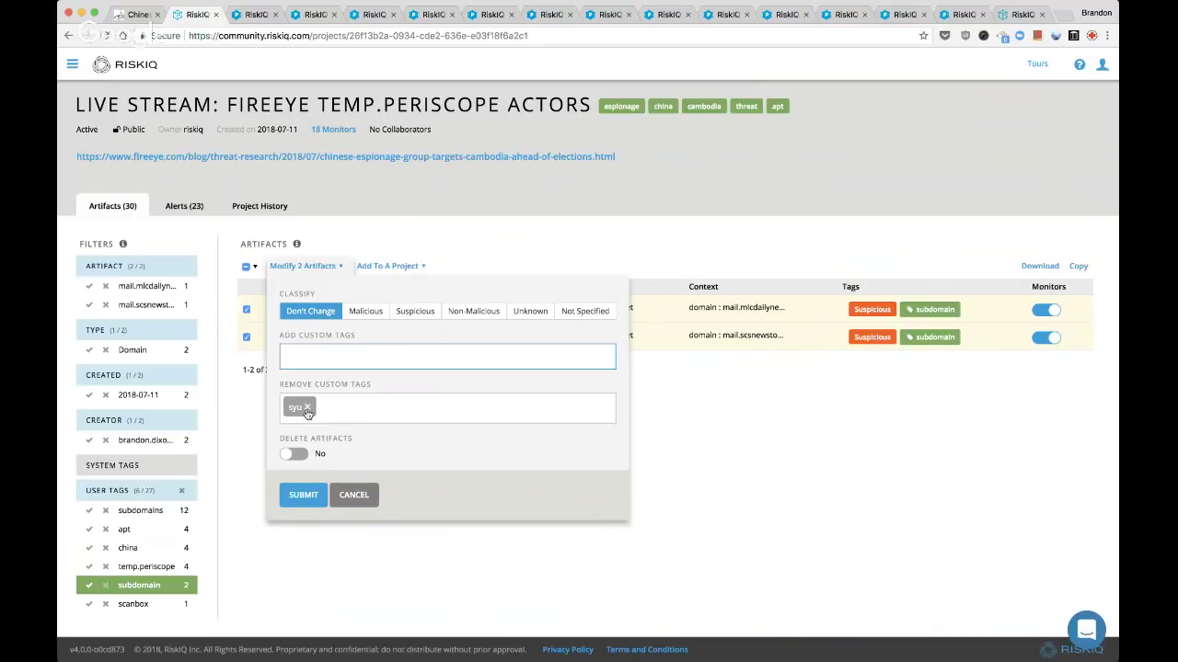
key("BackSpace")
type("subdomain")
key("Return")
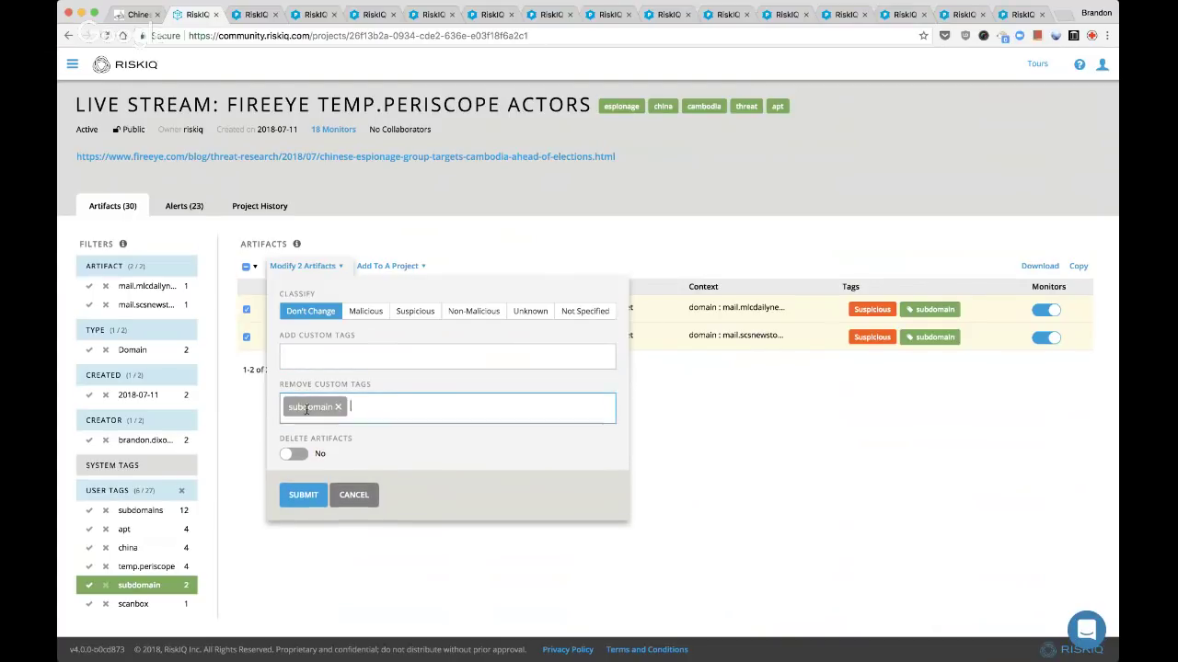
left_click(303, 357)
type("subdom")
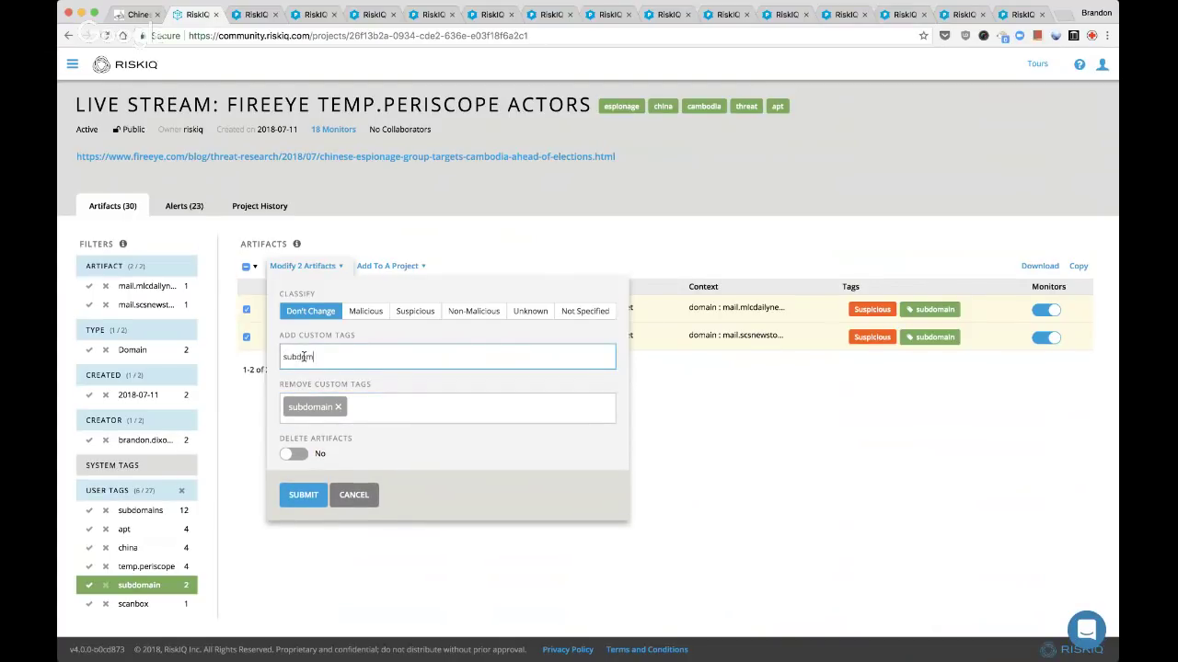
type("ain")
key("Return")
left_click(299, 499)
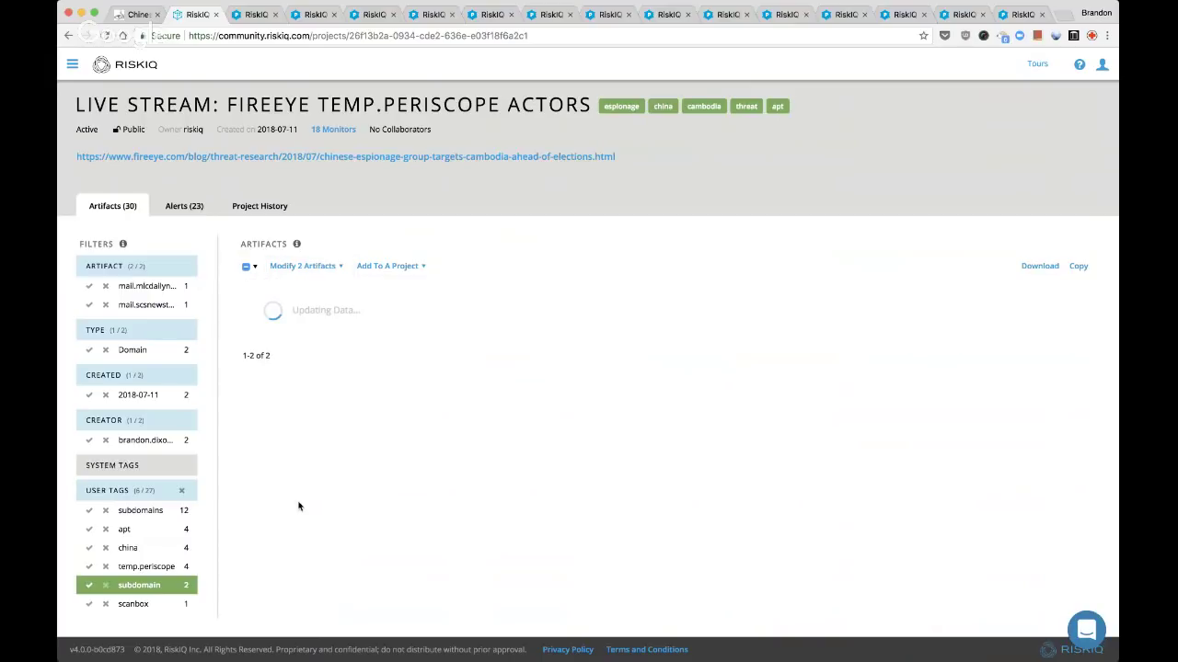
Review each chemscalere.com subdomain results tab in turn
key("ctrl+Tab")
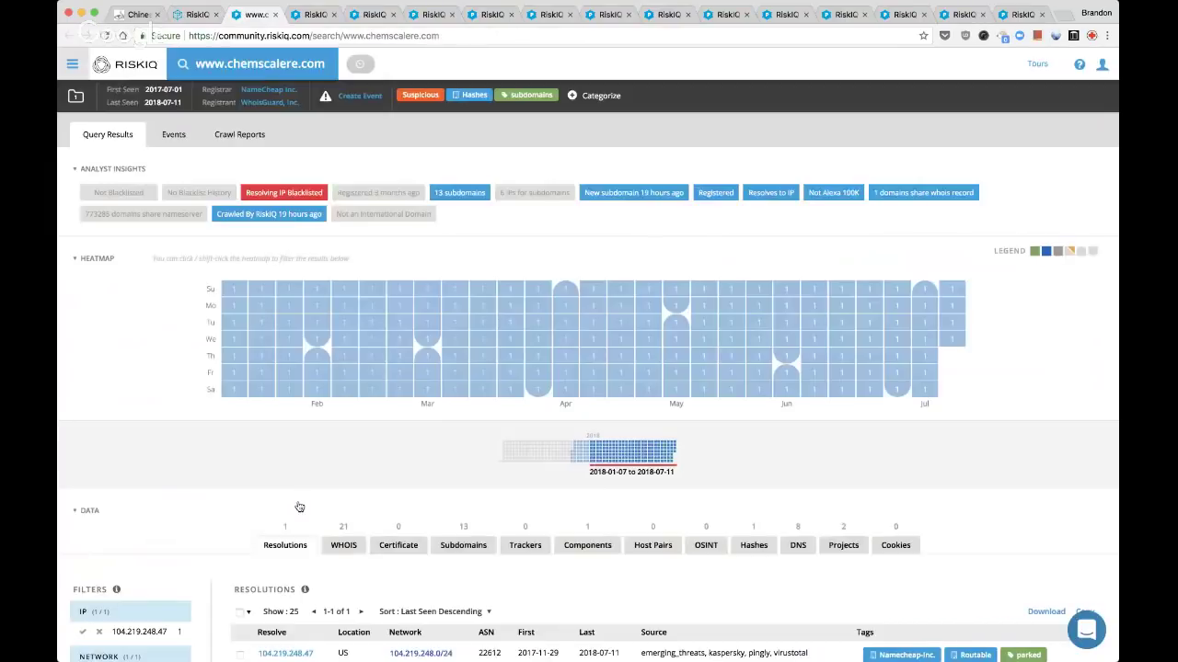
key("ctrl+Tab")
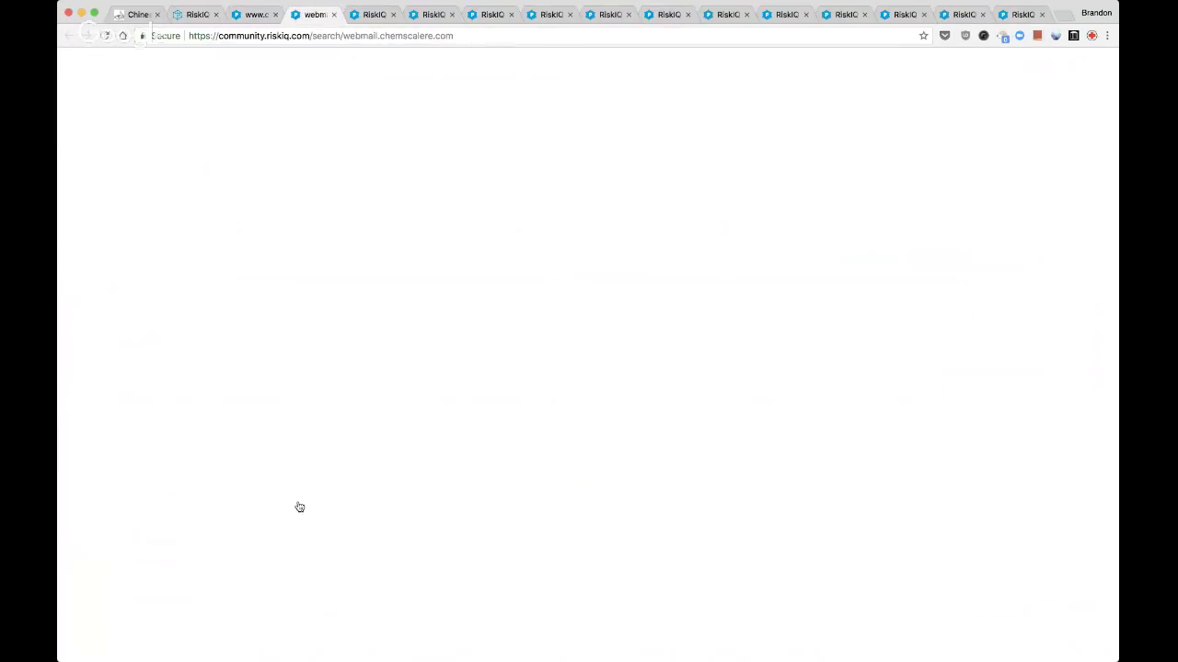
key("ctrl+Tab")
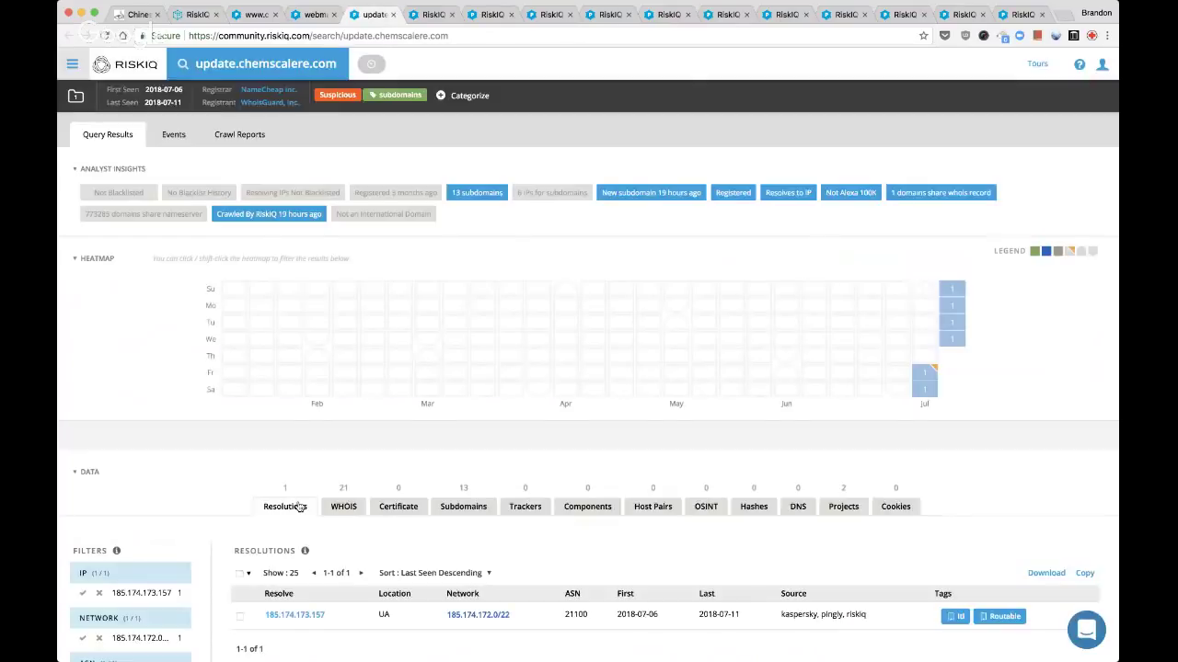
key("ctrl+Tab")
key("ctrl+Tab")
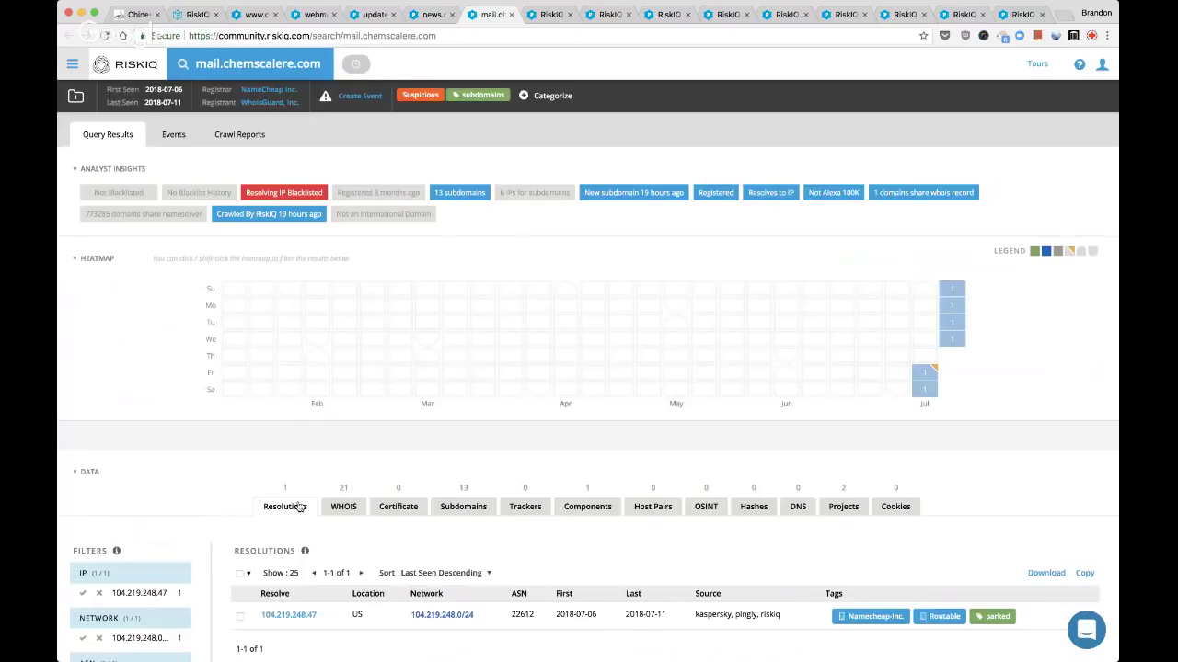
key("ctrl+Tab")
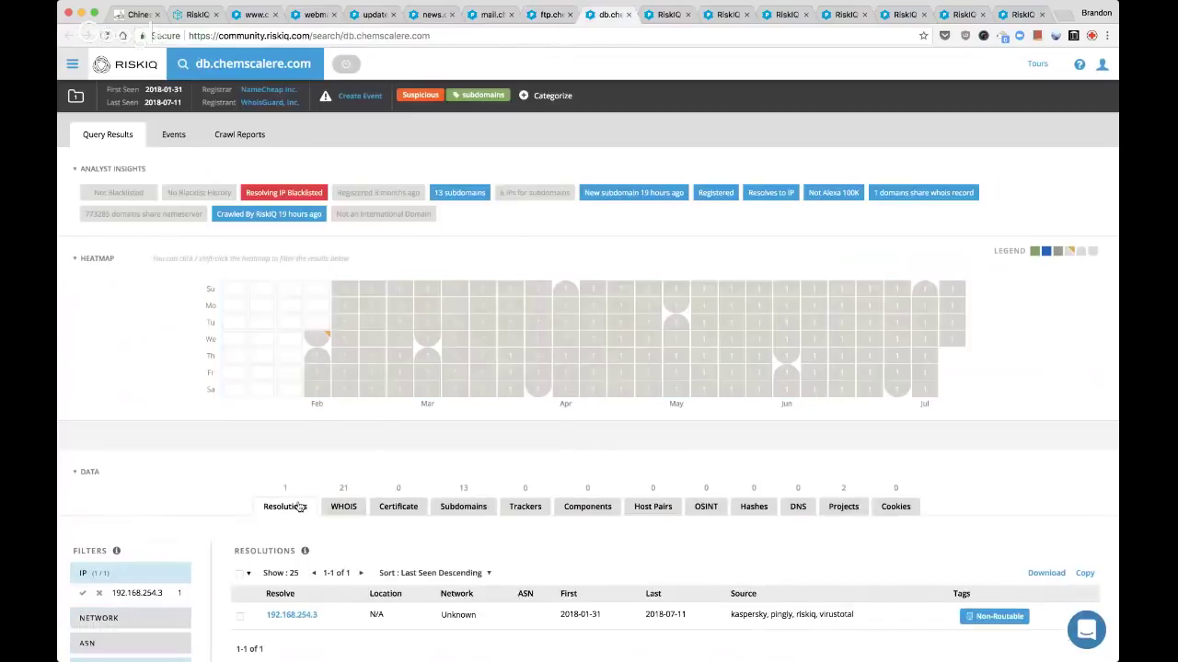
key("ctrl+Tab")
key("ctrl+Tab")
key("ctrl+Tab")
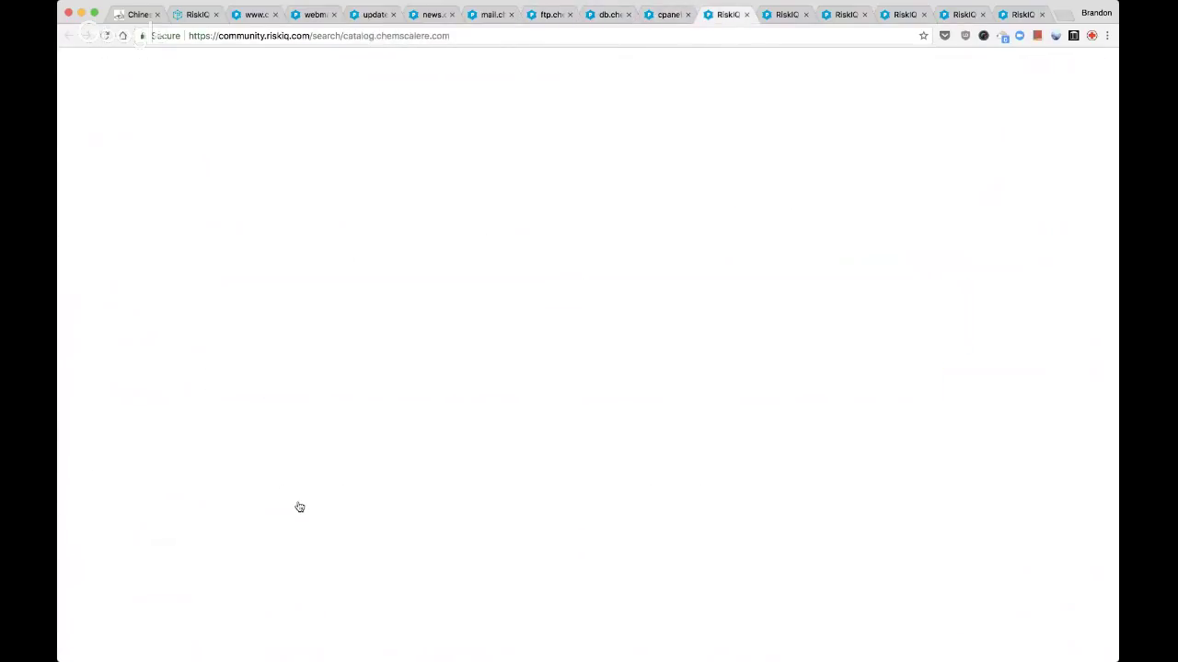
key("ctrl+Tab")
key("ctrl+Tab")
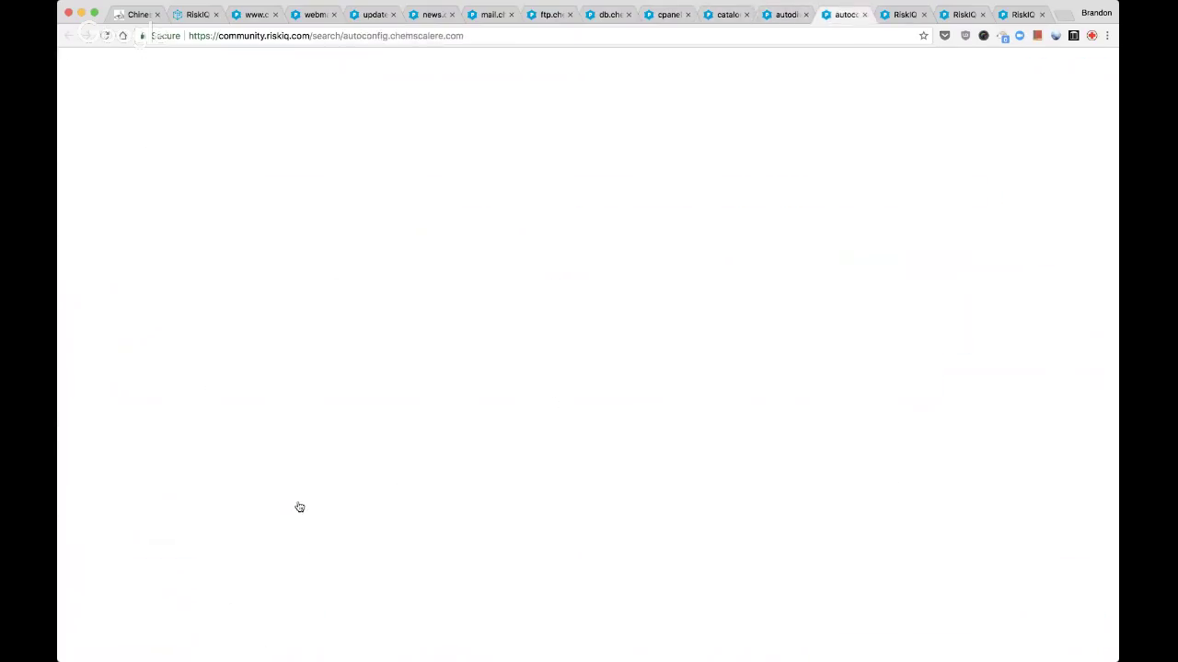
key("ctrl+Tab")
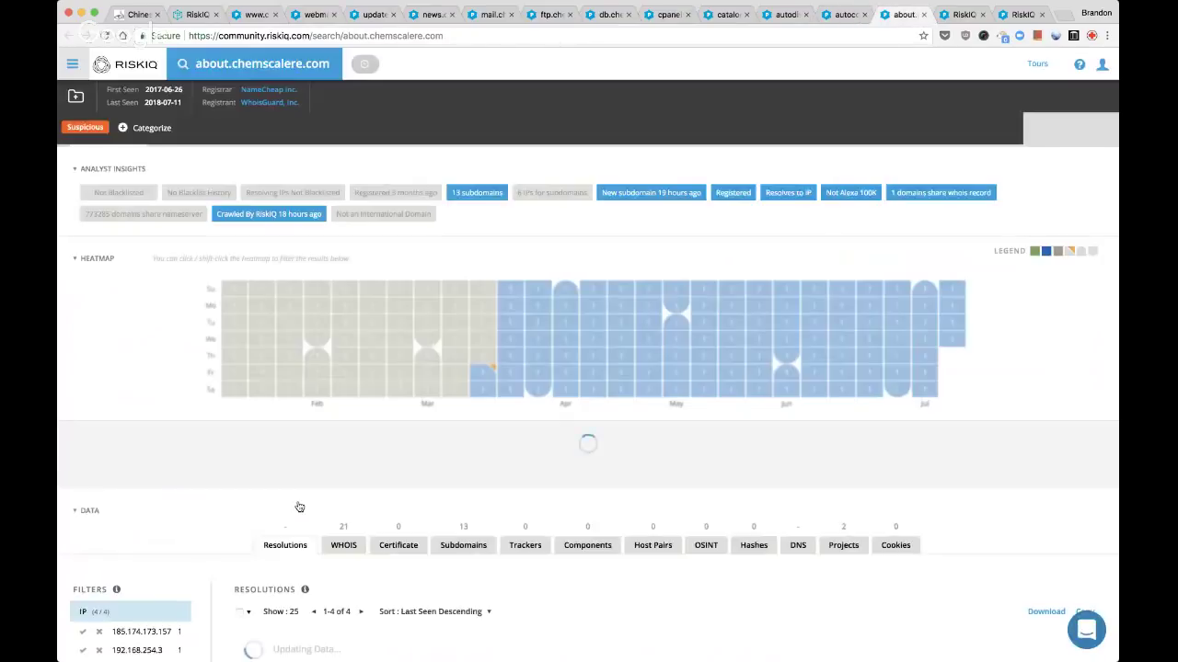
key("ctrl+Tab")
key("ctrl+Tab")
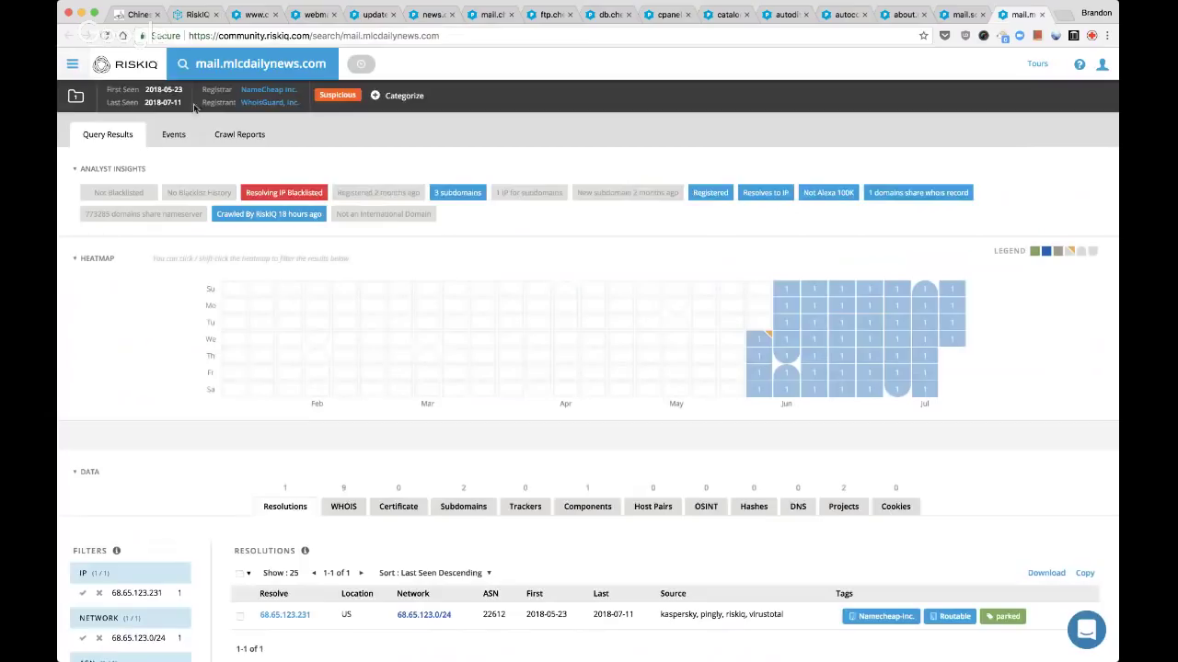
left_click(257, 15)
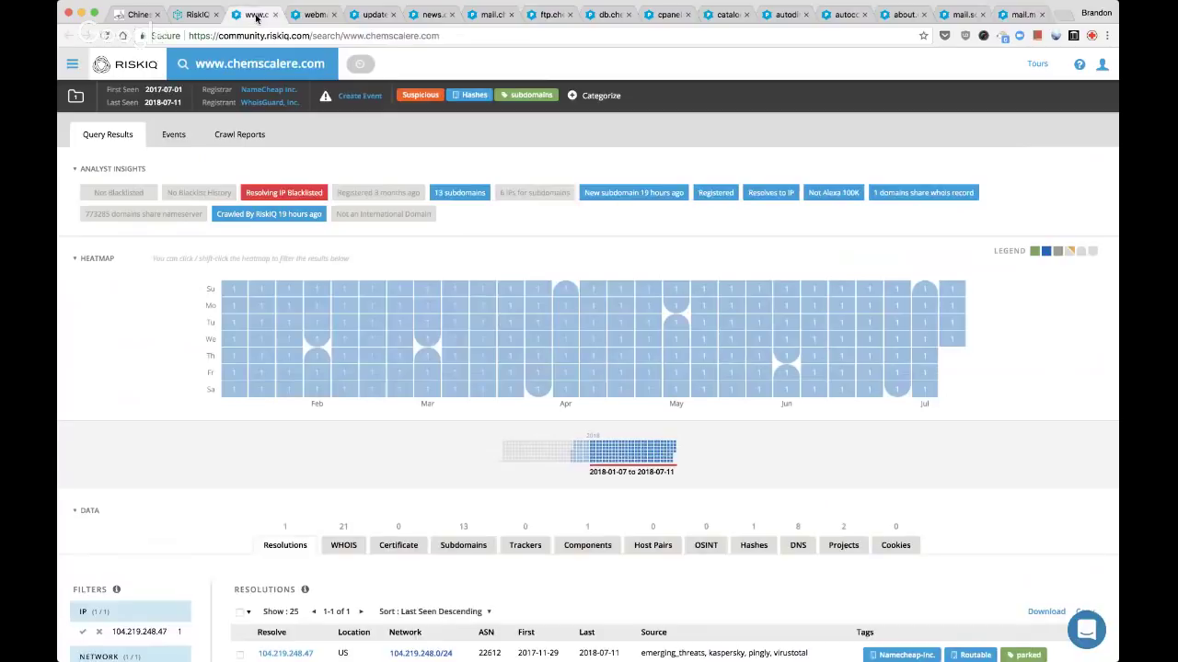
scroll(557, 449, "down", 5)
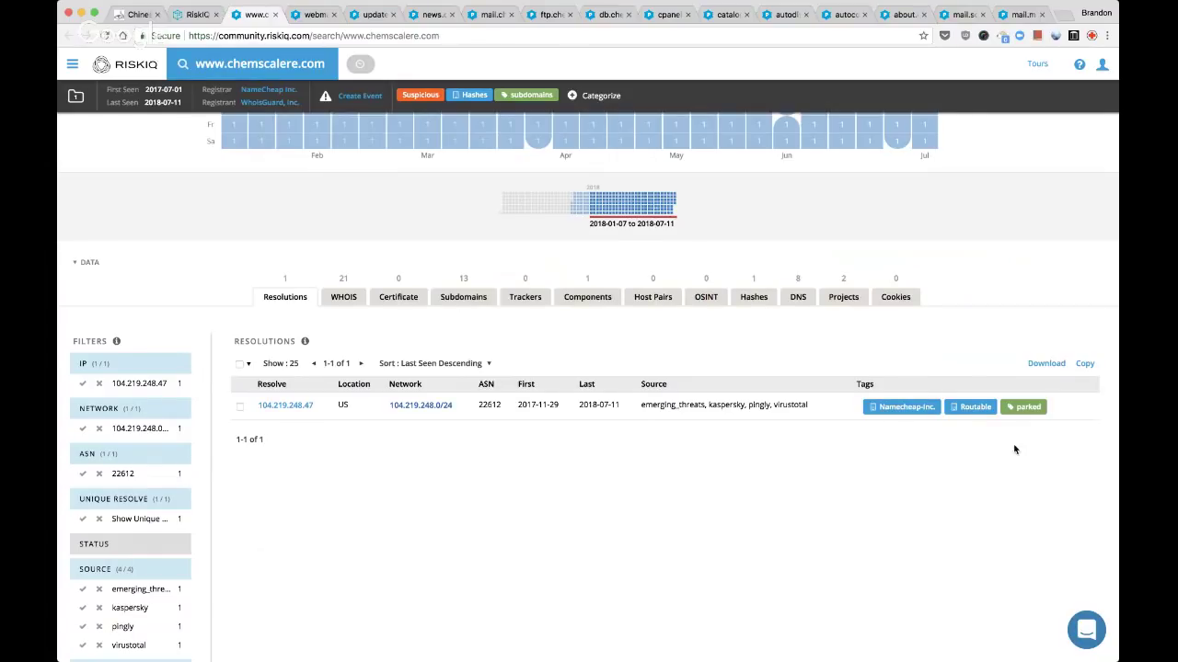
left_click(754, 297)
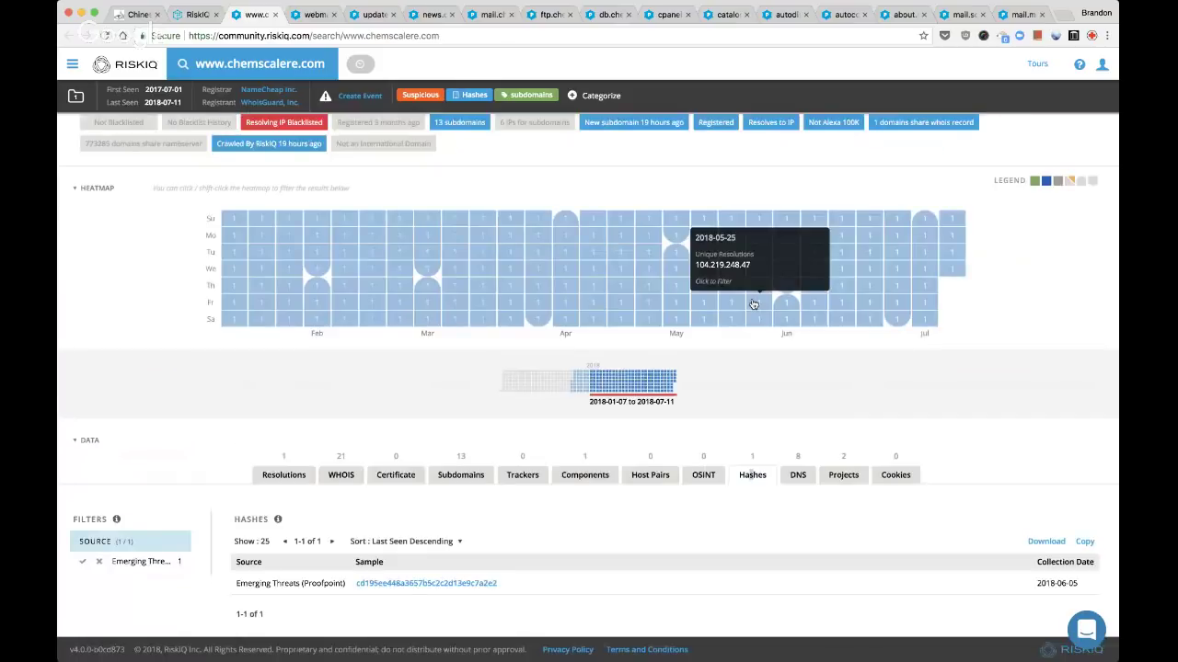
key("super+w")
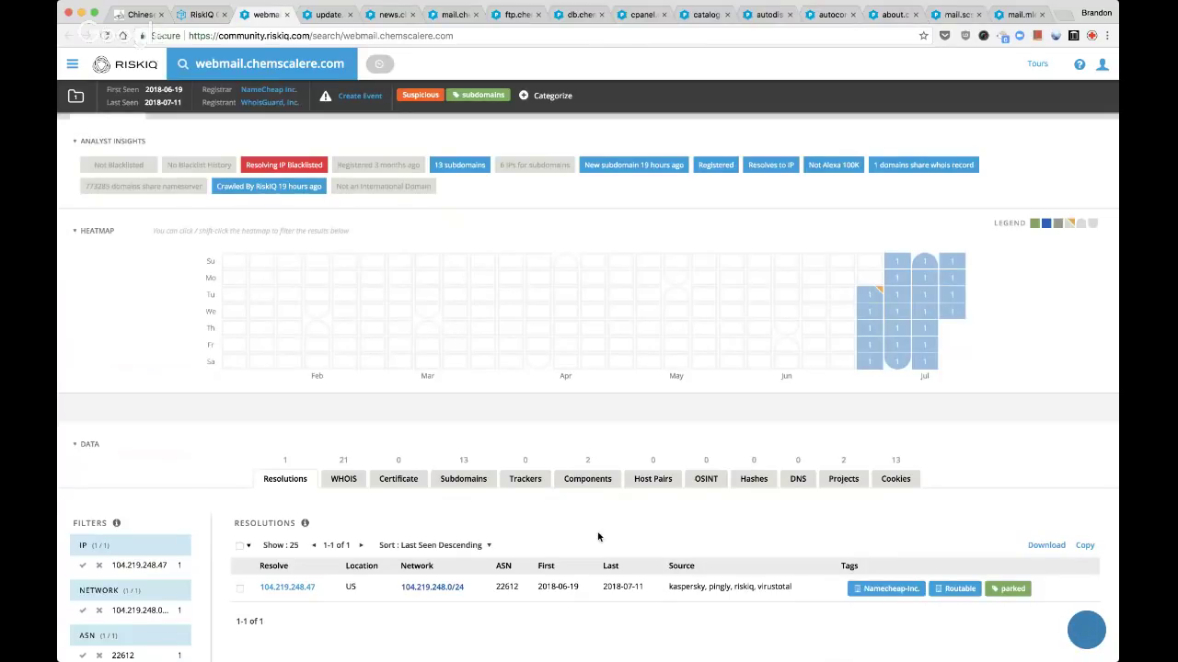
key("super+w")
scroll(598, 538, "down", 1)
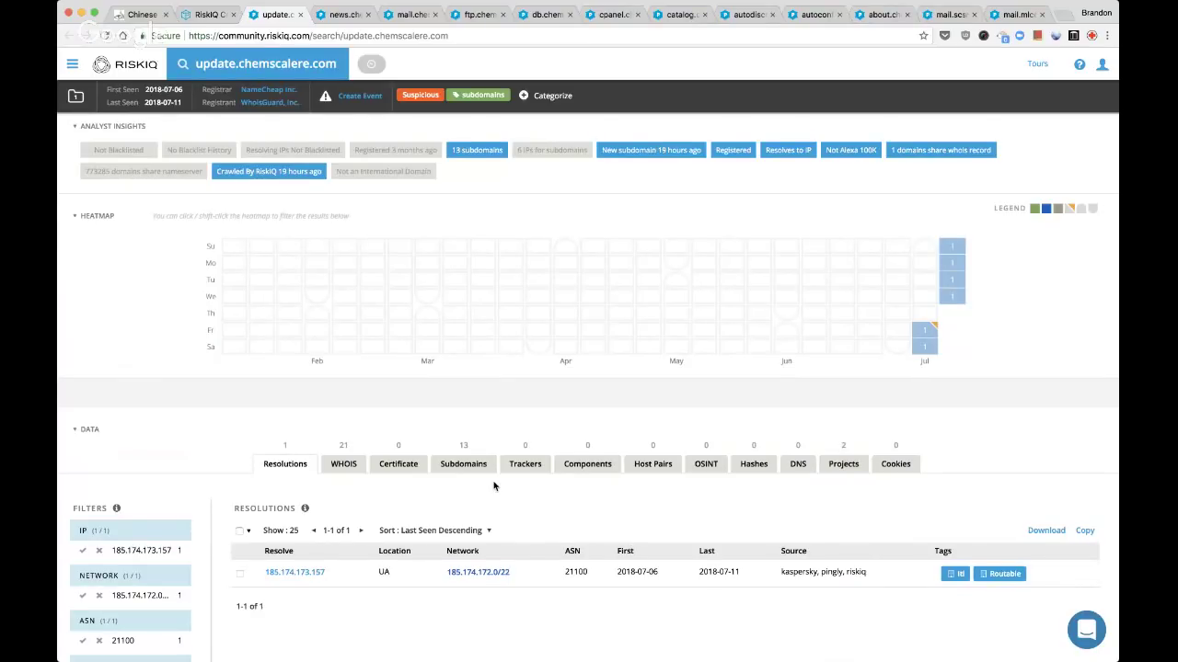
left_click(296, 572, "super")
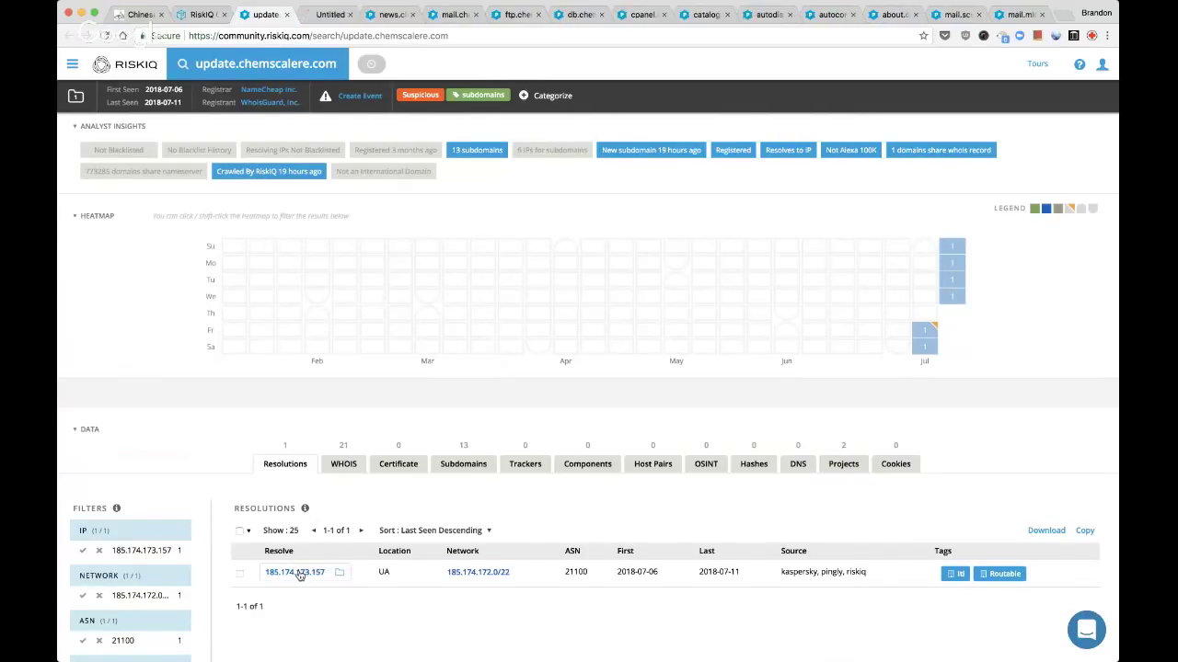
scroll(449, 520, "down", 2)
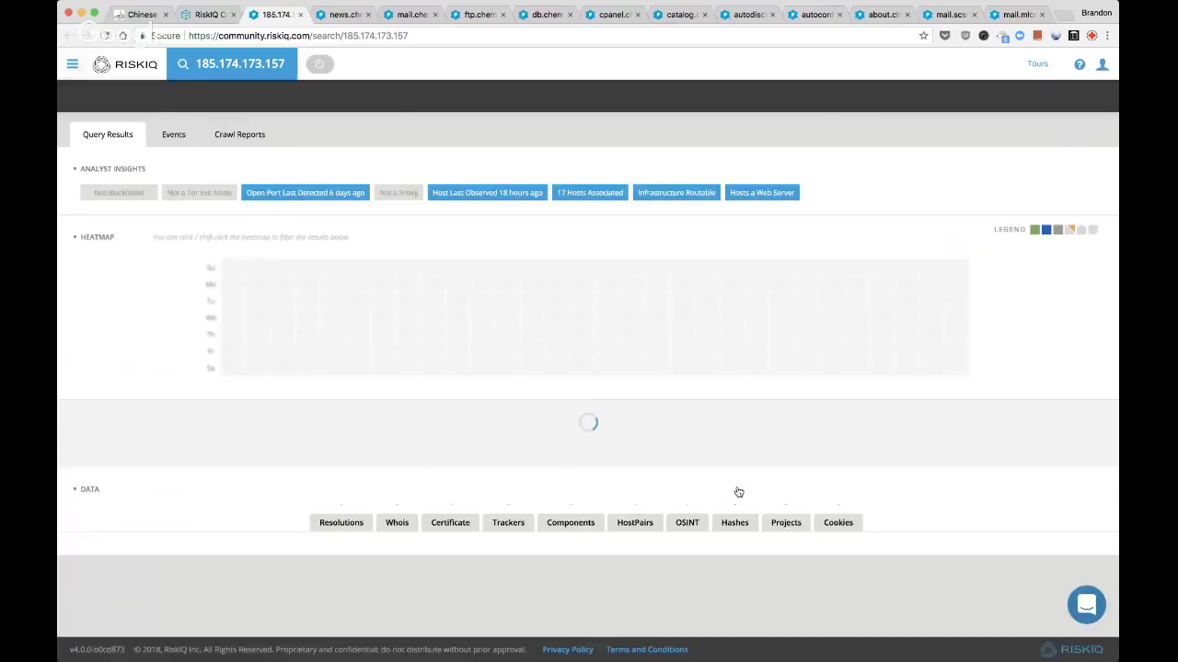
scroll(502, 446, "down", 5)
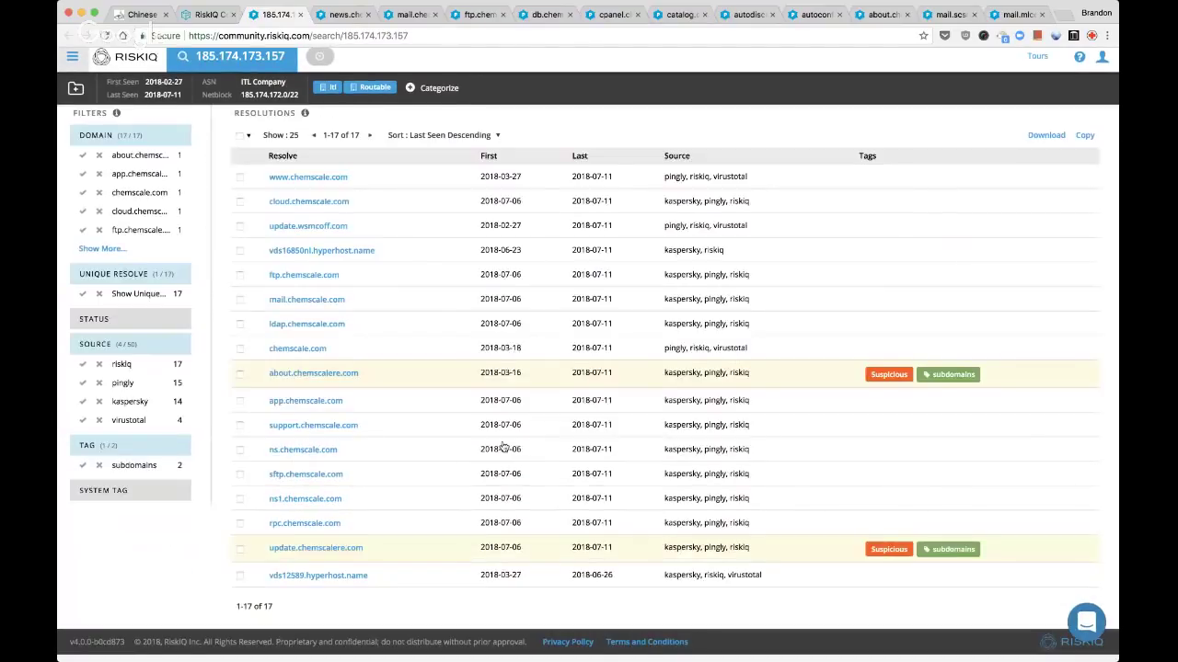
scroll(502, 447, "up", 5)
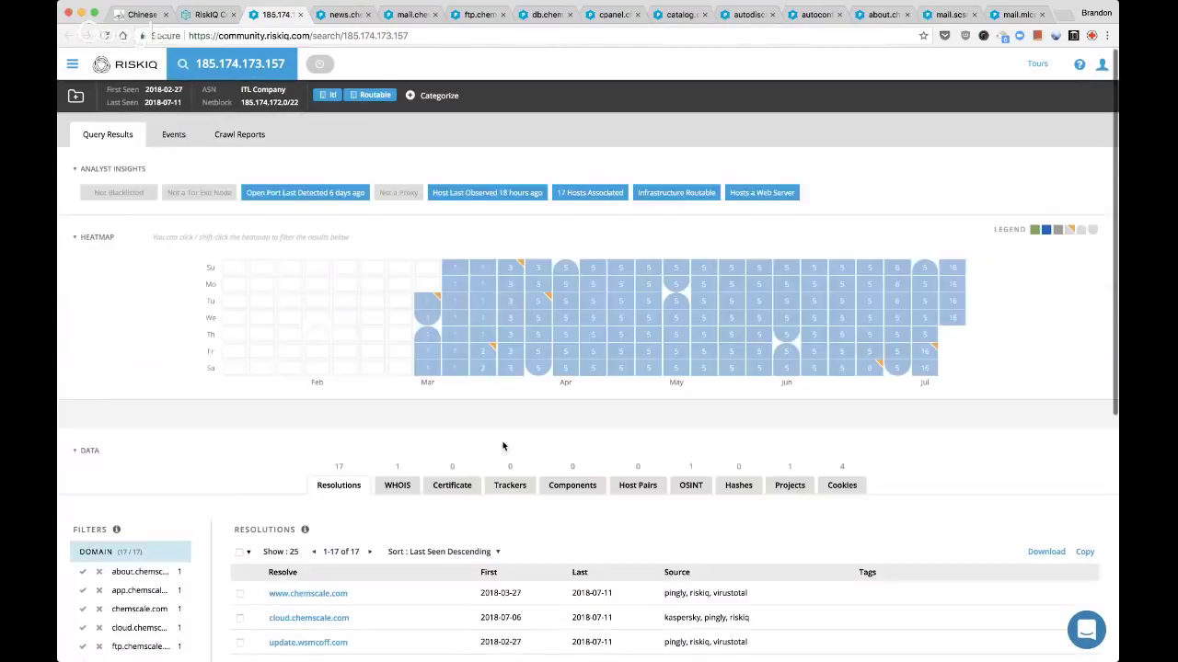
mouse_move(806, 370)
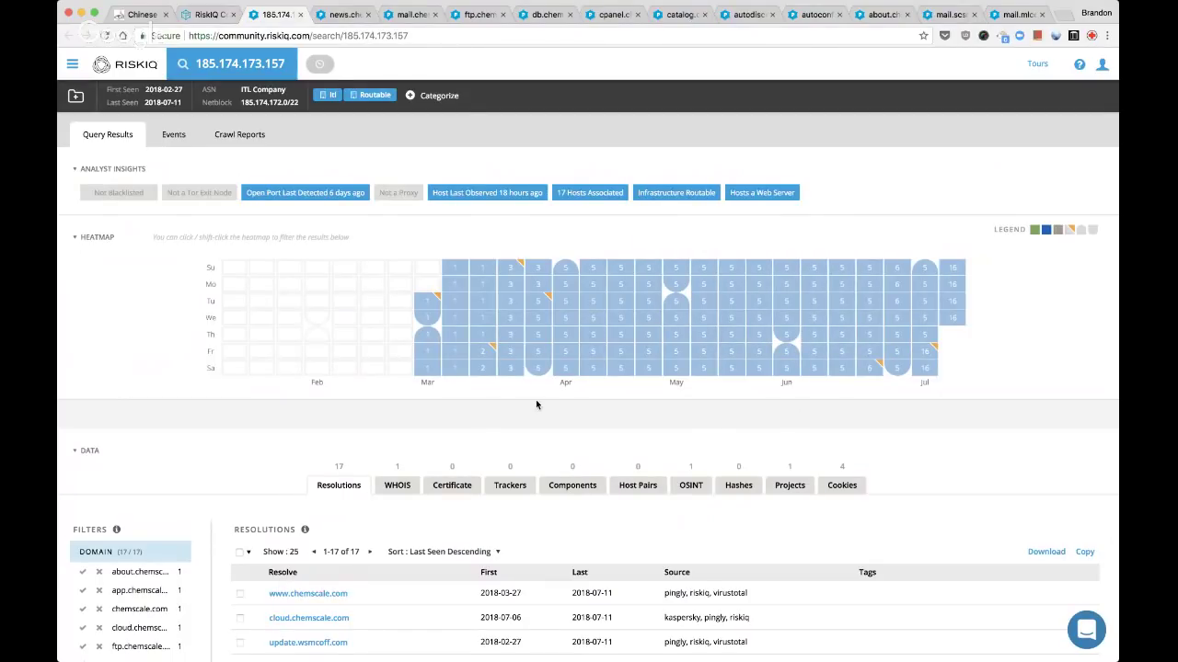
scroll(536, 405, "down", 5)
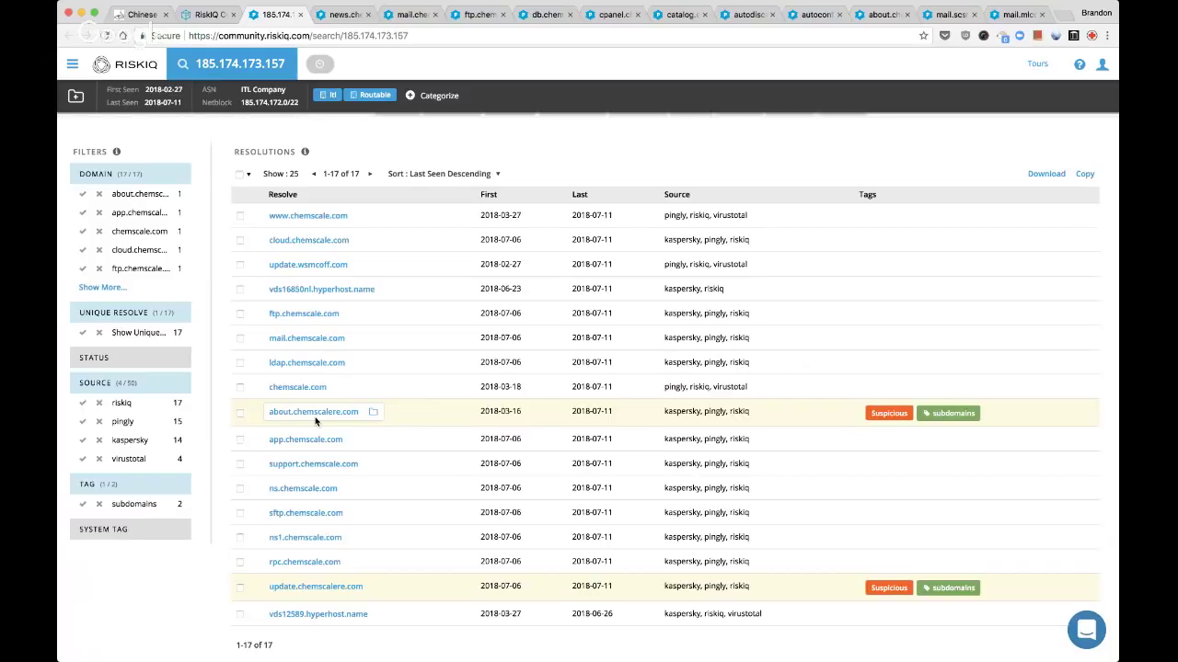
Select the 15 non-chemscalere resolutions, from chemscale.com through vds12589.hyperhost.name
left_click(239, 387)
left_click(240, 215, "shift")
left_click(239, 439)
left_click(240, 561, "shift")
left_click(239, 613)
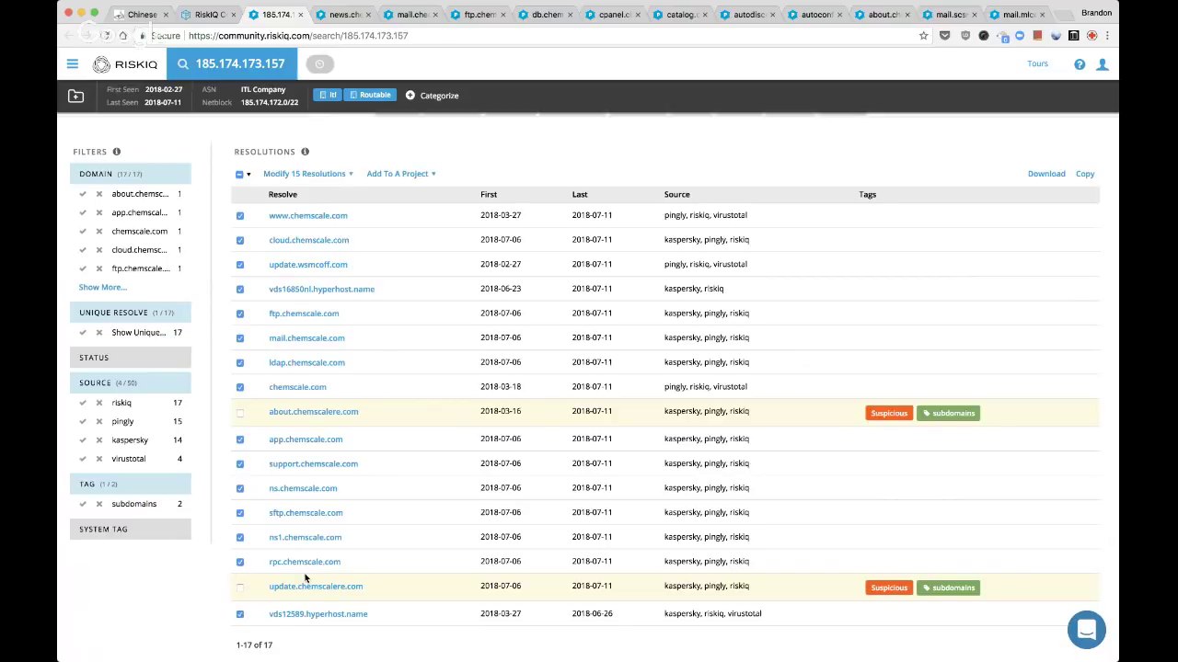
scroll(305, 577, "up", 3)
Mark the 15 selected resolutions Suspicious with custom tag pdns-overlap
left_click(303, 293)
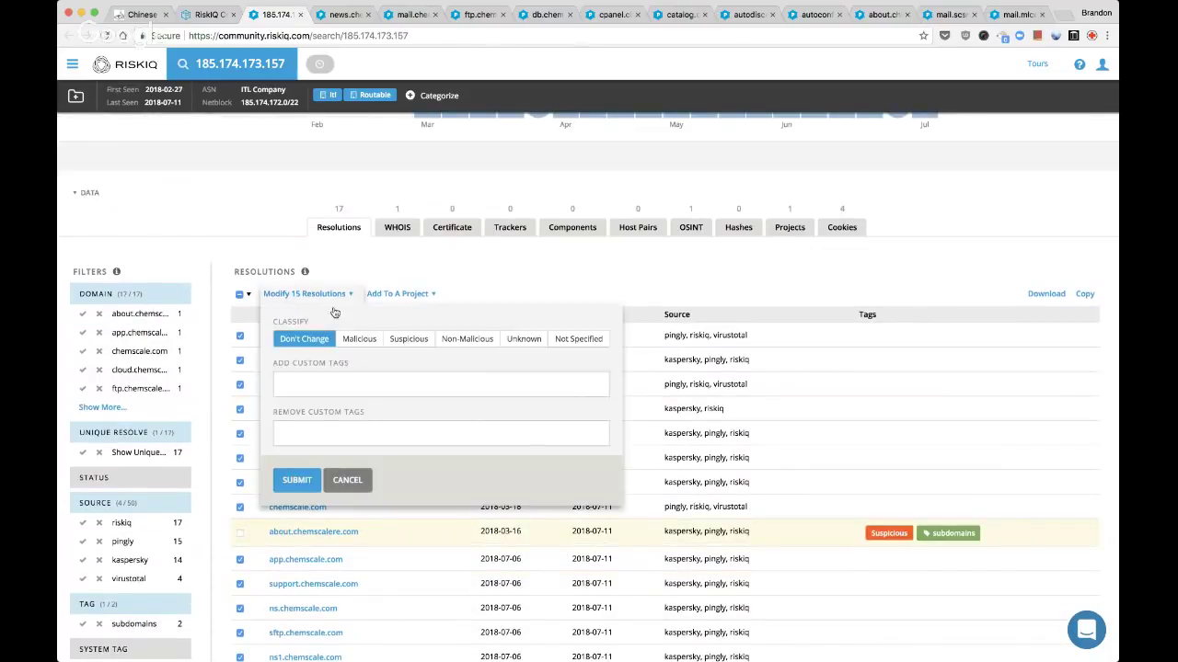
left_click(408, 340)
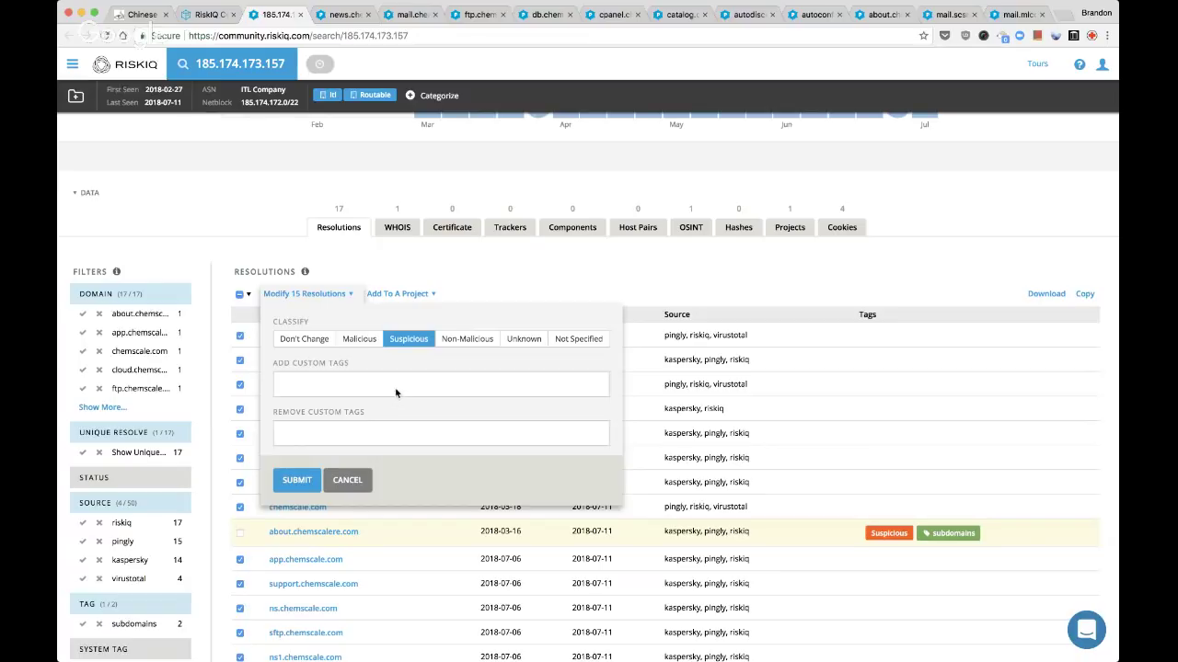
left_click(396, 384)
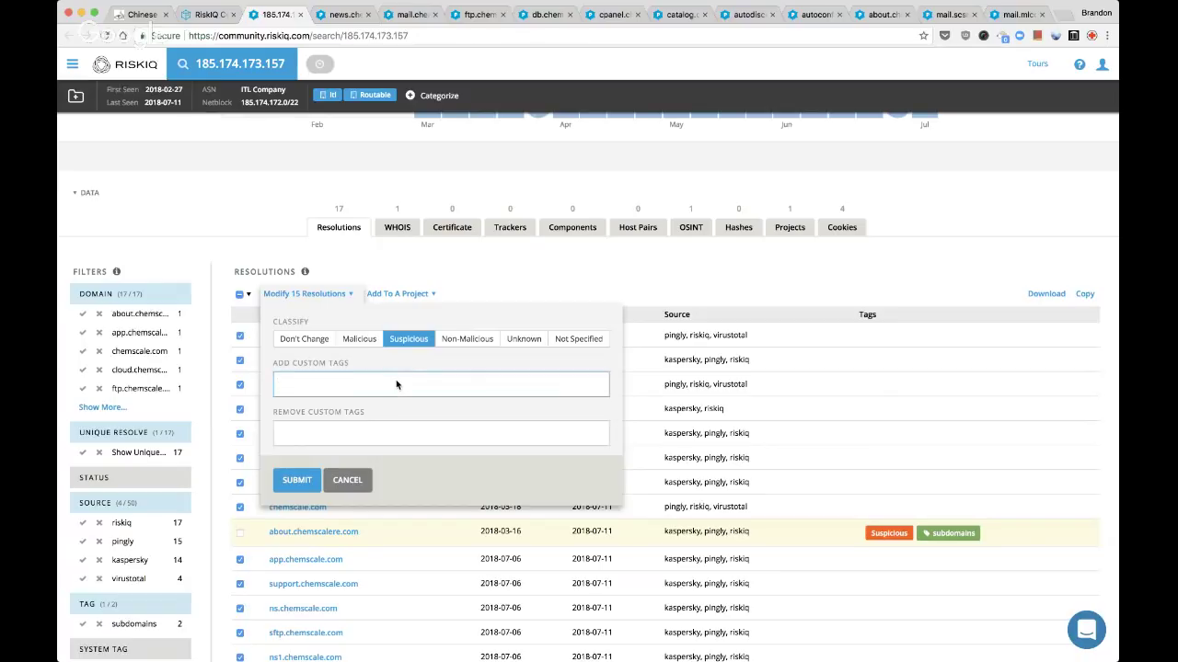
type("pdns-overlap")
key("Return")
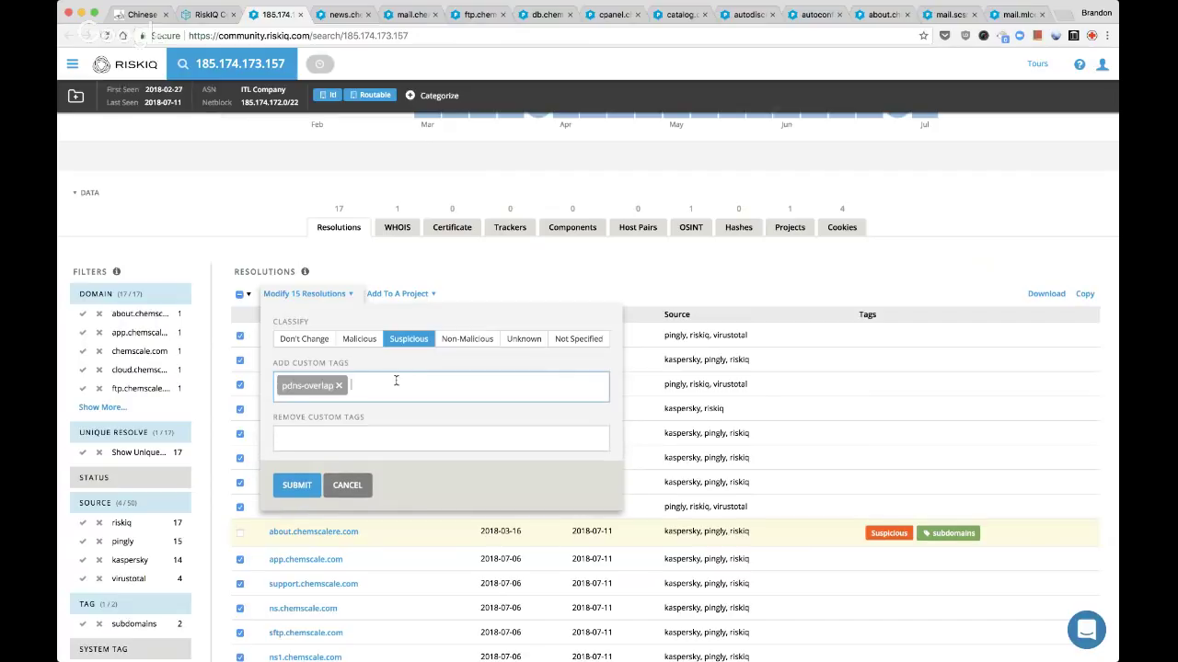
left_click(307, 491)
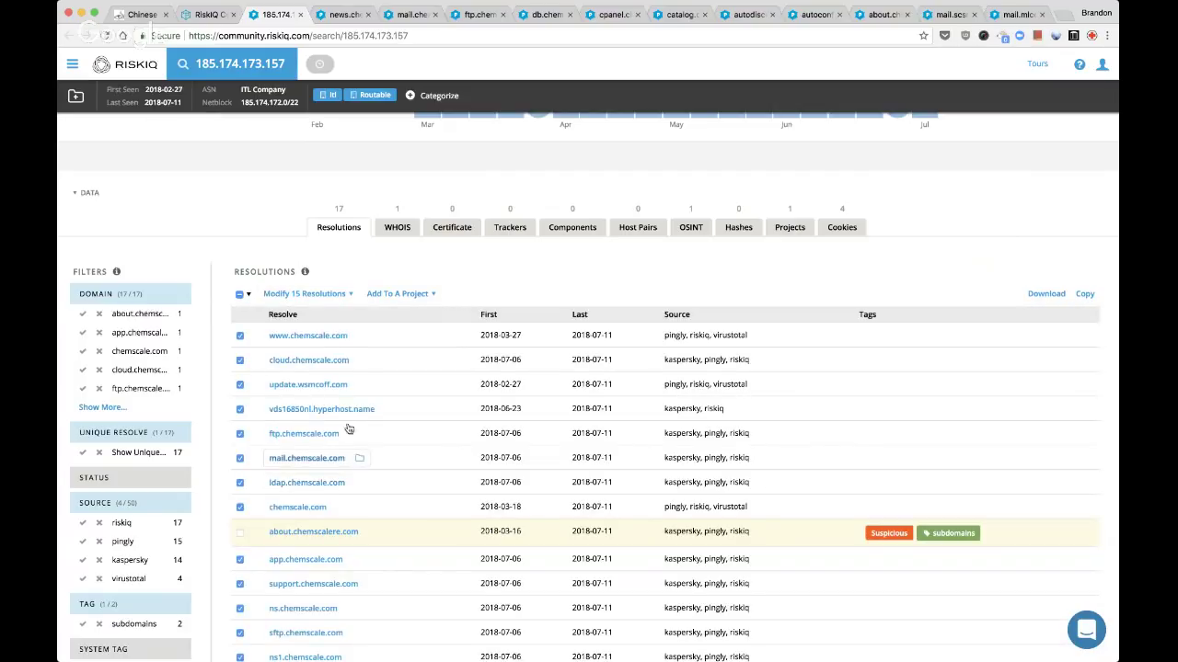
Add the selected resolutions to the Live Stream: FireEye TEMP.Periscope actors project
left_click(405, 295)
key("super+f")
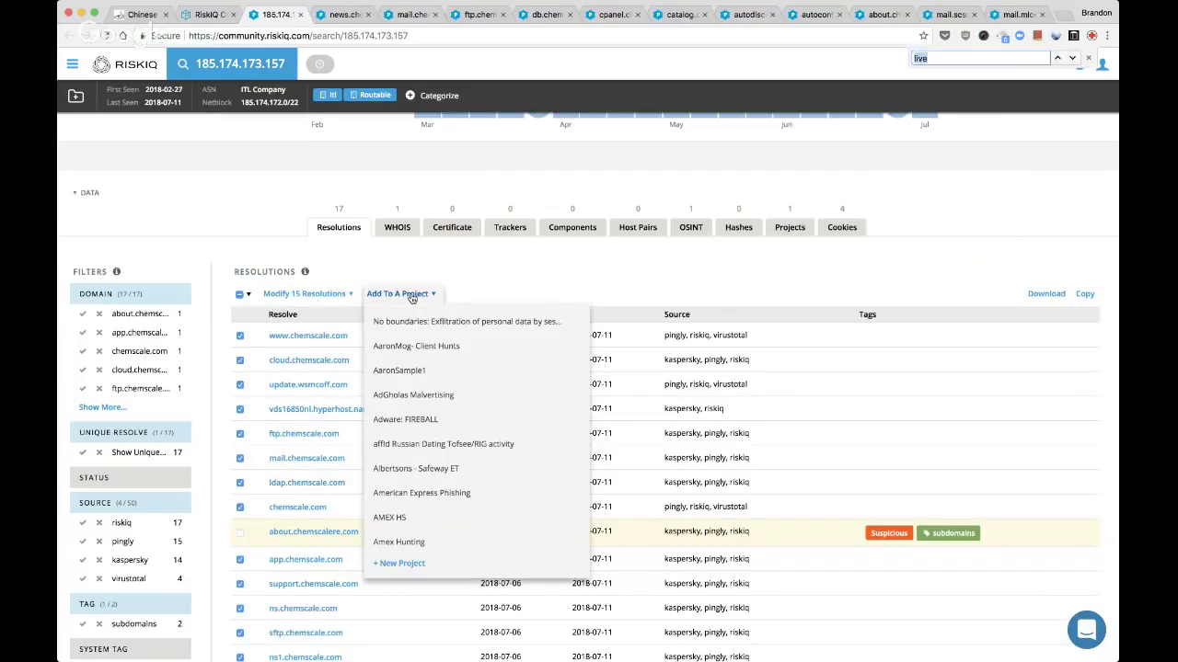
type("live")
left_click(451, 354)
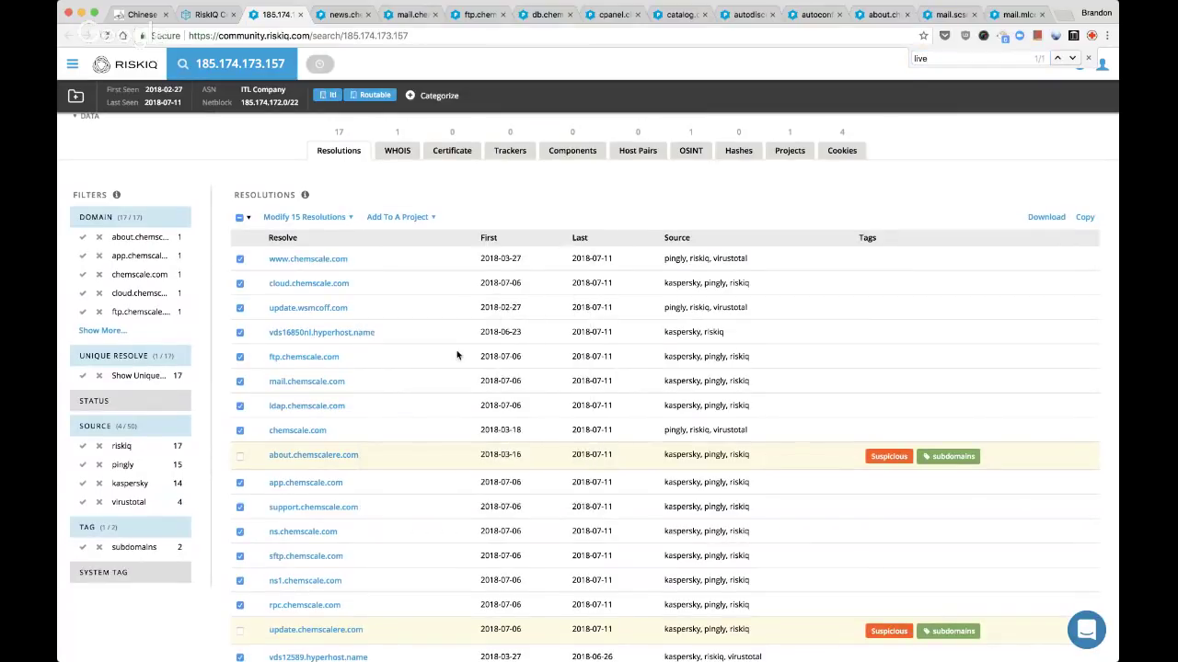
Classify IP 185.174.173.157 as Suspicious with custom tag subdomain-usage
left_click(434, 95)
left_click(486, 142)
left_click(455, 257)
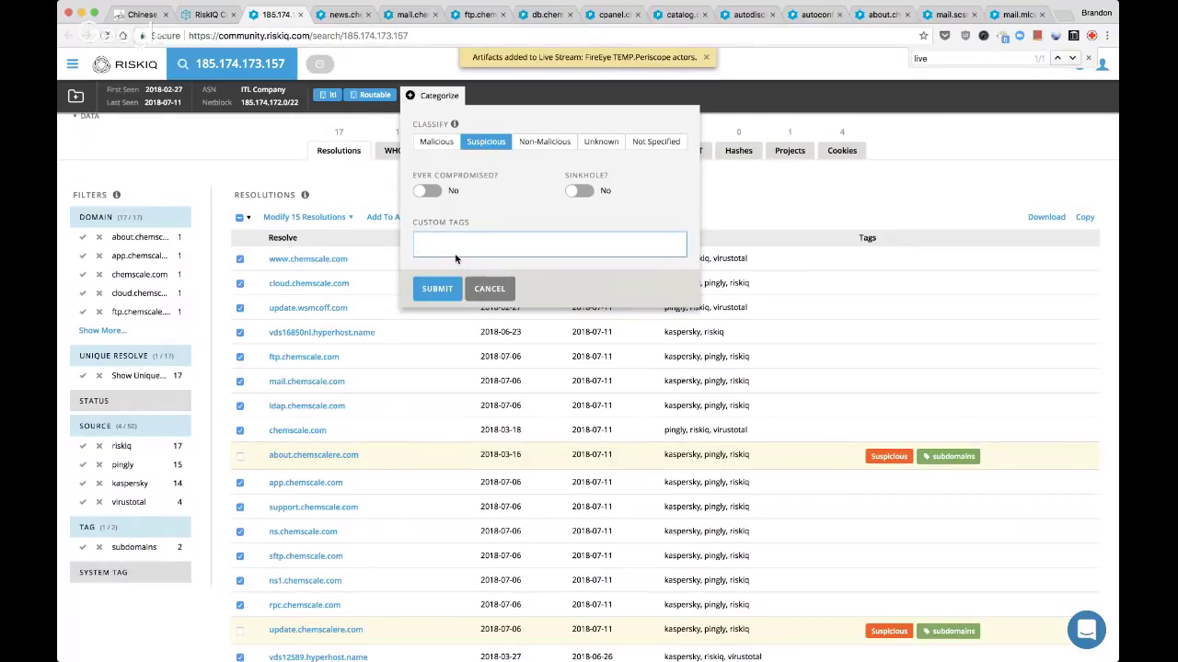
type("sub")
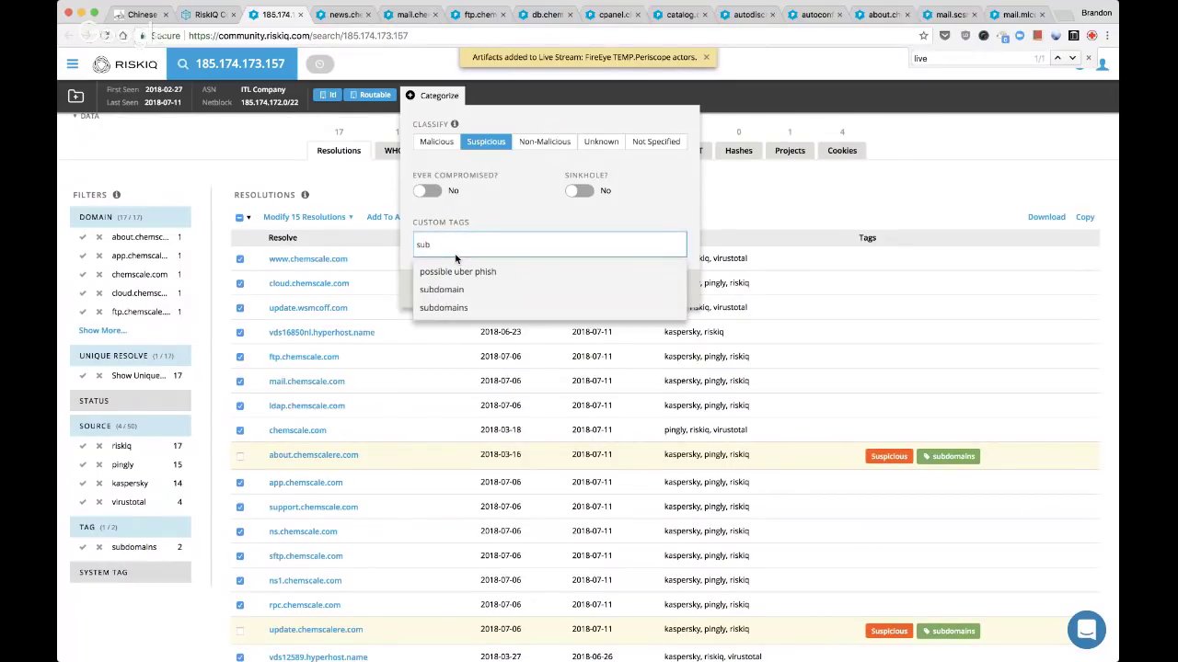
type("domain-usage")
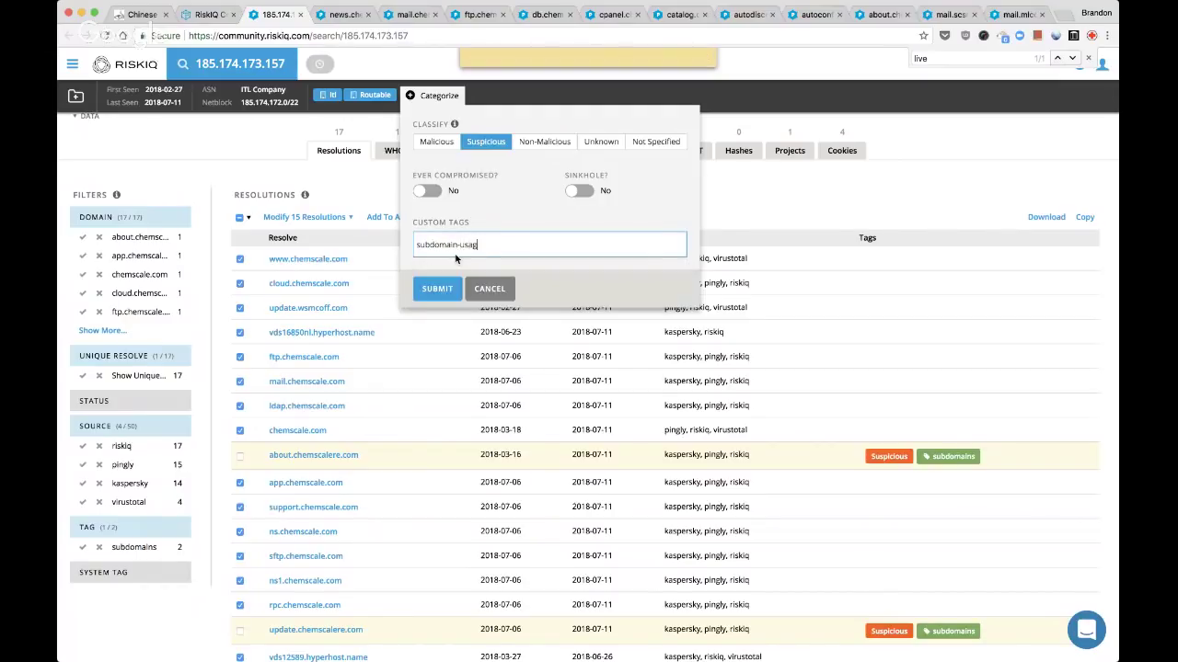
key("Return")
left_click(437, 295)
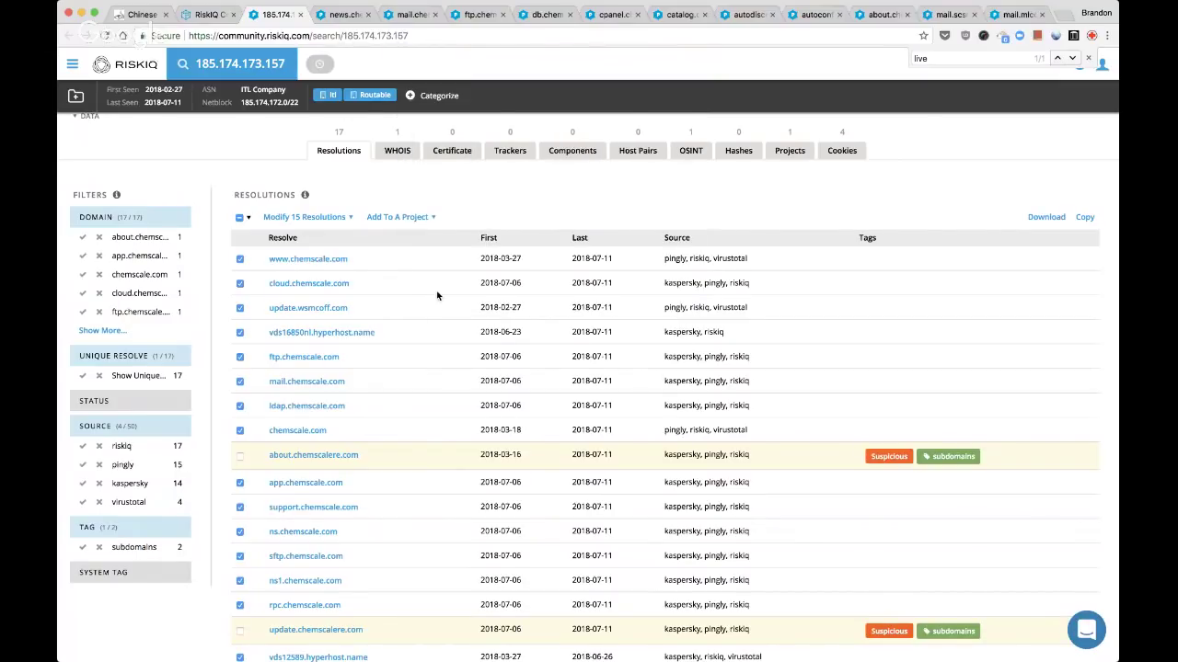
Open the IP's Add to a project list and search it for the Live Stream project
left_click(75, 96)
key("ctrl+f")
type("t")
key("BackSpace")
type("live")
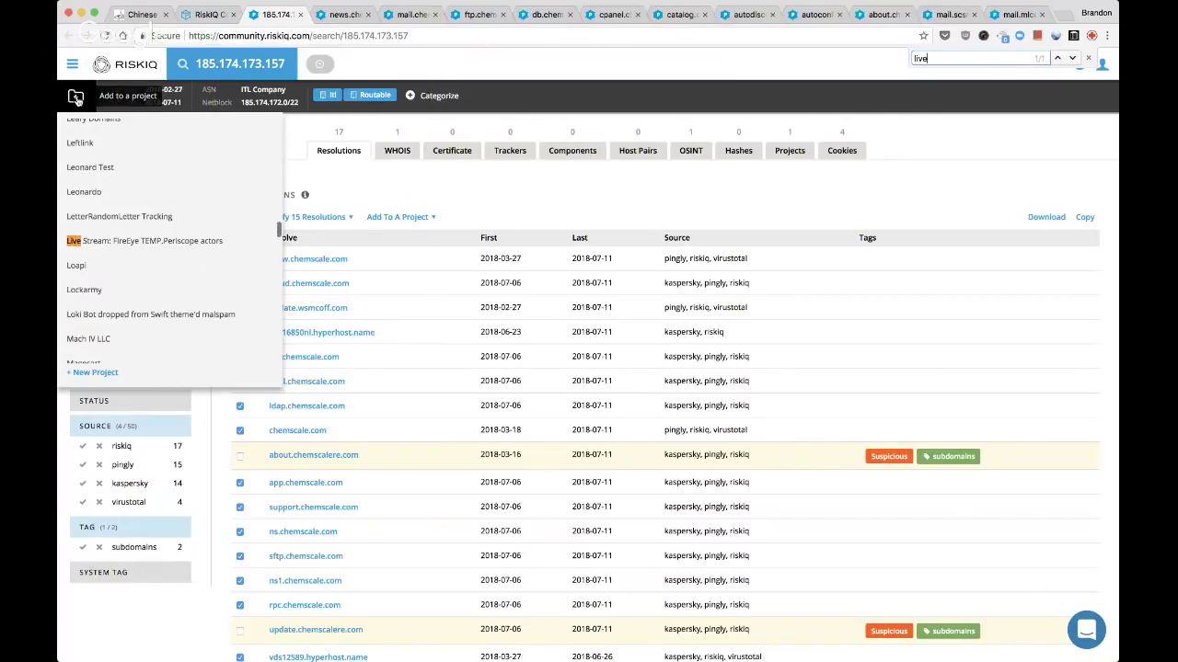
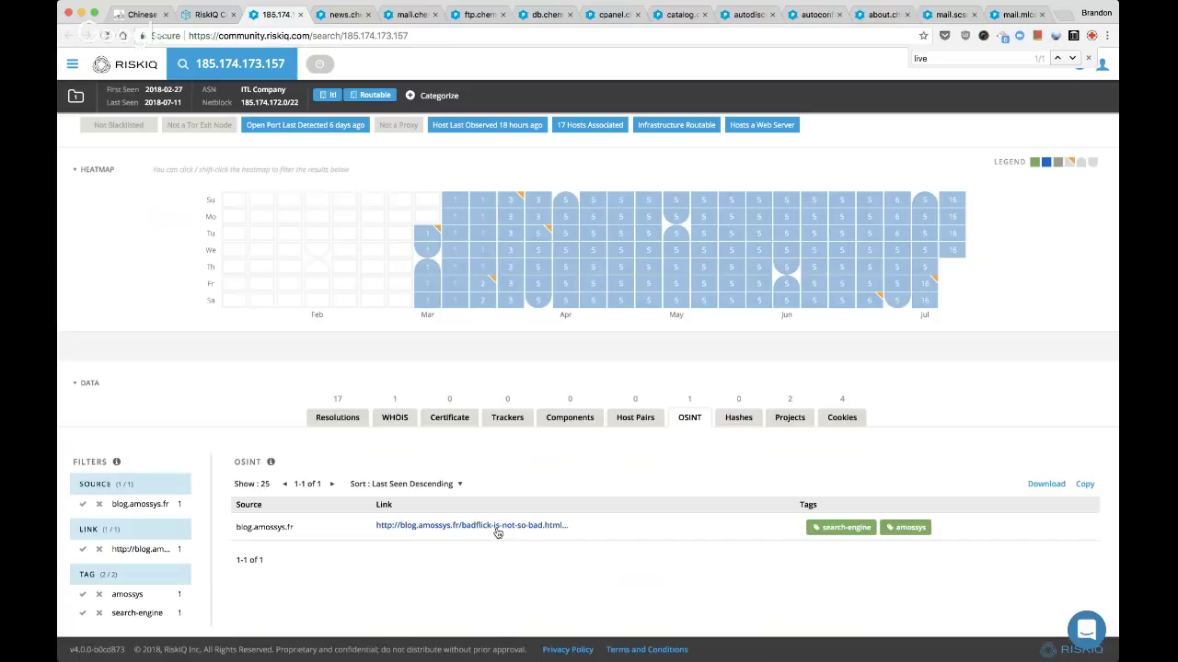
Open the AMOSSYS article in a new tab, review the four PHPSESSID cookies, then view the article
left_click(497, 526, "super")
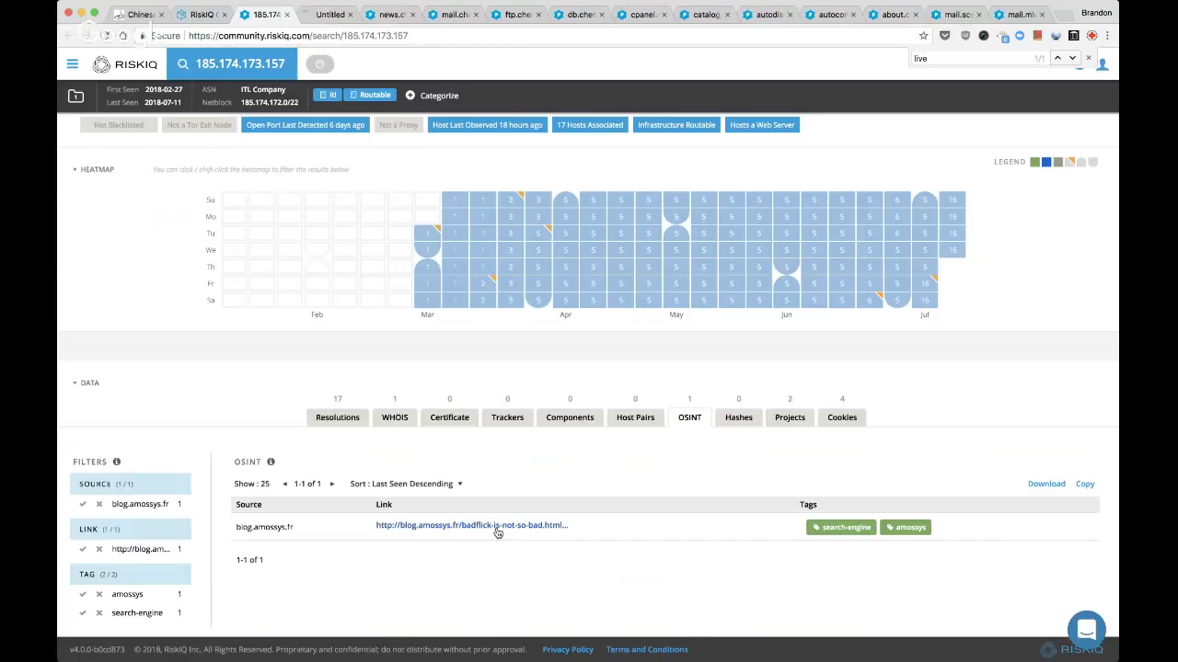
left_click(842, 418)
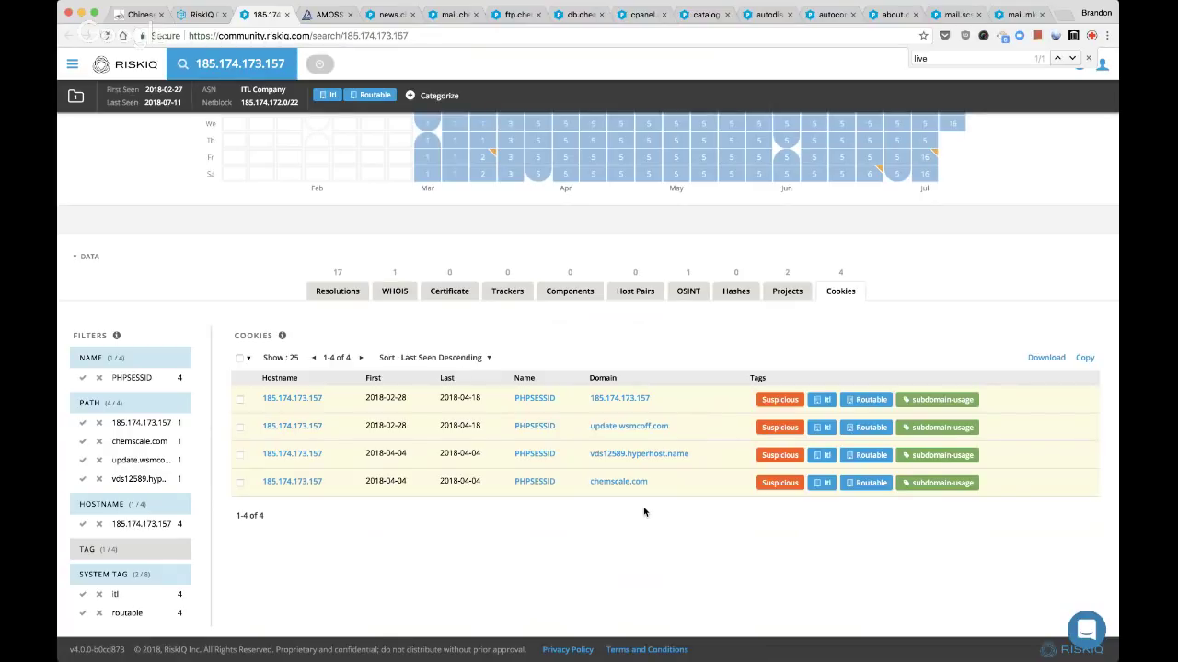
key("ctrl+Tab")
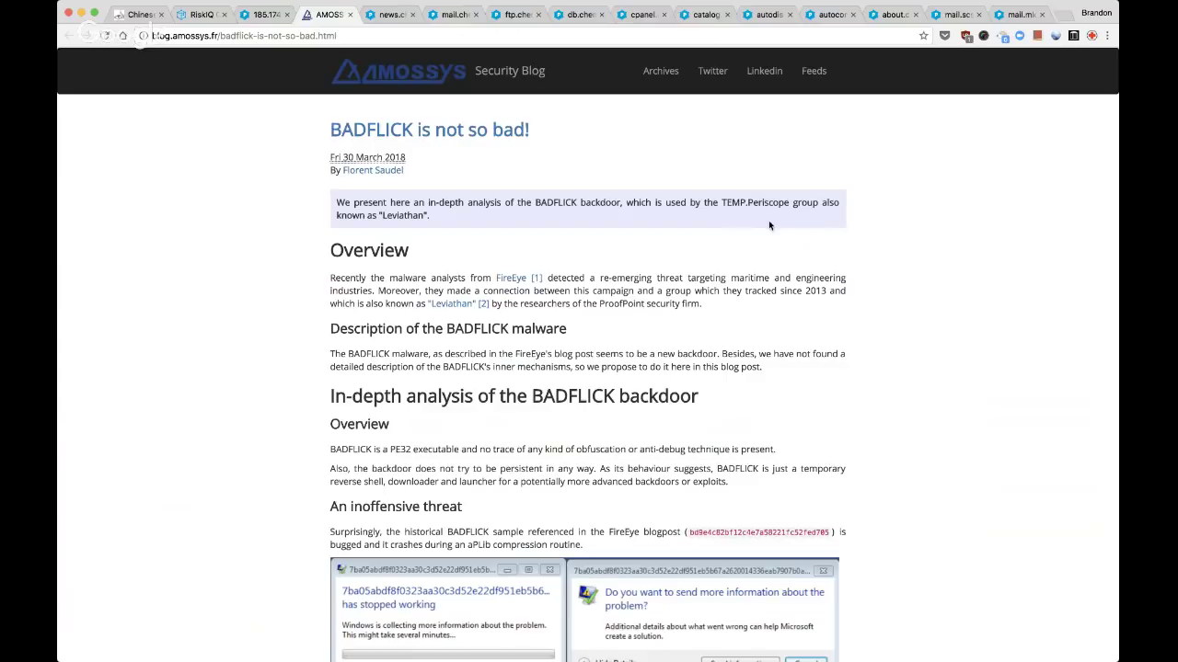
Open FireEye's TEMP.Periscope report in a new tab, skim to its Indicators tables, then return to the BADFLICK post
scroll(770, 225, "down", 1)
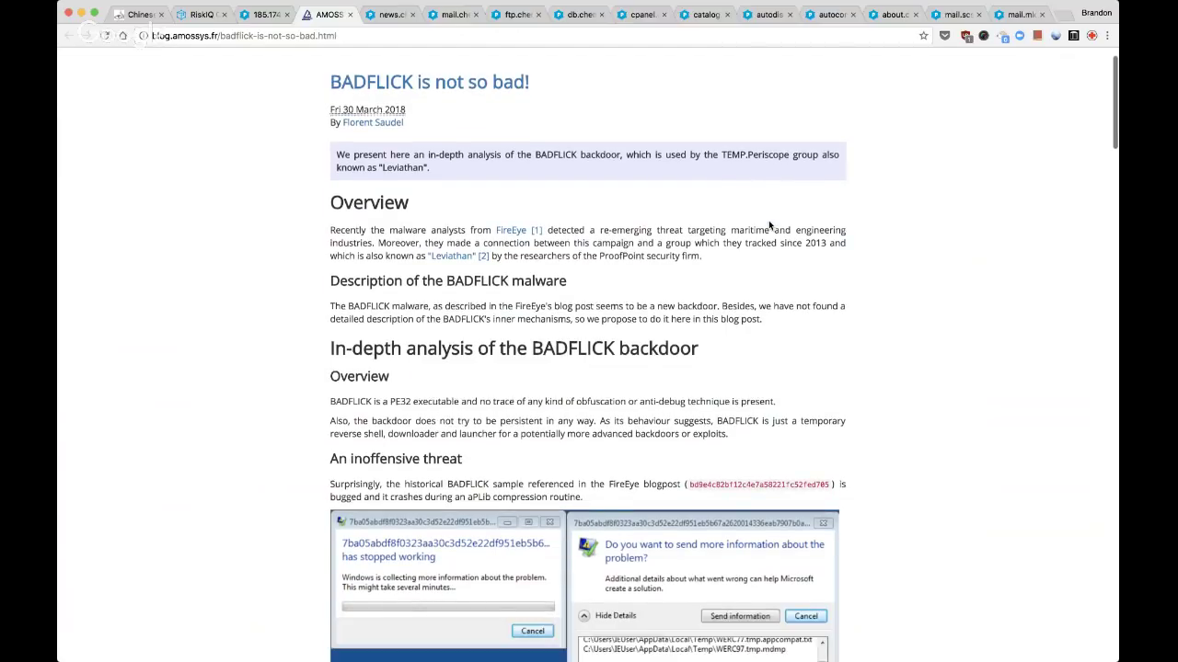
scroll(768, 226, "down", 1)
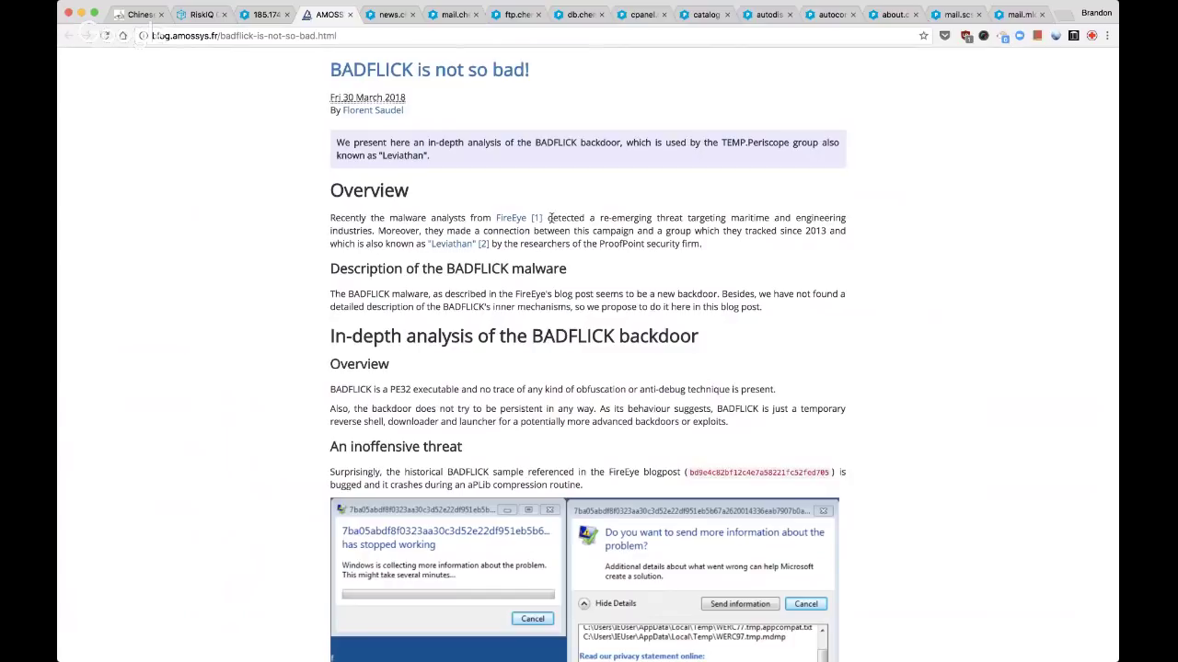
left_click(513, 221, "super")
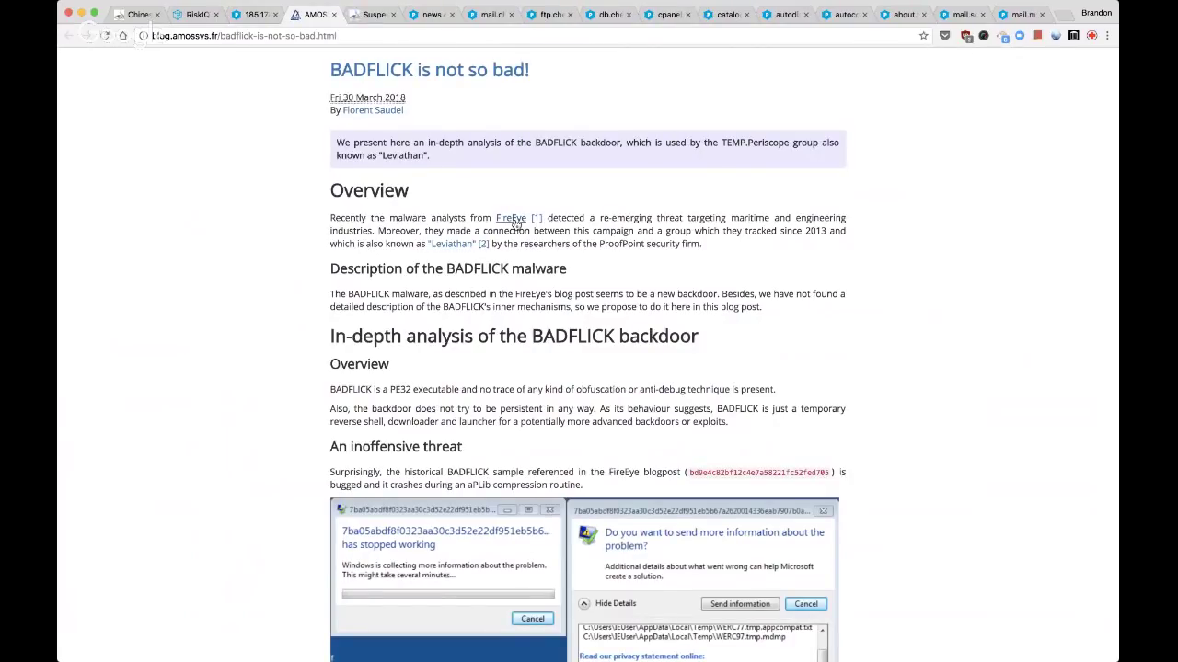
key("ctrl+Tab")
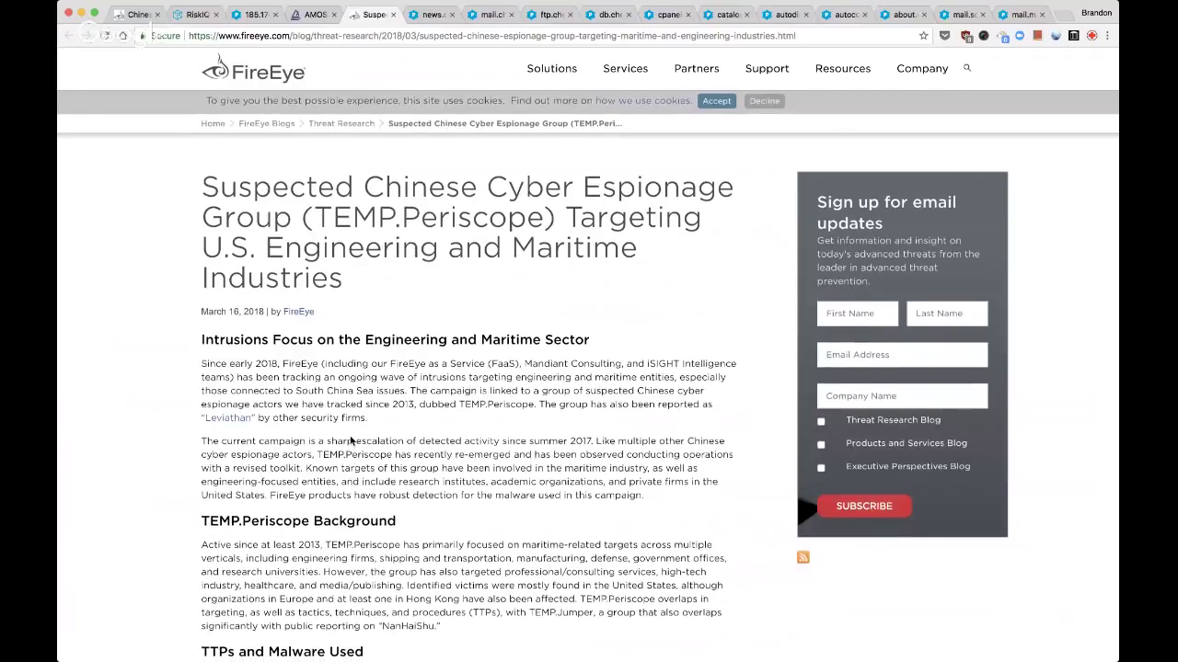
scroll(357, 442, "down", 10)
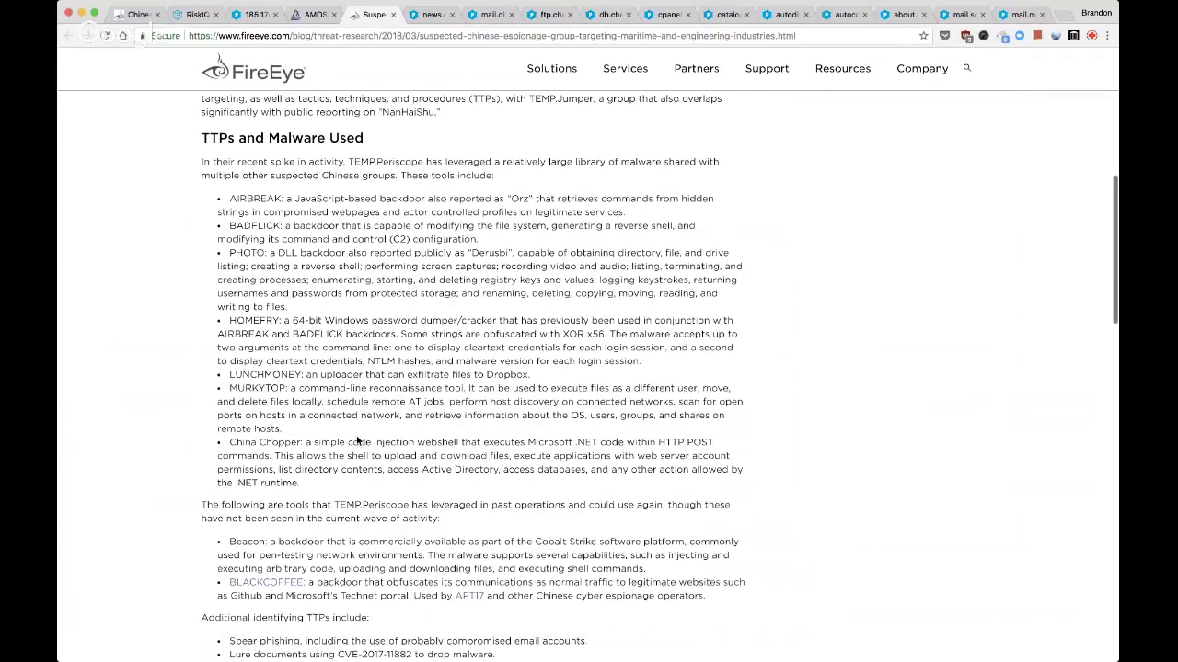
scroll(368, 435, "down", 9)
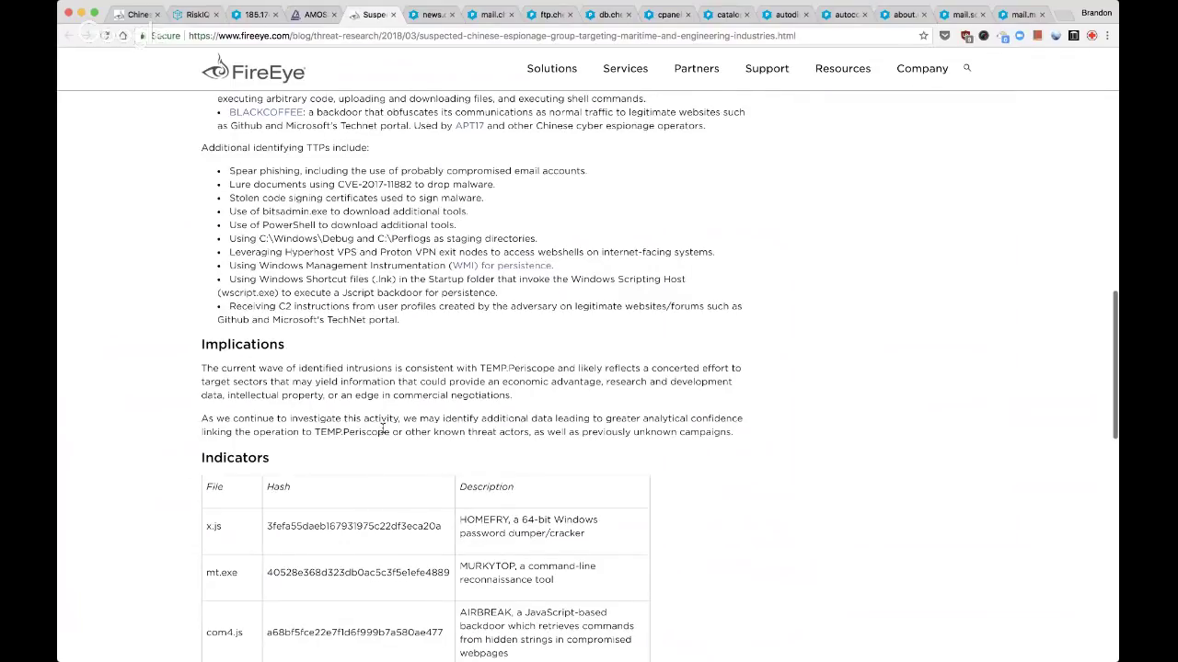
scroll(383, 430, "down", 4)
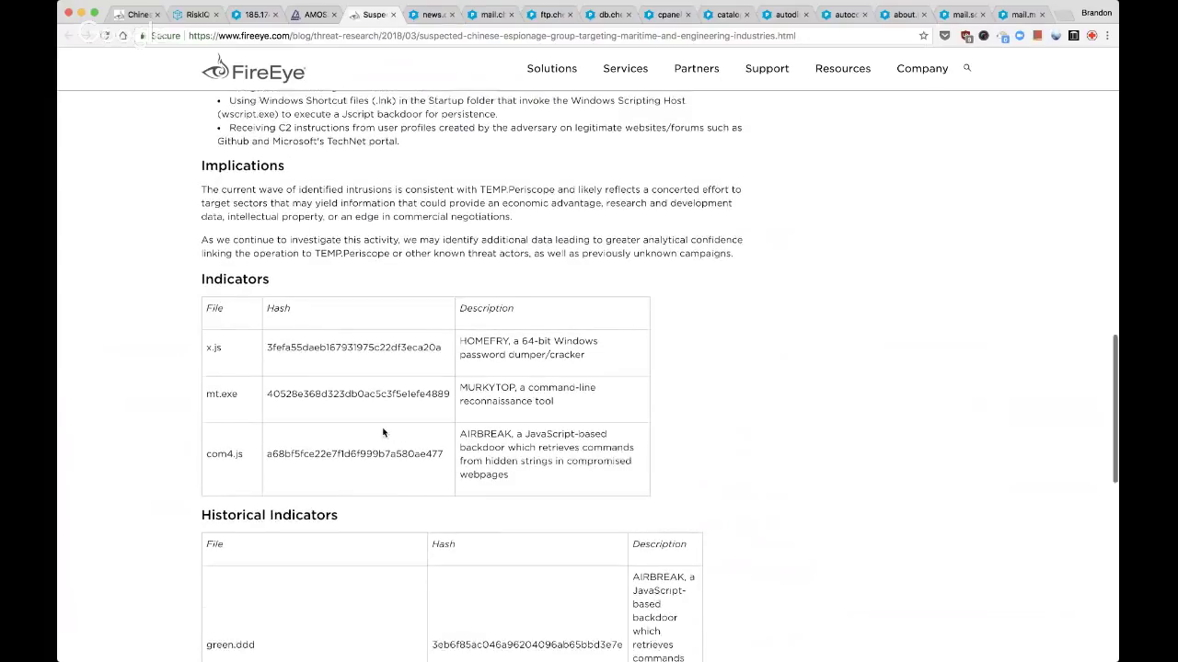
scroll(383, 432, "down", 10)
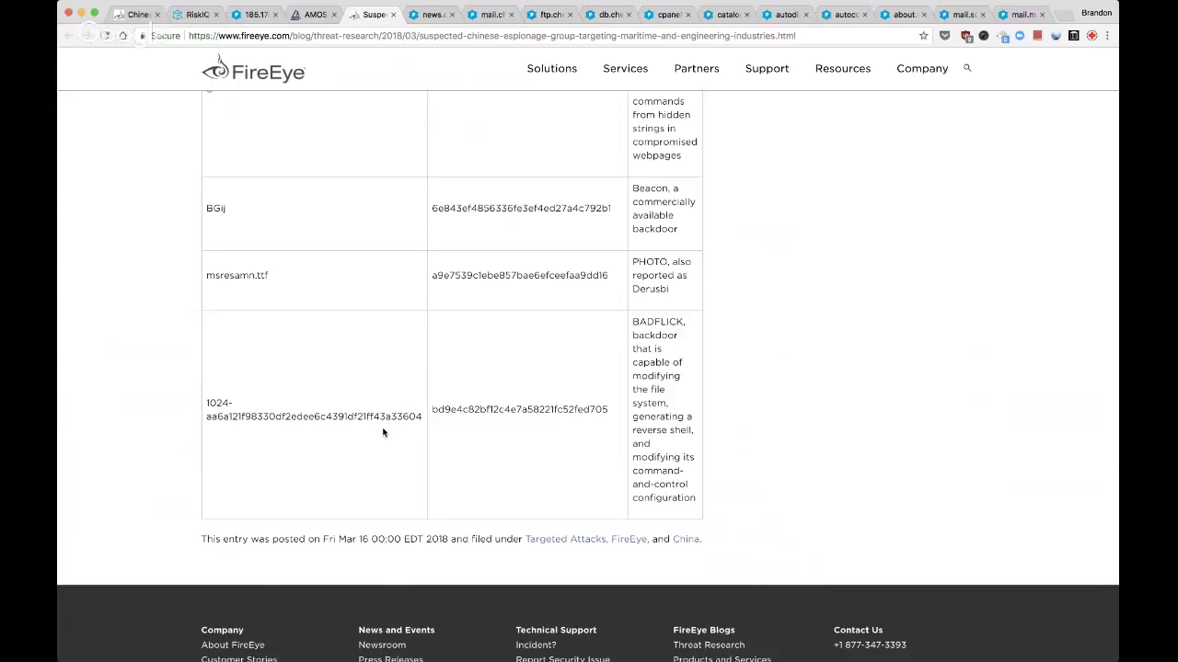
key("ctrl+shift+Tab")
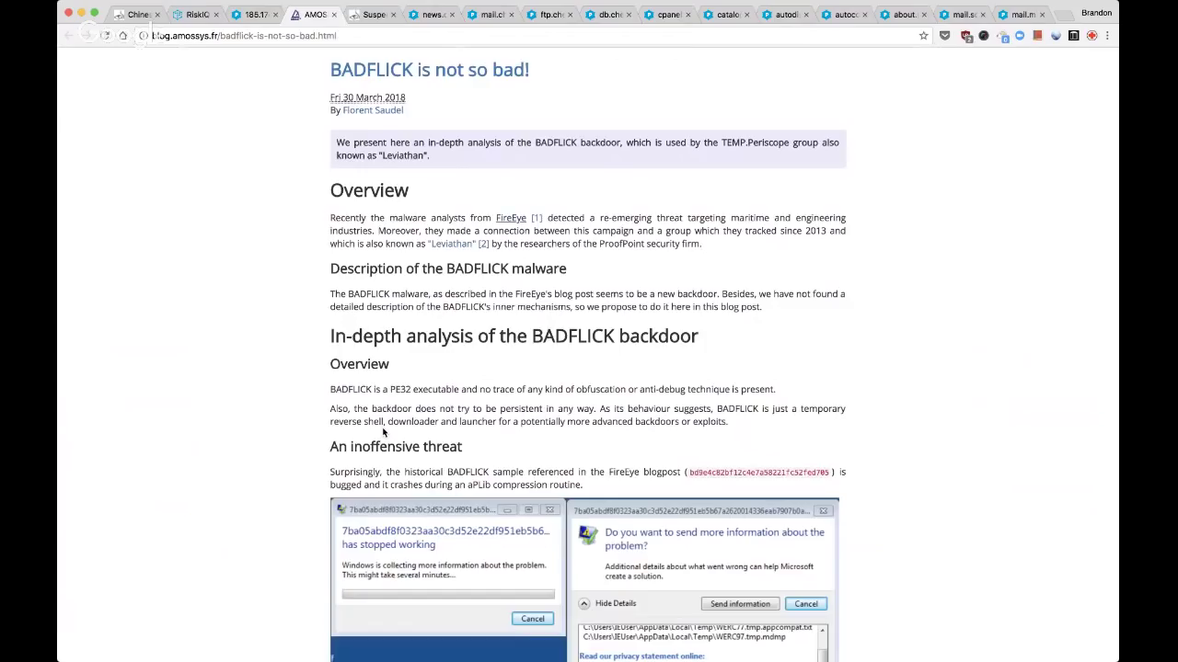
Scroll the BADFLICK post to the 'Description of BADFLICK's behaviour' section
scroll(774, 393, "down", 2)
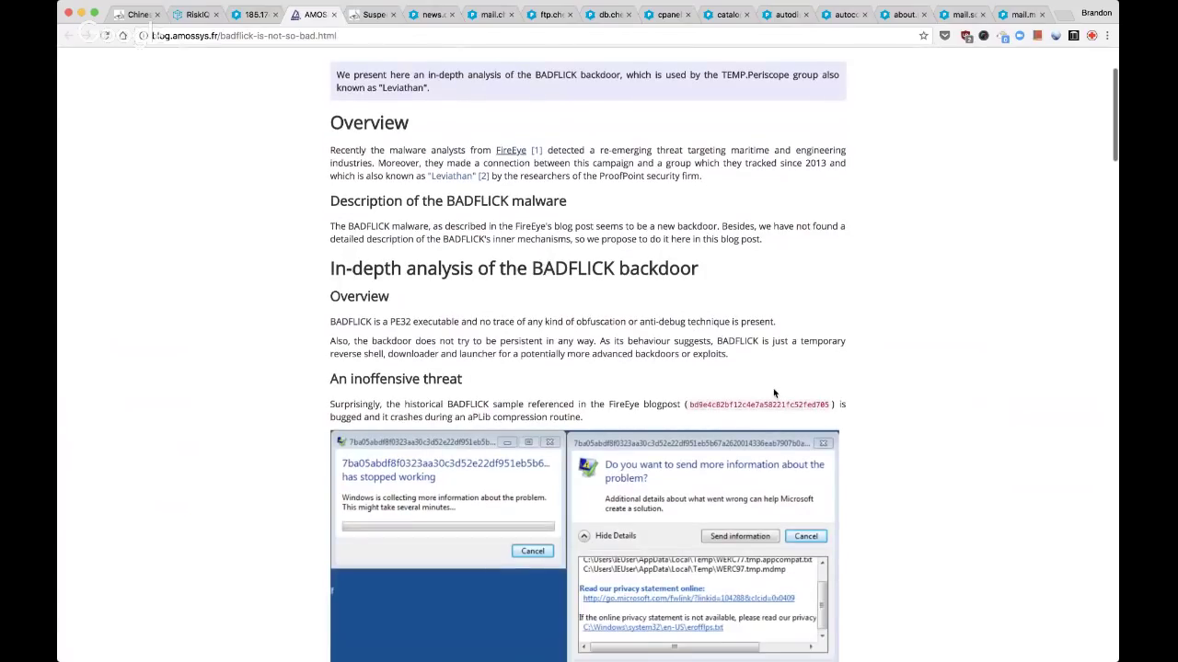
scroll(773, 393, "down", 3)
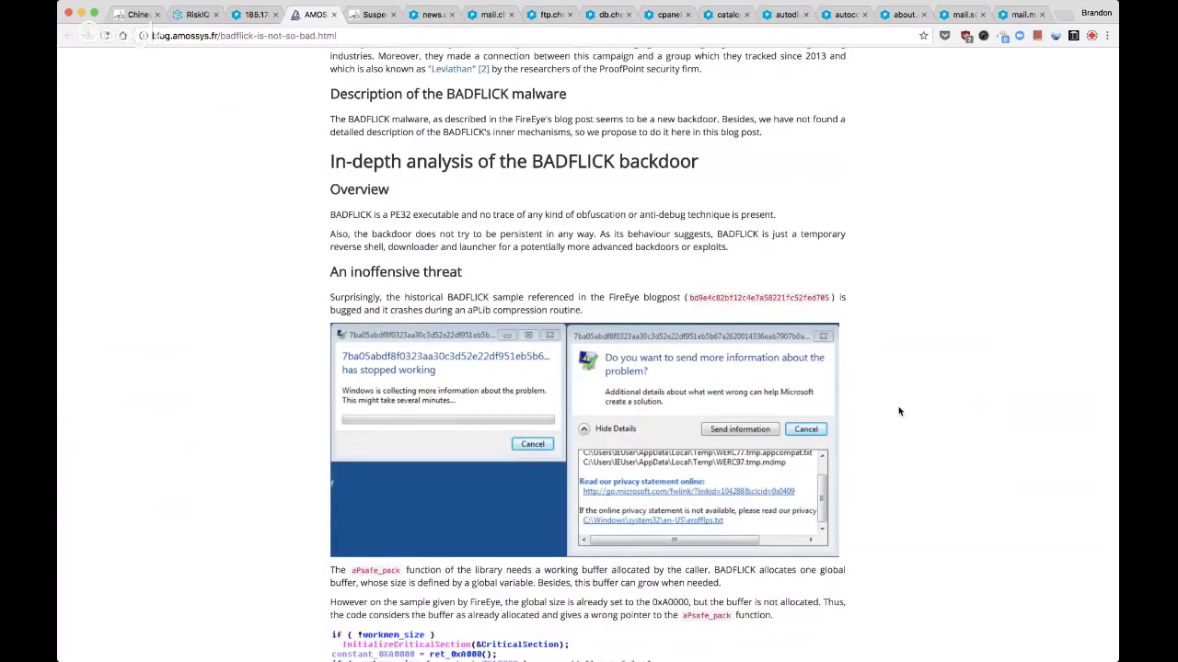
scroll(900, 411, "down", 1)
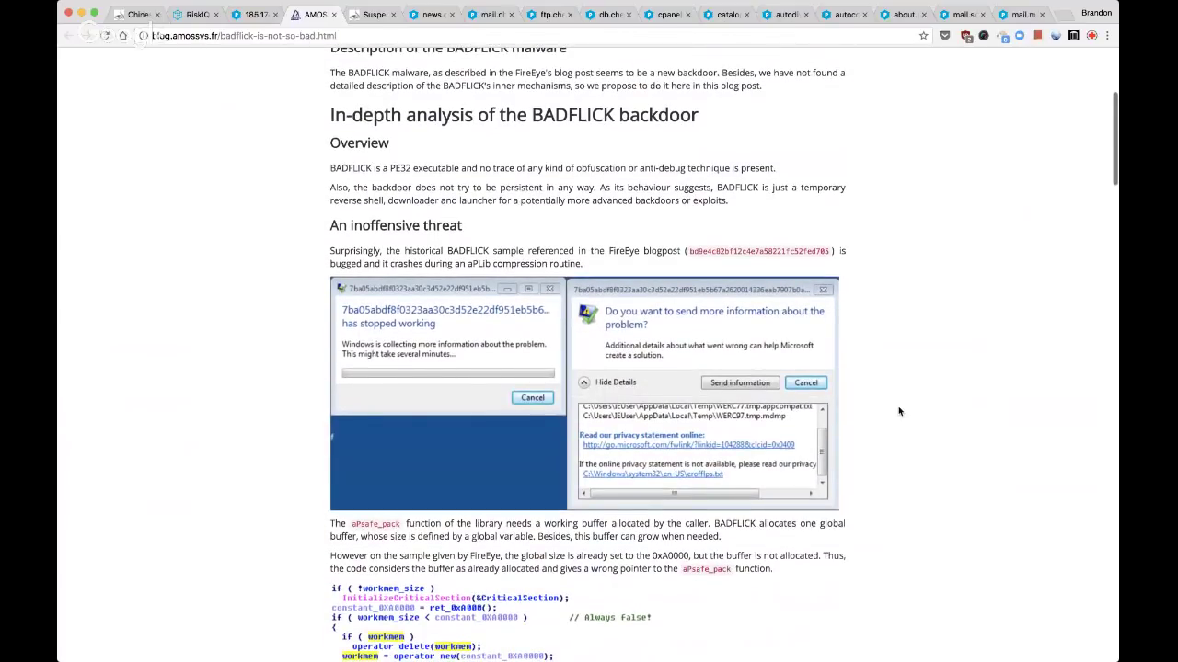
scroll(899, 411, "down", 3)
scroll(900, 411, "down", 1)
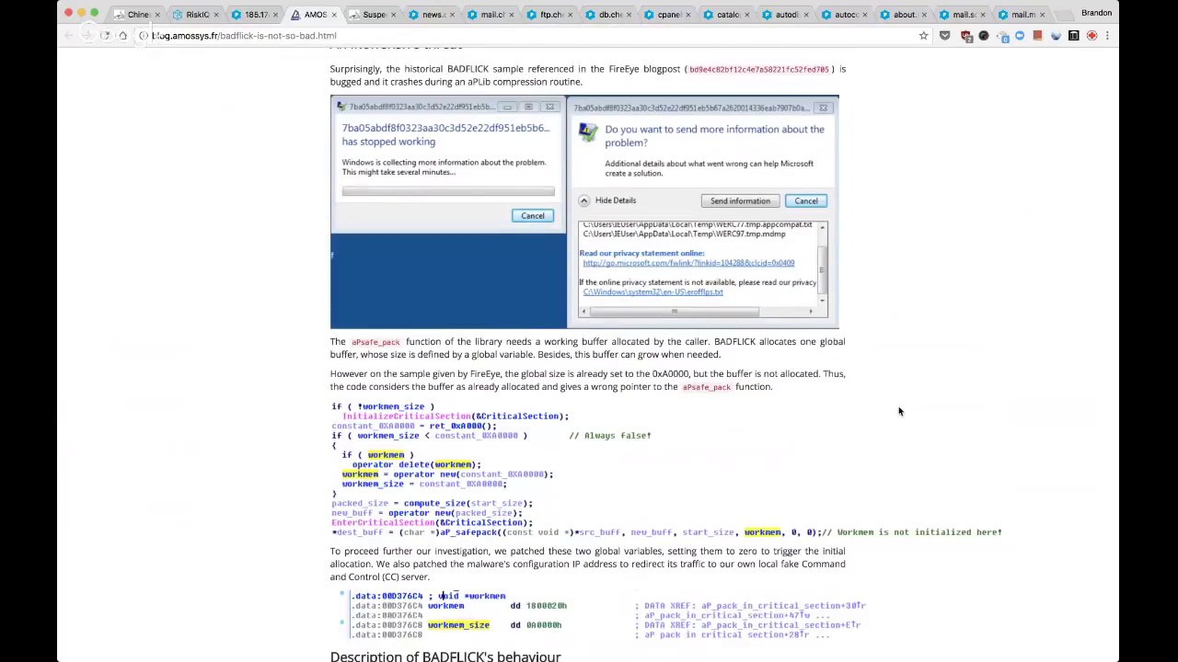
scroll(900, 411, "down", 6)
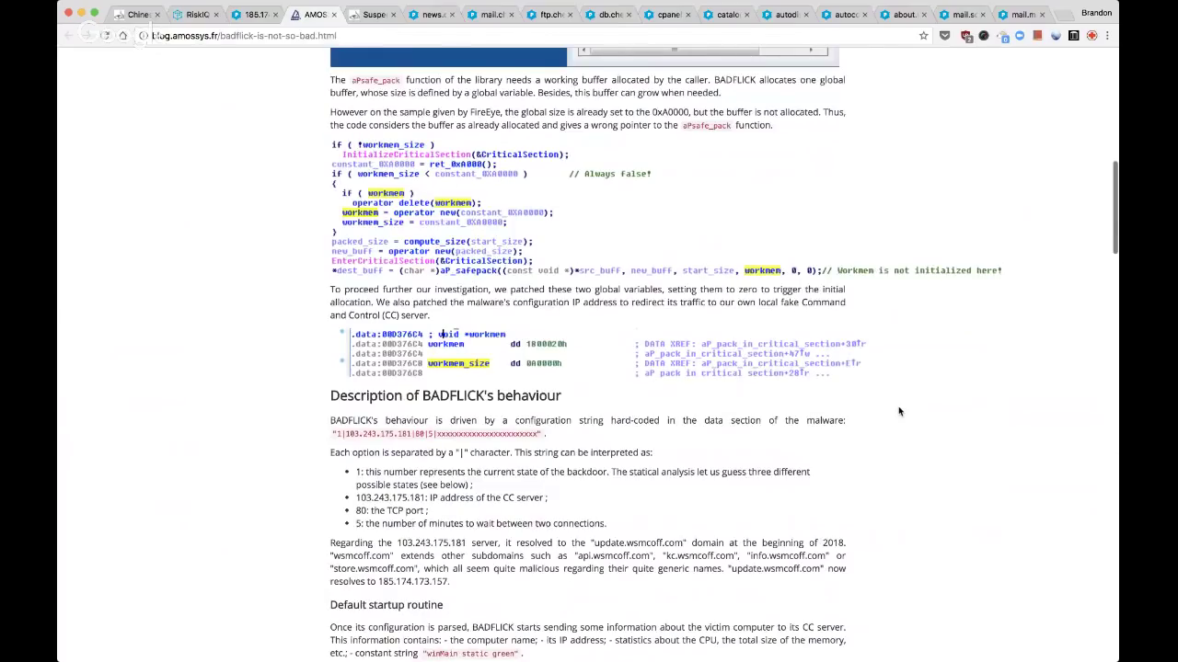
scroll(900, 412, "down", 13)
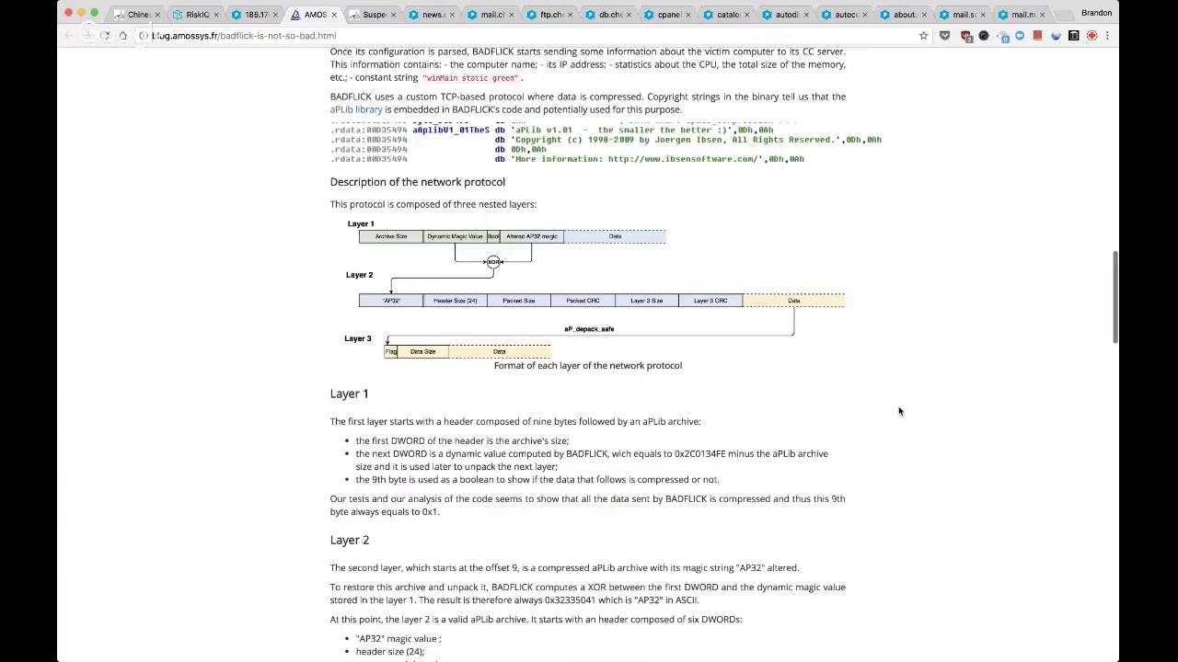
scroll(900, 411, "up", 4)
scroll(900, 411, "up", 3)
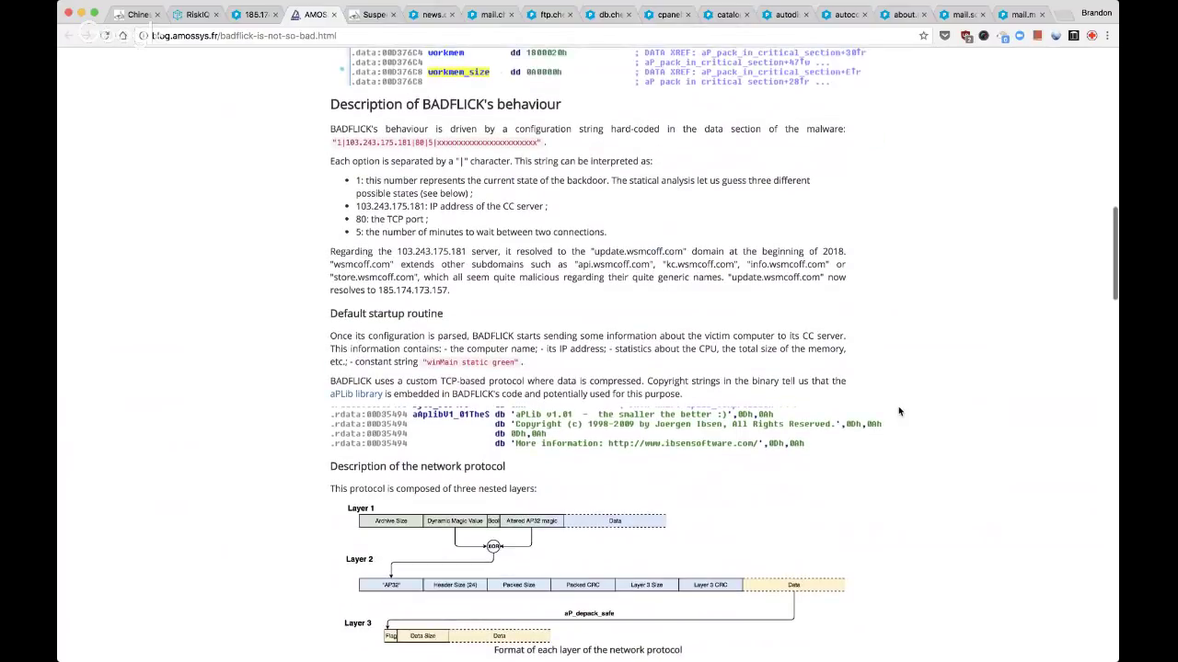
scroll(899, 411, "up", 1)
Copy the C2 address 103.243.175.181 from the post and return to the RiskIQ tab
double_click(432, 303)
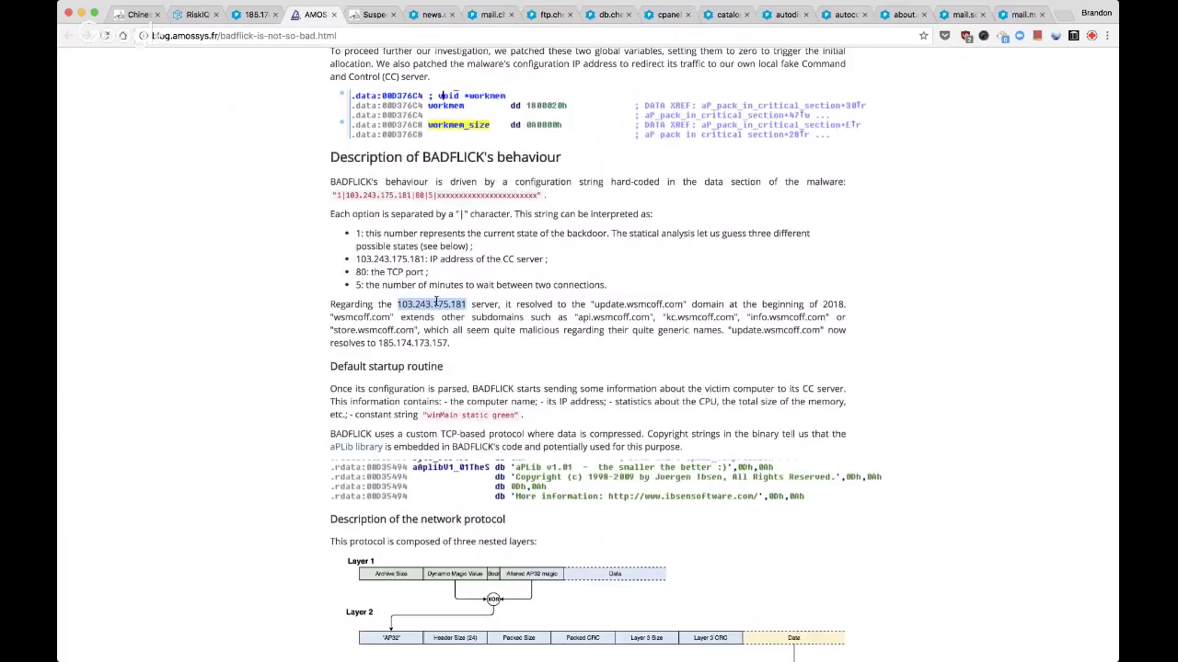
left_click(401, 238)
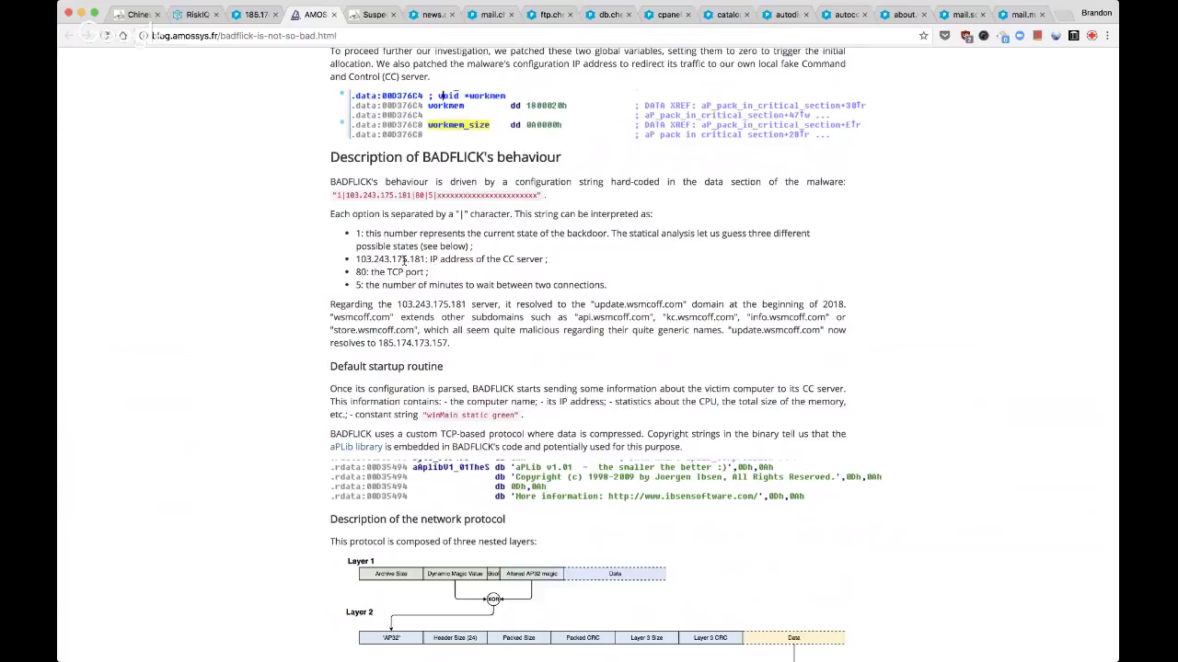
double_click(405, 260)
key("ctrl+c")
key("ctrl+super+d")
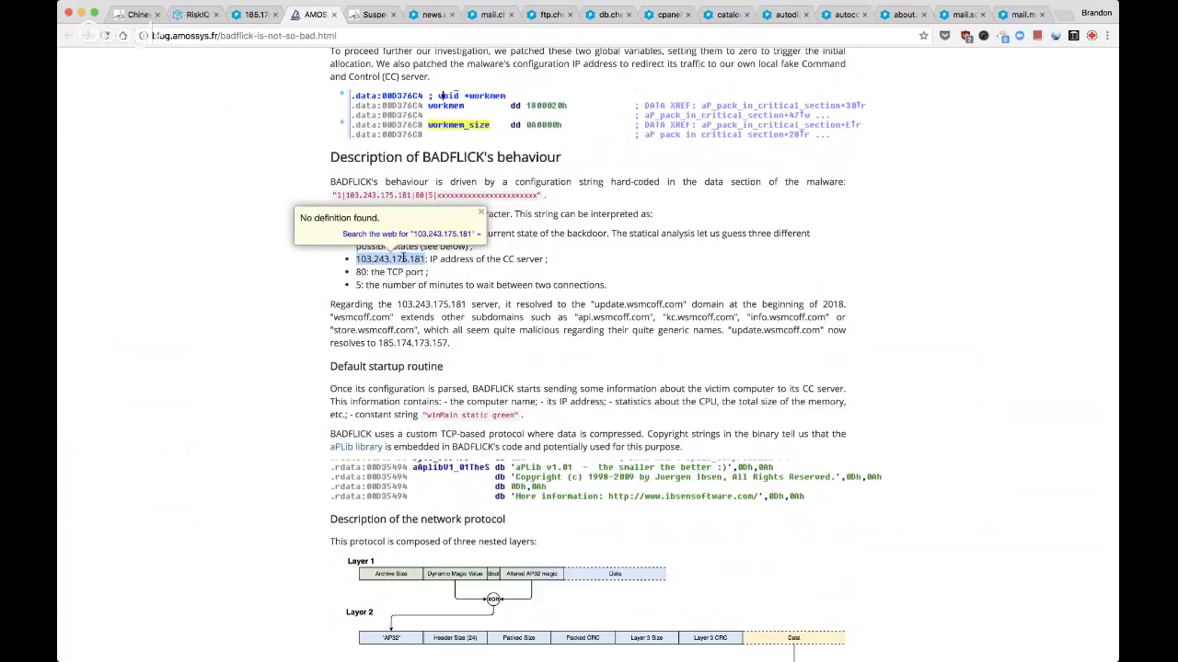
key("ctrl+shift+Tab")
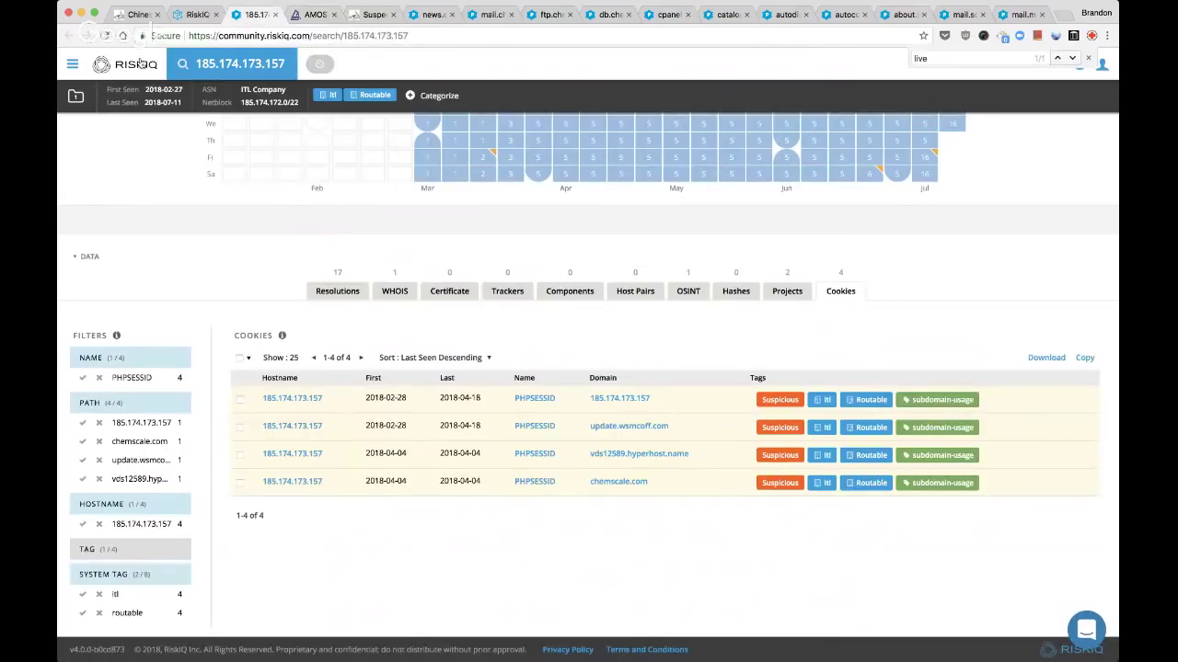
Search RiskIQ Community for 103.243.175.181 in a new tab, then go back to the AMOSSYS blog
left_click_drag(414, 14, 316, 19)
left_click(315, 15)
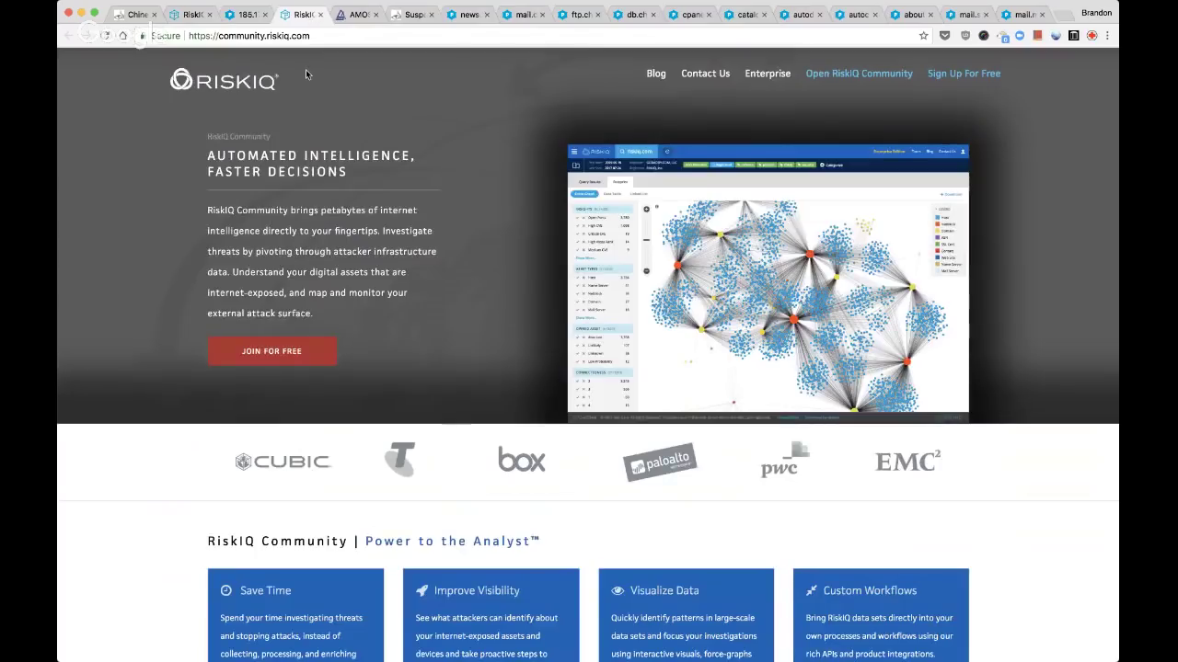
left_click(848, 73)
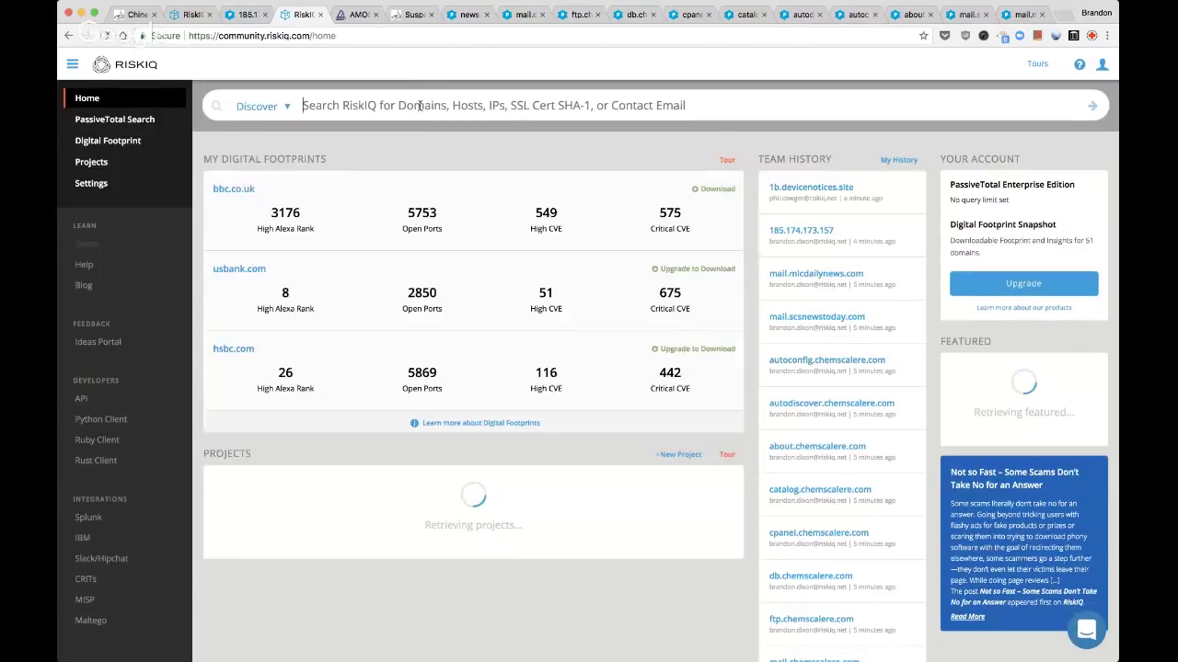
left_click(419, 105)
key("ctrl+v")
key("Return")
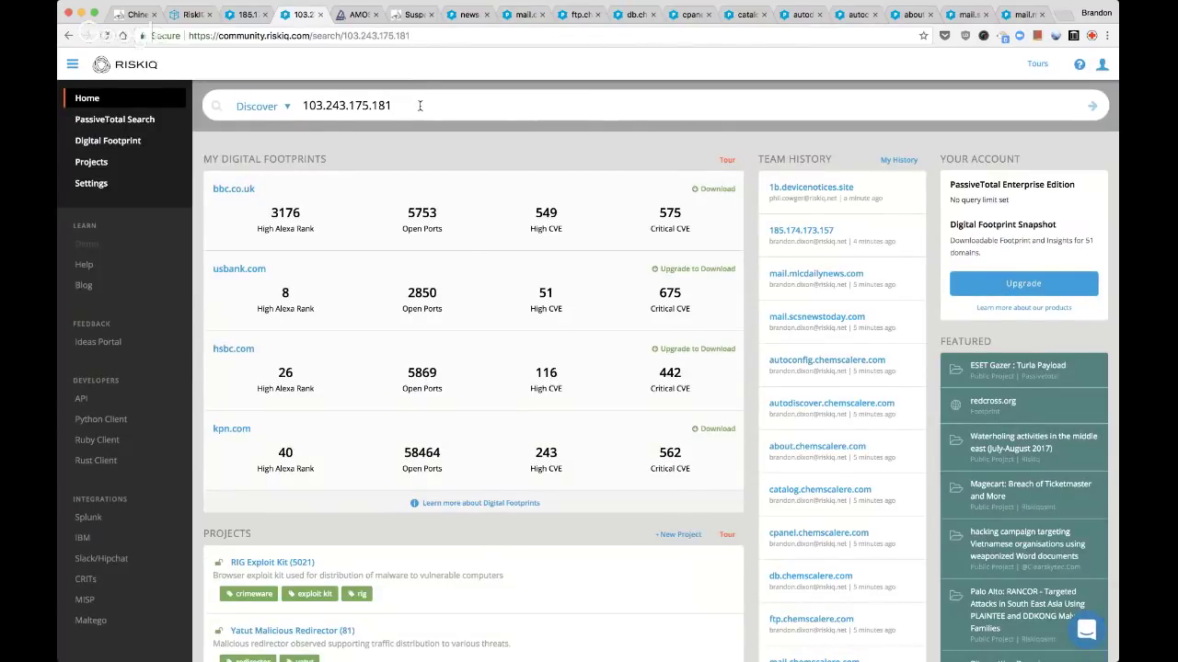
key("ctrl+Tab")
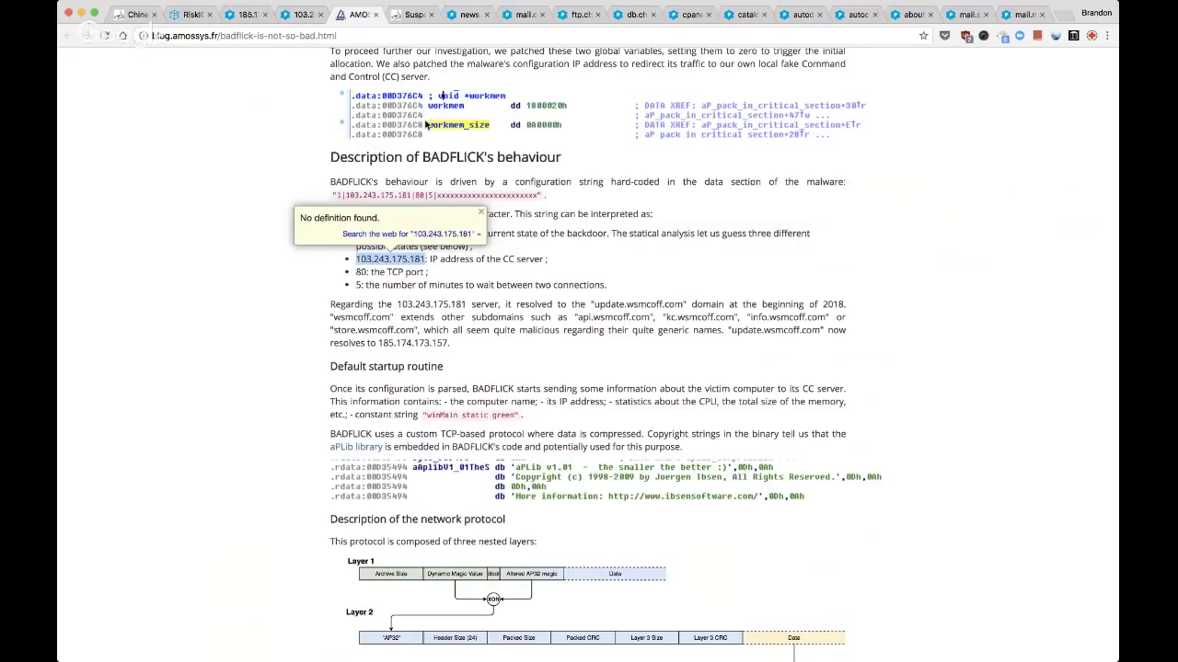
Select 185.174.173.157 in the BADFLICK blog, dismiss the lookup popups, and return to the 103.243.175.181 results
left_click(426, 123)
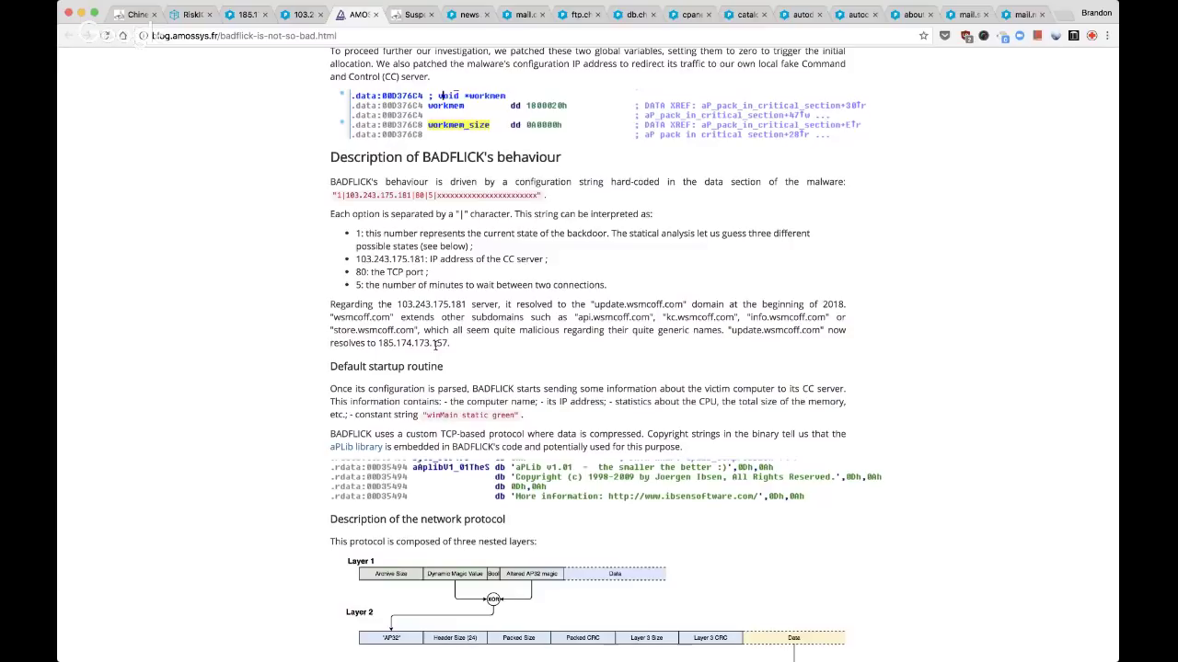
double_click(435, 346)
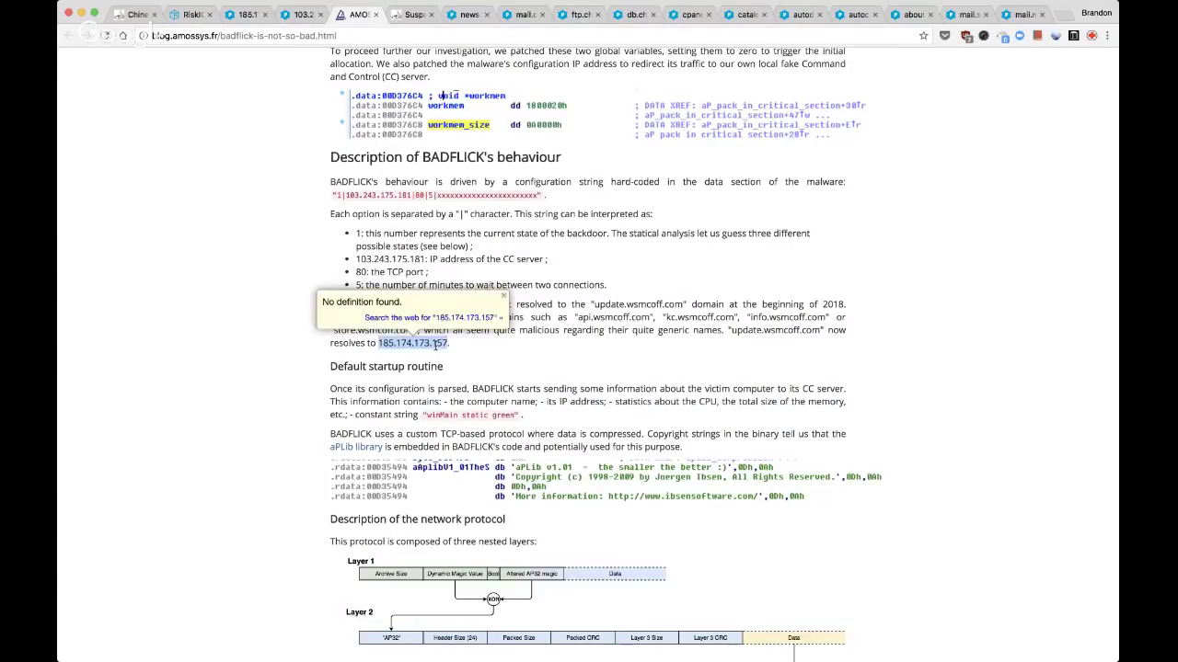
left_click(461, 348)
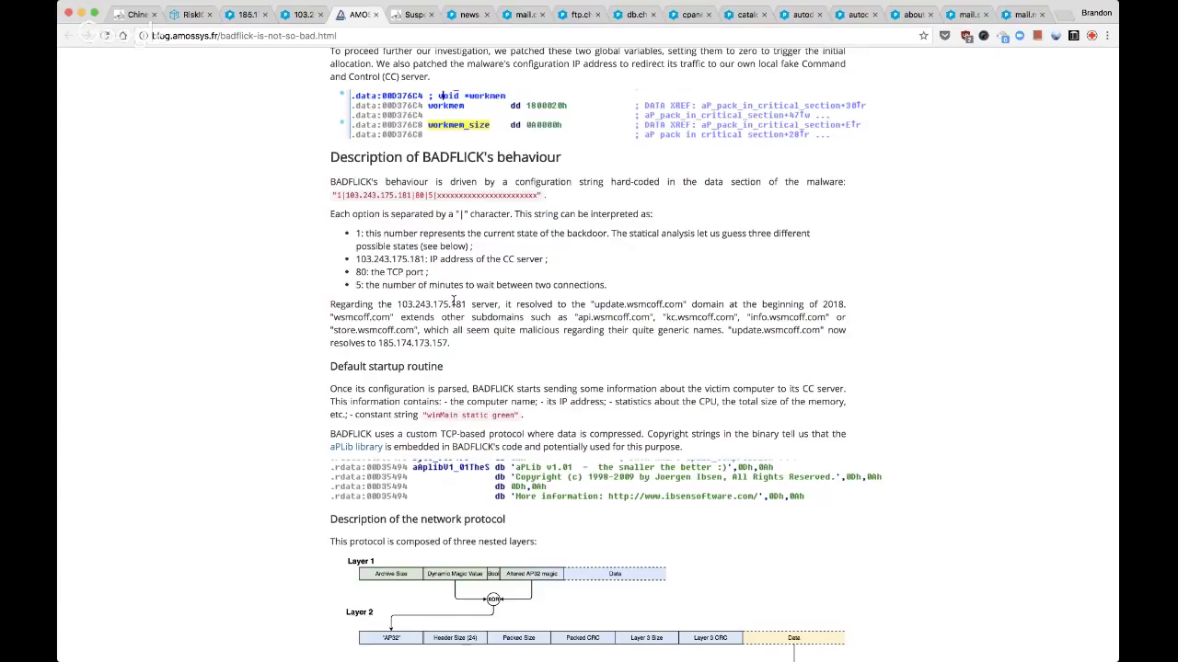
scroll(453, 300, "up", 10)
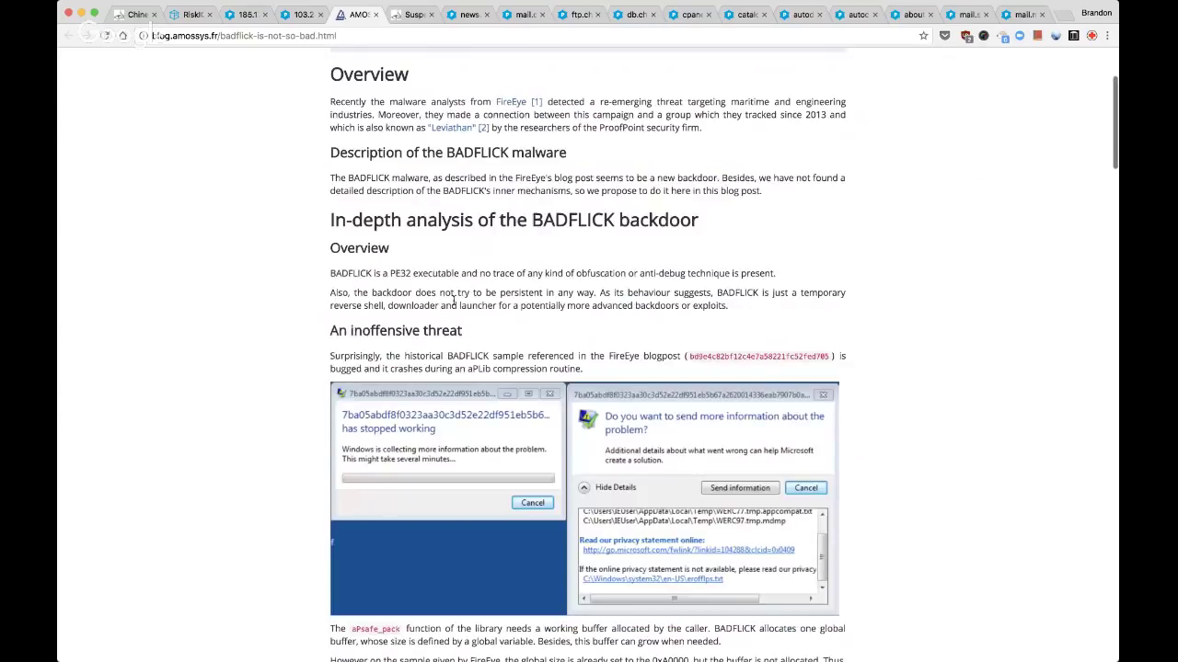
scroll(454, 300, "up", 5)
key("ctrl+shift+Tab")
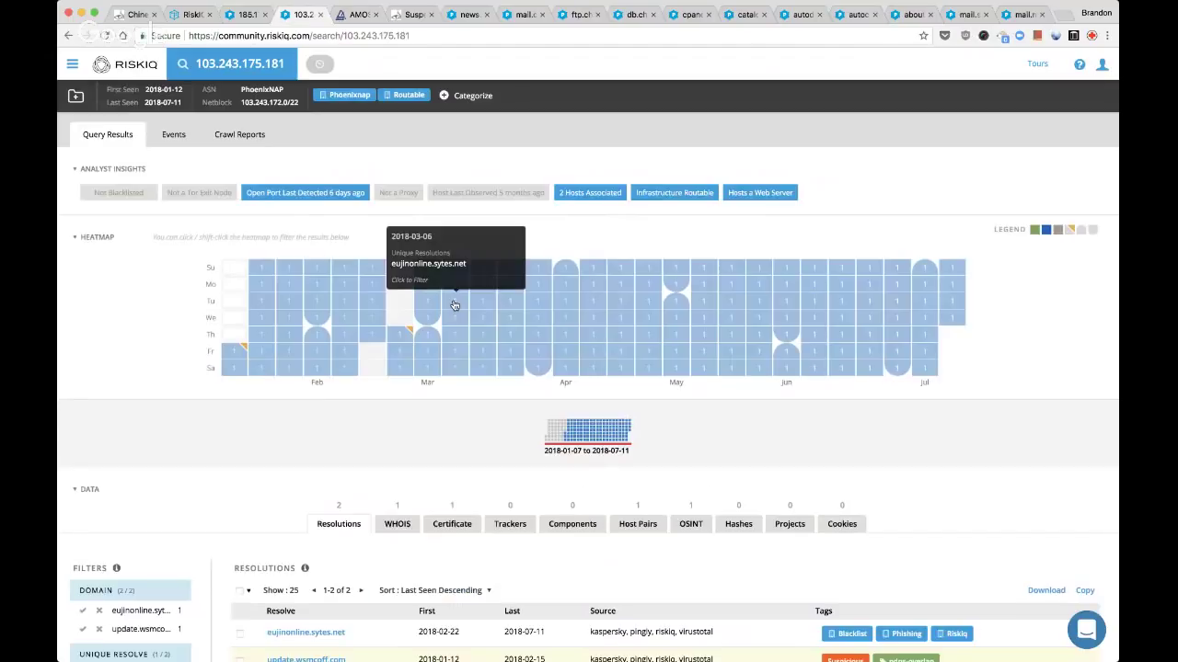
Scroll to the Resolutions table for 103.243.175.181 and open its Categorize form
scroll(479, 390, "down", 3)
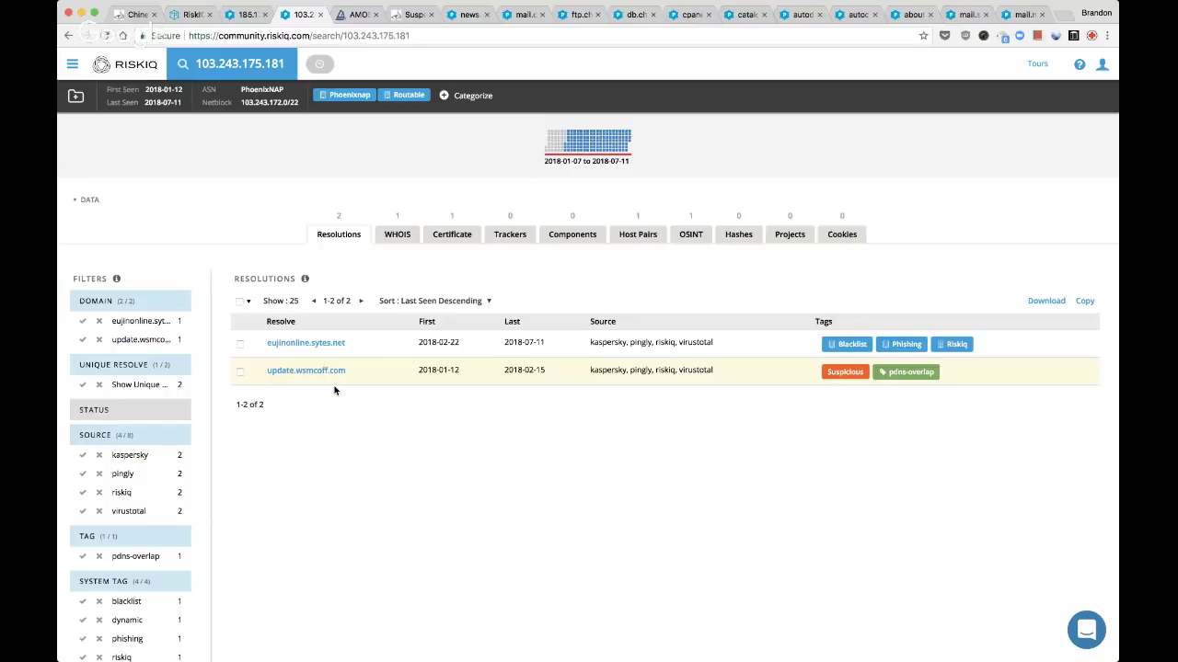
left_click(471, 96)
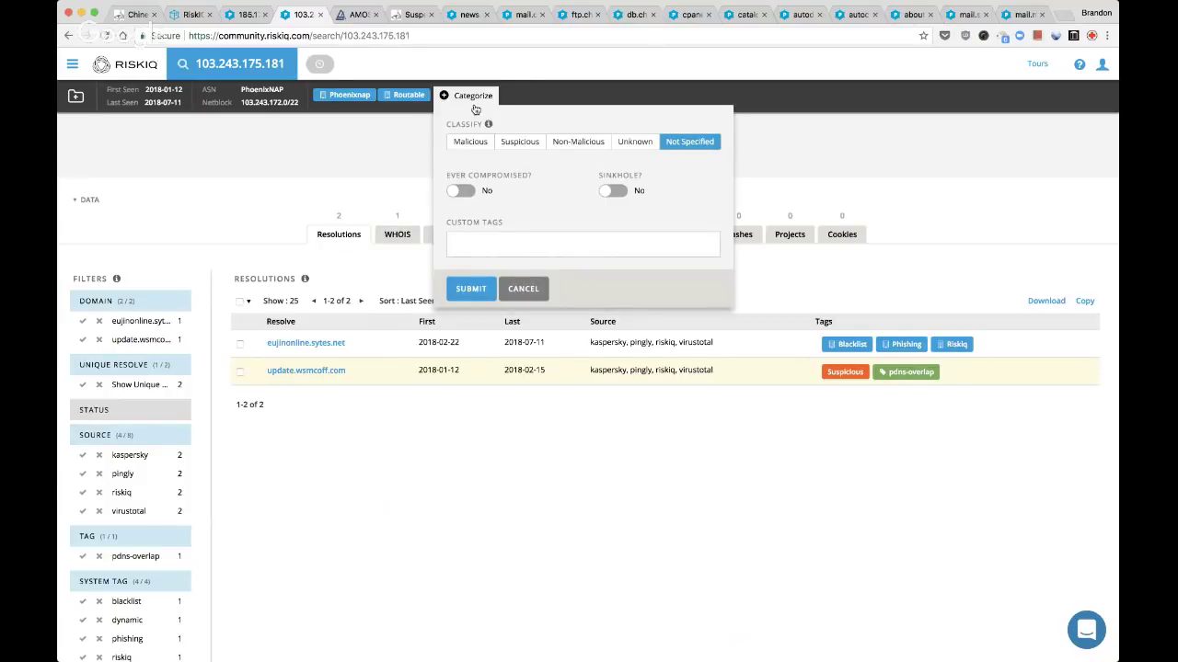
Classify 103.243.175.181 as Suspicious with custom tags previous-reporting and pdns-overlap, and submit
left_click(512, 146)
left_click(503, 245)
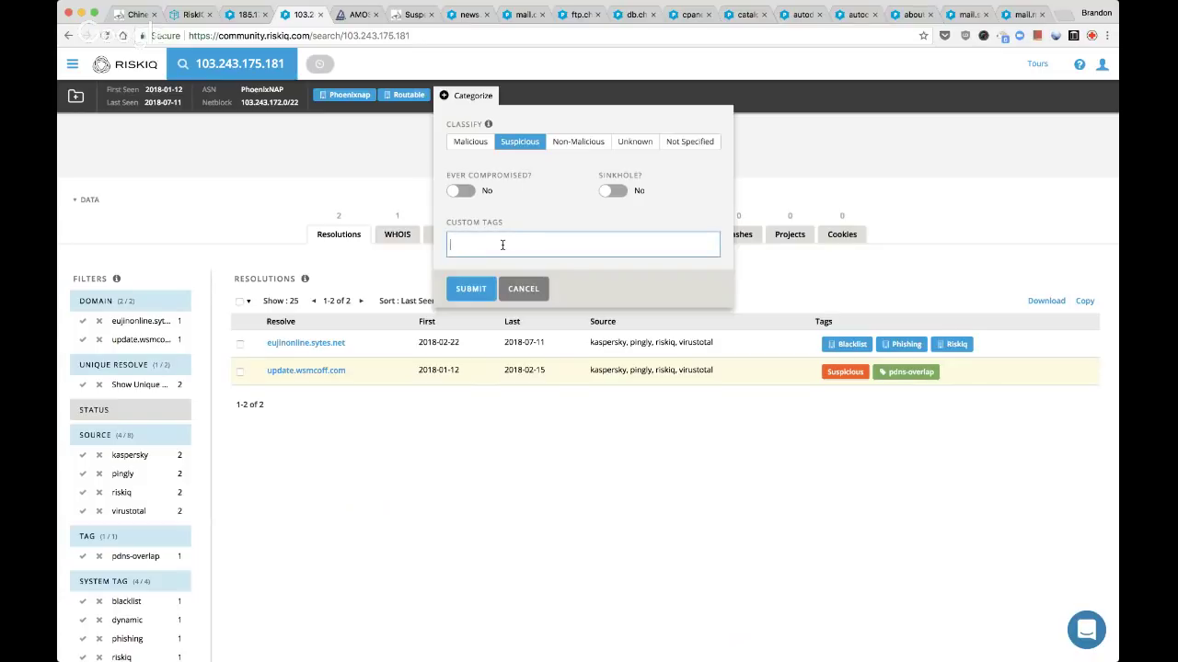
type("previous-reporting")
key("Return")
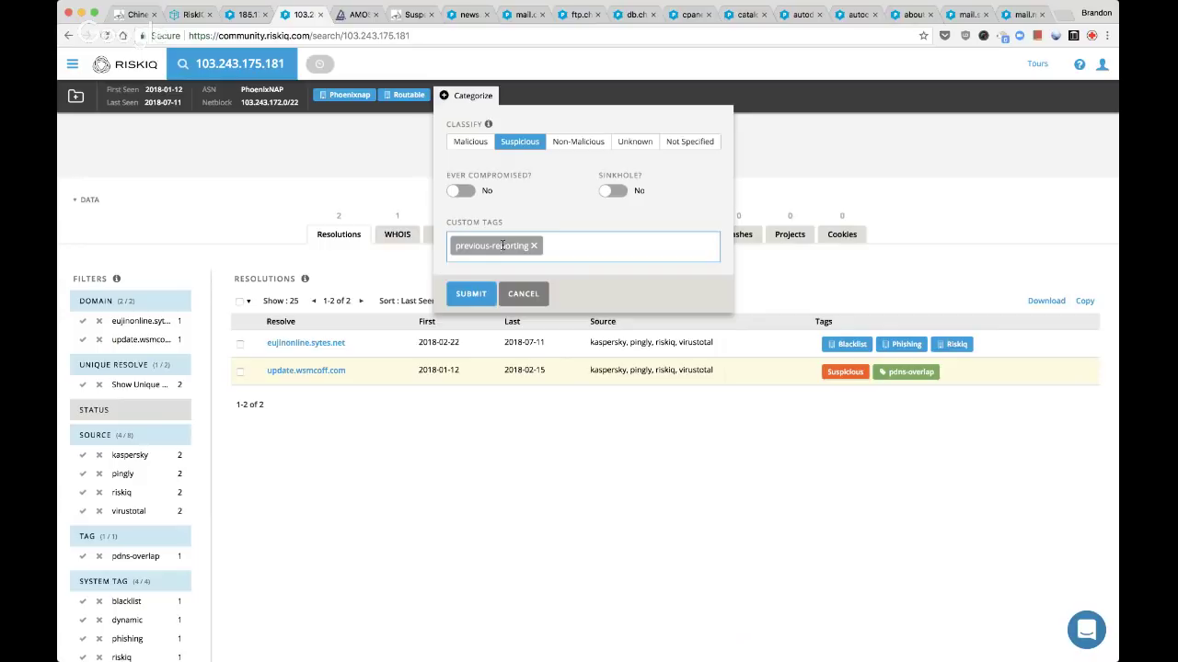
type("p")
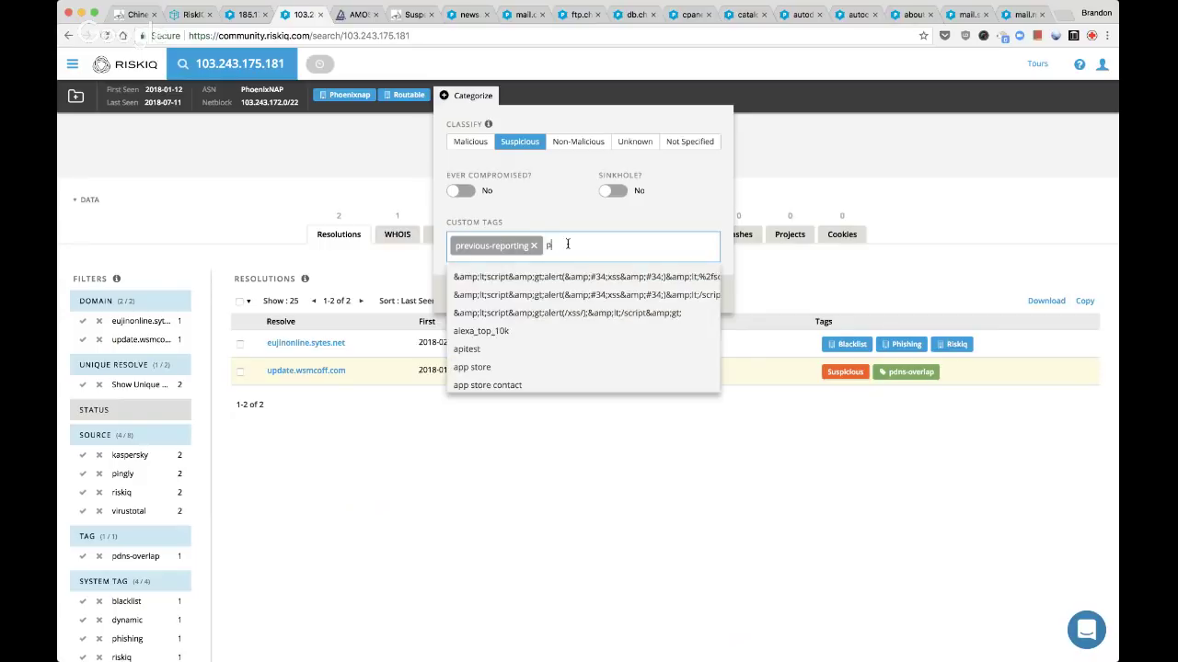
type("dns-o")
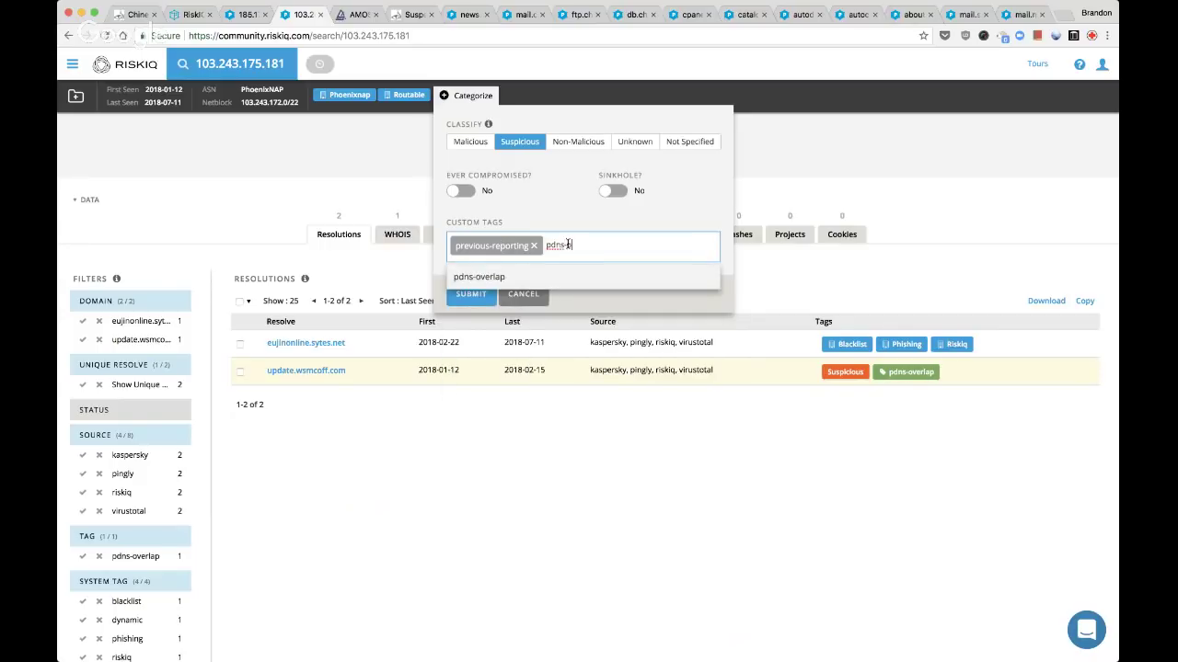
type("verlap")
key("Return")
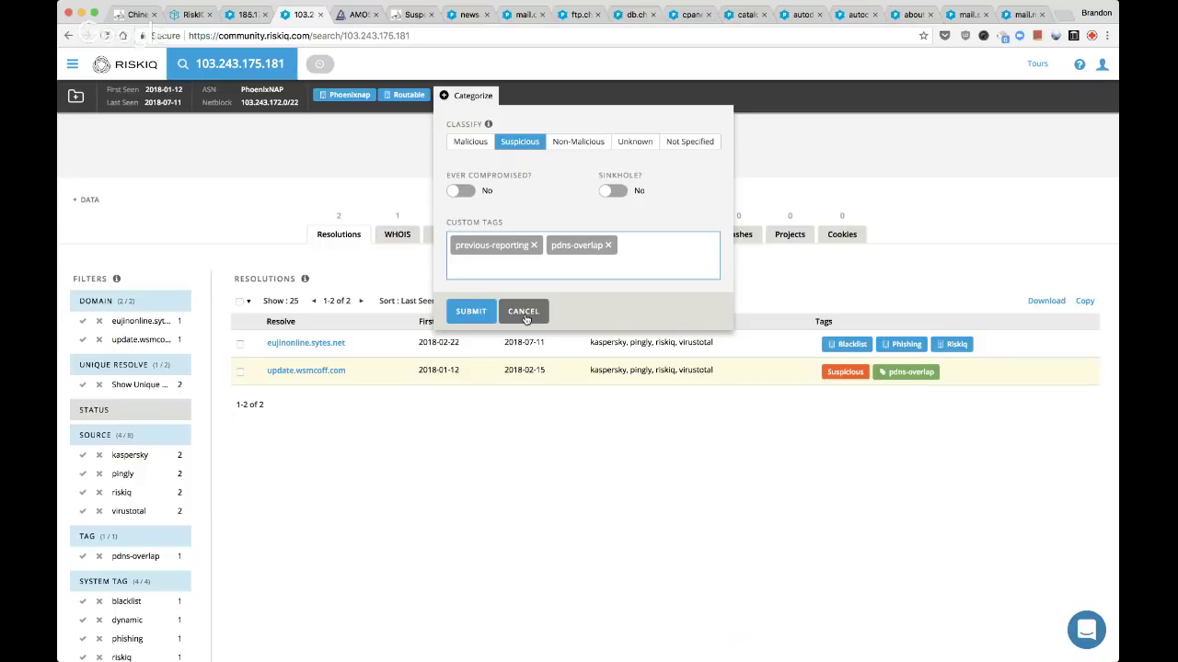
left_click(480, 312)
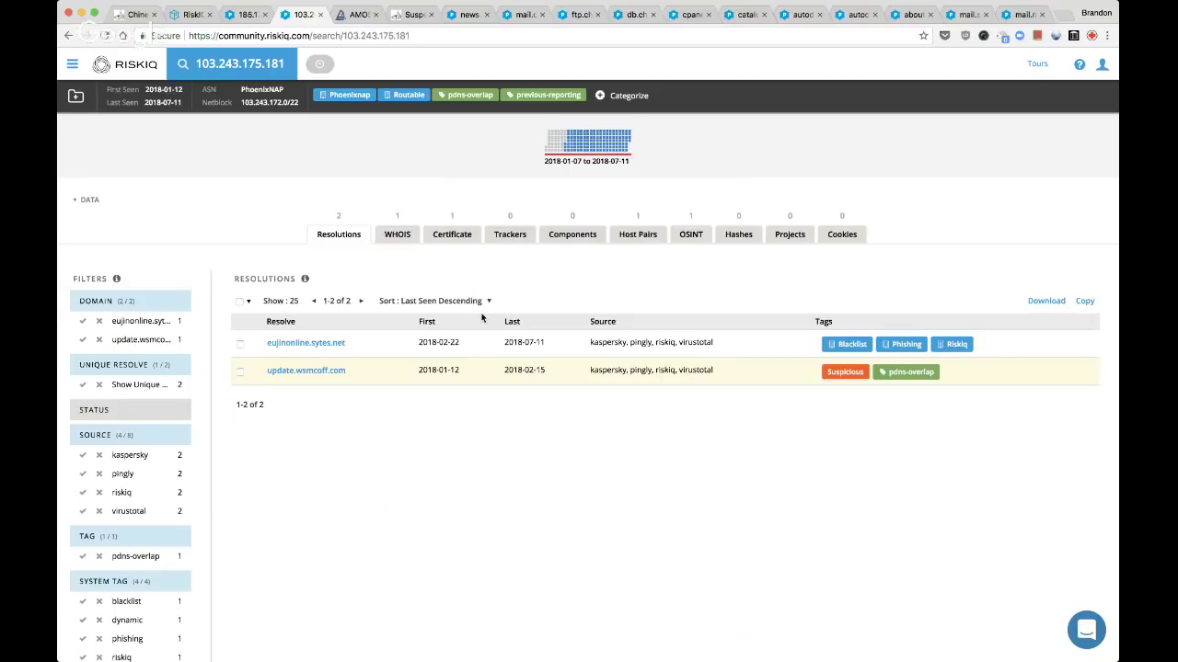
Add 103.243.175.181 to the Live Stream: FireEye TEMP.Periscope actors project
left_click(74, 108)
key("ctrl+f")
type("live")
left_click(204, 299)
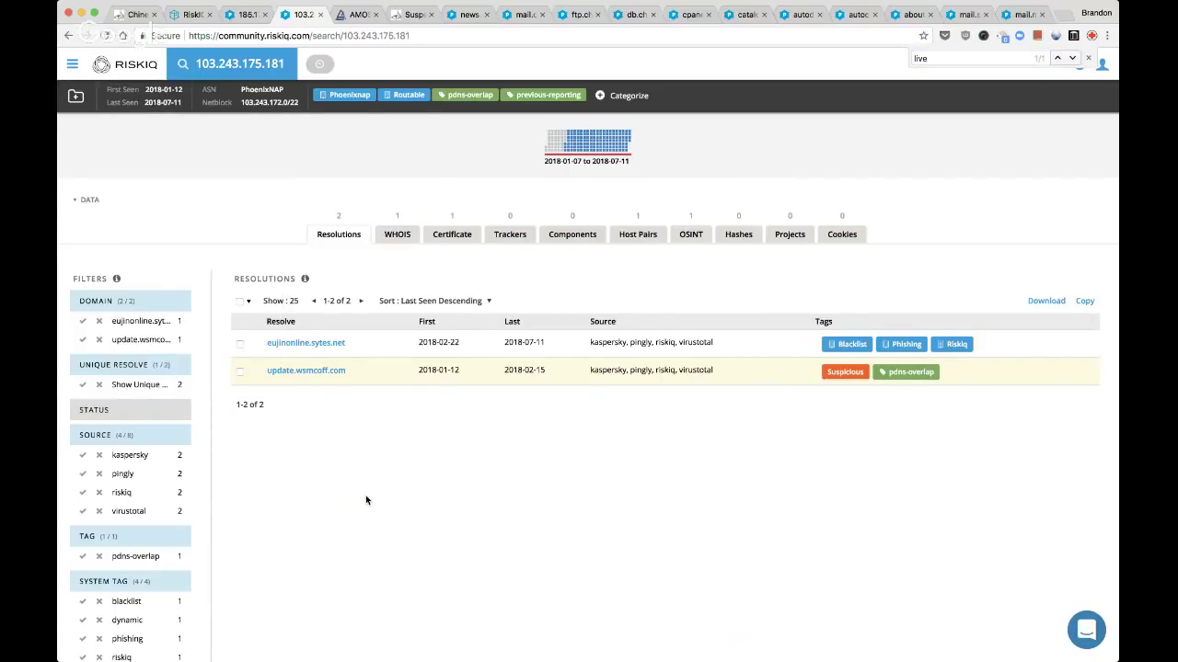
Open a search on the IP's SSL certificate serial number in a new tab
left_click(451, 236)
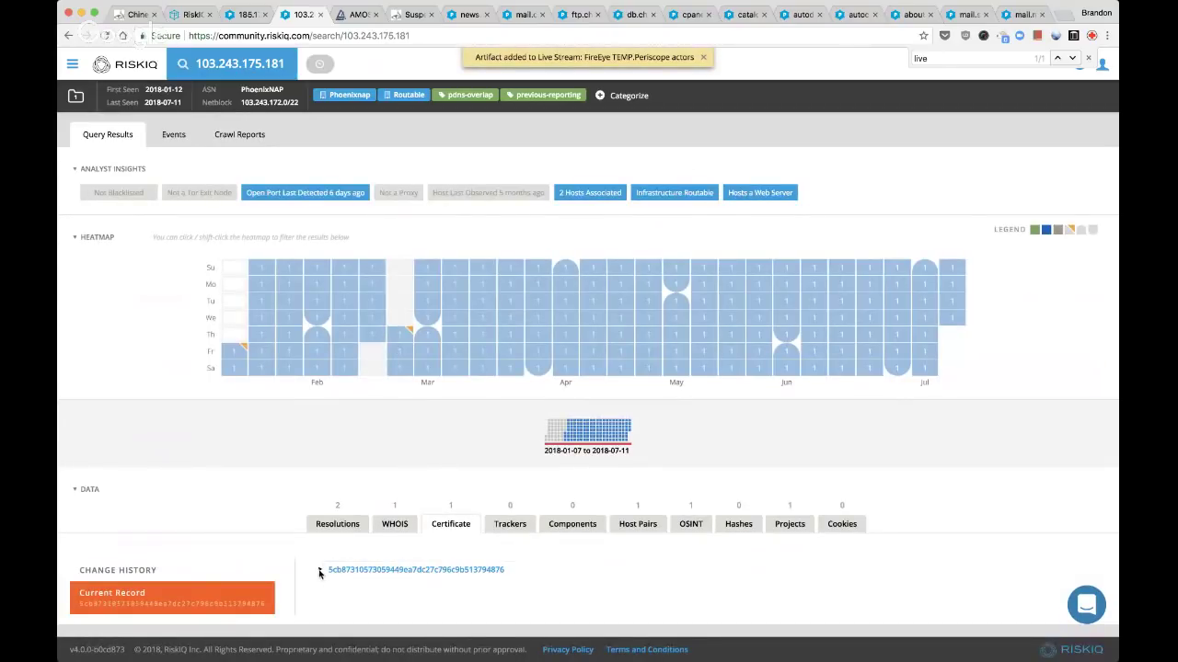
left_click(324, 571)
scroll(374, 571, "down", 1)
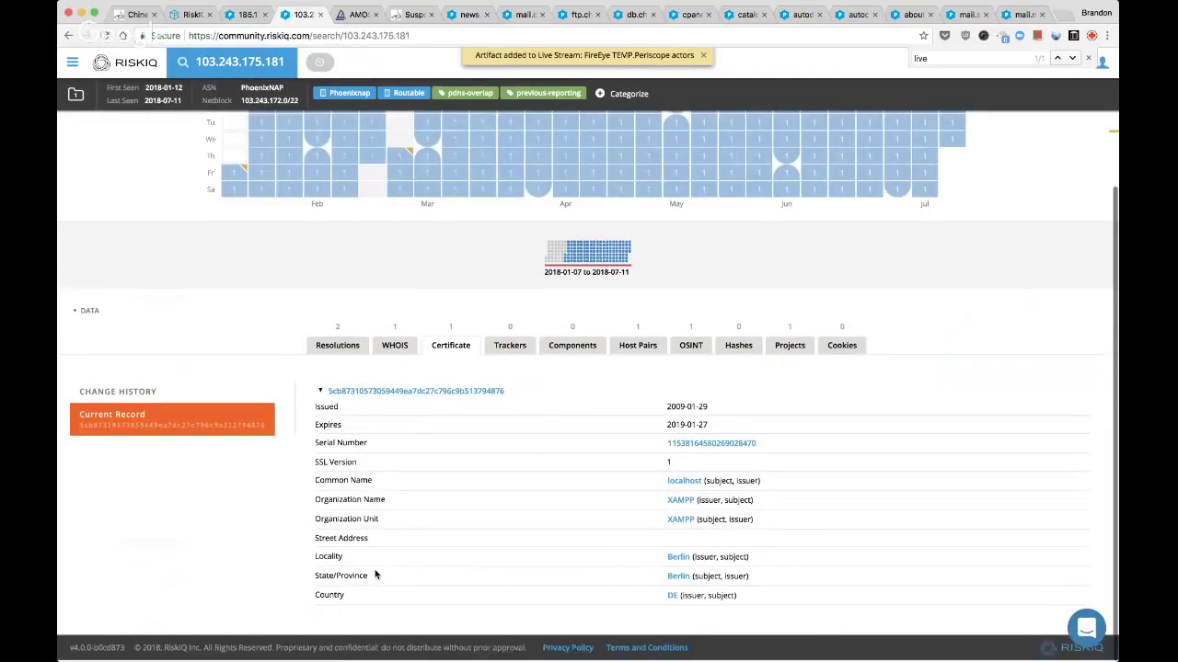
left_click(685, 446, "super")
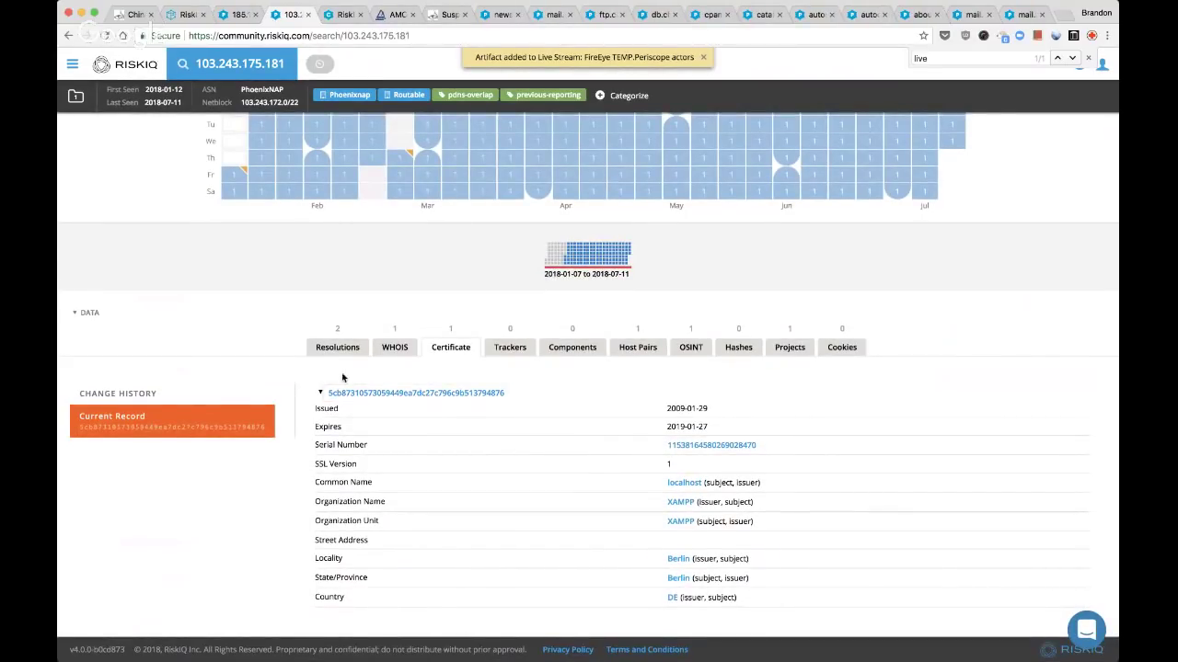
left_click(321, 394)
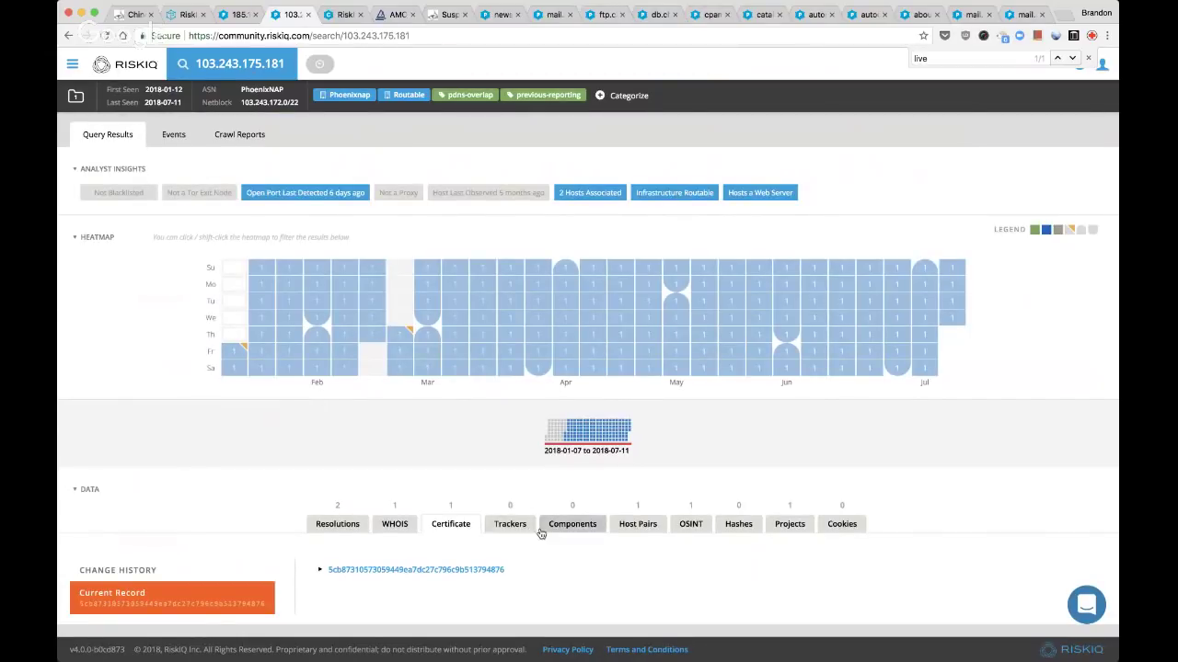
Review the IP's host pairs and resolutions, opening eujinonline.sytes.net in a background tab, then view the serial-number search
left_click(640, 530)
scroll(642, 531, "down", 3)
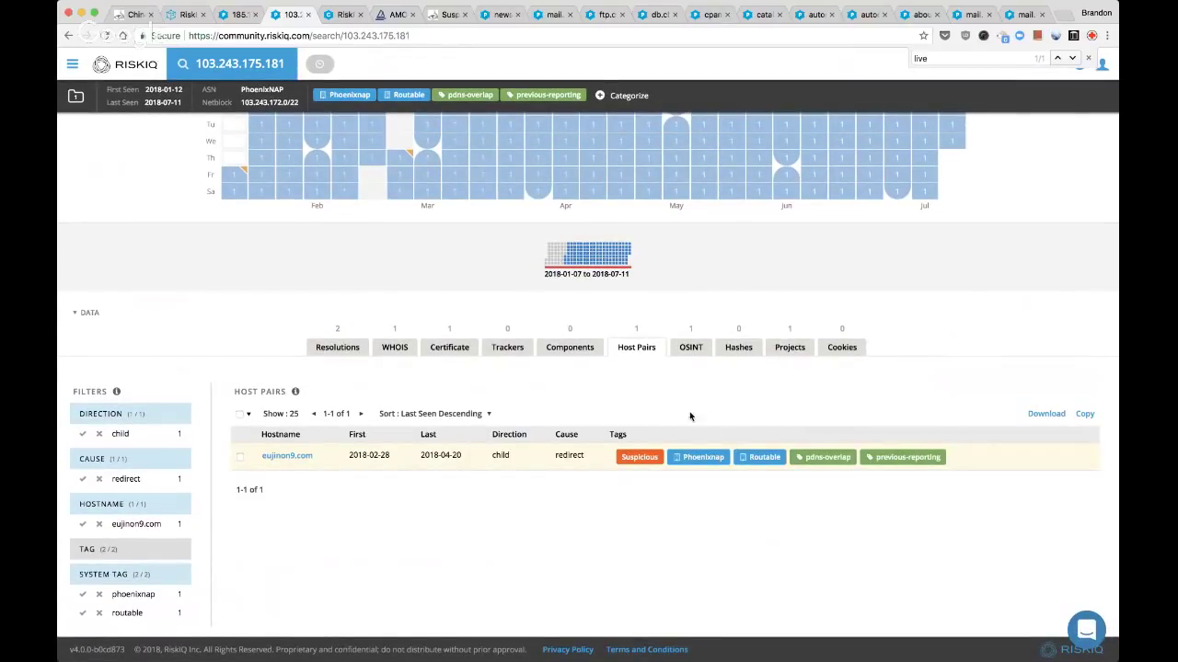
left_click(341, 348)
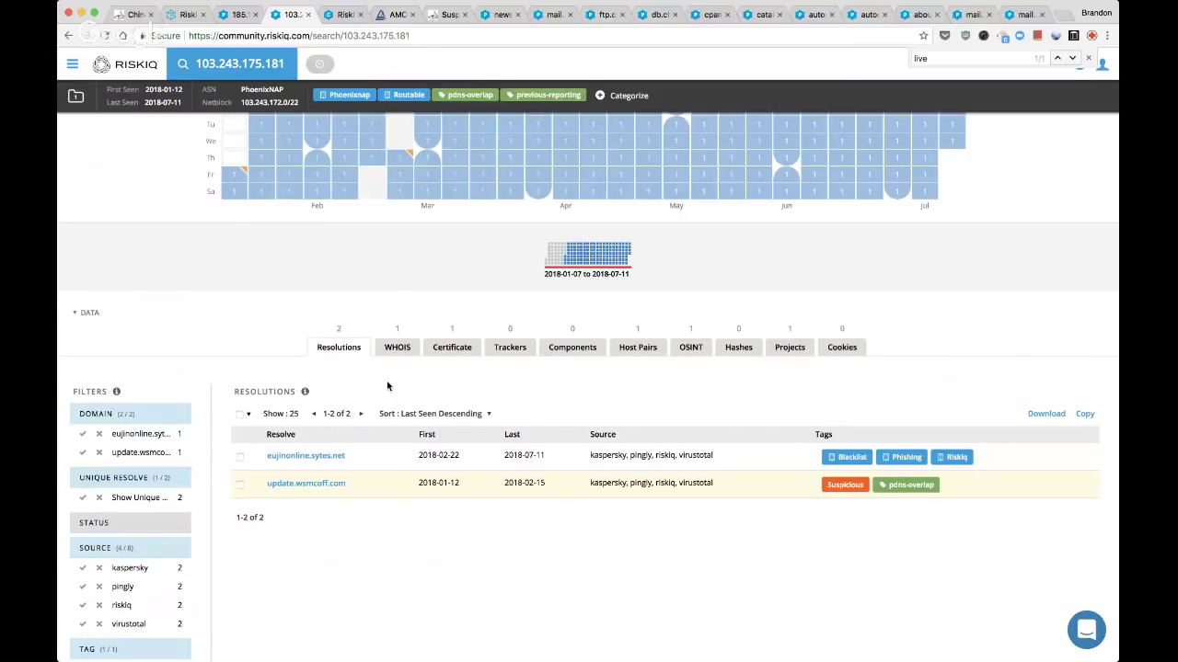
left_click(333, 456, "super")
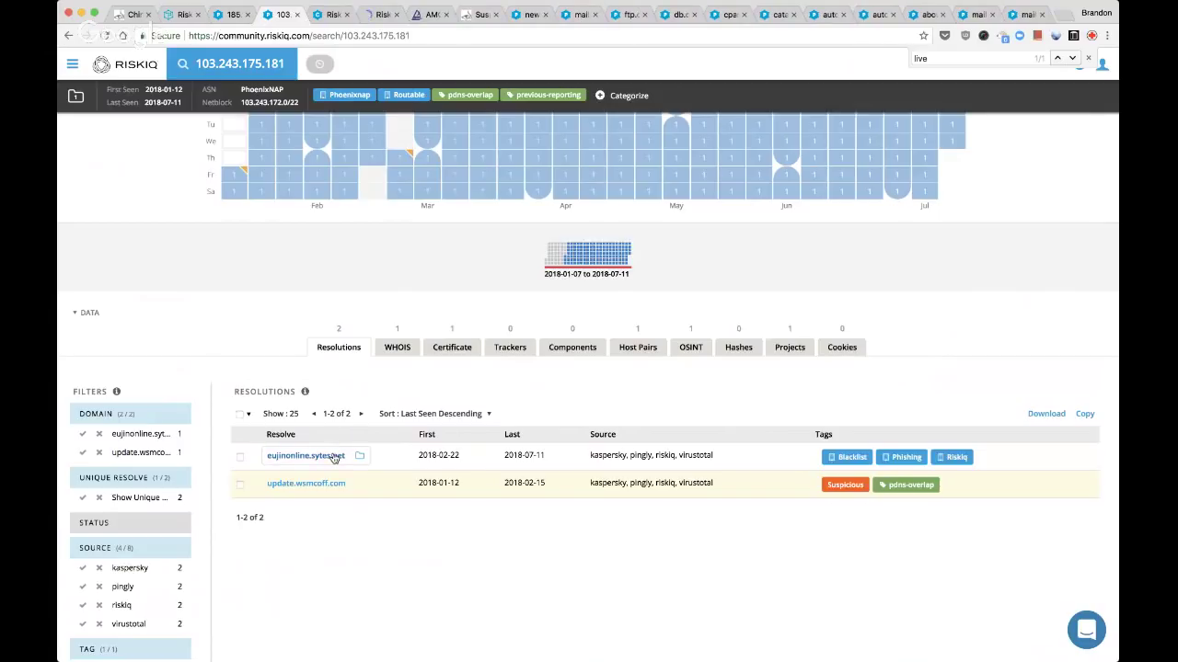
key("ctrl+Tab")
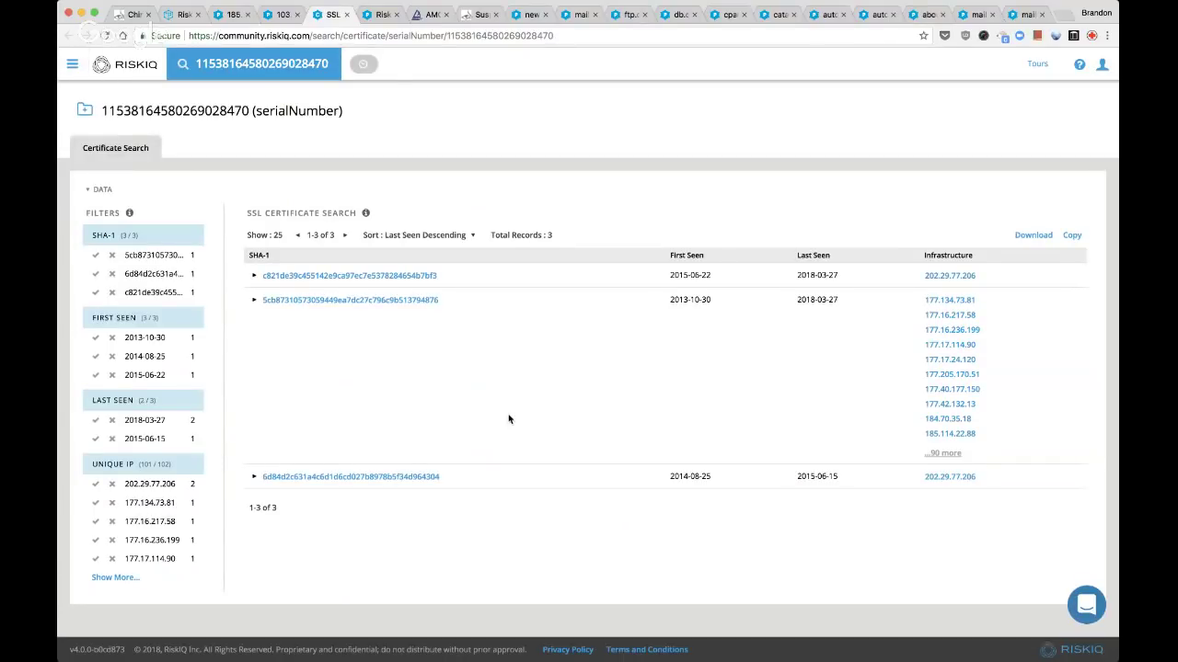
Recheck the SSL certificate record on the 103.243.175.181 results page
left_click(378, 16)
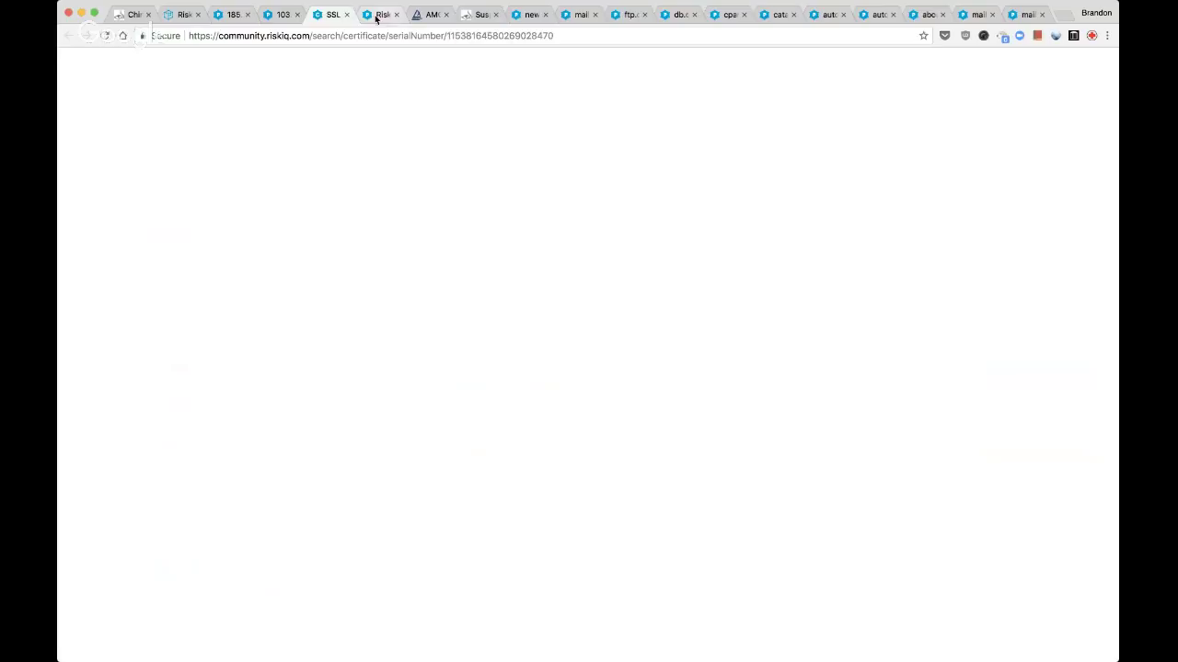
left_click(278, 15)
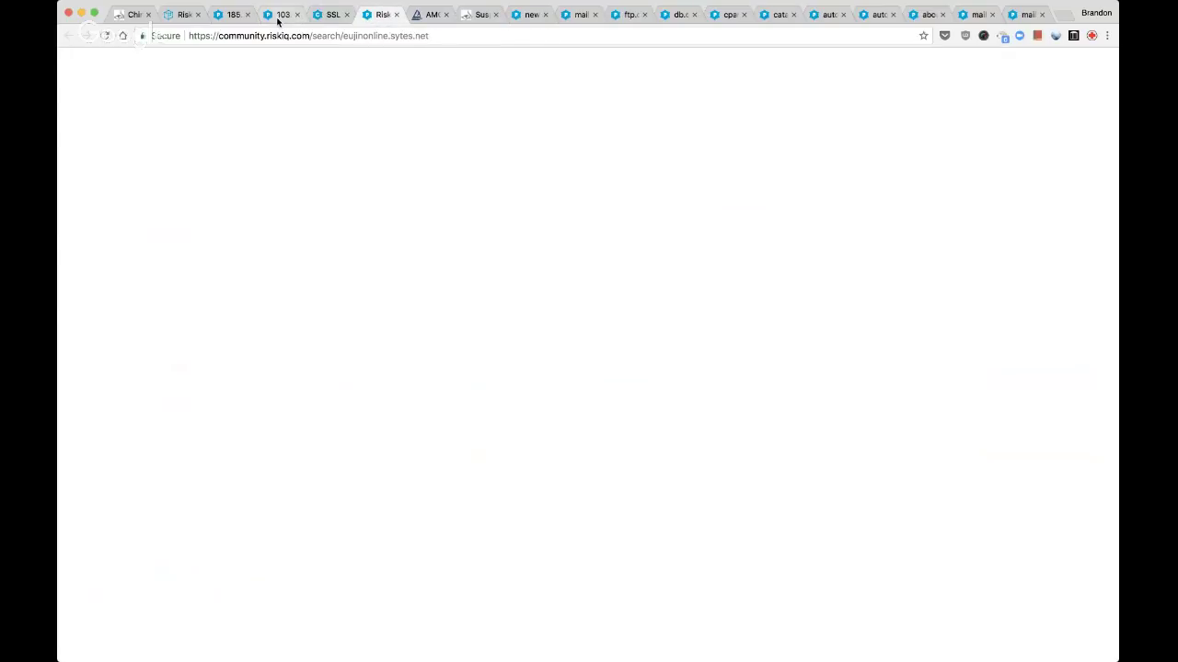
left_click(452, 347)
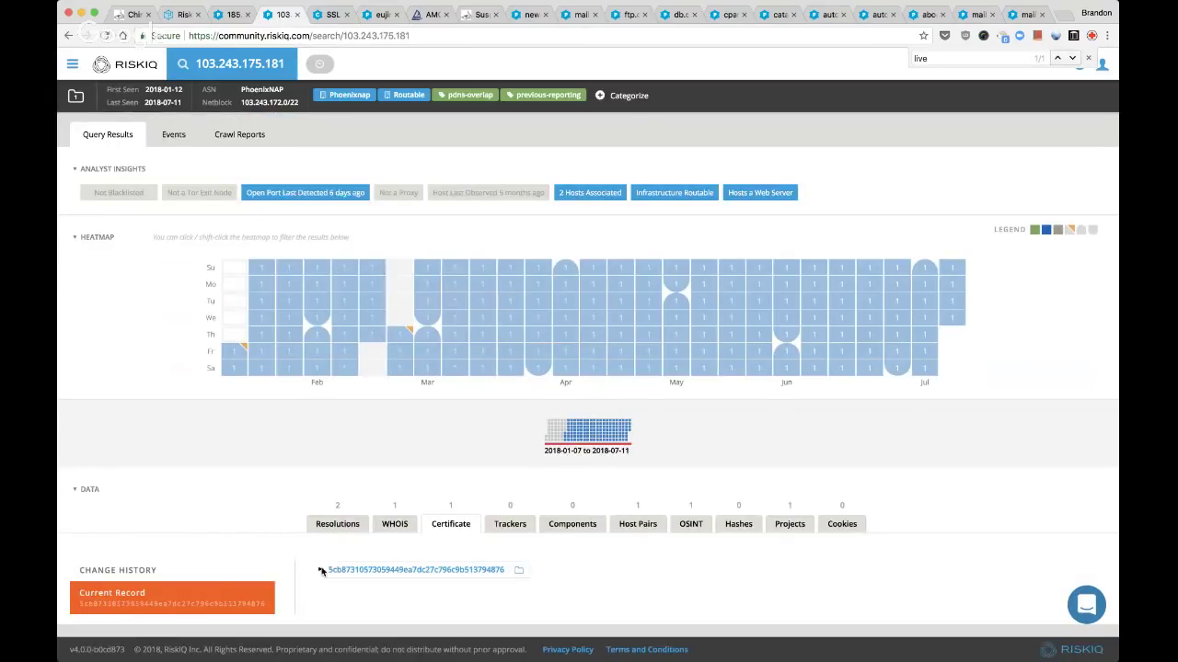
scroll(605, 473, "down", 4)
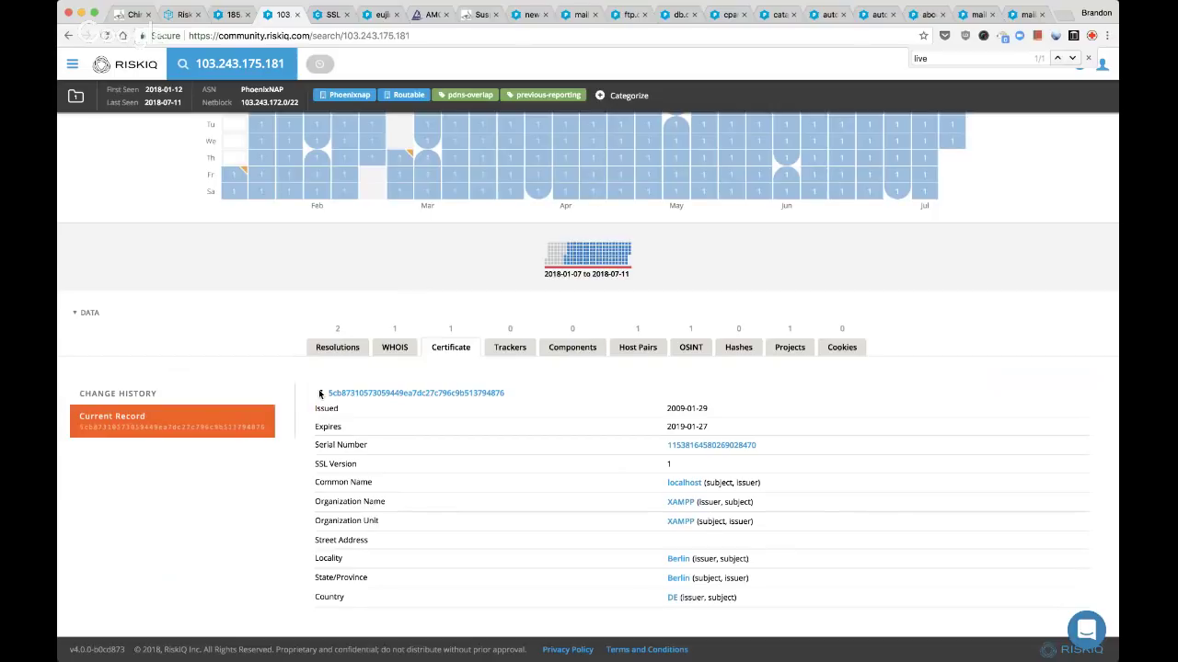
left_click(320, 393)
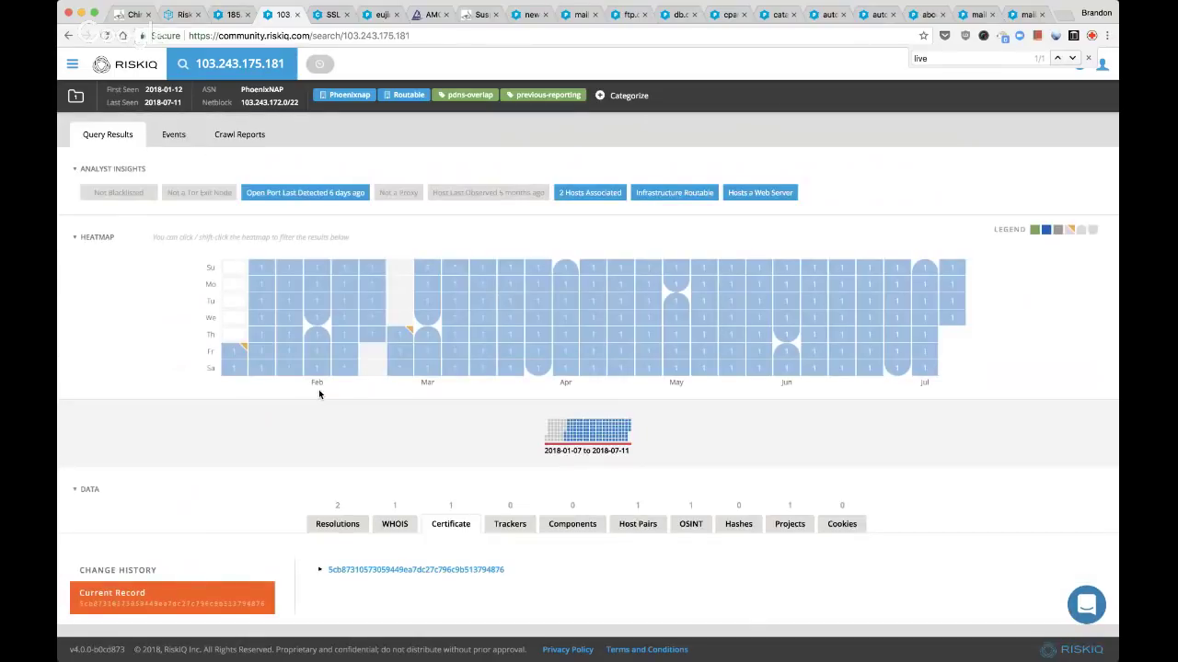
Open both 202.29.77.206 results from the serial-number search in background tabs
key("ctrl+Tab")
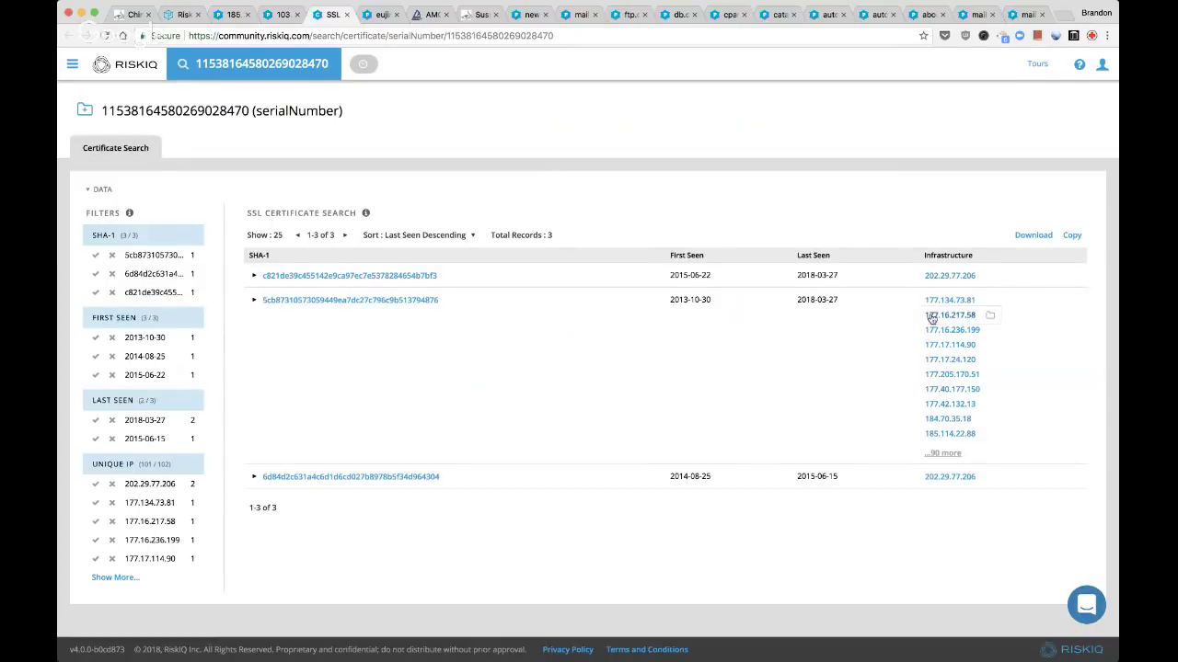
left_click(950, 276, "super")
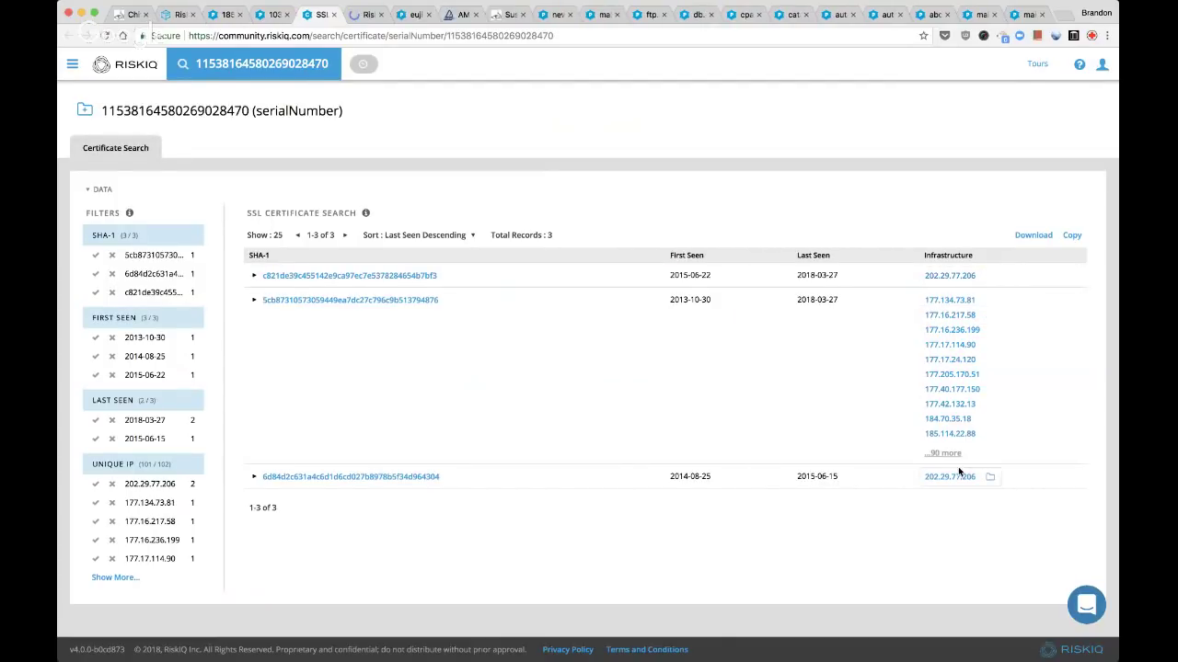
left_click(949, 476, "super")
Expand the first and third certificate results and open the 202.29.77.206 page
left_click(255, 276)
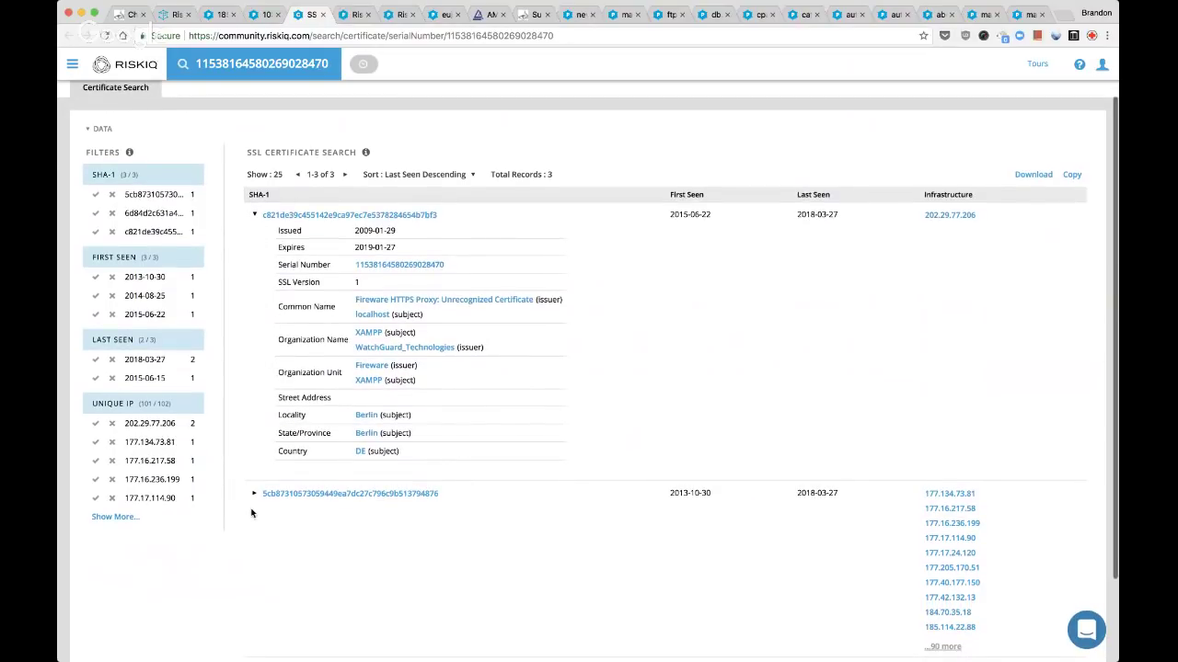
scroll(258, 460, "down", 3)
left_click(254, 569)
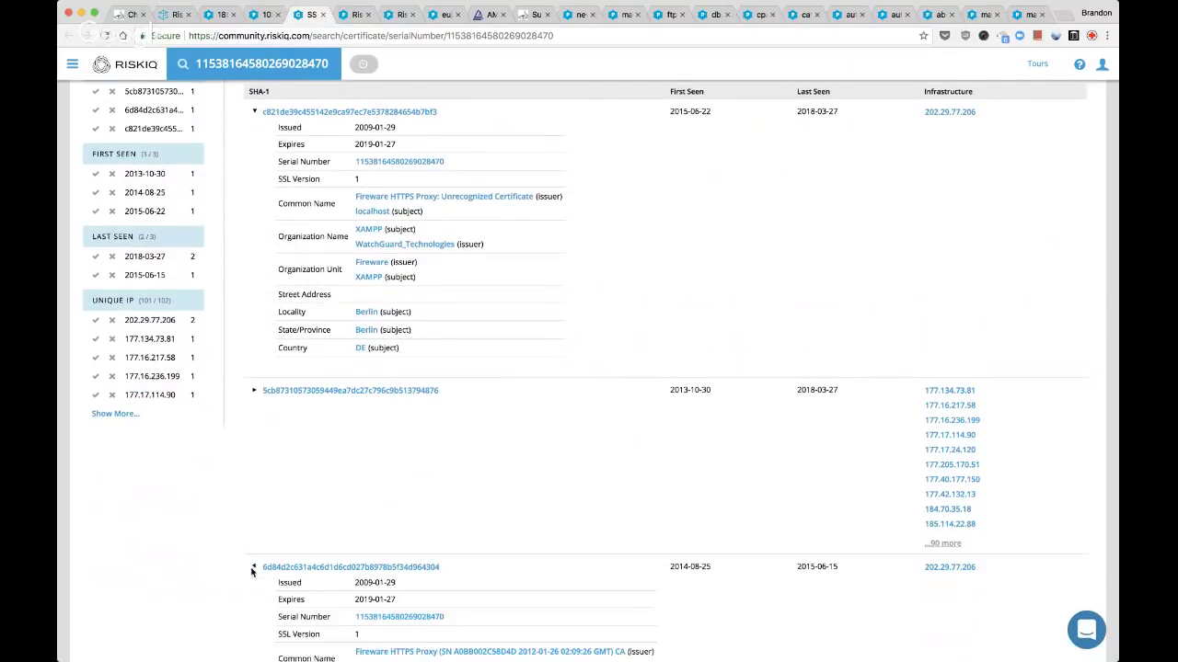
scroll(269, 561, "down", 4)
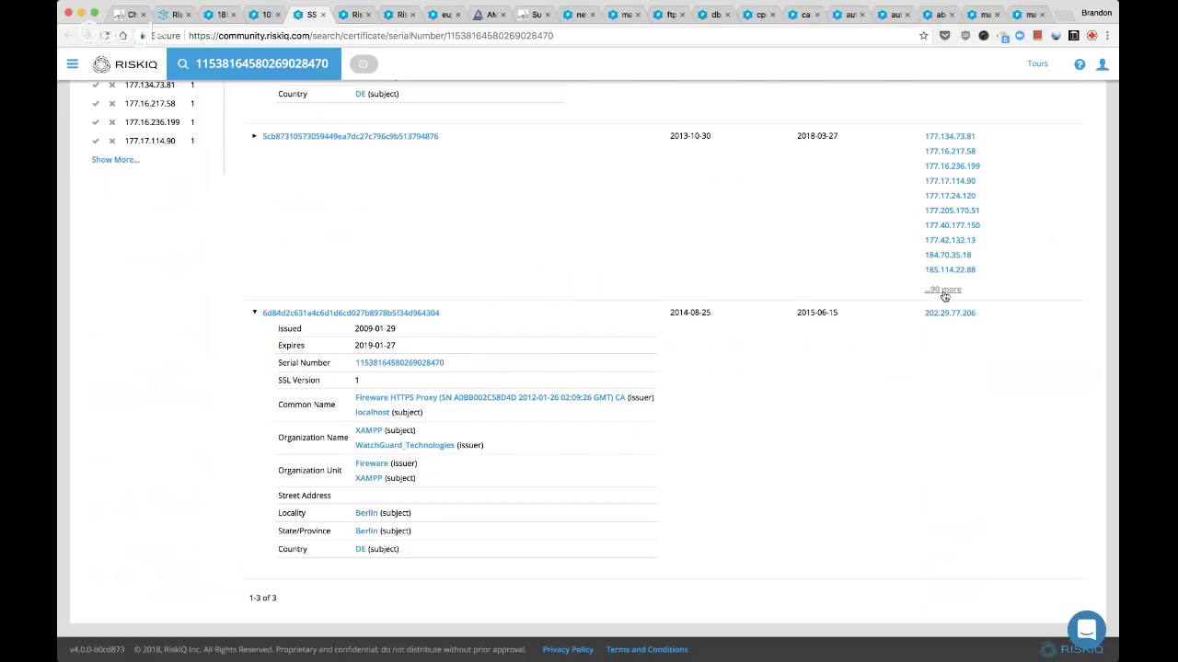
scroll(951, 372, "up", 5)
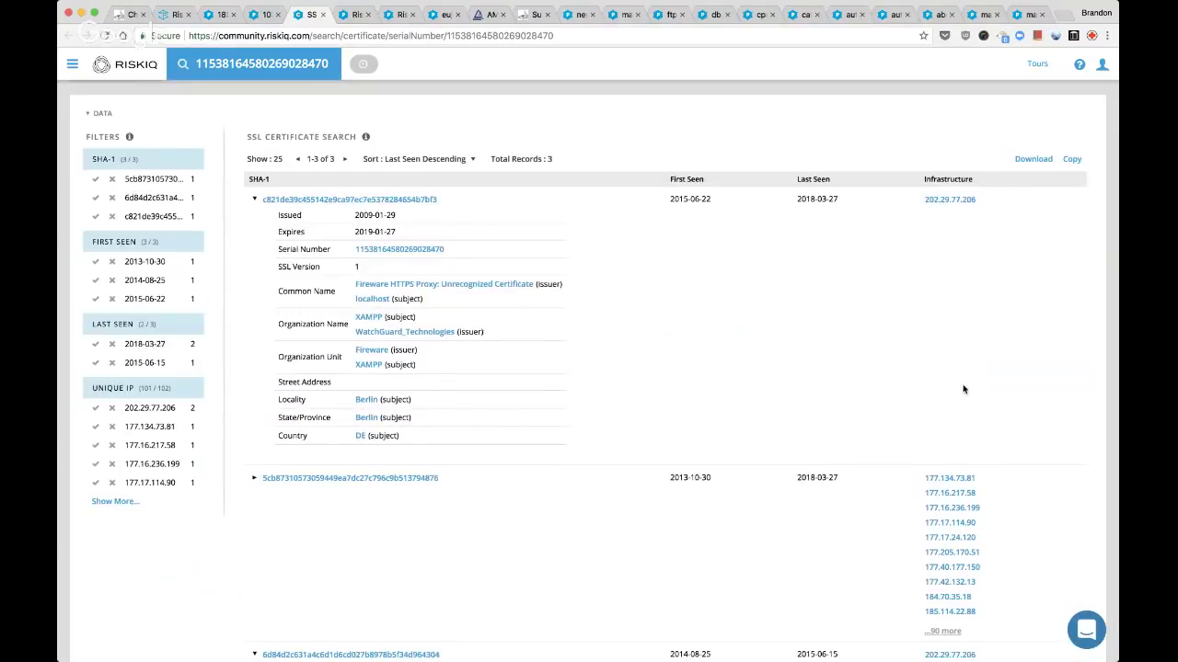
scroll(964, 389, "down", 1)
left_click(958, 394)
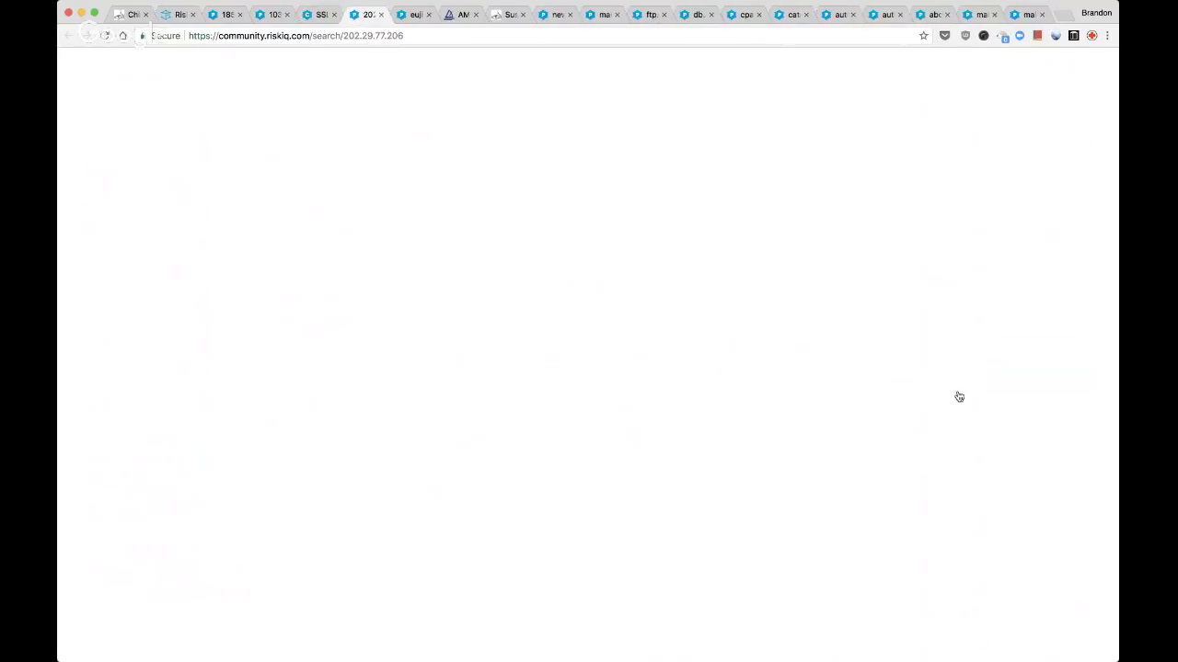
Check 202.29.77.206's certificates and trackers, opening the ua-1585054 tracker search in a new tab
scroll(700, 309, "down", 3)
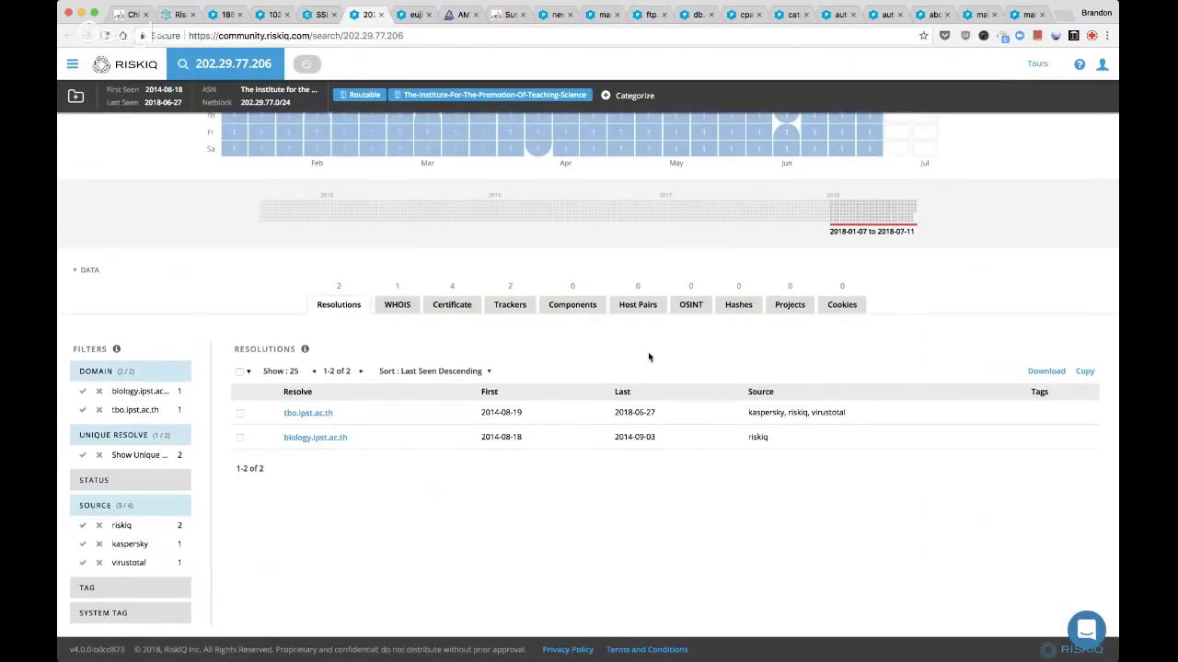
left_click(451, 310)
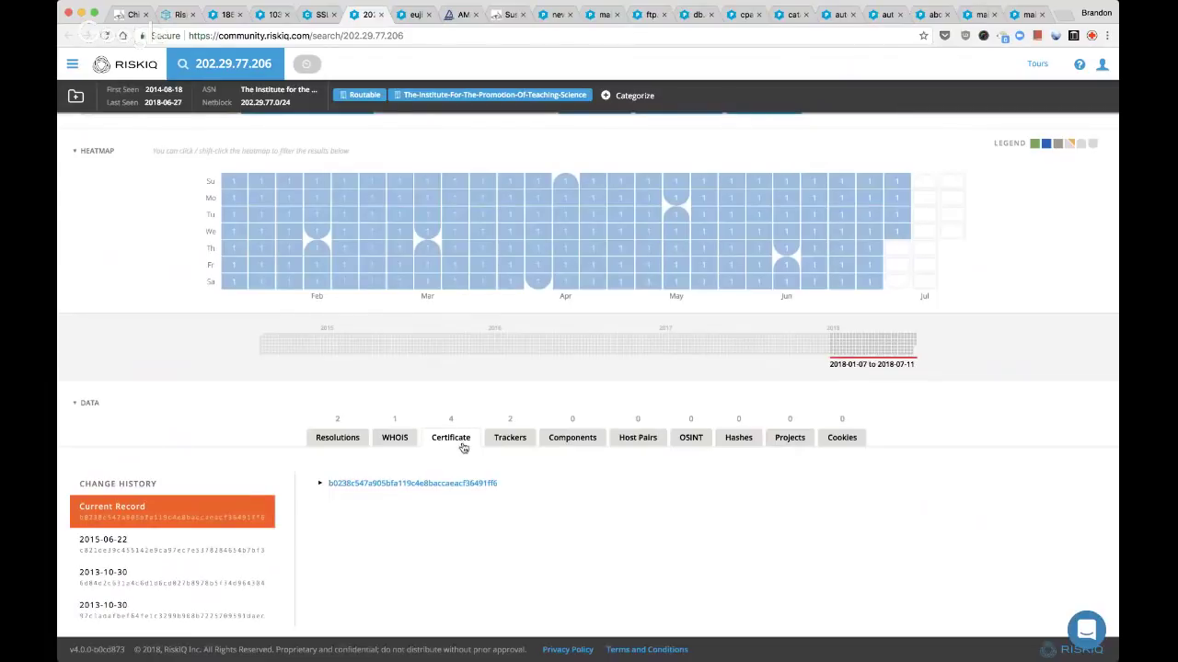
left_click(499, 441)
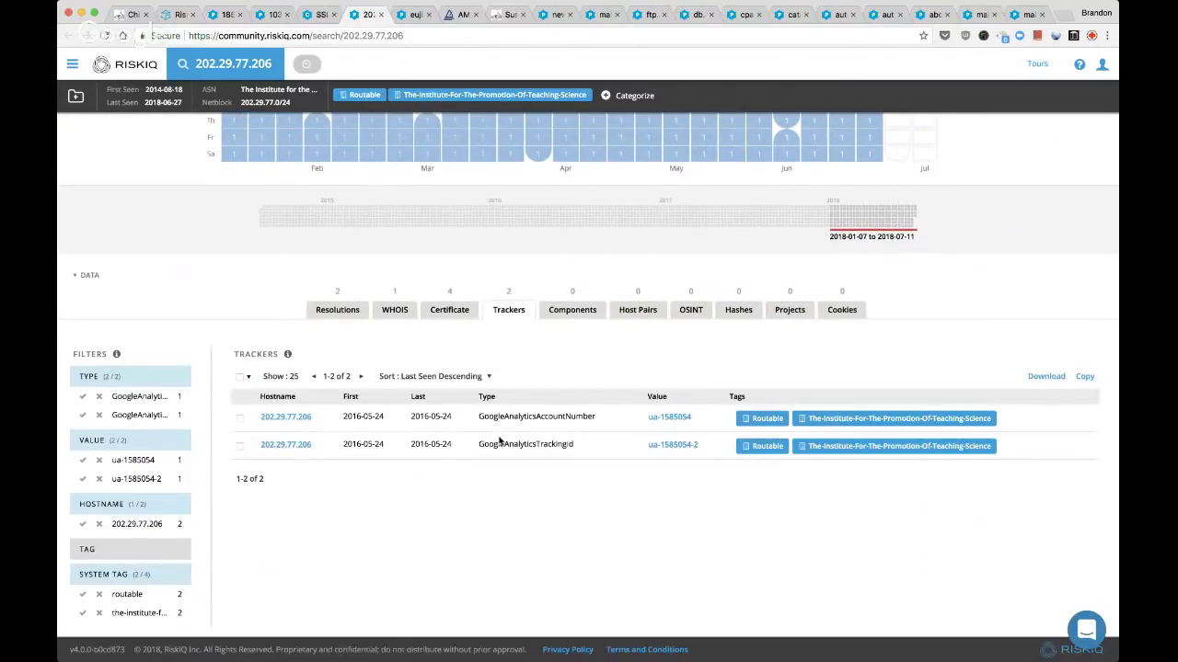
left_click(671, 445, "super")
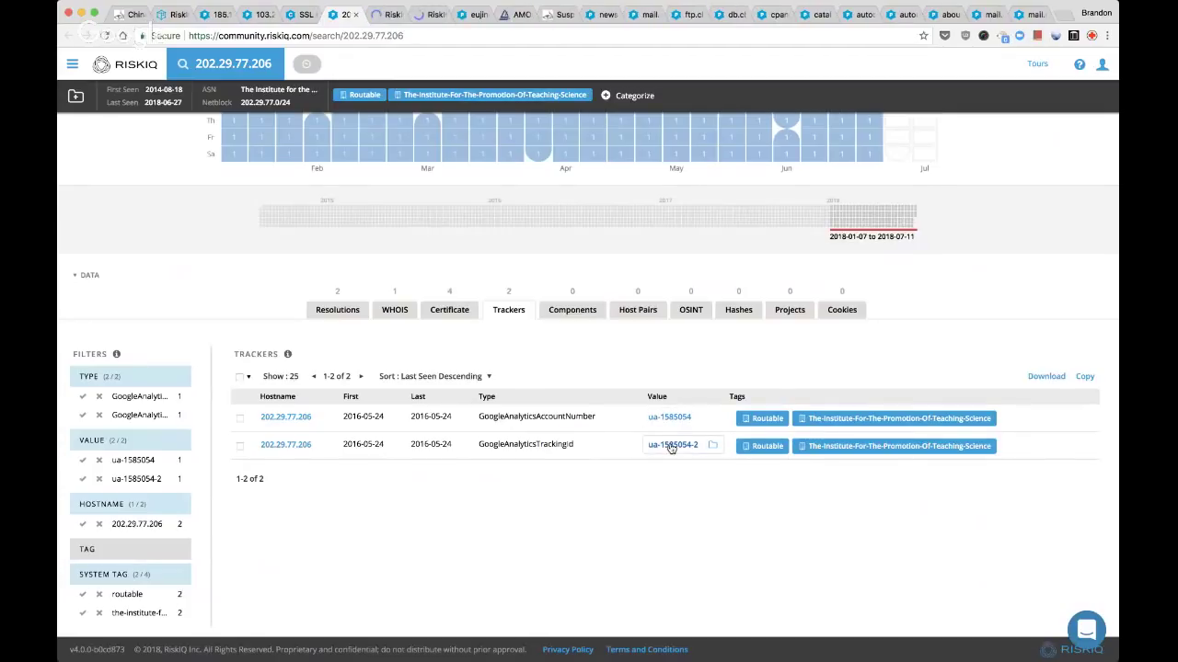
key("ctrl+Tab")
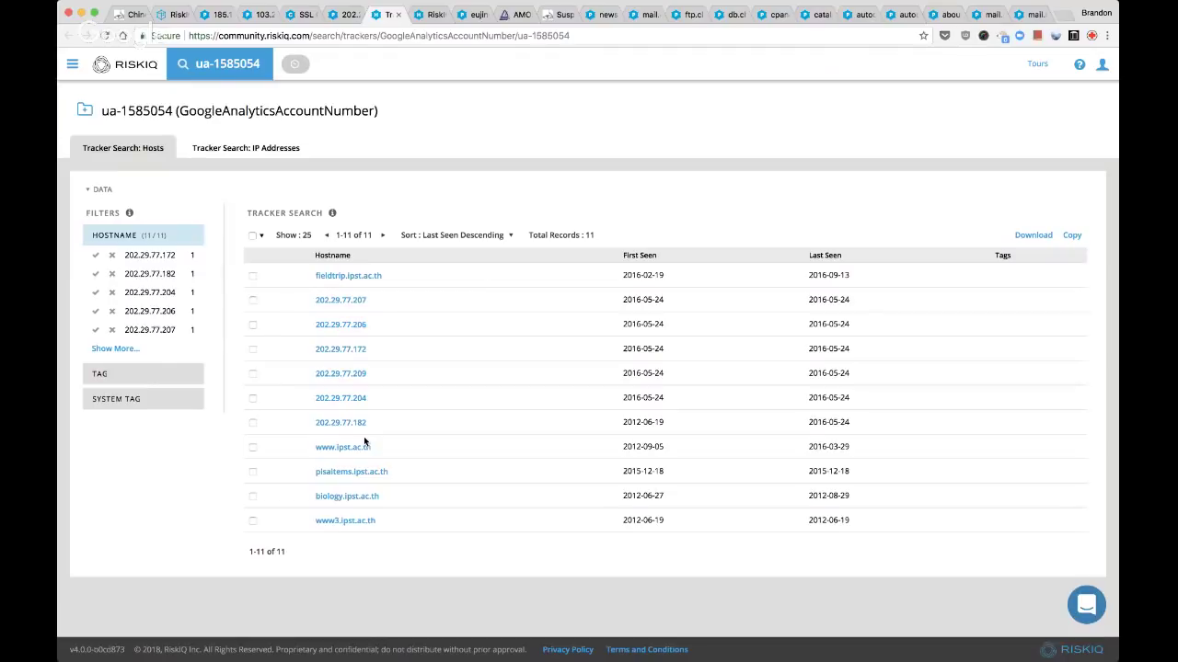
Close the certificate search results tab and return to 202.29.77.206 after reviewing the ua-1585054 hosts
key("ctrl+shift+Tab")
key("ctrl+shift+Tab")
key("ctrl+w")
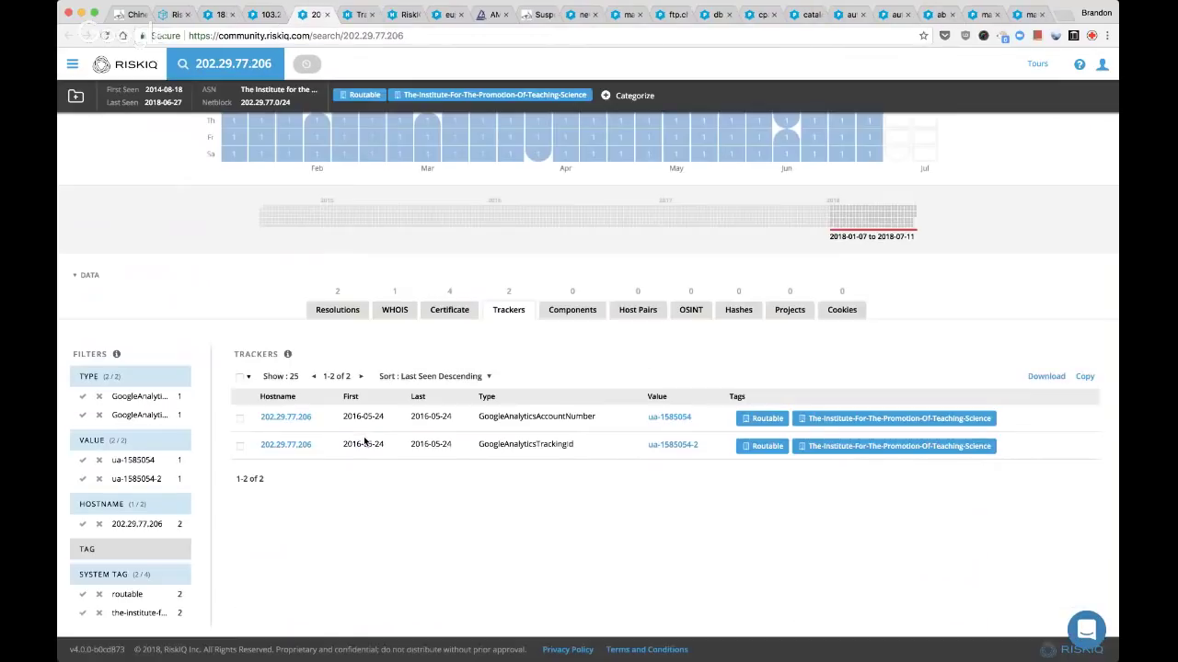
key("ctrl+Tab")
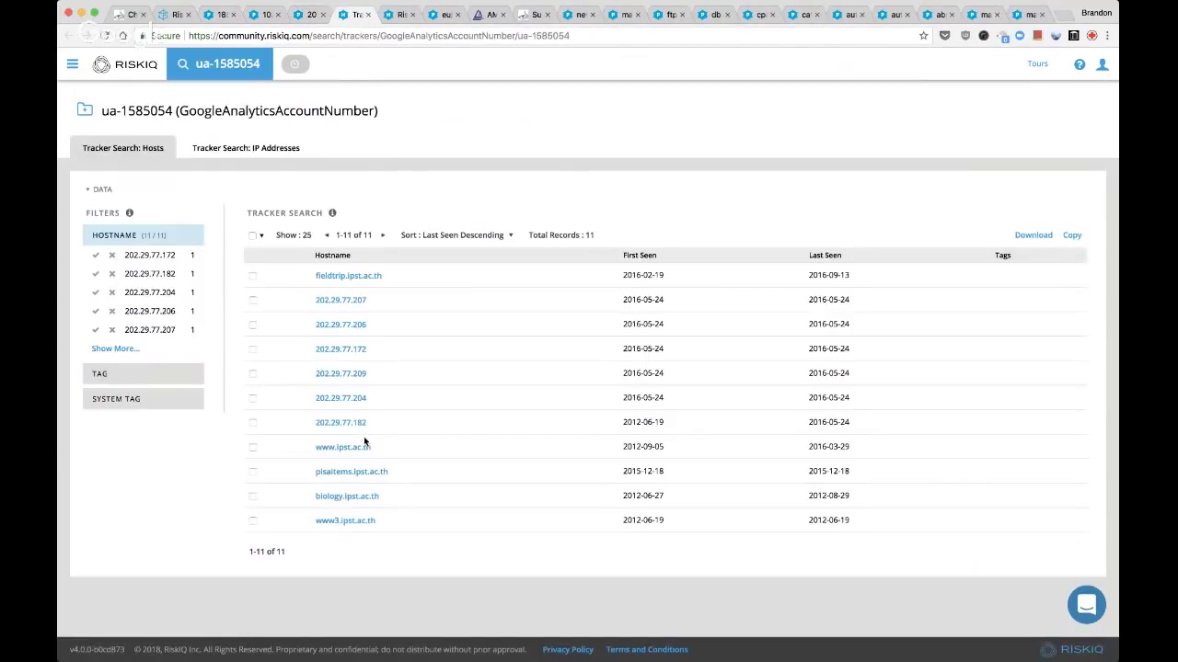
key("ctrl+shift+Tab")
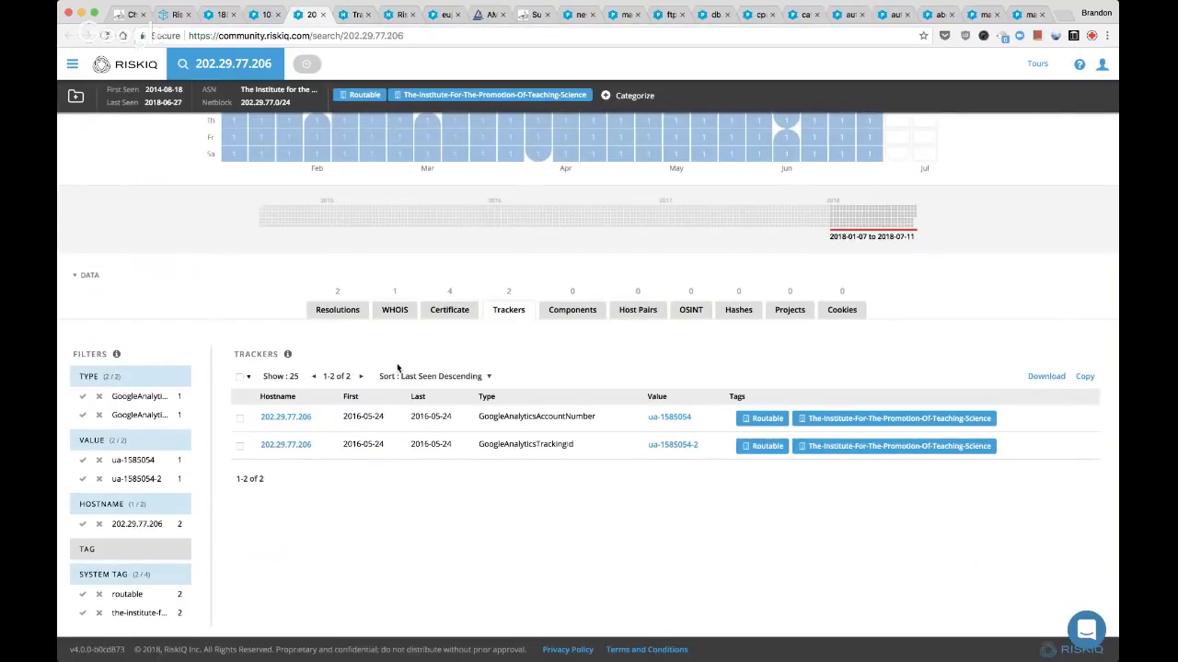
Check 202.29.77.206's resolutions and review the tbo.ipst.ac.th and biology.ipst.ac.th results
left_click(340, 310)
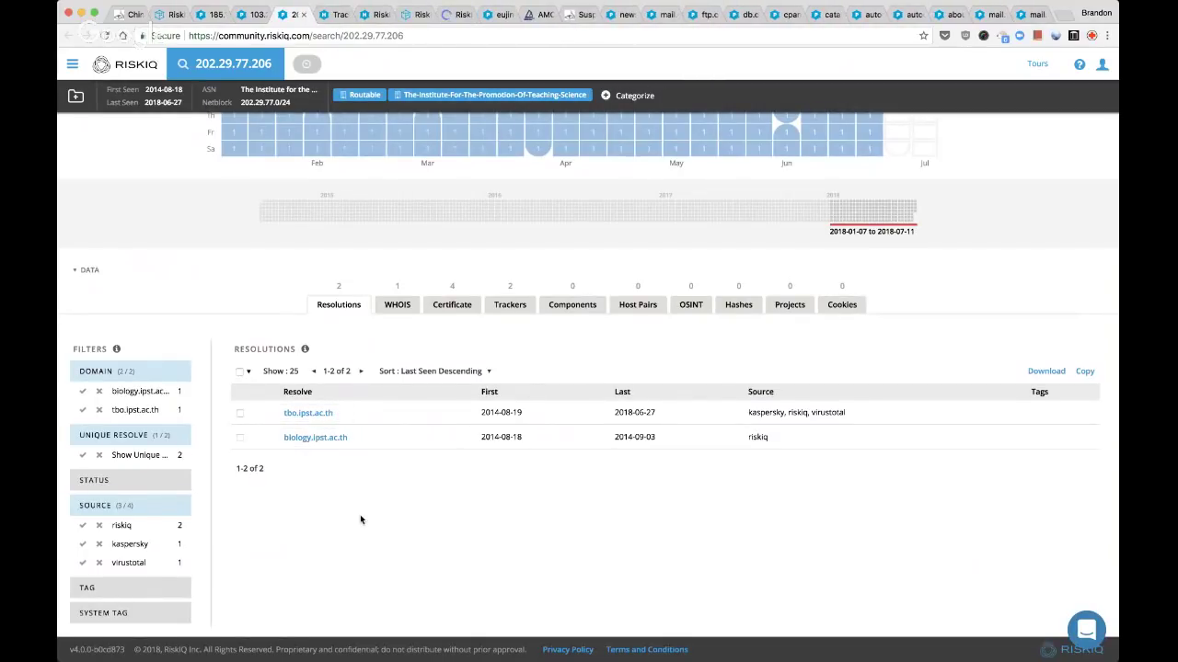
key("super+bracketleft")
key("super+bracketleft")
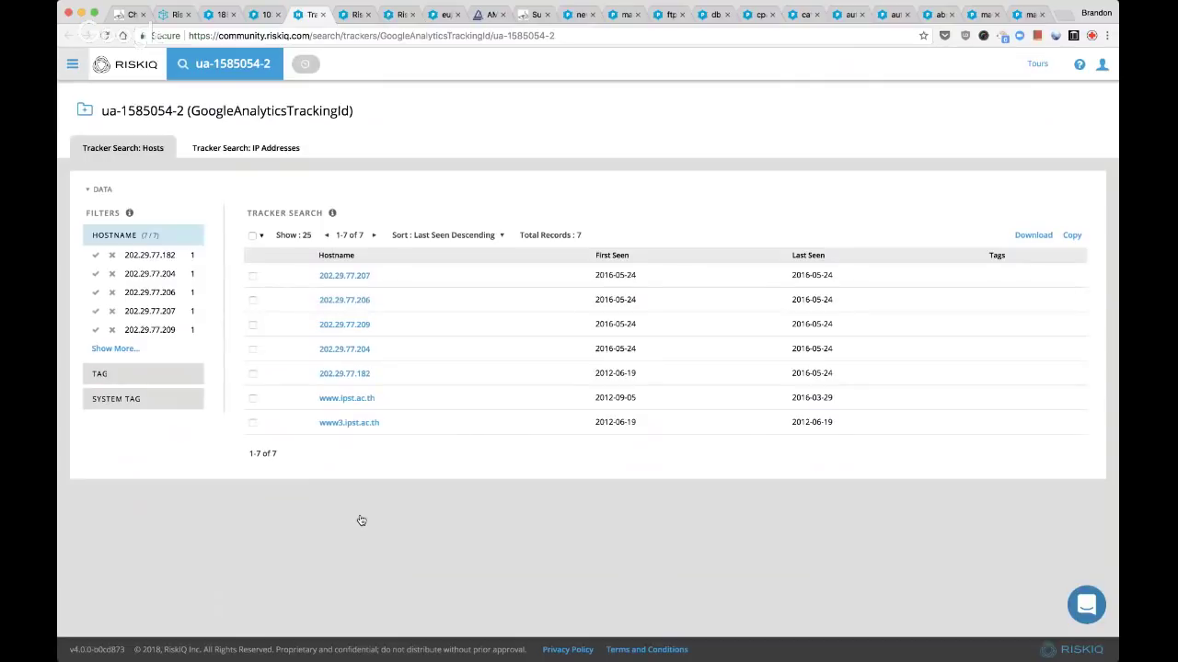
key("super+bracketleft")
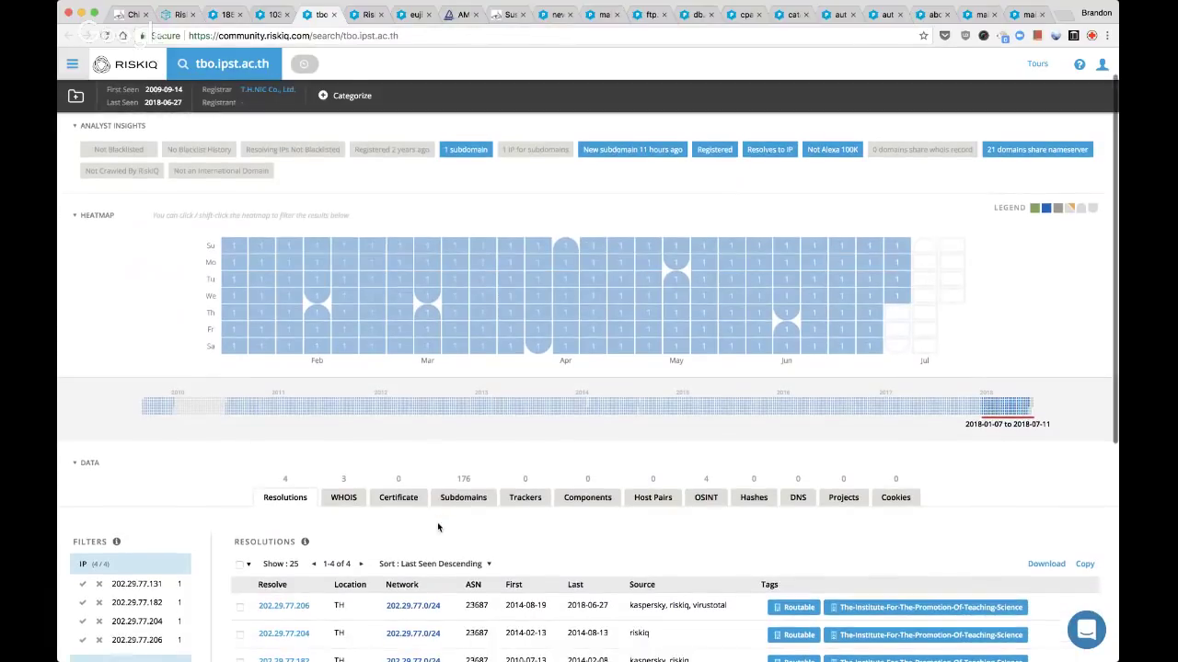
left_click(367, 14)
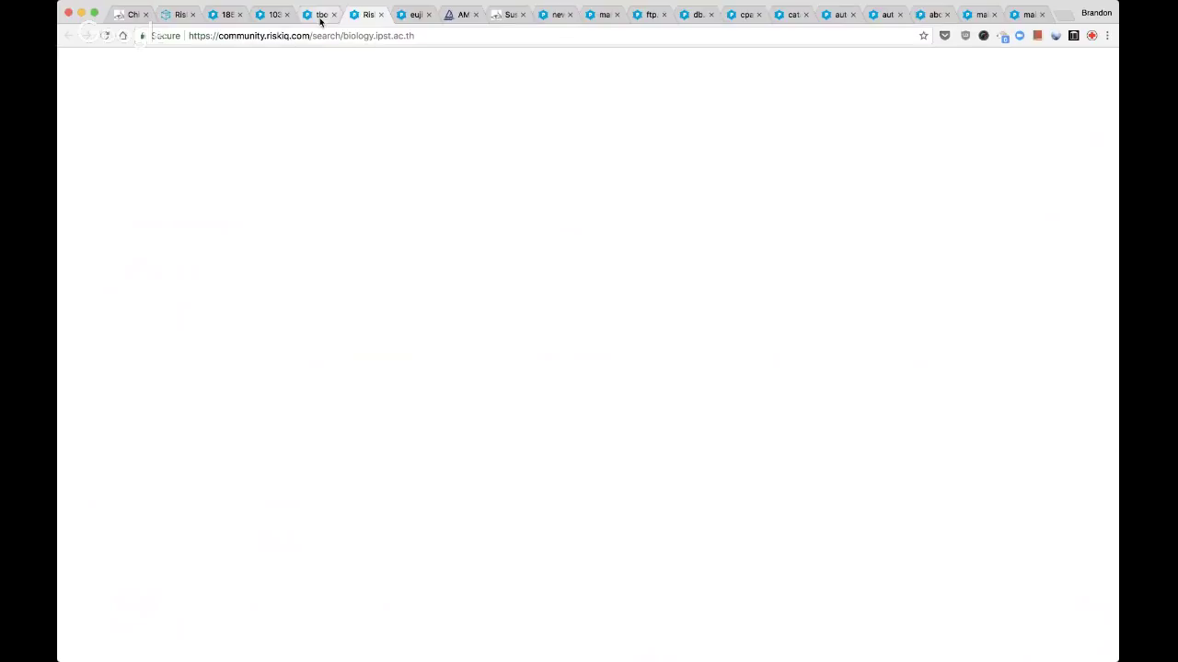
left_click(320, 15)
left_click(357, 17)
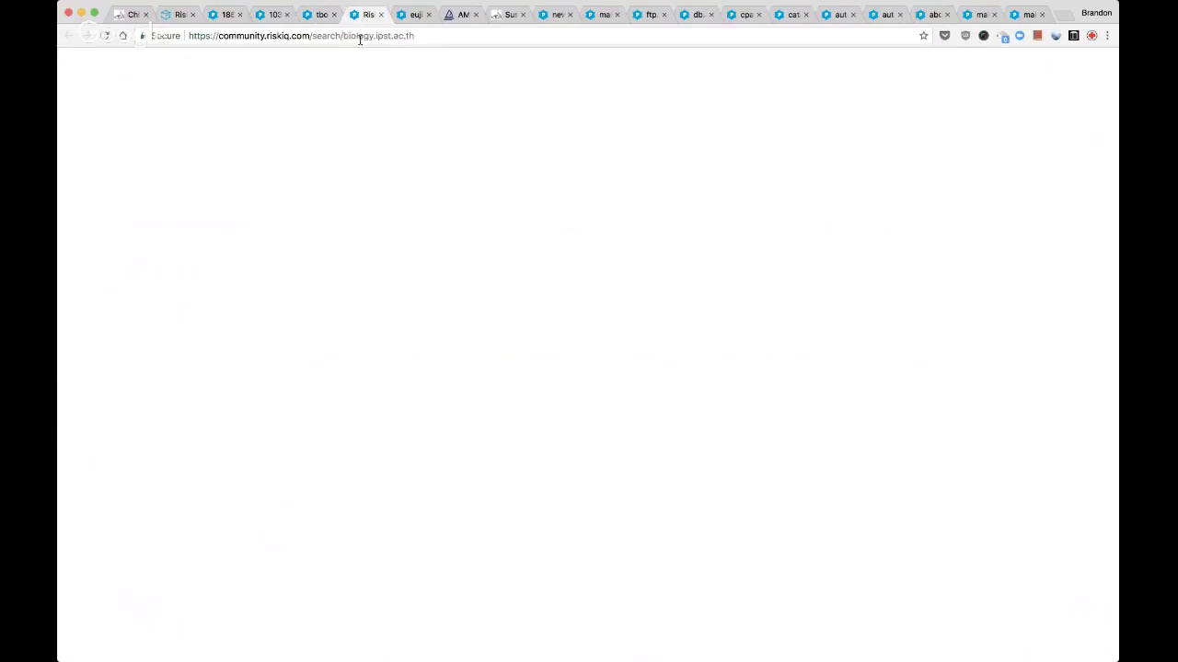
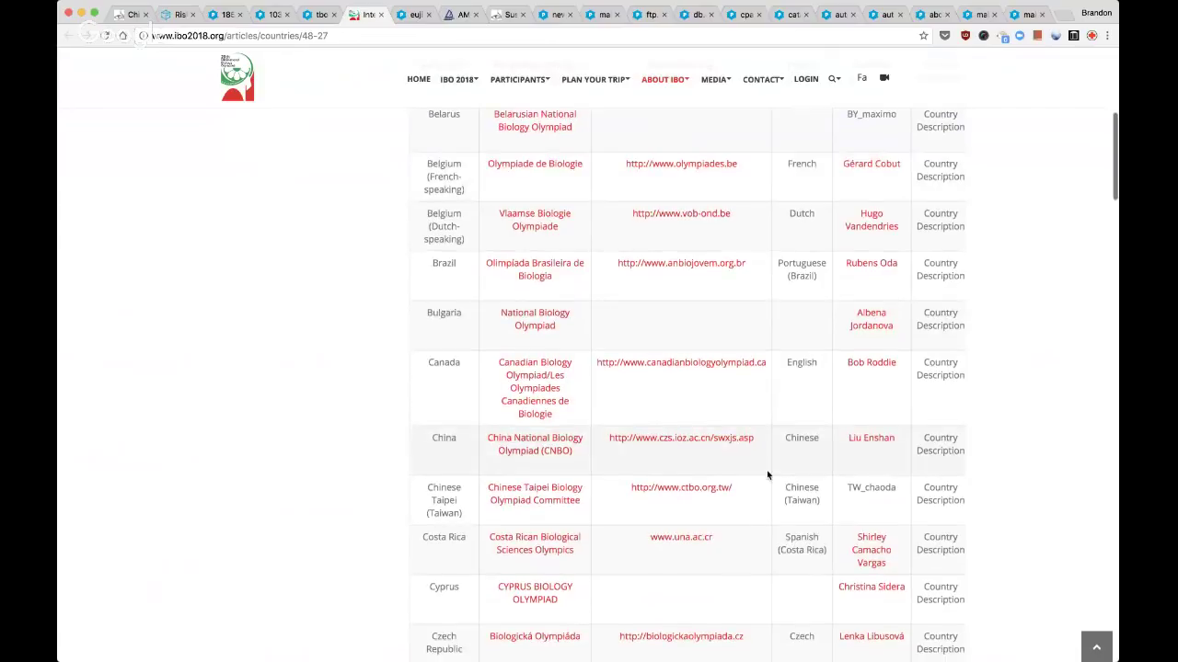
Copy the tbo.ipst.ac.th domain and search for it on the IBO countries page
scroll(768, 474, "down", 3)
key("ctrl+shift+Tab")
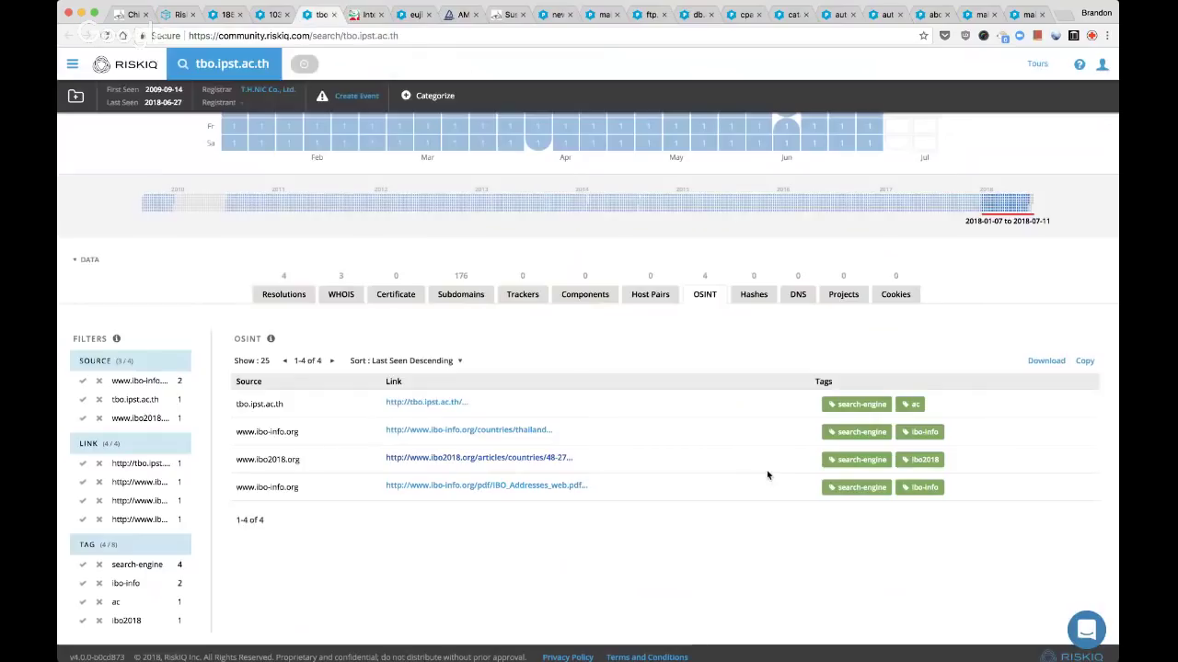
triple_click(232, 64)
key("super+c")
key("ctrl+Tab")
key("super+f")
key("super+v")
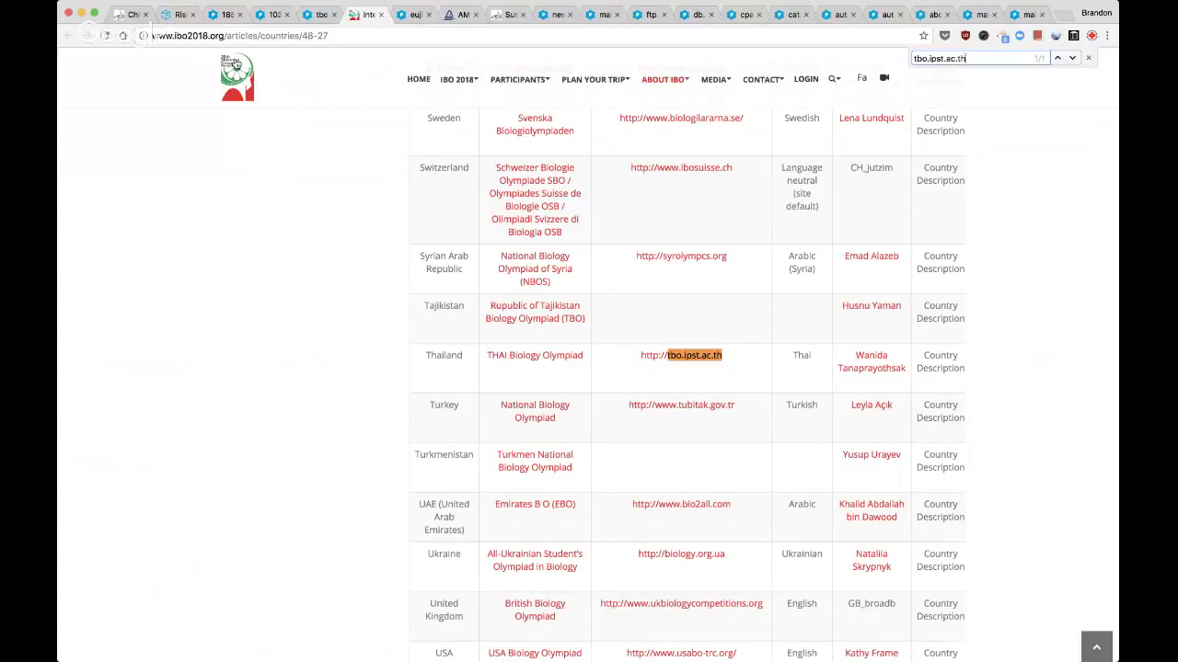
Close the tbo.ipst.ac.th lookup and list the domains resolving to 103.243.175.181
key("ctrl+Tab")
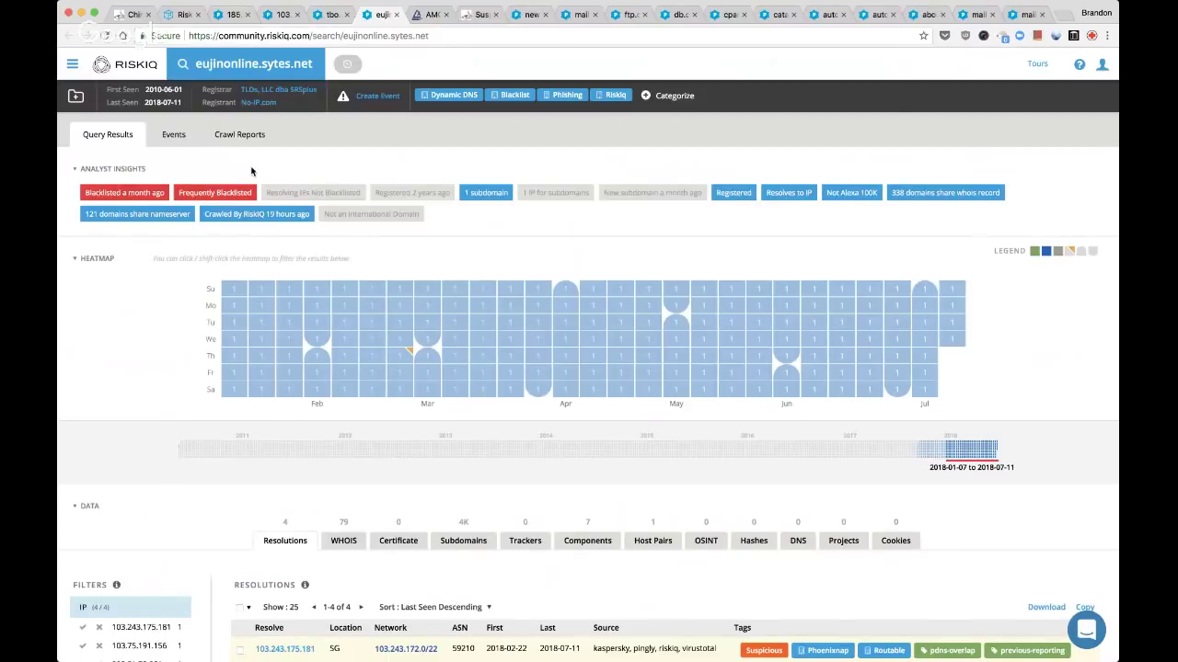
key("ctrl+shift+Tab")
key("super+w")
key("ctrl+shift+Tab")
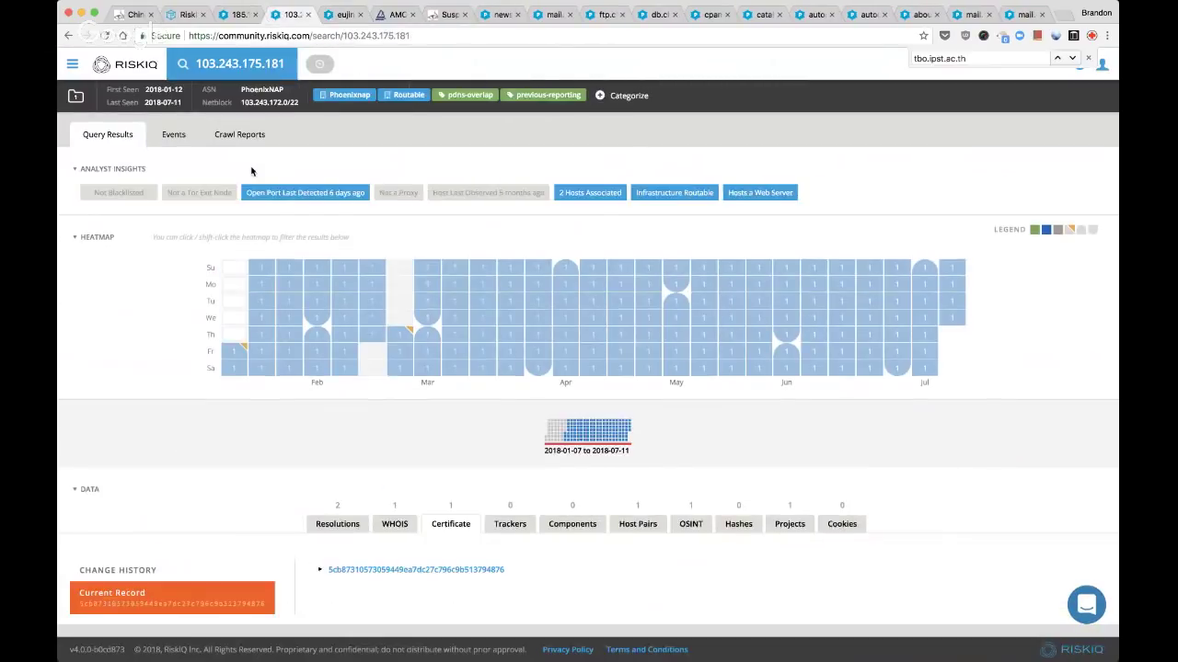
left_click(337, 525)
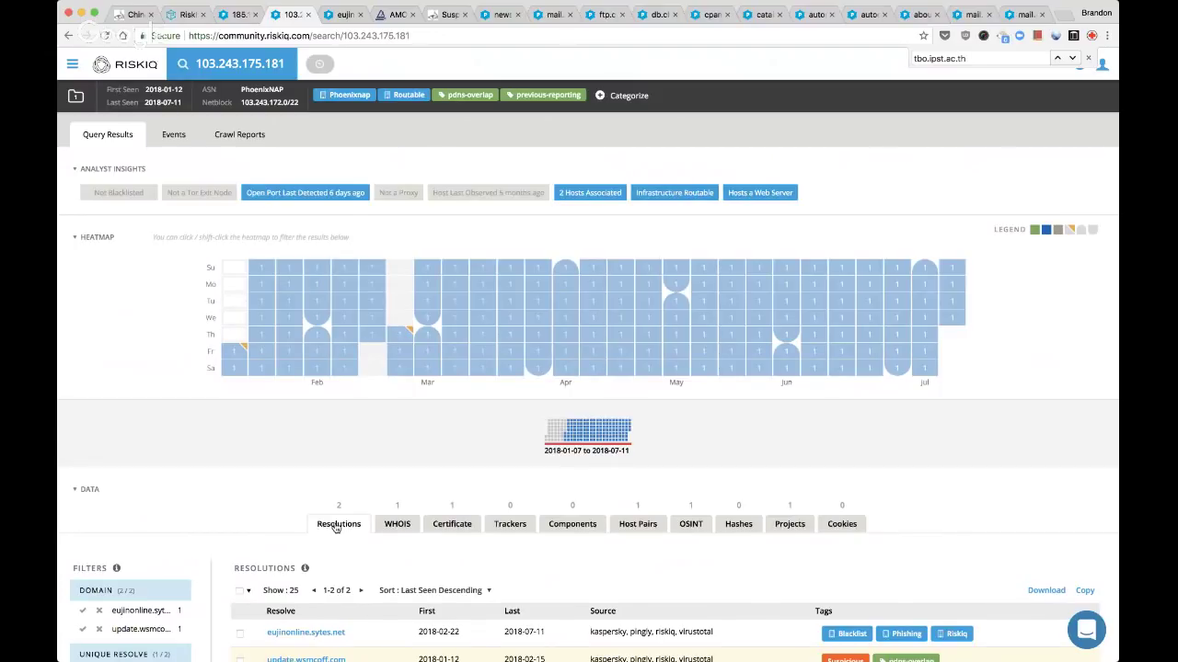
Review eujinonline.sytes.net's resolutions, then bring up the Amossys BADFLICK blog post
key("ctrl+Tab")
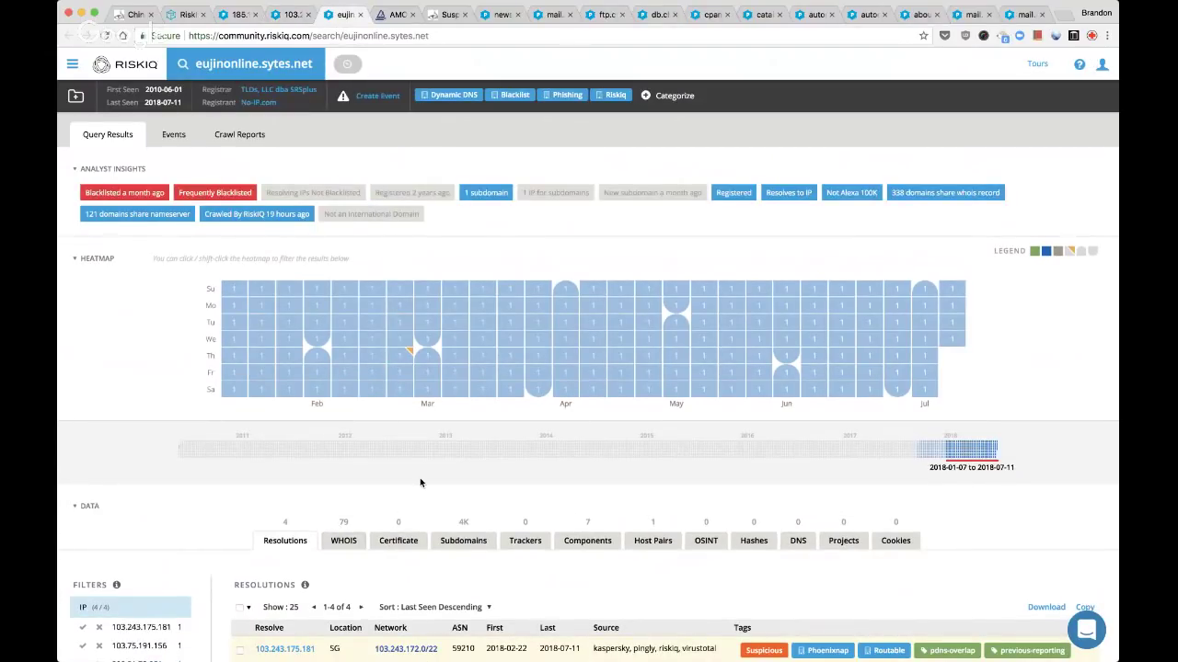
scroll(519, 482, "down", 1)
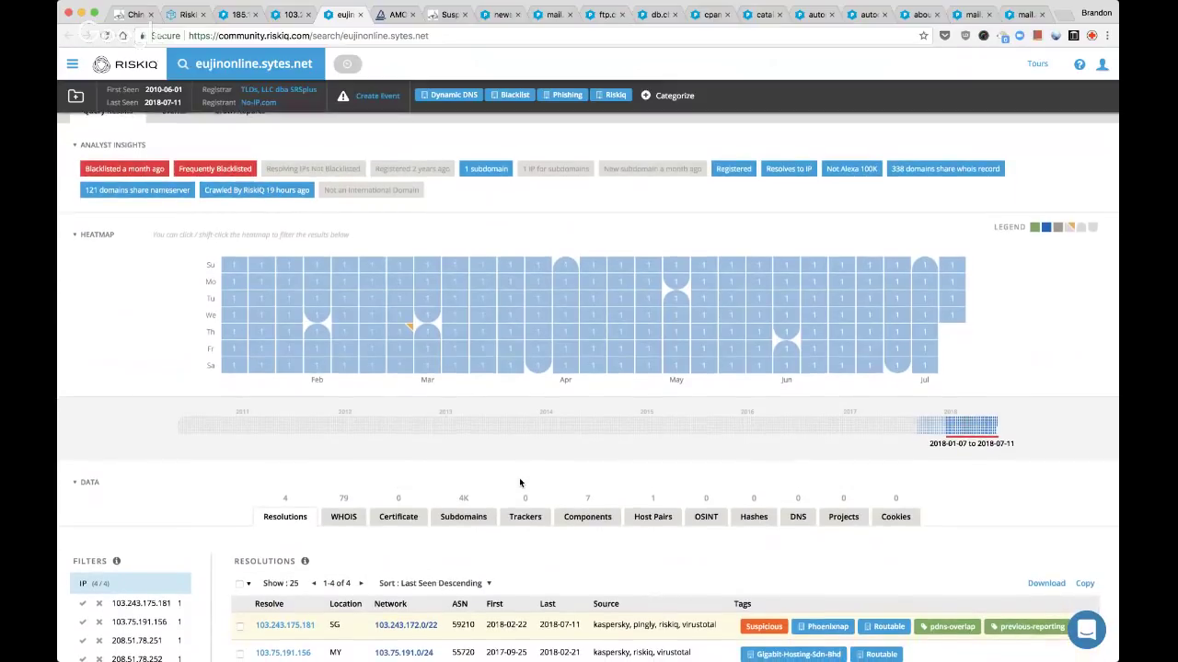
key("ctrl+Tab")
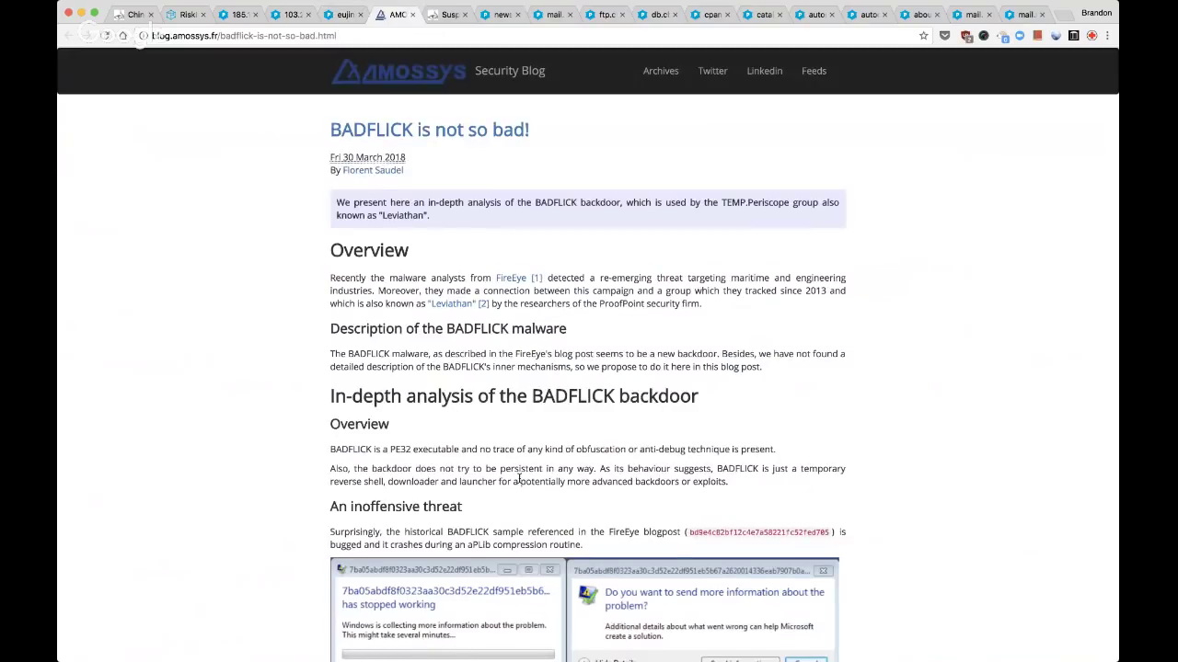
Add the Amossys BADFLICK post URL on a new line of the project description
left_click(409, 37)
key("super+c")
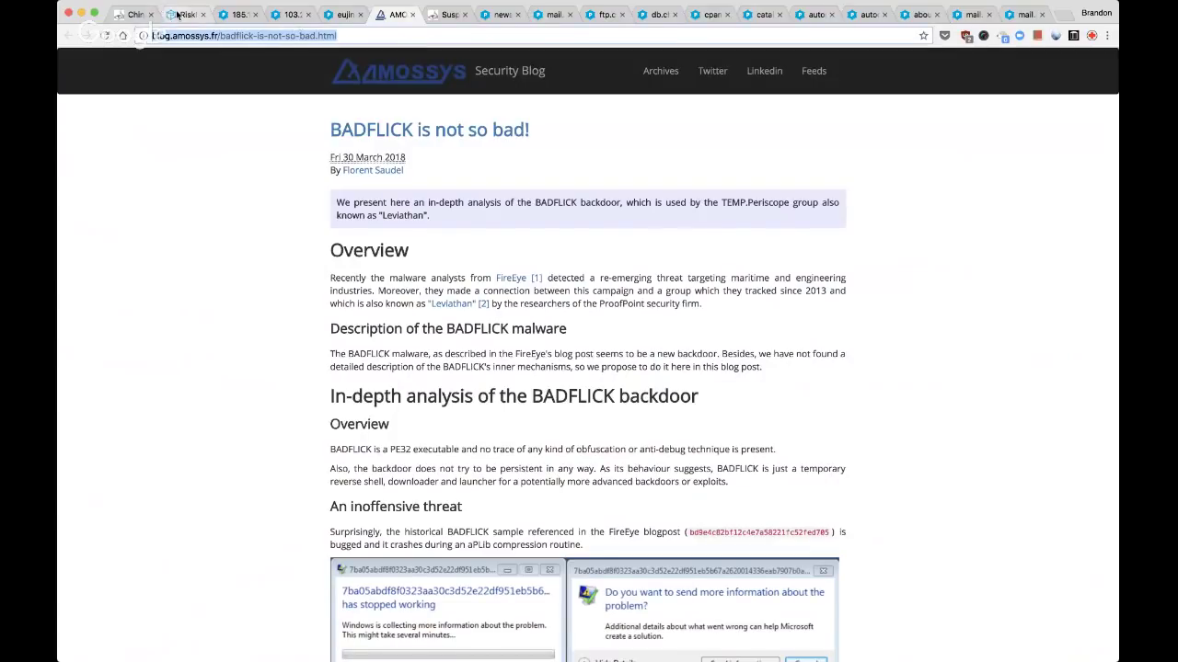
left_click(179, 13)
scroll(985, 122, "up", 5)
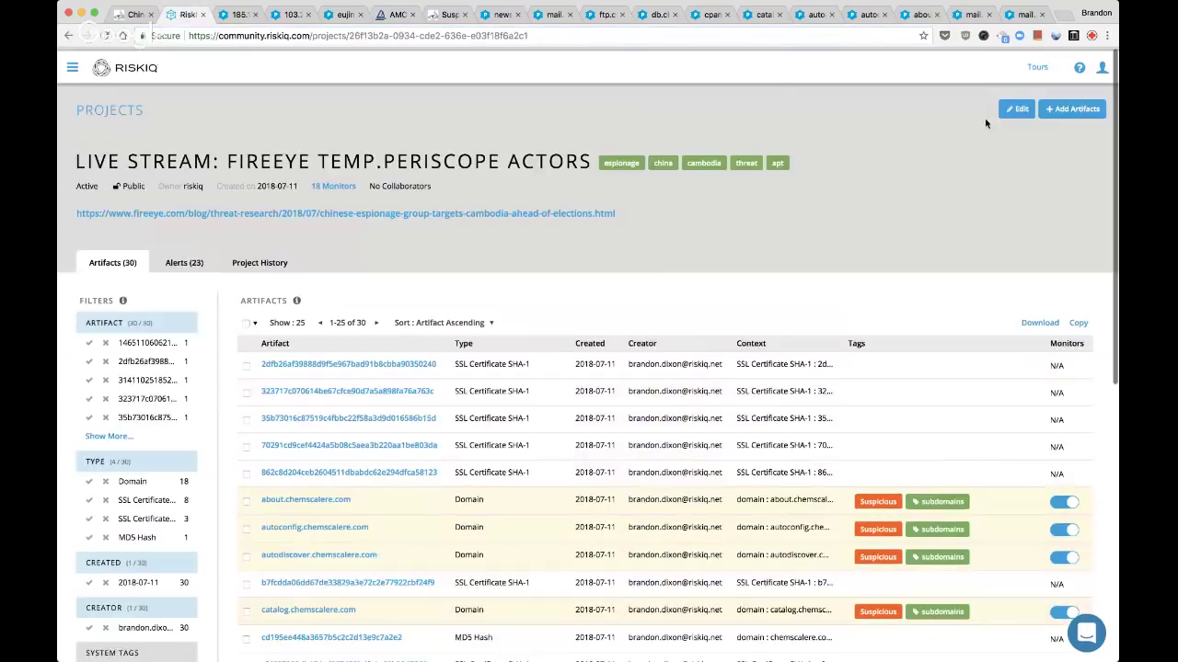
left_click(1016, 109)
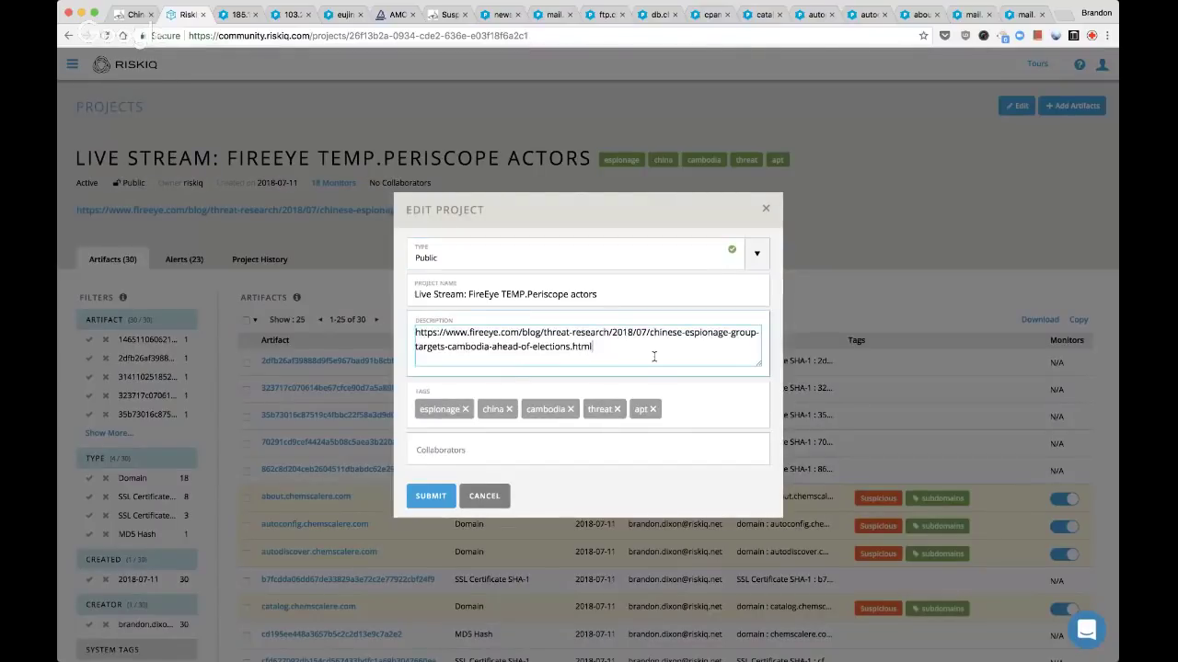
key("Return")
key("Return")
key("super+v")
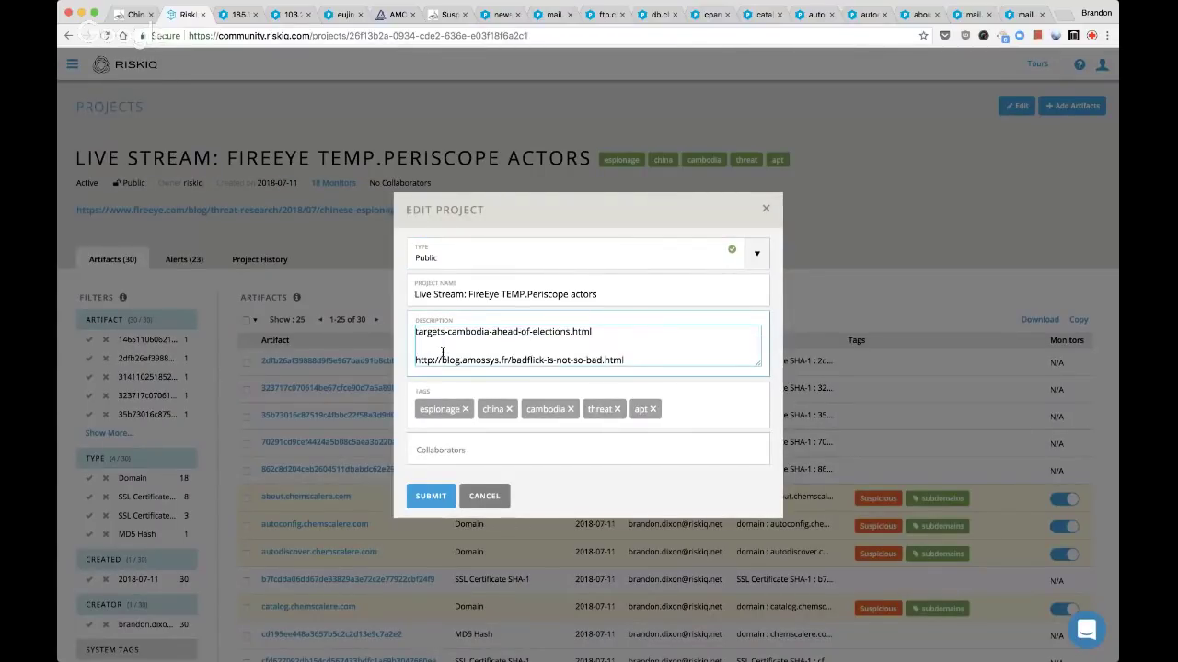
left_click(428, 496)
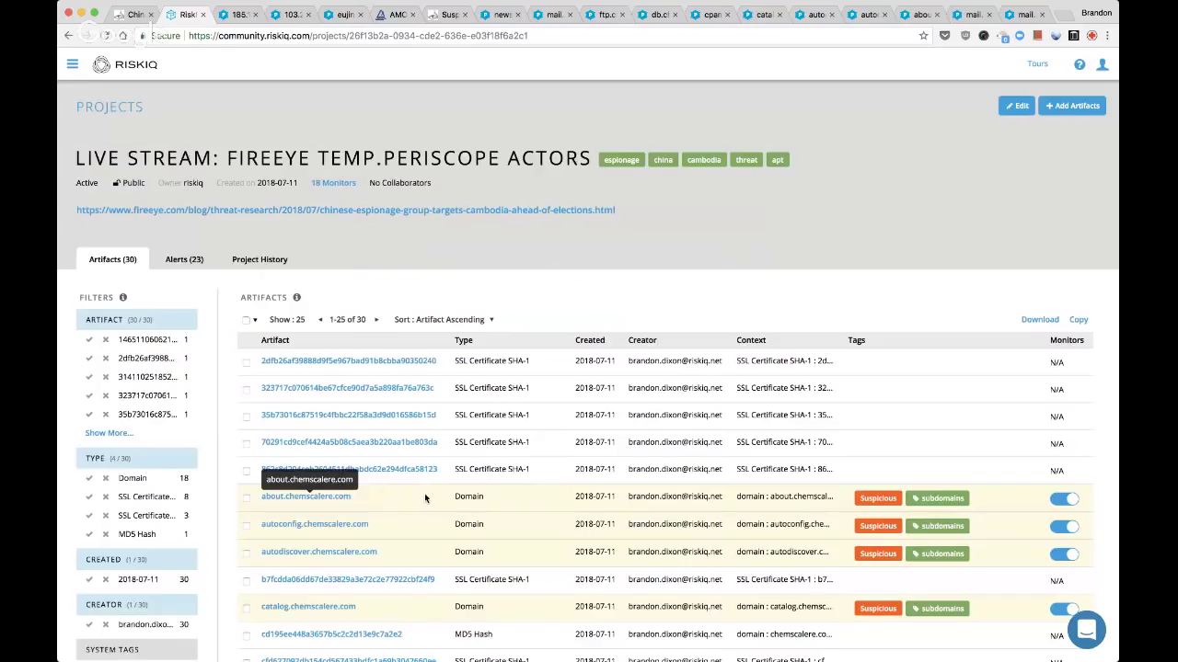
Close the Amossys blog post and FireEye TEMP.Periscope report tabs
key("ctrl+Tab")
key("ctrl+Tab")
key("ctrl+Tab")
key("ctrl+Tab")
key("super+w")
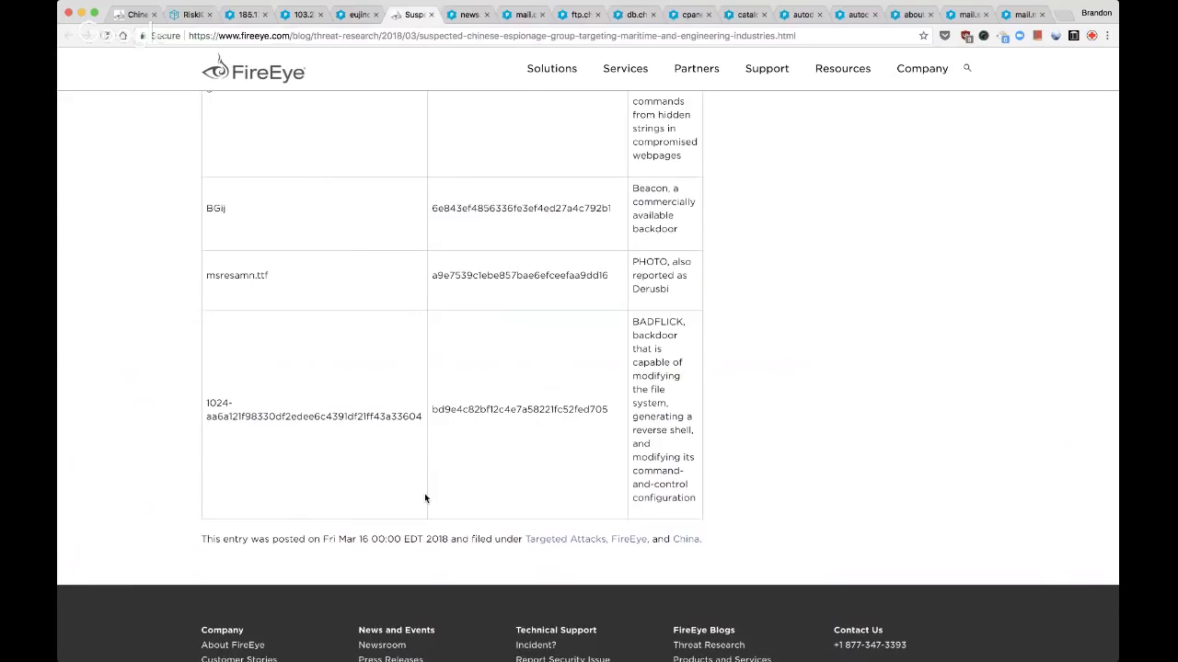
scroll(425, 497, "up", 10)
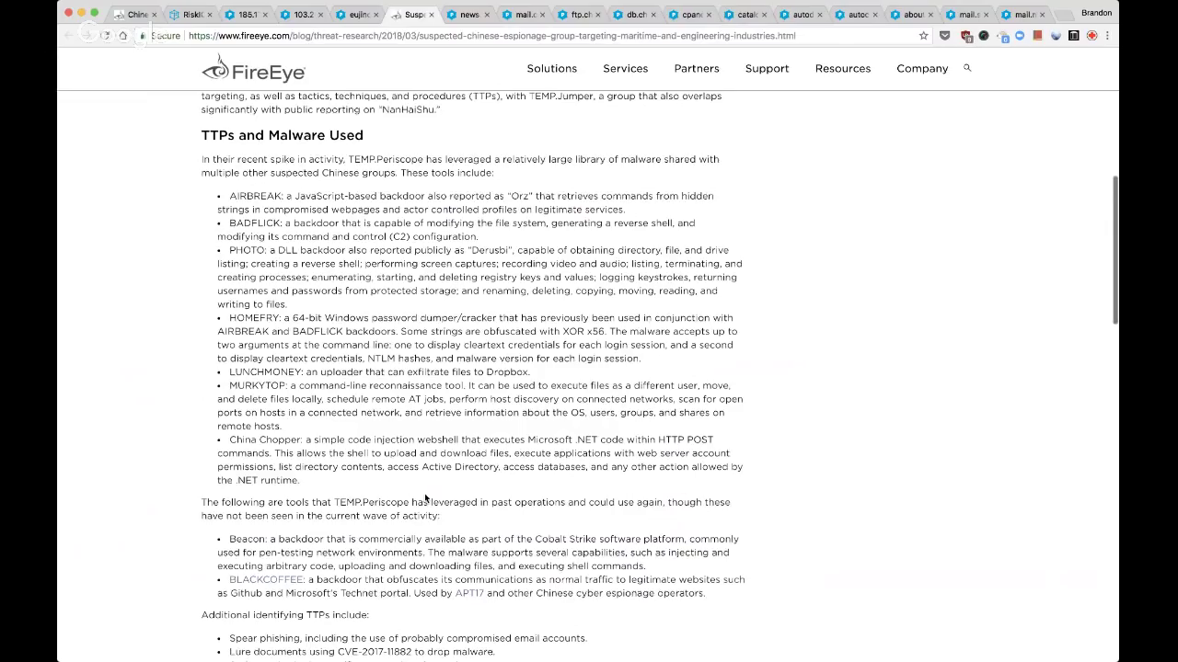
scroll(425, 494, "up", 6)
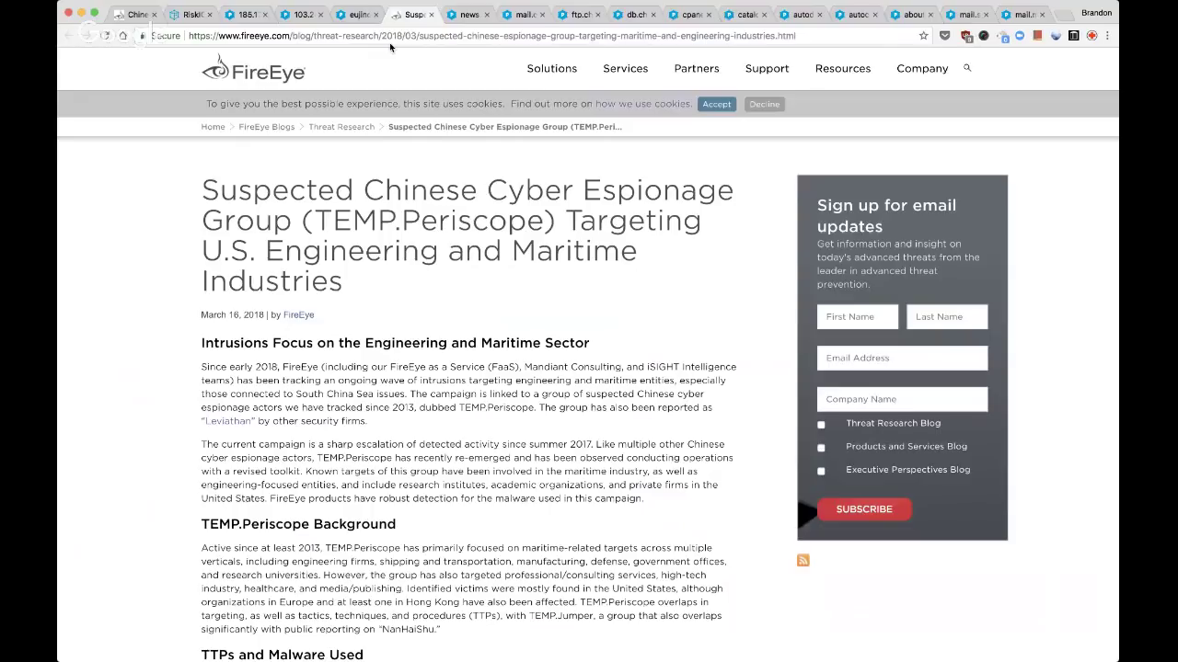
key("super+w")
key("super+2")
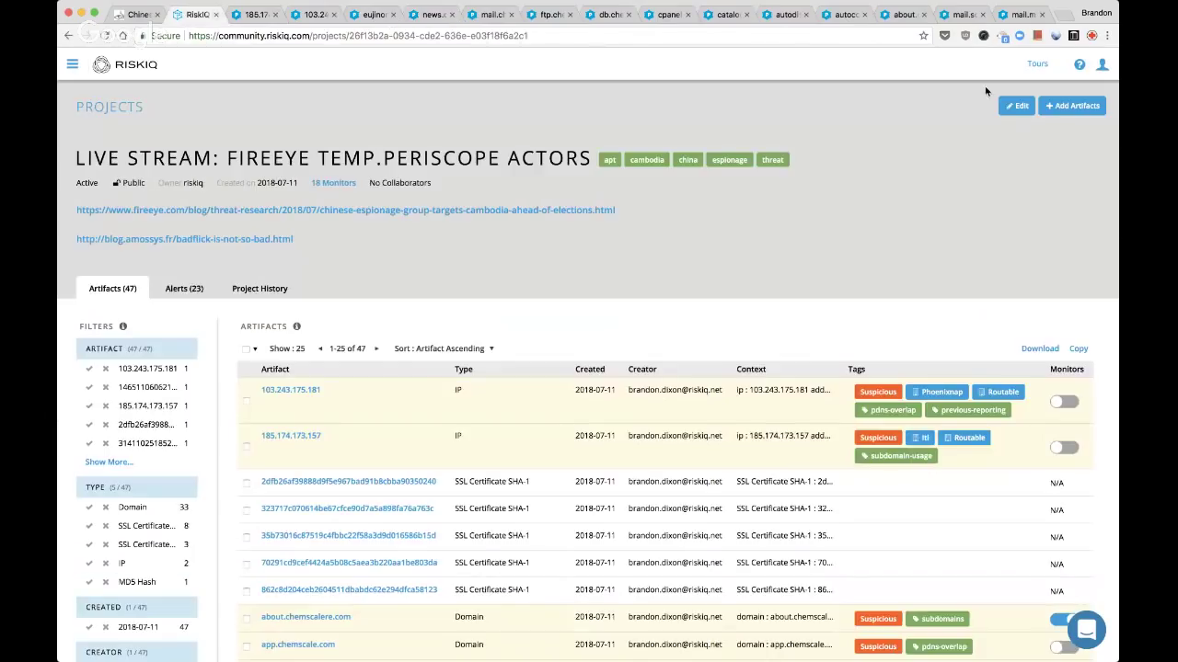
Add the FireEye TEMP.Periscope maritime report URL as a new description line
left_click(1016, 105)
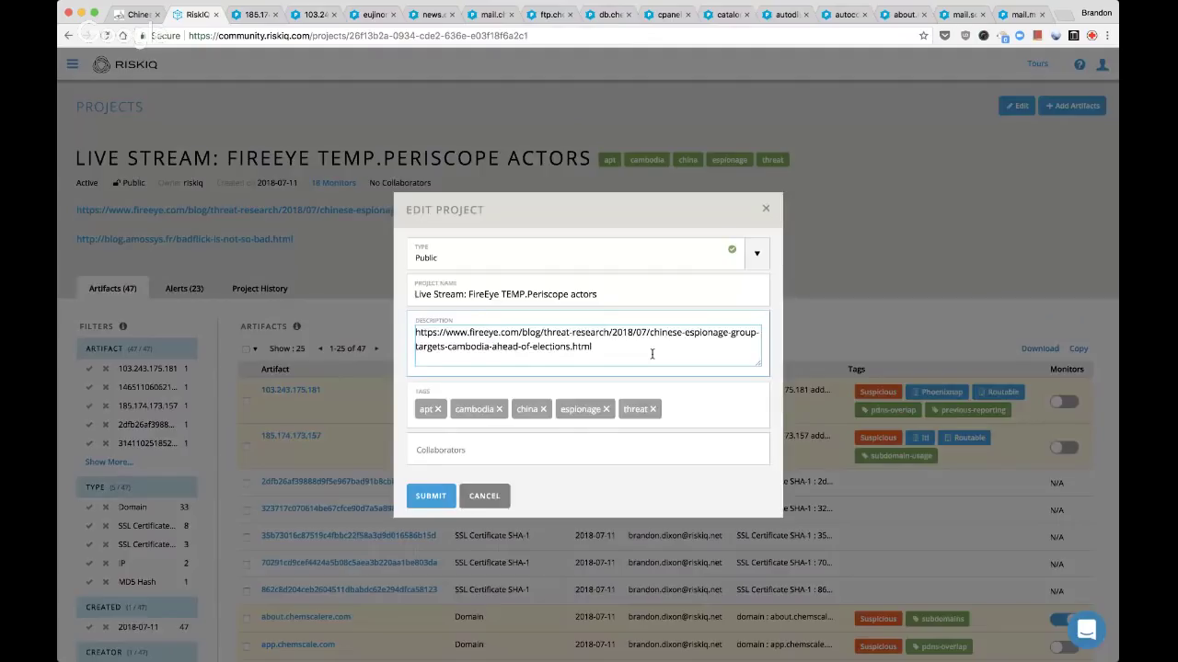
left_click(653, 350)
key("Return")
key("Return")
key("super+v")
scroll(652, 350, "up", 5)
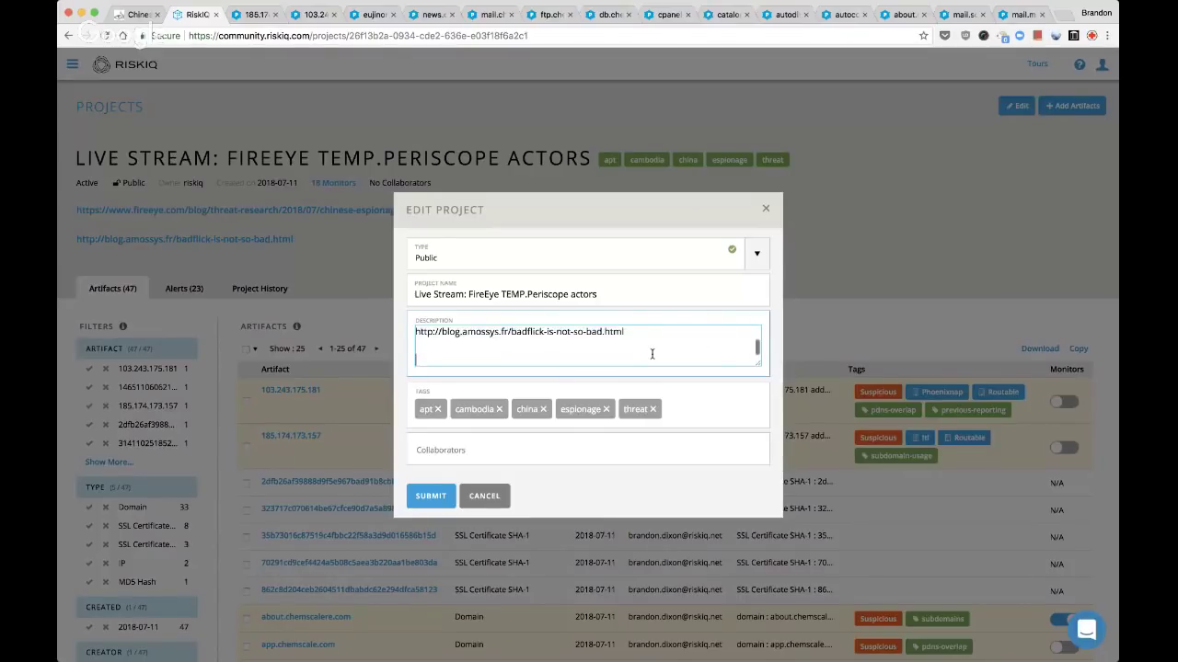
left_click(430, 505)
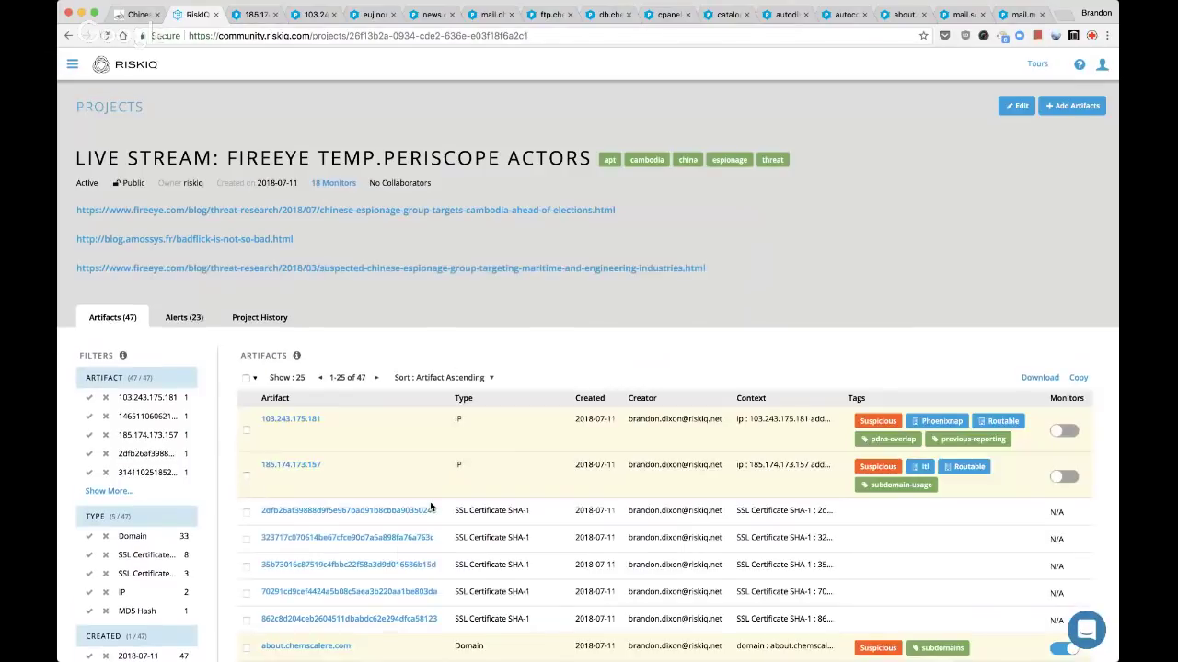
key("super+3")
left_click(377, 20)
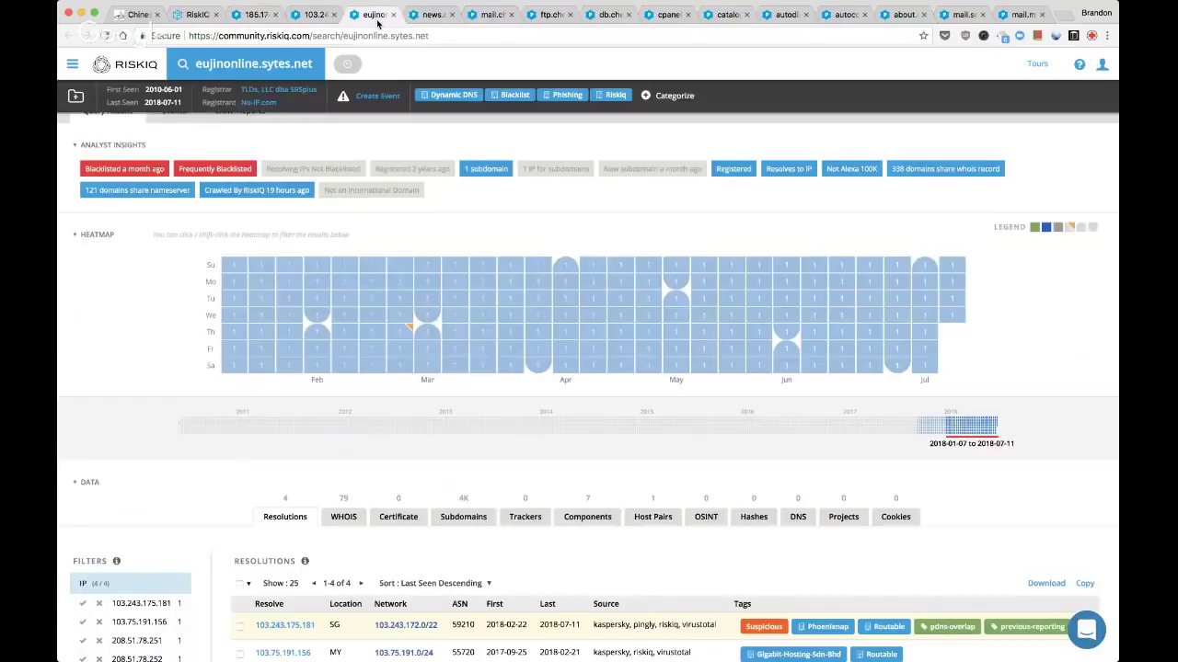
Open 192.168.254.3 from news.chemscalere.com in a new tab and close that lookup
left_click(429, 16)
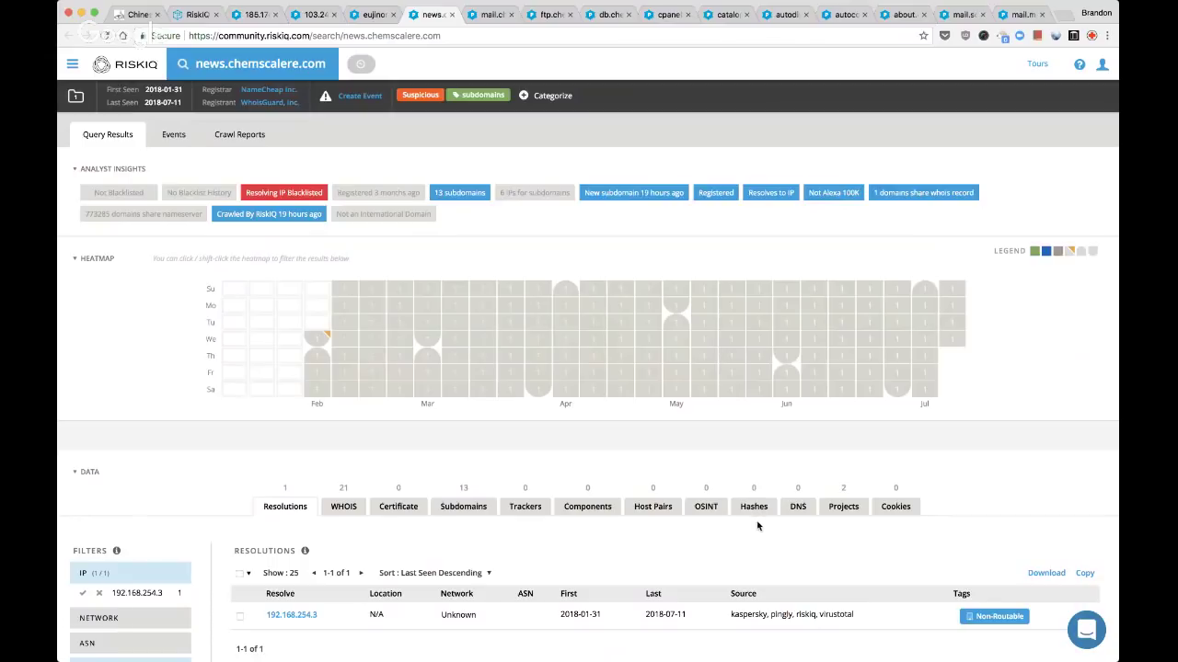
left_click(286, 614, "super")
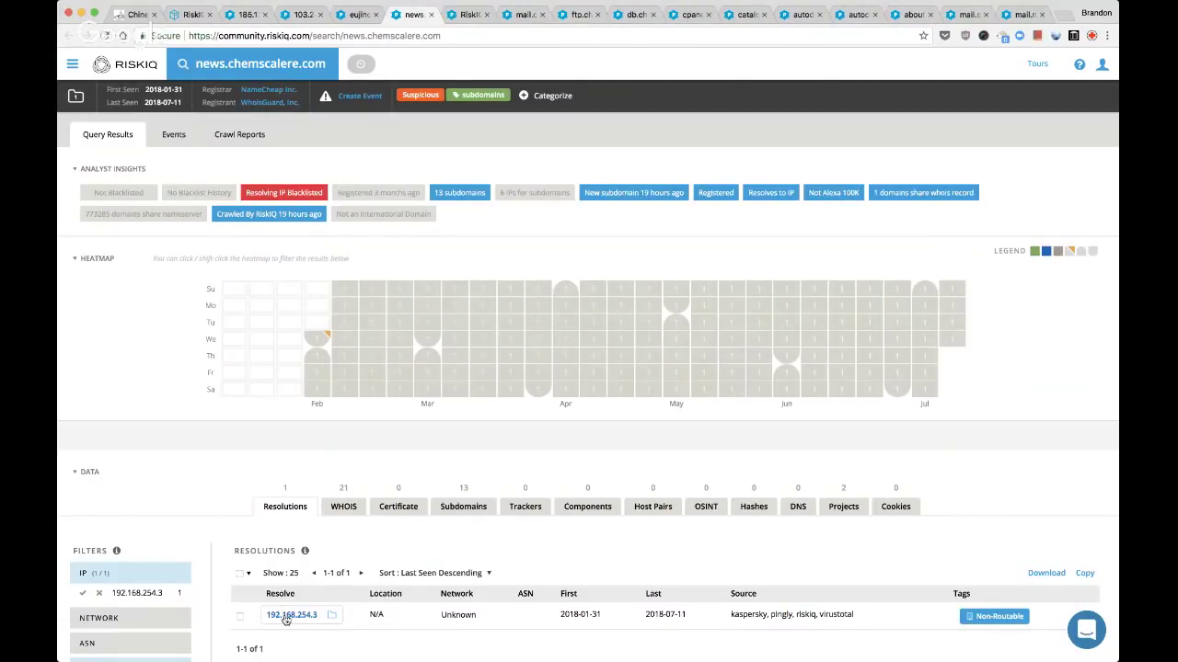
key("super+w")
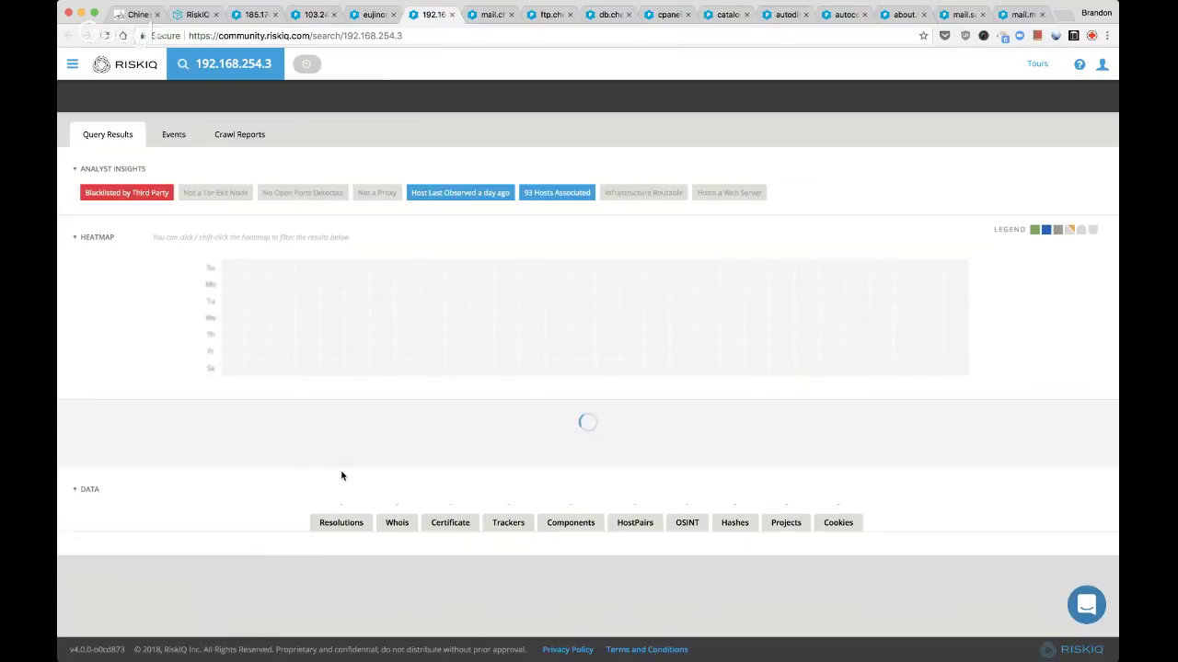
Open 104.219.248.46 from ftp.chemscalere.com, close ftp, and return to 192.168.254.3
key("ctrl+Tab")
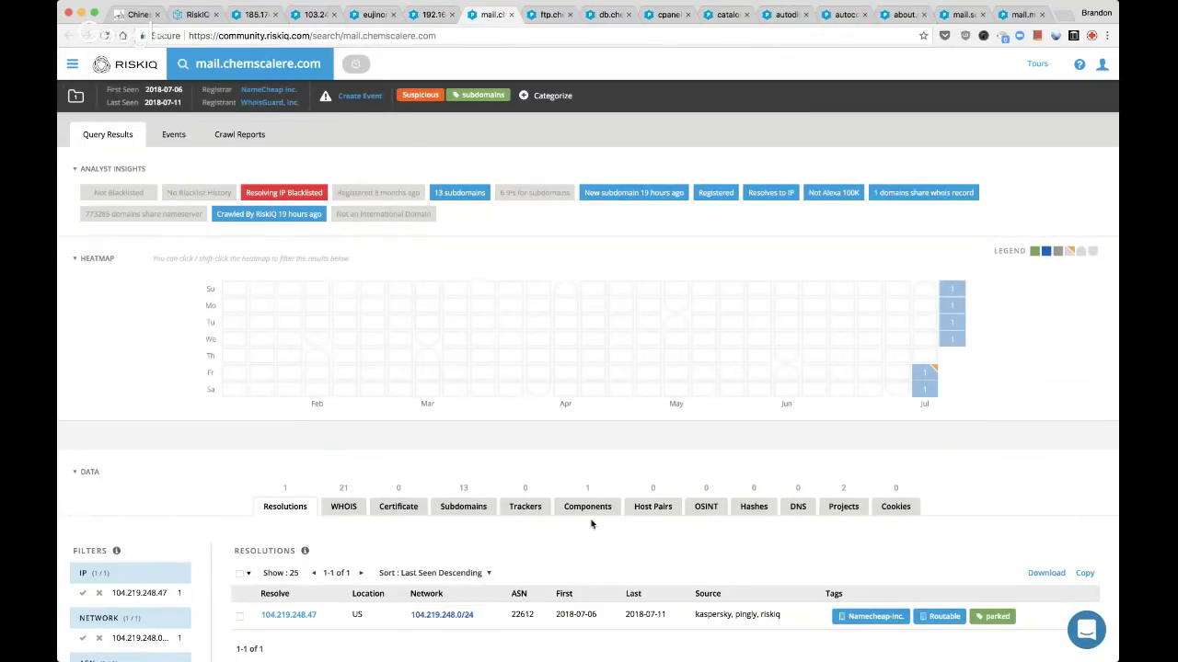
key("ctrl+Tab")
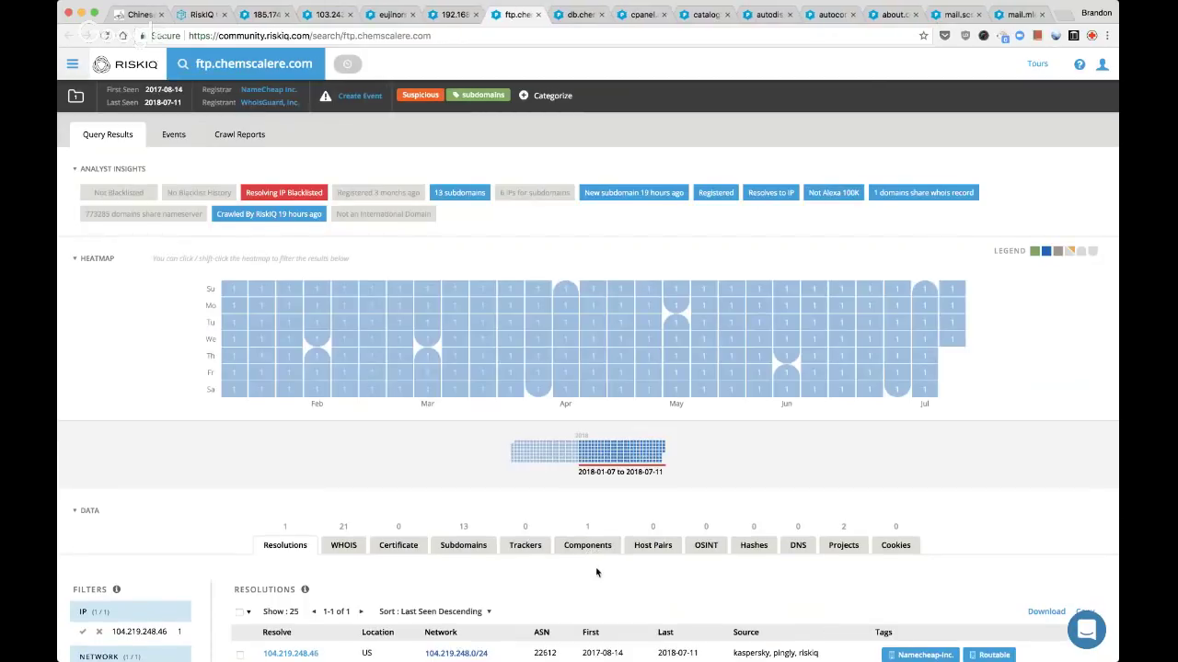
scroll(596, 572, "down", 2)
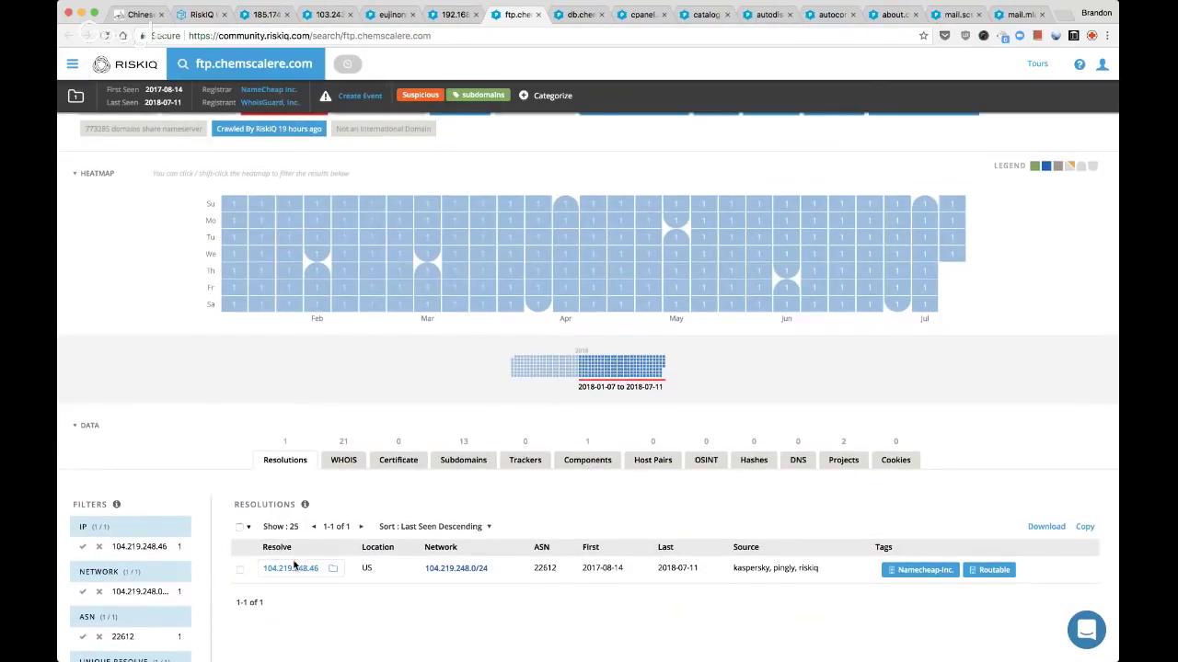
left_click(291, 568, "super")
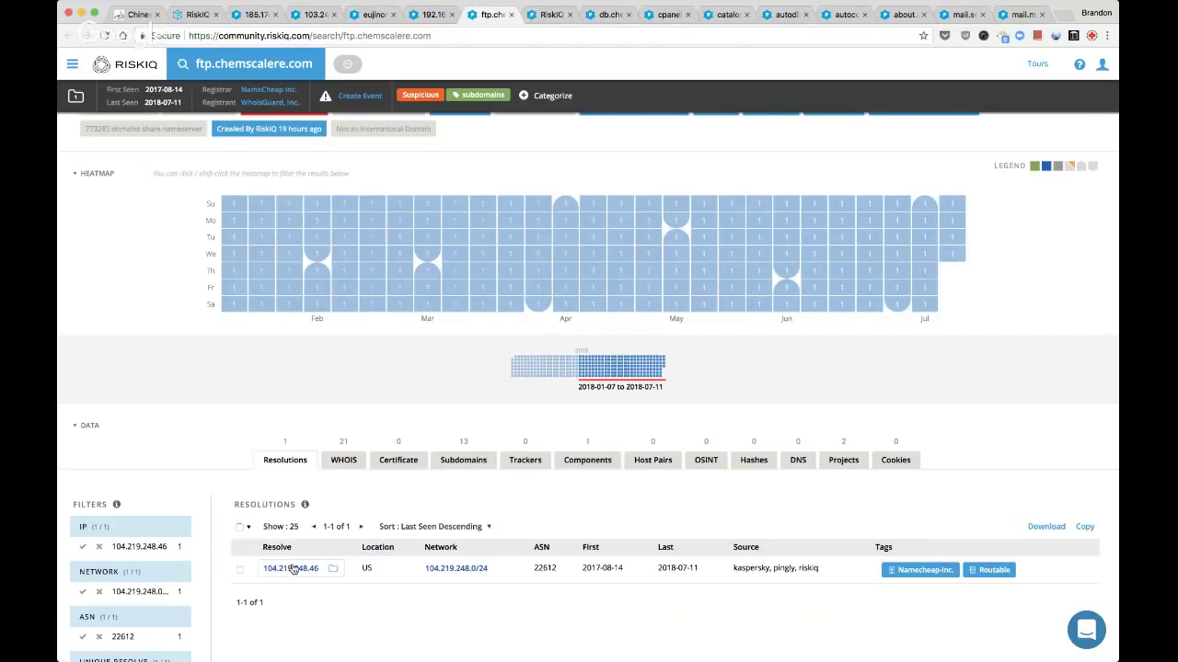
key("super+w")
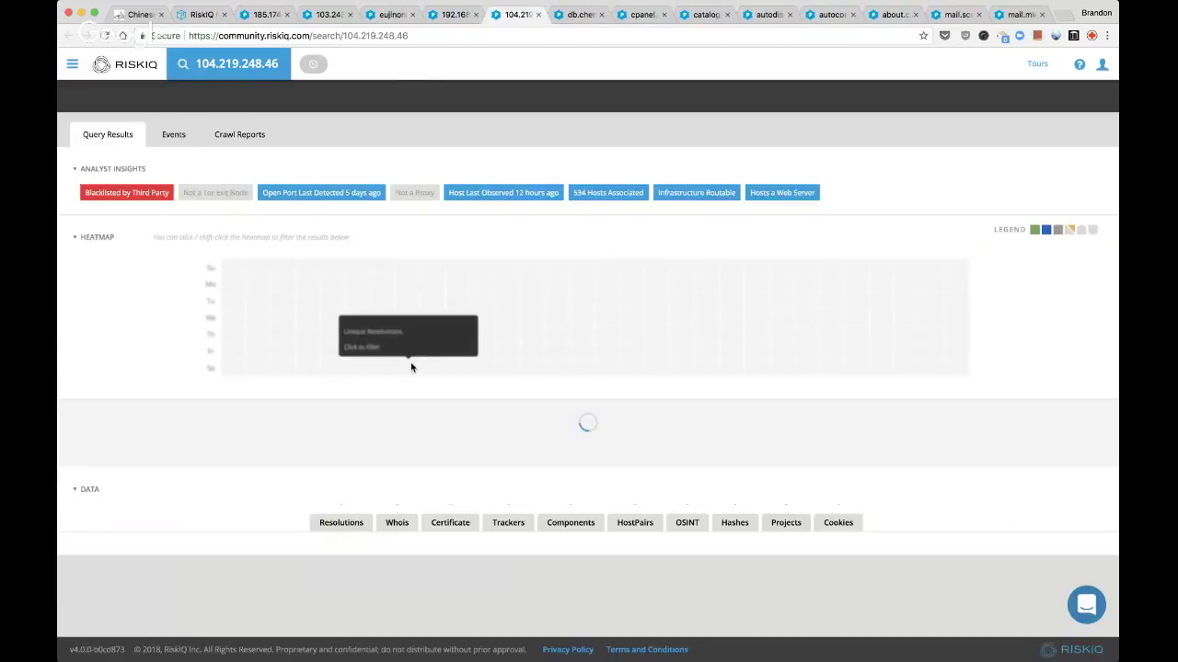
key("ctrl+shift+Tab")
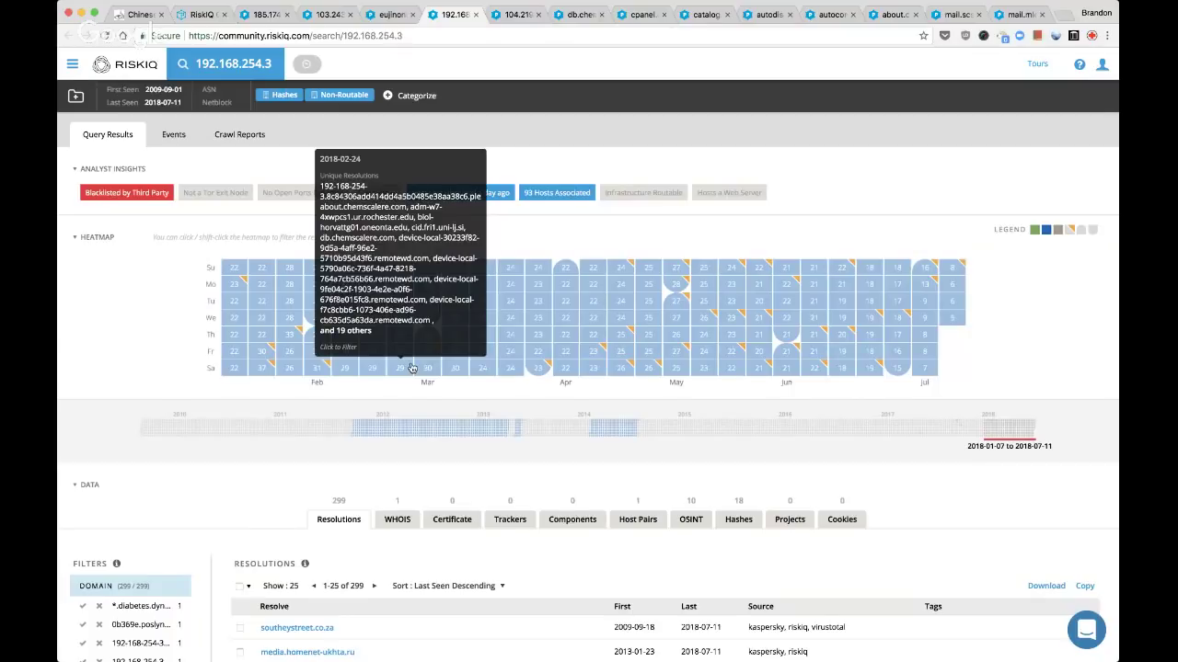
Scan 192.168.254.3's first 25 resolutions and page to results 26-50
scroll(532, 480, "down", 5)
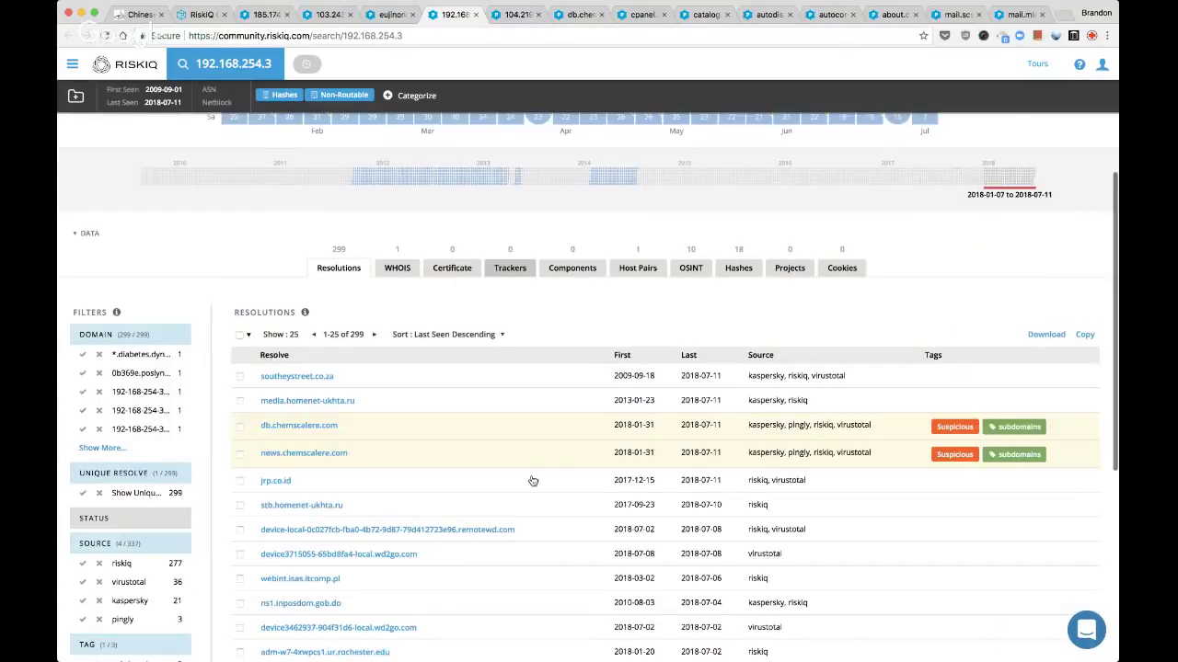
scroll(531, 480, "up", 1)
scroll(531, 479, "down", 3)
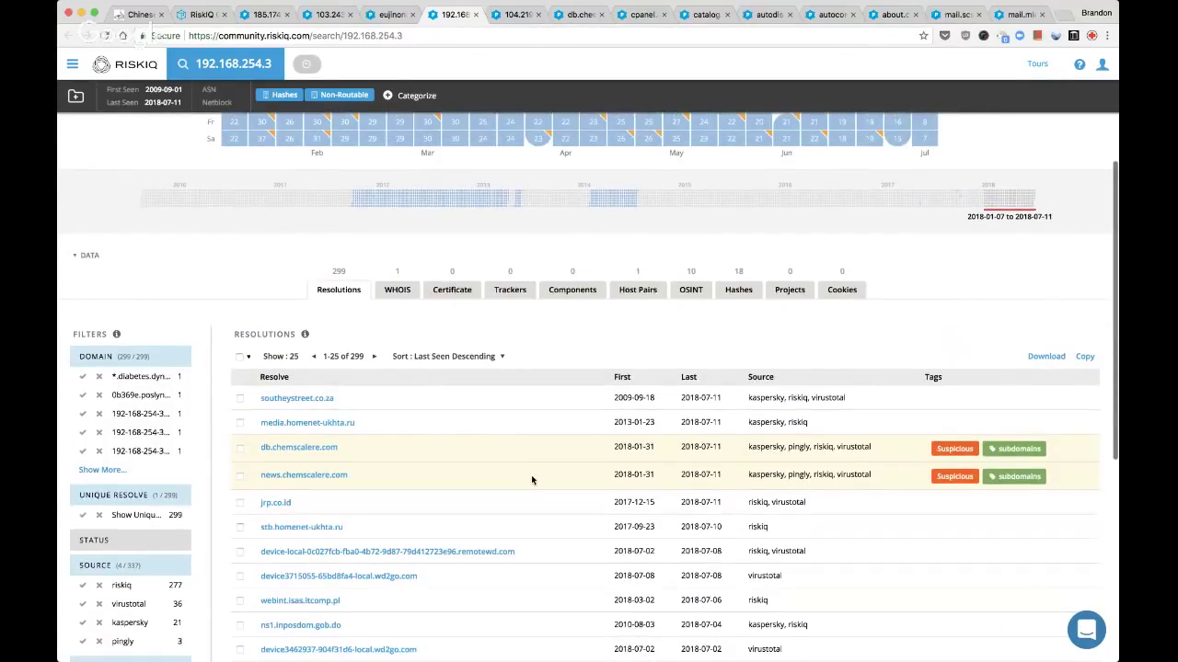
scroll(531, 479, "down", 3)
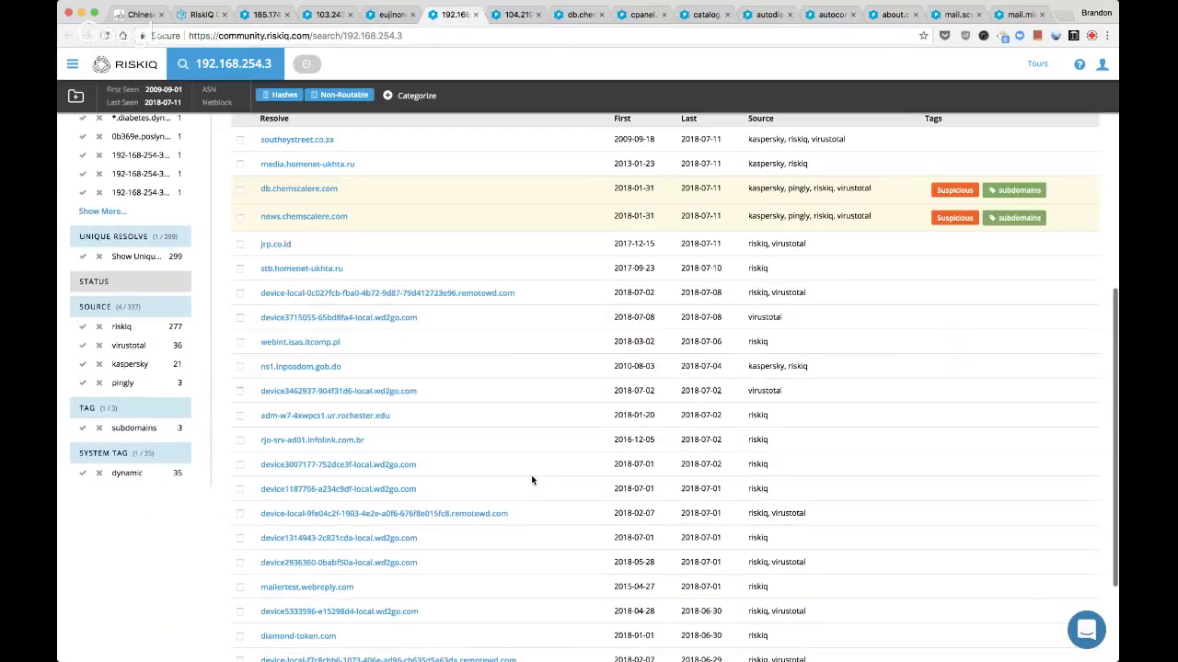
scroll(531, 480, "up", 10)
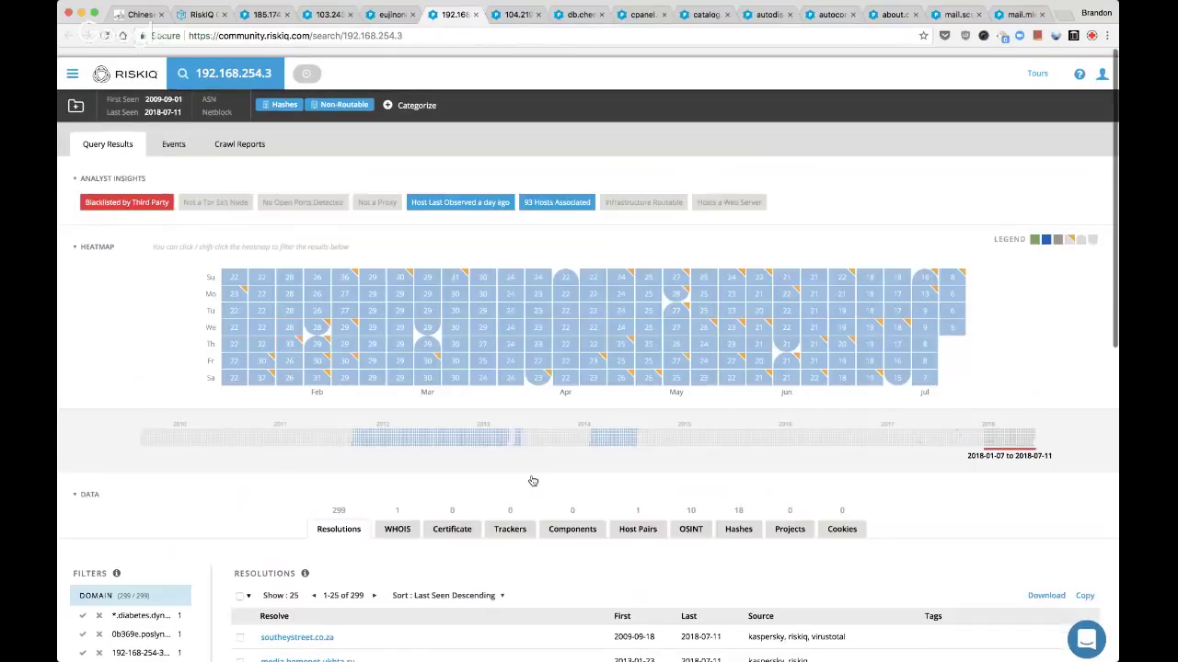
scroll(532, 480, "down", 1)
mouse_move(684, 353)
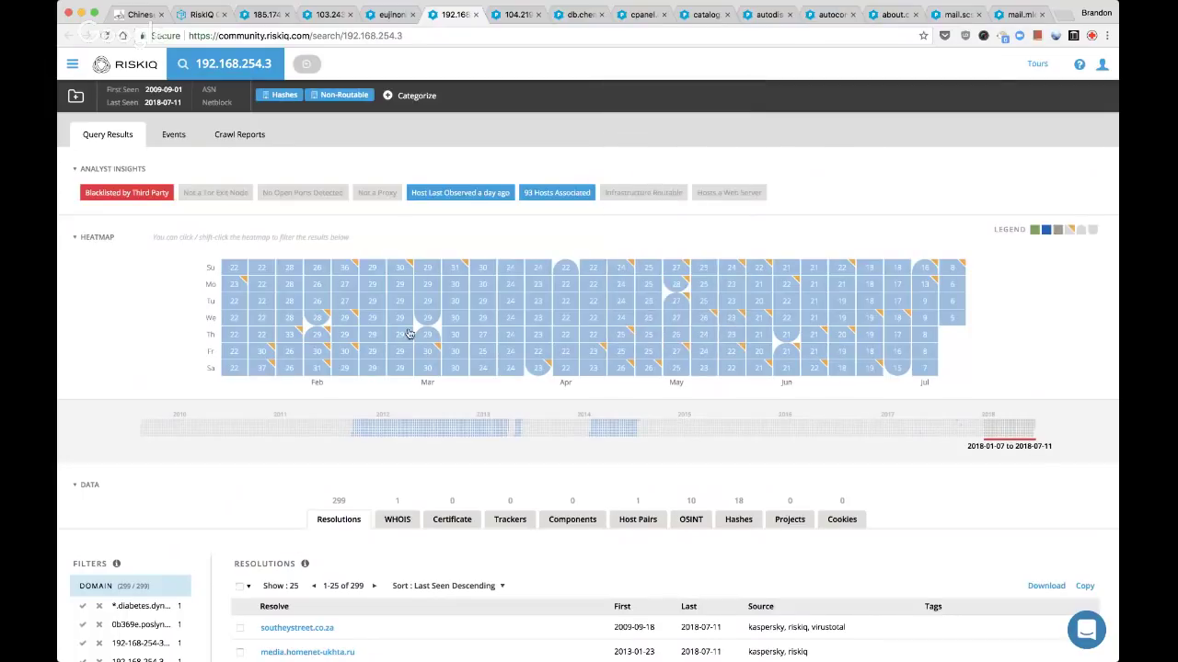
scroll(237, 405, "down", 2)
scroll(237, 405, "down", 4)
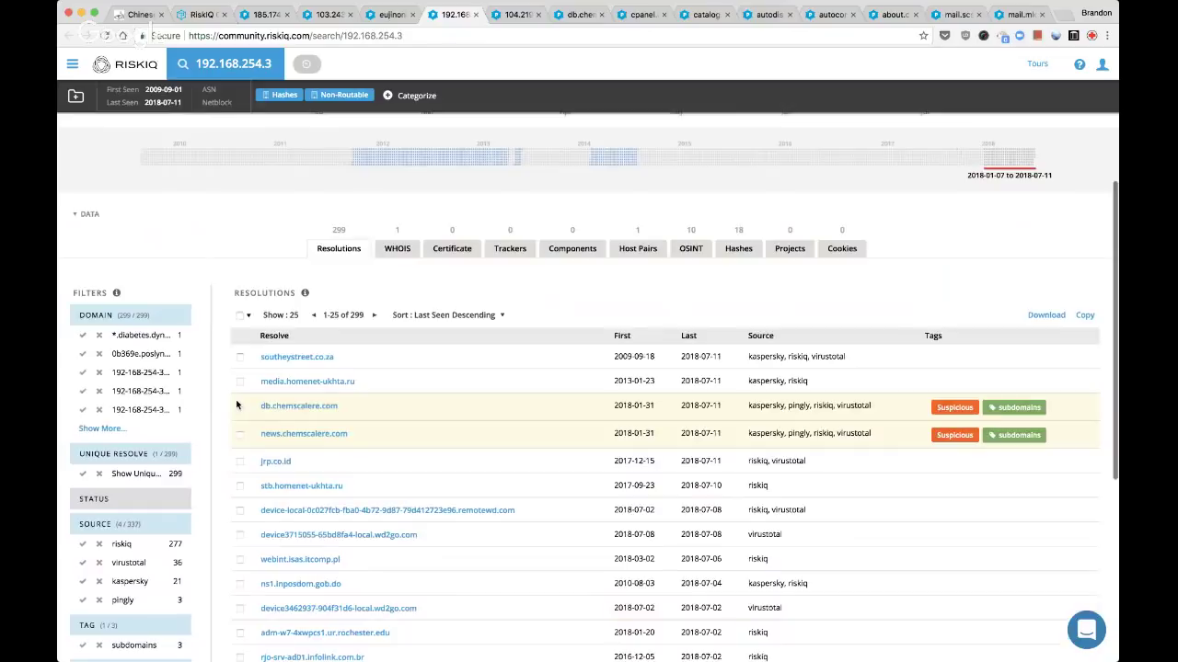
scroll(333, 424, "down", 1)
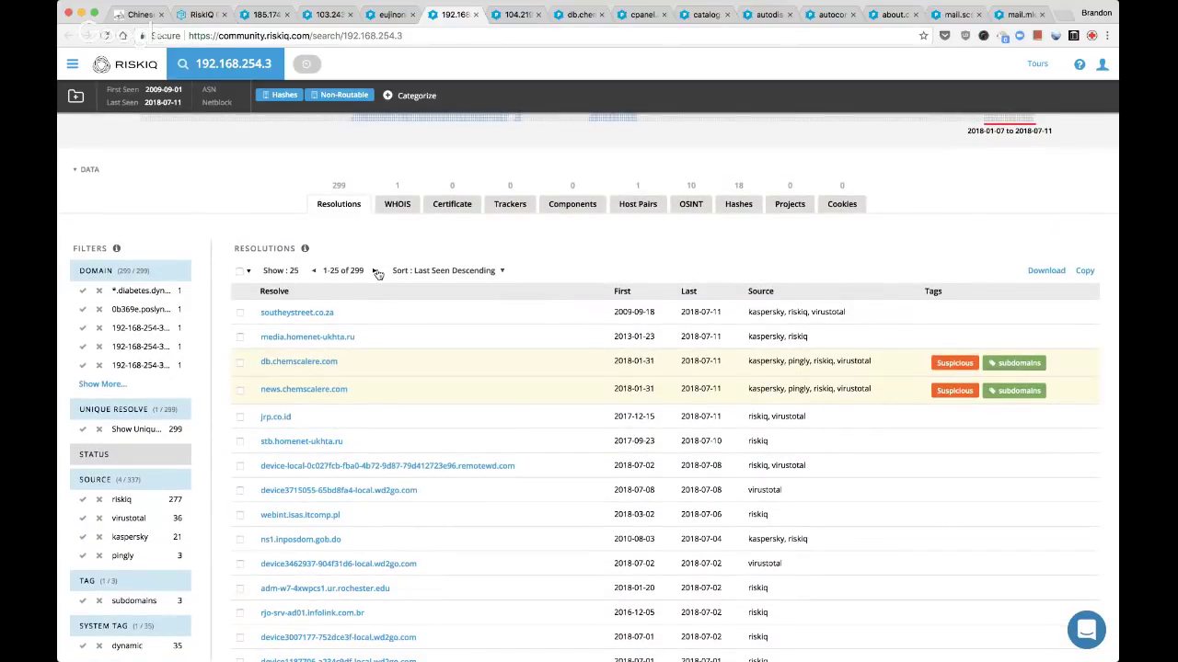
left_click(376, 273)
Page on through resolutions 51-75 and 76-100 of 299
scroll(472, 408, "down", 5)
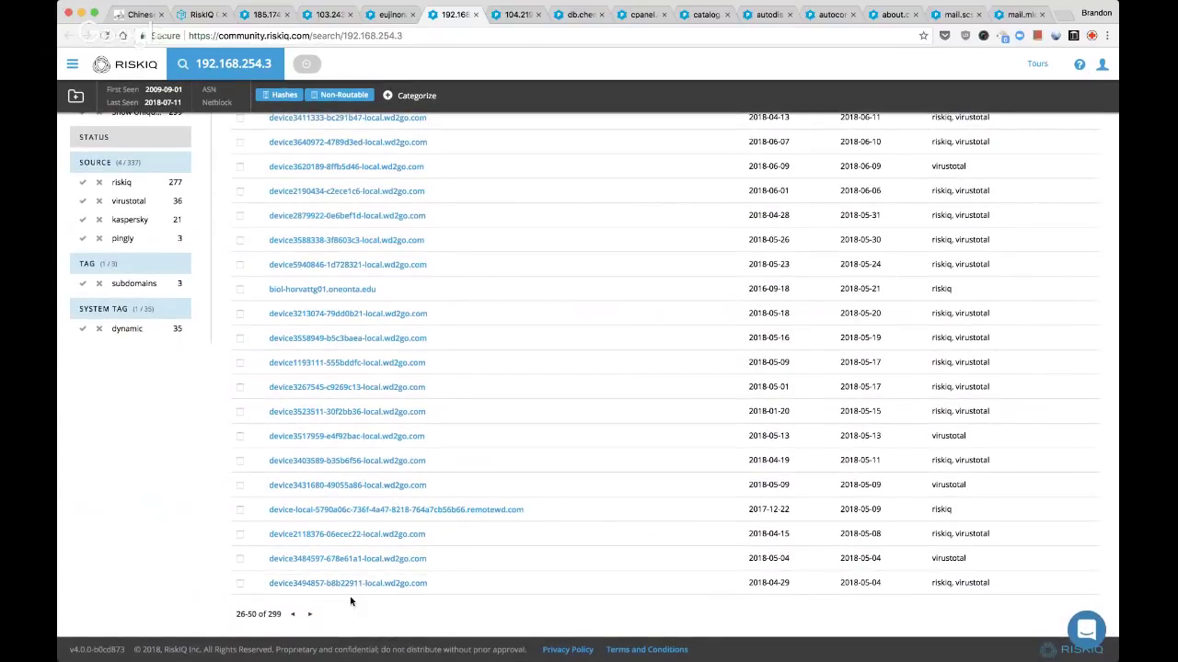
left_click(310, 616)
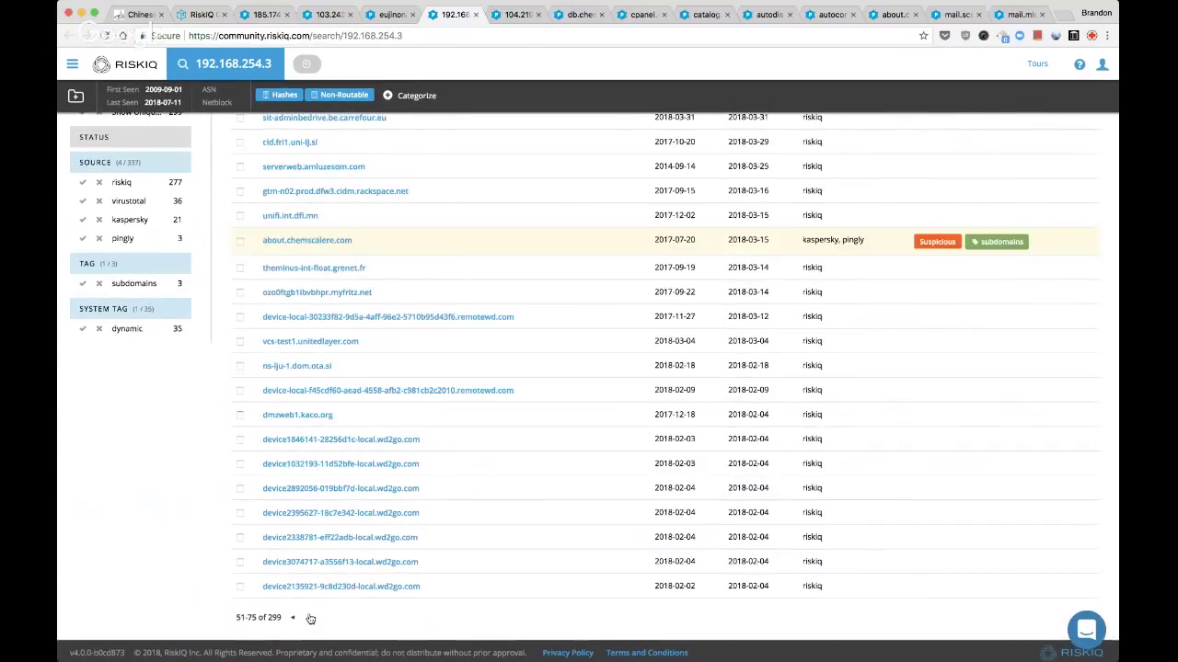
scroll(376, 441, "up", 2)
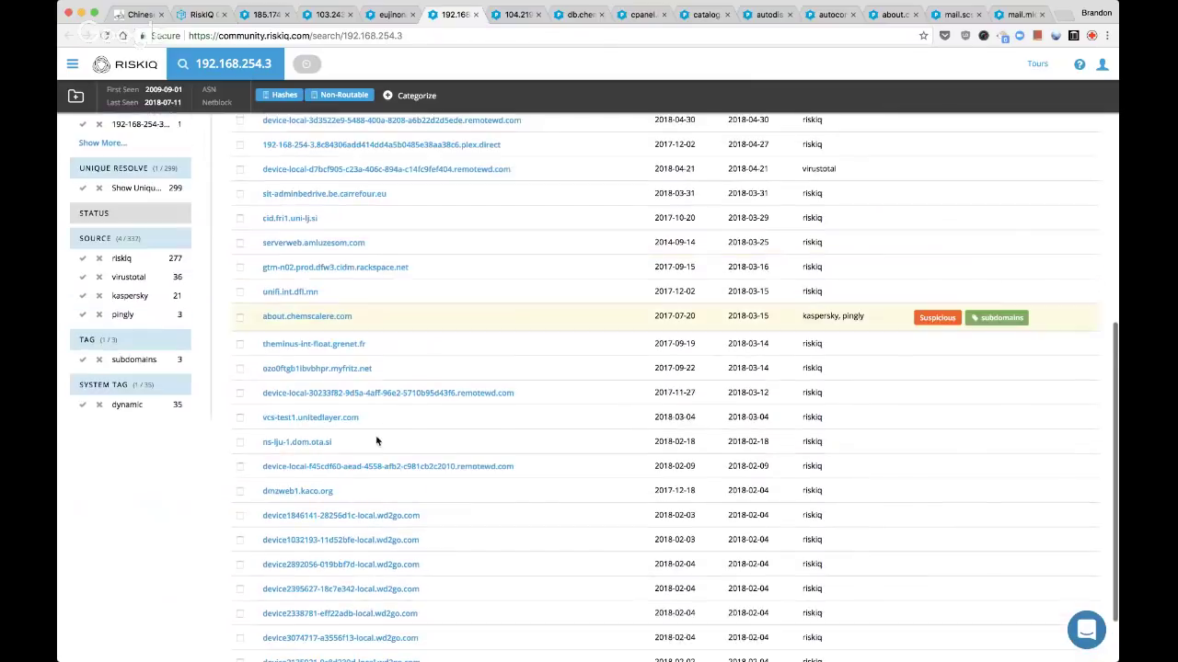
scroll(376, 442, "up", 1)
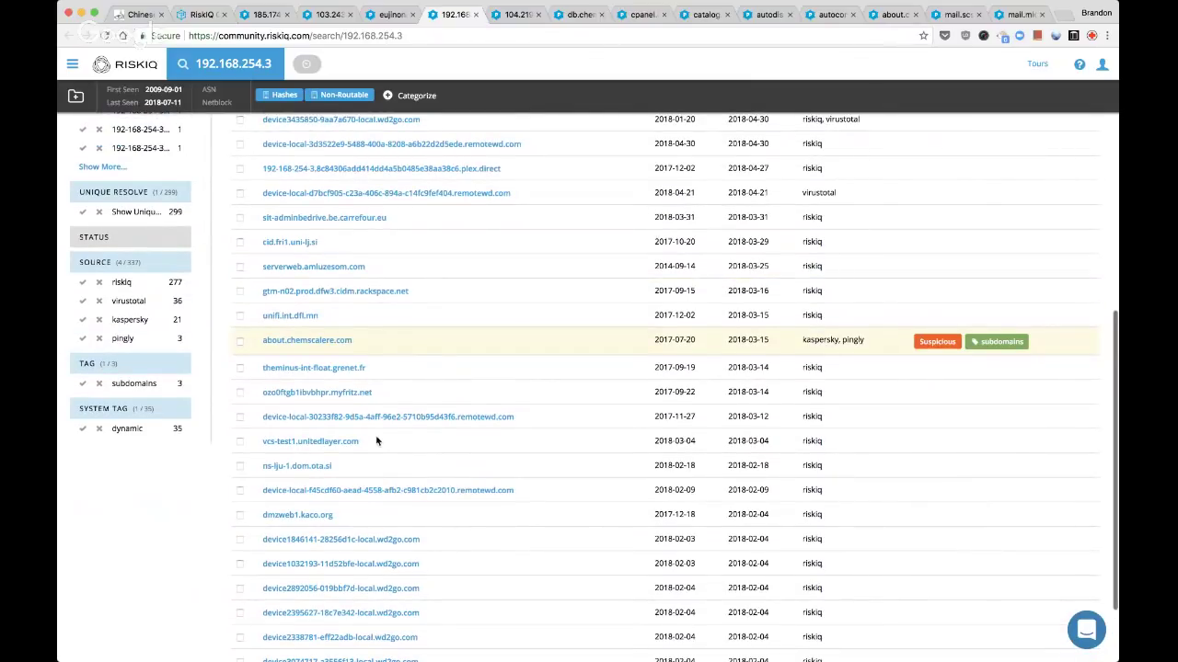
scroll(376, 442, "down", 4)
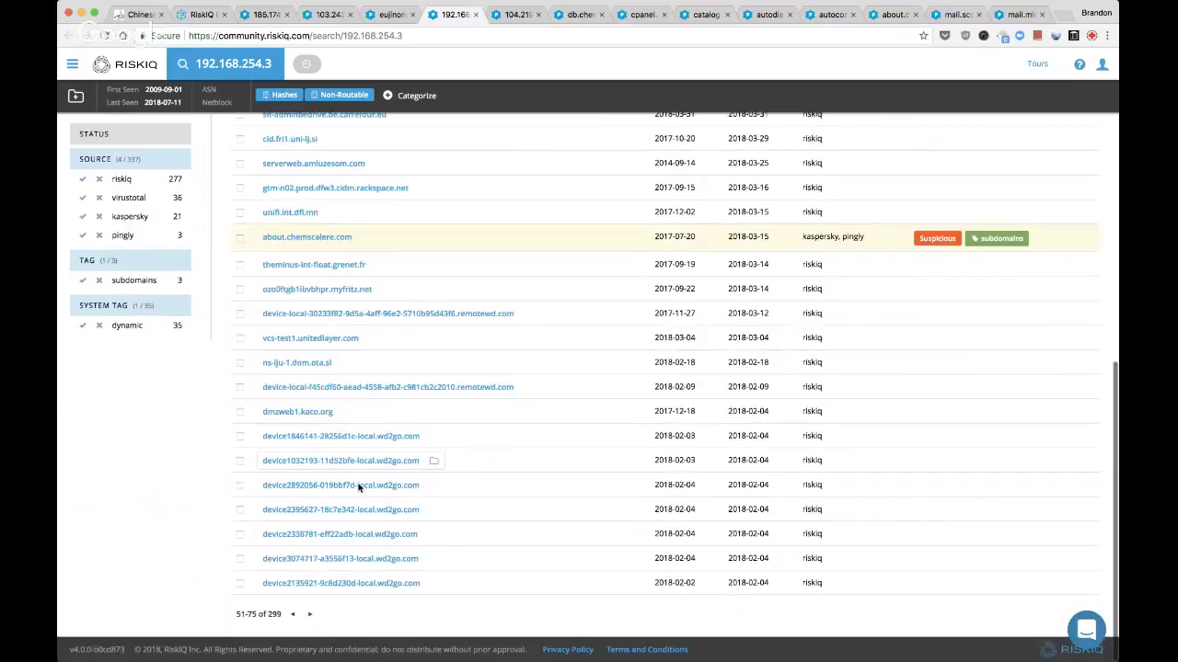
left_click(309, 616)
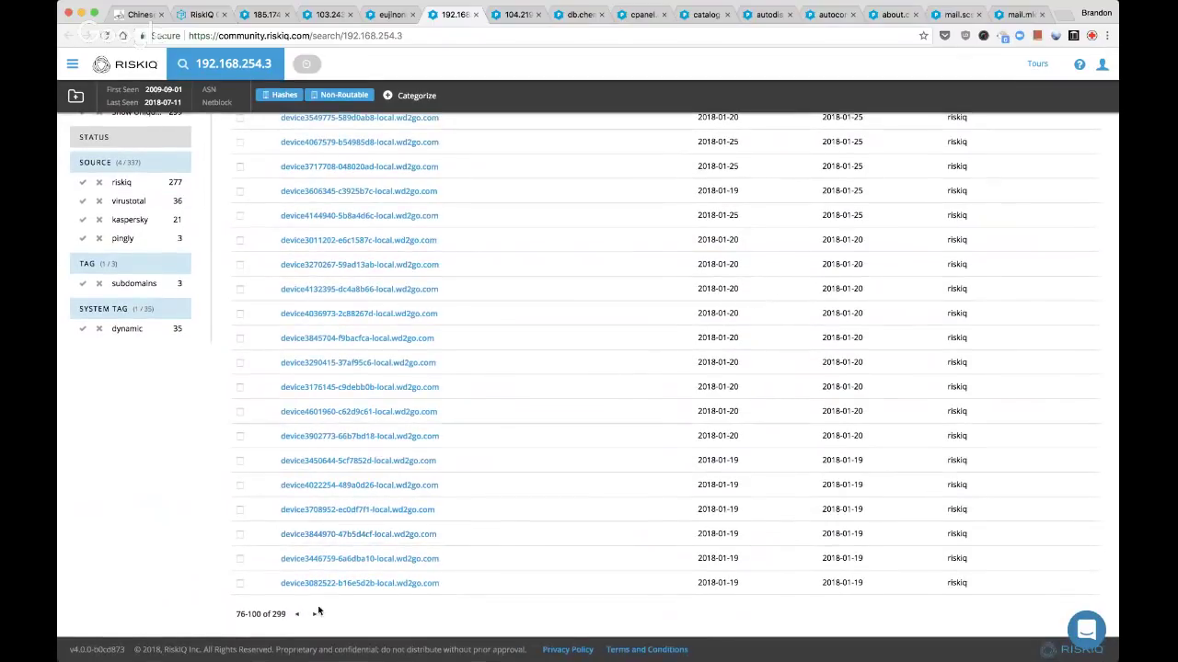
View 192.168.254.3's WHOIS record, then its 18 Emerging Threats hashes
scroll(319, 609, "up", 6)
scroll(319, 609, "up", 10)
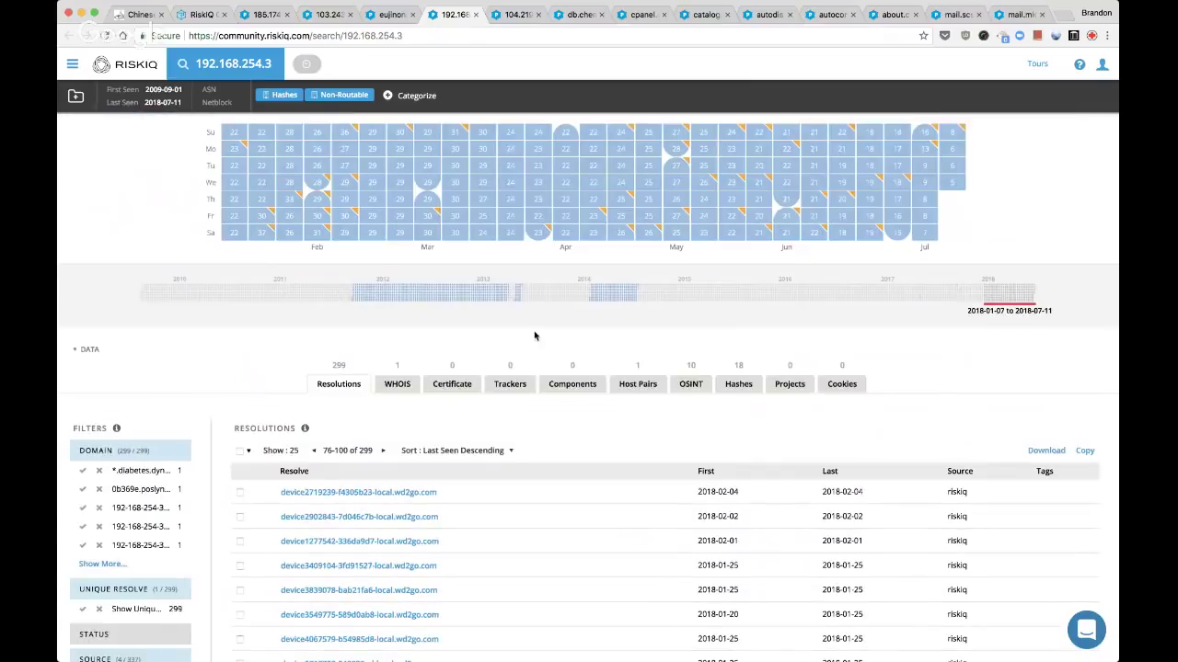
left_click(401, 386)
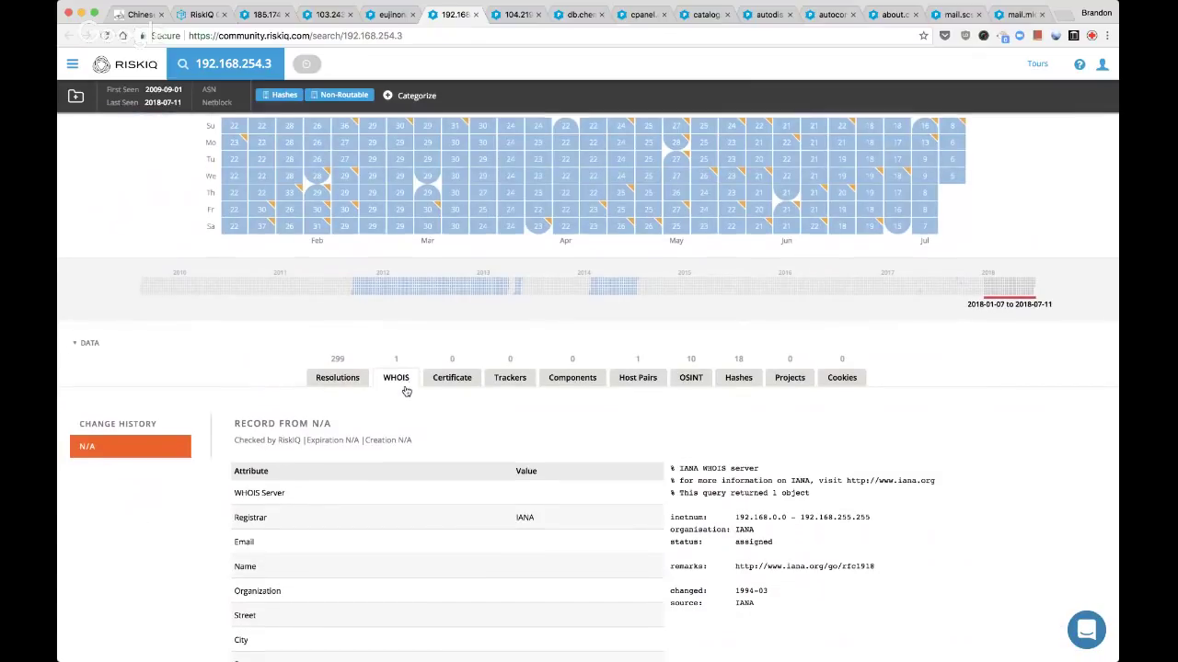
scroll(406, 391, "down", 3)
left_click(736, 286)
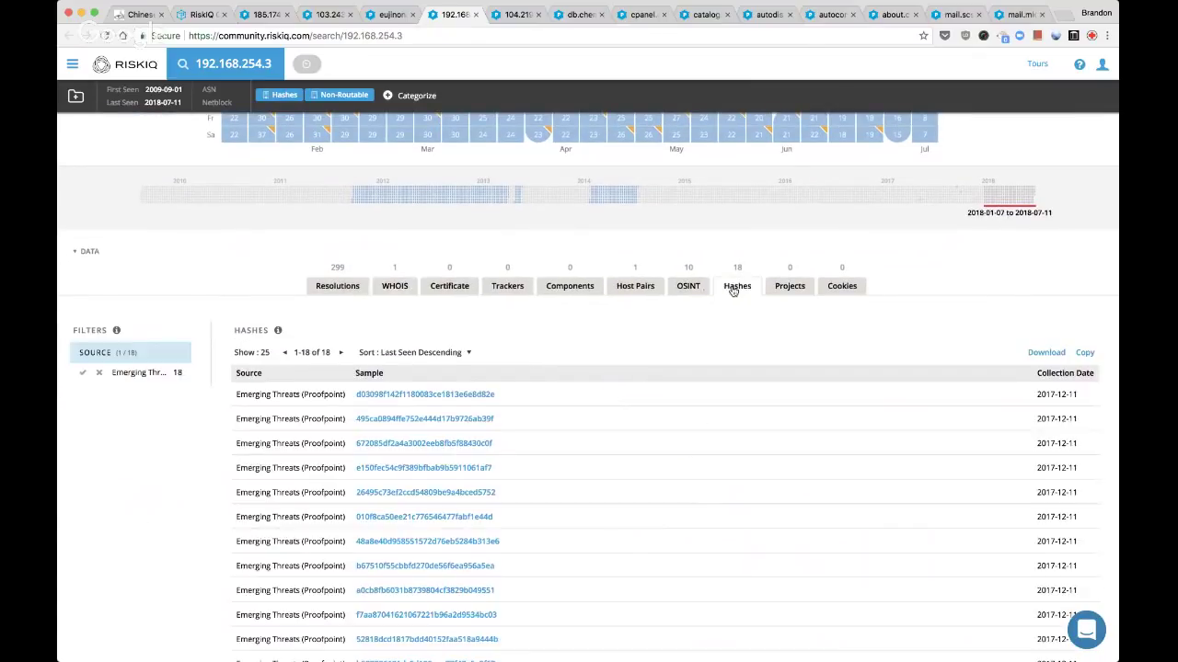
scroll(696, 403, "down", 5)
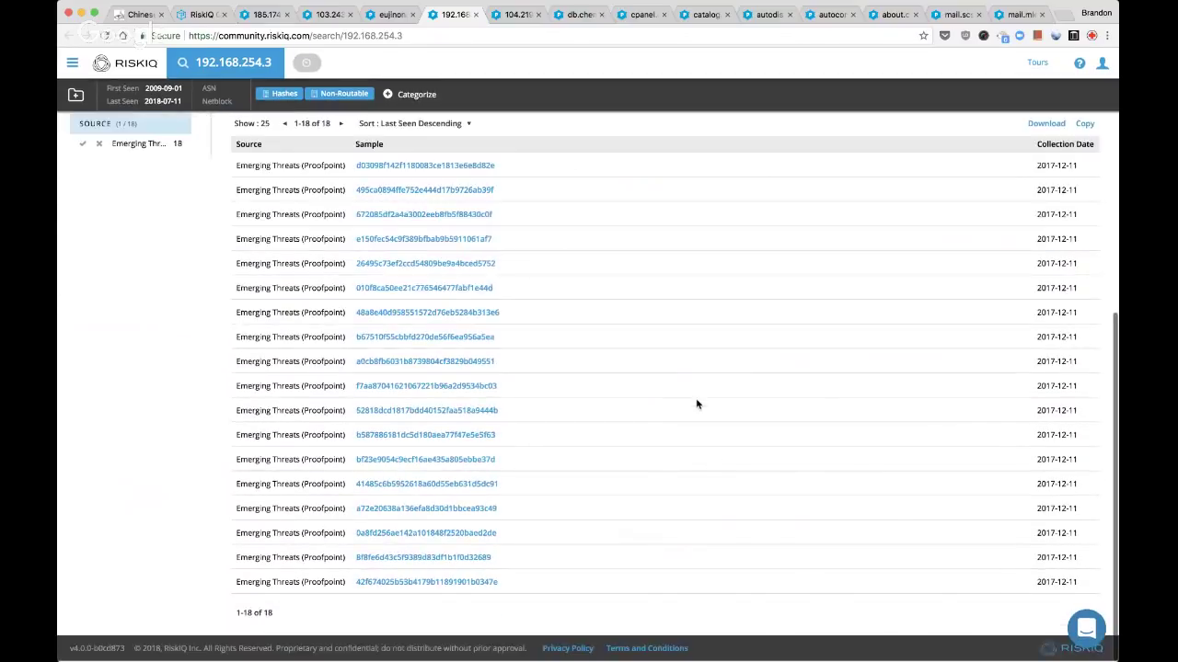
scroll(697, 403, "up", 4)
scroll(532, 418, "down", 2)
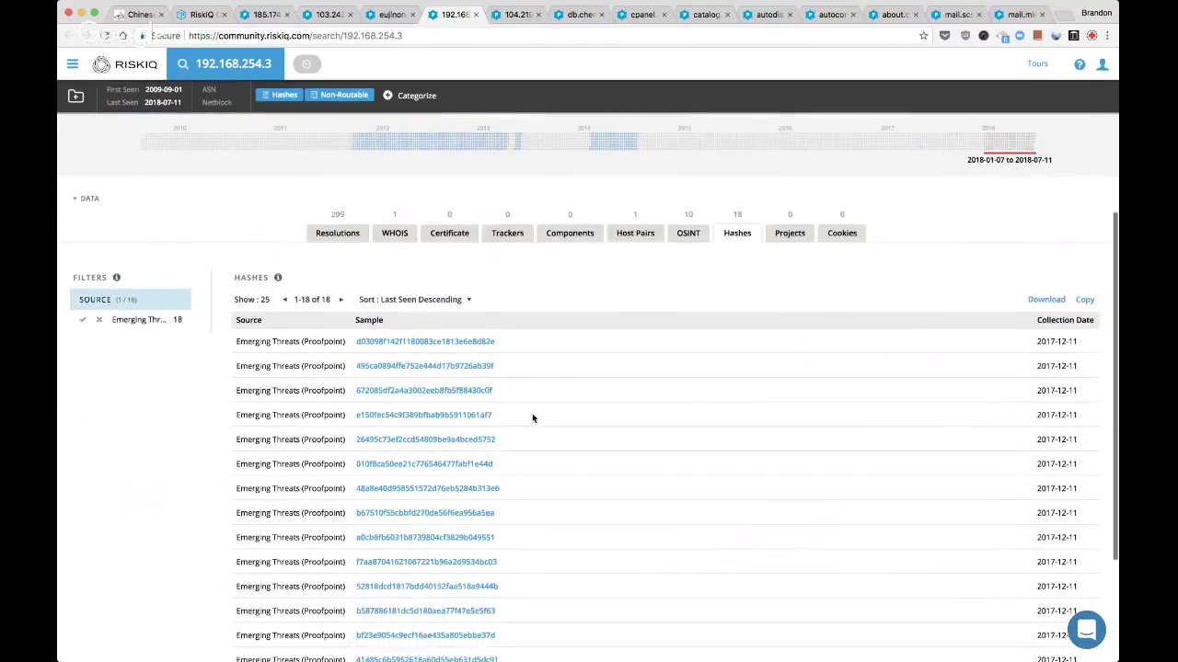
scroll(532, 418, "down", 1)
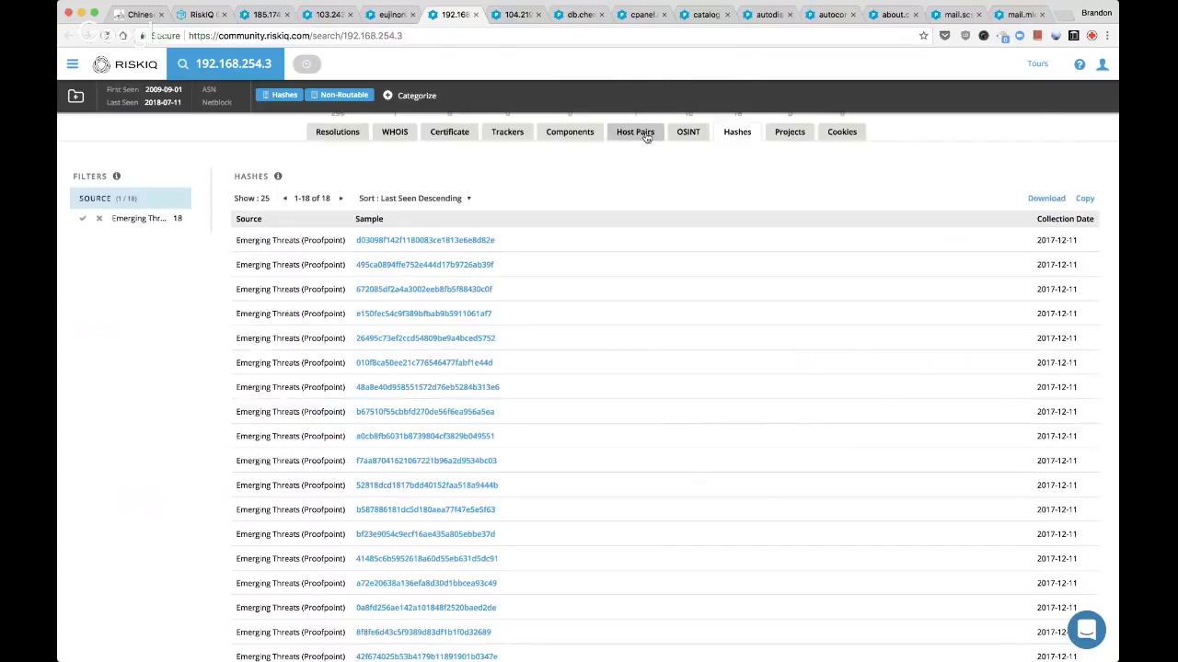
Open host pair 91.183.65.209 and the Cisco NAC OSINT support document in new tabs
left_click(647, 137)
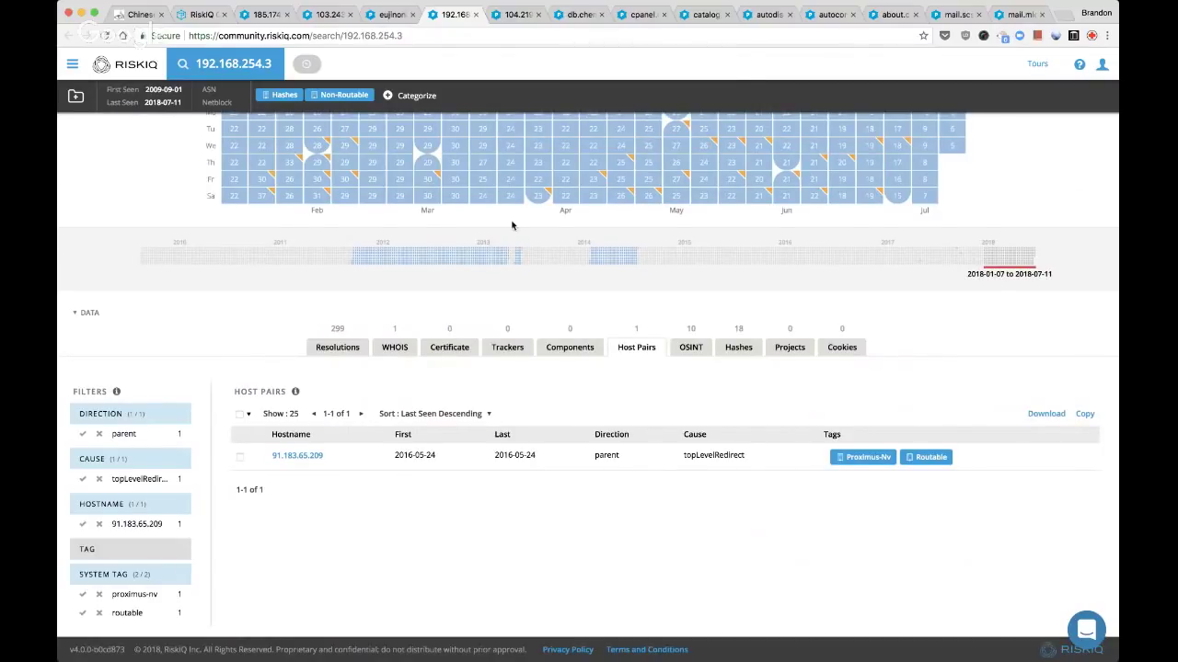
left_click(287, 456, "super")
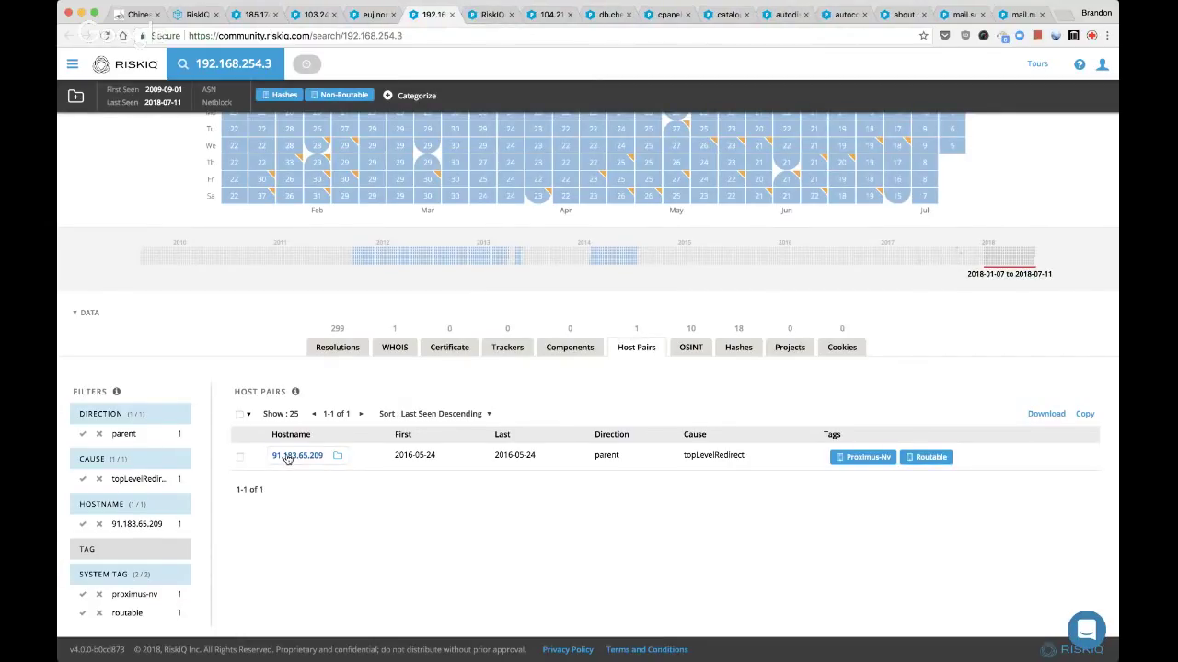
left_click(692, 347)
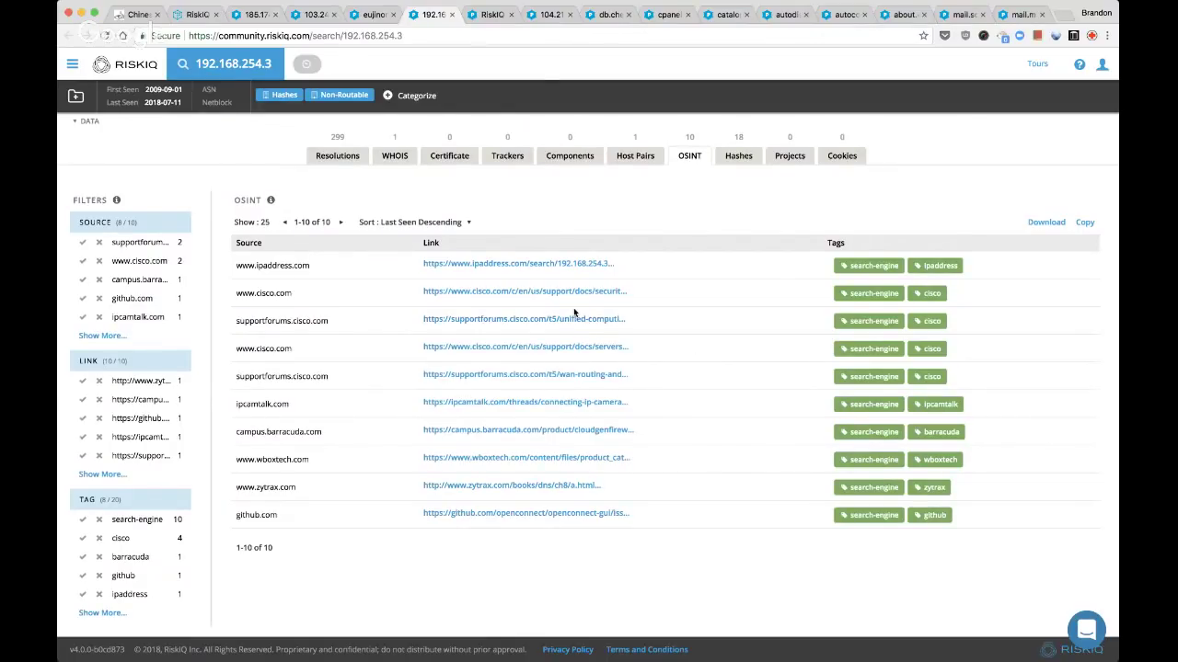
left_click(538, 295, "super")
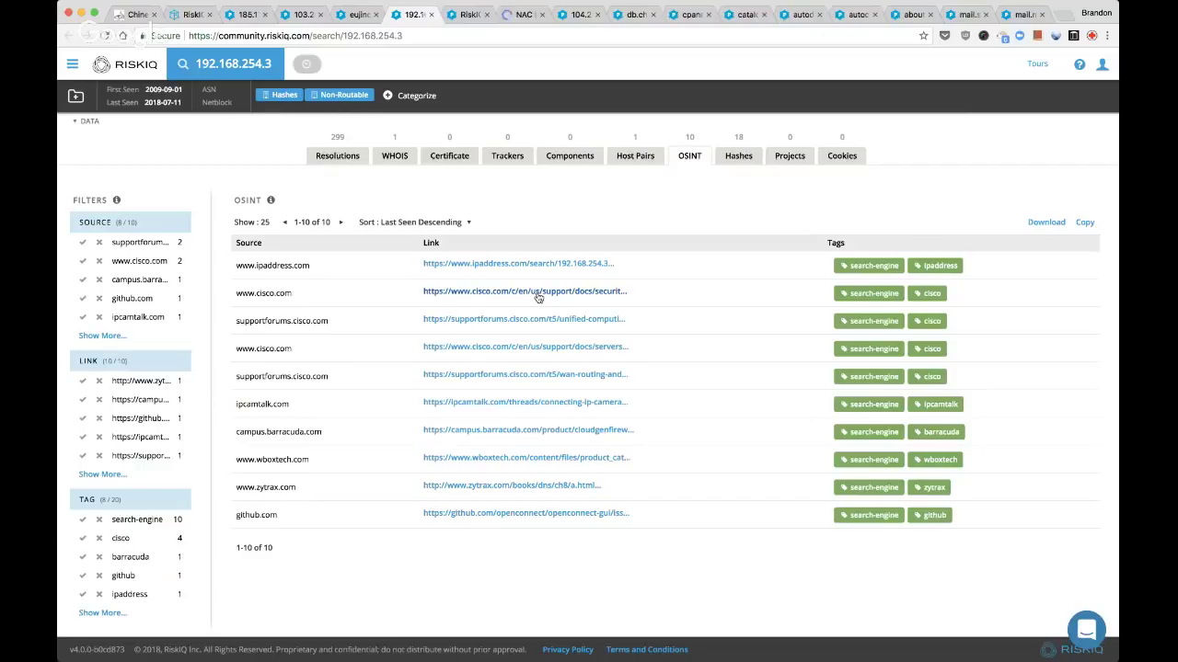
left_click(524, 15)
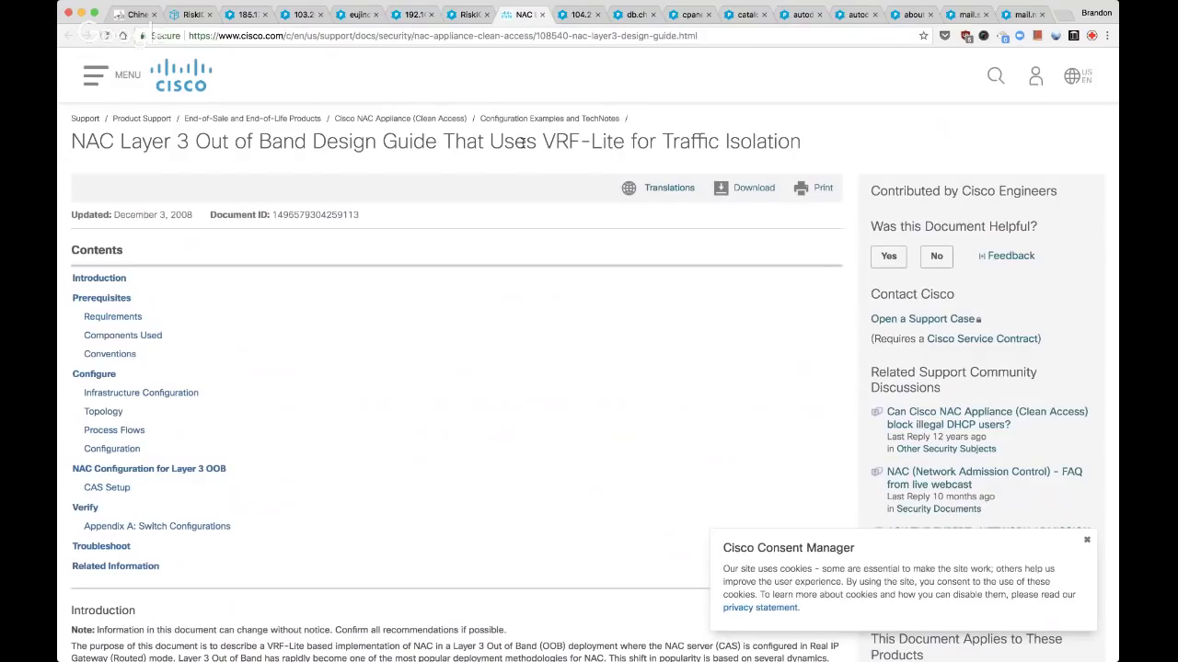
Skim the Cisco NAC Layer 3 Out of Band VRF-Lite guide and close it
scroll(491, 248, "down", 5)
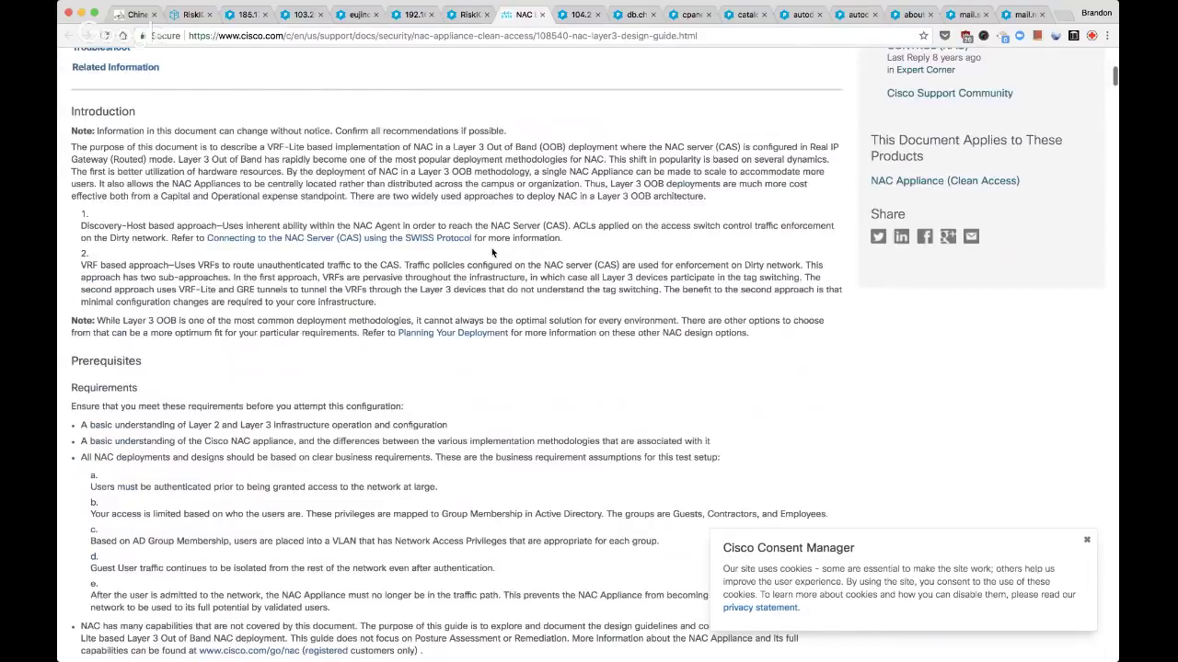
scroll(491, 250, "down", 7)
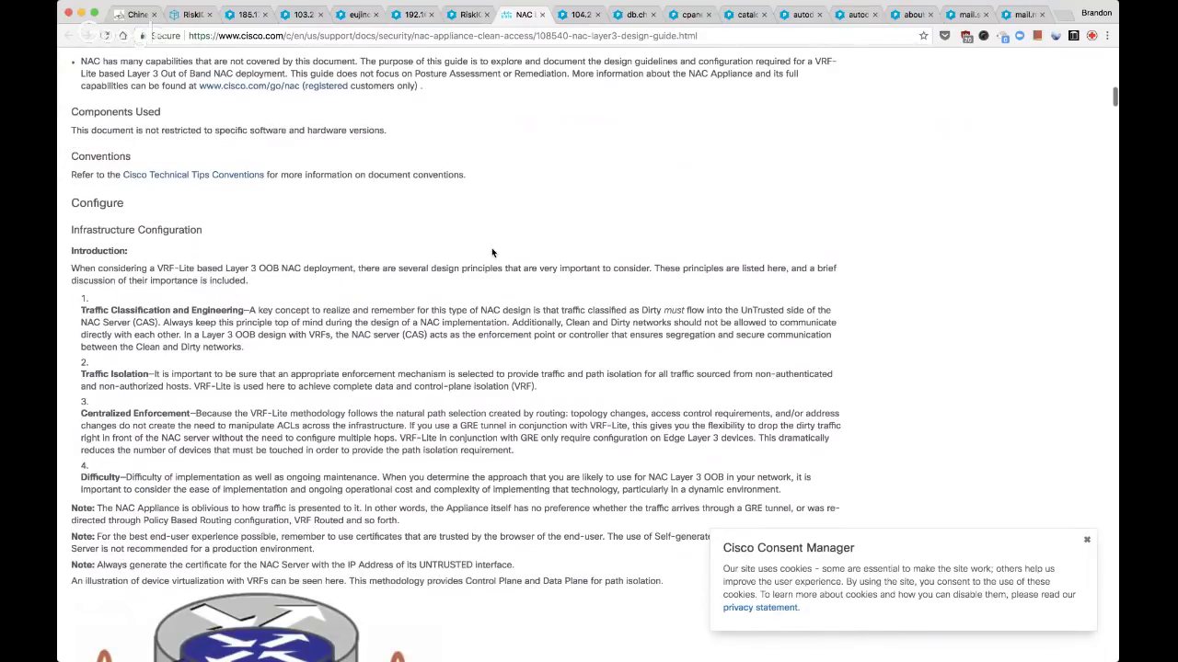
key("super+w")
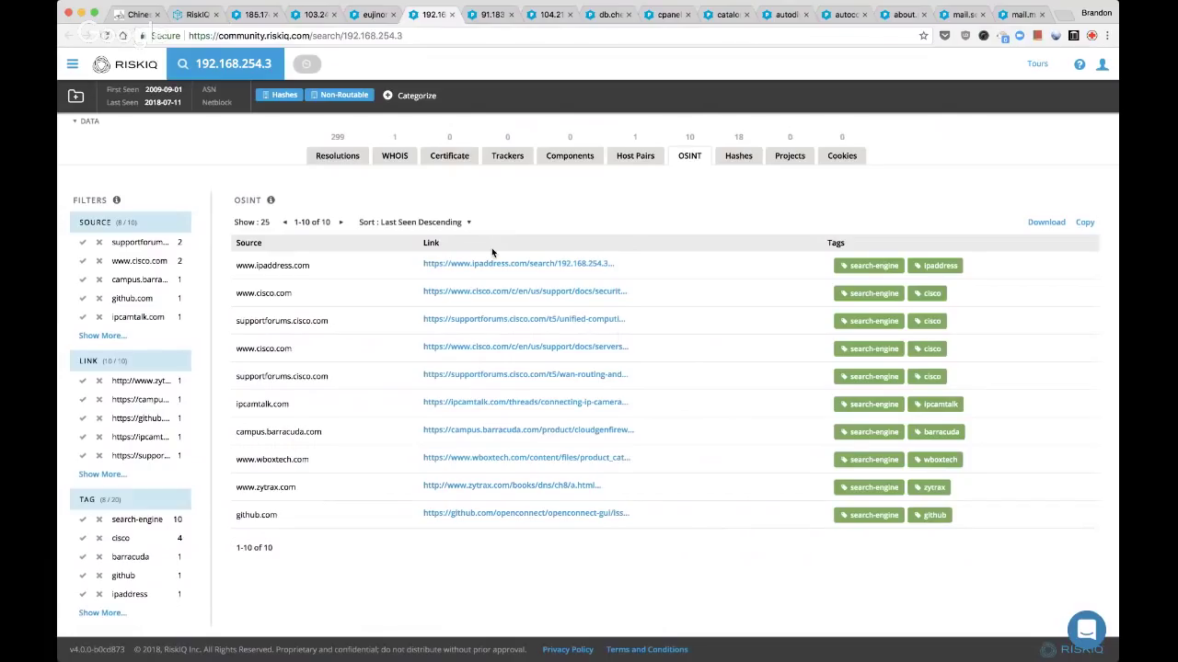
scroll(492, 252, "up", 4)
Close the 192.168.254.3 and 91.183.65.209 lookups
left_click(357, 521)
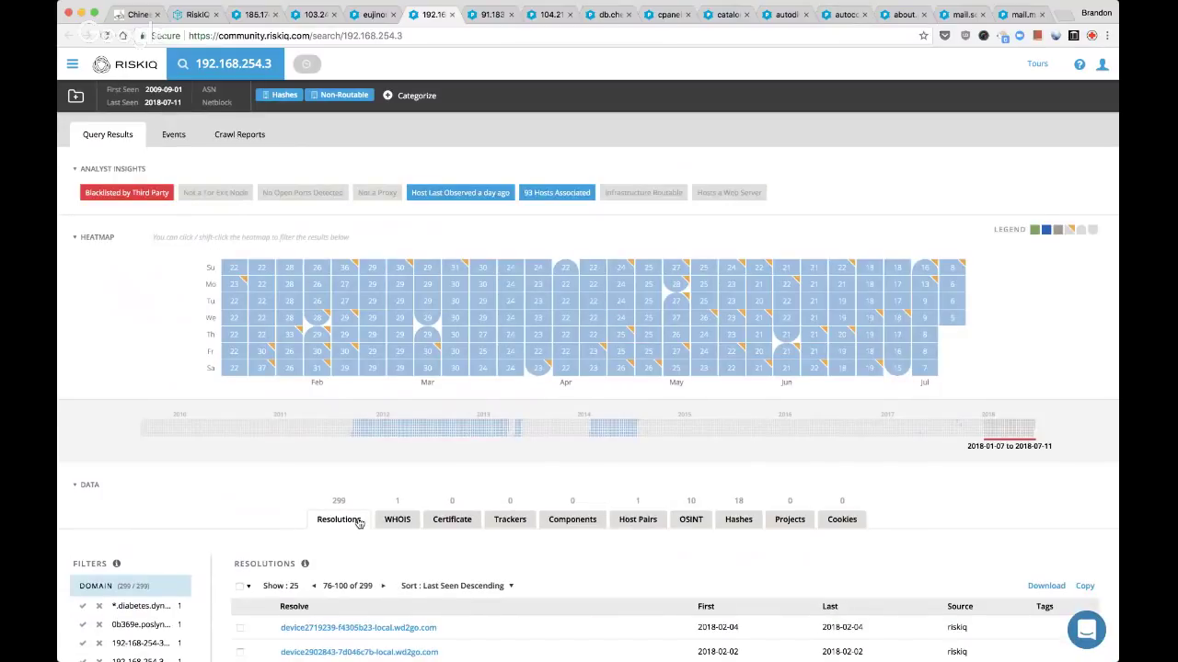
key("super+w")
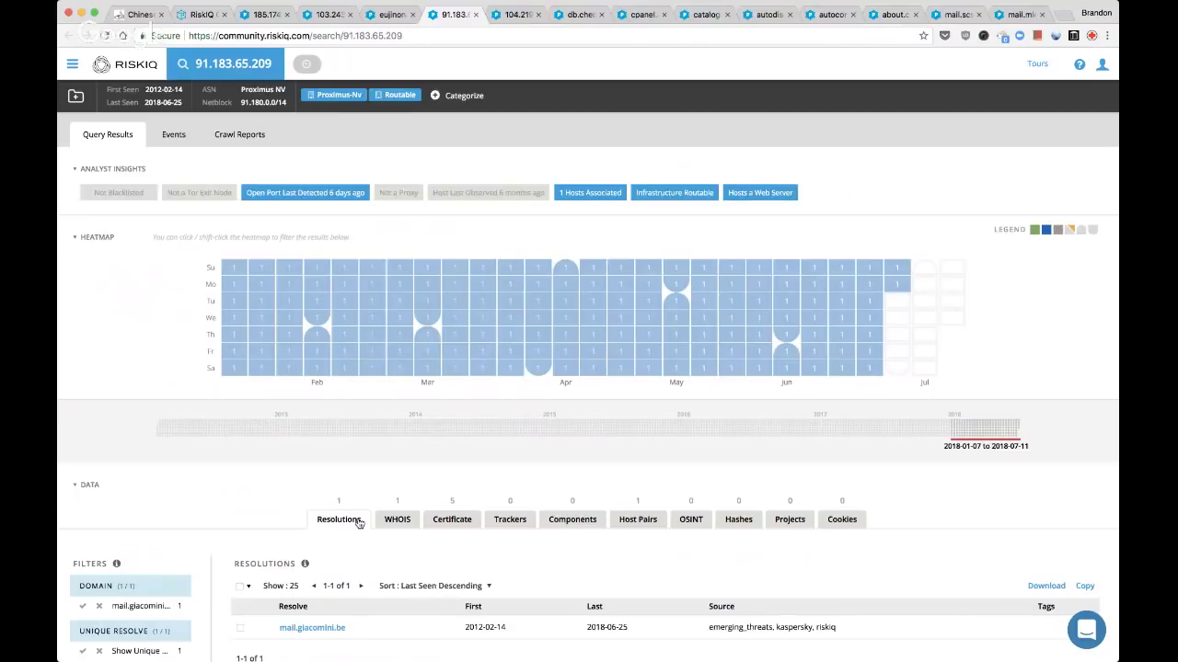
key("super+w")
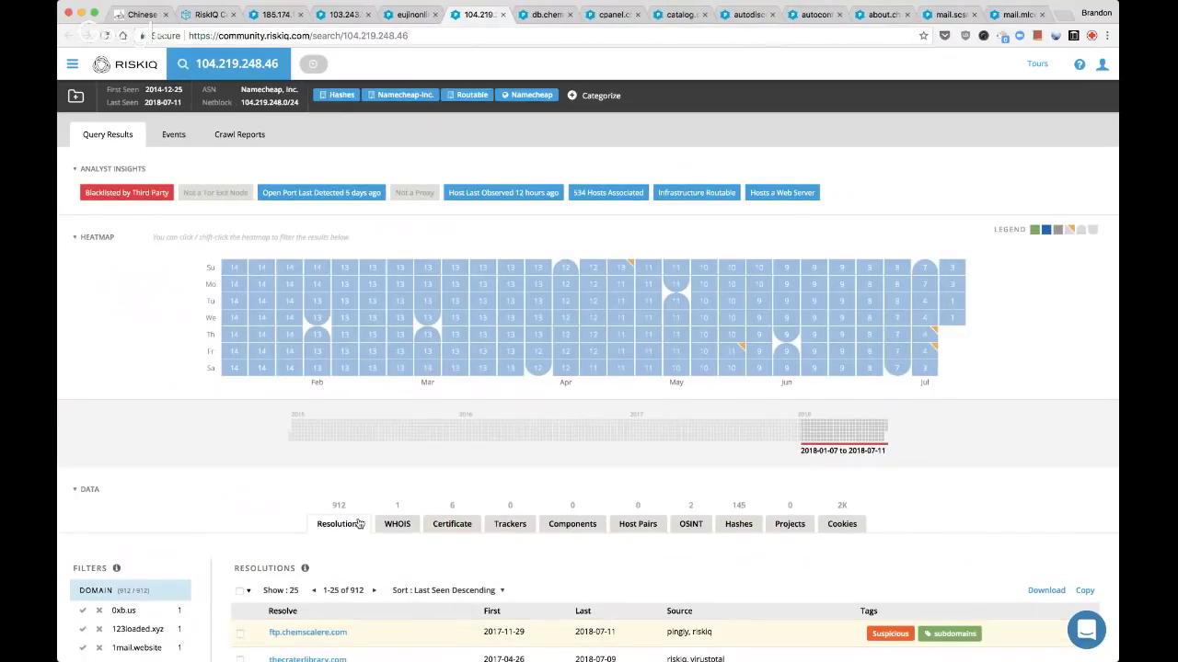
Show 104.219.248.46's 145 Emerging Threats malware hashes
scroll(384, 551, "down", 5)
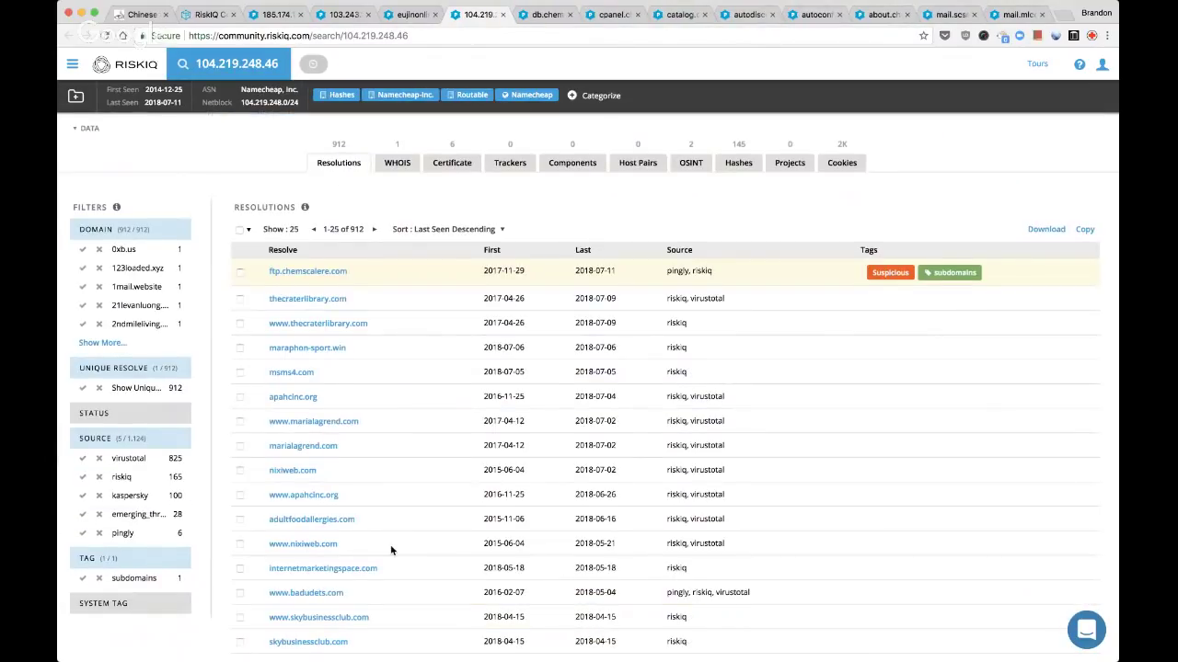
scroll(391, 550, "up", 5)
key("super+alt+Left")
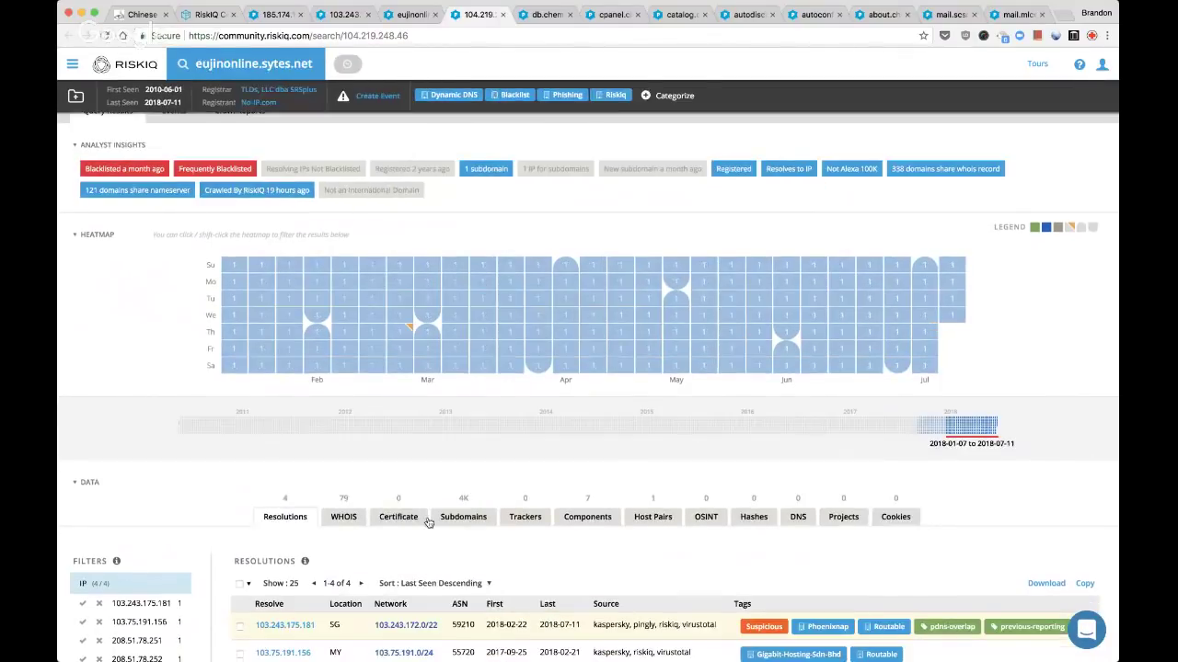
key("super+alt+Right")
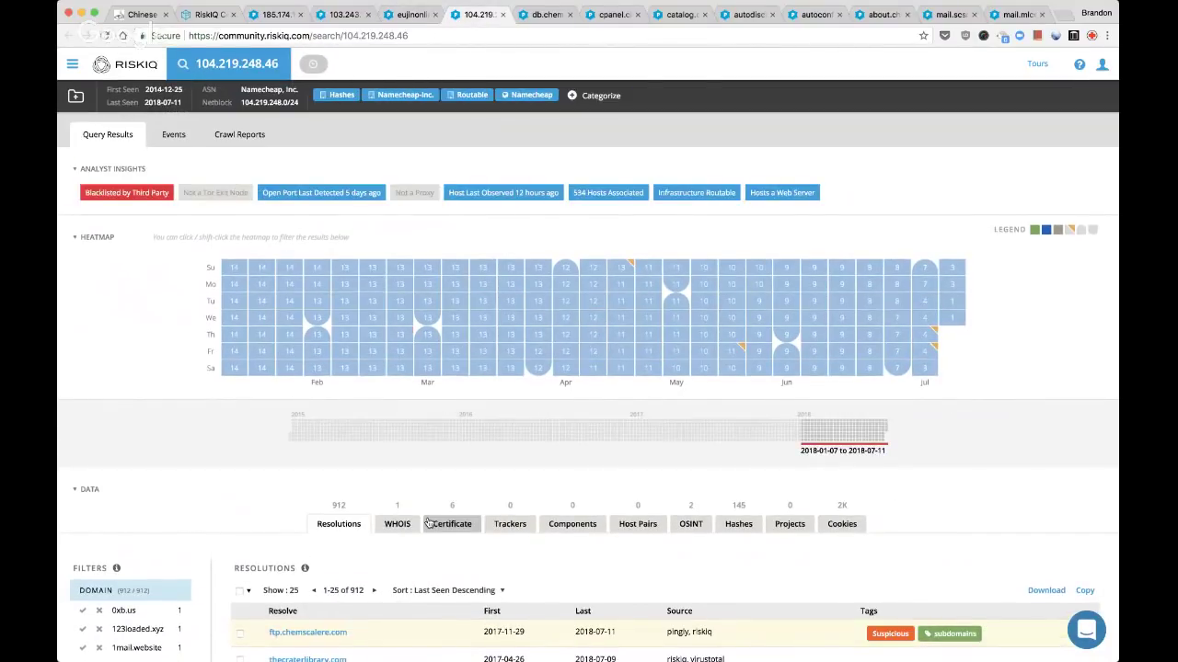
scroll(428, 523, "down", 3)
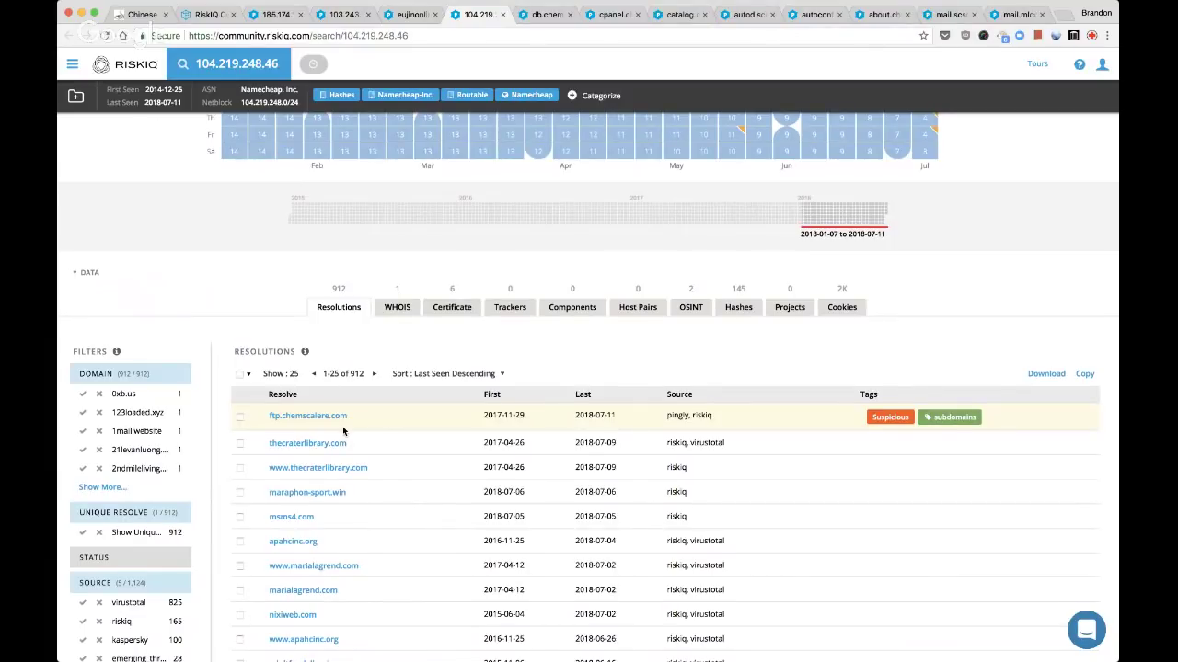
scroll(388, 448, "down", 3)
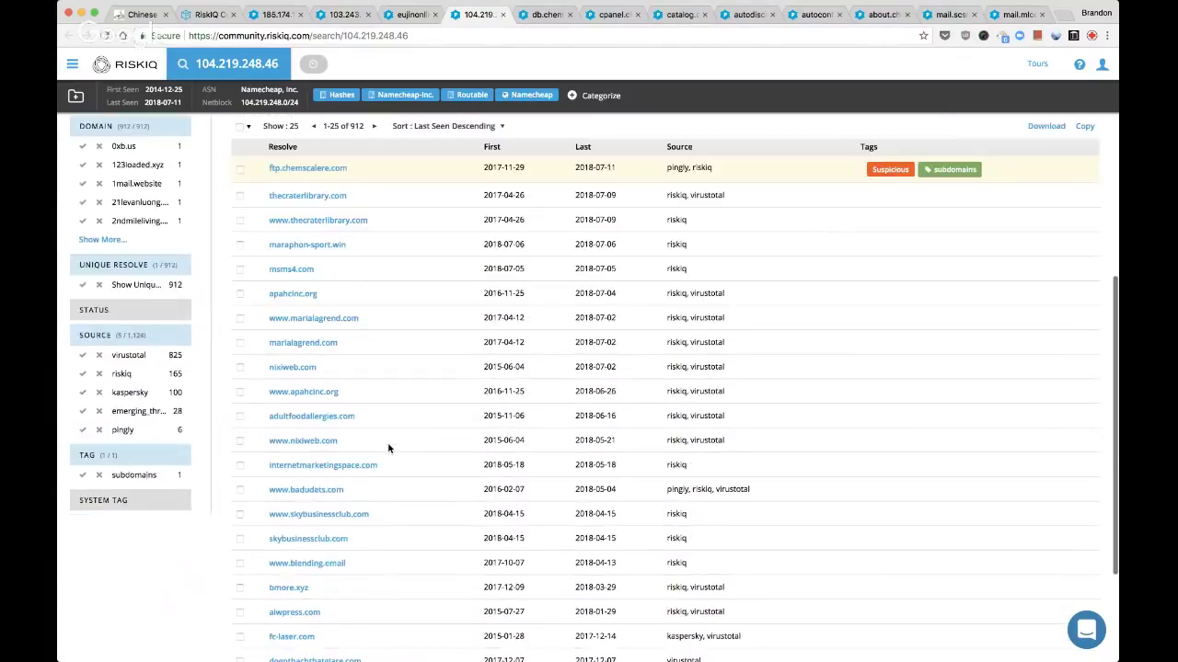
scroll(388, 448, "up", 5)
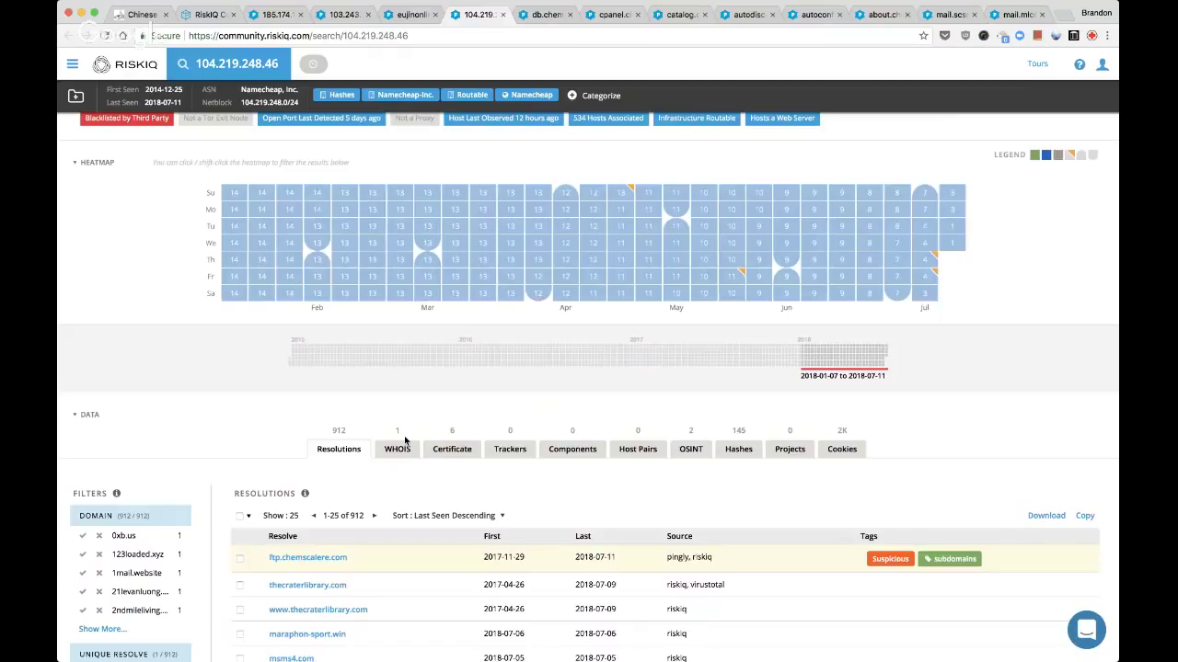
scroll(509, 384, "down", 1)
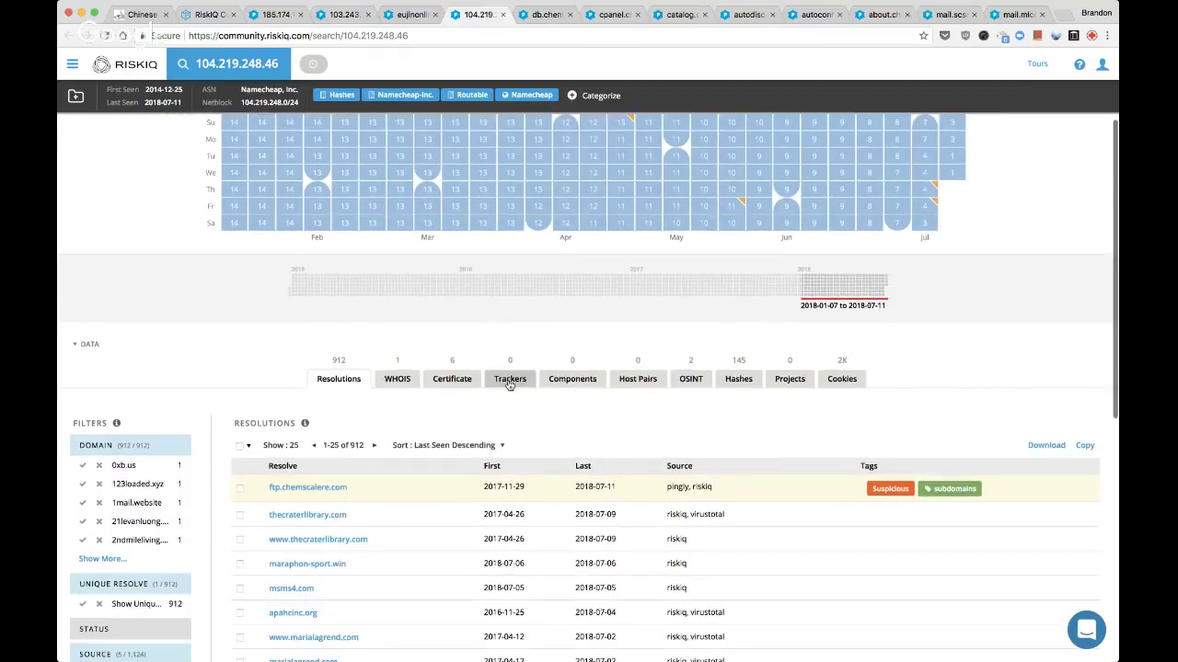
scroll(509, 384, "down", 1)
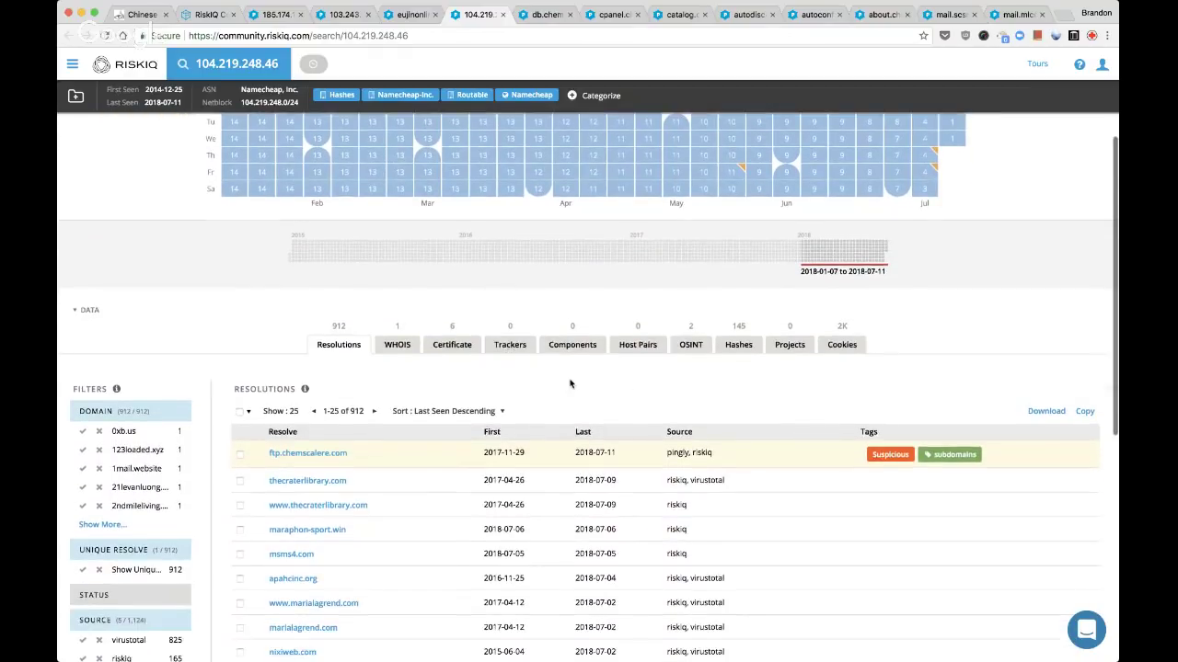
left_click(735, 349)
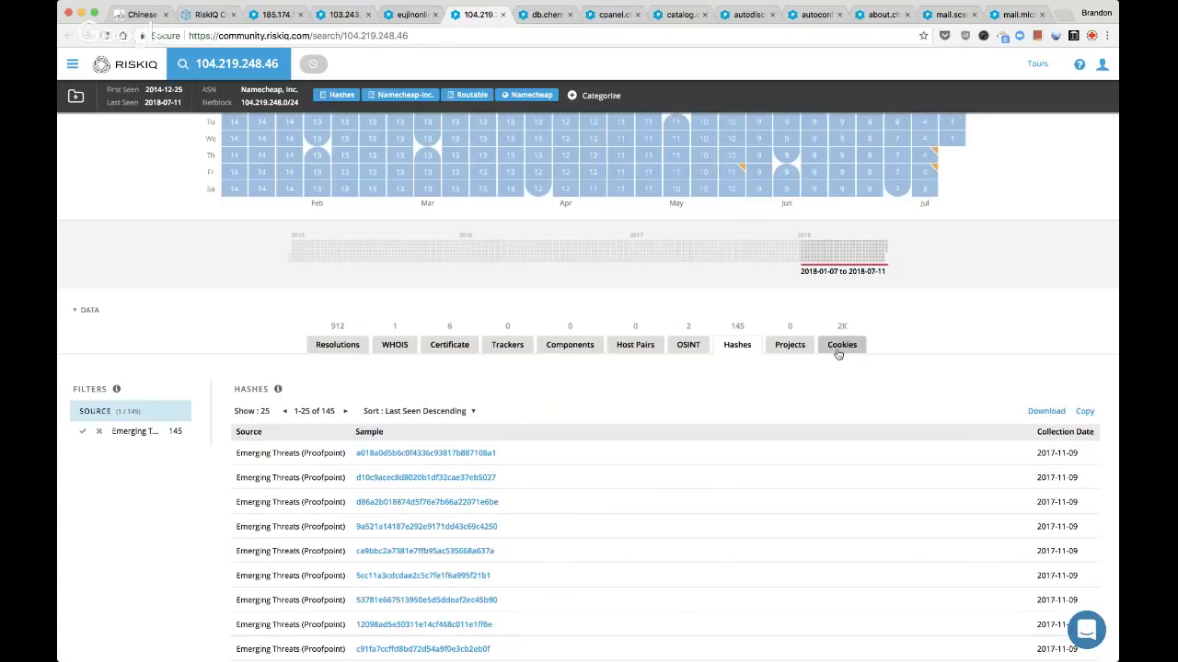
left_click(841, 351)
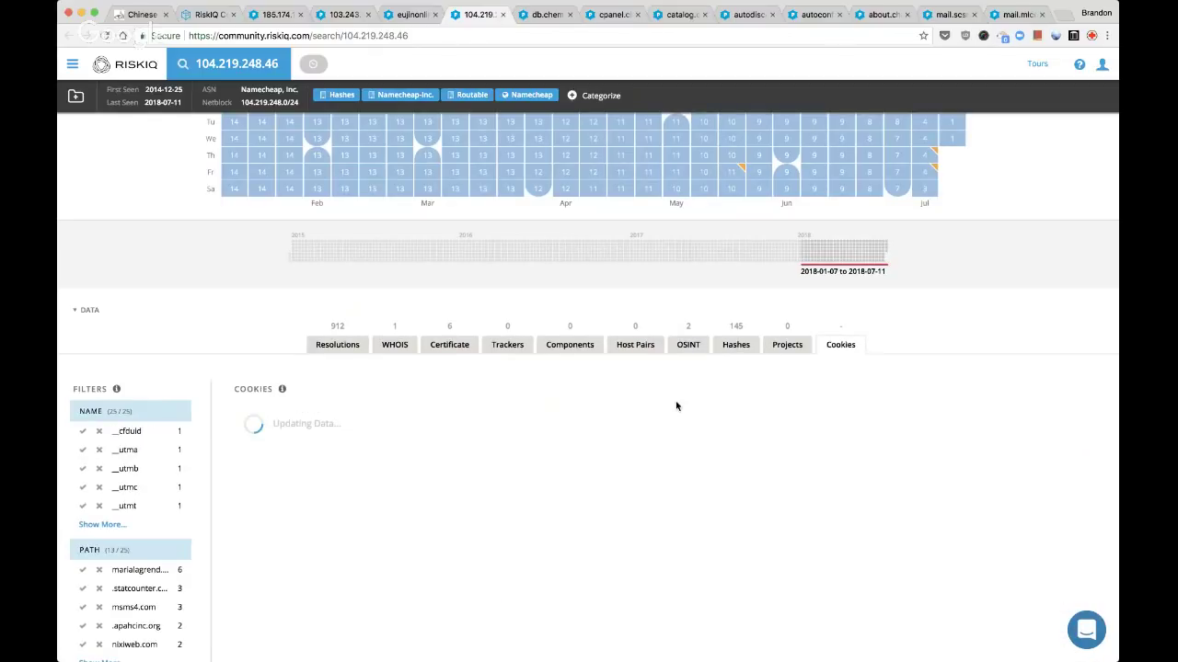
scroll(676, 405, "down", 1)
scroll(675, 402, "down", 3)
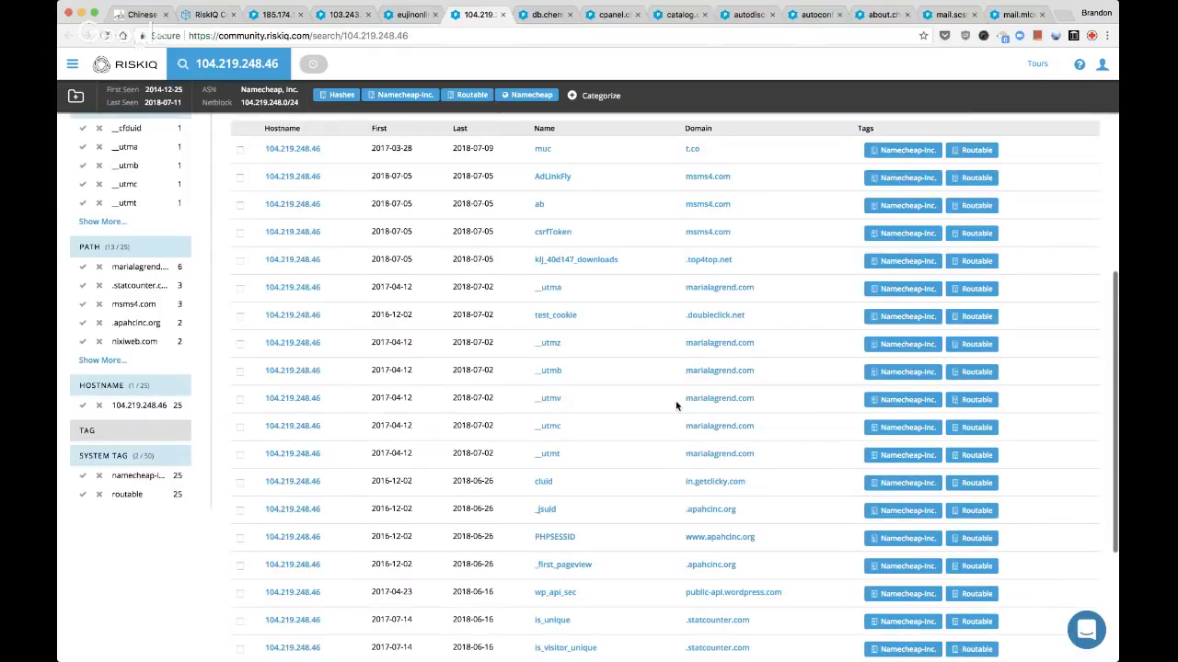
scroll(676, 405, "down", 3)
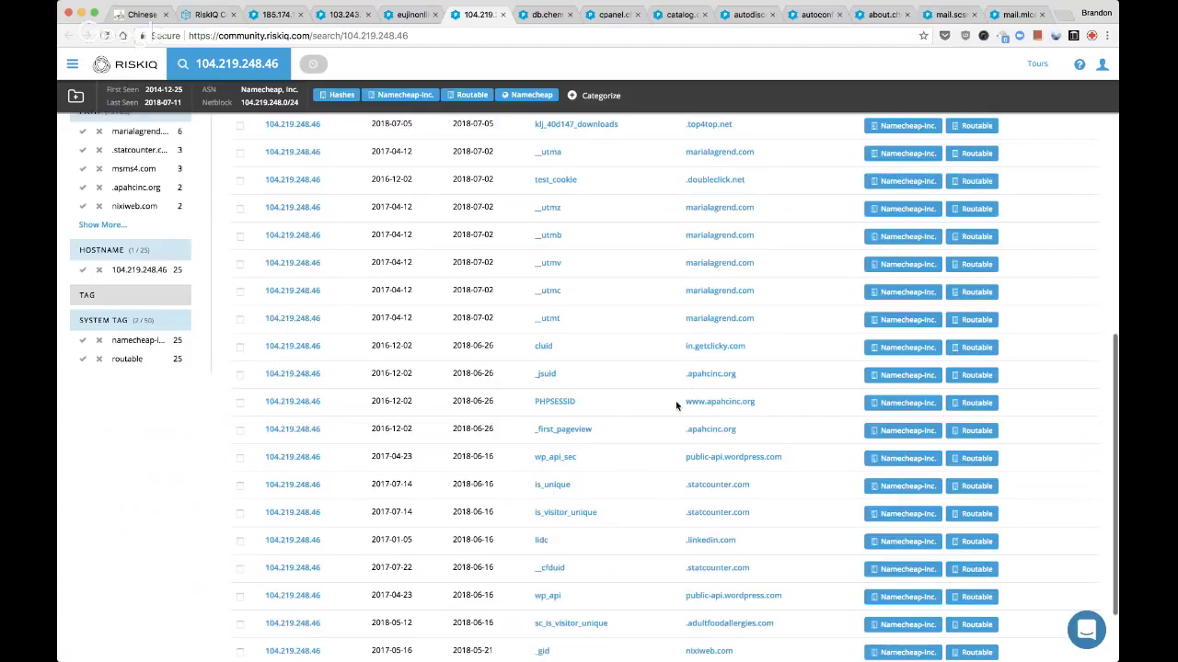
scroll(676, 405, "down", 3)
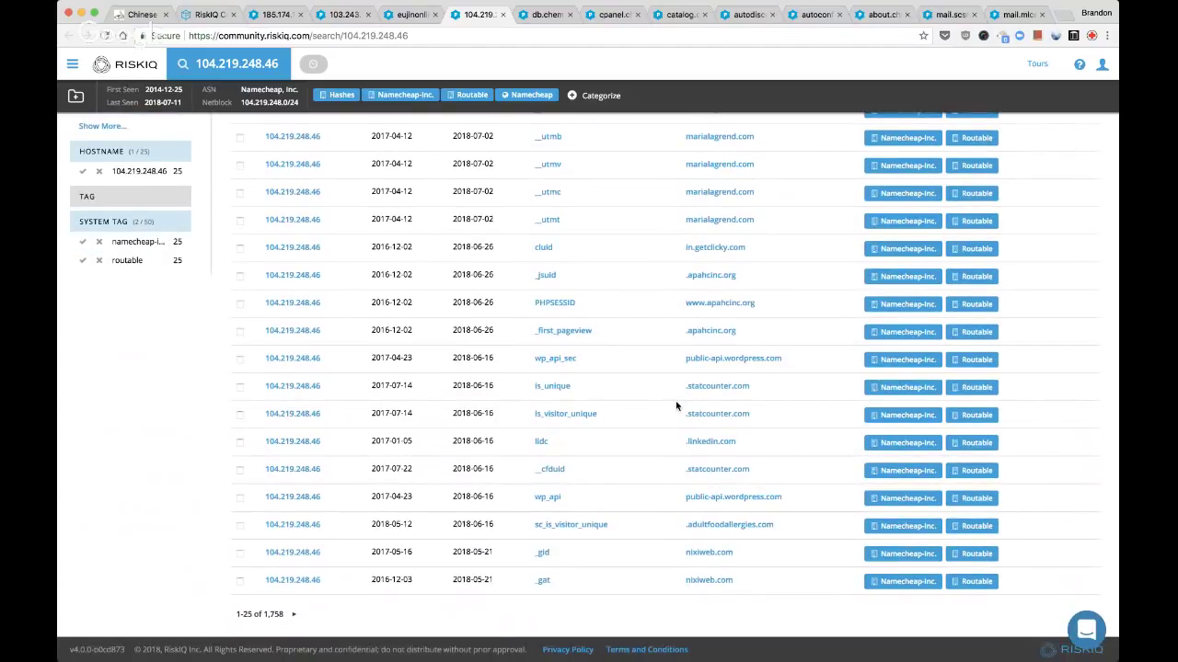
scroll(675, 405, "up", 7)
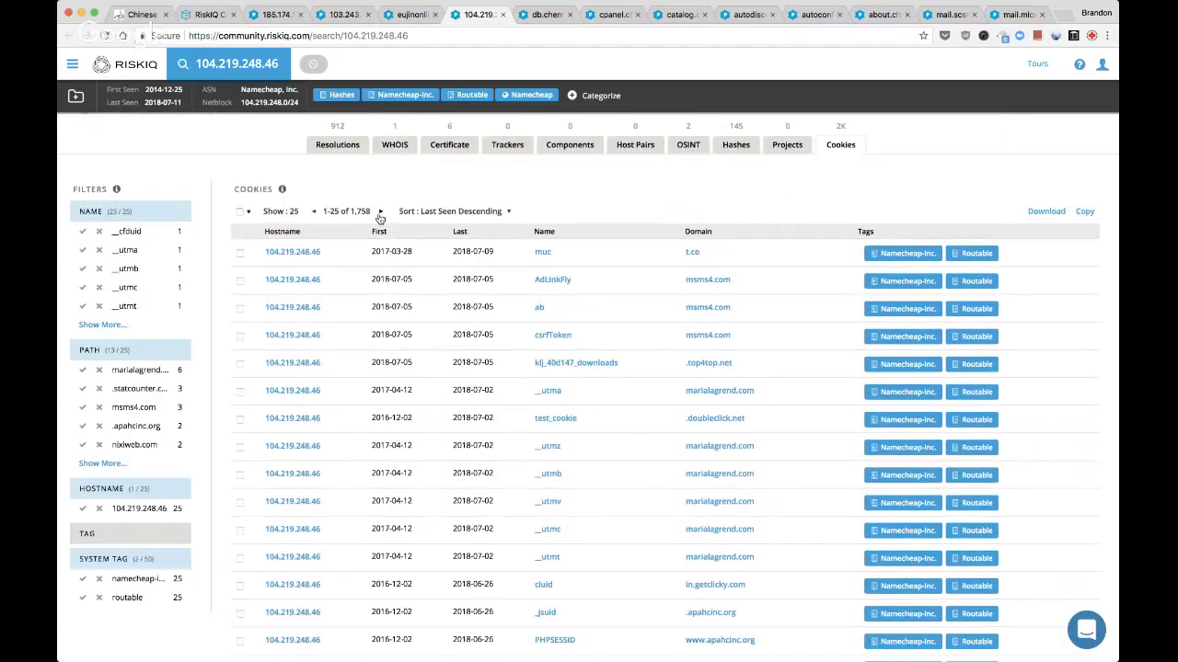
left_click(381, 212)
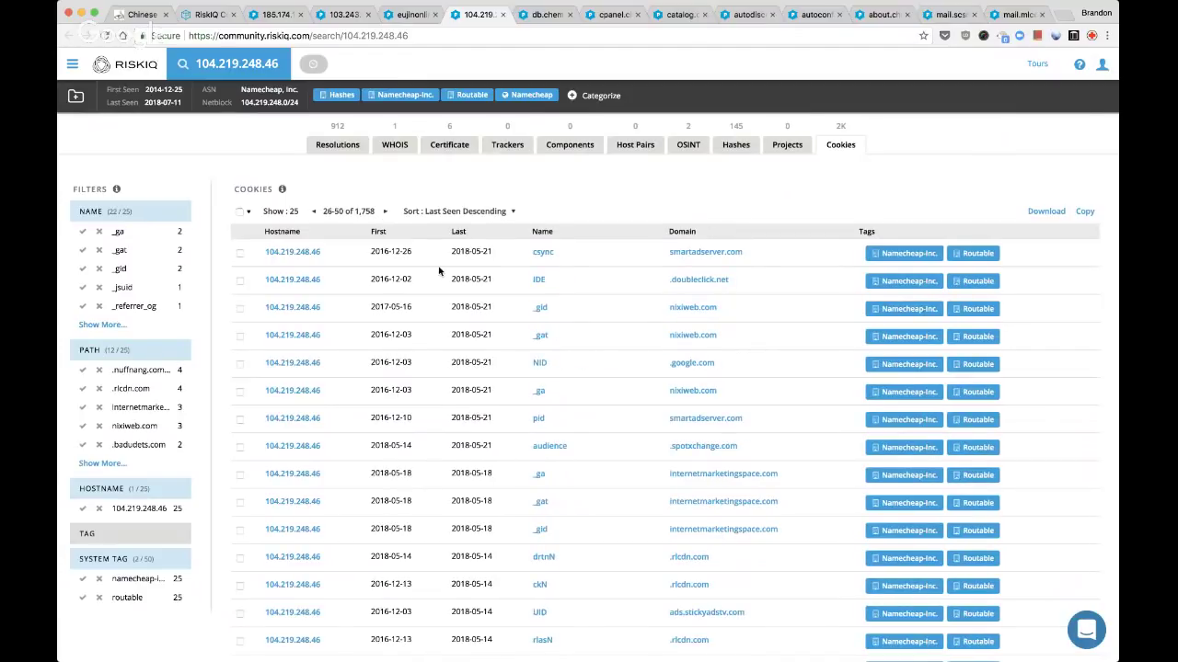
scroll(506, 313, "down", 5)
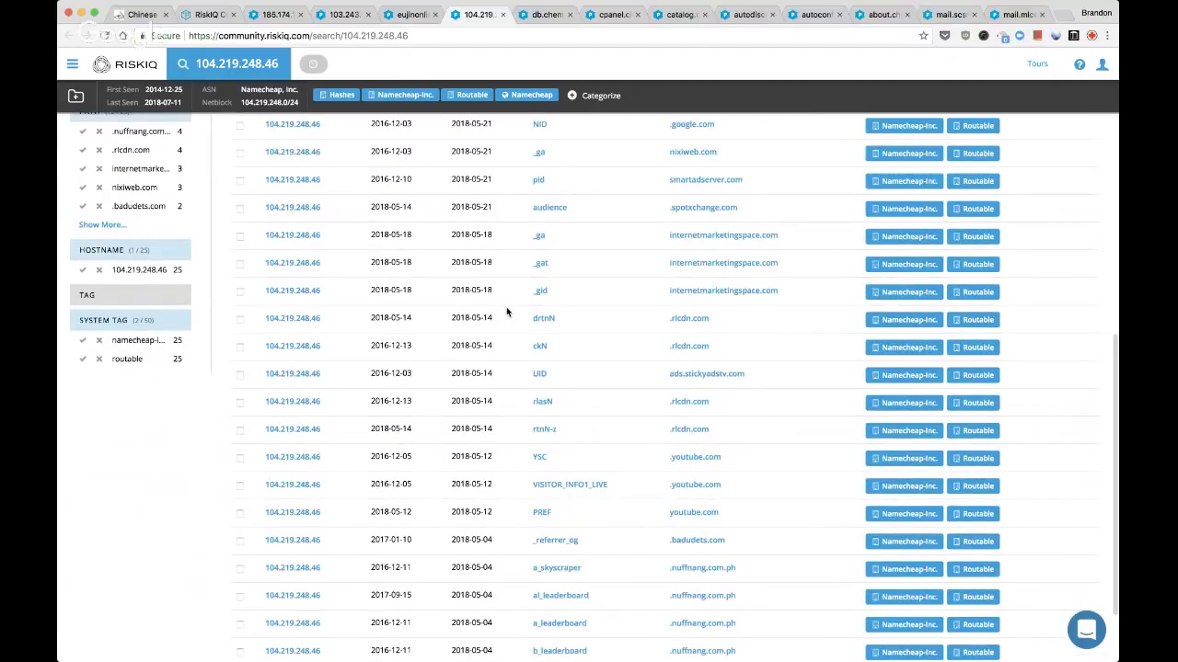
scroll(506, 313, "down", 4)
scroll(506, 306, "up", 10)
left_click(720, 304)
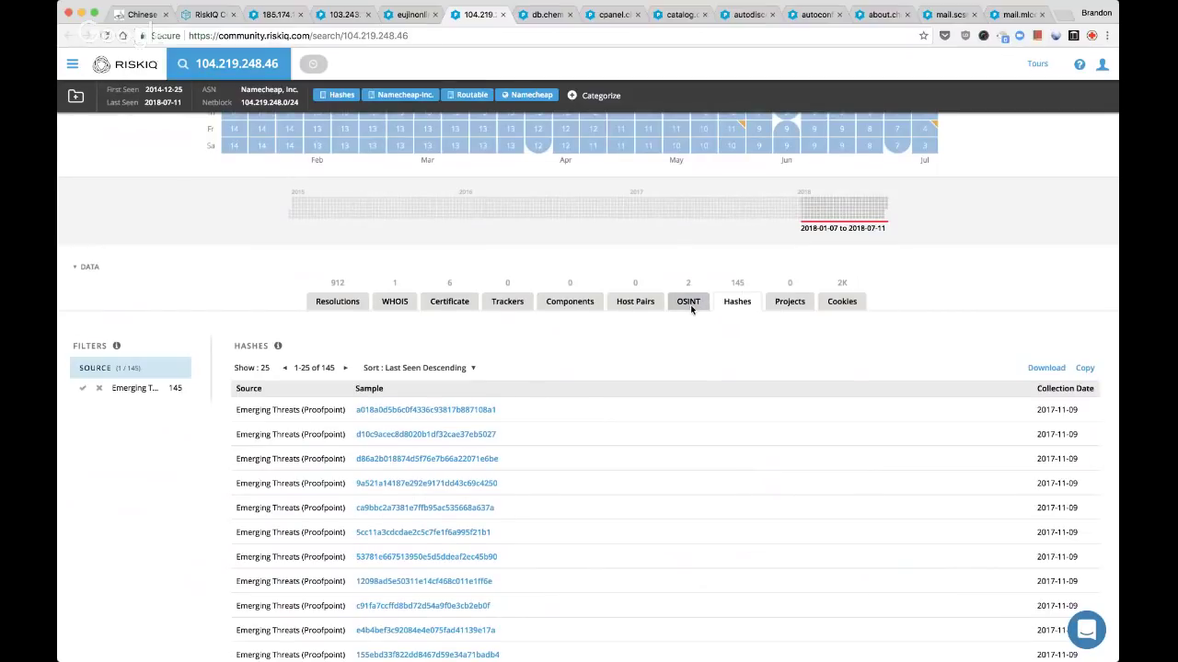
Open 104.219.248.46's certificate history and inspect the three 2018-07-10 COMODO records
left_click(690, 306)
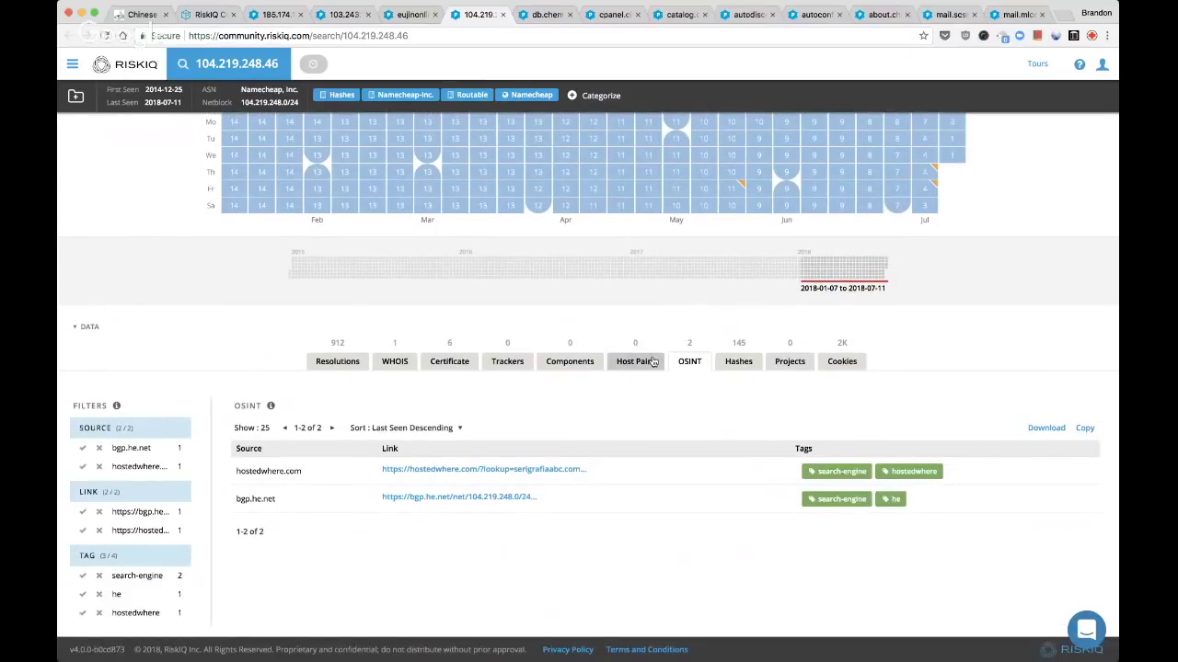
left_click(446, 365)
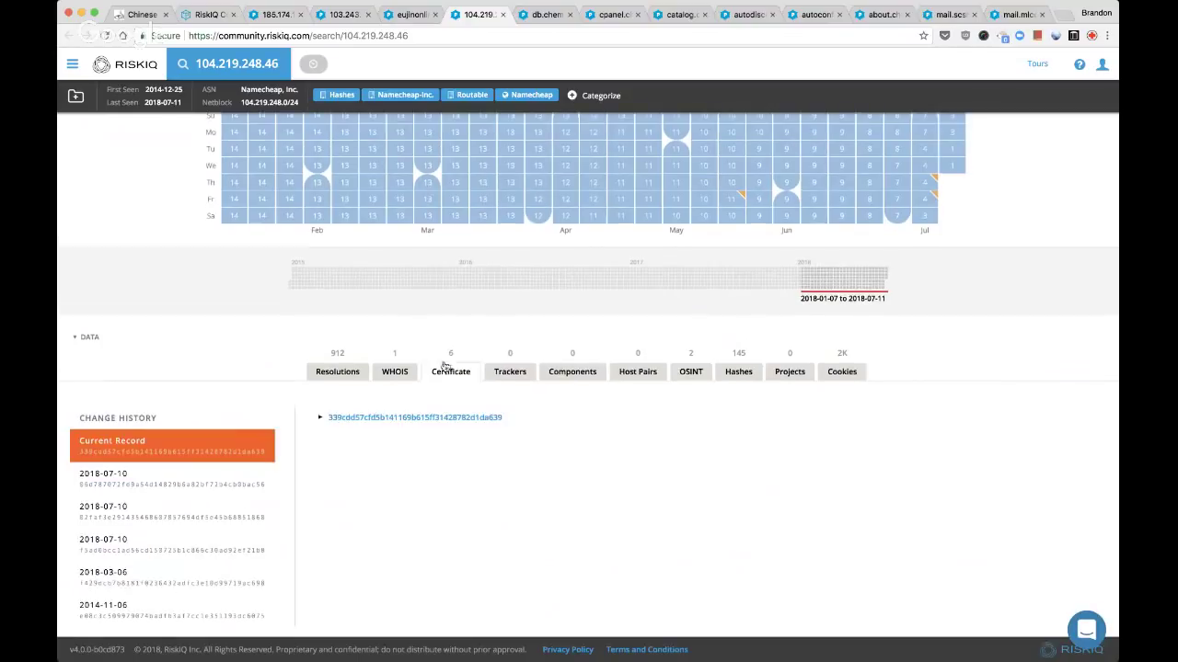
left_click(317, 420)
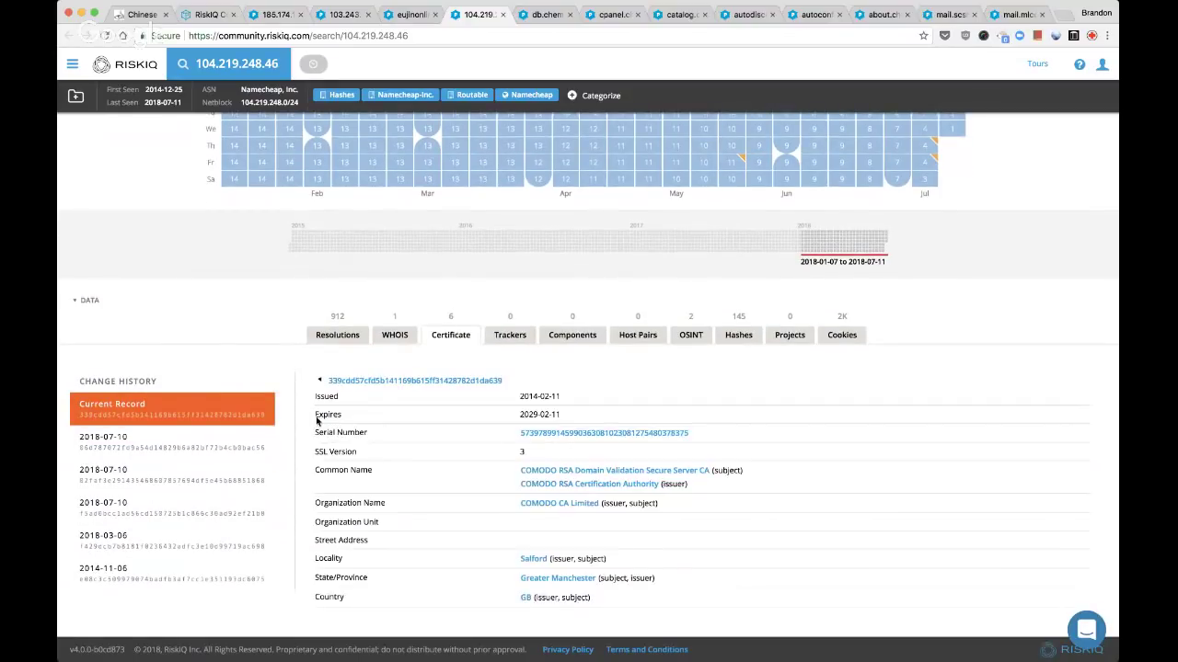
left_click(224, 449)
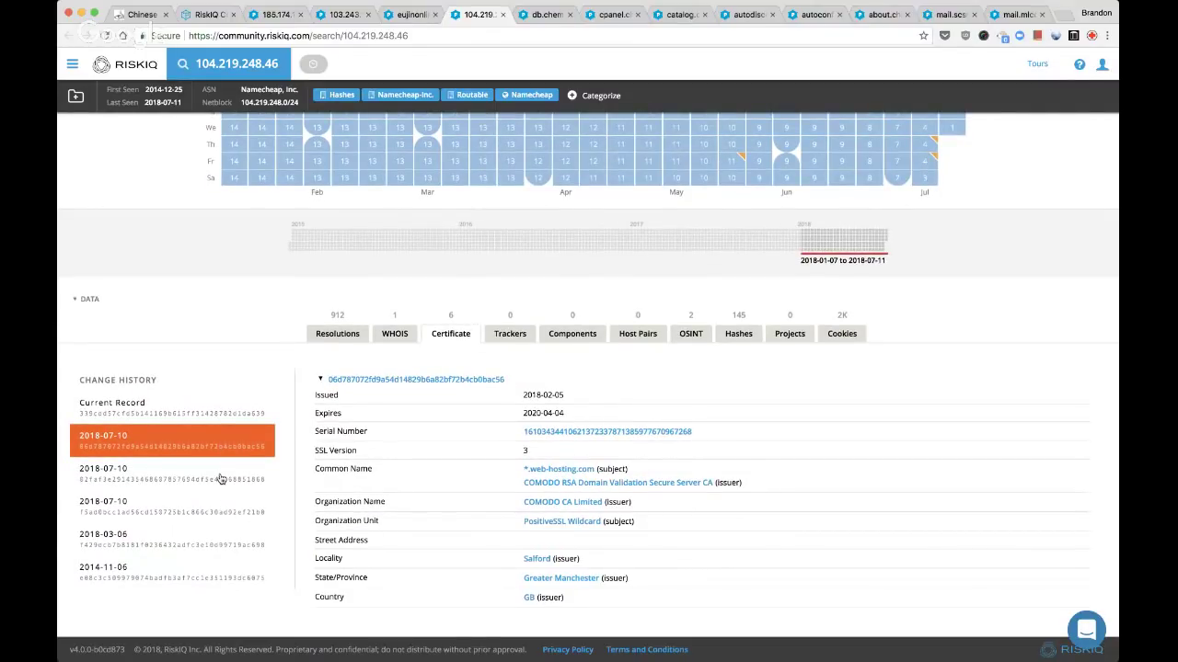
left_click(221, 477)
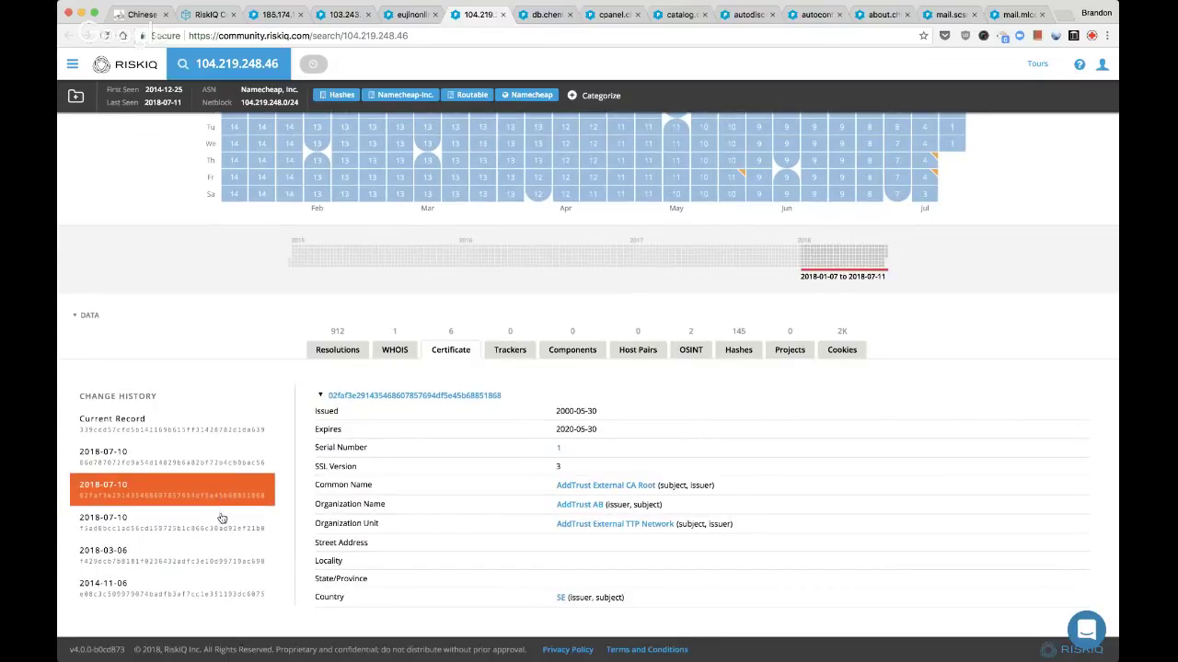
left_click(220, 519)
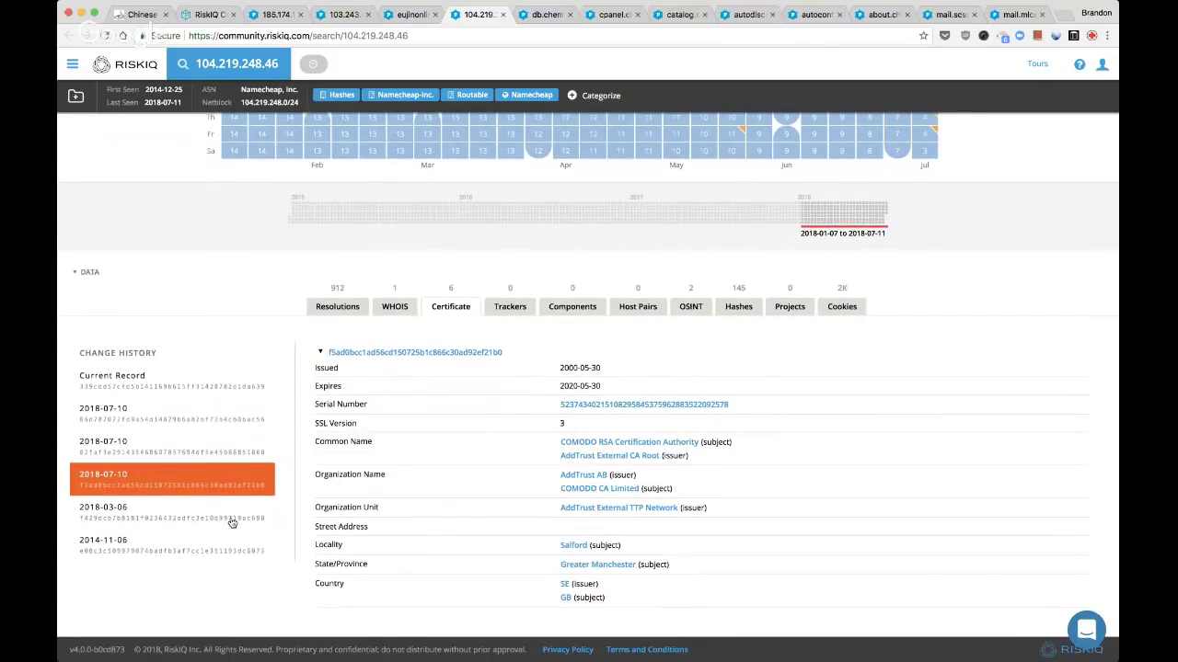
Categorize 104.219.248.46 with custom tag 'parked', submit, and close its page
scroll(245, 381, "up", 3)
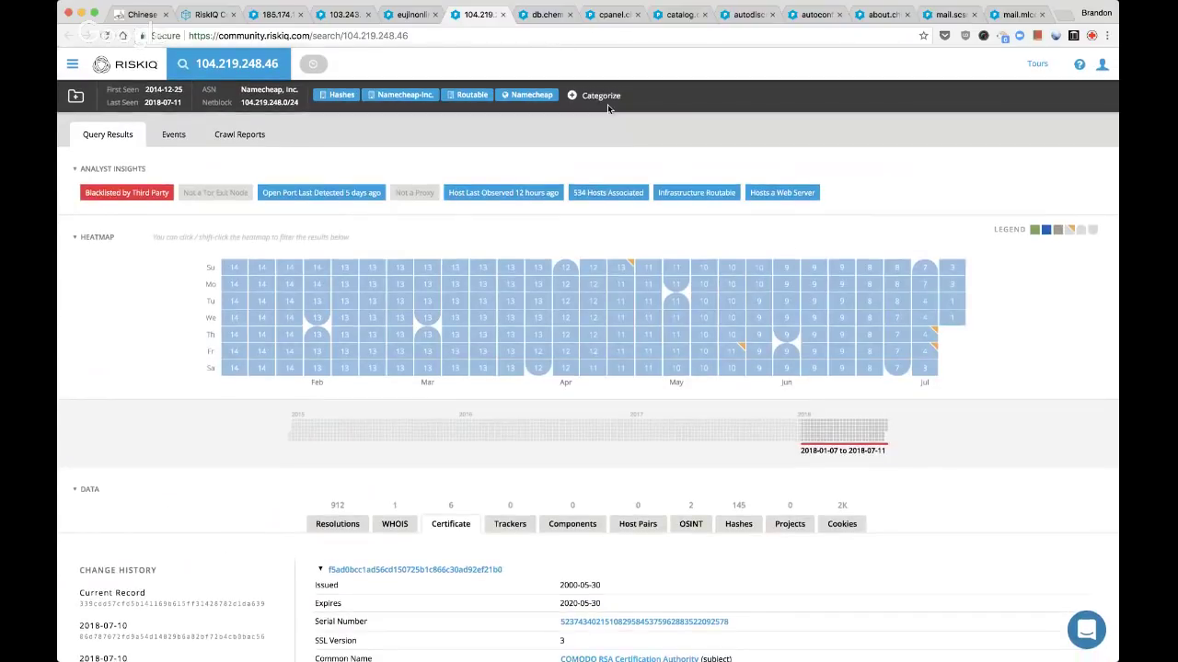
left_click(604, 98)
left_click(616, 243)
type("parke")
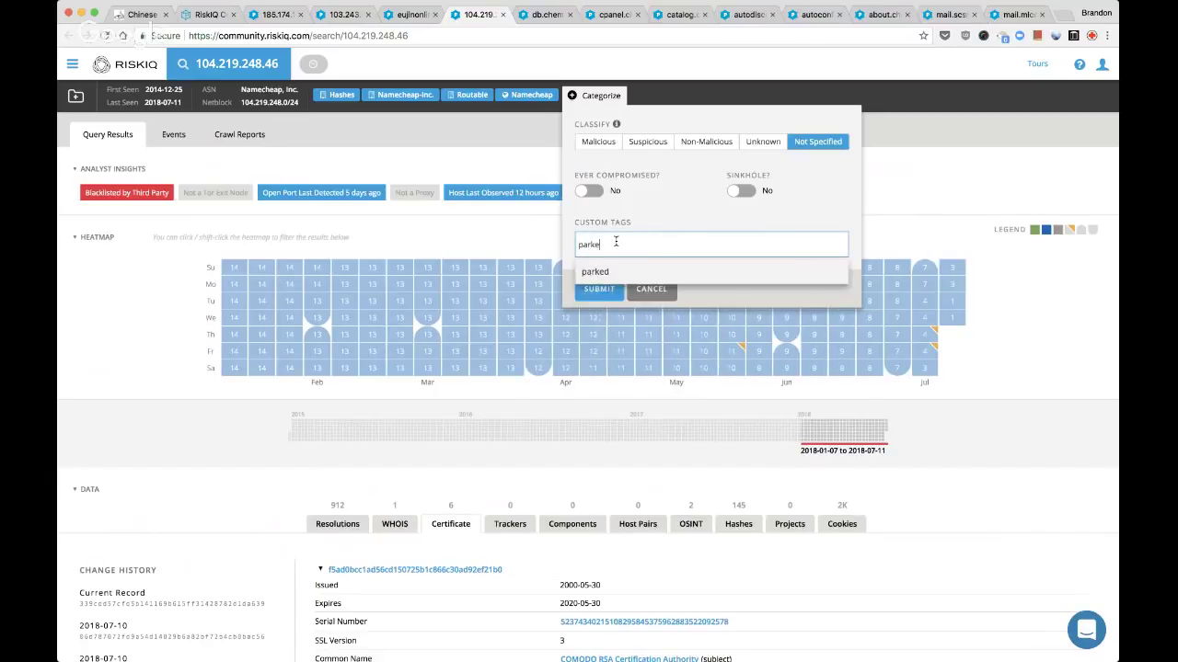
type("d")
key("Return")
left_click(599, 289)
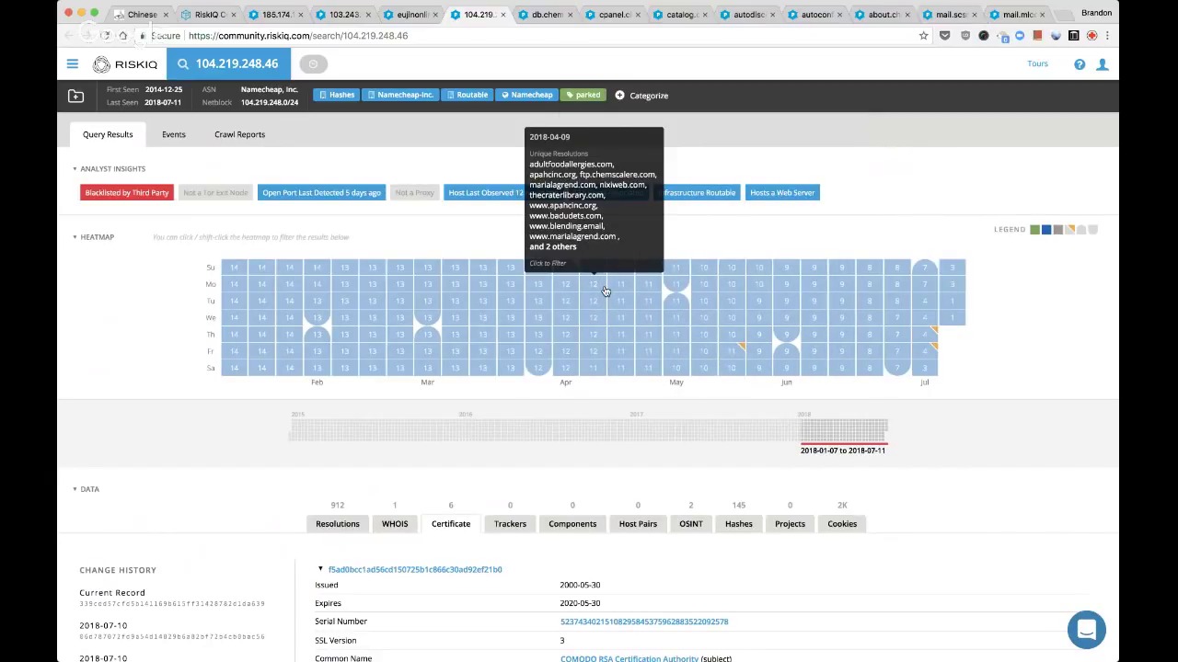
key("super+w")
scroll(511, 342, "down", 1)
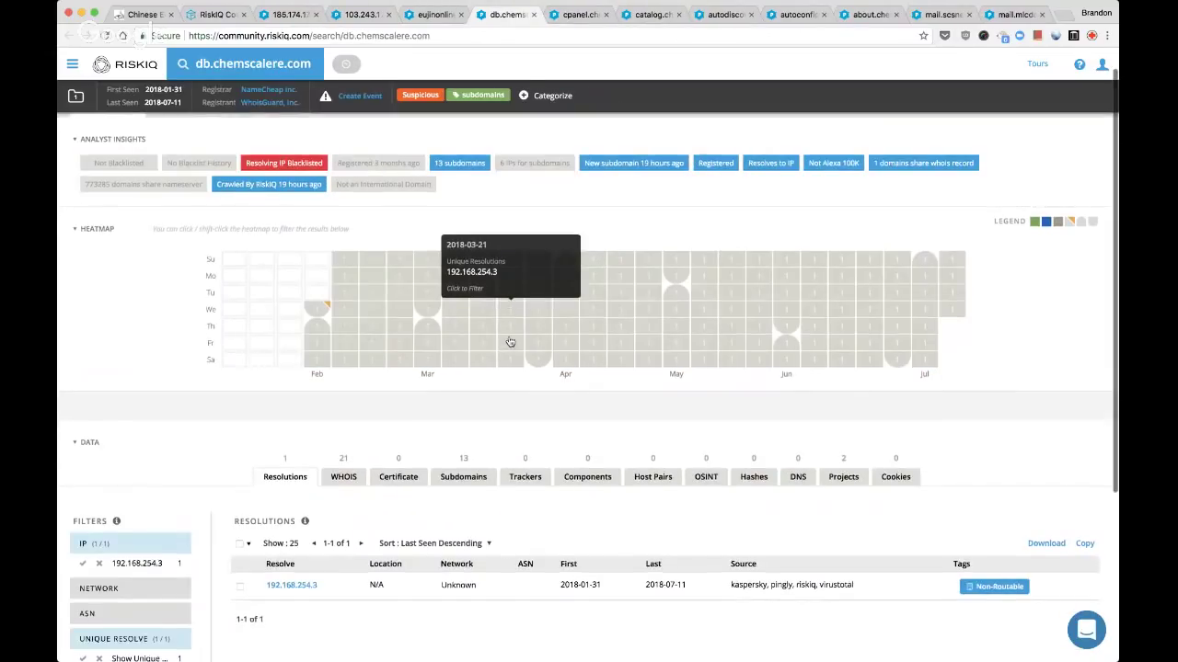
Close db.chemscalere.com, then cpanel.chemscalere.com after checking its Components
scroll(511, 343, "down", 1)
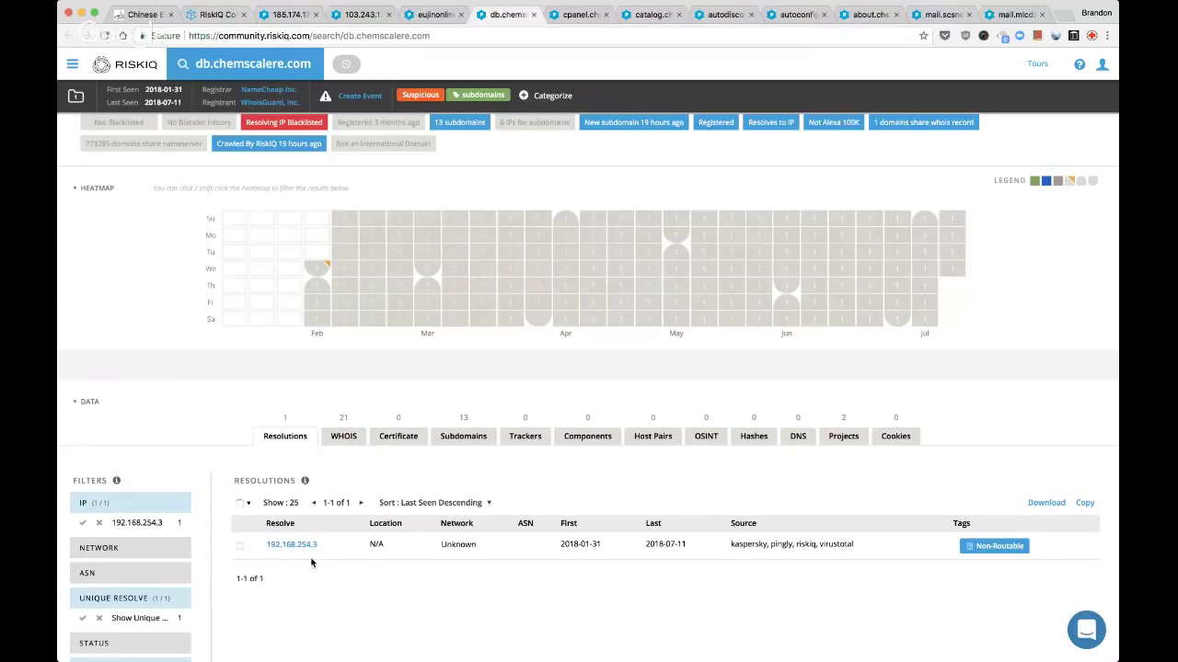
key("super+w")
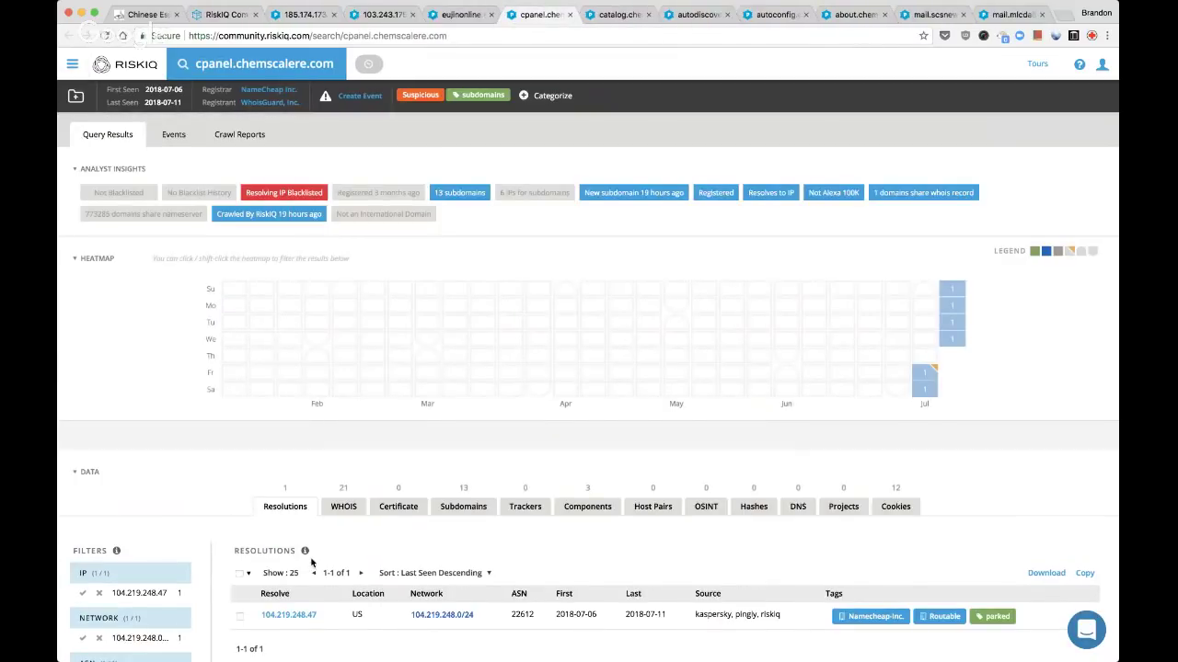
scroll(311, 563, "down", 1)
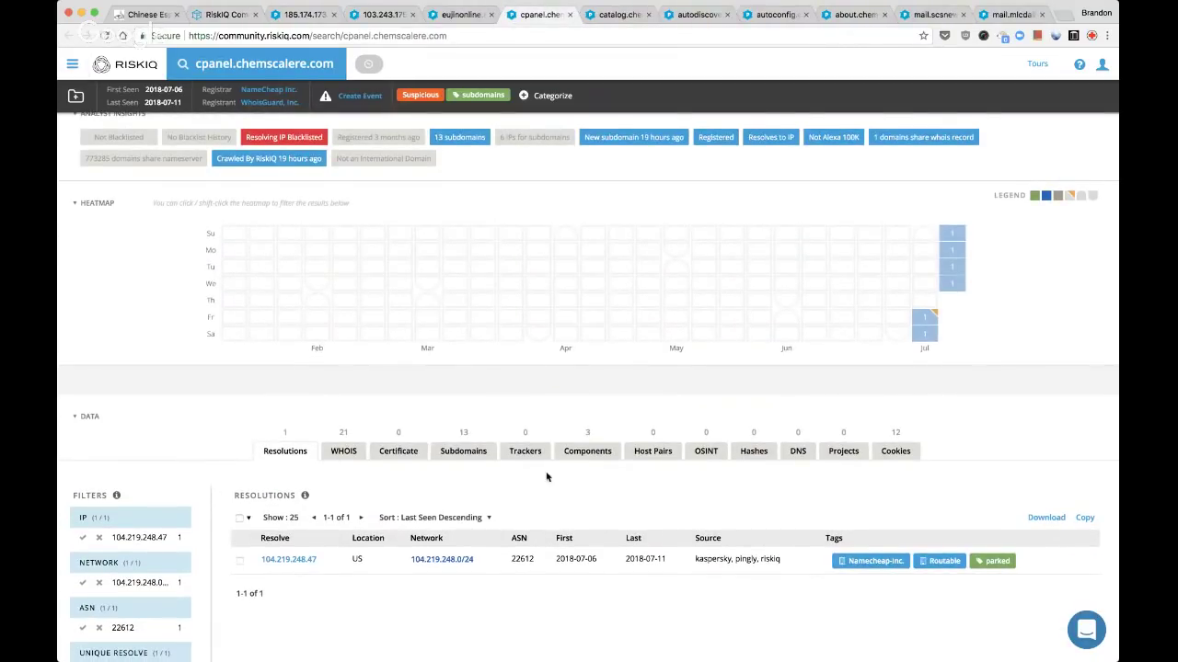
left_click(576, 453)
scroll(465, 565, "down", 1)
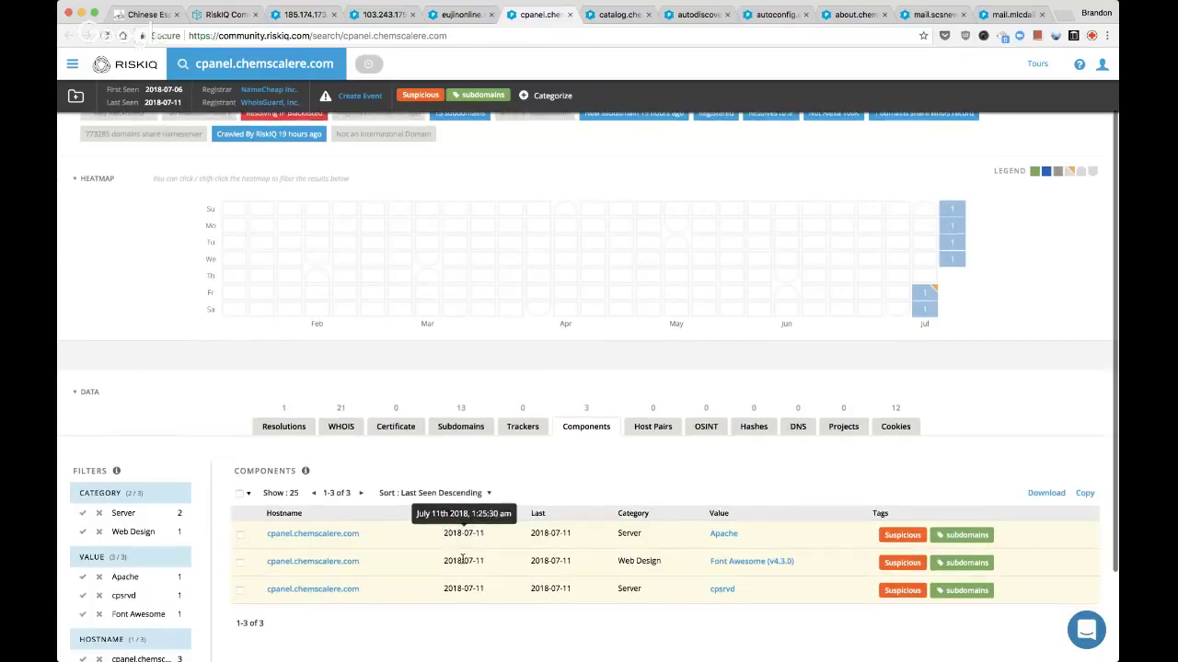
key("super+w")
Open catalog.chemscalere.com's 185.117.72.9 resolution in a new tab and view it
scroll(463, 563, "down", 1)
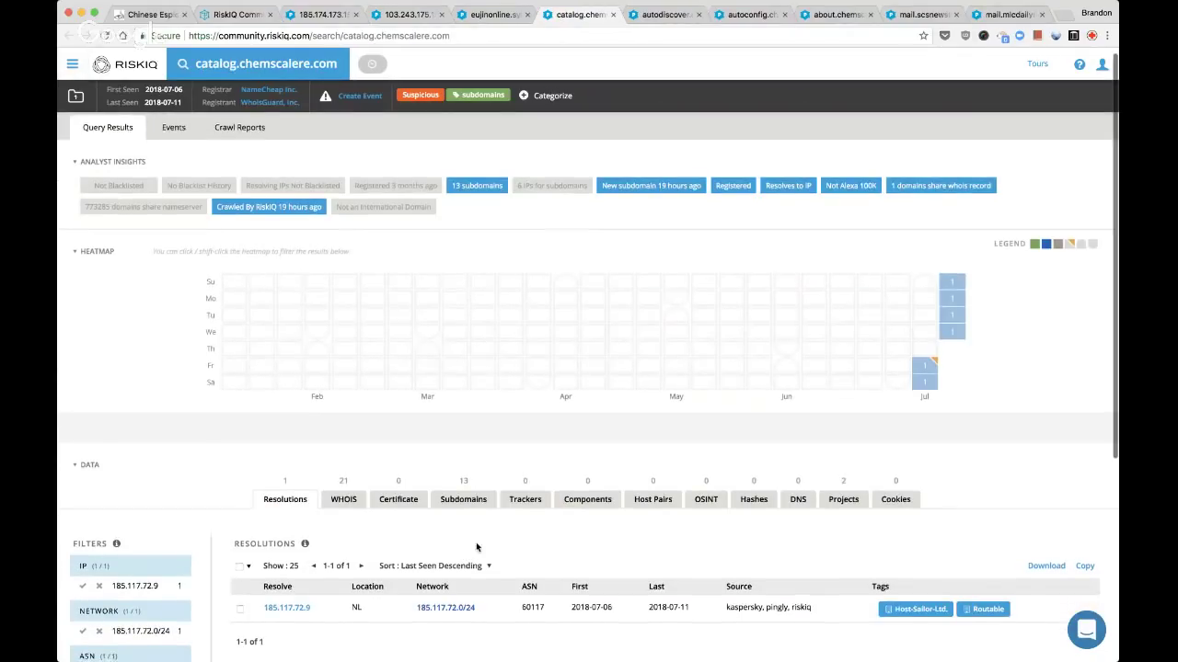
left_click(294, 595, "super")
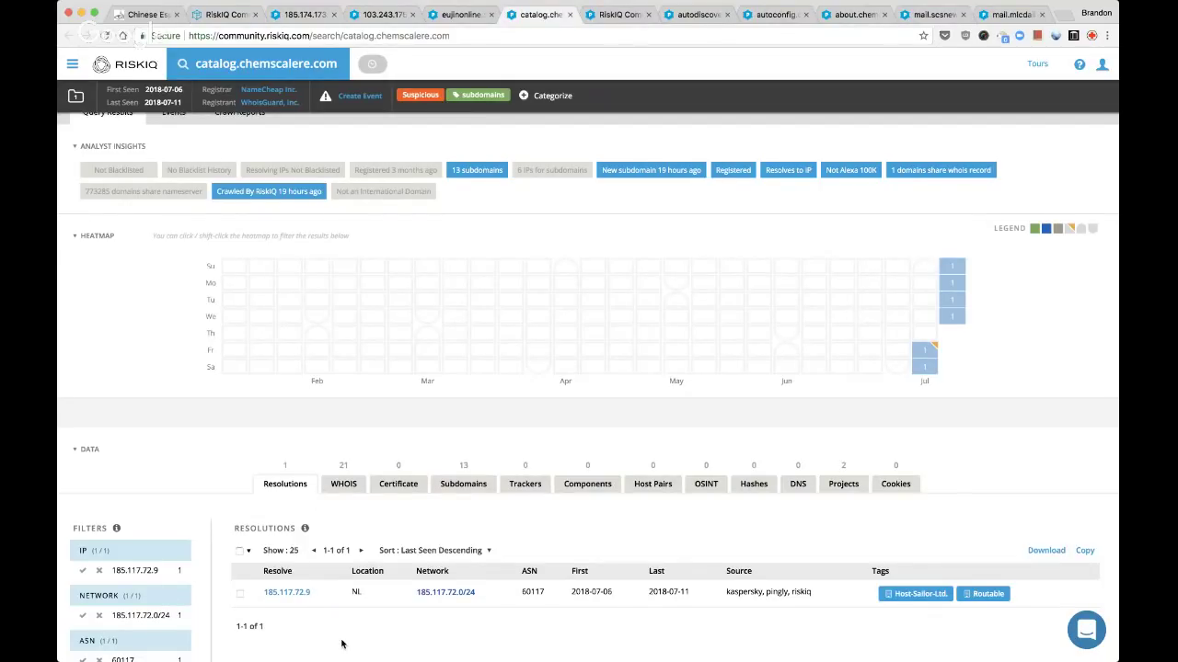
key("ctrl+Tab")
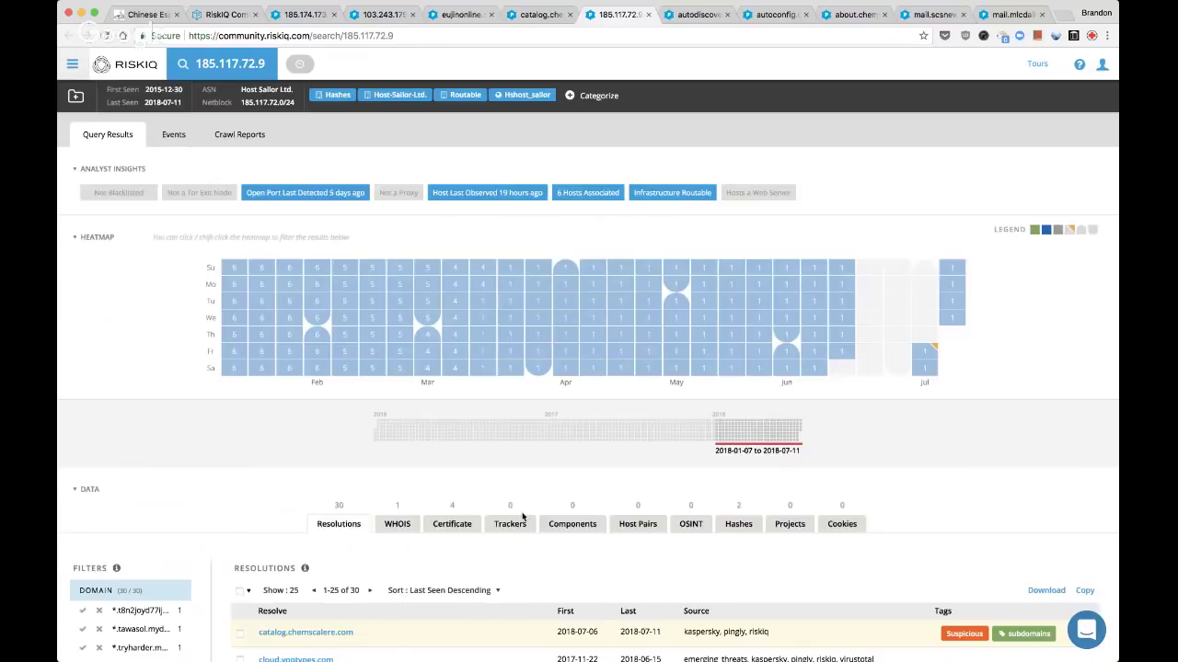
Review the list of domains that resolved to 185.117.72.9
scroll(521, 517, "down", 3)
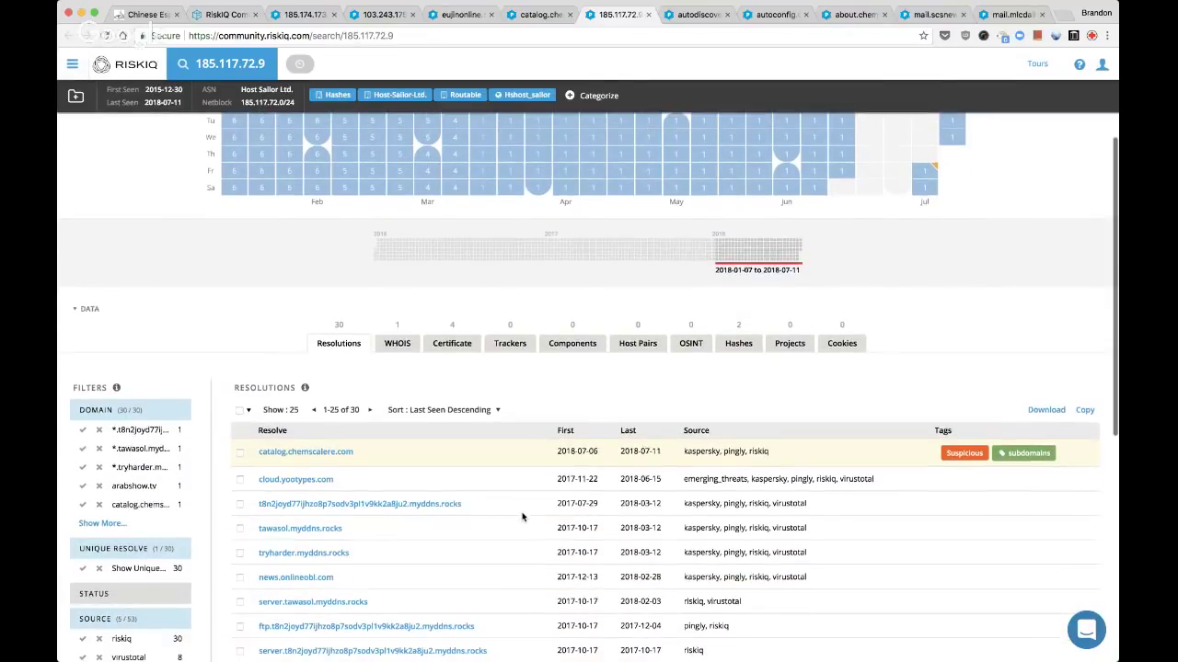
scroll(522, 517, "down", 2)
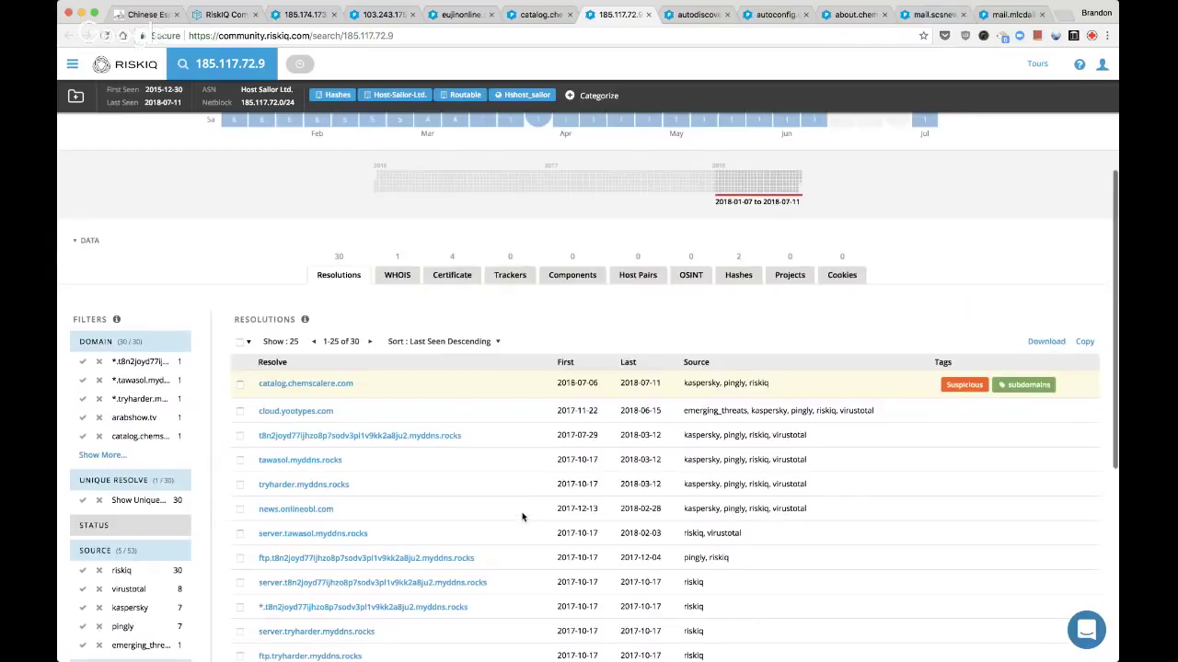
scroll(522, 517, "down", 1)
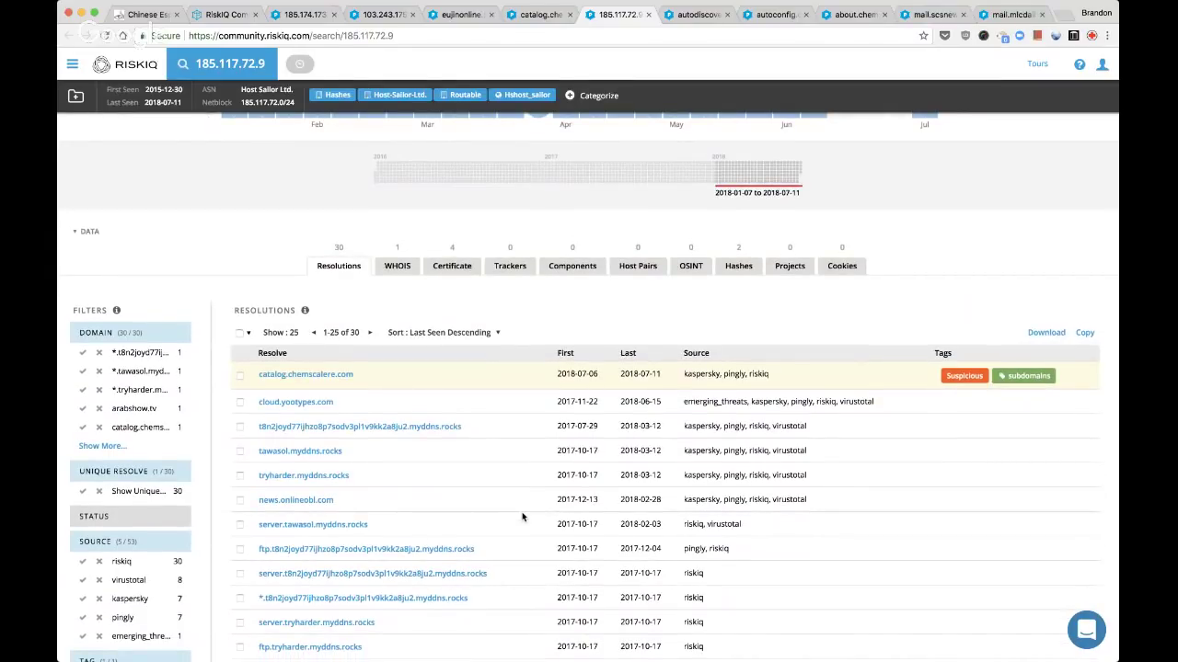
scroll(522, 517, "down", 2)
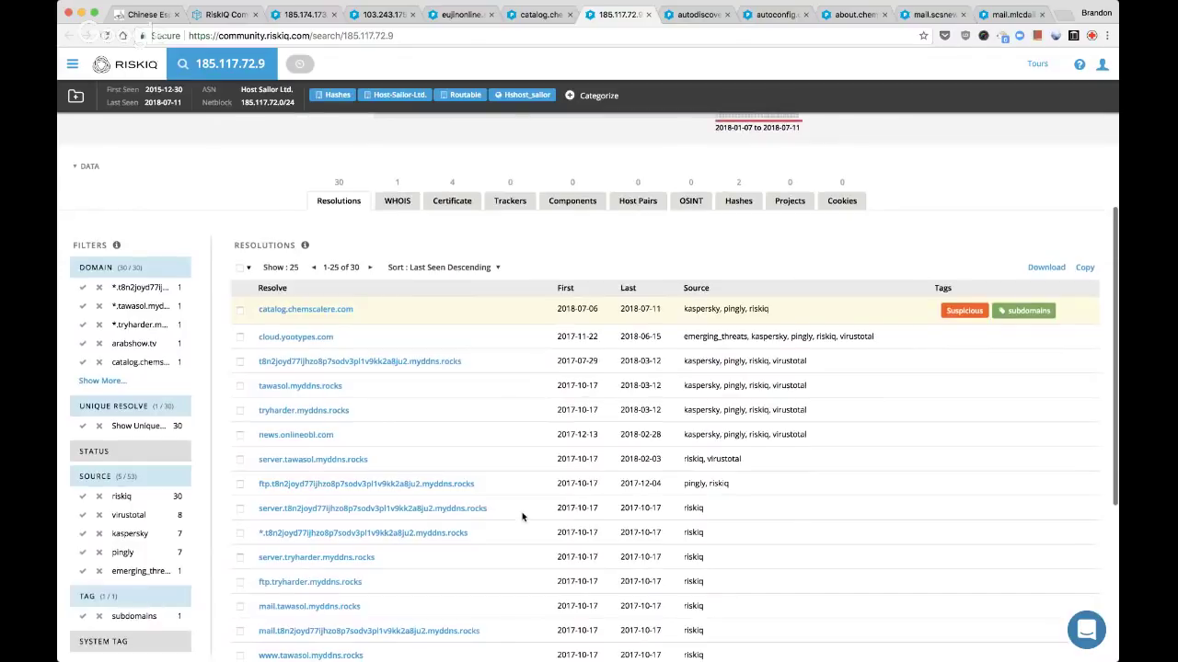
scroll(522, 517, "down", 10)
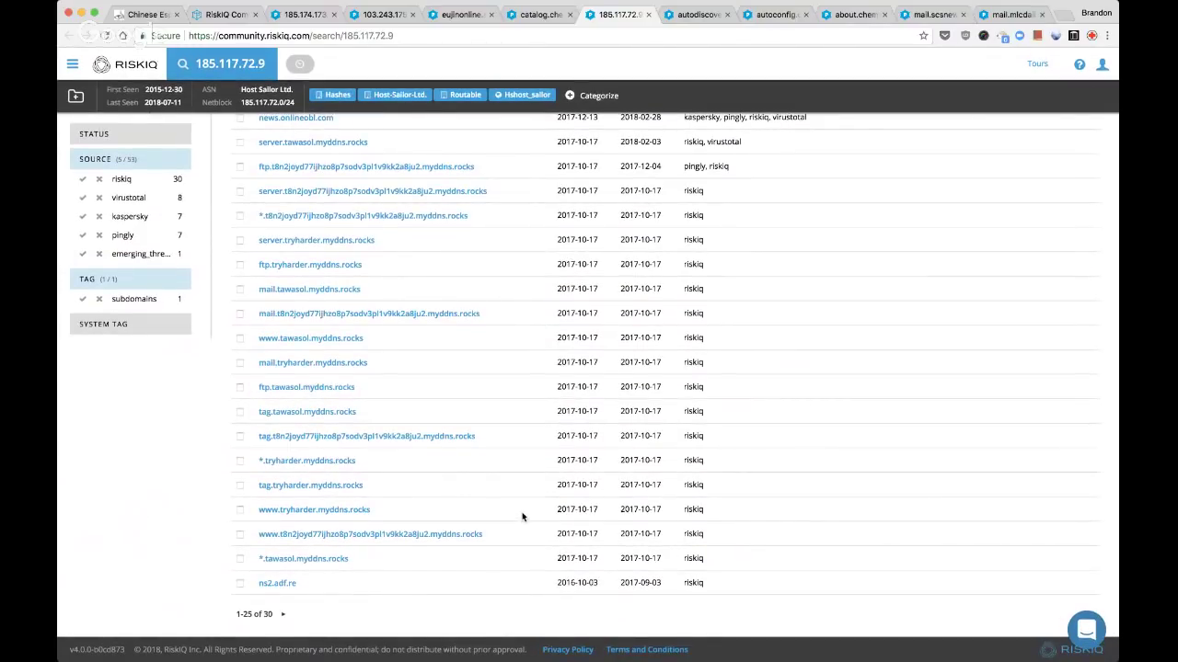
scroll(521, 518, "up", 1)
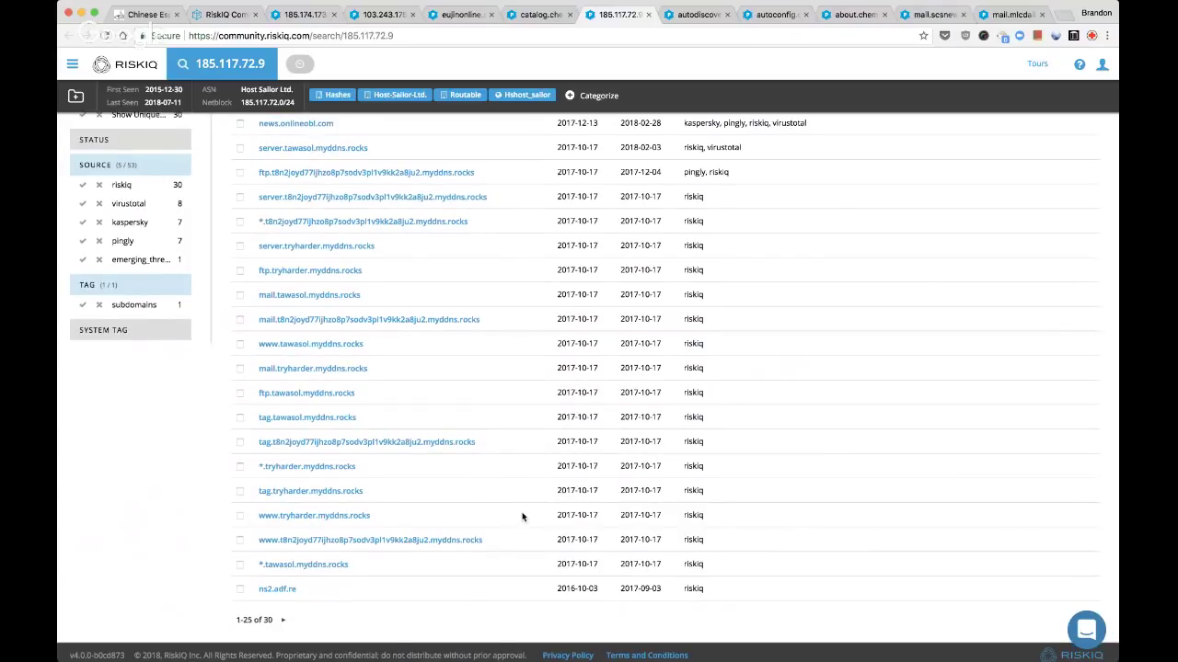
scroll(522, 517, "up", 2)
scroll(522, 517, "up", 3)
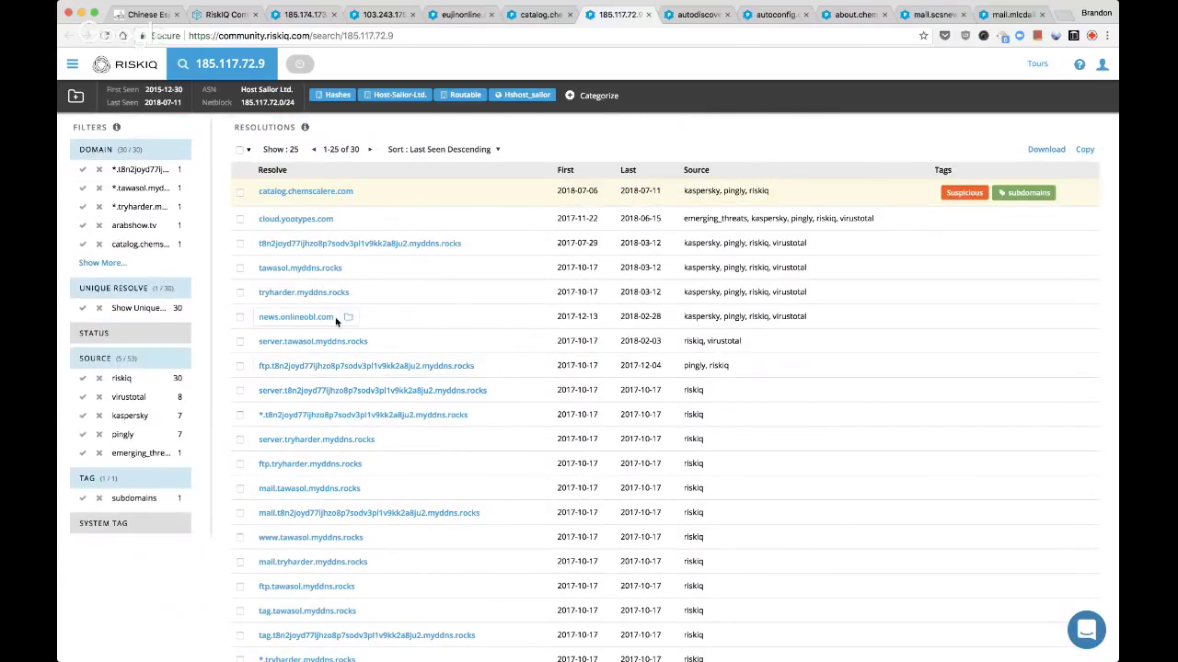
Close the catalog.chemscalere.com page and show 185.117.72.9's SSL certificate history
key("ctrl+shift+Tab")
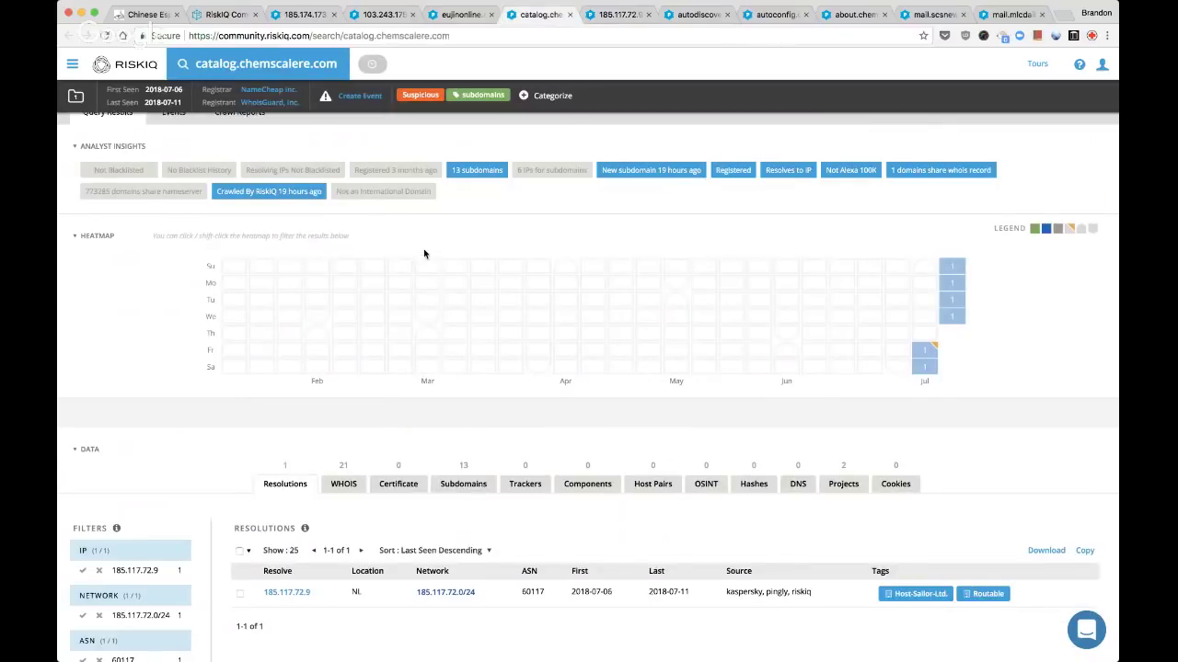
key("ctrl+Tab")
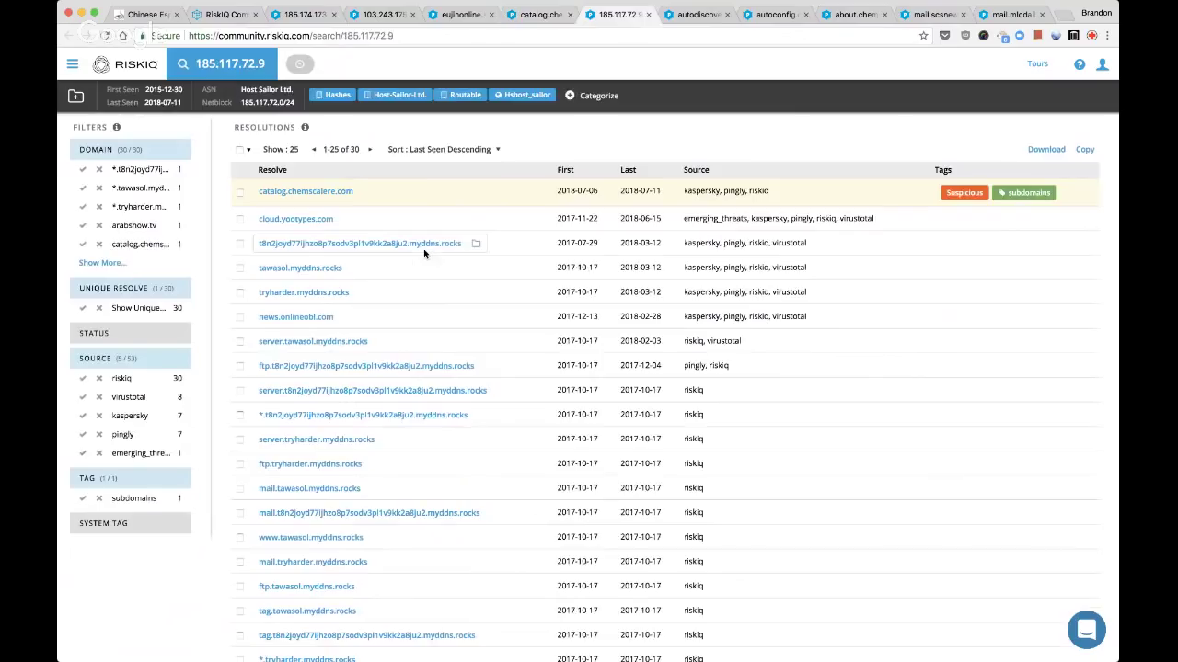
key("ctrl+shift+Tab")
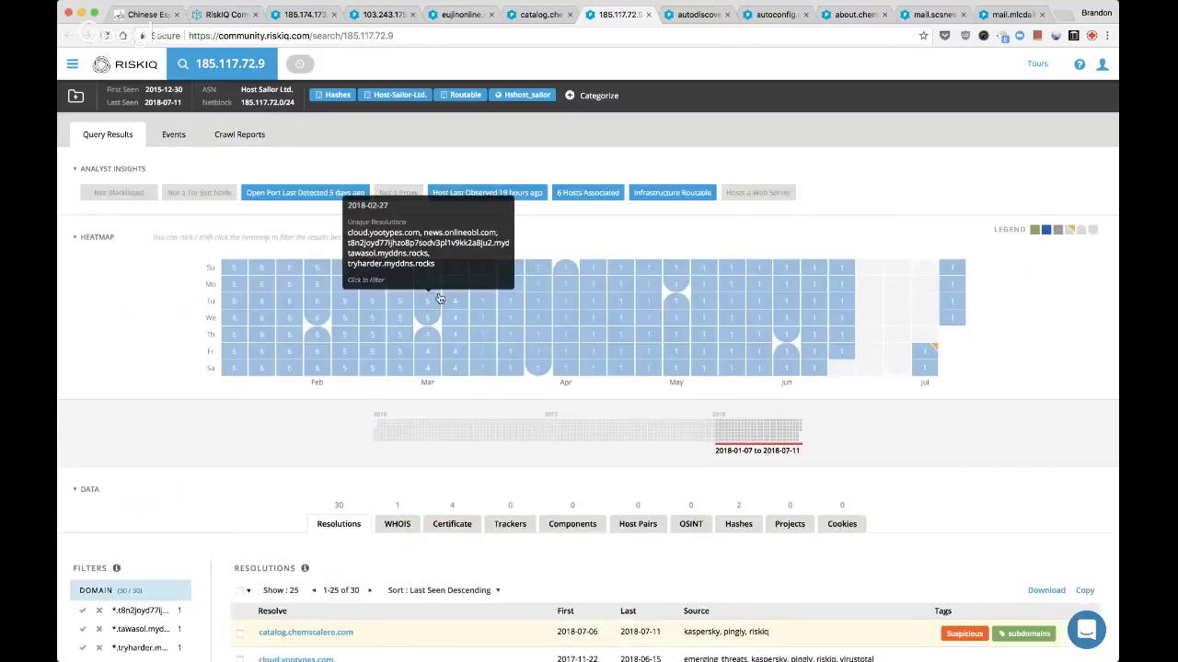
key("ctrl+w")
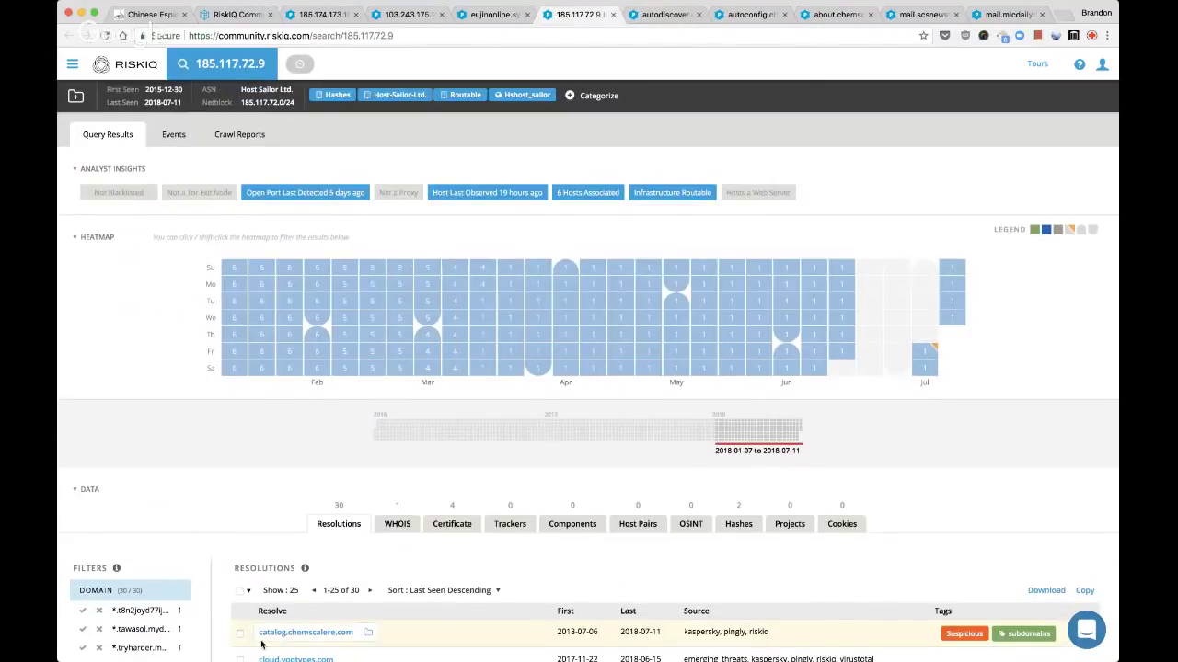
left_click(446, 532)
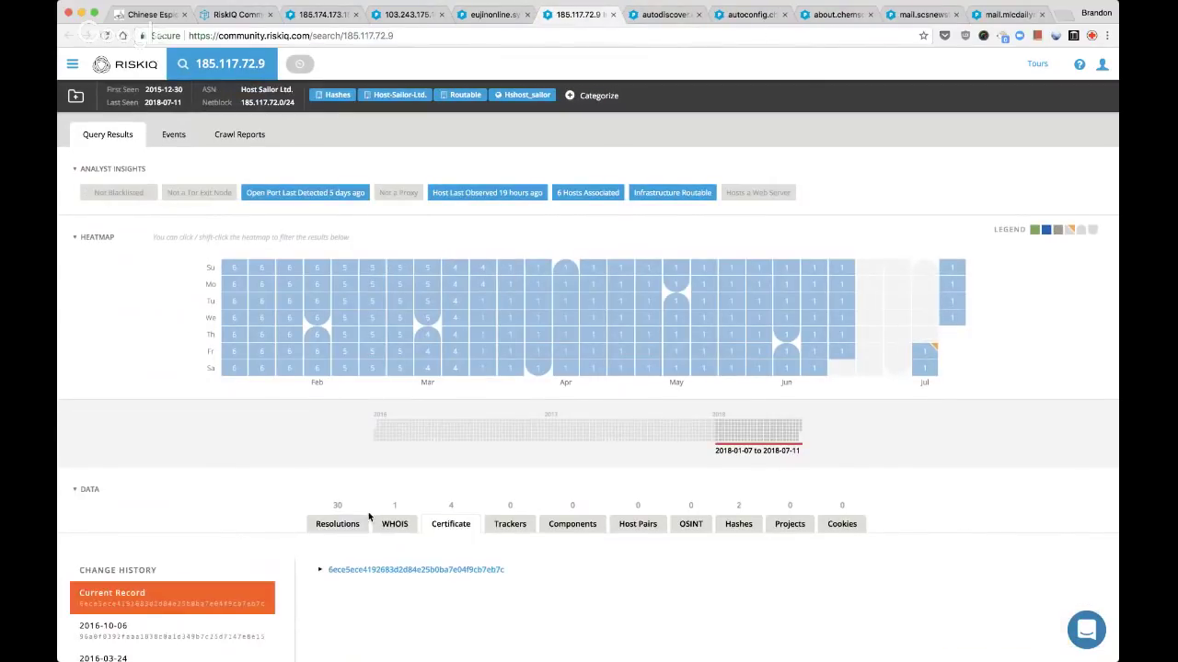
Inspect 185.117.72.9's certificate records from 2016-10-06, 2016-03-24 and 2015-09-21, then the current one
scroll(368, 512, "down", 2)
left_click(133, 541)
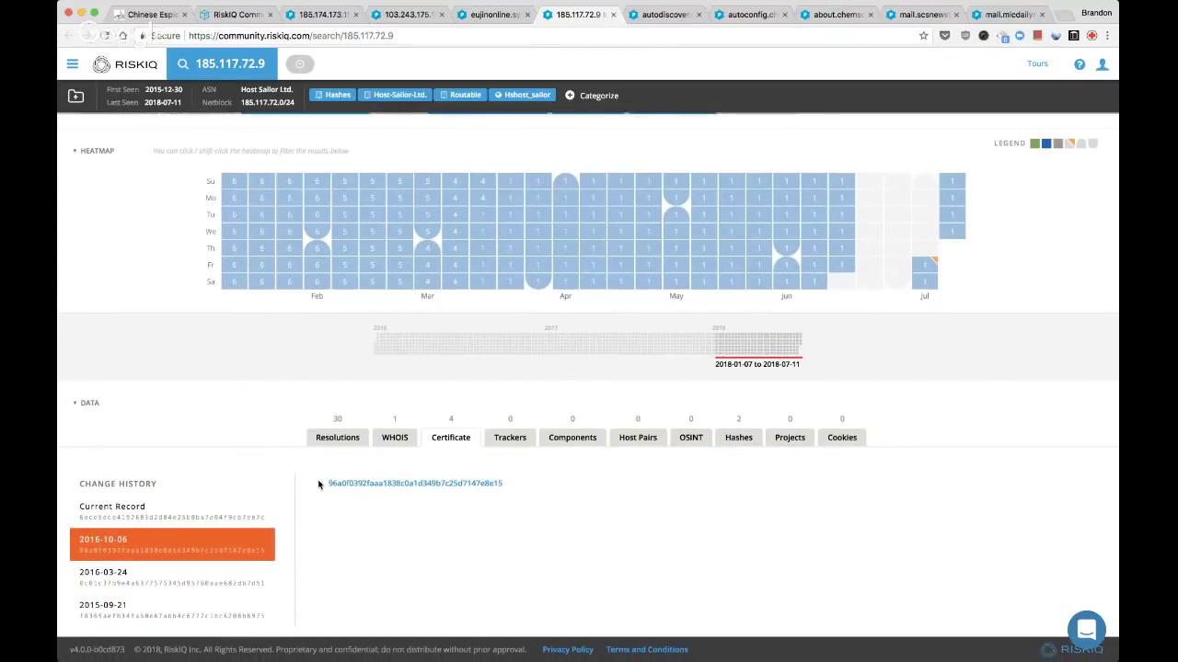
left_click(322, 484)
scroll(349, 570, "down", 1)
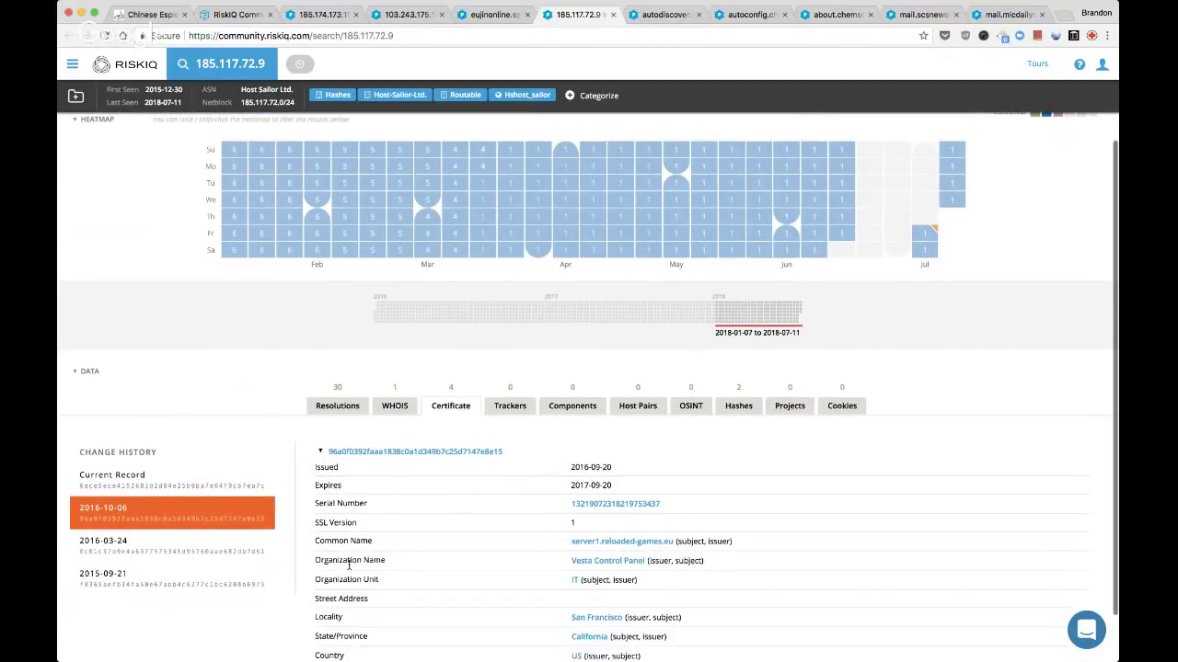
left_click(203, 480)
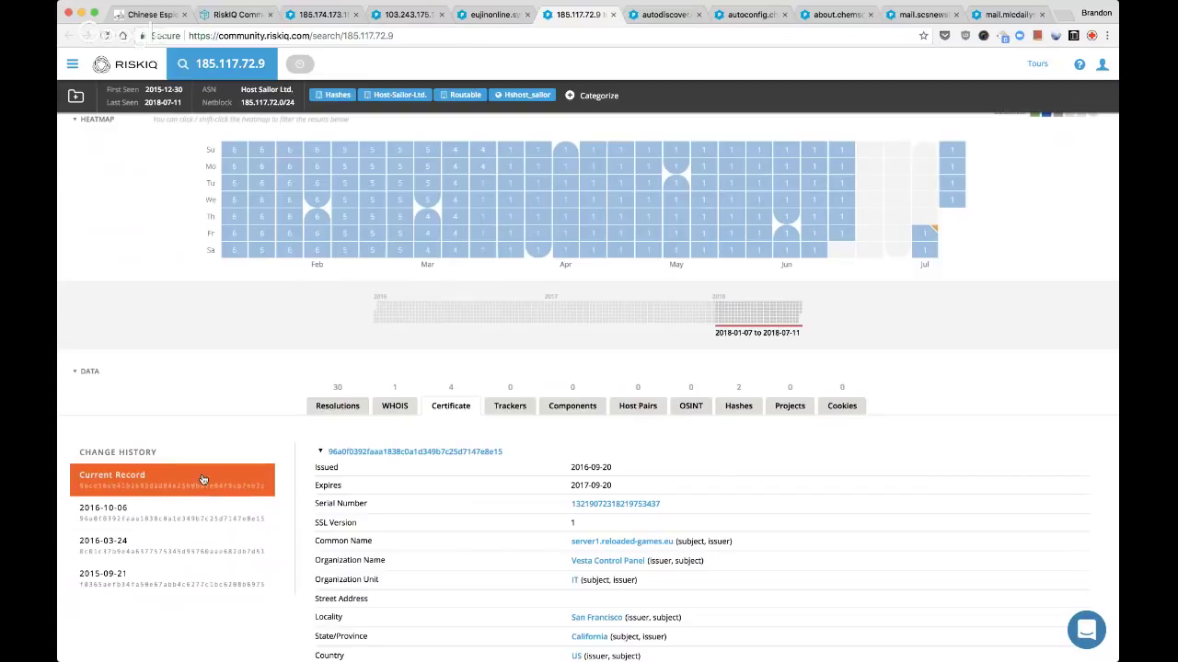
left_click(219, 548)
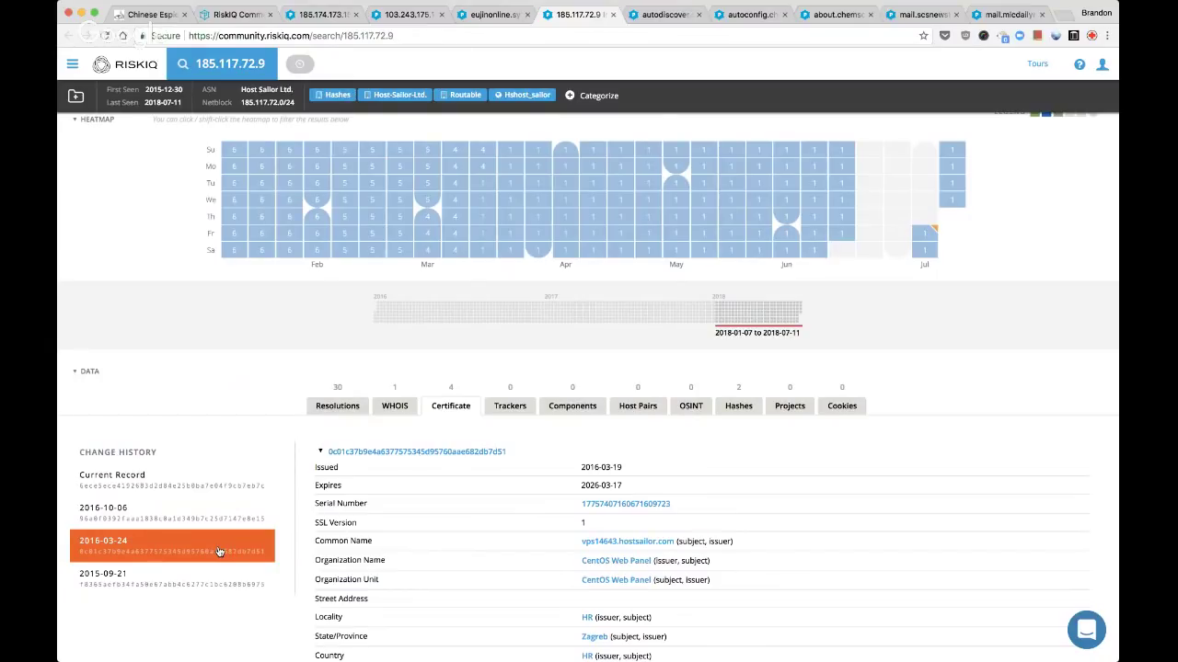
left_click(218, 581)
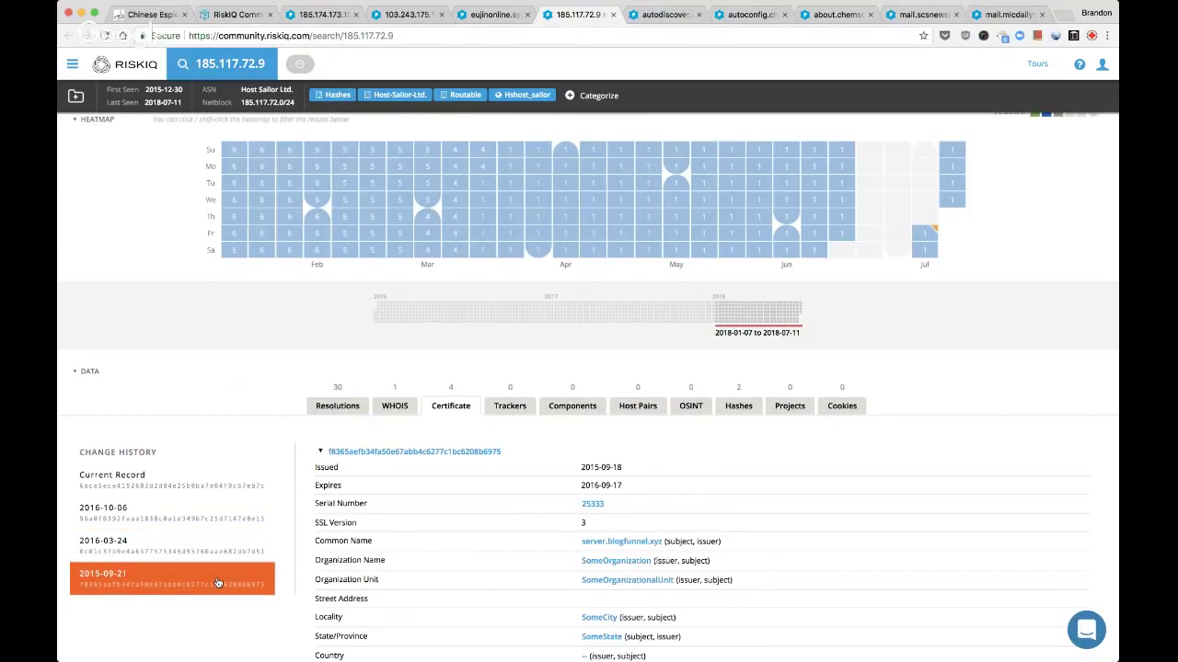
left_click(184, 480)
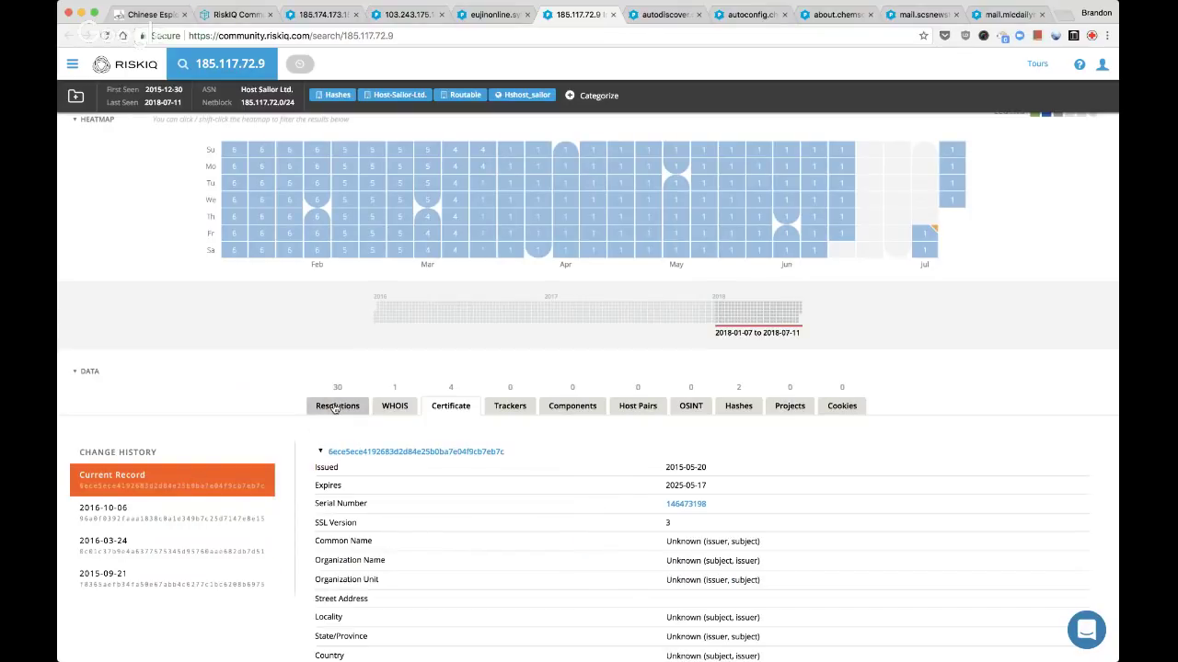
Check the malware hashes linked to 185.117.72.9 and review its resolving domains
left_click(336, 408)
left_click(738, 405)
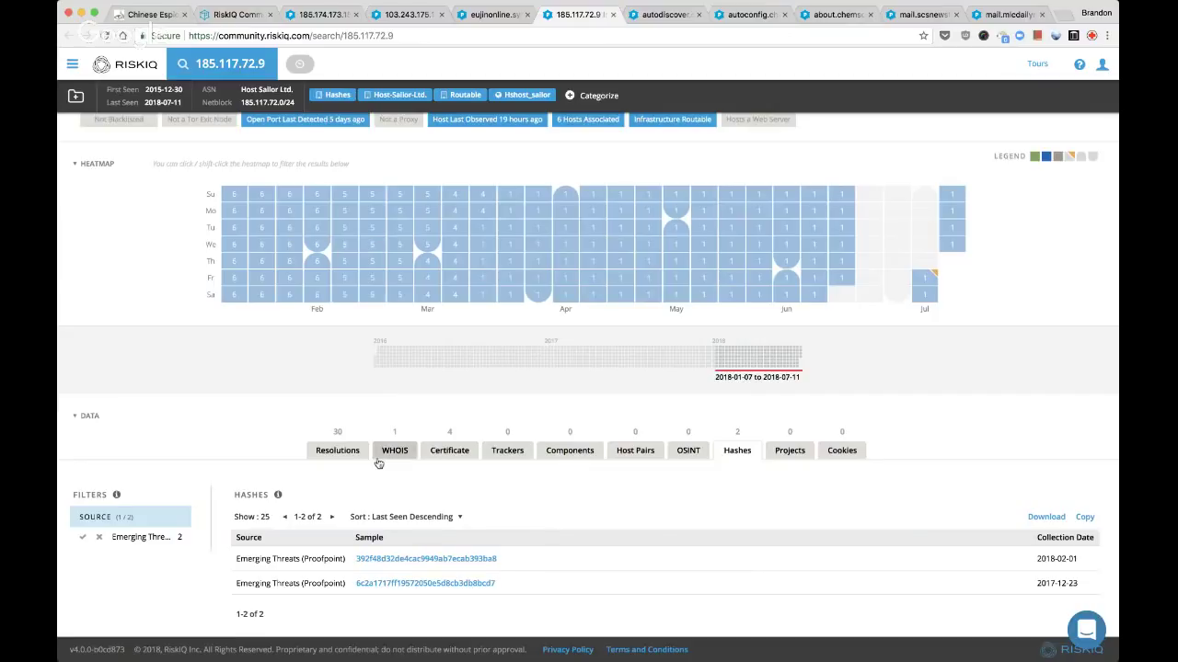
left_click(344, 457)
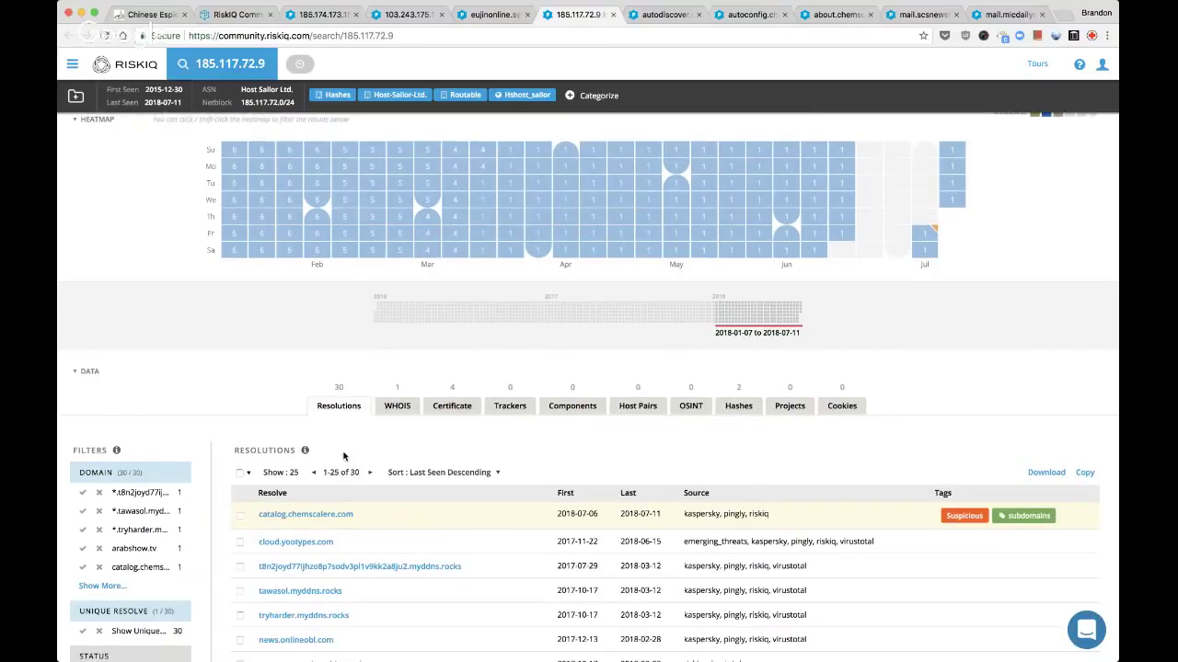
scroll(344, 457, "down", 5)
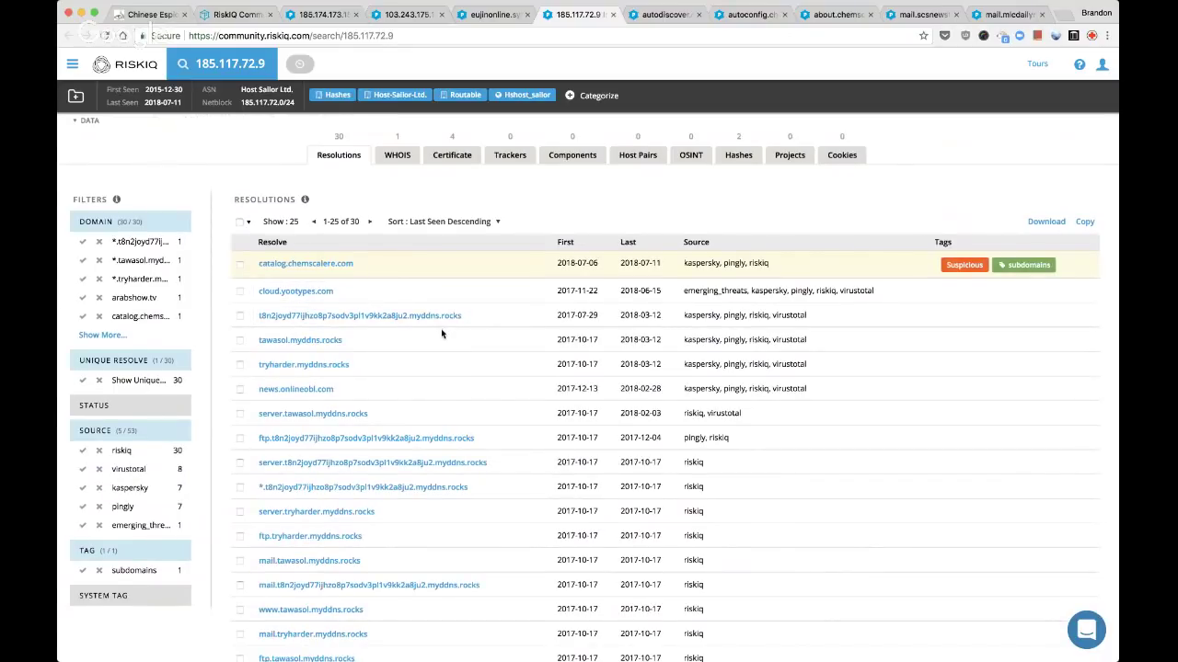
scroll(458, 359, "down", 1)
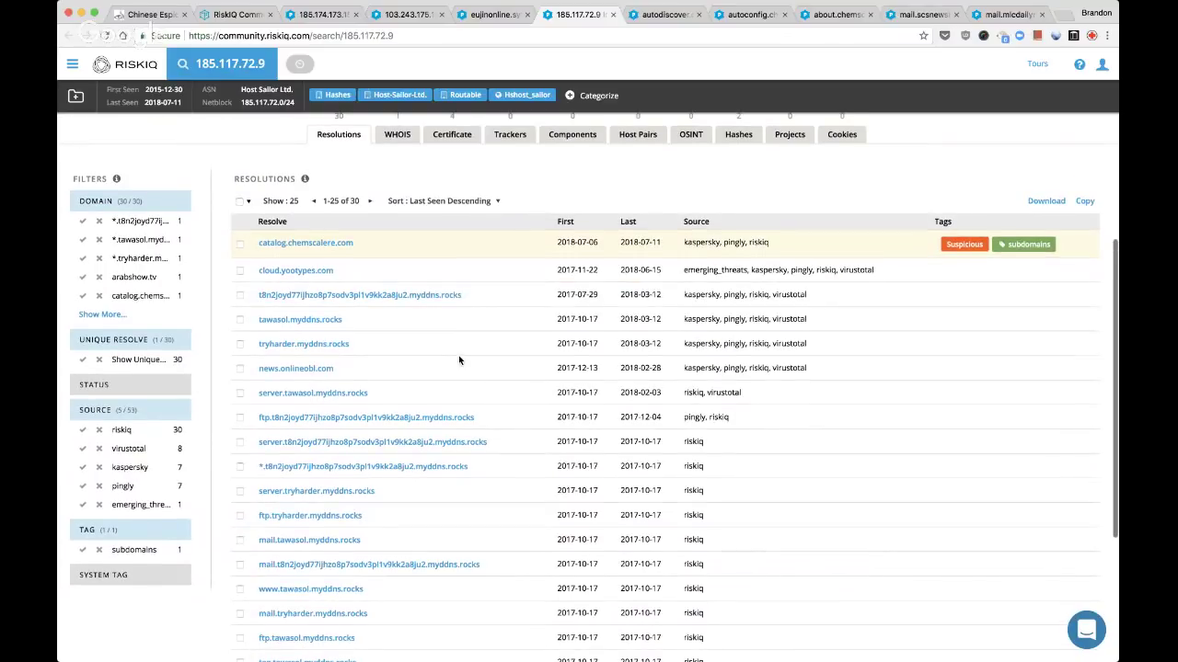
scroll(458, 360, "down", 1)
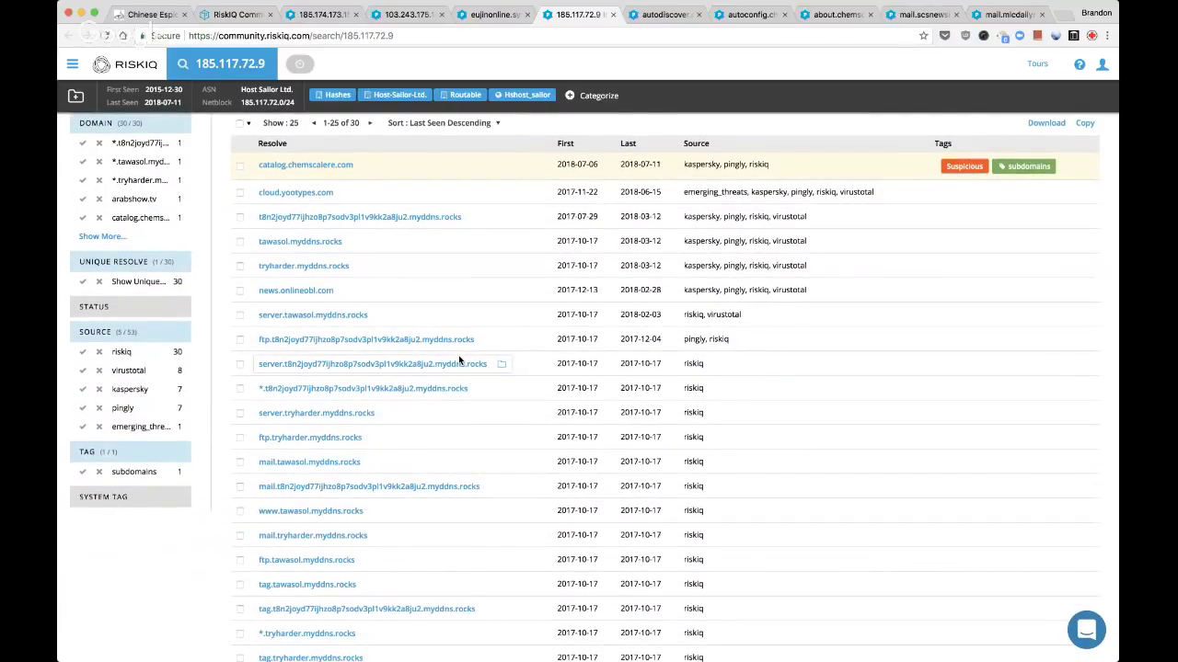
scroll(458, 361, "up", 10)
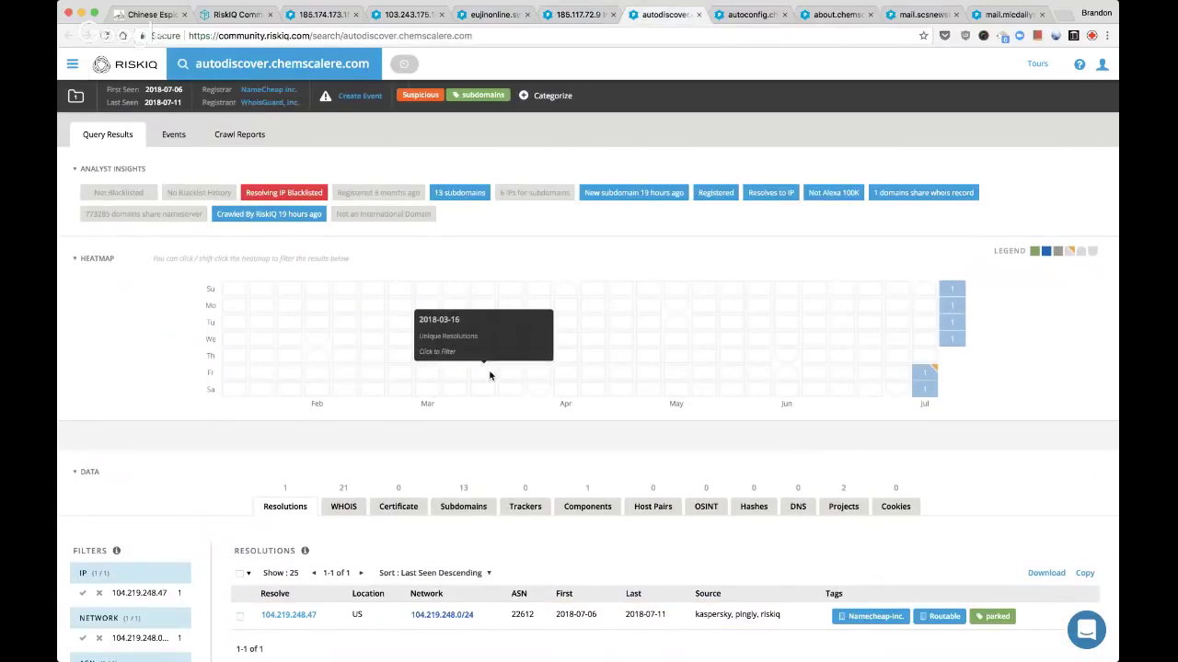
Step through the autoconfig and about.chemscalere.com results, closing the mail.mlcdailynews.com tab
scroll(489, 375, "down", 1)
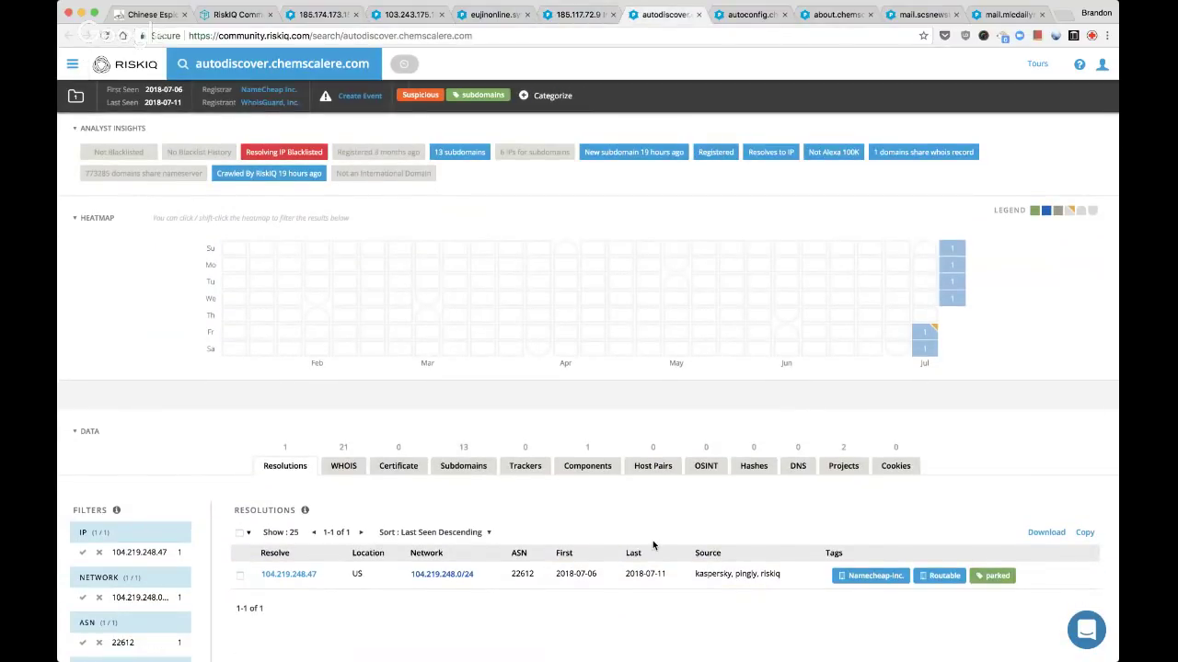
key("ctrl+Tab")
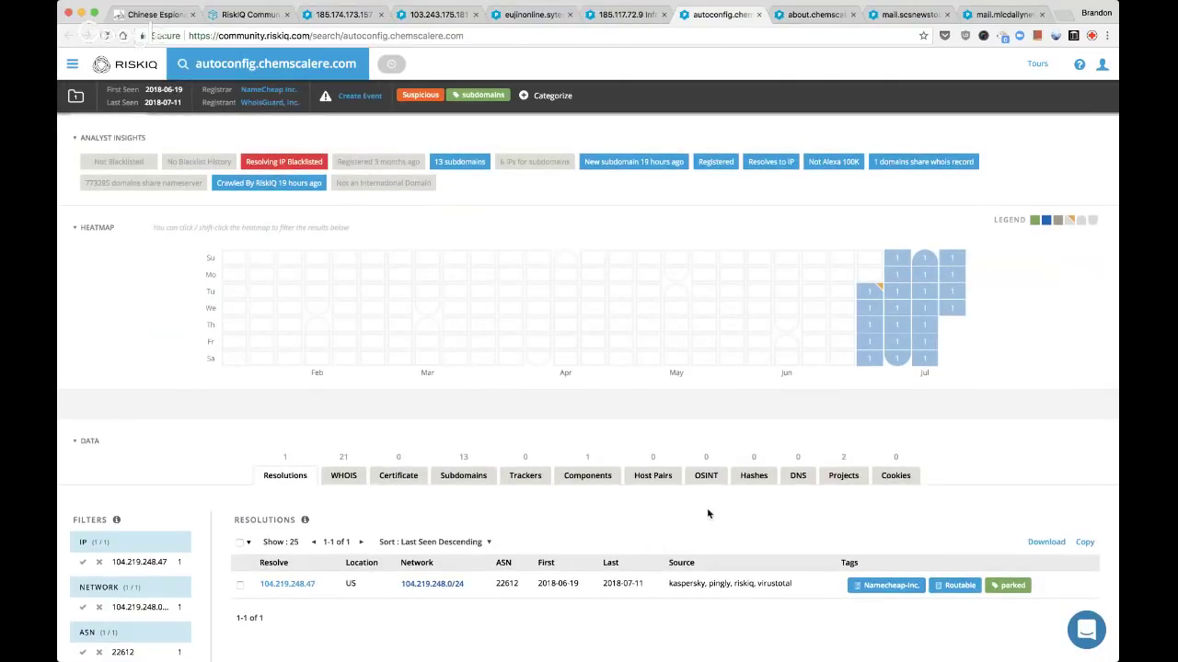
key("ctrl+Tab")
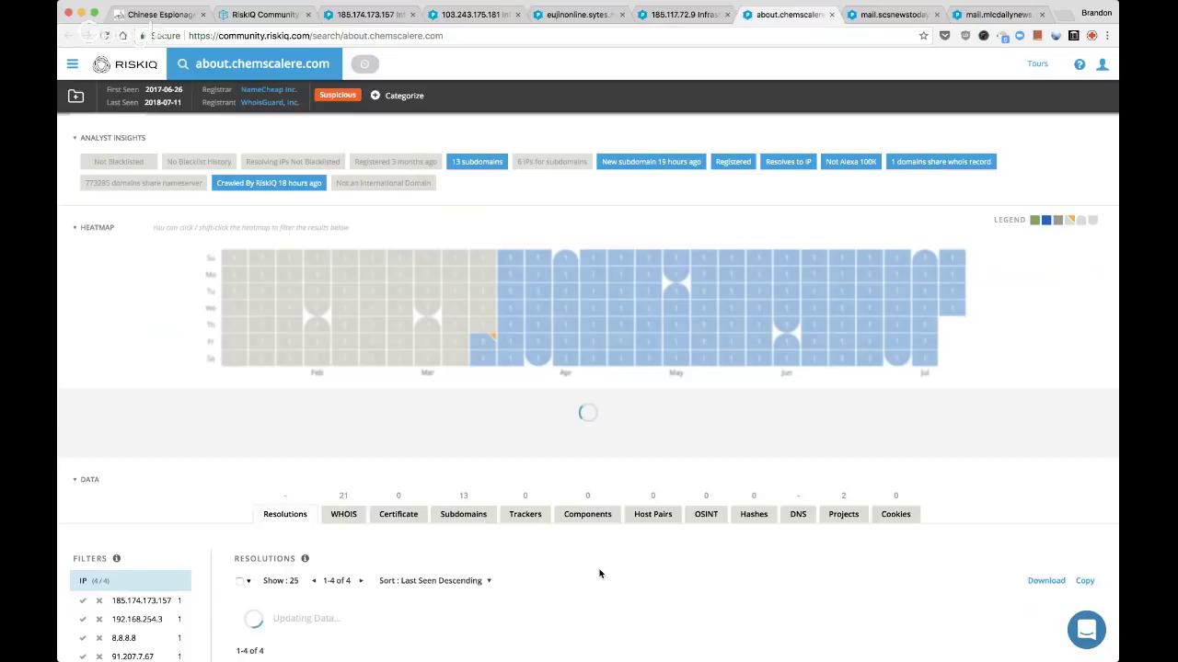
key("ctrl+Tab")
key("ctrl+Tab")
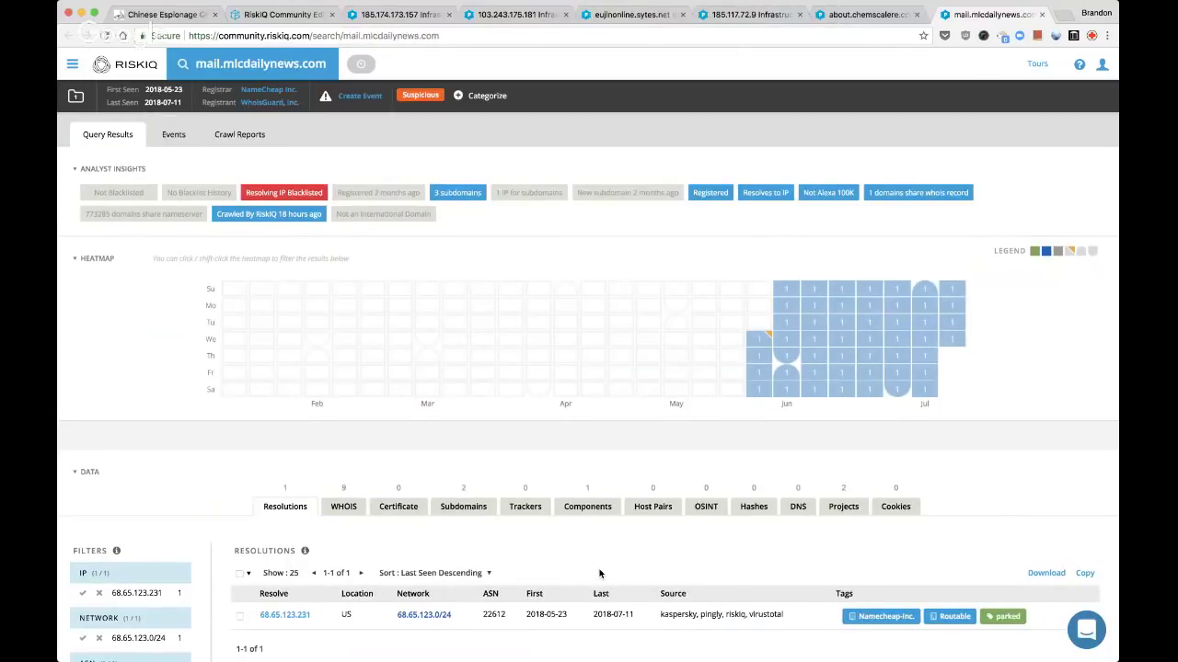
key("super+w")
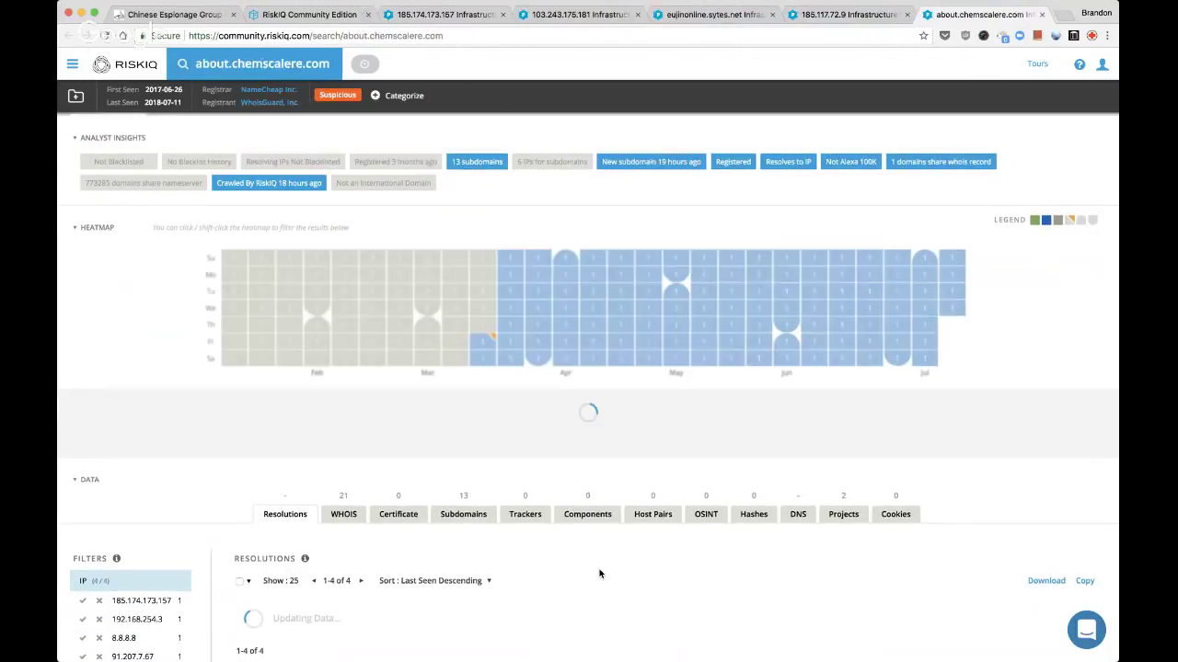
key("super+r")
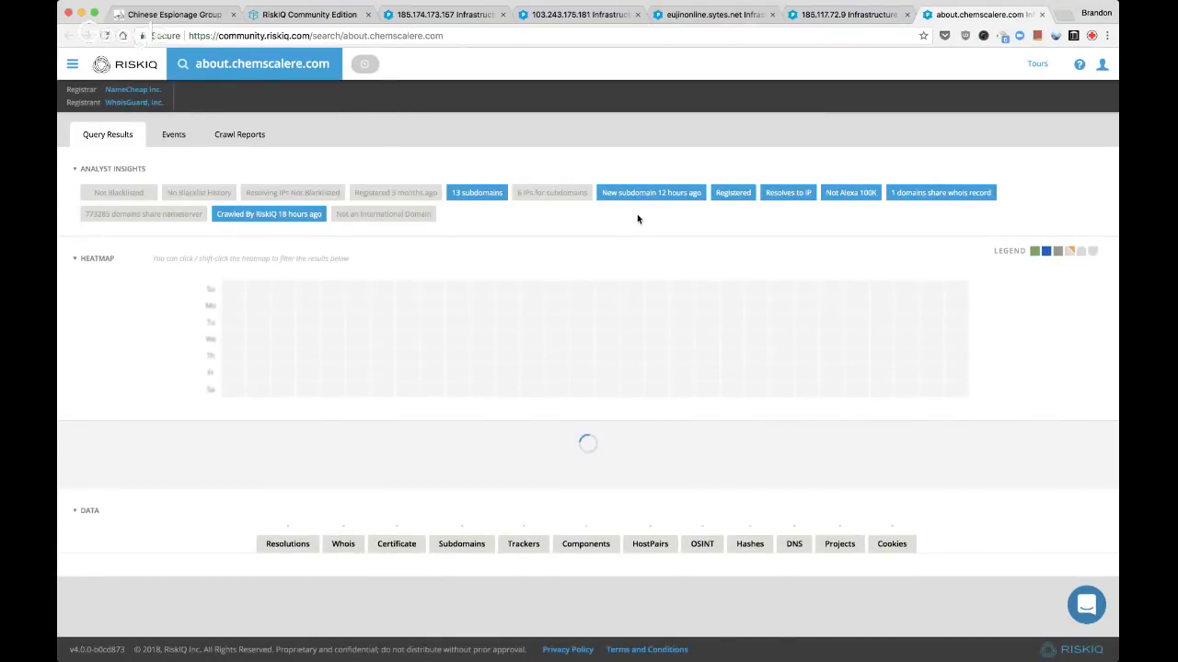
Open 91.207.7.67 from about.chemscalere.com's resolutions in a new tab and close the about tab
scroll(637, 218, "down", 3)
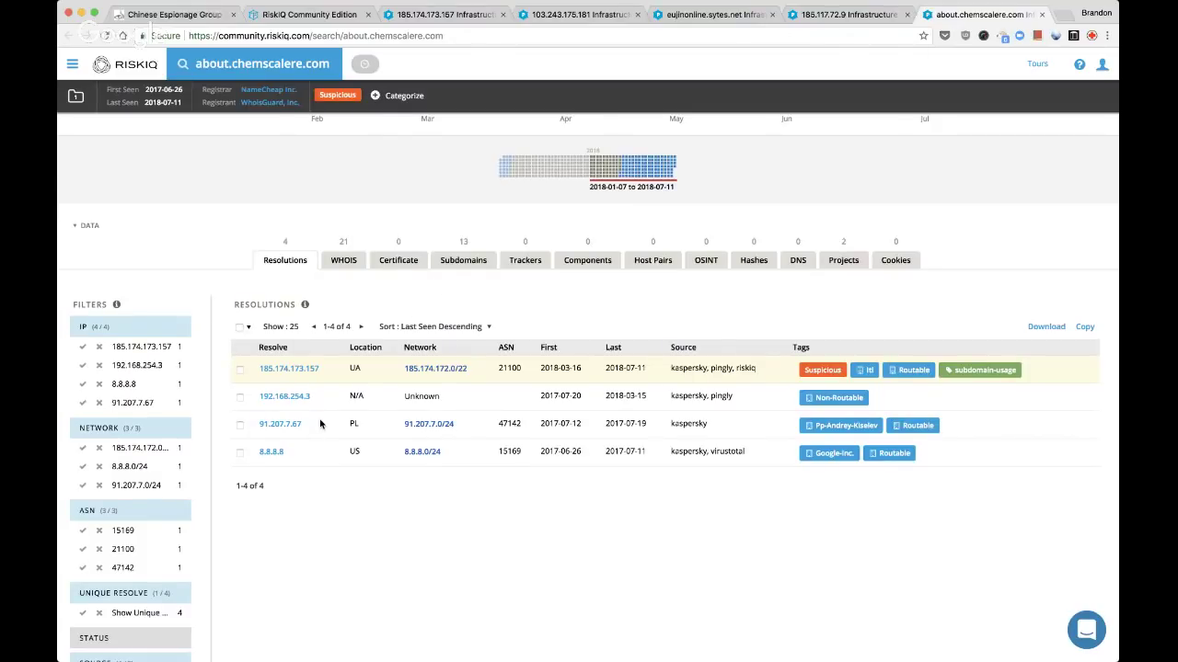
left_click(278, 426, "super")
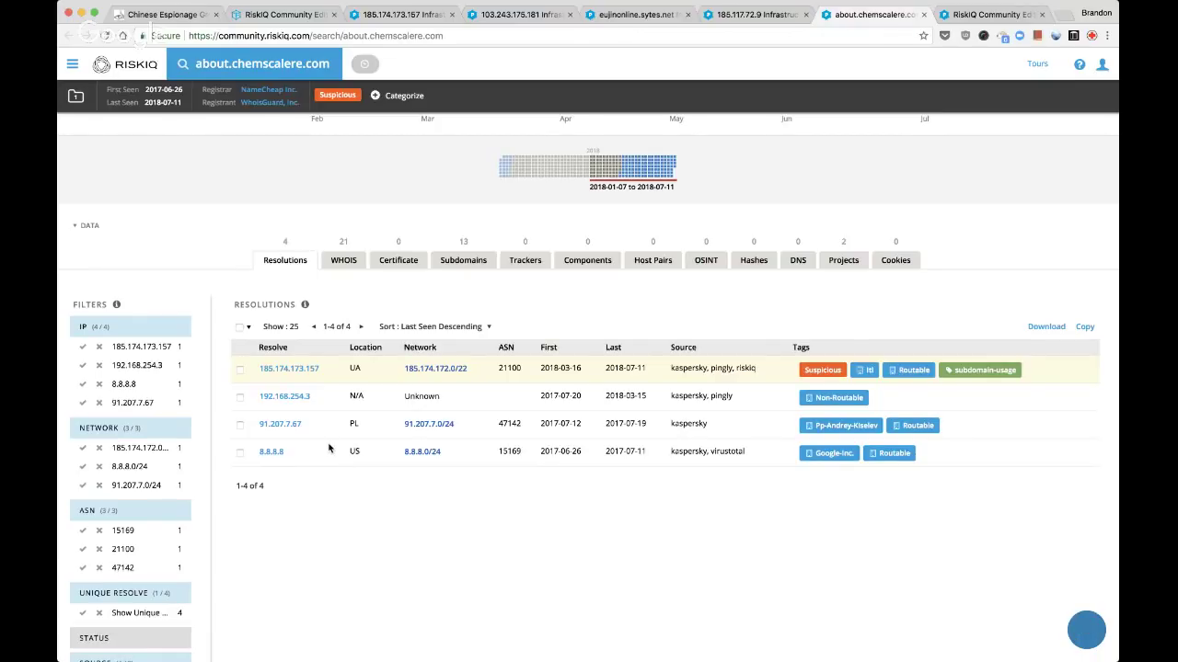
key("super+bracketleft")
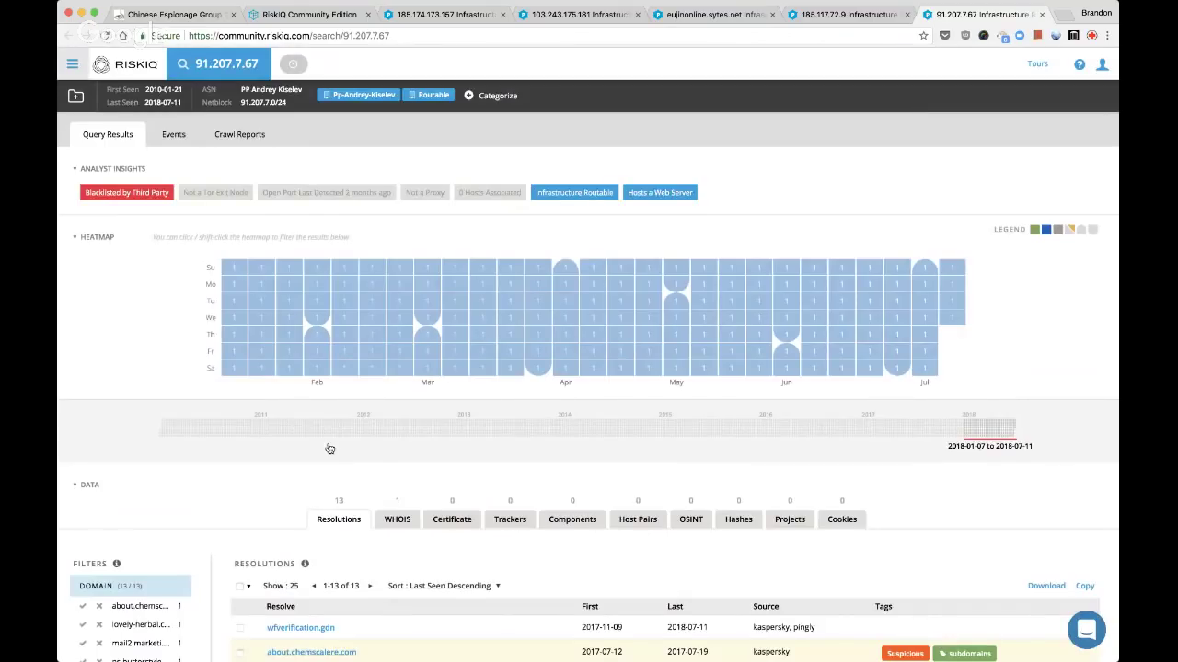
Review 91.207.7.67's 13 resolving domains and open one of them in a new tab
scroll(330, 448, "down", 3)
scroll(329, 448, "down", 2)
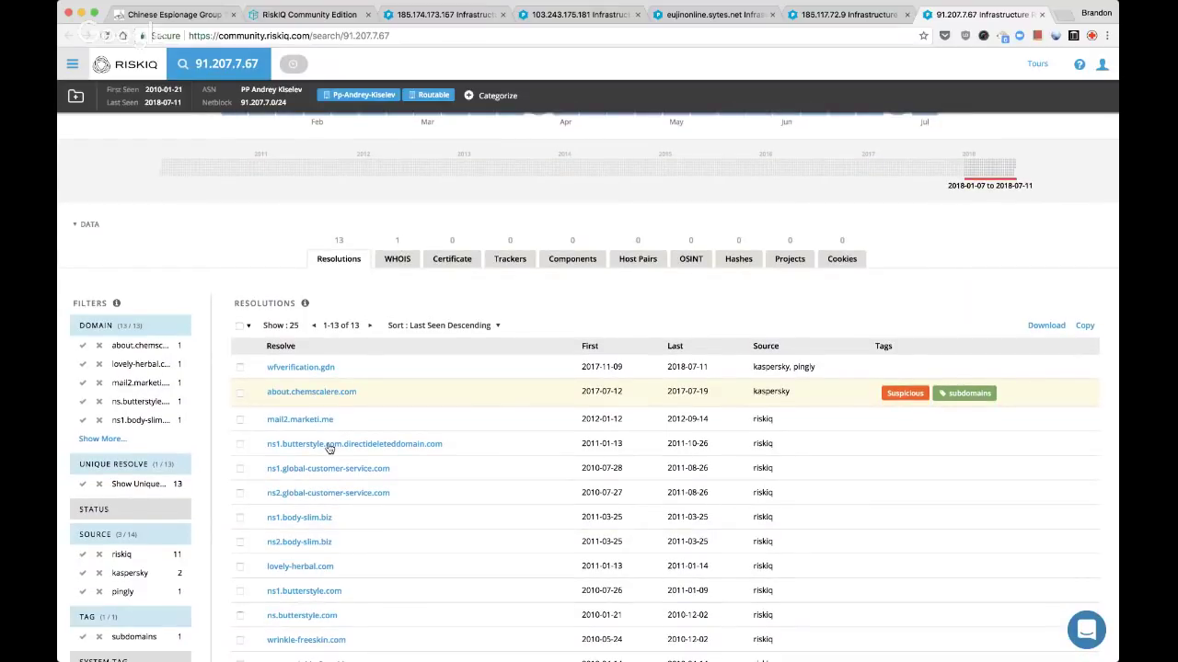
scroll(329, 448, "up", 5)
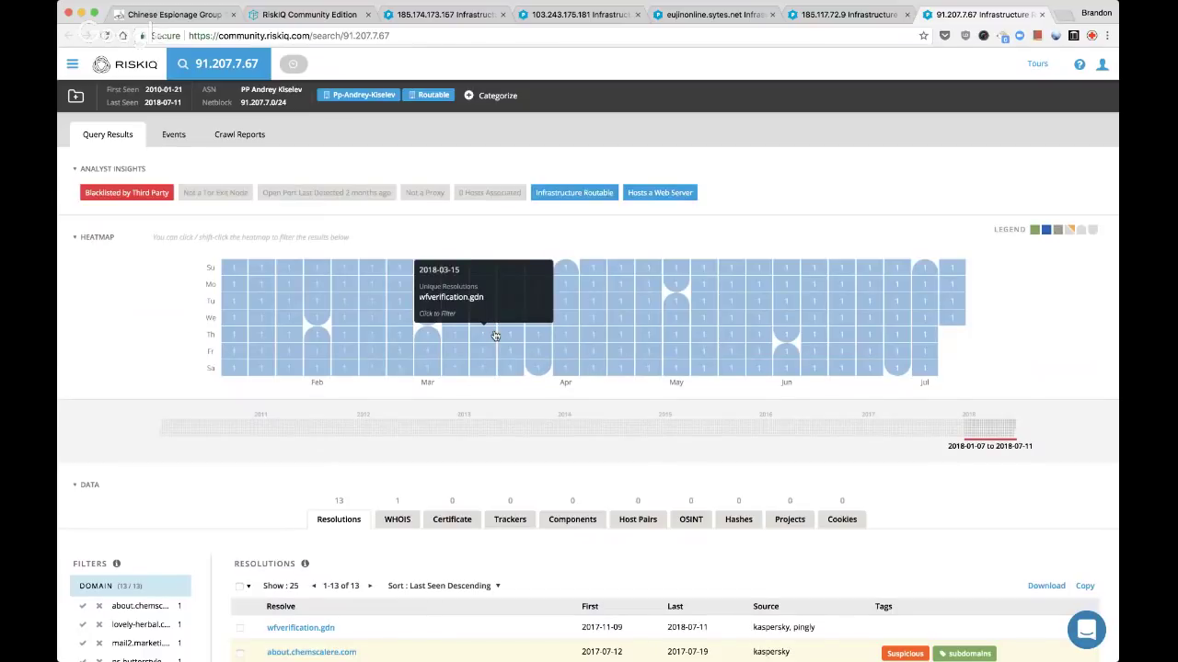
scroll(487, 383, "down", 1)
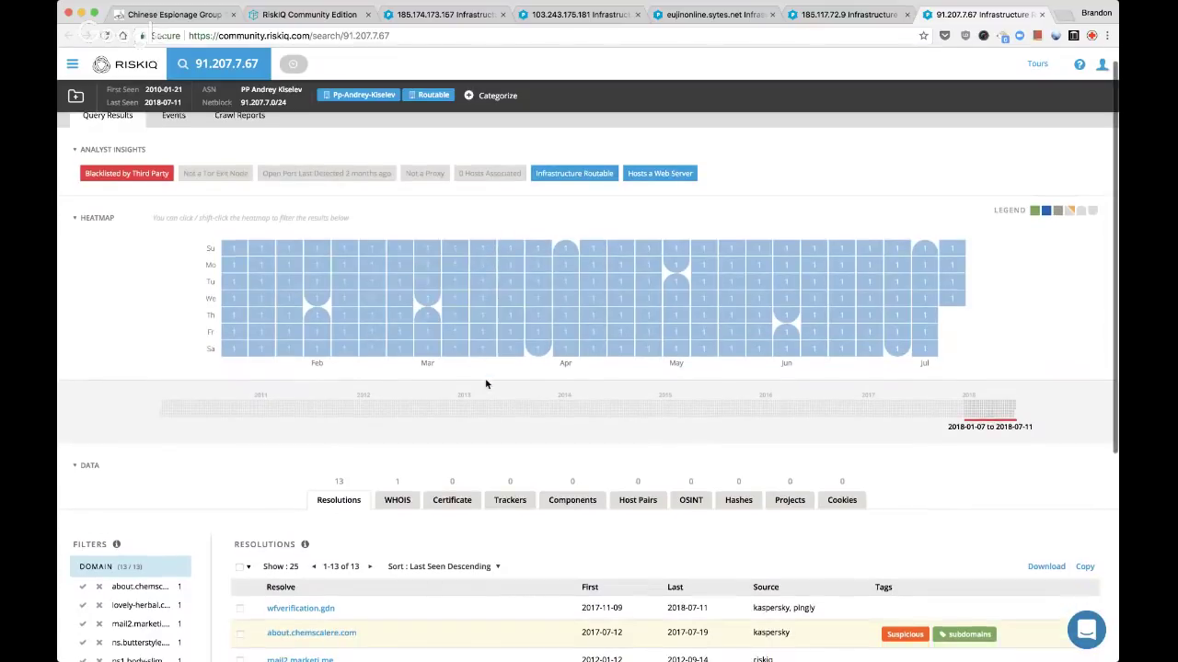
scroll(487, 384, "down", 5)
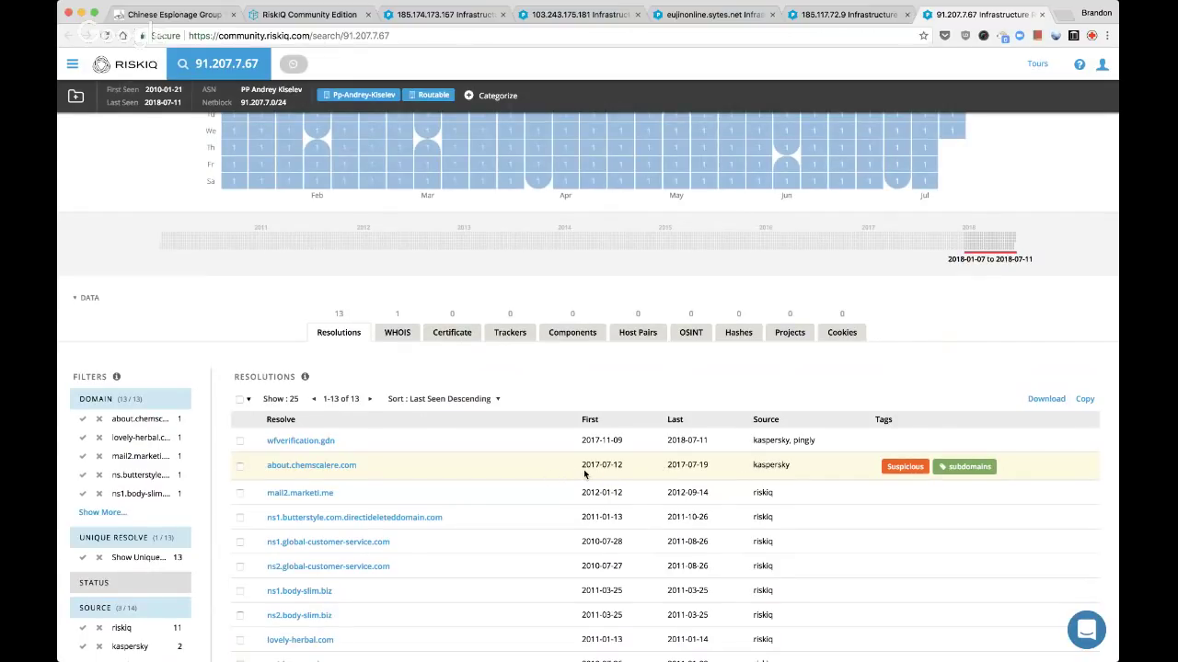
mouse_move(606, 464)
left_click(319, 444, "super")
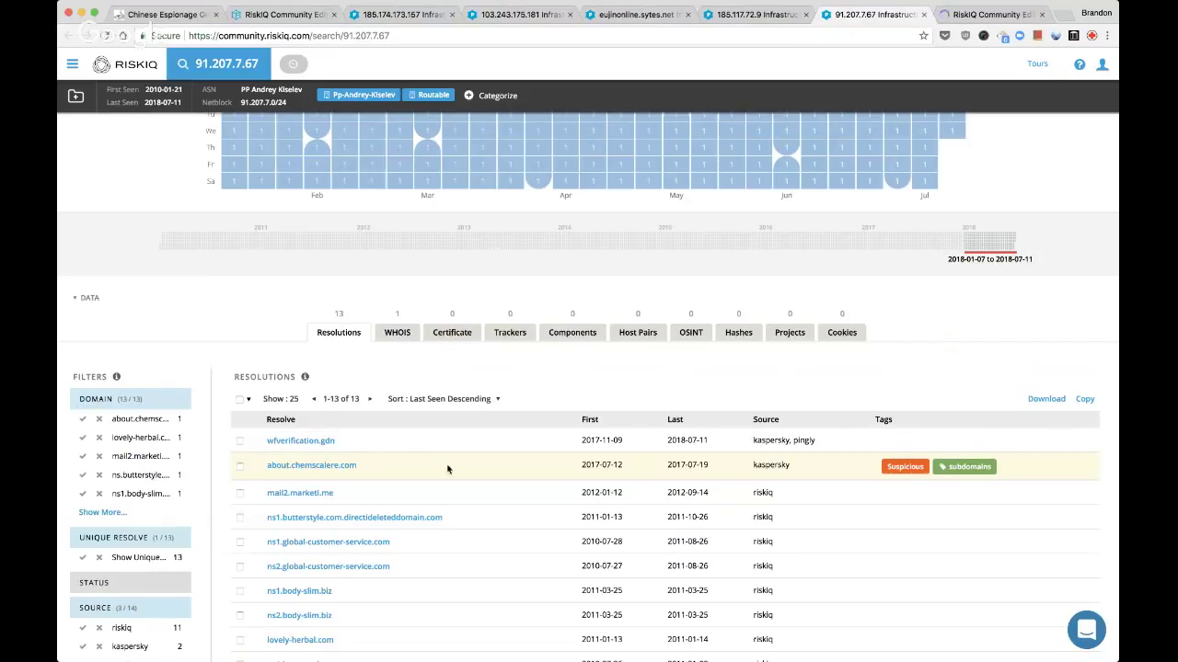
scroll(535, 547, "down", 1)
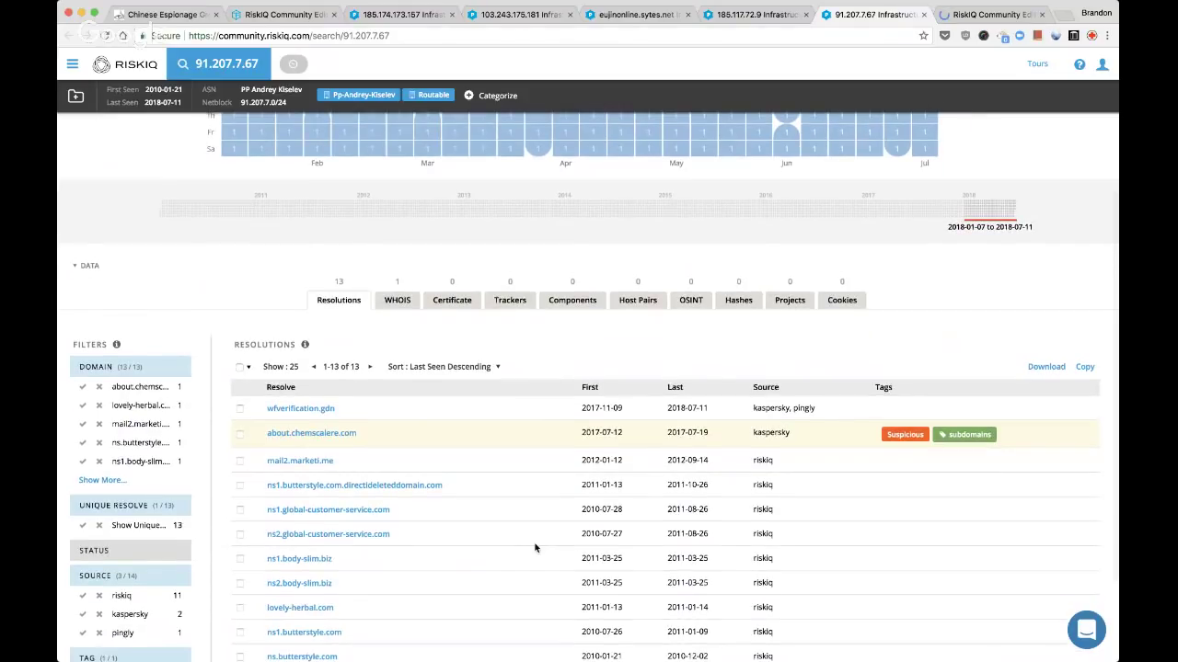
scroll(534, 548, "down", 2)
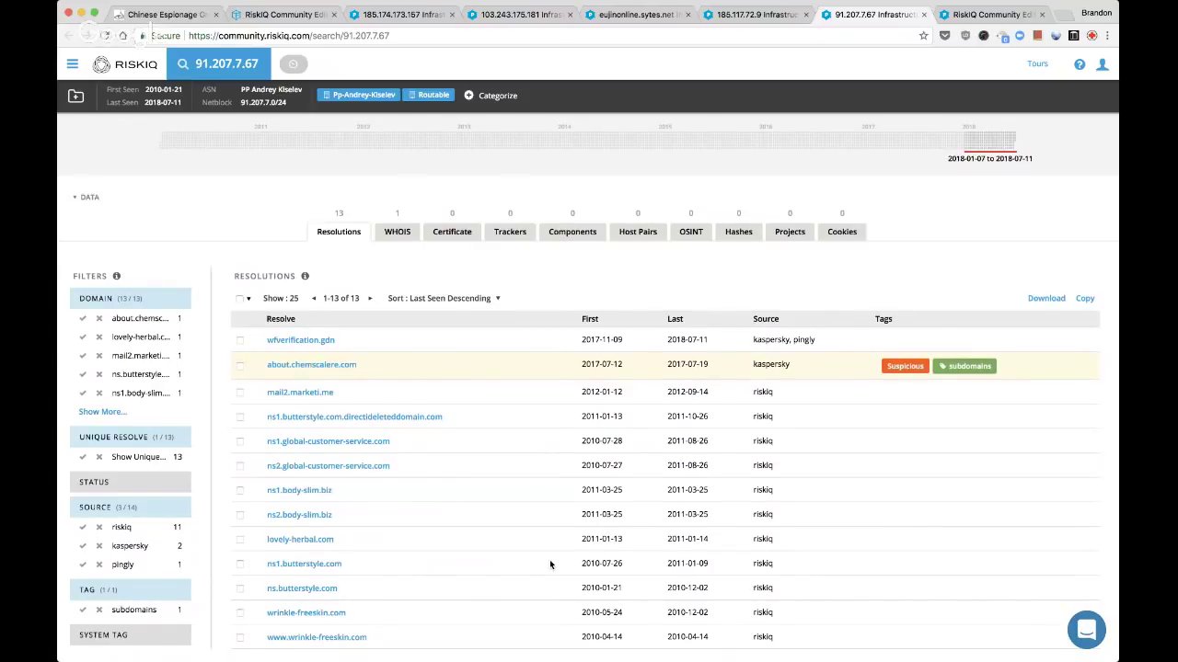
Open the wfverification.gdn results and view its WHOIS record
left_click(313, 340)
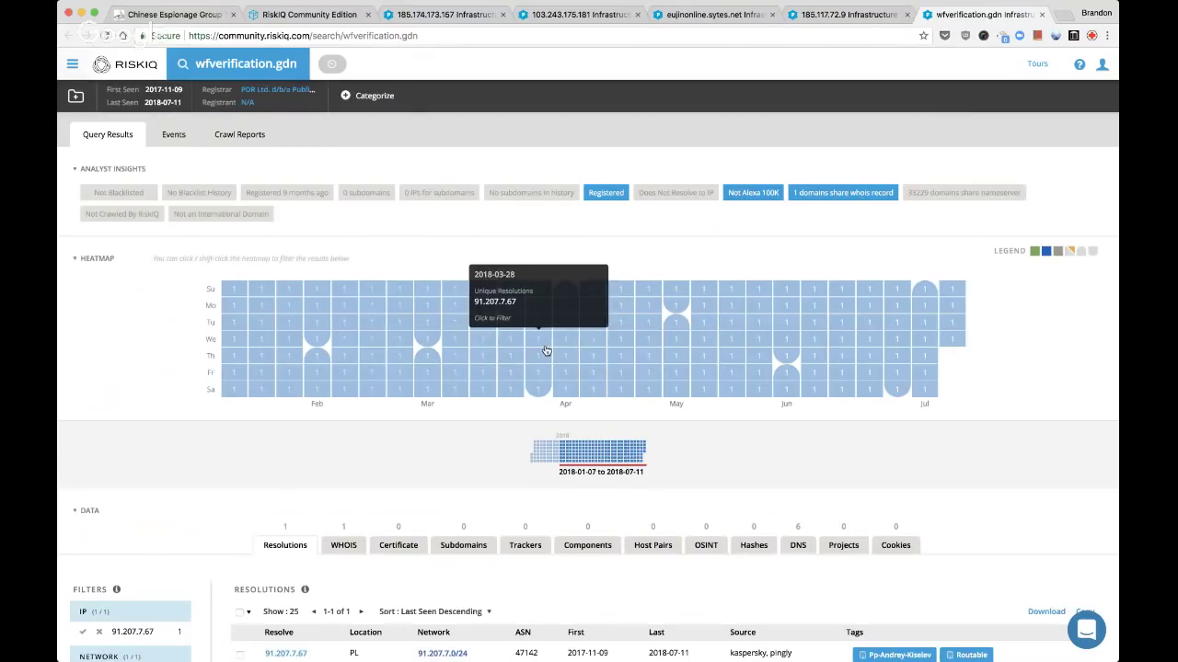
scroll(545, 350, "down", 3)
left_click(342, 377)
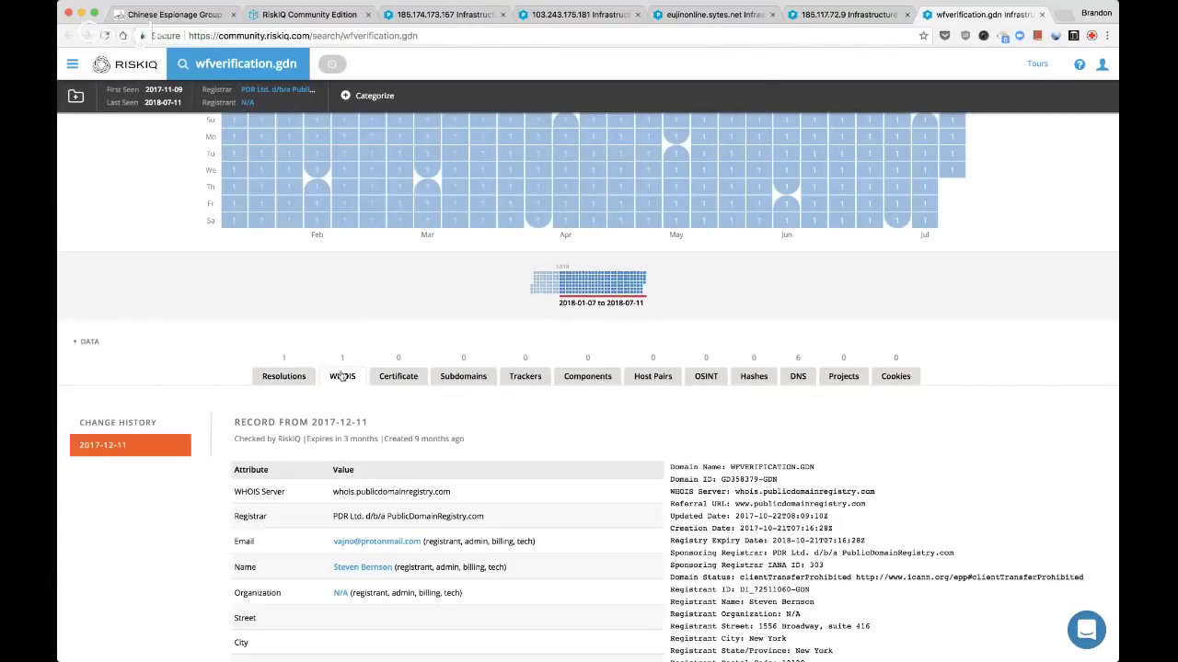
scroll(383, 405, "down", 1)
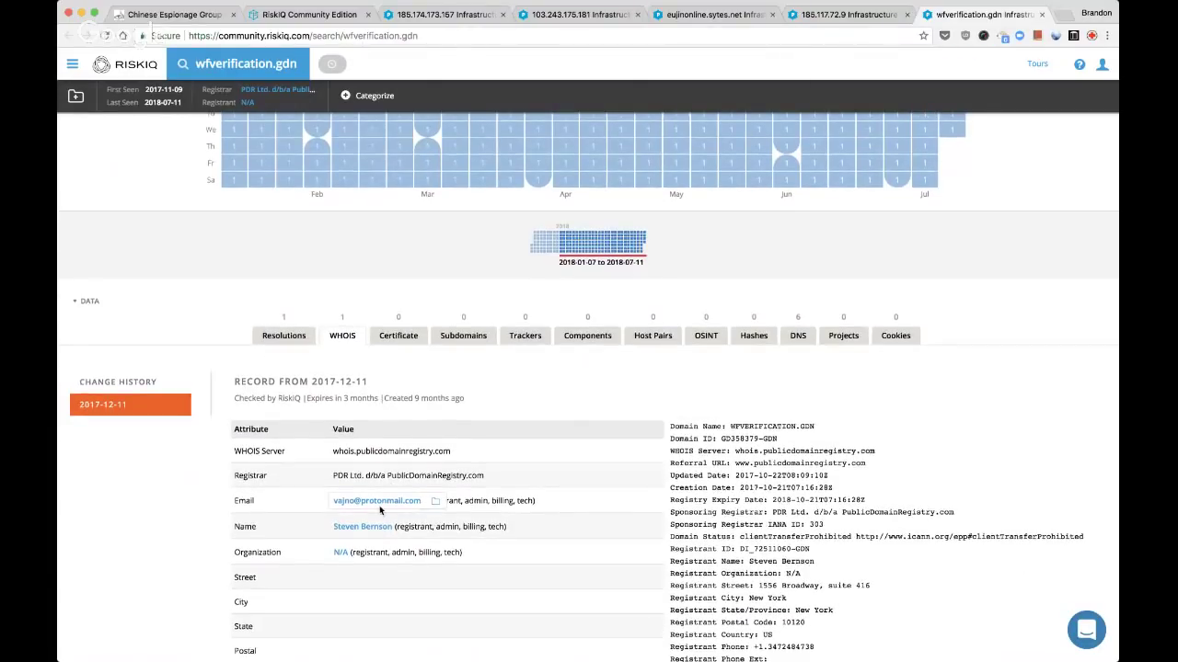
Pivot on the registrant e-mail and phone in new tabs, then view wfverification.gdn's DNS records
left_click(380, 504, "super")
scroll(381, 506, "down", 3)
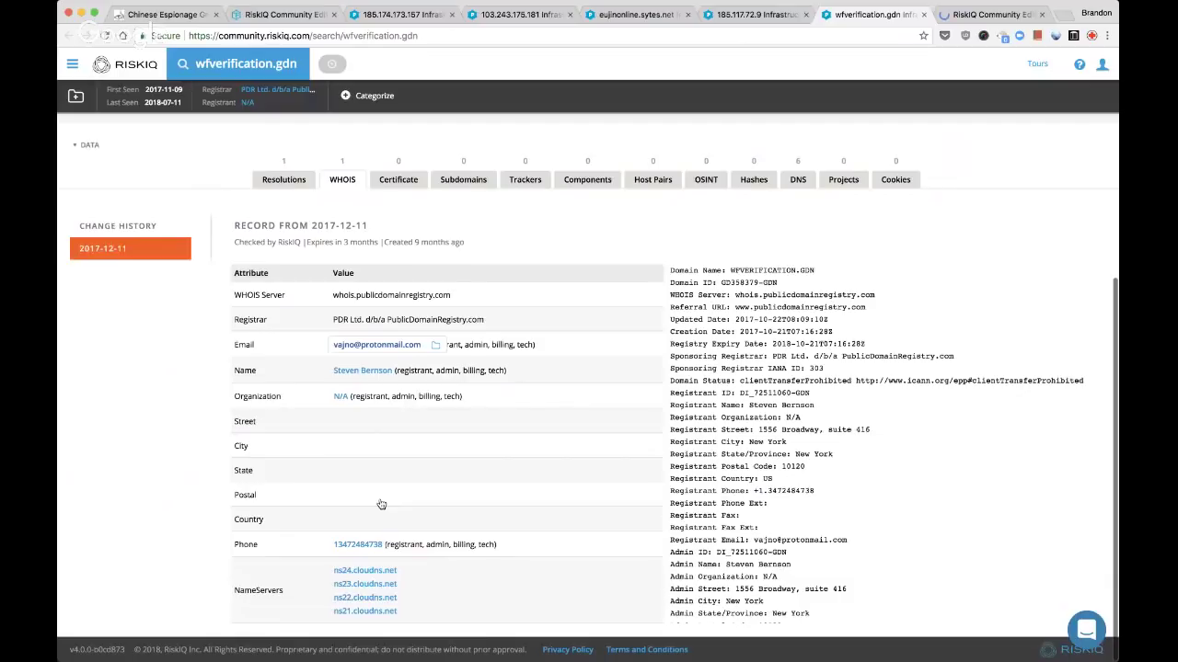
left_click(359, 546, "super")
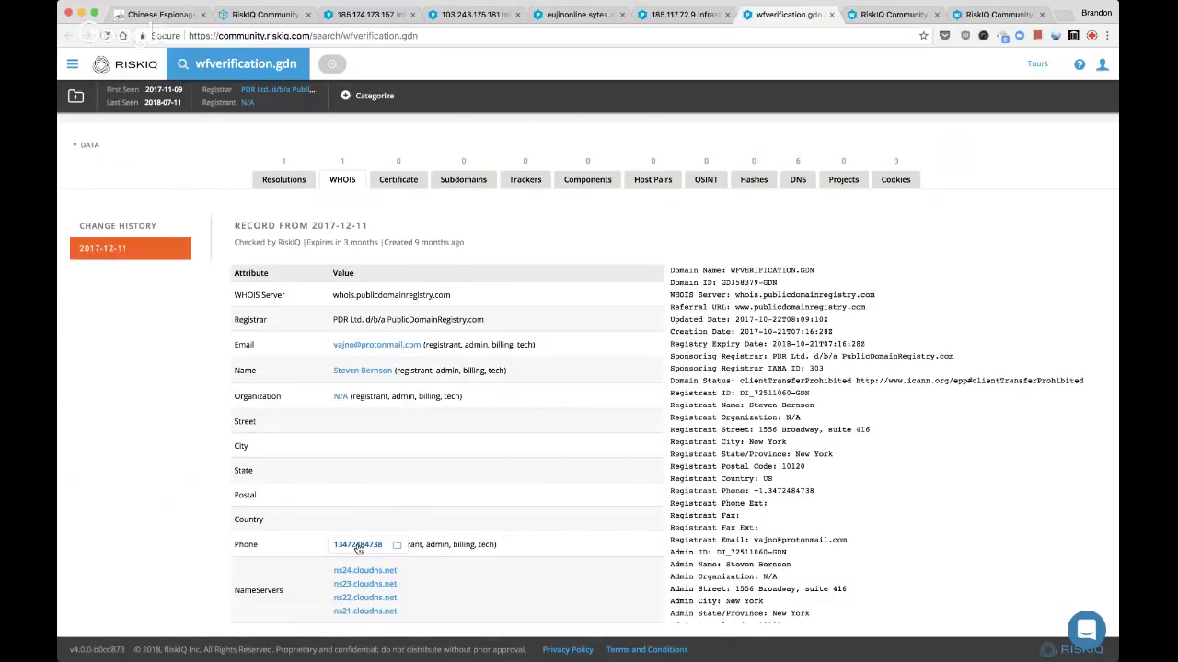
left_click(795, 179)
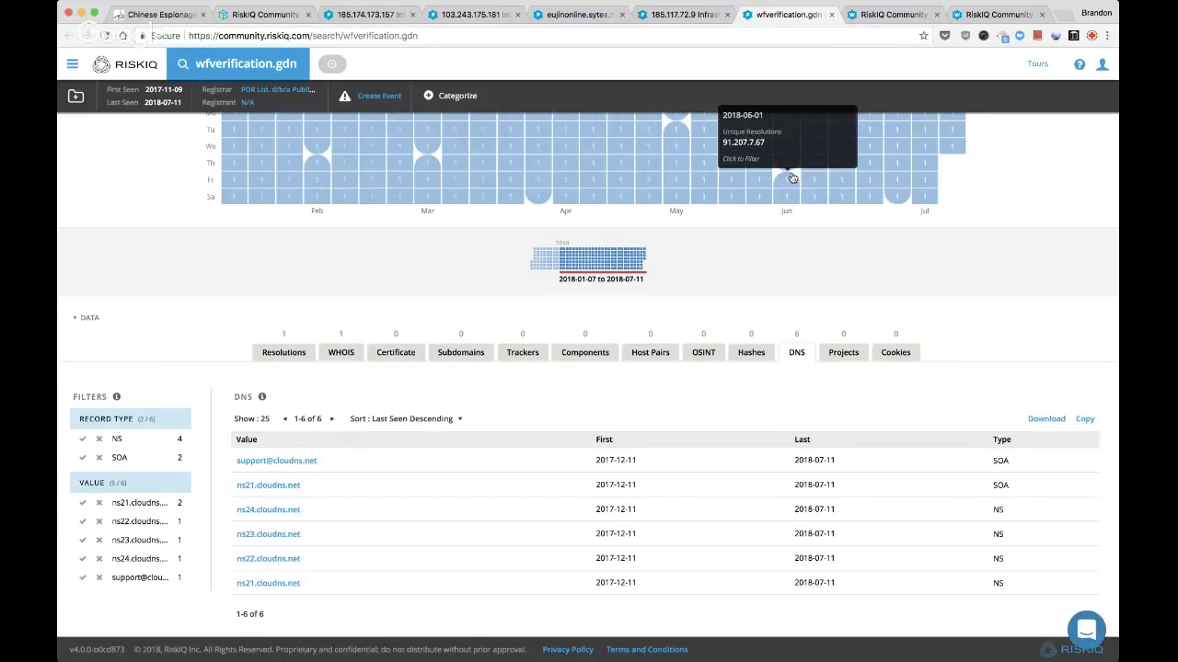
scroll(560, 493, "down", 1)
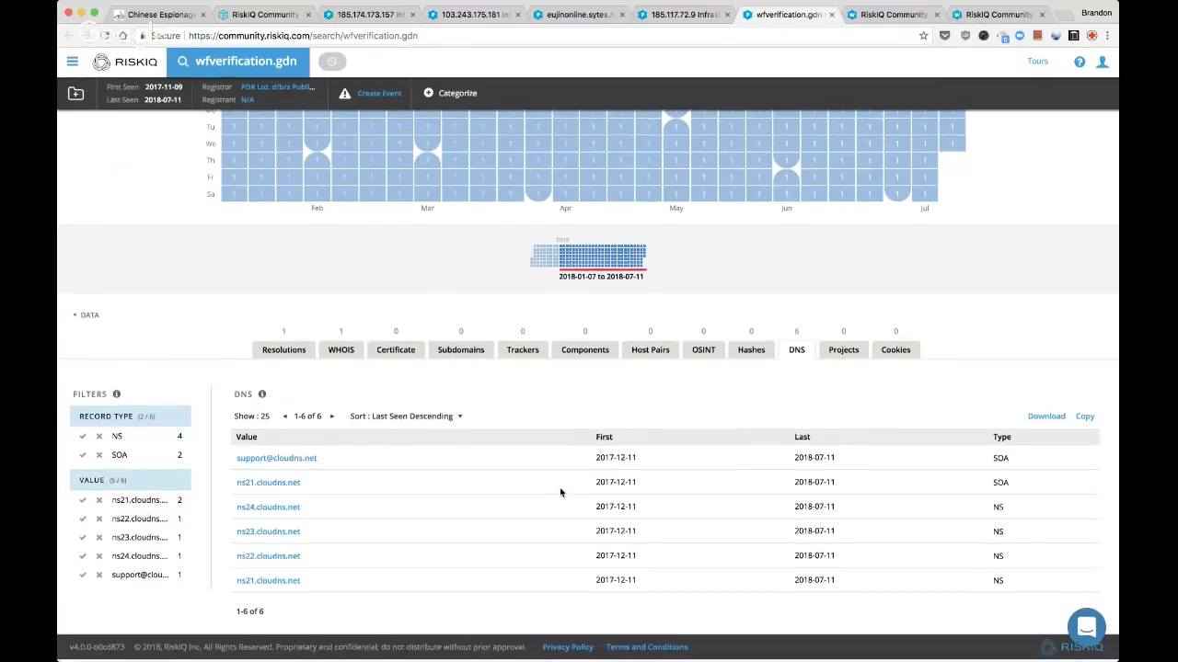
scroll(560, 493, "up", 5)
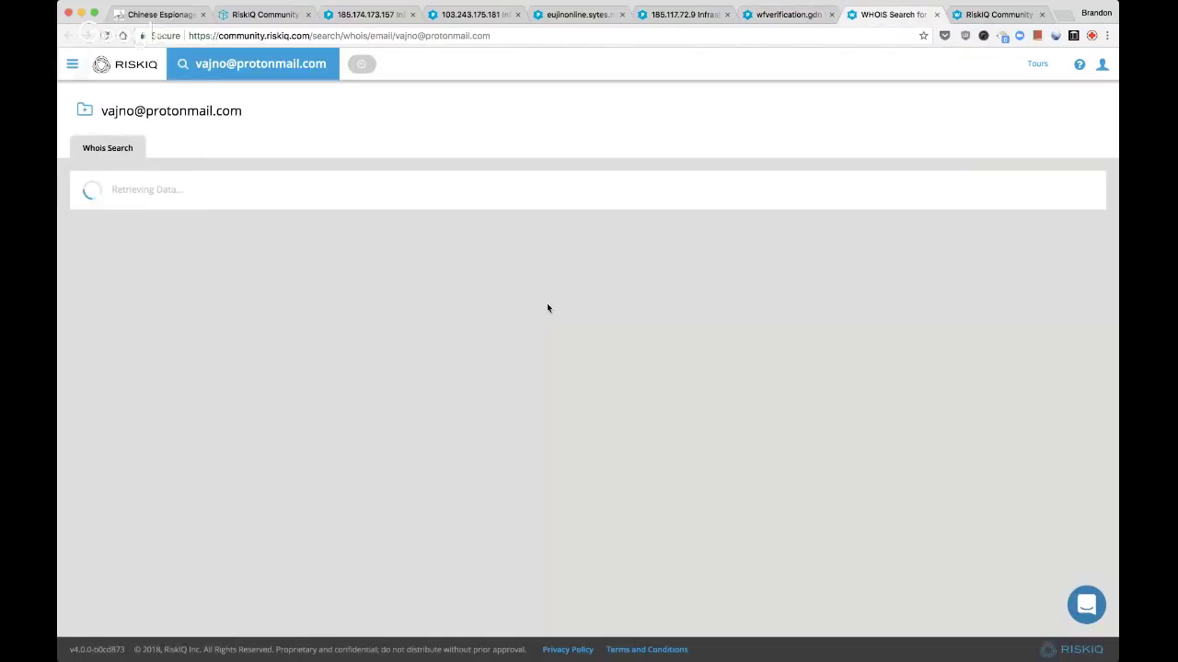
Compare the registrant e-mail and phone WHOIS searches with the wfverification.gdn page
left_click(977, 13)
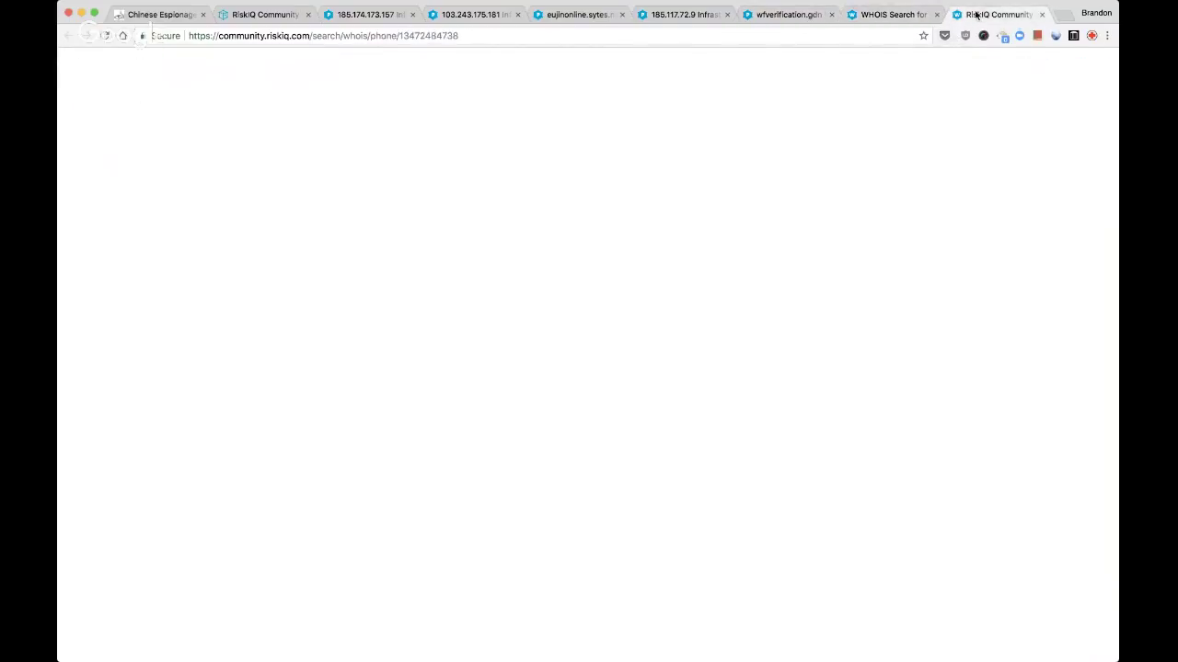
left_click(897, 16)
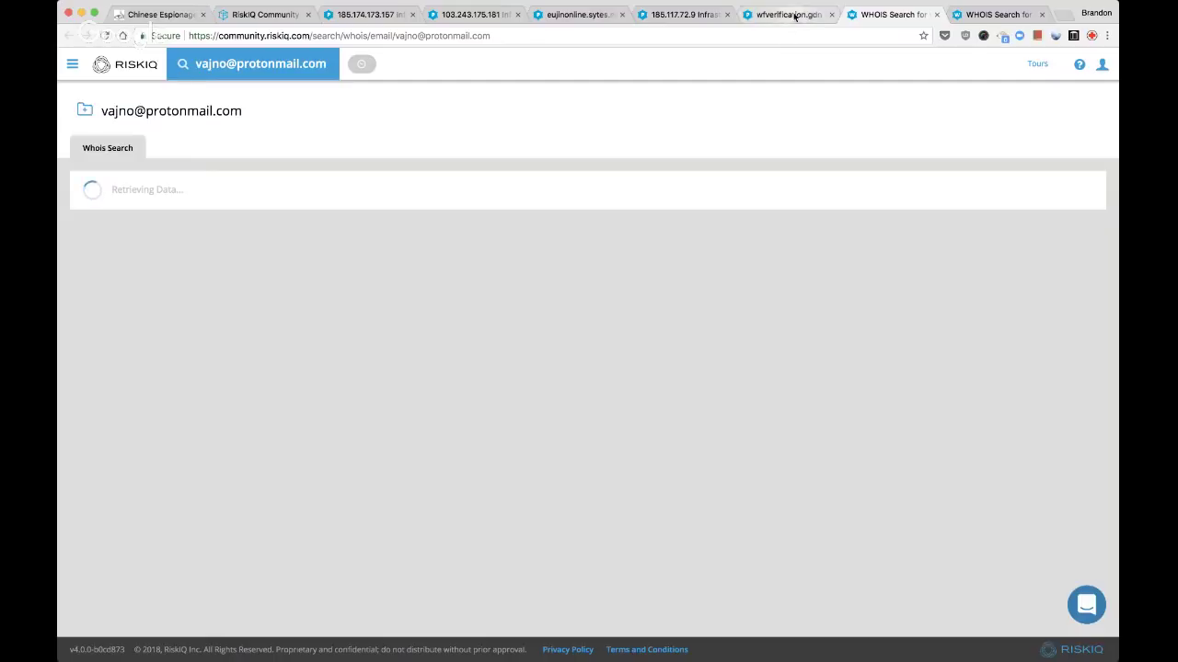
left_click(981, 14)
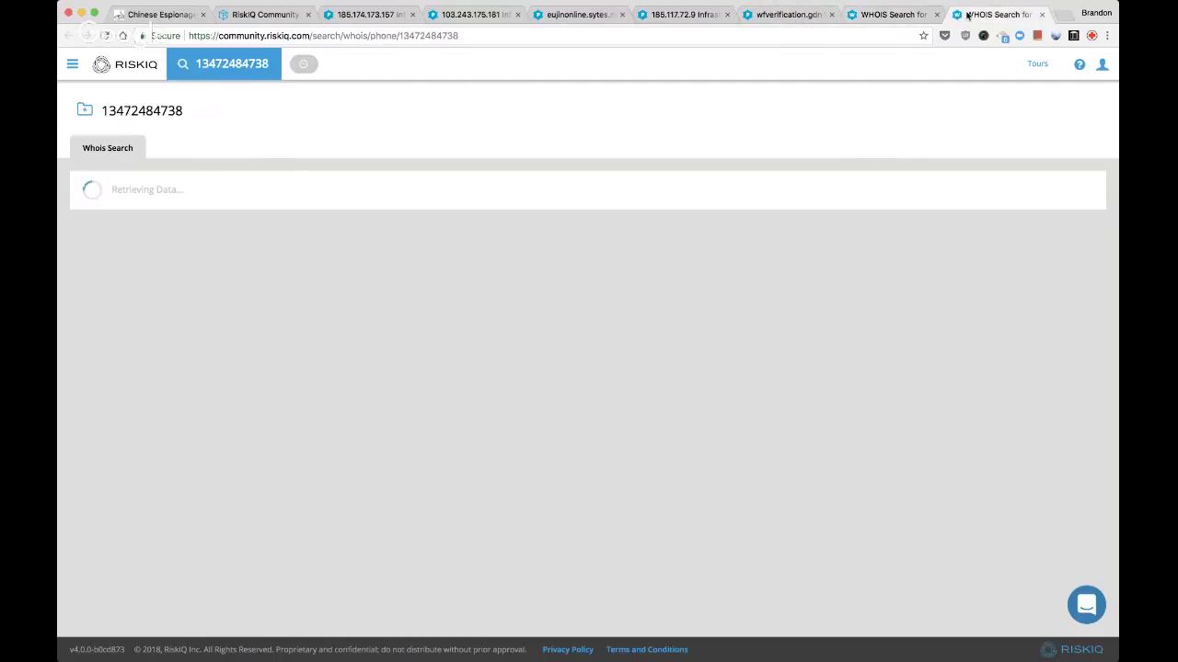
left_click(898, 15)
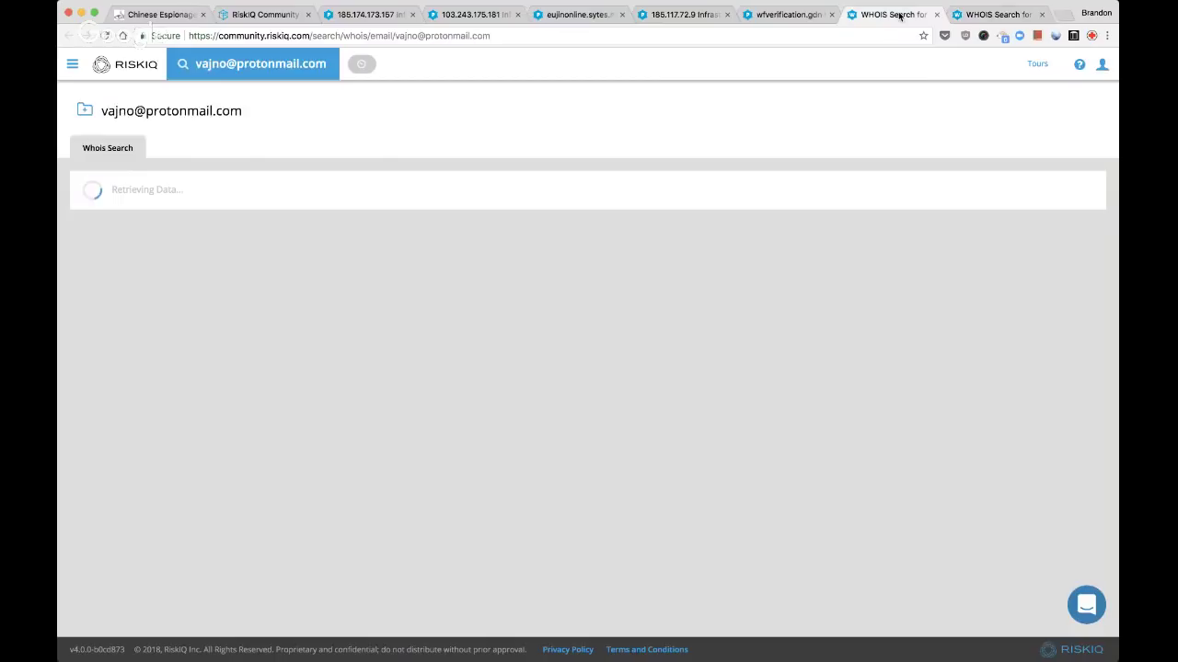
left_click(790, 16)
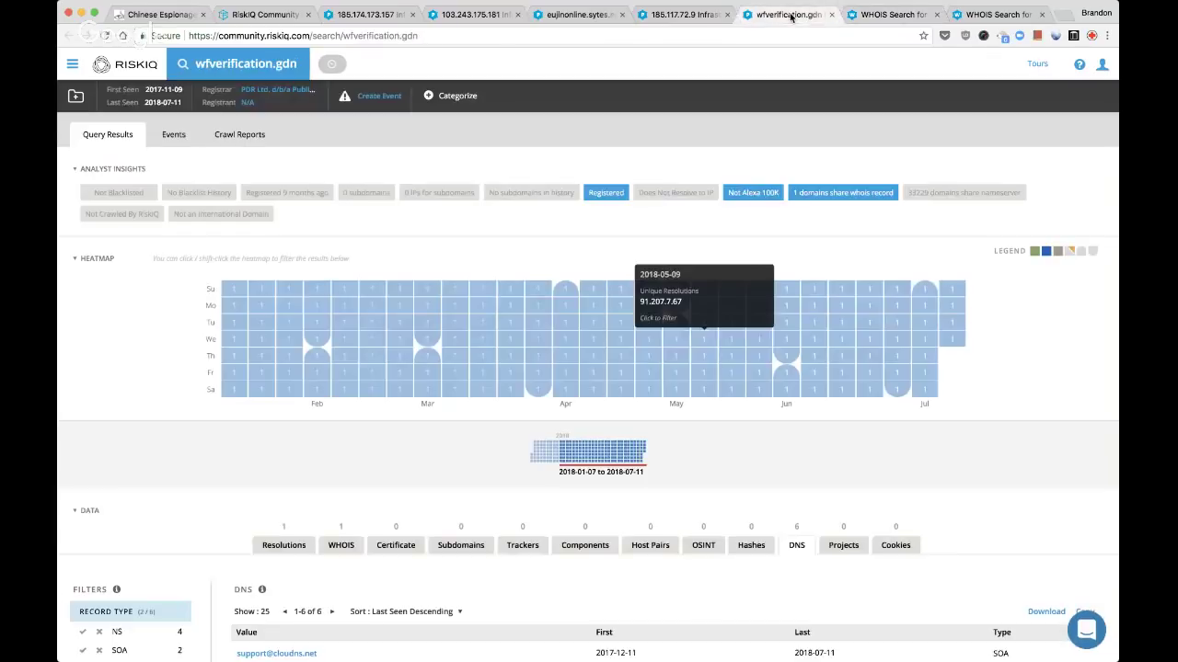
scroll(791, 329, "down", 1)
scroll(796, 332, "down", 4)
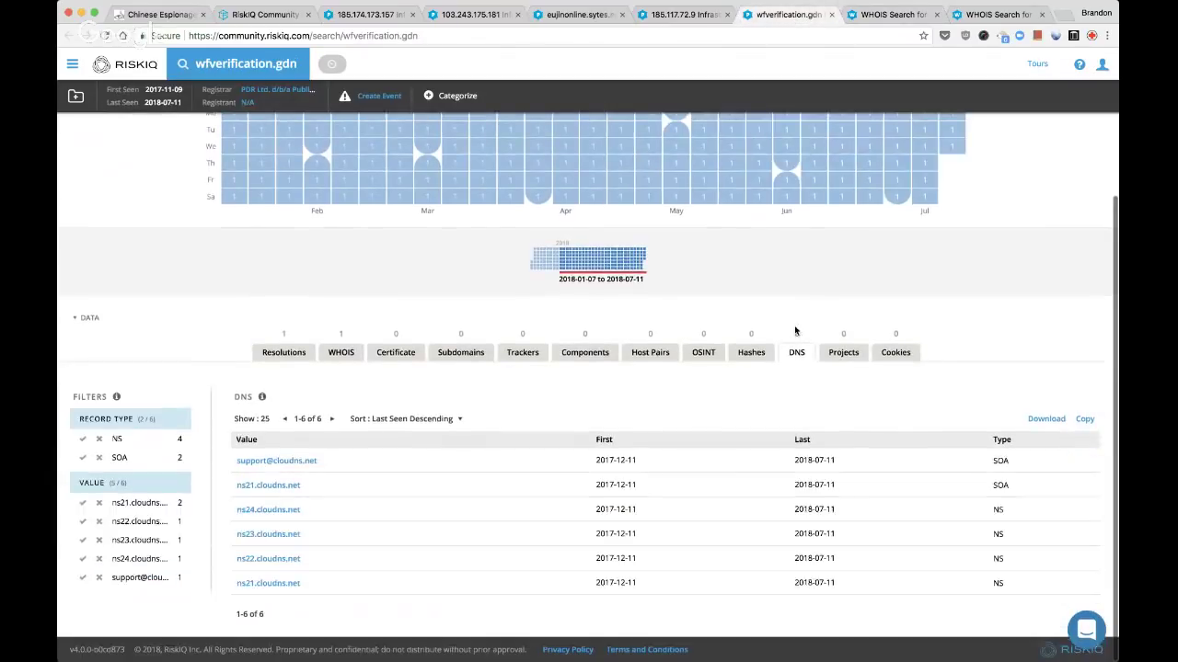
Return to the e-mail WHOIS search and select the e-mail address heading for copying
key("ctrl+Tab")
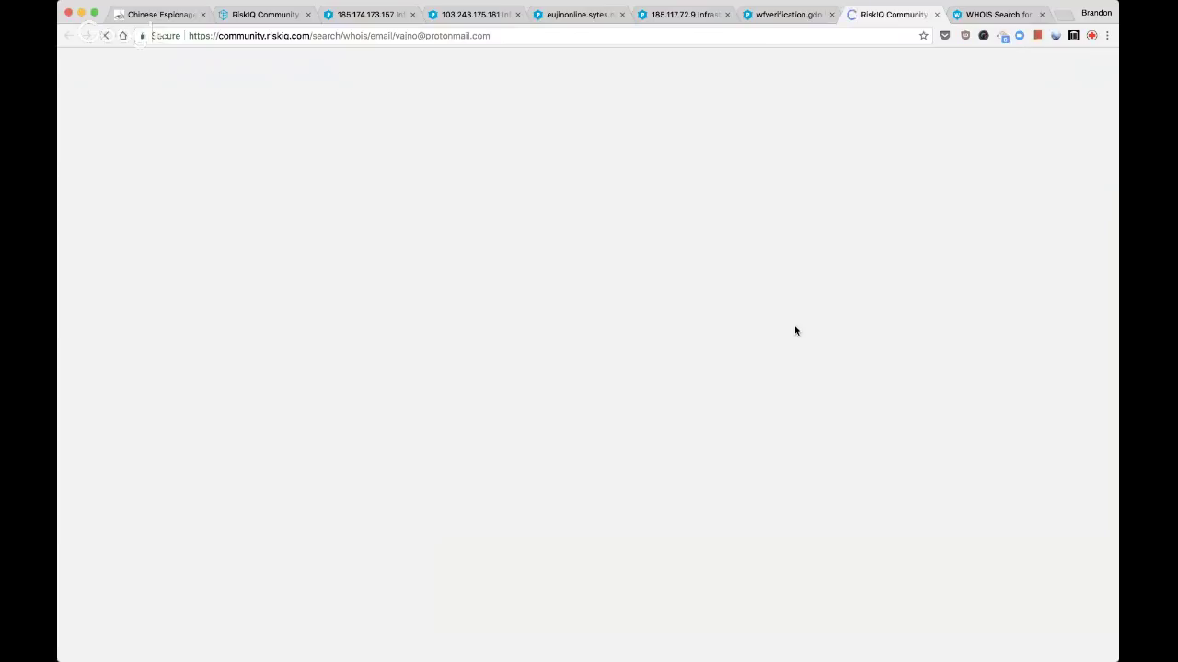
key("ctrl+Tab")
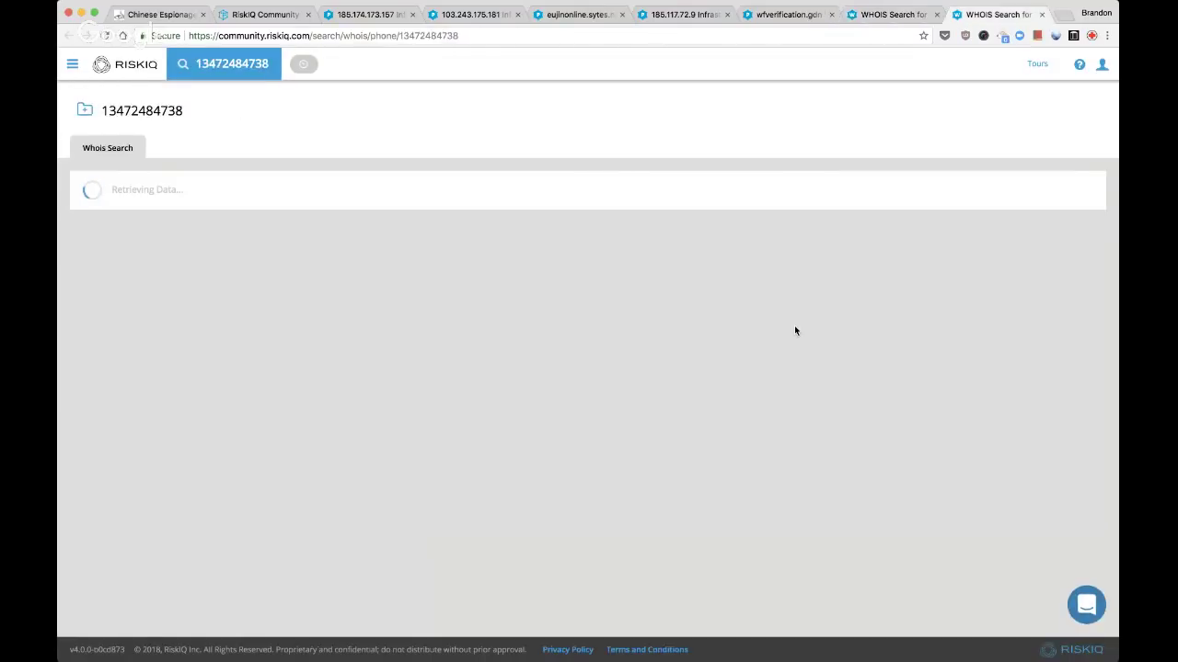
key("ctrl+shift+Tab")
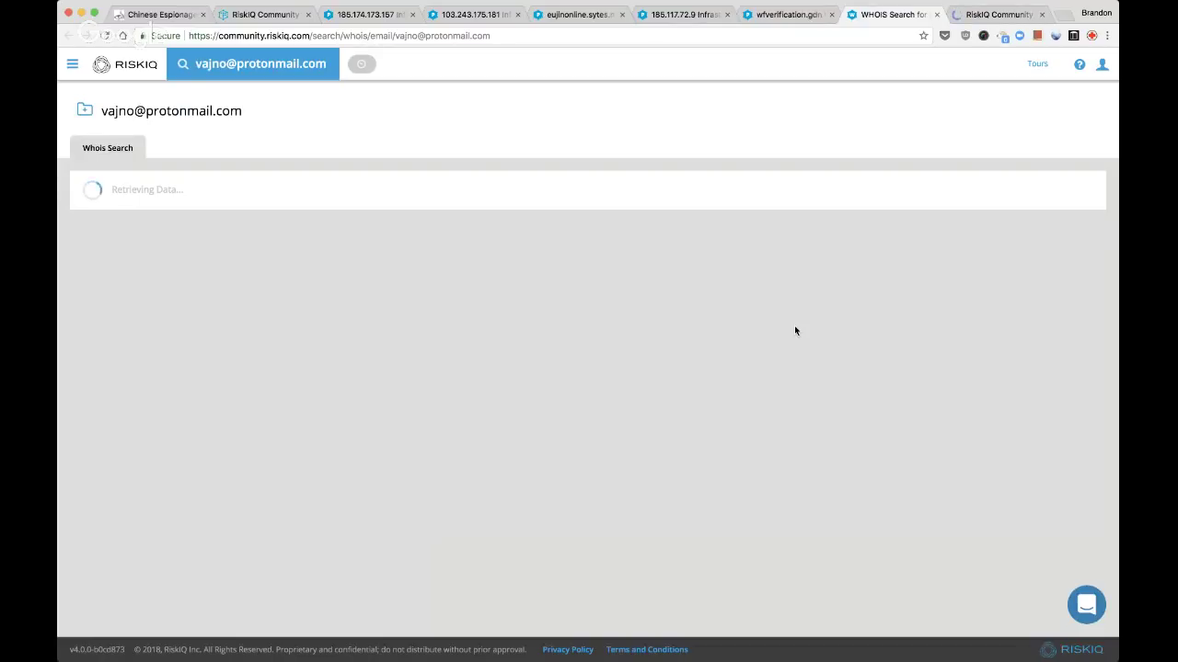
left_click_drag(243, 110, 104, 109)
Search Google for the registrant e-mail address as a quoted exact phrase
key("ctrl+t")
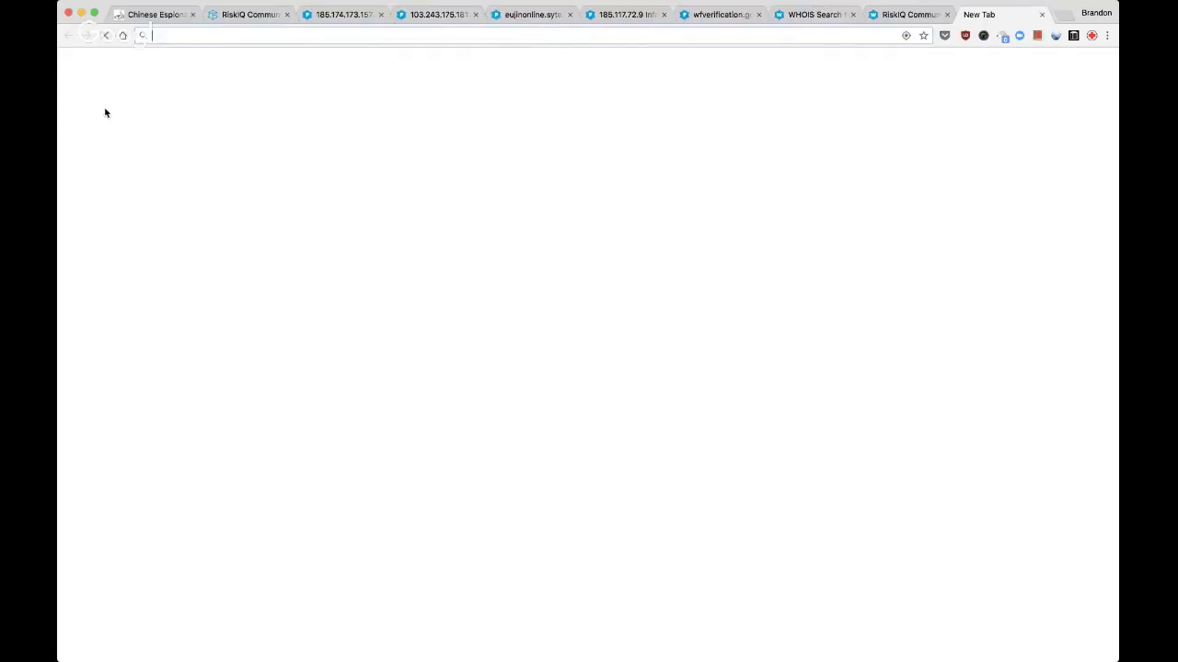
type("g")
key("BackSpace")
key("BackSpace")
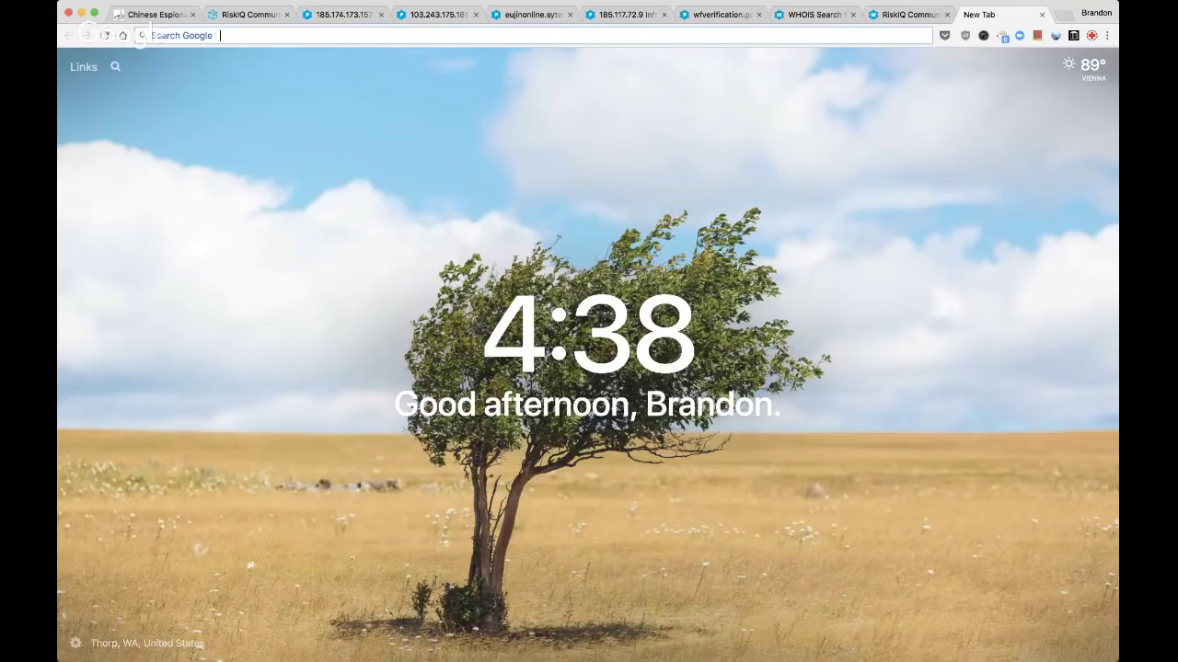
key("super+v")
key("Return")
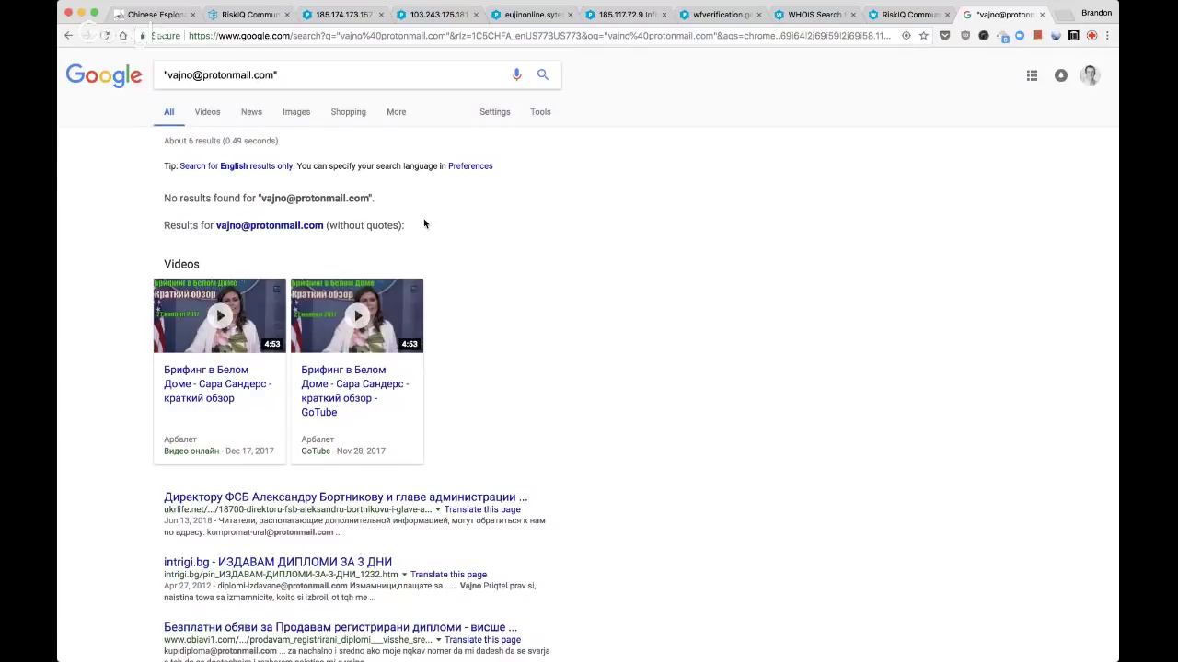
Search Google for the registrant phone number as an exact phrase, then close the results tab
key("ctrl+shift+Tab")
double_click(142, 110)
key("super+c")
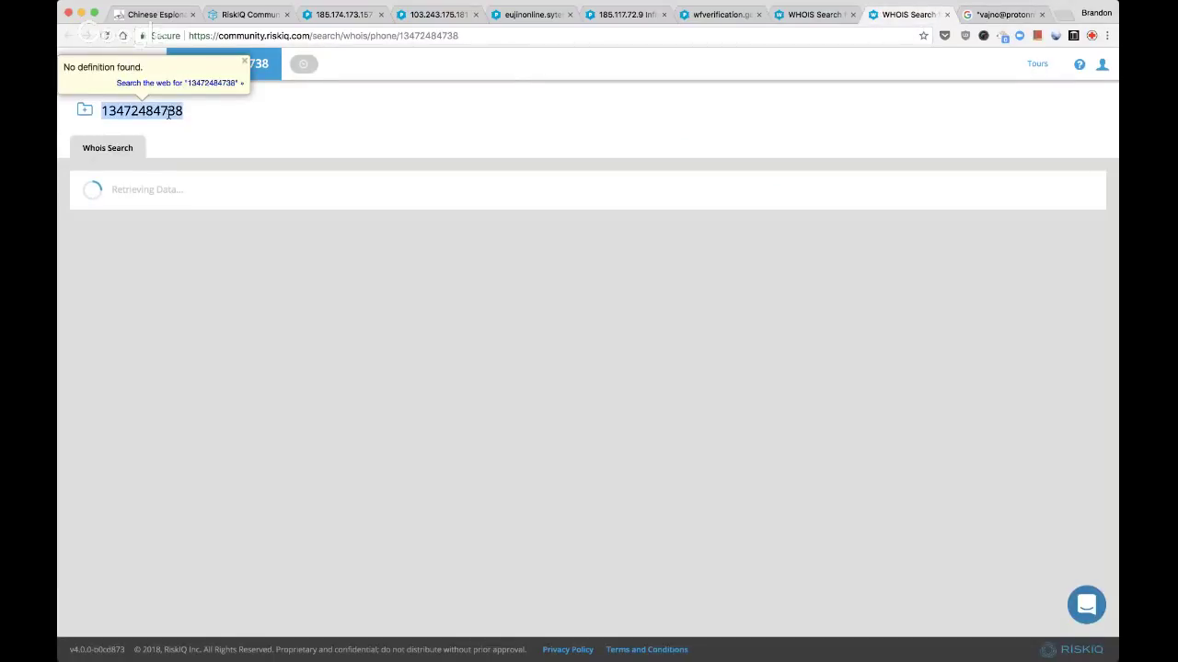
key("ctrl+Tab")
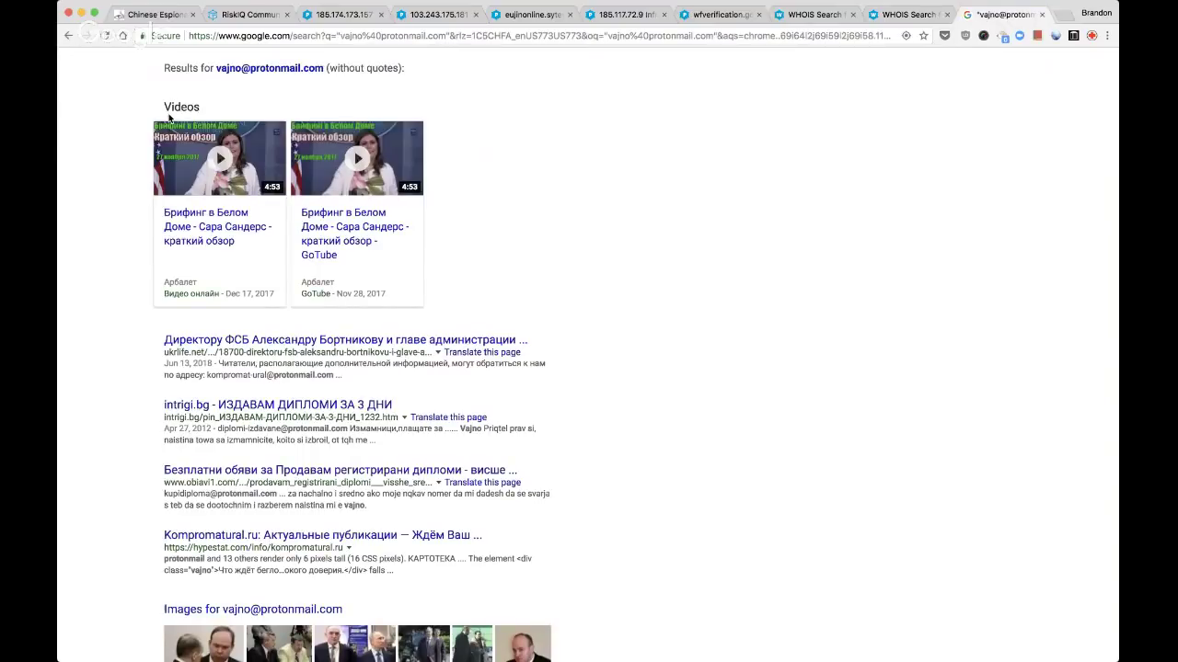
scroll(168, 117, "up", 3)
triple_click(223, 74)
type("\"")
key("super+v")
type("\"")
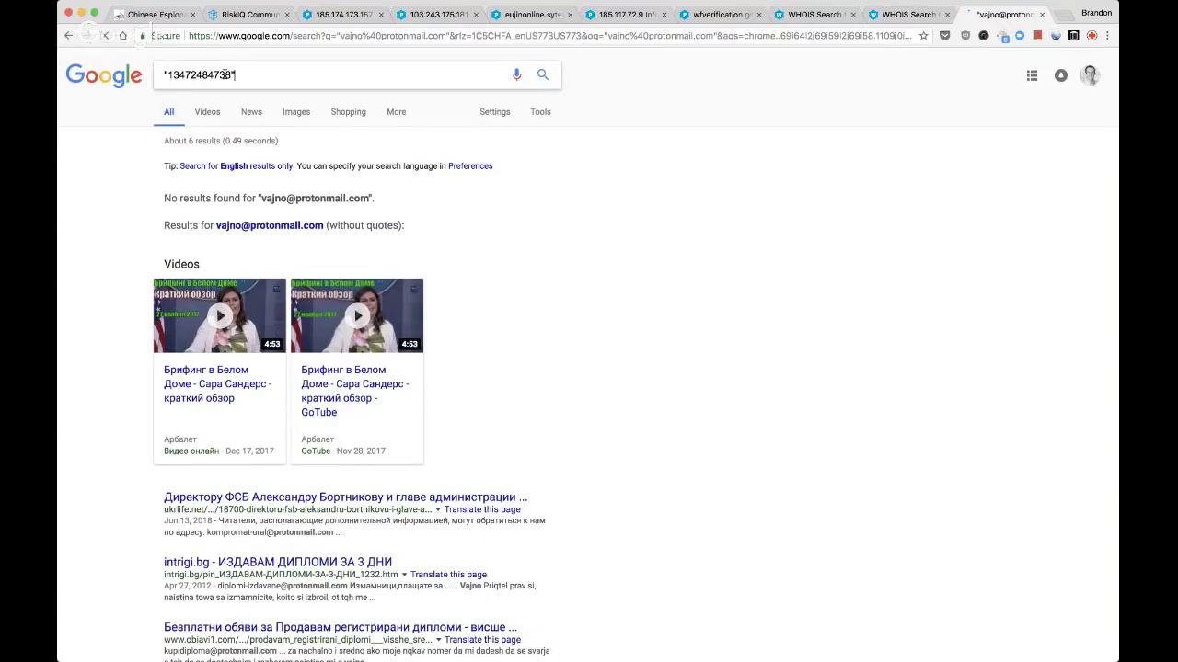
key("Return")
scroll(412, 256, "down", 2)
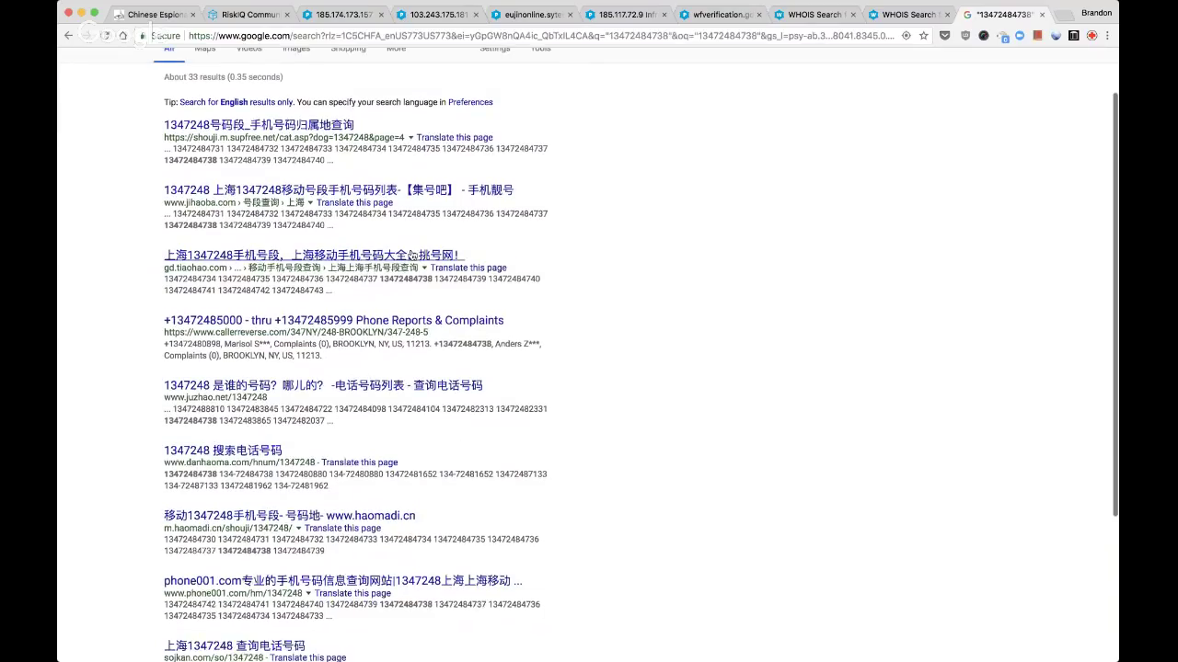
scroll(412, 255, "down", 5)
key("super+w")
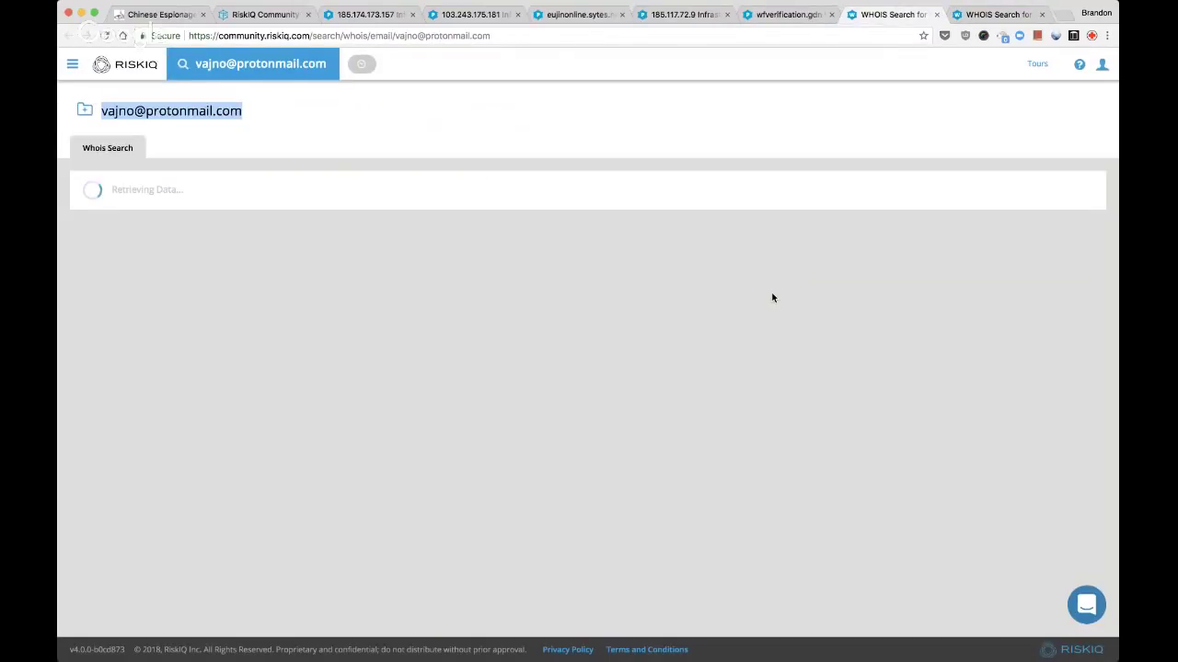
Close the phone-number WHOIS search tab and return to the wfverification.gdn page
key("ctrl+Tab")
key("ctrl+shift+Tab")
key("ctrl+Tab")
key("ctrl+super+d")
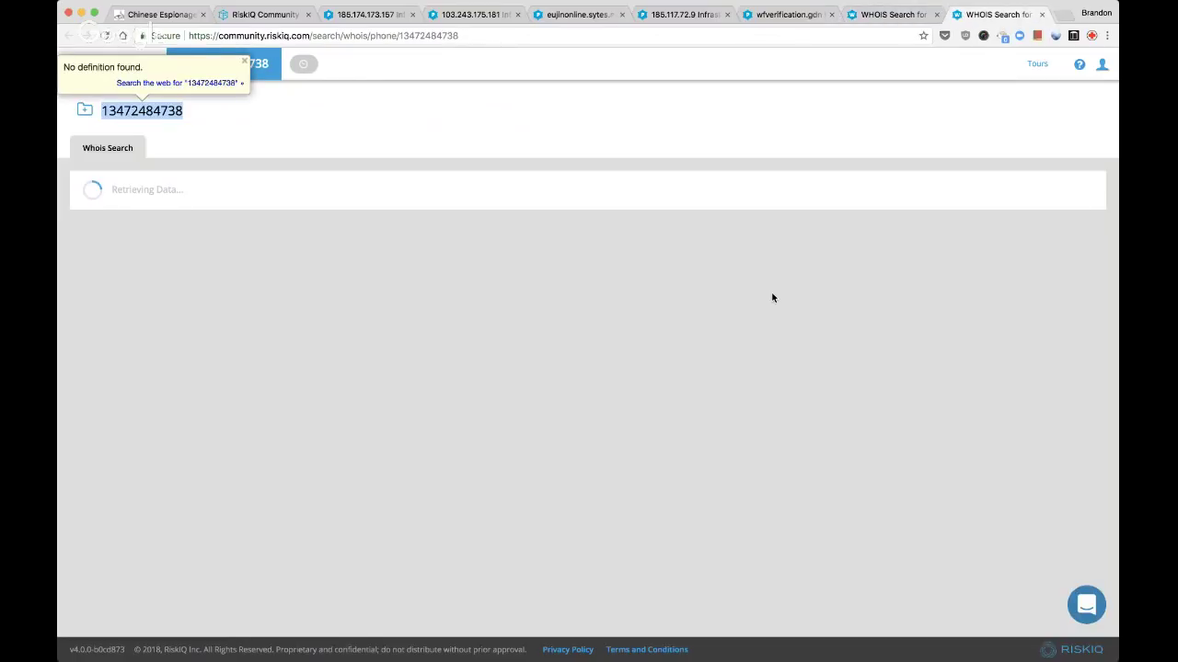
key("ctrl+shift+Tab")
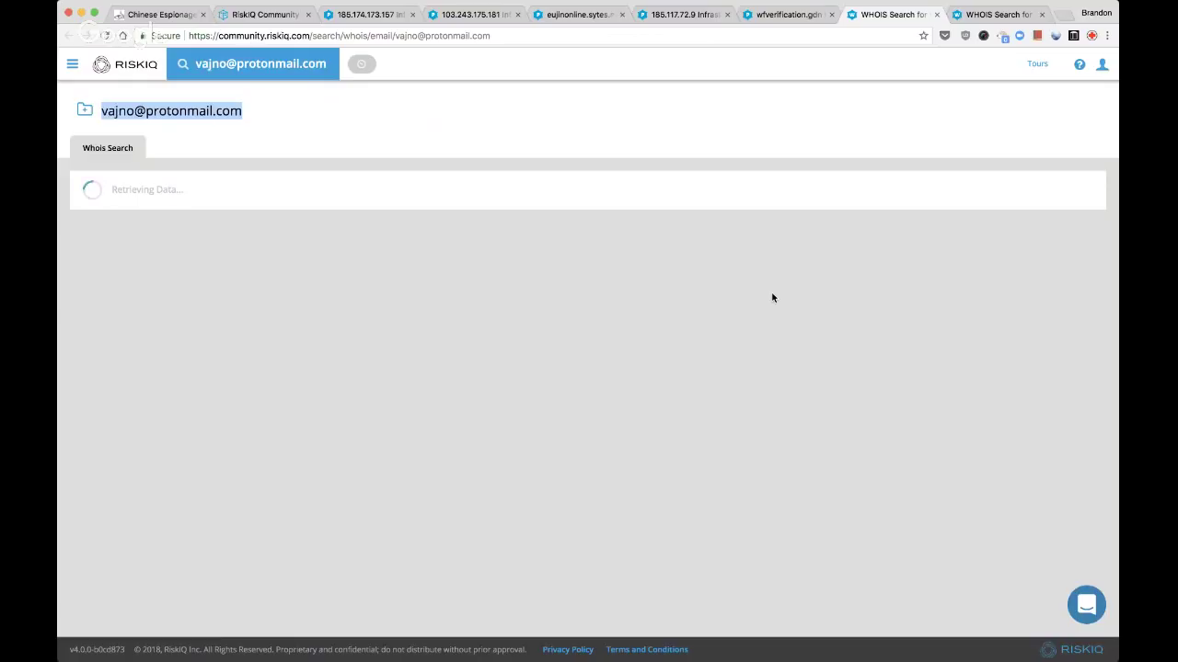
key("ctrl+Tab")
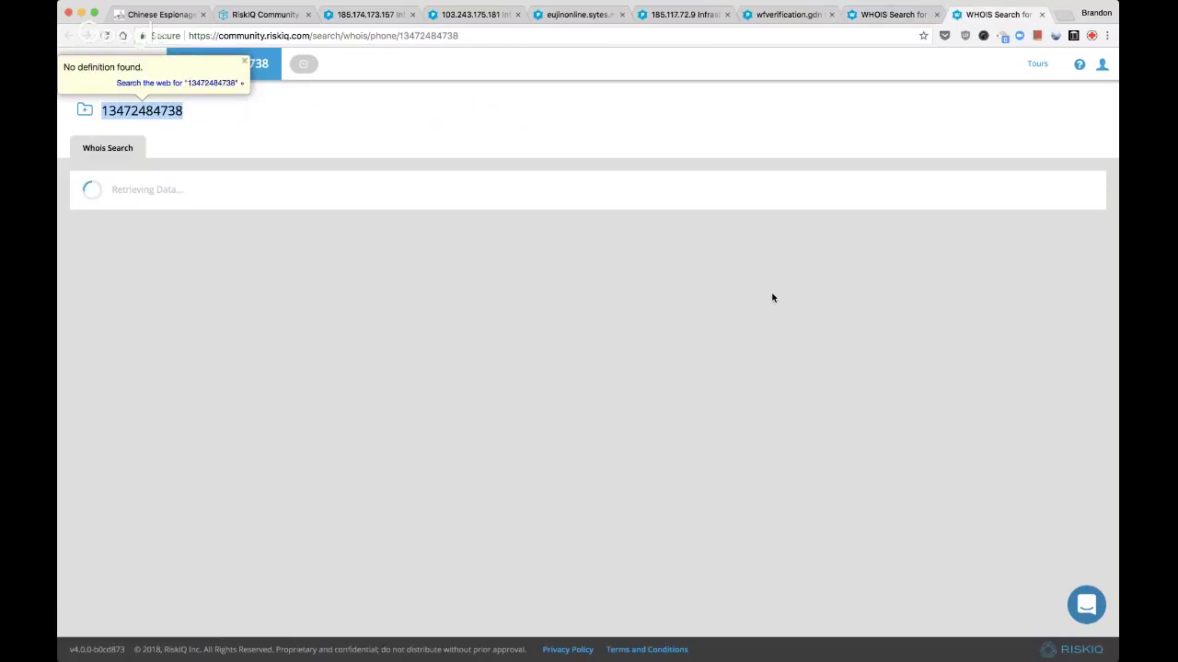
key("ctrl+shift+Tab")
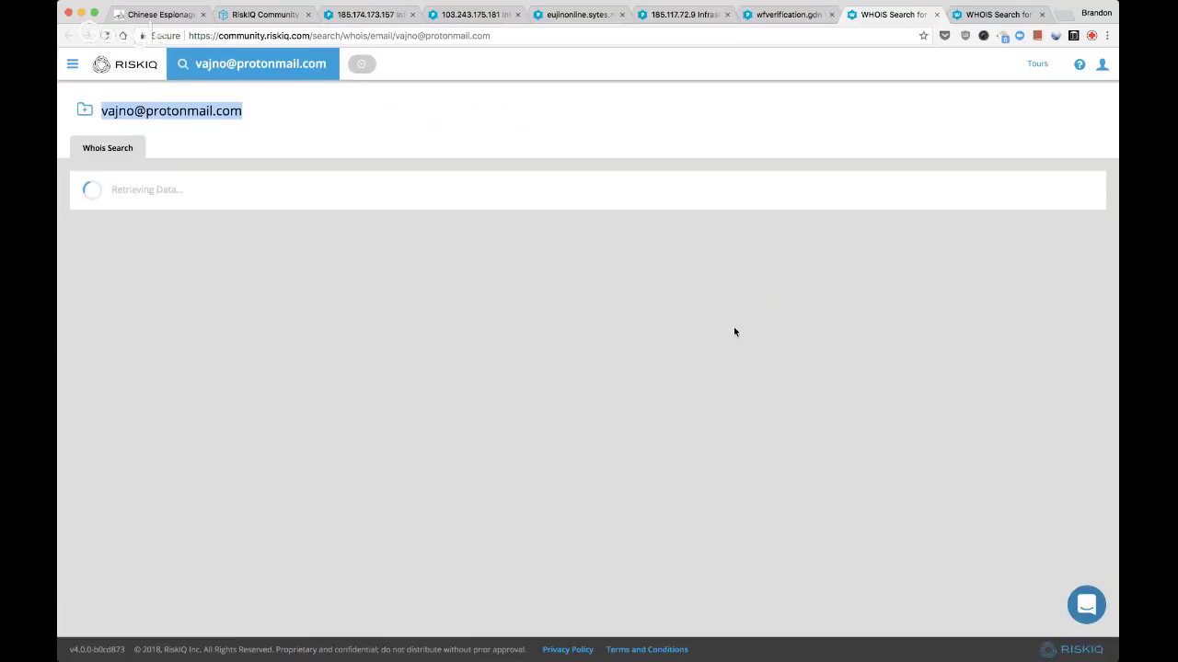
key("ctrl+Tab")
key("ctrl+shift+Tab")
key("ctrl+Tab")
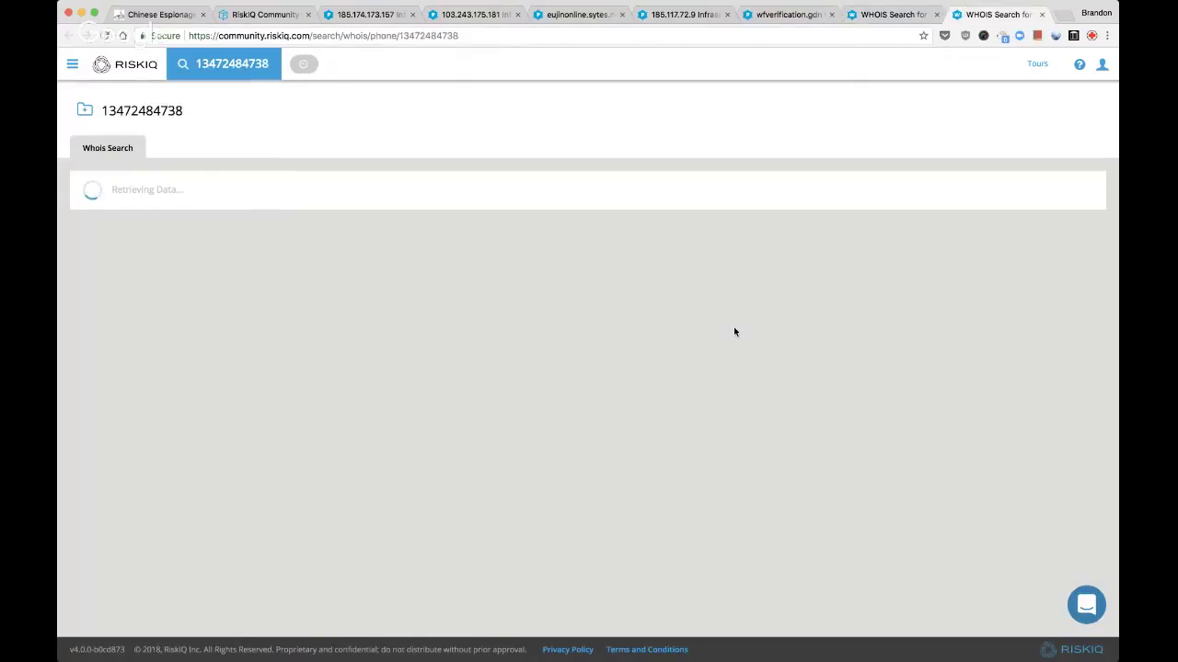
key("ctrl+w")
key("ctrl+shift+Tab")
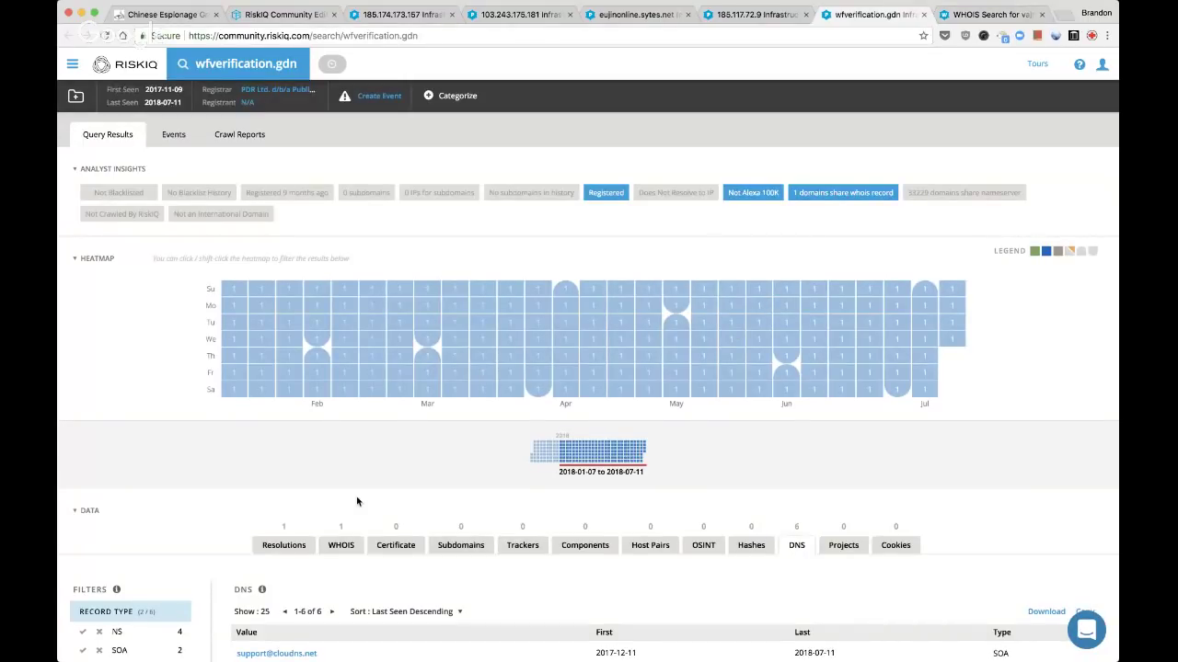
Show wfverification.gdn's WHOIS record and bring up its classification and tagging options
left_click(341, 544)
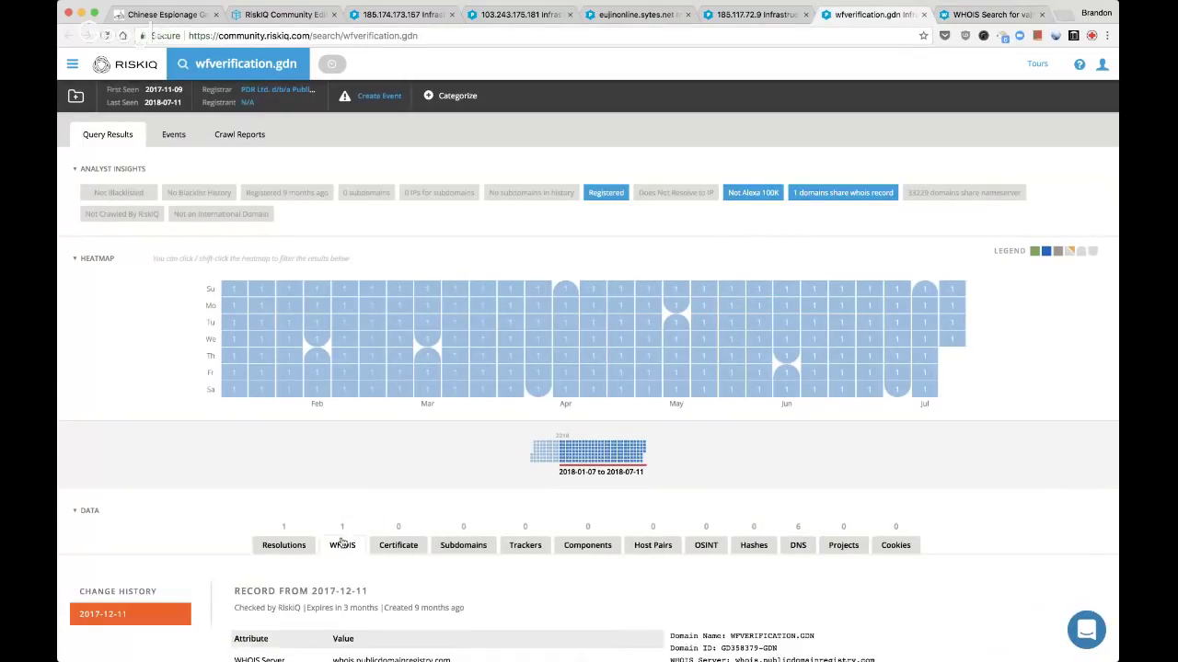
scroll(311, 513, "down", 1)
scroll(311, 514, "down", 1)
scroll(311, 514, "up", 1)
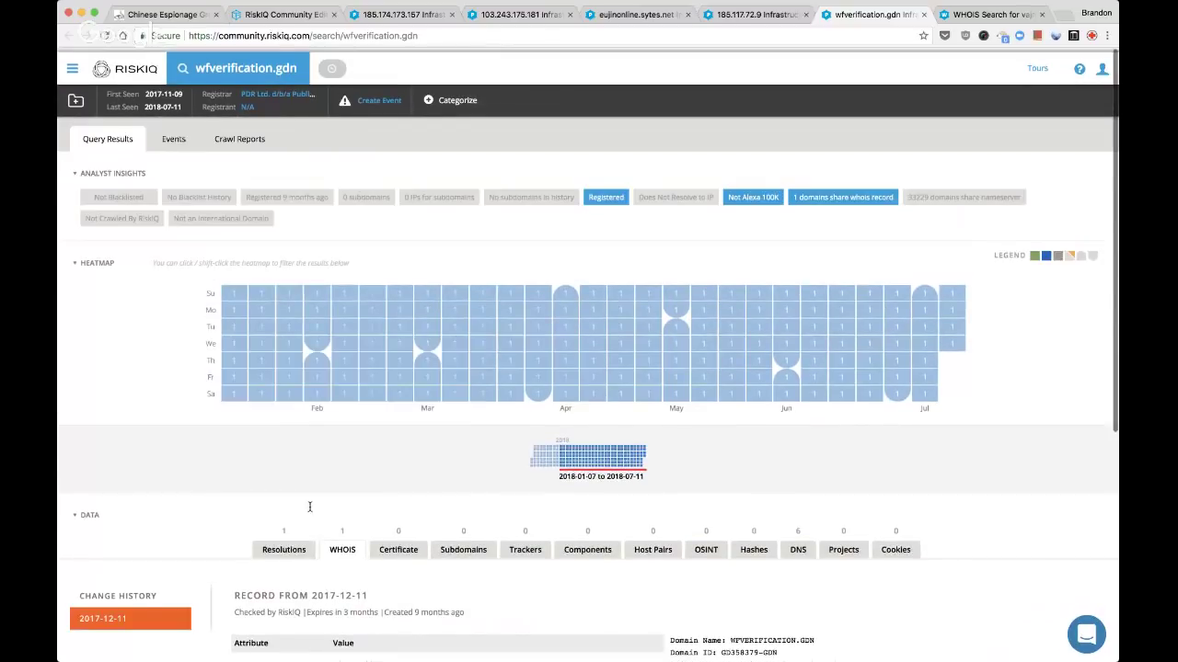
left_click(444, 99)
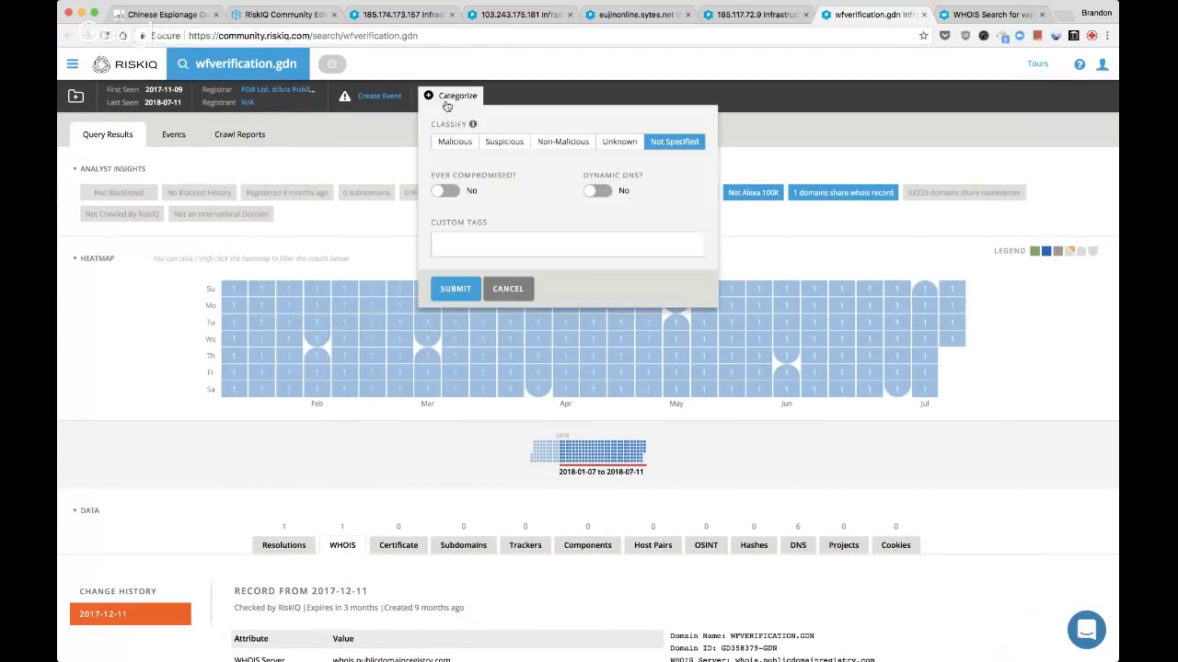
Classify wfverification.gdn as Suspicious with tags time-overlap and pdns-overlap and save
left_click(476, 241)
type("time-overlap")
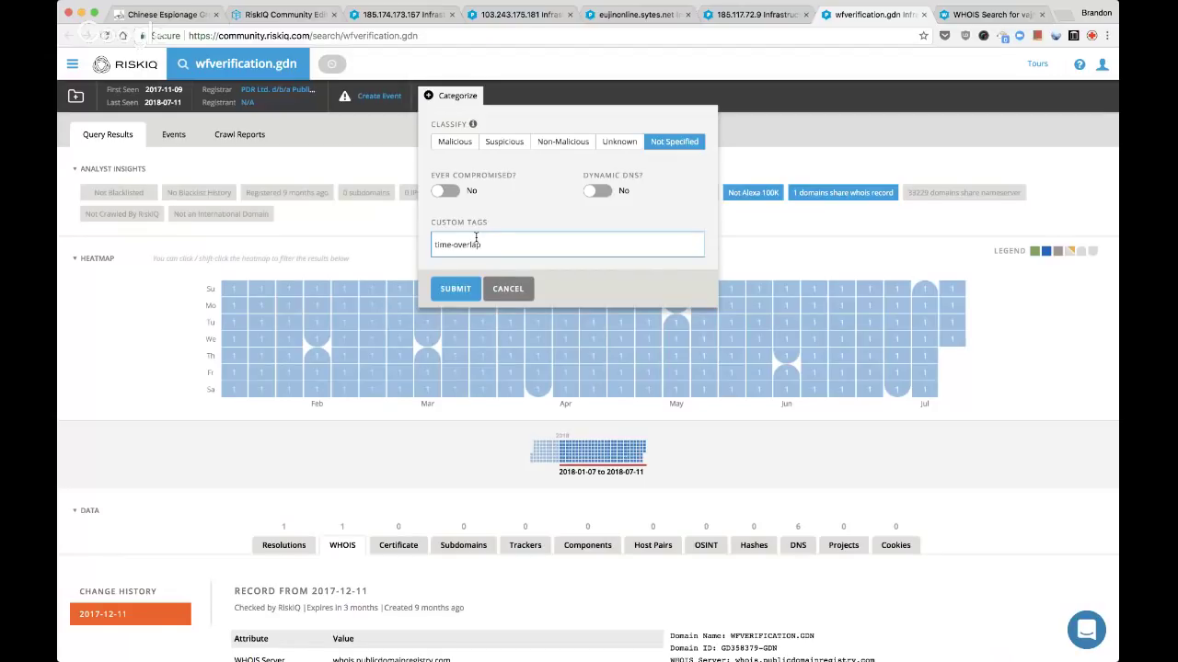
key("Return")
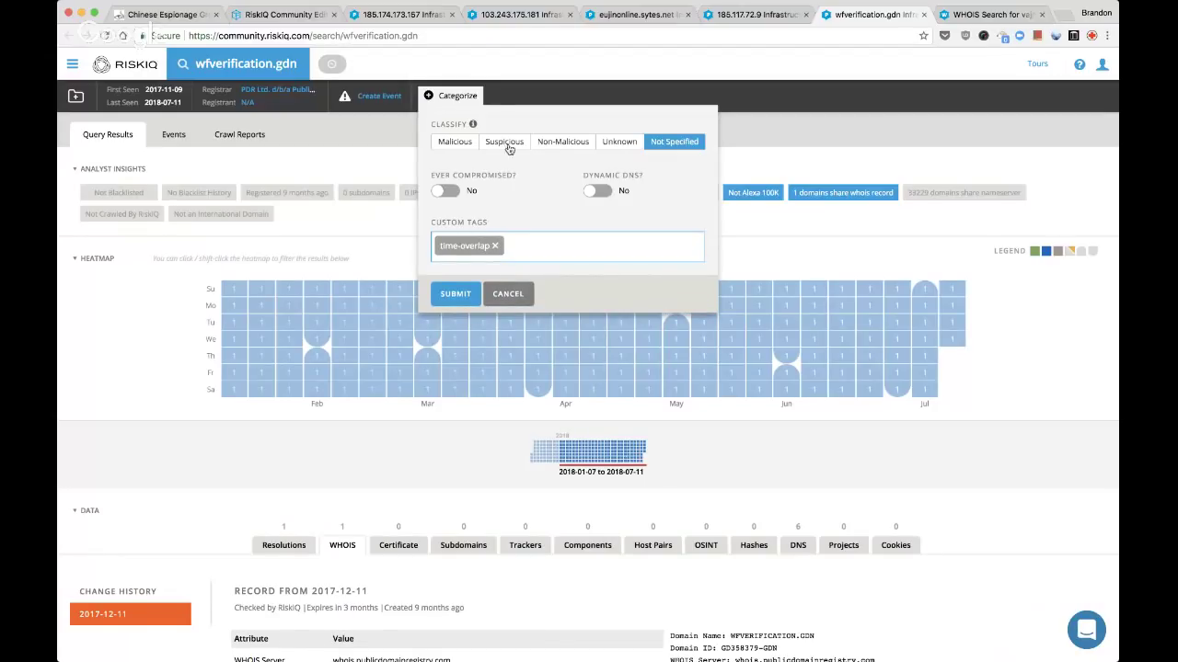
left_click(508, 146)
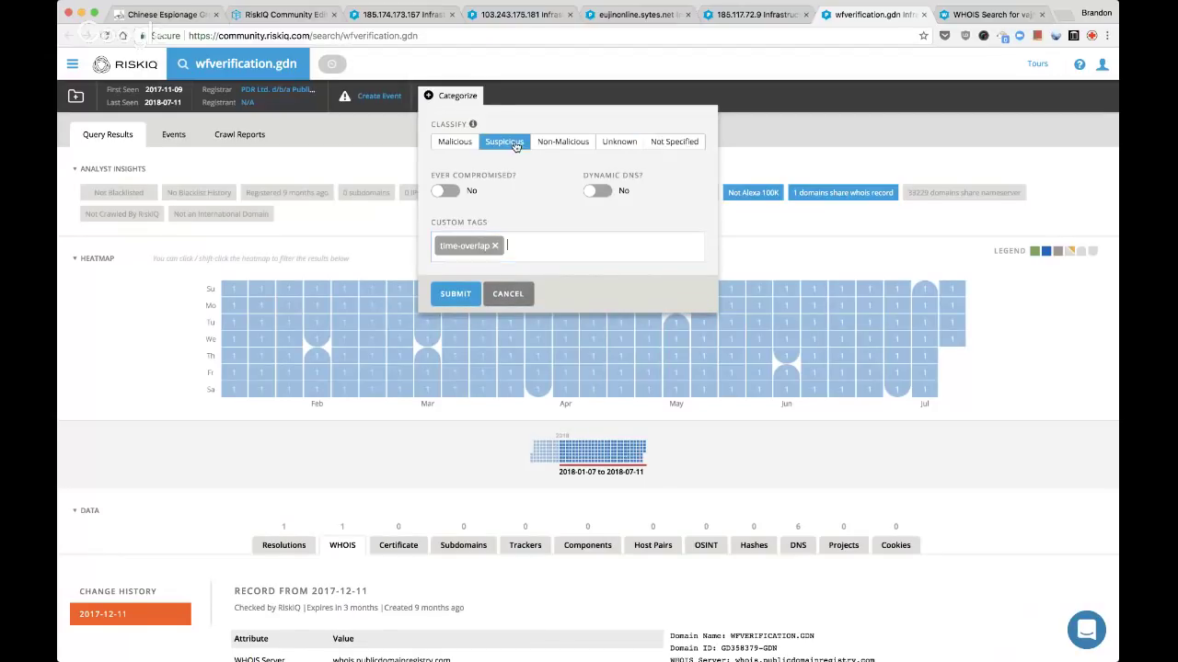
left_click(523, 248)
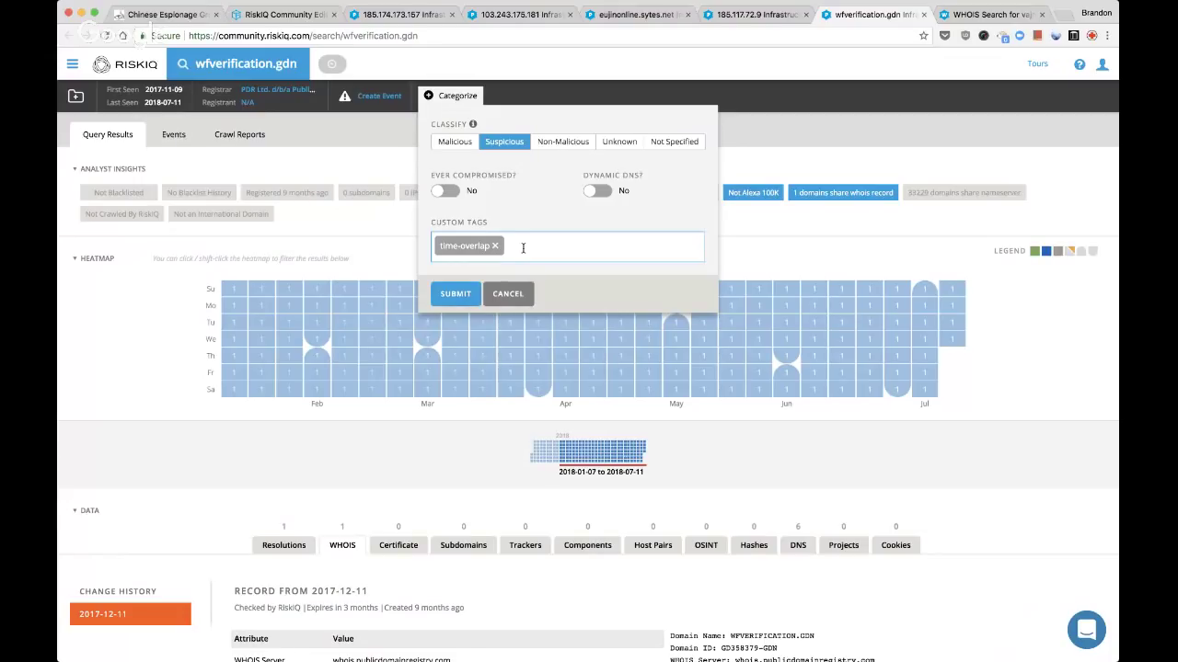
type("pdns")
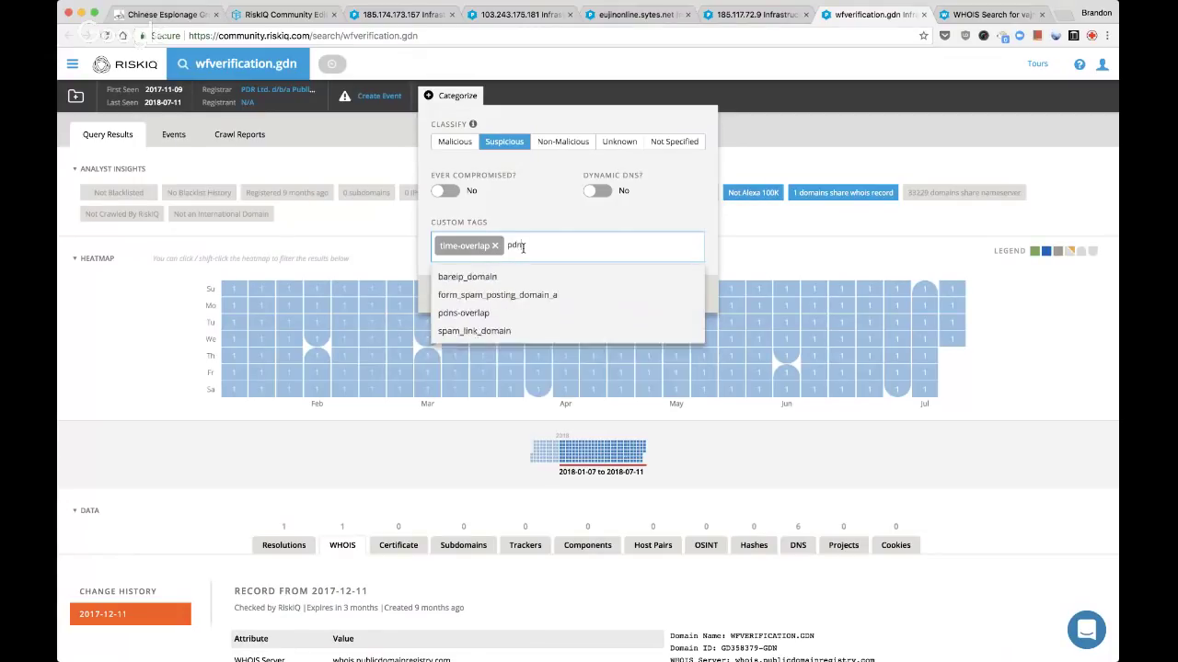
type("-over")
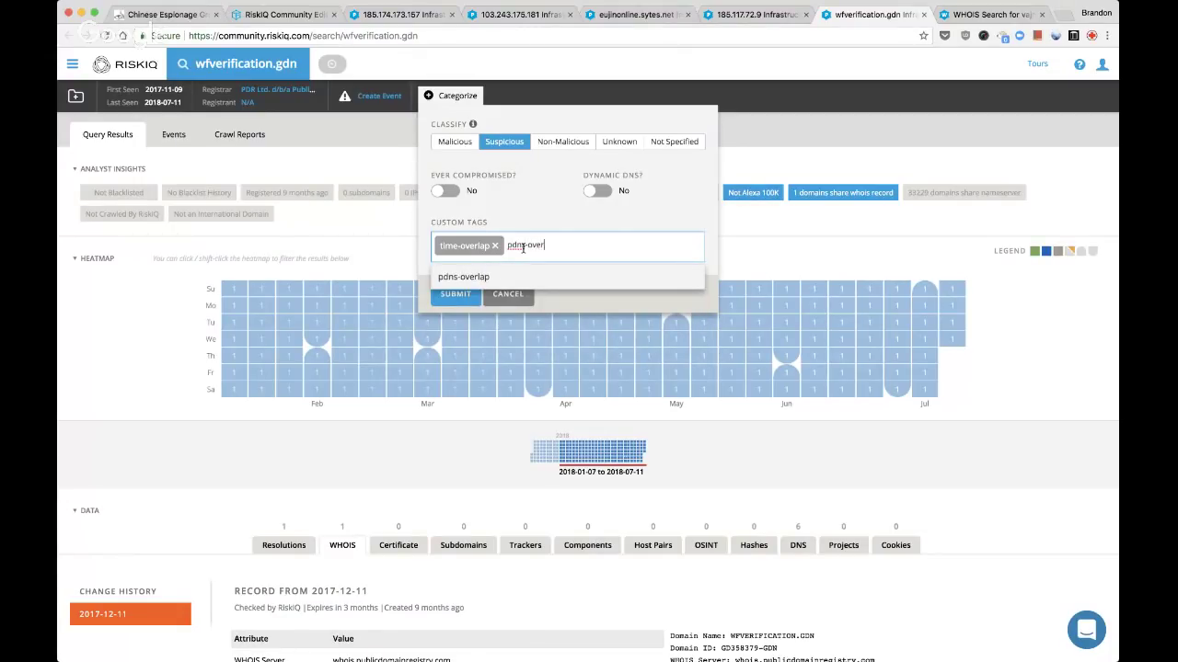
key("Return")
left_click(465, 290)
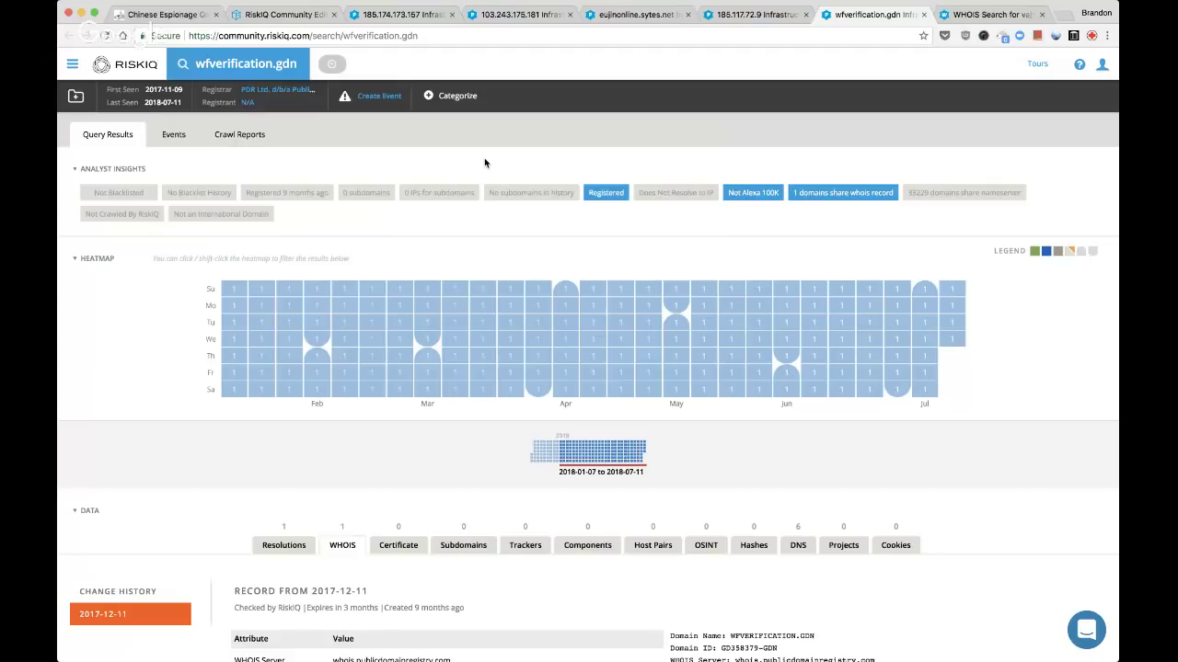
left_click(457, 96)
left_click(413, 136)
Add wfverification.gdn to the Live Stream: FireEye TEMP.Periscope actors project and close its tab
left_click(77, 96)
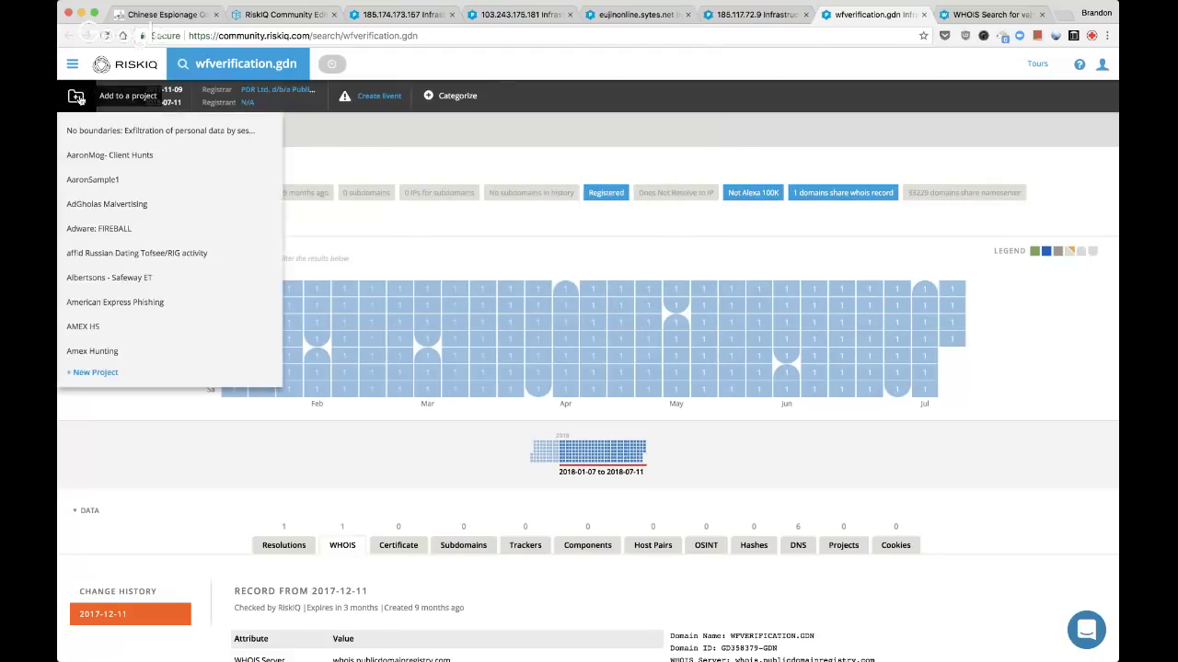
key("super+f")
type("temo")
key("BackSpace")
key("BackSpace")
key("BackSpace")
key("BackSpace")
type("live")
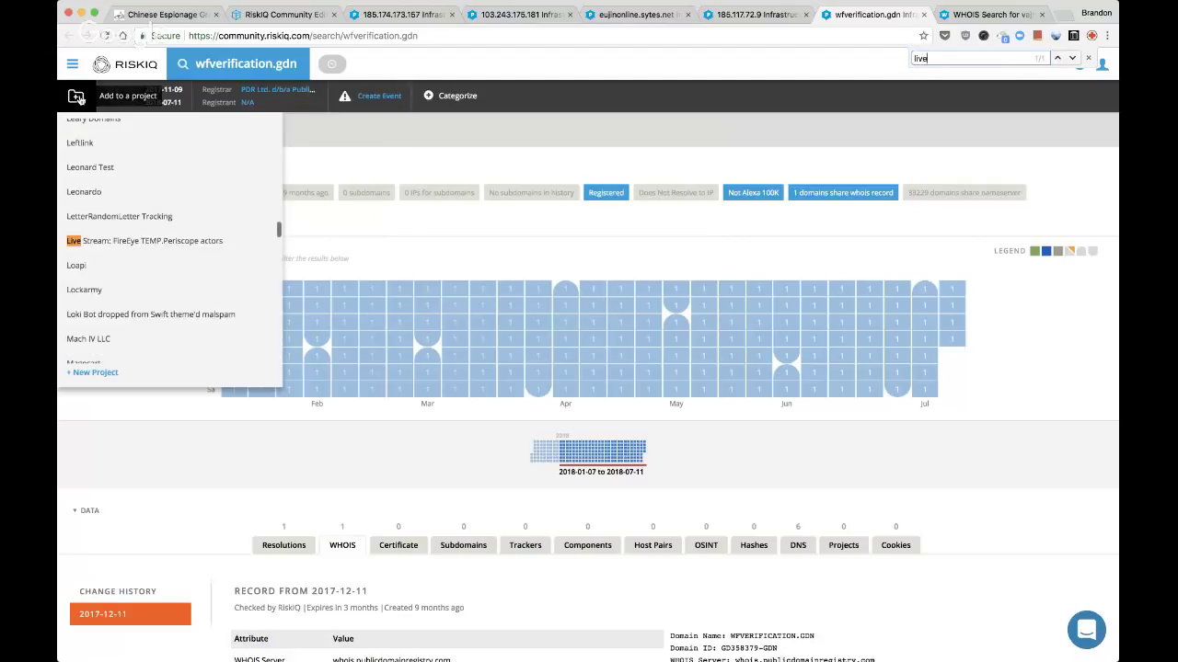
left_click(117, 243)
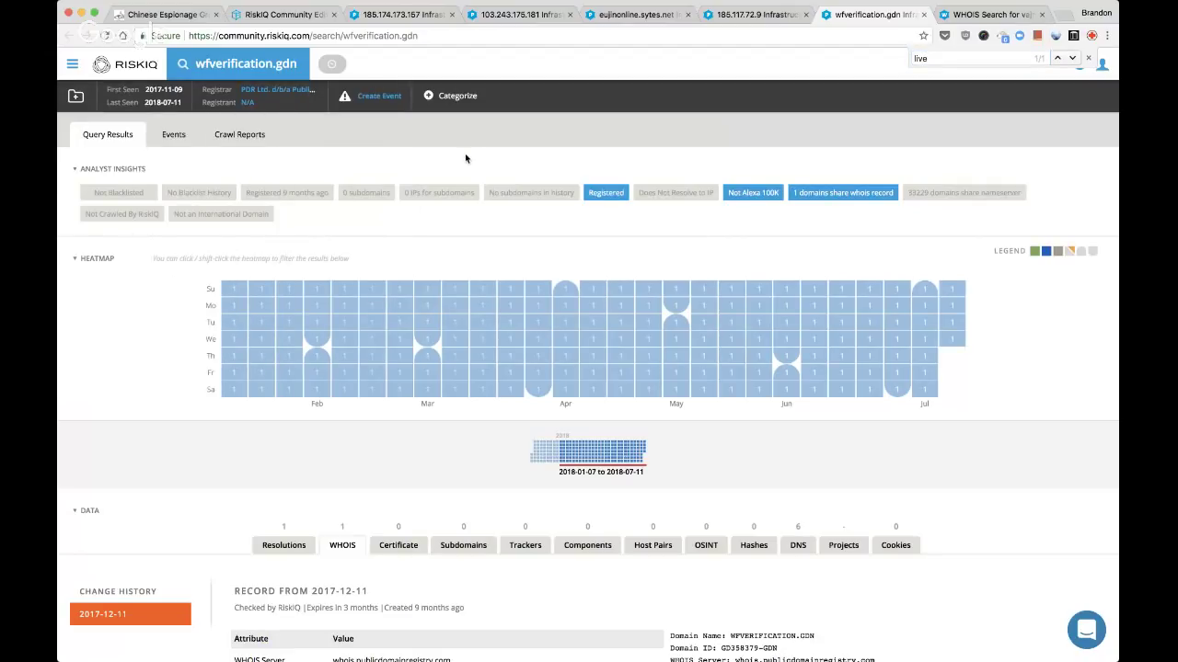
key("ctrl+Tab")
key("ctrl+shift+Tab")
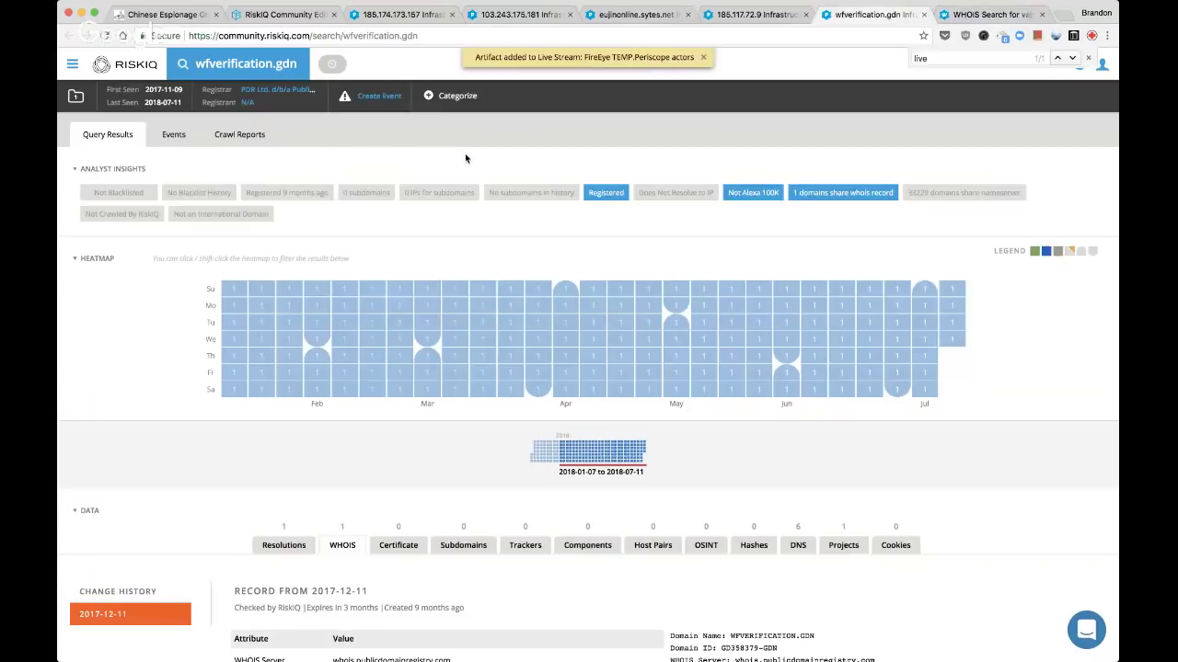
key("super+w")
key("super+w")
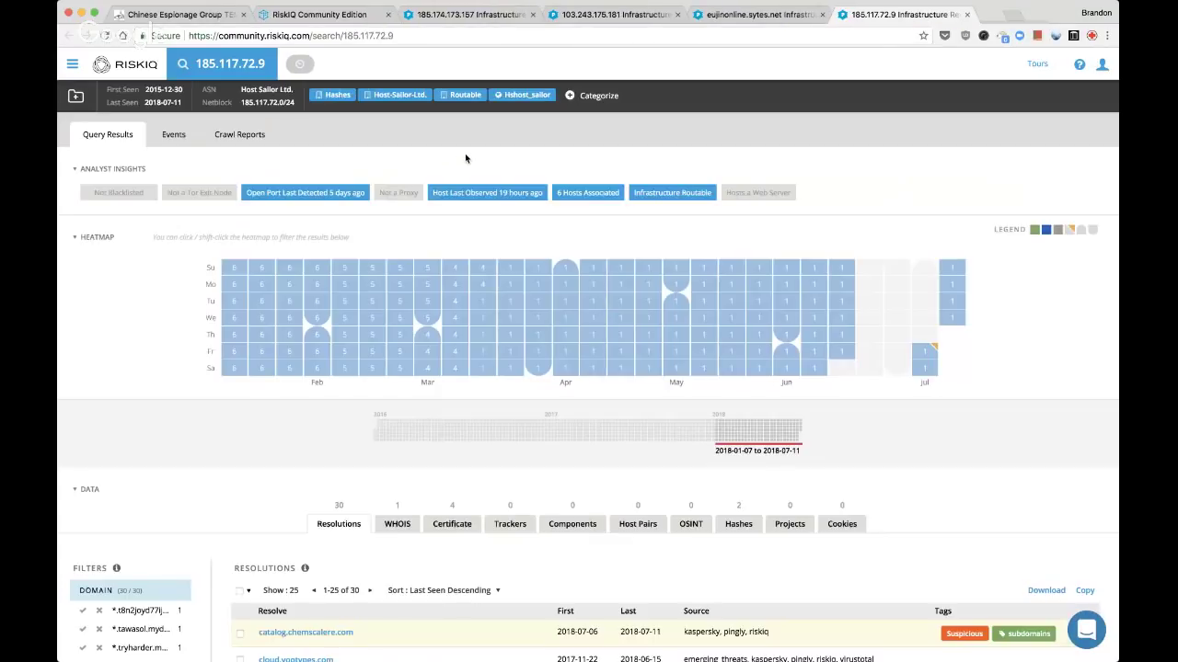
Classify 185.117.72.9 as Suspicious and begin entering a custom tag
scroll(529, 301, "down", 3)
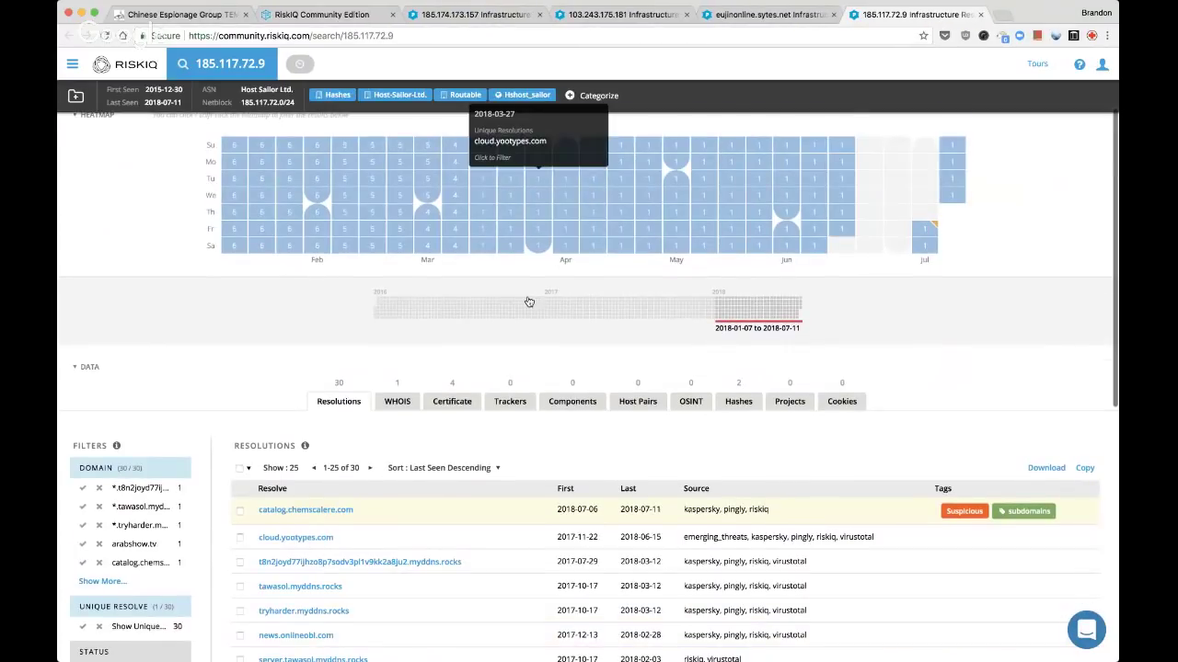
scroll(527, 296, "up", 3)
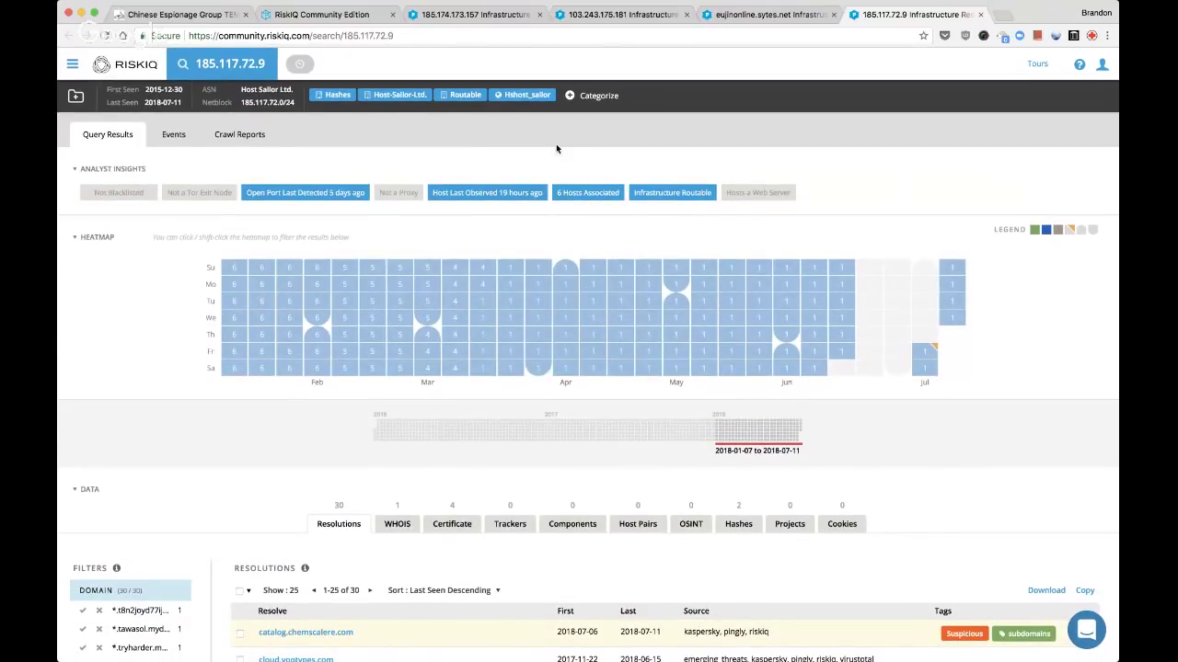
left_click(593, 95)
left_click(645, 141)
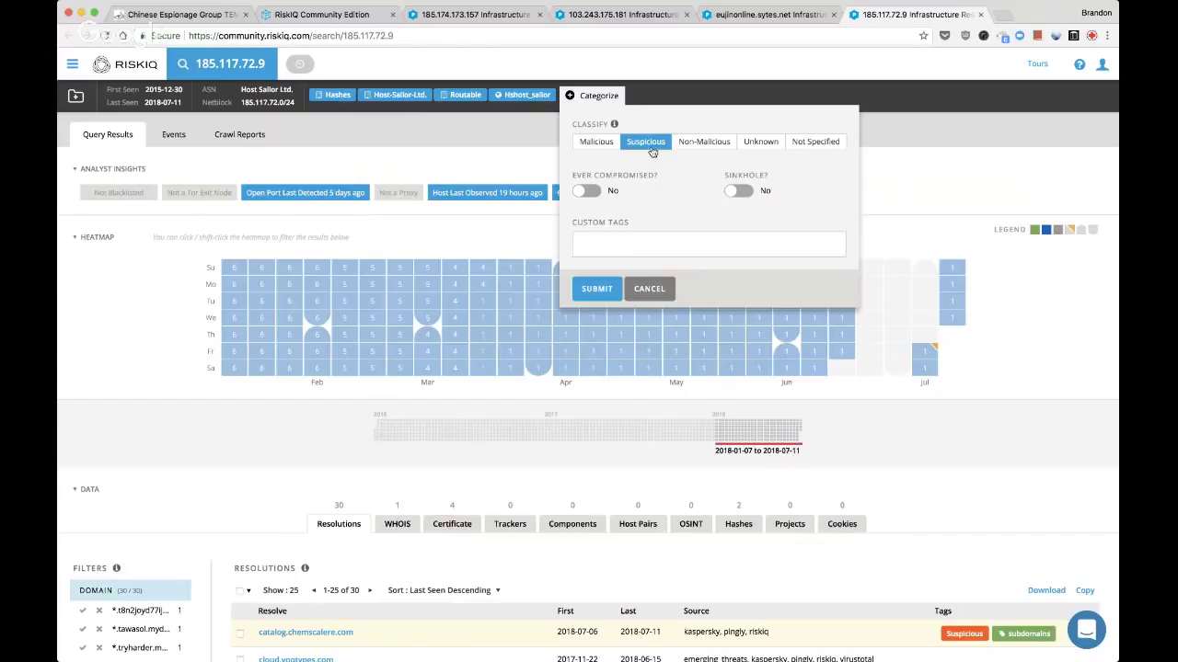
left_click(630, 243)
scroll(619, 272, "down", 2)
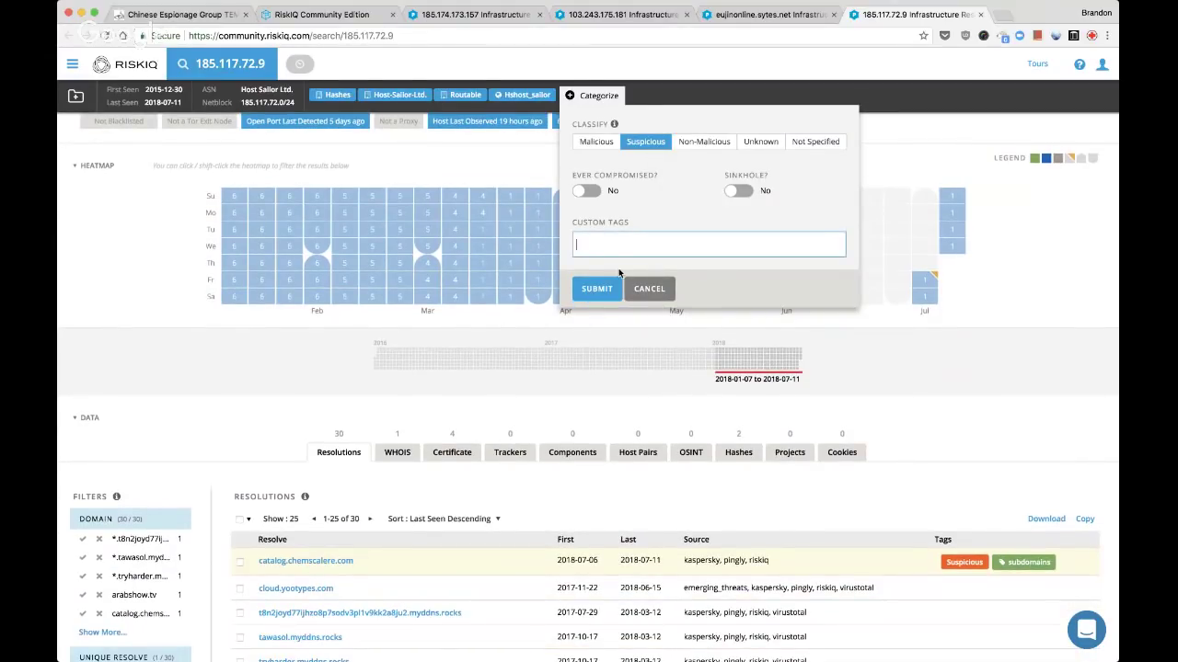
type("time")
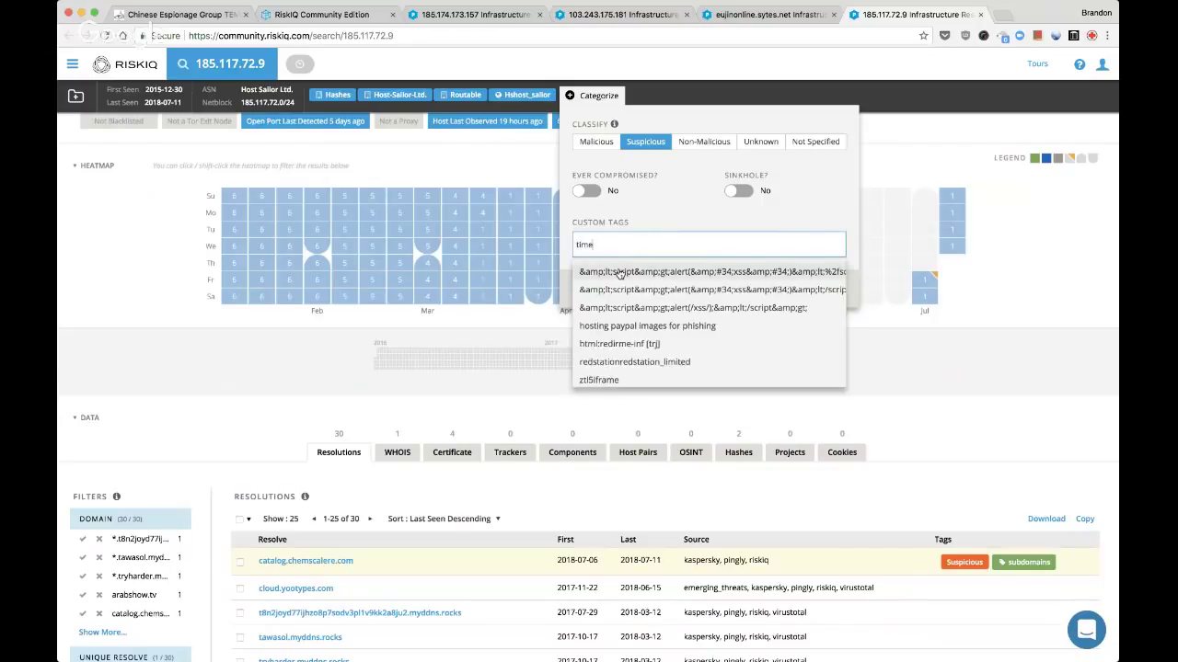
key("BackSpace")
key("BackSpace")
key("BackSpace")
key("BackSpace")
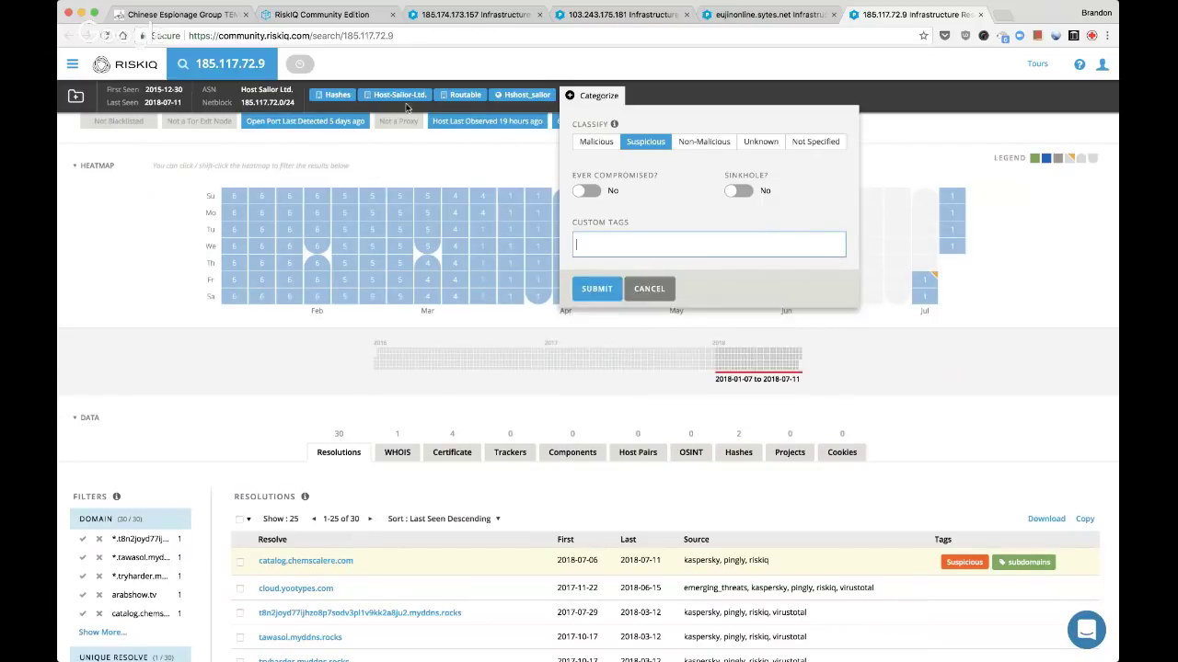
Check the user tags the project already uses, then return to the 185.117.72.9 tab
left_click(340, 17)
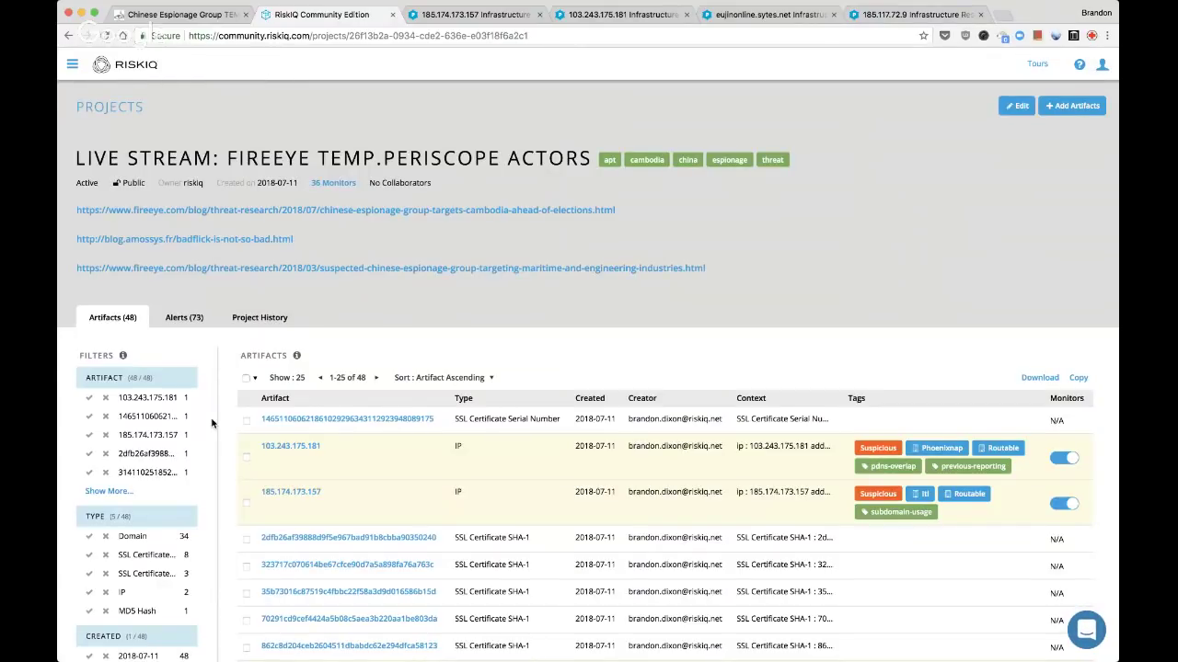
scroll(122, 569, "down", 5)
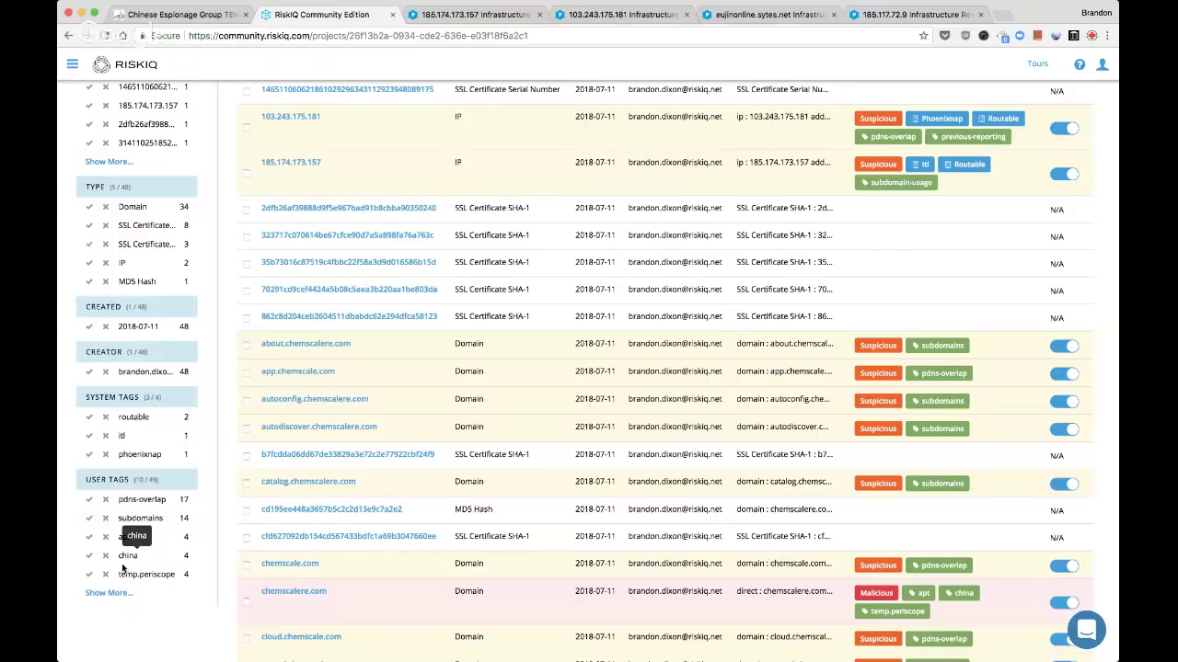
left_click(109, 592)
left_click(779, 16)
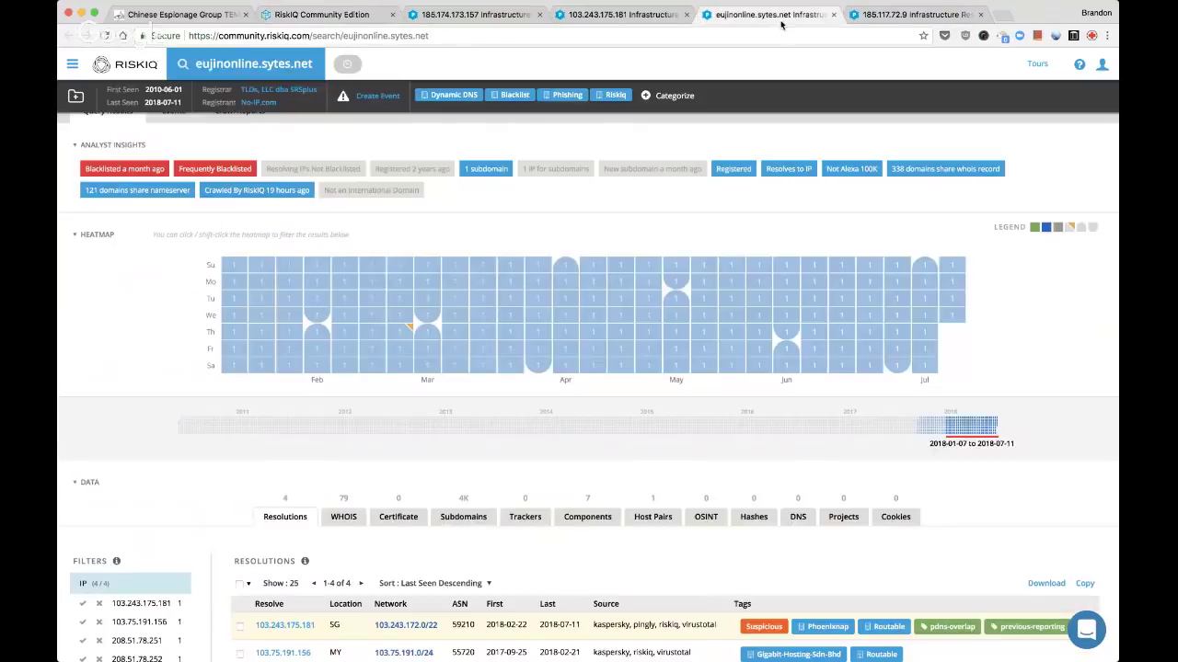
key("ctrl+Tab")
Tag 185.117.72.9 with time-overlap and pdns-overlap and submit the classification
type("time-")
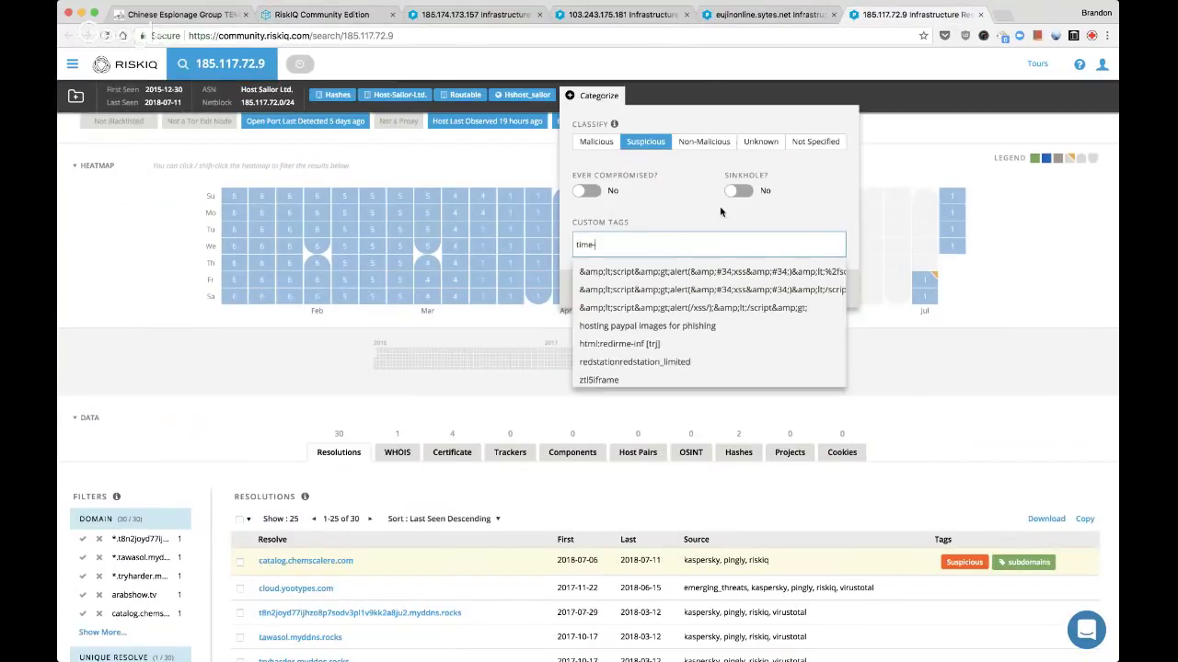
type("overlap")
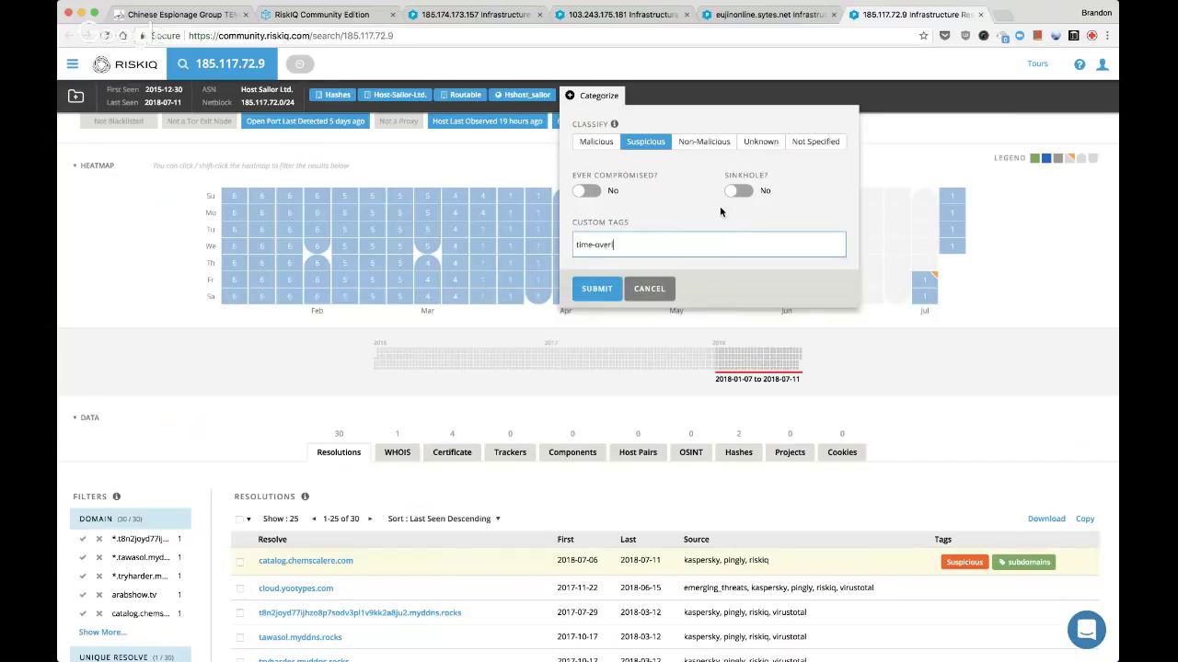
key("Return")
type("pdns")
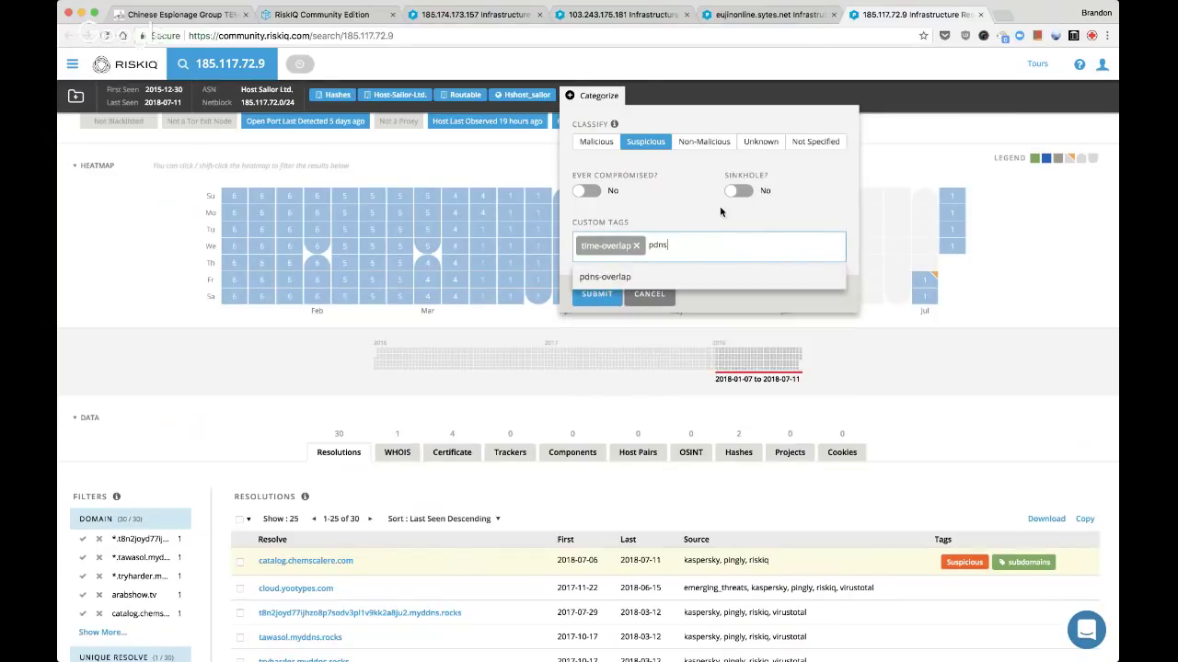
left_click(612, 278)
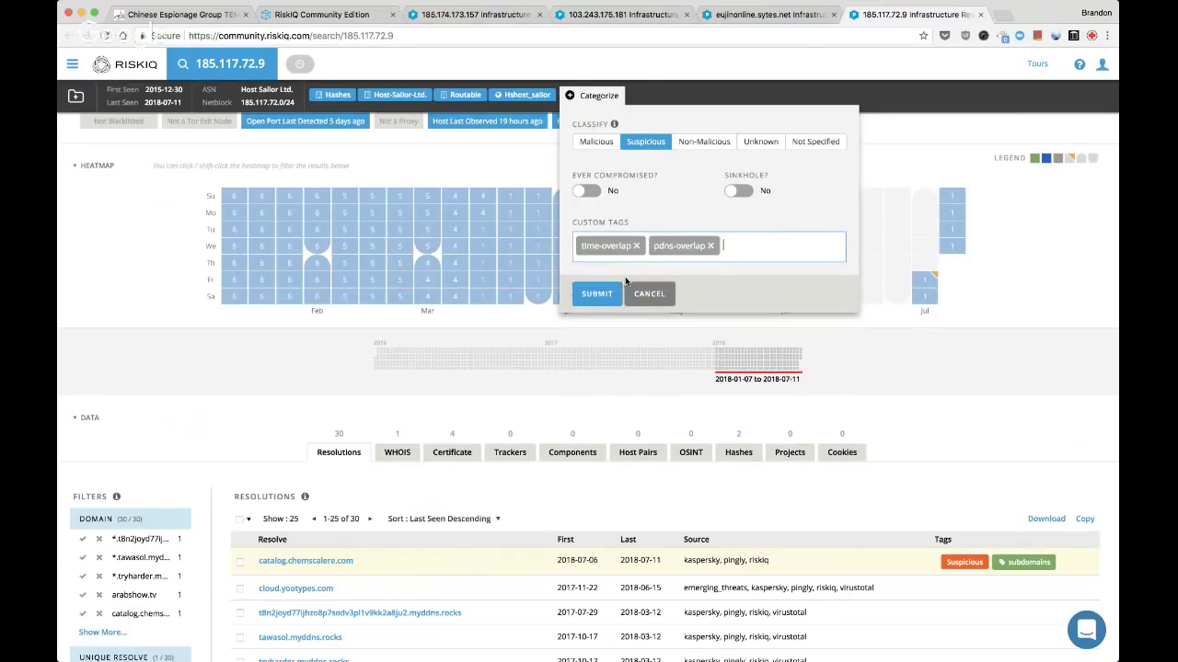
left_click(596, 293)
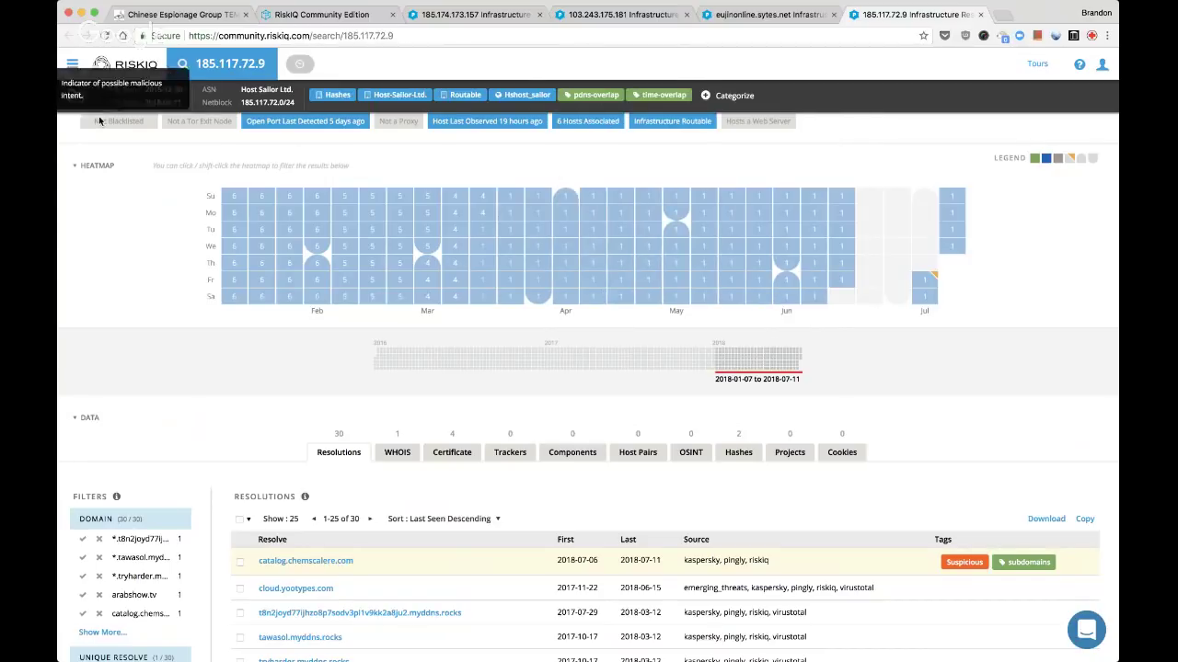
Add 185.117.72.9 to the Live Stream: FireEye TEMP.Periscope actors project
left_click(75, 95)
key("super+f")
key("Return")
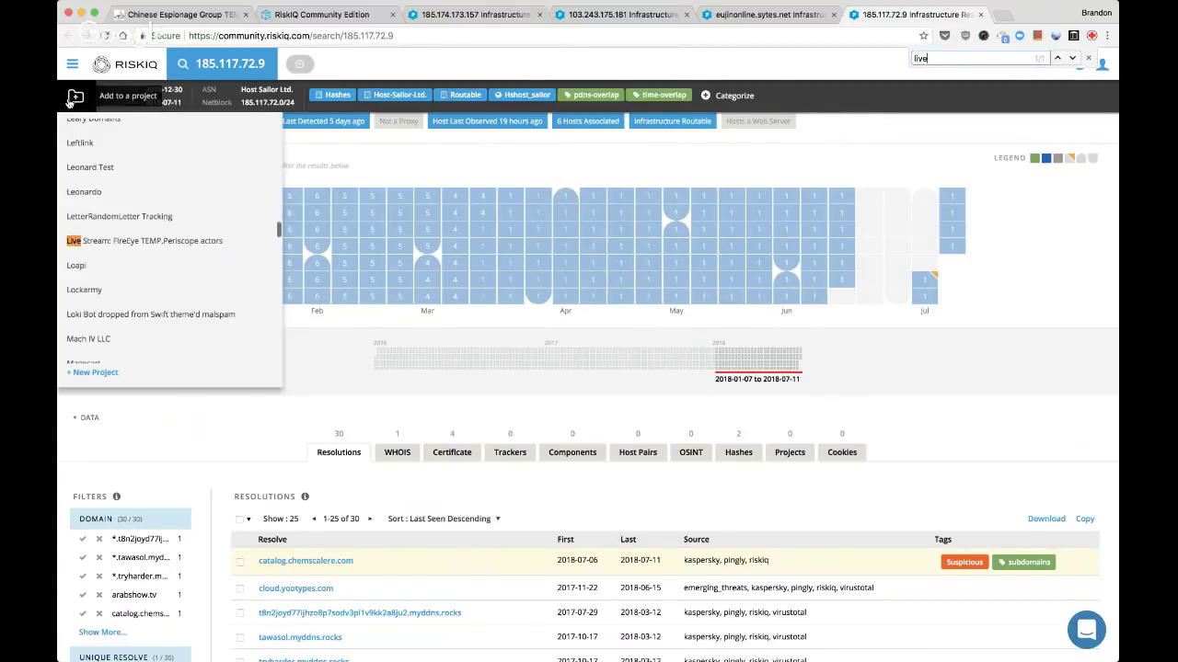
left_click(110, 244)
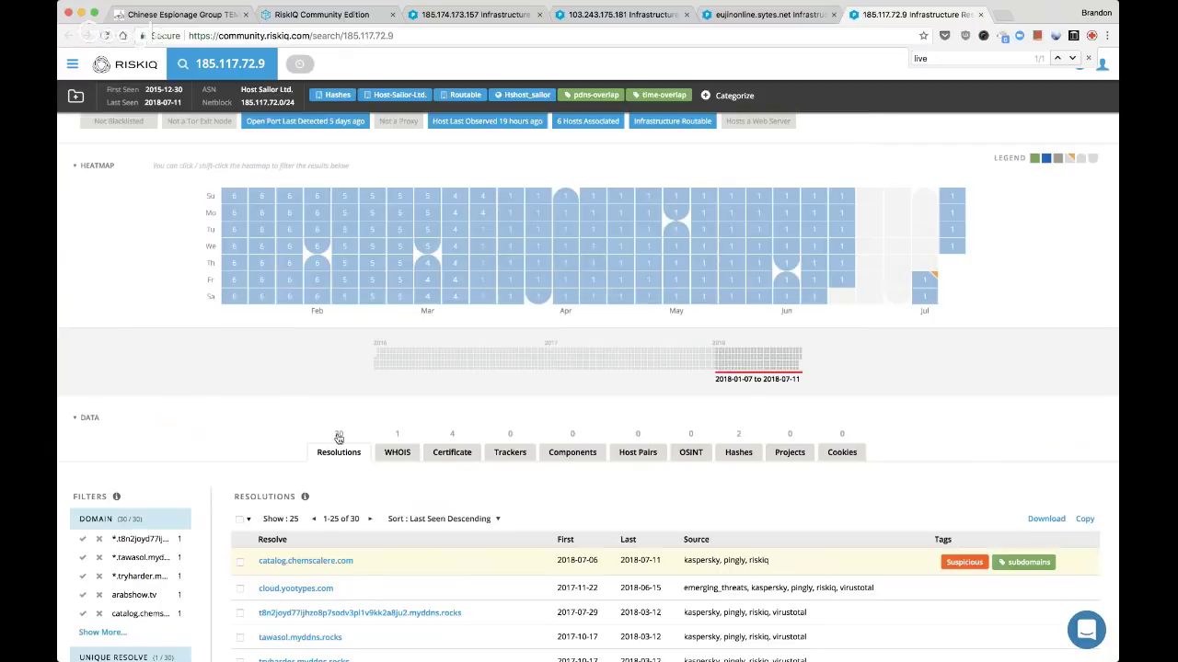
scroll(338, 439, "down", 3)
scroll(337, 438, "down", 5)
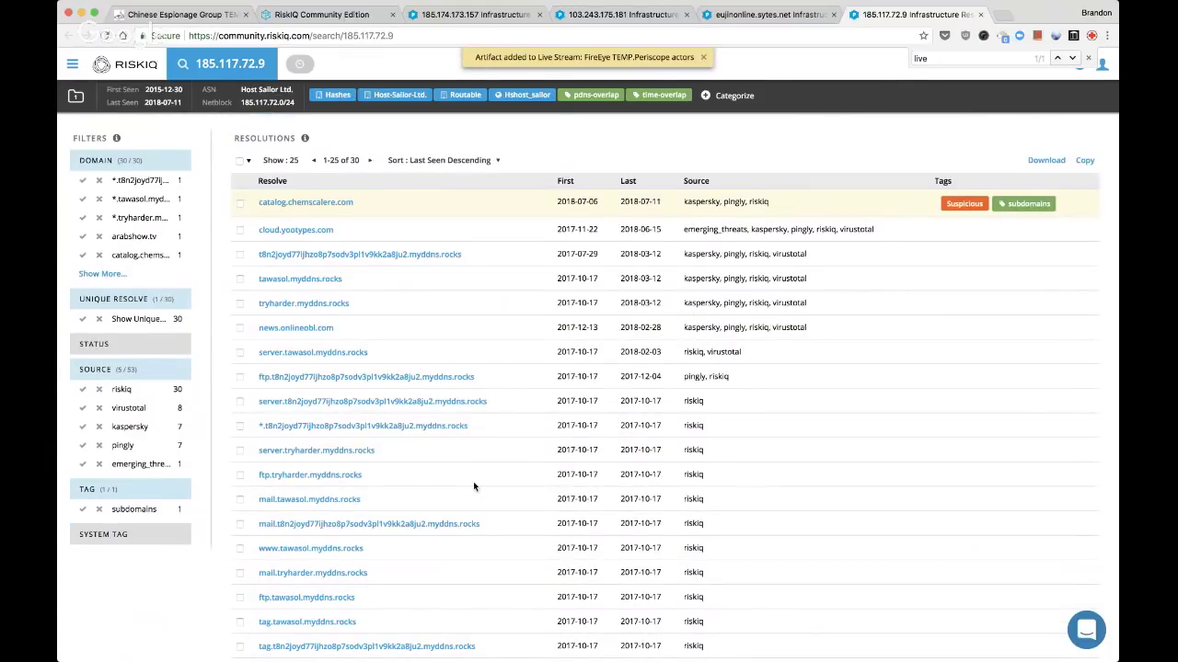
Open cloud.yootypes.com, tawasol.myddns.rocks, tryharder.myddns.rocks, news.onlineobl.com and server.tawasol.myddns.rocks in background tabs
left_click(295, 230, "super")
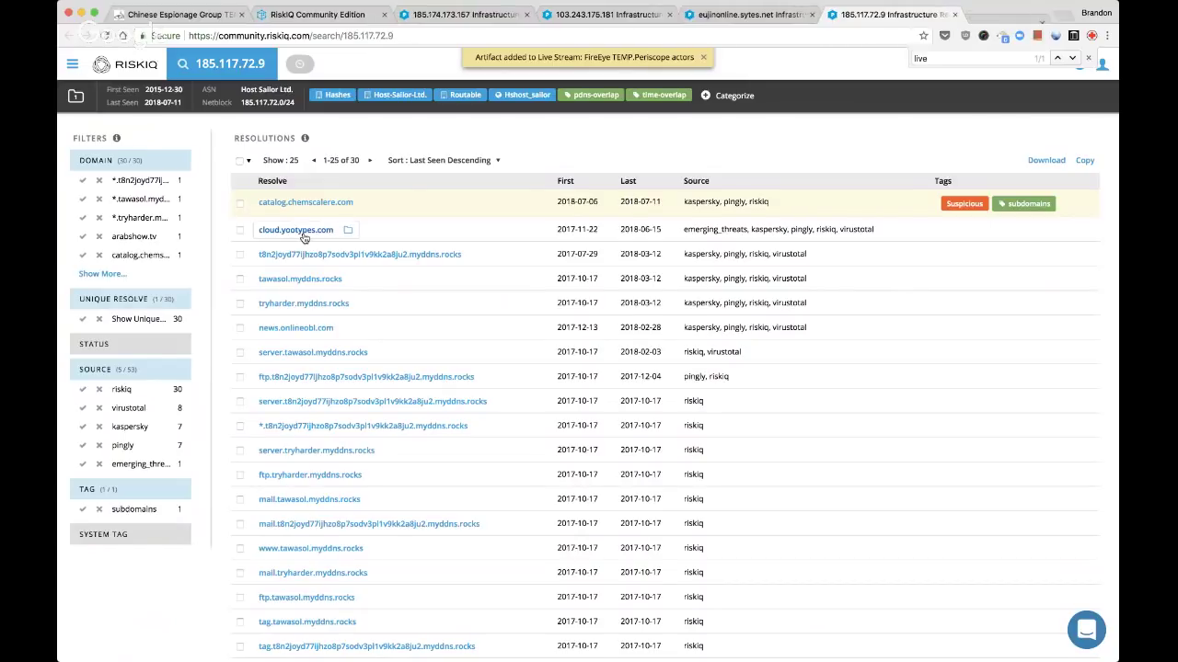
left_click(307, 286, "super")
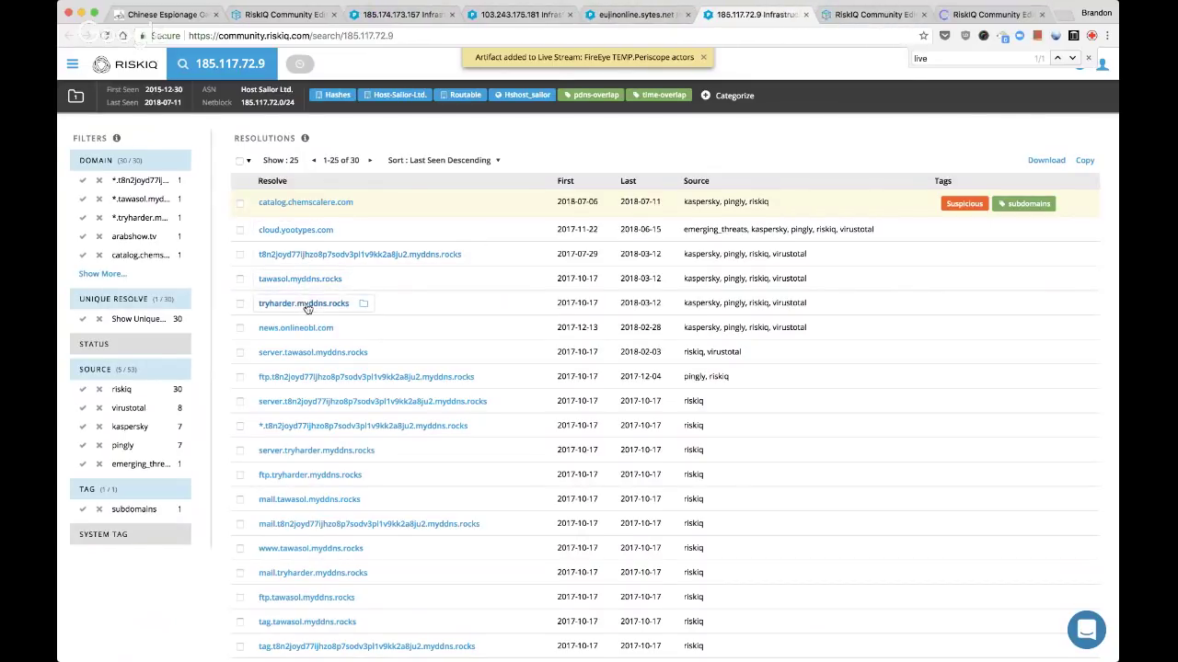
left_click(306, 303, "super")
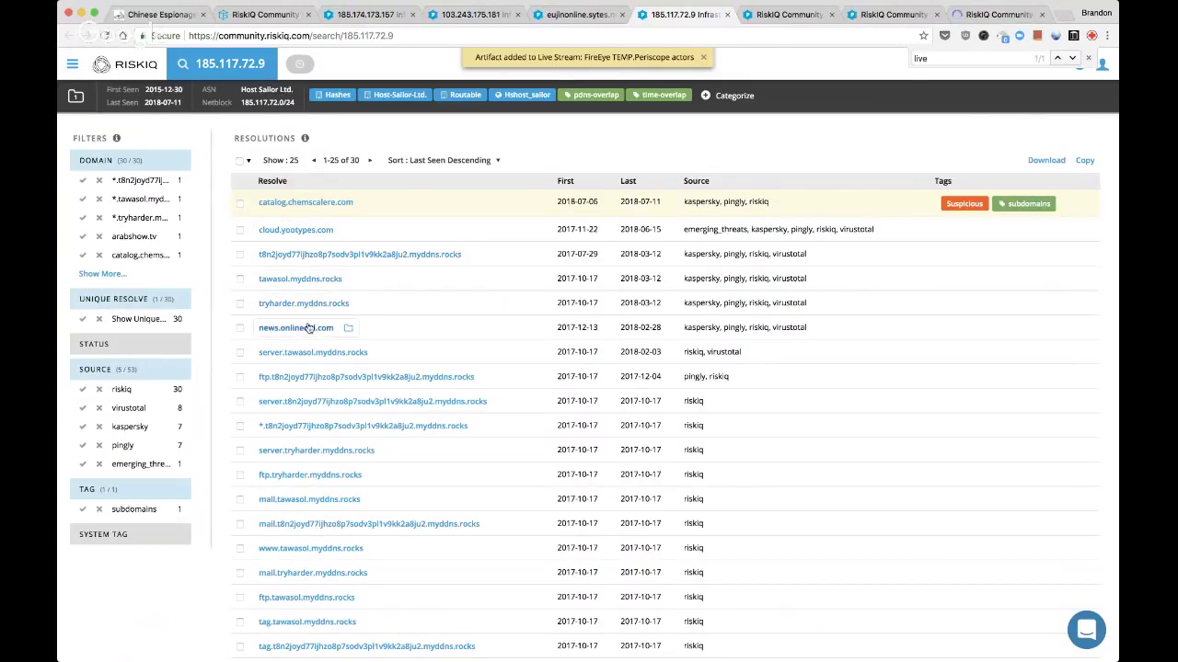
left_click(310, 328, "super")
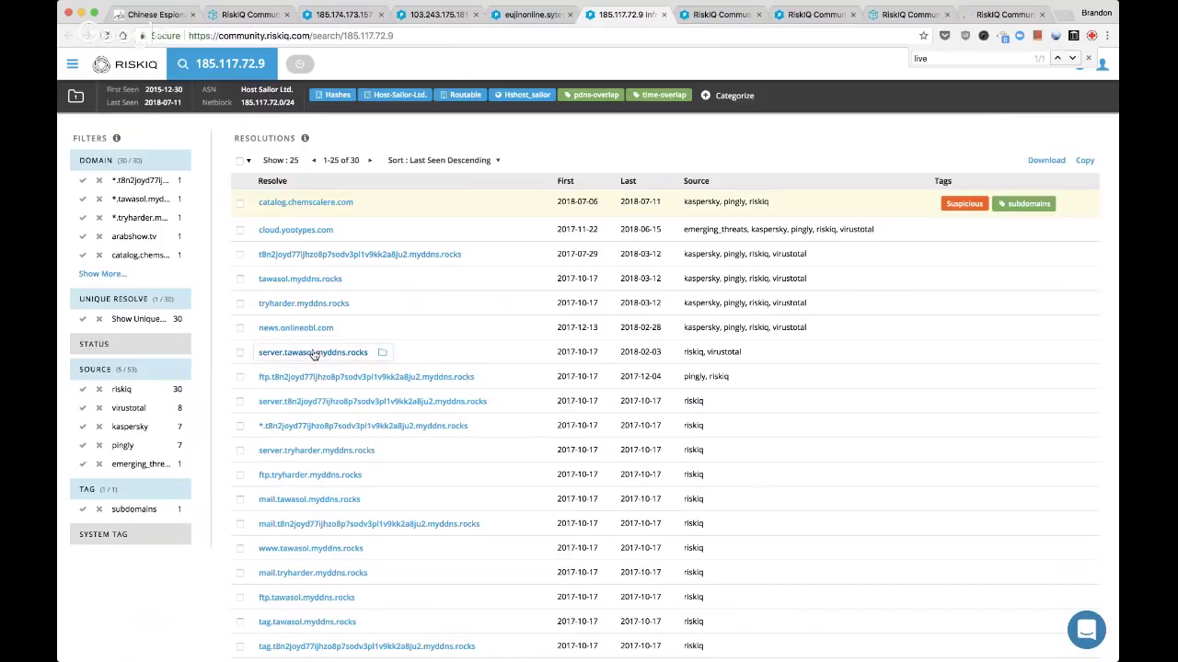
left_click(313, 353, "super")
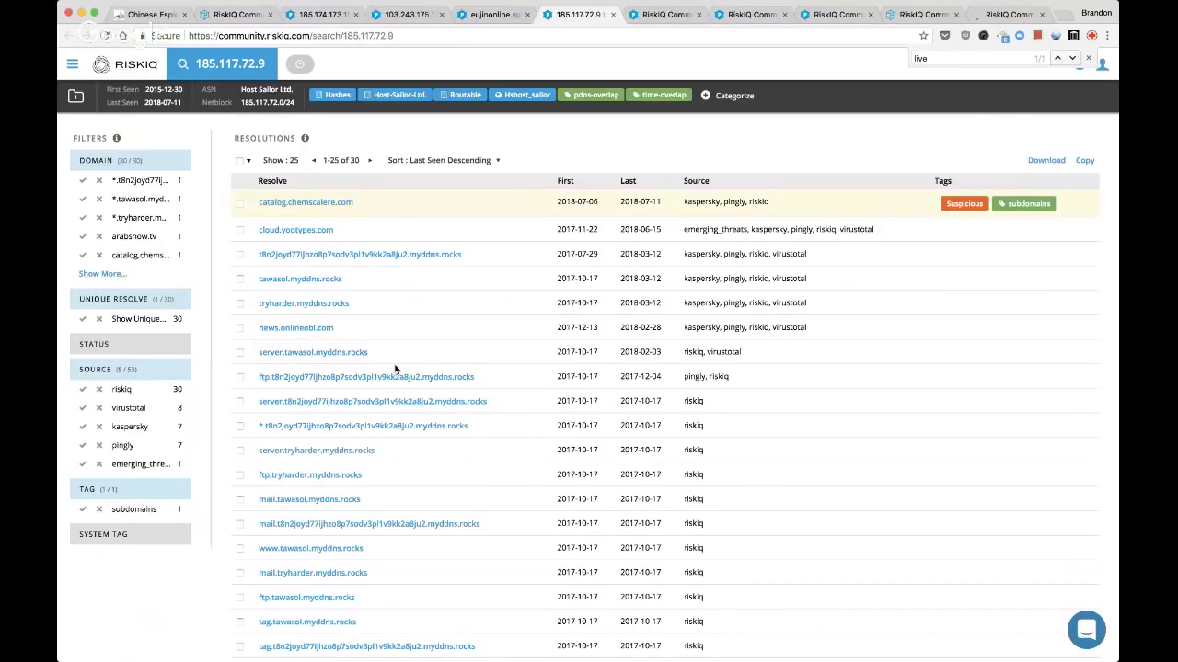
scroll(396, 369, "down", 1)
scroll(396, 369, "down", 2)
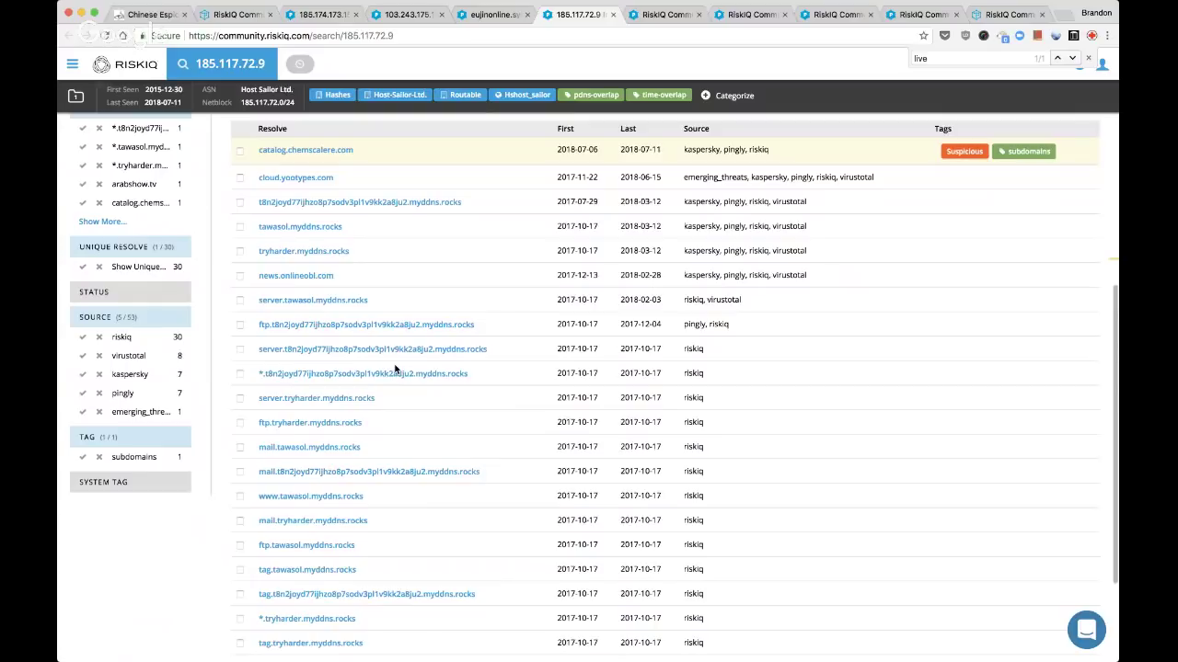
Go to the cloud.yootypes.com page and list its subdomains
key("ctrl+Tab")
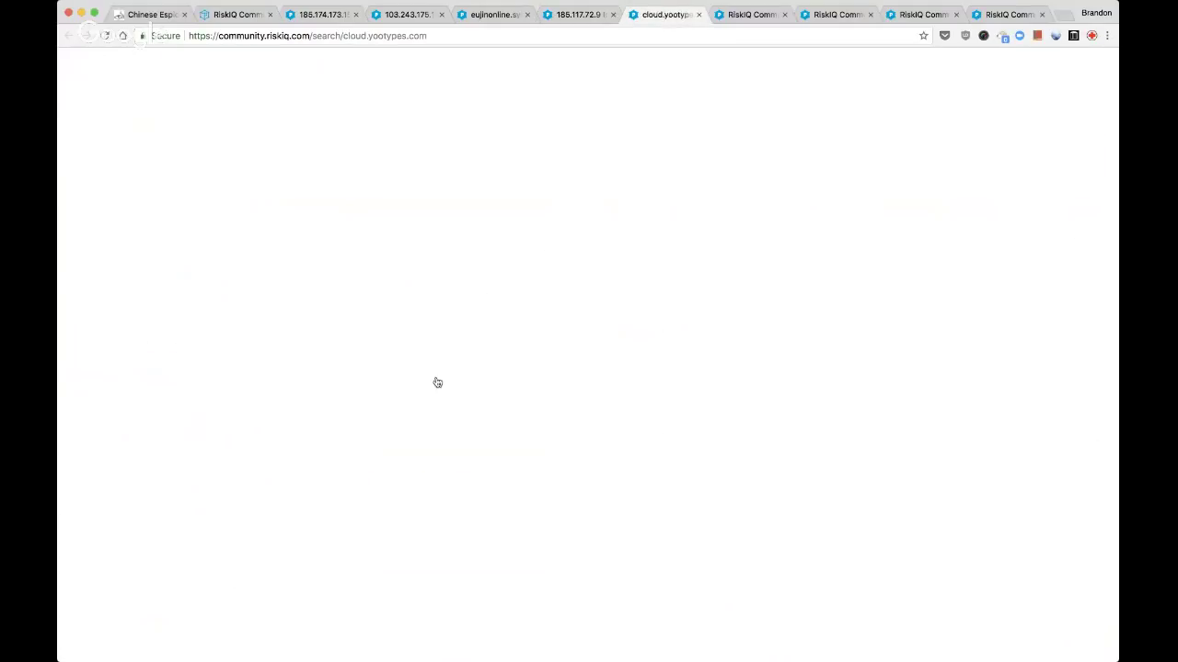
key("ctrl+Tab")
key("ctrl+Tab")
key("ctrl+Tab")
key("ctrl+Tab")
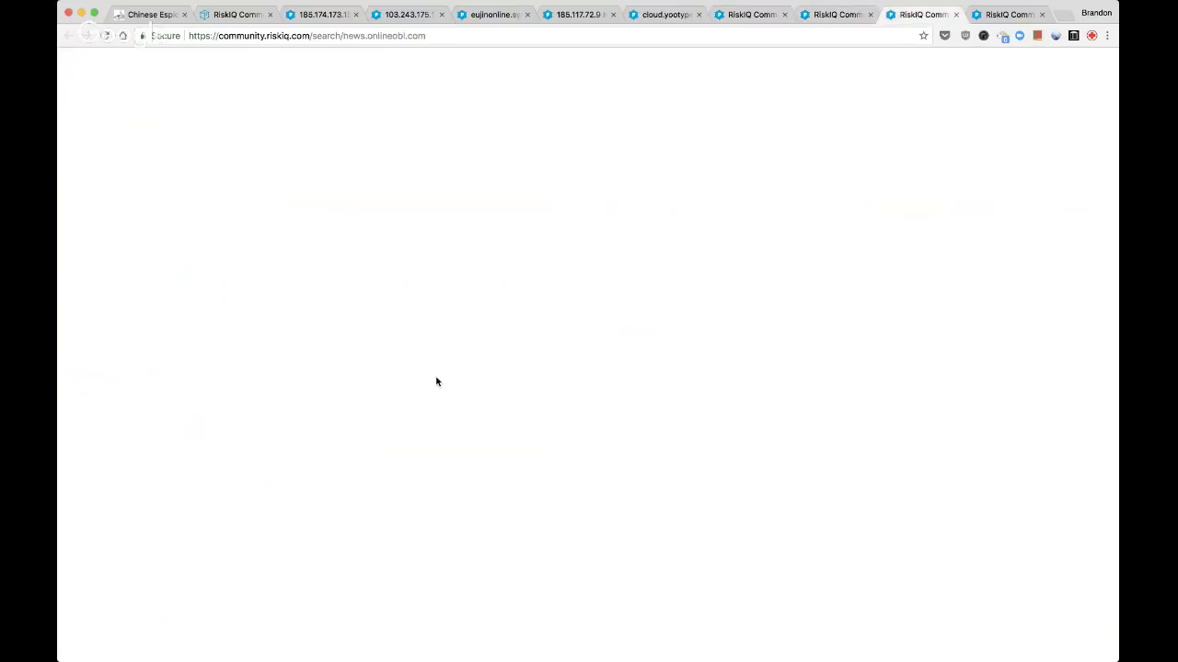
key("ctrl+shift+Tab")
key("ctrl+shift+Tab")
key("ctrl+shift+Tab")
key("ctrl+shift+Tab")
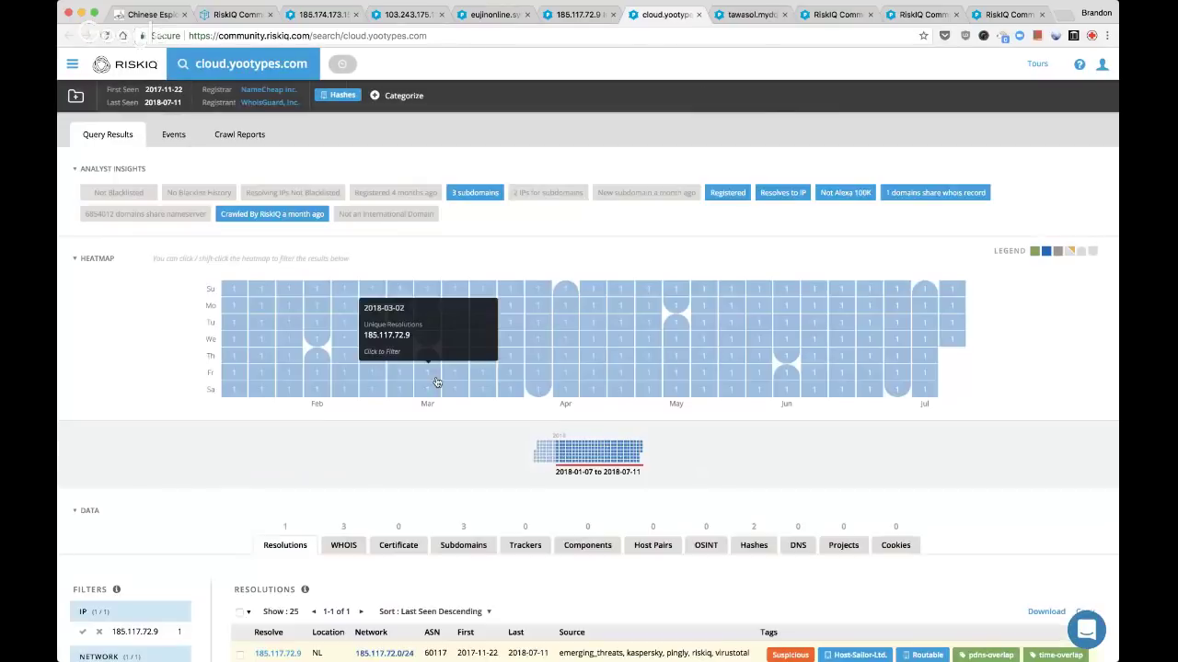
scroll(437, 382, "down", 5)
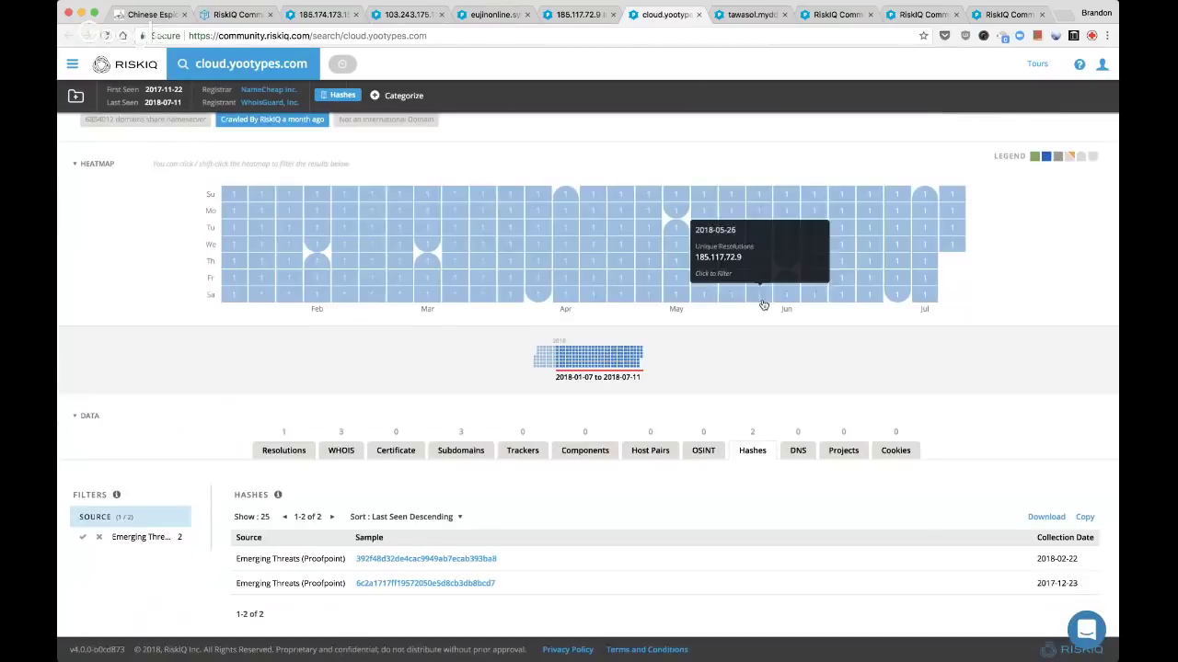
left_click(438, 454)
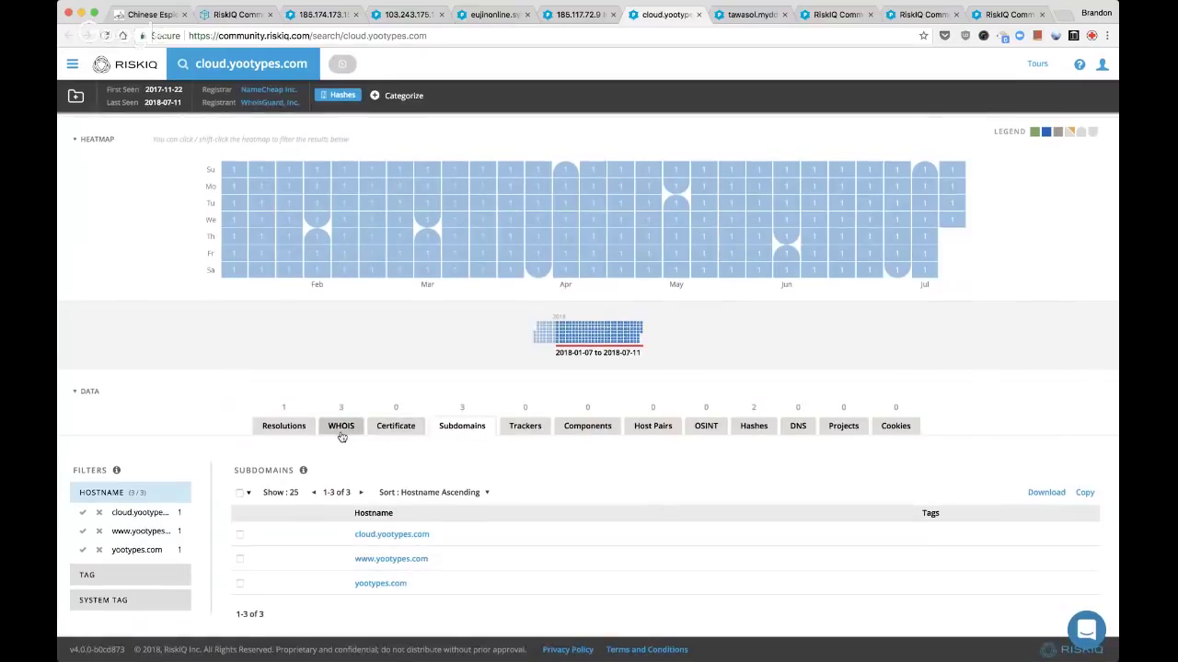
Review cloud.yootypes.com's WHOIS history (2018-06-15, 2018-05-30) and return to its resolutions
left_click(341, 429)
scroll(341, 433, "down", 3)
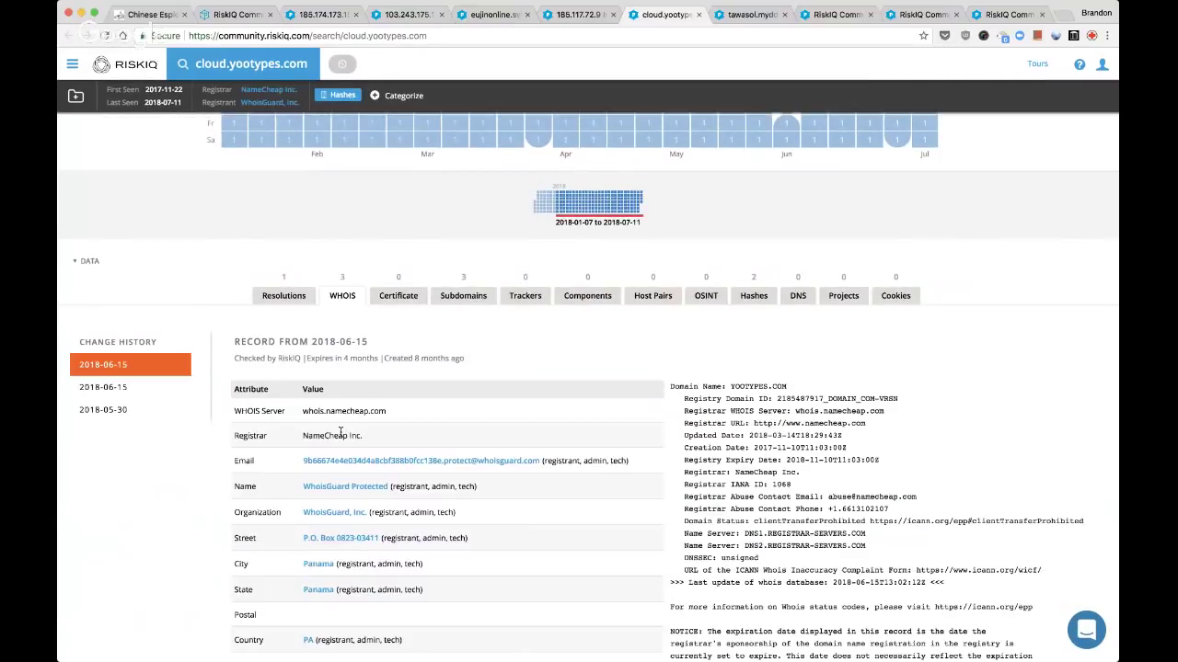
left_click(116, 388)
left_click(118, 410)
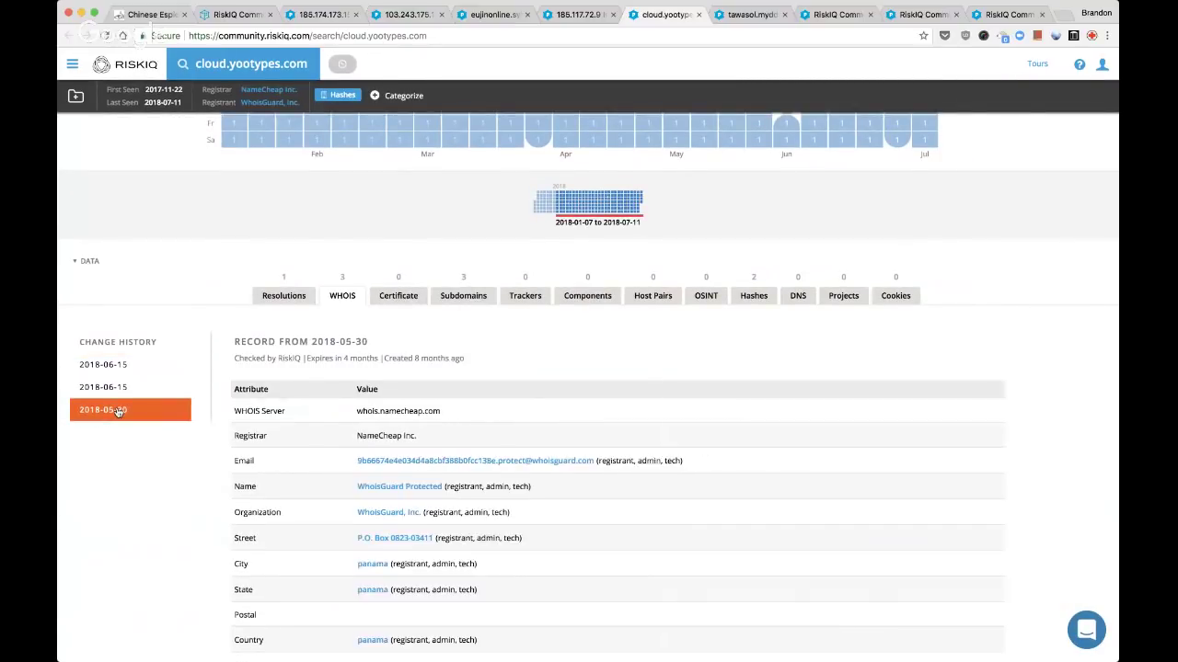
scroll(211, 467, "down", 2)
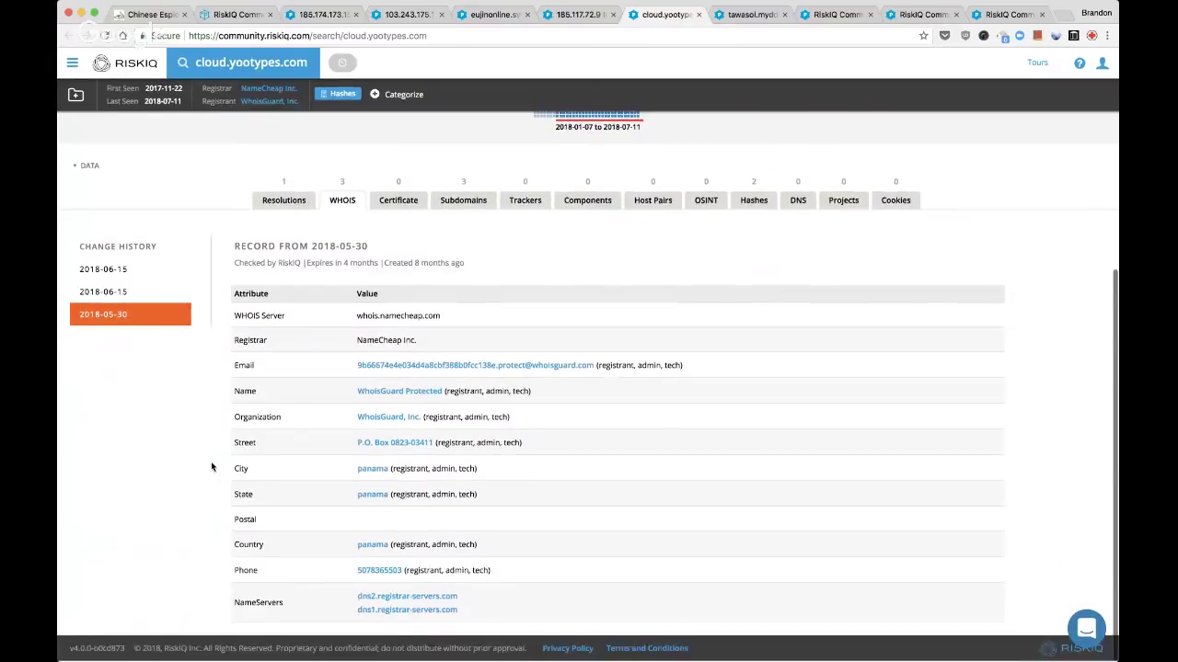
left_click(115, 272)
left_click(283, 200)
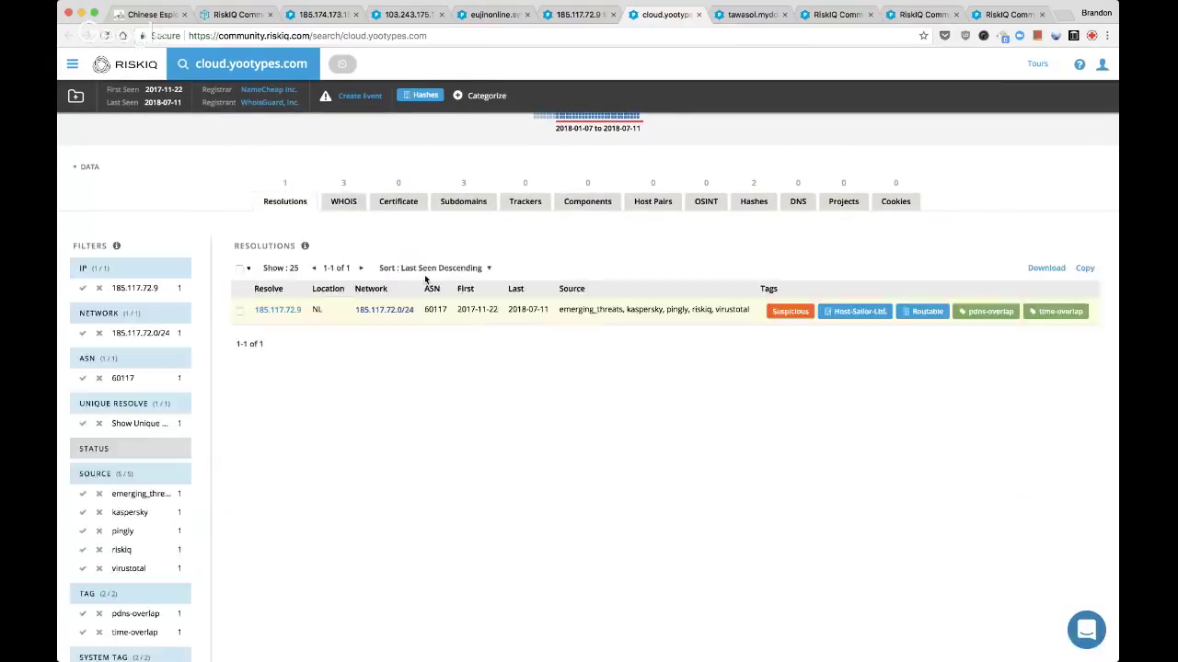
scroll(598, 408, "up", 5)
Review tawasol.myddns.rocks's subdomains and WHOIS record
key("ctrl+Tab")
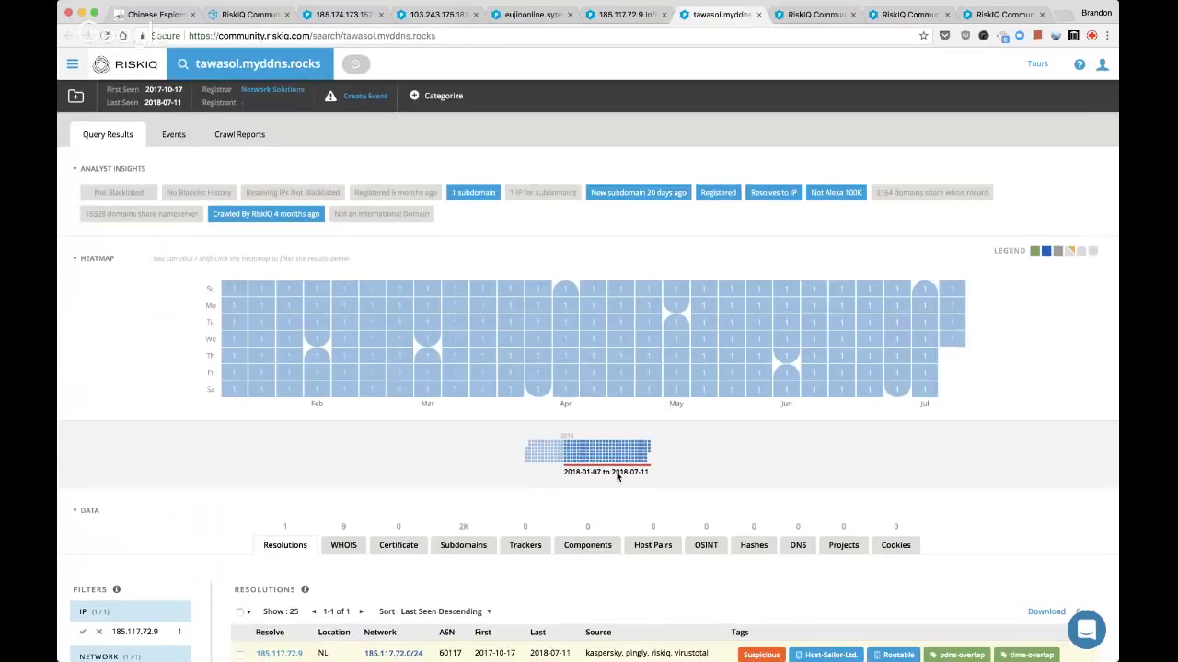
scroll(617, 476, "down", 3)
left_click(460, 389)
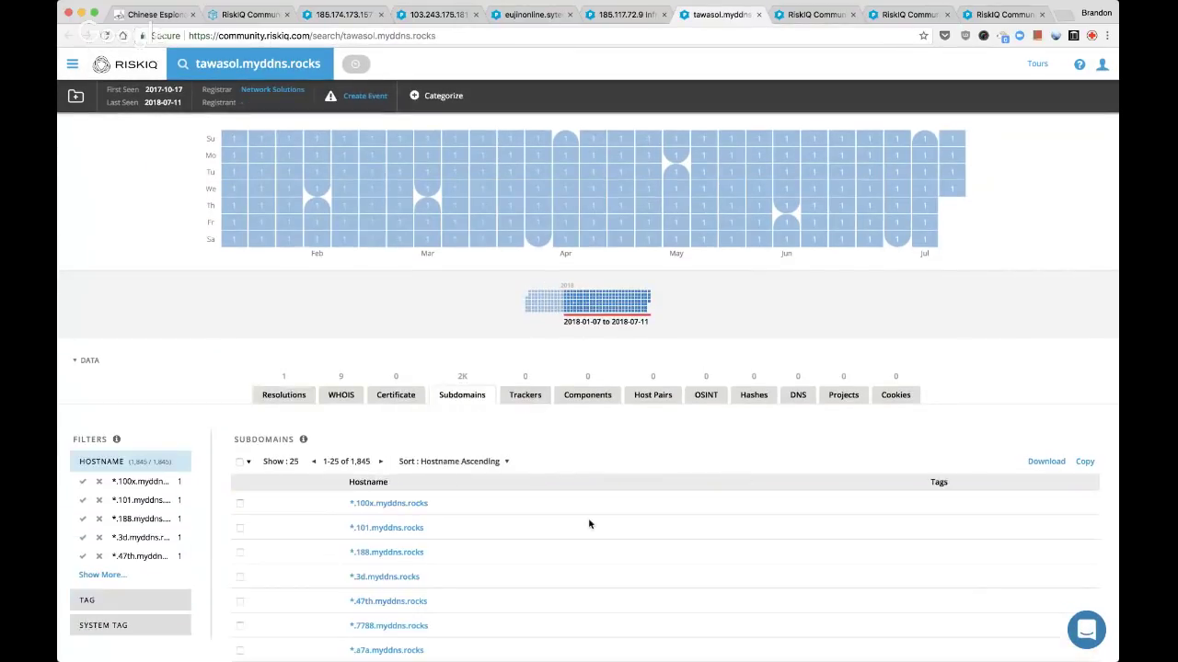
scroll(589, 524, "down", 2)
scroll(589, 523, "down", 4)
scroll(589, 521, "up", 6)
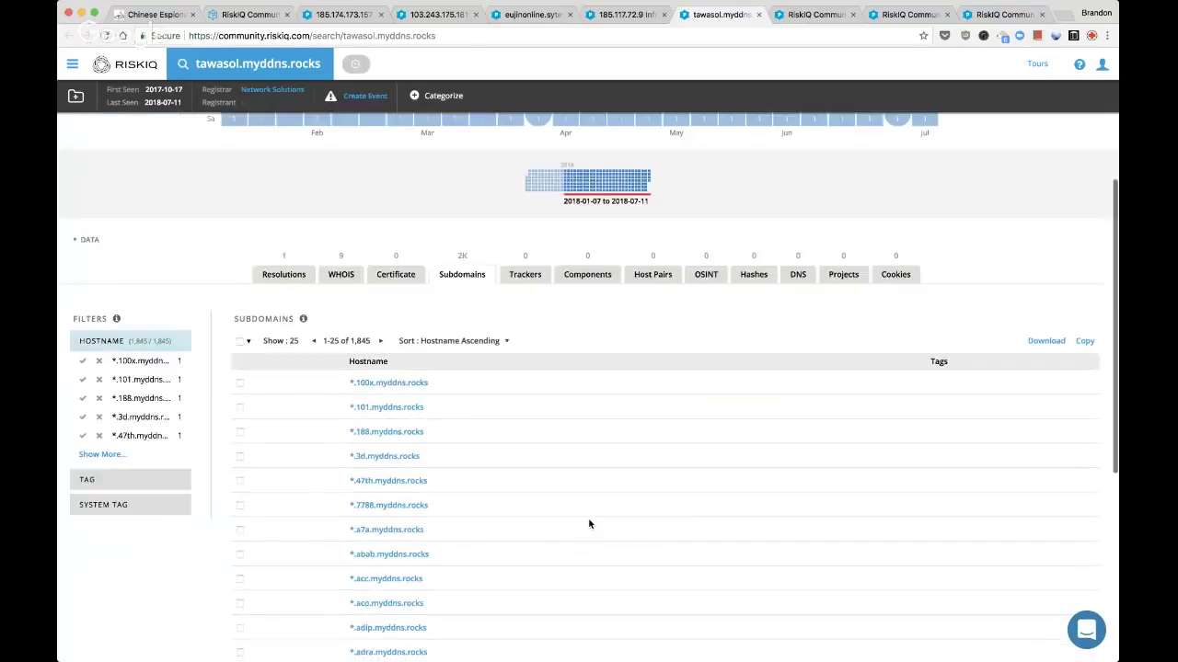
scroll(591, 529, "up", 2)
left_click(333, 545)
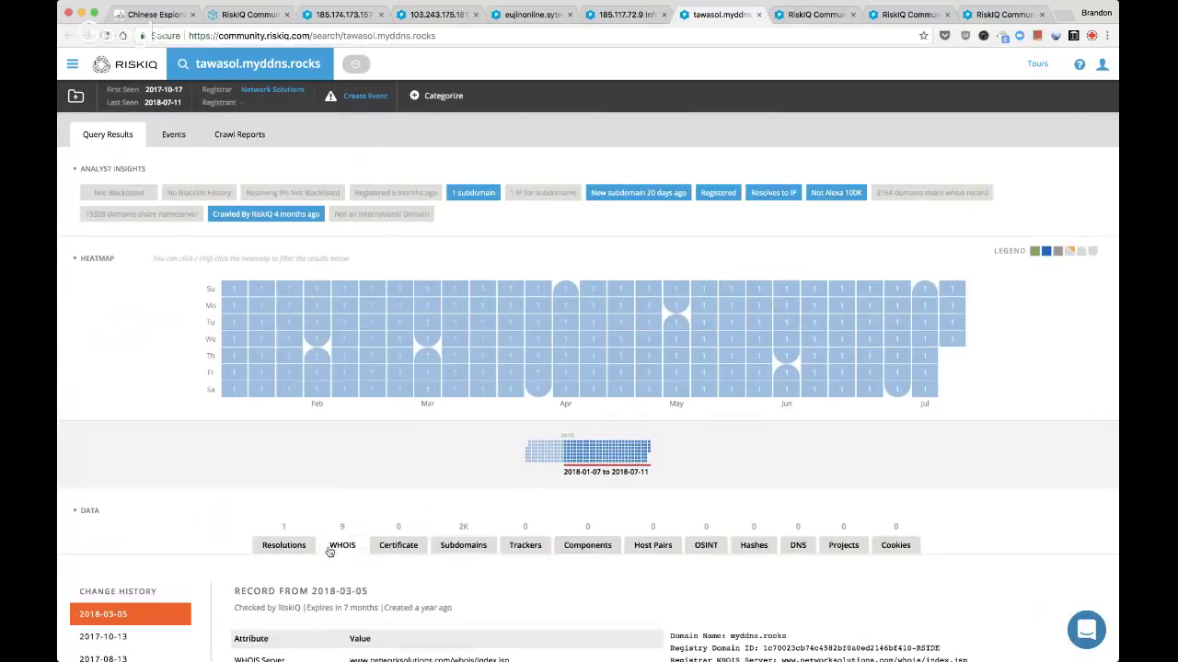
Close the tawasol.myddns.rocks and tryharder.myddns.rocks tabs, bringing up server.tawasol.myddns.rocks
key("ctrl+w")
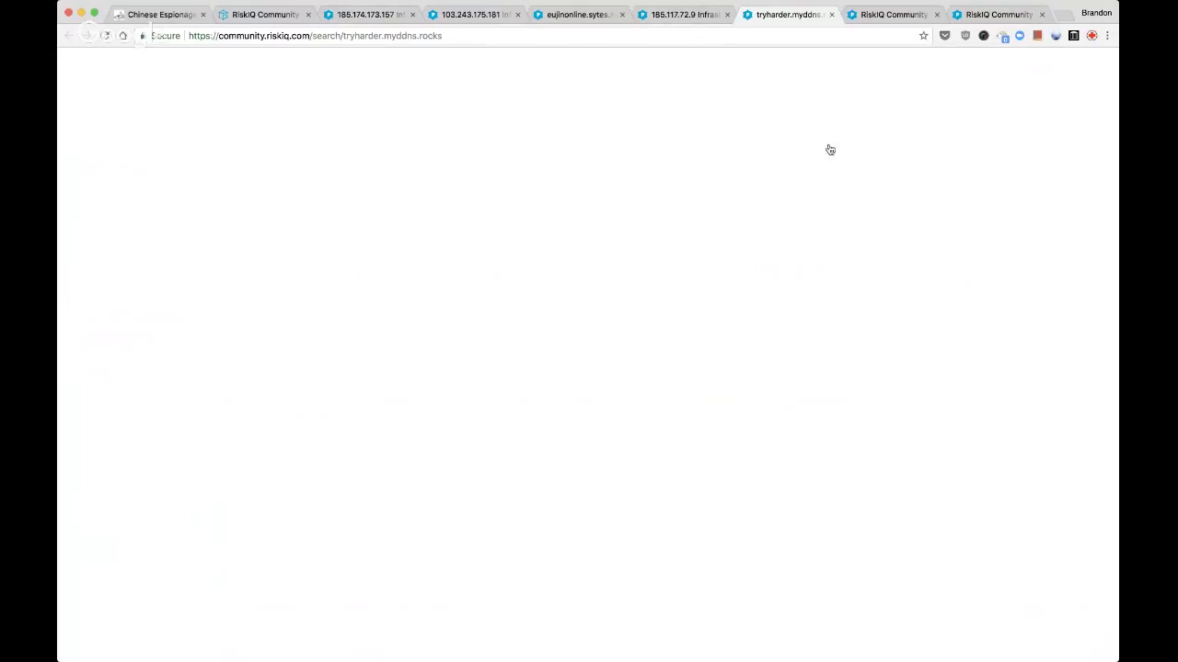
left_click(833, 16)
left_click(862, 16)
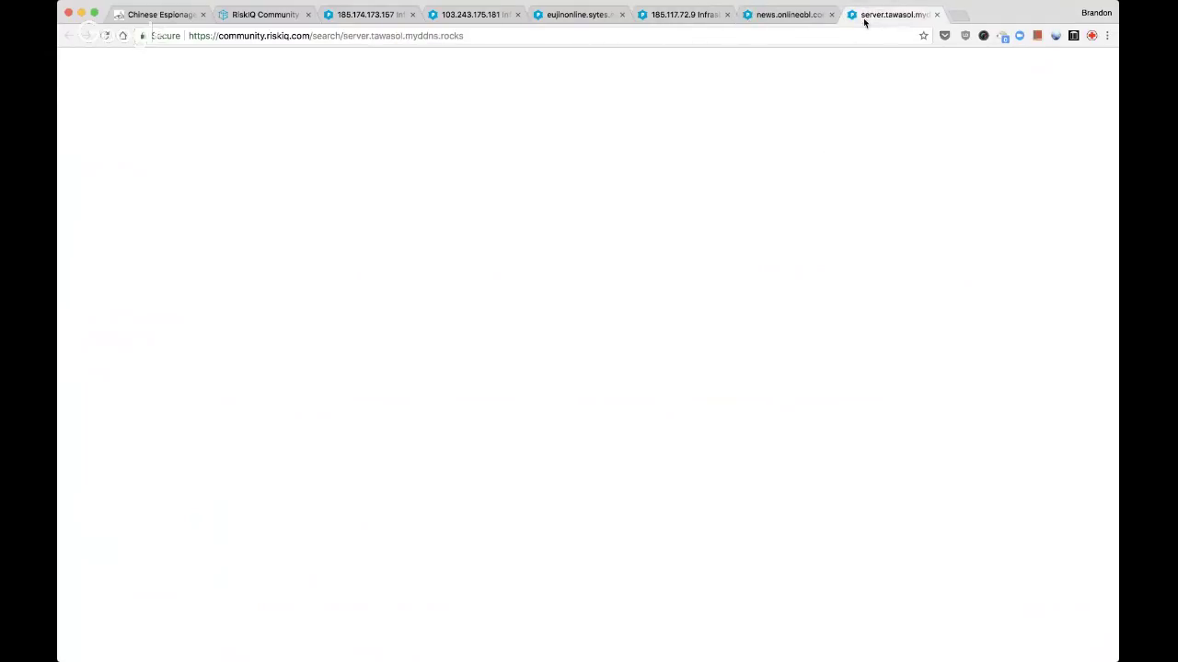
Review news.onlineobl.com's subdomains, WHOIS including the 2017-08-31 record, and resolutions
left_click(775, 16)
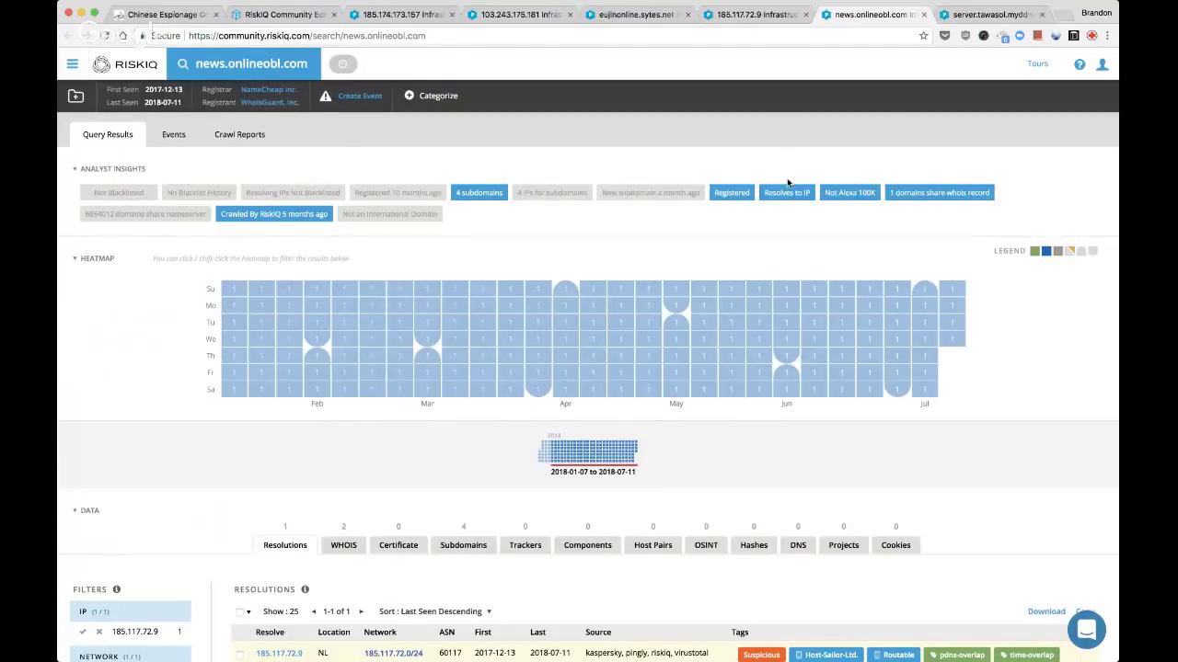
scroll(787, 182, "down", 5)
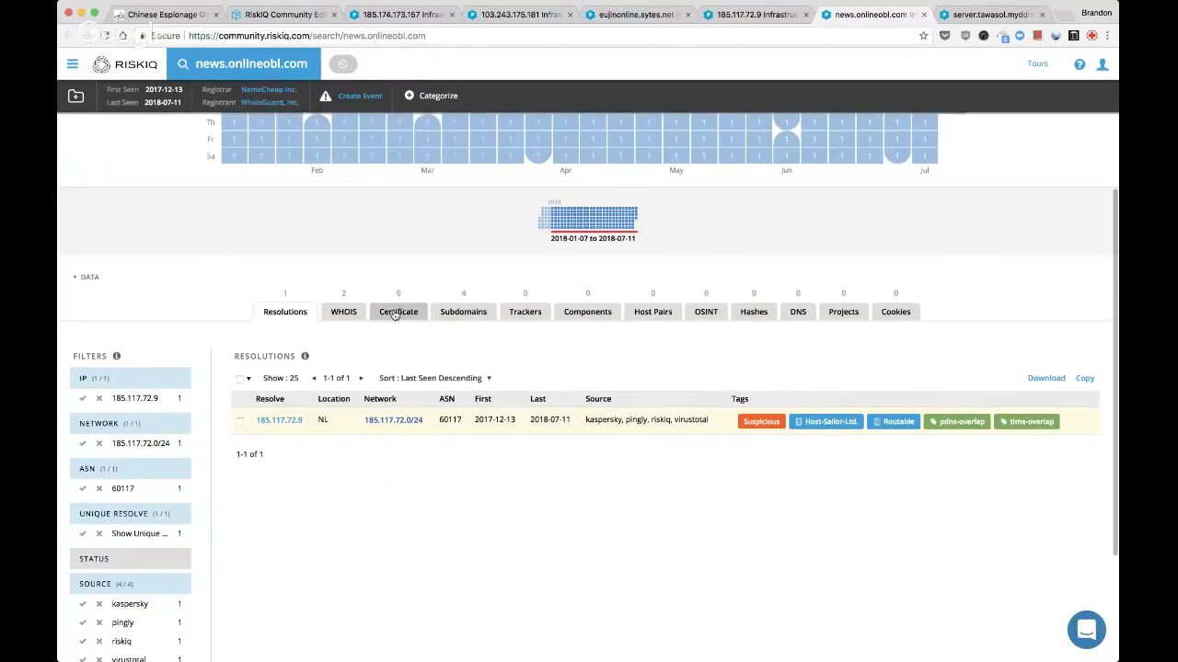
left_click(463, 312)
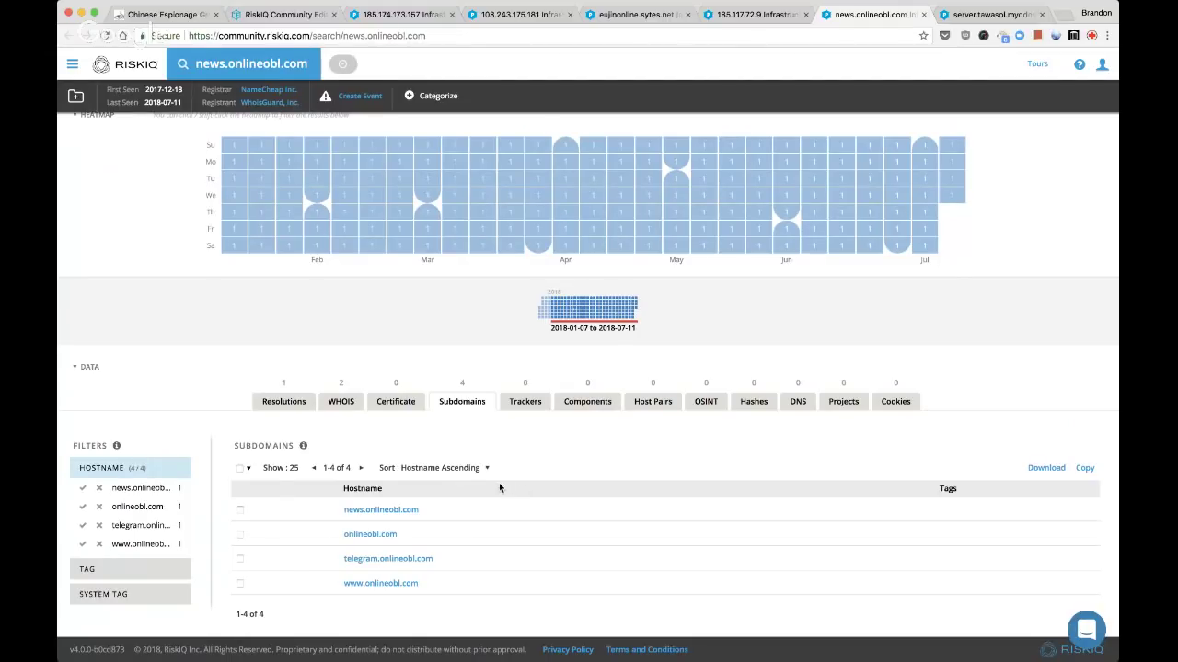
left_click(340, 404)
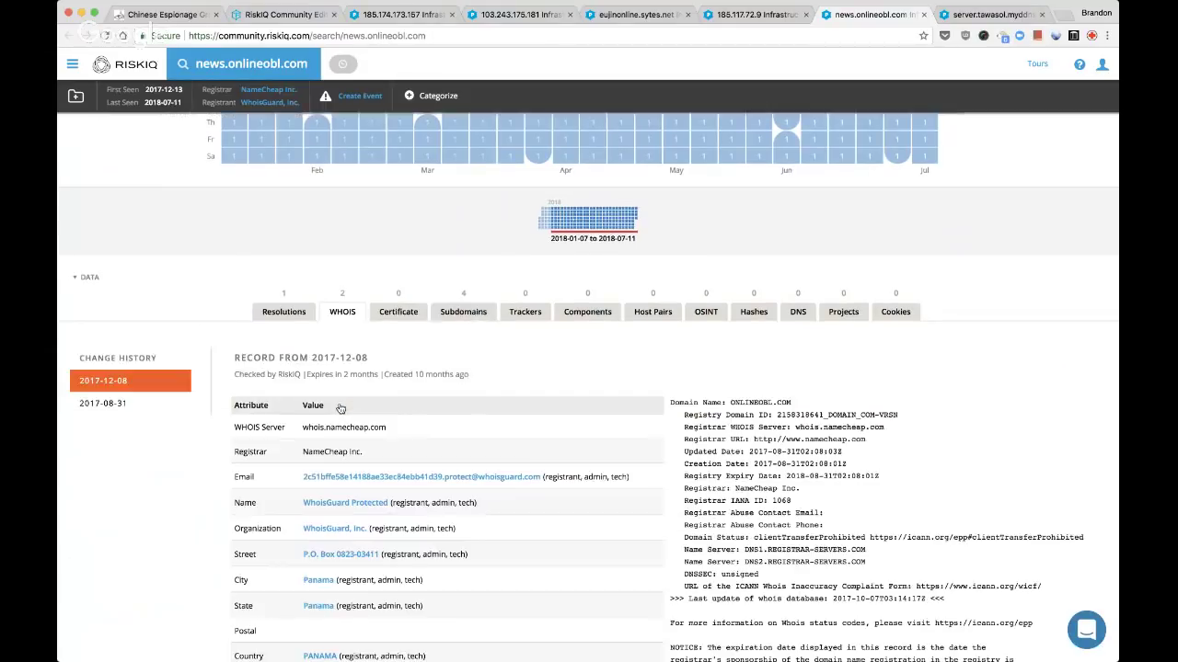
left_click(117, 406)
left_click(265, 317)
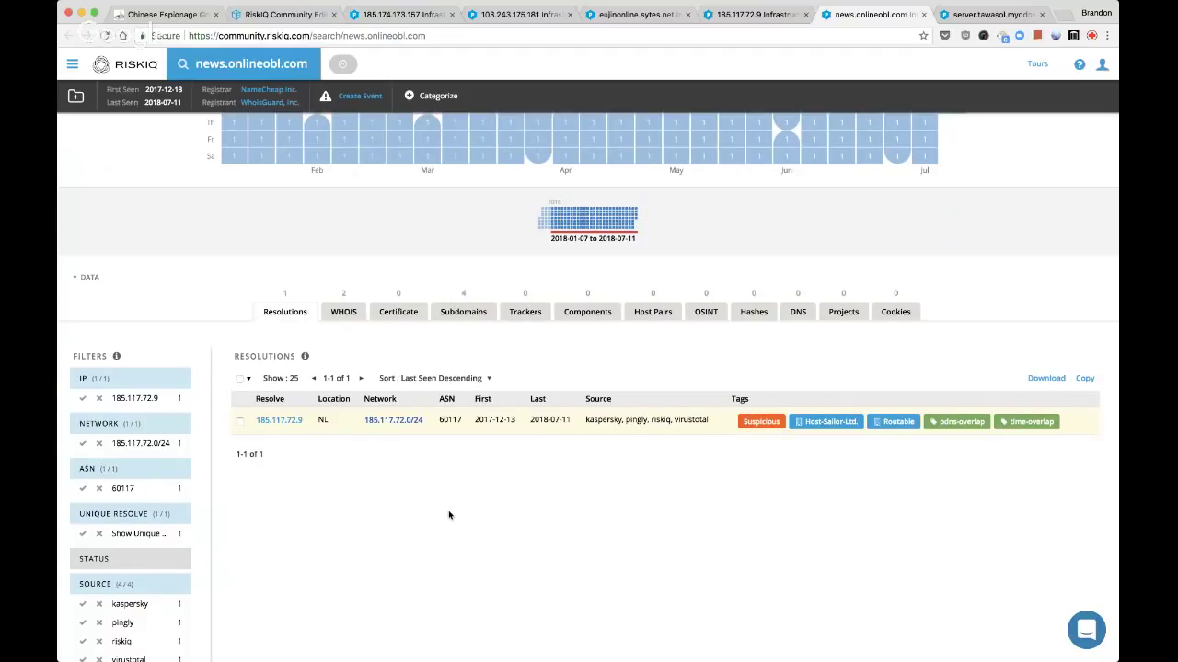
Close the news.onlineobl.com, server.tawasol.myddns.rocks and 185.117.72.9 tabs
key("super+w")
scroll(449, 515, "down", 1)
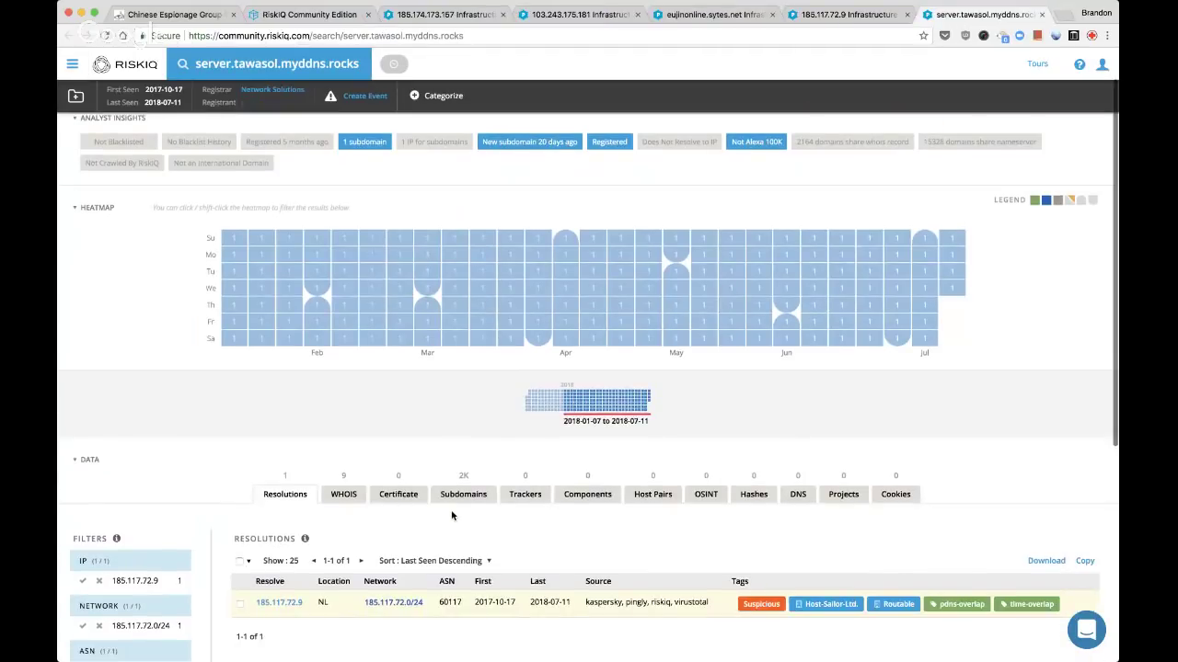
scroll(451, 516, "down", 1)
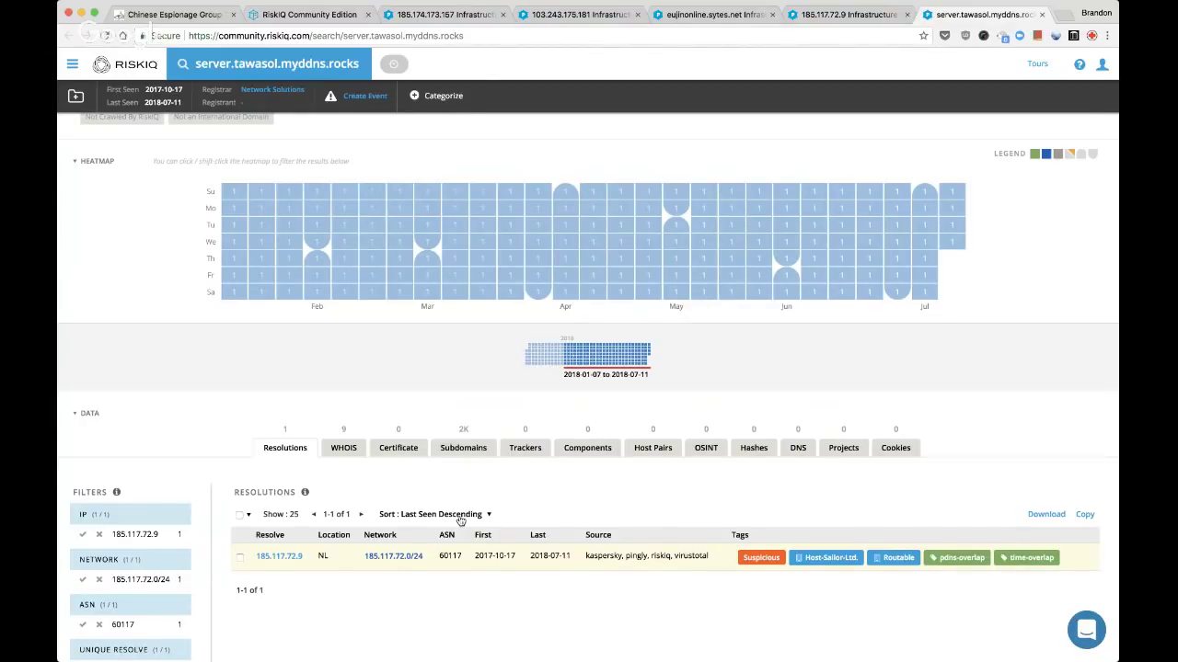
key("super+w")
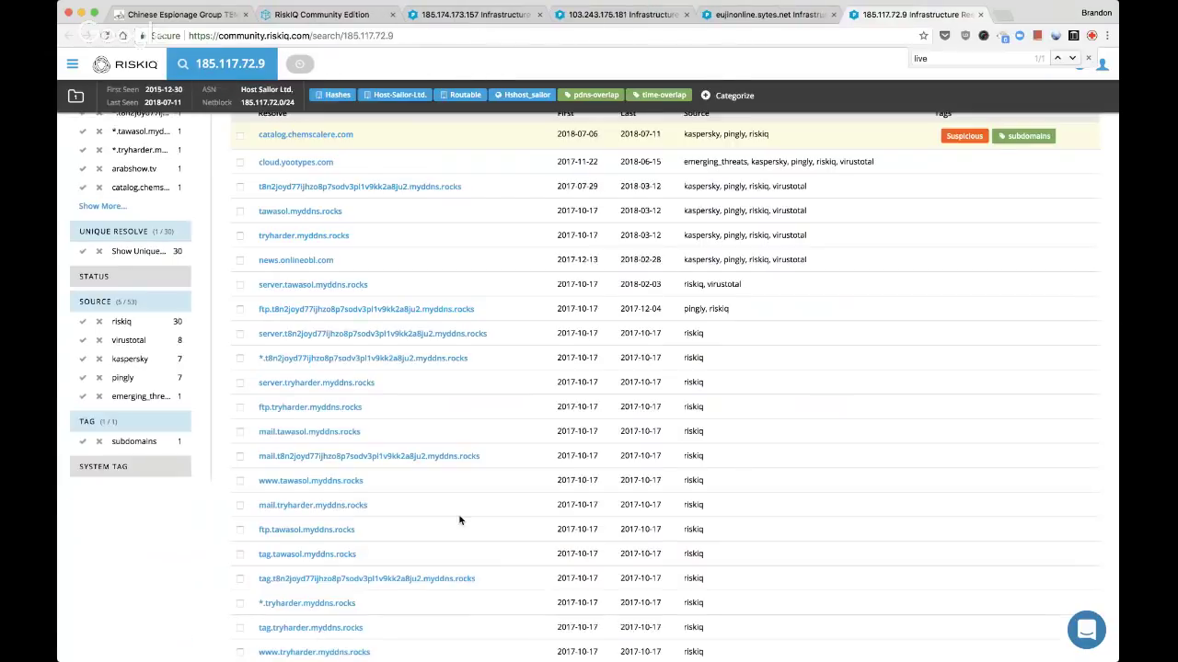
scroll(460, 521, "up", 5)
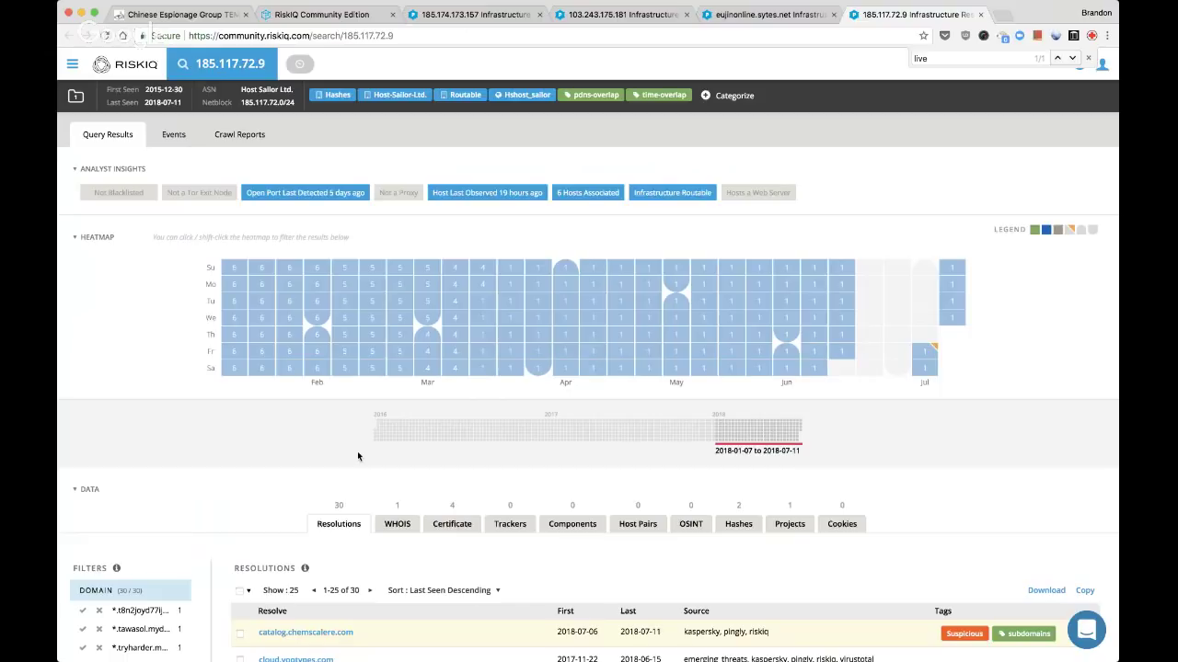
key("super+w")
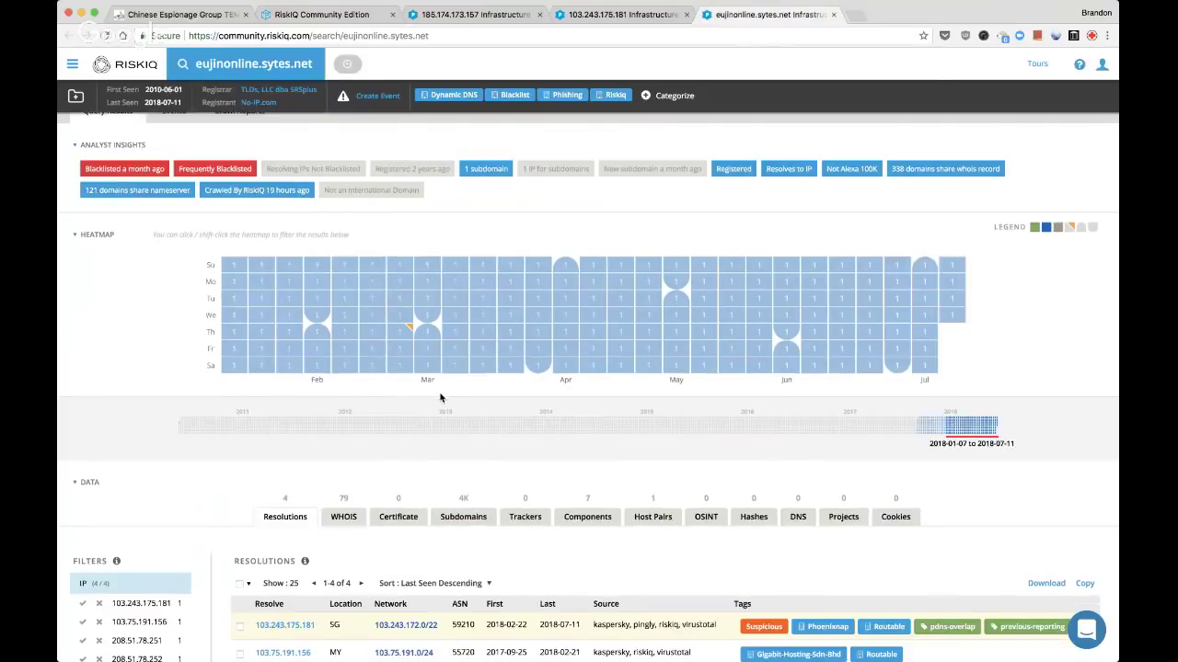
Review eujinonline.sytes.net's components and host pairs, opening eujinon9.com in a new tab
scroll(501, 394, "down", 3)
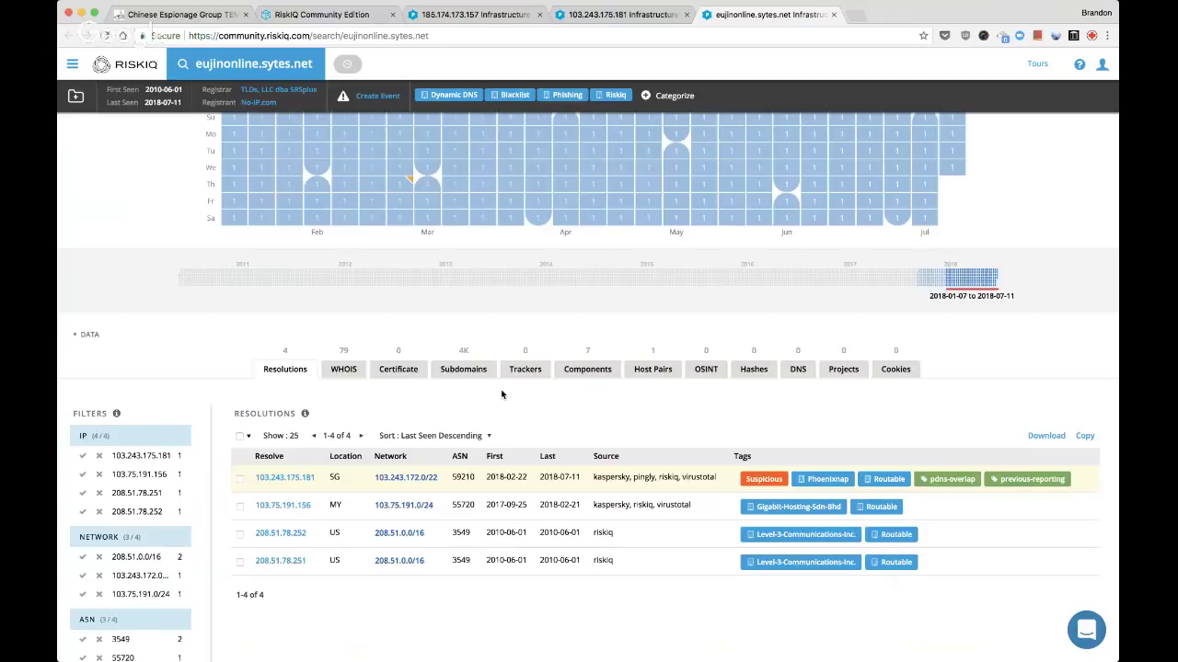
left_click(604, 372)
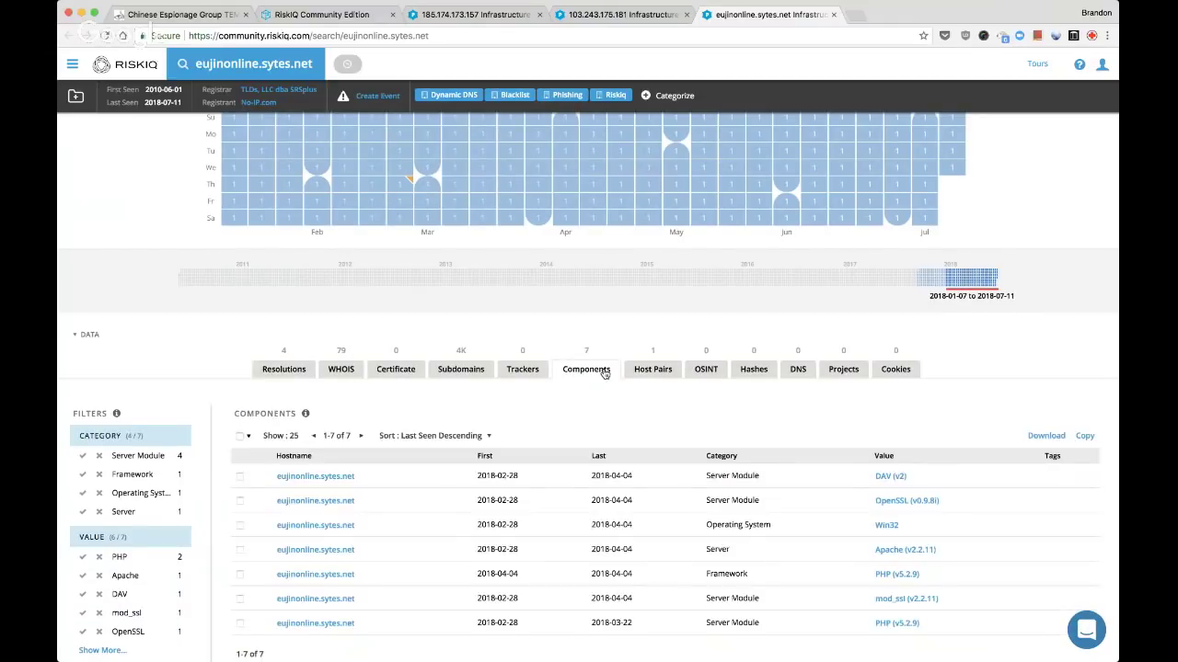
scroll(671, 458, "down", 1)
scroll(670, 457, "down", 1)
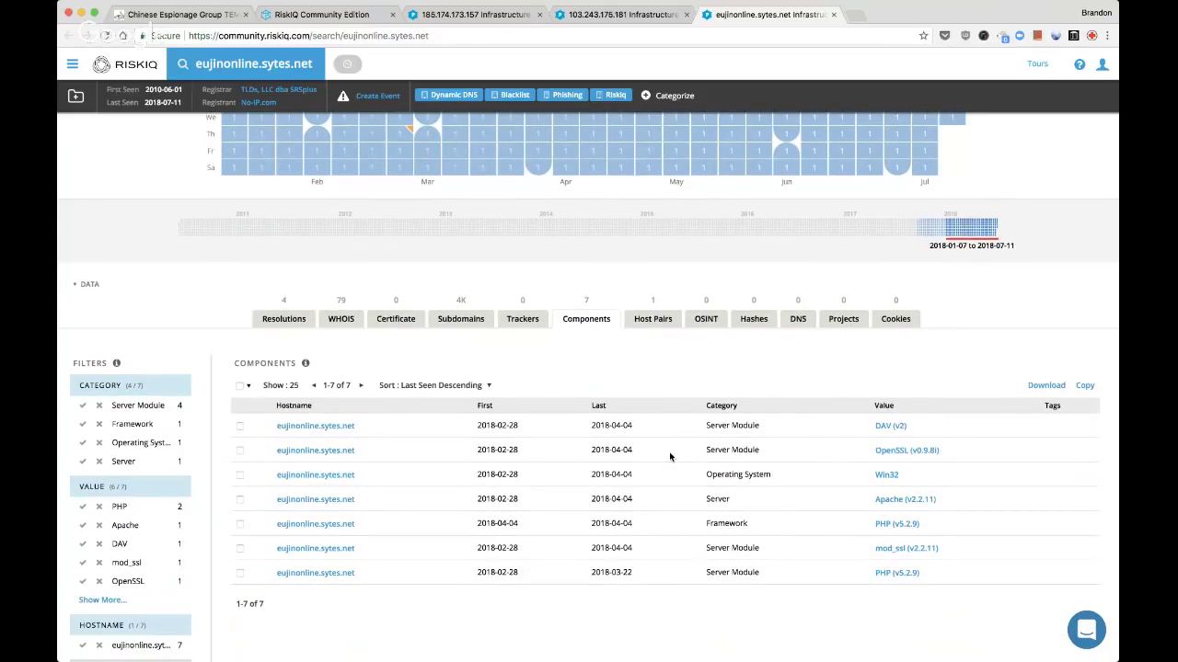
left_click(653, 319)
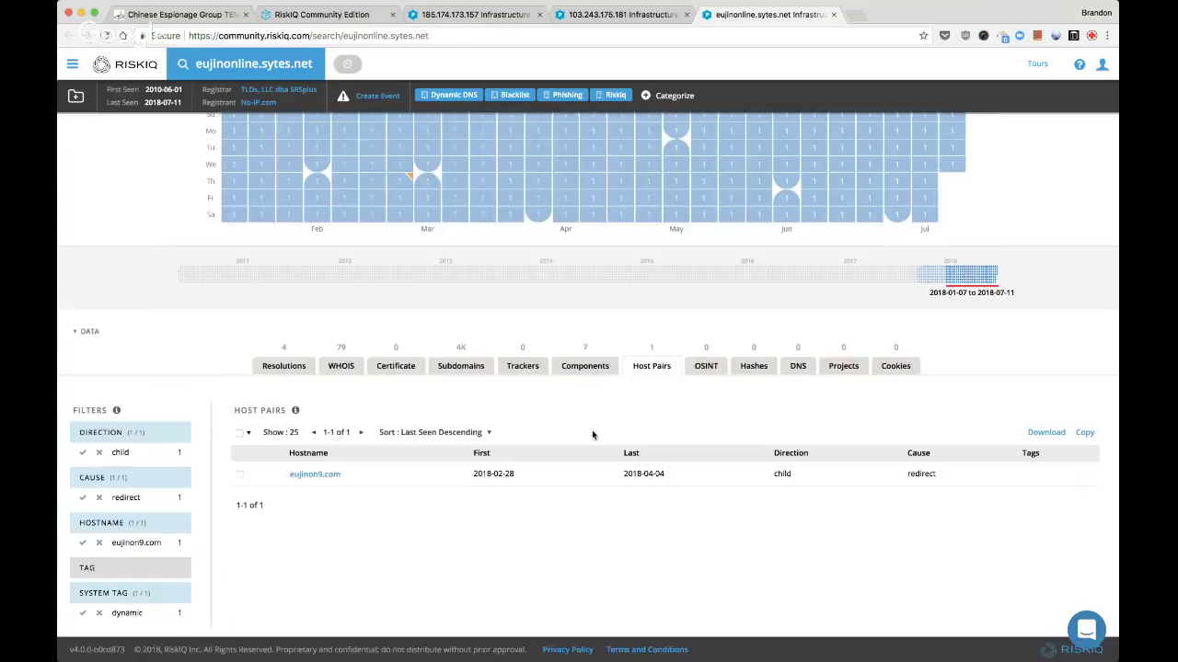
left_click(327, 477, "super")
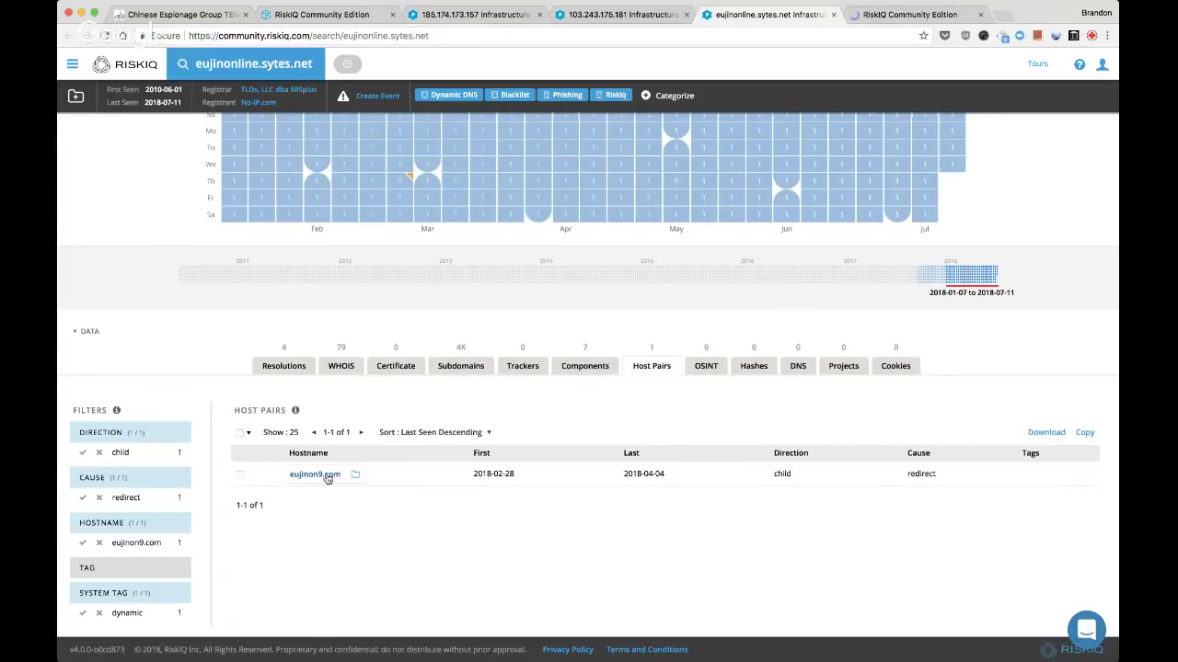
Check eujinonline.sytes.net's subdomains, WHOIS and resolutions, opening 103.75.191.156 in a new tab
left_click(469, 367)
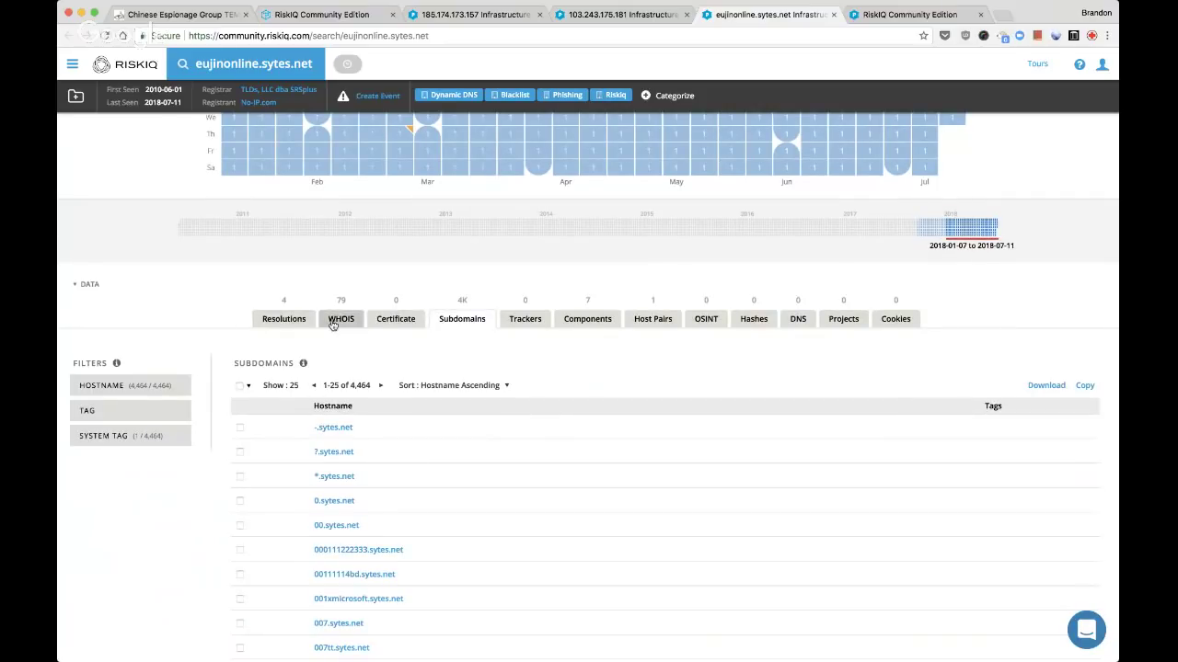
left_click(333, 324)
left_click(286, 322)
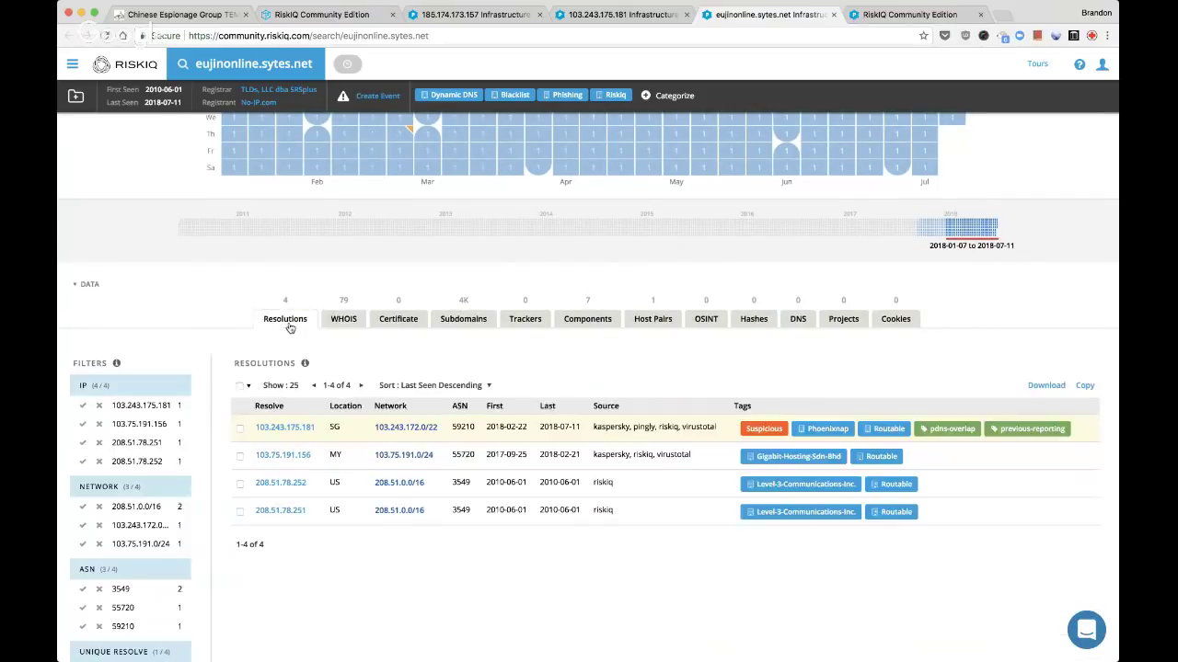
left_click(295, 457, "super")
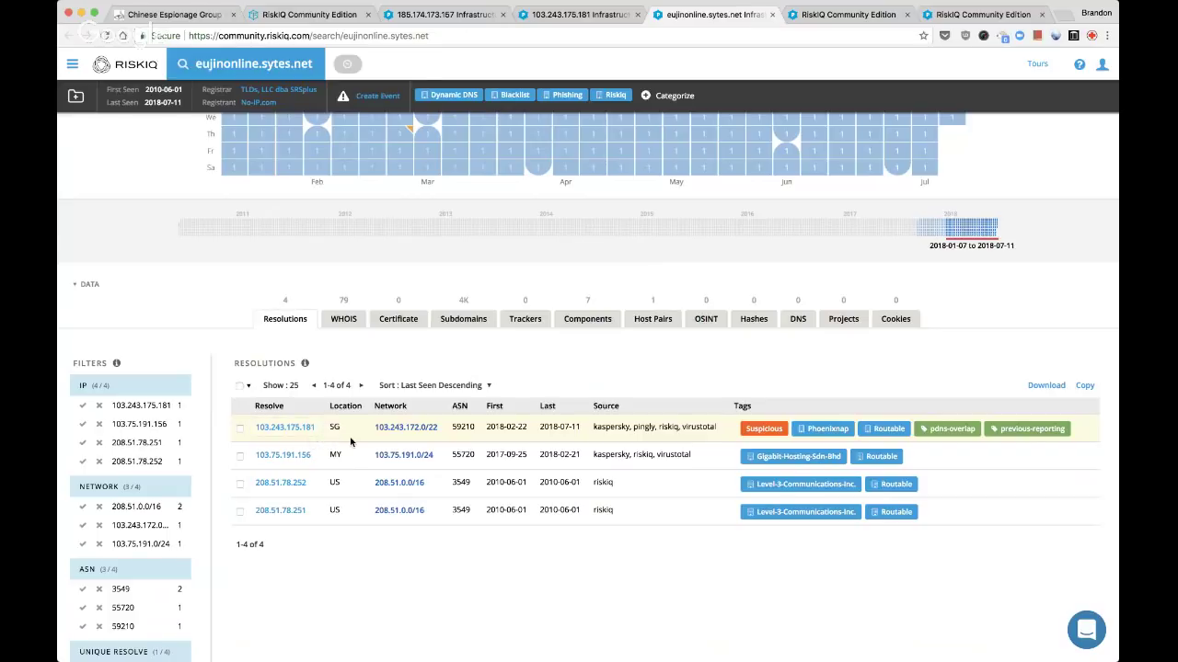
key("ctrl+Tab")
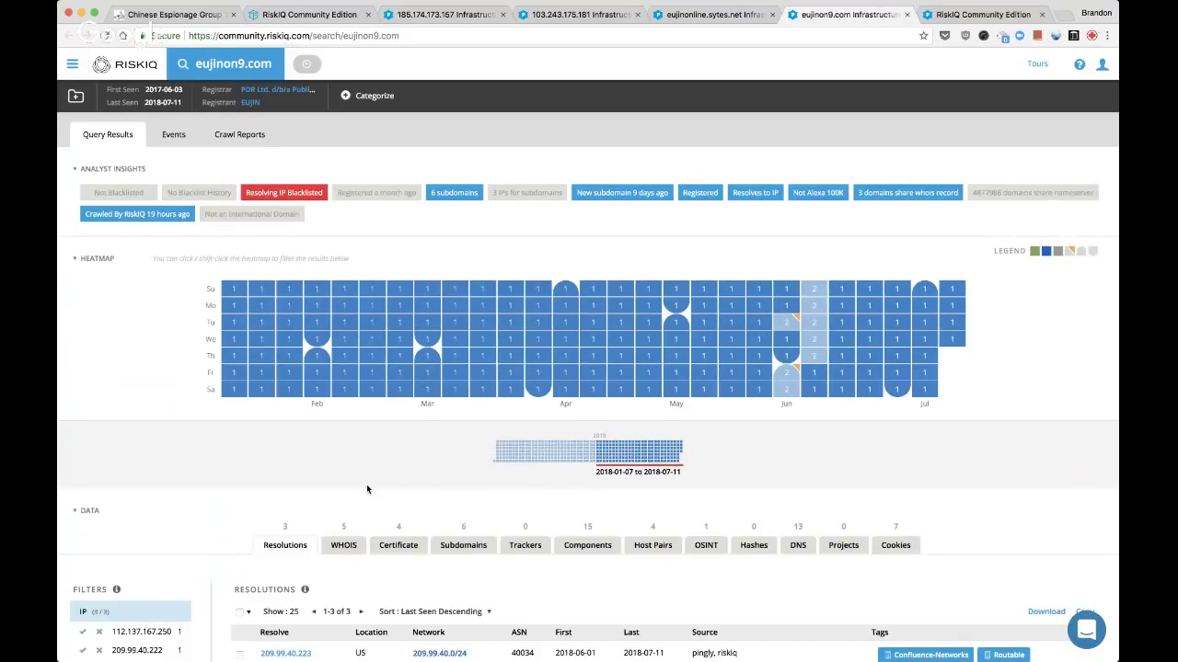
Recheck eujinonline.sytes.net's host pairs, then list eujinon9.com's SSL certificates
key("ctrl+shift+Tab")
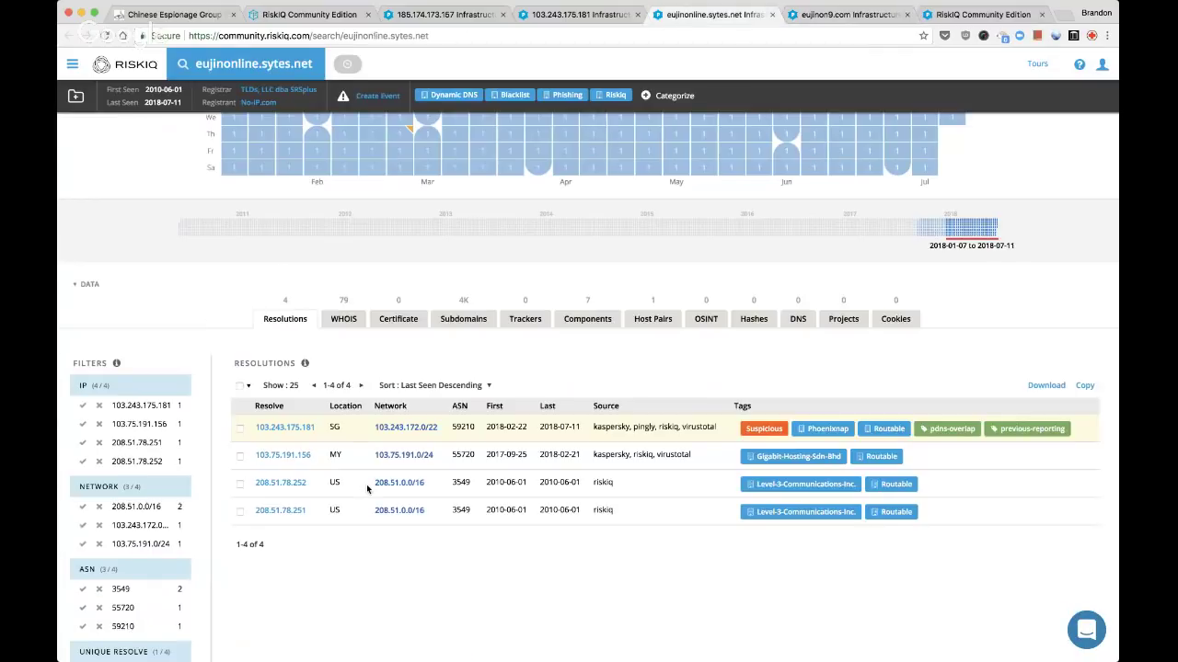
left_click(652, 318)
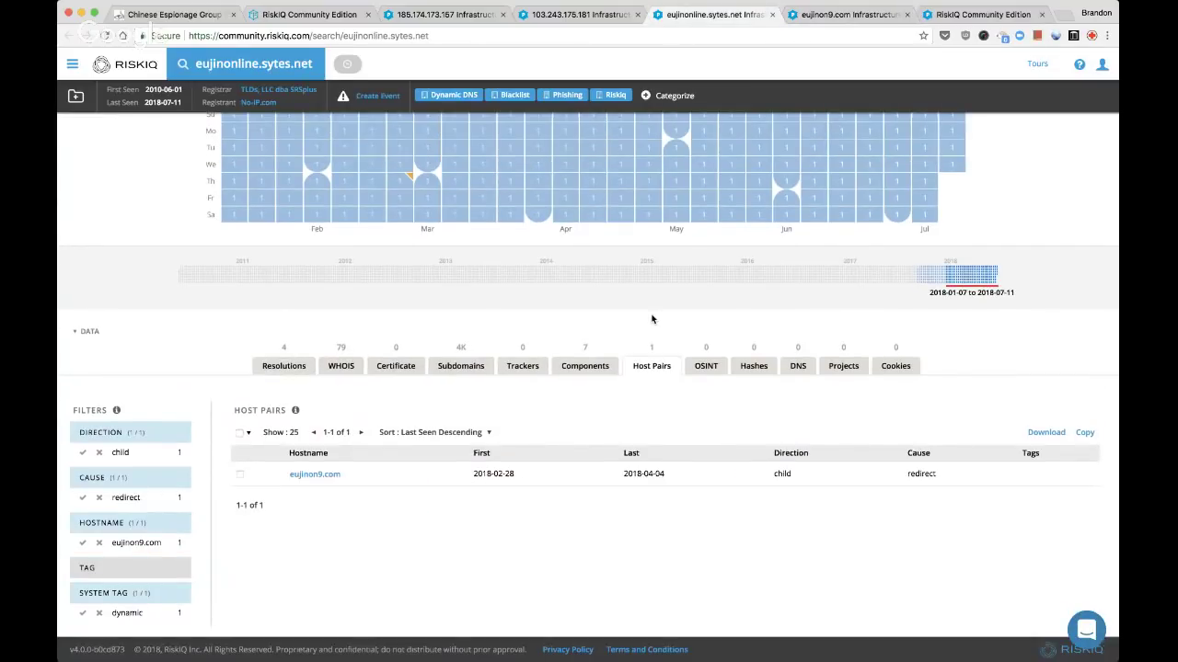
key("ctrl+Tab")
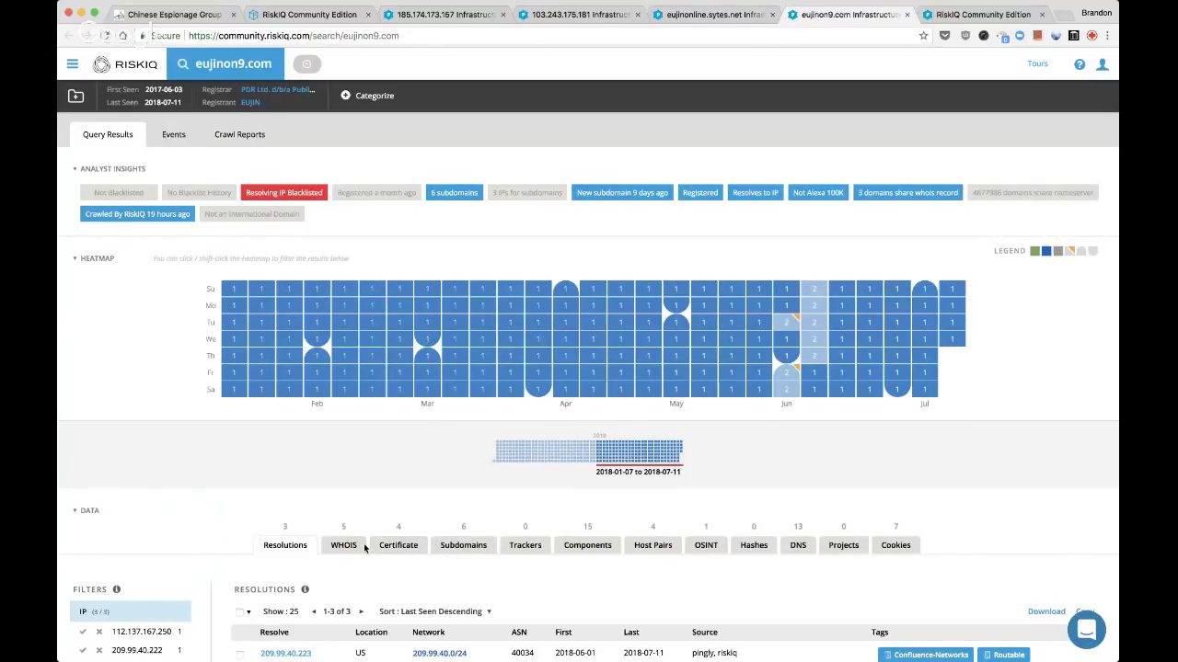
left_click(396, 546)
scroll(400, 549, "down", 1)
scroll(400, 550, "down", 2)
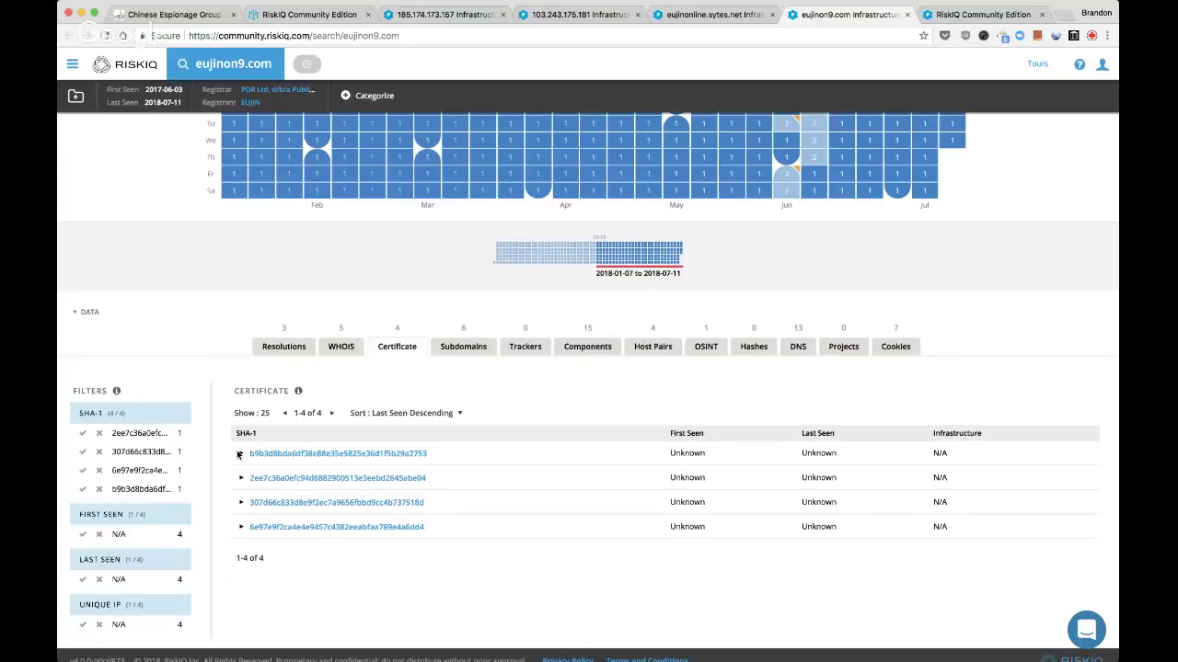
Expand and collapse each of eujinon9.com's three certificates to read their details
left_click(242, 454)
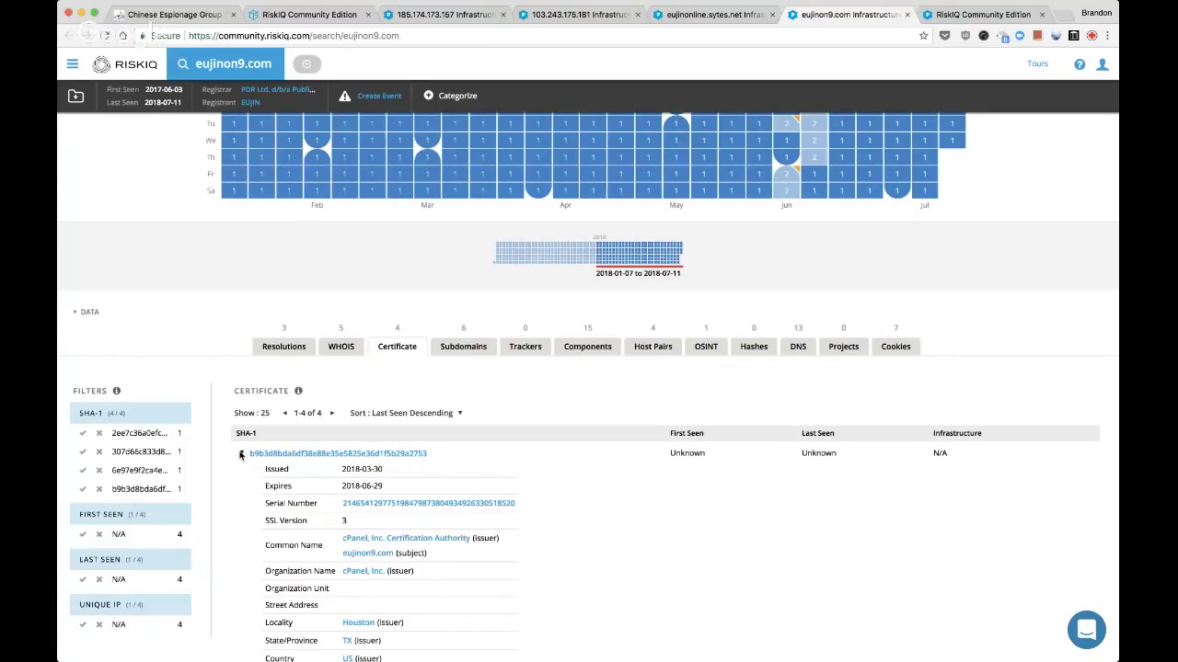
scroll(241, 455, "down", 1)
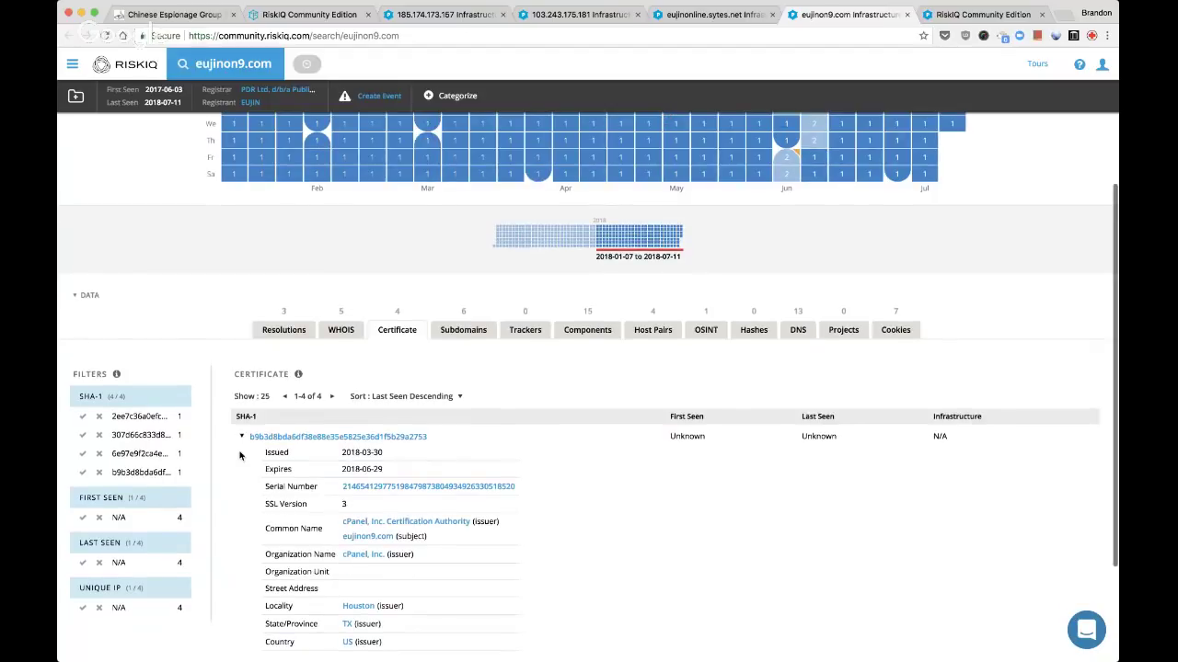
scroll(242, 454, "down", 1)
left_click(241, 378)
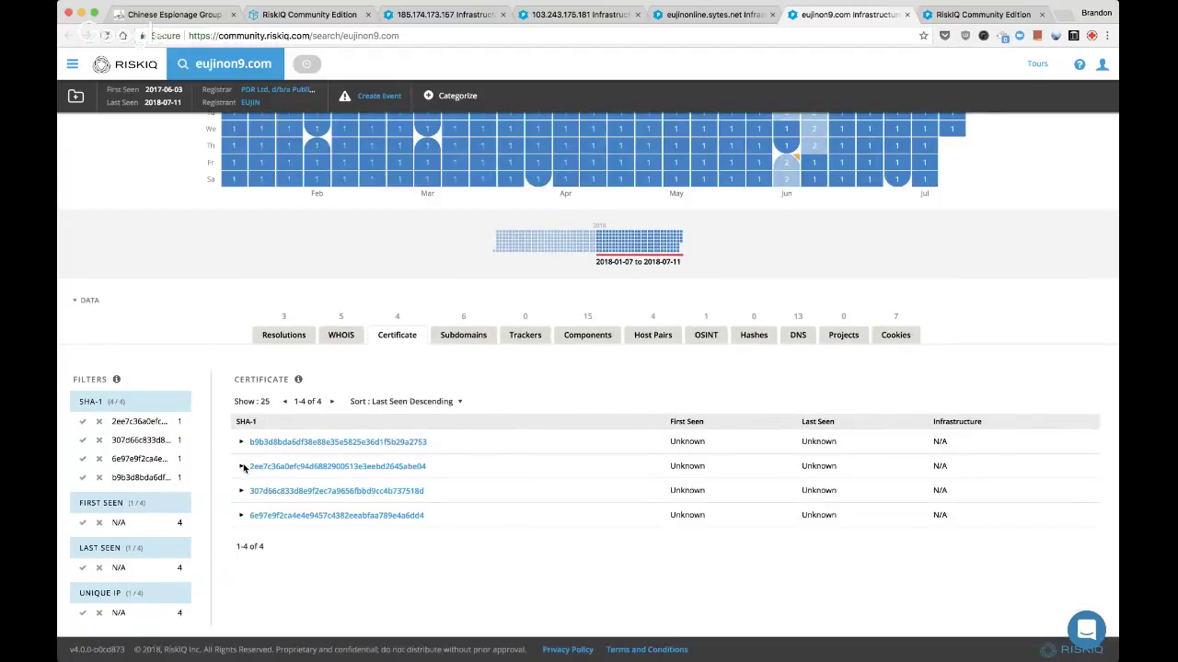
left_click(242, 467)
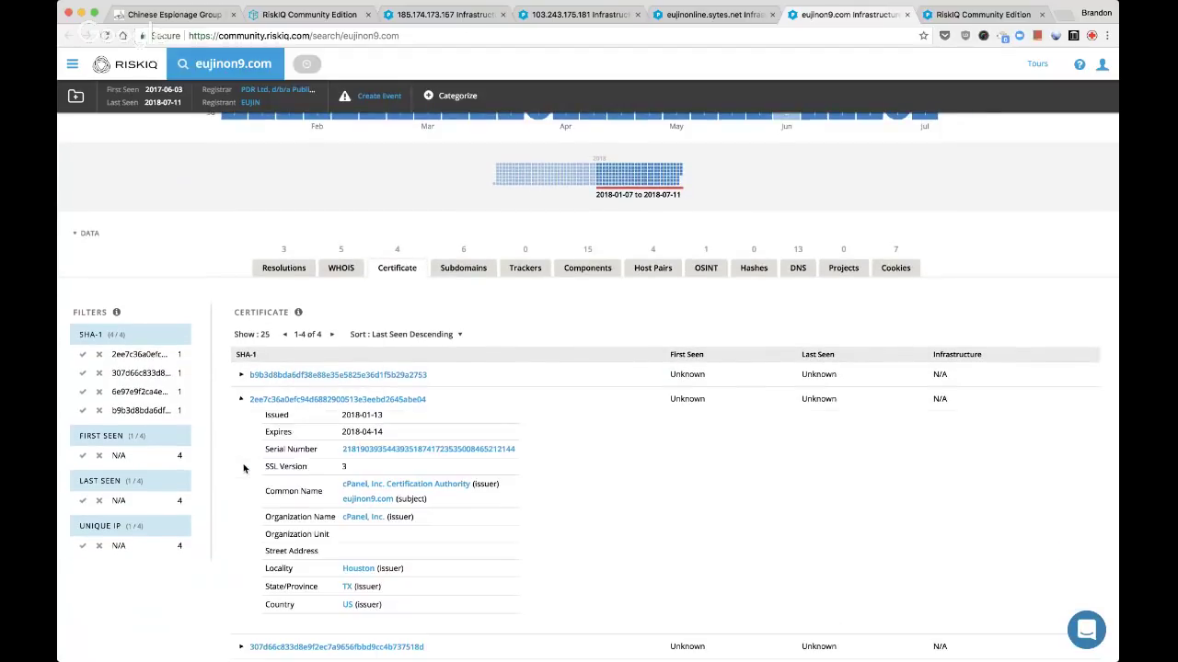
left_click(241, 400)
left_click(241, 492)
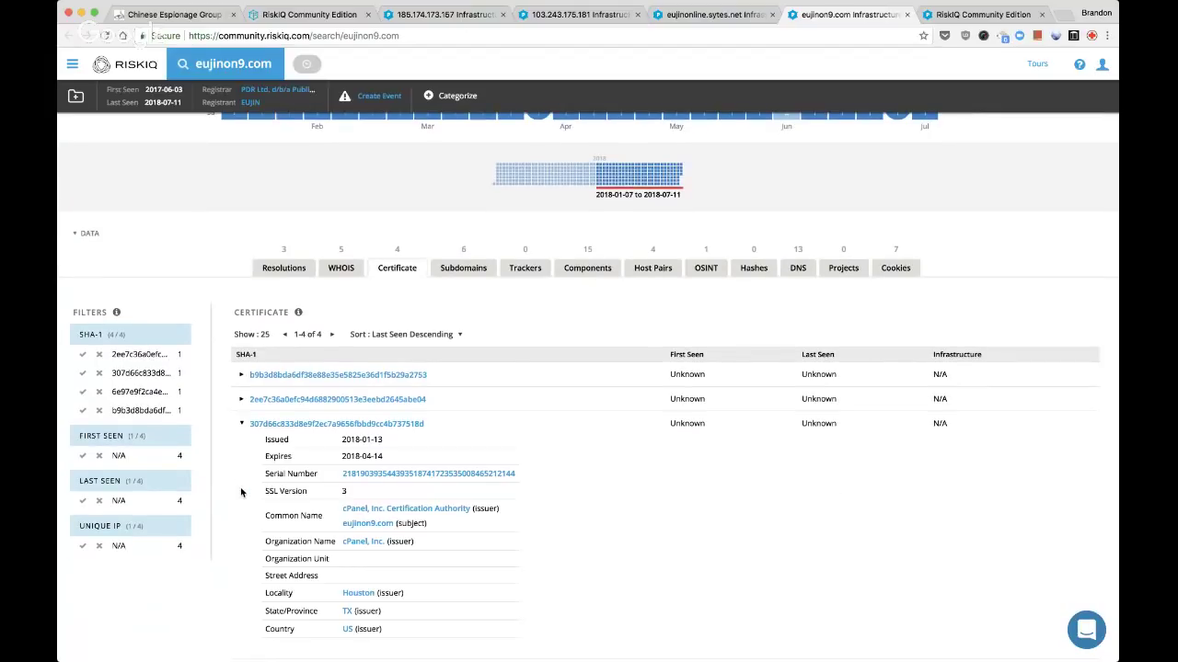
left_click(242, 424)
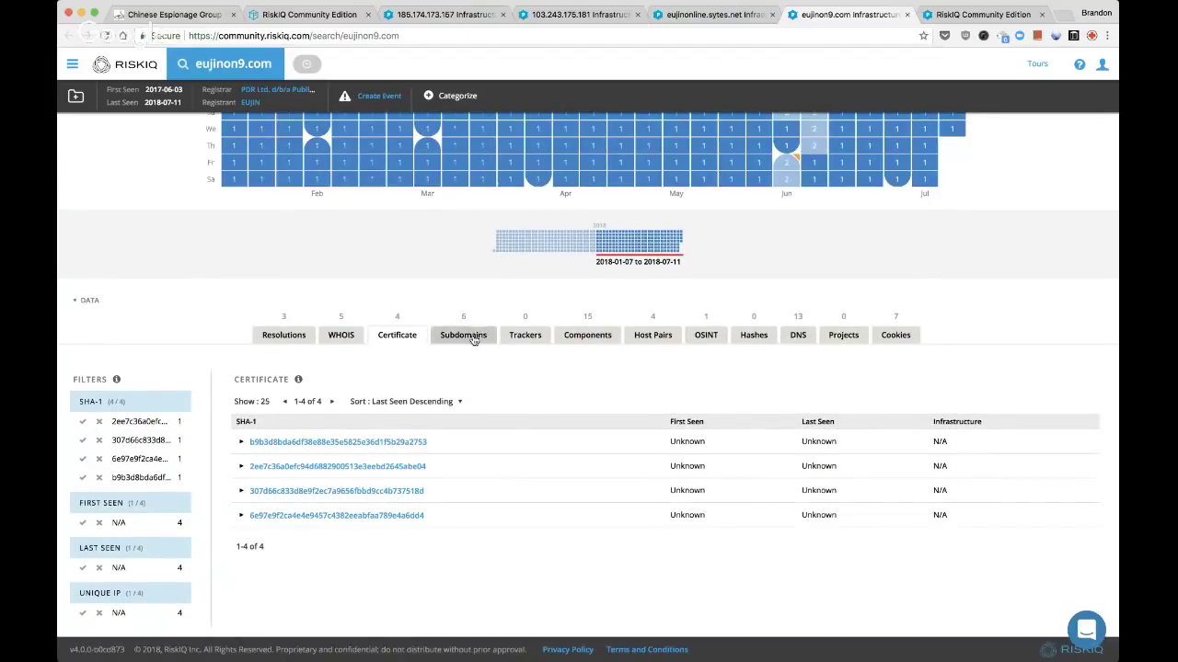
Review eujinon9.com's subdomains, web components, 4 host pairs and 7 cookies
left_click(471, 344)
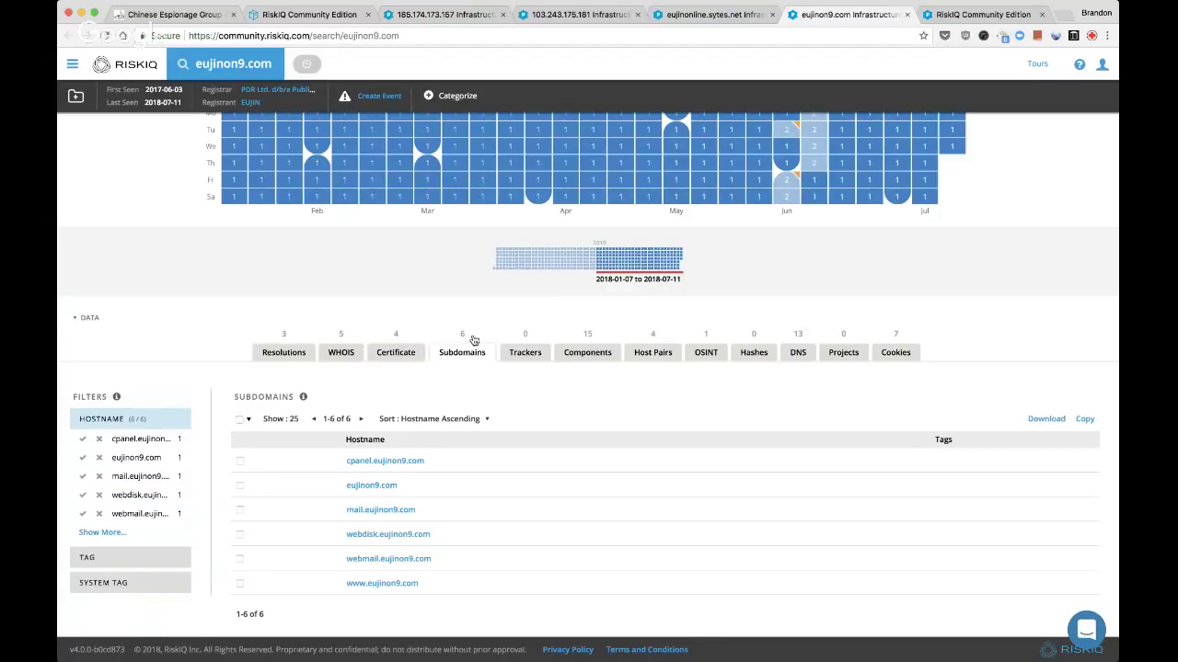
left_click(571, 354)
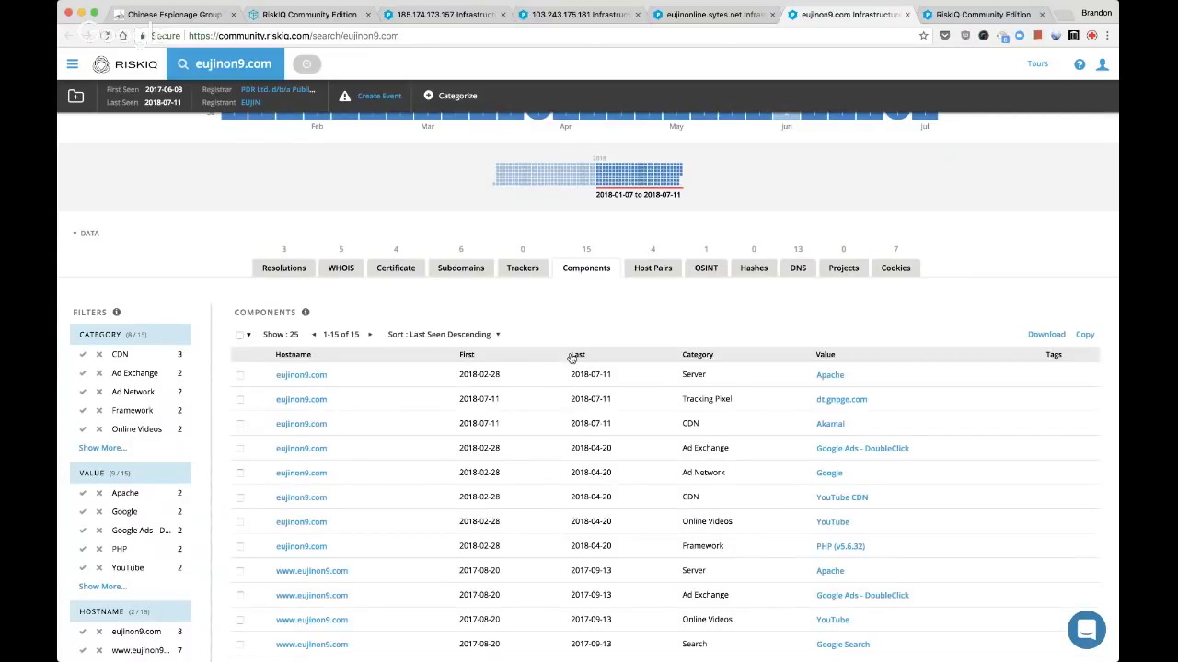
scroll(645, 392, "down", 2)
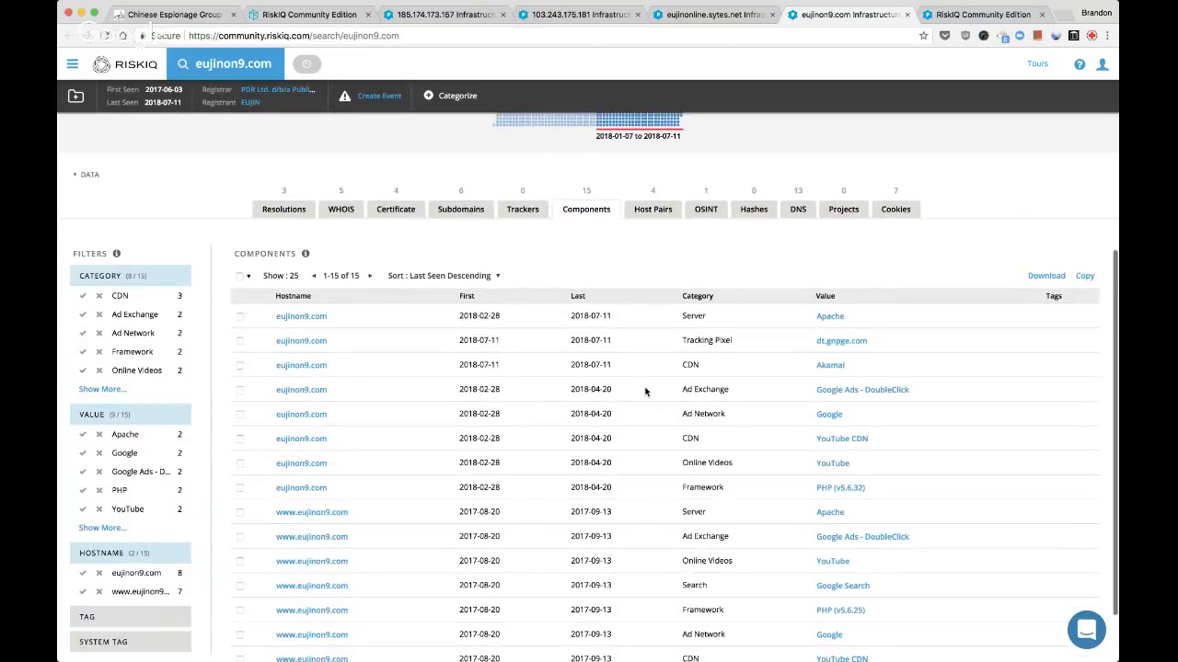
scroll(645, 392, "down", 2)
scroll(645, 392, "down", 1)
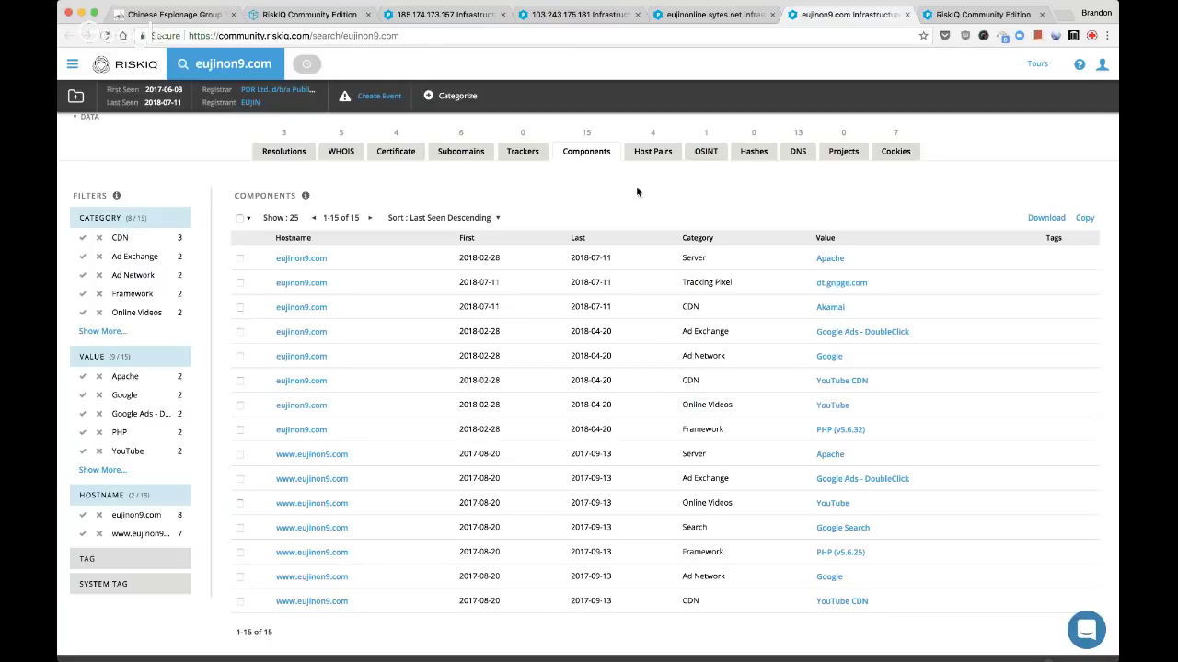
left_click(646, 152)
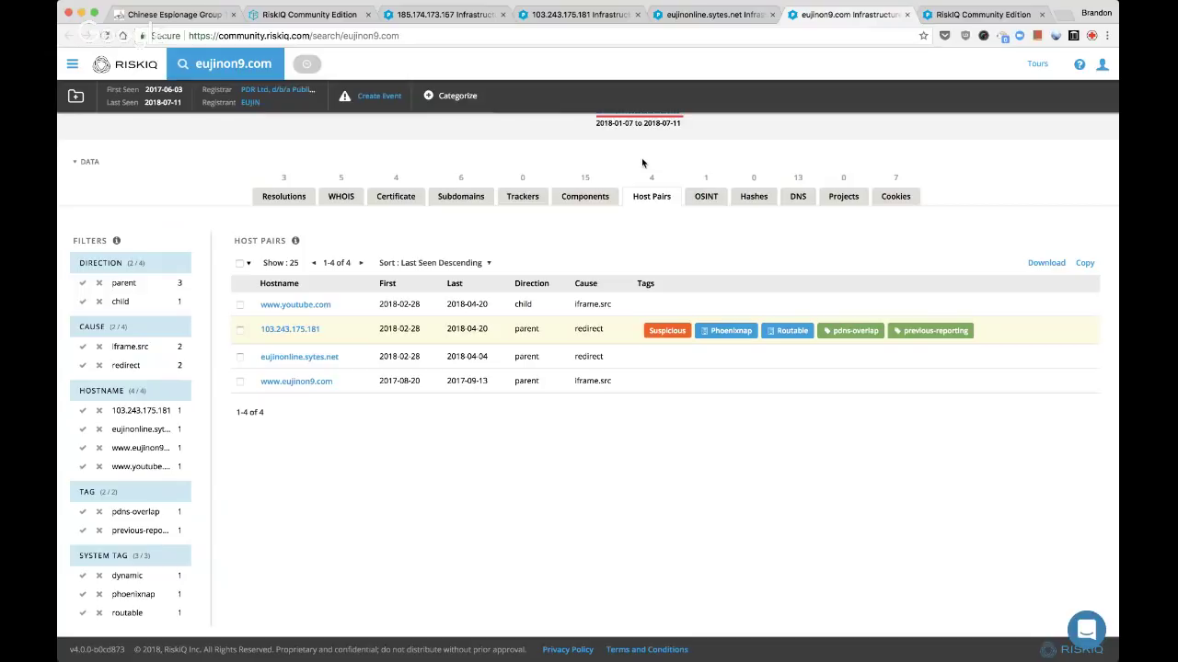
left_click(892, 196)
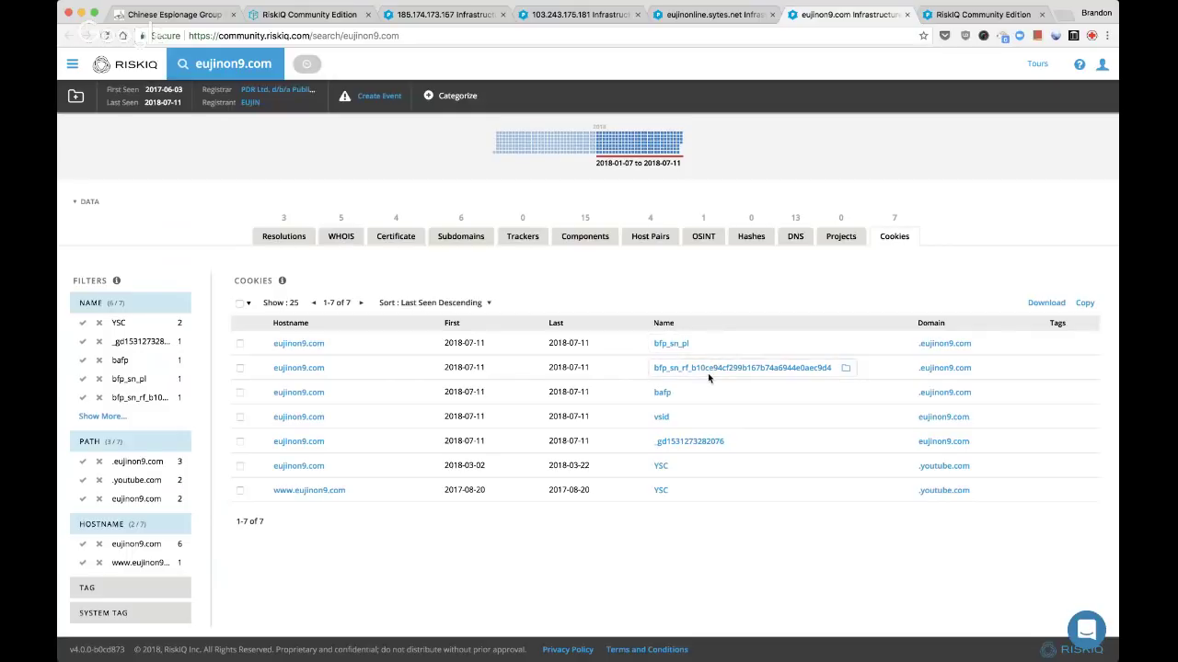
left_click(677, 345, "super")
left_click(678, 344, "shift+super")
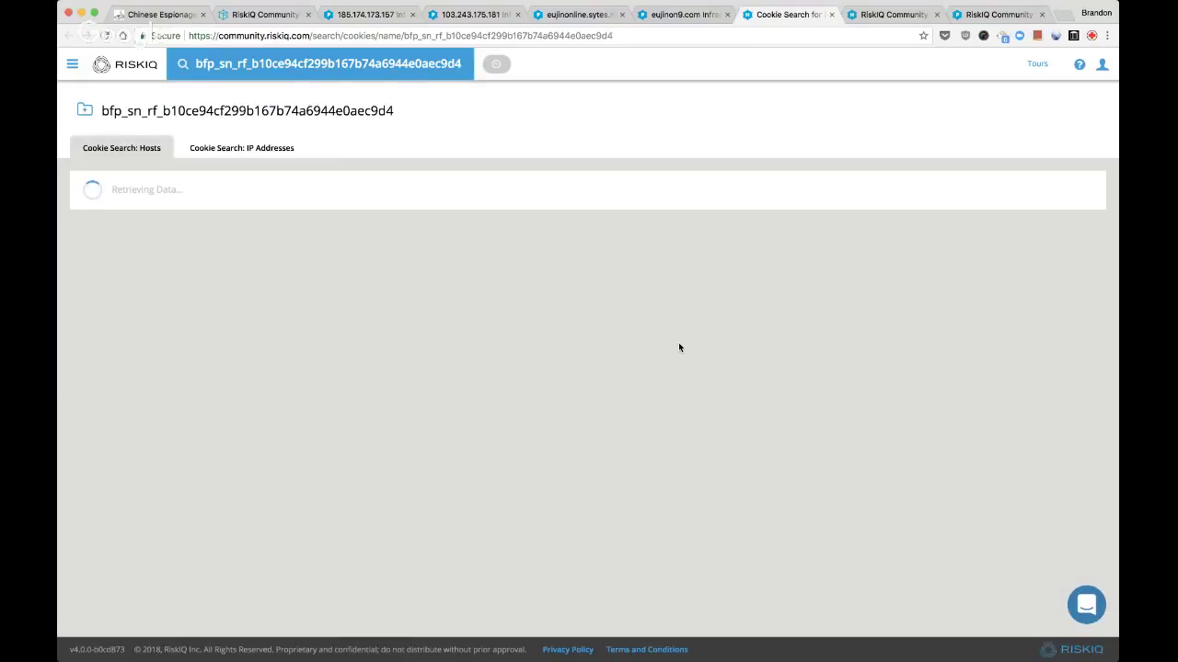
key("ctrl+Tab")
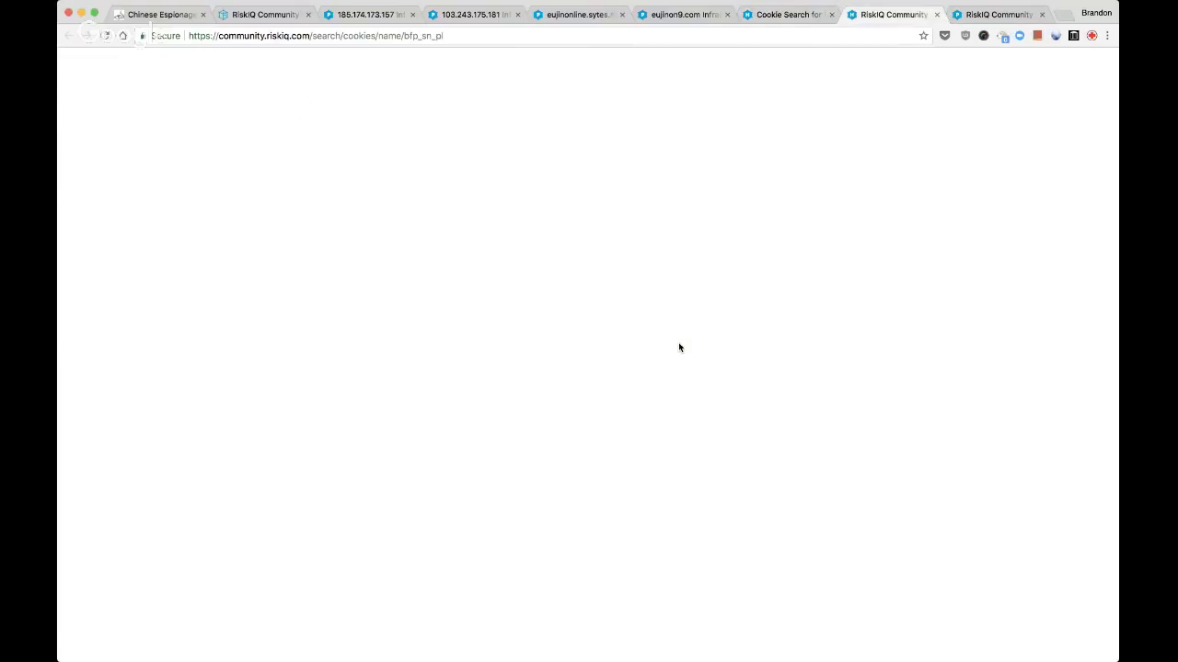
key("ctrl+shift+Tab")
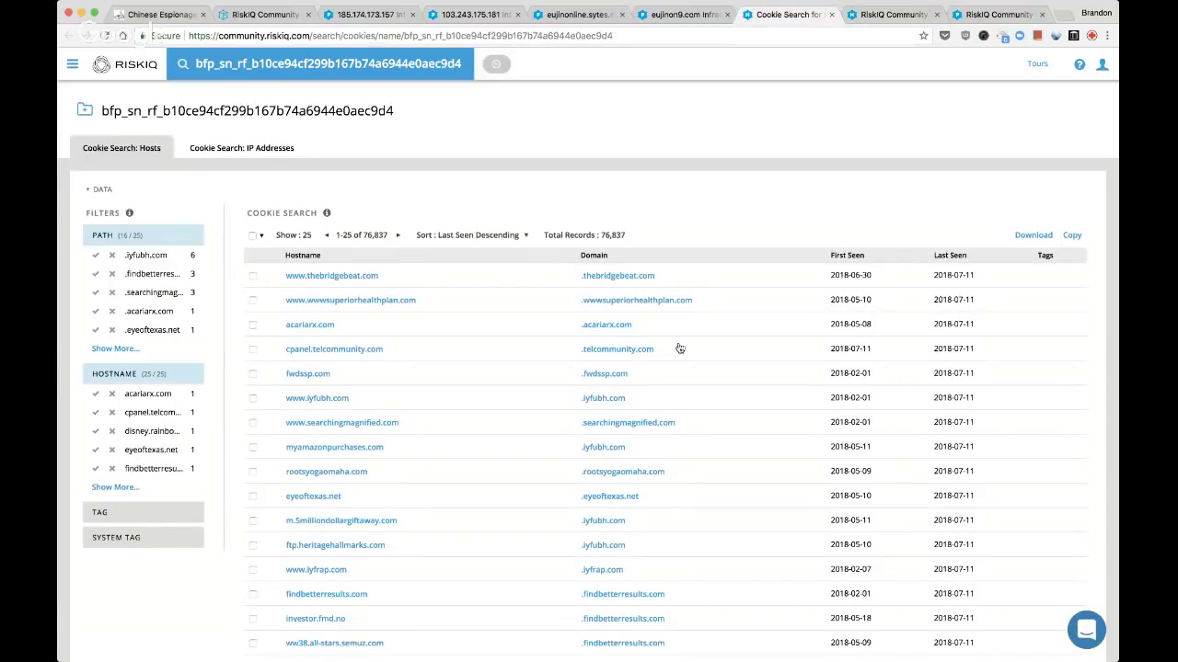
scroll(525, 348, "down", 5)
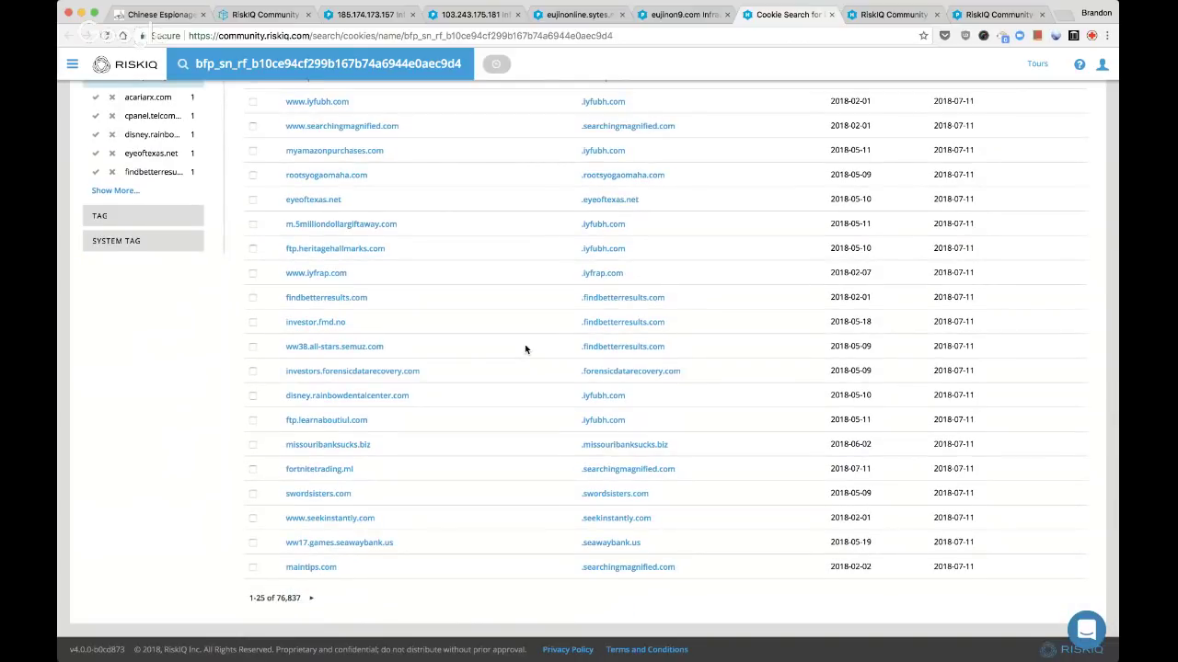
scroll(526, 349, "up", 2)
scroll(525, 348, "up", 3)
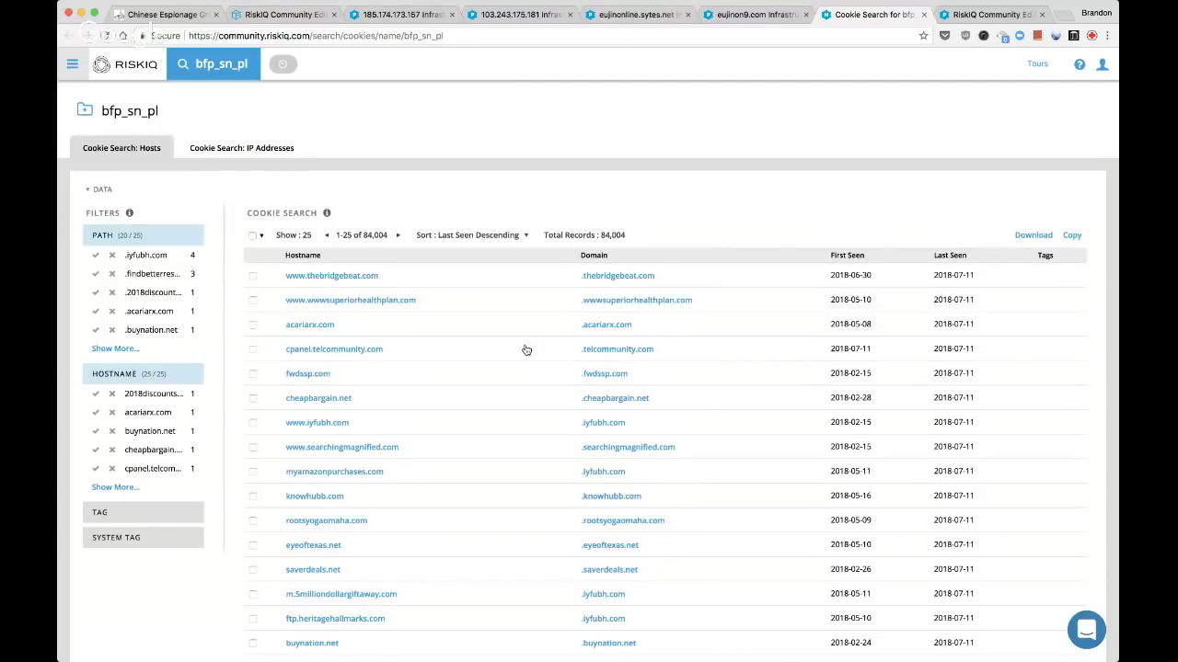
scroll(525, 350, "down", 5)
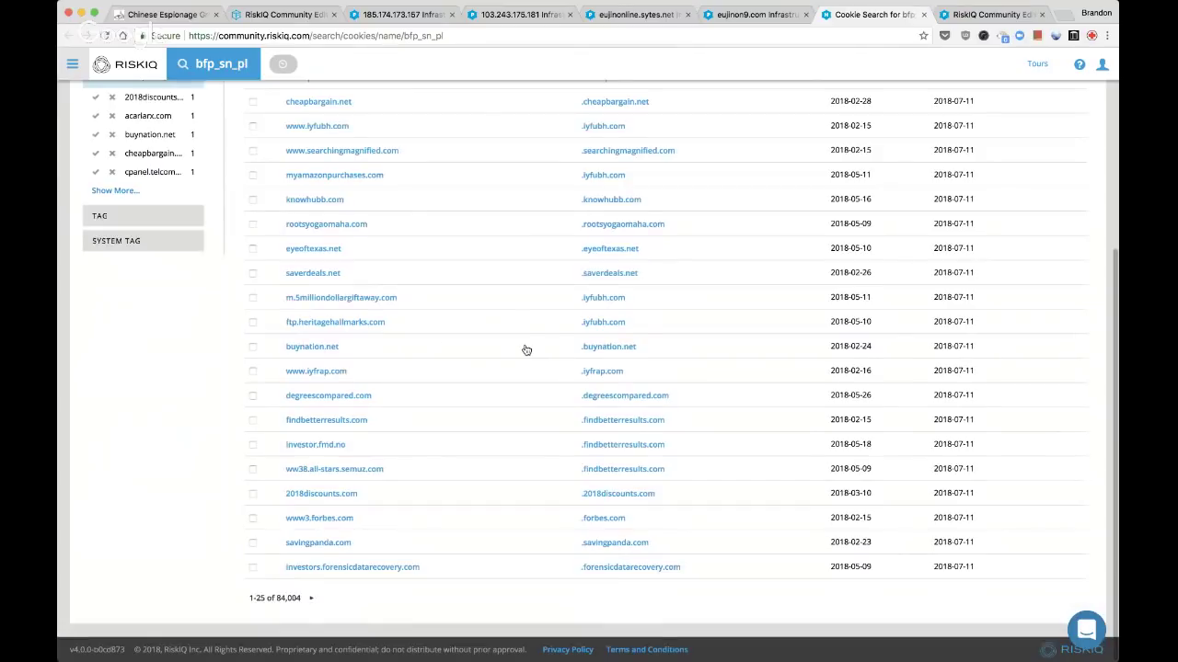
key("super+w")
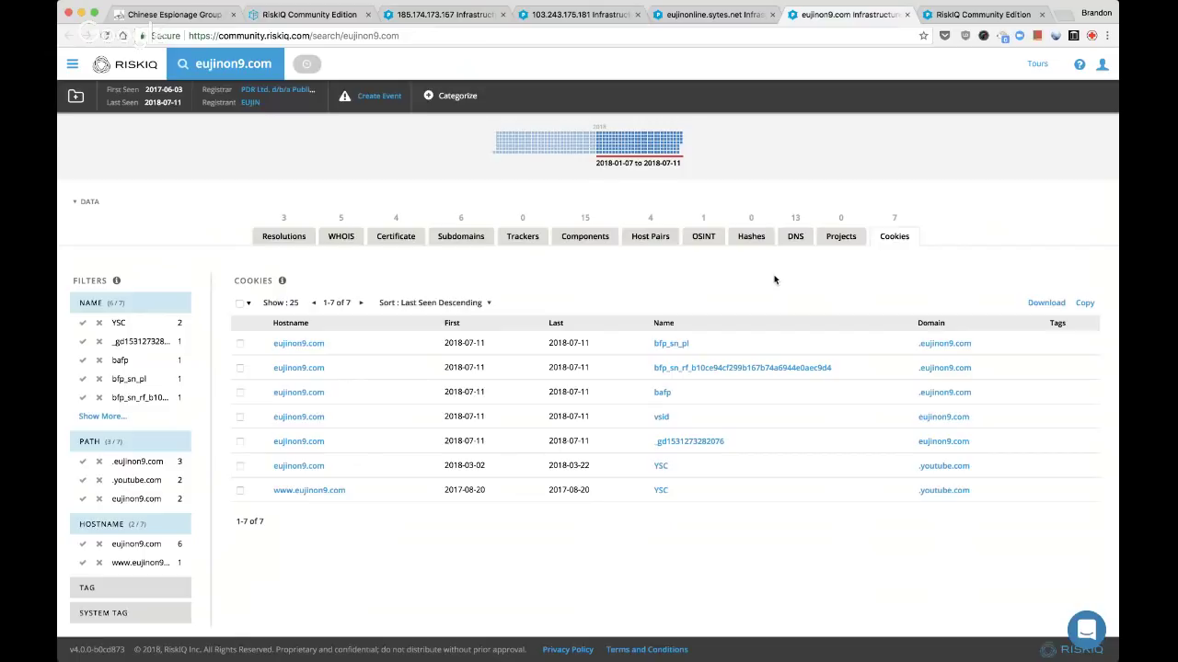
Check eujinon9.com's host pairs, components, DNS and OSINT, opening the Facebook reference in background
left_click(662, 238)
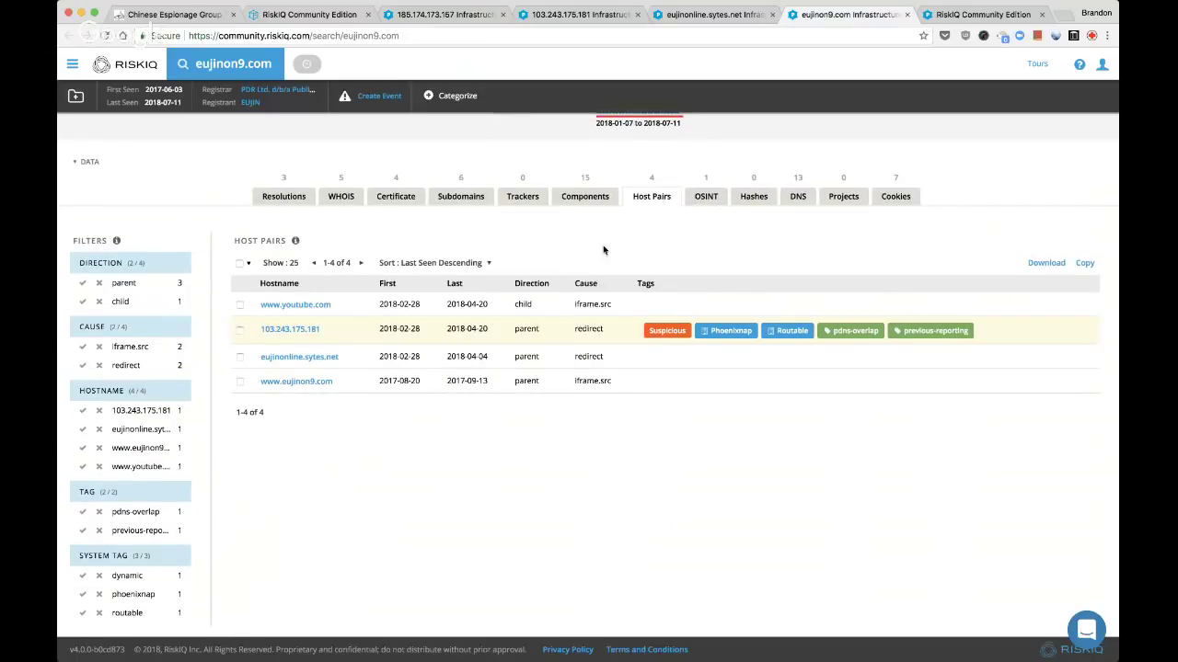
left_click(591, 198)
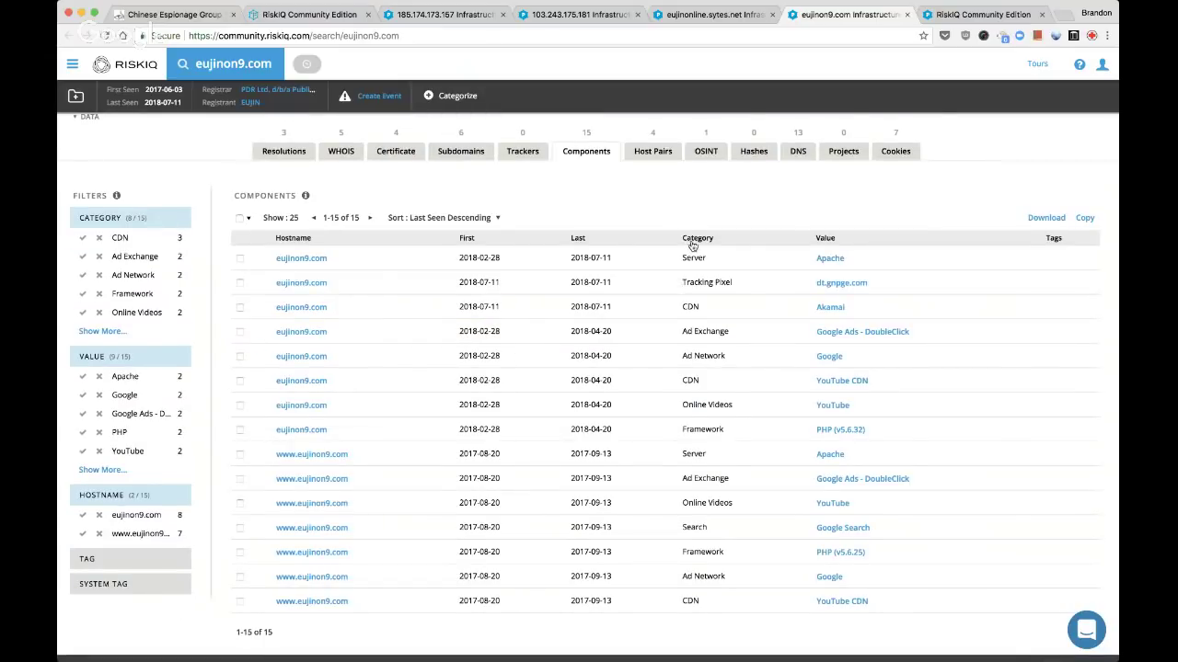
scroll(693, 246, "up", 2)
left_click(793, 228)
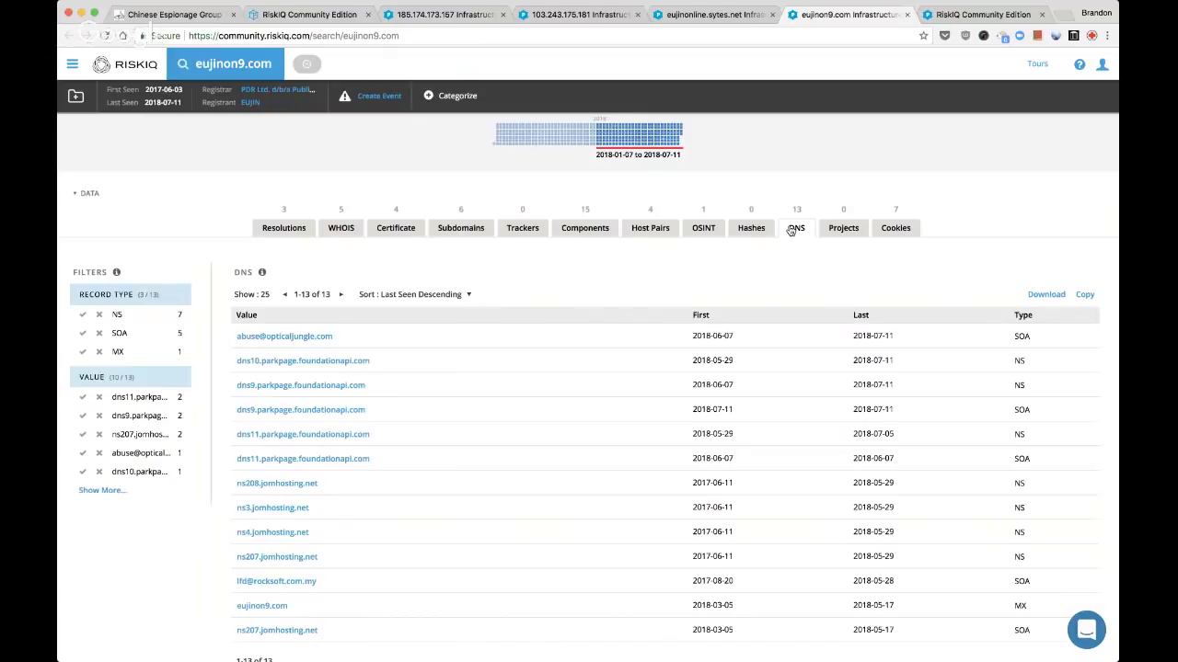
scroll(594, 334, "down", 1)
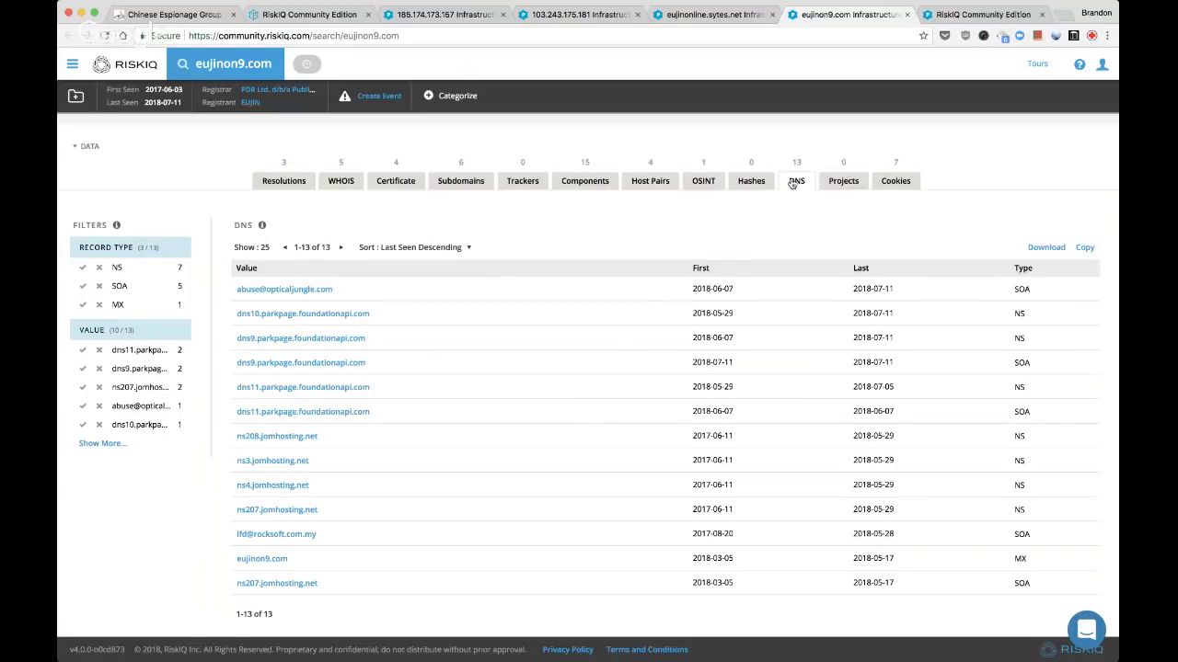
left_click(692, 184)
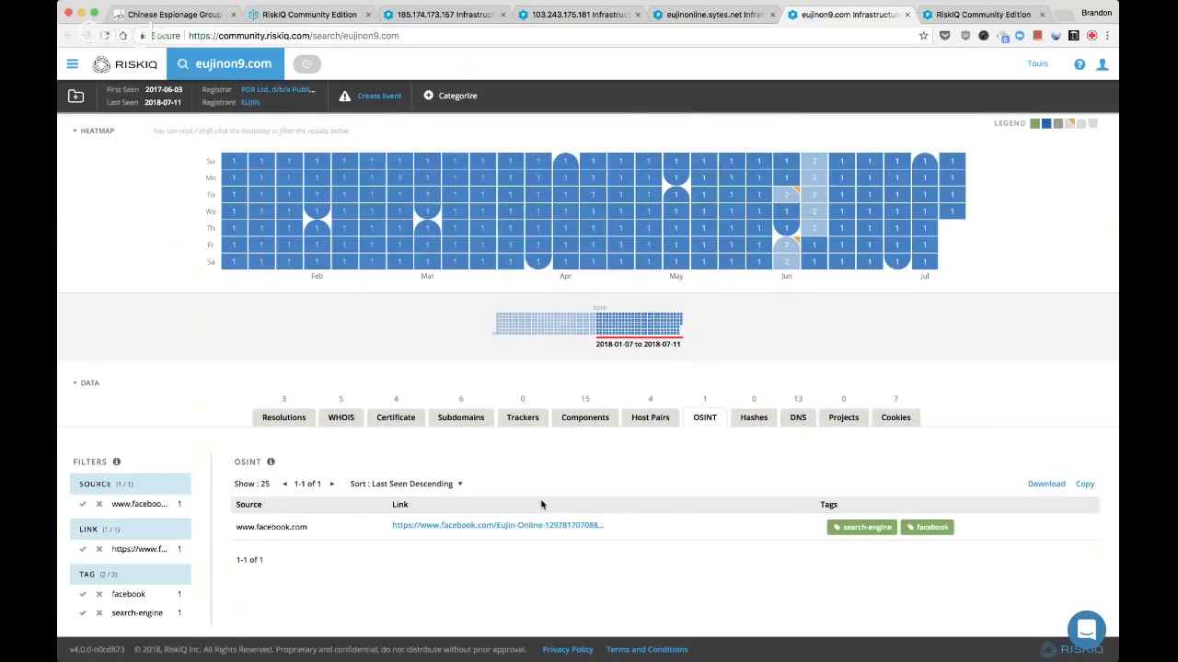
left_click(540, 531, "super")
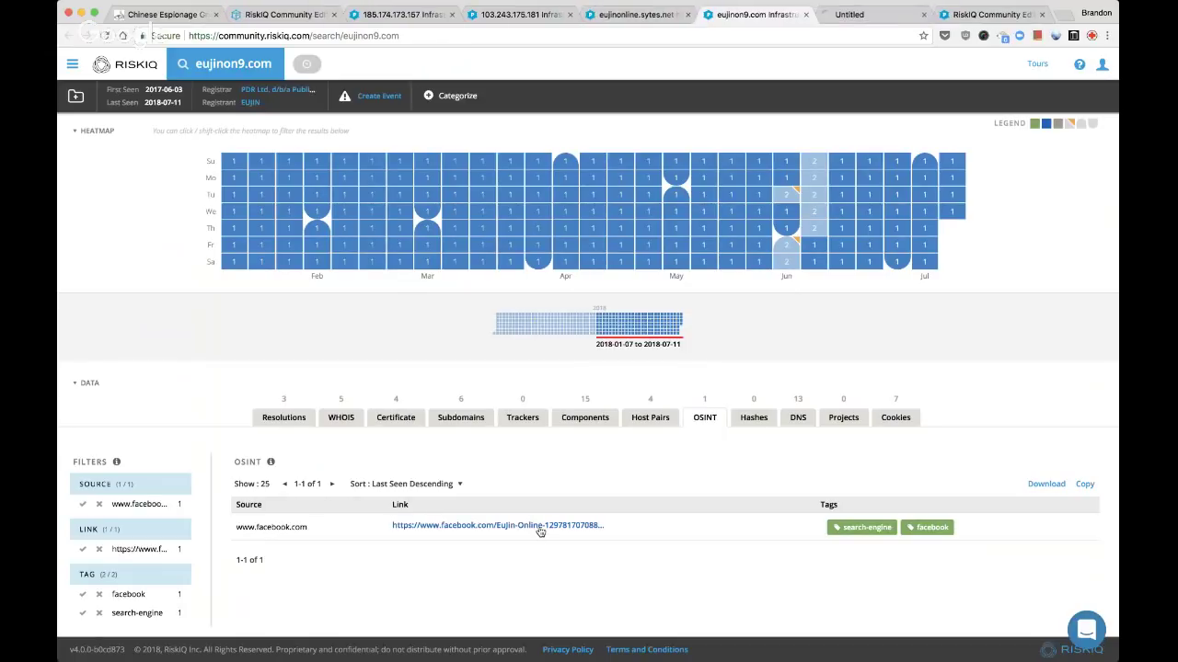
Scroll through the EuJin Online Facebook page's timeline posts
key("ctrl+Tab")
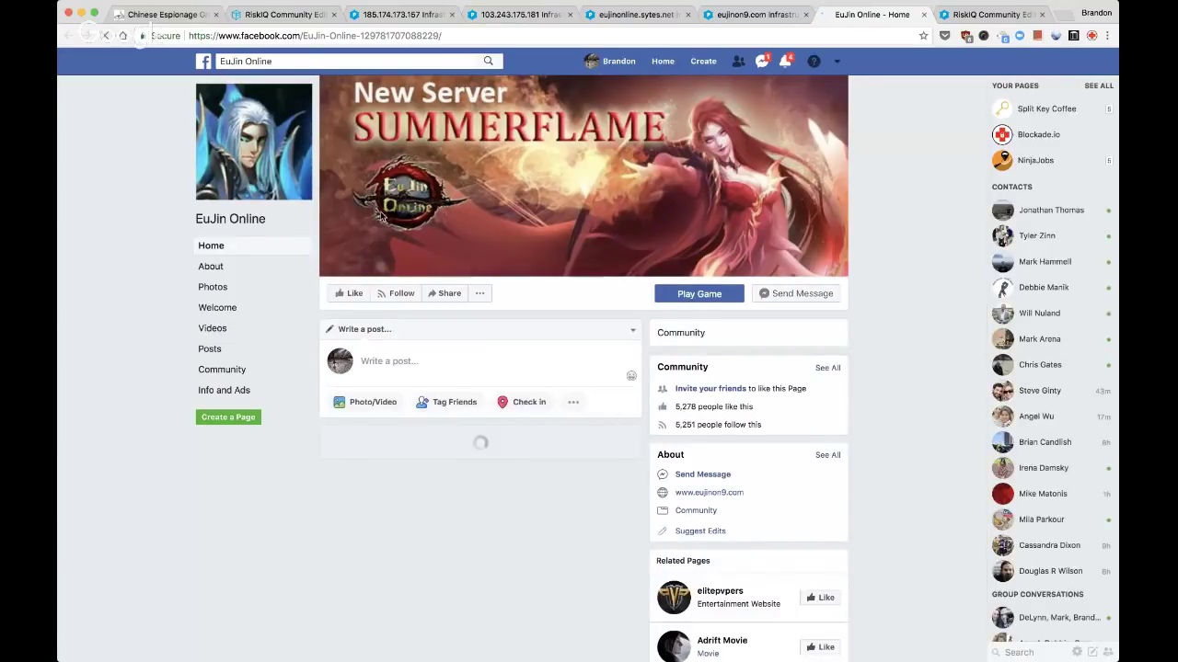
scroll(380, 210, "down", 2)
scroll(380, 216, "down", 3)
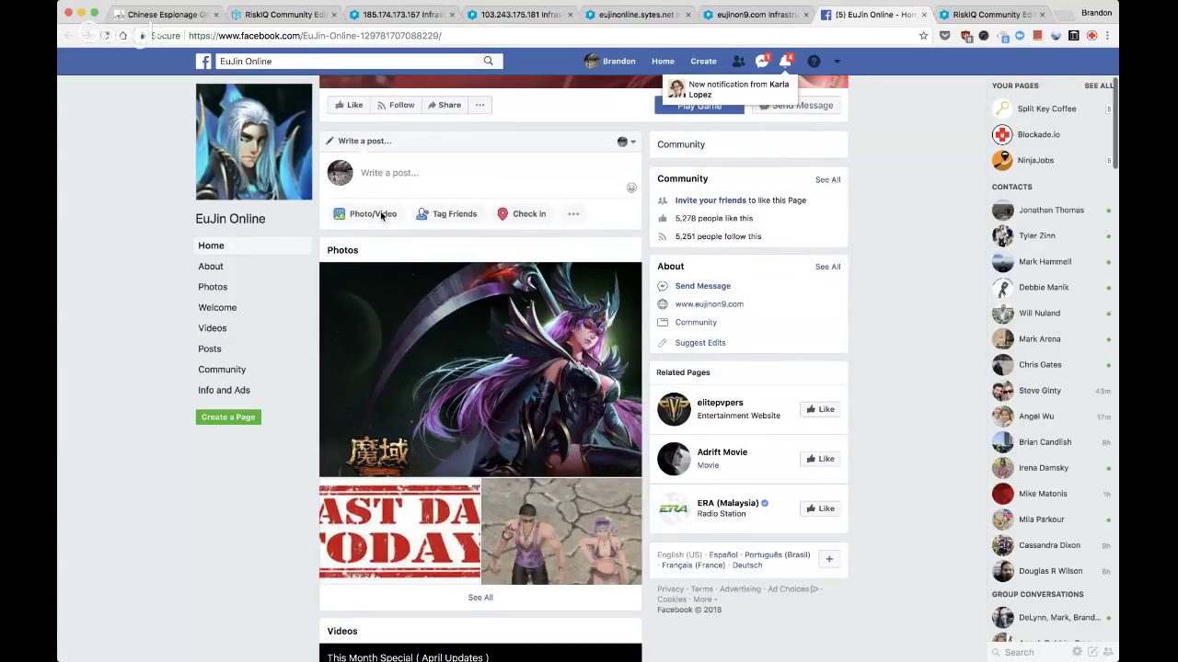
scroll(381, 215, "down", 6)
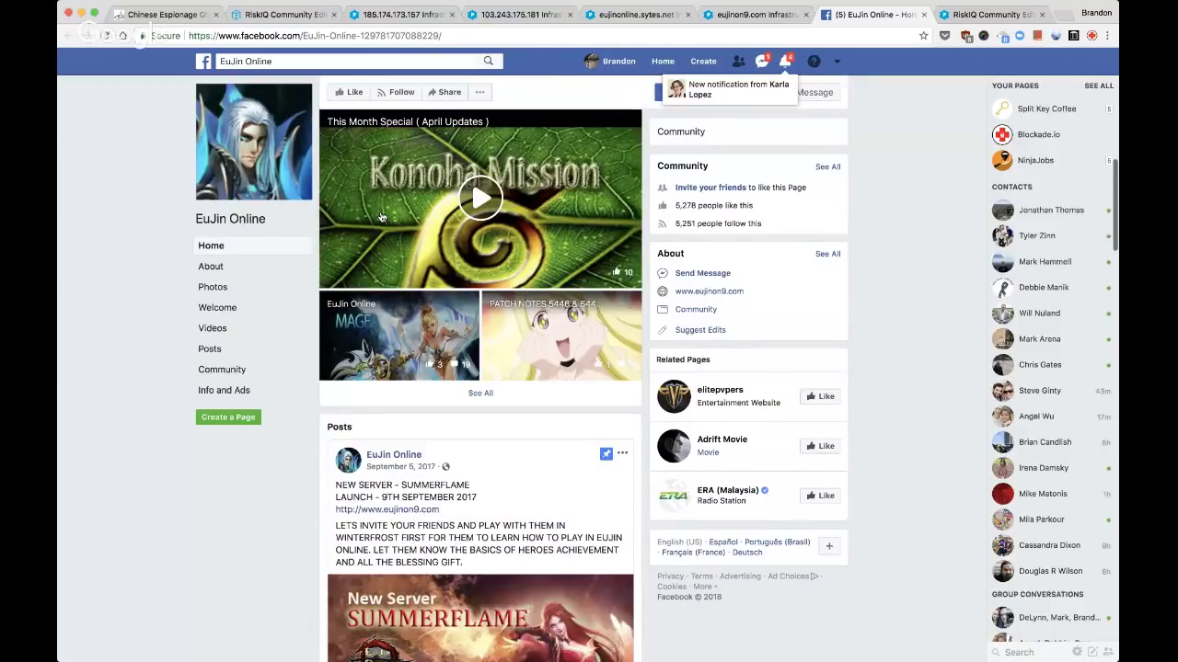
scroll(381, 217, "down", 3)
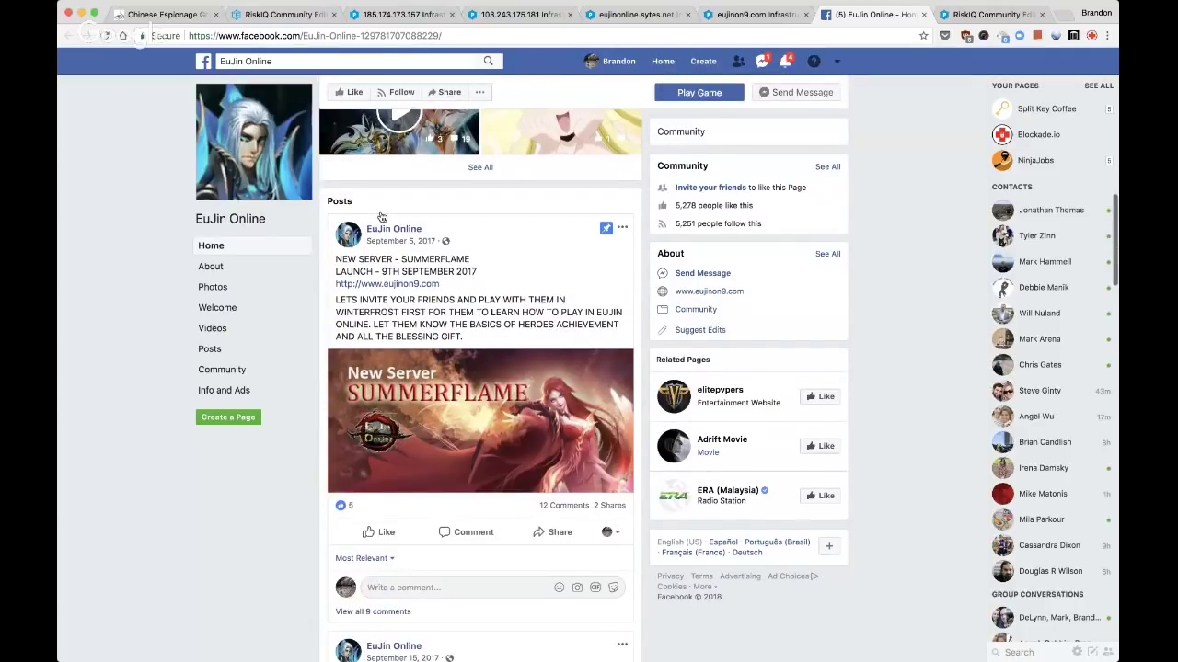
scroll(381, 217, "down", 5)
scroll(381, 217, "down", 5)
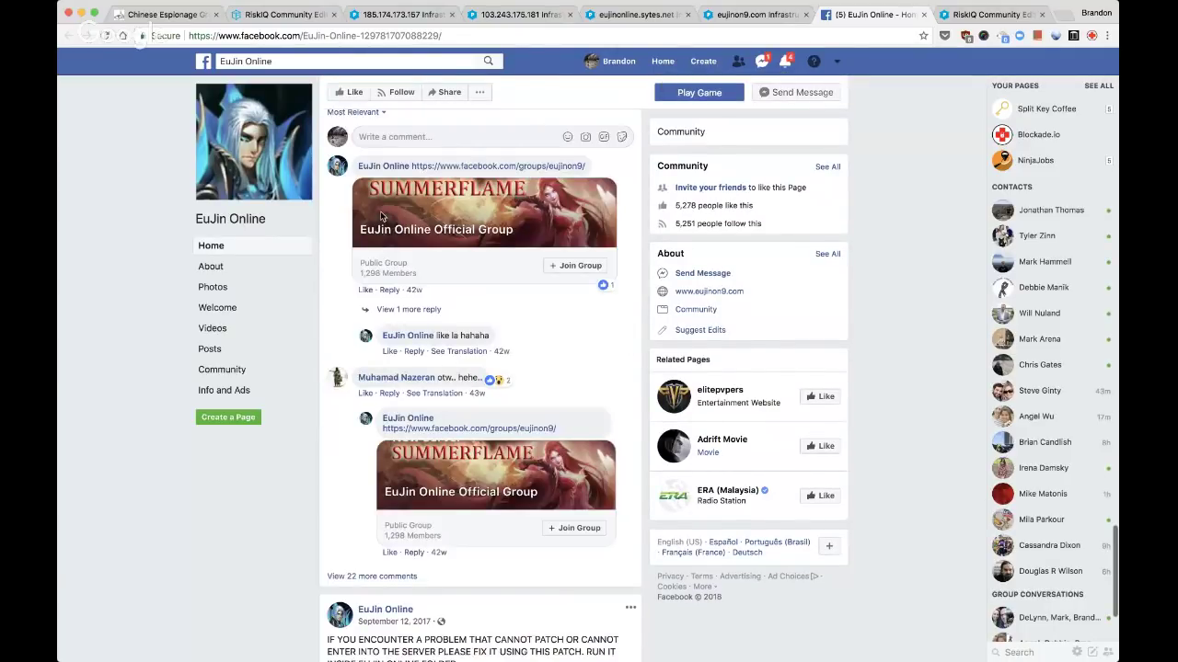
scroll(381, 216, "down", 5)
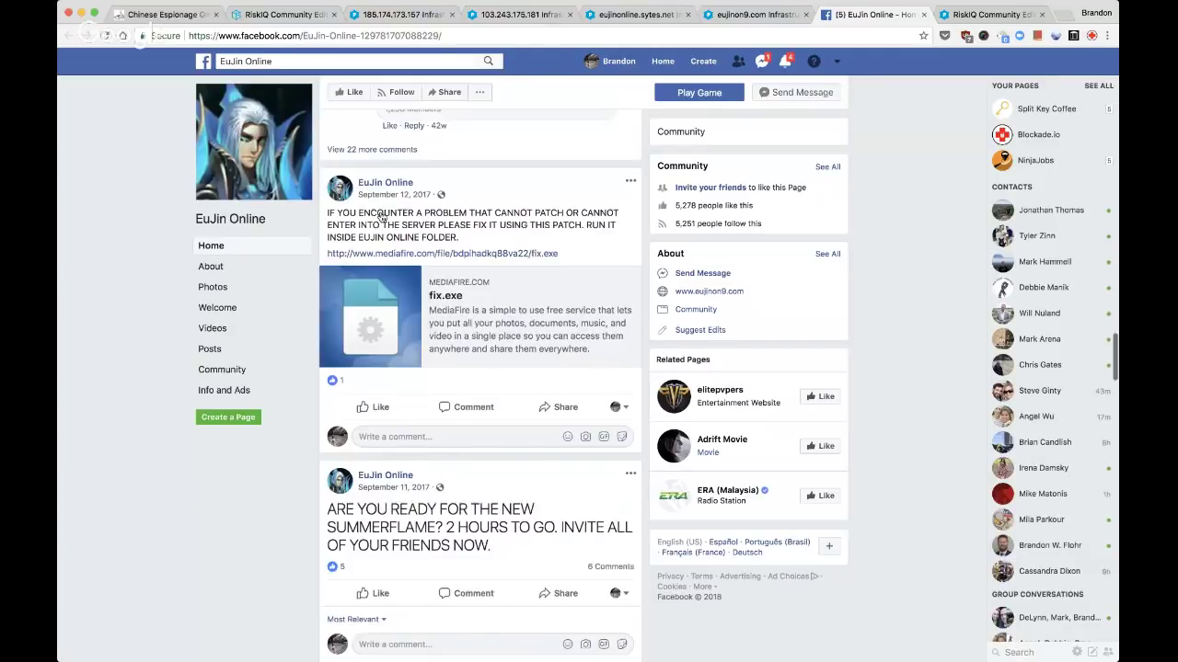
scroll(381, 216, "down", 5)
Review the EuJin Online page's About details and videos, then return to eujinon9.com results
left_click(214, 268)
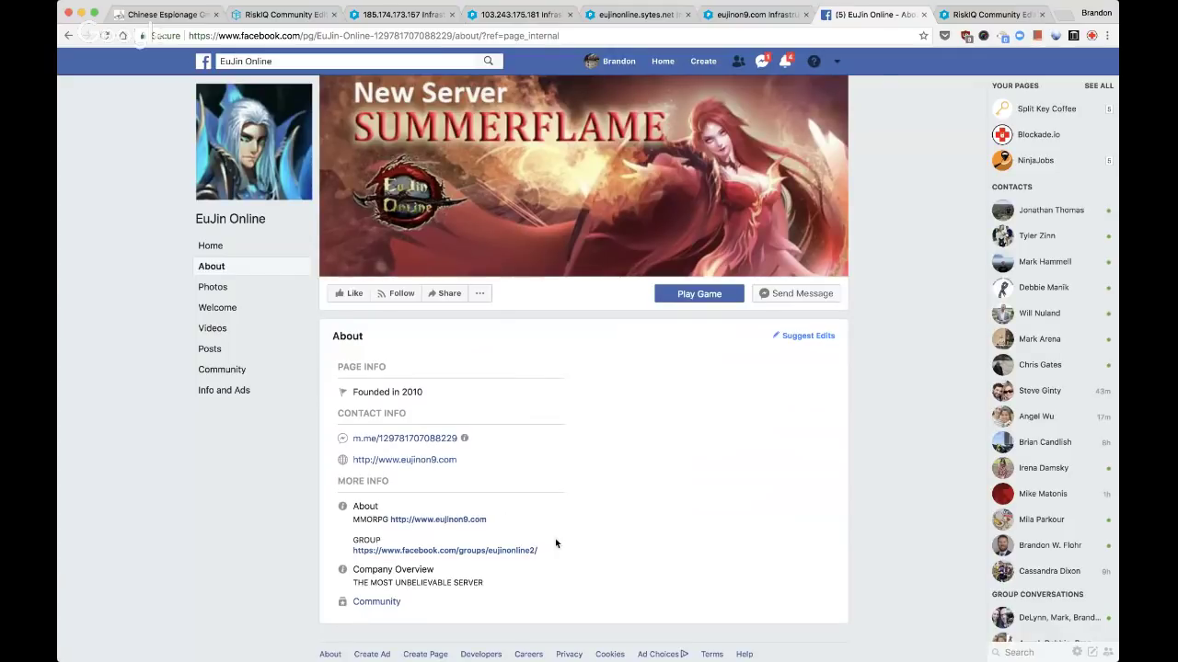
scroll(524, 570, "down", 1)
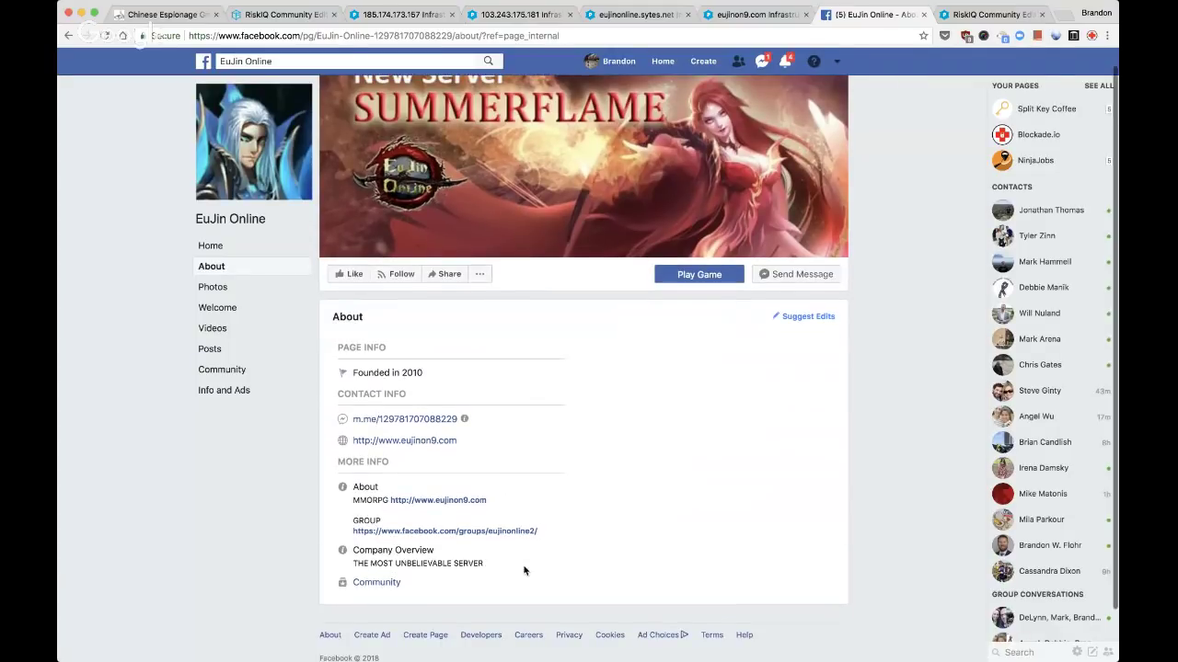
scroll(525, 570, "down", 2)
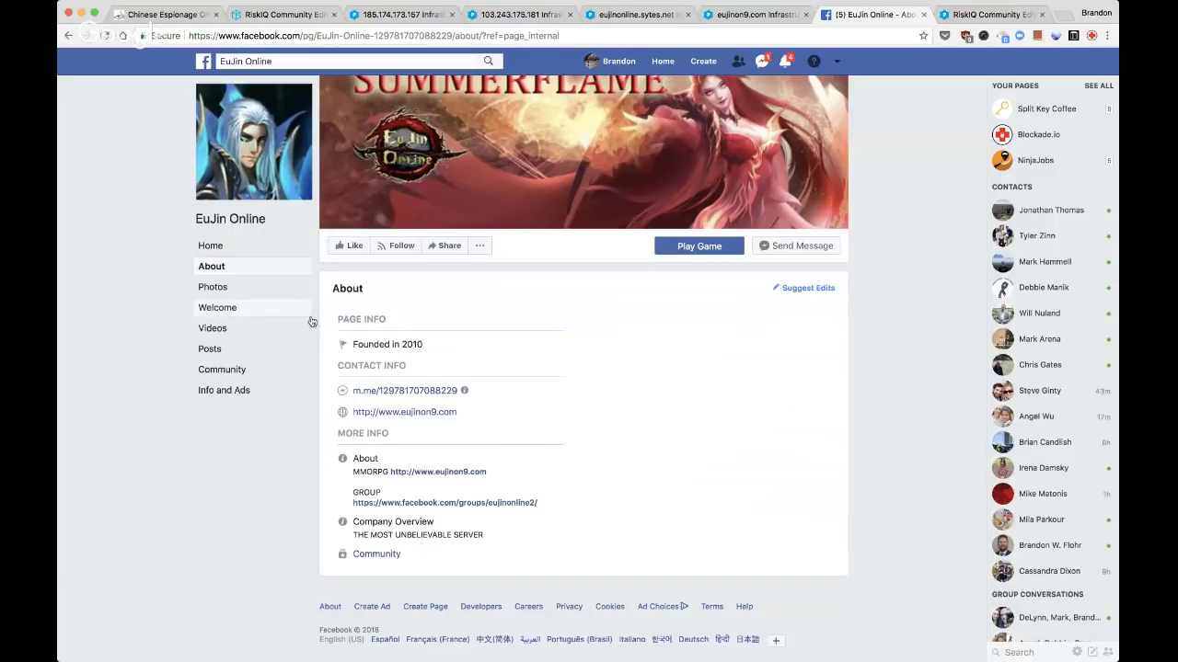
left_click(213, 326)
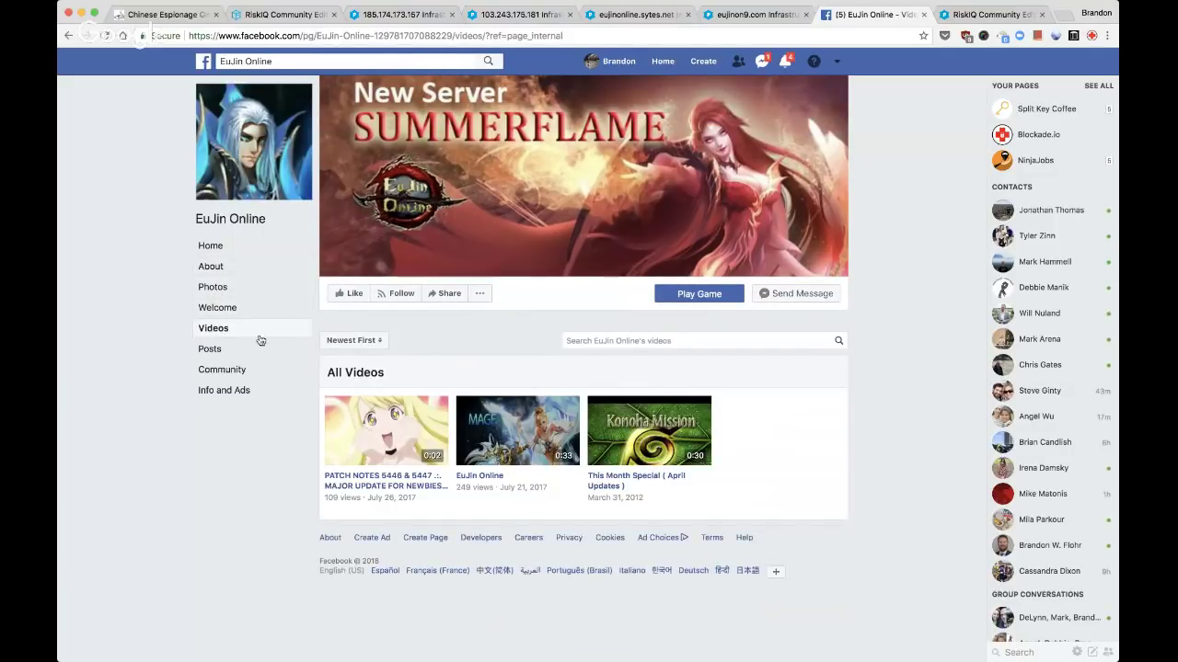
key("ctrl+shift+Tab")
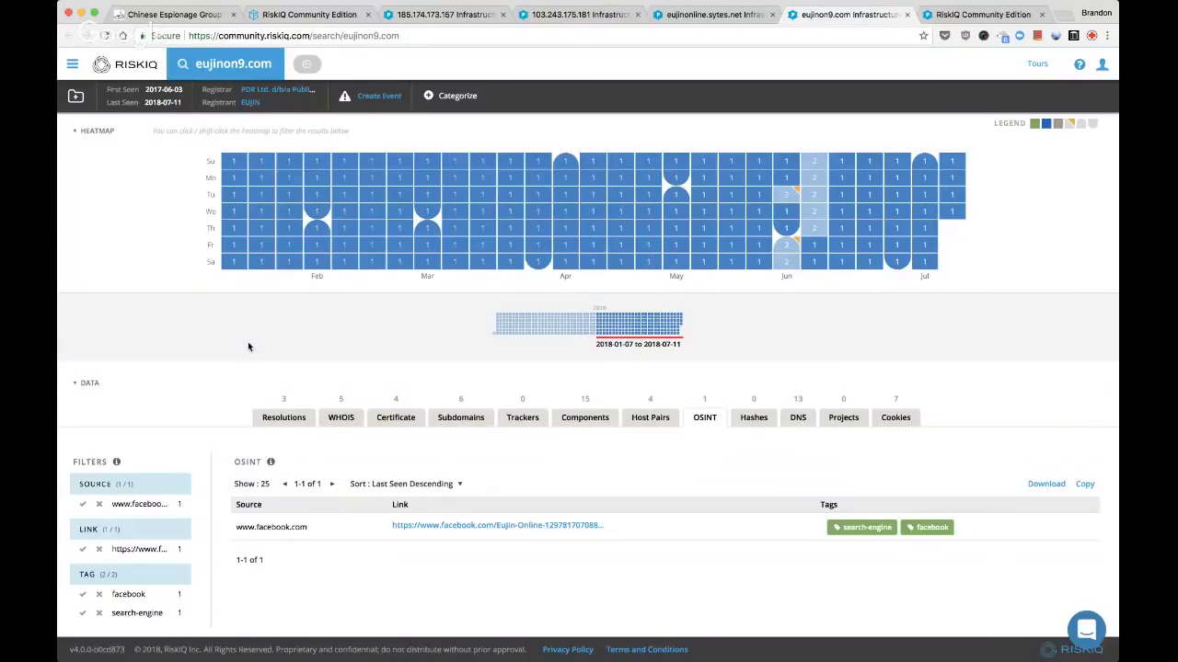
Scan eujinon9.com's web components table, then close its tab to reveal 103.75.191.156
left_click(598, 416)
scroll(599, 416, "down", 3)
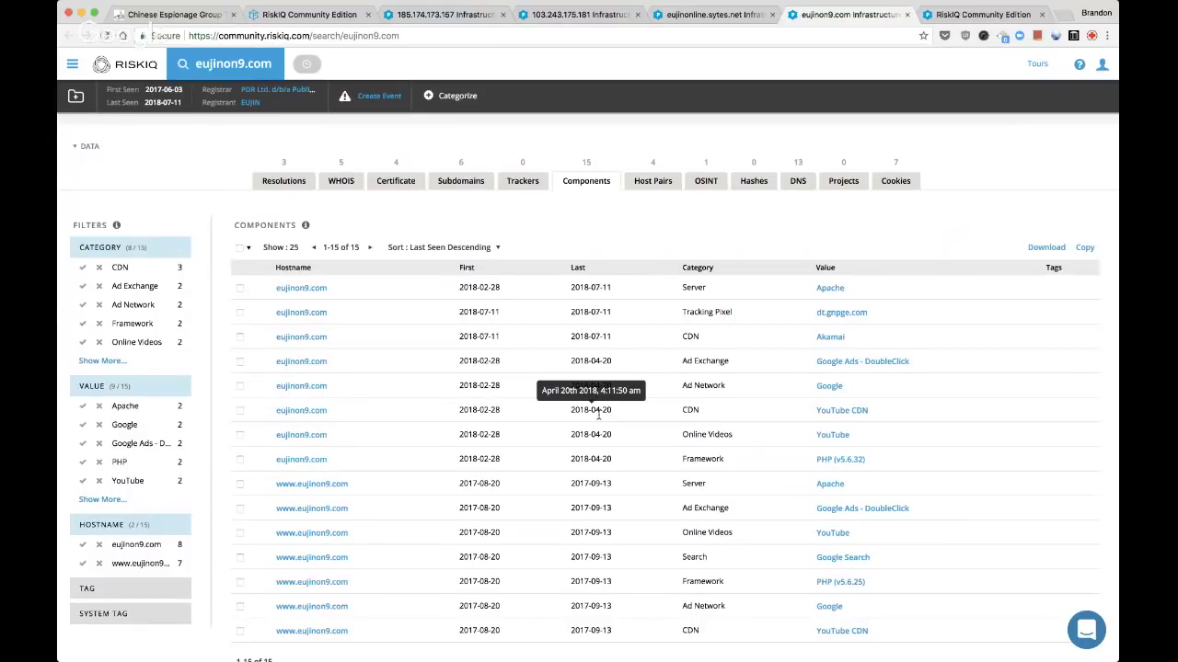
scroll(644, 460, "down", 1)
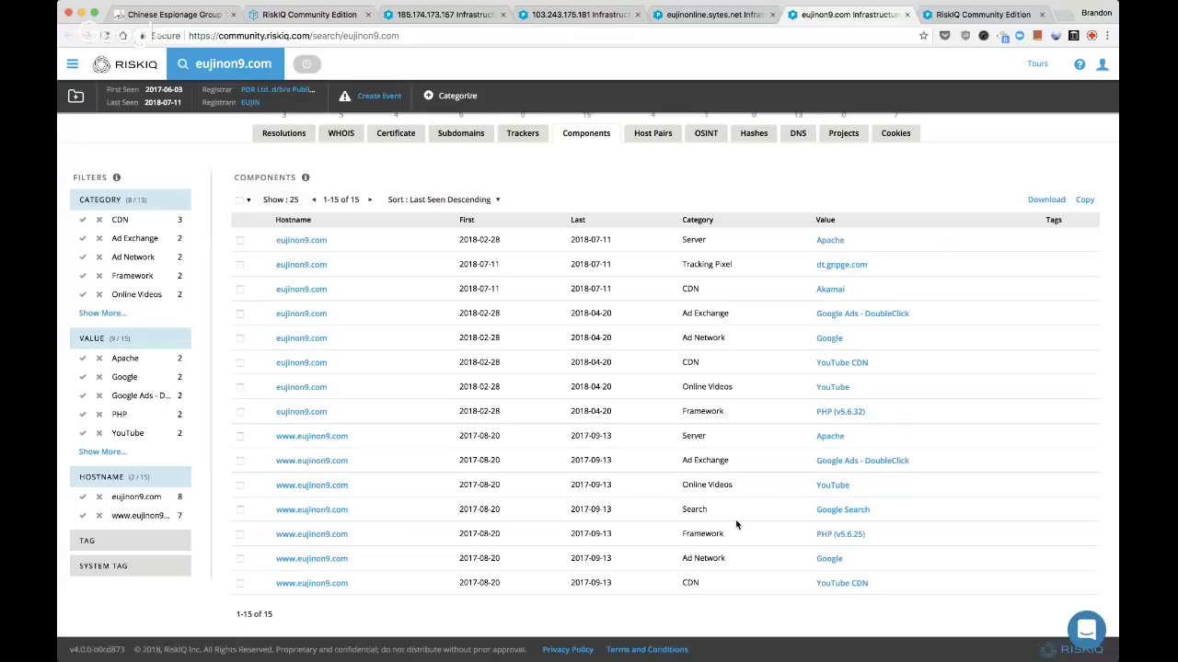
scroll(736, 525, "up", 1)
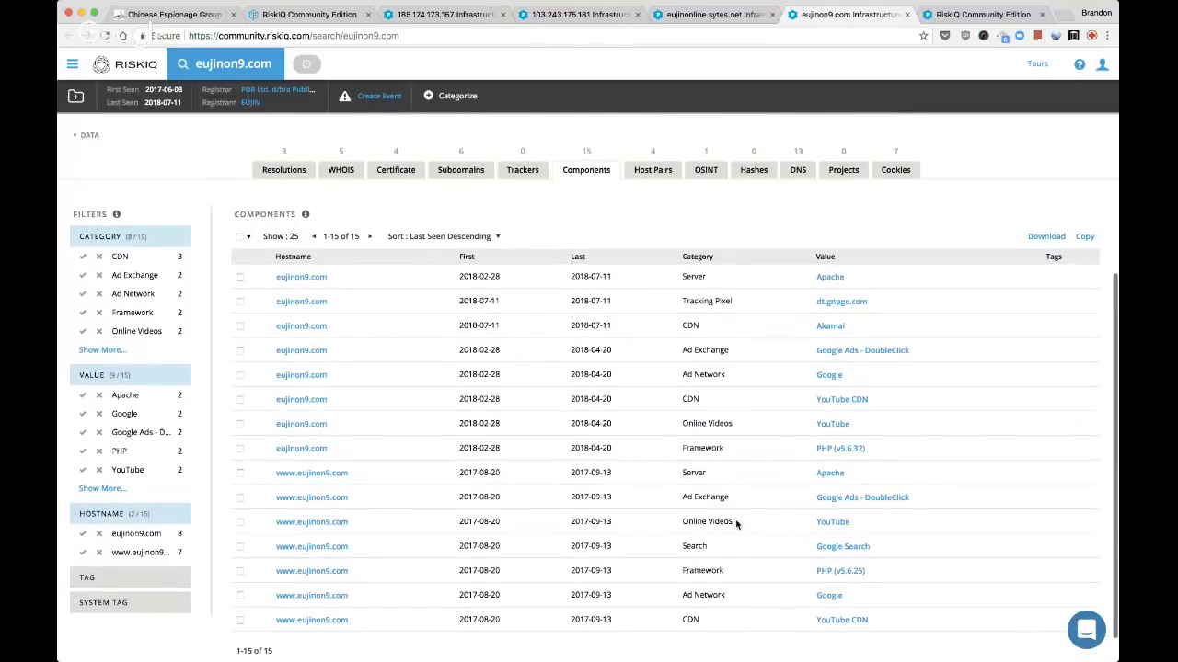
scroll(736, 524, "up", 5)
scroll(736, 524, "up", 2)
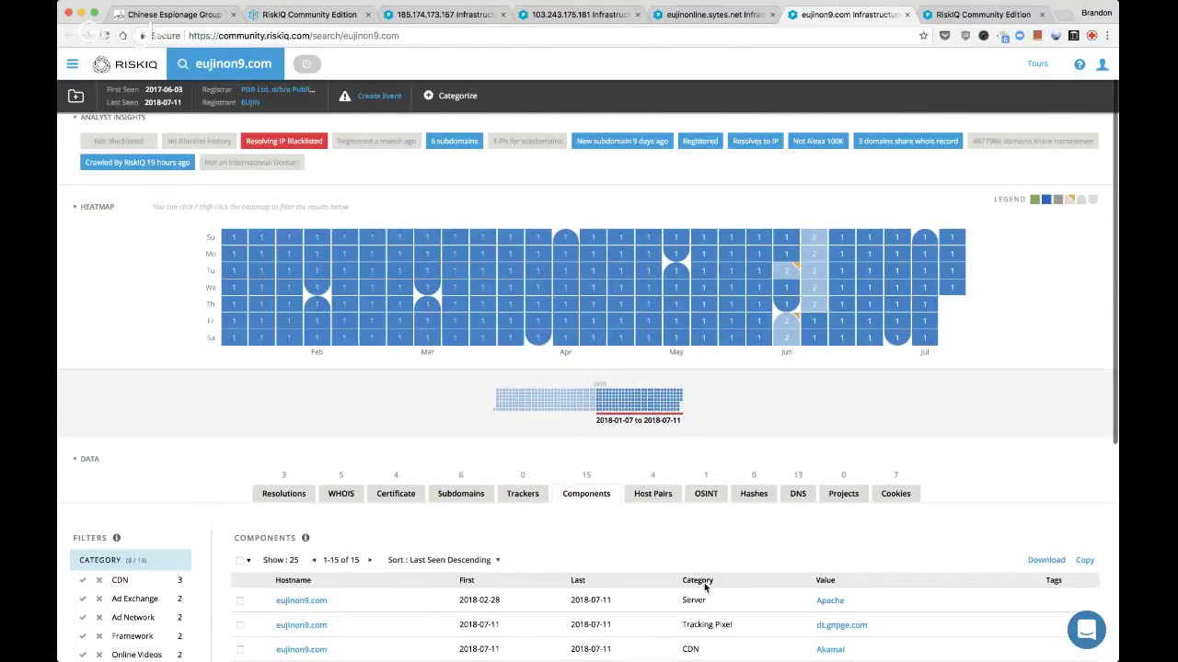
scroll(706, 587, "up", 1)
key("super+w")
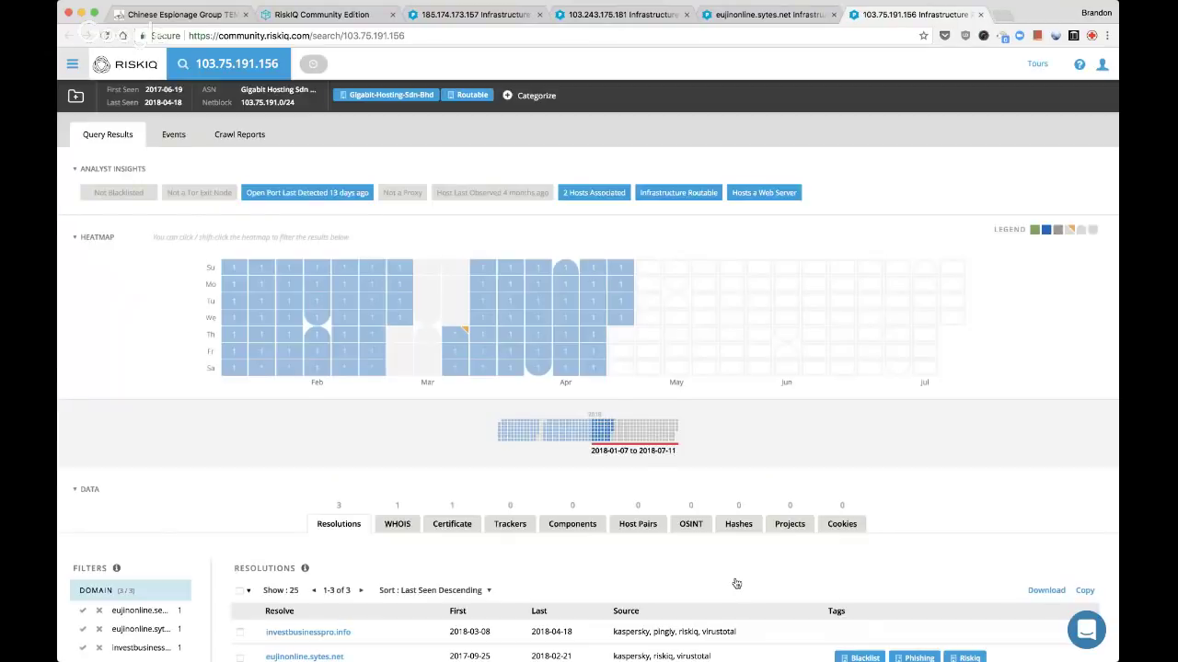
Check eujinonline.sytes.net's resolutions, then close its tab
key("super+w")
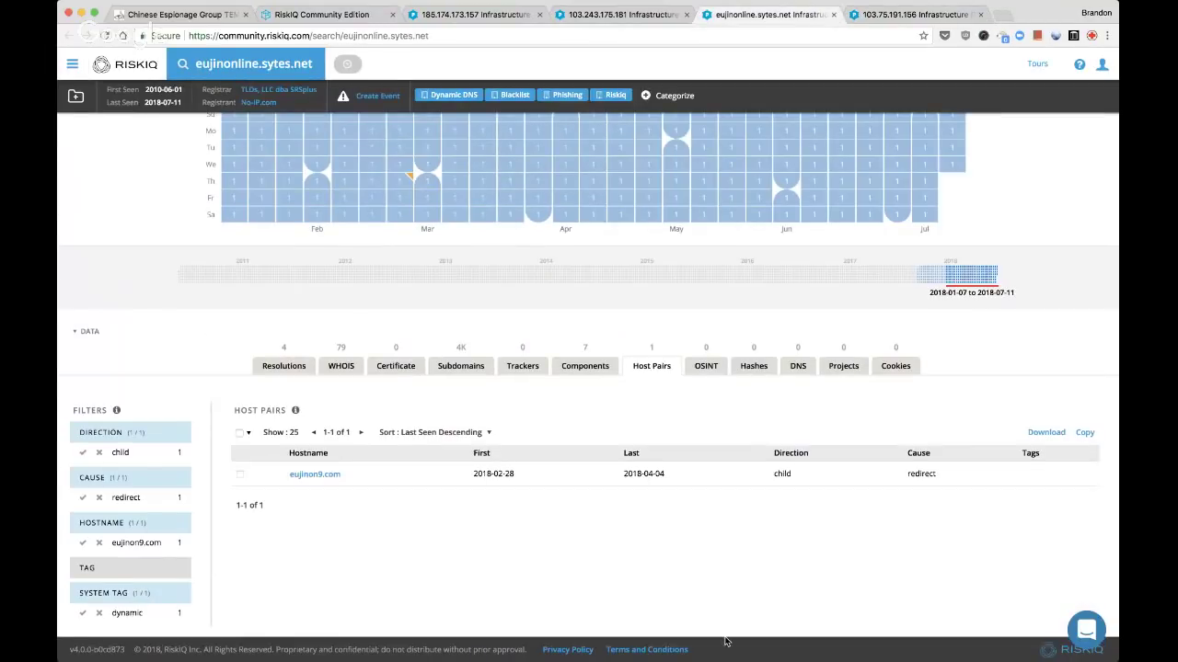
left_click(291, 364)
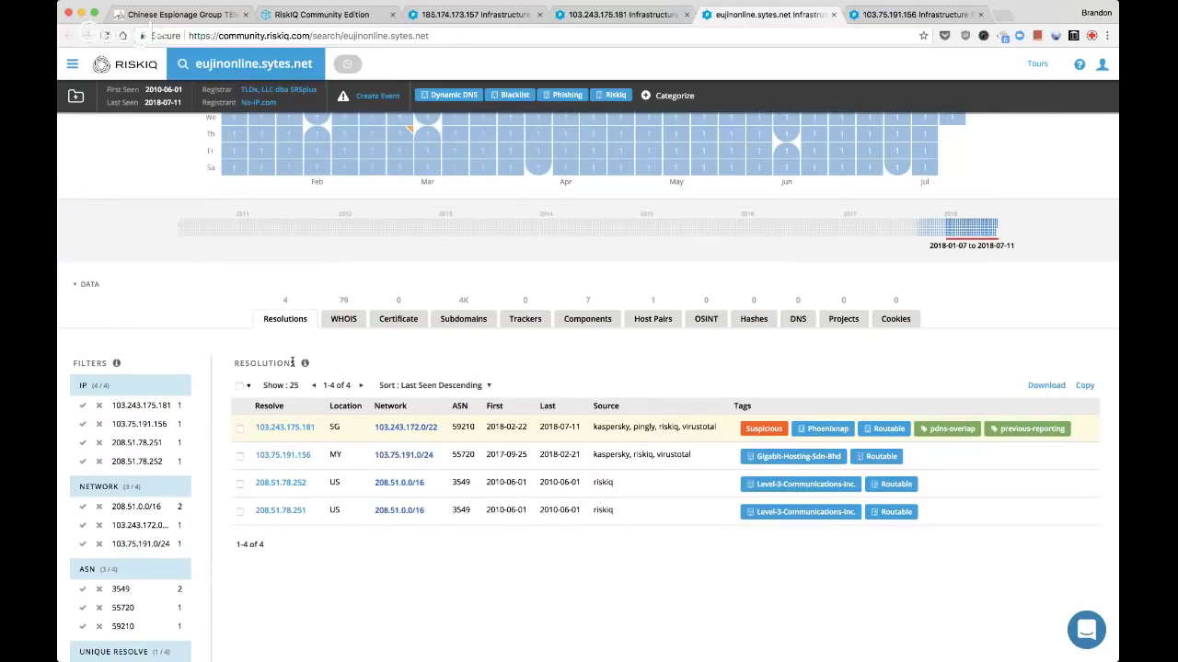
key("super+w")
scroll(304, 377, "down", 4)
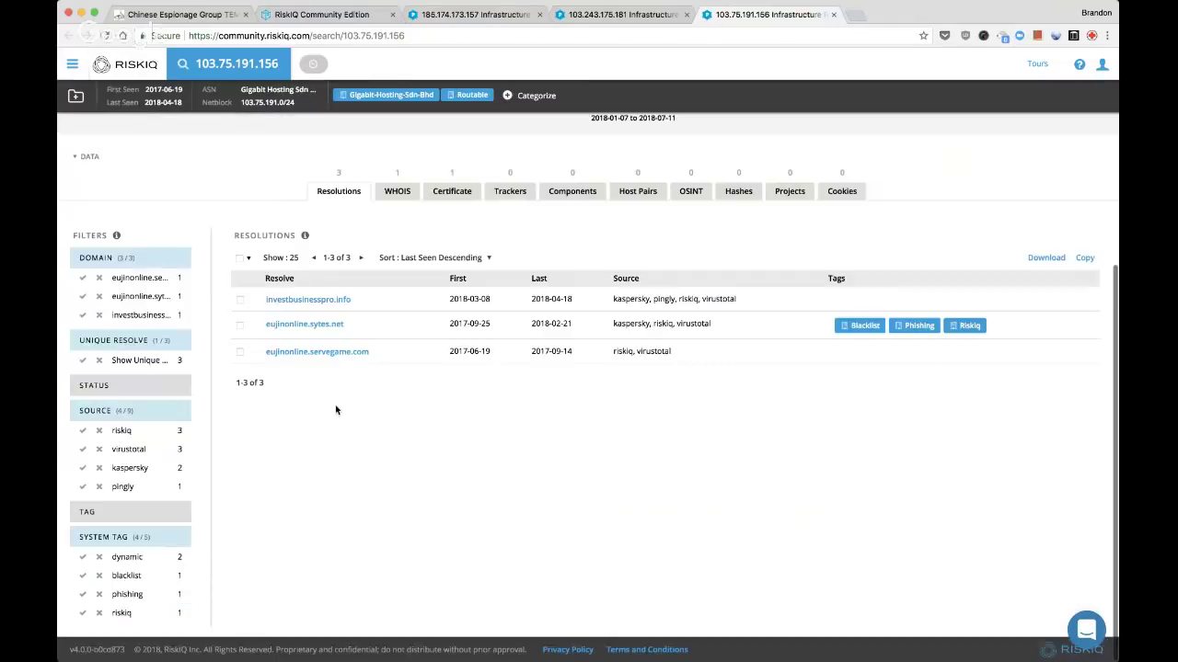
scroll(338, 412, "up", 1)
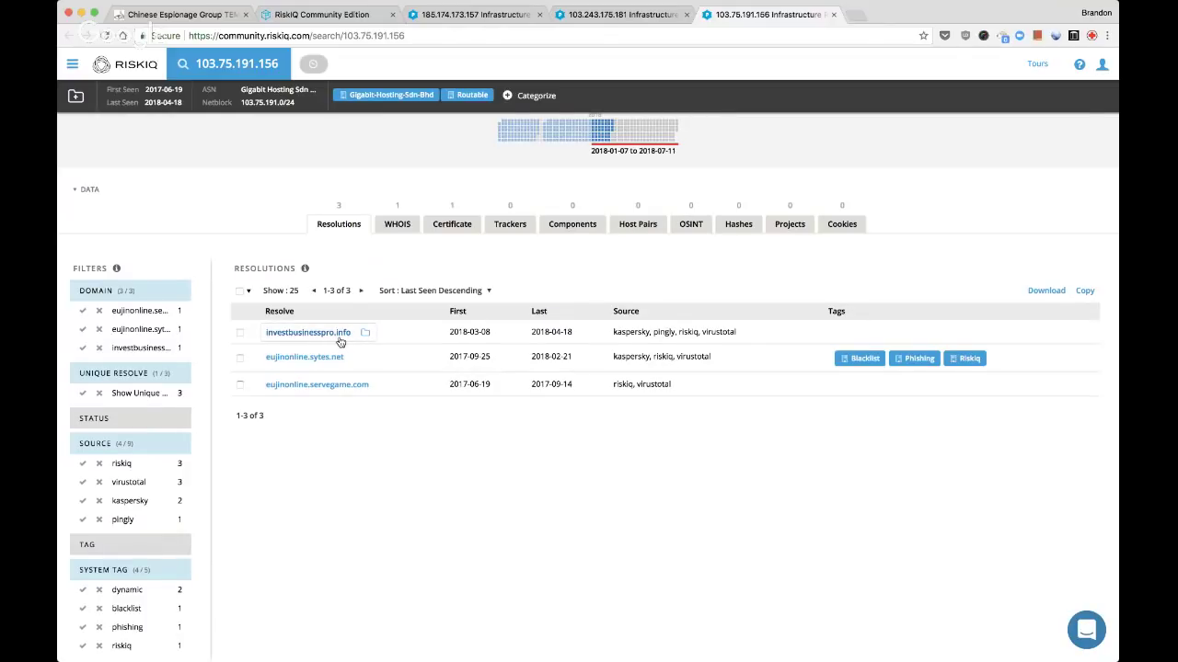
Inspect 103.75.191.156's localhost XAMPP certificate expiring 2019-01-27, then return to its 3 resolutions
left_click(459, 226)
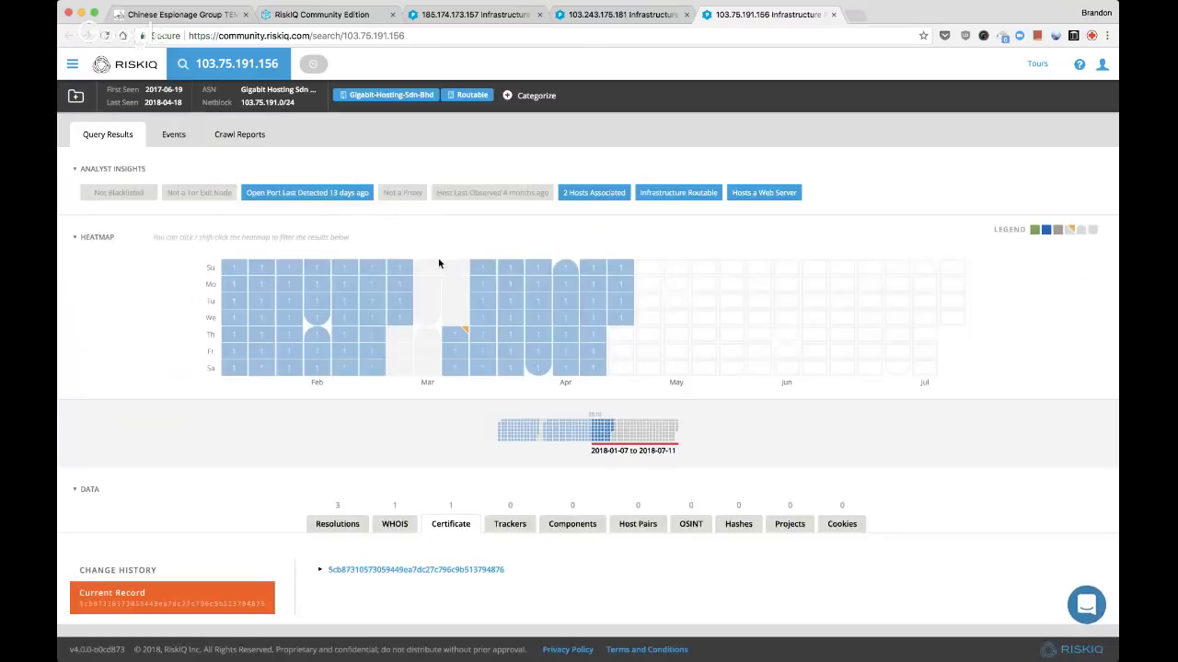
left_click(337, 572)
scroll(350, 566, "down", 3)
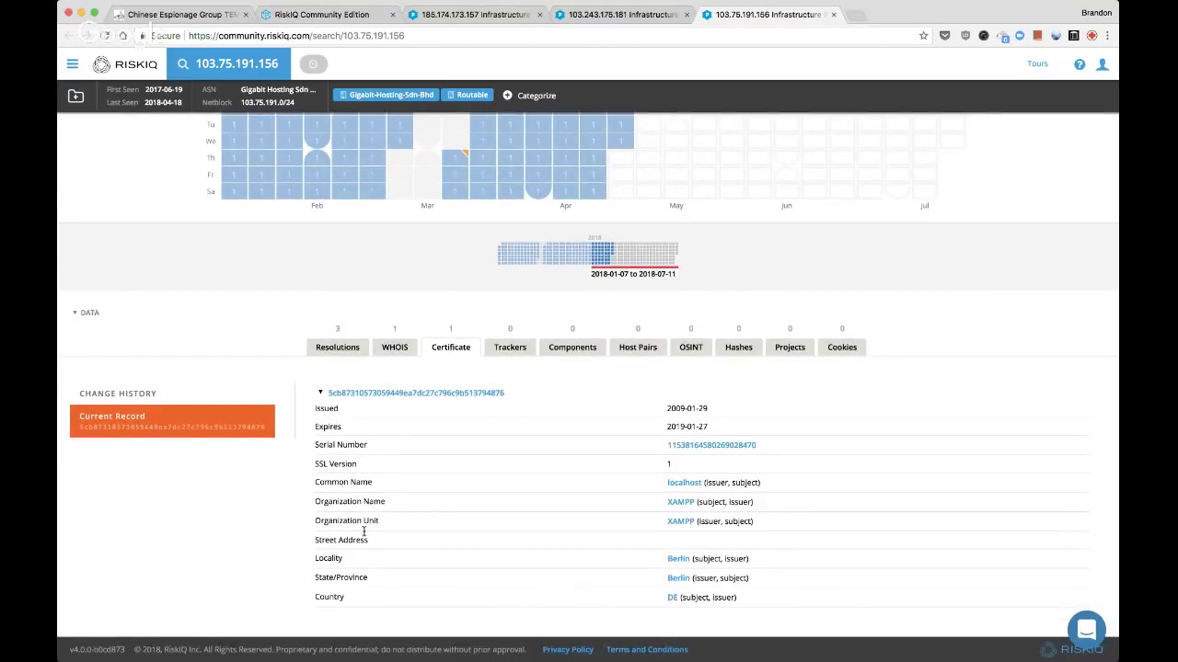
scroll(313, 394, "up", 3)
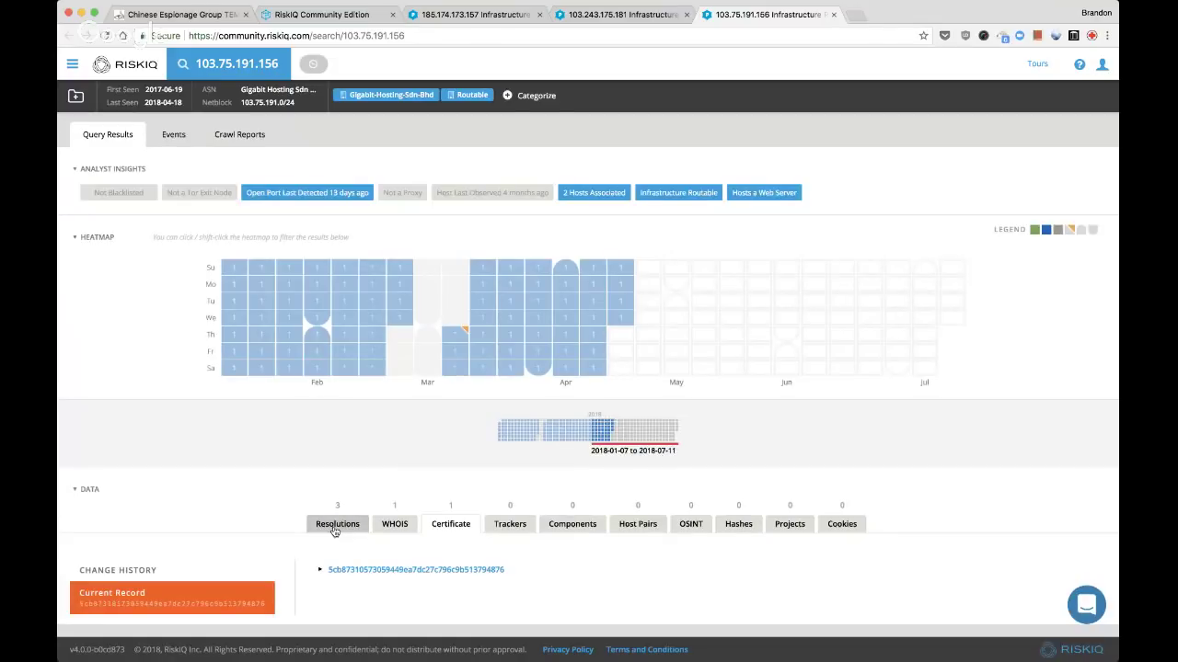
left_click(337, 531)
scroll(335, 533, "down", 3)
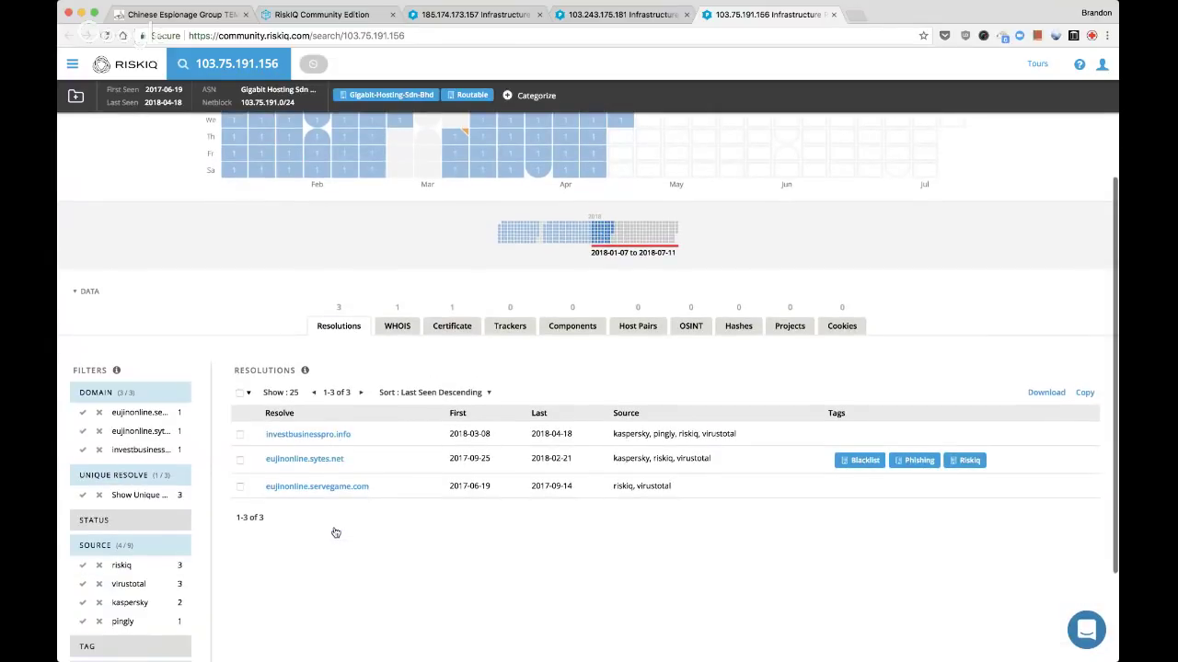
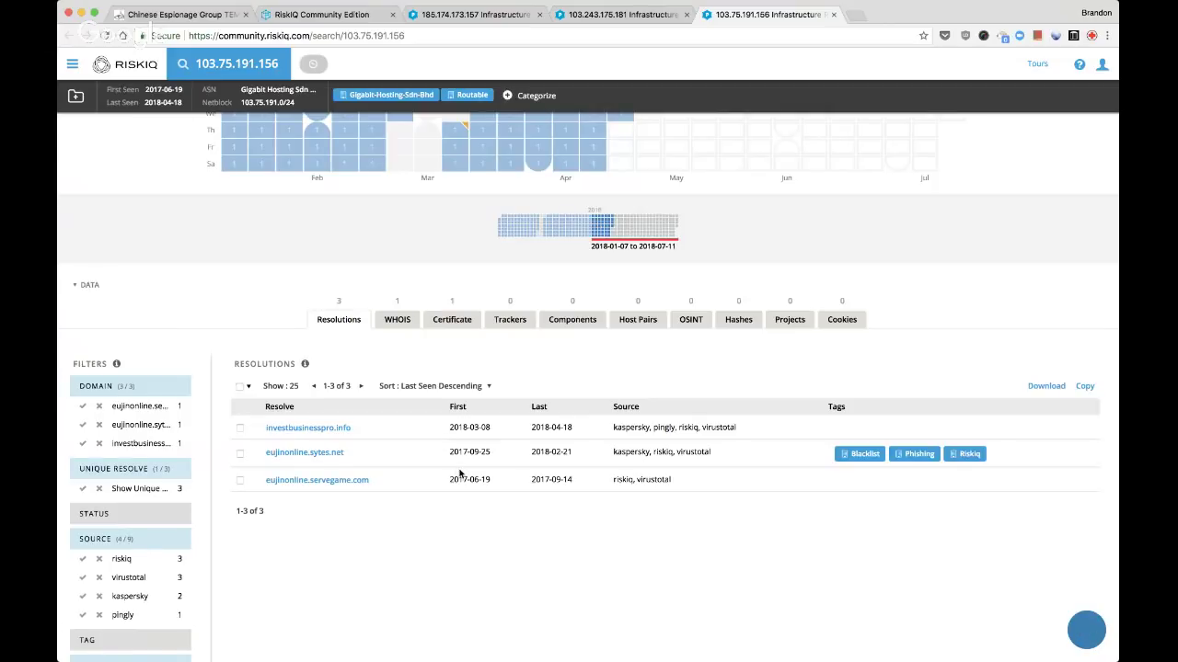
Reopen the 103.75.191.156 page and open investbusinesspro.info from its Resolutions list
key("super+w")
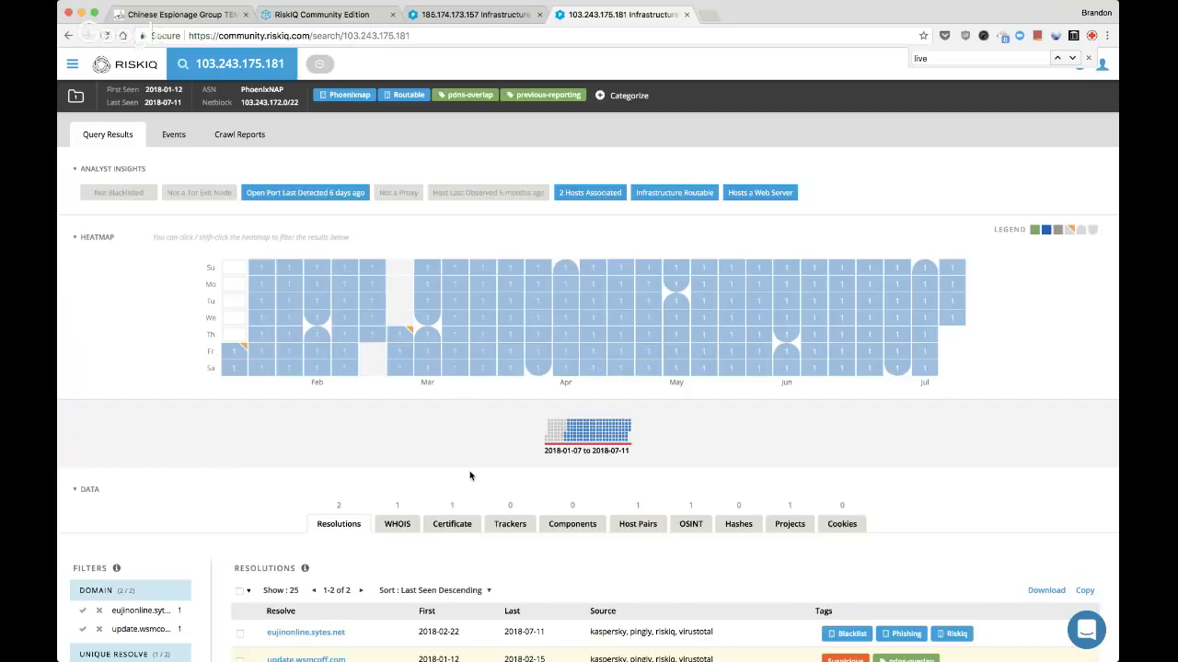
scroll(372, 540, "down", 3)
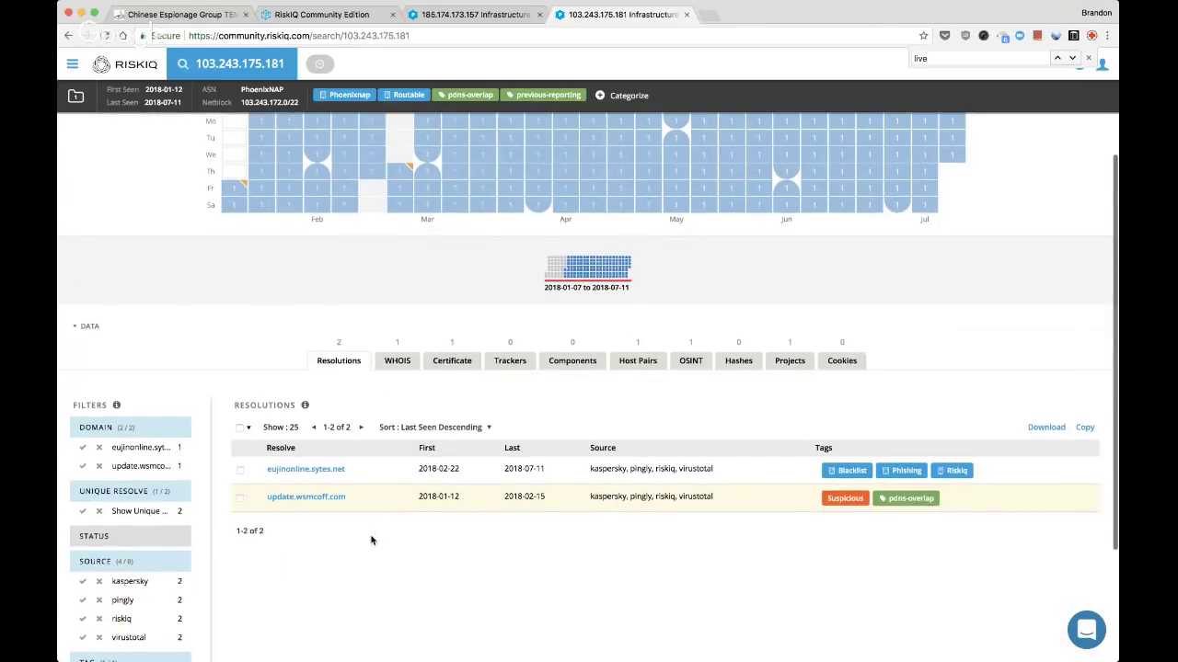
key("ctrl+Tab")
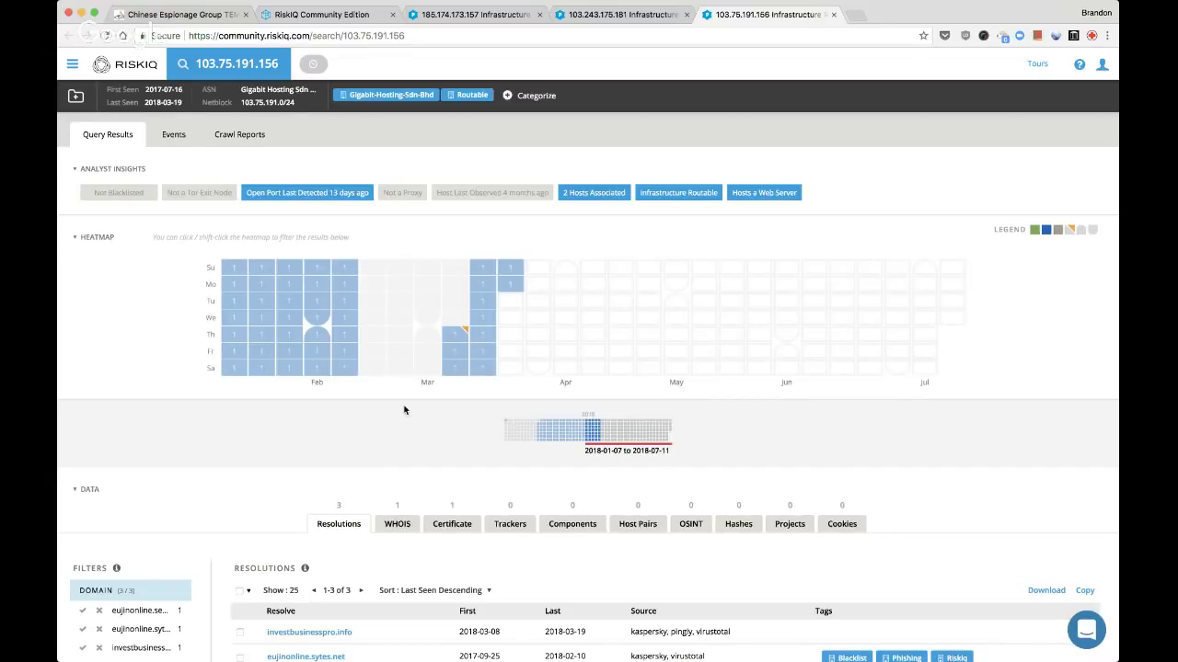
scroll(431, 452, "down", 3)
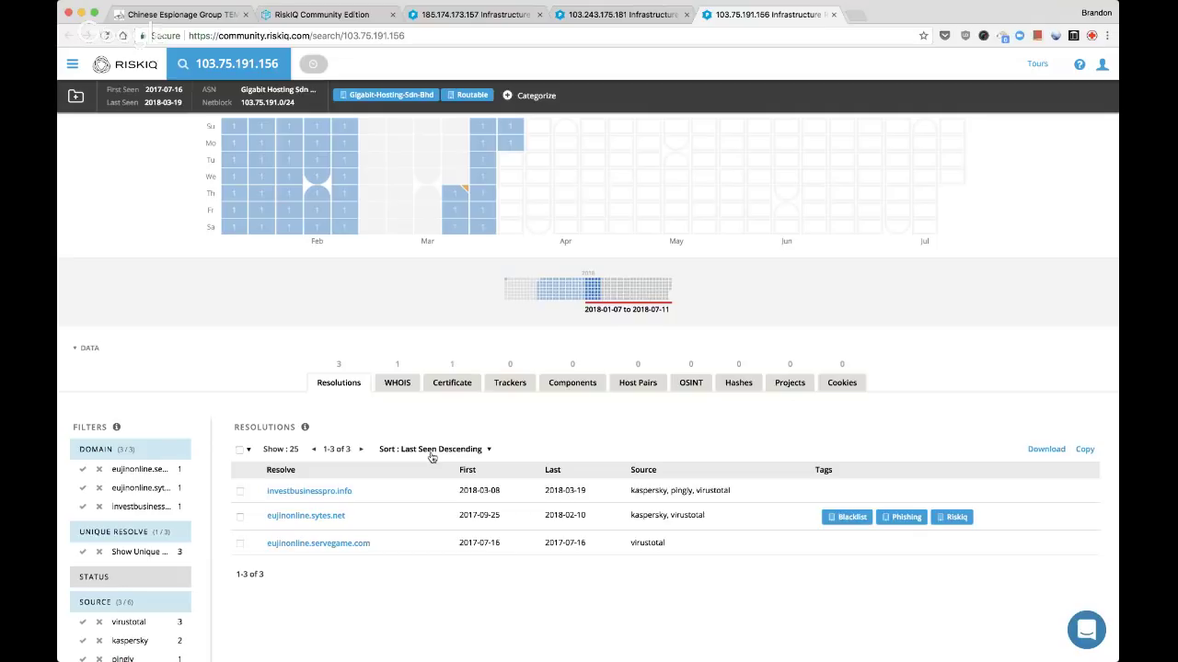
left_click(337, 492)
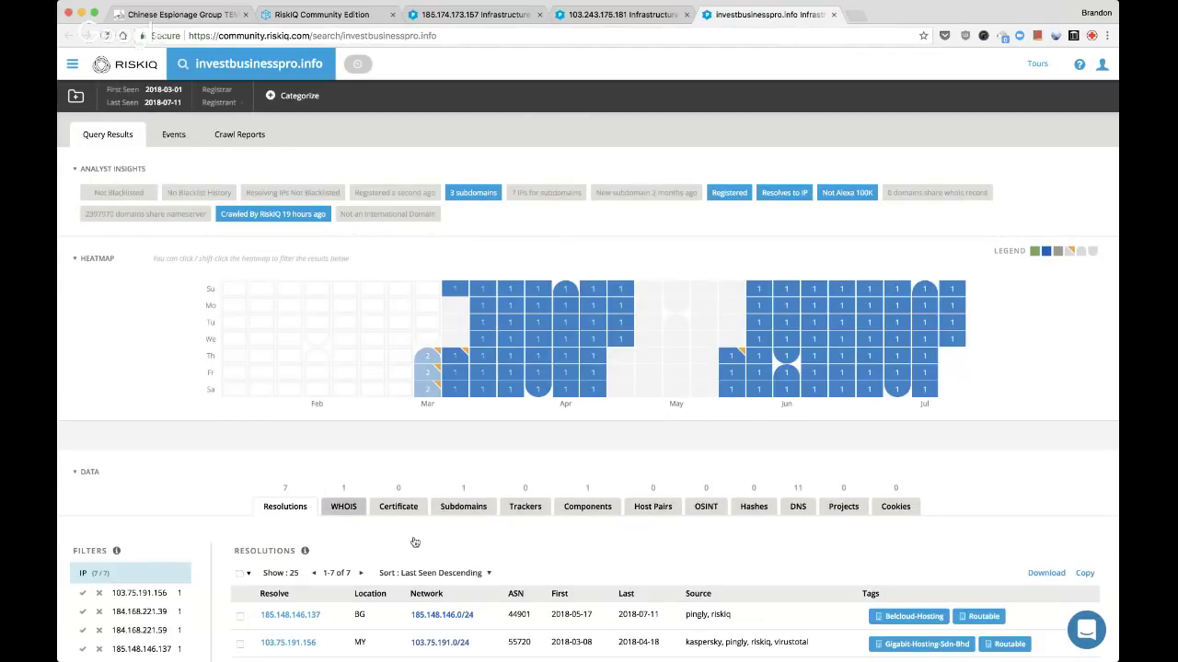
Review investbusinesspro.info's web components, DNS records, WHOIS record and subdomains
left_click(582, 511)
scroll(612, 539, "down", 2)
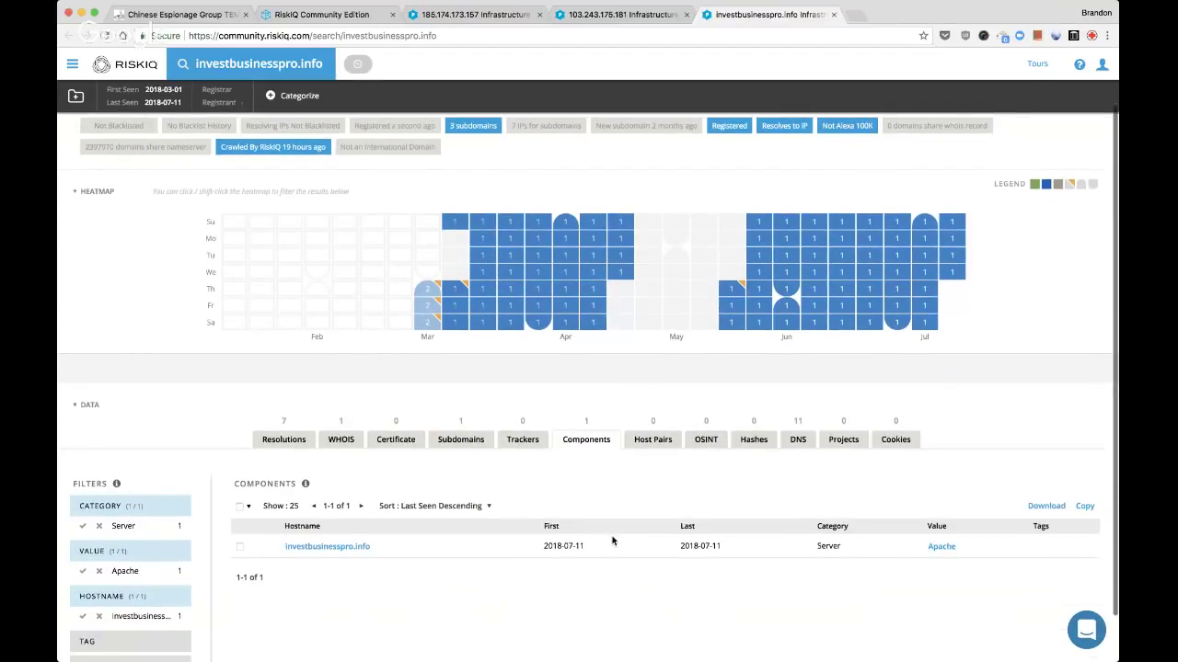
left_click(795, 440)
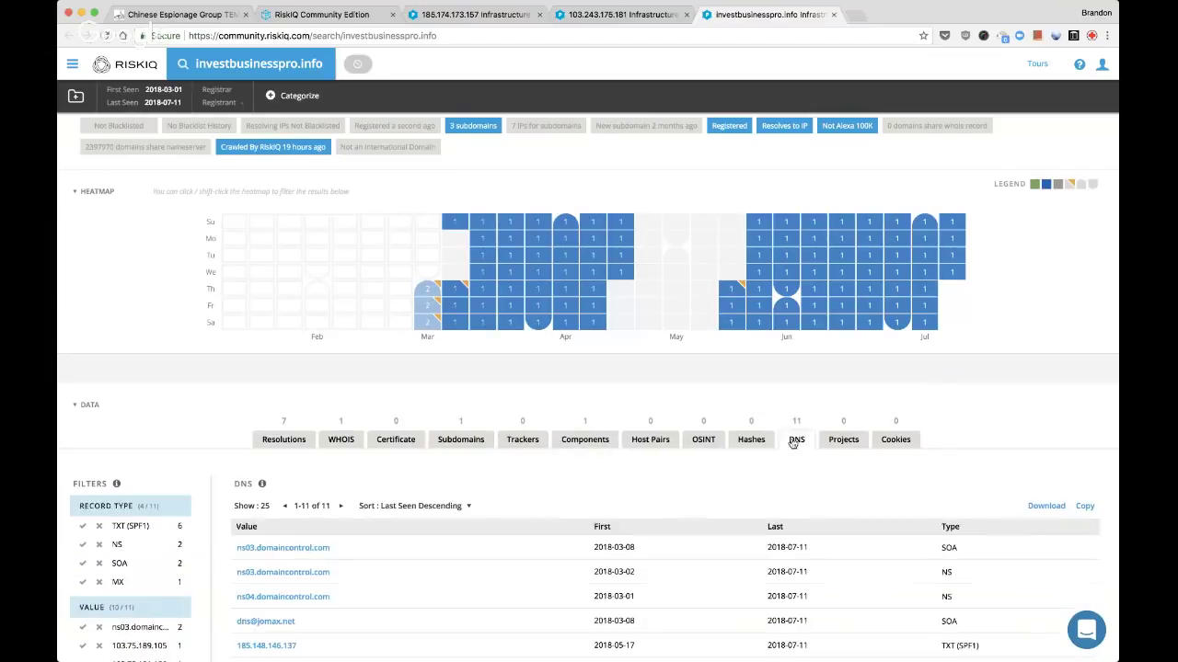
scroll(684, 399, "down", 5)
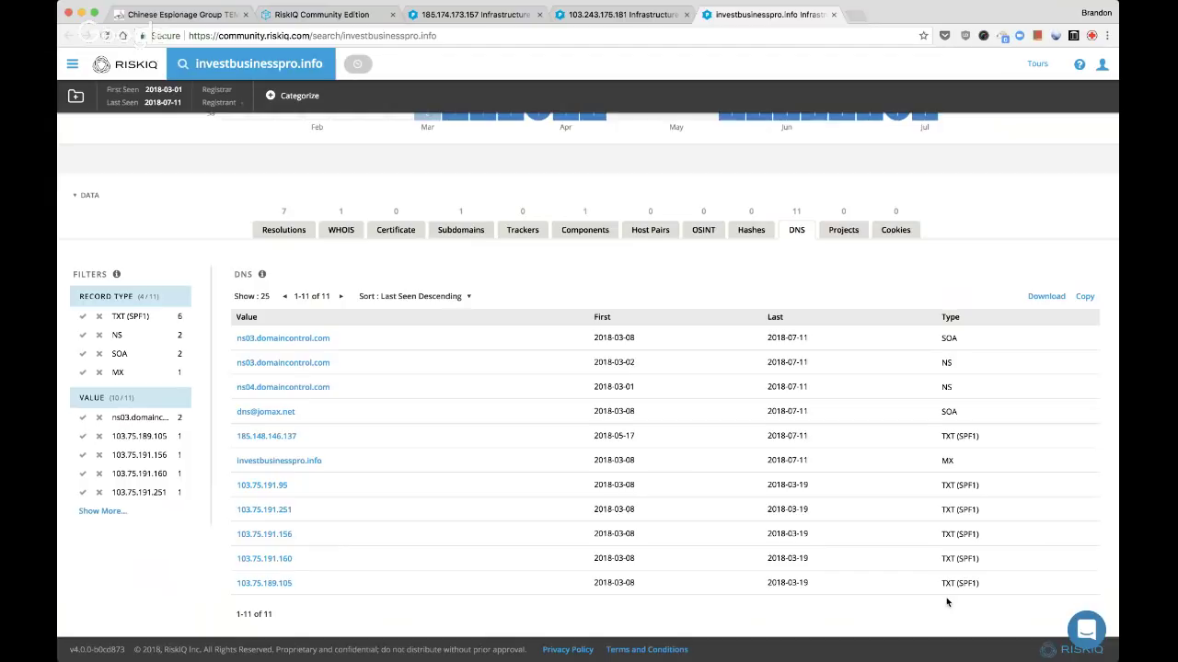
left_click(343, 232)
left_click(460, 231)
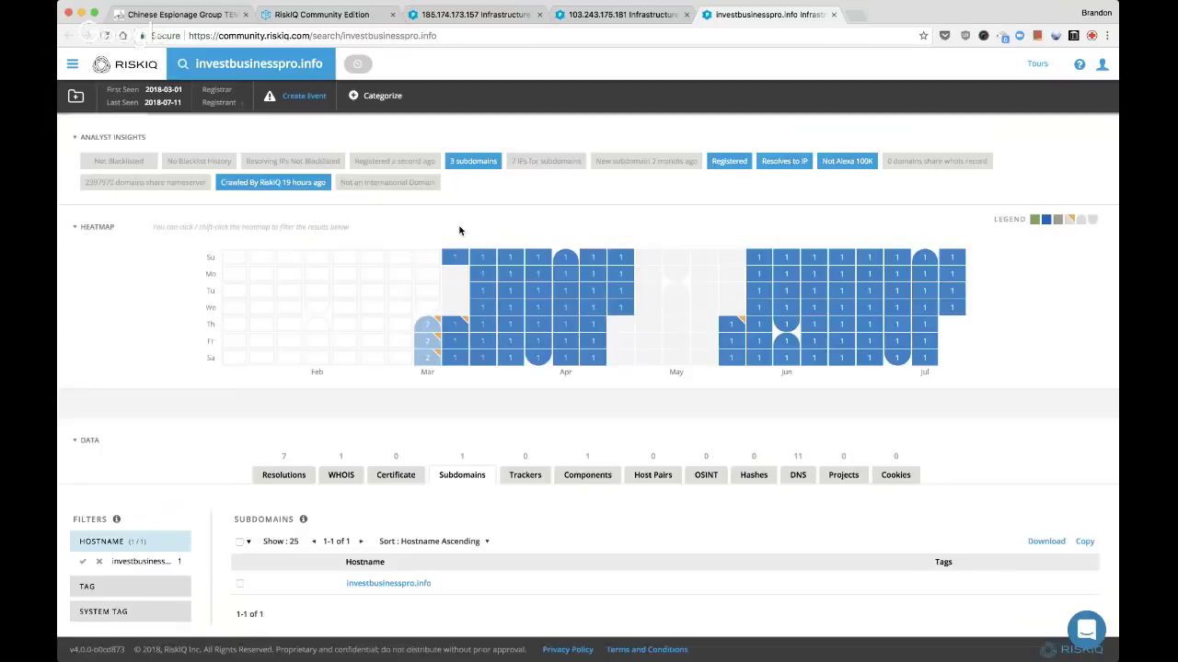
Recheck its DNS records and IP resolutions, then close the investbusinesspro.info page
left_click(797, 475)
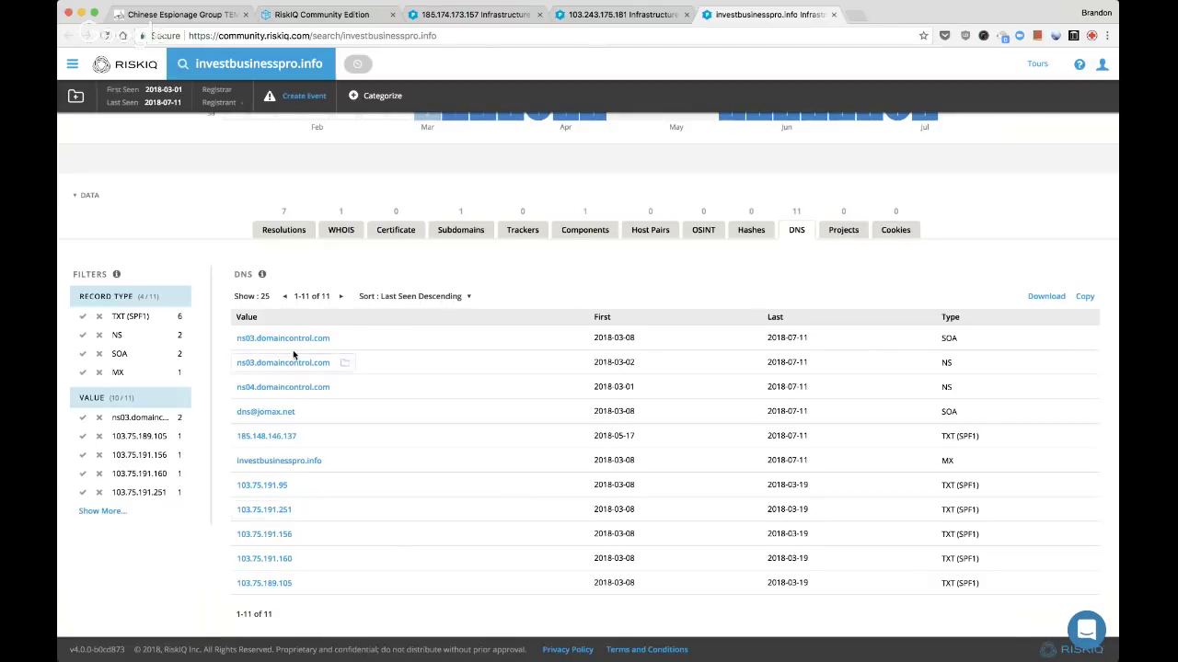
left_click(288, 232)
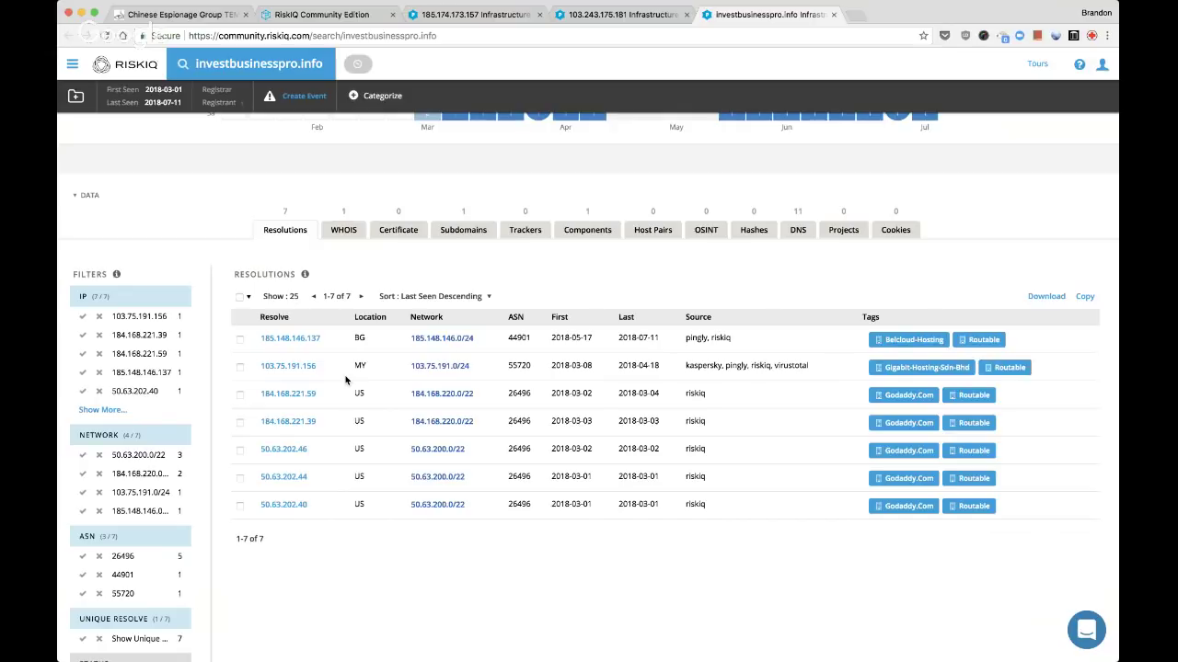
scroll(497, 371, "up", 3)
scroll(497, 371, "up", 1)
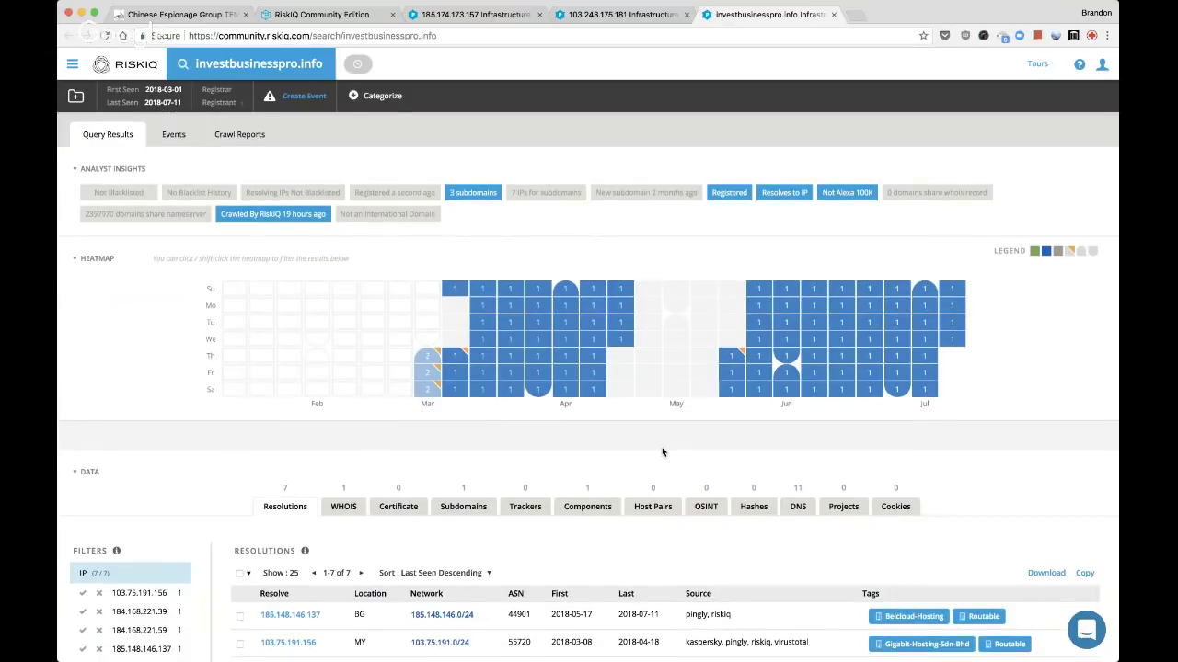
key("super+w")
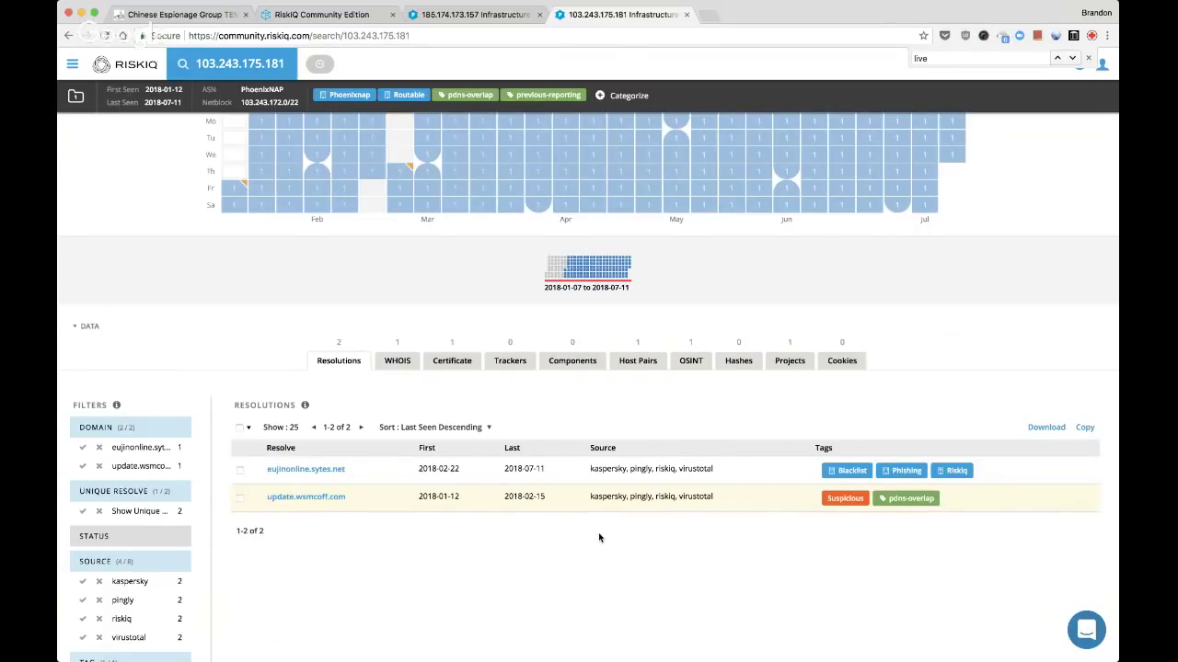
Add update.wsmcoff.com to the Live Stream project, then bring up the chemscale.com cookie search
key("super+w")
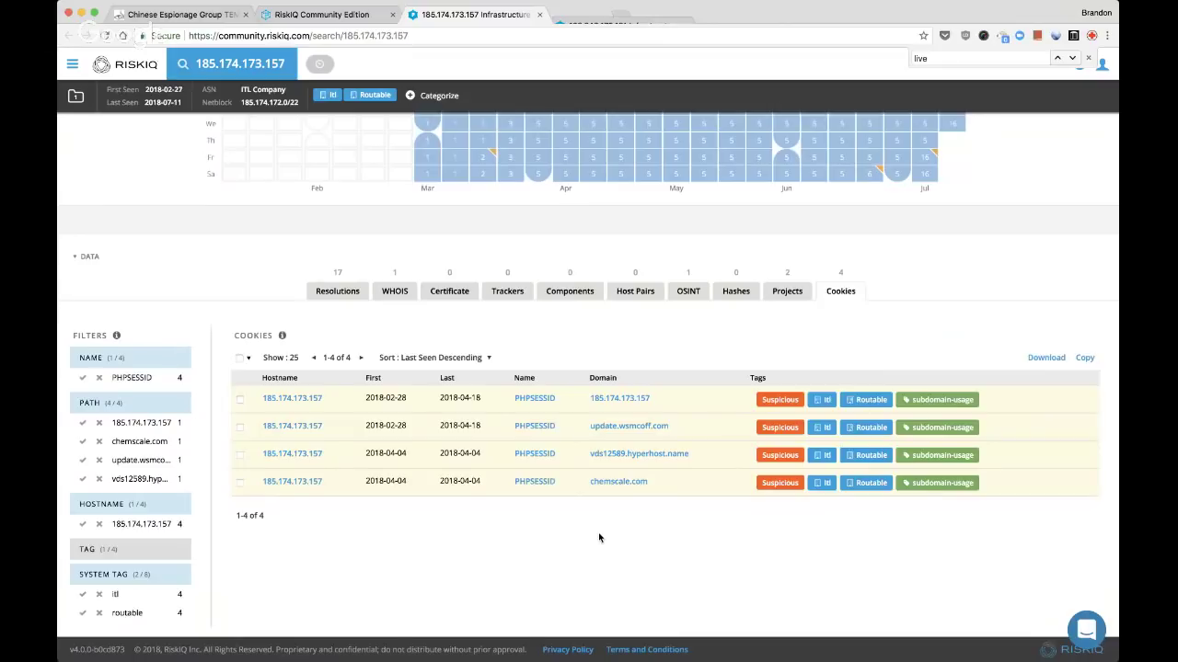
scroll(599, 539, "up", 1)
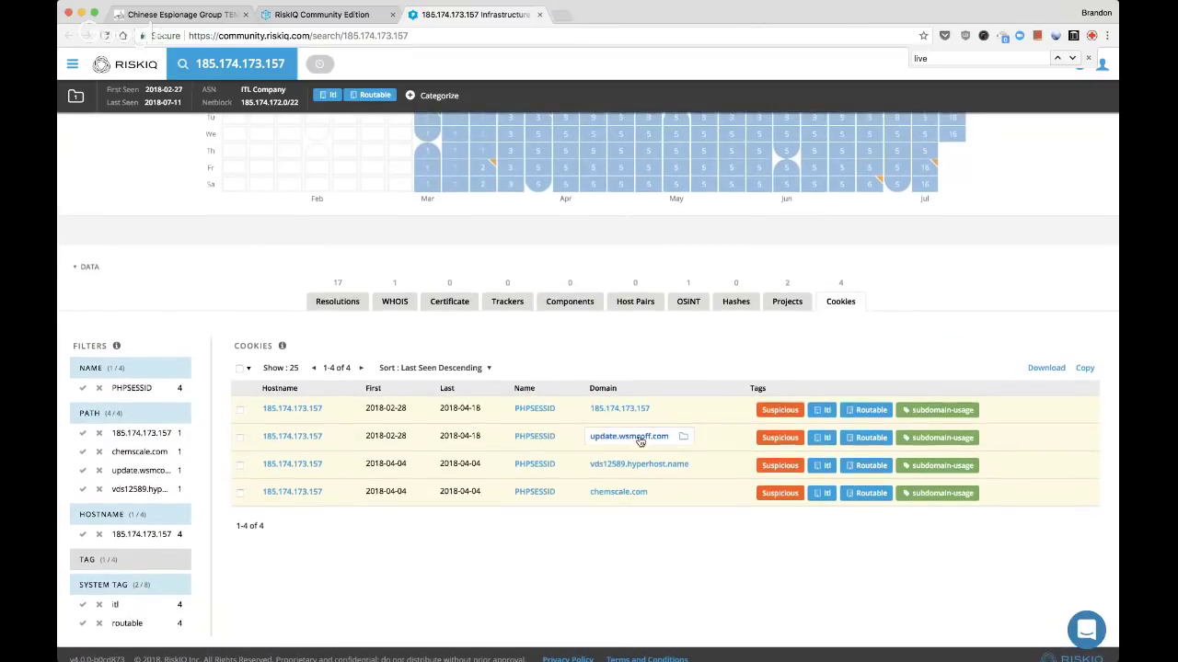
mouse_move(682, 442)
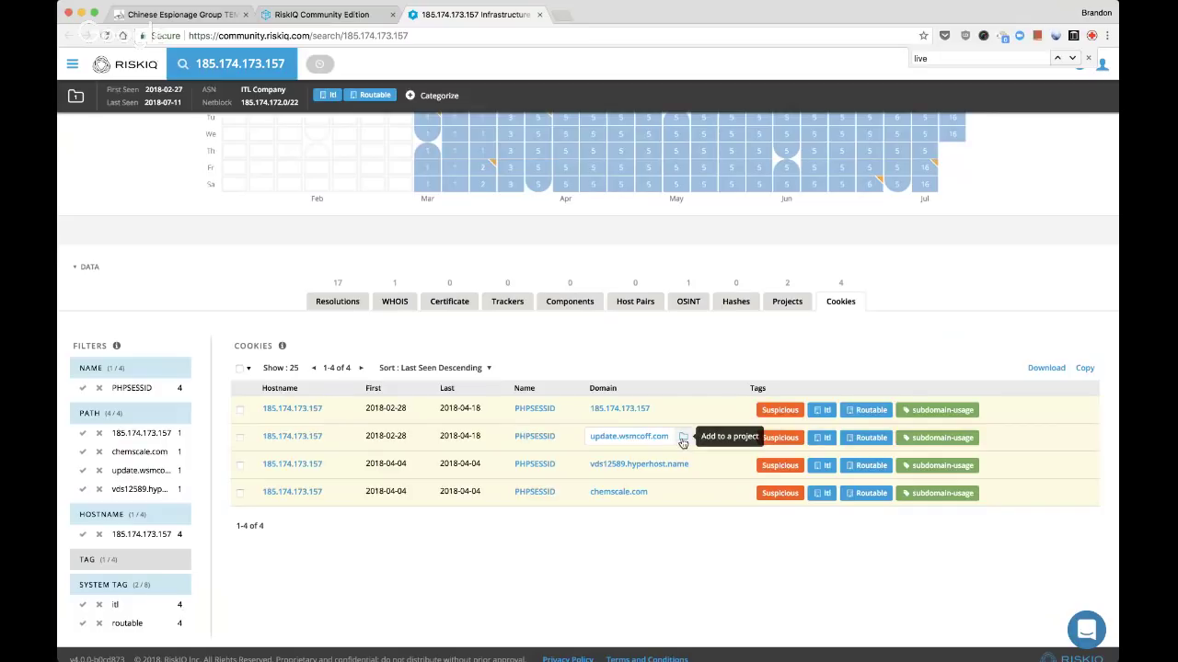
left_click(682, 440)
key("super+f")
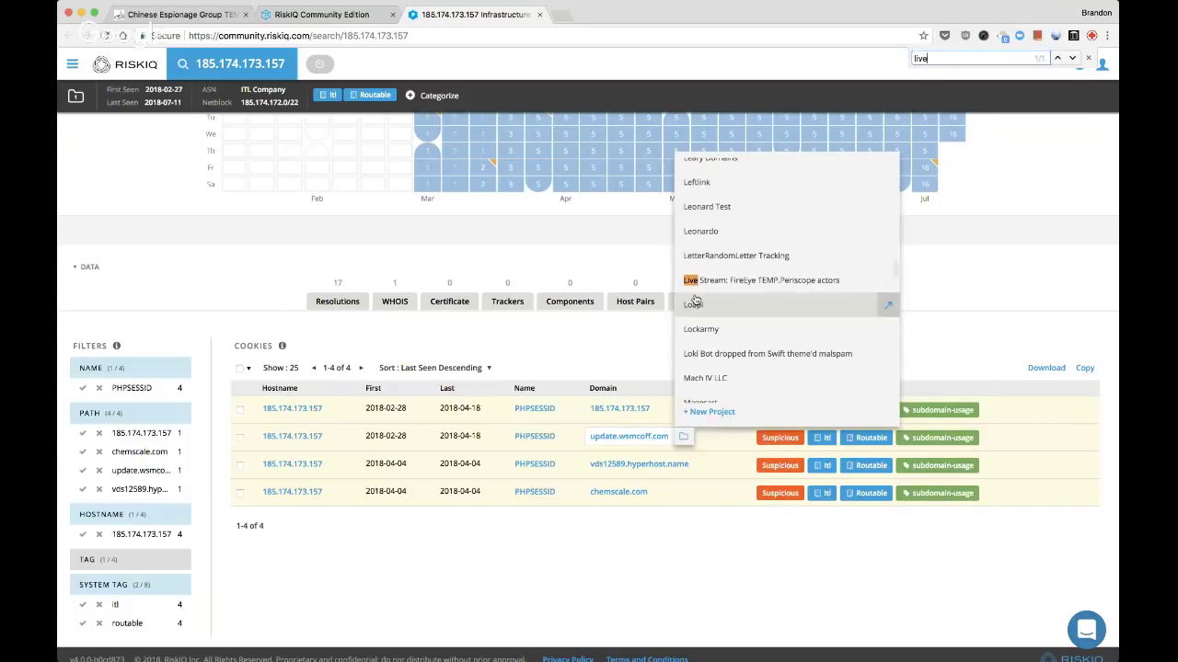
left_click(727, 281)
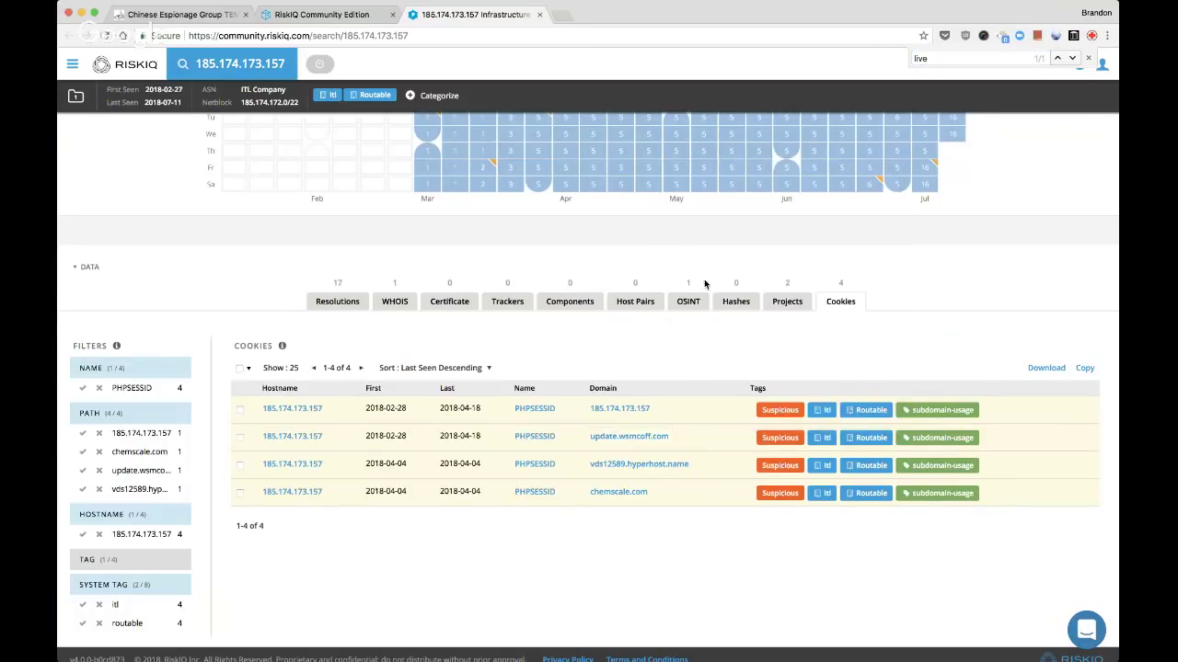
left_click(618, 492, "super")
key("super+alt+Right")
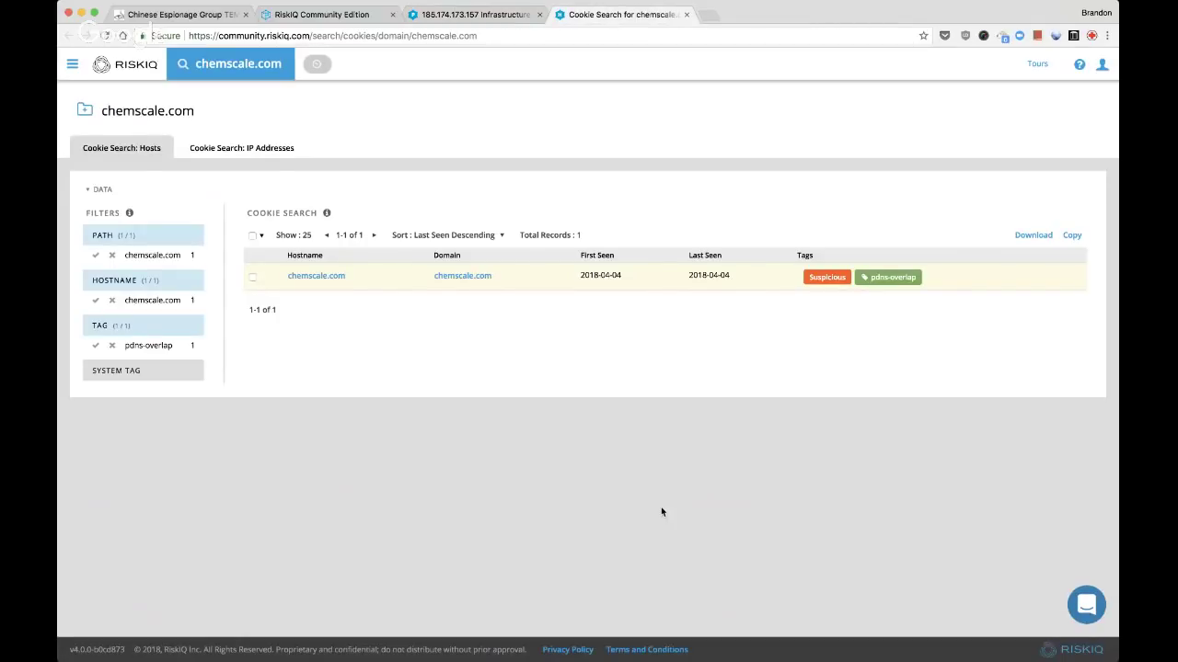
Open the chemscale.com domain page, refresh it and the Live Stream project page, then return to chemscale.com
left_click(299, 275)
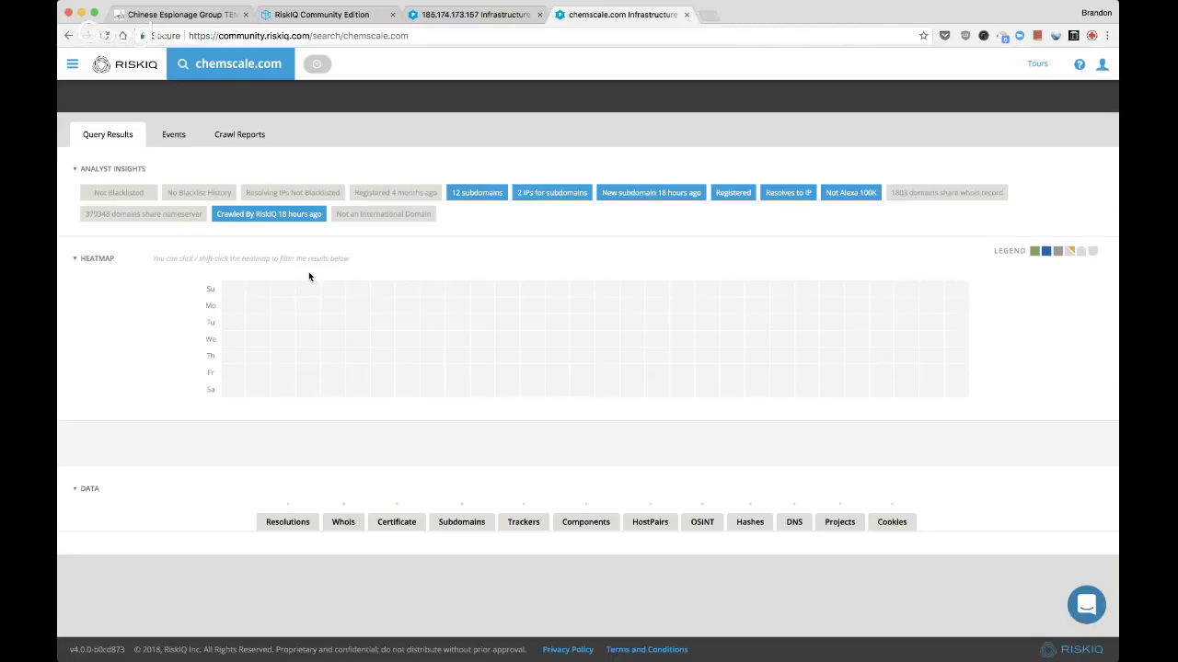
key("super+r")
key("super+1")
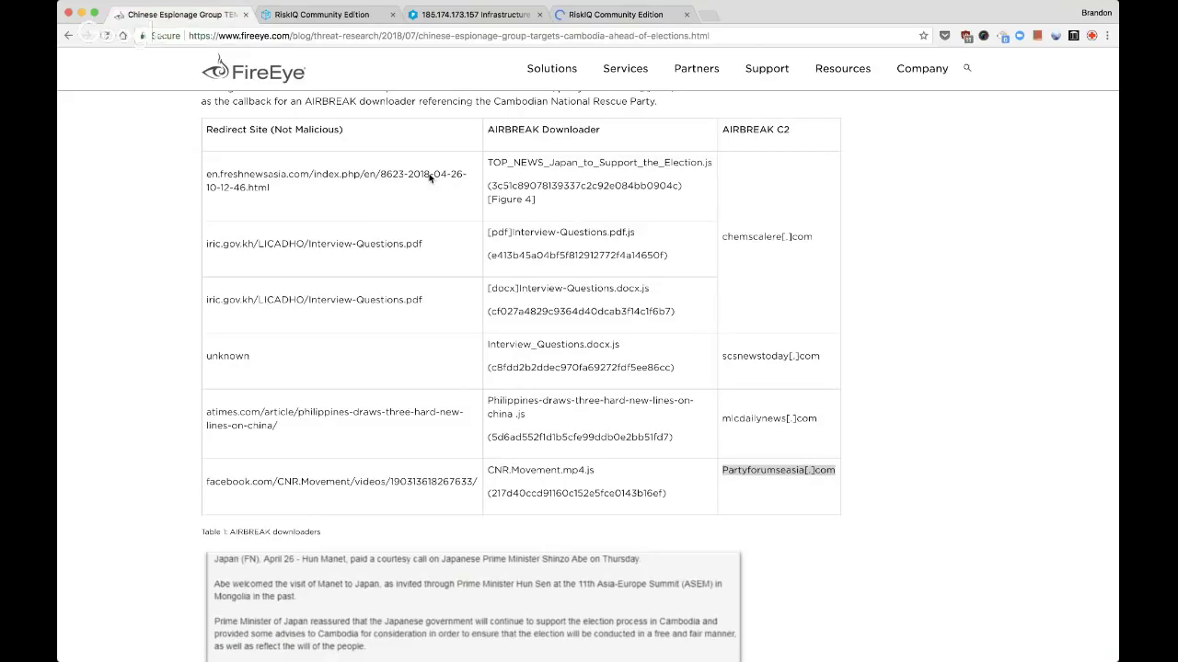
key("super+2")
key("super+r")
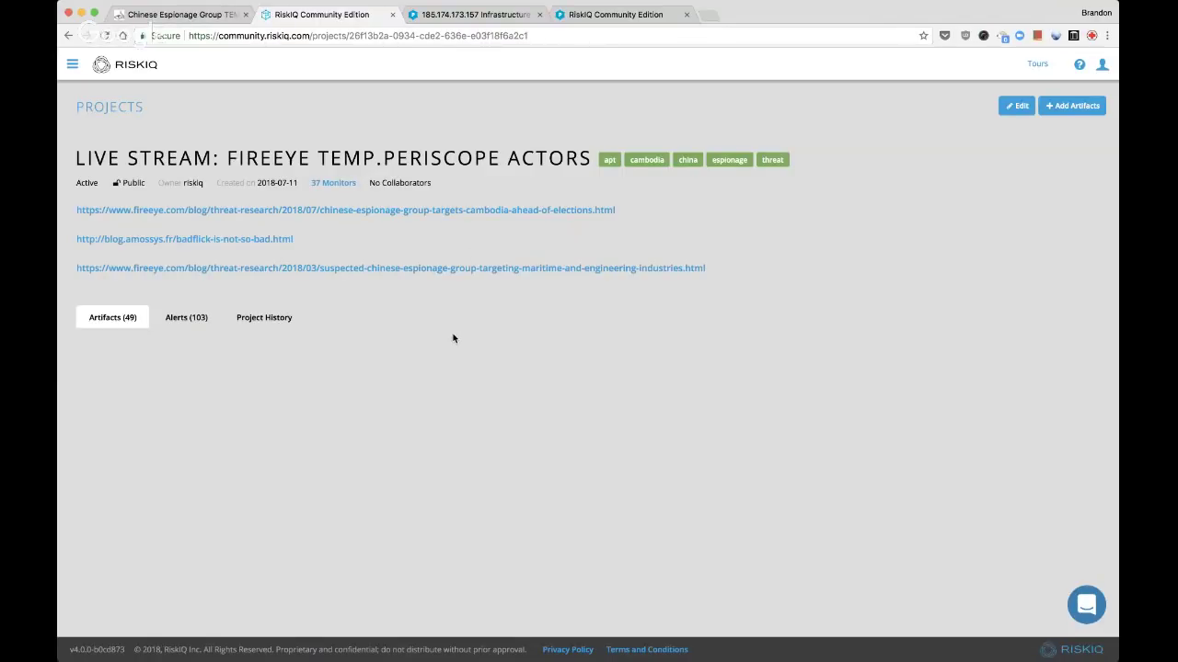
left_click(602, 15)
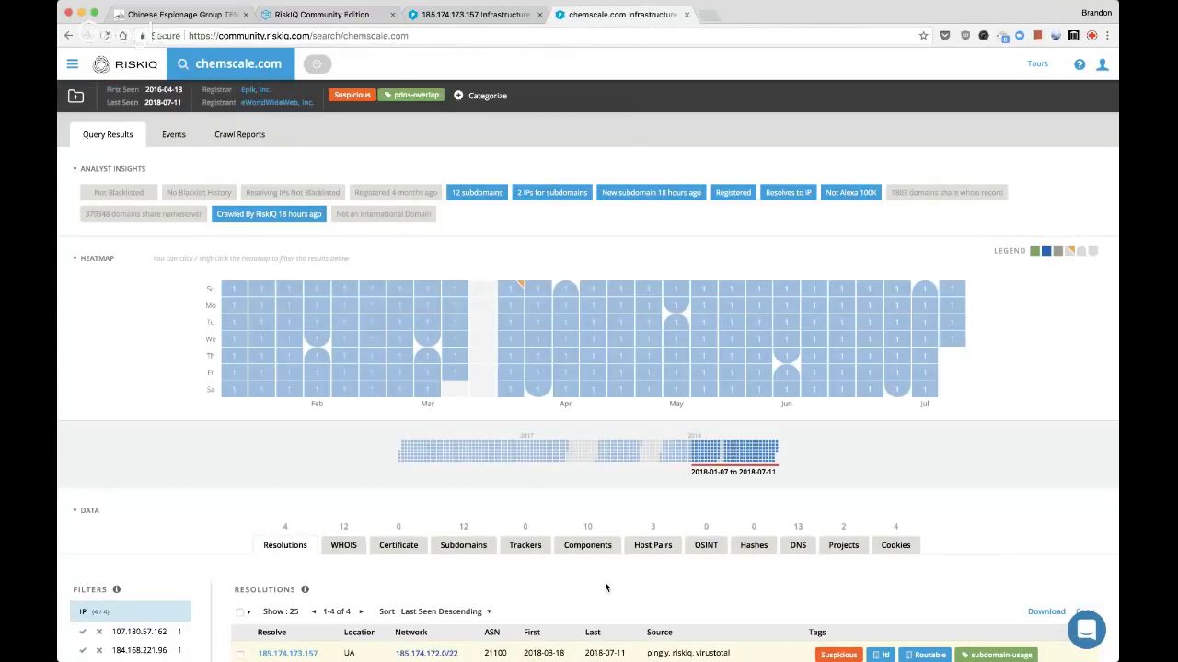
Review chemscale.com's host pairs and its 12 subdomains
scroll(605, 581, "down", 5)
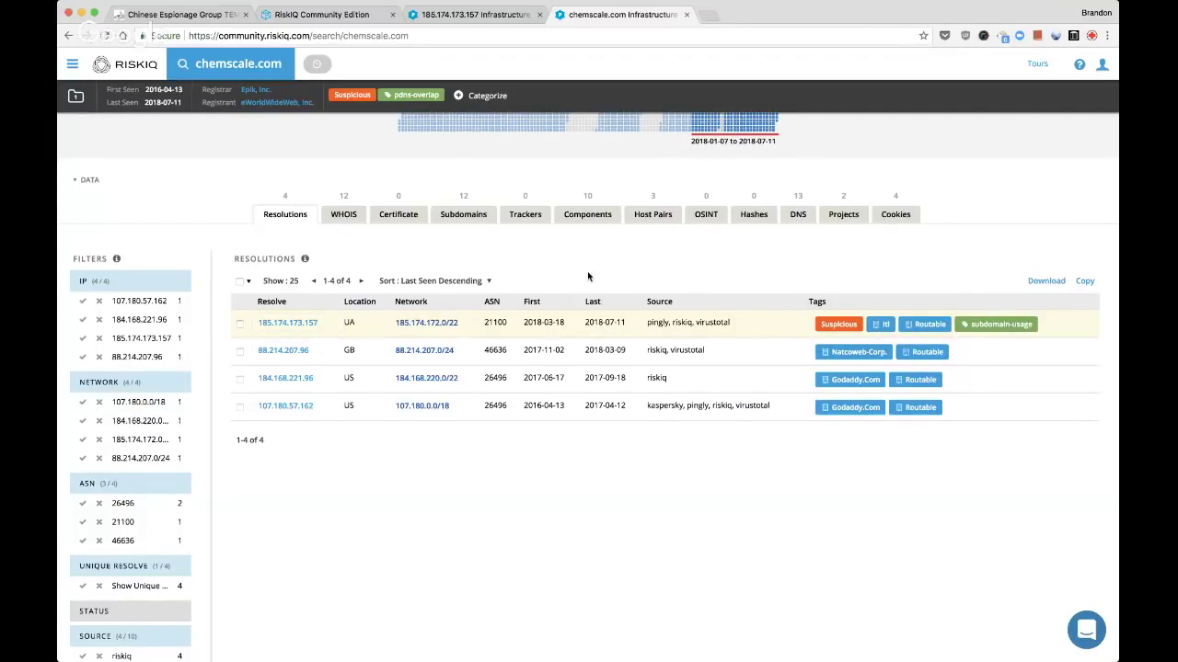
scroll(598, 313, "up", 2)
left_click(650, 349)
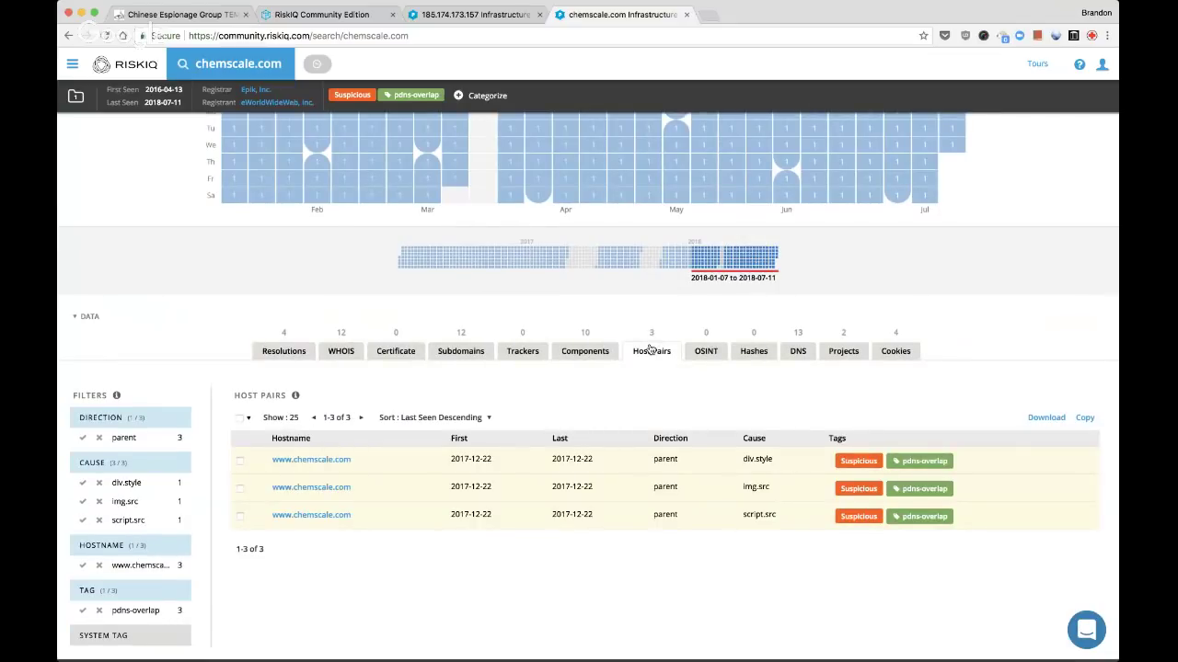
left_click(448, 351)
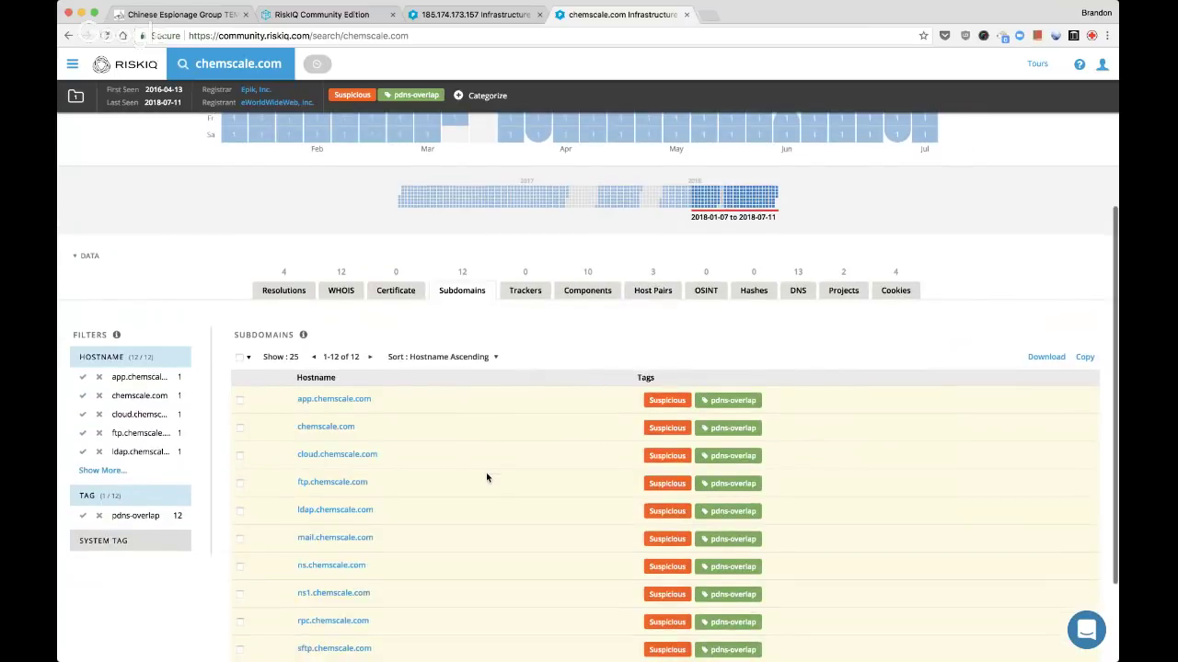
scroll(487, 476, "down", 2)
scroll(752, 329, "up", 2)
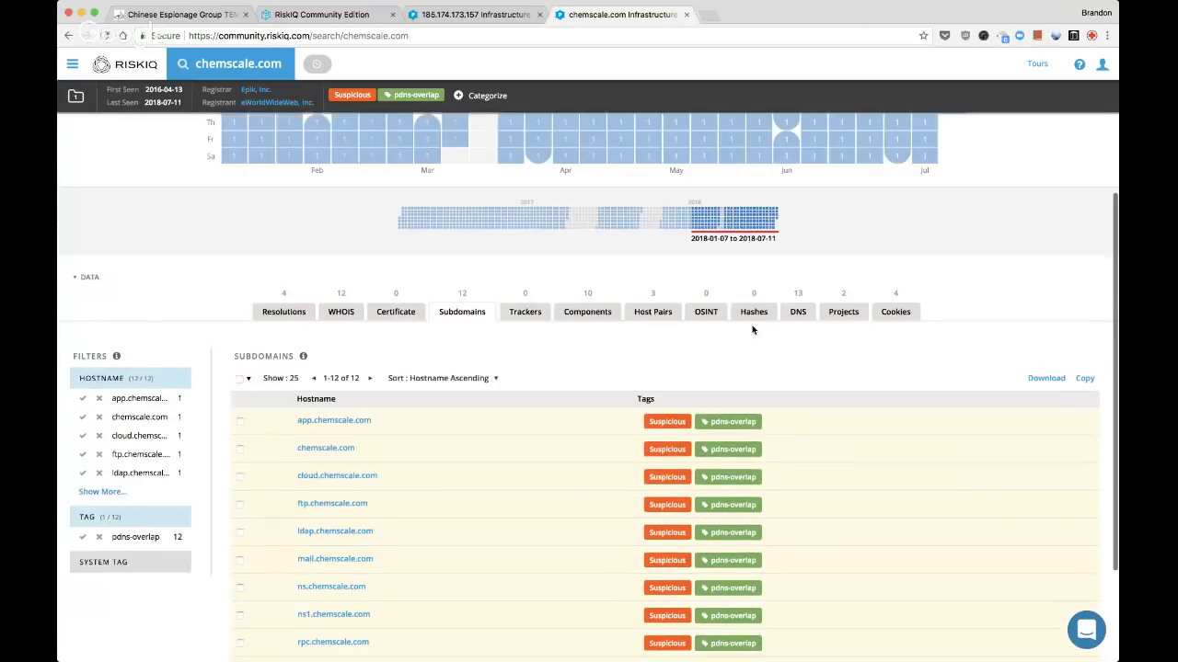
Check chemscale.com's projects and cookies, opening the _pk_ses and _pk_id cookie searches in new tabs
left_click(843, 312)
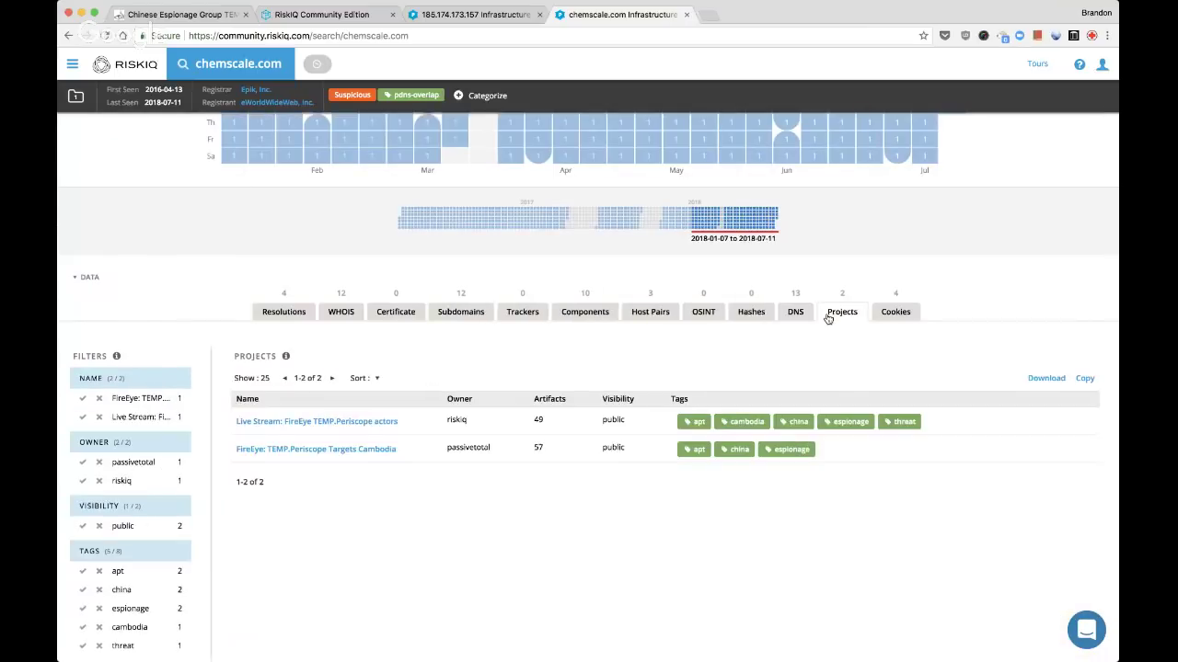
left_click(883, 313)
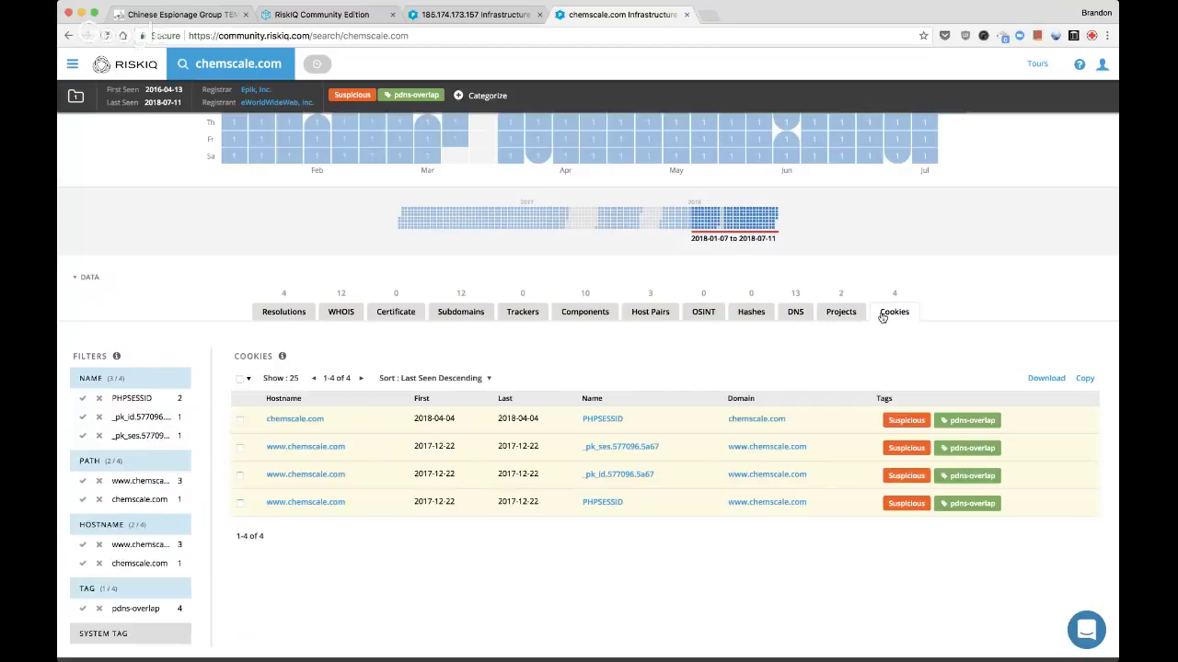
left_click(594, 448, "super")
left_click(599, 475, "super")
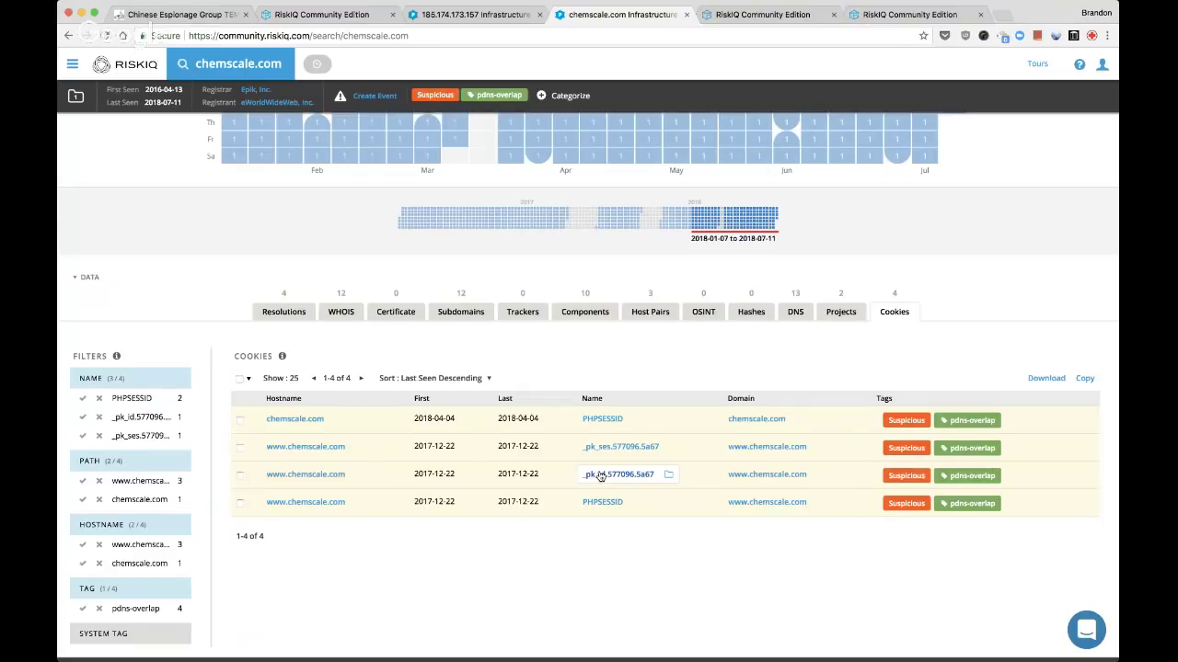
Show the IP addresses seen with the _pk_id and _pk_ses cookie searches
key("ctrl+Tab")
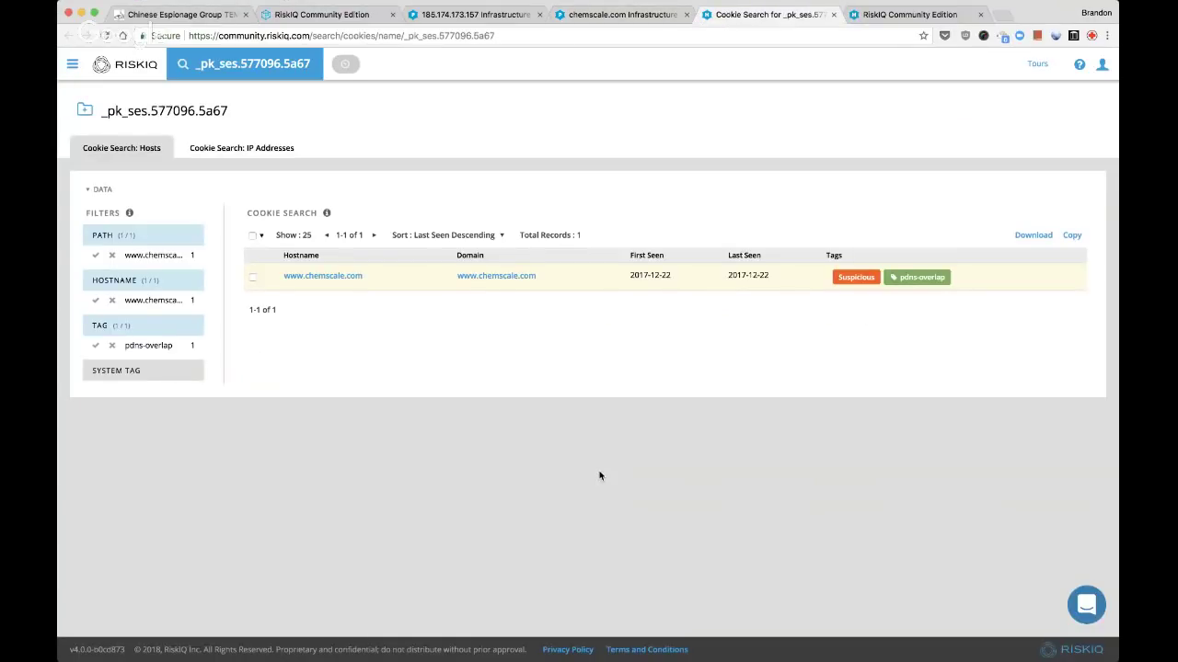
key("ctrl+Tab")
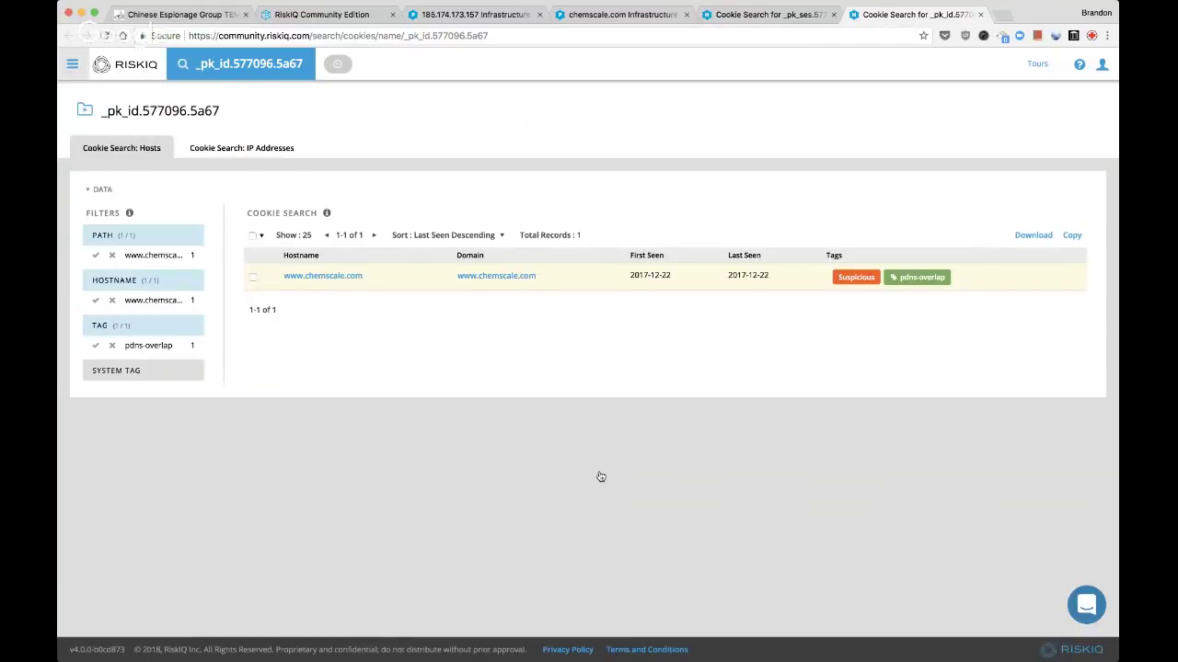
left_click(242, 149)
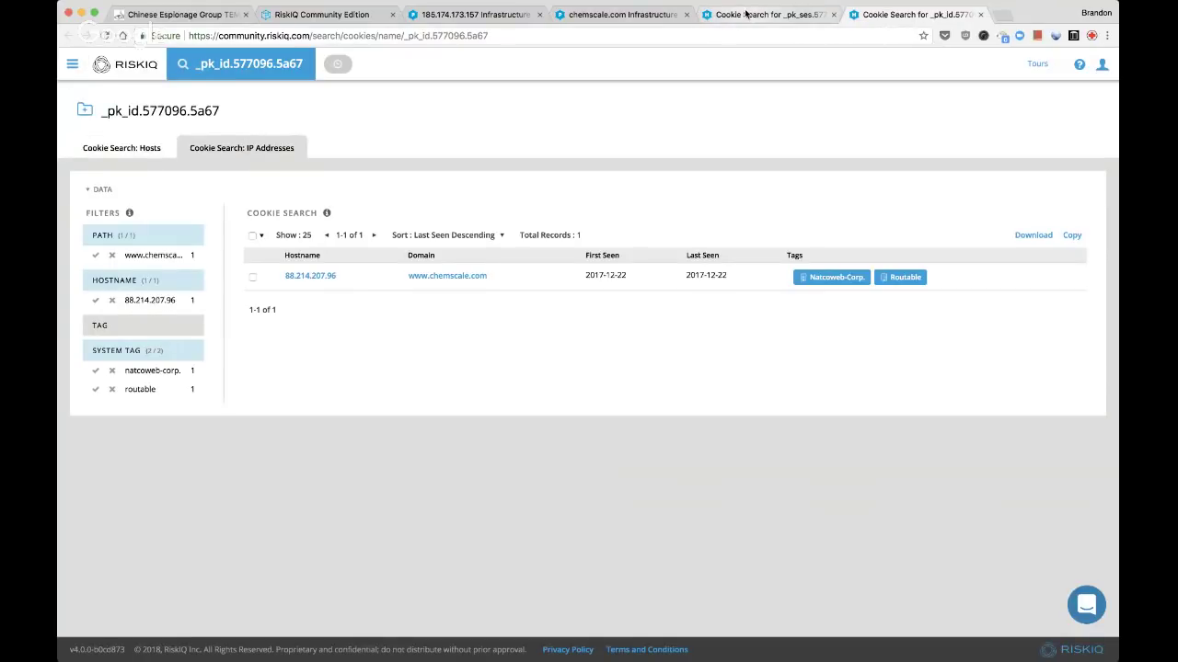
left_click(745, 14)
left_click(266, 151)
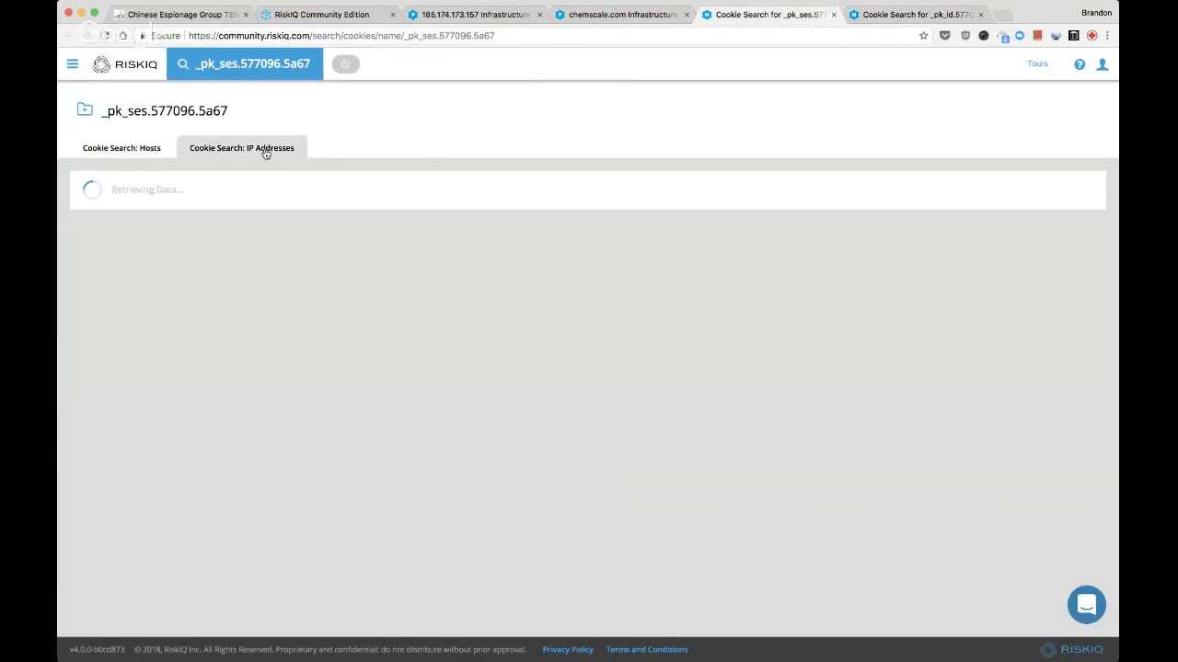
key("ctrl+shift+Tab")
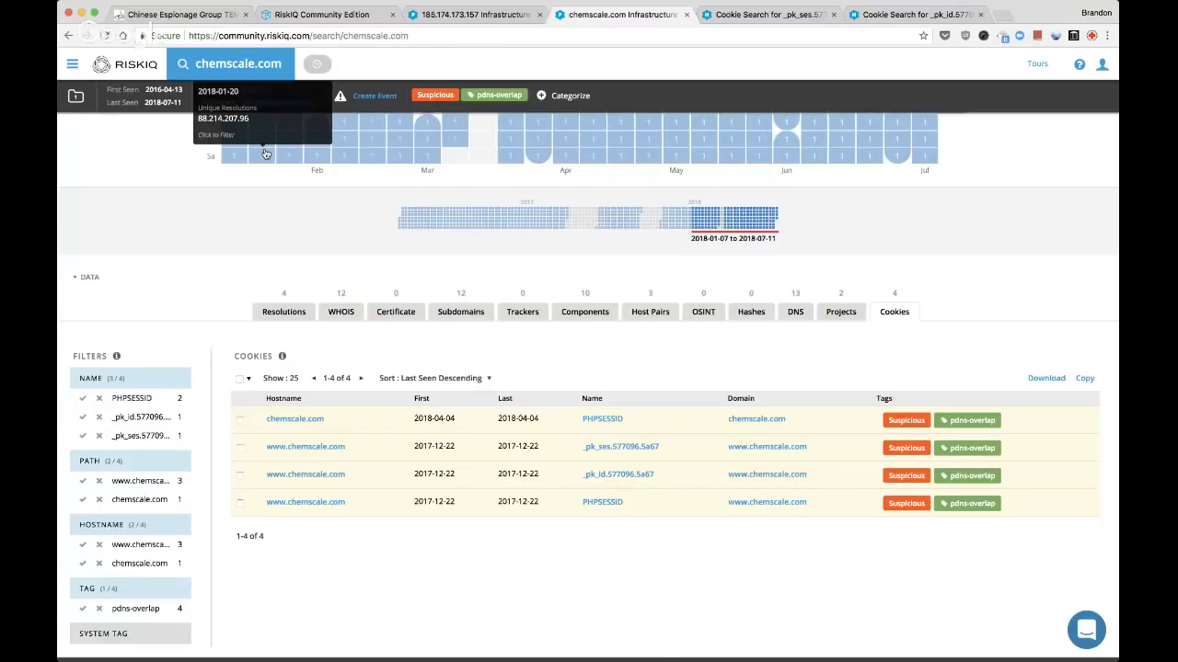
left_click(265, 154)
key("ctrl+Tab")
key("ctrl+Tab")
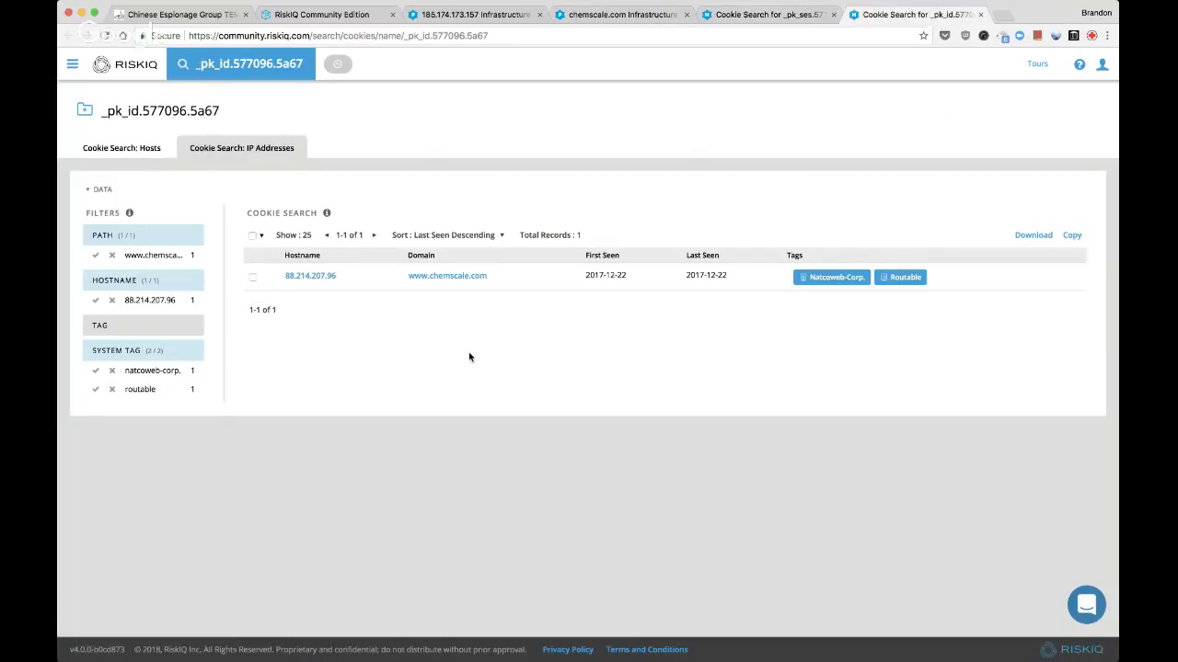
key("ctrl+shift+Tab")
key("ctrl+shift+Tab")
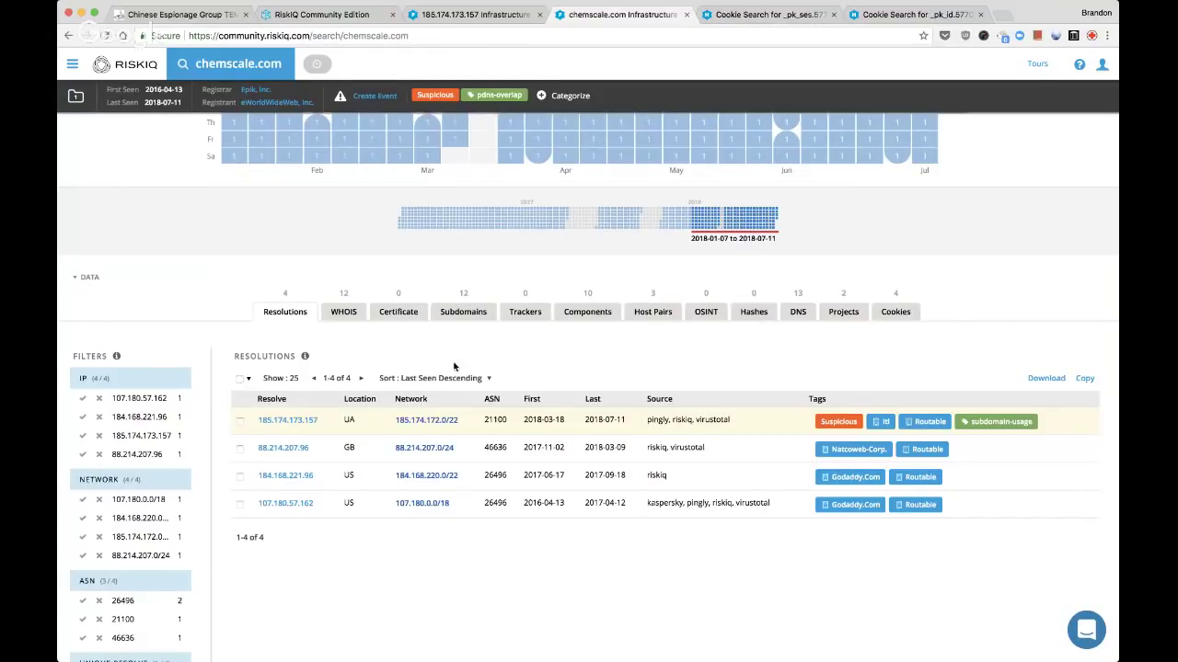
key("ctrl+Tab")
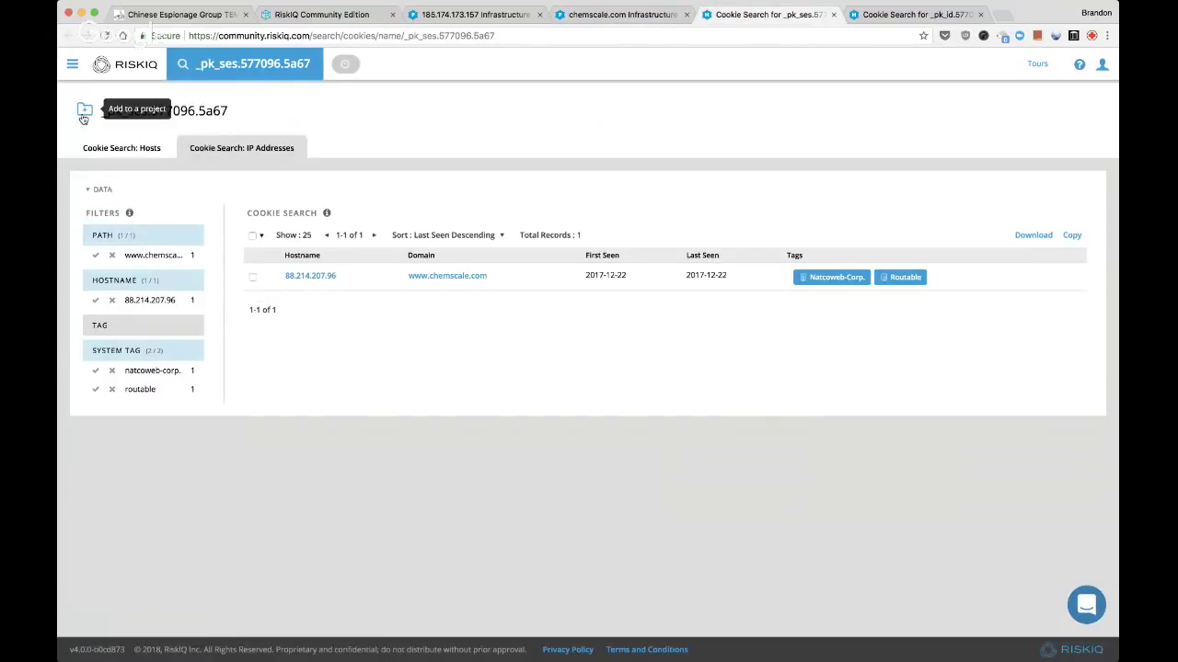
Add the _pk_ses.577096.5a67 cookie search to the Live Stream project and close it
left_click(83, 111)
key("super+f")
type("live")
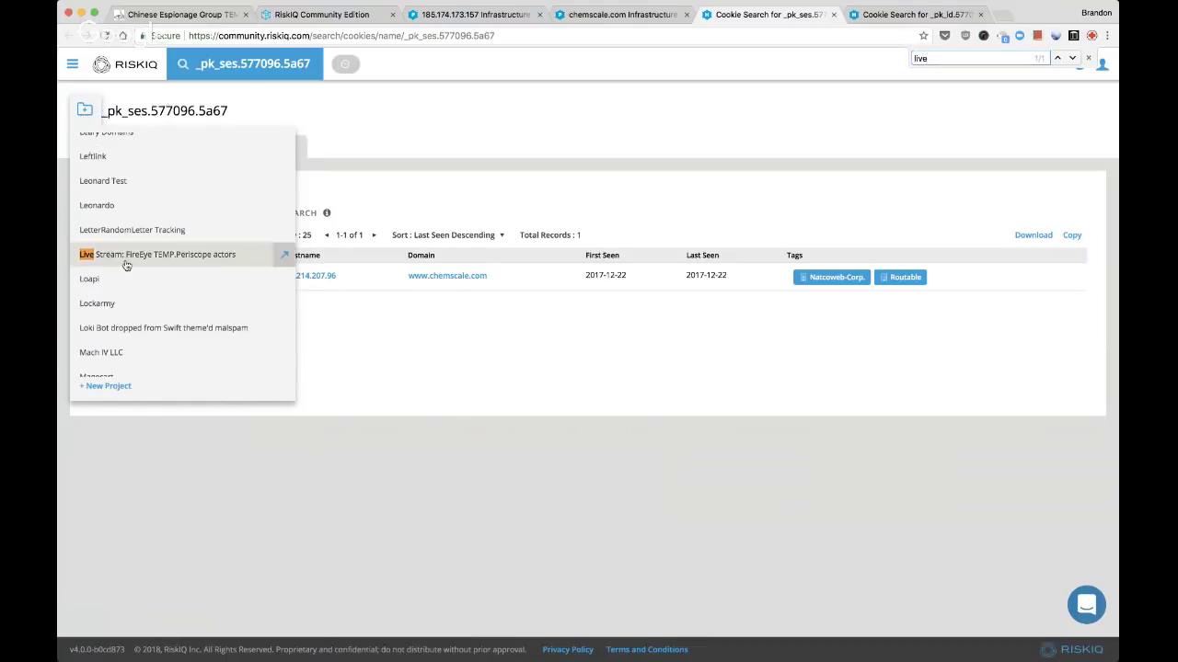
left_click(276, 255)
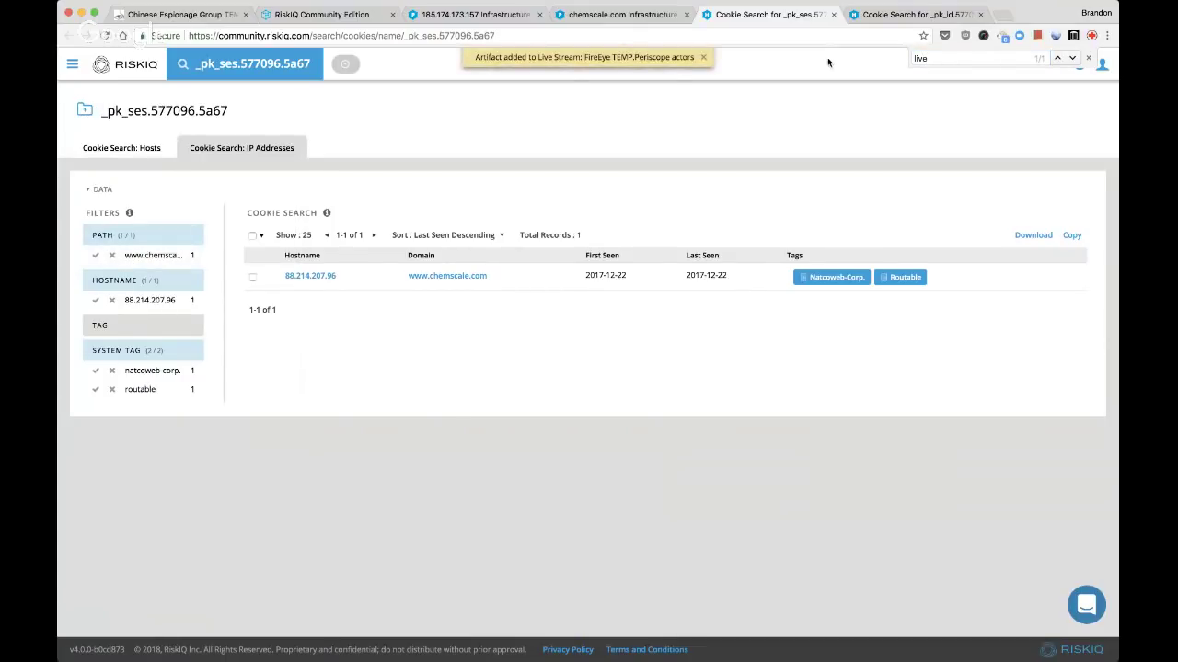
left_click(833, 15)
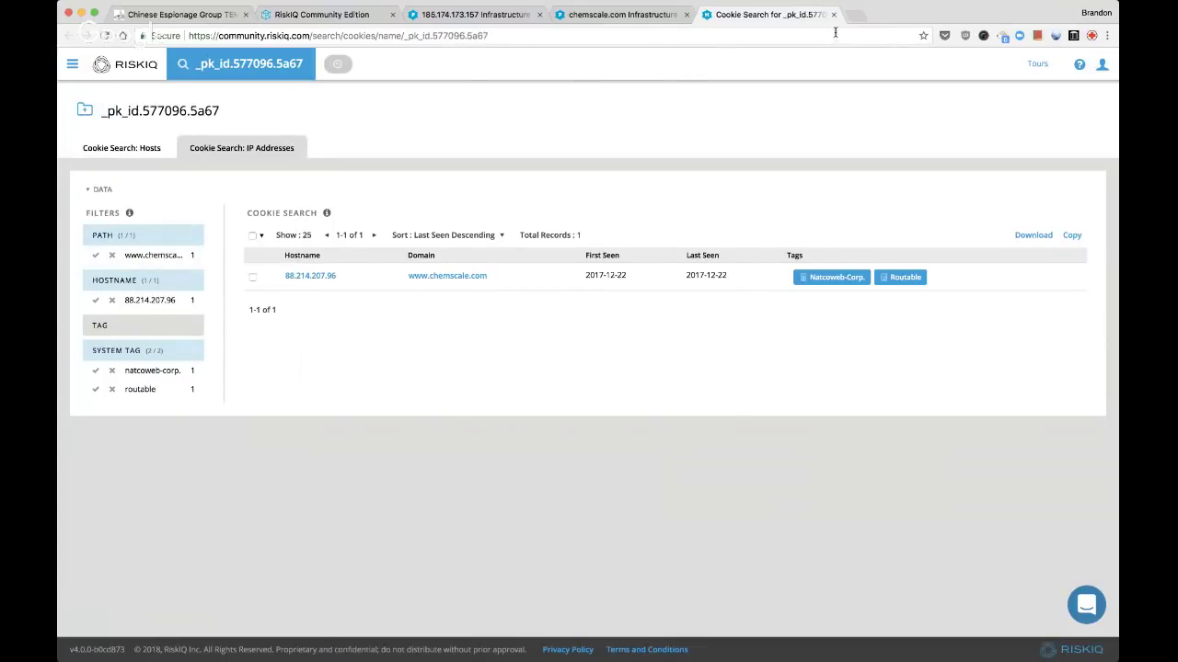
Add the _pk_id.577096.5a67 search to Live Stream, close it, and open 88.214.207.96 in background
left_click(84, 111)
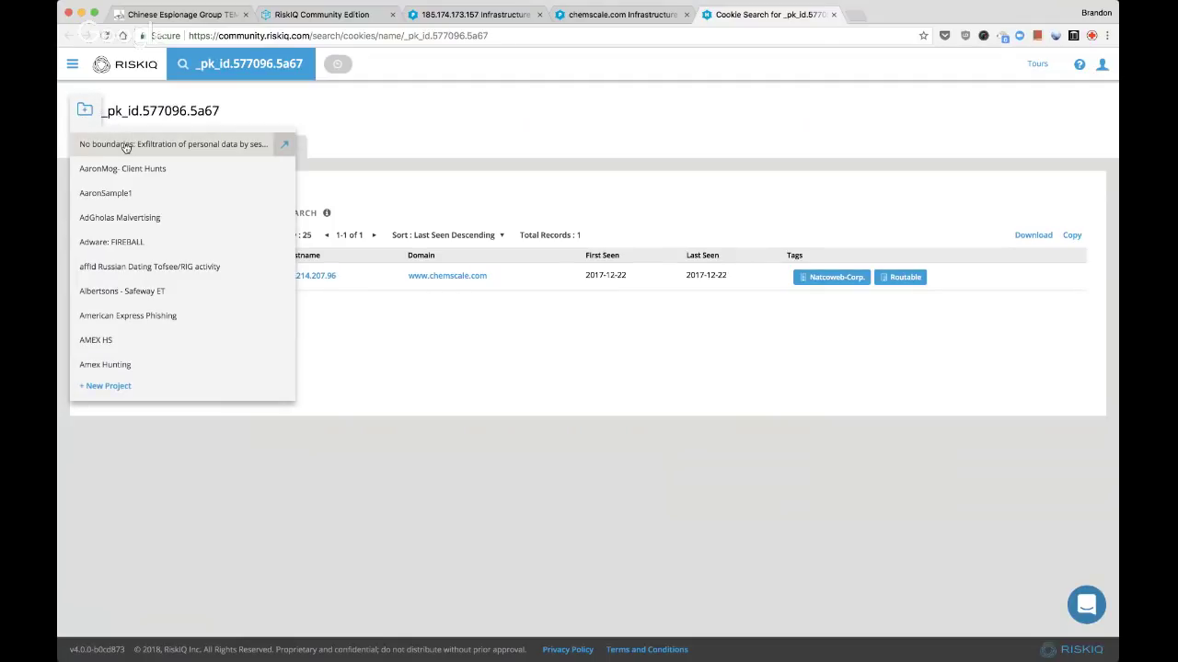
key("super+f")
type("live")
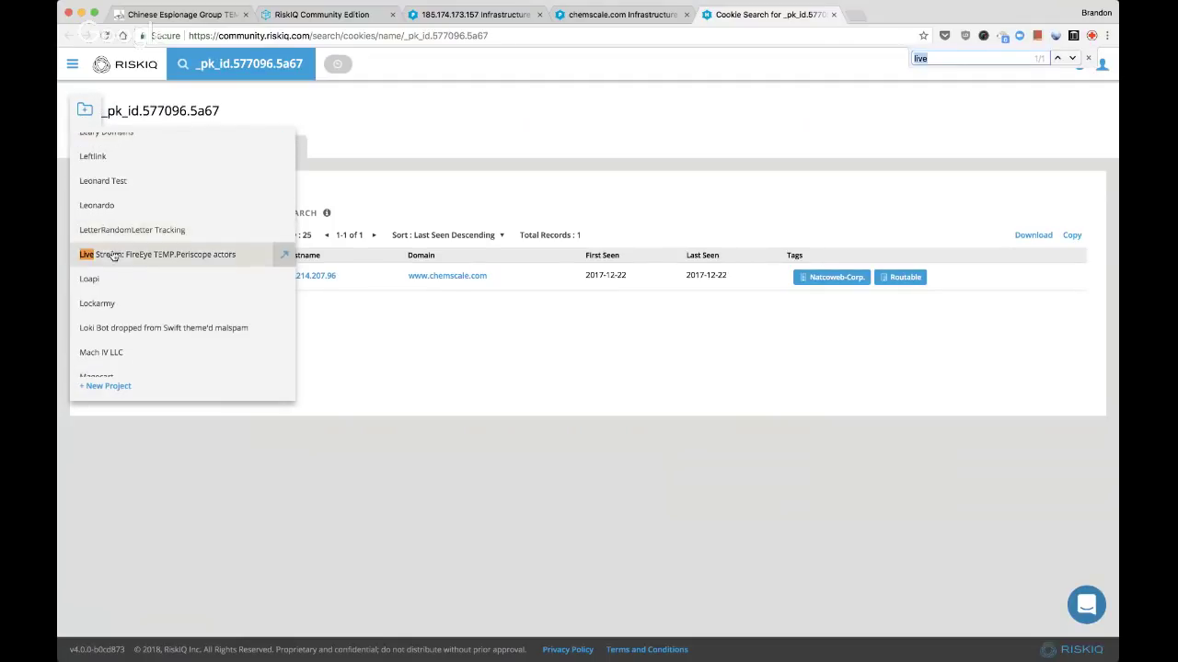
left_click(113, 254)
key("super+w")
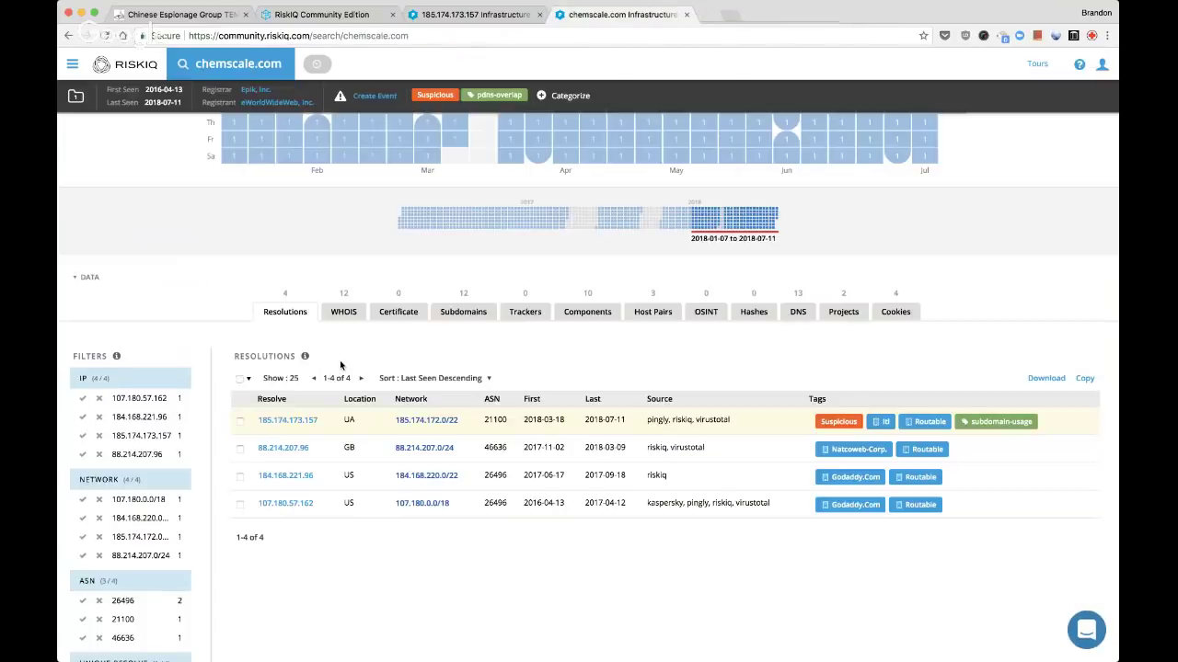
left_click(279, 448, "super")
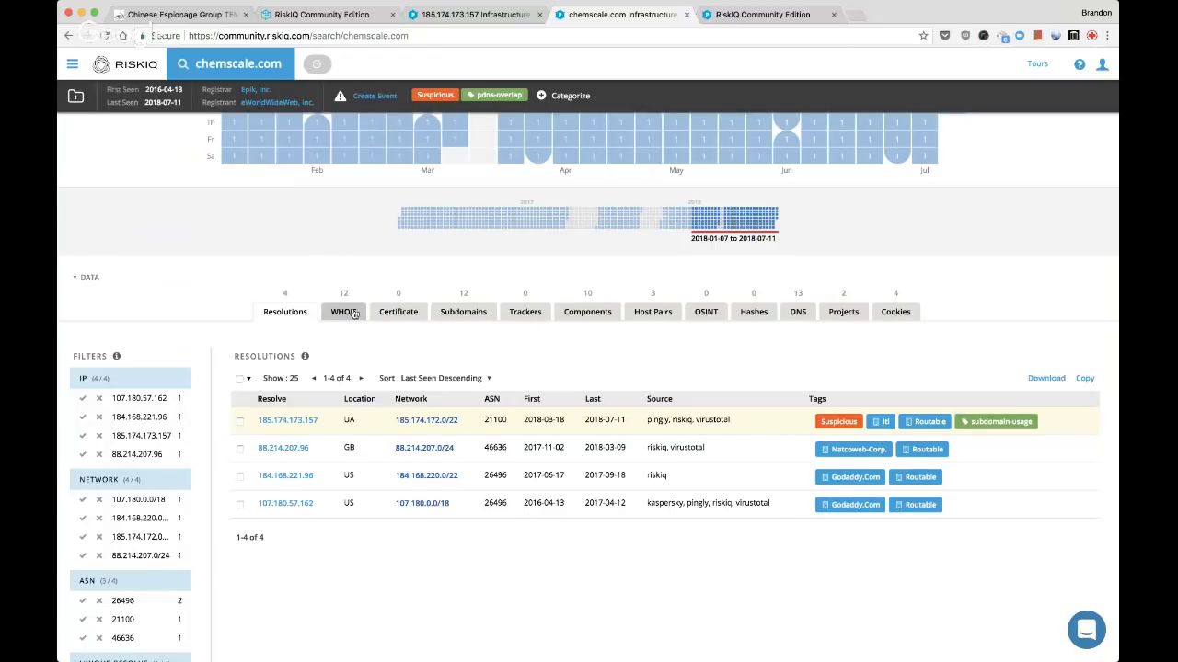
Read chemscale.com's 2018-06-15 WHOIS record, then move to the 88.214.207.96 tab
left_click(354, 313)
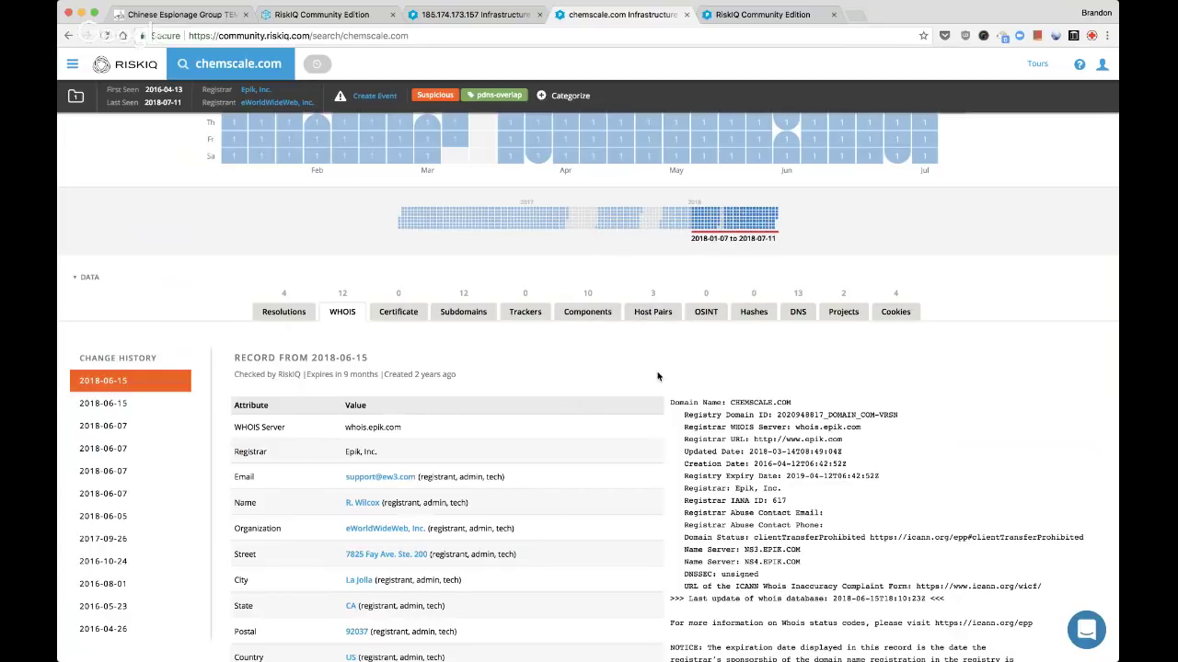
key("ctrl+Tab")
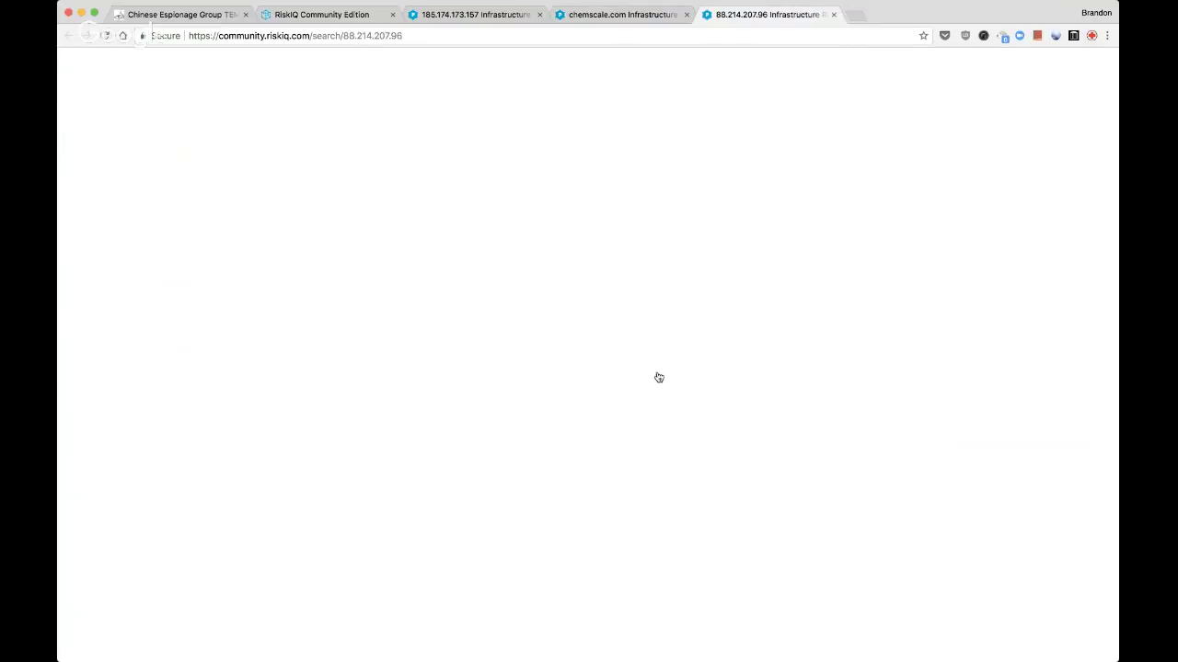
Add the custom tag 'passivetotal' to 88.214.207.96 via Categorize and submit
scroll(658, 377, "down", 5)
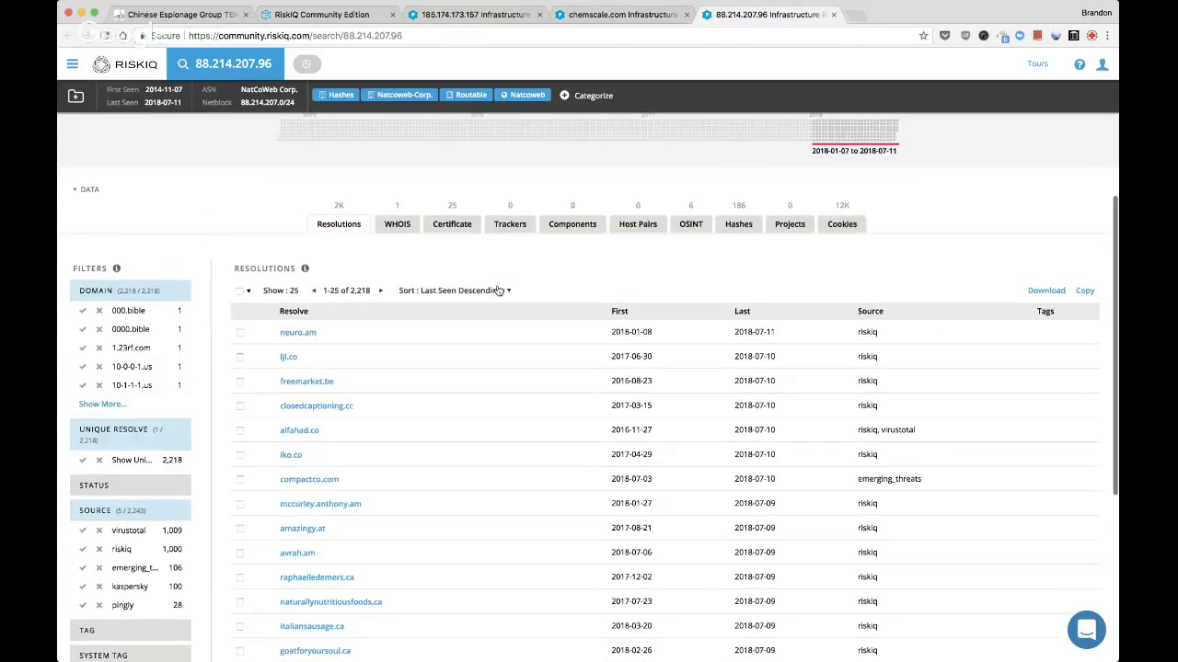
scroll(498, 291, "up", 3)
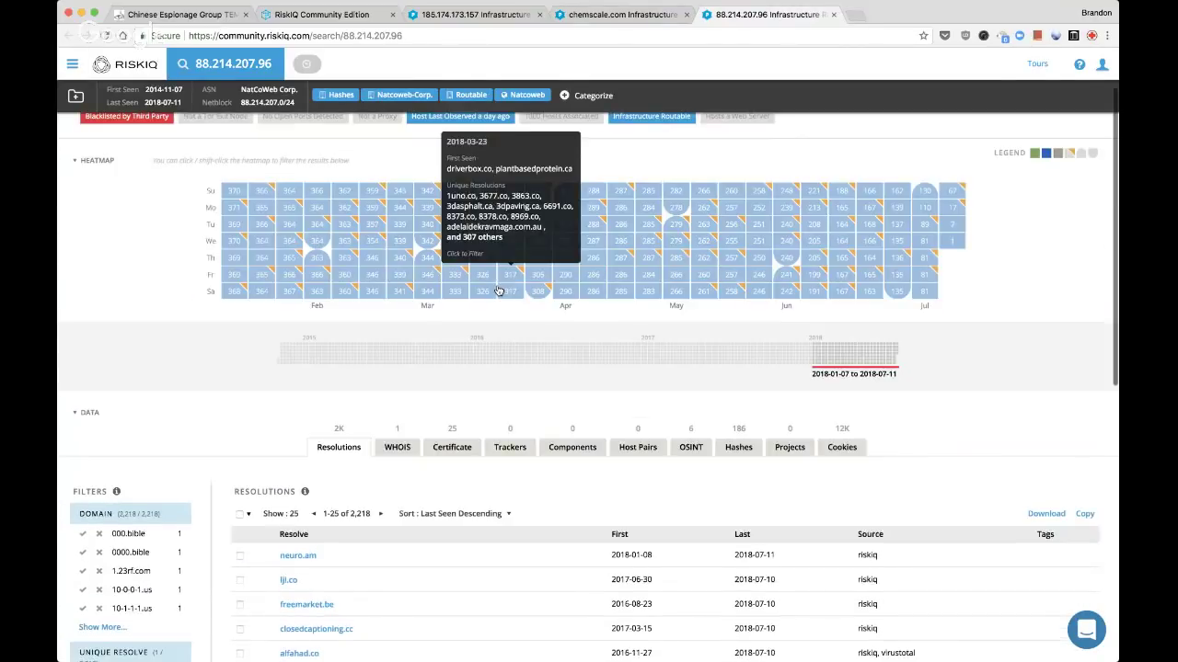
scroll(497, 291, "up", 1)
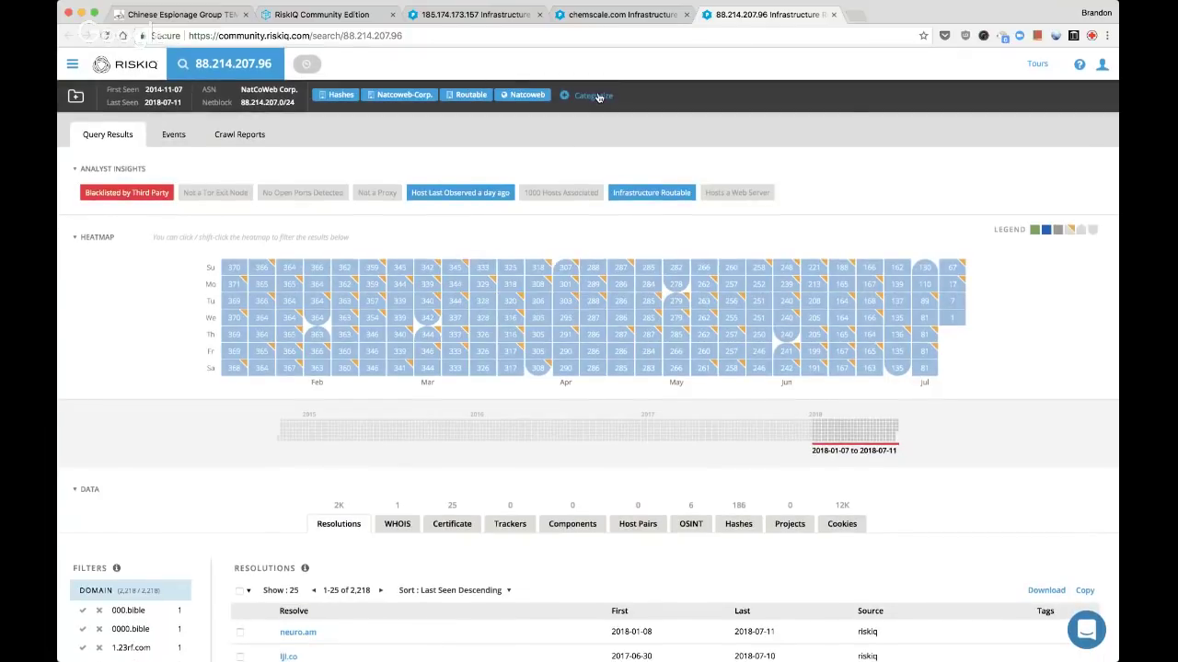
left_click(598, 96)
left_click(618, 245)
type("pa")
type("ssivetotal")
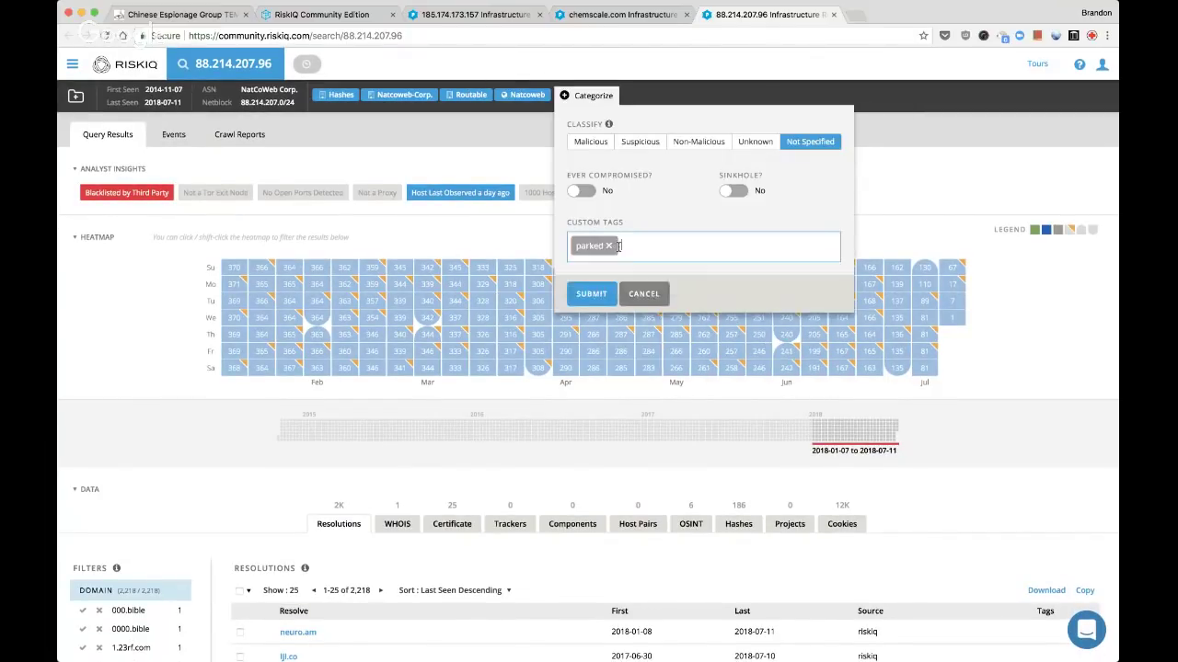
left_click(592, 288)
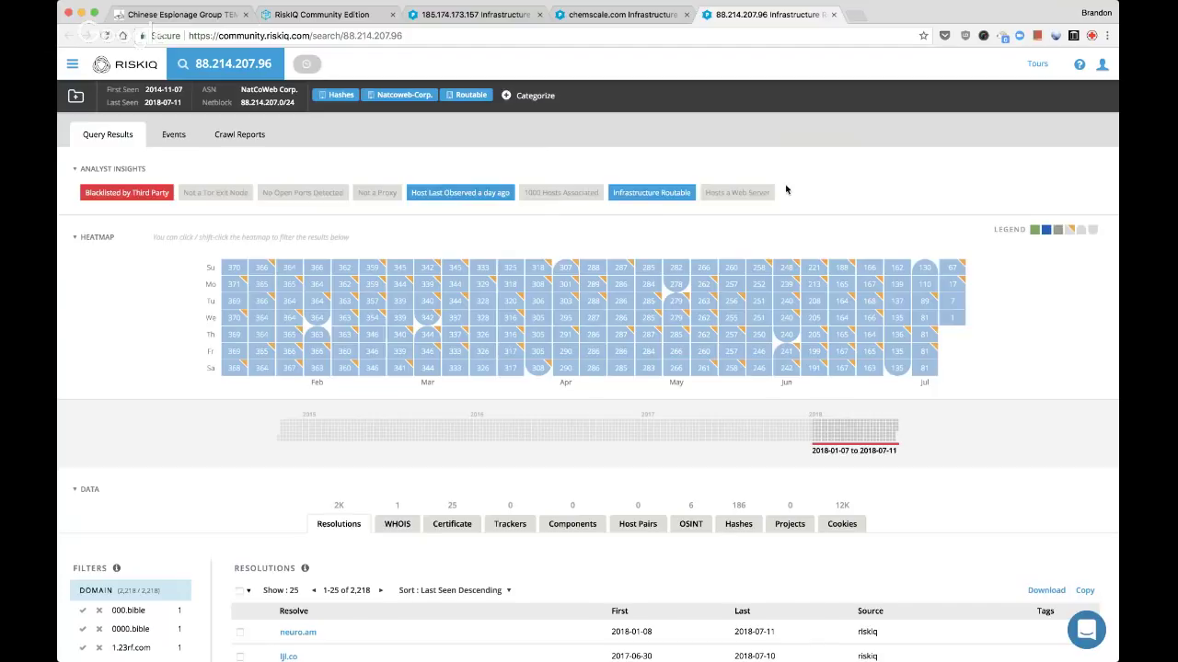
Close the 88.214.207.96 page and show chemscale.com's resolutions list of 4 IPs
key("super+w")
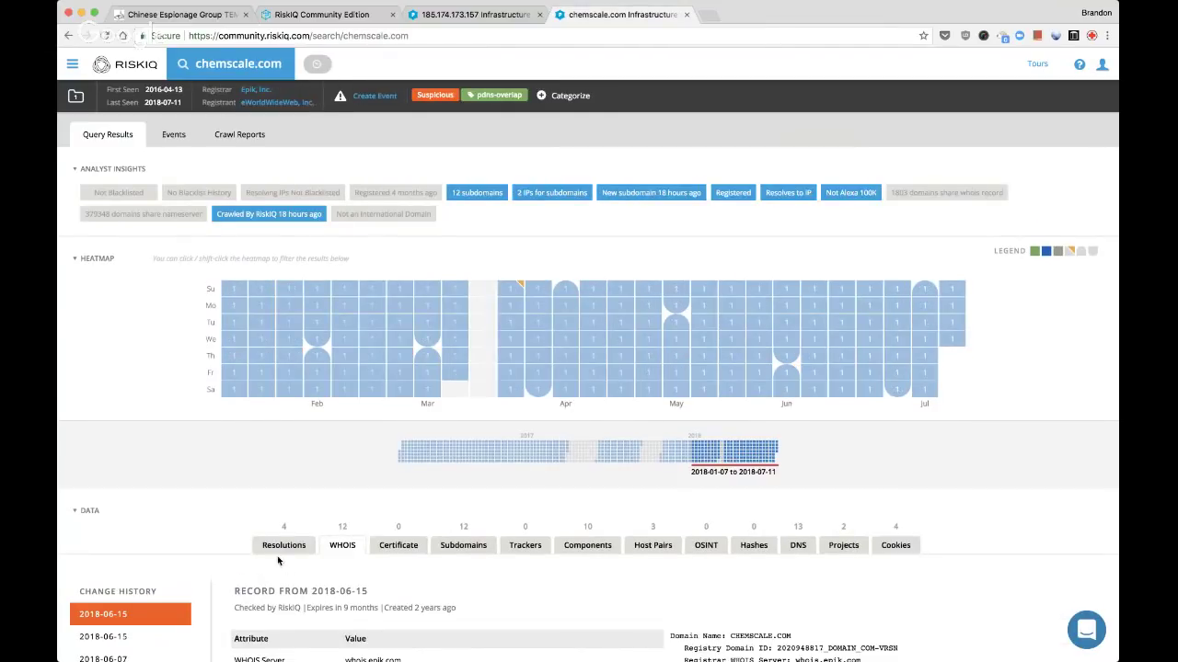
left_click(282, 545)
scroll(322, 521, "down", 3)
scroll(395, 493, "down", 1)
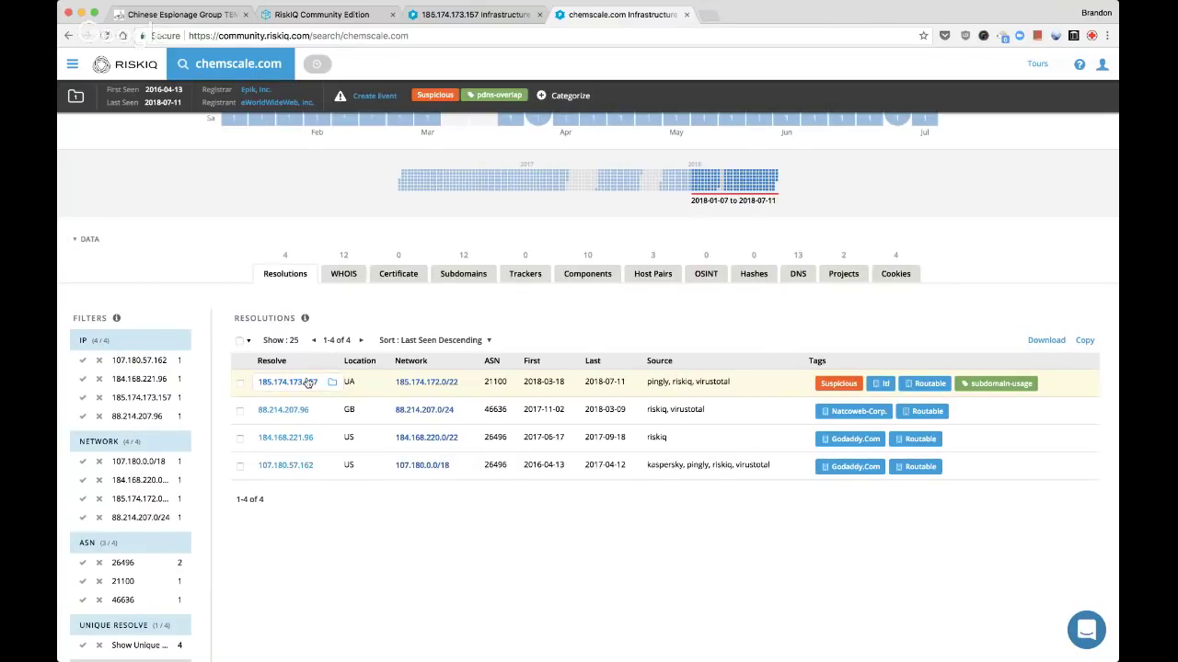
left_click(308, 383)
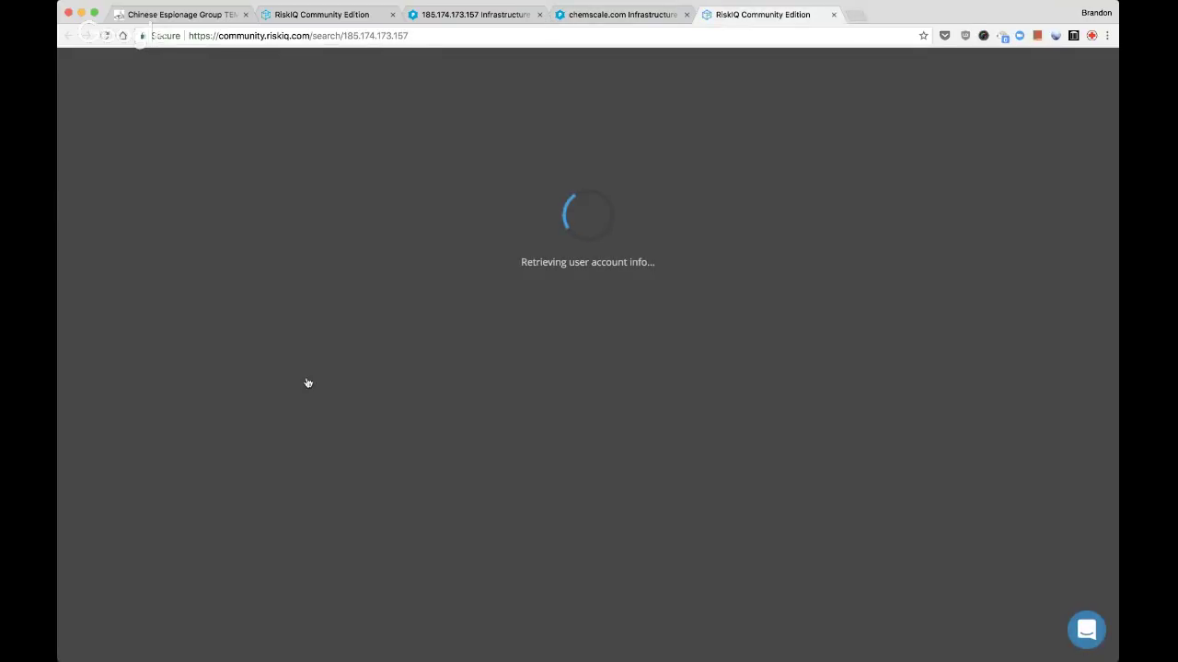
key("super+w")
key("ctrl+shift+Tab")
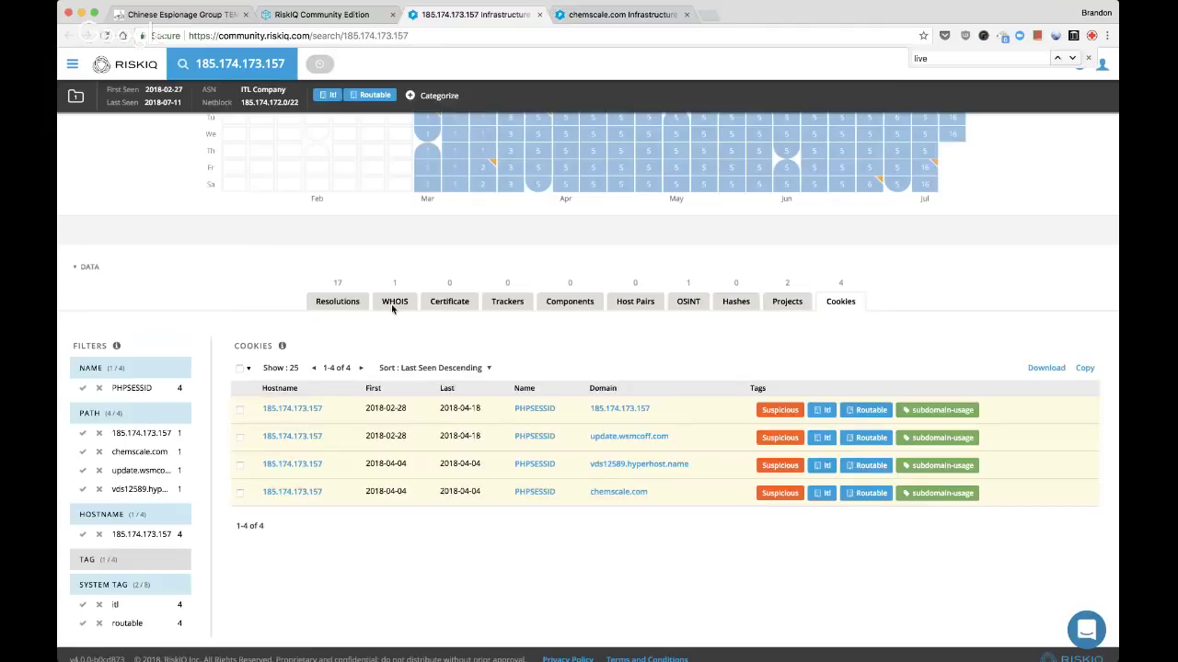
scroll(436, 388, "down", 3)
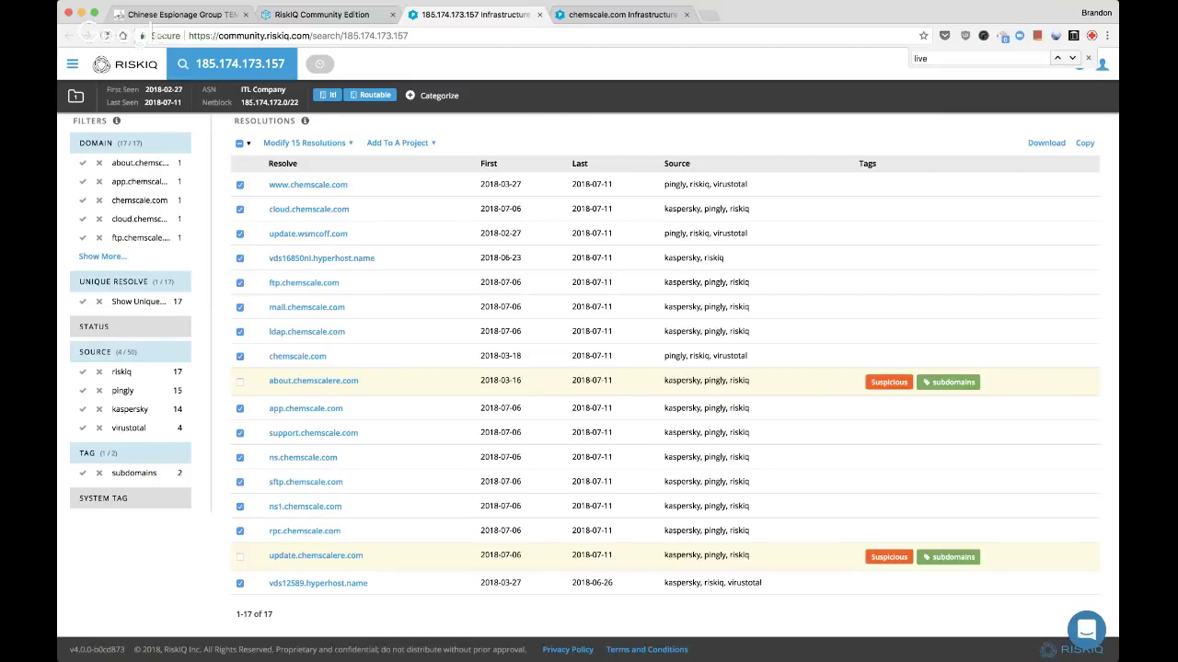
key("ctrl+Tab")
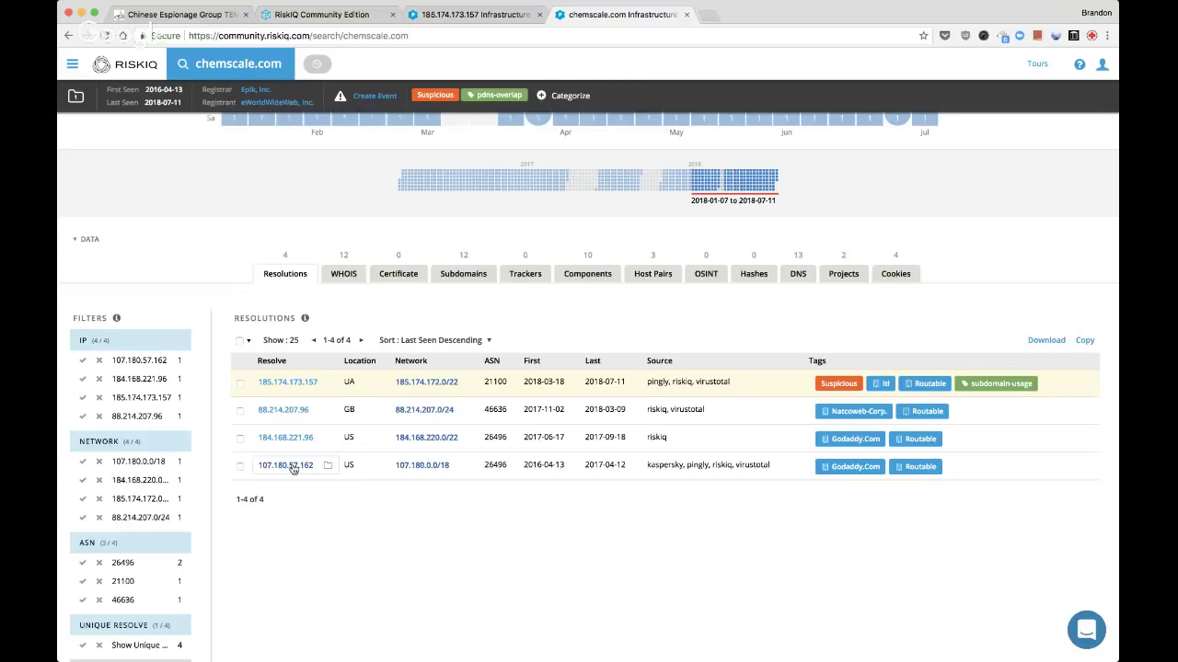
From chemscale.com's 2018-06-15 WHOIS record, open pivot searches for registrant email, name, organization, street and phone
left_click(350, 278)
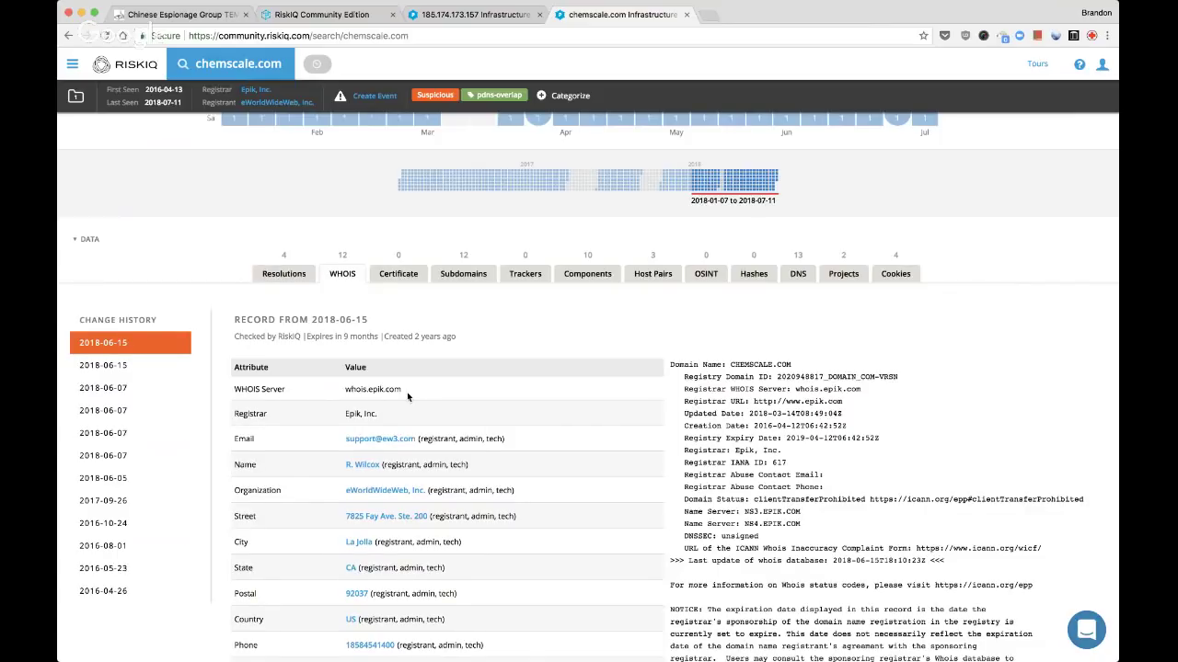
scroll(407, 392, "down", 1)
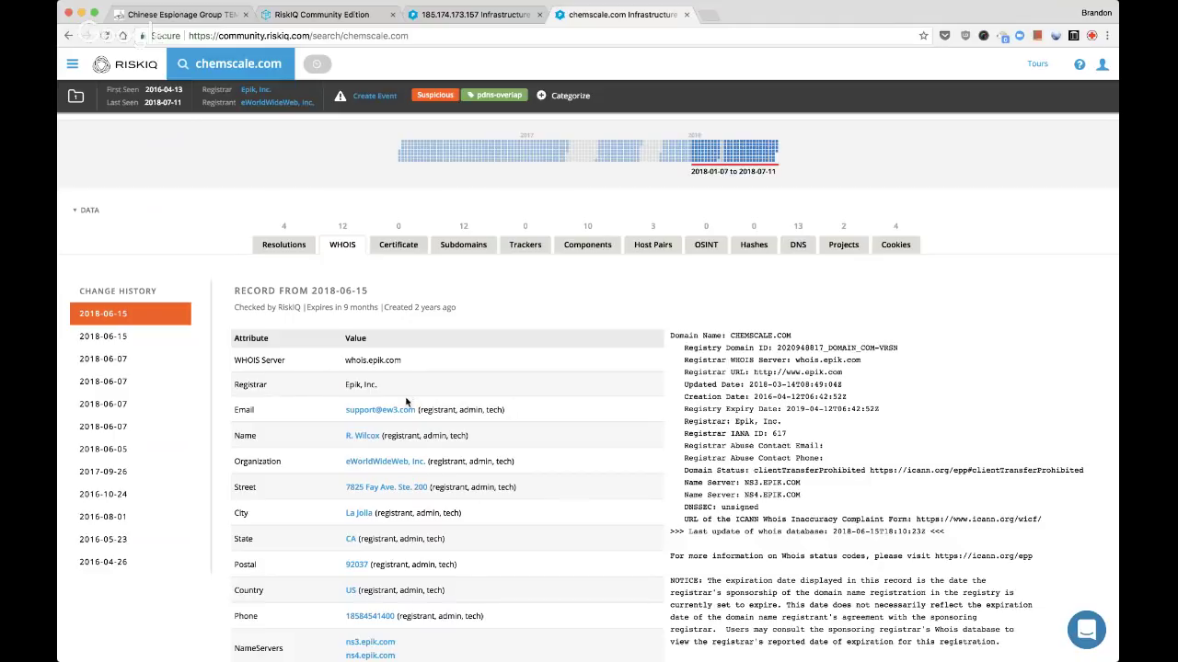
mouse_move(400, 412)
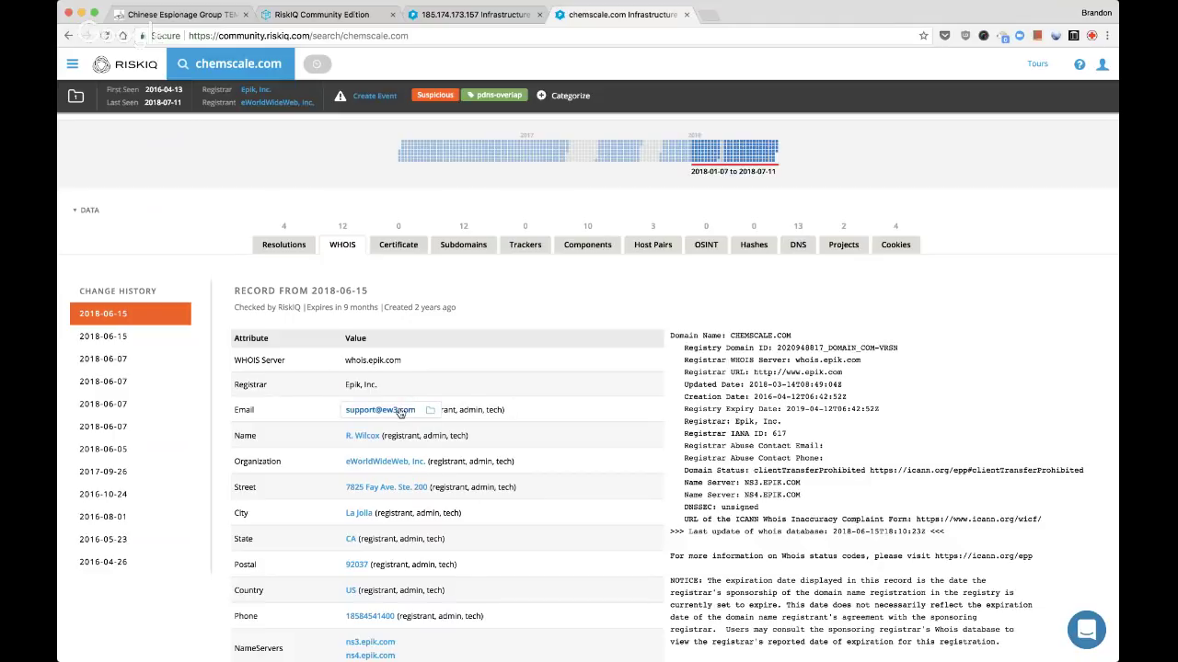
left_click(400, 411, "super")
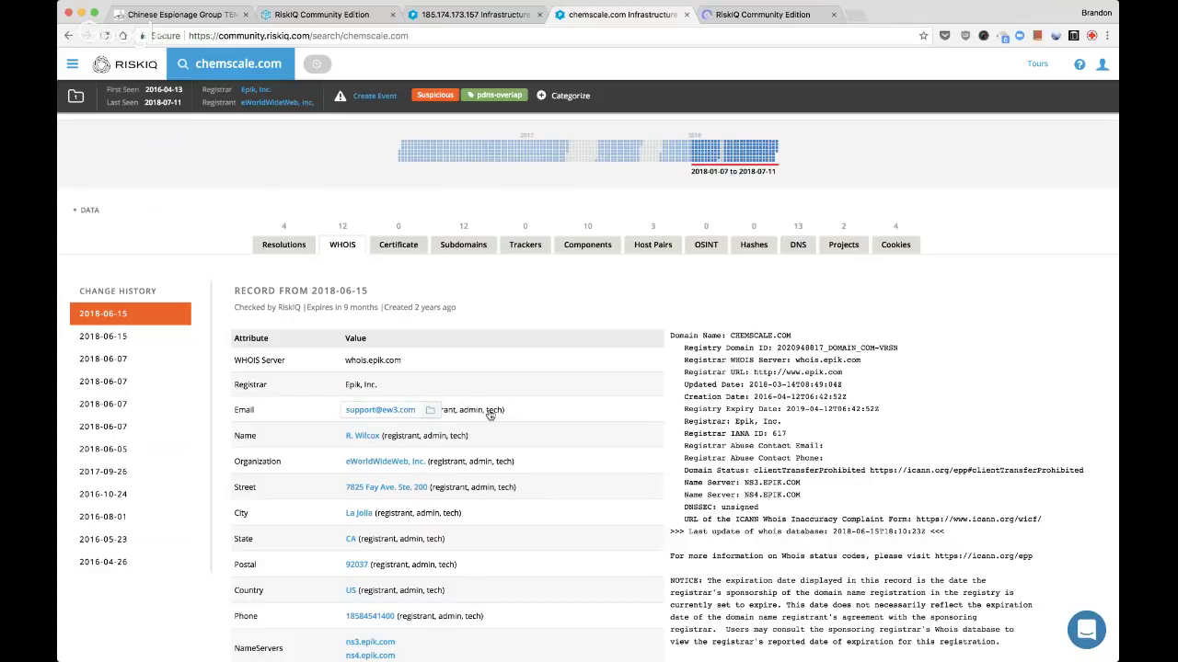
scroll(490, 414, "down", 1)
left_click(379, 416, "super")
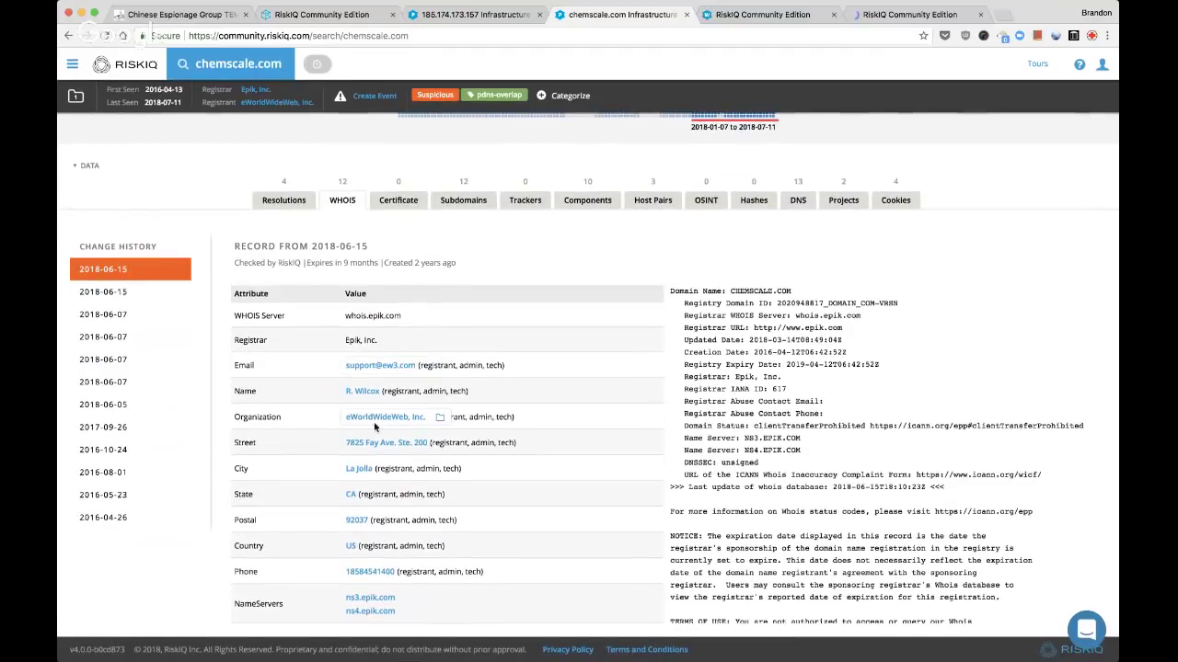
left_click(385, 418, "super")
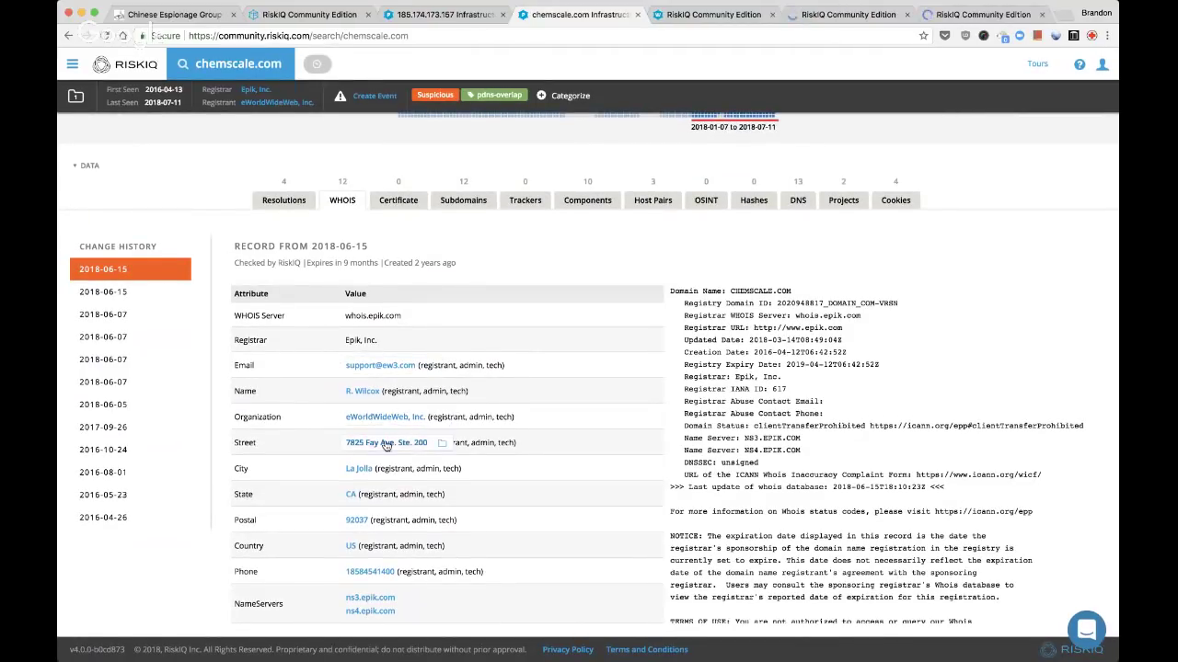
left_click(387, 444, "super")
left_click(370, 572, "super")
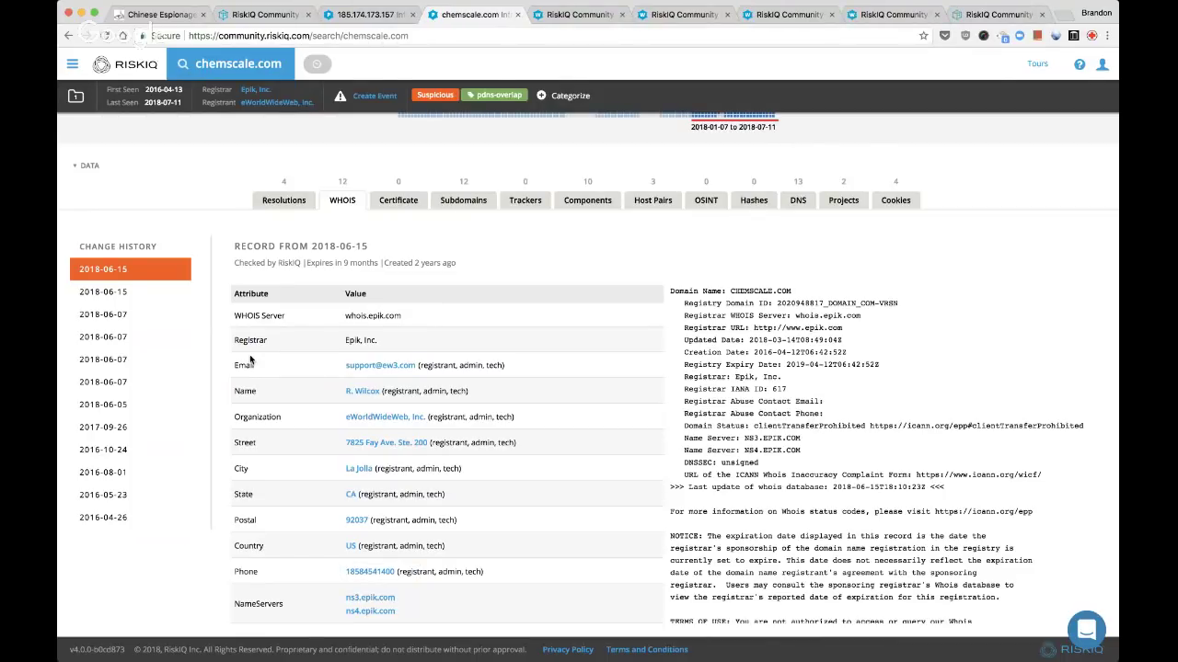
Step through the 2018-06-15, 2018-06-07, 2018-06-05 and 2017-09-26 WHOIS records, ending on 2016-10-24
left_click(126, 300)
left_click(125, 316)
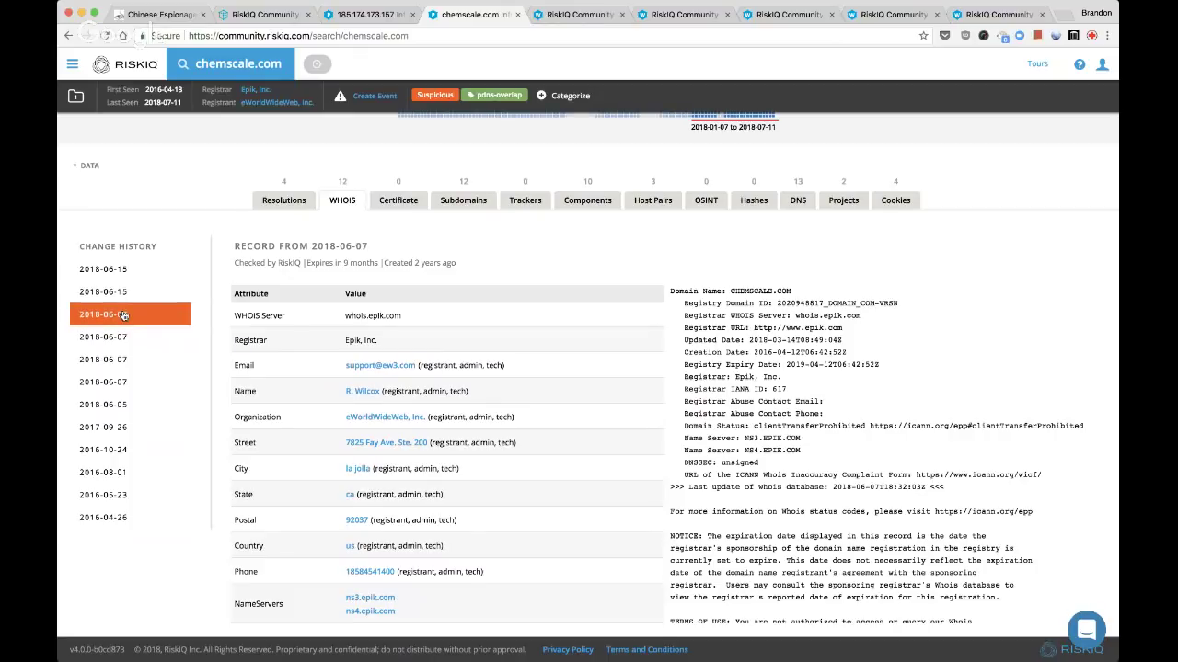
left_click(124, 383)
left_click(122, 404)
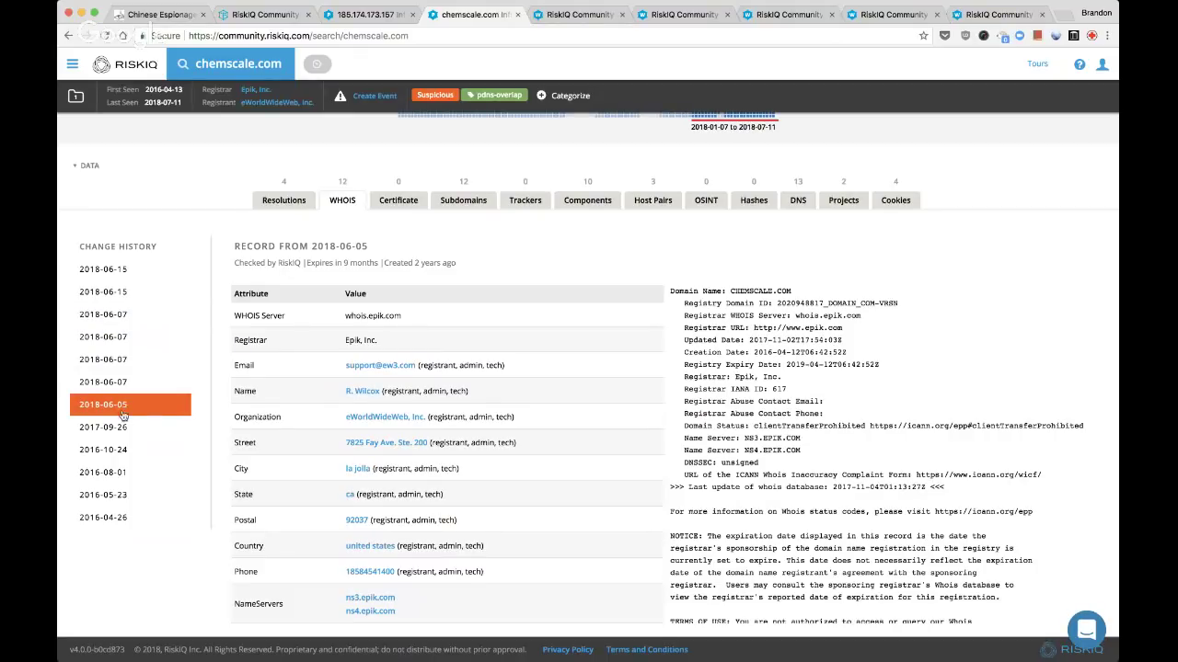
left_click(126, 454)
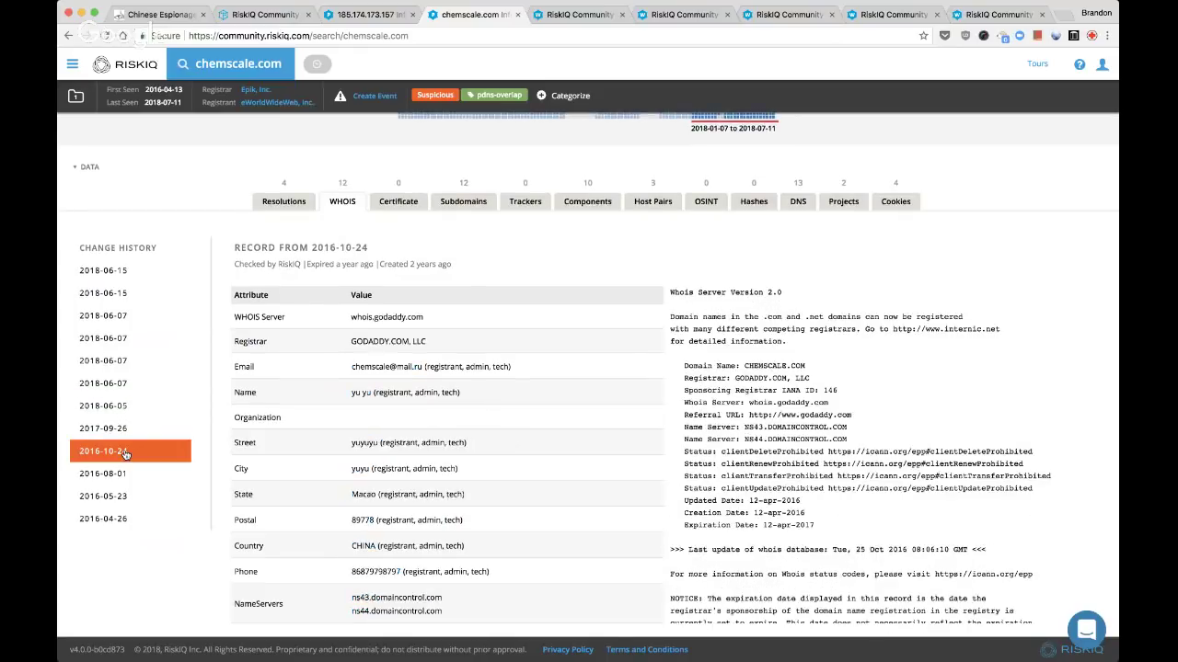
left_click(123, 430)
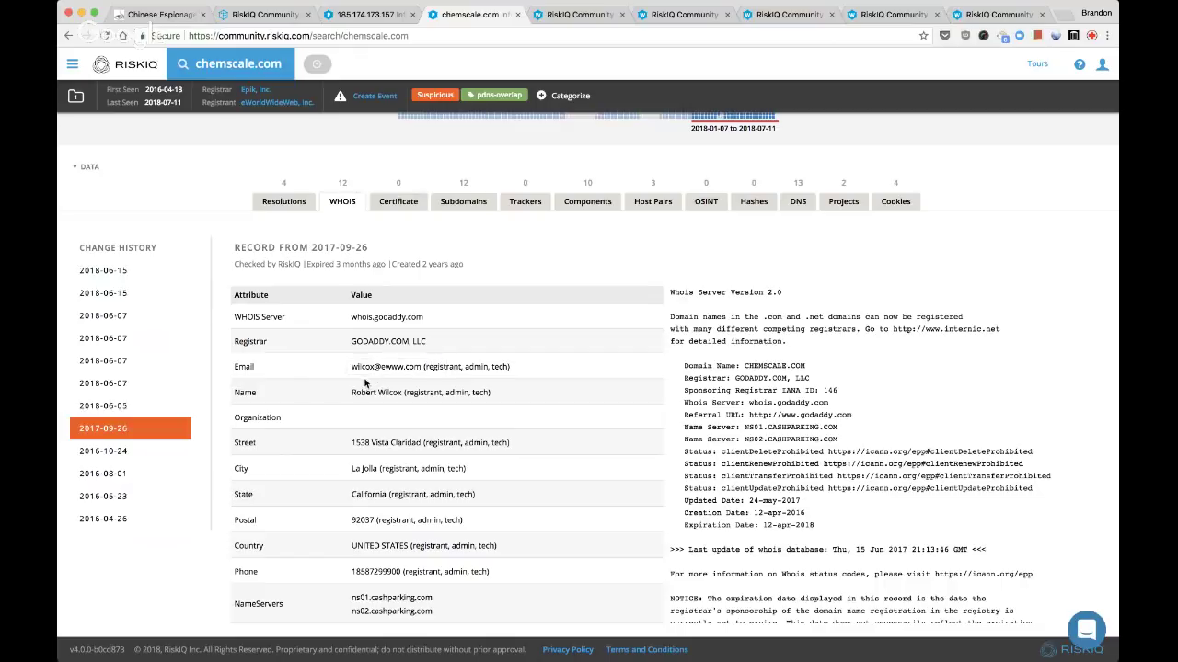
left_click(124, 453)
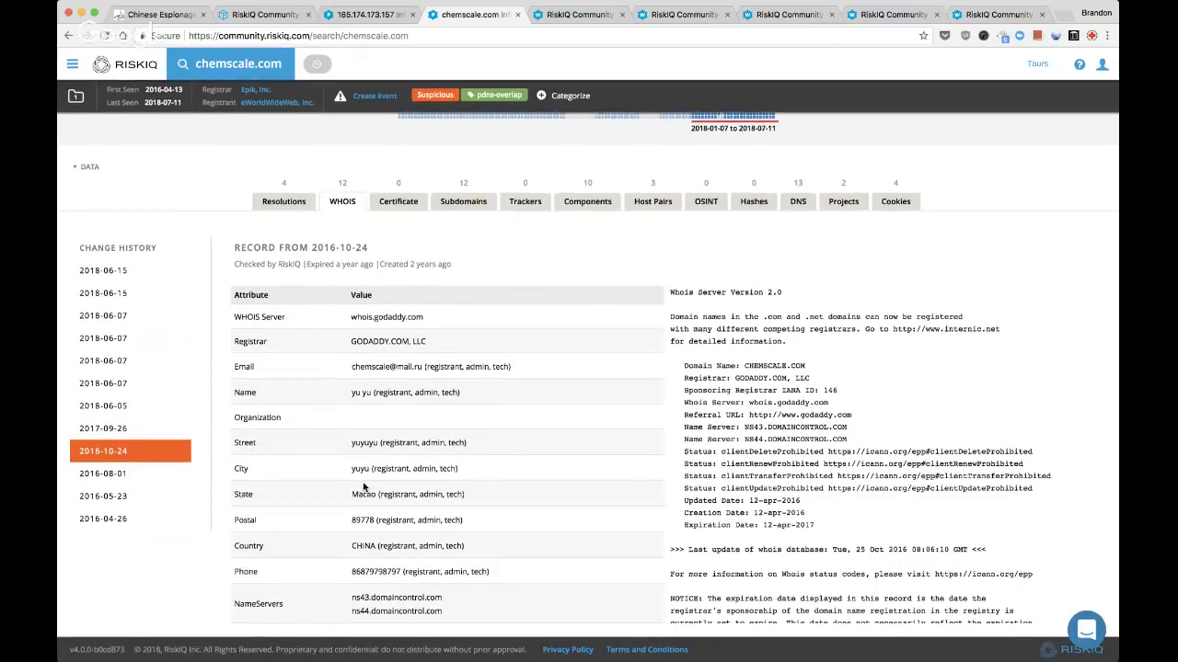
mouse_move(373, 472)
Step through the registrant email and organization WHOIS pivot tabs to review them
key("ctrl+Tab")
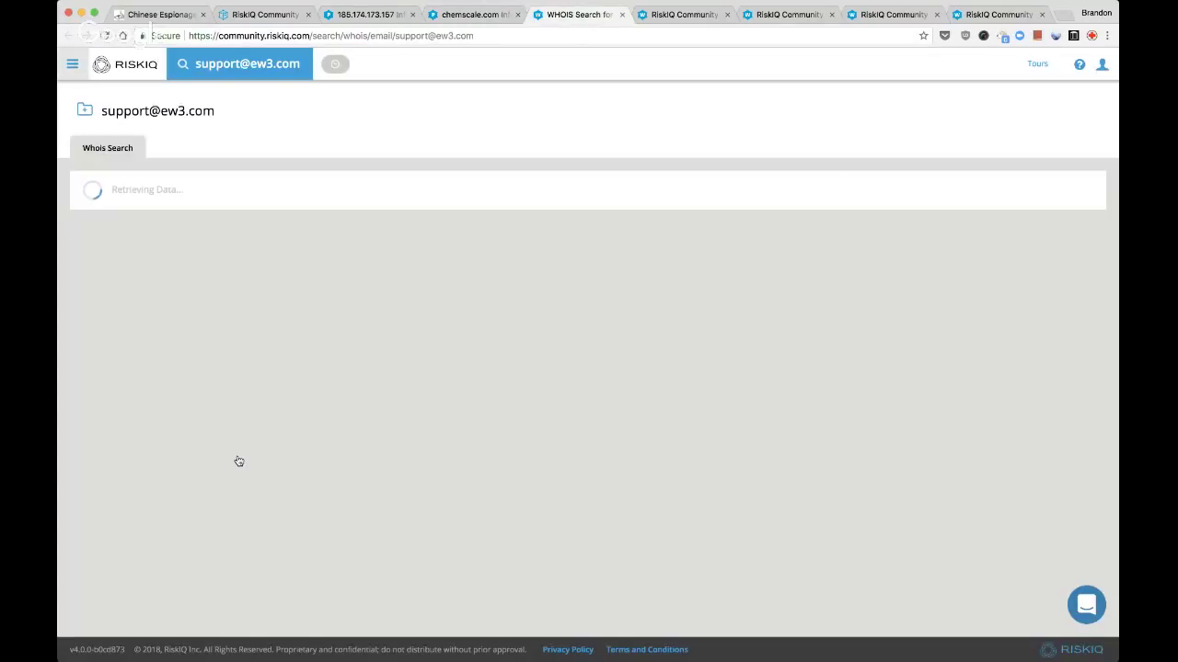
key("ctrl+Tab")
key("ctrl+Tab")
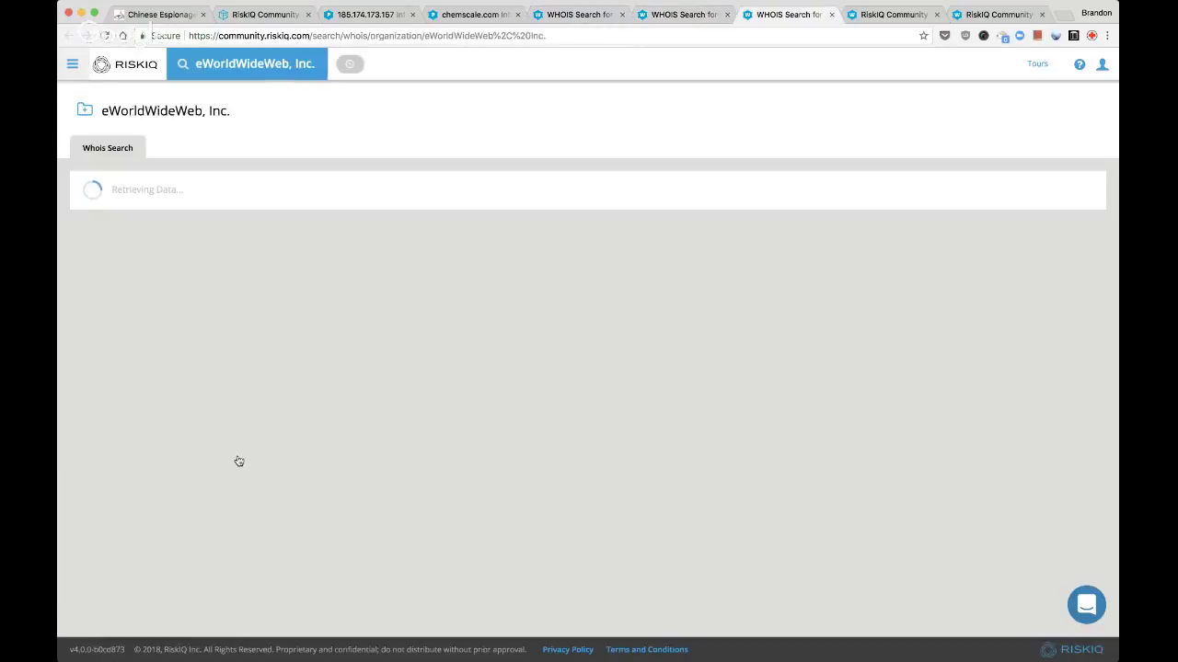
key("ctrl+Tab")
key("ctrl+Tab")
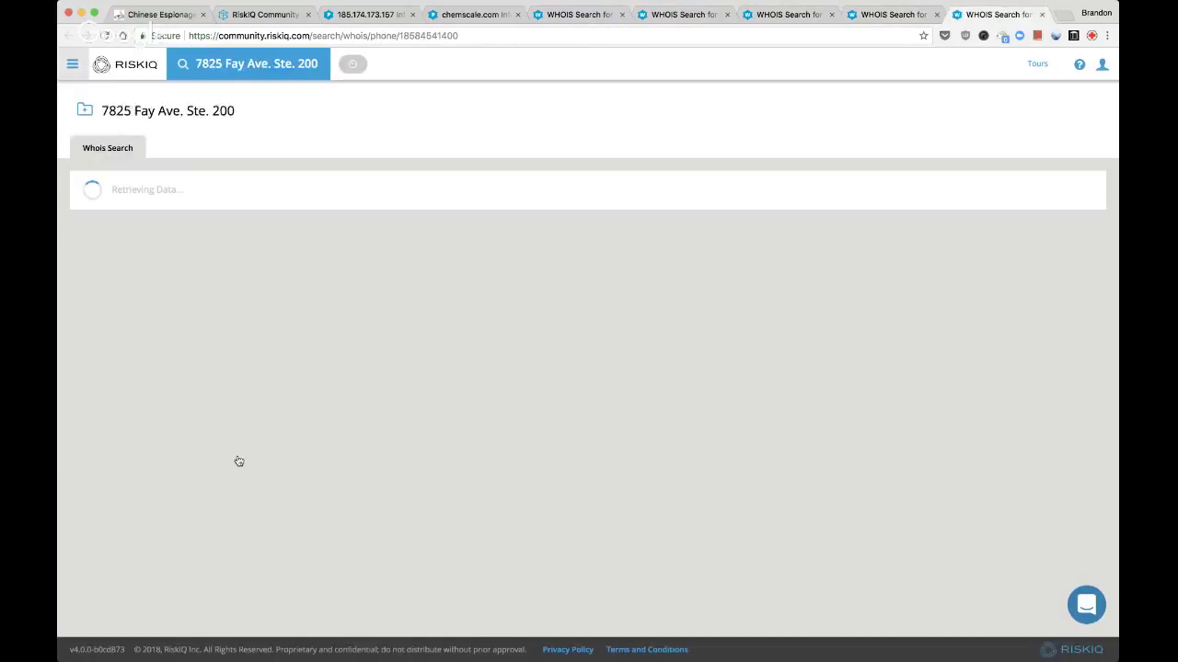
key("ctrl+shift+Tab")
key("ctrl+shift+Tab")
key("ctrl+shift+Tab")
key("ctrl+shift+Tab")
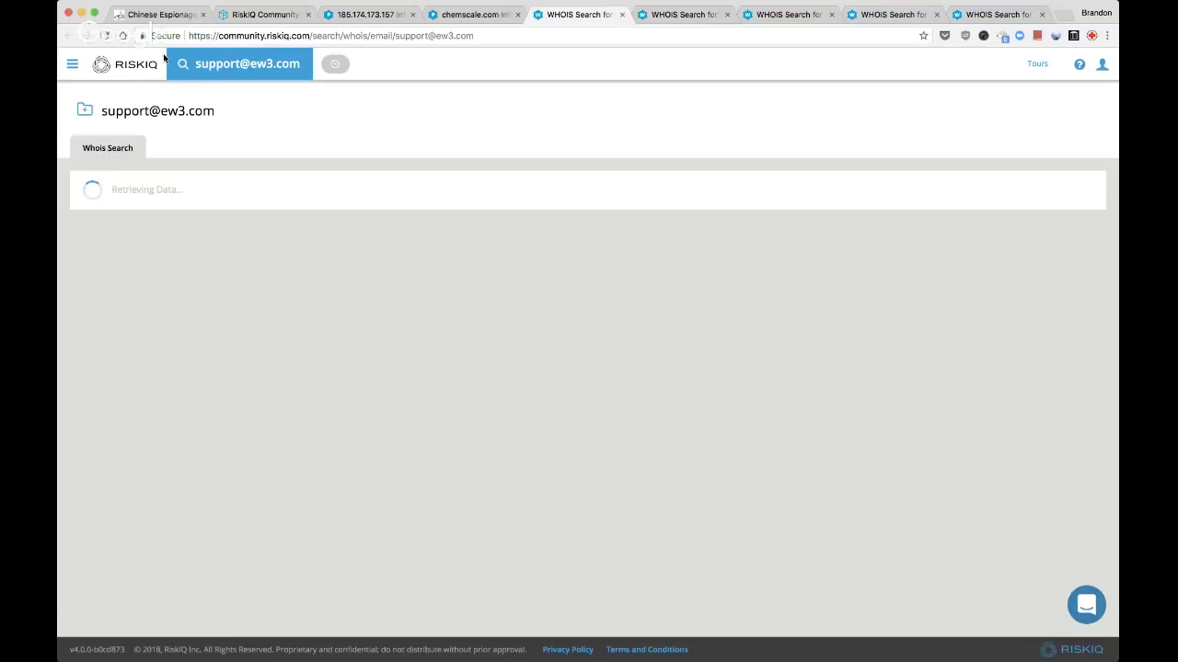
Open the RiskIQ Community home dashboard in a new tab
left_click(129, 77, "super")
key("ctrl+Tab")
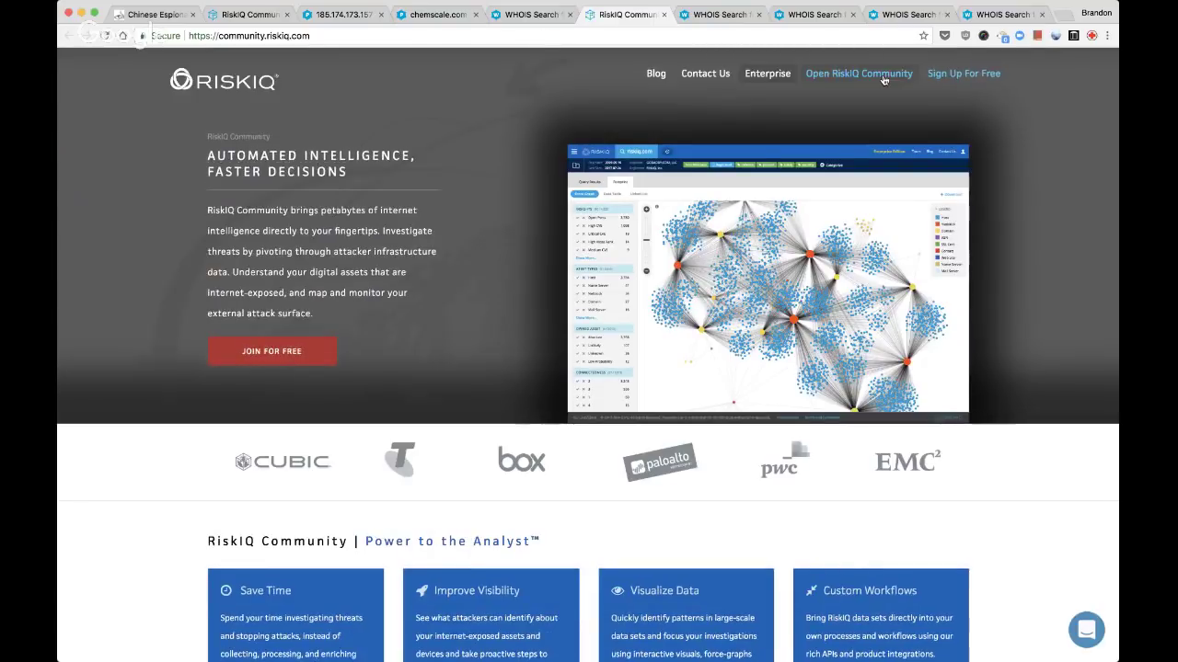
left_click(882, 77)
left_click(543, 14)
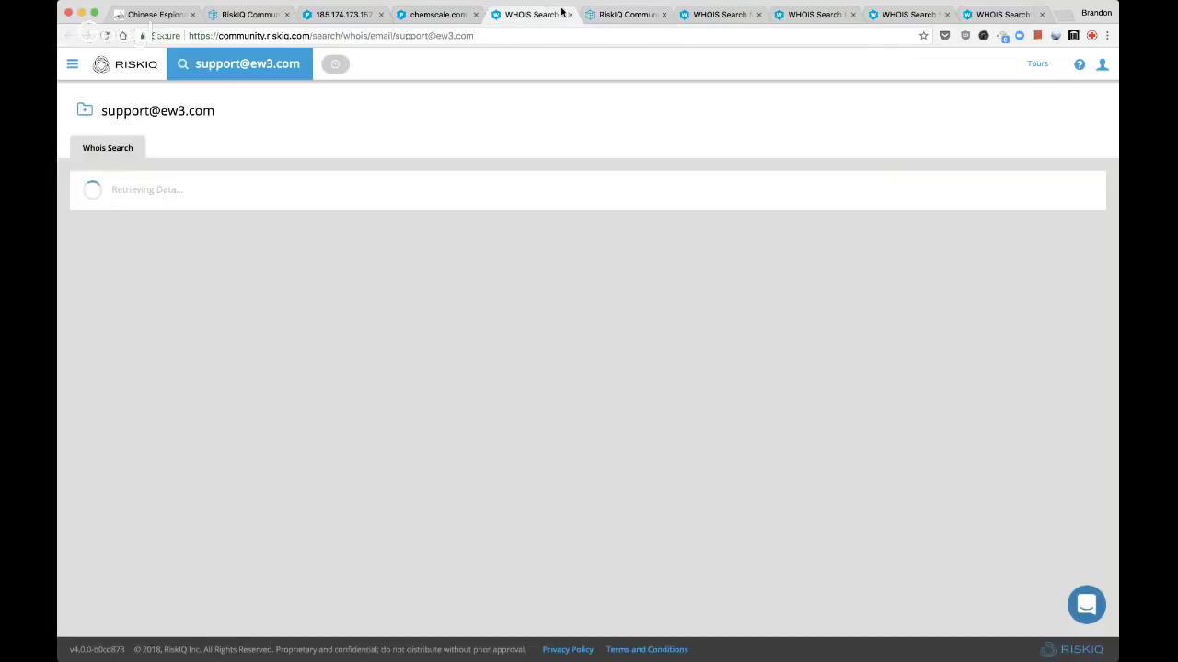
left_click(629, 13)
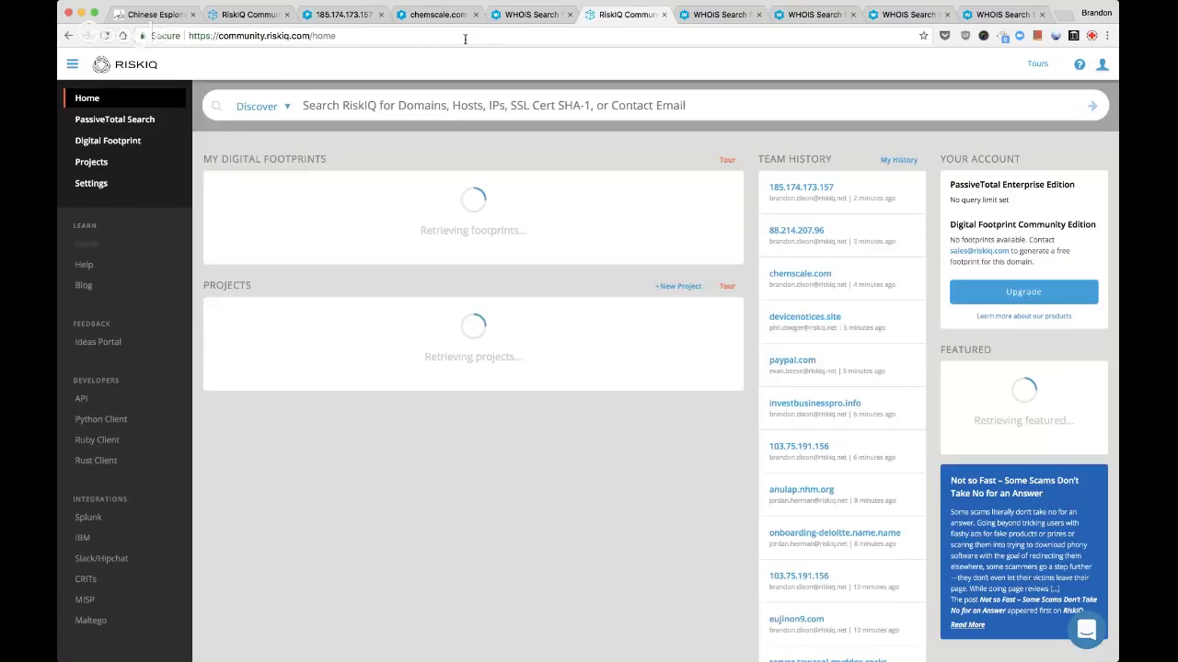
left_click(285, 108)
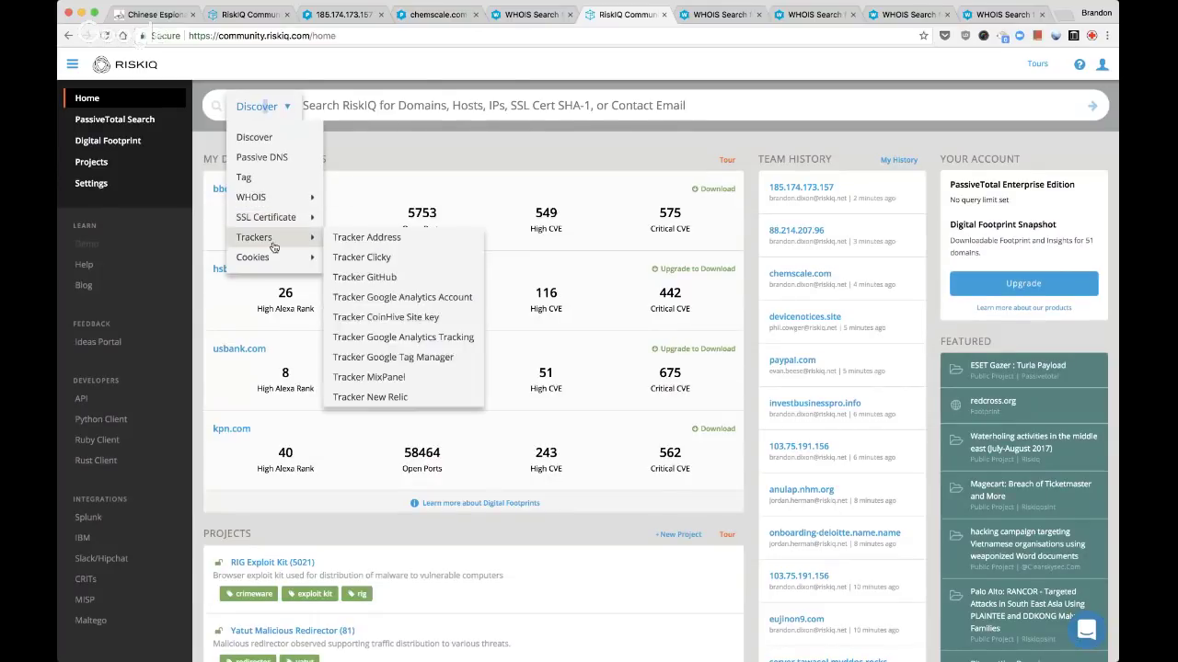
mouse_move(307, 197)
left_click(345, 198)
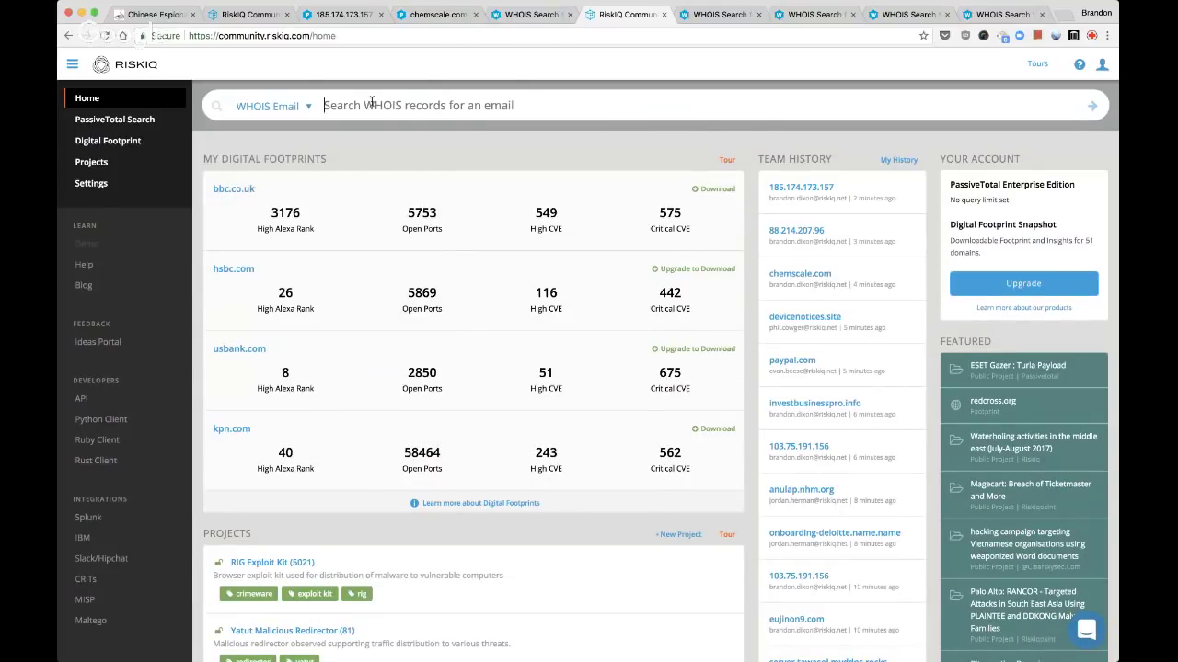
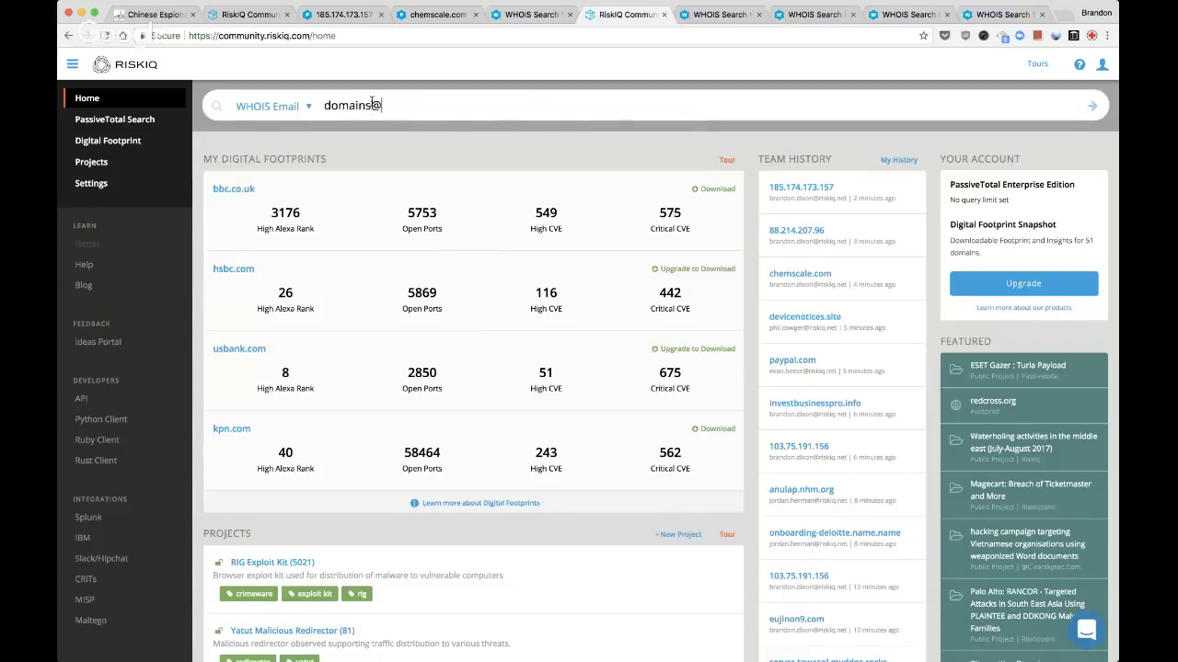
key("Return")
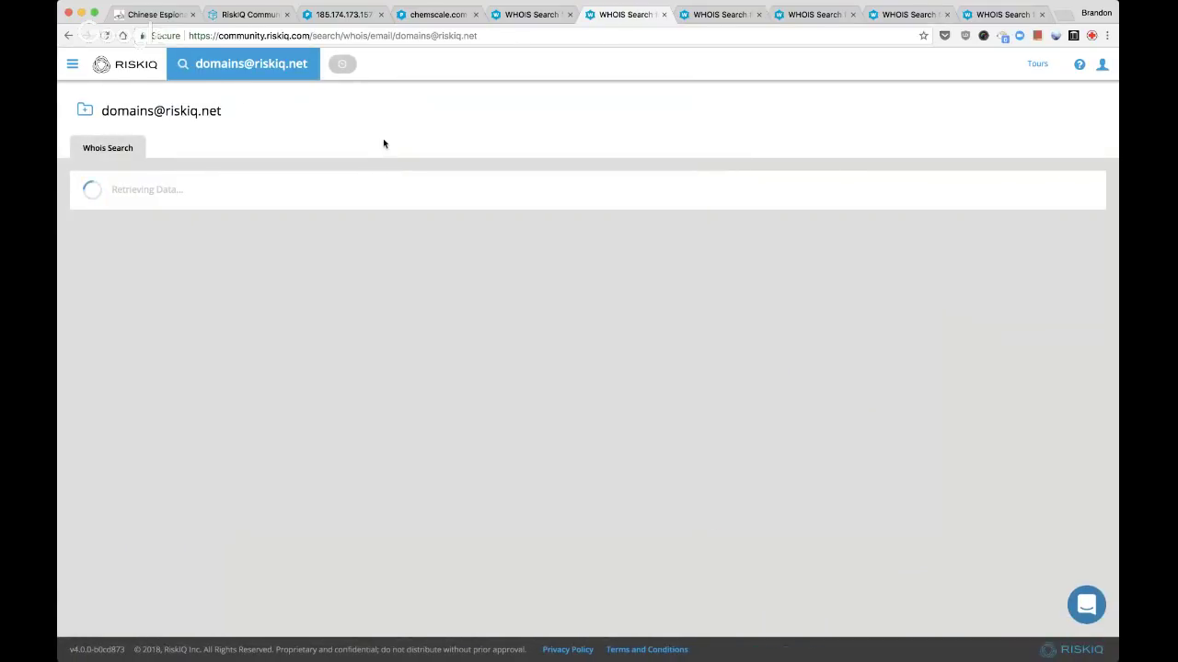
Close the new email search tab, returning to the registrant email WHOIS tab
left_click(511, 15)
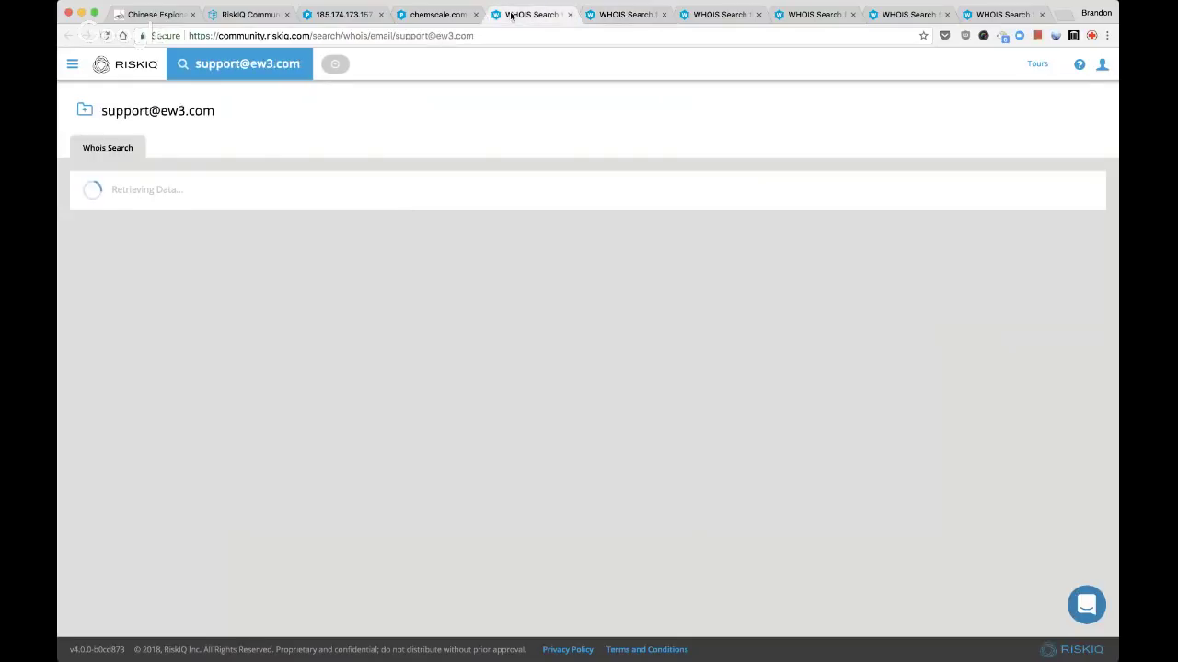
left_click(613, 17)
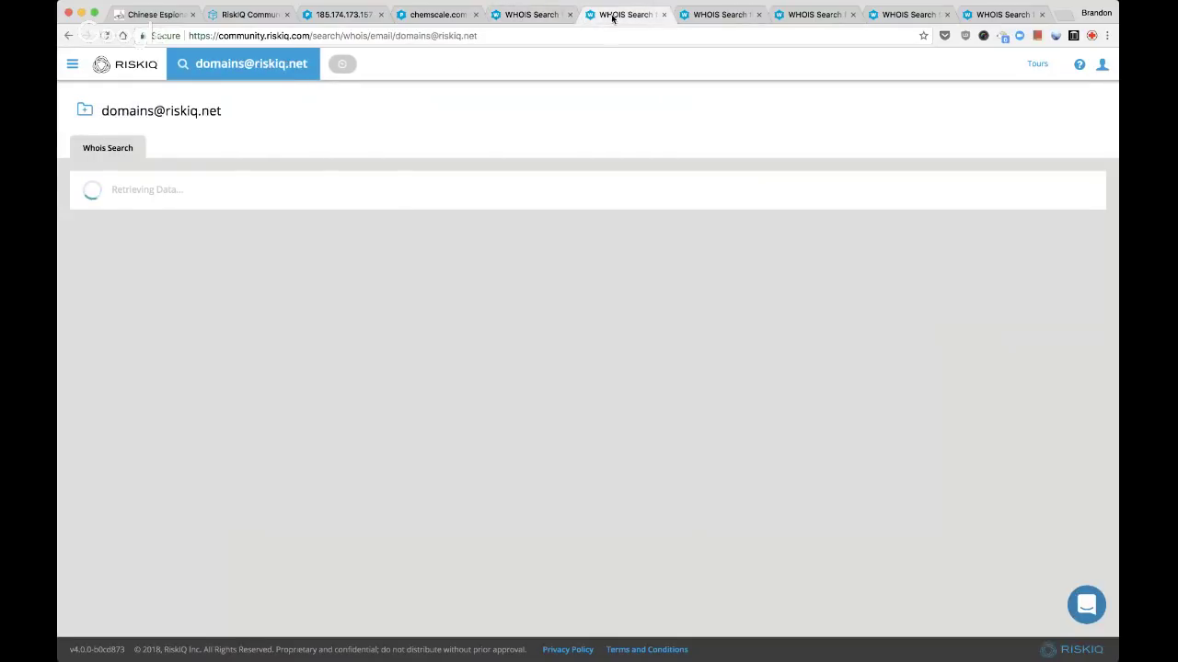
middle_click(613, 16)
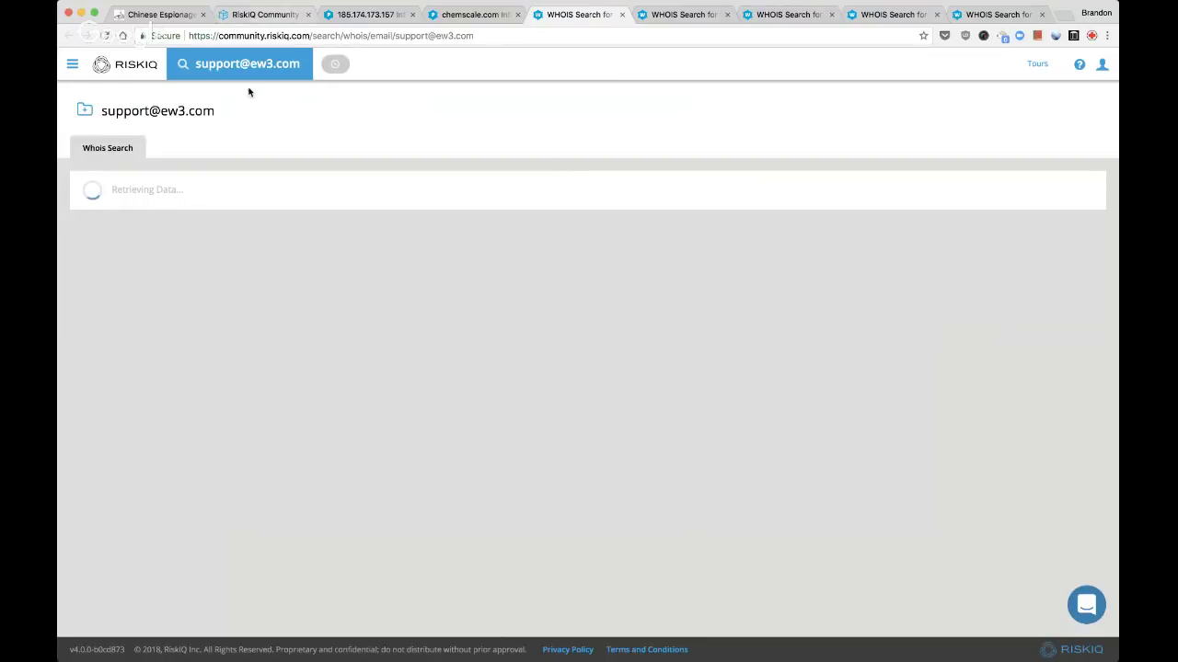
Google the registrant's email address and open the ew3.com result
left_click_drag(217, 112, 104, 115)
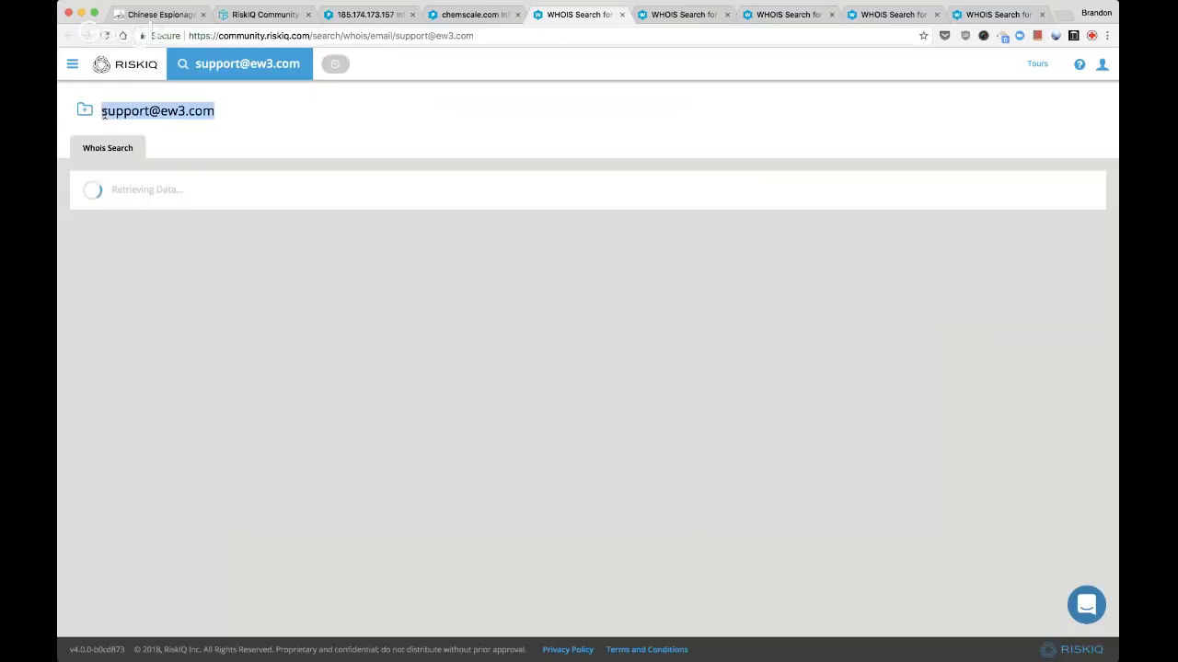
key("super+t")
type("g")
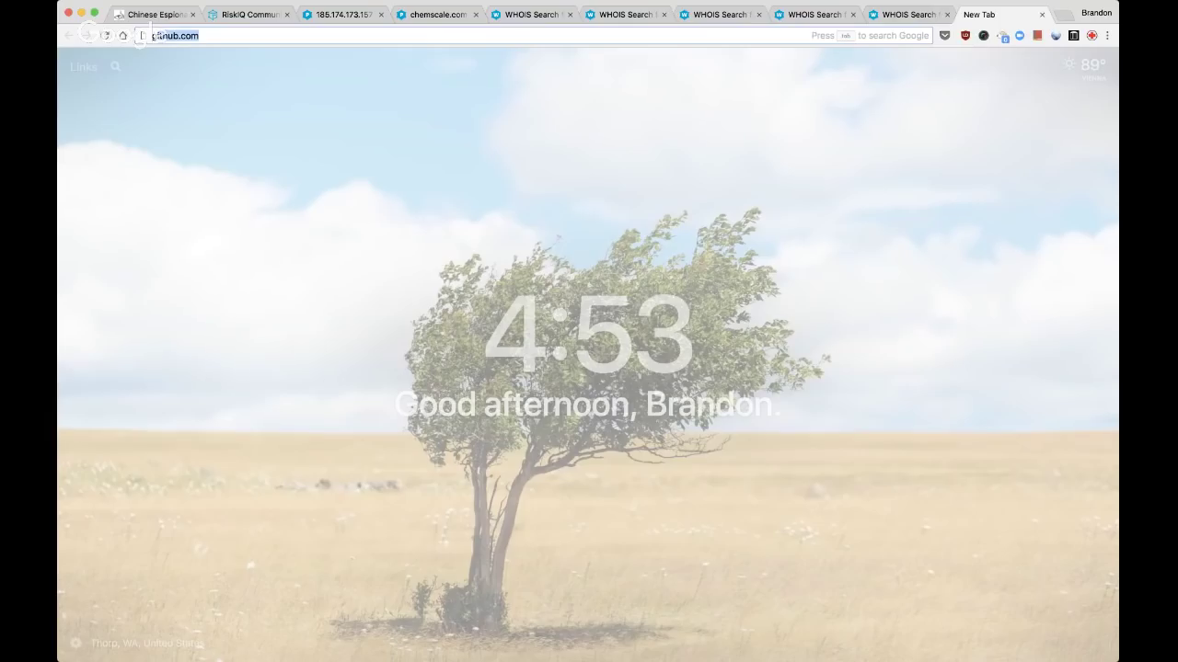
key("BackSpace")
key("BackSpace")
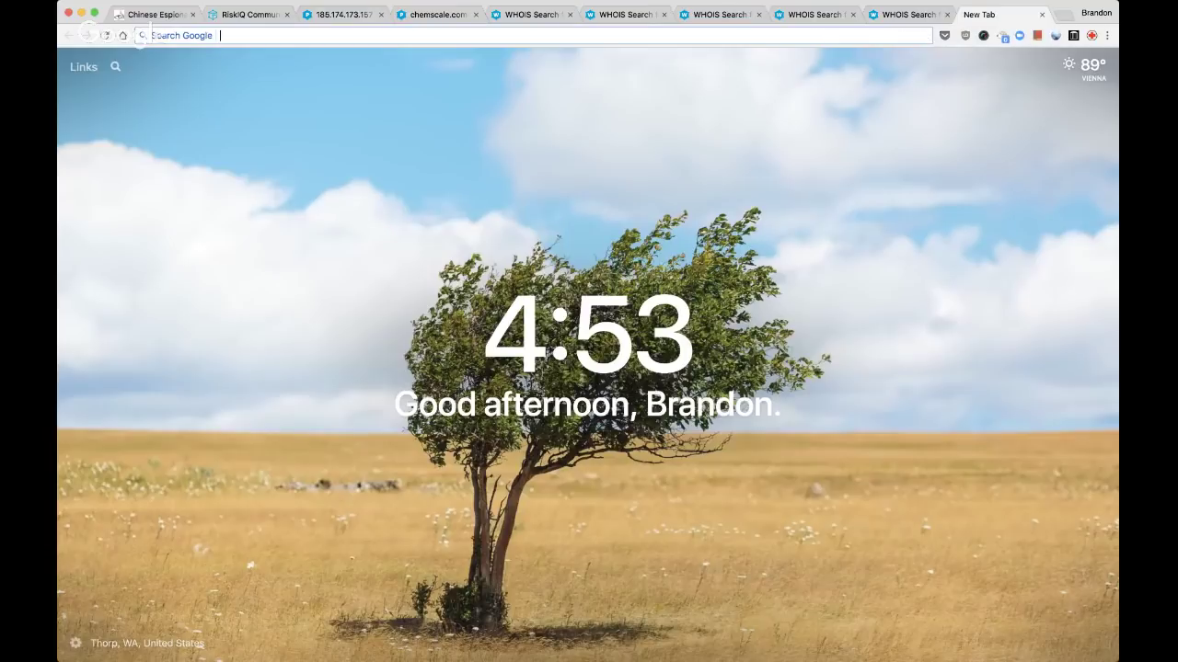
key("super+v")
key("Return")
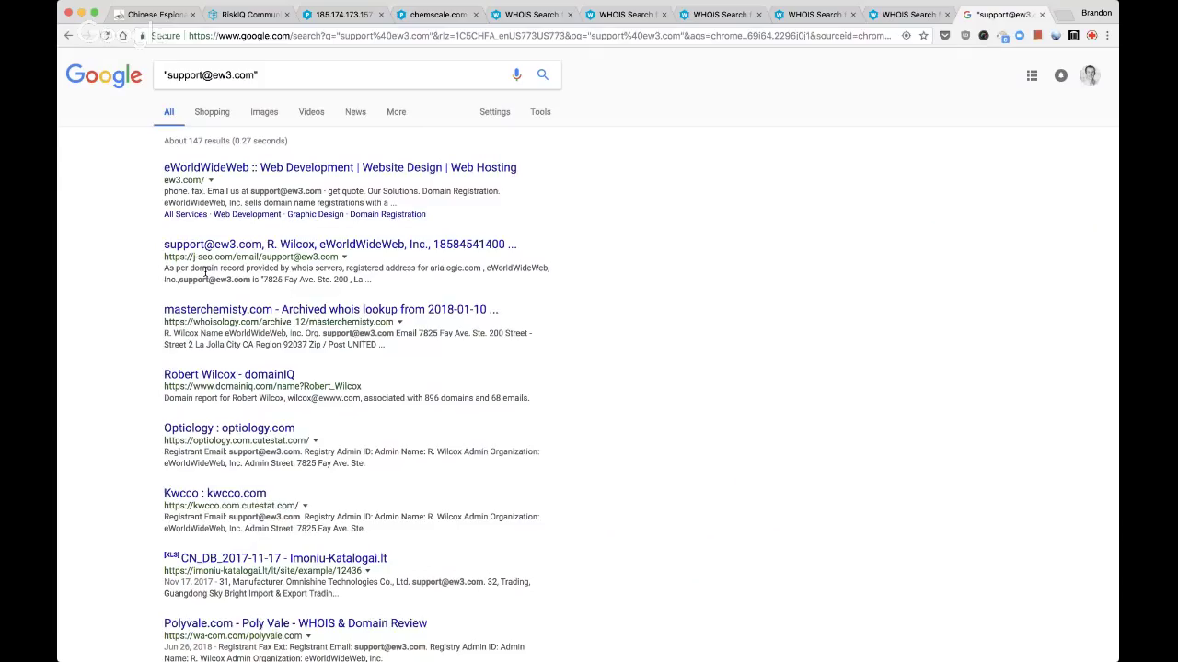
left_click(362, 170)
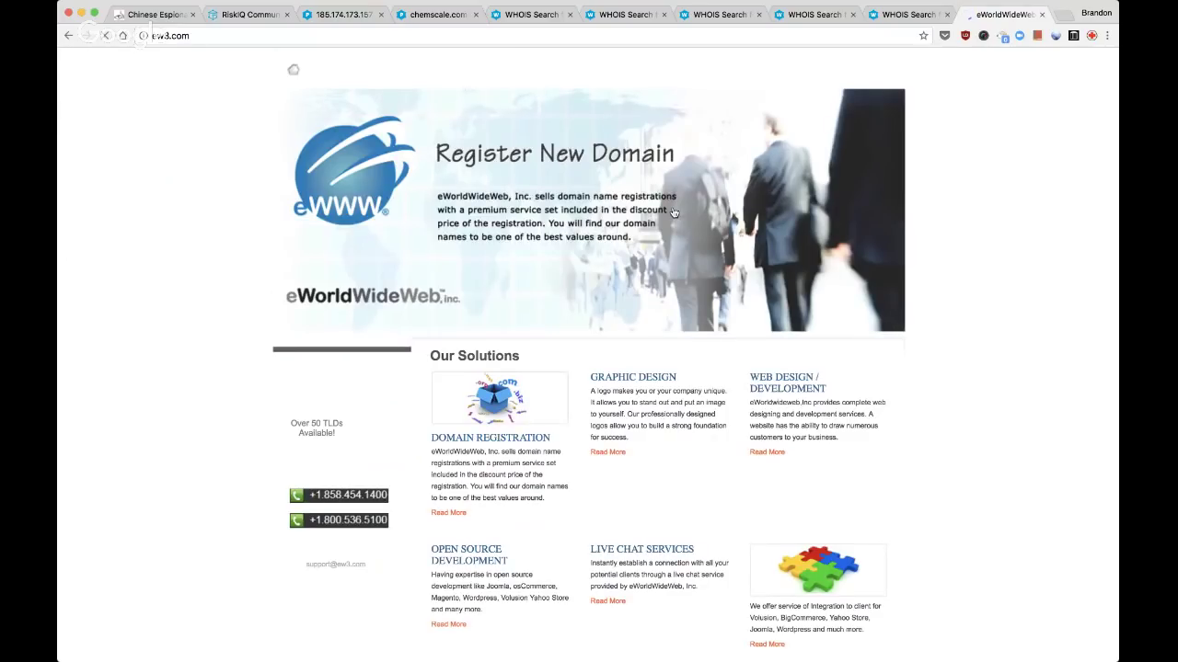
scroll(690, 240, "down", 5)
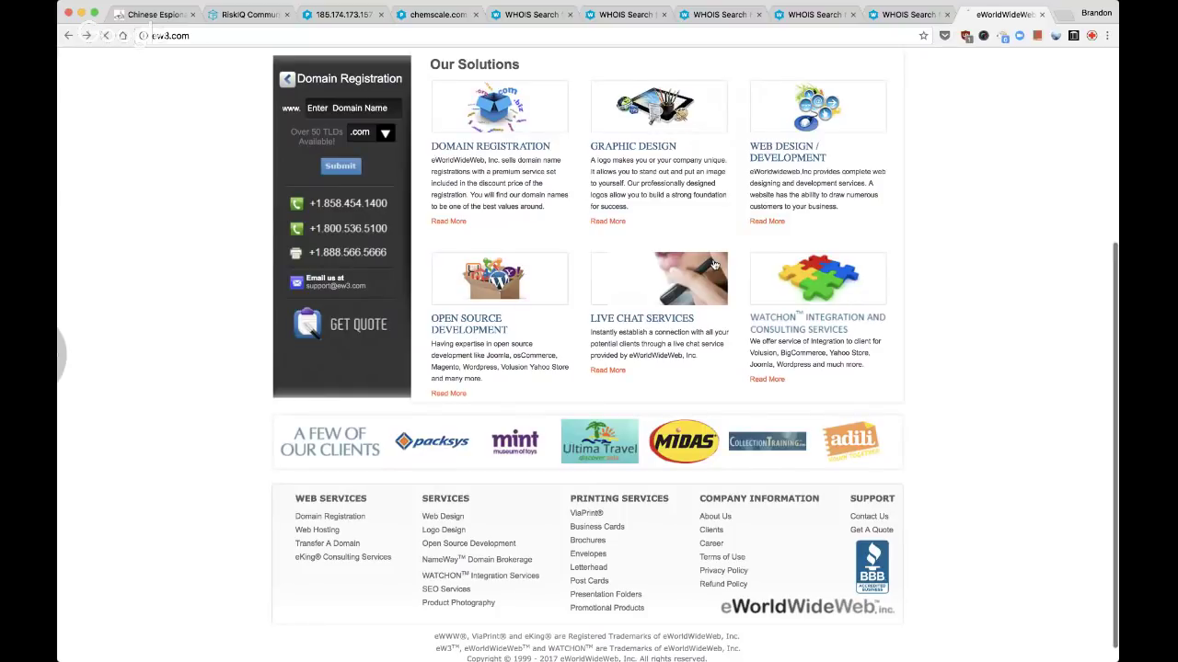
Open the domainIQ report listing 896 domains, pass the robot check, and close the Google tab
key("super+Left")
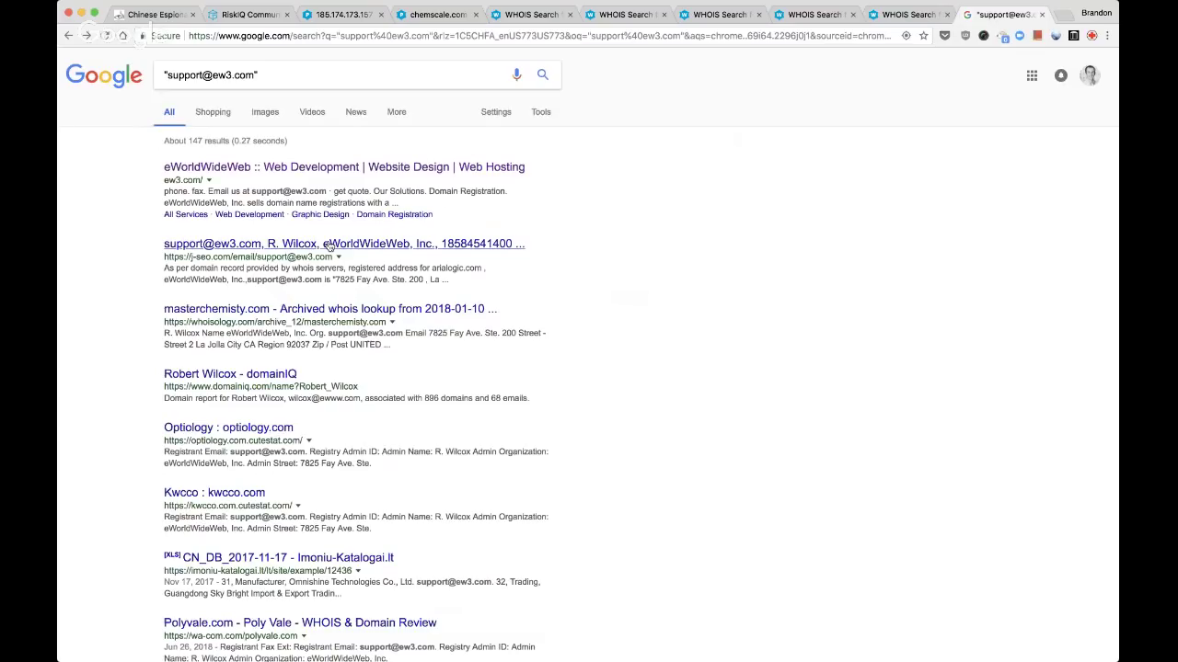
scroll(373, 350, "down", 1)
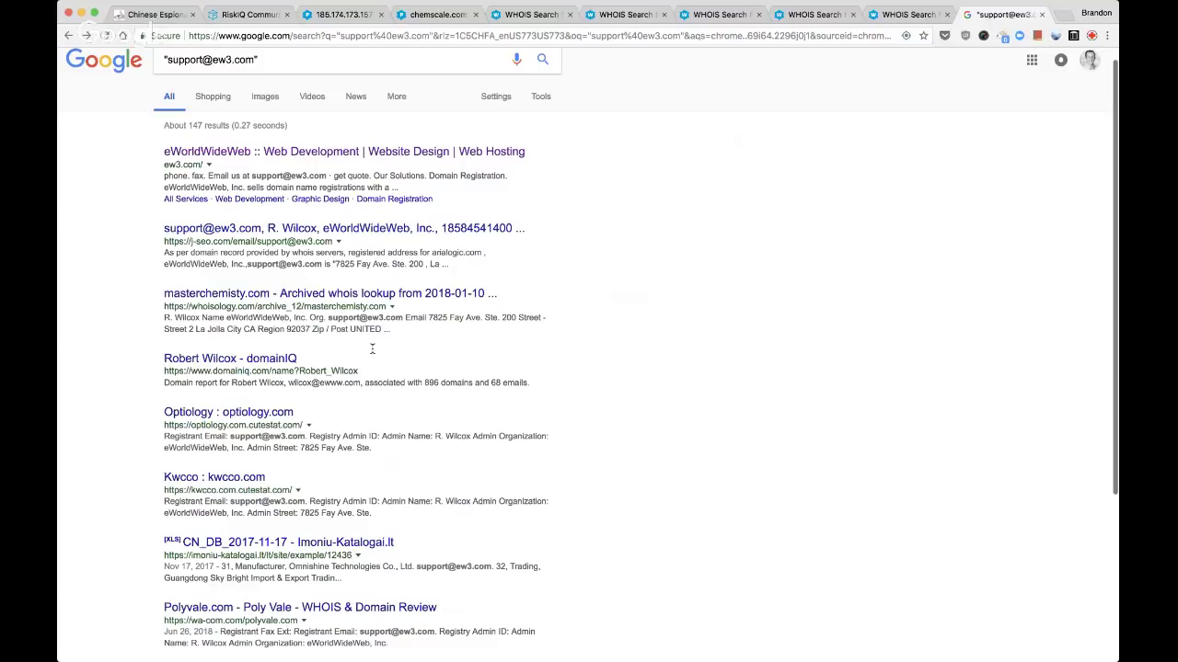
left_click(249, 358)
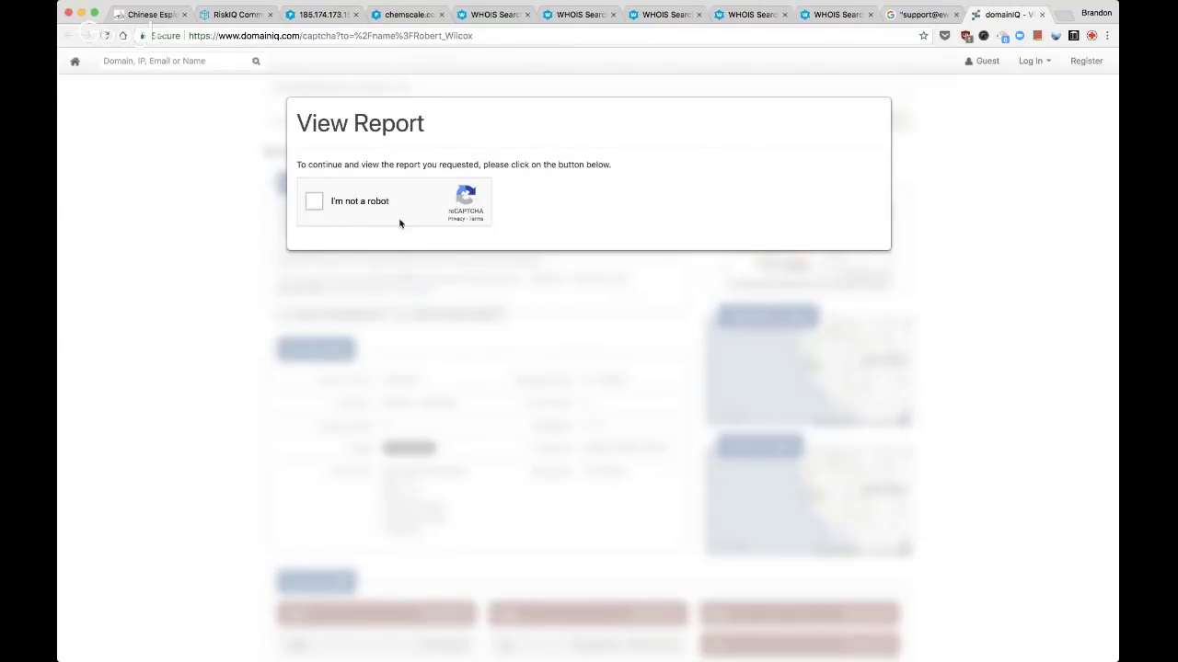
left_click(335, 209)
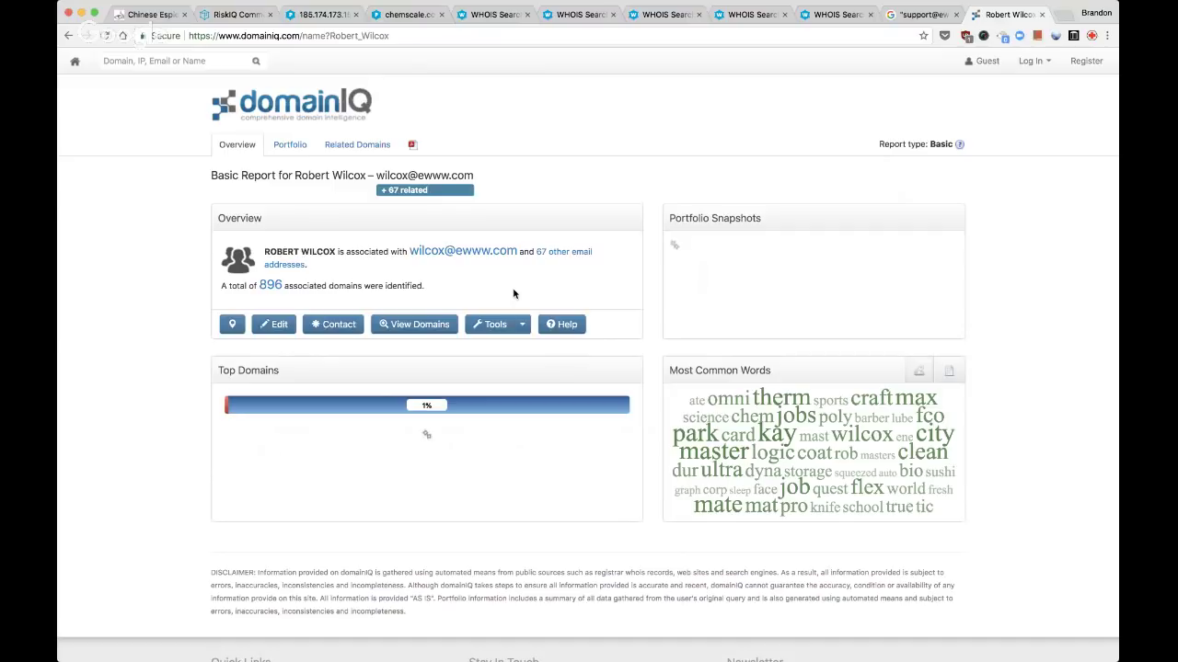
key("ctrl+shift+Tab")
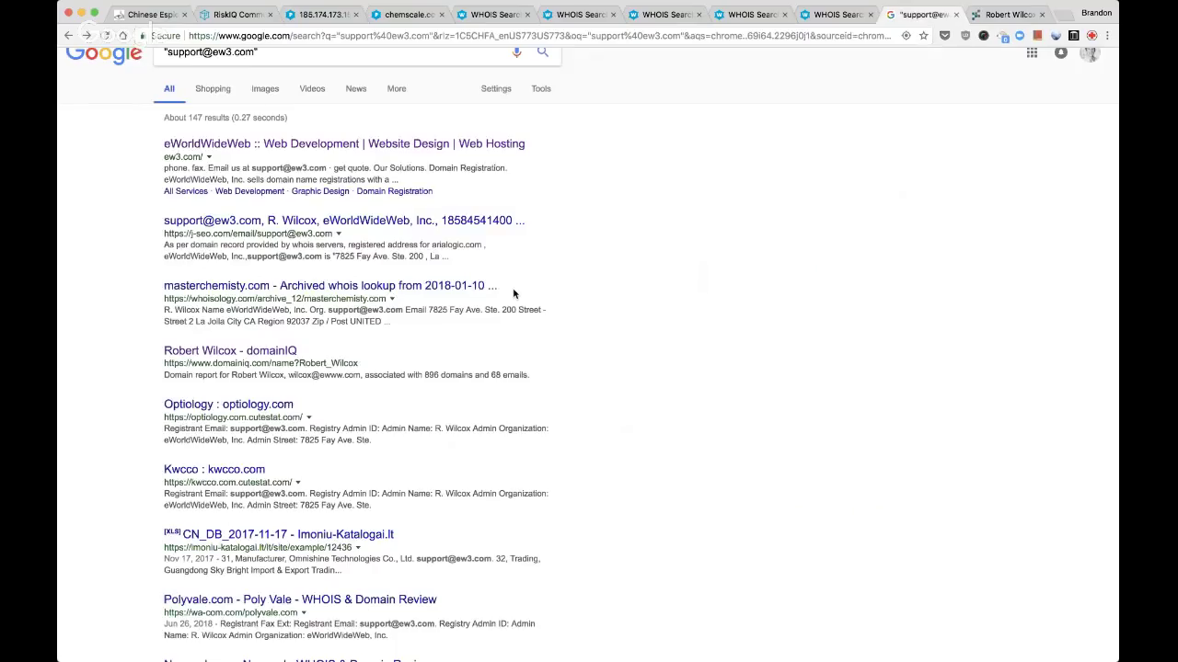
key("ctrl+w")
key("ctrl+Tab")
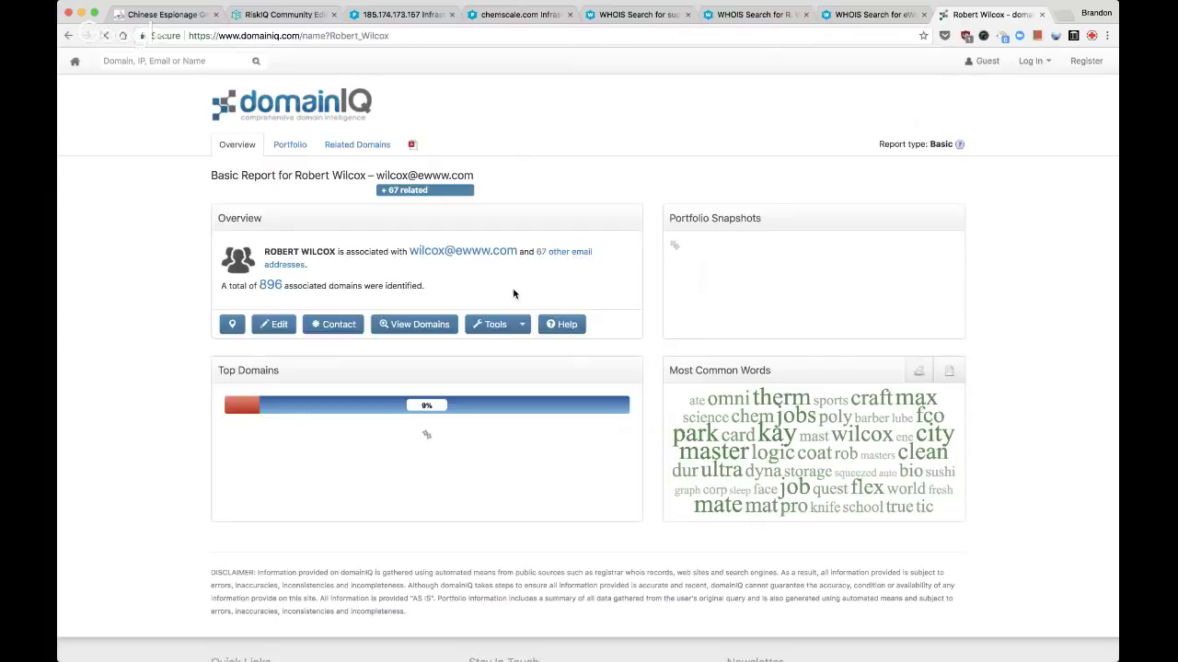
Close the finished WHOIS search tabs and reload the chemscale.com results page
key("ctrl+shift+Tab")
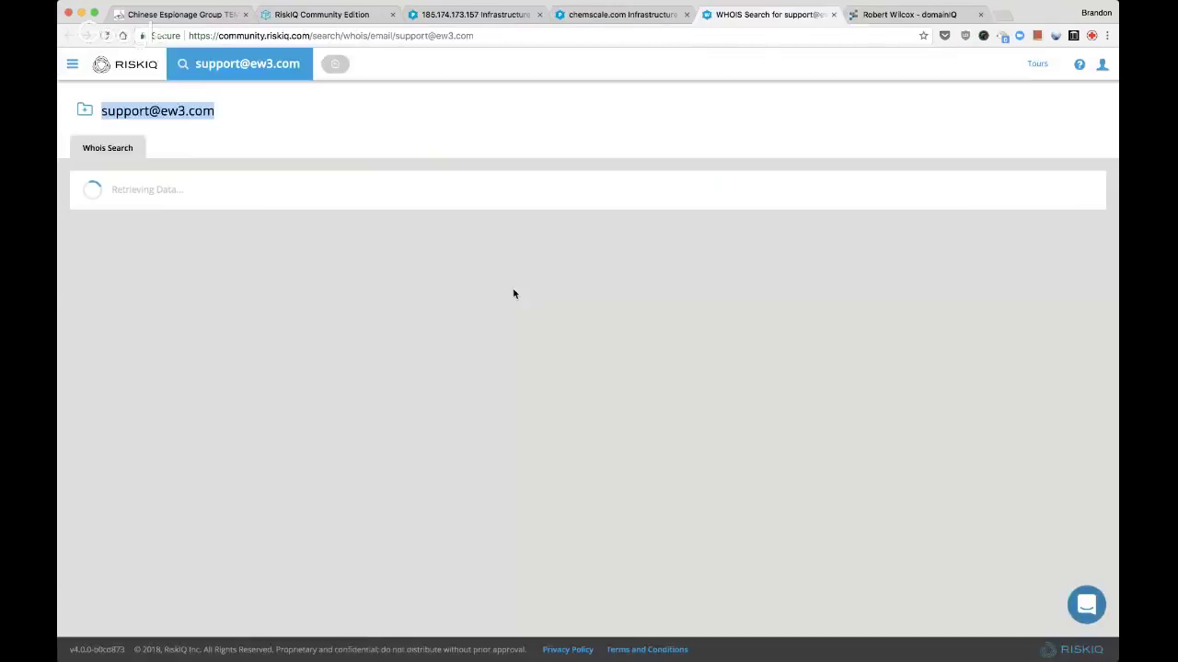
key("ctrl+w")
key("ctrl+shift+Tab")
key("ctrl+w")
key("ctrl+1")
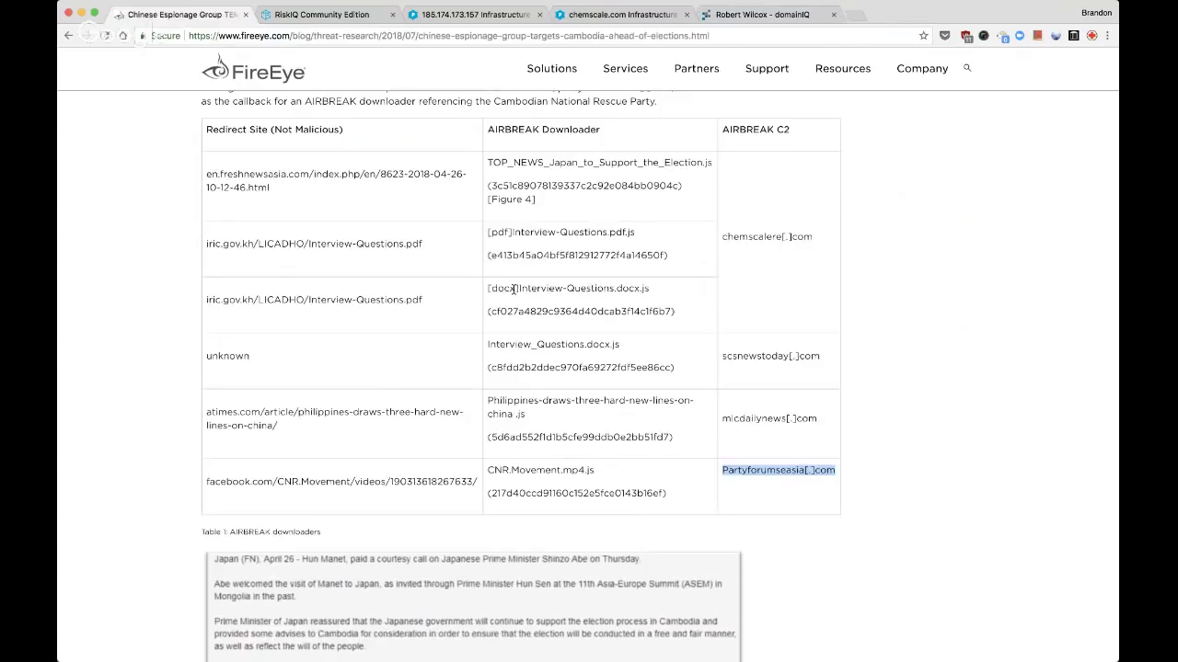
key("ctrl+shift+Tab")
key("ctrl+shift+Tab")
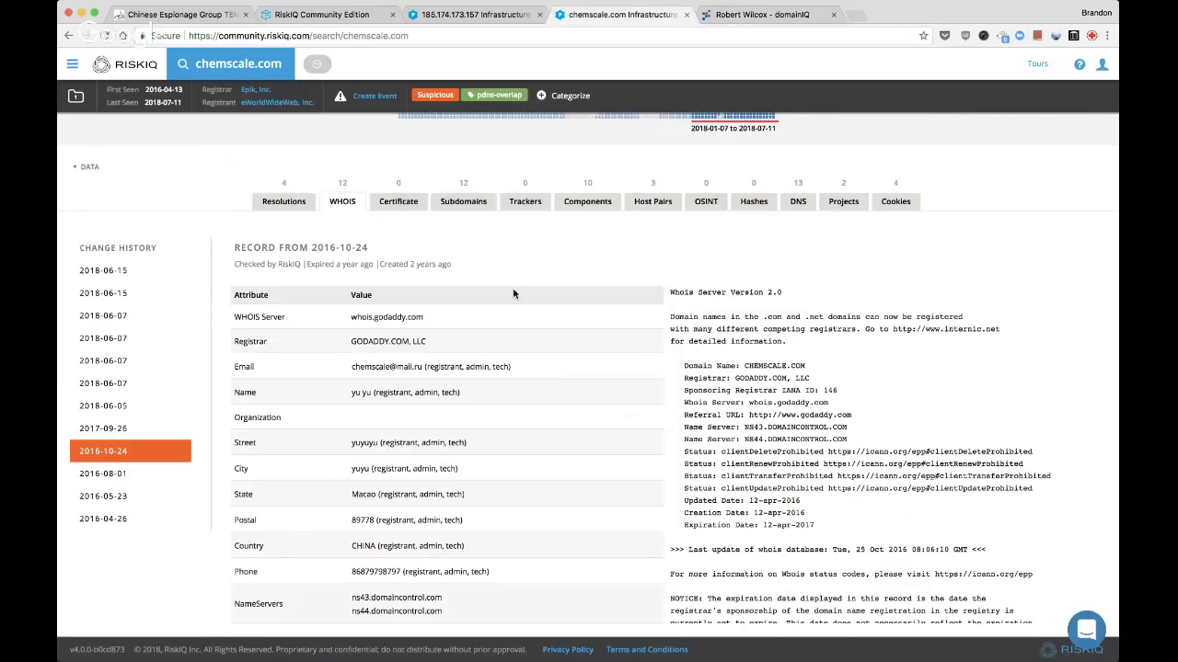
key("ctrl+r")
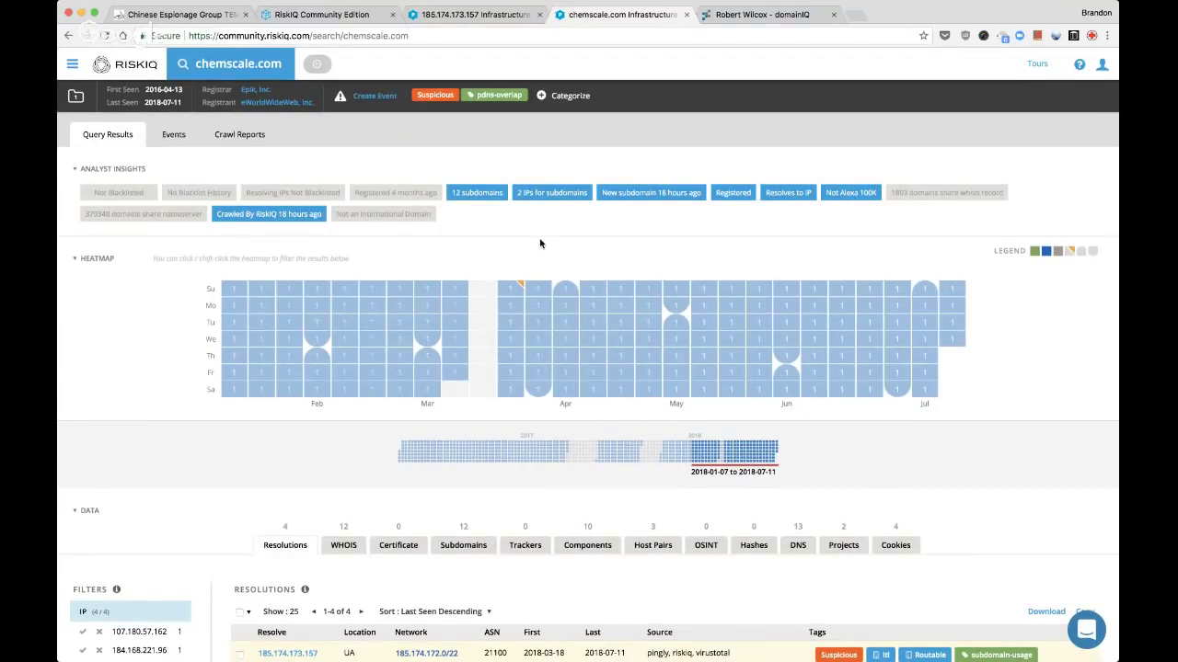
Open resolution IPs 107.180.57.162 and 184.168.221.96 in background tabs, then close the domainIQ tab
scroll(540, 243, "down", 2)
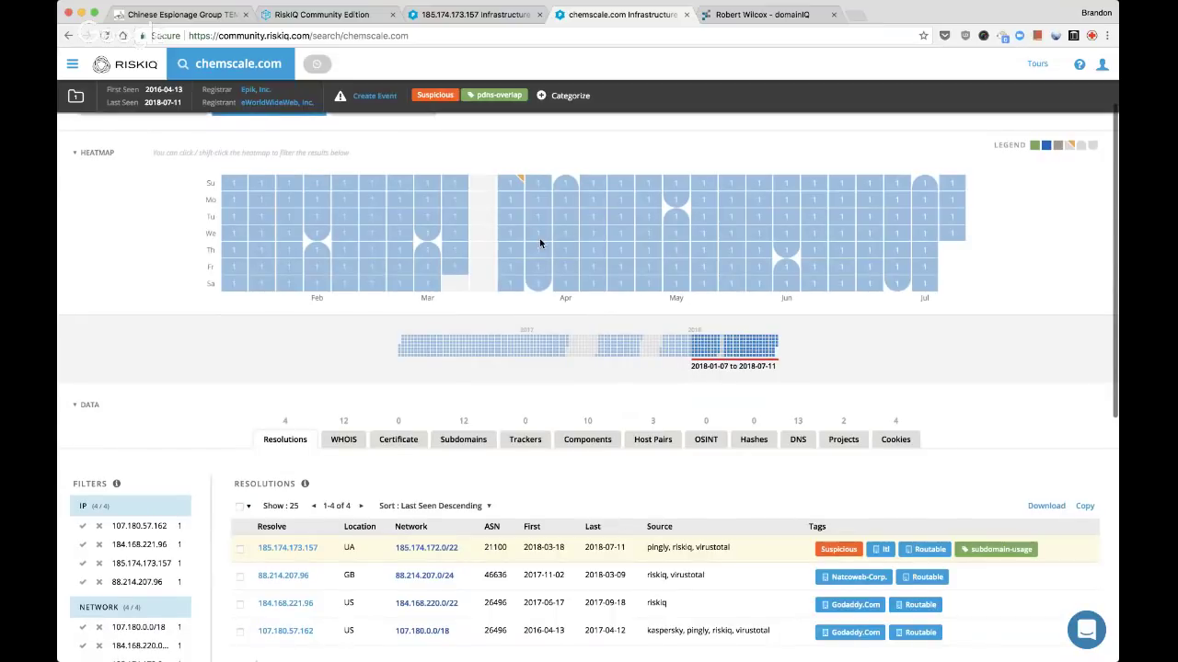
scroll(540, 243, "down", 2)
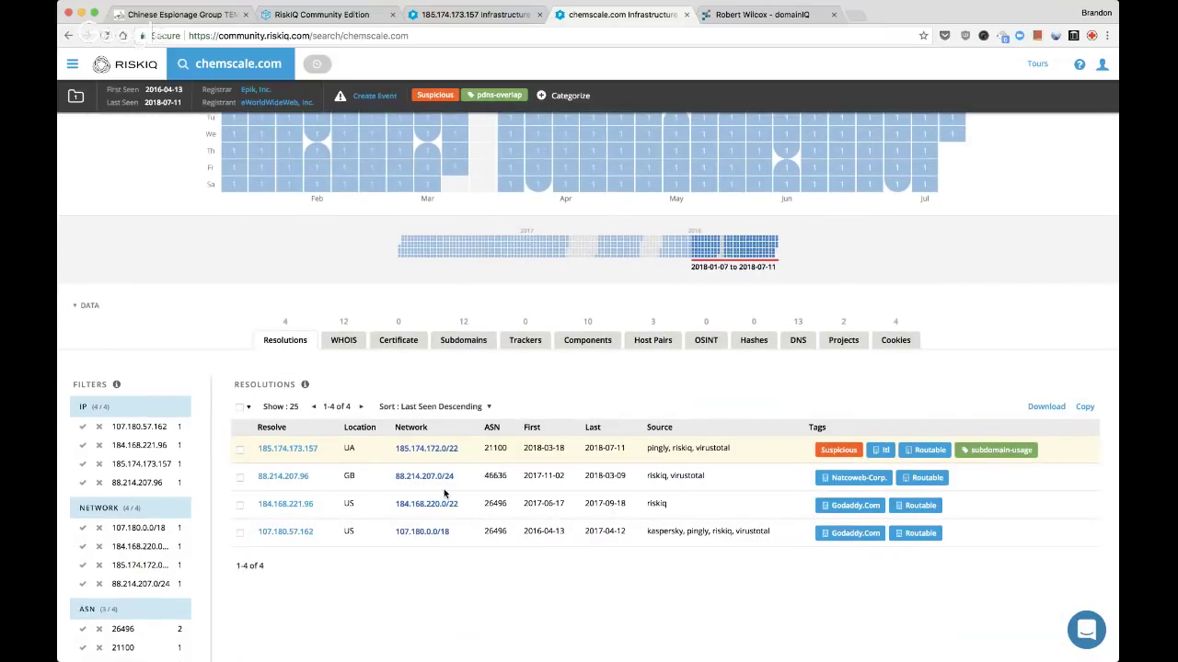
left_click(281, 535, "super")
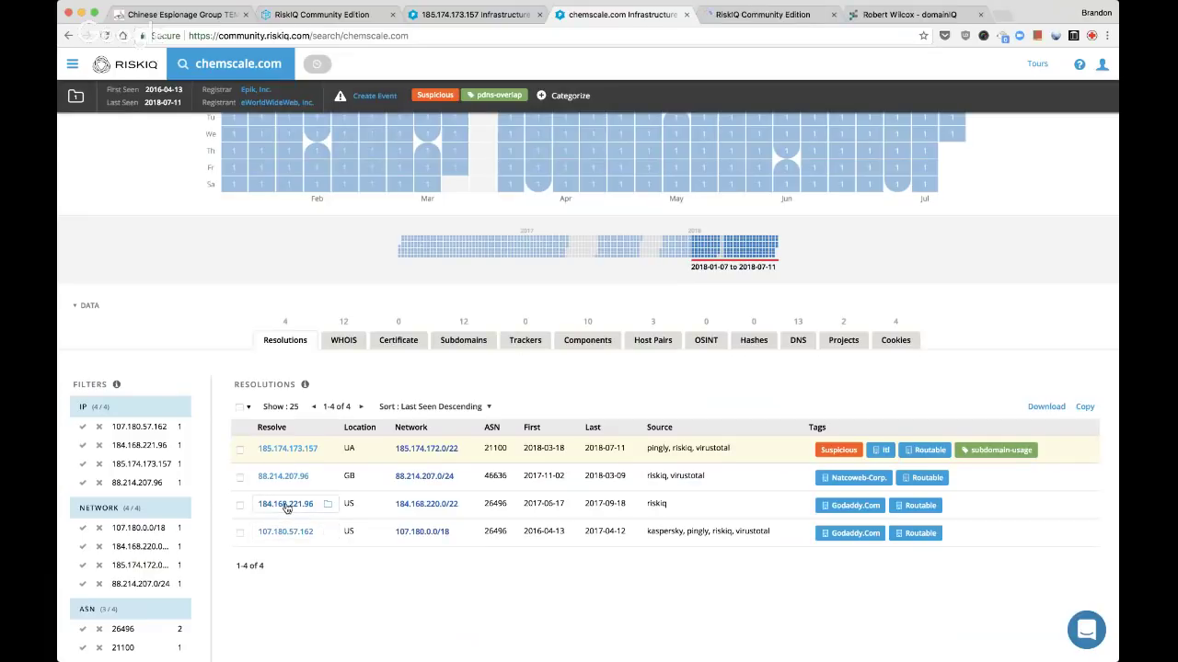
left_click(286, 506, "super")
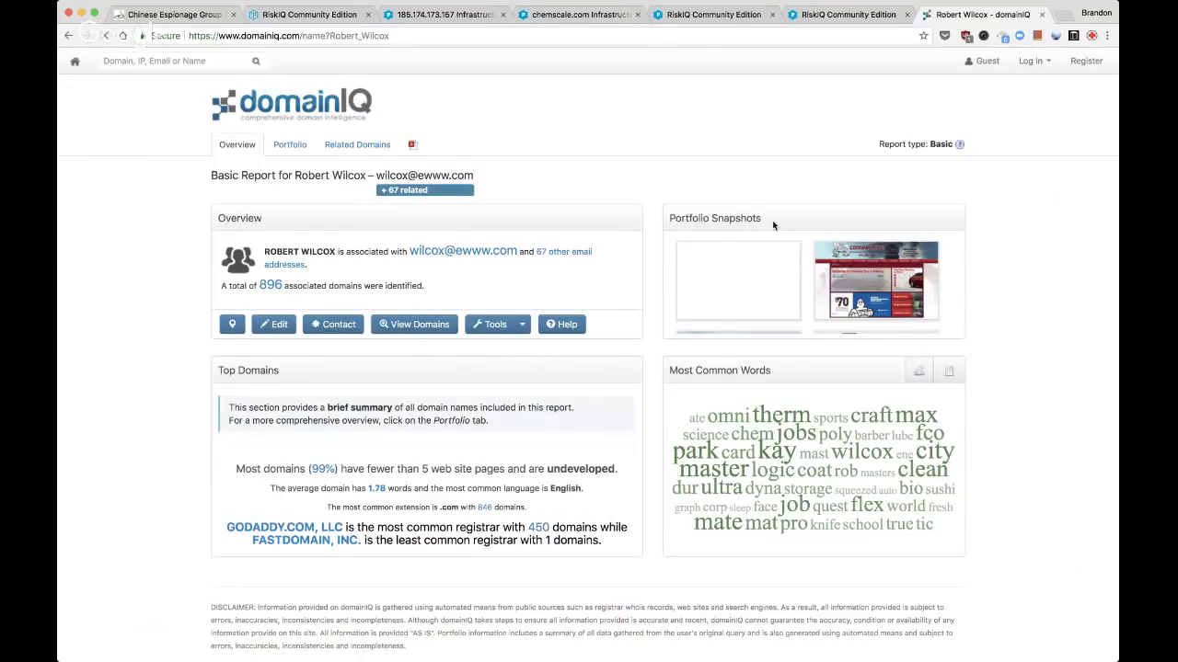
scroll(773, 224, "down", 1)
scroll(429, 472, "down", 1)
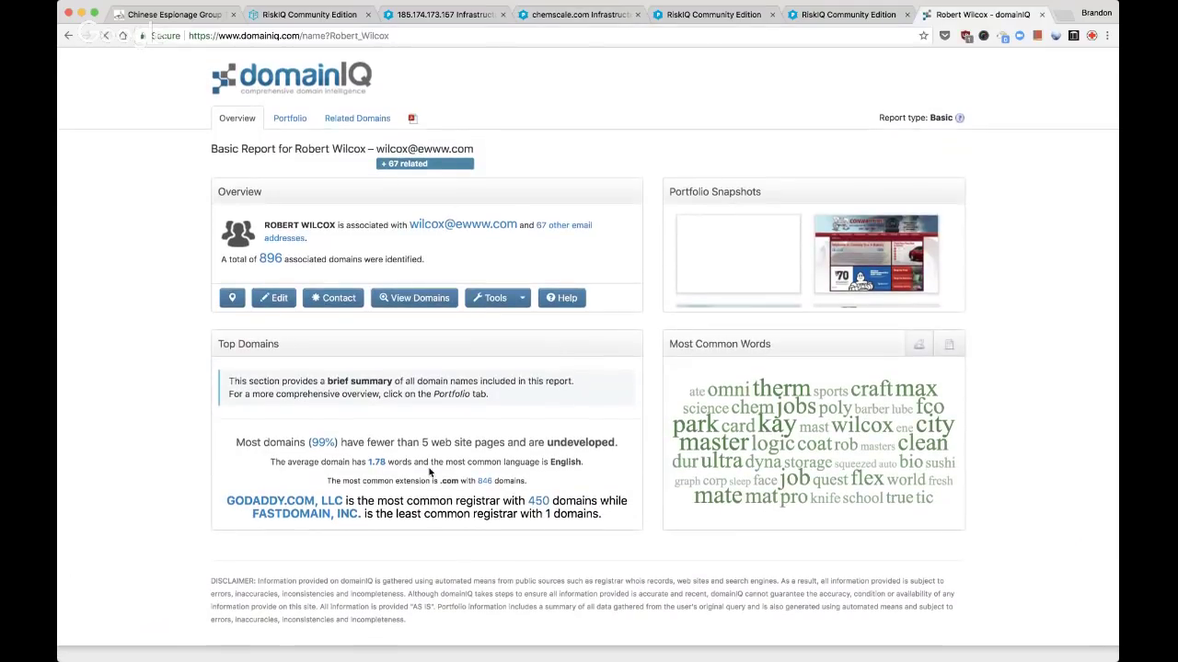
scroll(482, 494, "down", 1)
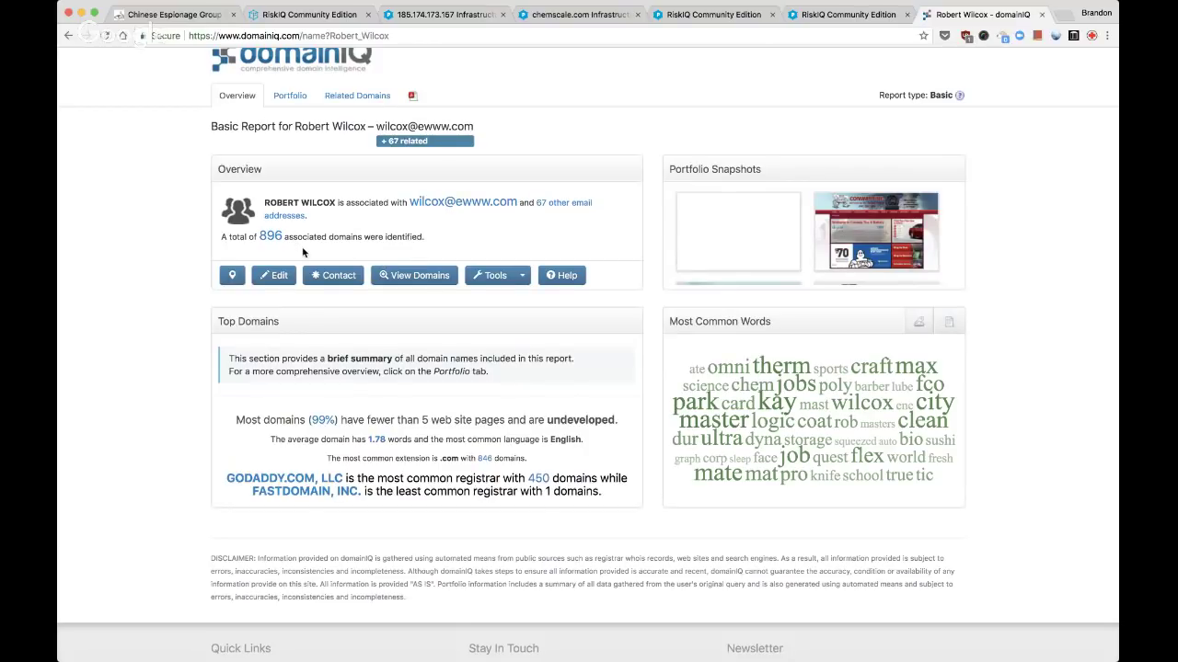
key("super+w")
key("ctrl+shift+Tab")
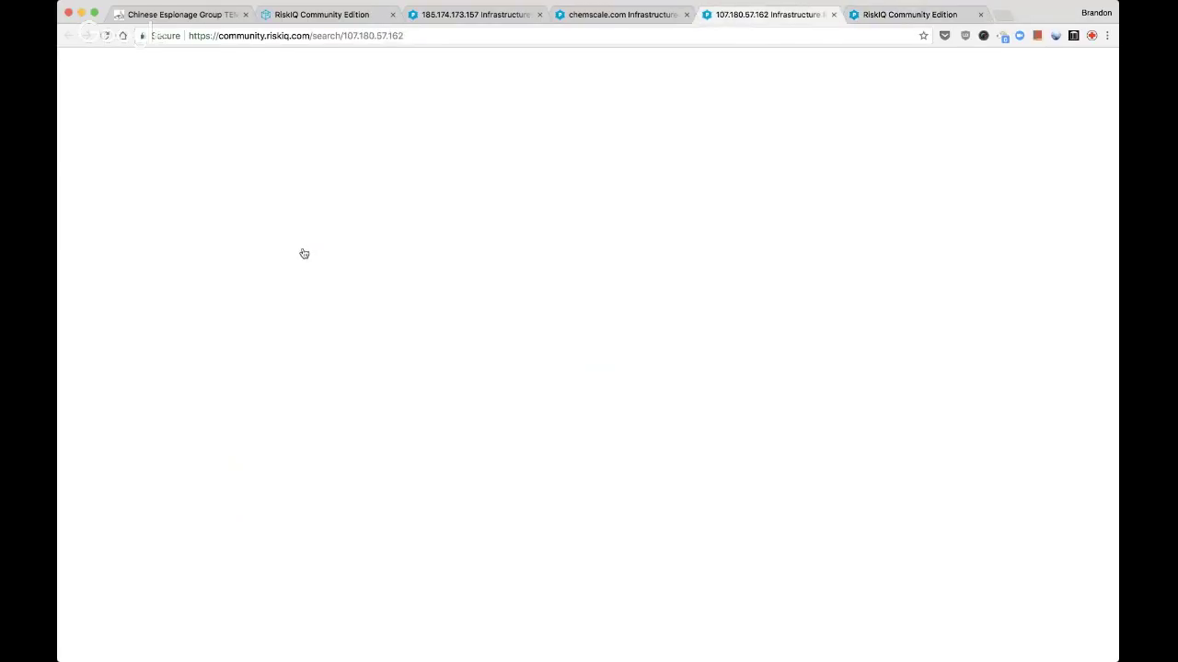
key("ctrl+Tab")
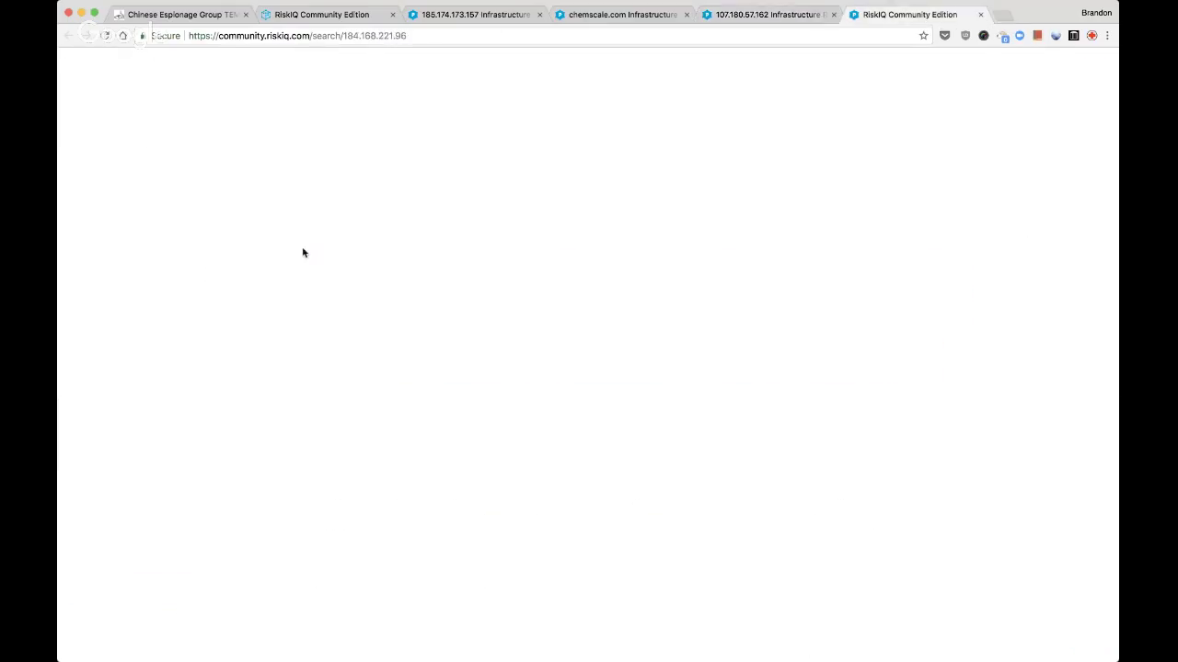
key("ctrl+shift+Tab")
key("ctrl+shift+Tab")
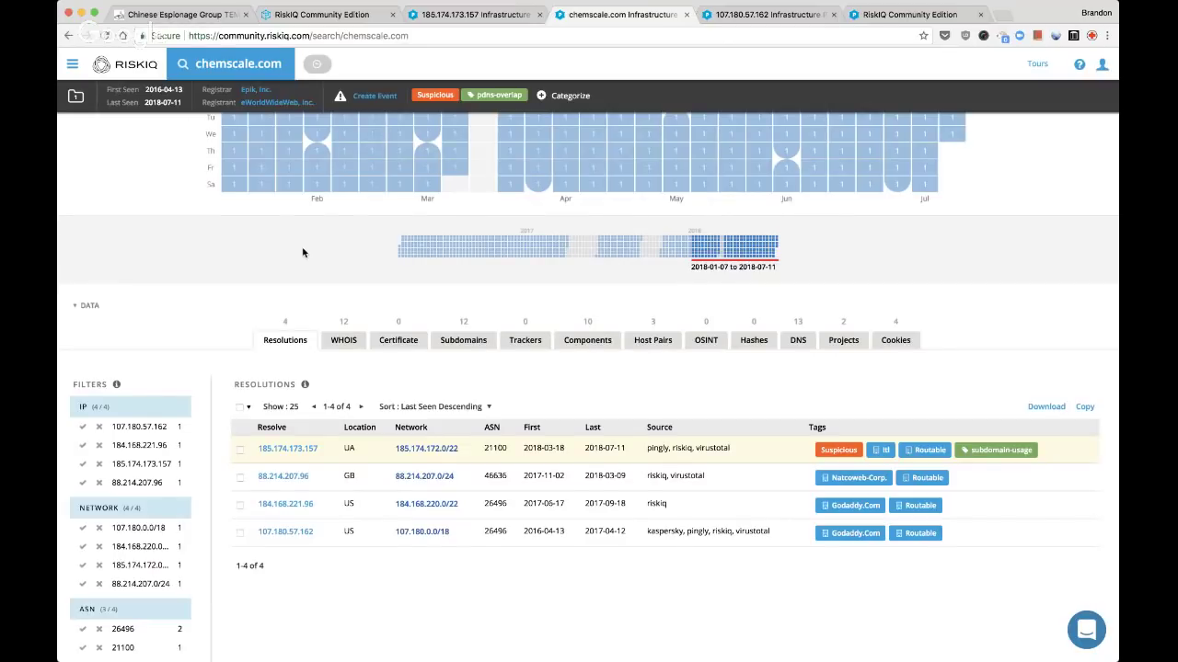
scroll(303, 252, "up", 3)
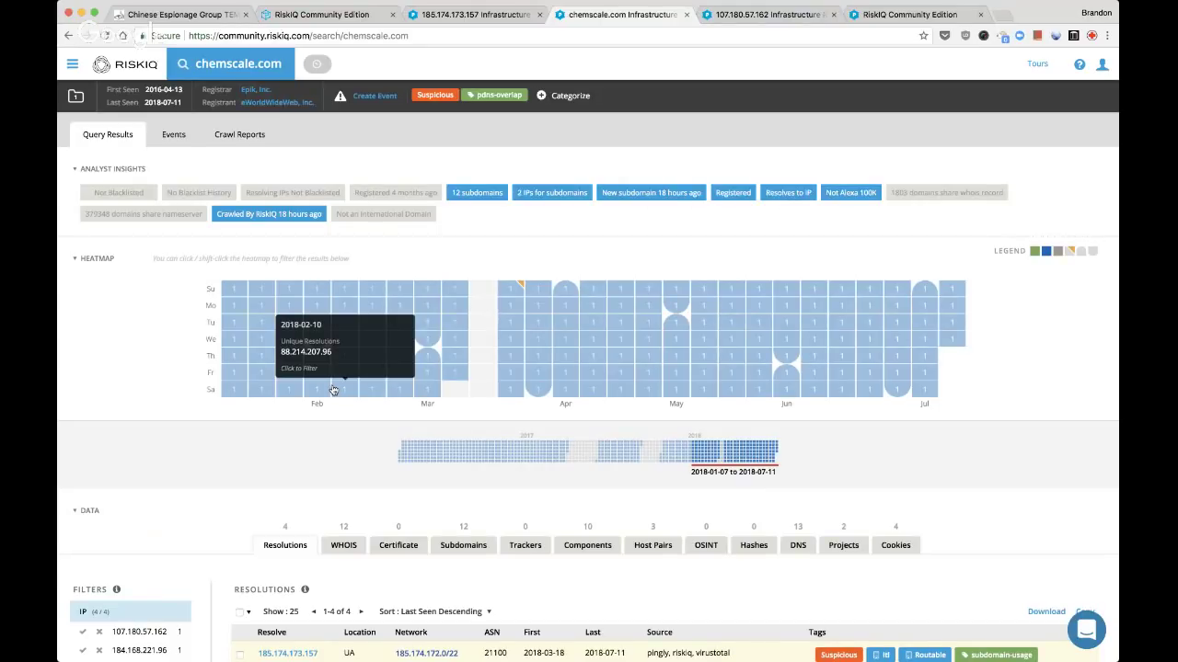
scroll(333, 390, "down", 2)
scroll(333, 390, "down", 1)
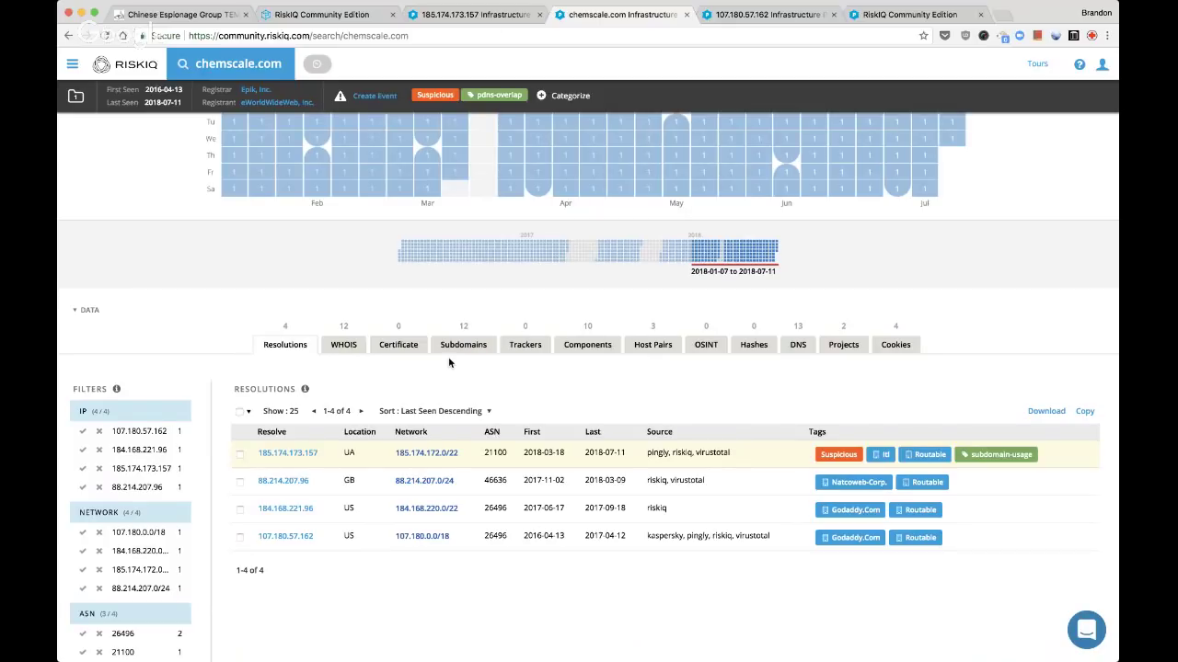
key("ctrl+Tab")
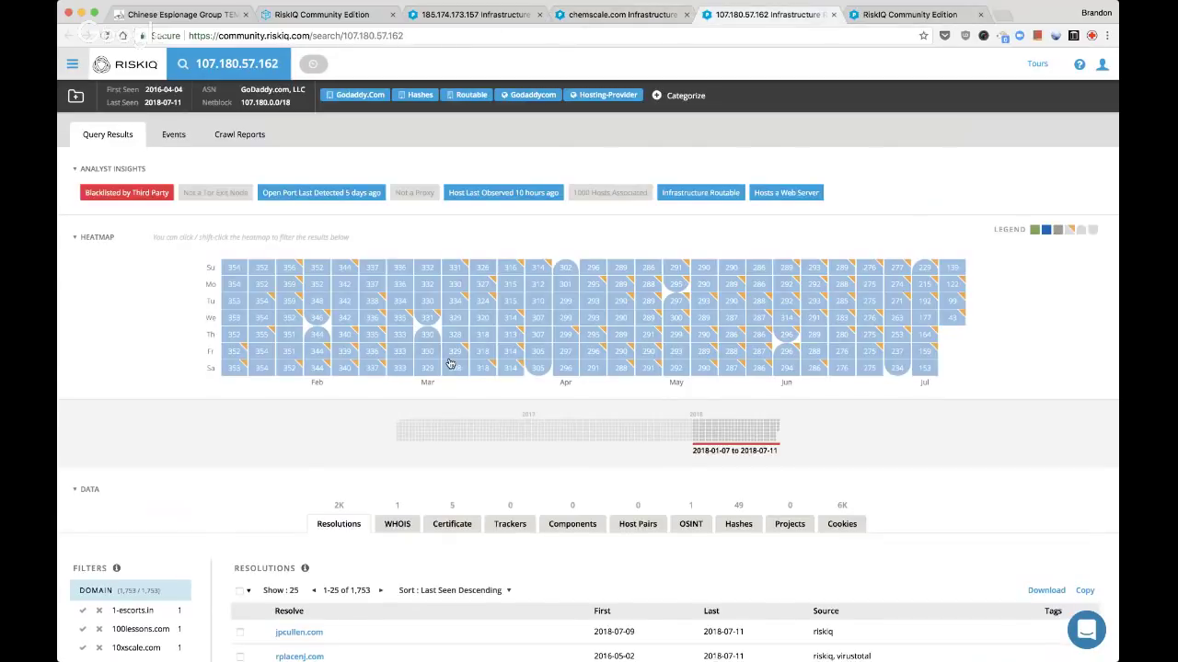
key("ctrl+Tab")
scroll(594, 540, "down", 3)
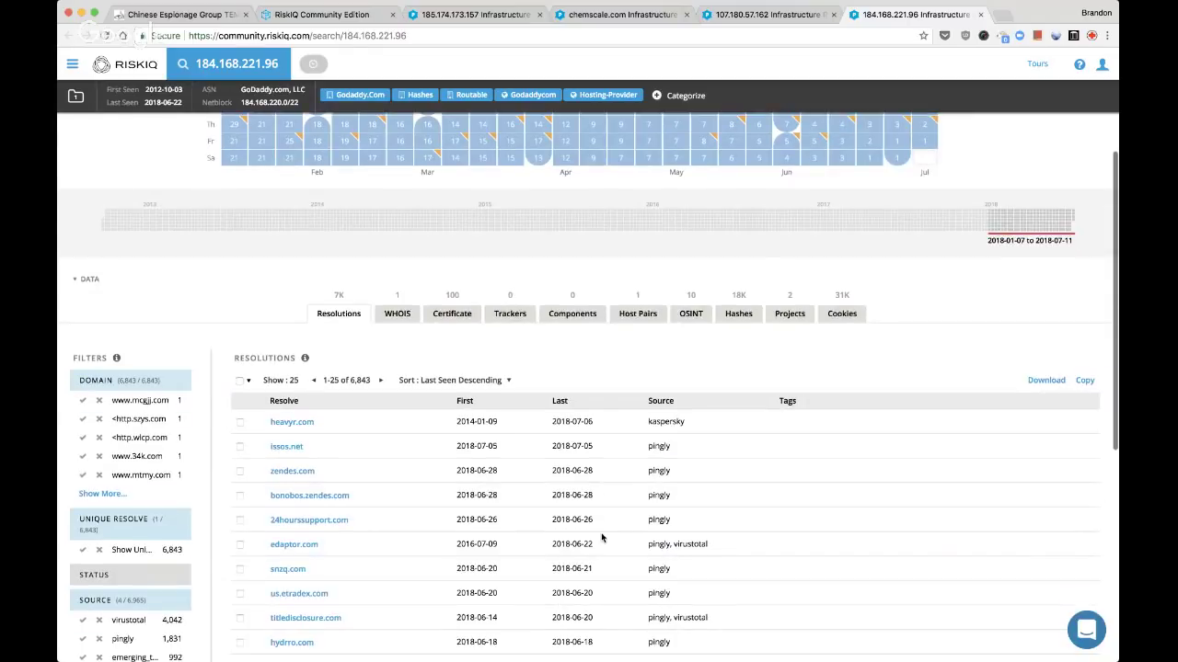
scroll(602, 538, "down", 6)
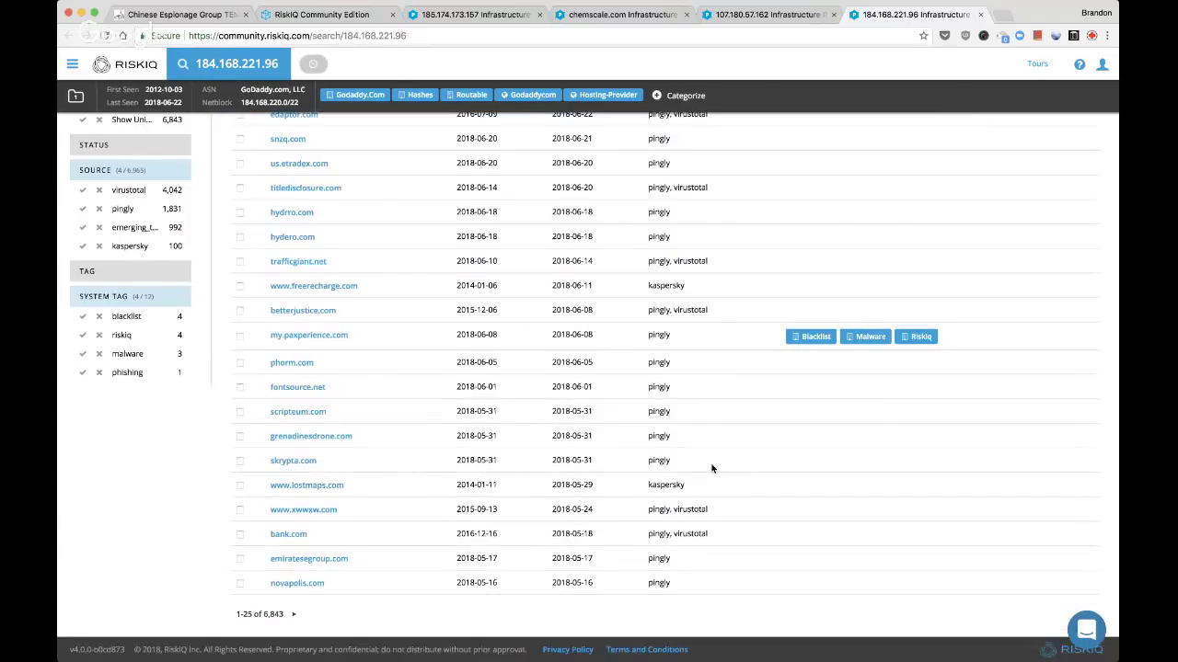
key("ctrl+shift+Tab")
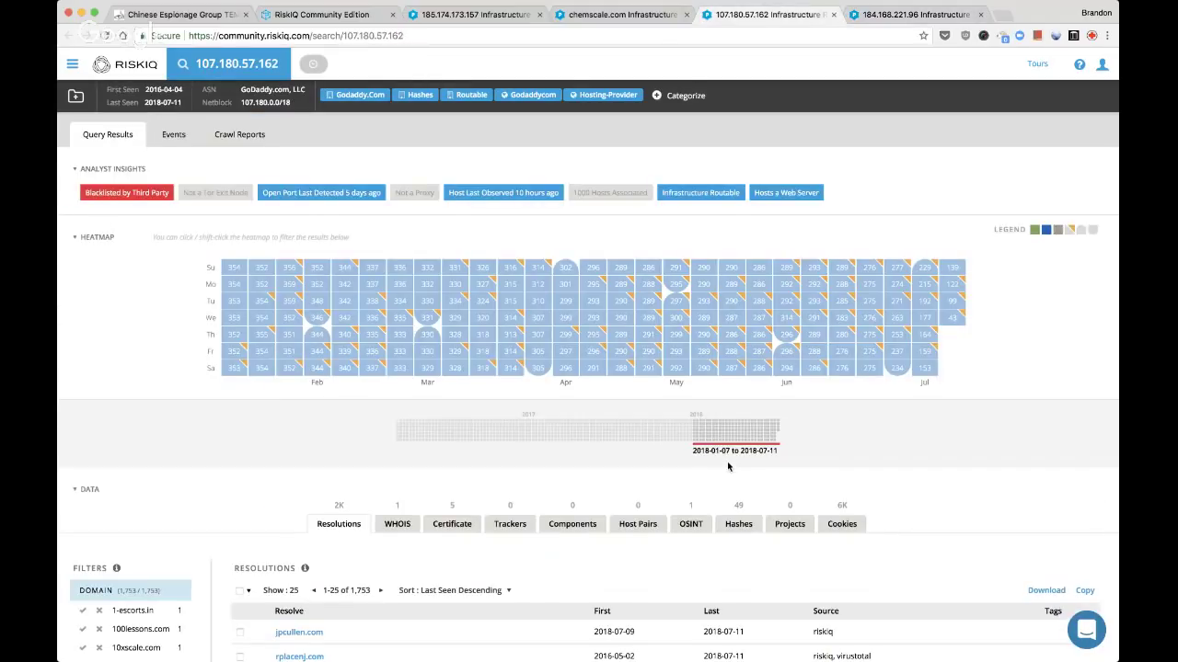
Tag 107.180.57.162 with the custom tag 'parked' and close its tab
left_click(681, 96)
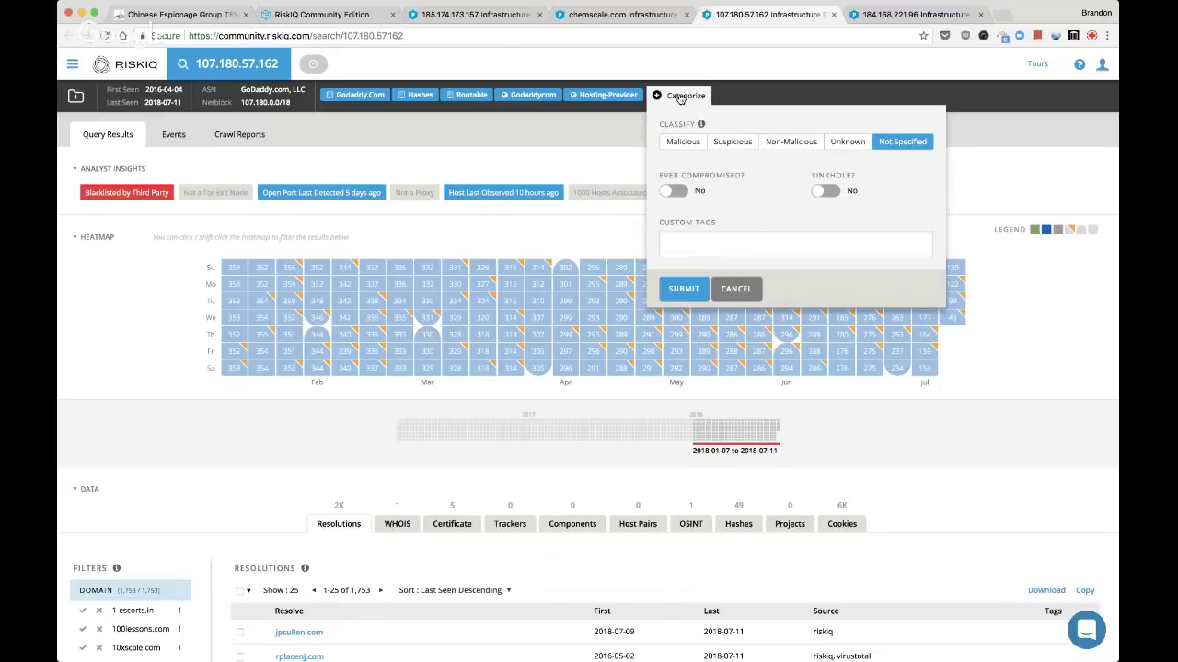
left_click(705, 240)
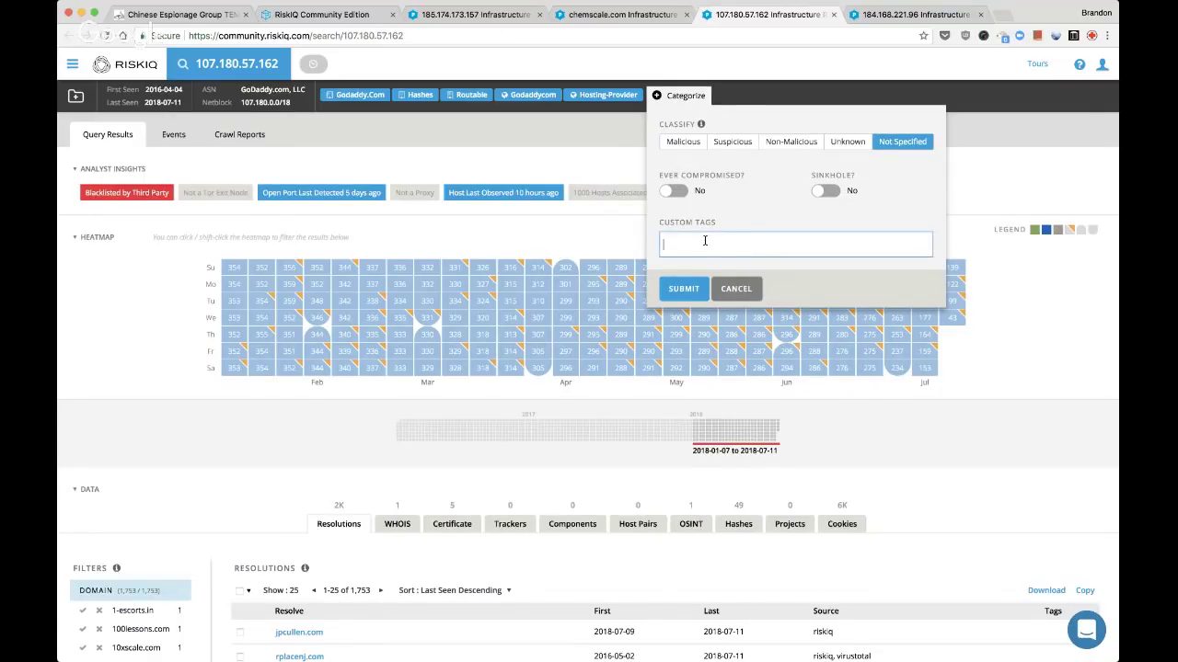
type("parked")
key("Return")
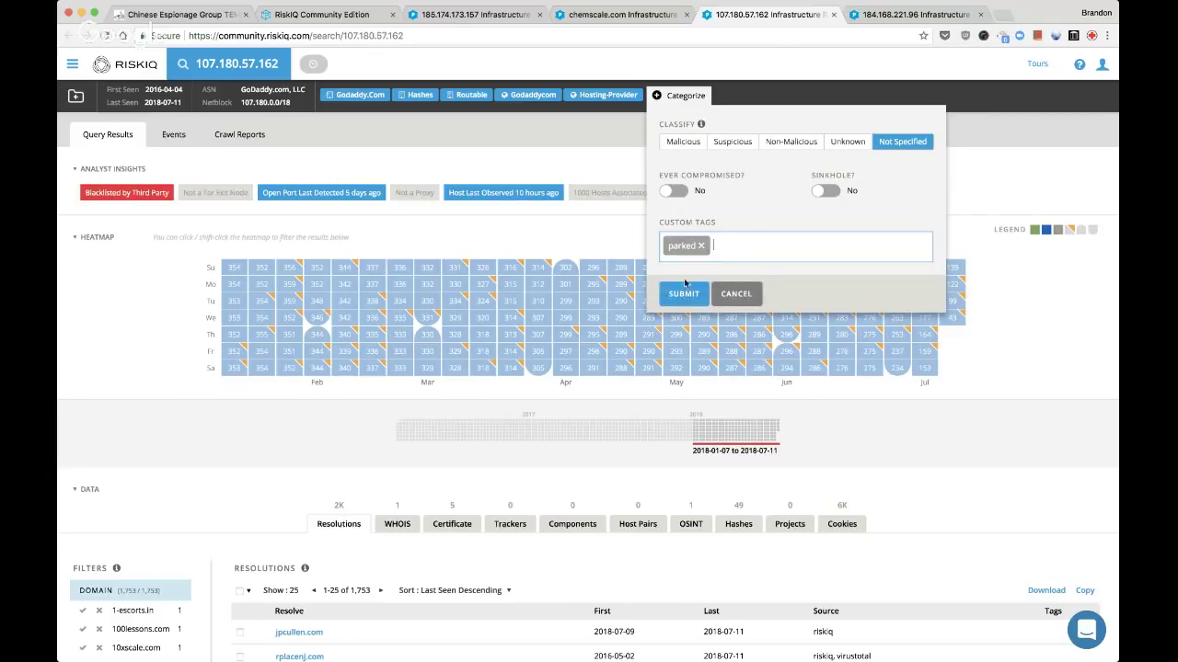
left_click(683, 293)
key("super+w")
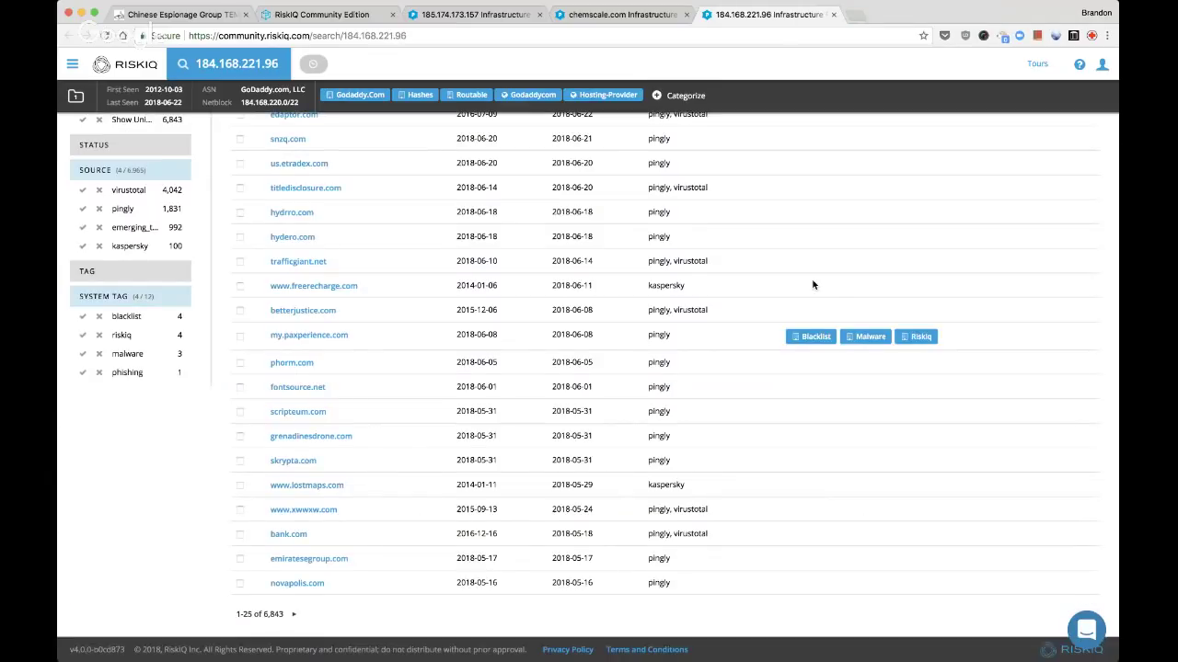
Tag 184.168.221.96 with the custom tag 'parked' and close its page
scroll(812, 285, "up", 7)
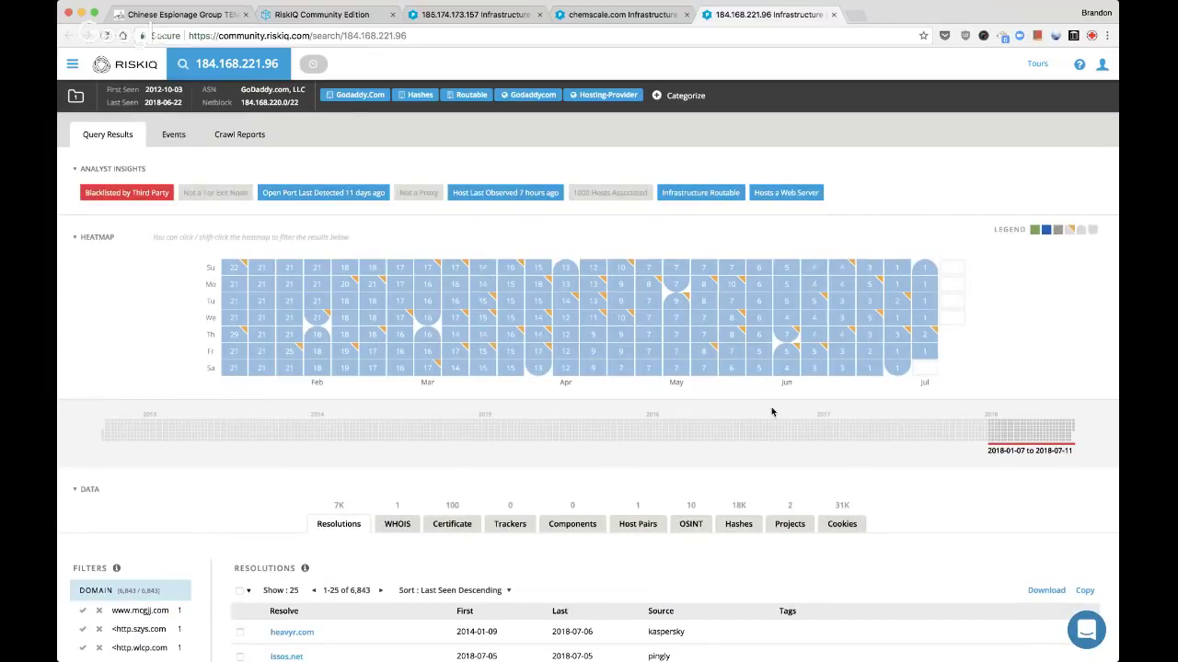
scroll(783, 381, "down", 5)
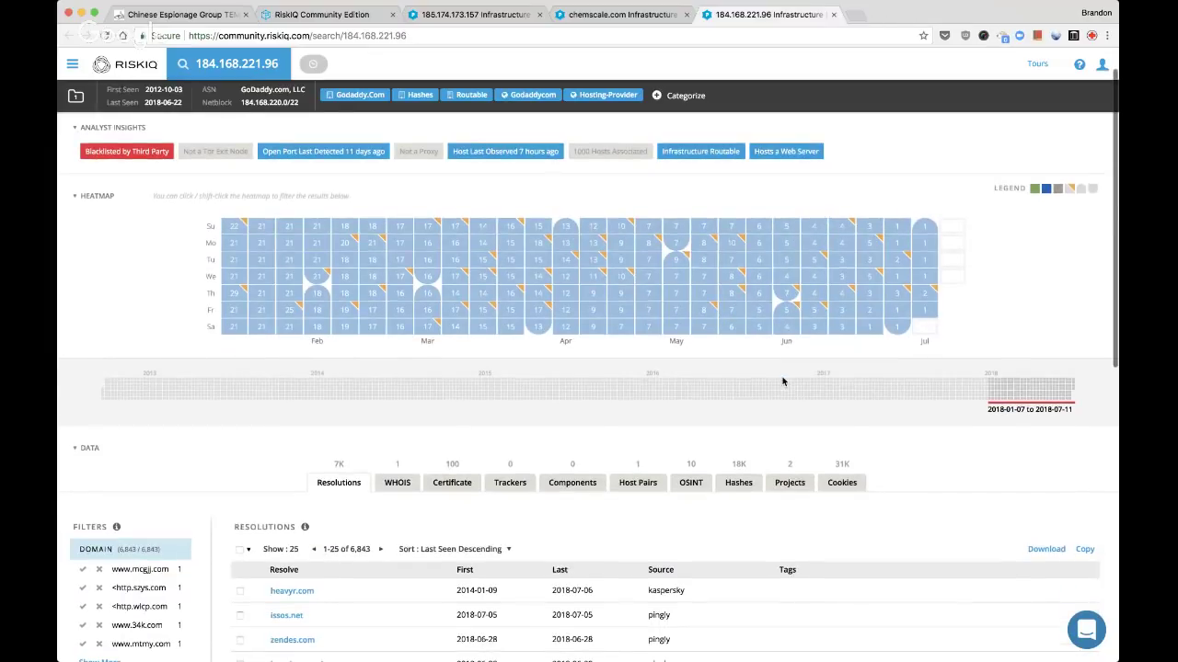
scroll(783, 381, "down", 2)
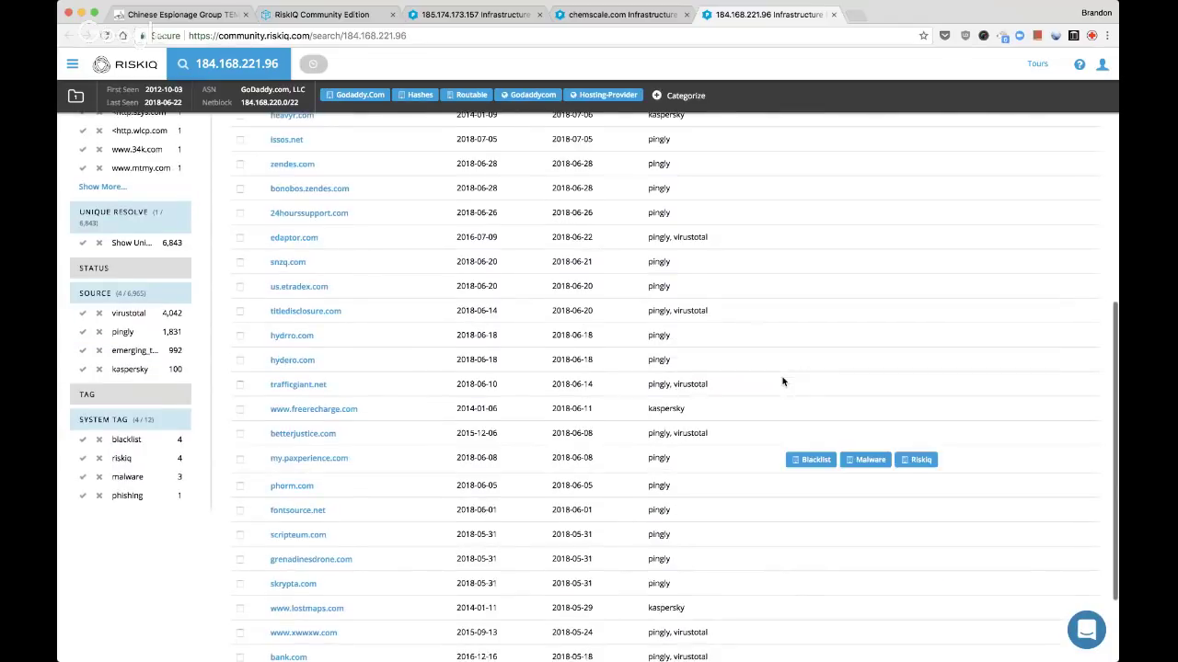
scroll(783, 381, "down", 2)
scroll(781, 378, "up", 15)
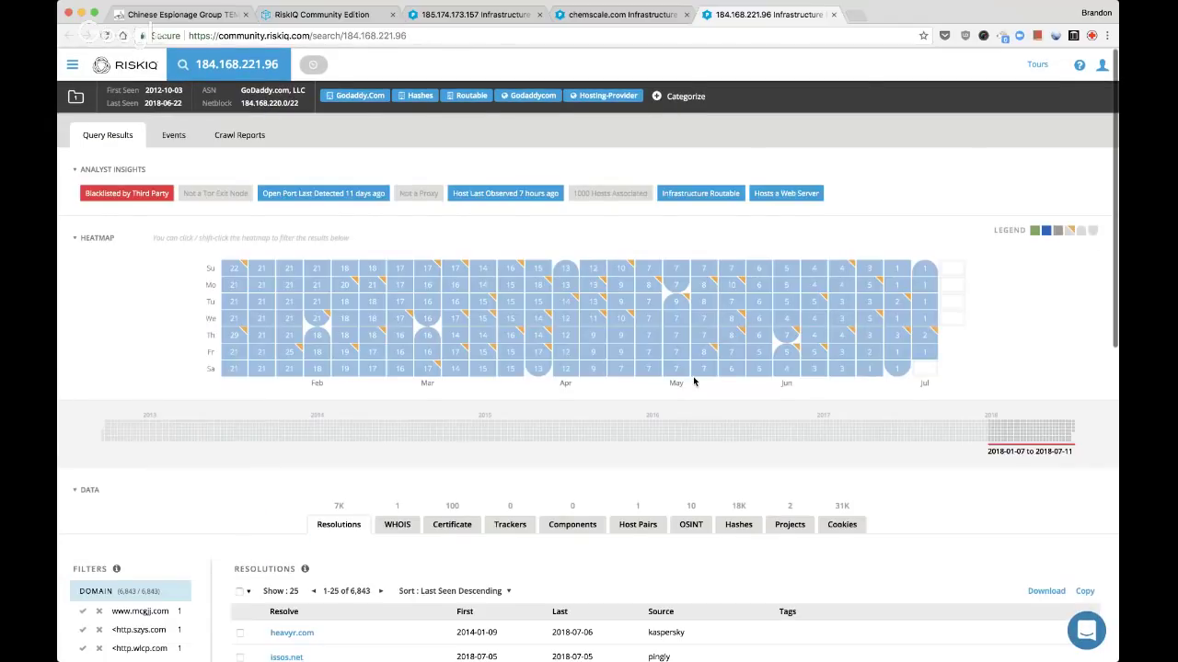
left_click(681, 96)
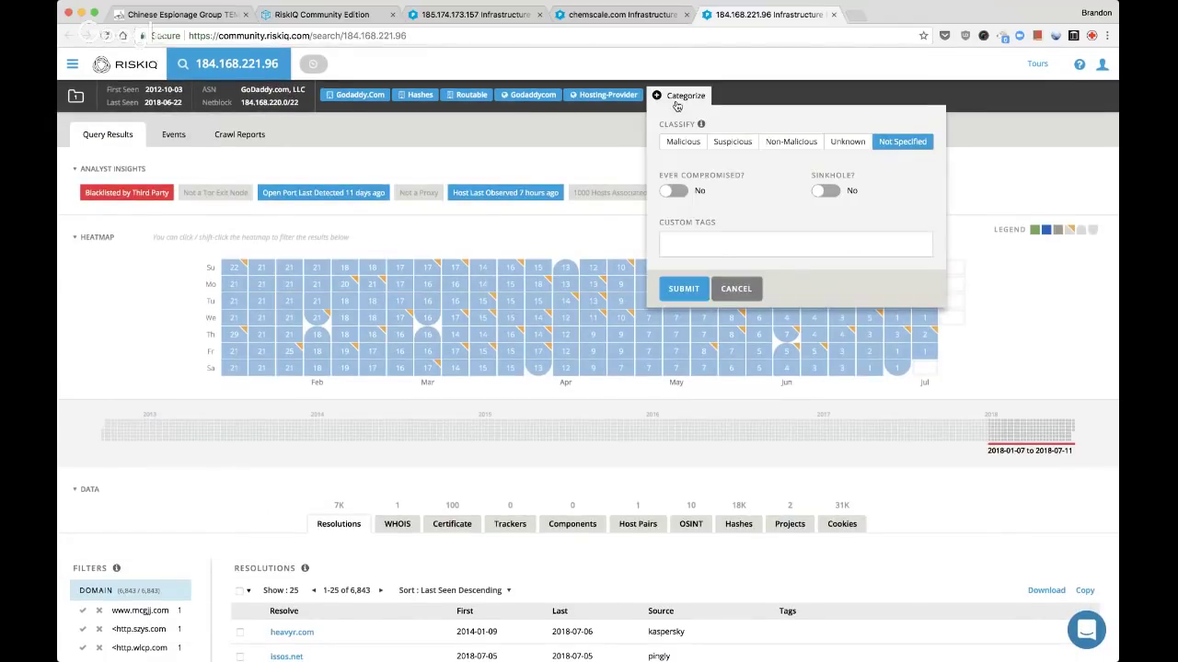
left_click(680, 237)
type("parked")
key("Return")
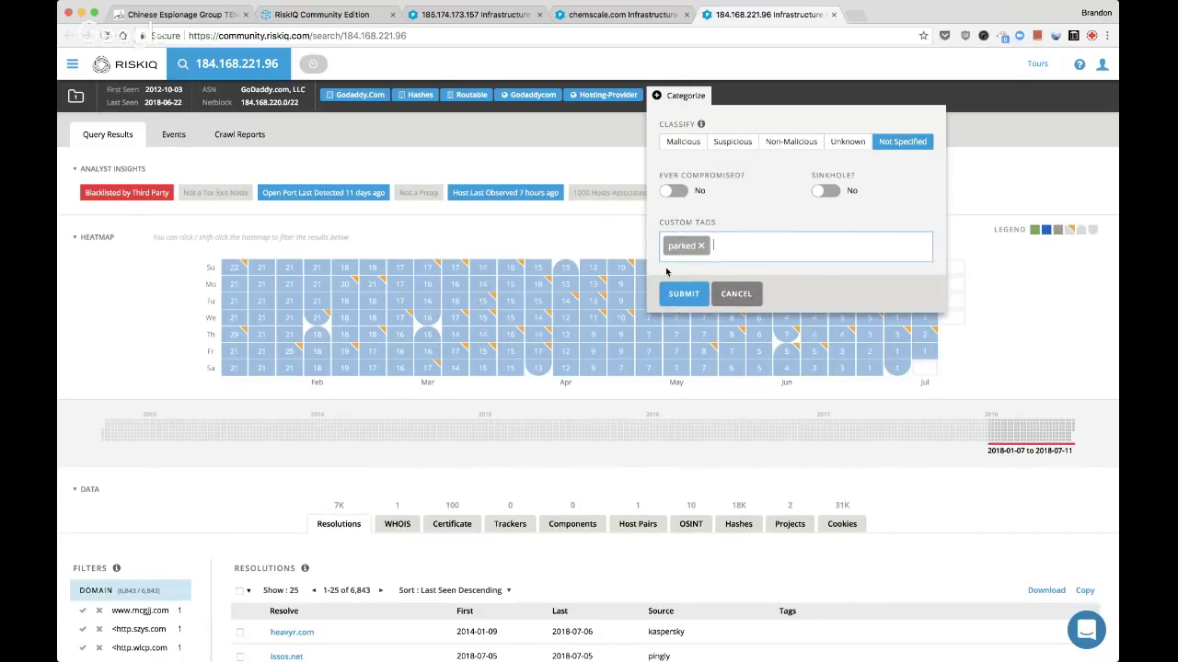
left_click(670, 289)
key("super+w")
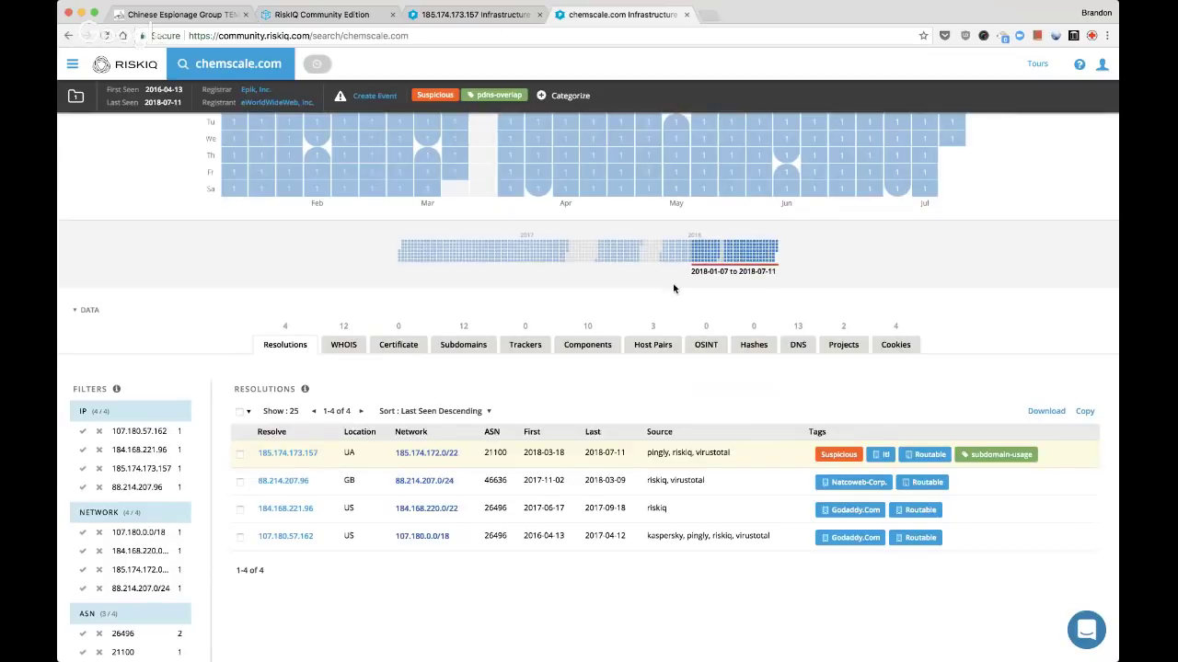
Close the chemscale.com and 185.174.173.157 tabs to get back to the 51-artifact project
scroll(462, 495, "up", 3)
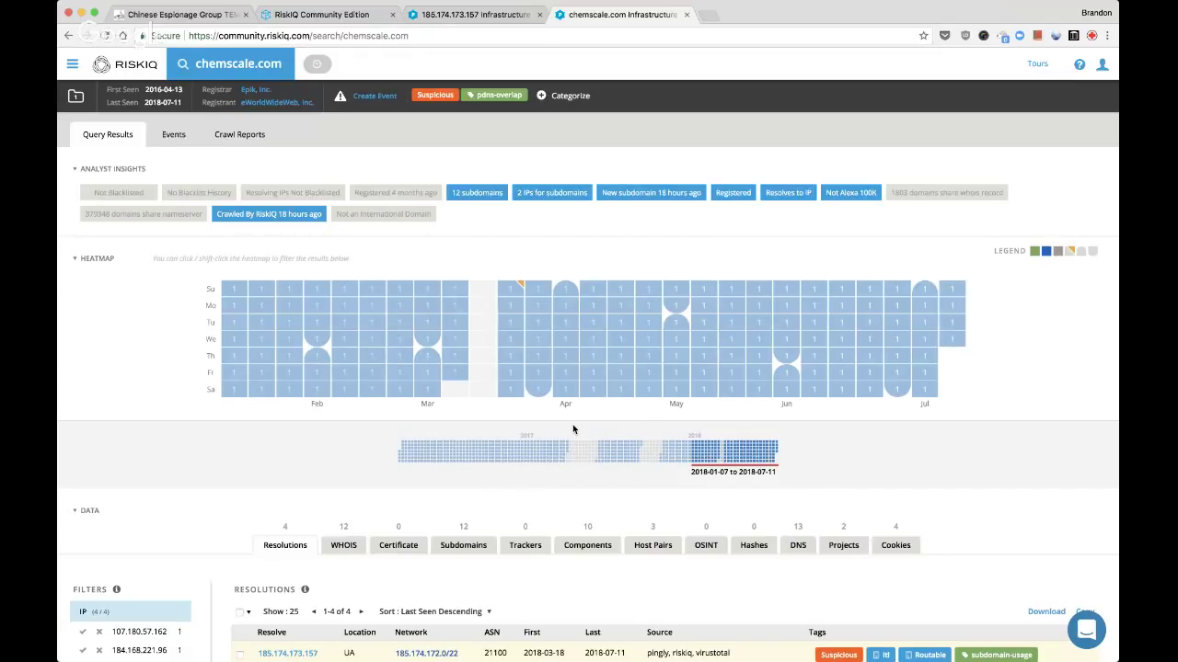
key("super+w")
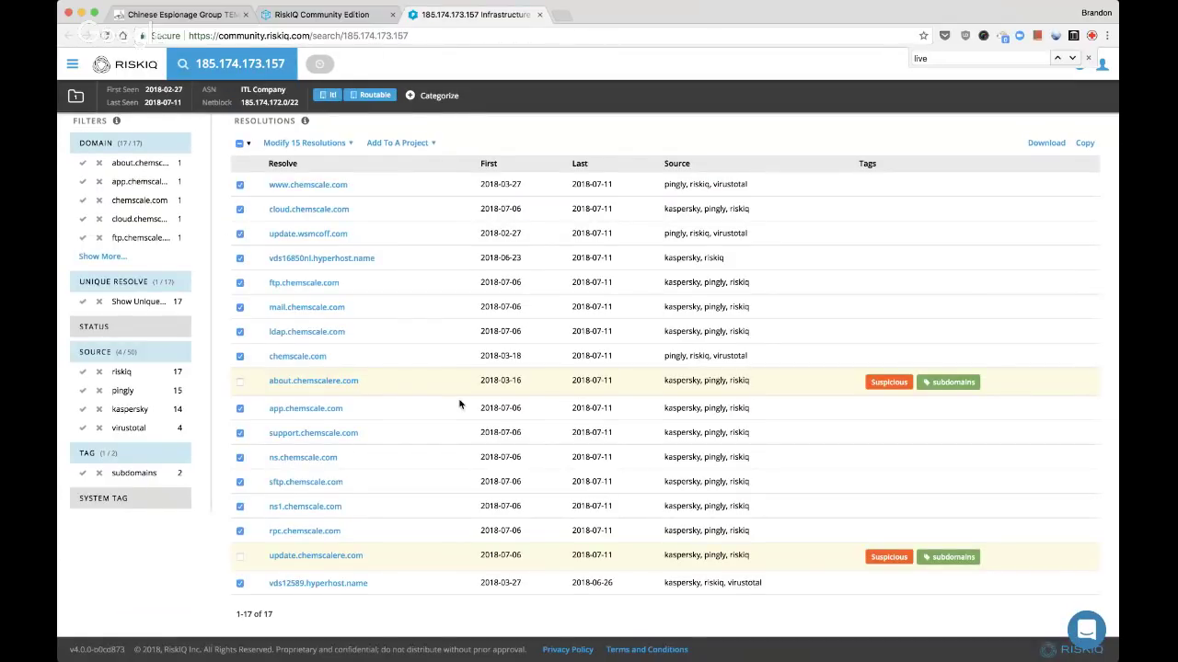
key("super+w")
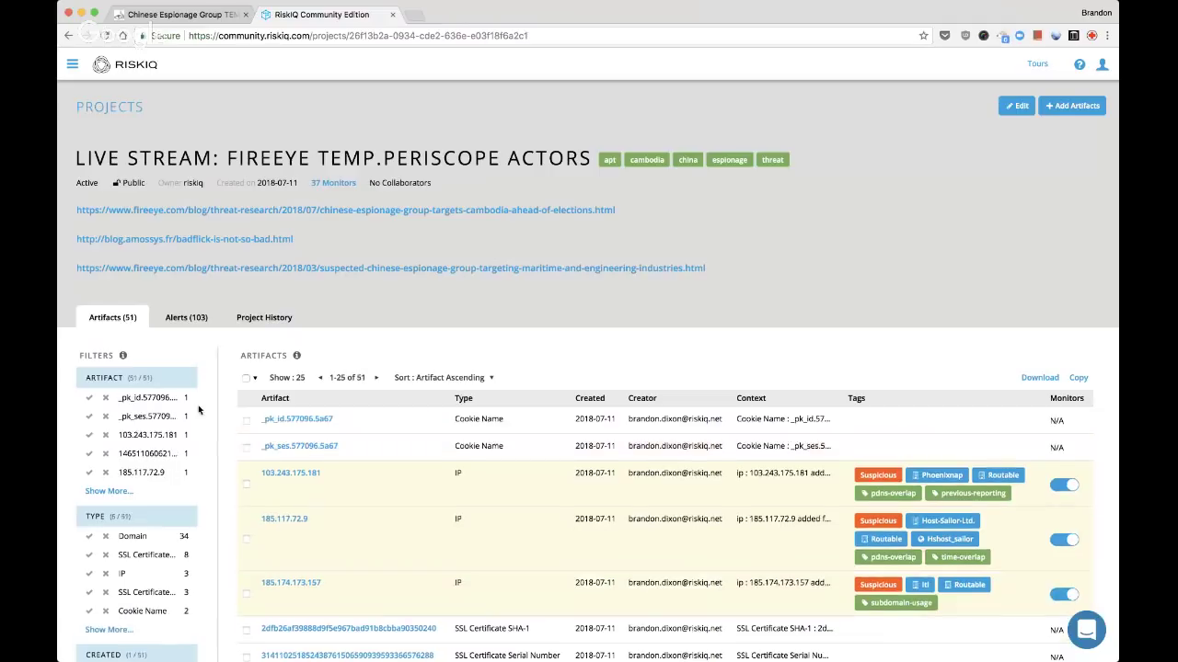
Filter the project's artifacts by the pdns-overlap user tag, leaving 18 of 51
scroll(198, 409, "down", 4)
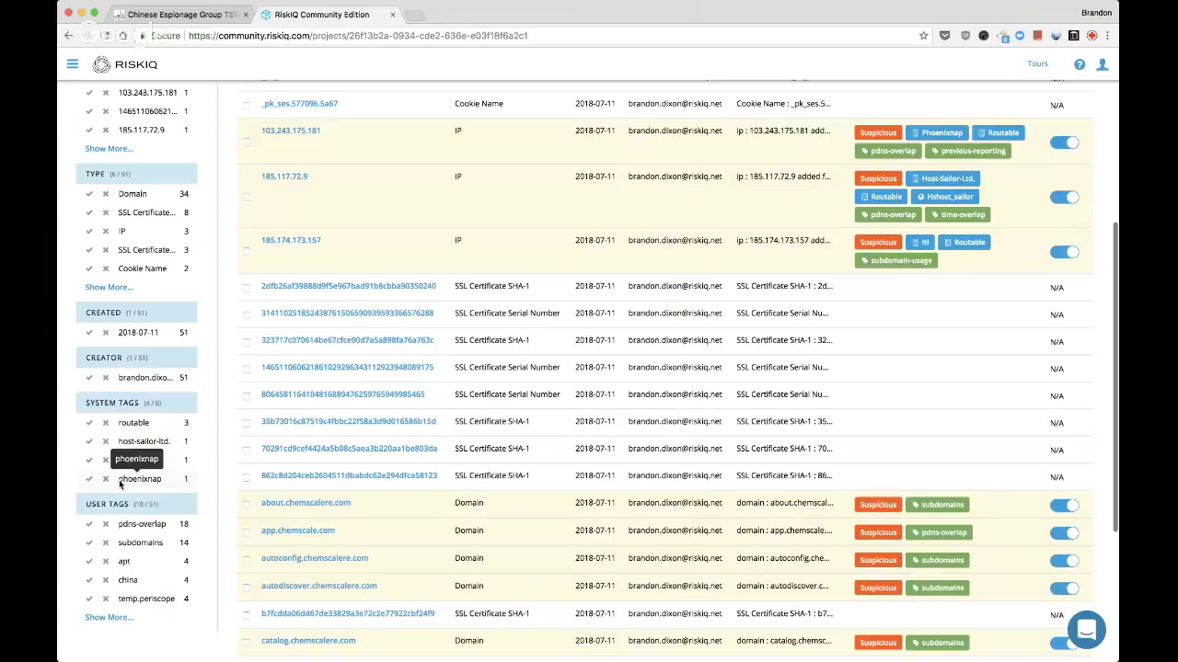
scroll(119, 485, "up", 4)
scroll(333, 351, "down", 1)
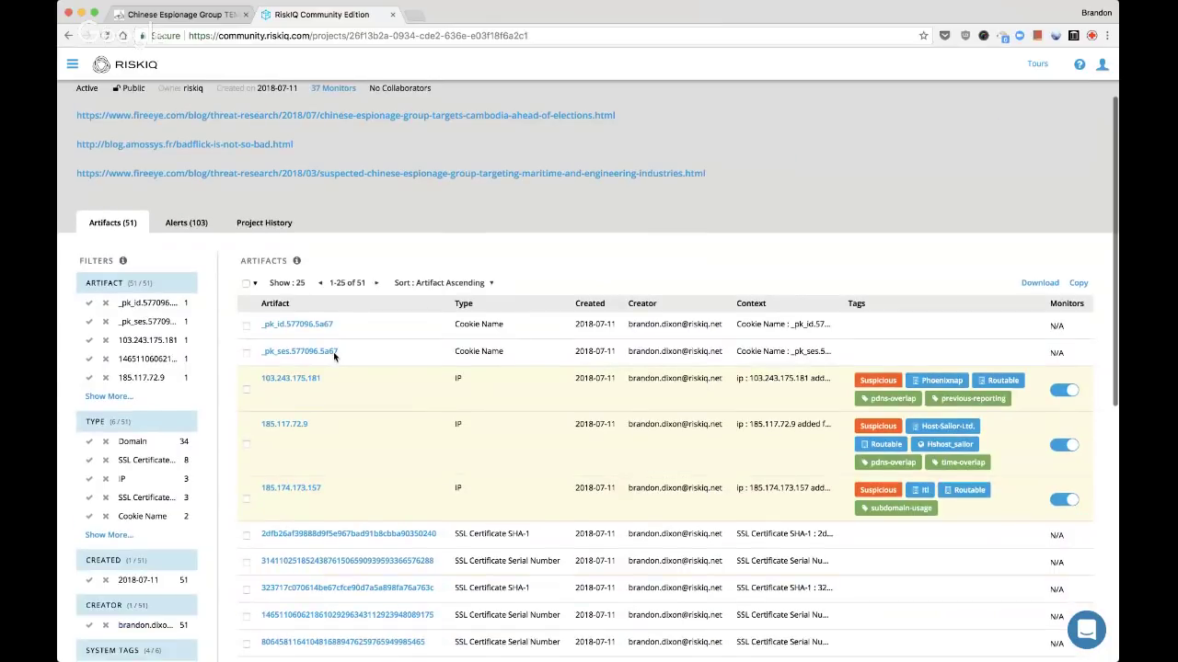
scroll(333, 352, "down", 6)
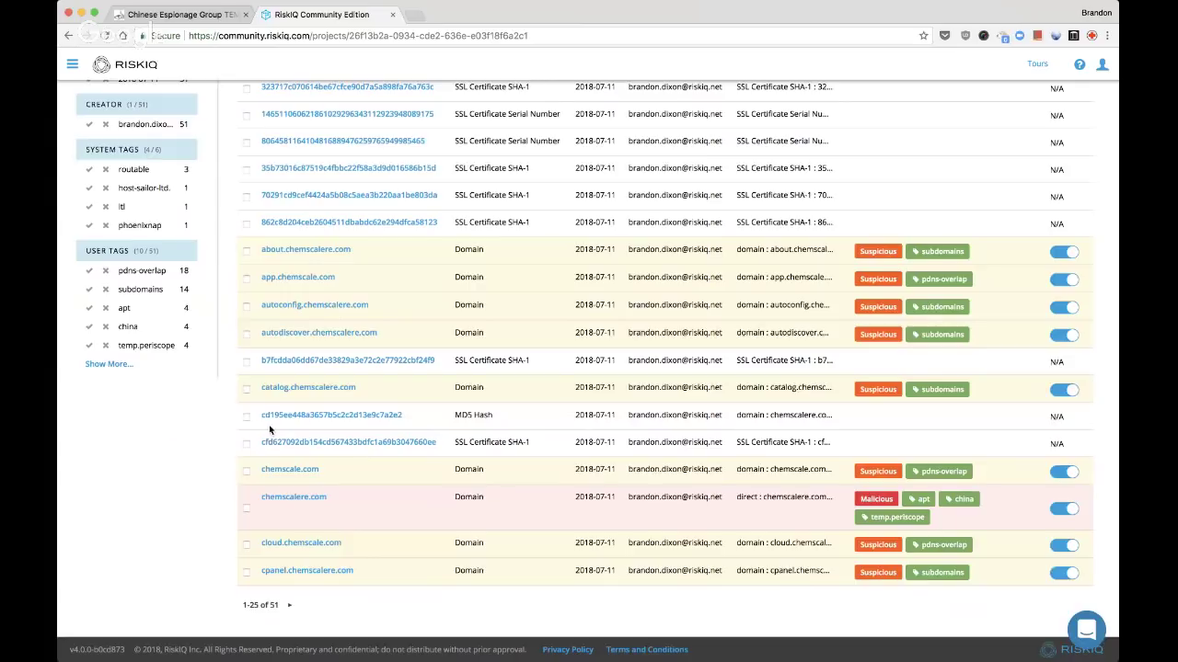
left_click(102, 364)
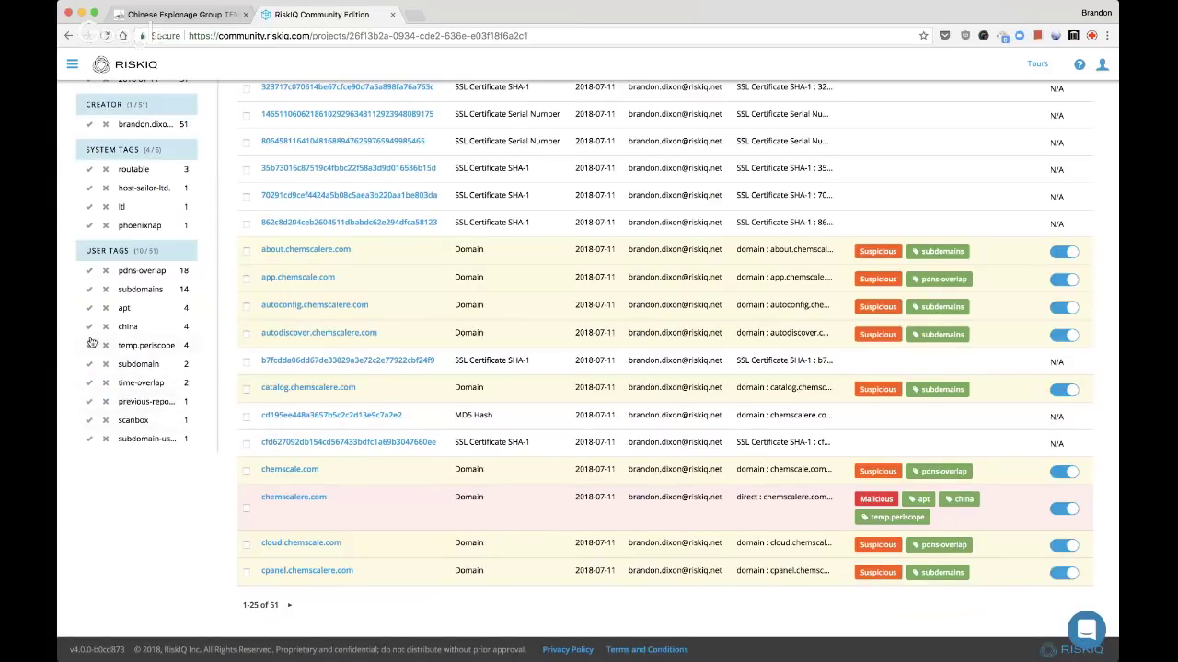
left_click(90, 271)
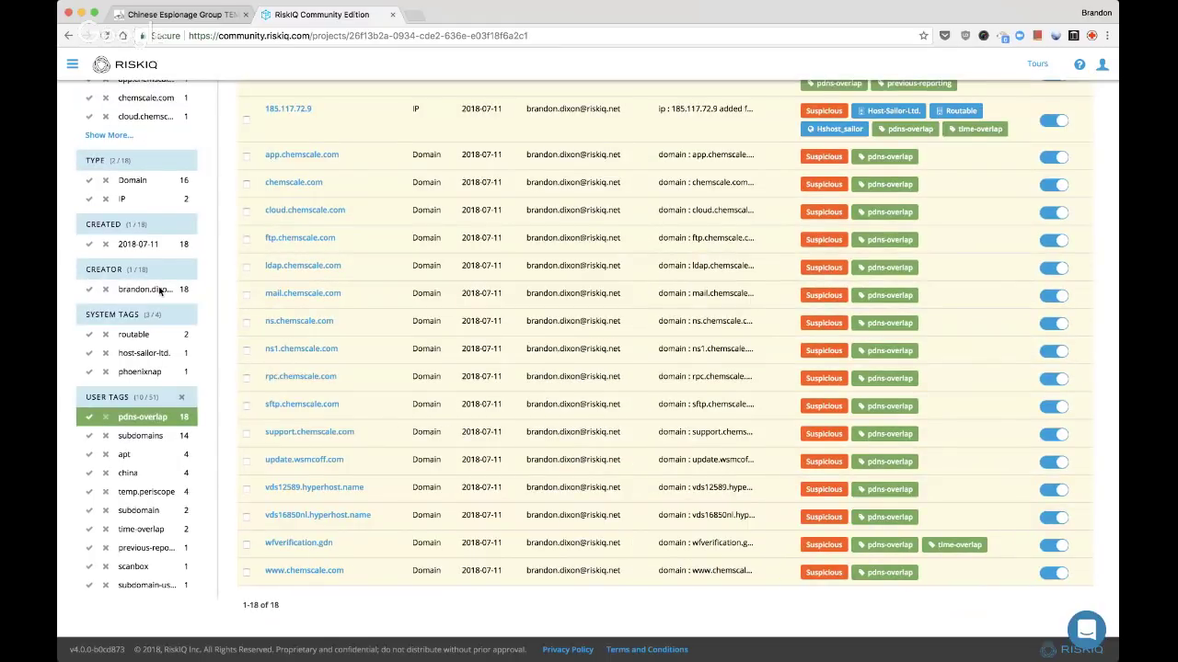
scroll(160, 291, "up", 4)
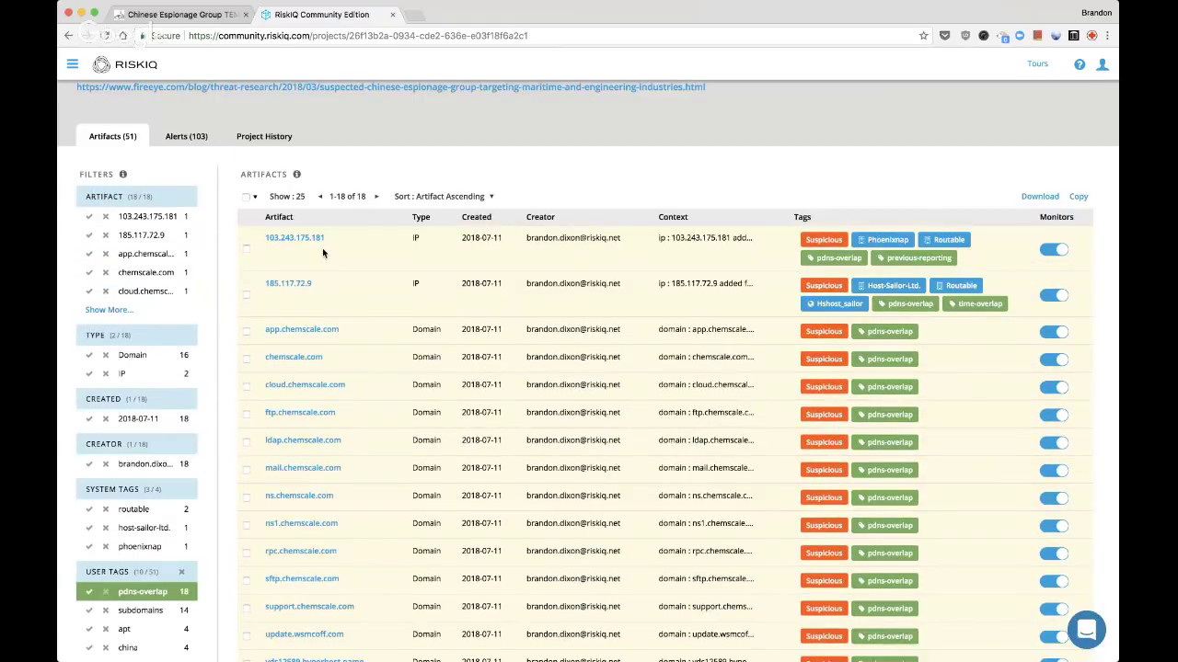
Open app, cloud, ftp, ldap, mail, ns and the other chemscale.com pdns-overlap hosts in background tabs
left_click(301, 330, "super")
left_click(294, 357, "super")
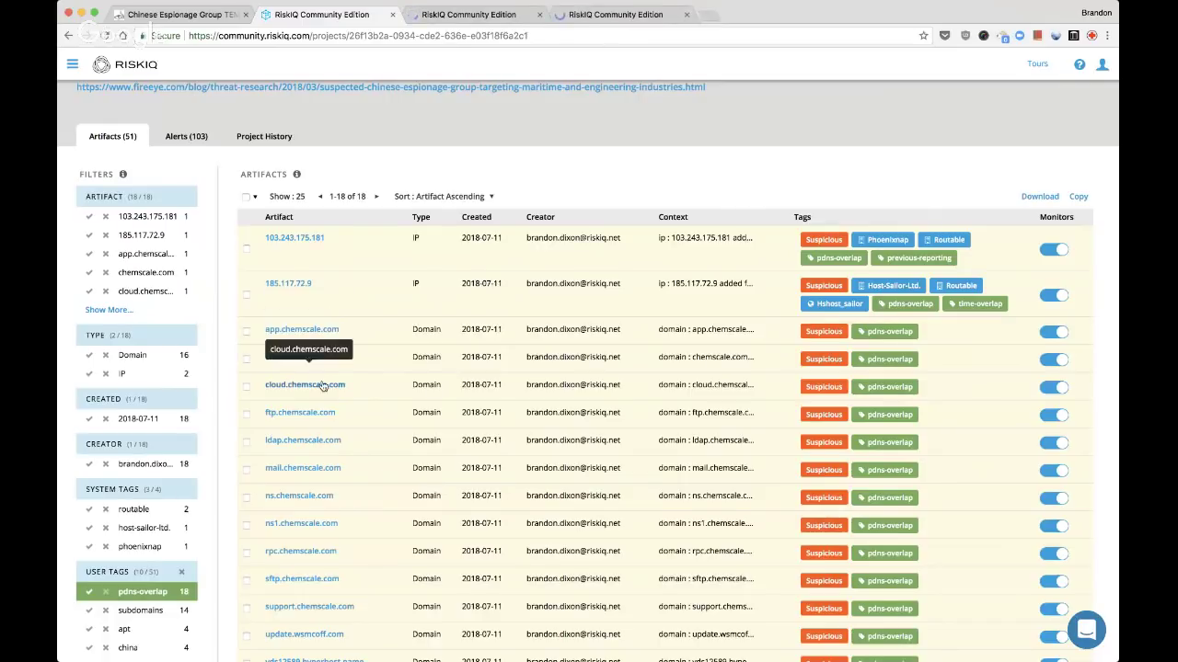
left_click(322, 387, "super")
left_click(322, 417, "super")
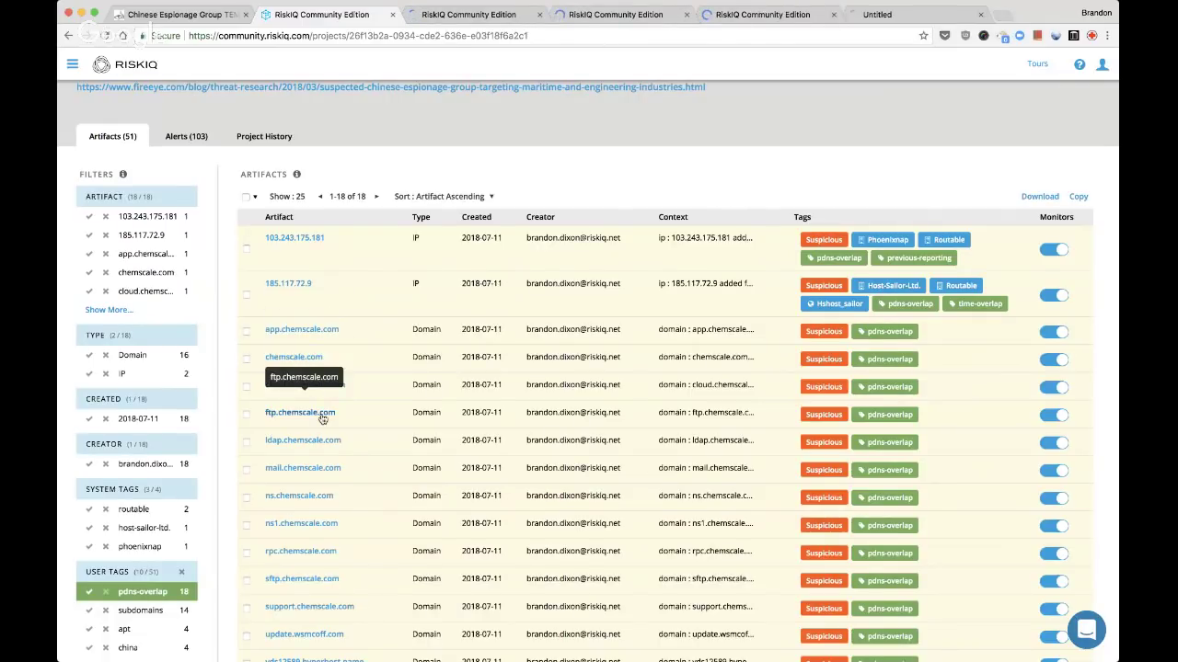
scroll(322, 418, "down", 1)
left_click(323, 428, "super")
scroll(322, 432, "down", 1)
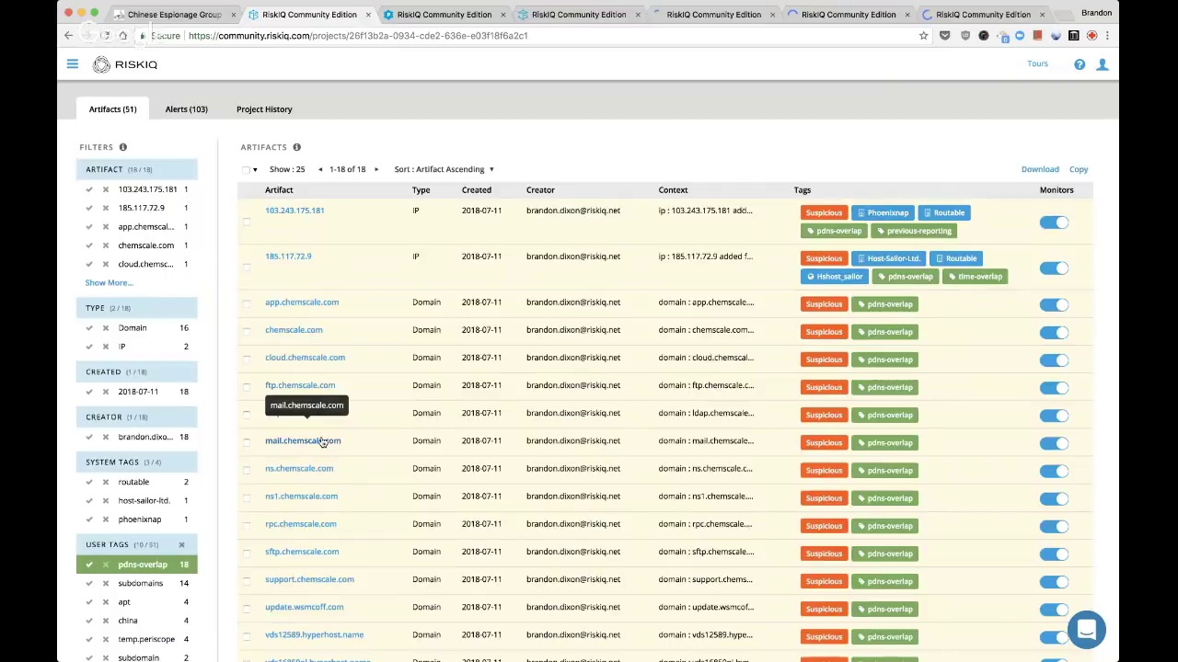
left_click(322, 442, "super")
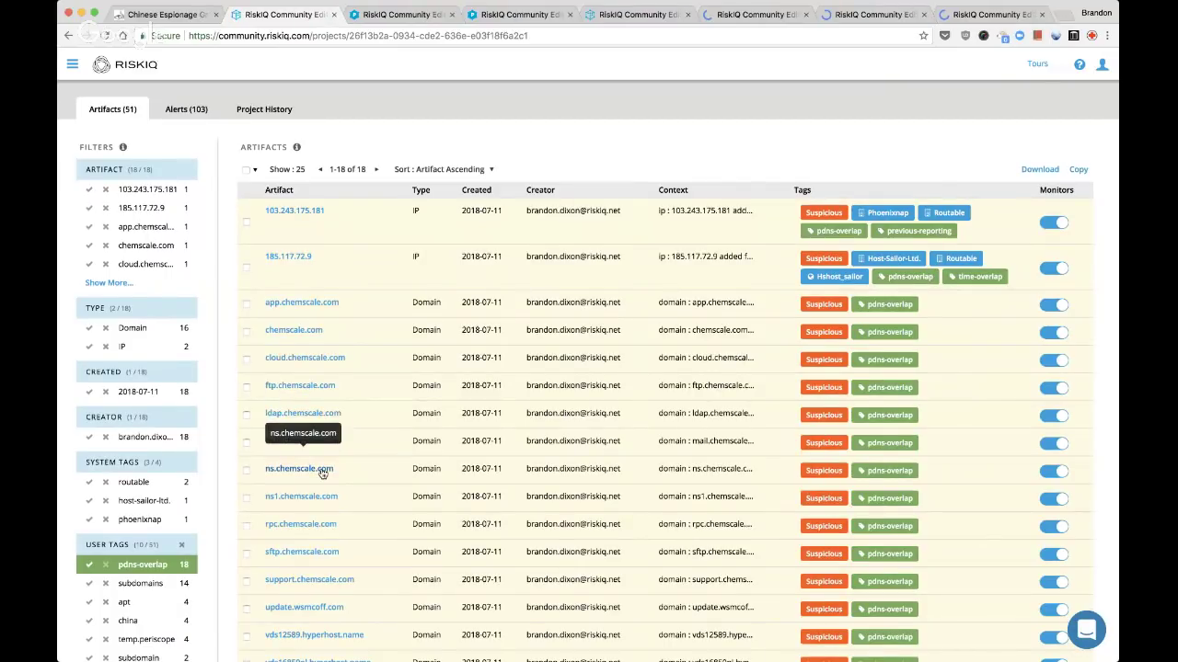
left_click(322, 469, "super")
scroll(322, 473, "down", 2)
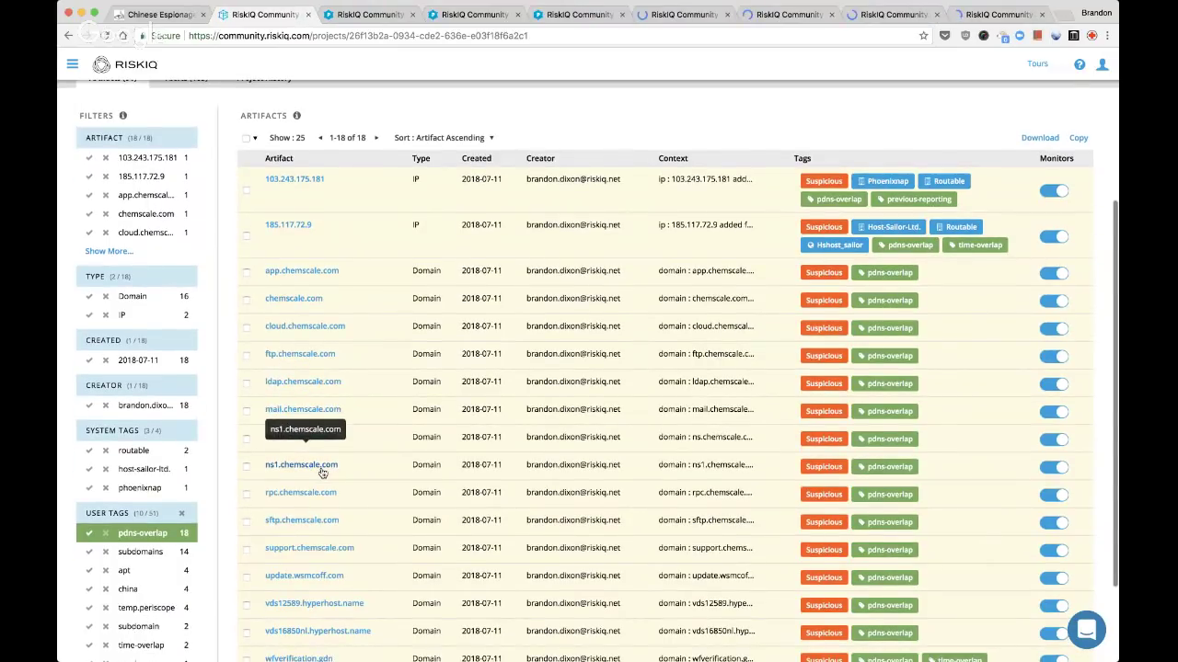
left_click(322, 494, "super")
left_click(322, 520, "super")
left_click(322, 548, "super")
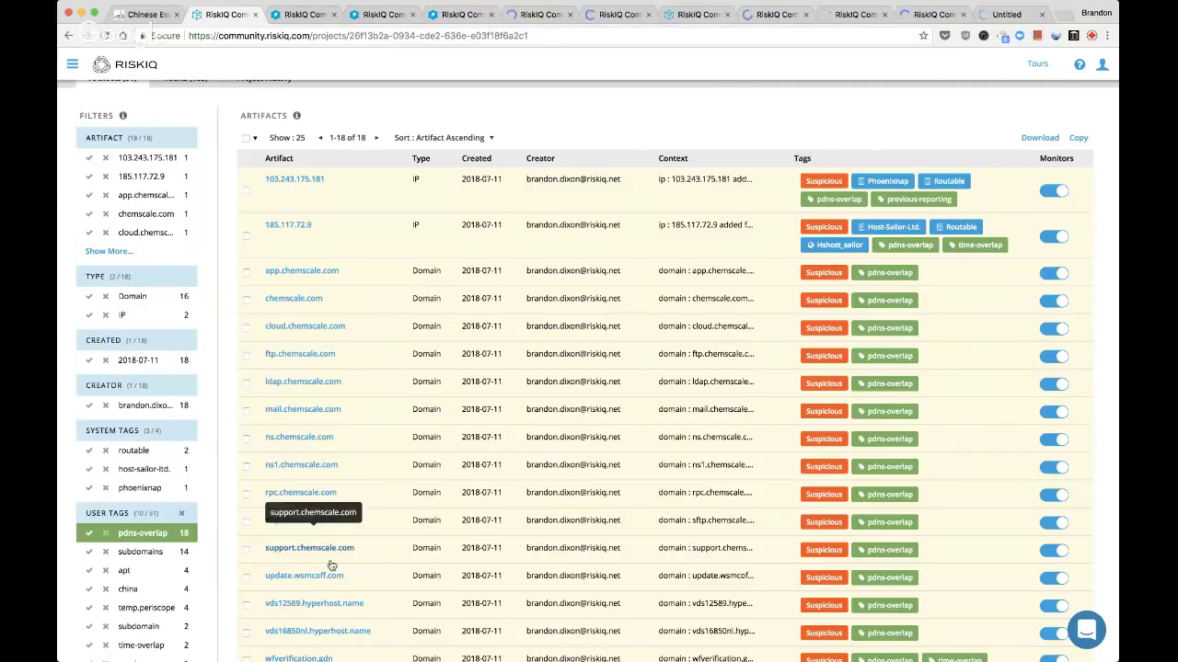
left_click(328, 575, "super")
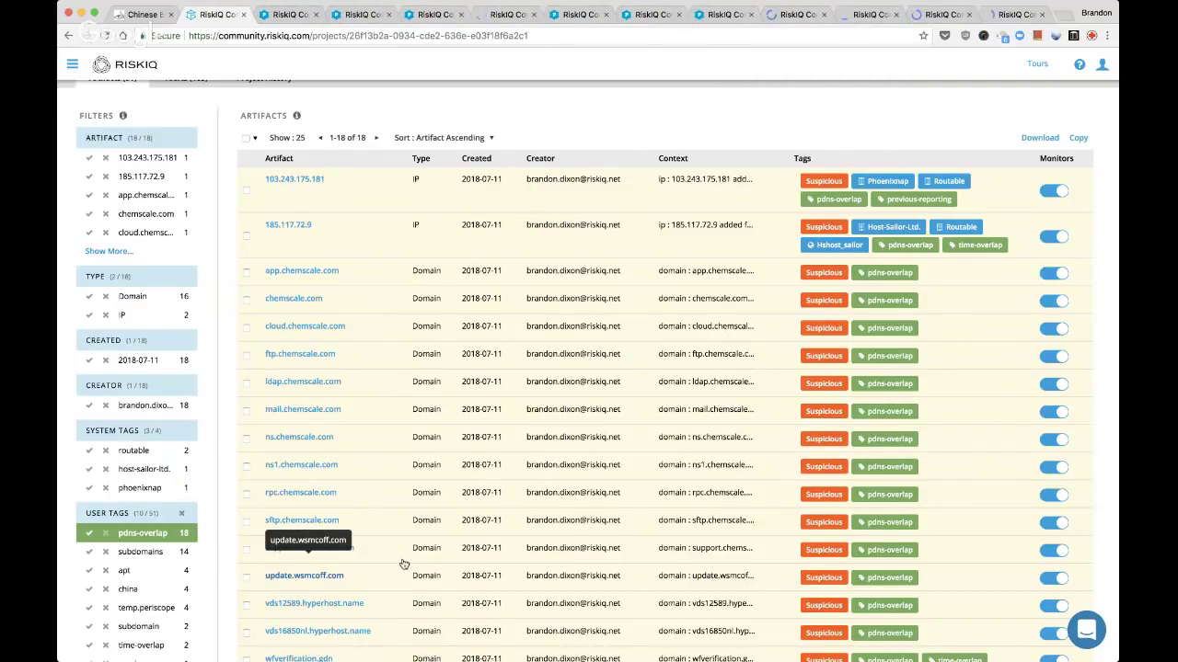
scroll(403, 564, "down", 3)
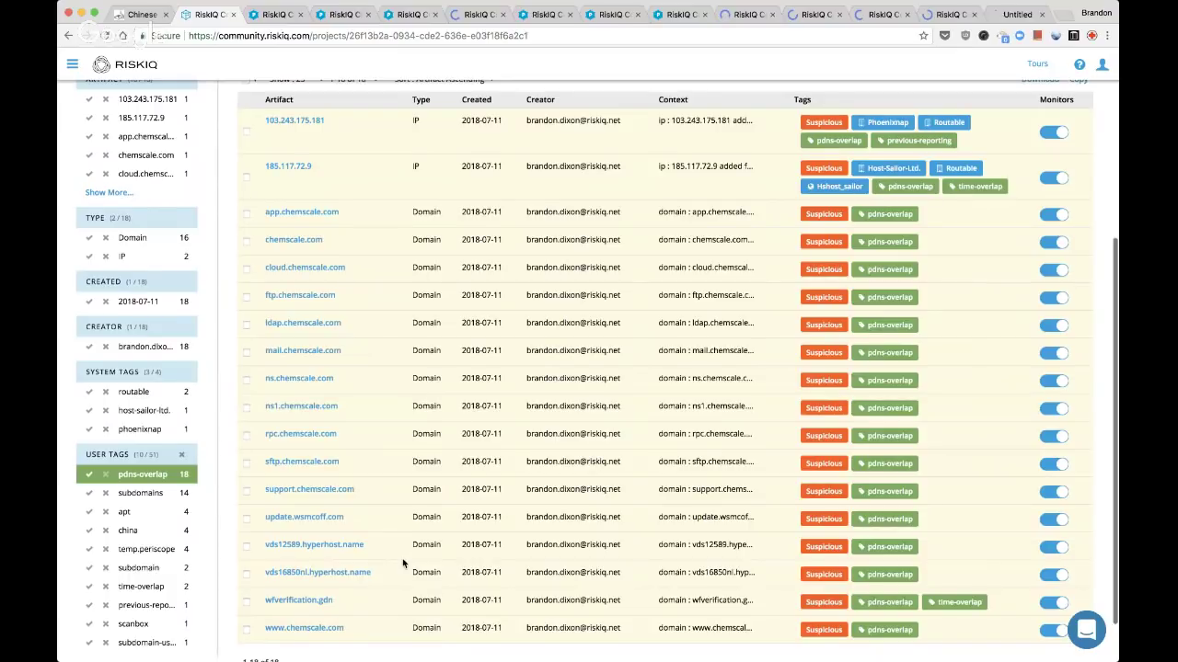
left_click(285, 14)
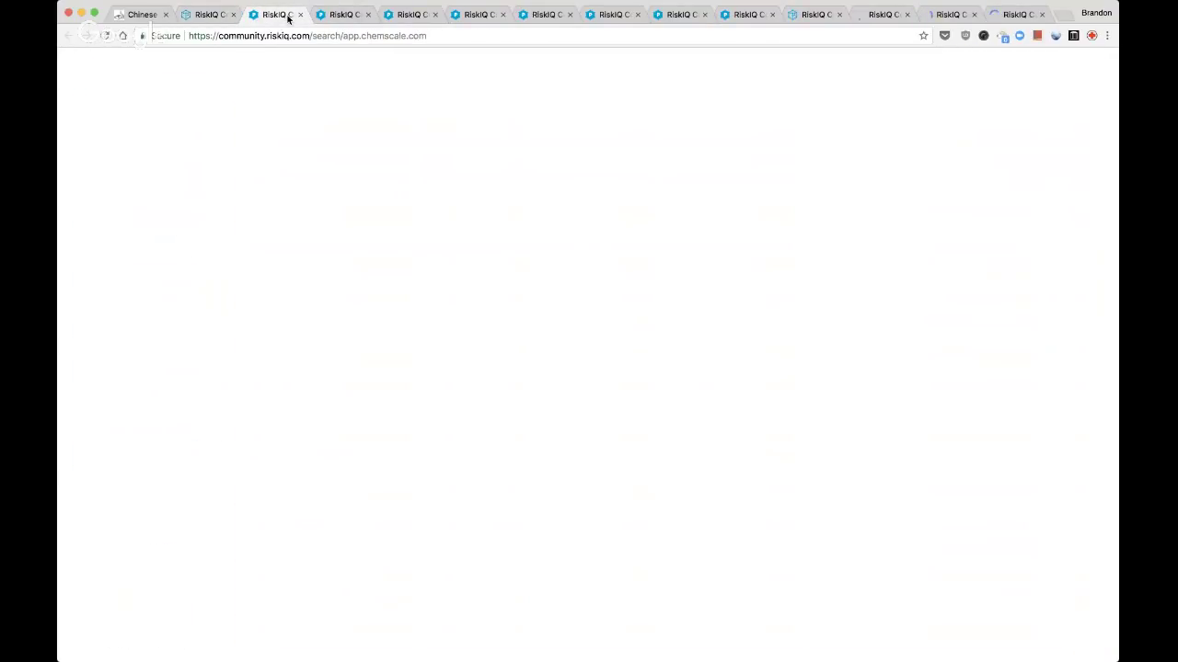
Close the app, cloud, ftp, ldap, mail, ns and remaining chemscale.com host tabs
left_click(300, 15)
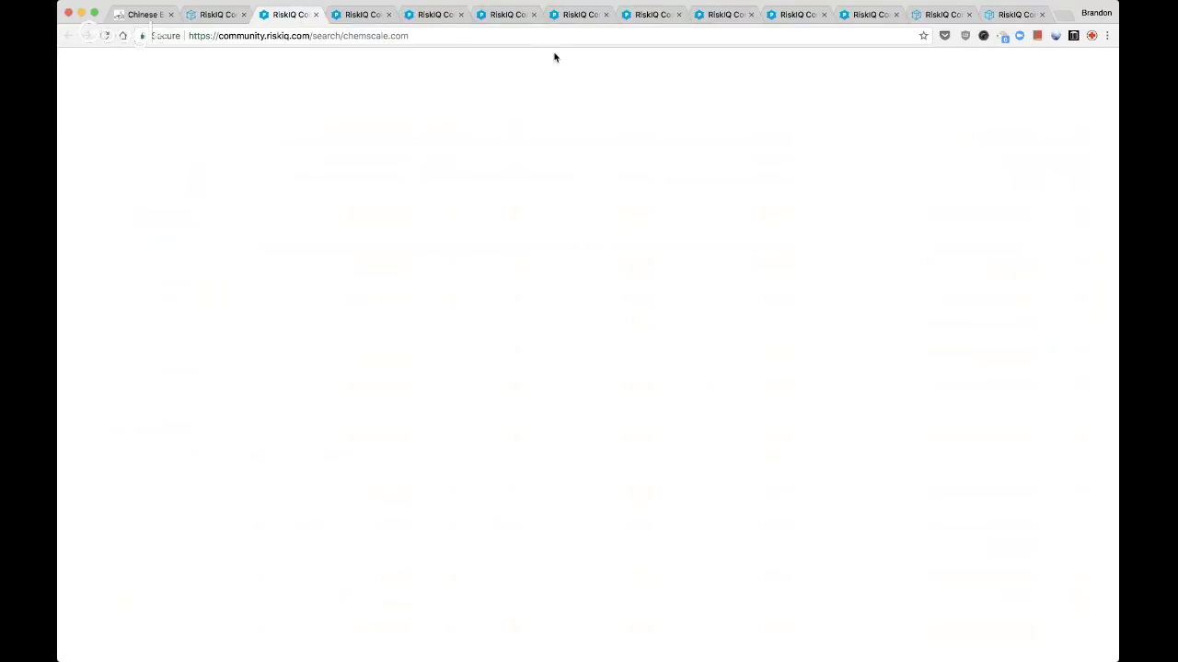
left_click(316, 14)
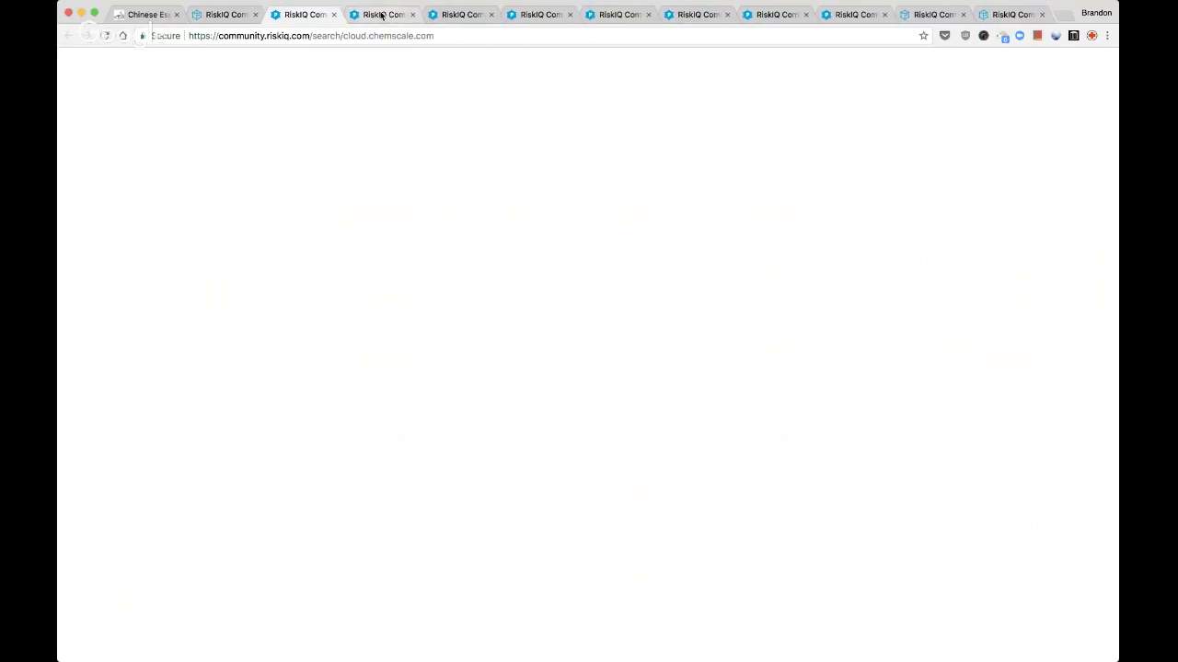
left_click(334, 13)
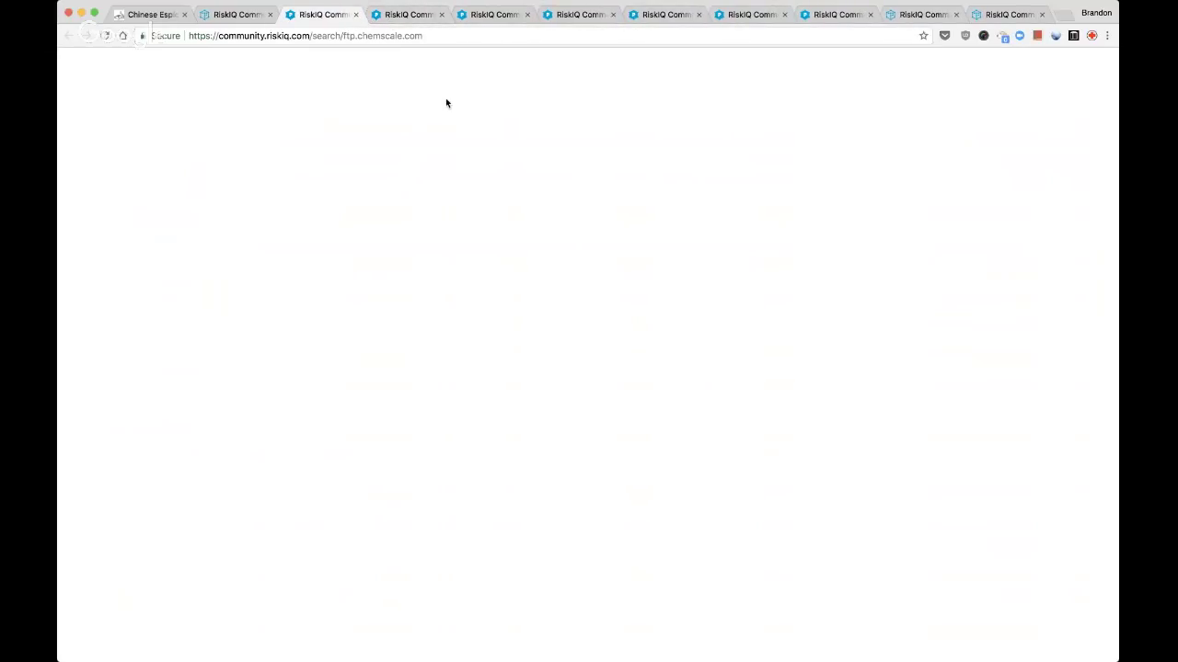
left_click(356, 14)
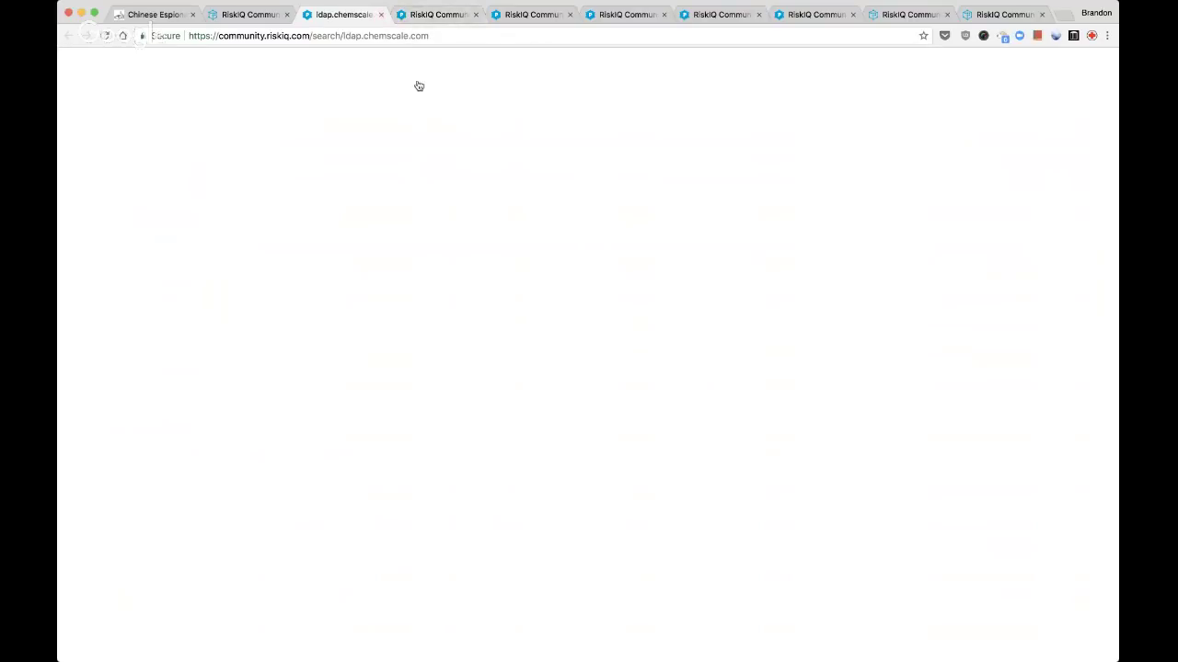
left_click(381, 14)
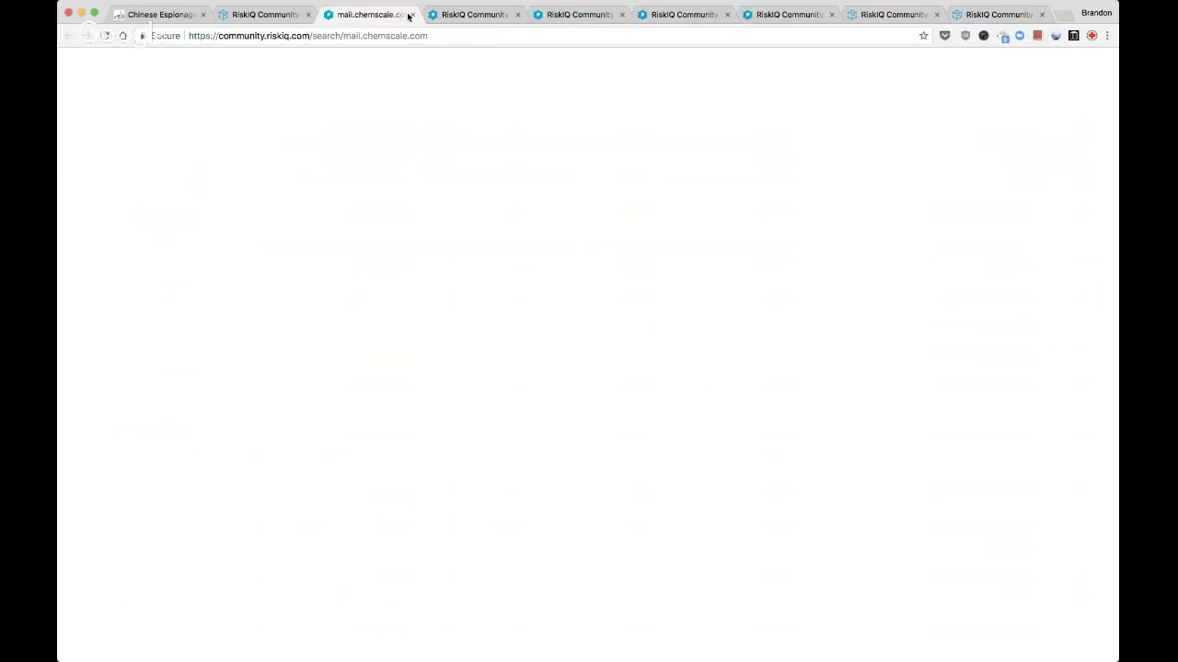
left_click(413, 15)
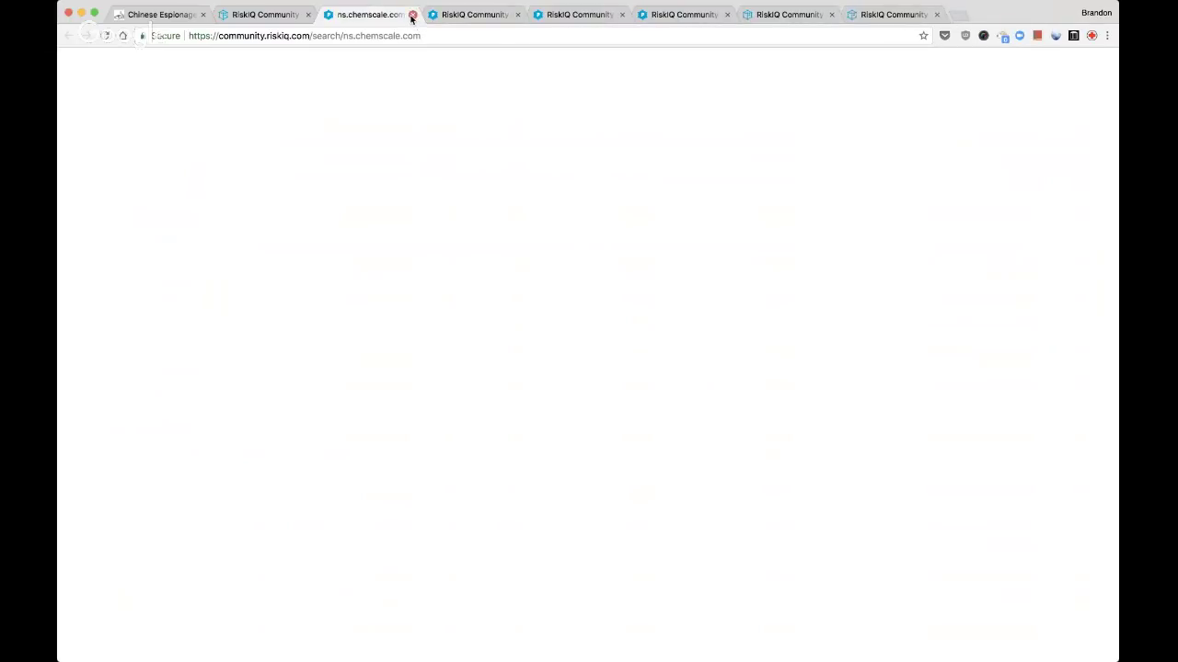
left_click(413, 14)
left_click(413, 15)
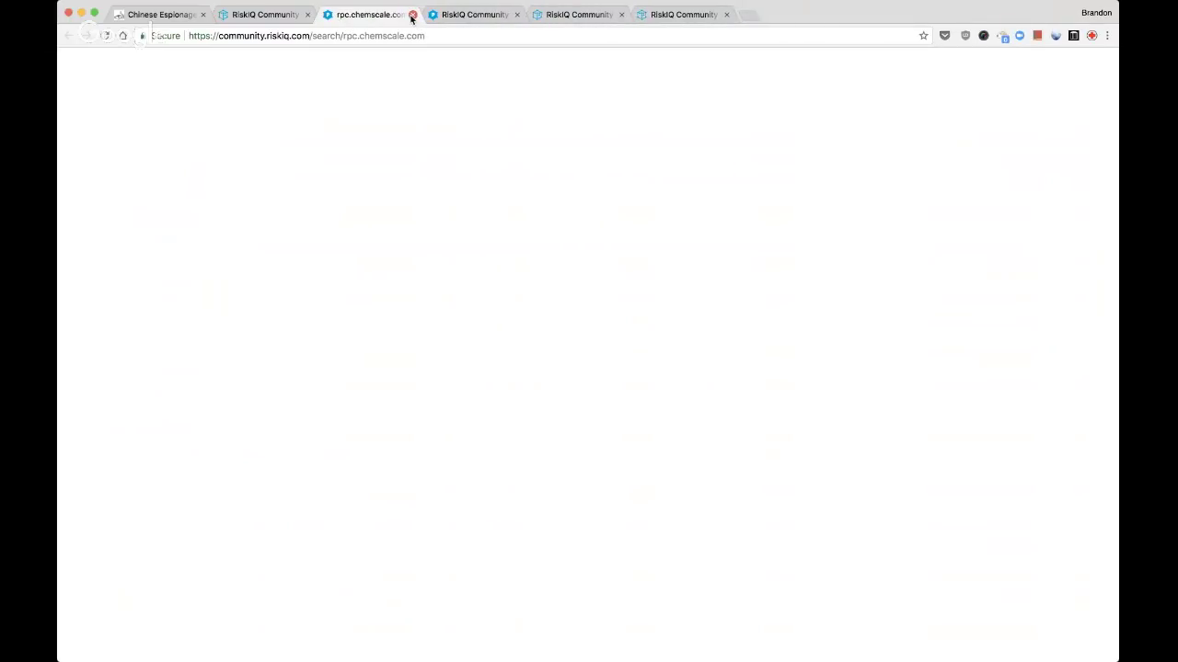
left_click(412, 15)
left_click(412, 15)
left_click(413, 14)
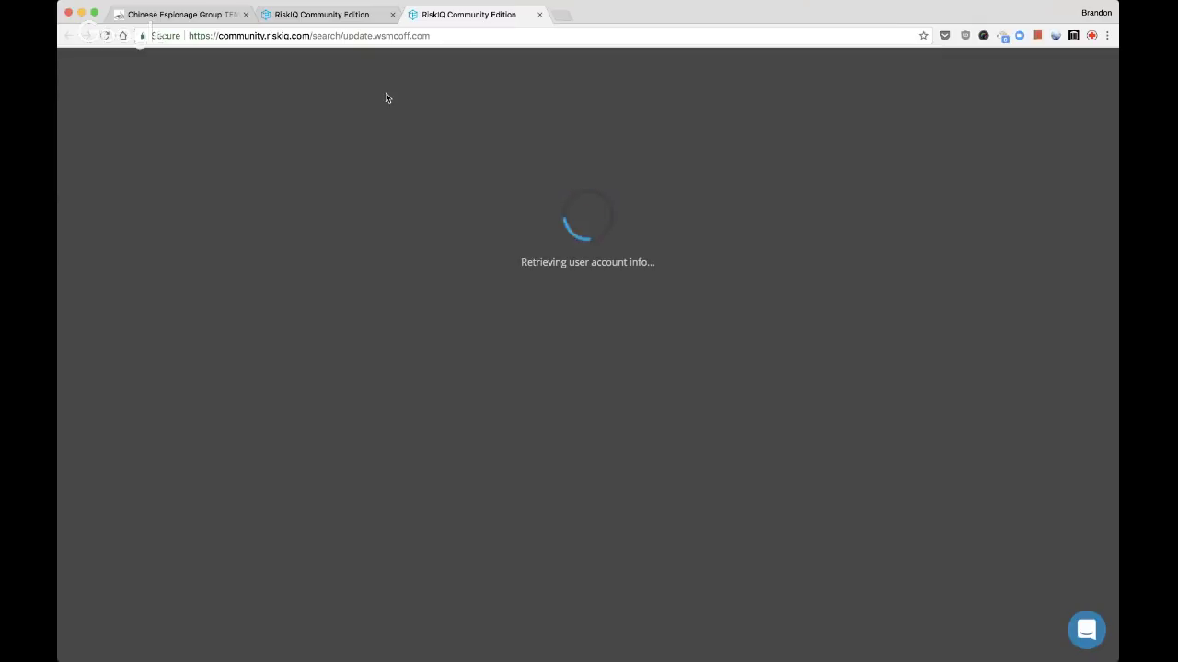
left_click(478, 39)
Close the stalled update.wsmcoff.com search tab
left_click(478, 40)
key("ctrl+shift+Tab")
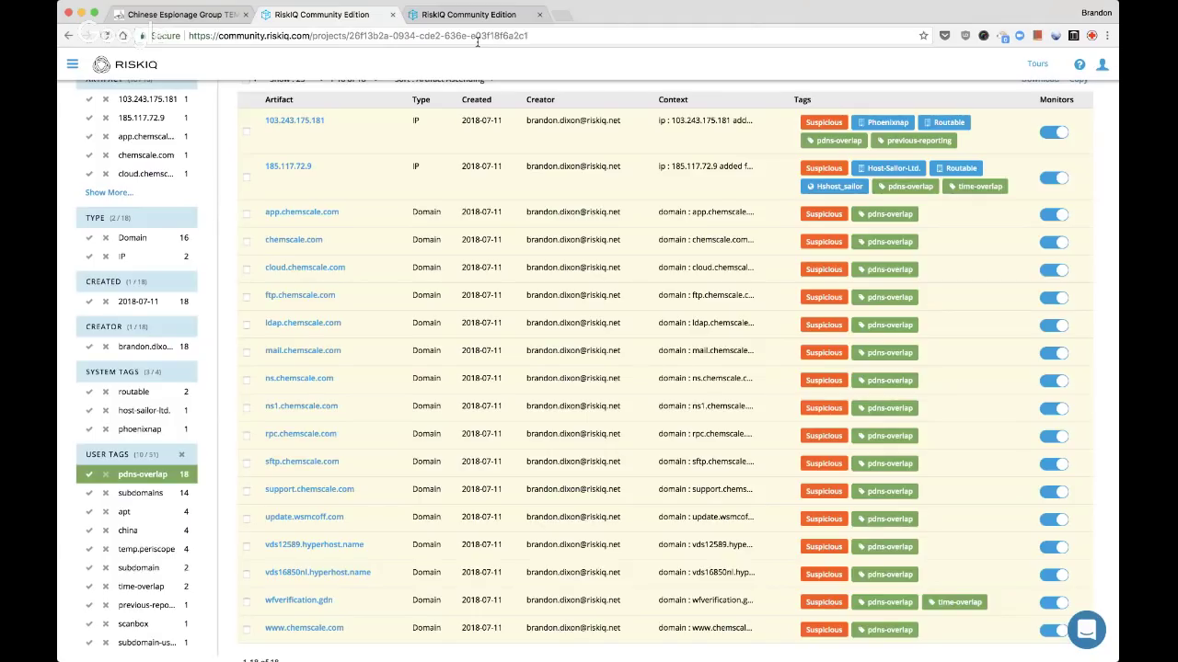
key("ctrl+Tab")
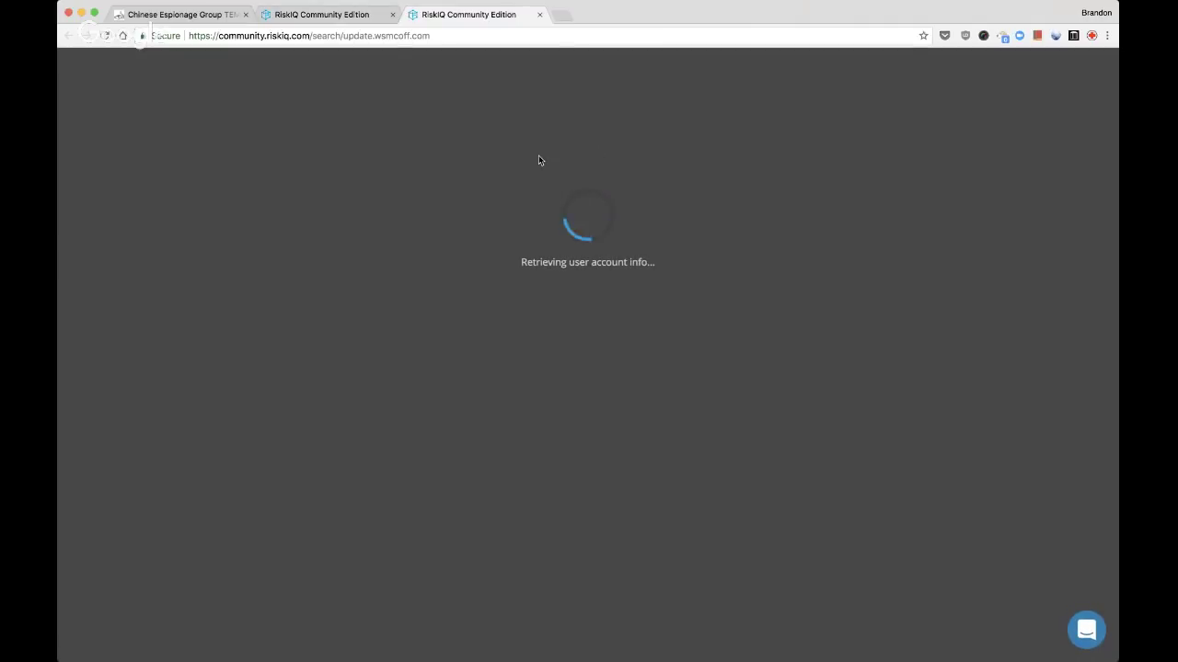
left_click(441, 35)
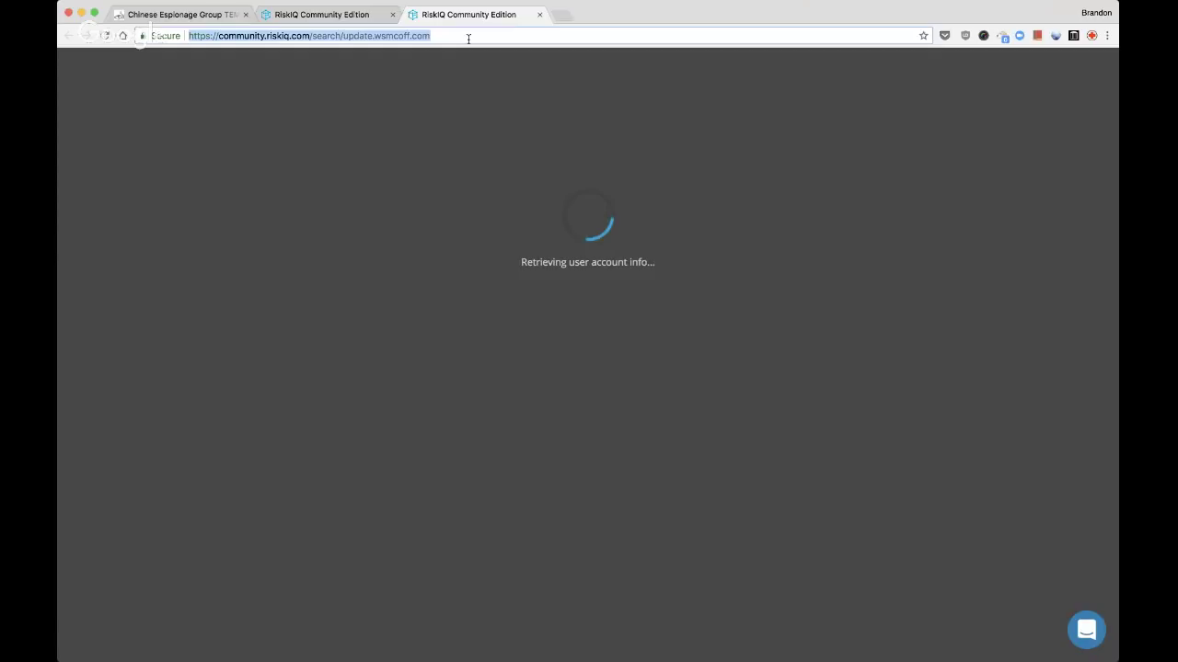
key("ctrl+w")
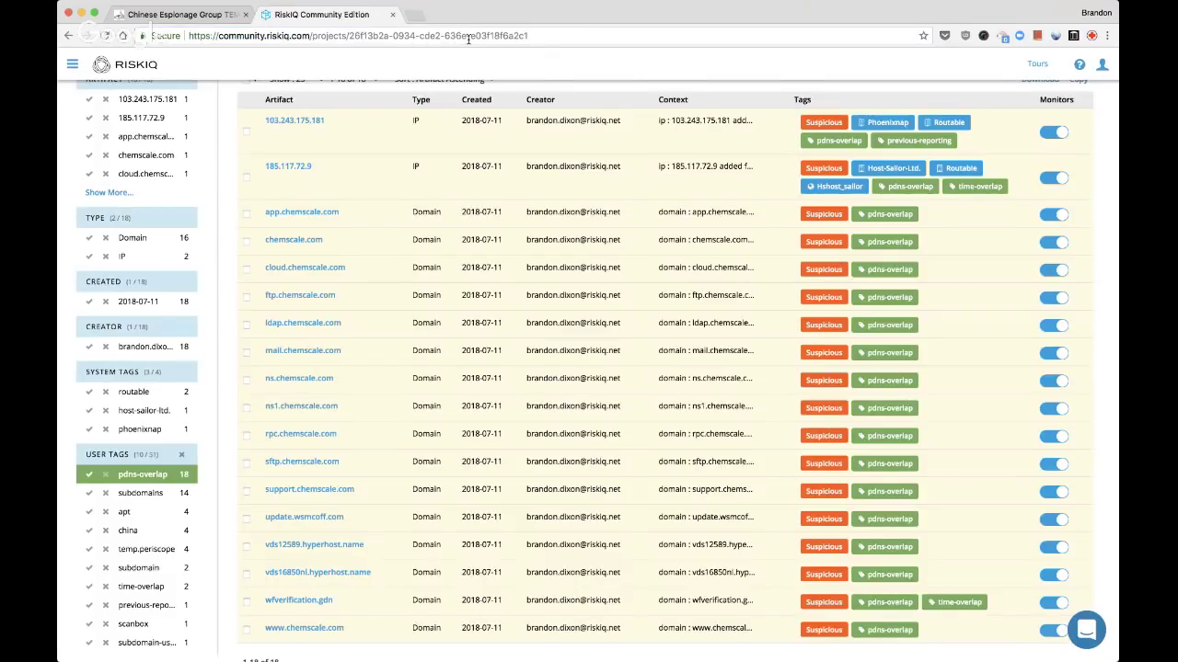
Reload the Live Stream project artifact page twice
key("super+r")
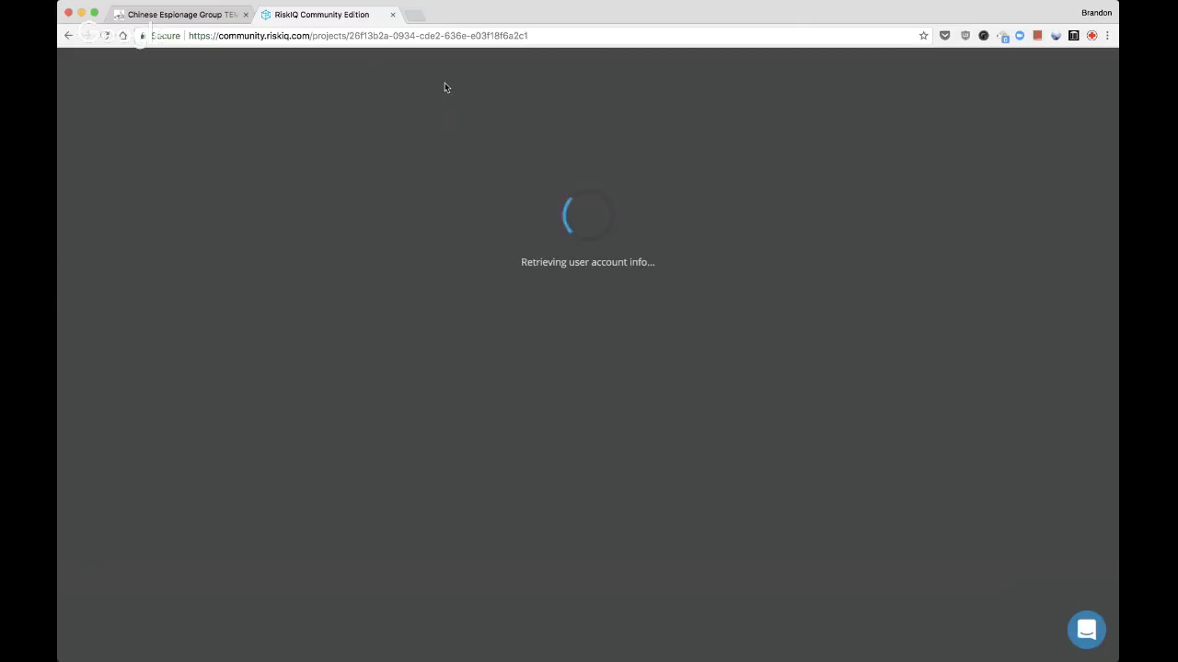
left_click(441, 35)
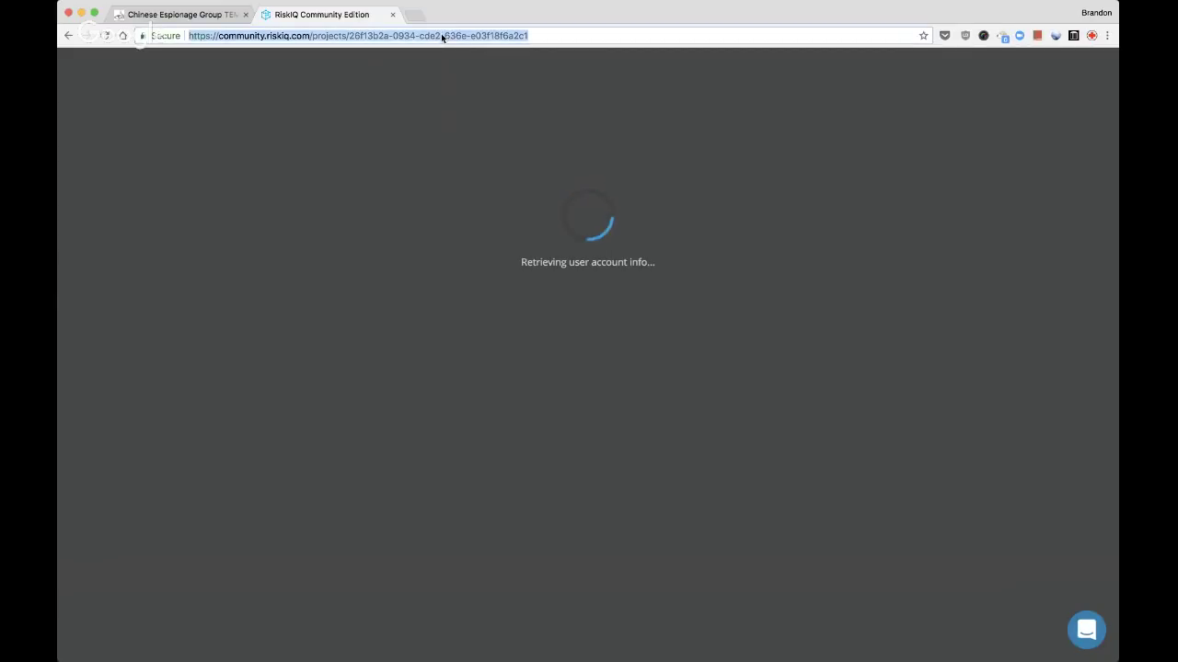
key("Return")
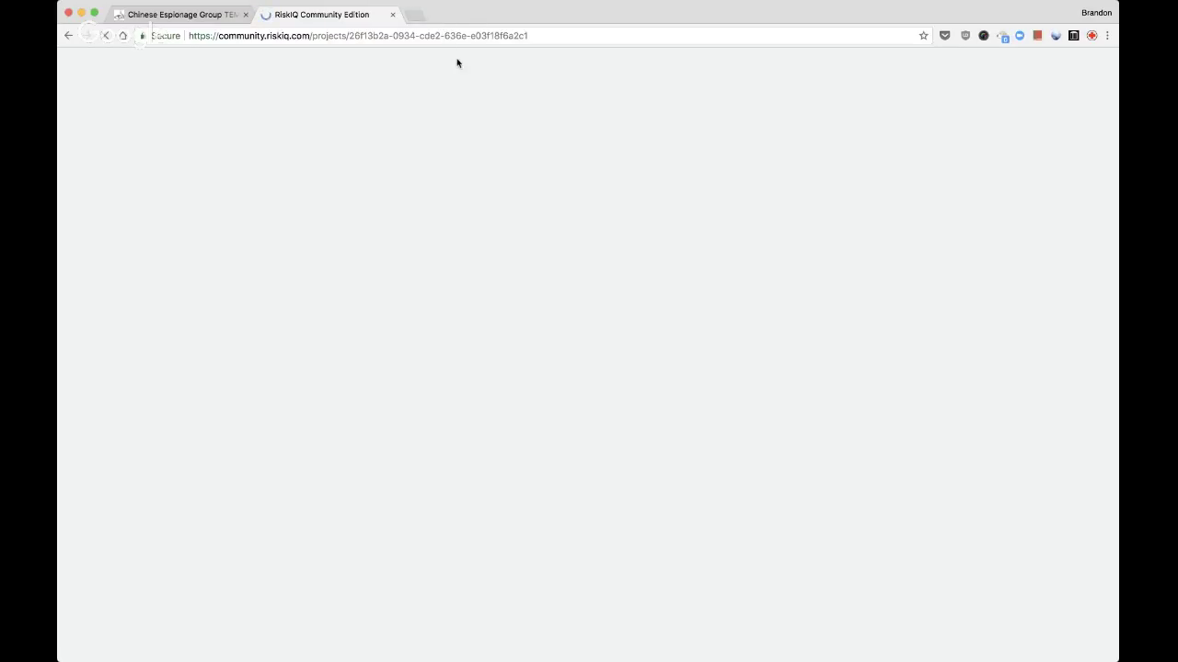
Load community.riskiq.com in a new browser tab
left_click(416, 17)
type("c")
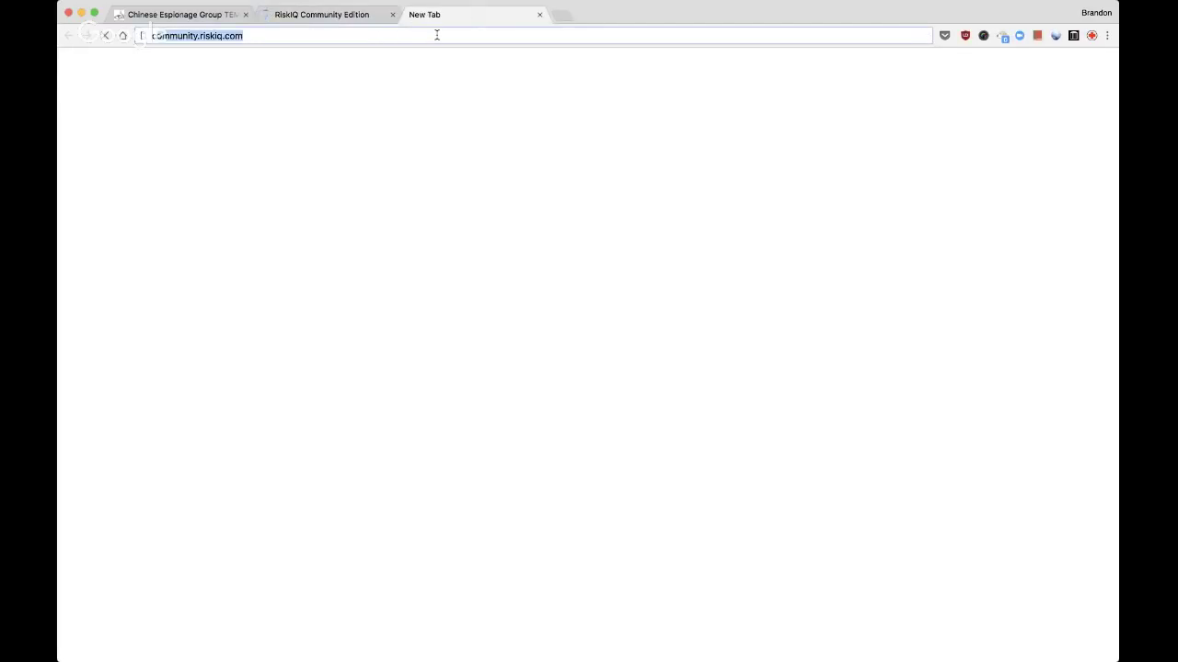
key("BackSpace")
key("BackSpace")
type("c")
key("BackSpace")
key("BackSpace")
type("c")
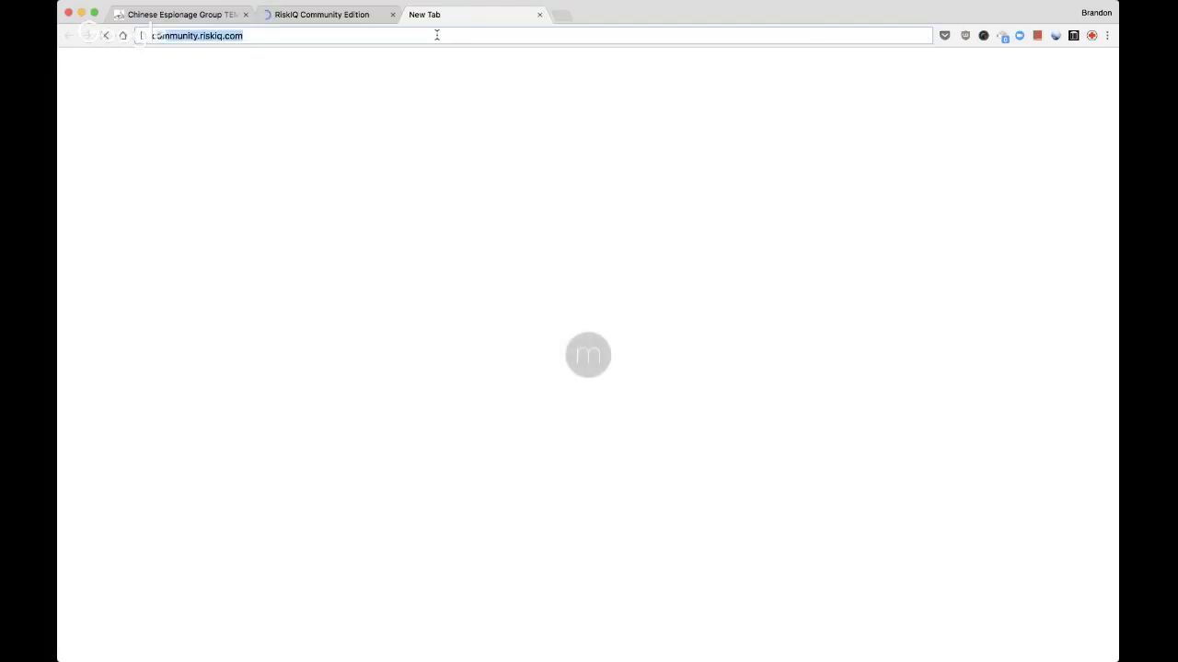
key("Return")
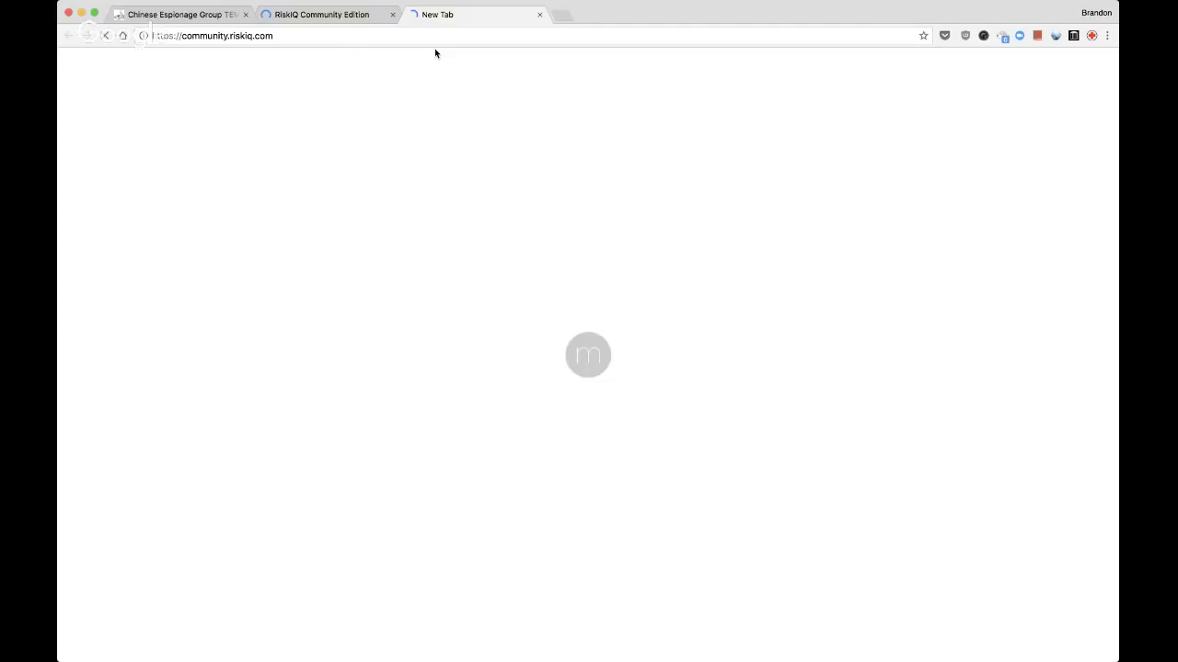
Alternate between tabs until the project page shows 51 artifacts, then close the extra home tab
key("ctrl+shift+Tab")
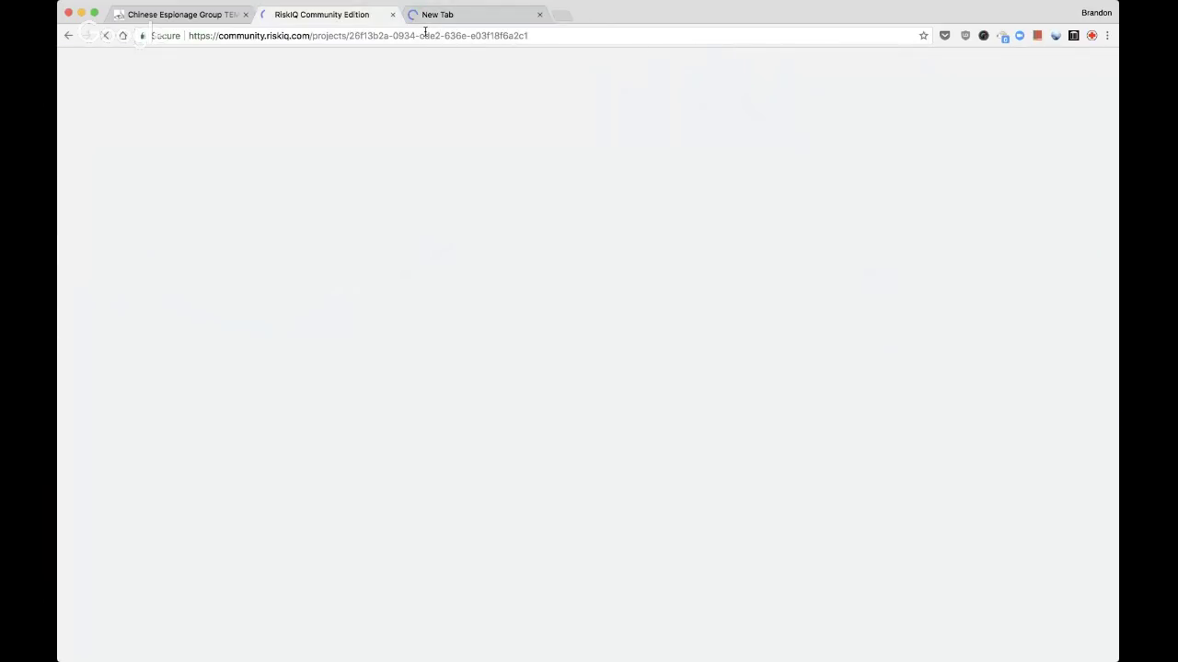
key("ctrl+Tab")
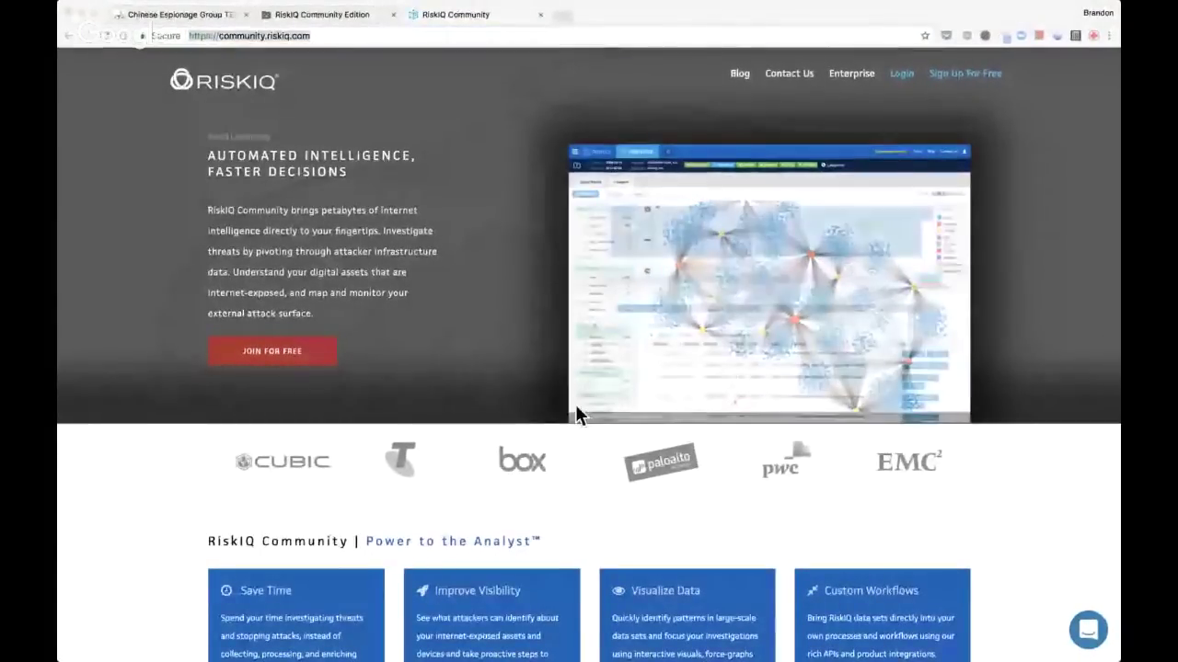
left_click(350, 15)
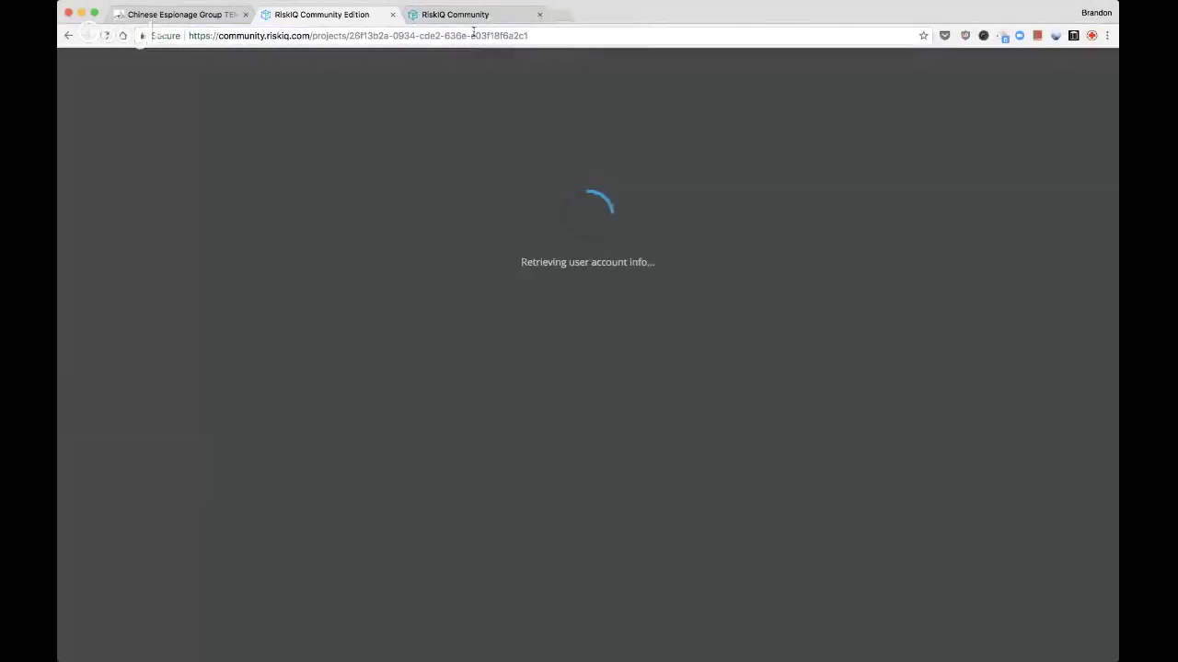
left_click(482, 15)
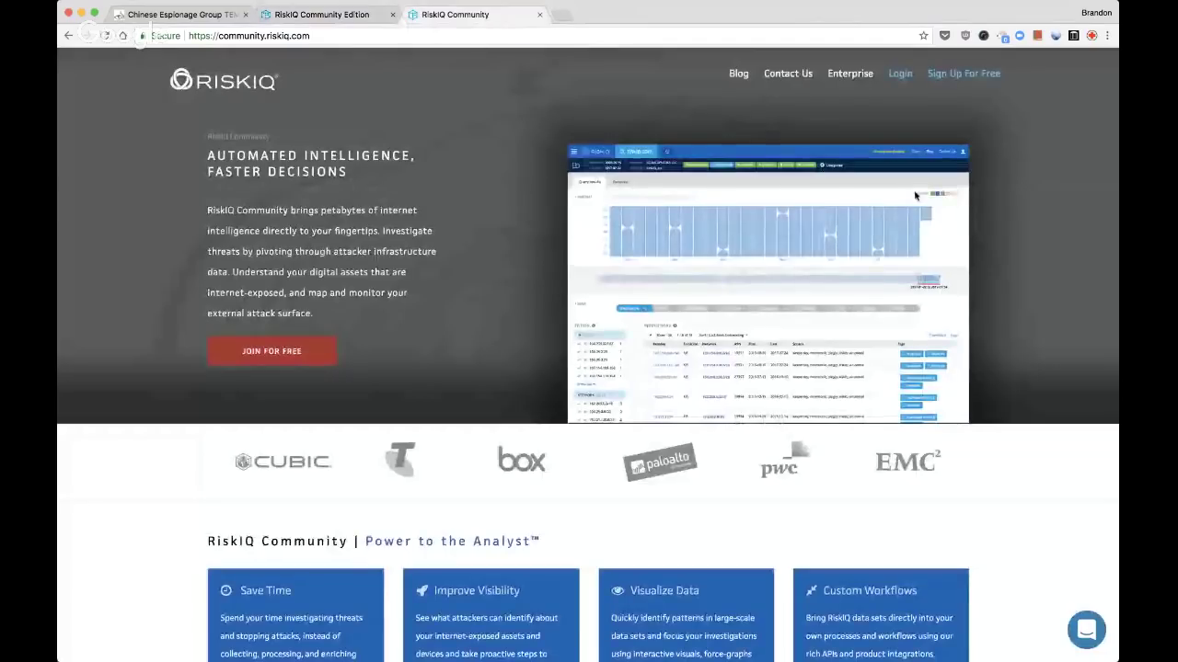
left_click(339, 17)
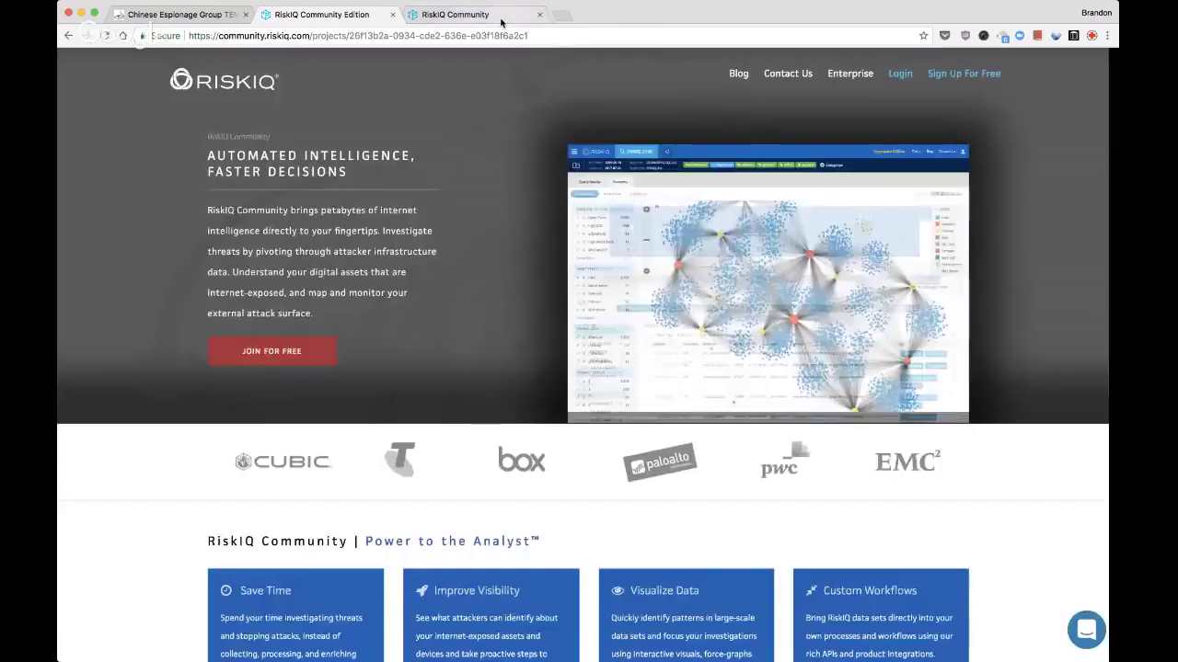
left_click(502, 19)
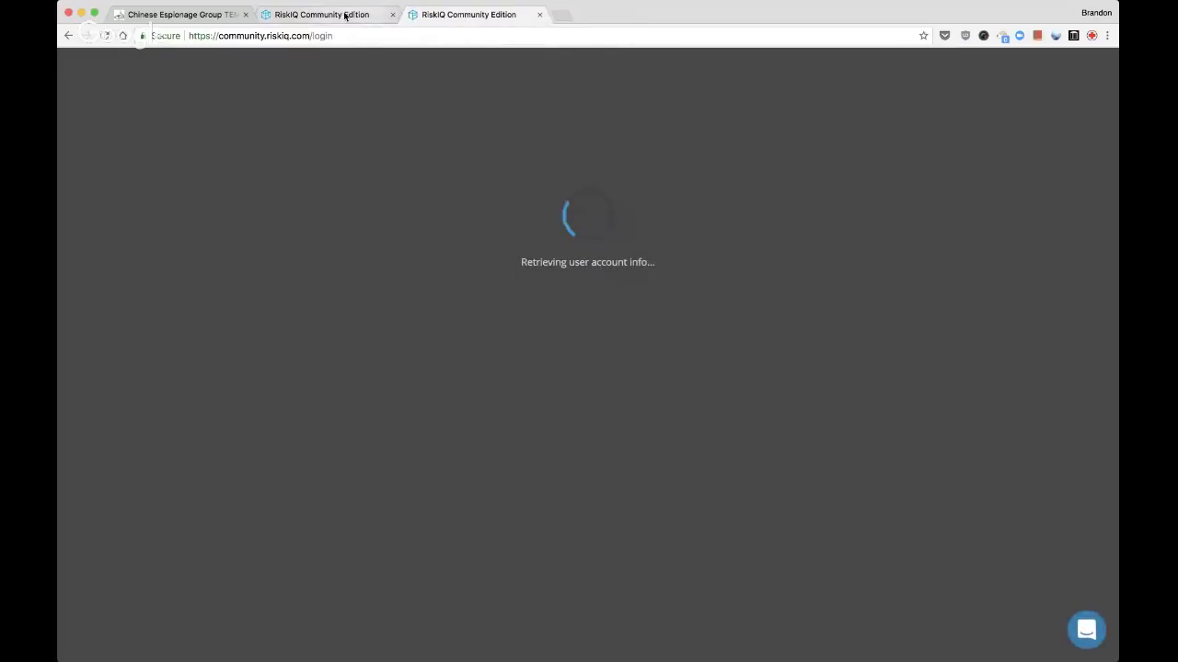
left_click(347, 15)
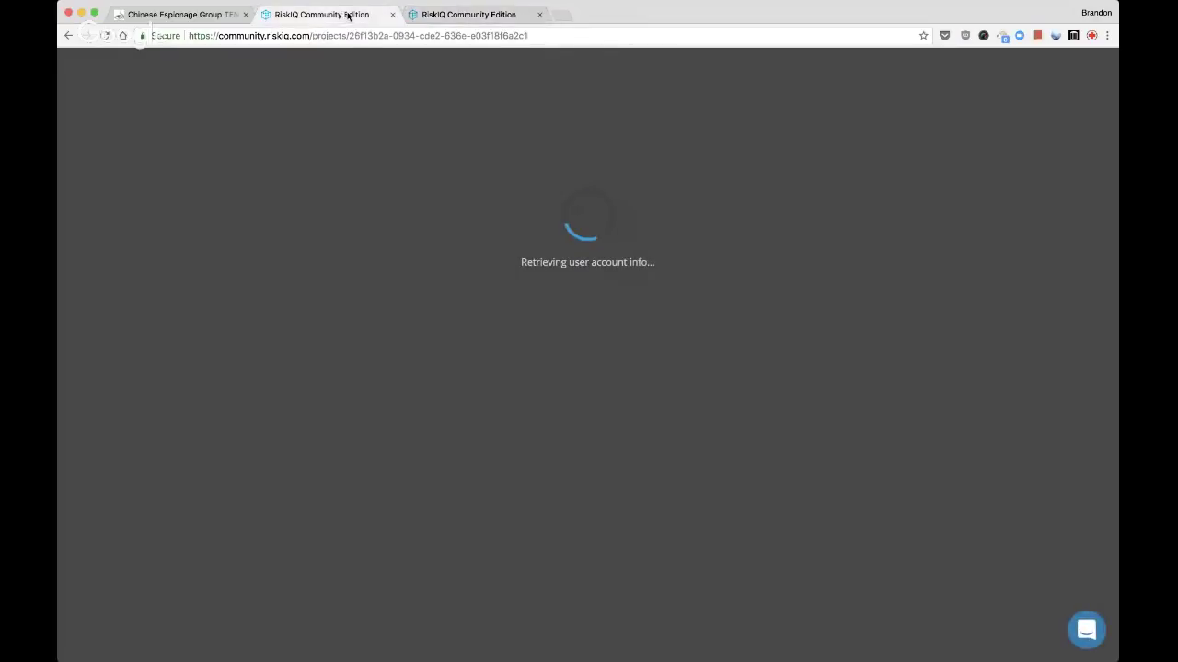
left_click(433, 15)
left_click(539, 14)
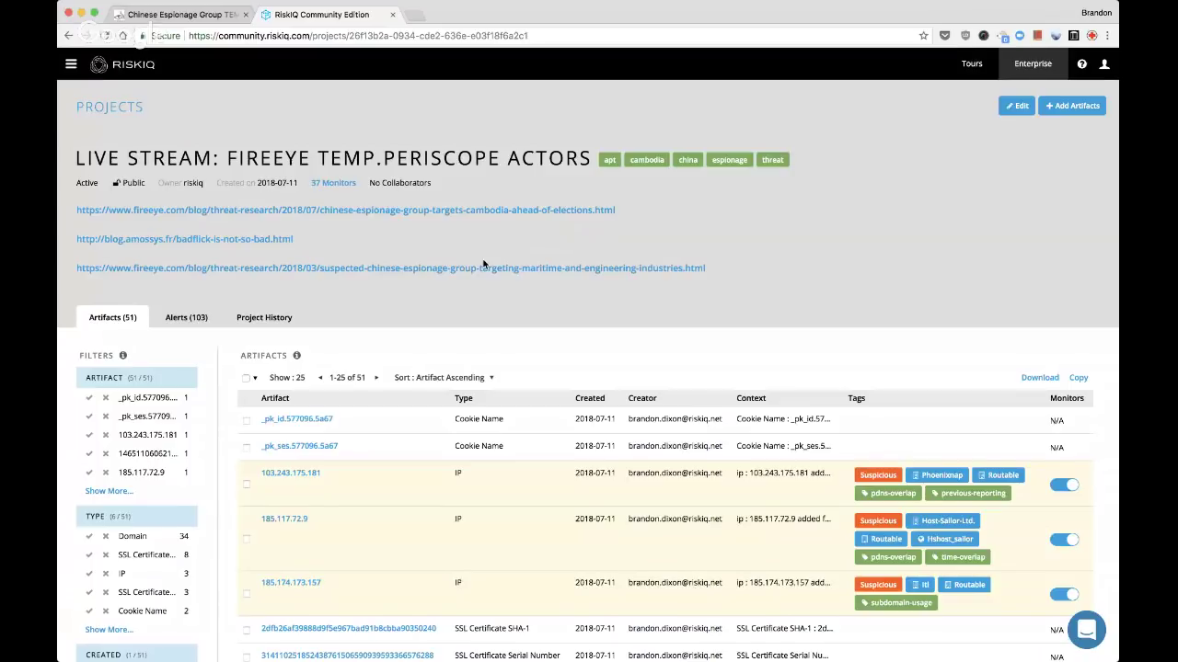
Load update.wsmcoff.com search results in a new tab, showing resolutions 185.174.173.157 and 103.243.175.181
key("super+t")
type("https://community.riskiq.com/search/update.wsmcoff.com")
key("Return")
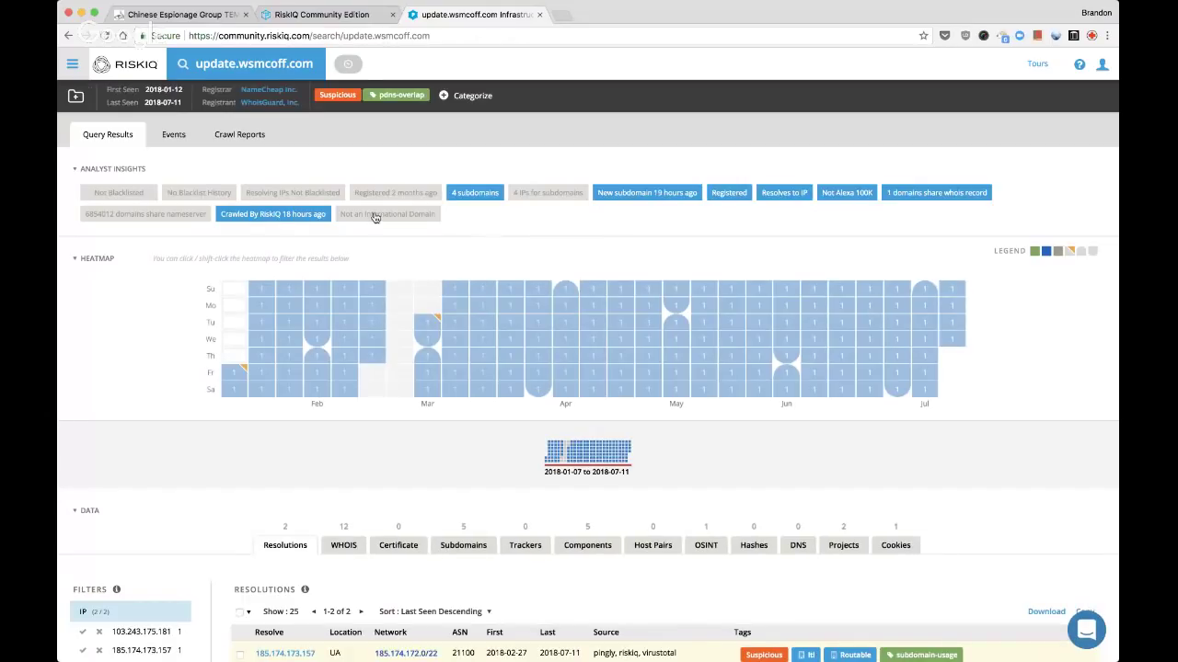
mouse_move(375, 216)
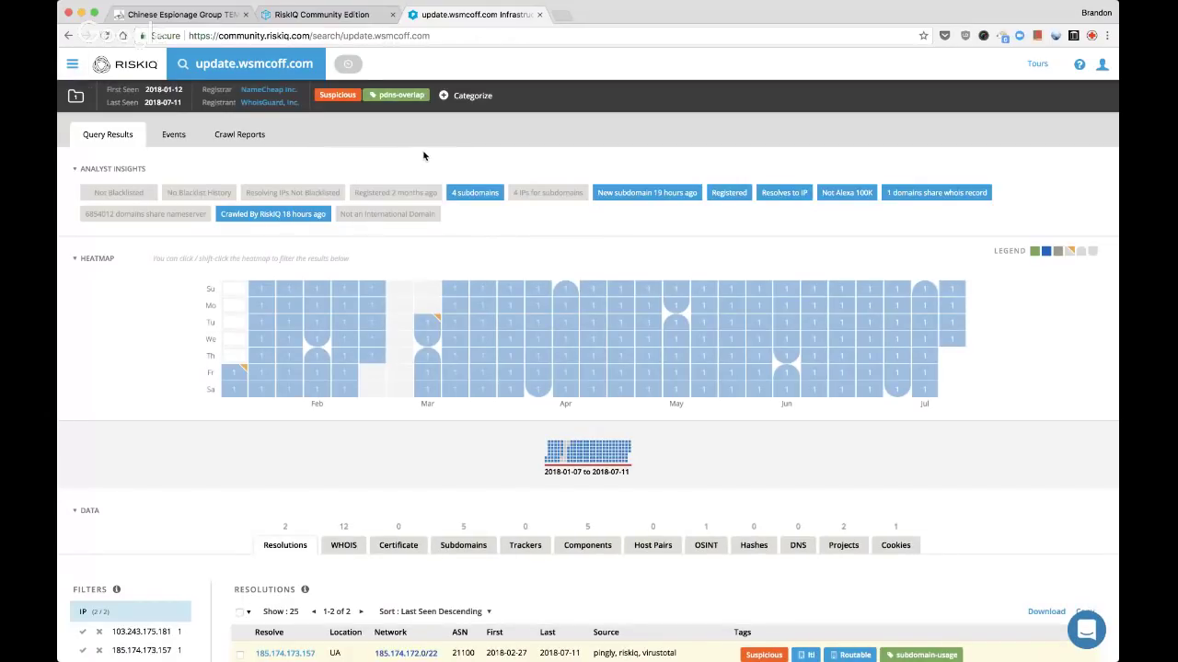
scroll(423, 155, "down", 6)
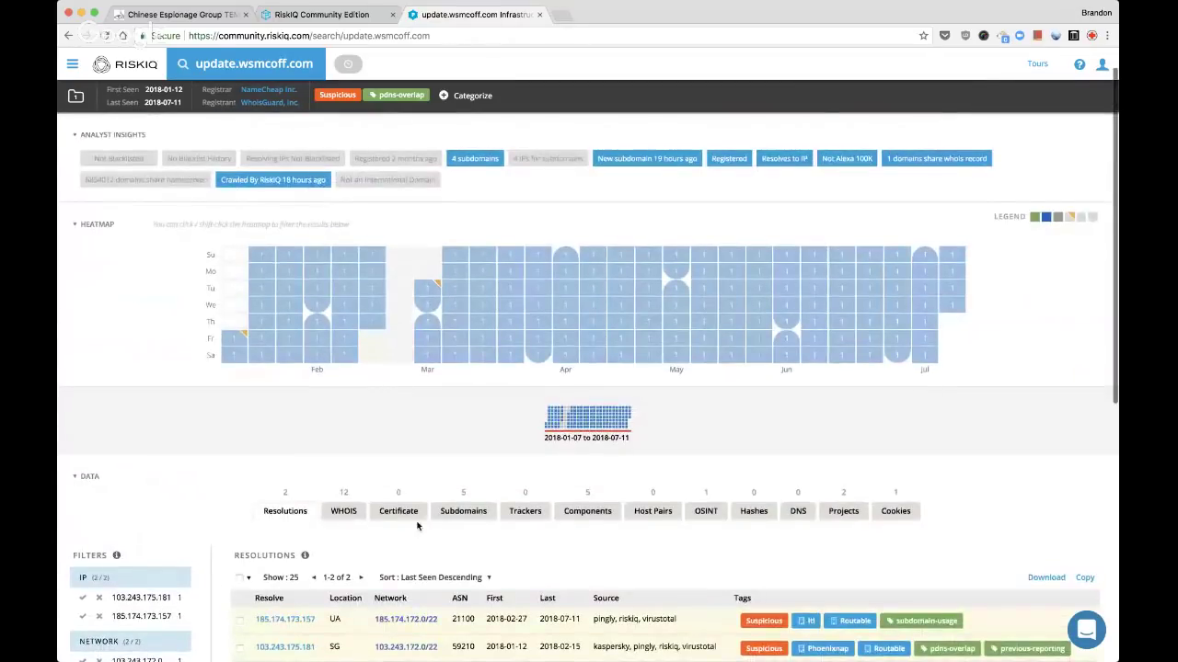
Classify wsmcoff.com, kc, info and api subdomains as Suspicious with tag 'subdomains'
left_click(463, 511)
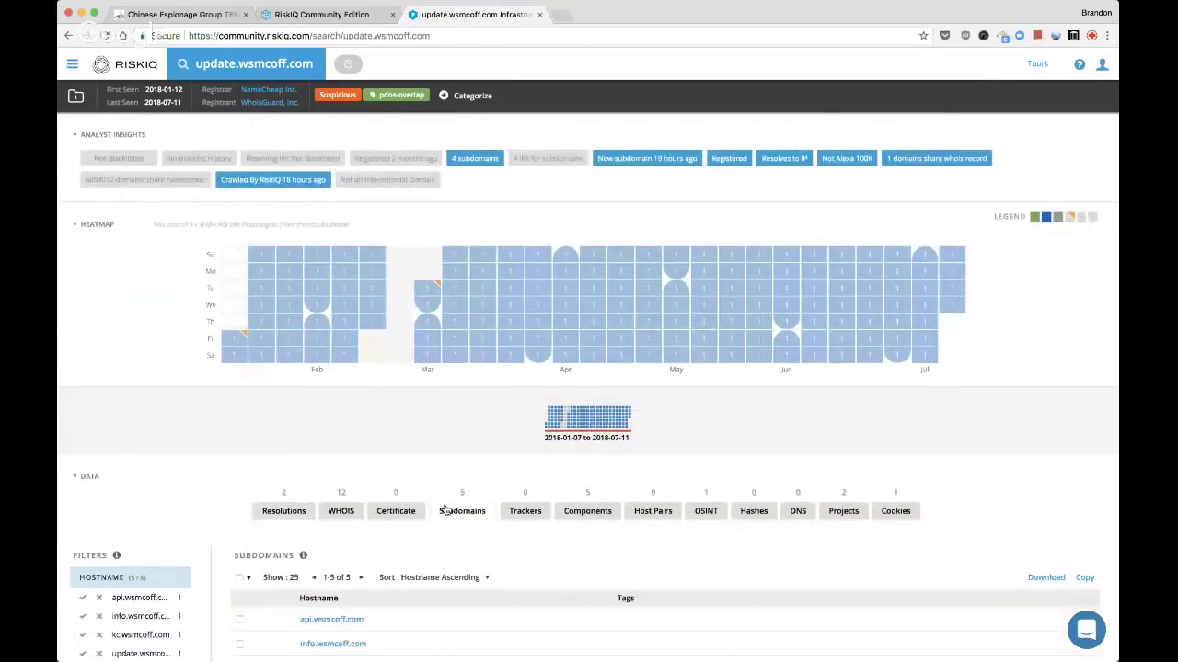
scroll(447, 507, "down", 3)
left_click(238, 584)
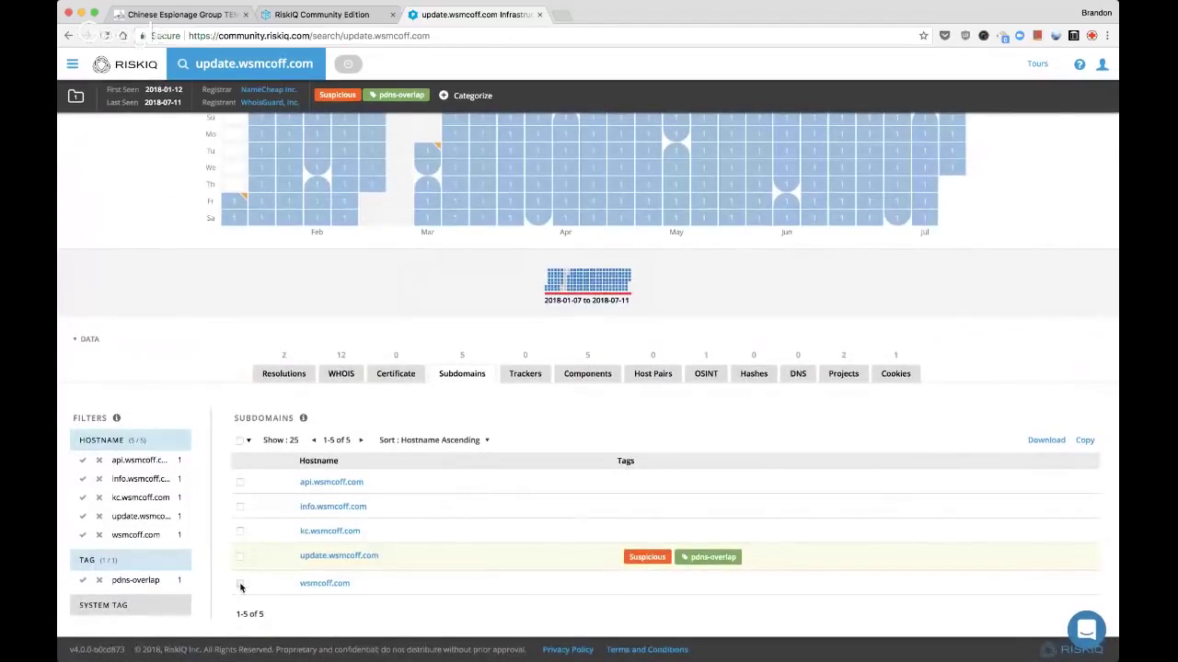
left_click(239, 532)
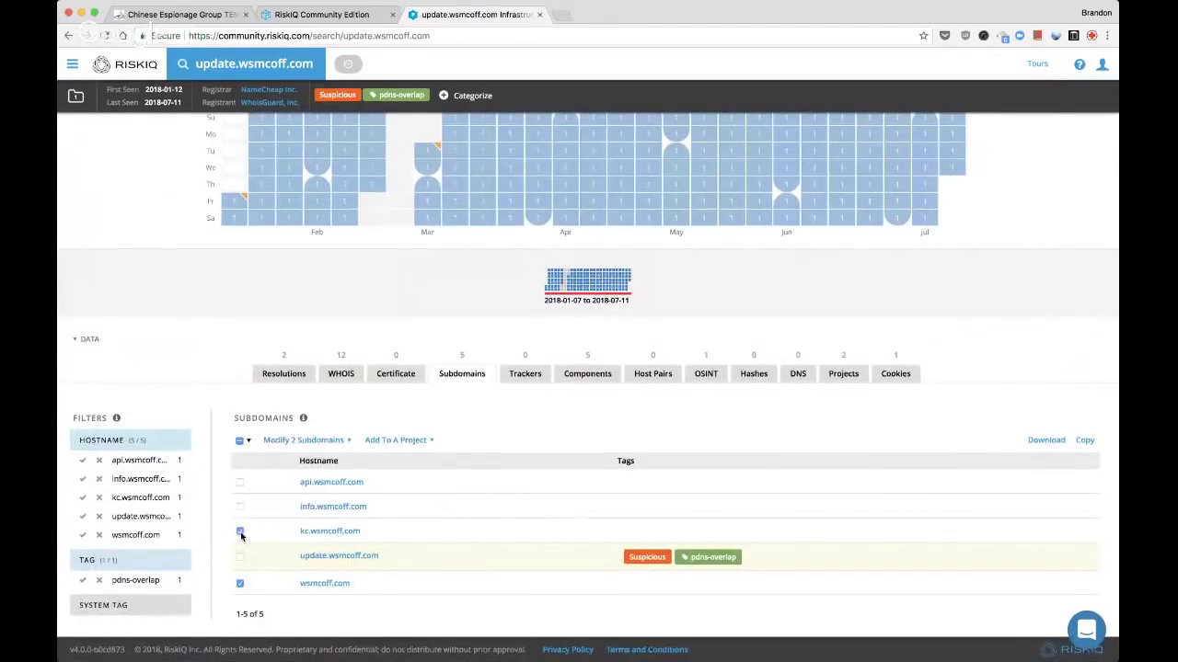
left_click(239, 482)
left_click(303, 440)
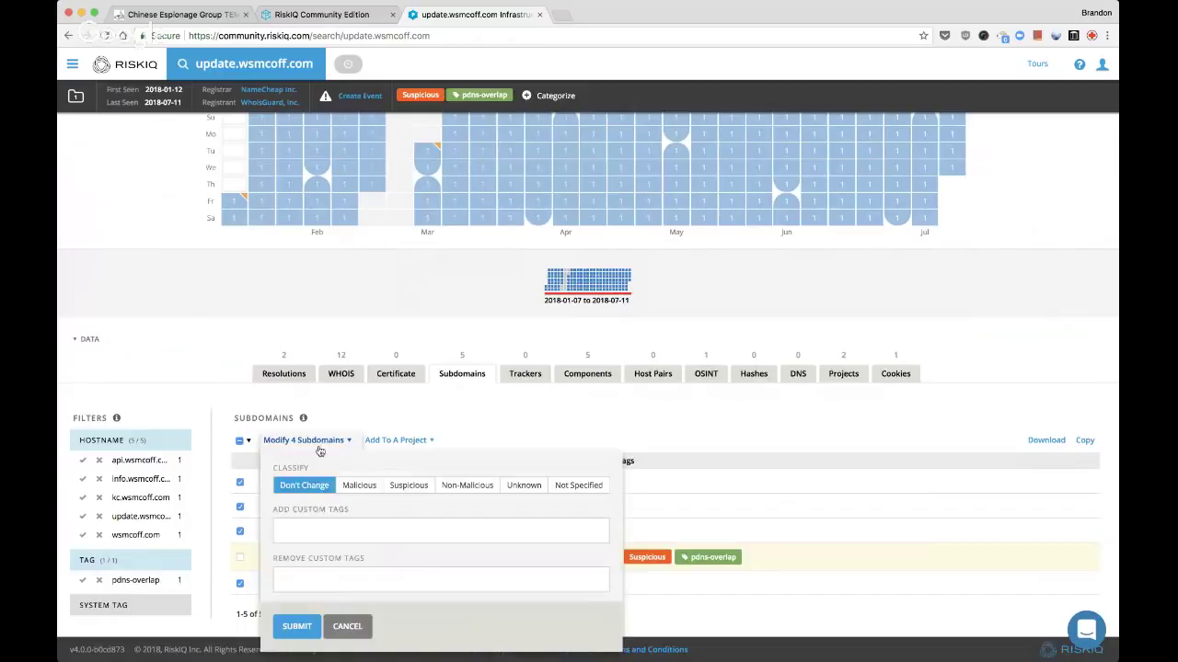
left_click(408, 485)
left_click(369, 530)
type("subdomains")
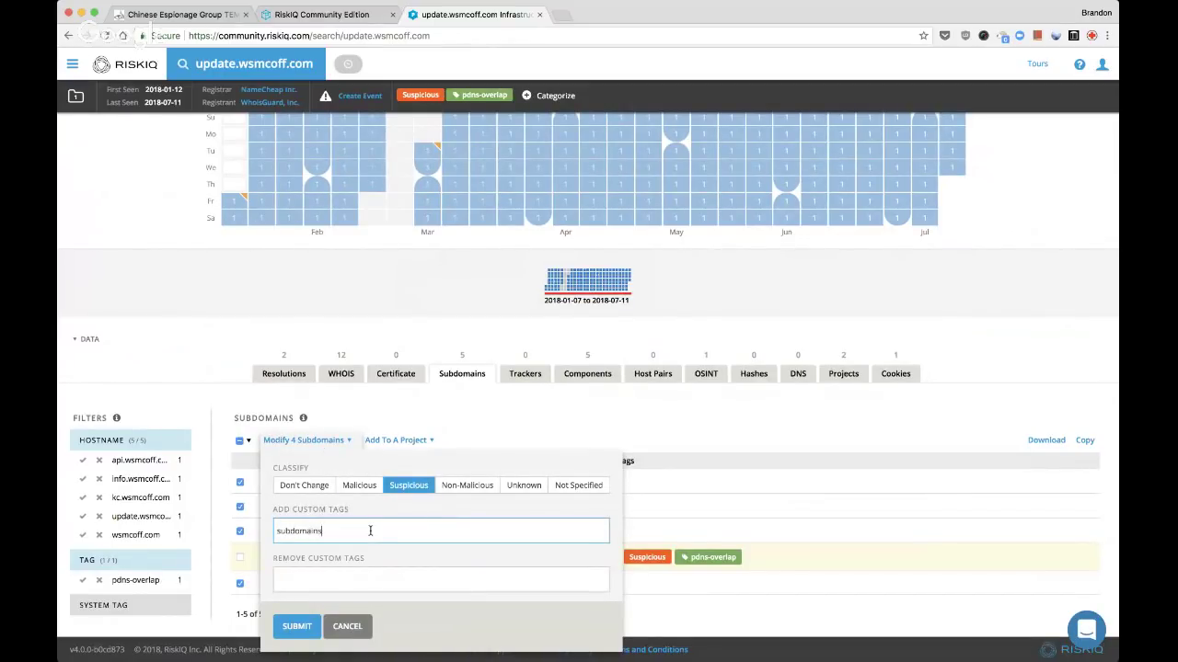
key("Return")
left_click(296, 626)
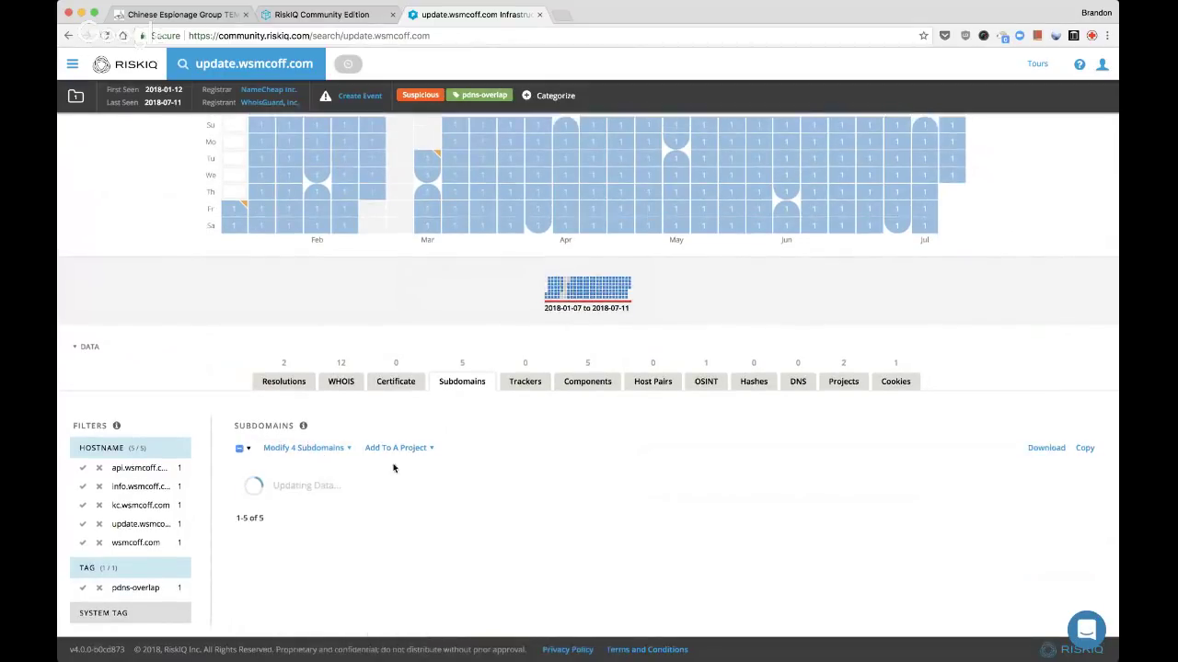
Add the four subdomains to the Live Stream: FireEye TEMP.Periscope actors project, then view OSINT
left_click(401, 440)
key("super+f")
type("live")
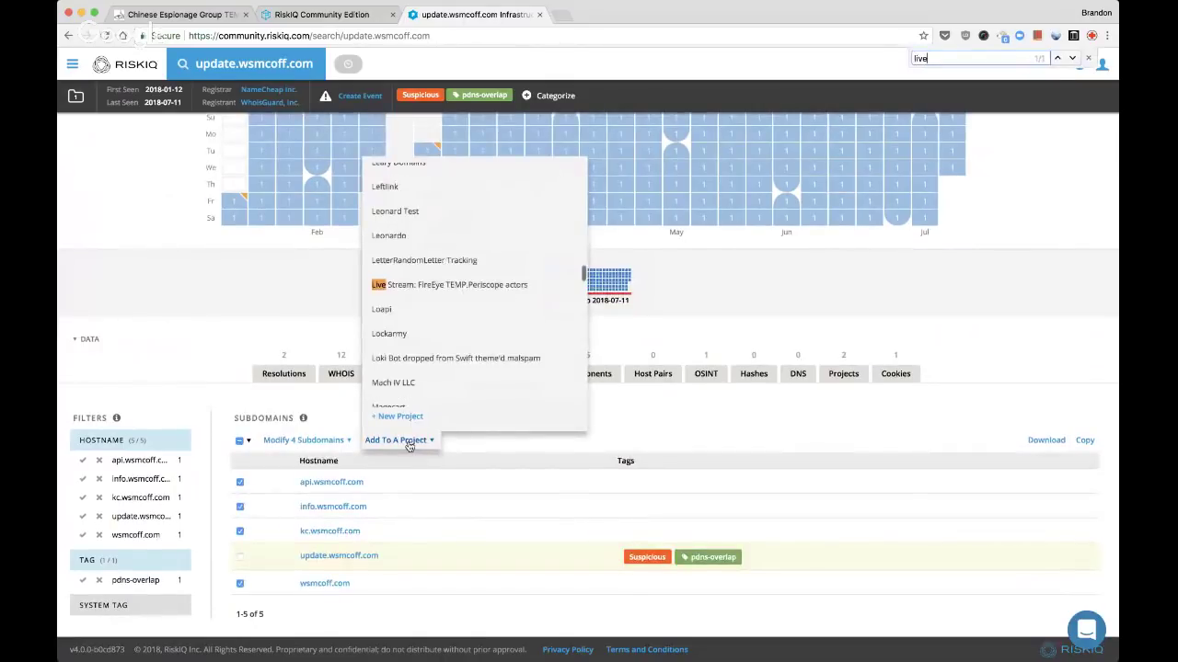
left_click(454, 286)
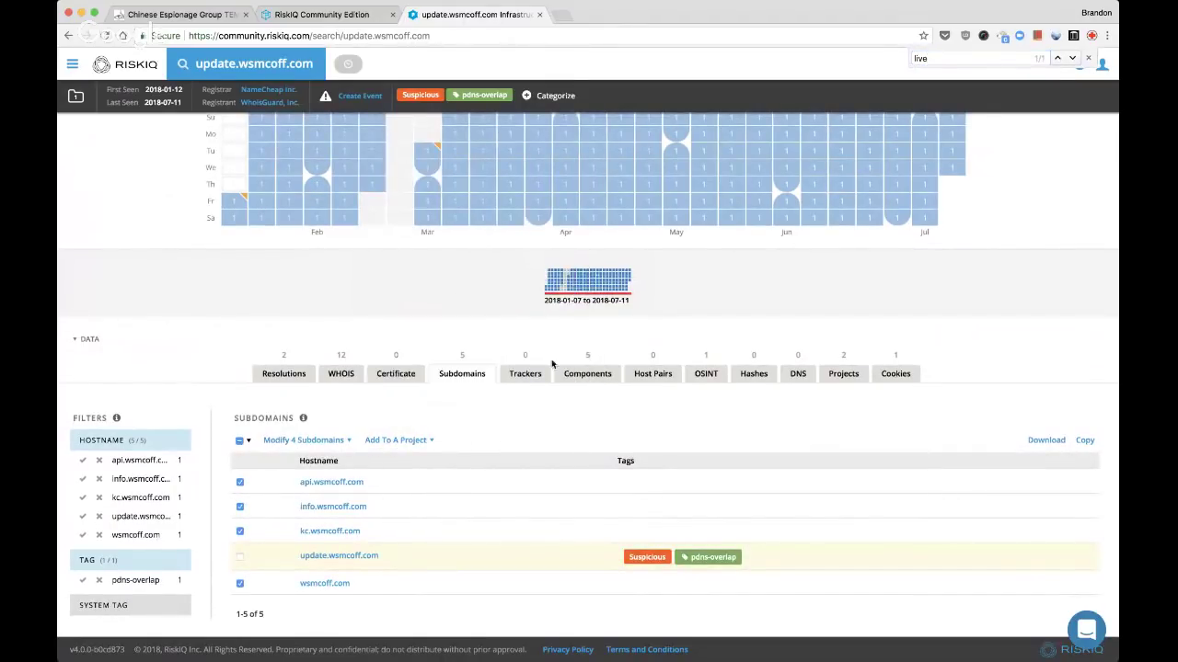
left_click(697, 375)
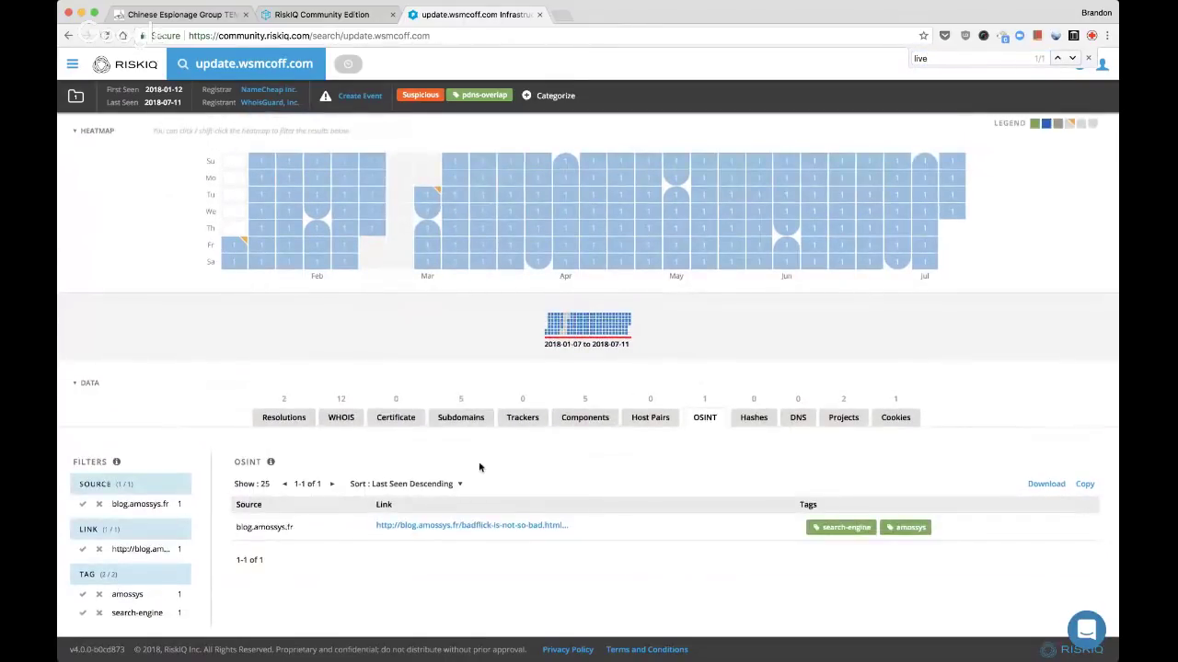
Review update.wsmcoff.com's Components and Cookies, then return to its Subdomains list
left_click(593, 419)
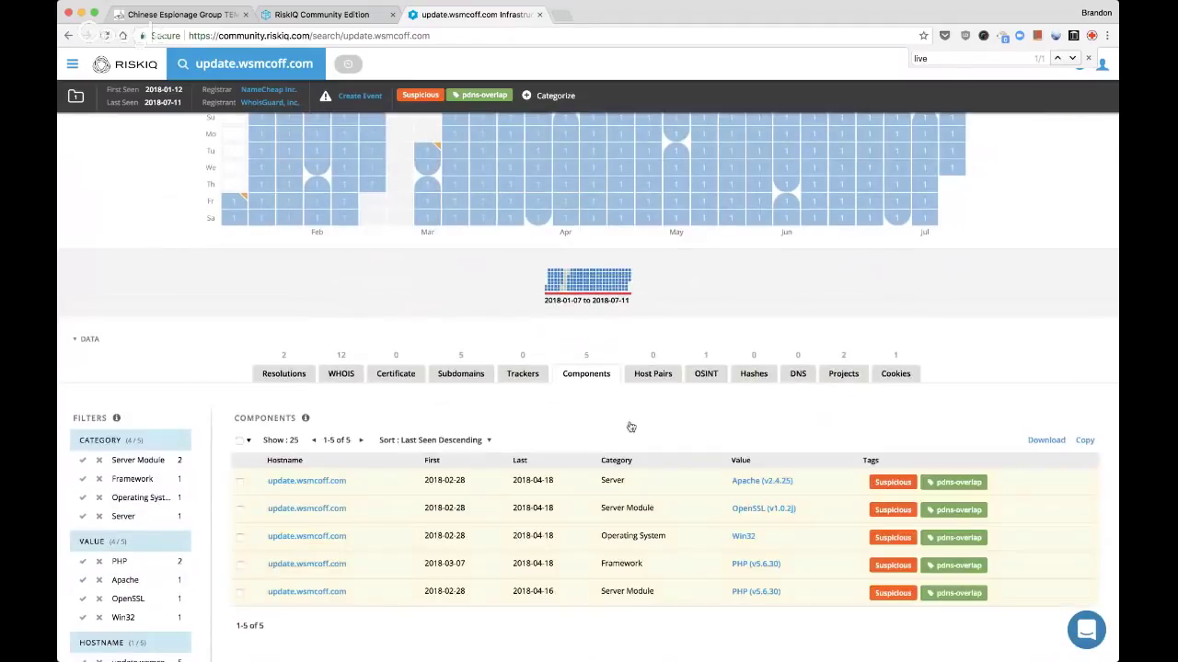
left_click(907, 374)
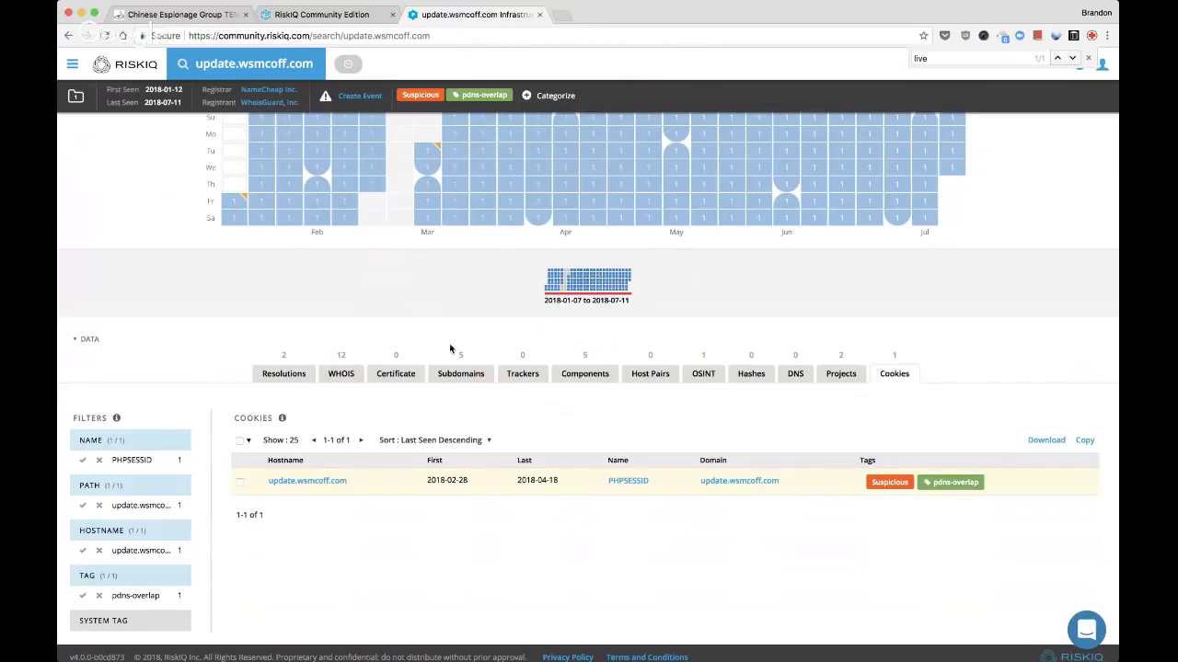
left_click(452, 374)
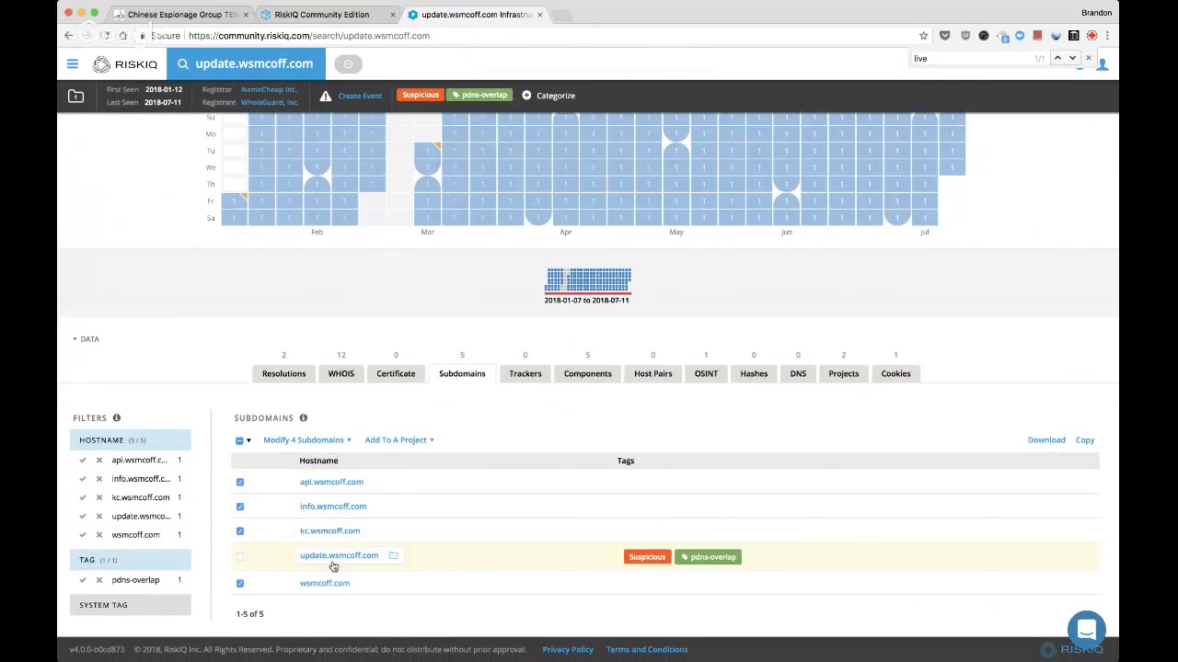
Open wsmcoff.com, kc, info and api subdomains in background tabs and close update.wsmcoff.com
left_click(332, 534, "super")
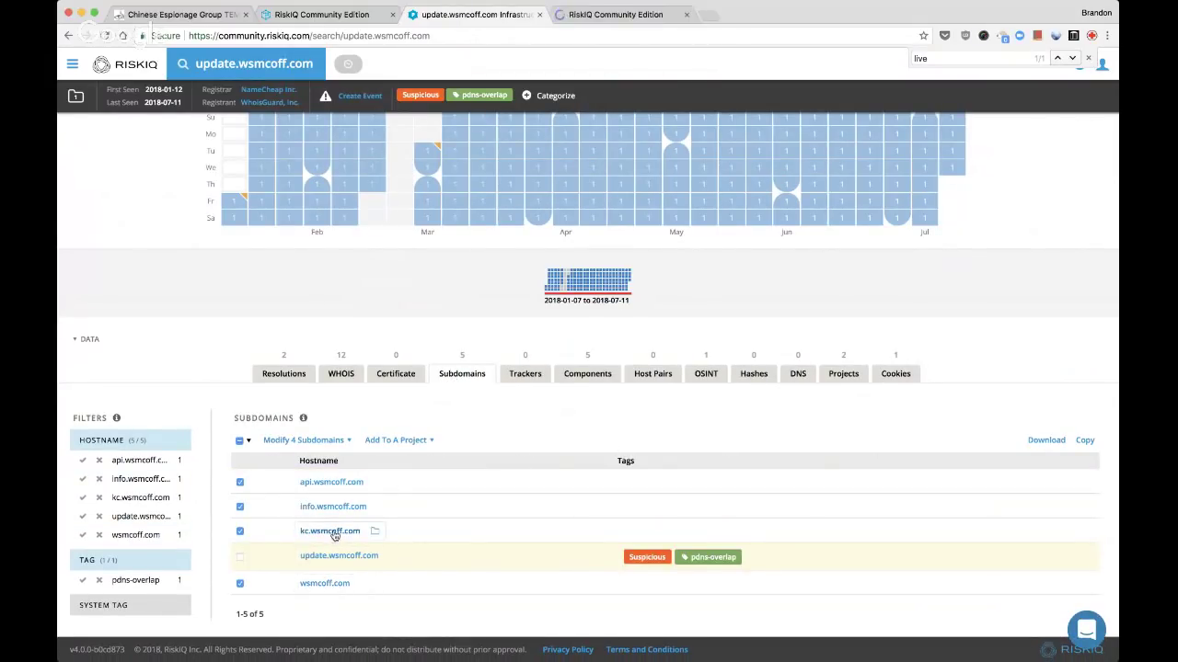
left_click(333, 507, "super")
left_click(333, 483, "super")
left_click(333, 483, "super")
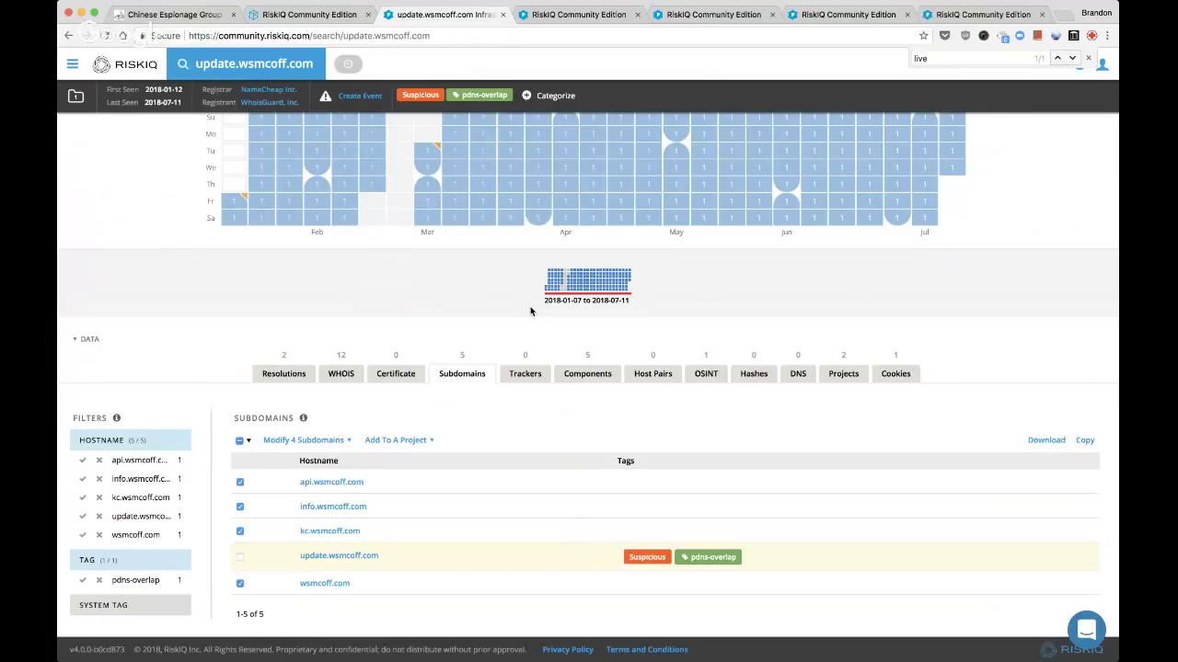
key("super+w")
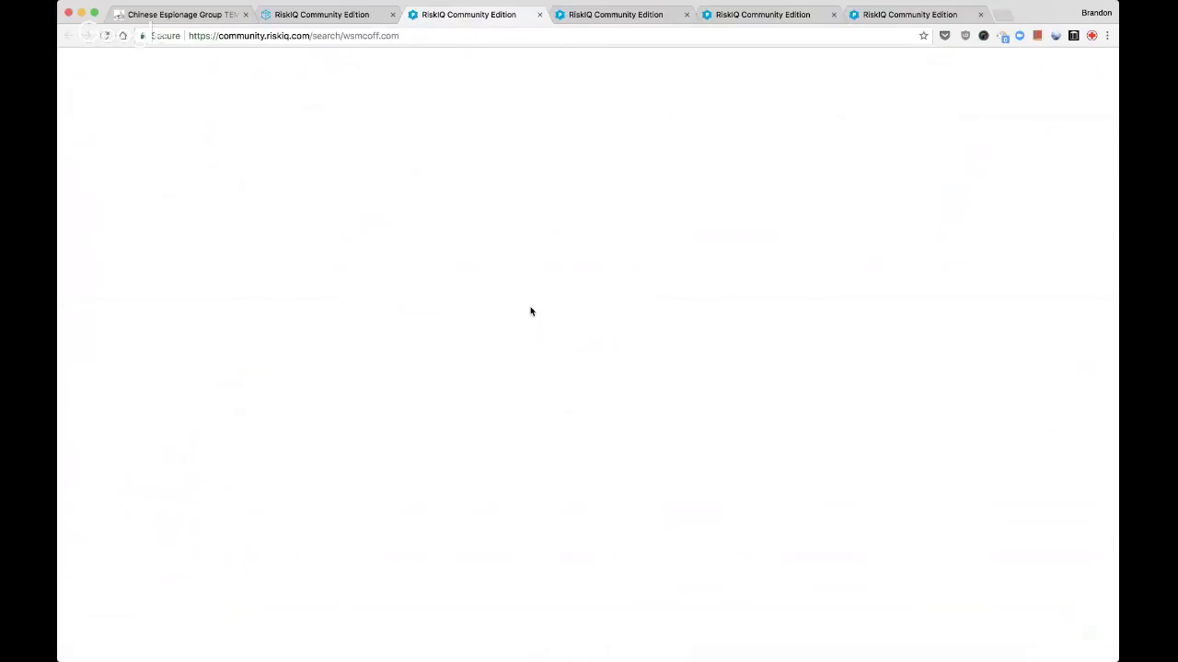
Review wsmcoff.com's OSINT, host pairs and cookies, then return to its resolutions
key("ctrl+Tab")
key("ctrl+Tab")
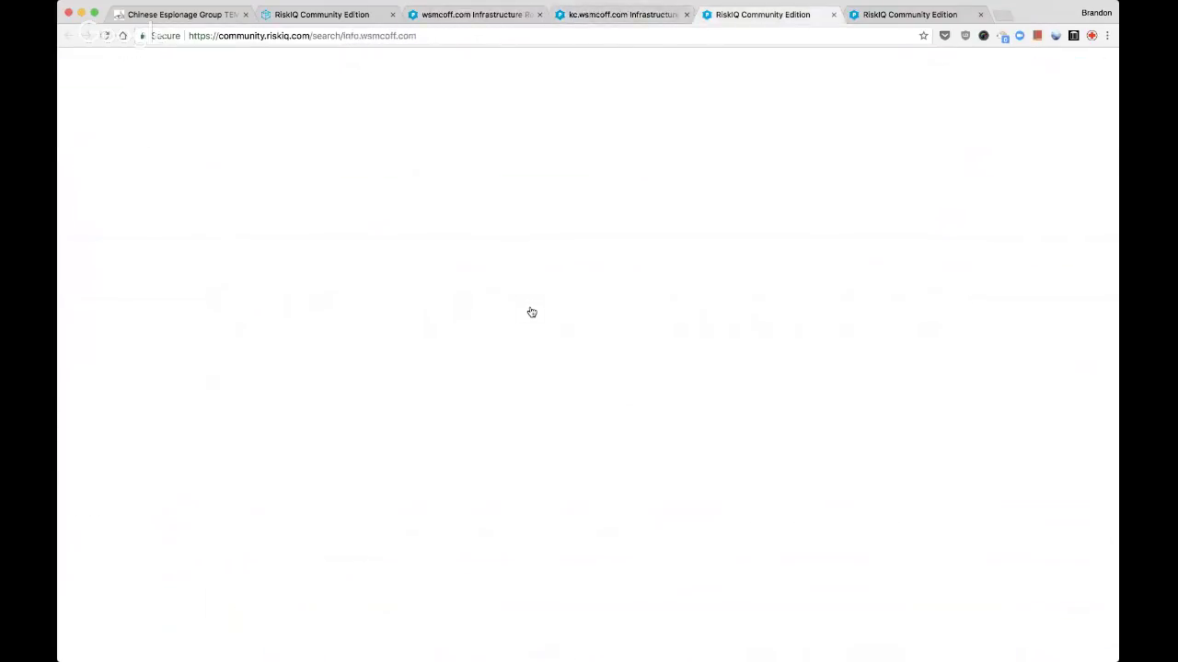
key("ctrl+shift+Tab")
key("ctrl+shift+Tab")
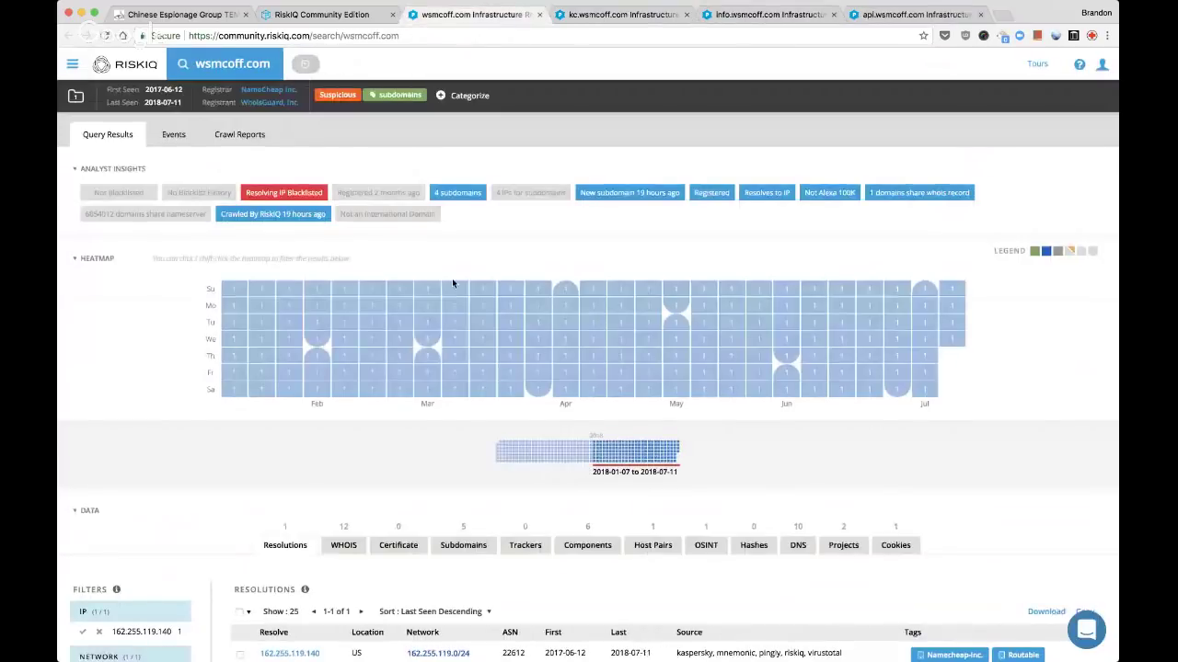
scroll(452, 278, "down", 5)
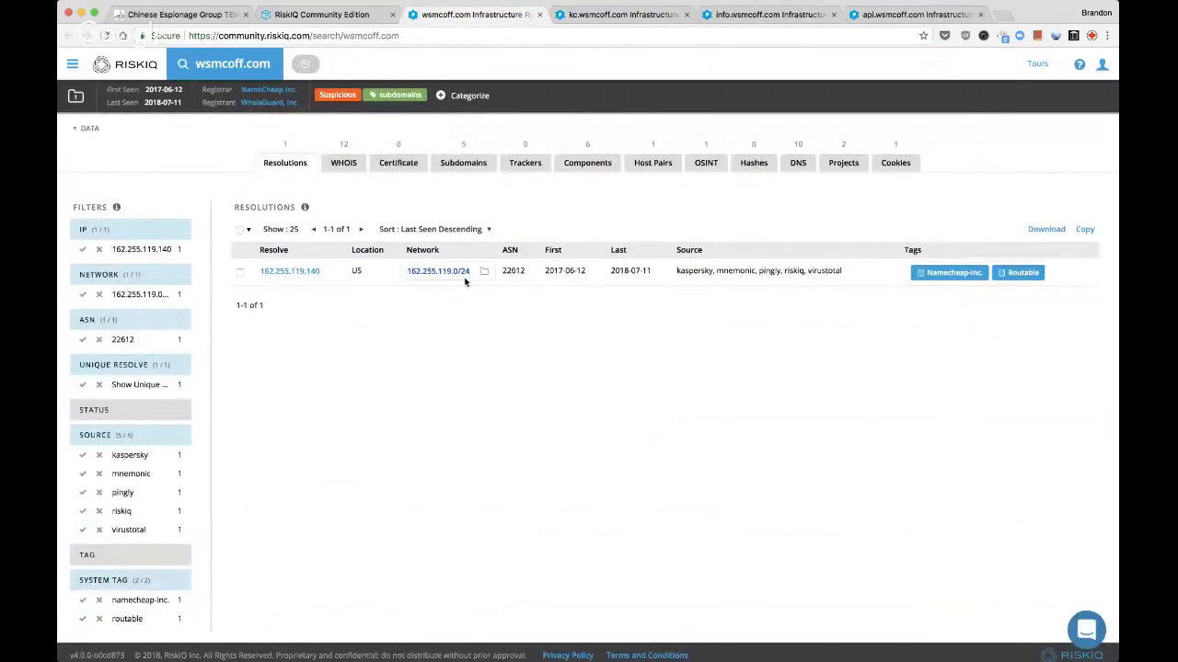
scroll(463, 283, "up", 1)
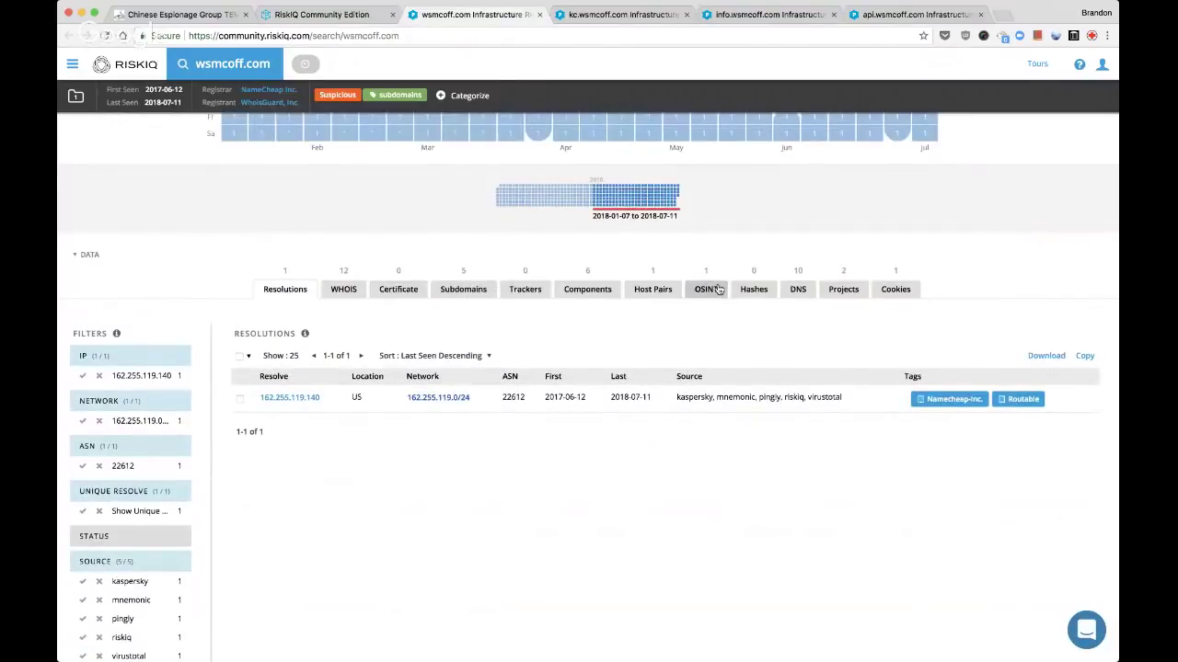
left_click(718, 290)
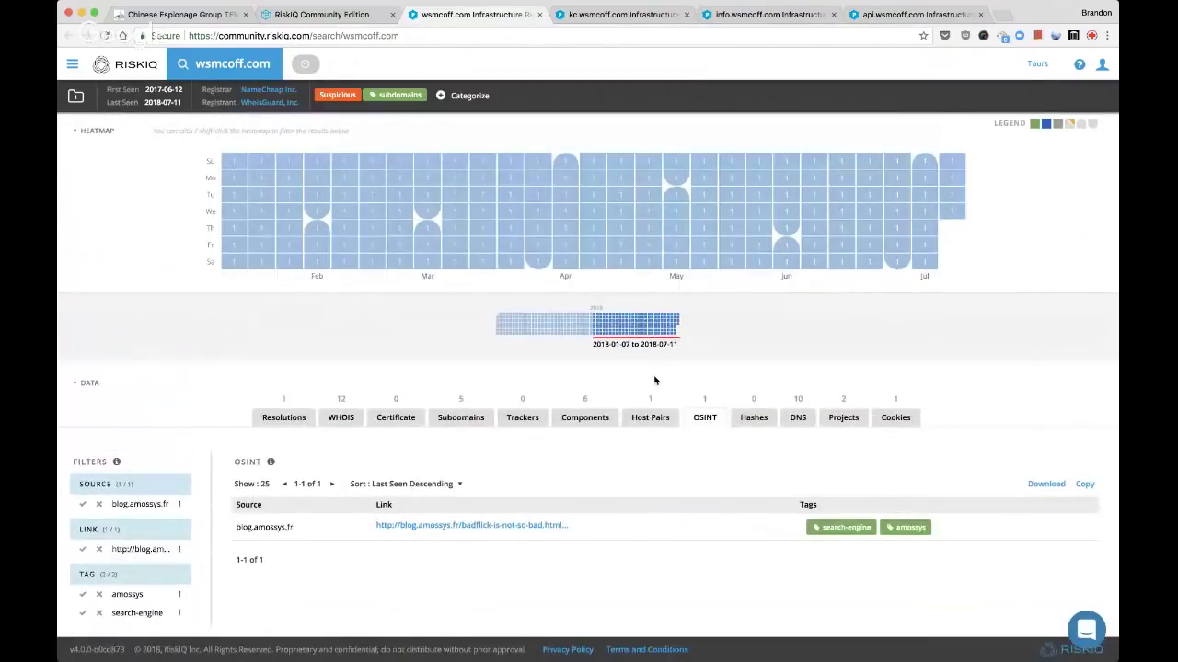
left_click(647, 423)
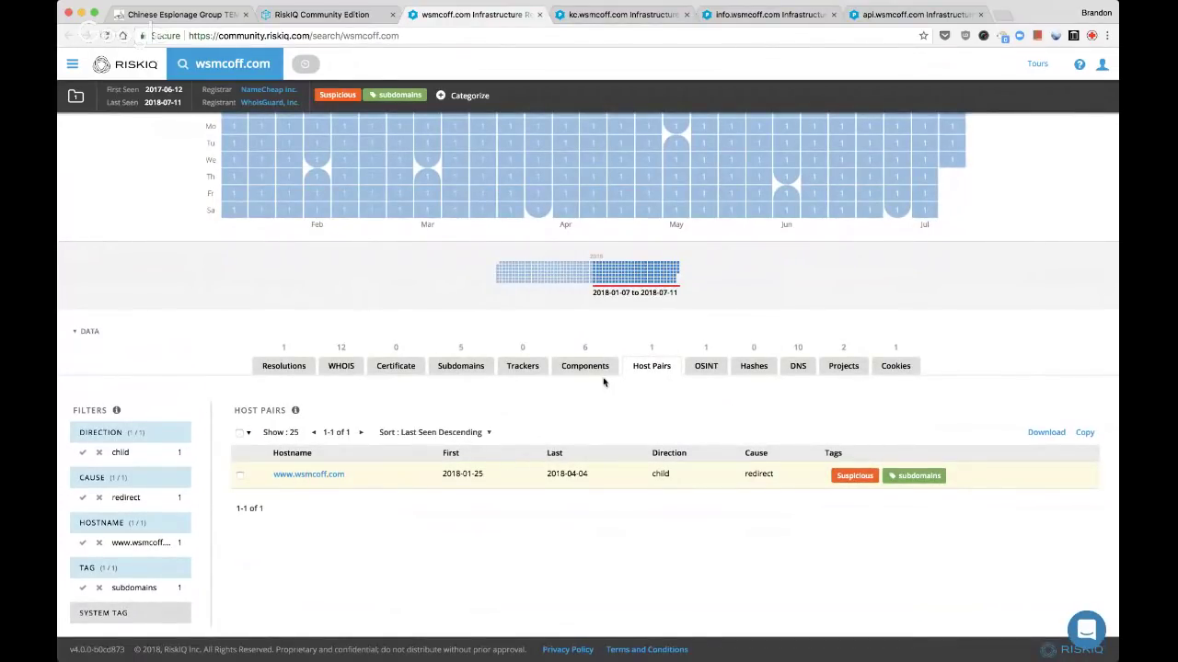
left_click(889, 366)
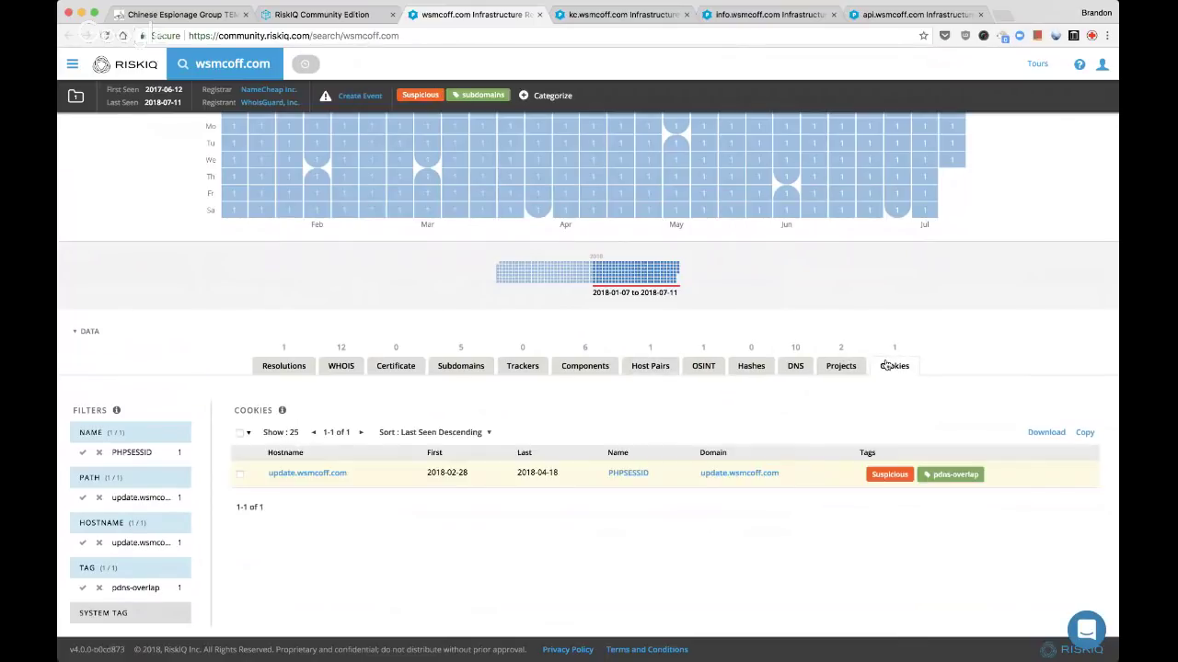
left_click(299, 366)
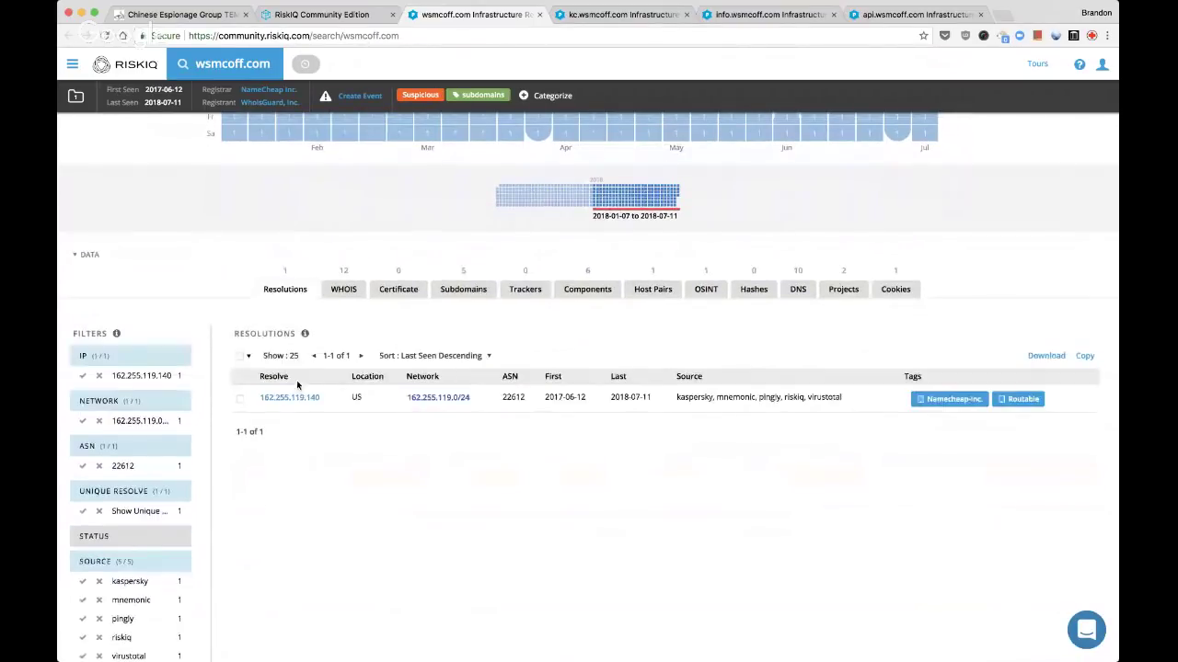
Tag the resolving IP 162.255.119.140 as 'parked' in its own tab, then close it
left_click(303, 398, "super")
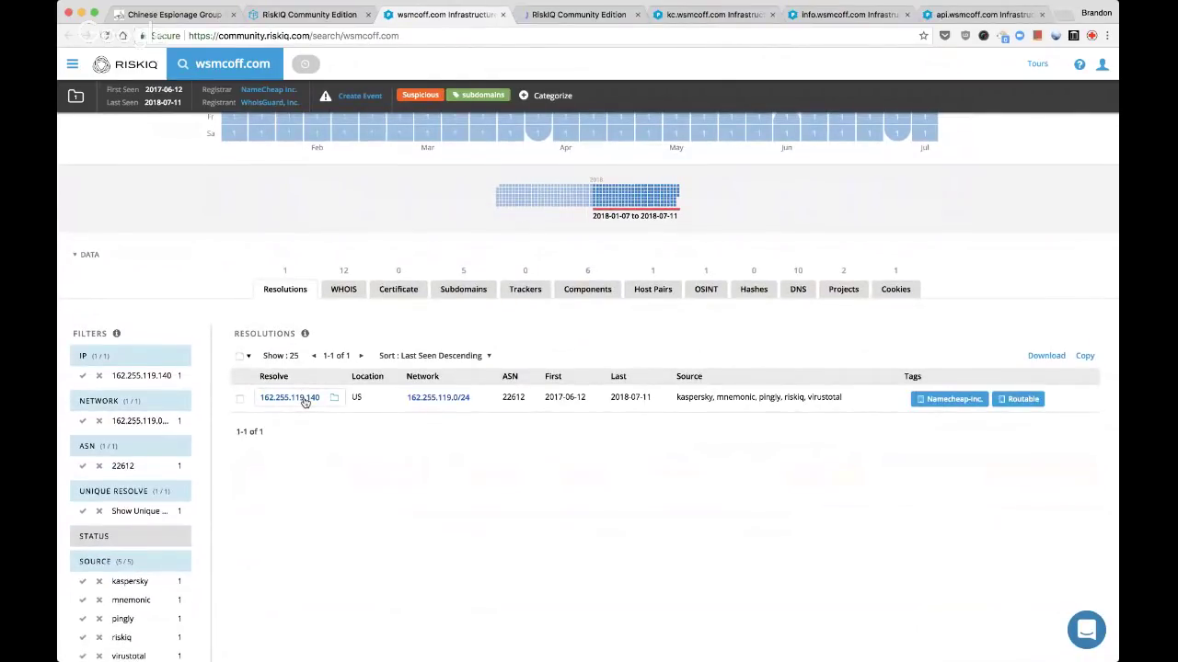
key("ctrl+Tab")
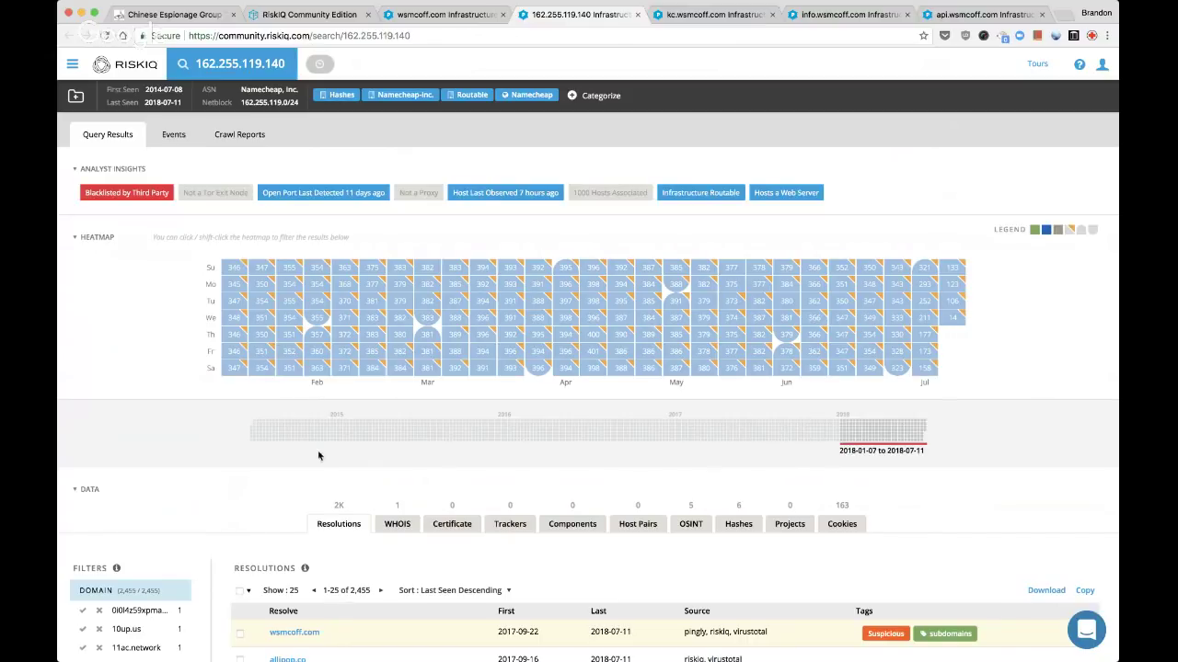
scroll(565, 368, "down", 2)
scroll(565, 368, "up", 2)
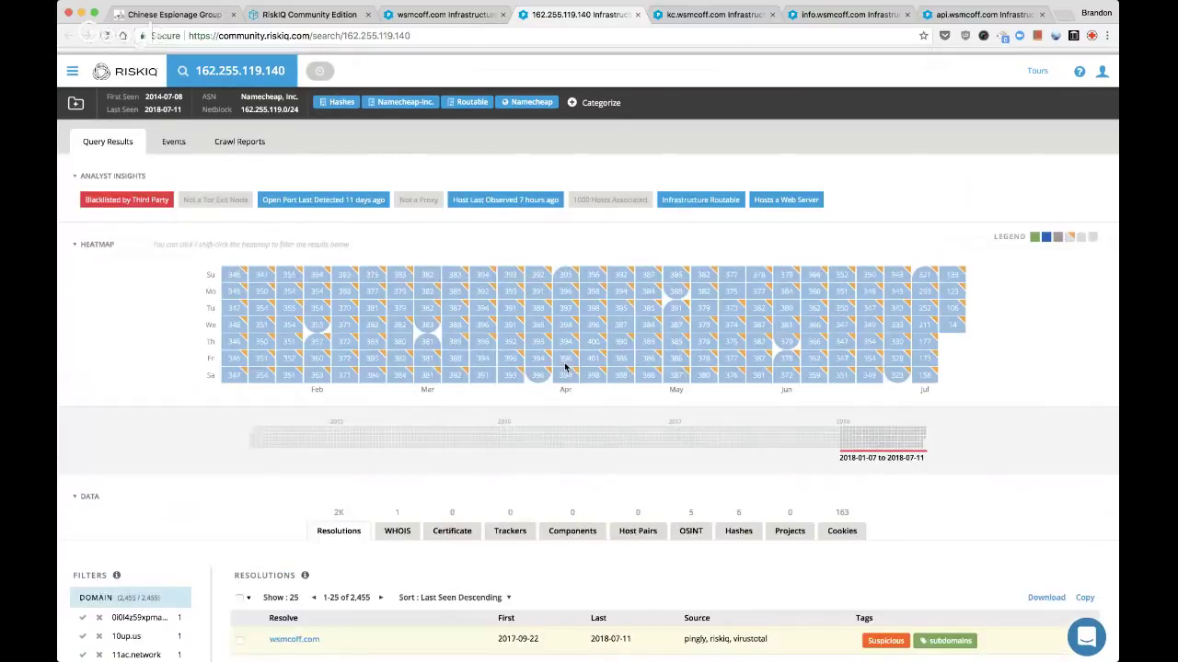
left_click(595, 96)
left_click(621, 238)
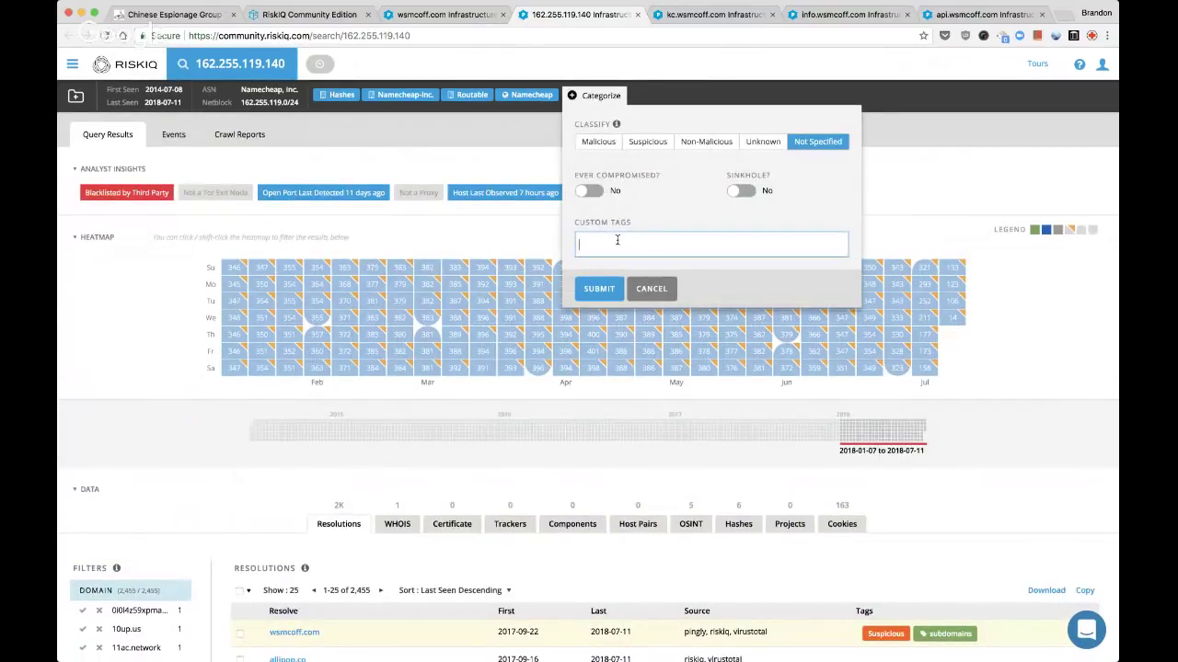
type("parked")
key("Return")
left_click(596, 293)
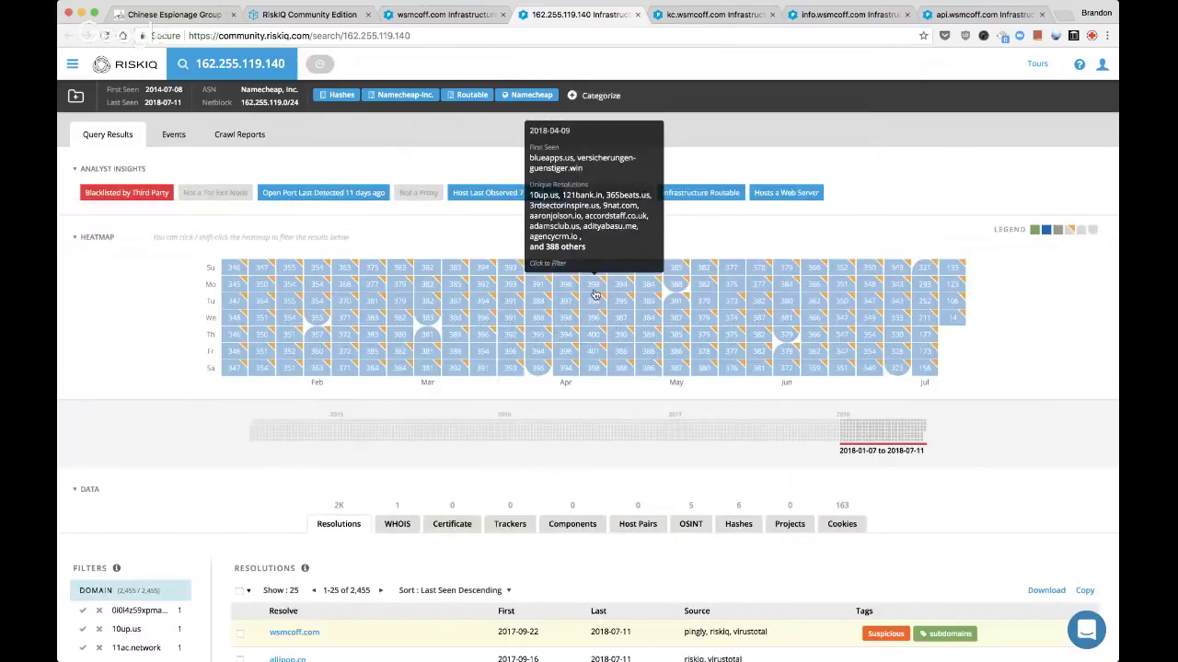
key("super+w")
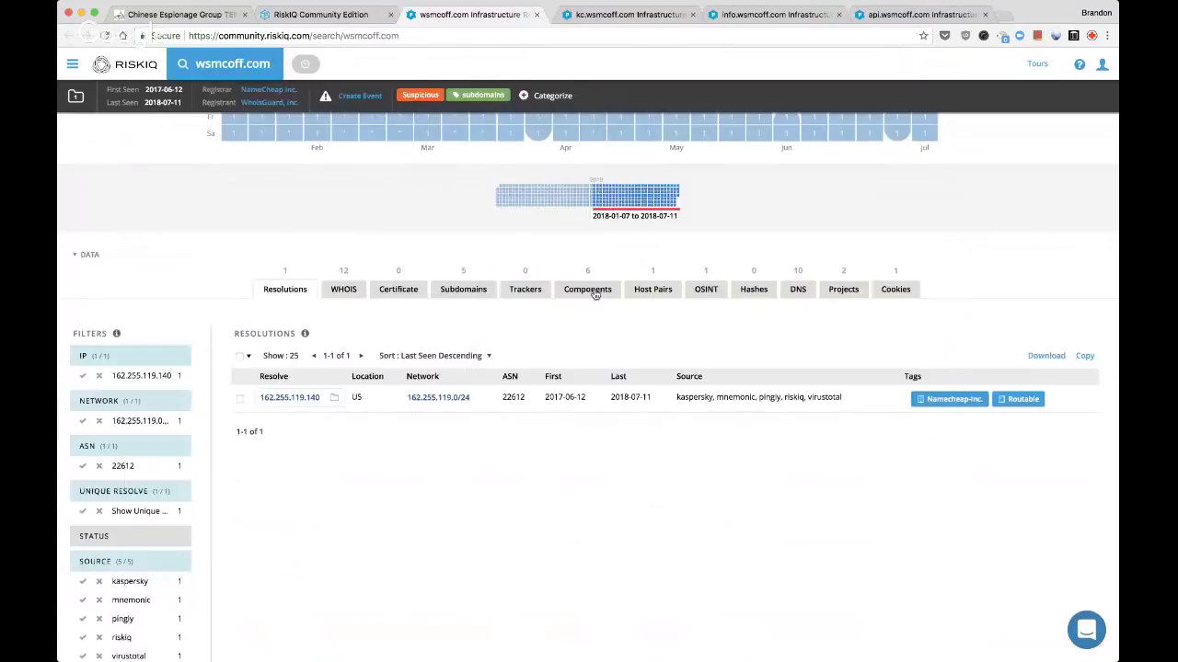
Open 61.14.233.17 from kc.wsmcoff.com and review its resolutions: ac.troubledate.com, kc and api.wsmcoff.com
key("super+w")
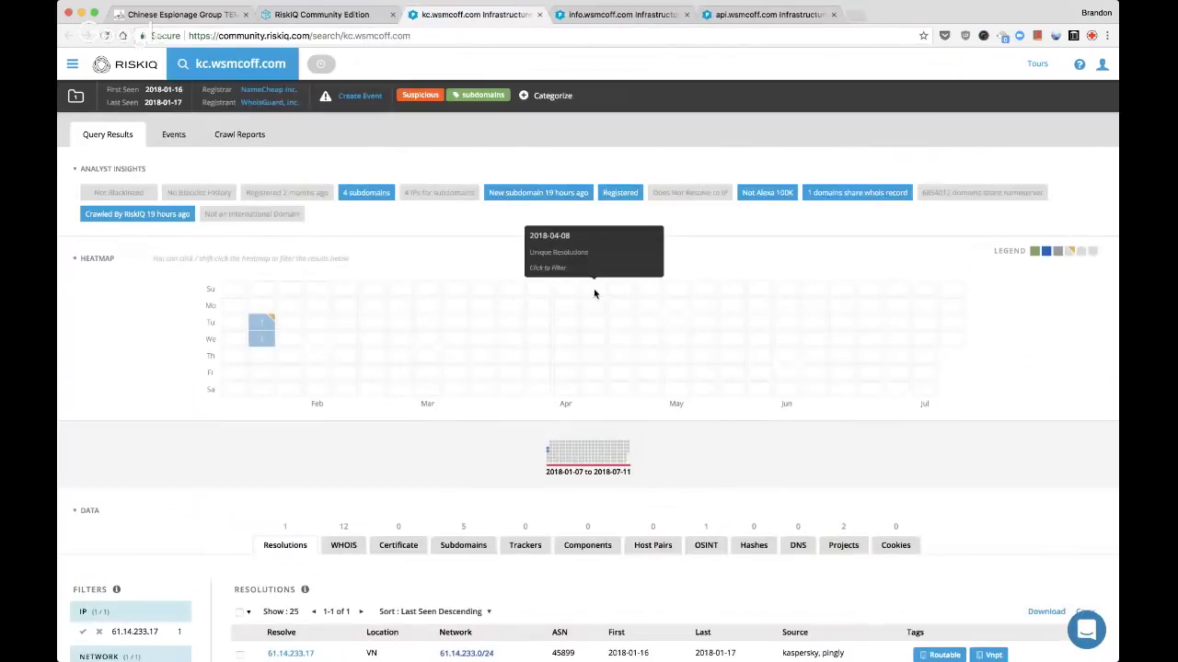
scroll(652, 405, "down", 3)
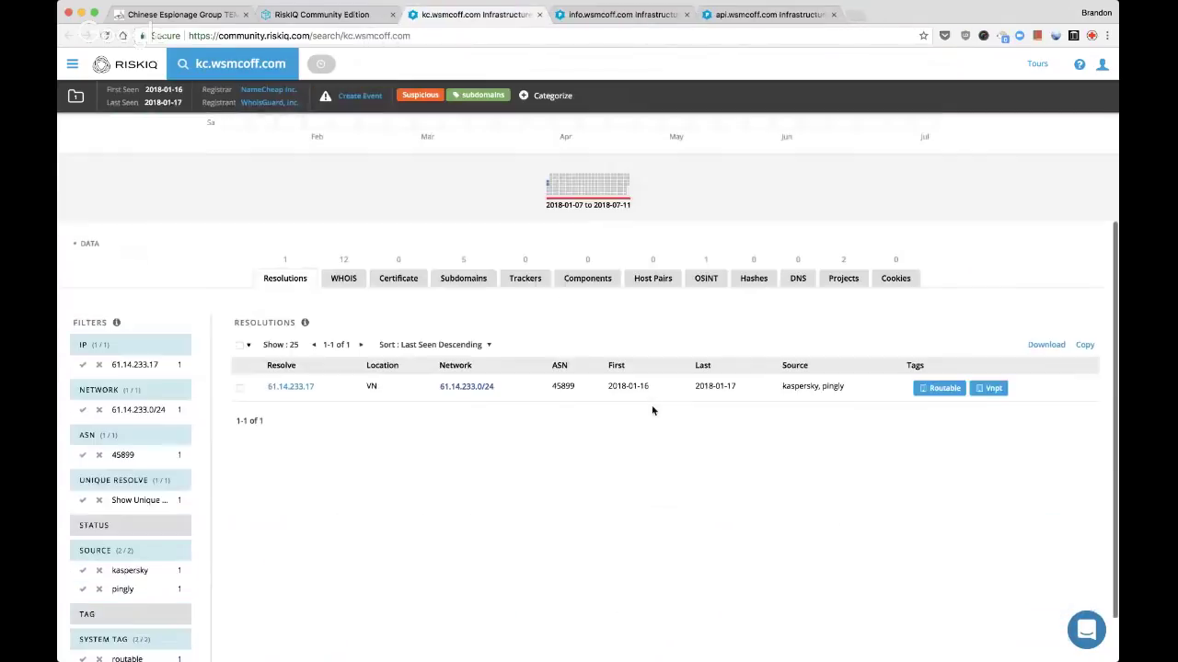
left_click(288, 386, "super")
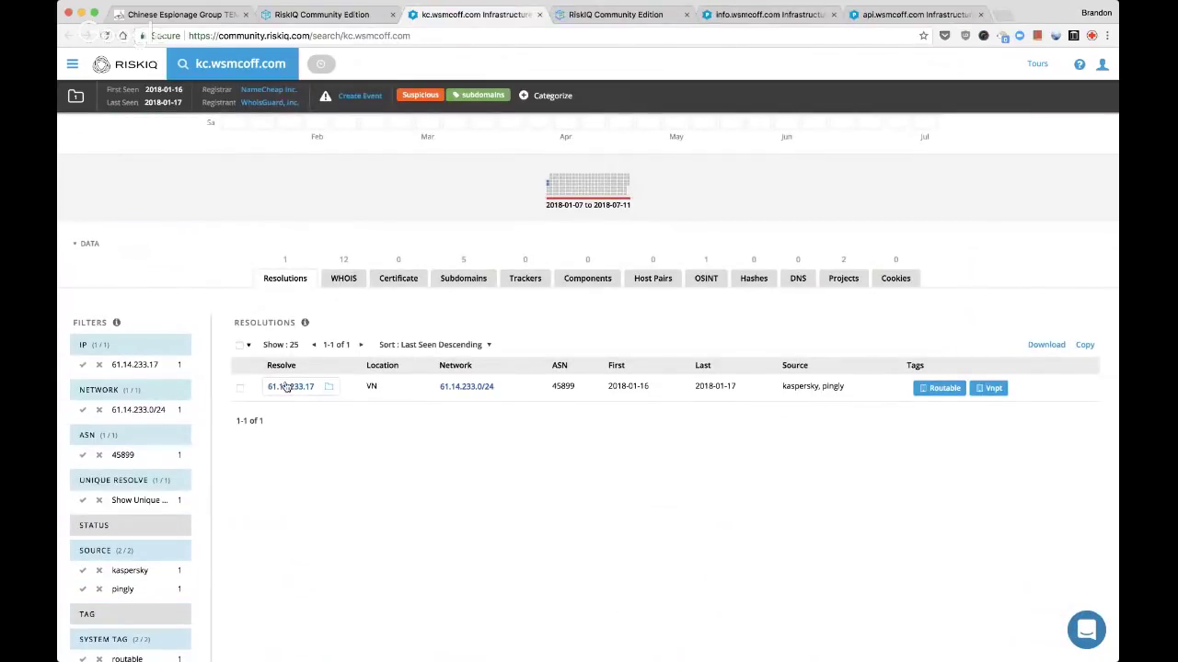
left_click(706, 274)
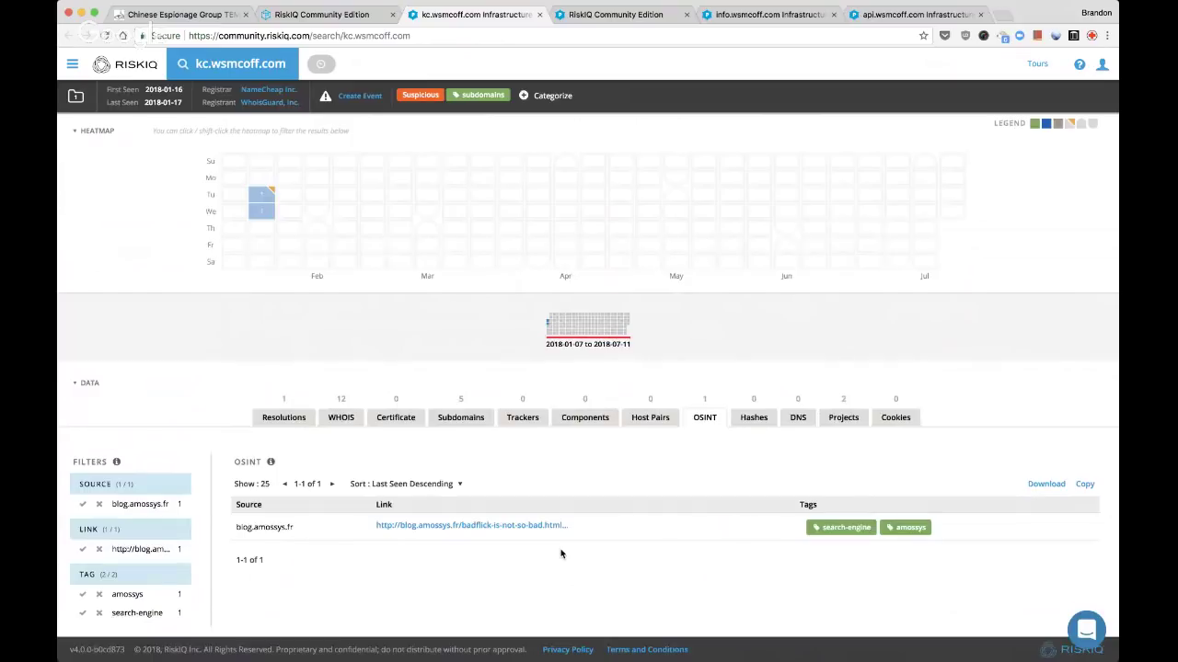
key("super+w")
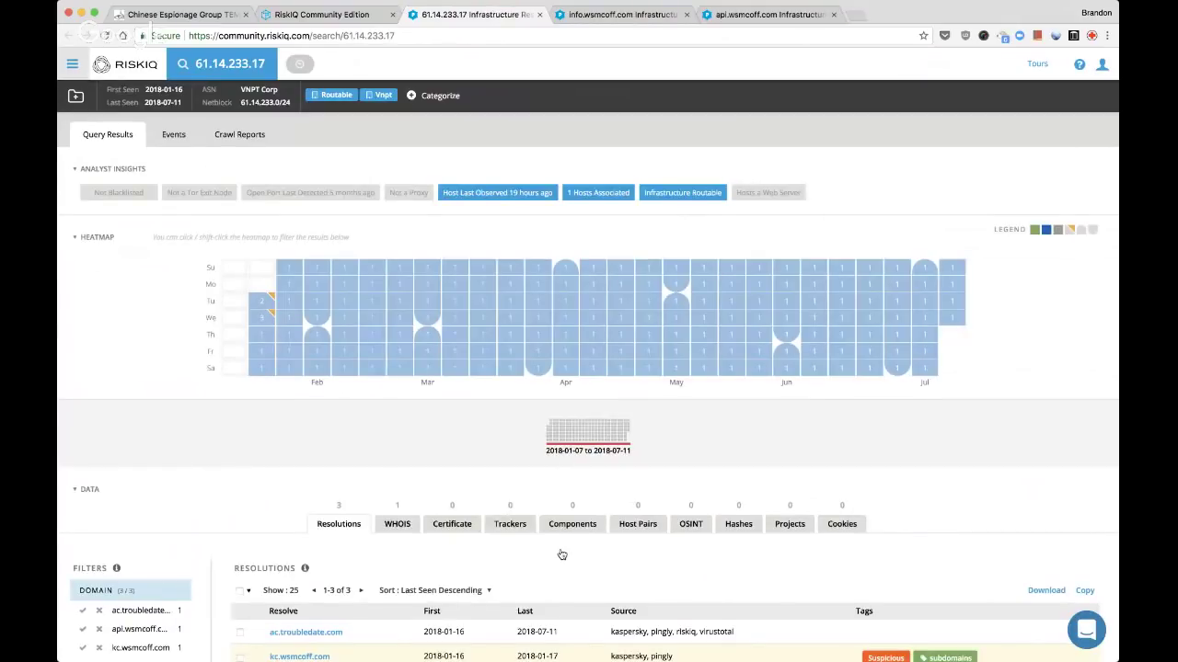
scroll(562, 554, "down", 5)
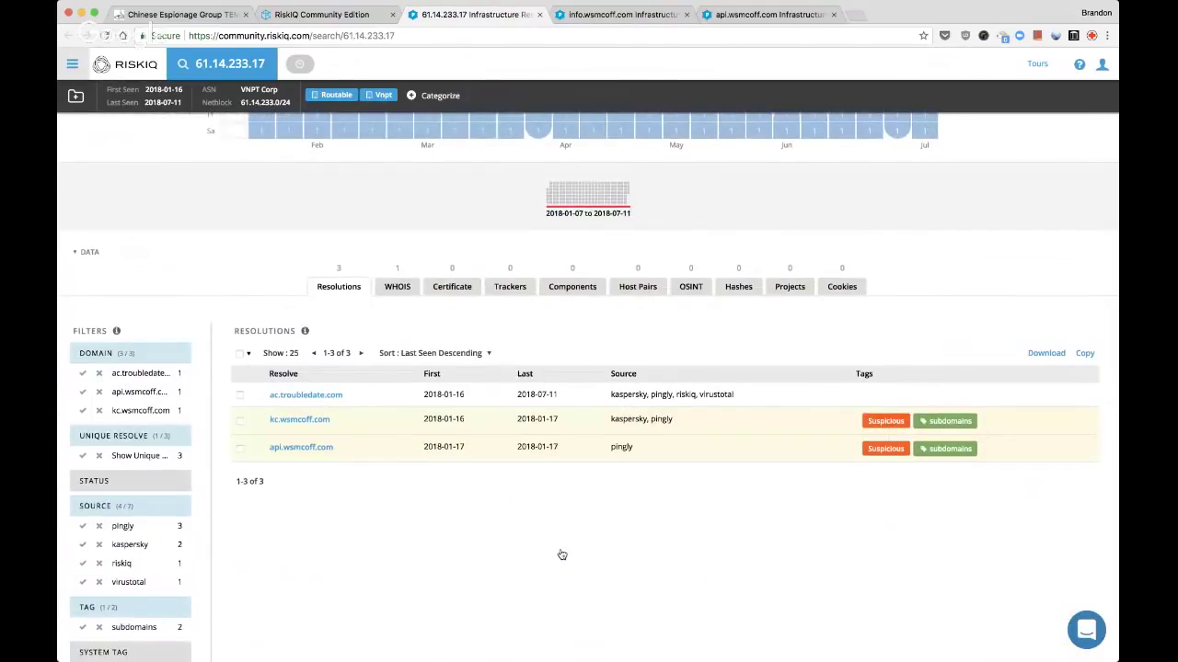
scroll(562, 555, "up", 5)
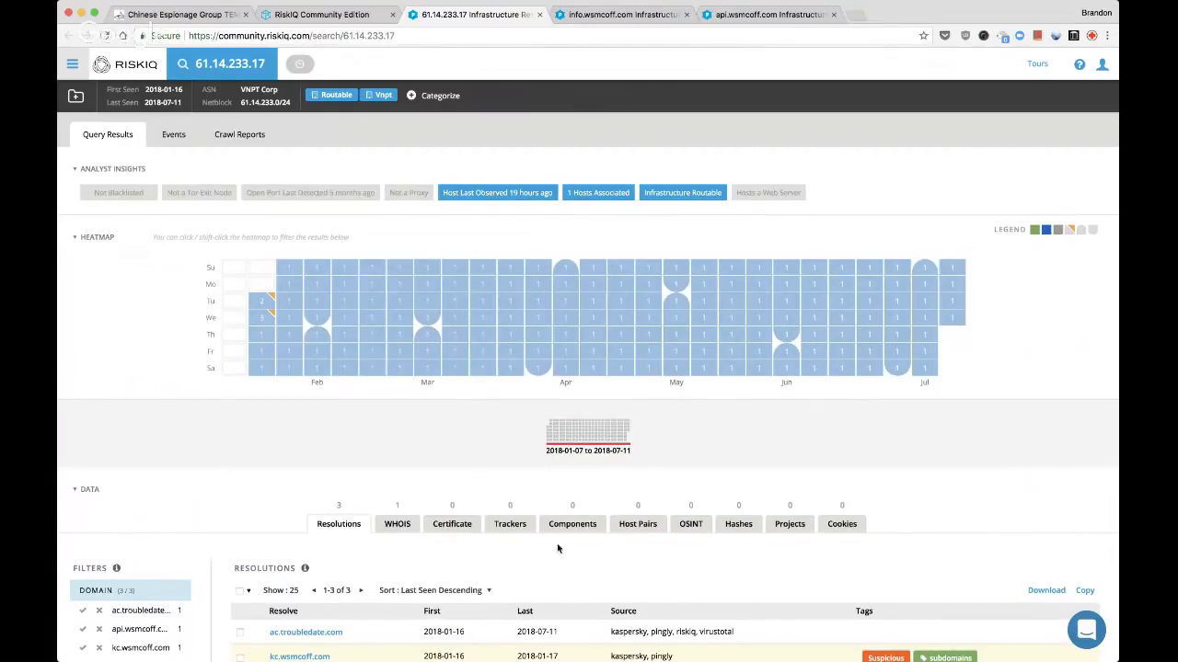
scroll(562, 555, "down", 3)
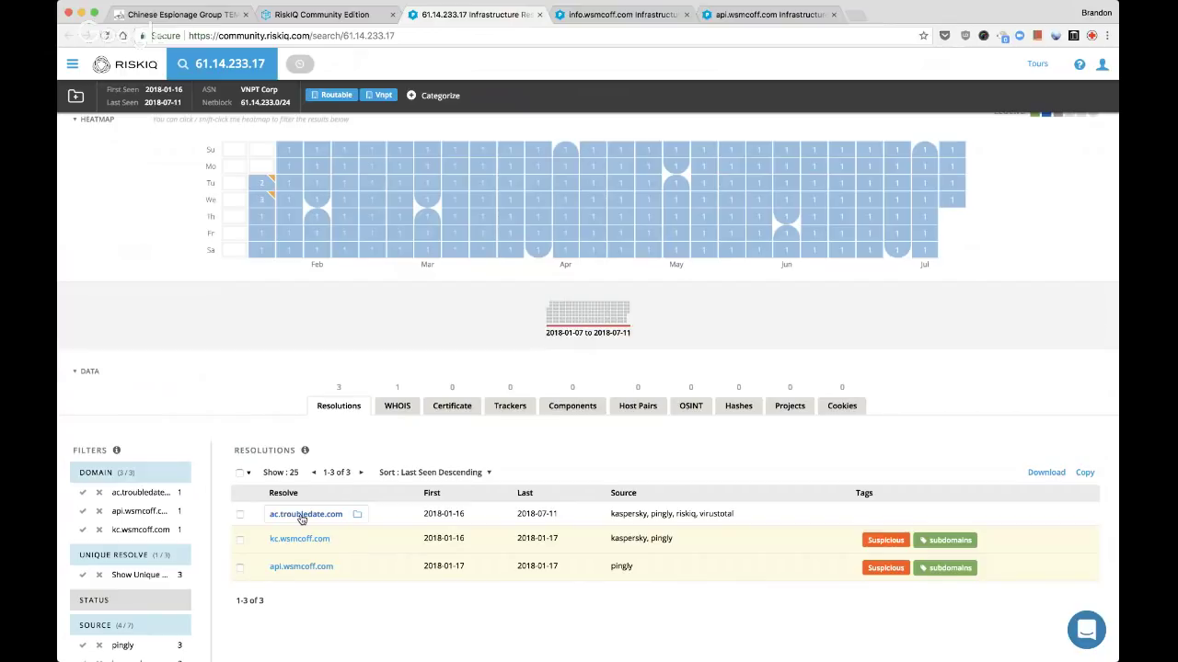
Open ac.troubledate.com in a new tab and step through its WHOIS records, 2014-07-31 to 2017-09-14
left_click(302, 514, "super")
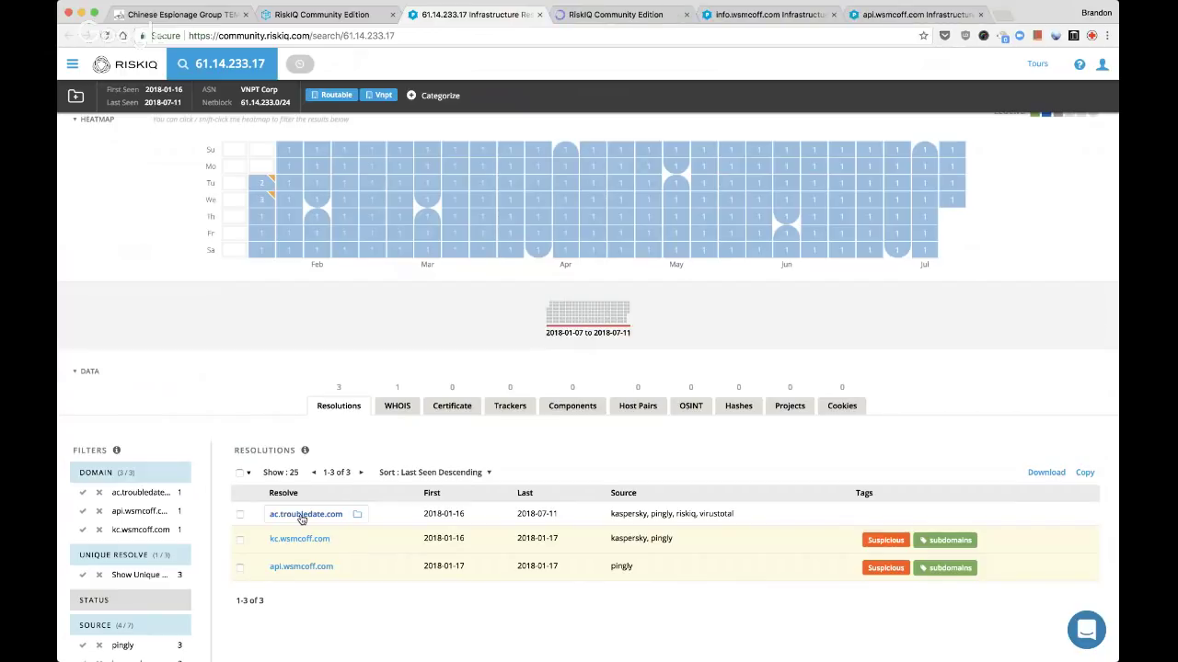
key("ctrl+Tab")
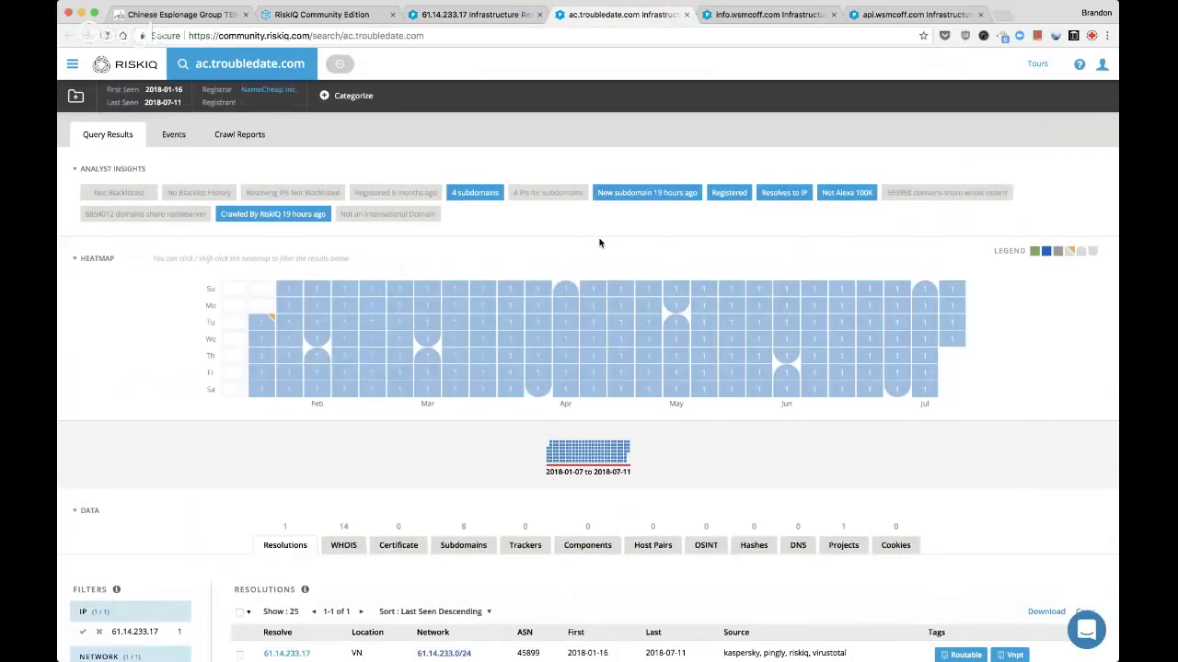
scroll(449, 607, "down", 4)
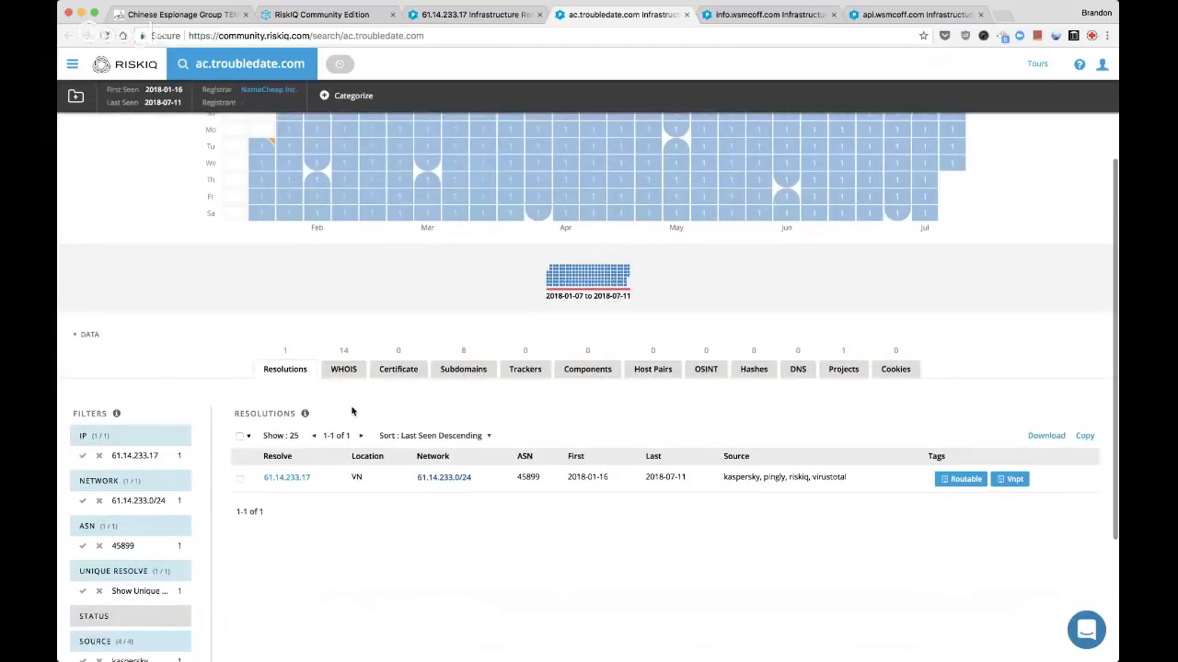
left_click(344, 369)
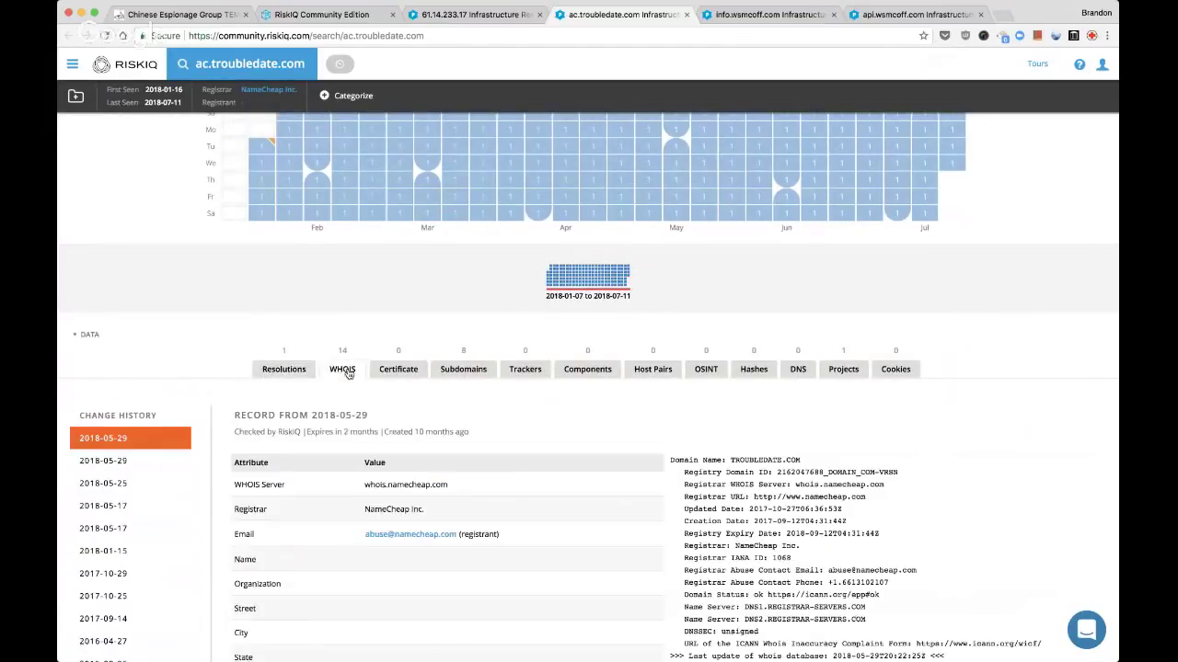
scroll(235, 515, "down", 2)
scroll(121, 599, "down", 2)
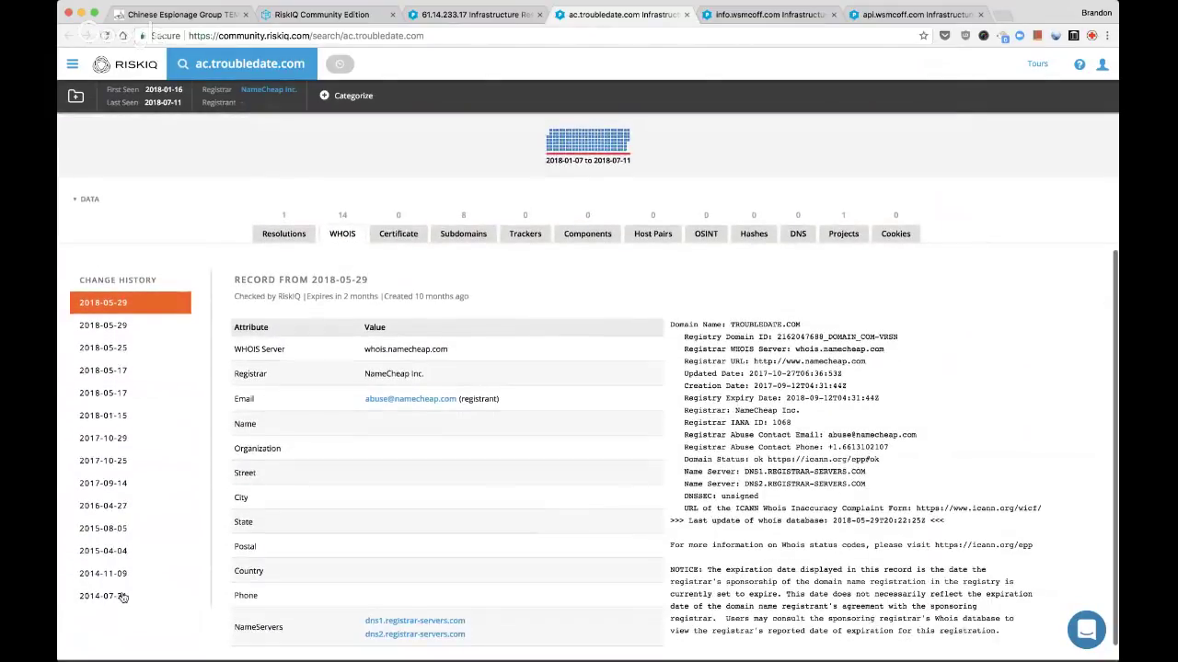
left_click(120, 603)
left_click(120, 573)
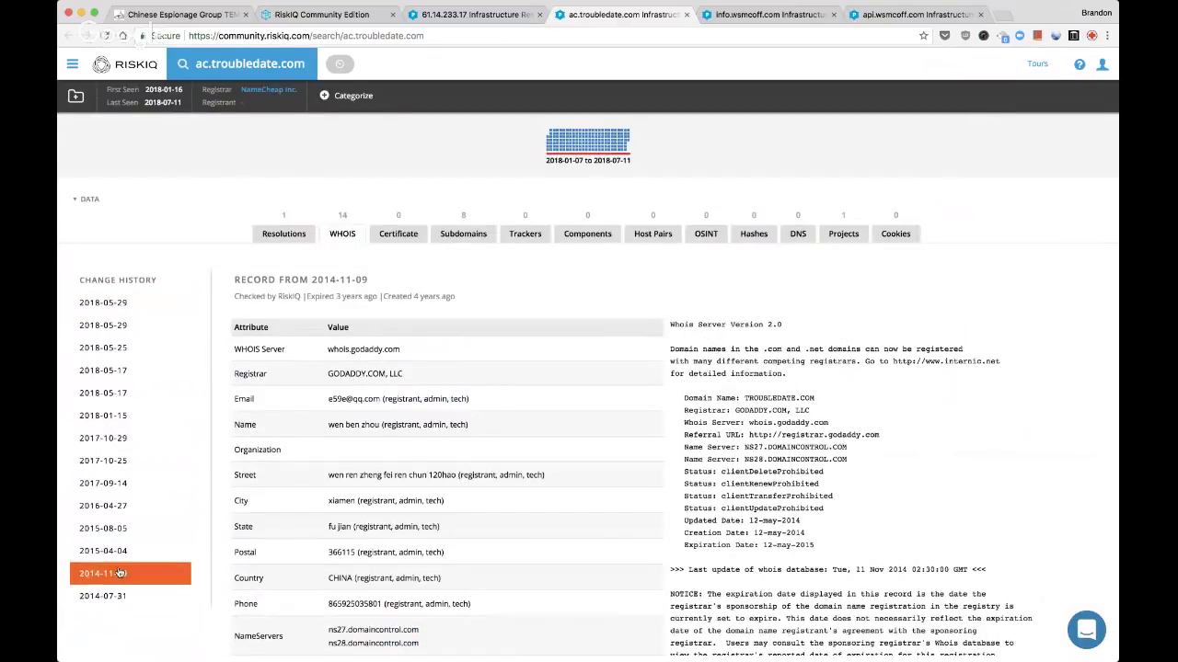
left_click(121, 550)
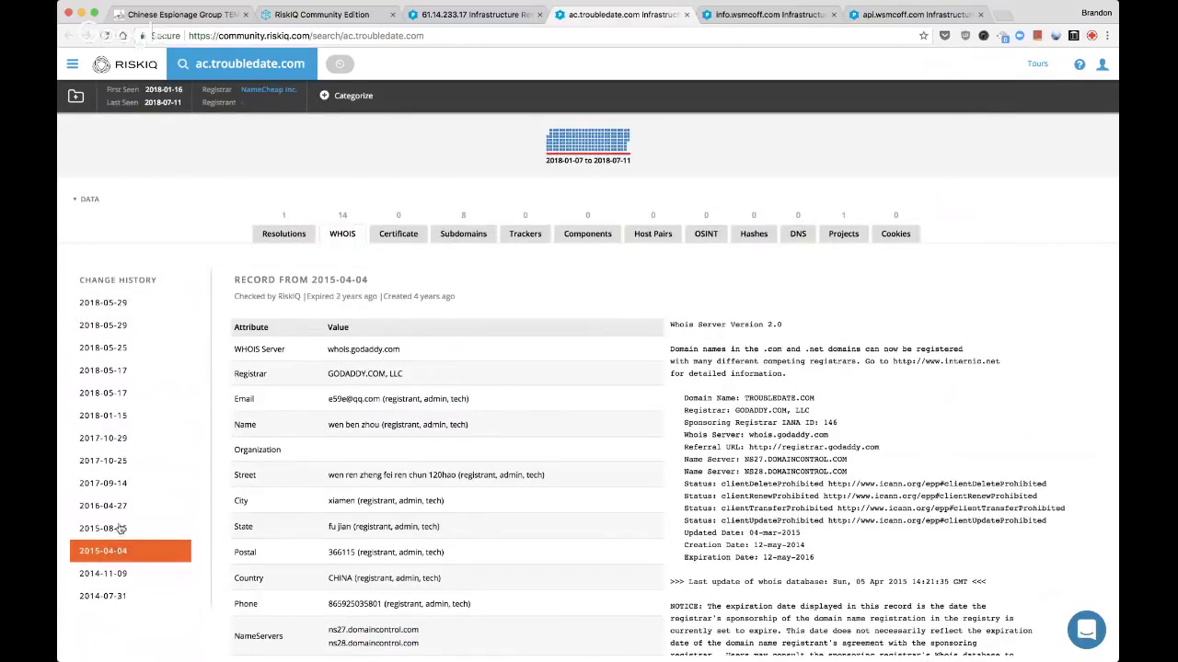
left_click(121, 529)
left_click(125, 506)
left_click(124, 483)
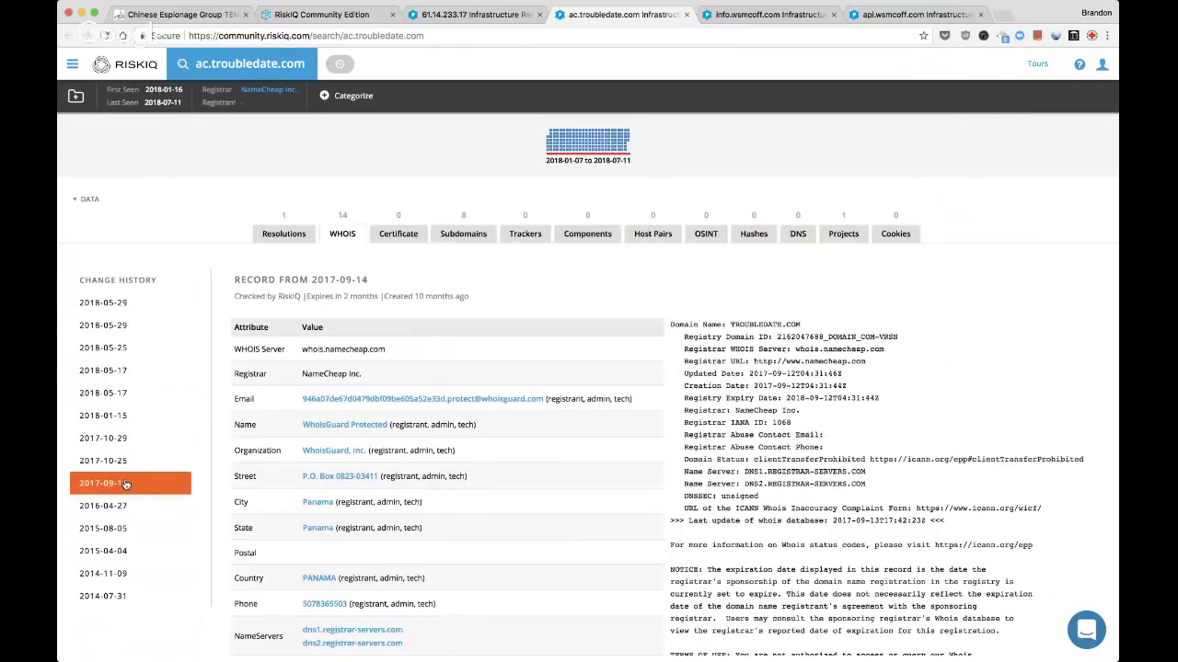
Check ac.troubledate.com's resolutions and troubledate.com subdomains, then return to the 61.14.233.17 tab
left_click(292, 236)
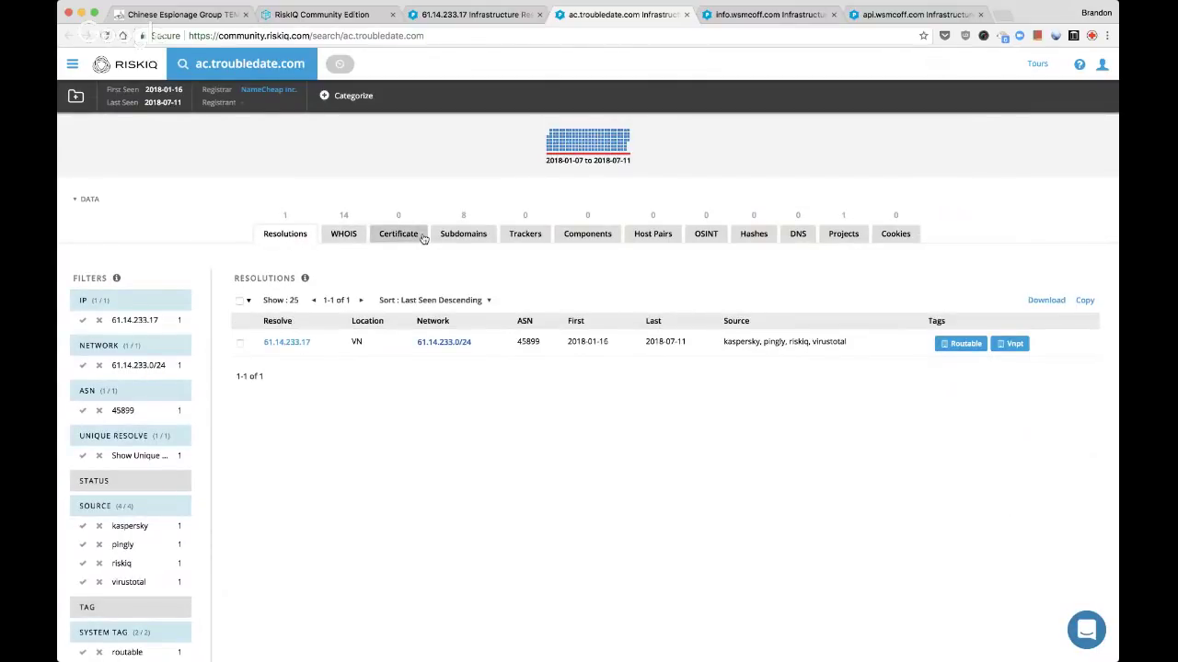
left_click(464, 233)
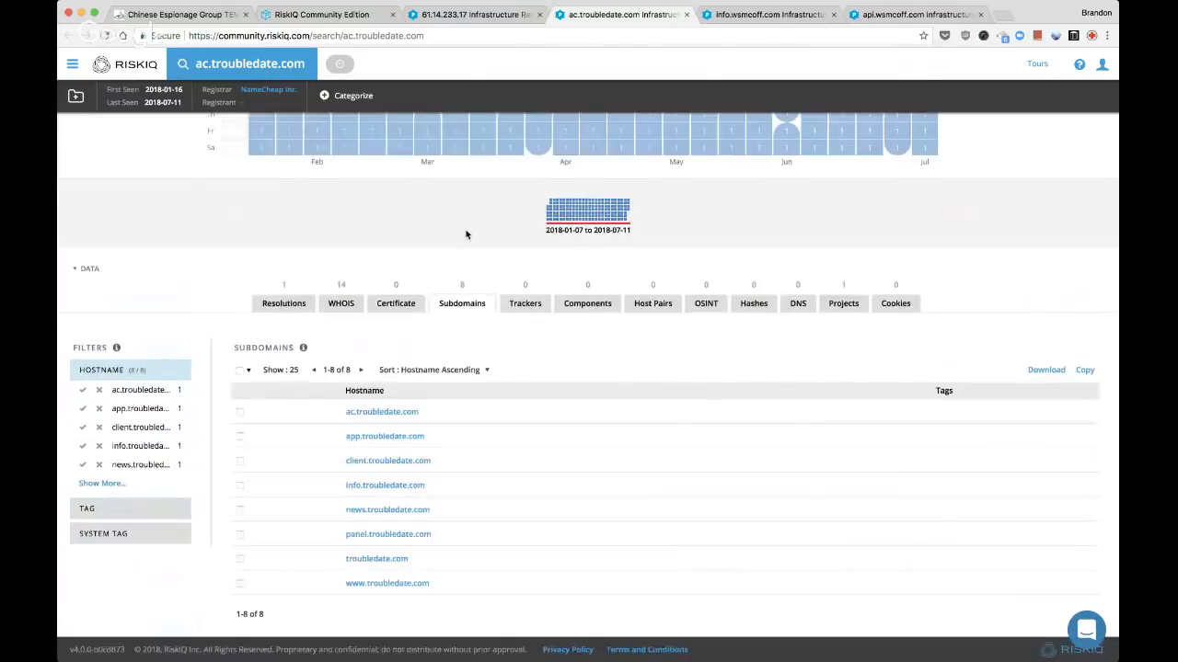
key("ctrl+shift+Tab")
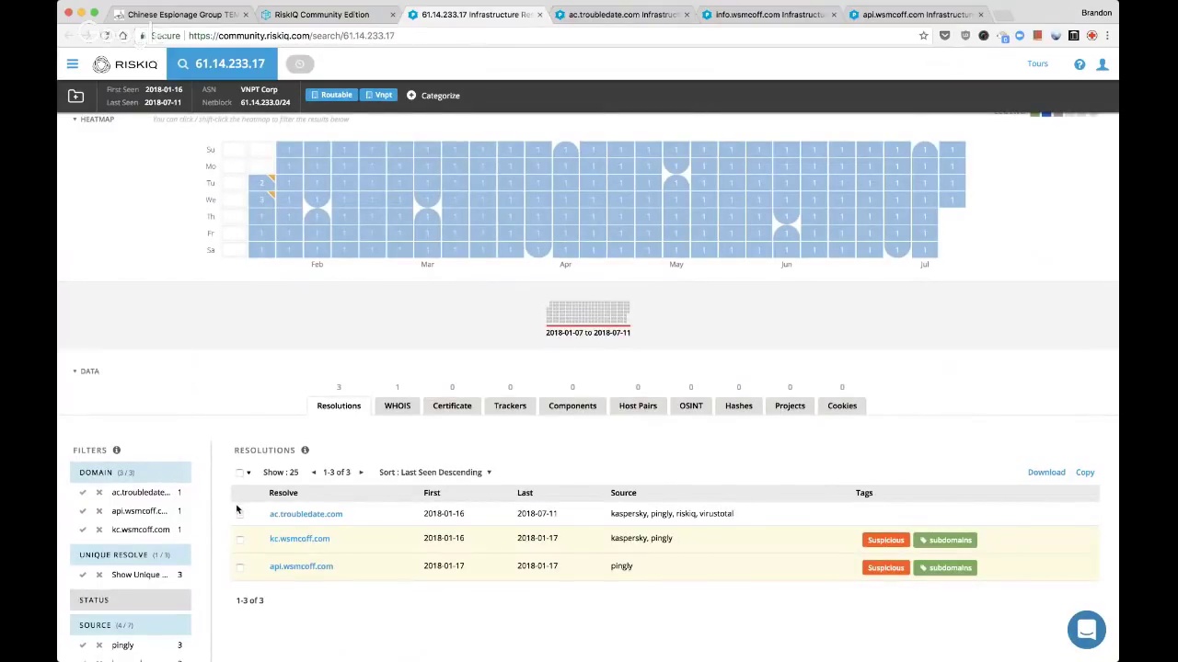
Mark 61.14.233.17 Suspicious with custom tags second-order, subdomain-pattern and pdns-overlap
left_click(75, 95)
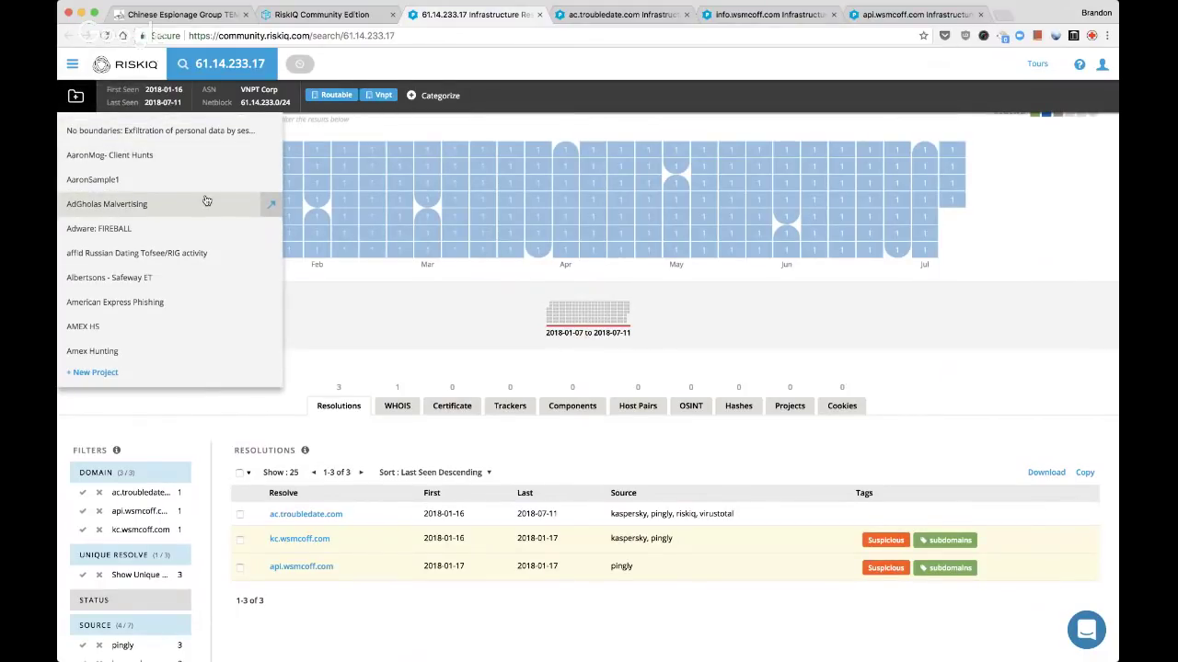
left_click(451, 96)
left_click(490, 142)
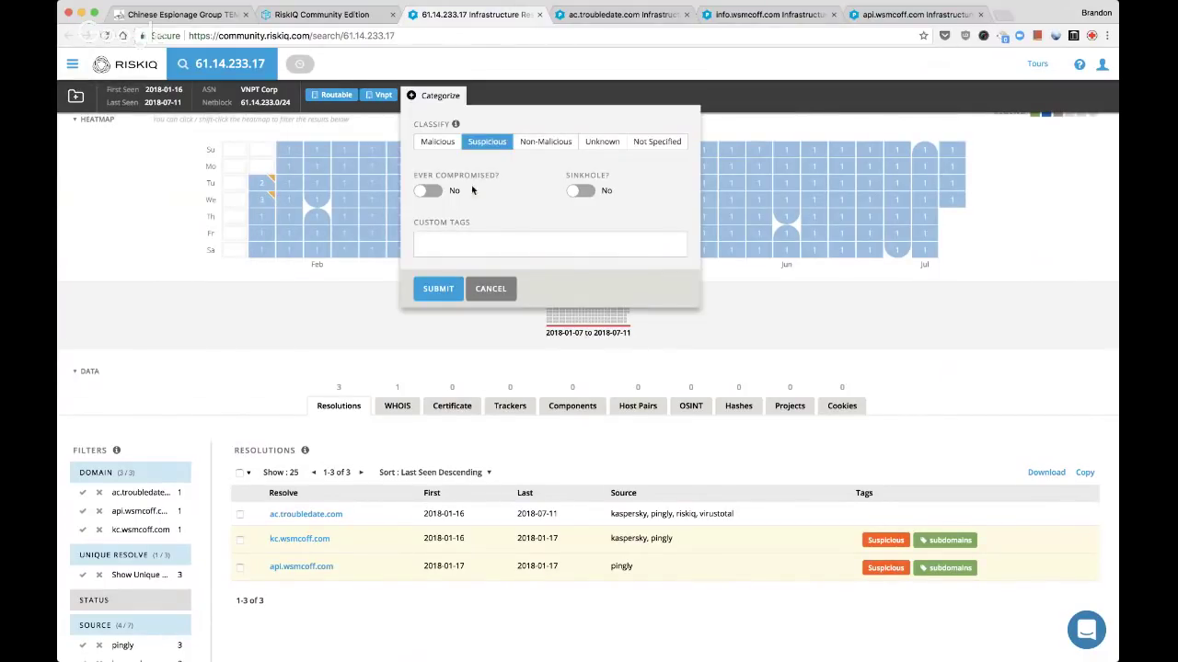
left_click(462, 237)
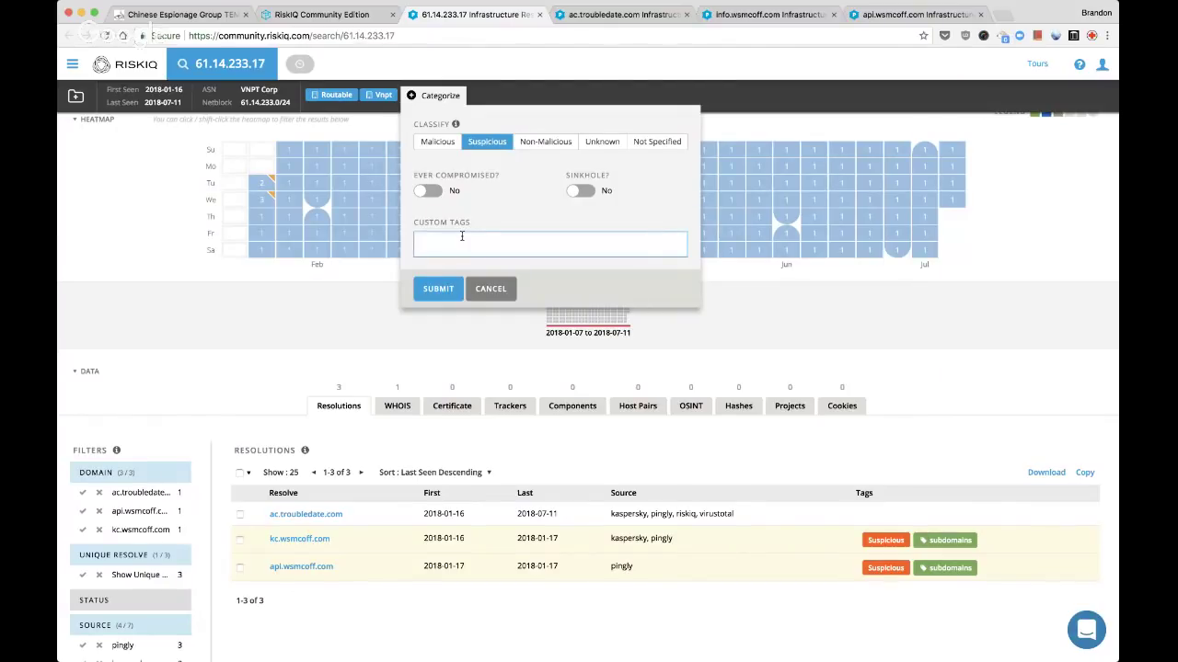
type("second-order")
key("Return")
type("subdomain-a")
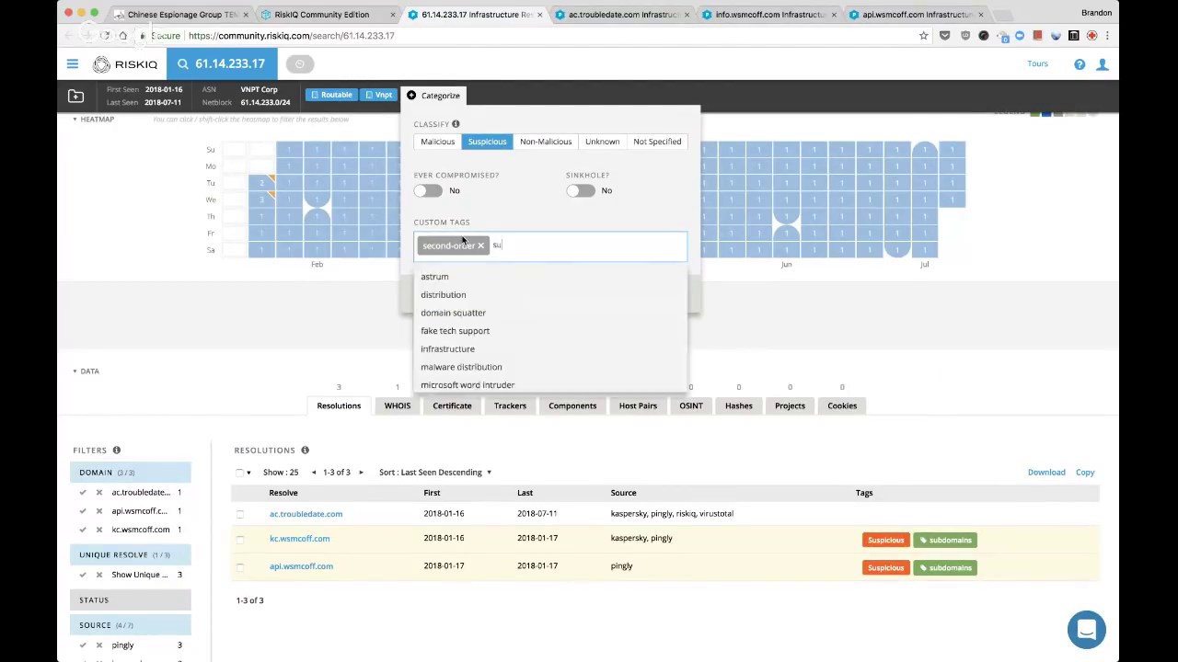
type("p")
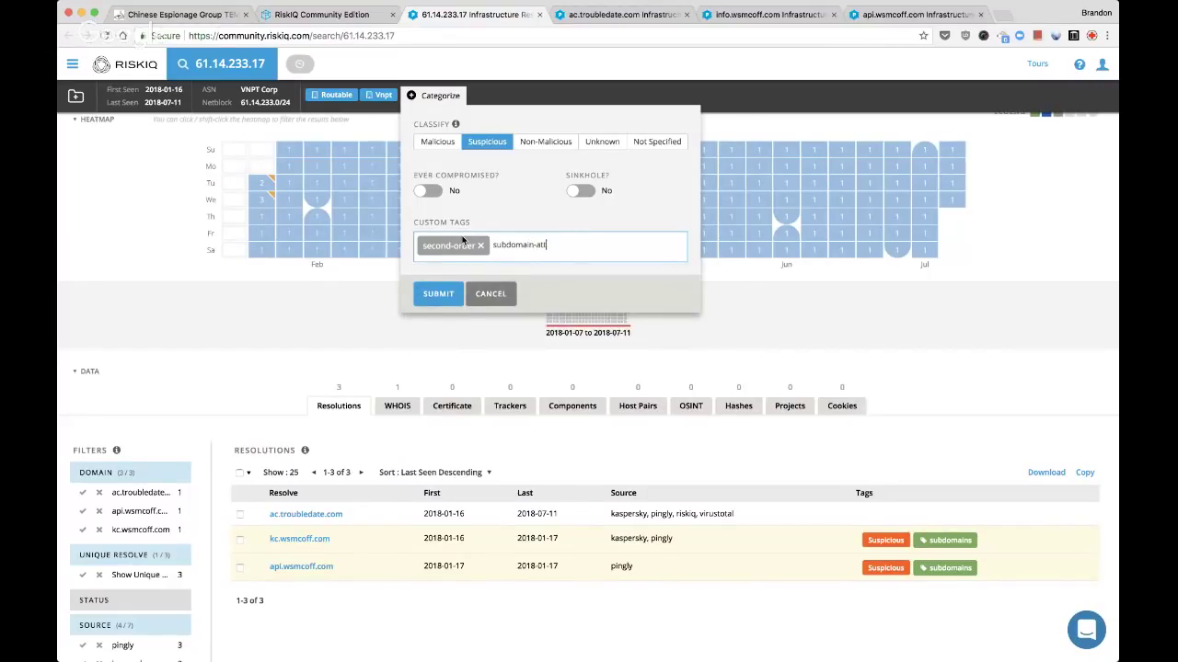
key("BackSpace")
key("BackSpace")
type("pattern")
key("Return")
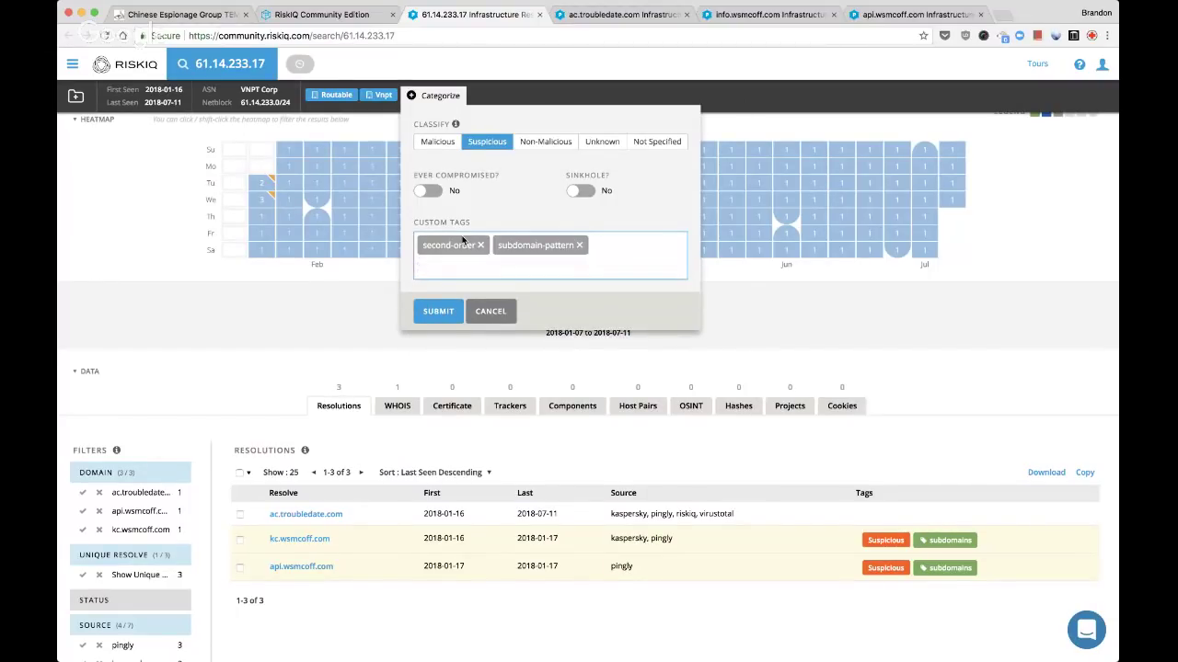
type("pdns-o")
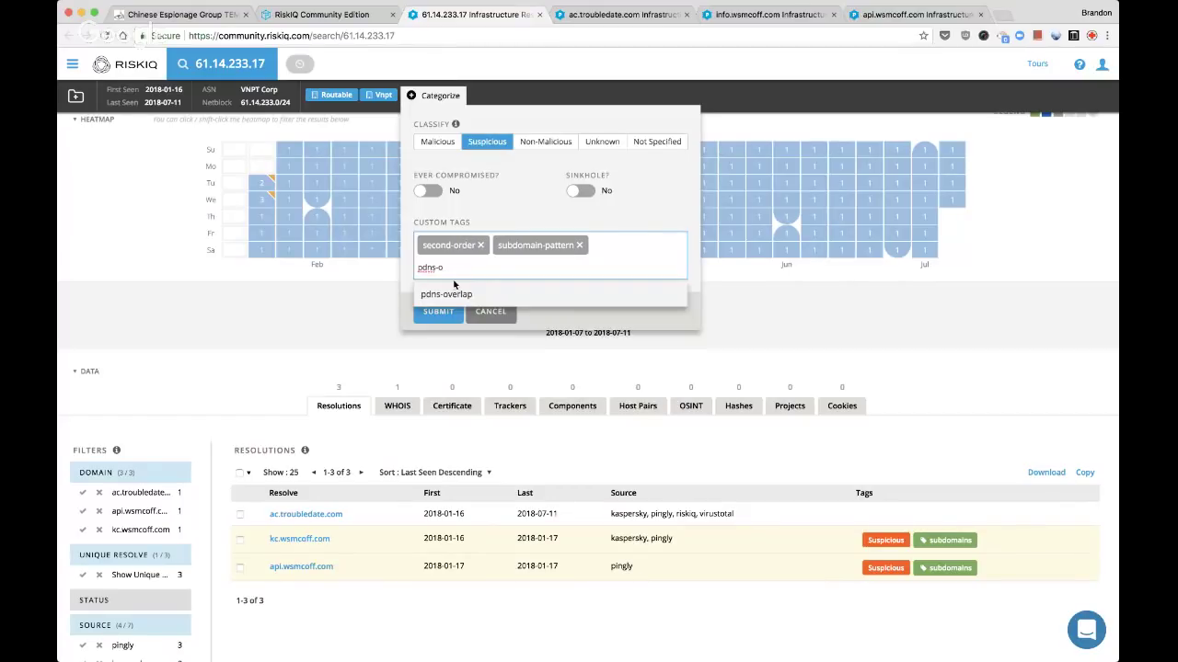
left_click(453, 291)
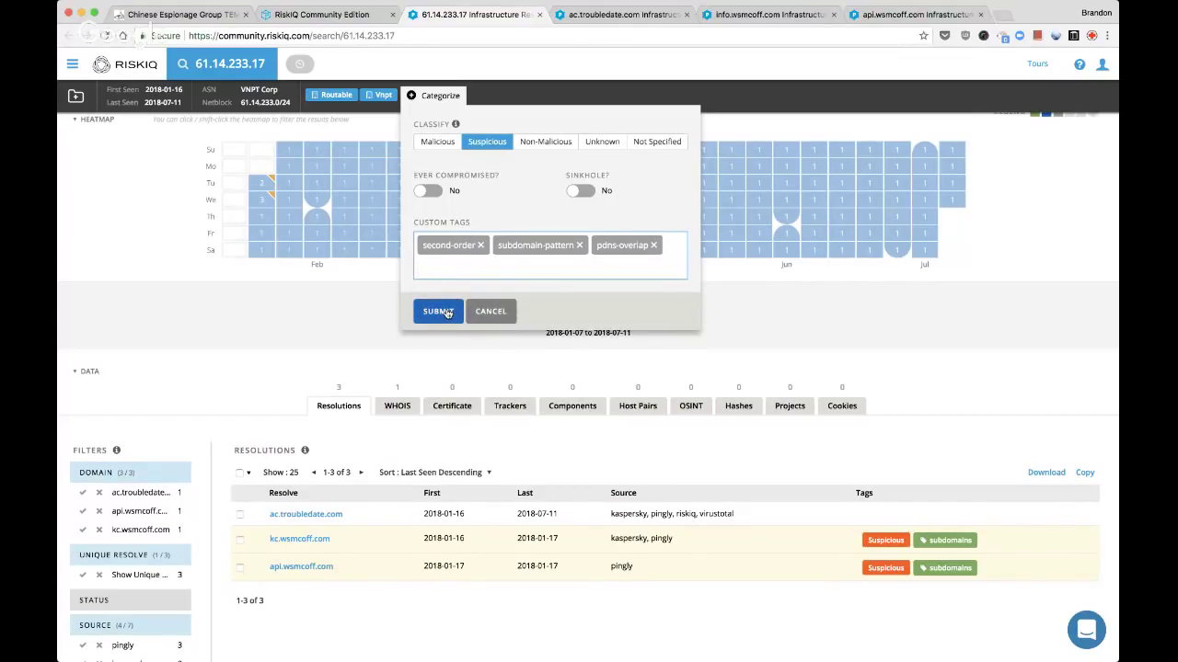
left_click(438, 311)
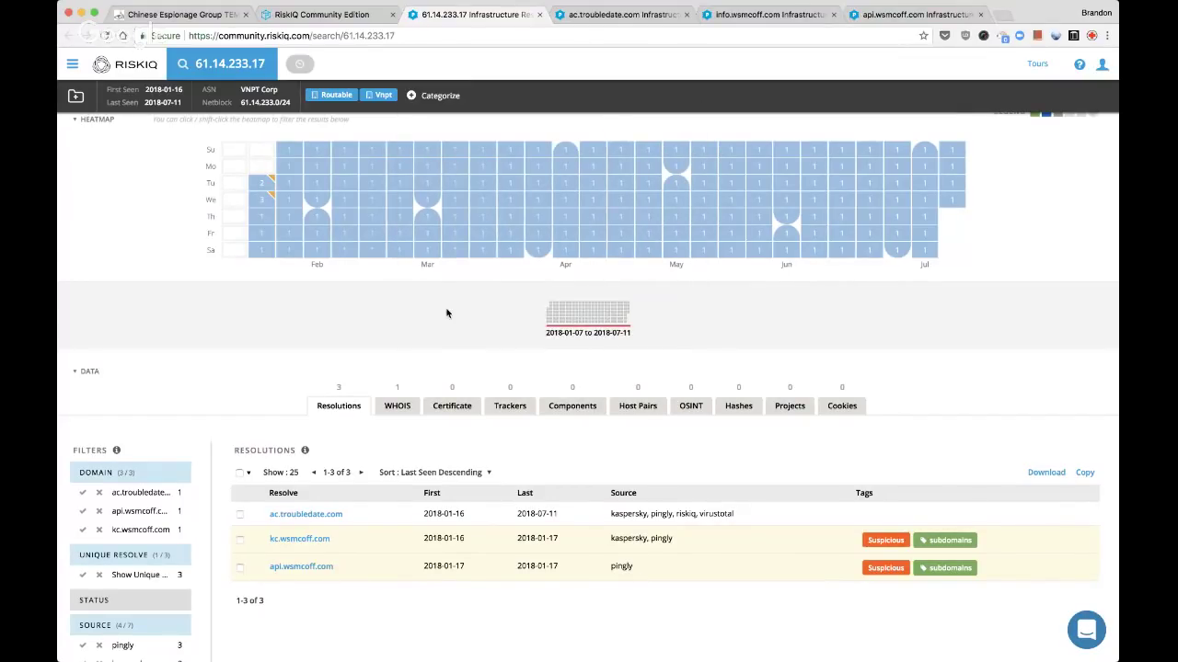
Classify the ac.troubledate.com resolution as Suspicious with tags suspect and subdomain-pattern
left_click(240, 515)
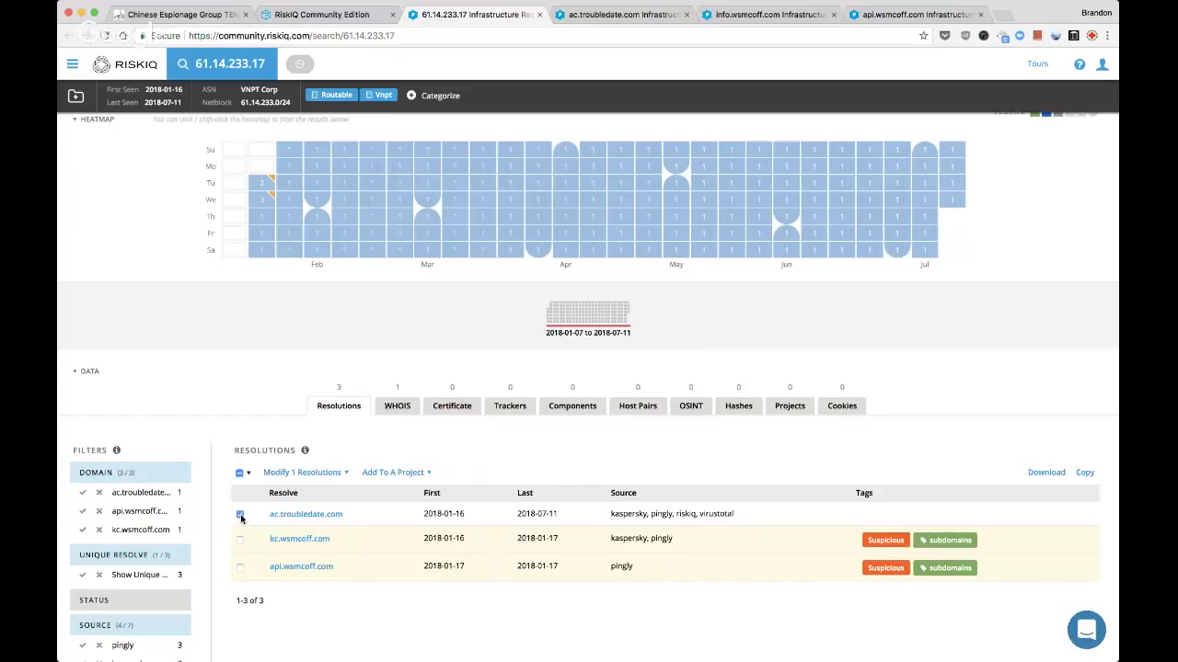
left_click(313, 473)
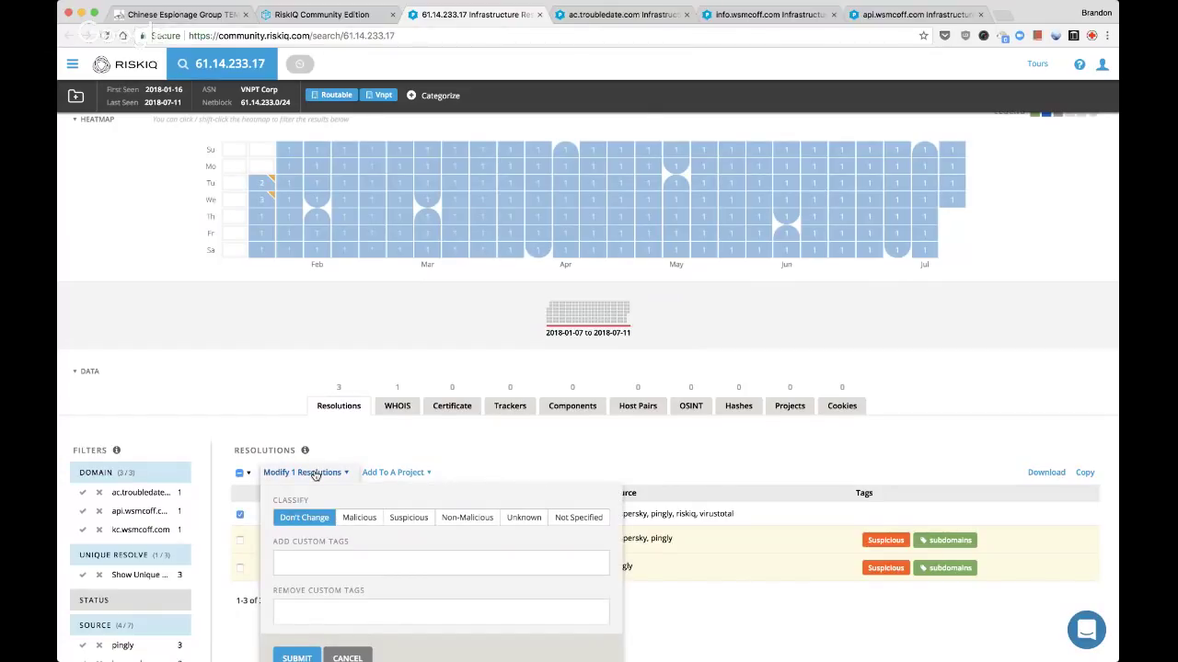
scroll(313, 473, "down", 1)
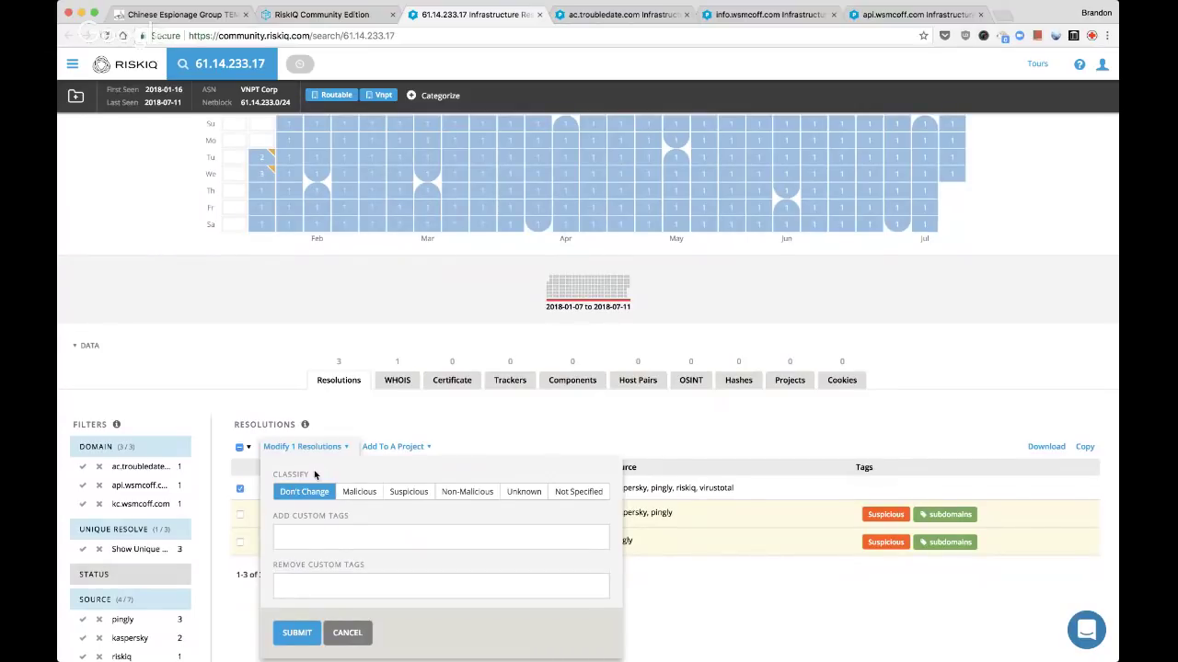
left_click(391, 495)
left_click(351, 548)
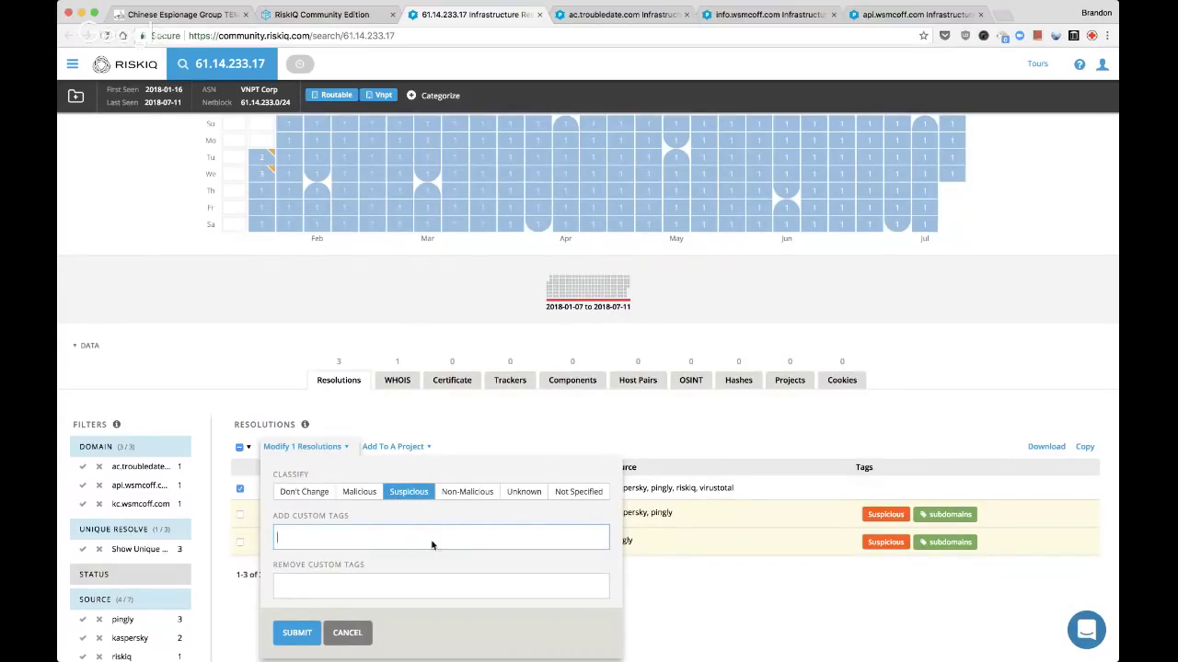
type("suspect")
key("Return")
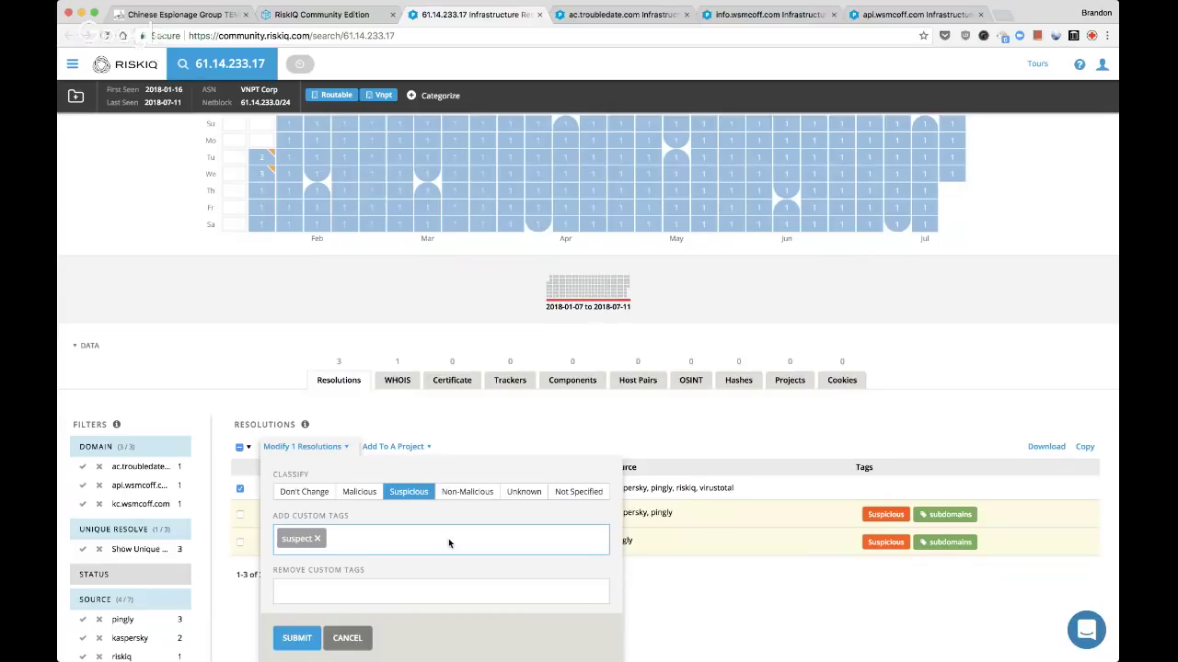
type("subdomain-pattern")
key("Return")
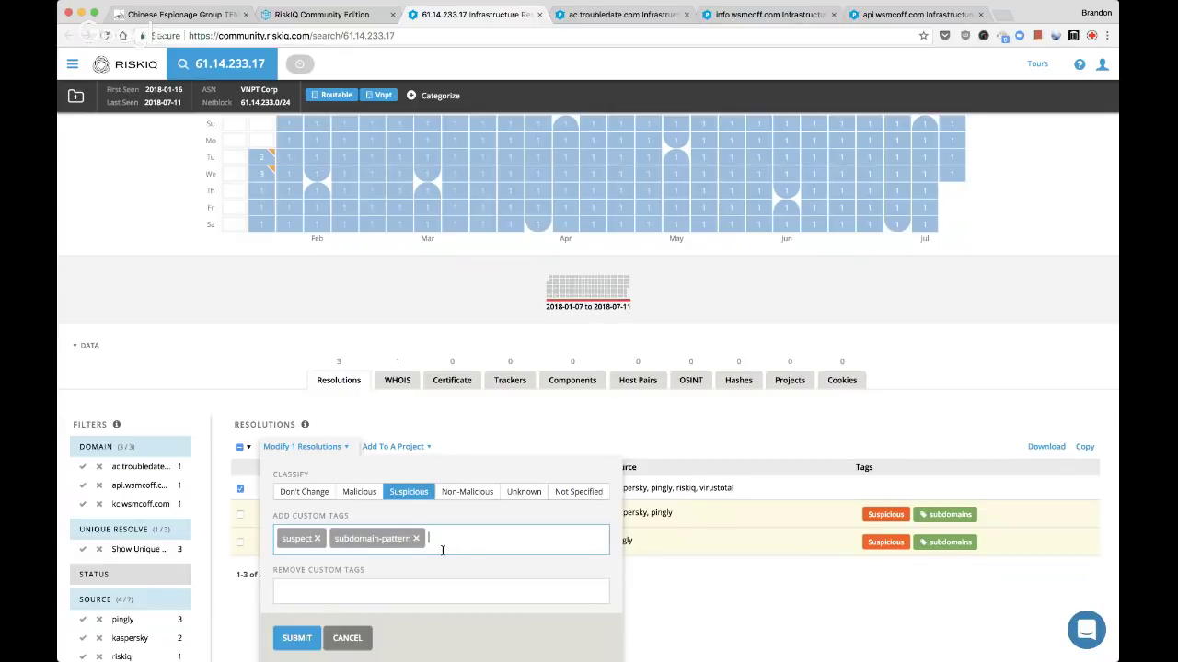
scroll(304, 607, "down", 1)
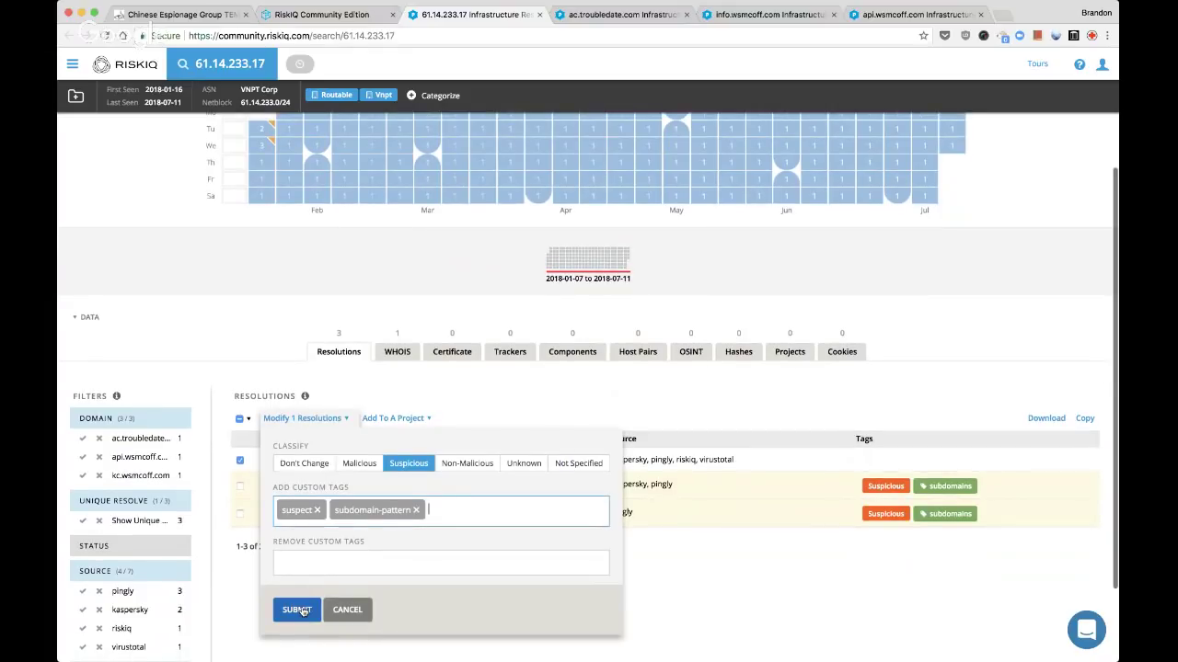
left_click(298, 610)
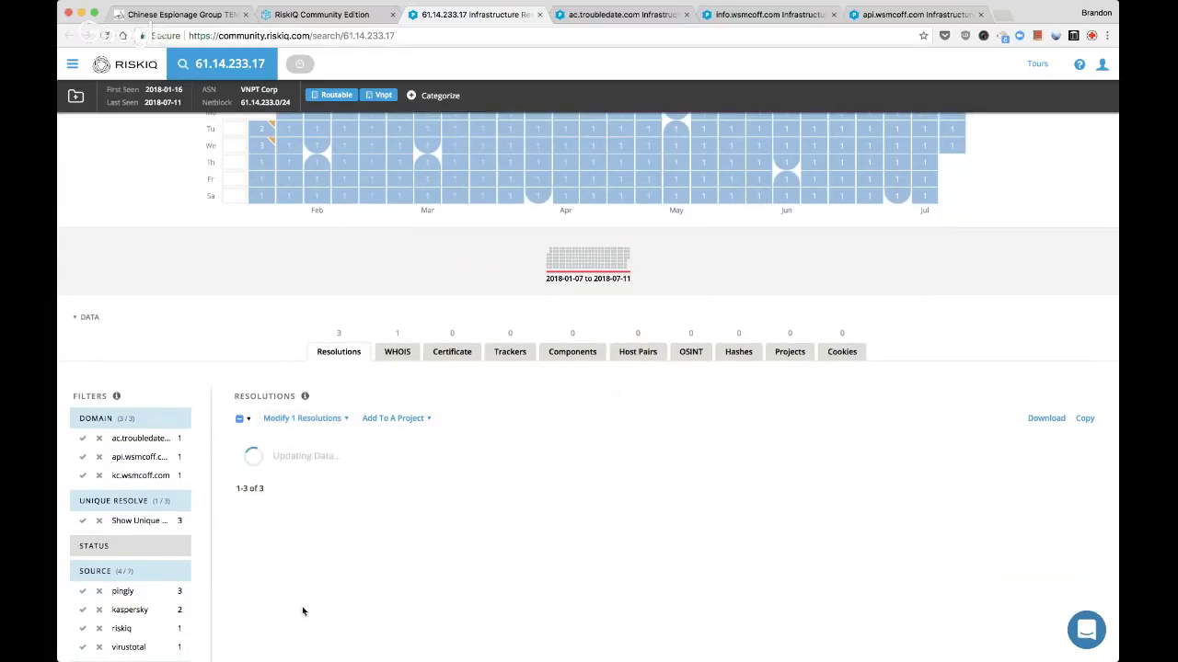
Add ac.troubledate.com to the Live Stream: FireEye TEMP.Periscope actors project and close the 61.14.233.17 page
left_click(390, 420)
key("super+f")
key("Return")
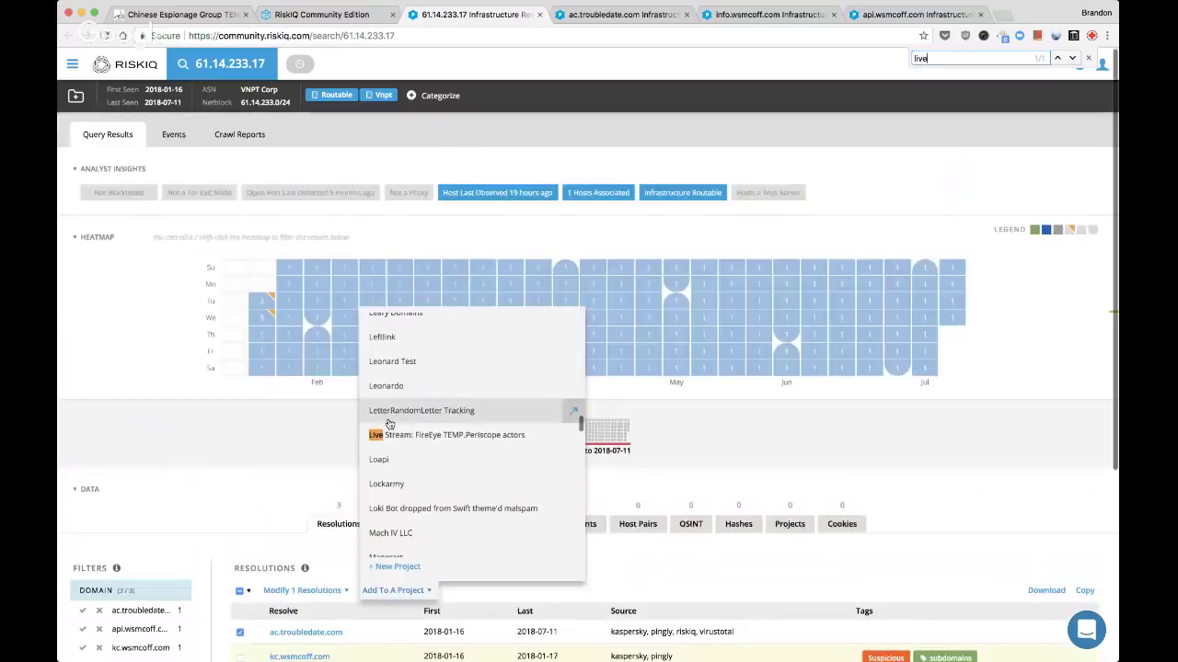
left_click(438, 441)
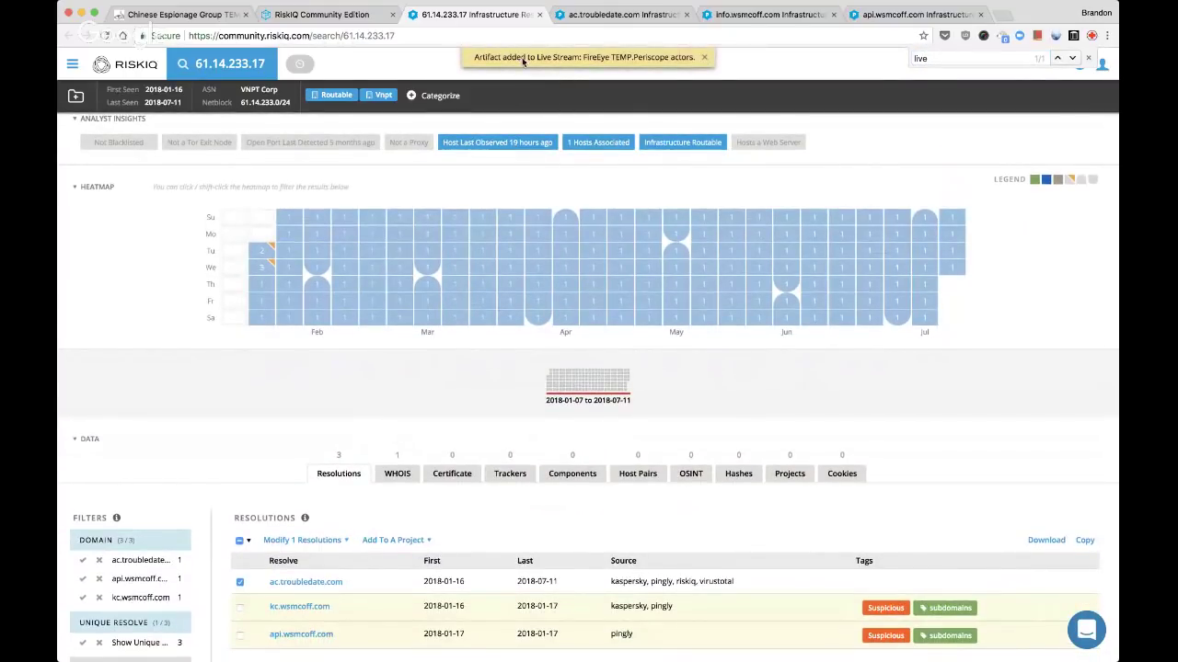
left_click(539, 14)
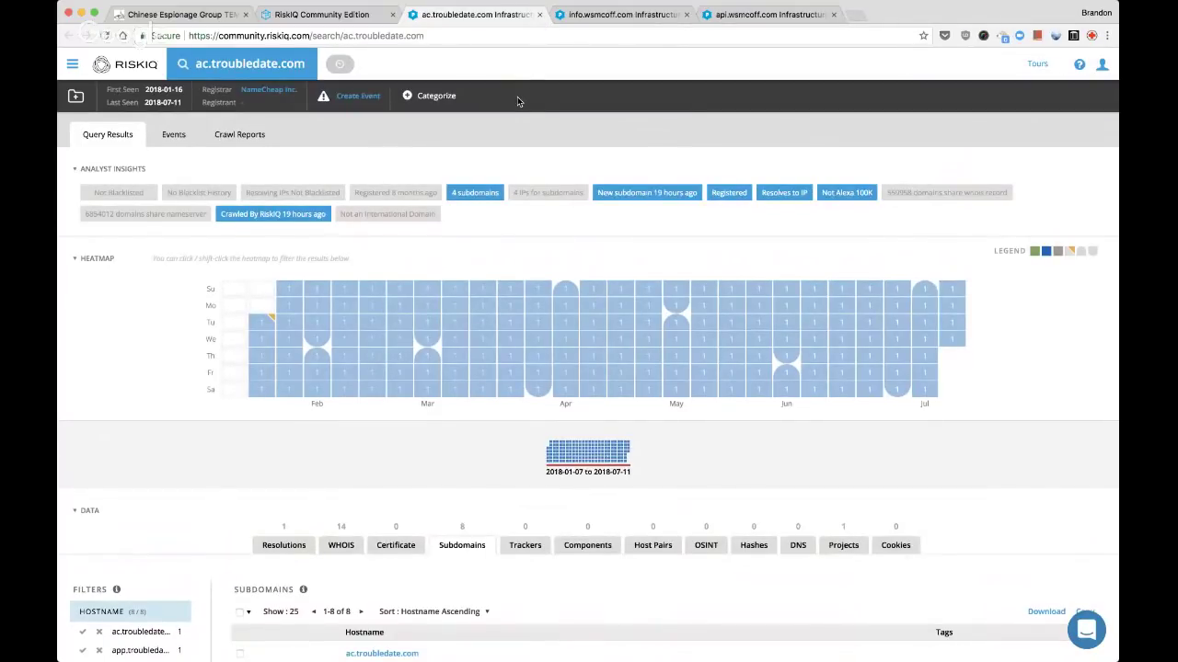
Reopen the 61.14.233.17 tab, file the IP into the Live Stream project, then close it
key("super+shift+t")
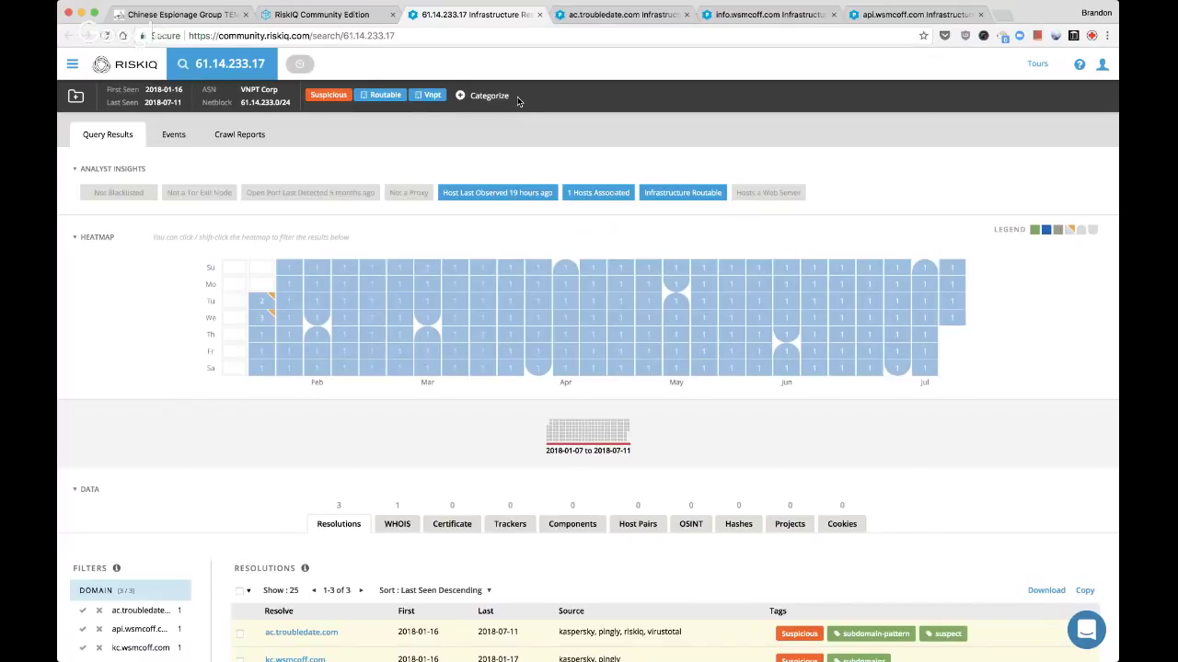
left_click(75, 101)
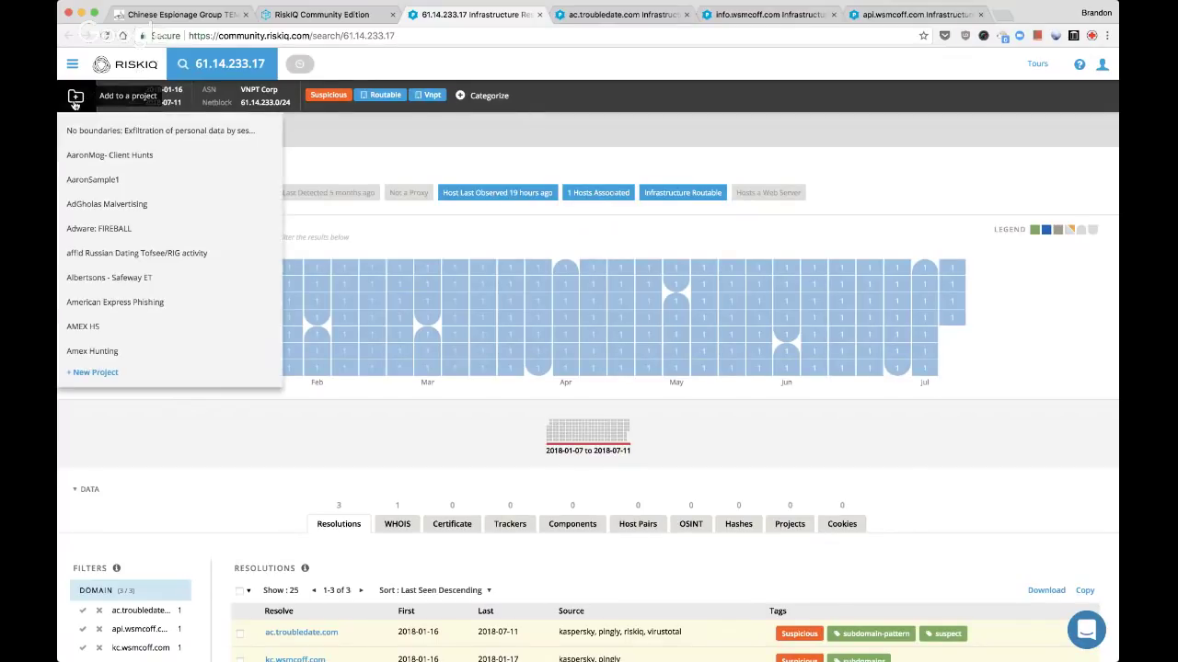
key("super+f")
type("live")
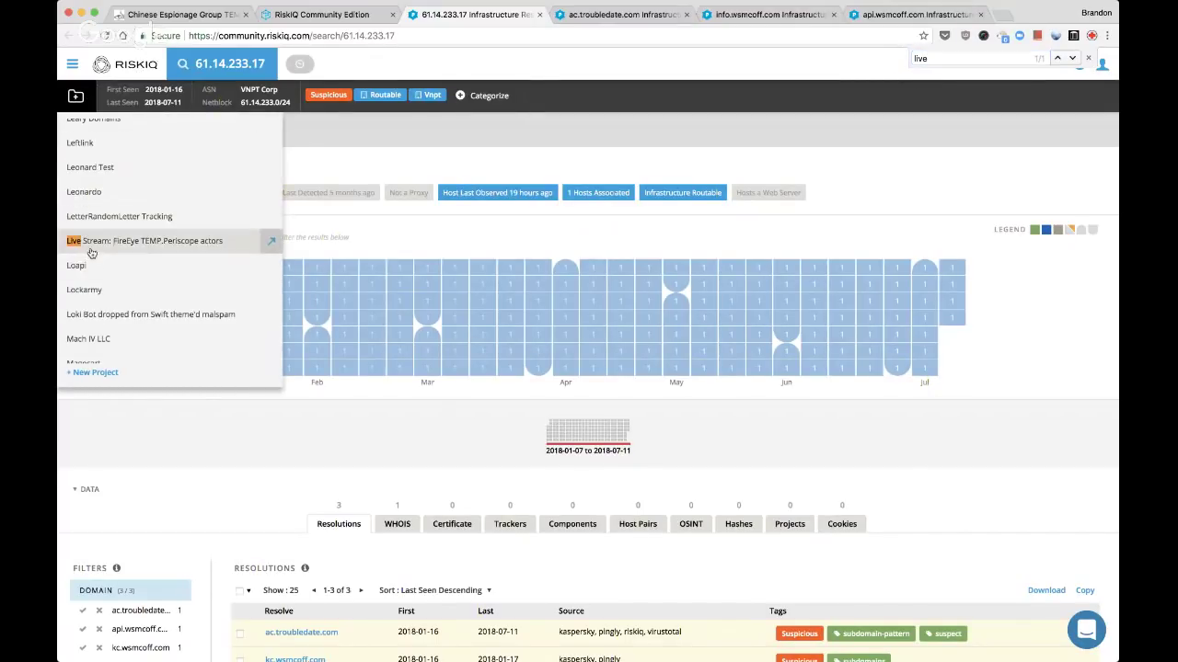
left_click(91, 251)
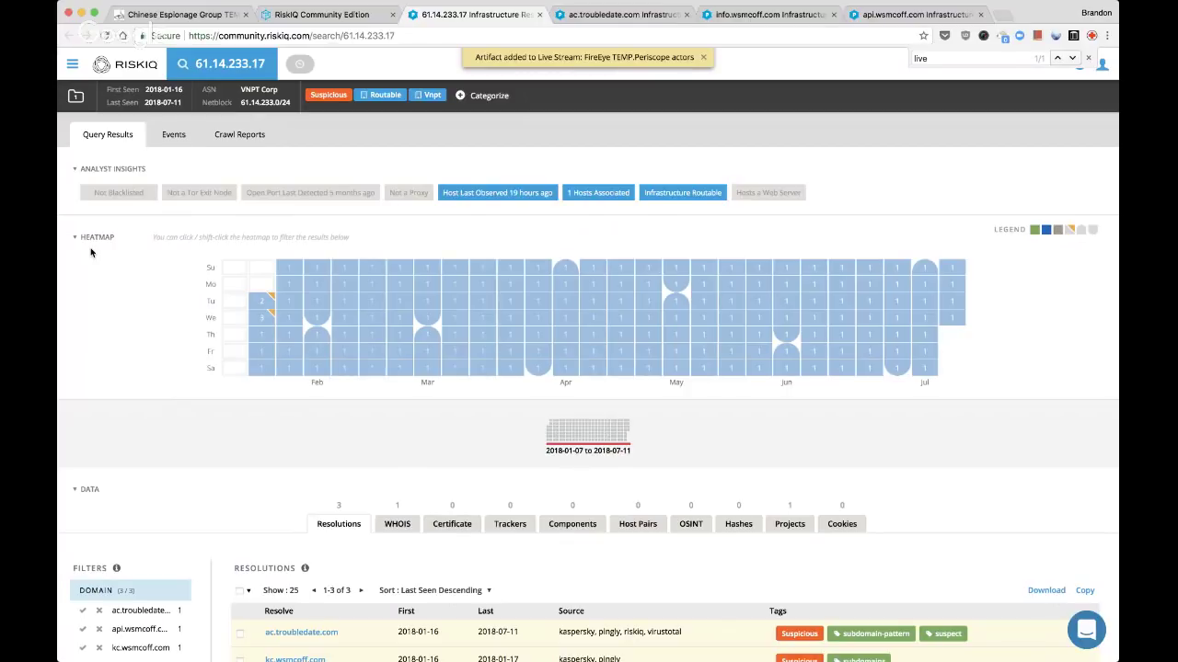
key("super+w")
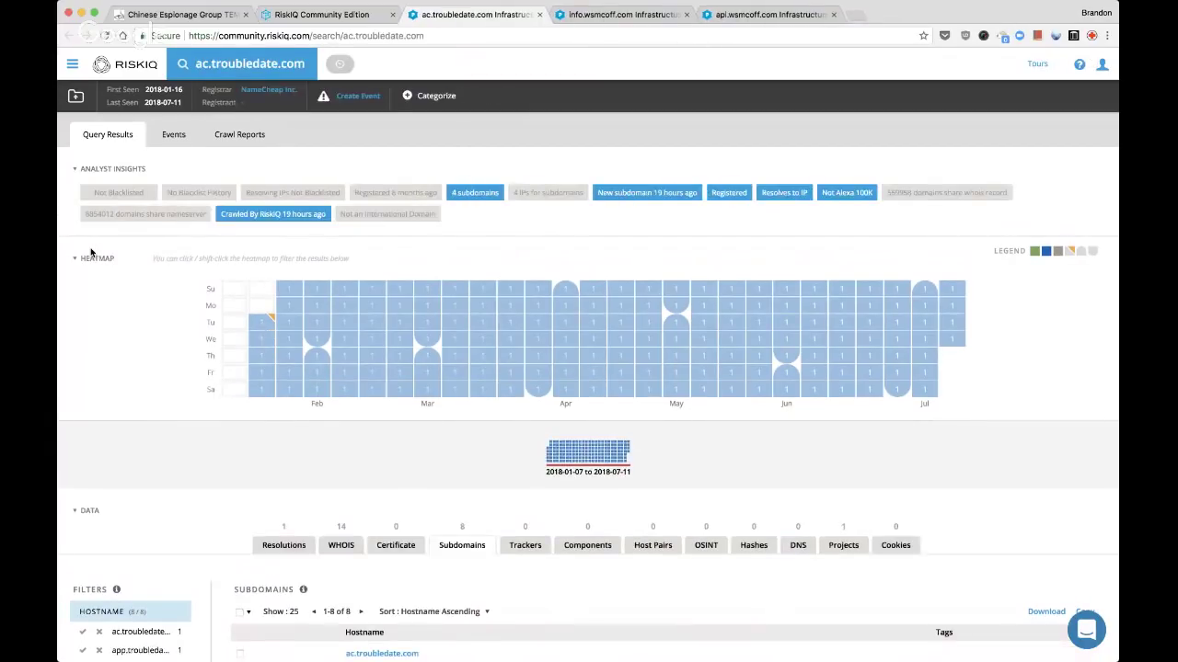
Review ac.troubledate.com's resolutions, WHOIS record and list of troubledate subdomains
scroll(90, 253, "down", 3)
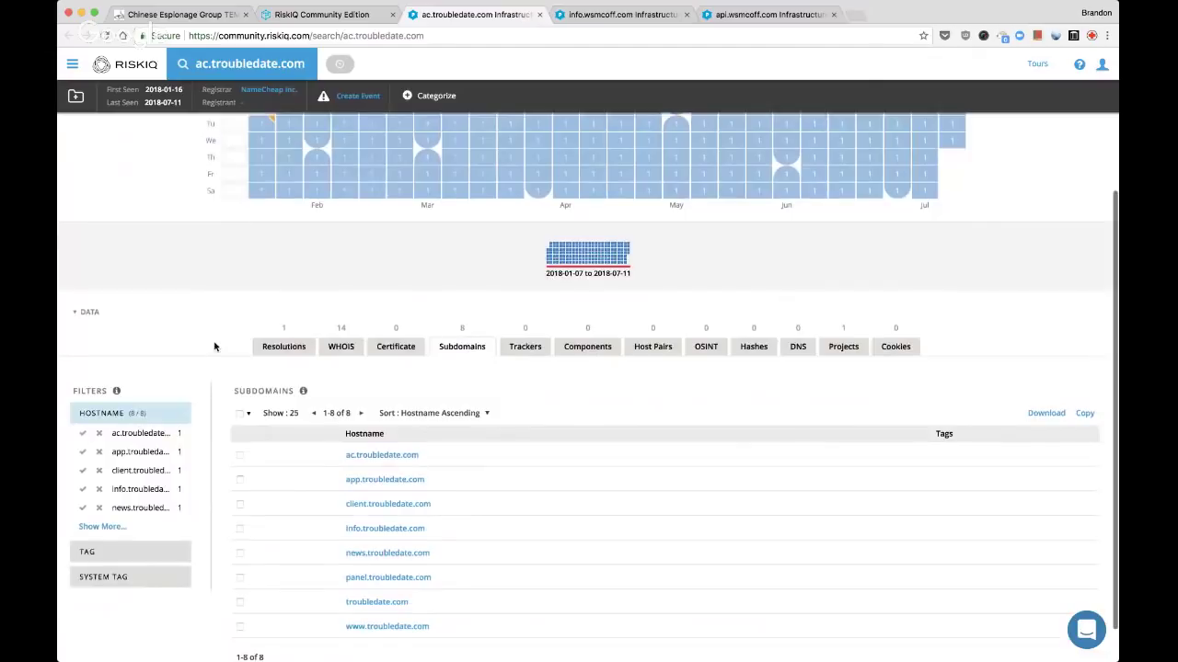
left_click(300, 348)
left_click(352, 354)
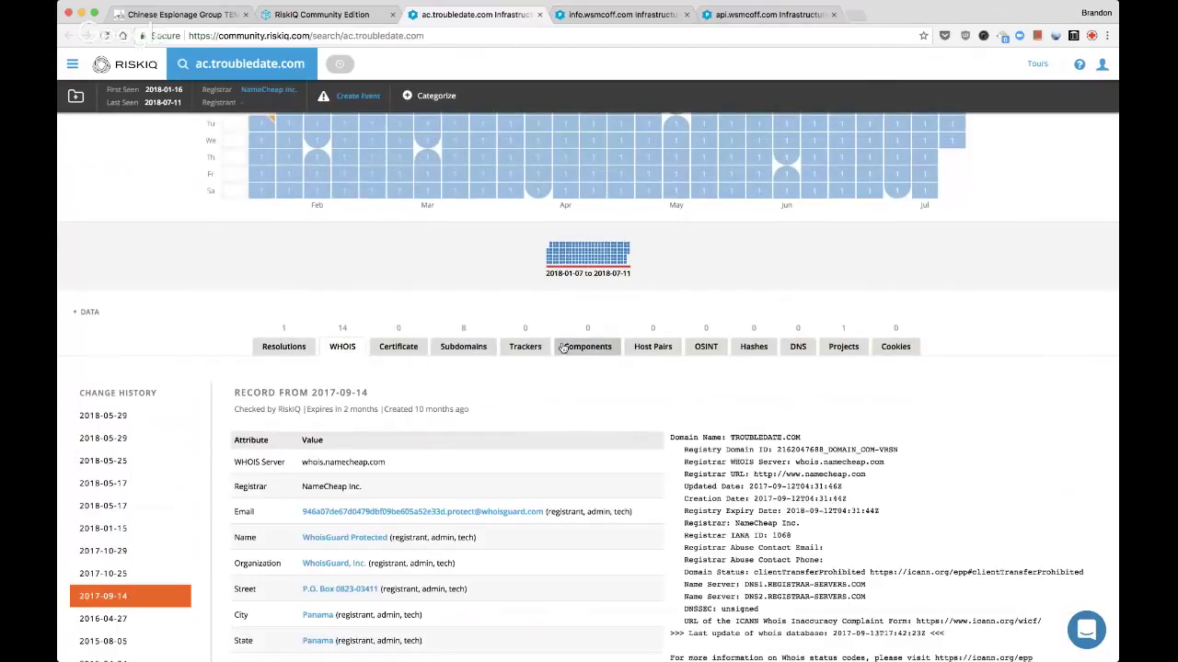
left_click(486, 347)
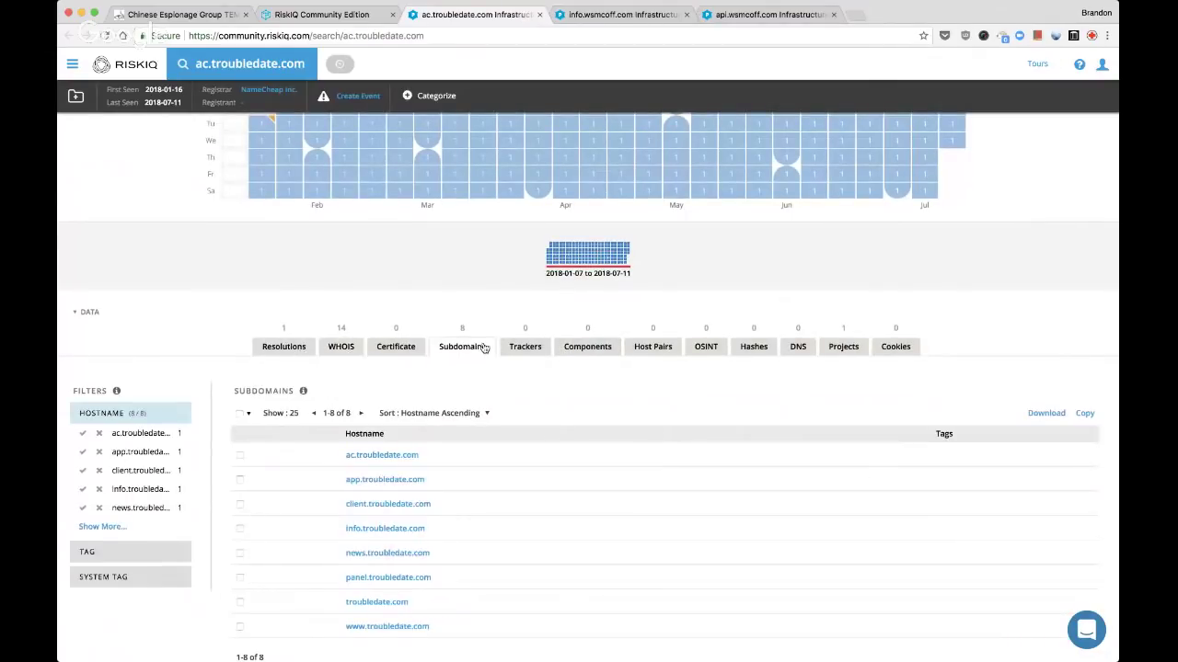
scroll(490, 373, "down", 1)
scroll(492, 381, "down", 1)
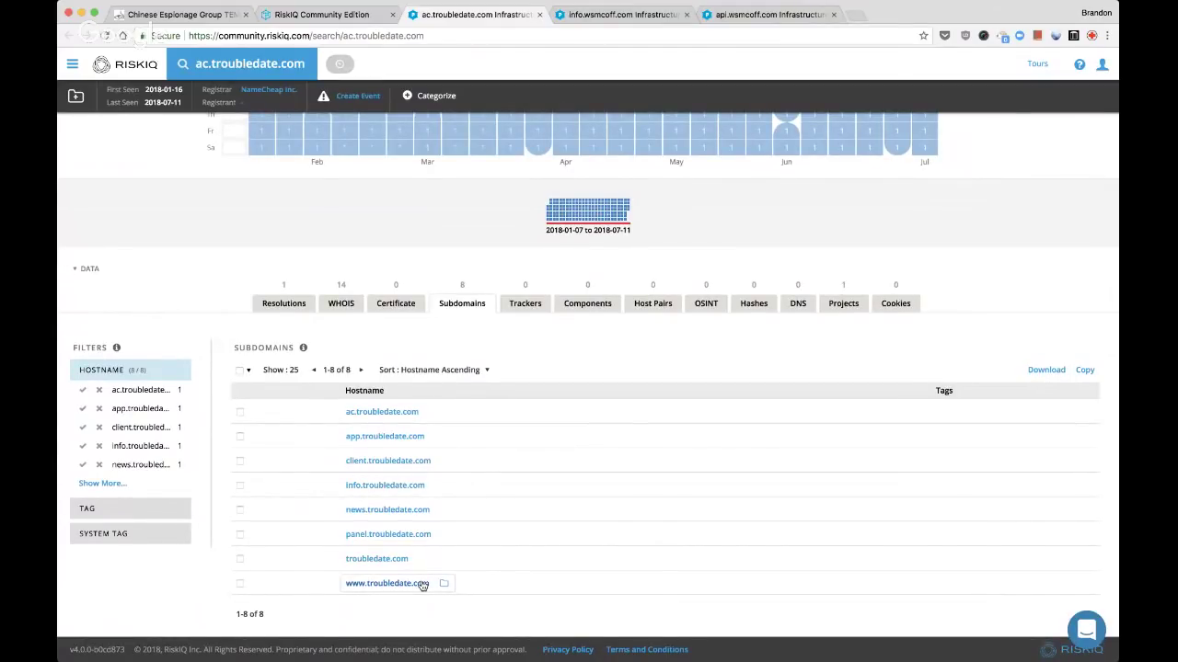
Check info.wsmcoff.com's OSINT references and resolutions, then close its page
key("ctrl+Tab")
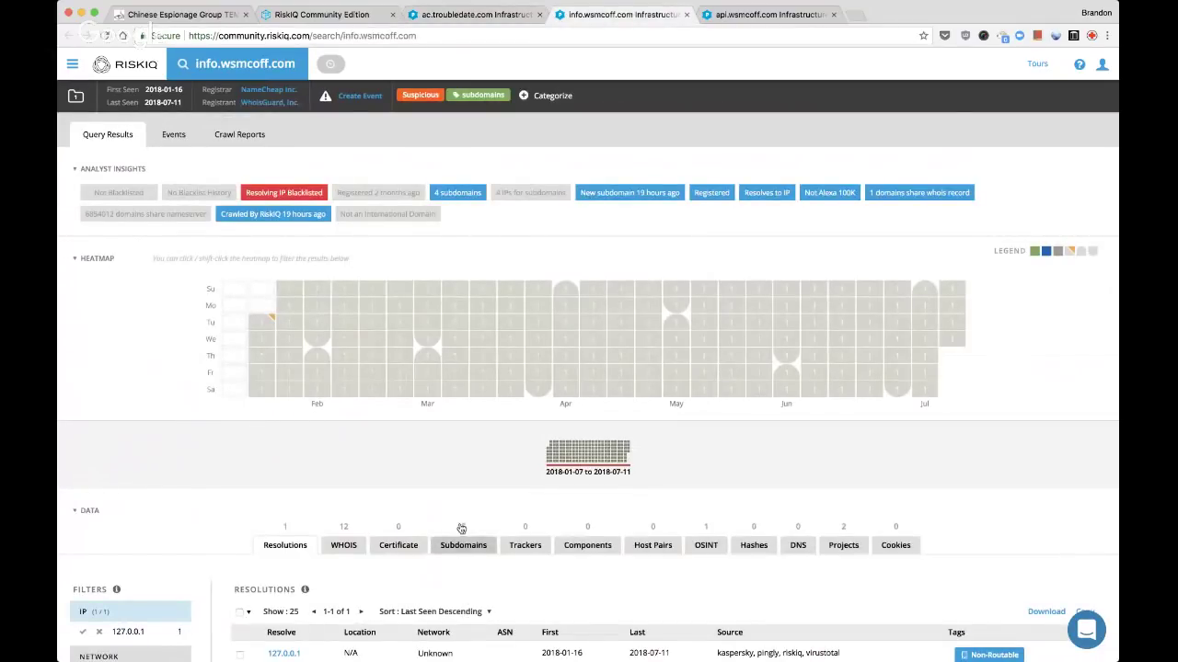
scroll(465, 598, "down", 2)
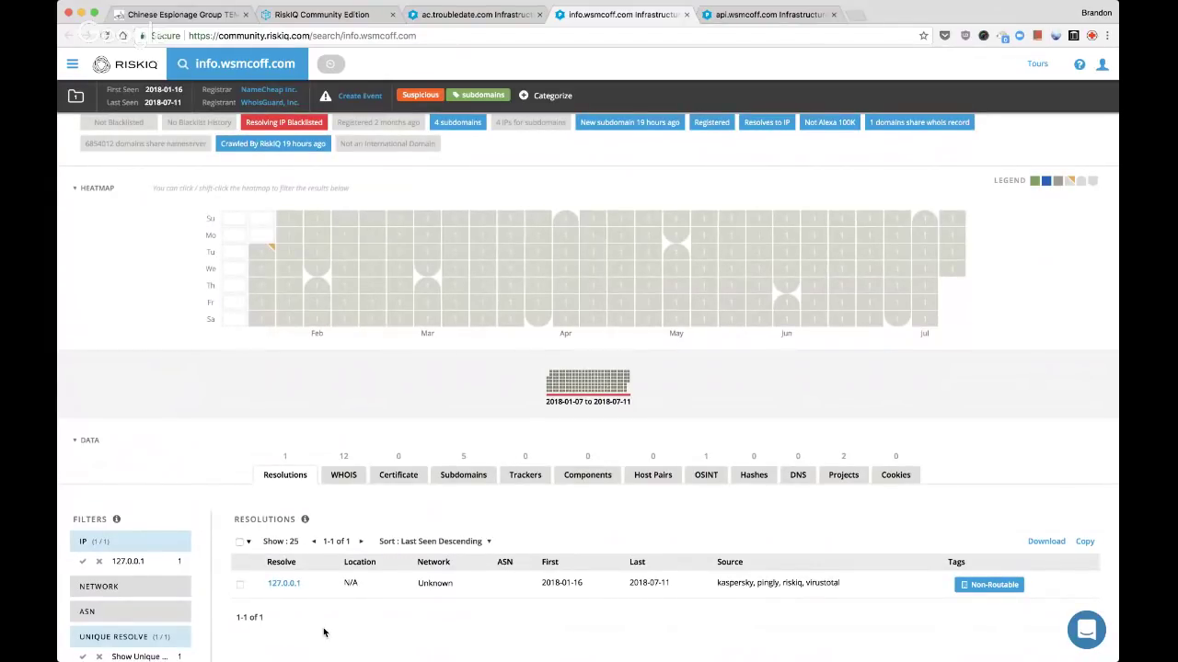
left_click(698, 475)
scroll(699, 486, "down", 1)
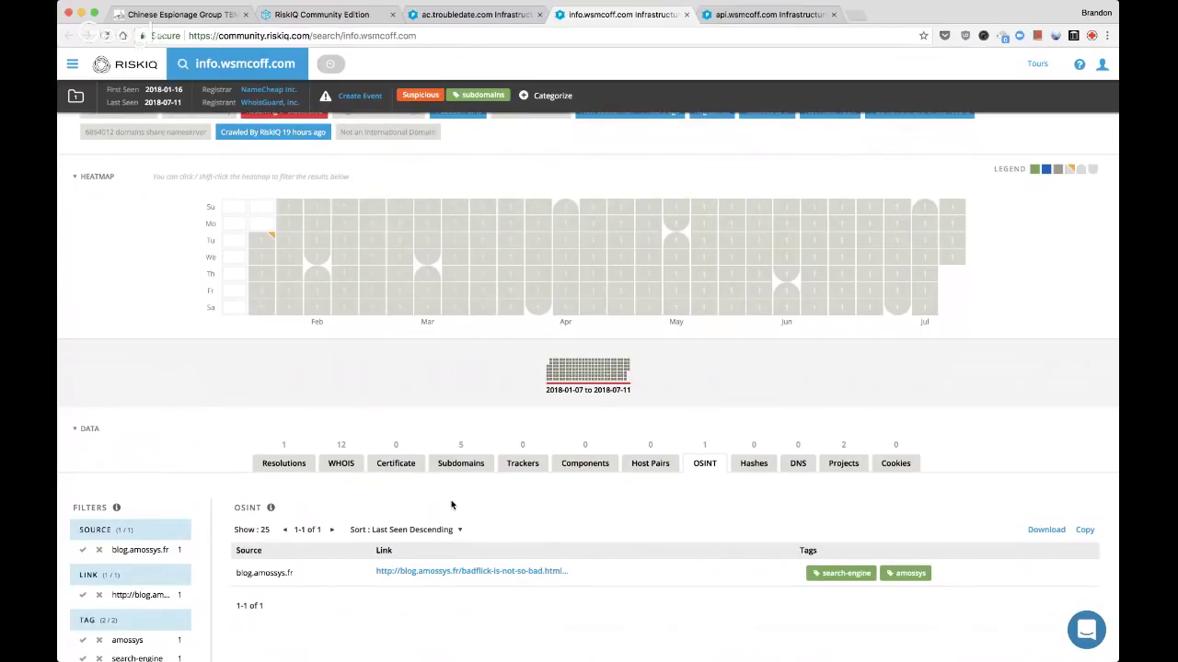
left_click(291, 465)
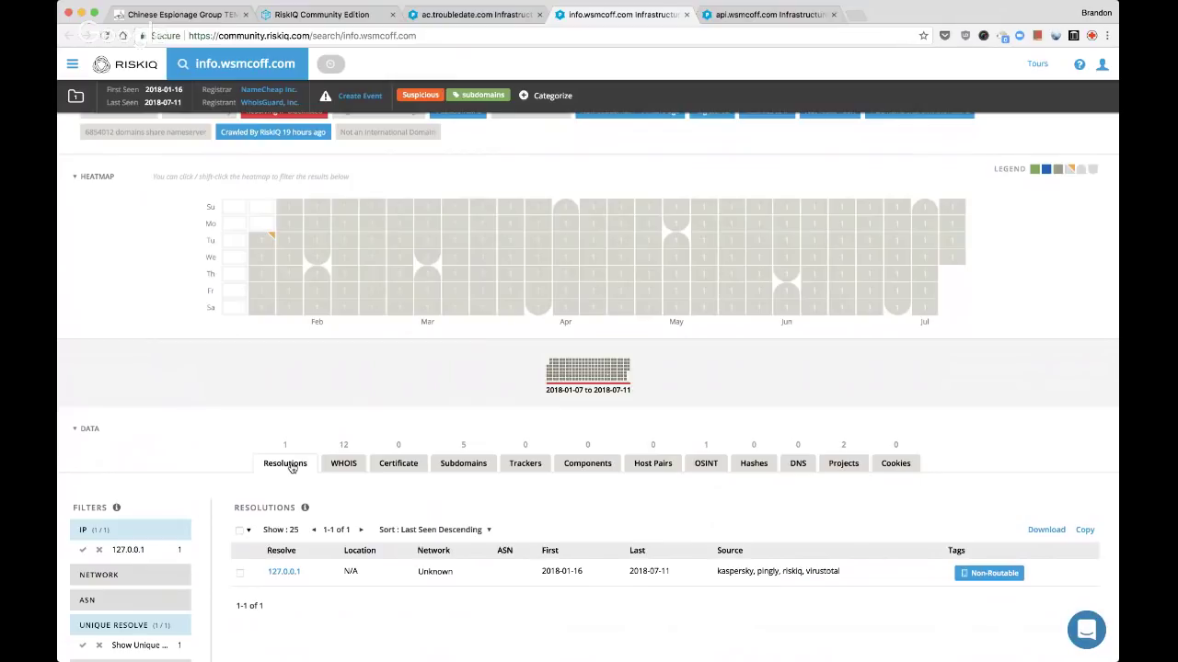
key("super+w")
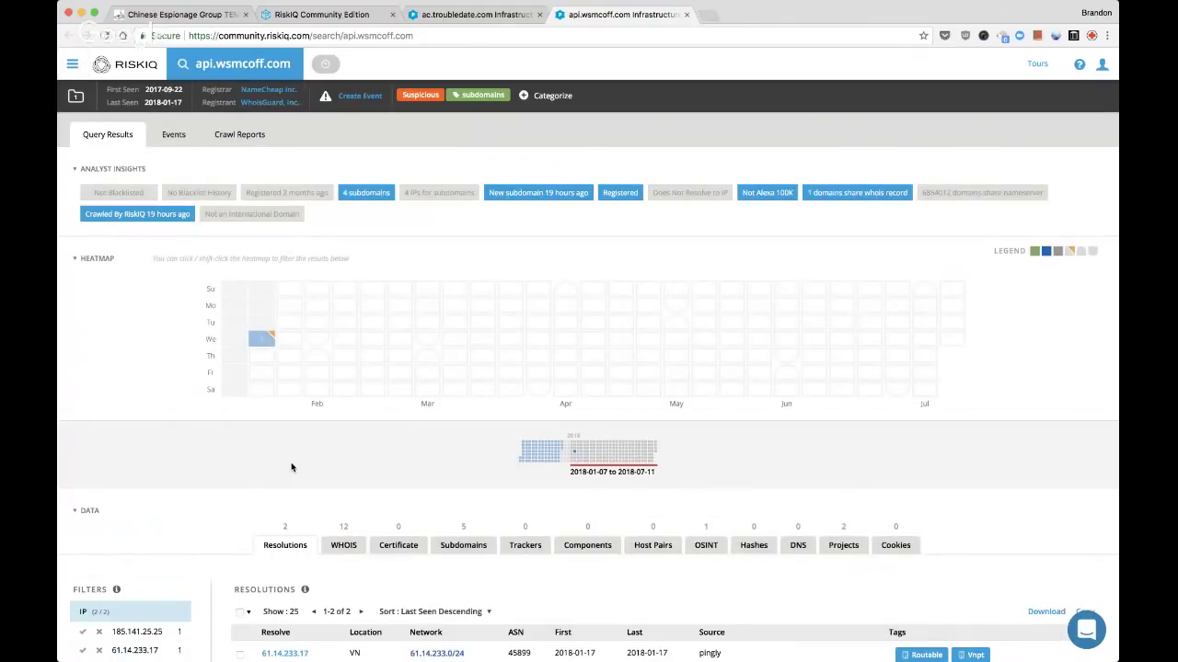
Open 61.14.233.17 from api.wsmcoff.com's resolutions in a new page, glance at it, and close it
scroll(292, 467, "down", 3)
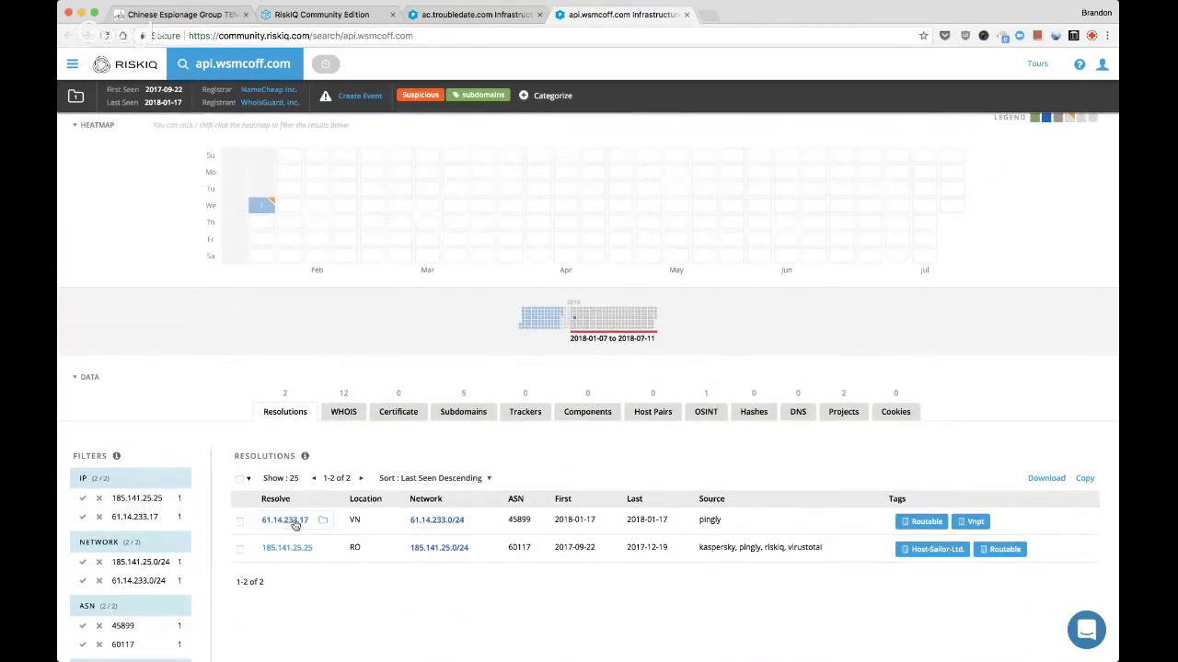
left_click(293, 521)
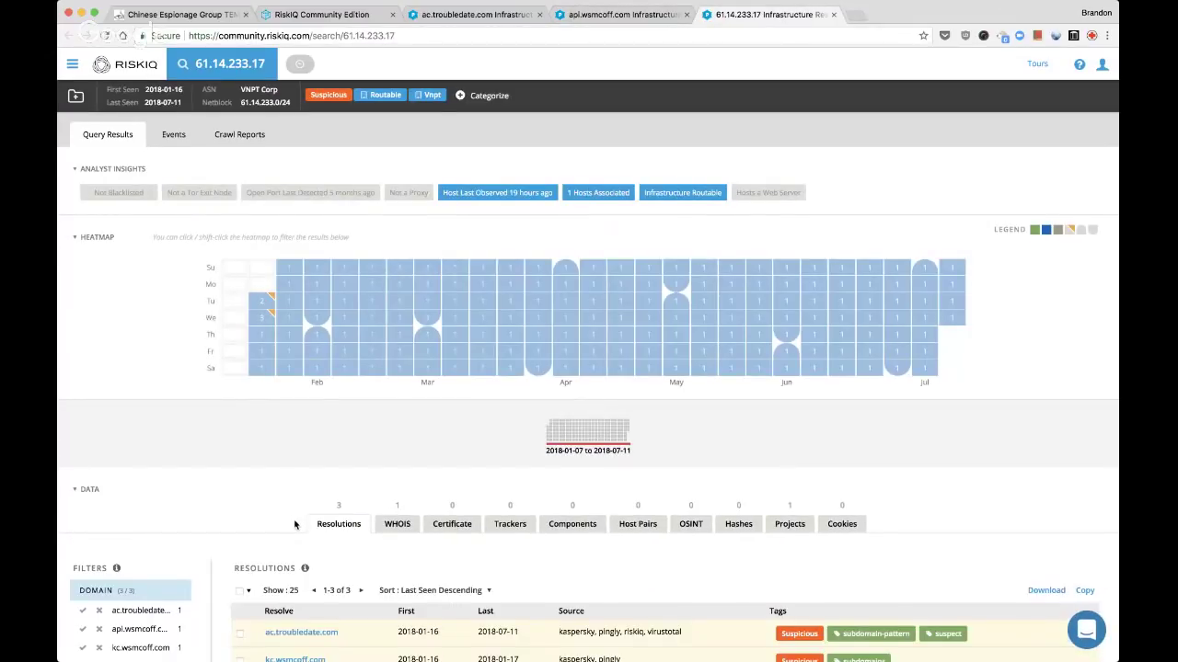
scroll(431, 542, "down", 2)
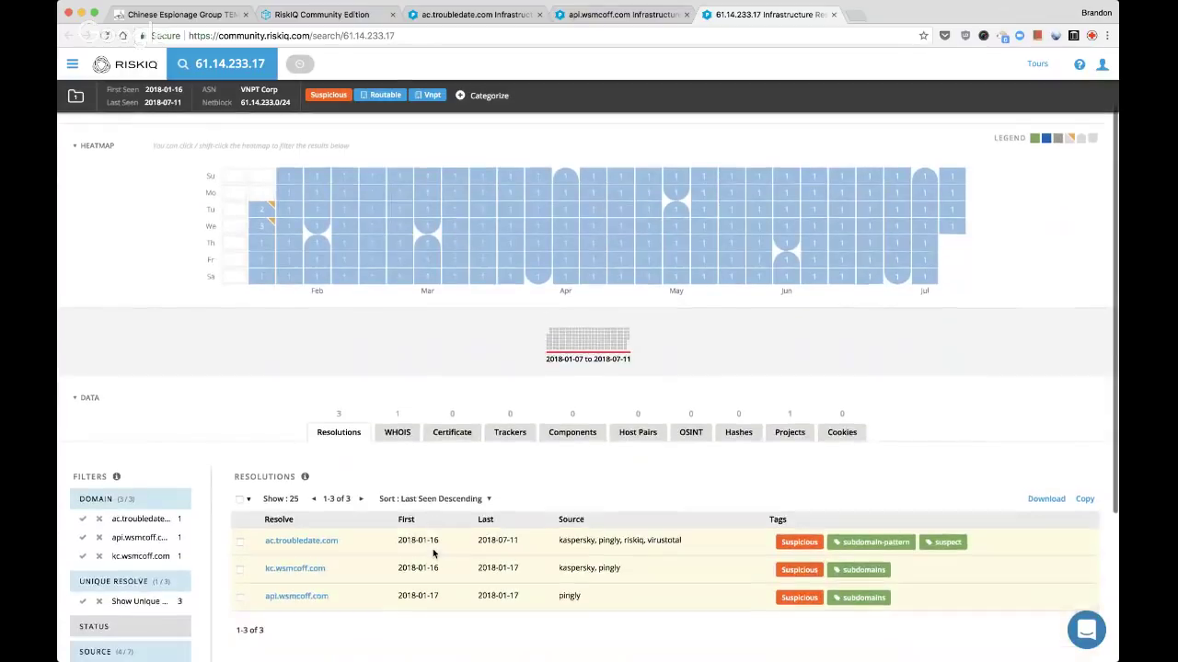
key("super+w")
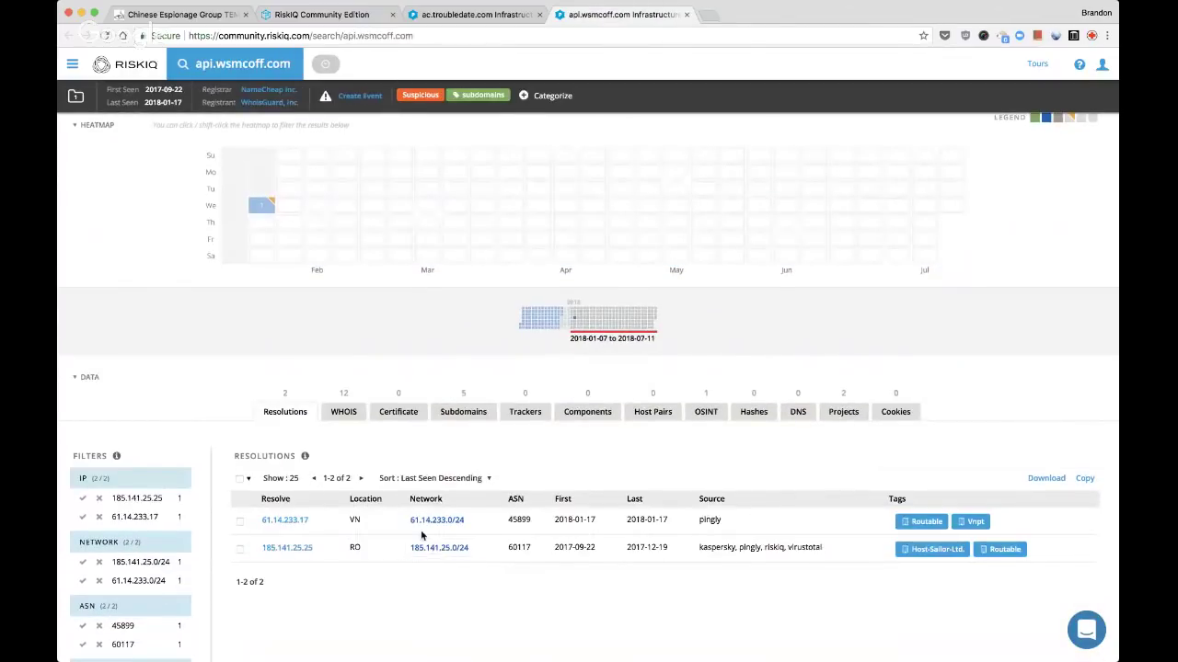
Open 185.141.25.25 in the background, check api.wsmcoff.com's OSINT, close api, and reload 185.141.25.25
left_click(287, 549, "super")
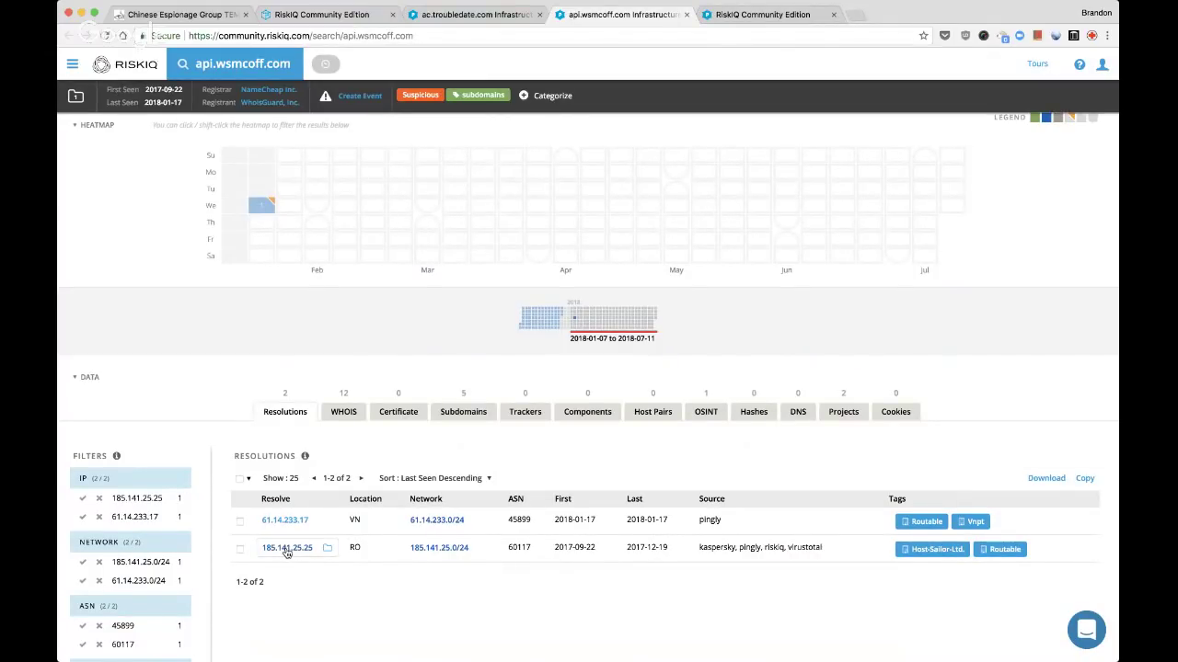
left_click(716, 411)
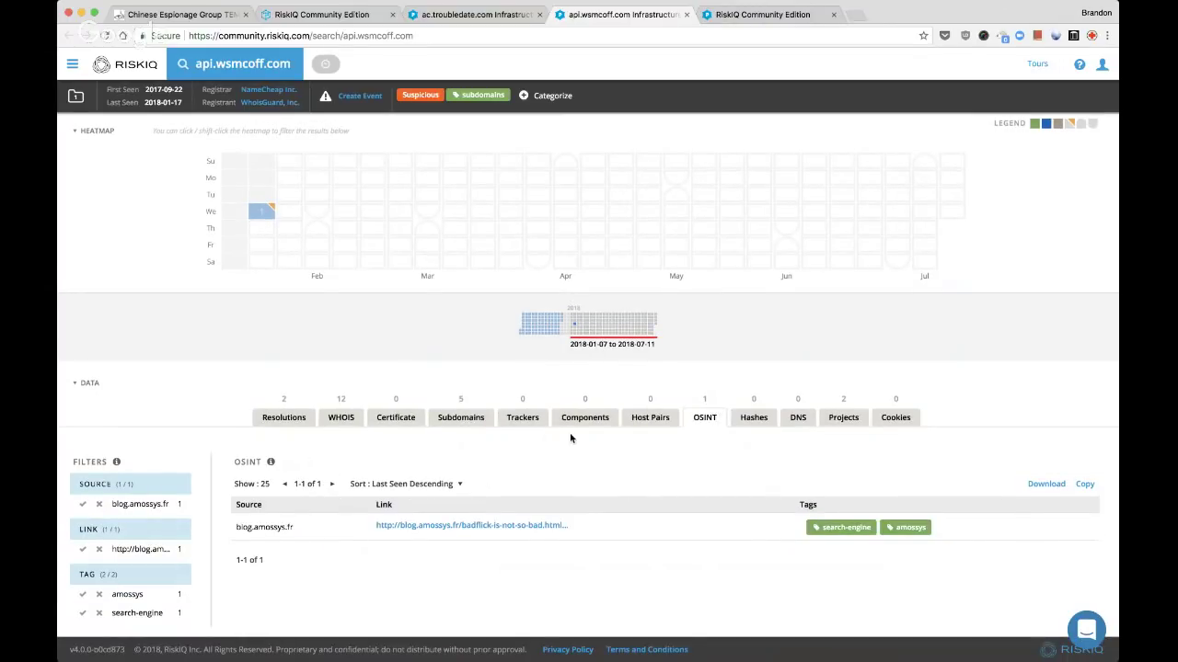
key("super+w")
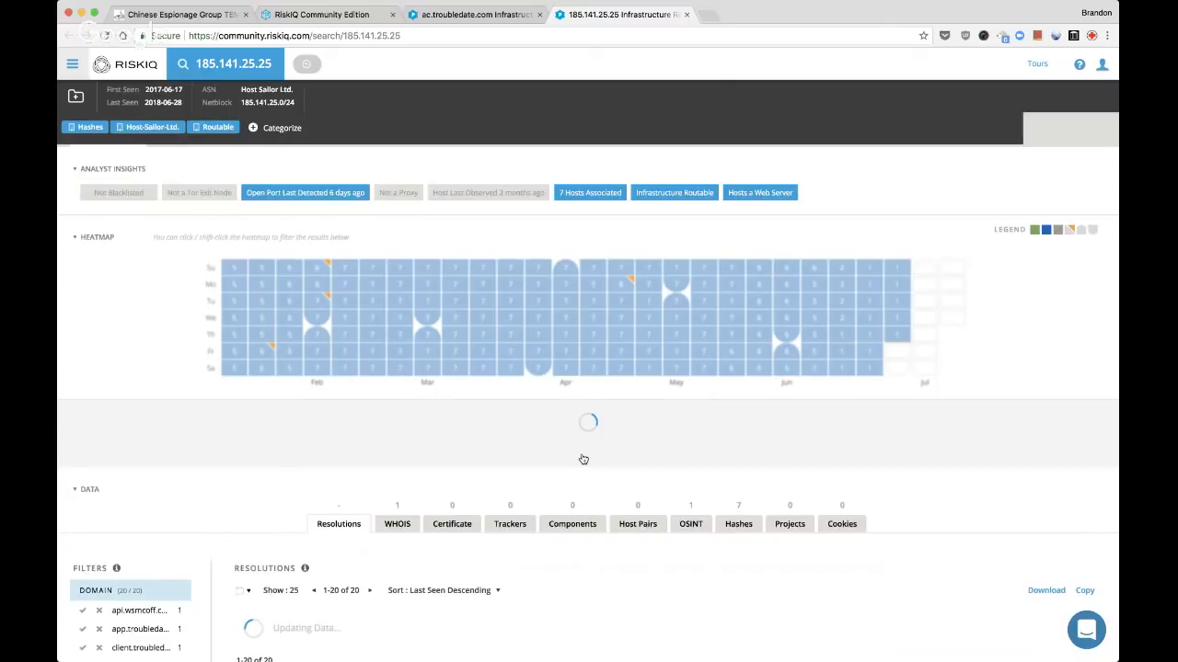
scroll(584, 331, "down", 3)
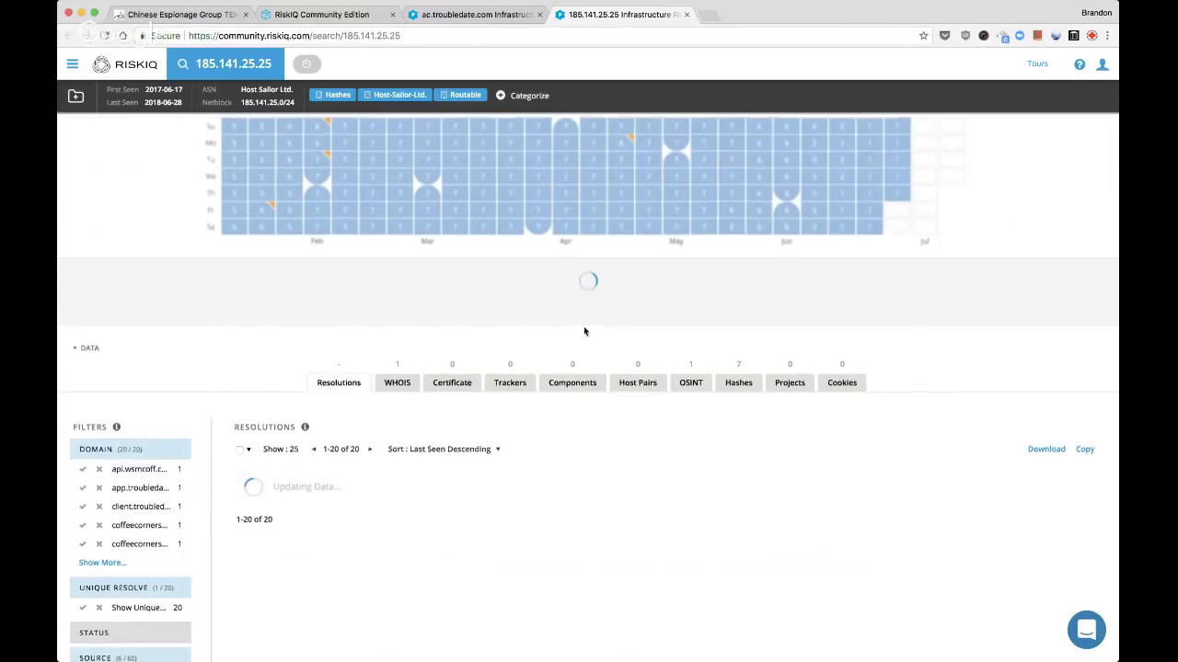
scroll(583, 331, "up", 3)
scroll(583, 332, "down", 1)
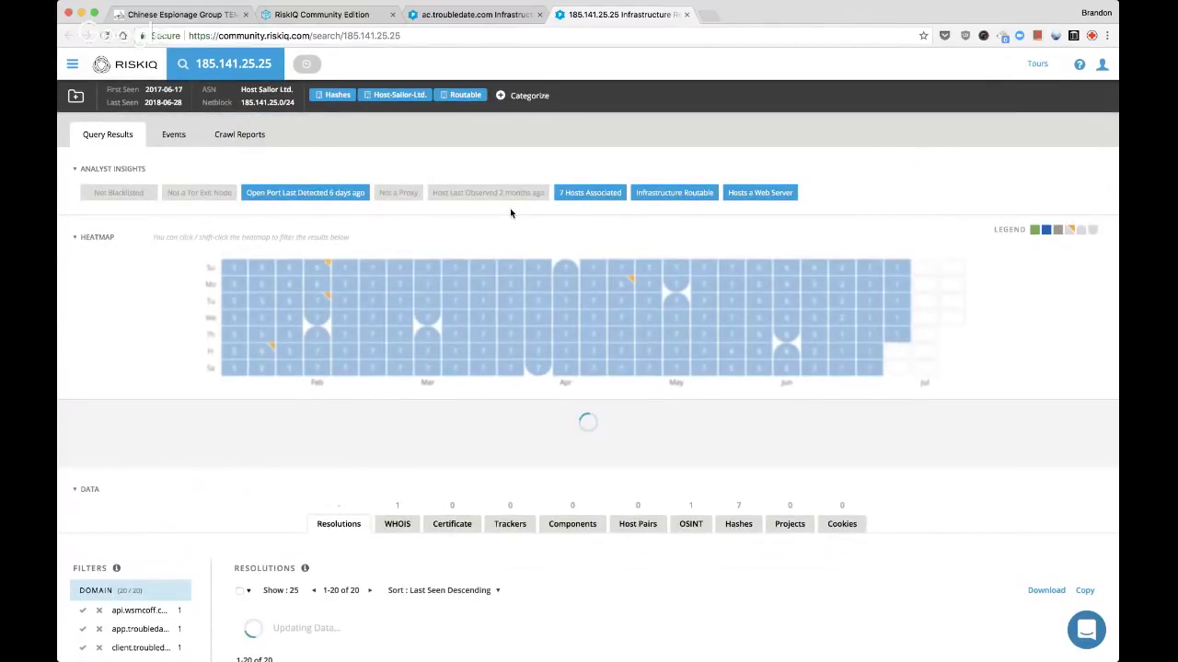
key("super+r")
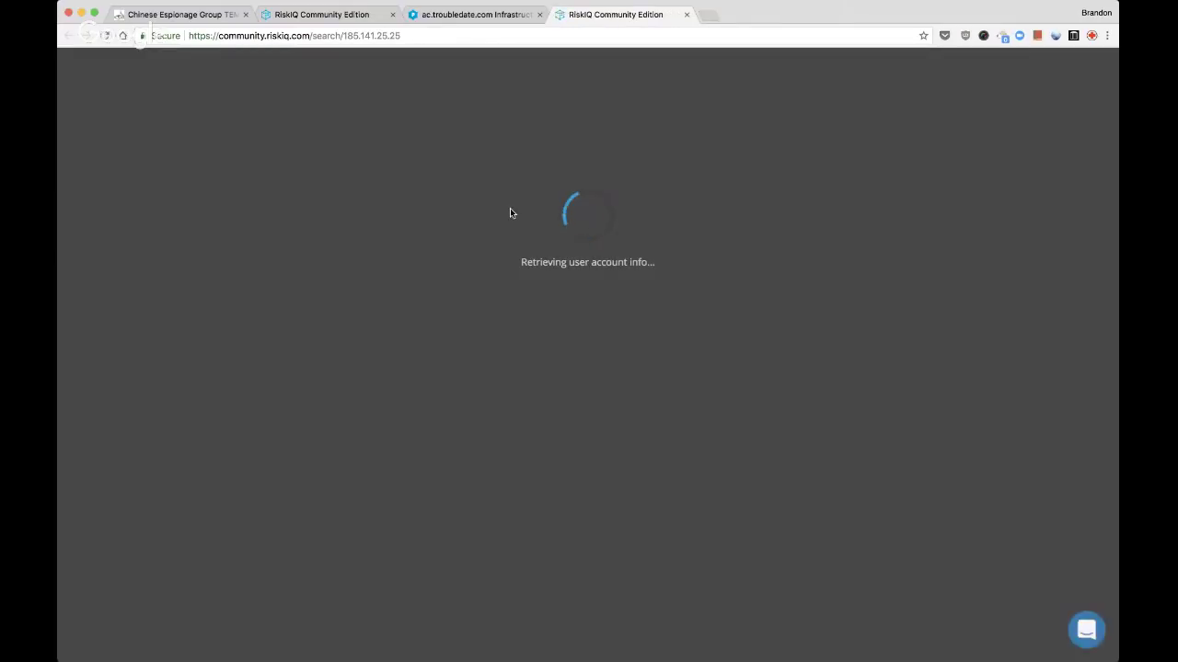
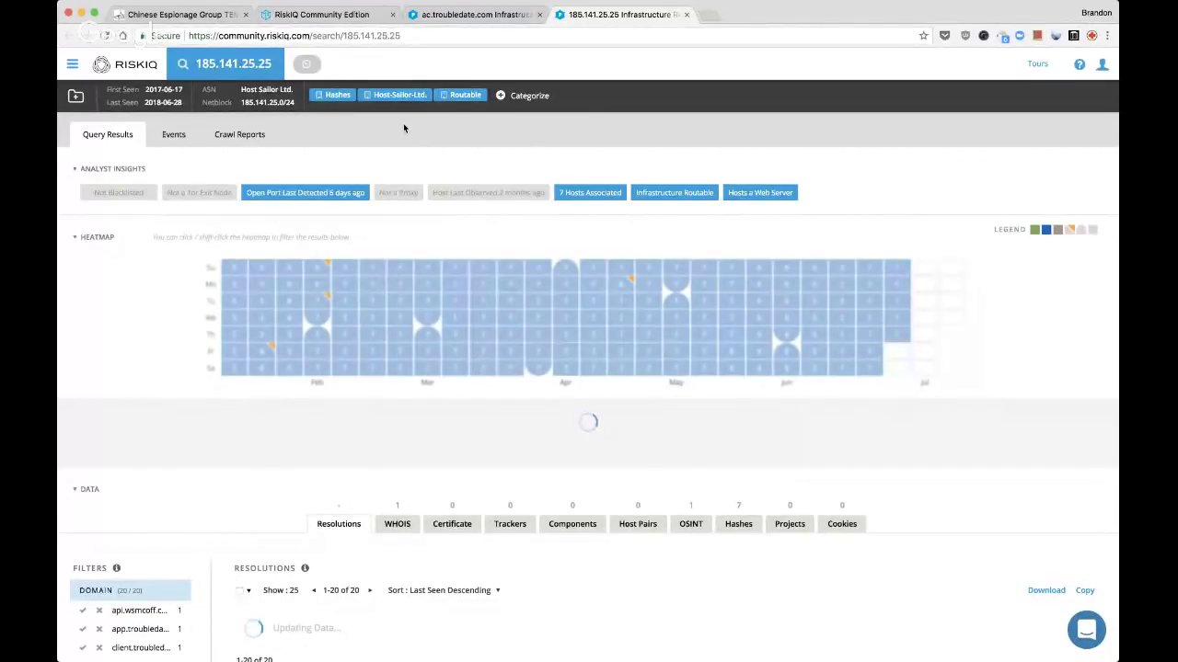
Reload the project page showing 57 artifacts, then reload the 185.141.25.25 search results
left_click(457, 16)
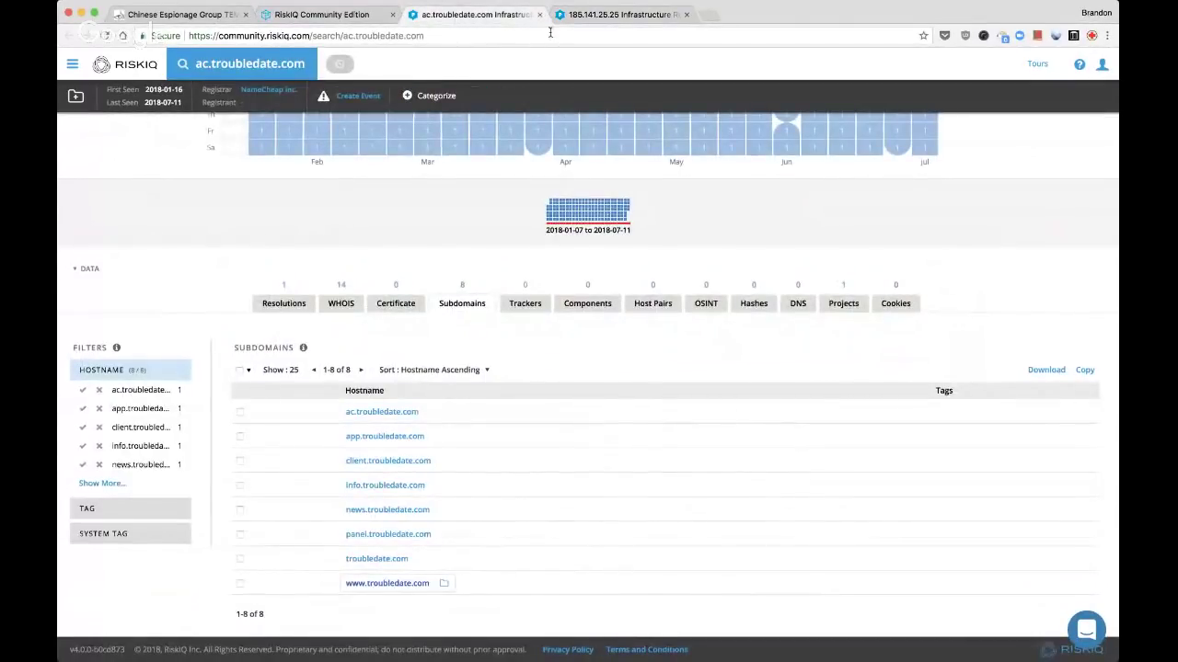
left_click(605, 15)
left_click(322, 15)
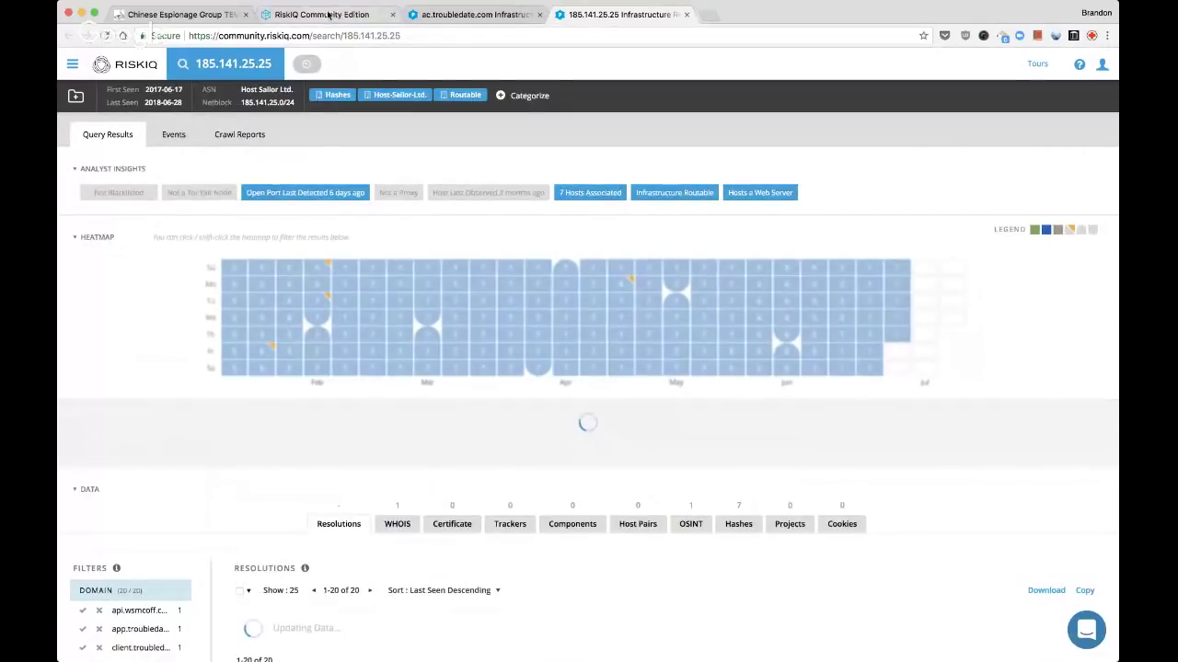
key("super+r")
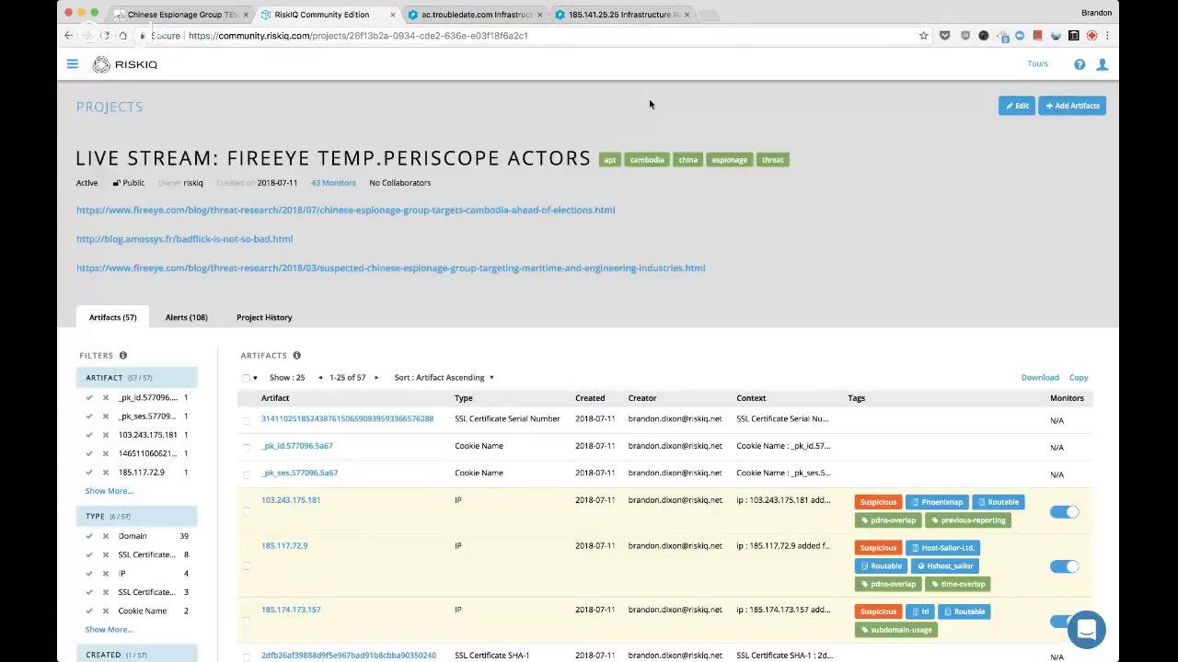
scroll(618, 306, "down", 10)
scroll(618, 306, "down", 2)
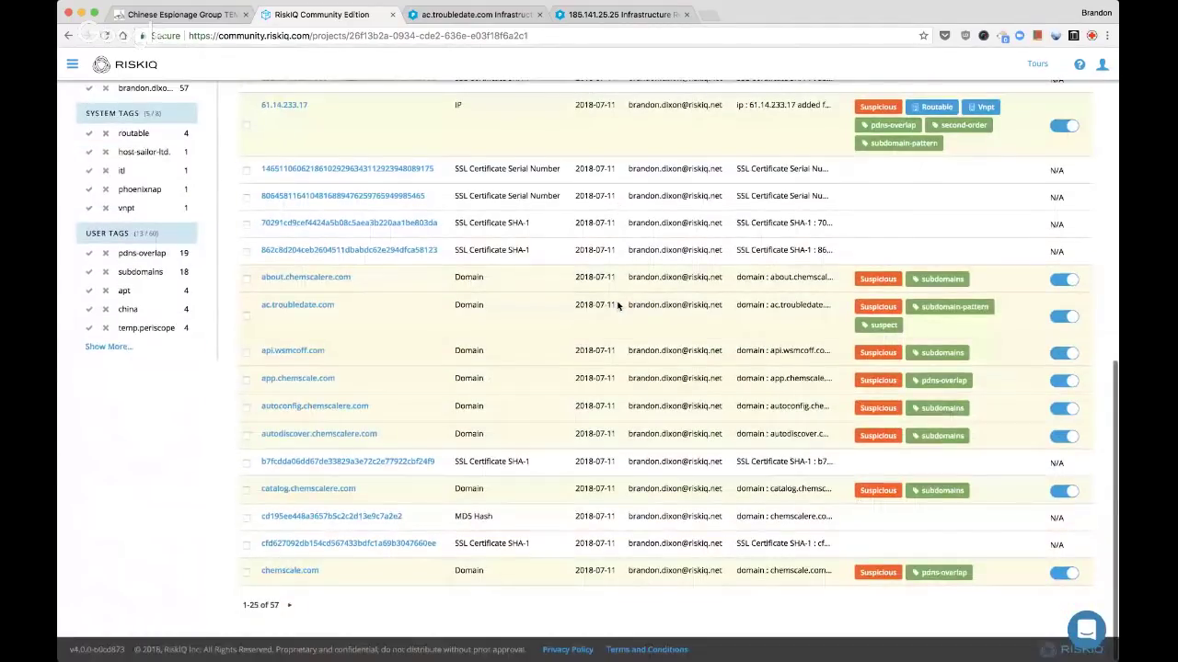
left_click(626, 21)
key("super+r")
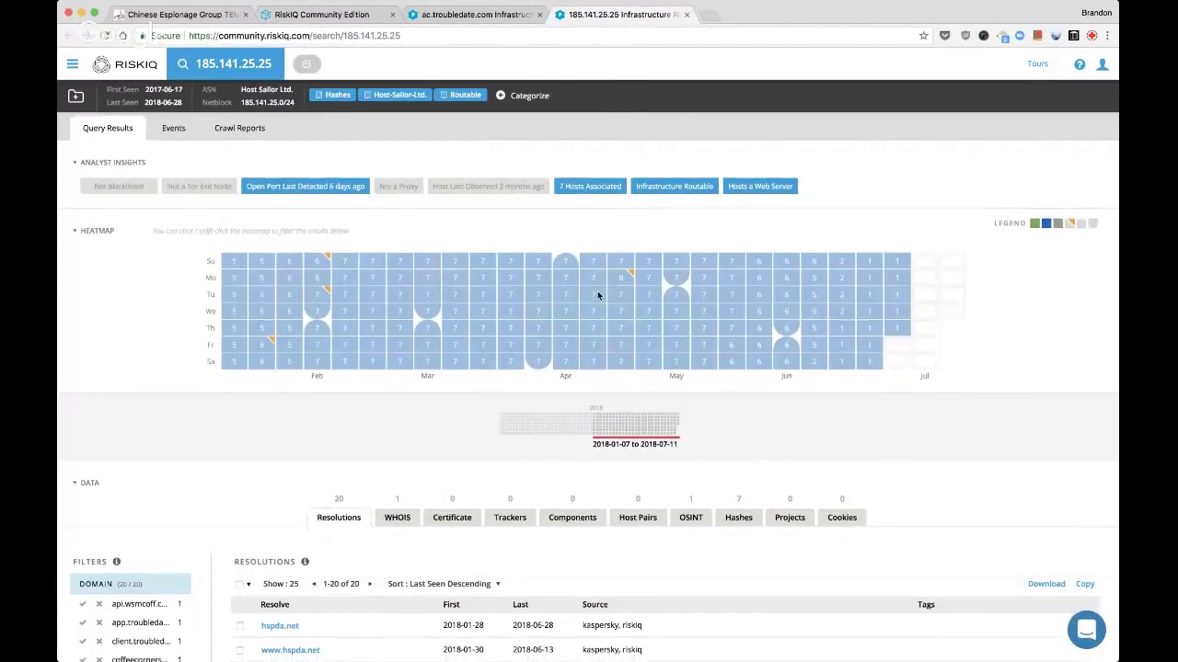
scroll(644, 396, "down", 3)
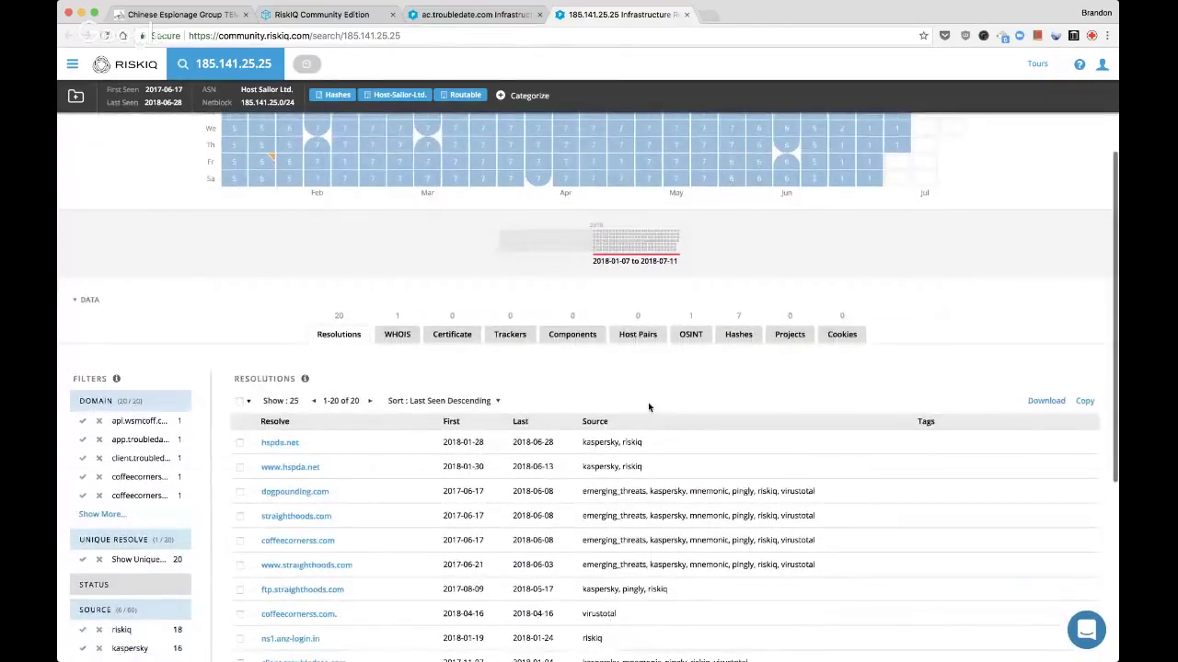
scroll(648, 402, "down", 3)
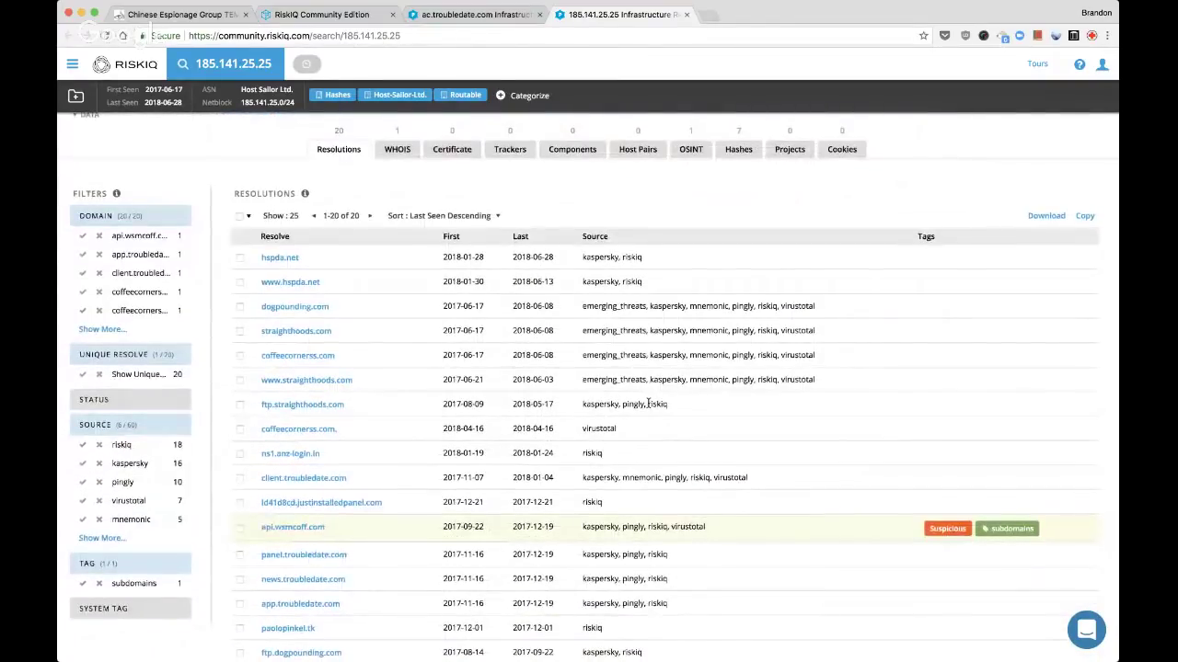
scroll(648, 403, "down", 2)
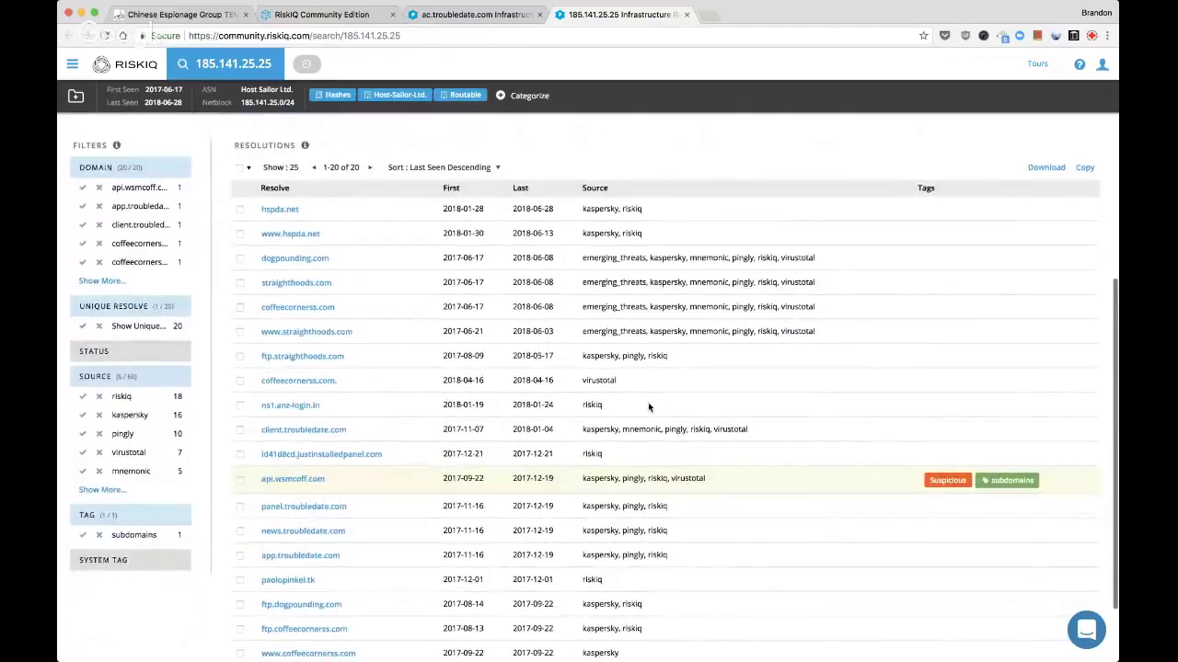
scroll(648, 407, "down", 2)
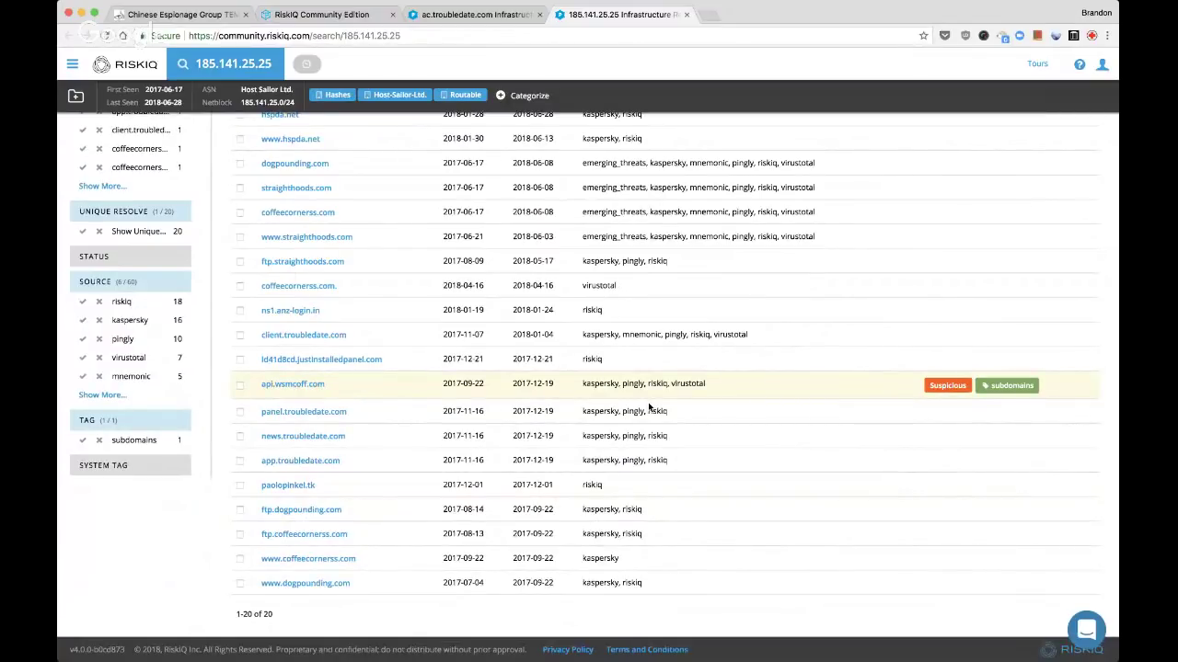
scroll(647, 407, "up", 2)
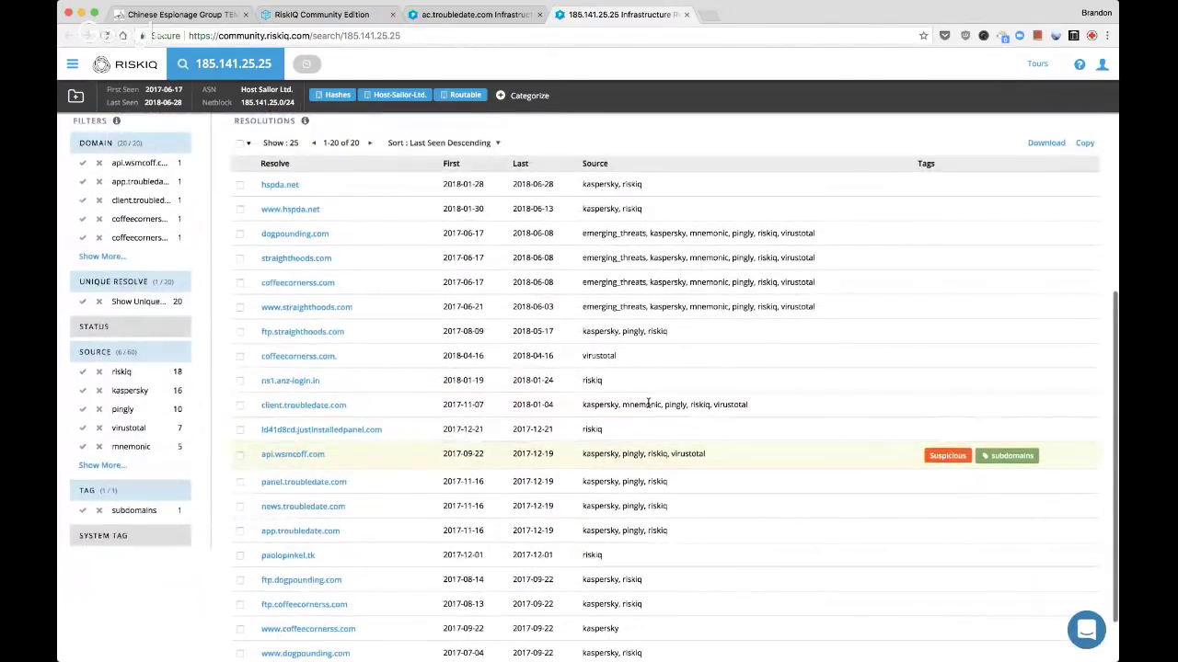
scroll(665, 203, "up", 2)
left_click(727, 194)
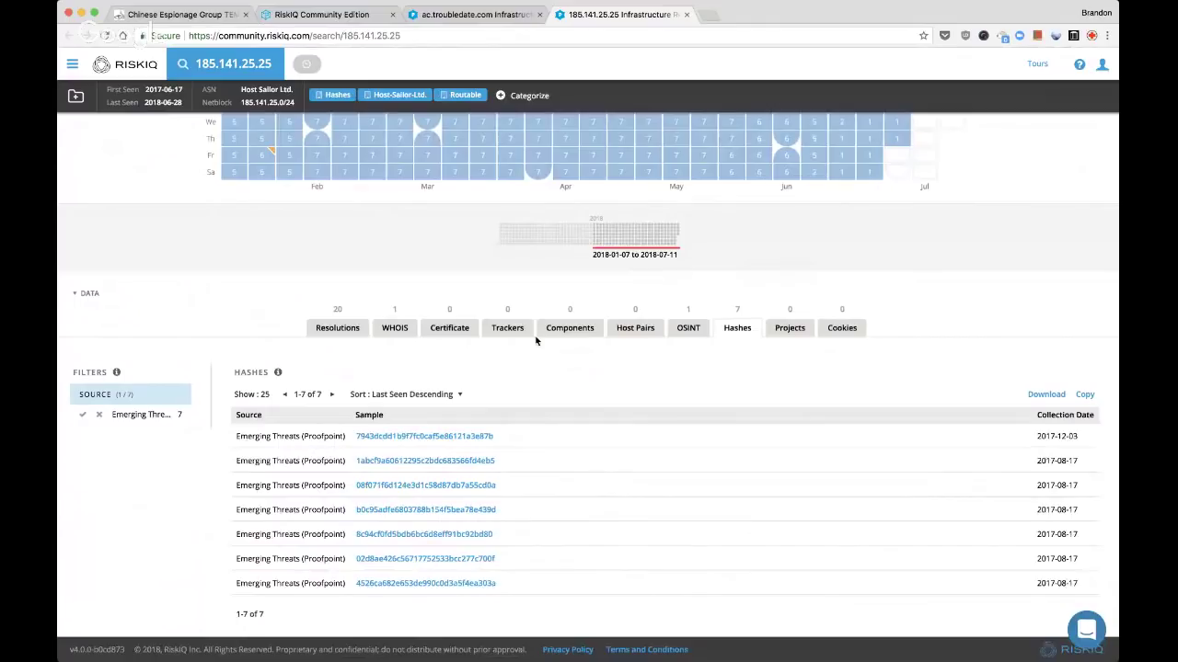
left_click(341, 327)
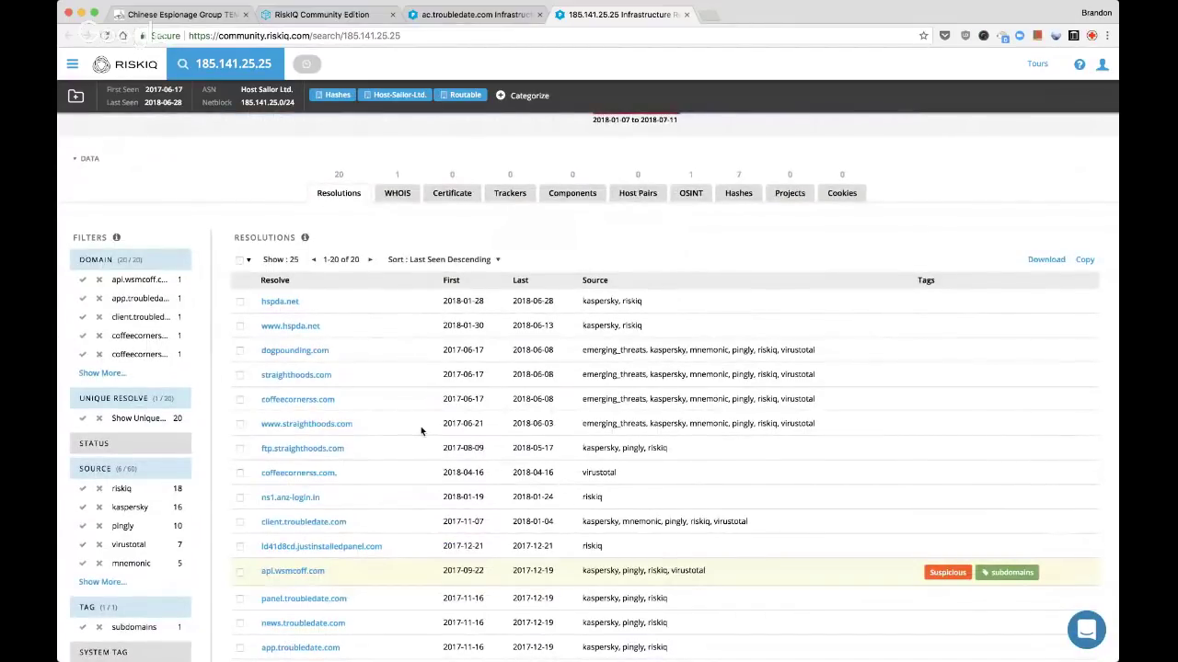
scroll(420, 426, "up", 5)
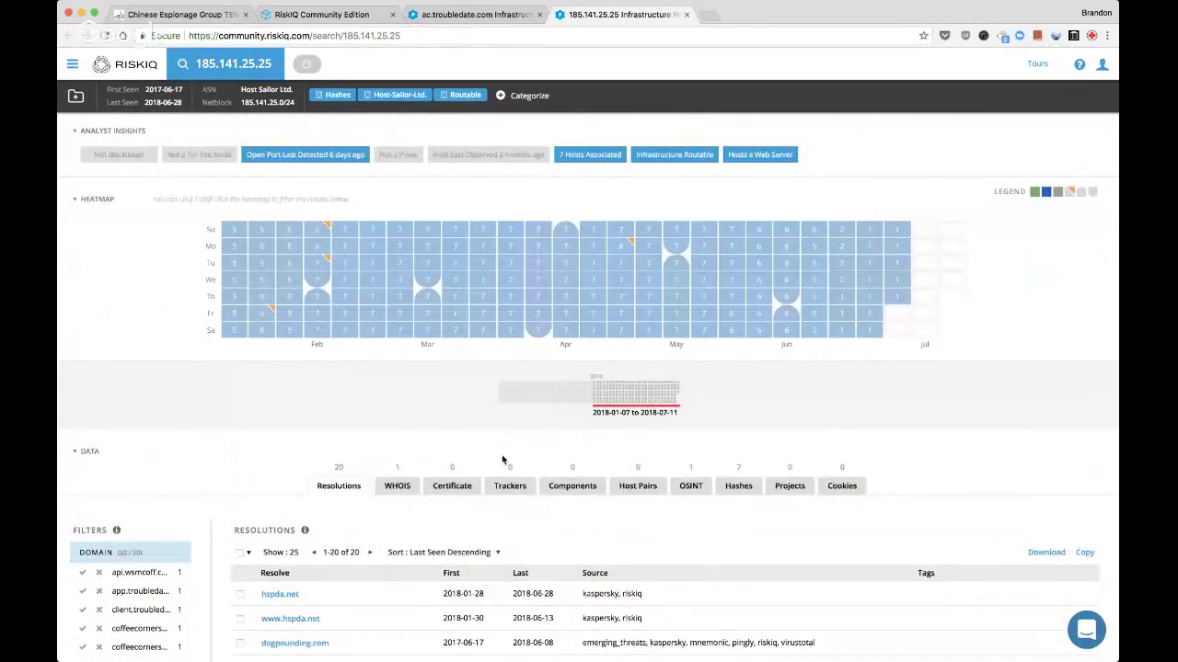
scroll(501, 459, "down", 4)
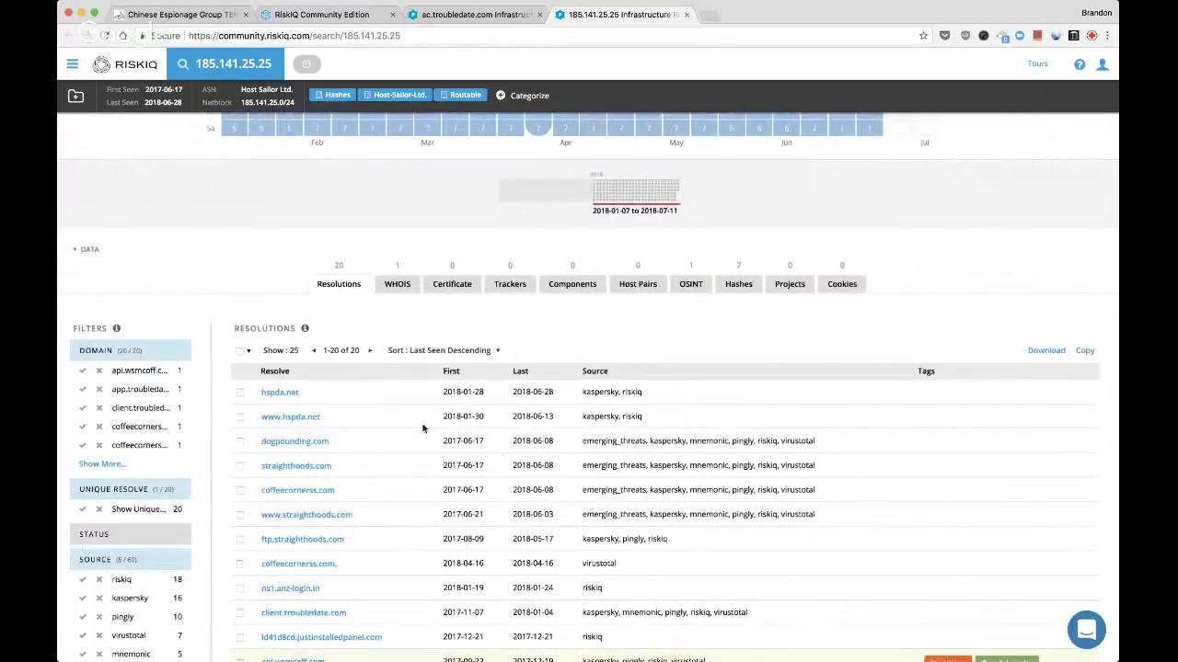
scroll(262, 387, "up", 5)
Classify 185.141.25.25 as Suspicious with custom tags suspect, fringe and pdns-overlap
left_click(524, 96)
left_click(567, 145)
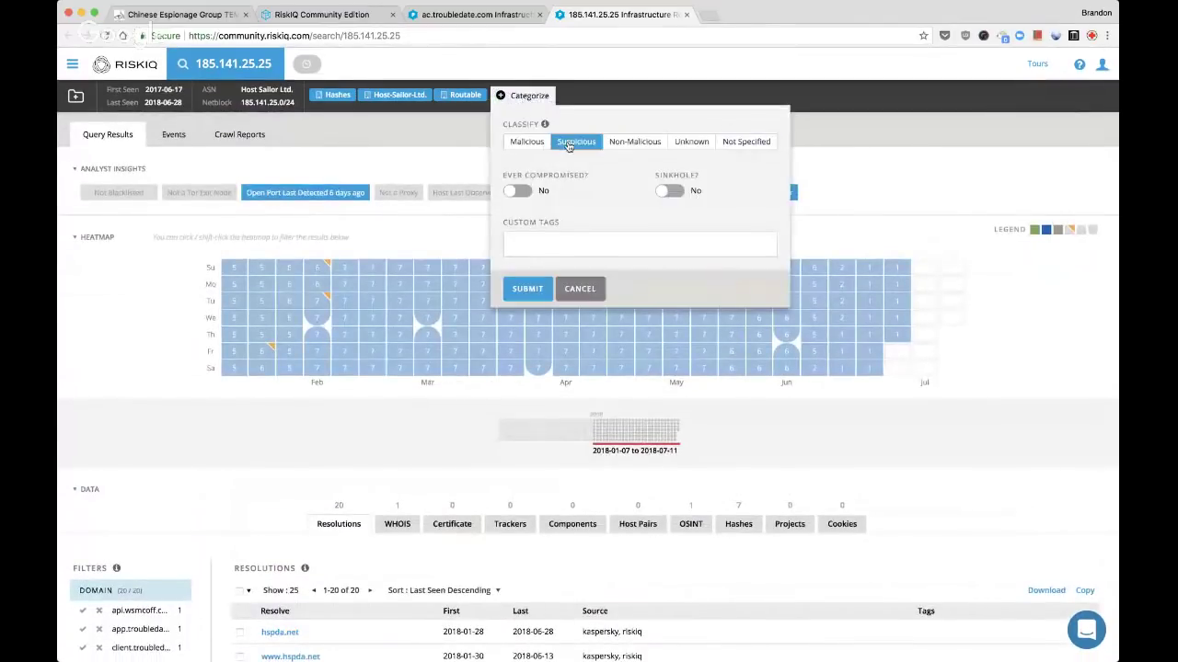
left_click(556, 241)
type("suspect")
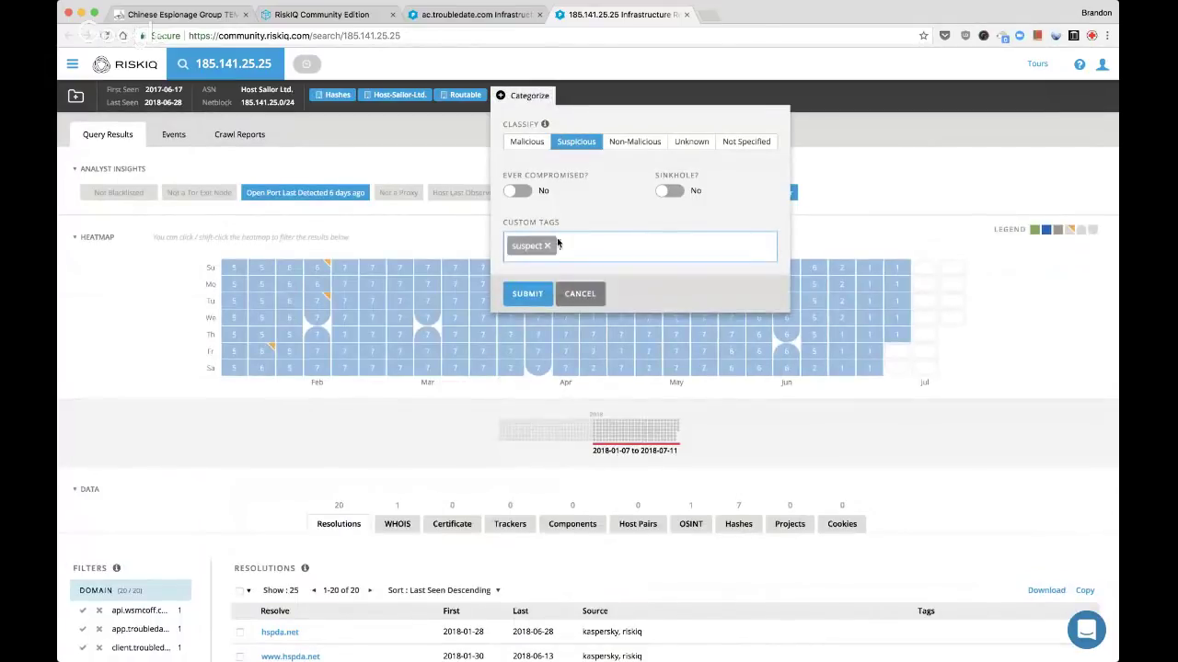
key("Return")
type("fringe")
key("Return")
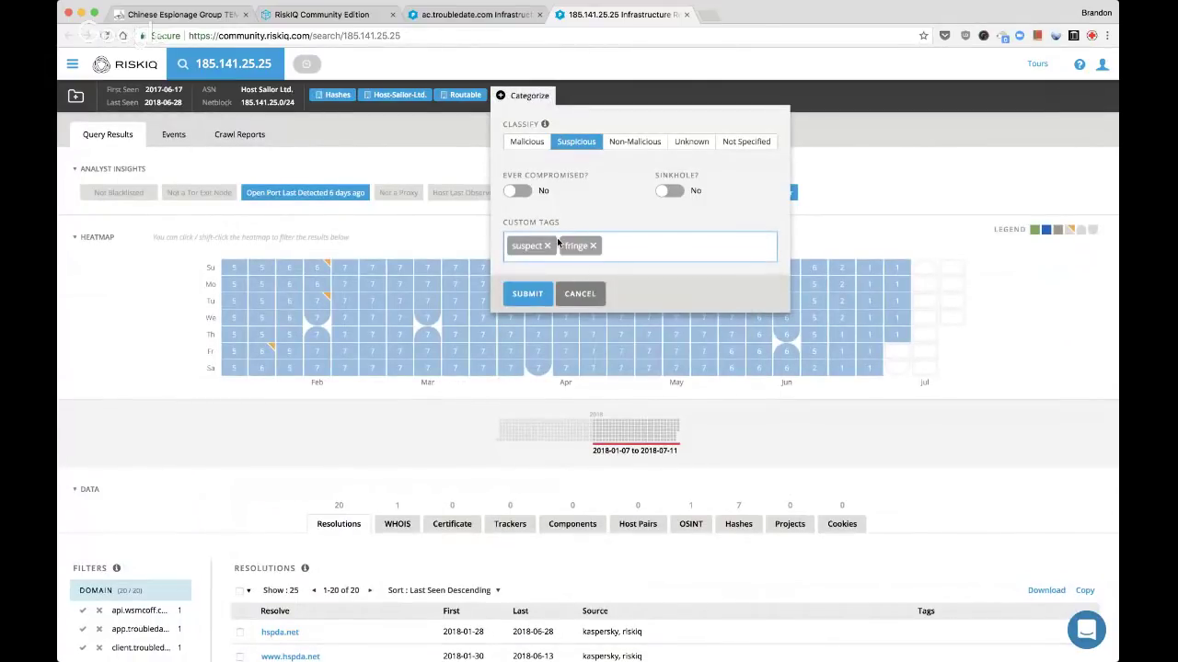
type("pdns-overlap")
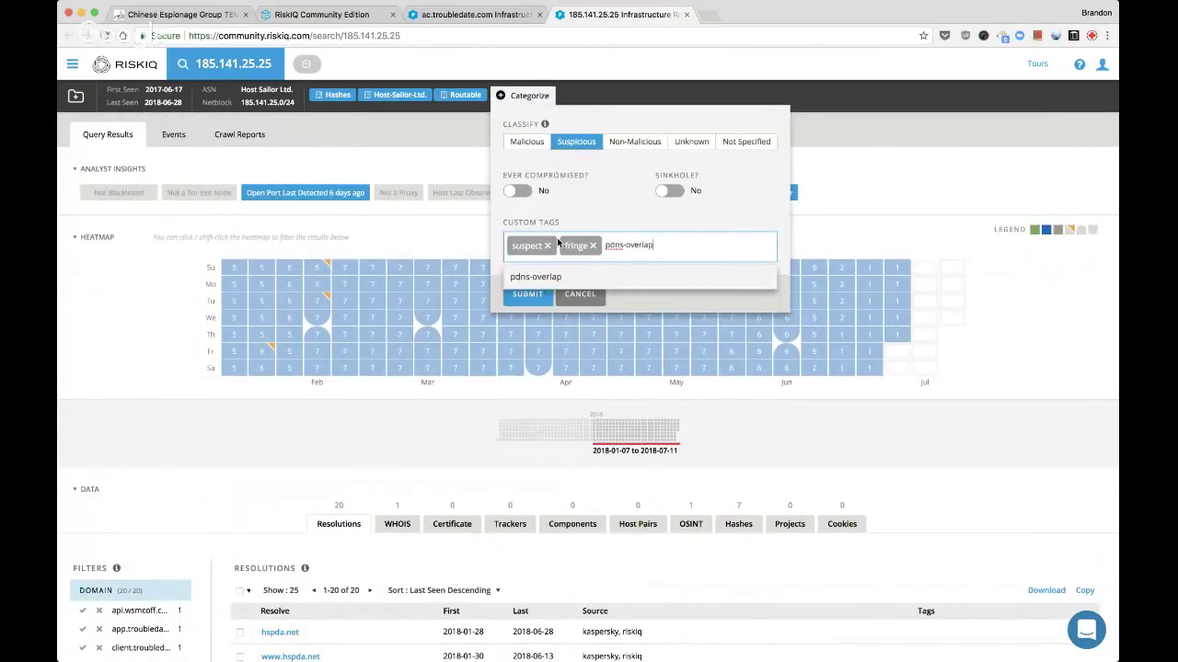
key("Return")
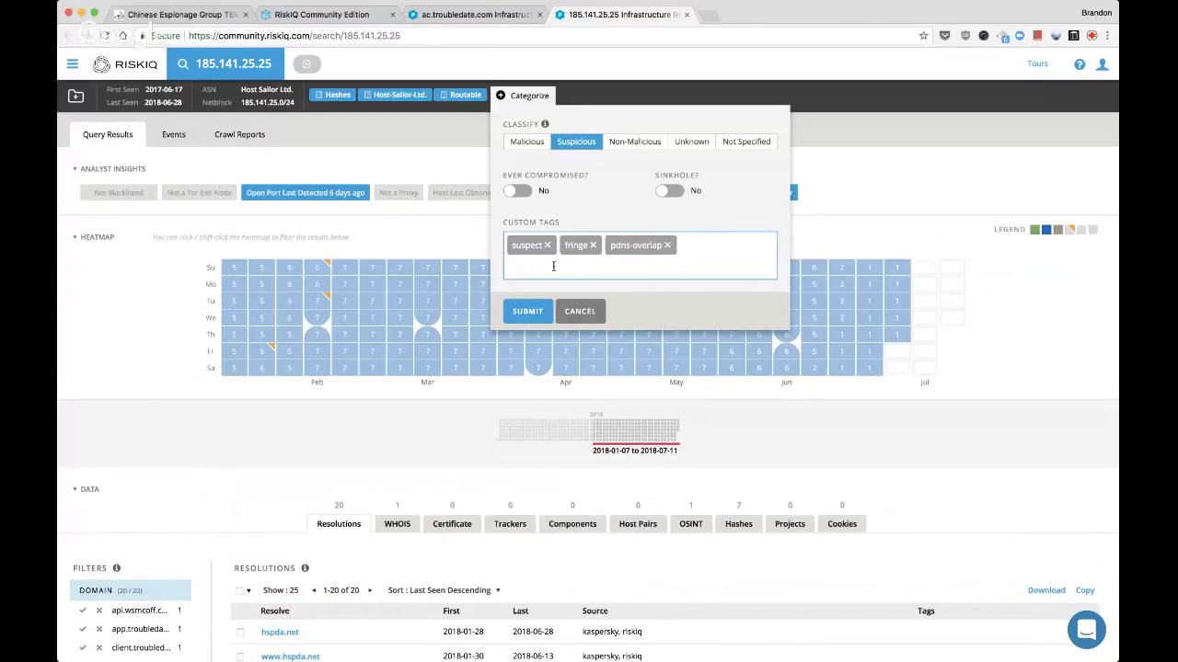
left_click(527, 311)
Add 185.141.25.25 to the Live Stream: FireEye TEMP.Periscope actors project
left_click(78, 97)
key("super+f")
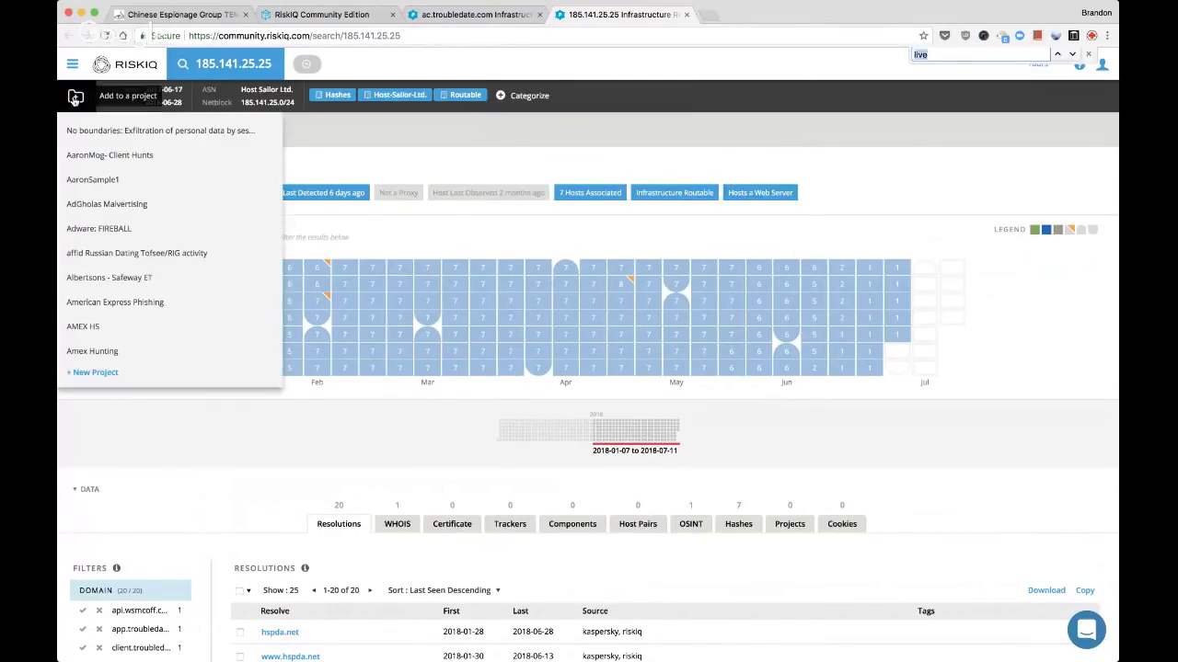
type("live")
left_click(103, 245)
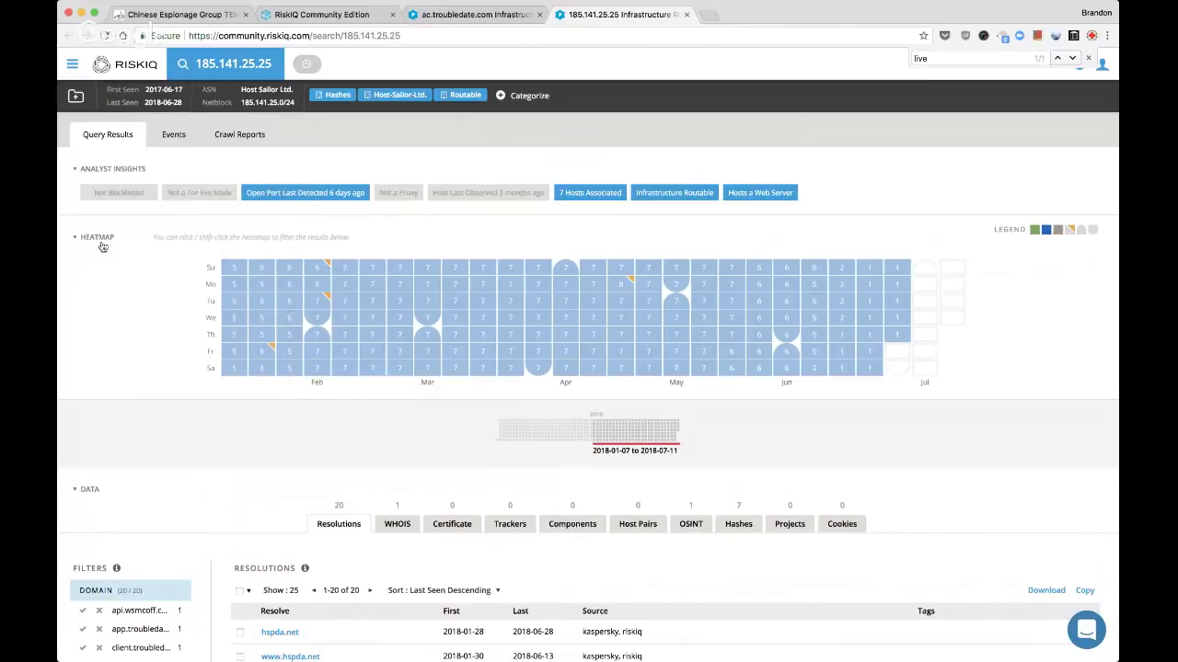
scroll(193, 362, "down", 10)
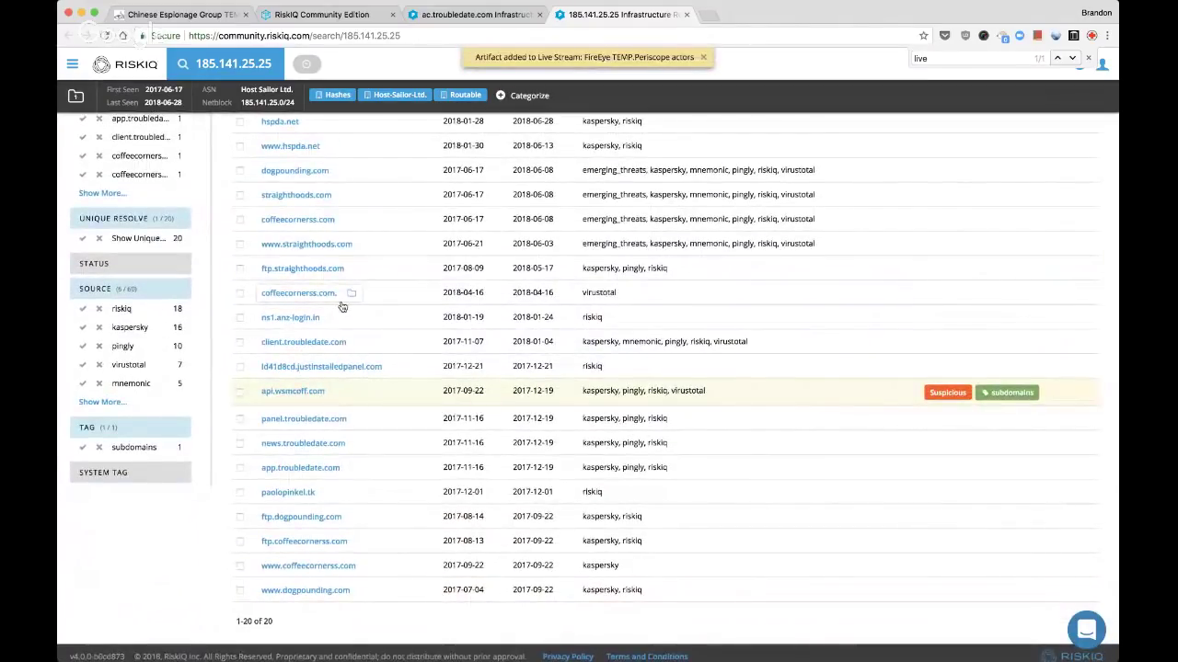
Close the 185.141.25.25 page and filter the project's artifacts to IPs only
key("super+w")
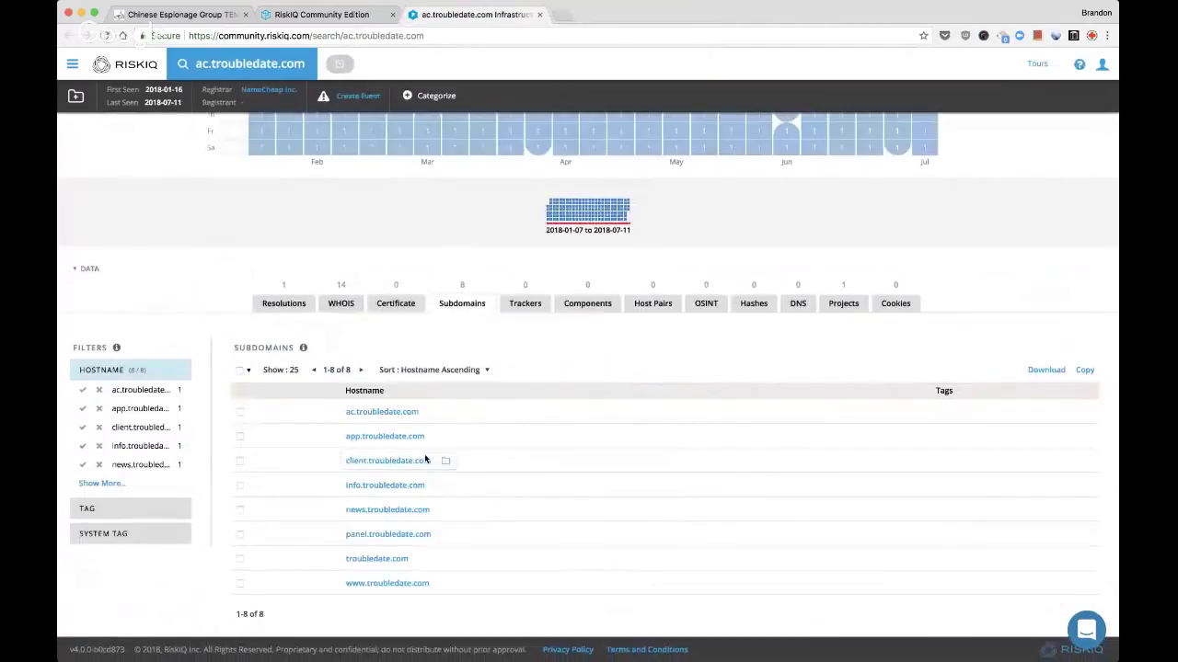
key("ctrl+shift+Tab")
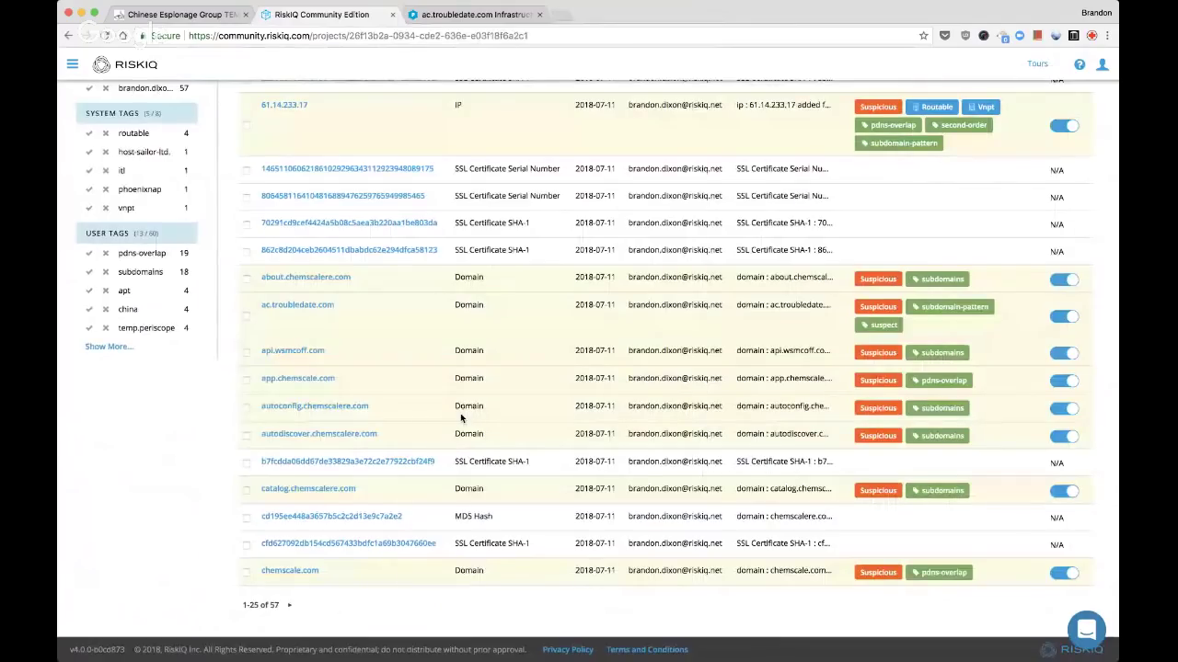
scroll(444, 462, "up", 6)
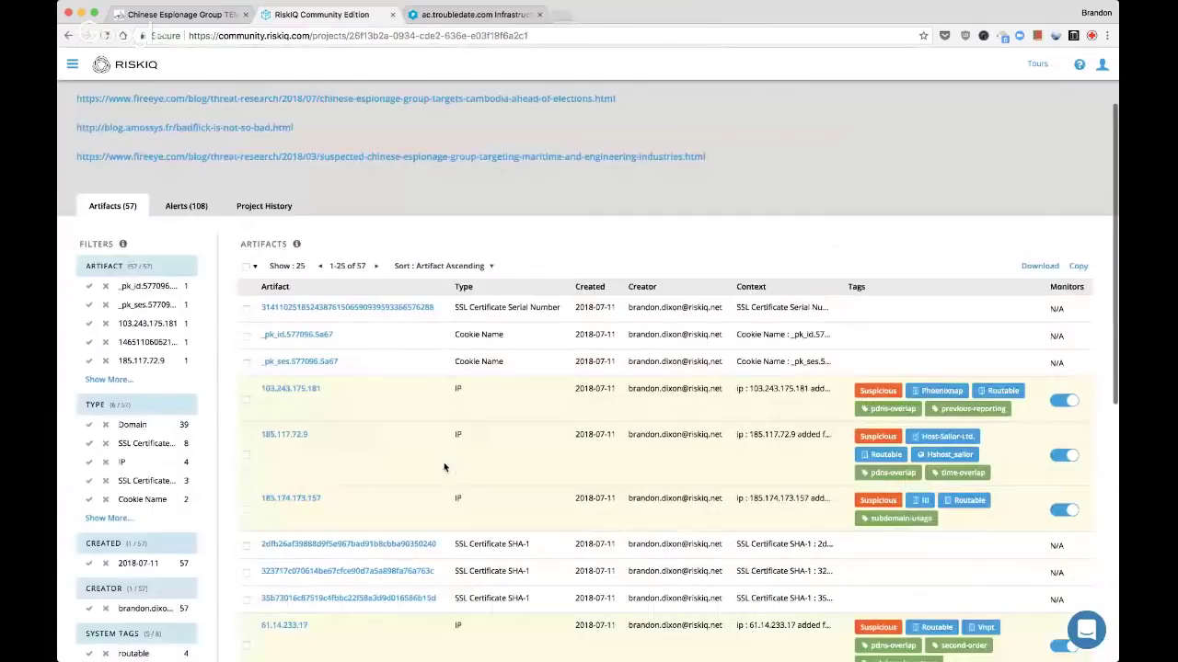
left_click(90, 465)
Open 103.243.175.181, 185.117.72.9, 185.174.173.157 and 61.14.233.17 in separate tabs
left_click(290, 310, "super")
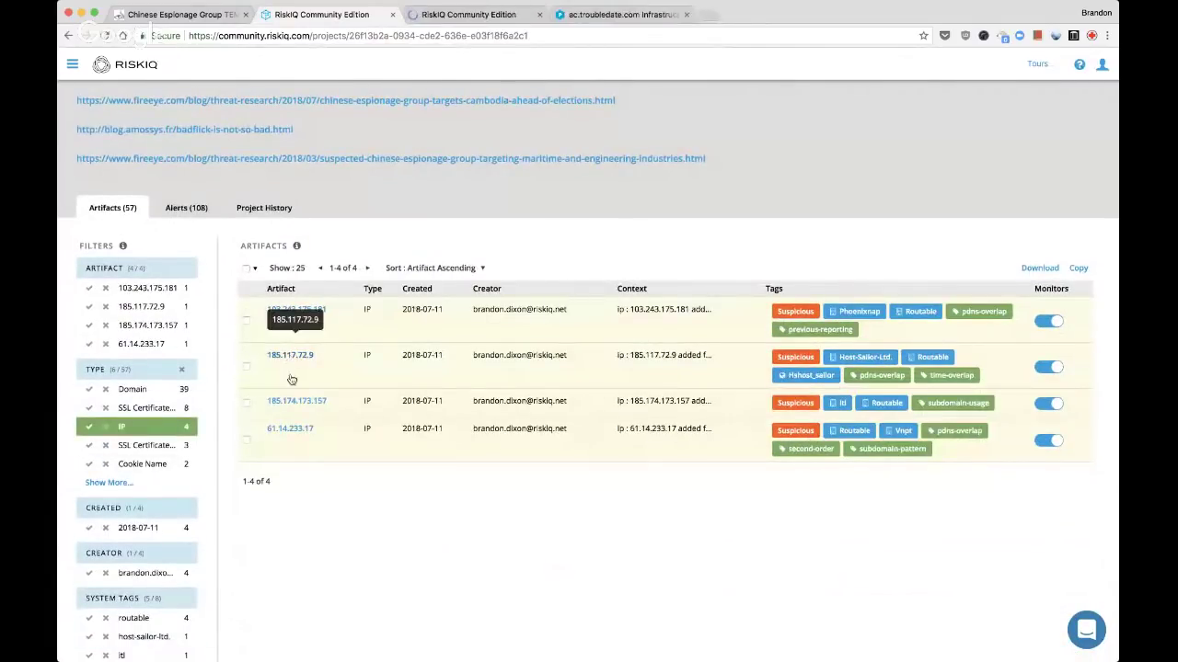
left_click(290, 355, "super")
left_click(296, 401, "super")
left_click(291, 429, "super")
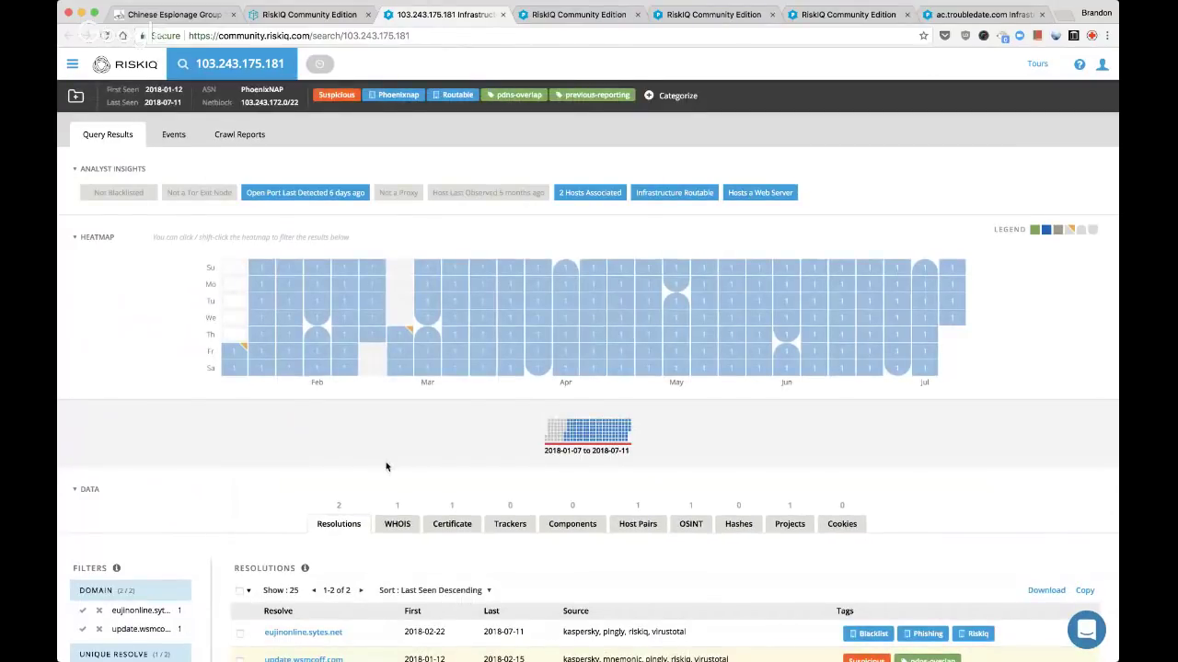
Check host pairs and file hashes on each of the four IP pages, closing each
scroll(387, 466, "down", 2)
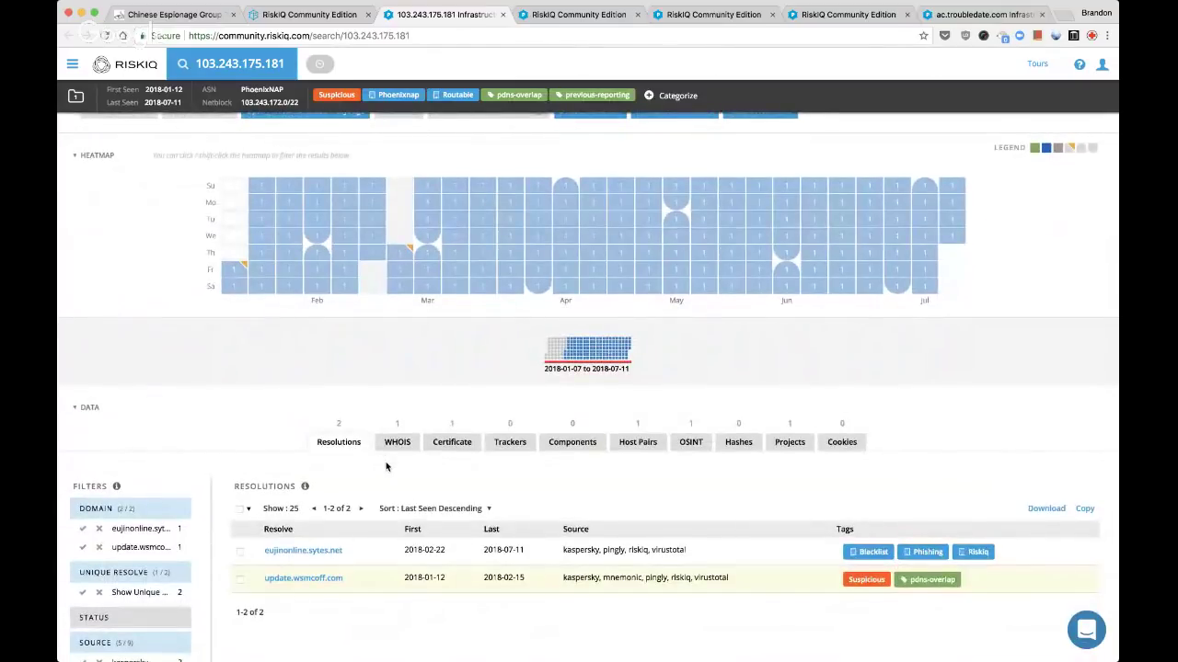
left_click(637, 443)
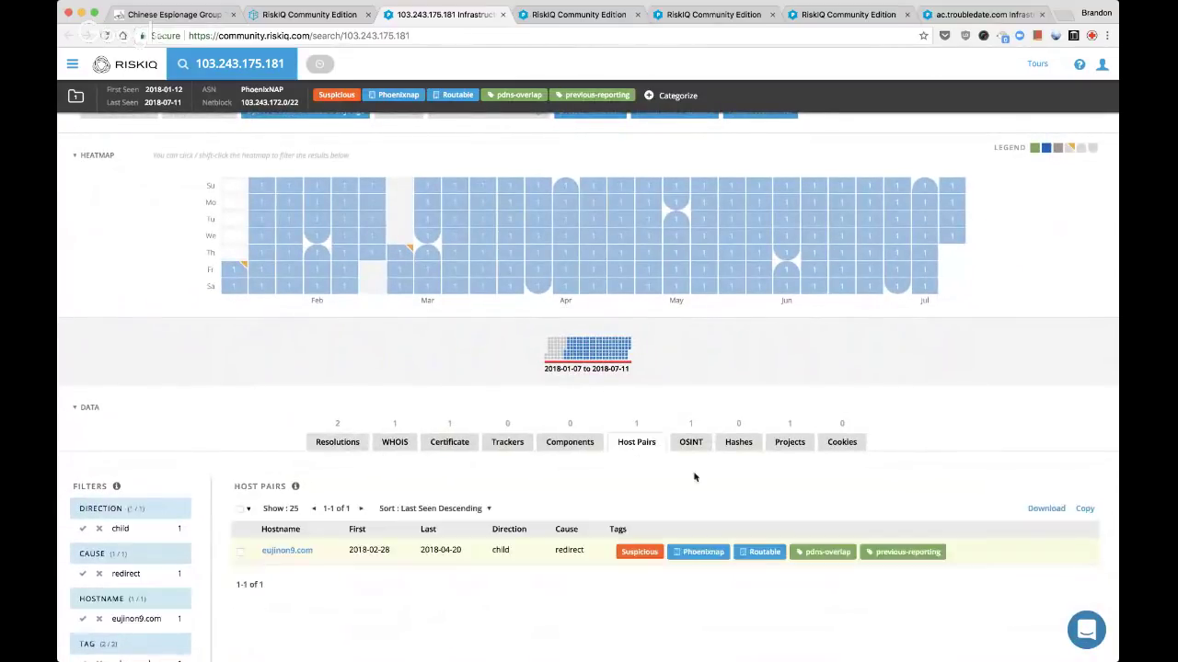
key("super+w")
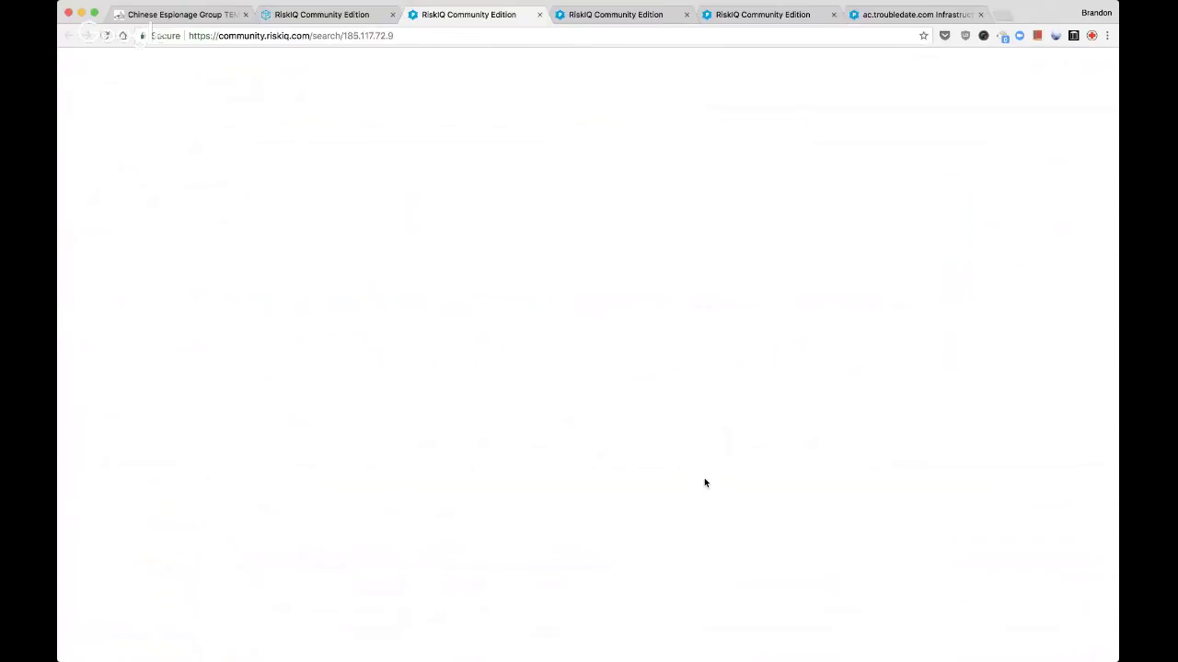
scroll(705, 483, "down", 1)
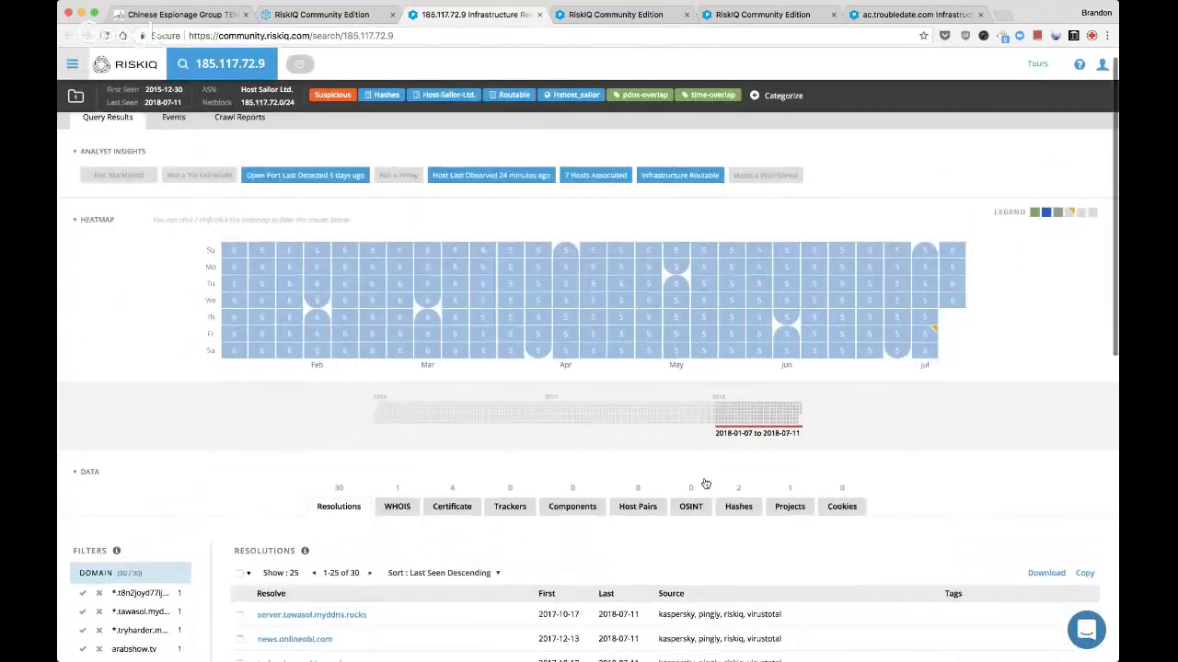
scroll(705, 483, "down", 2)
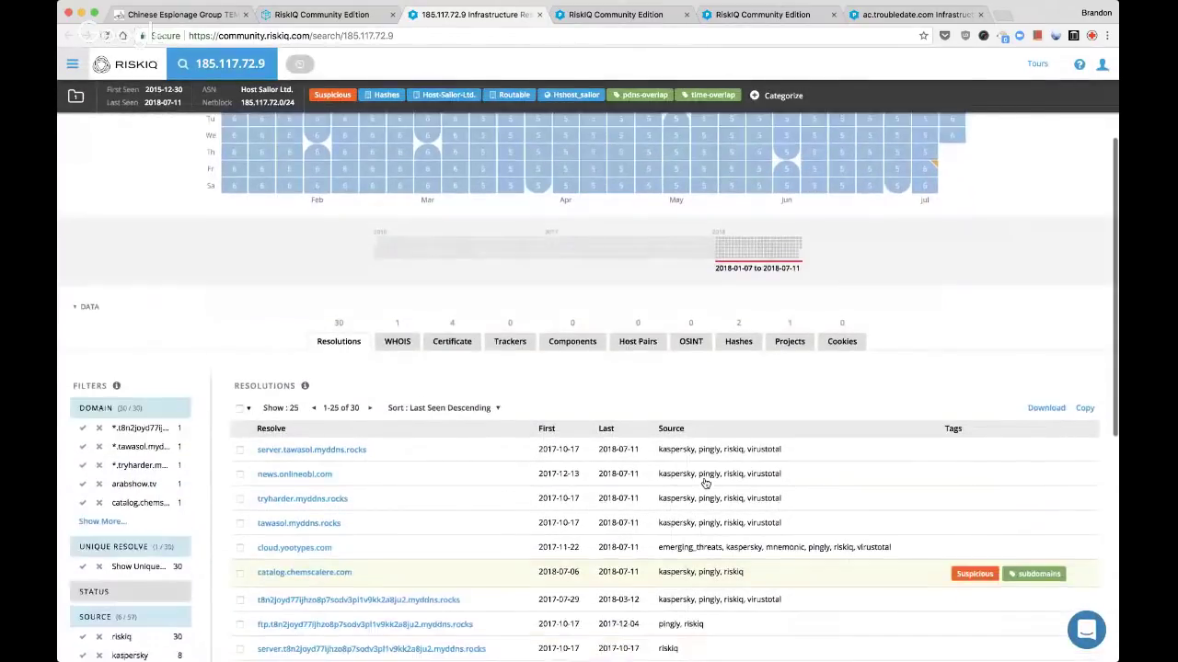
left_click(740, 333)
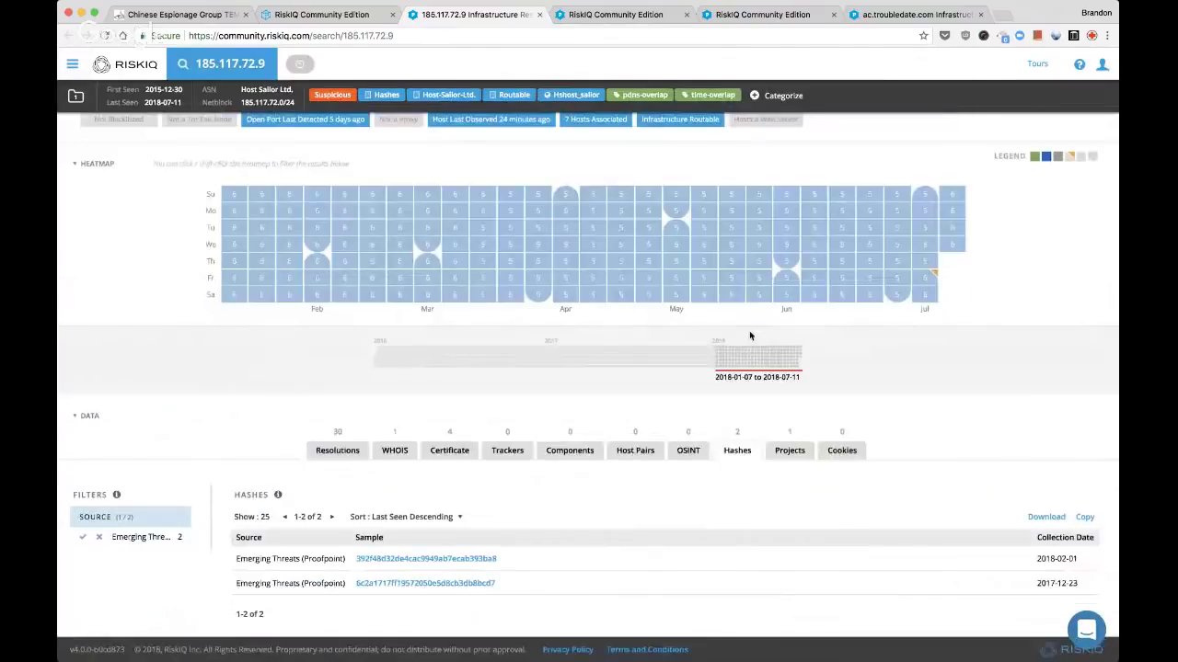
key("super+w")
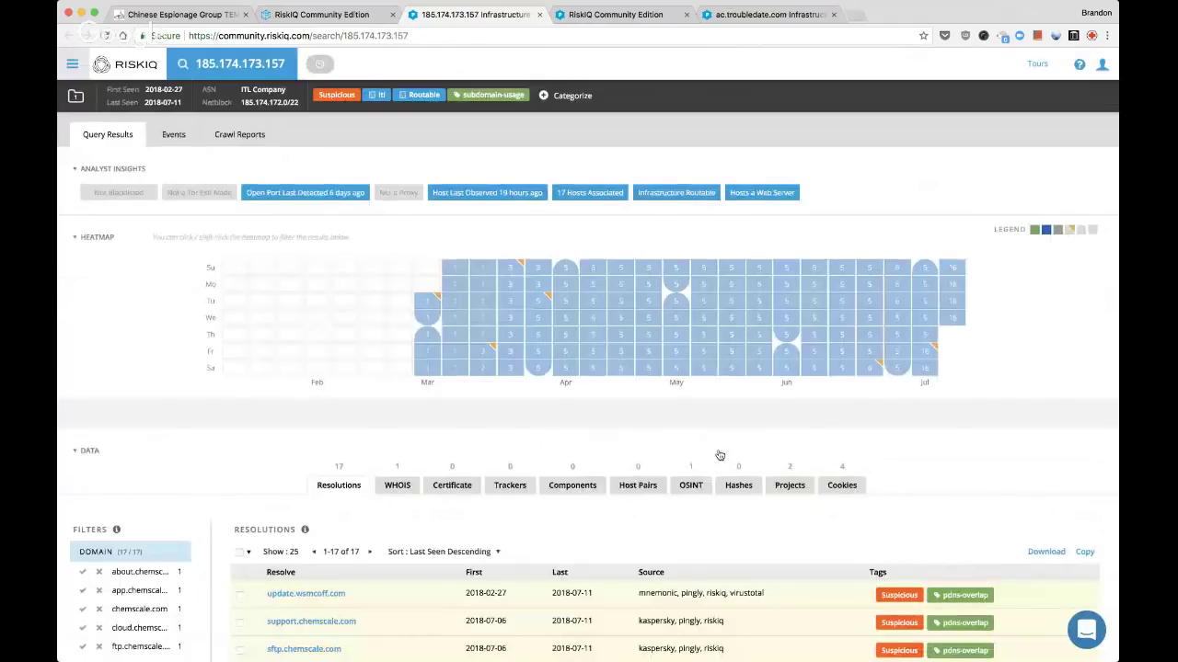
scroll(720, 455, "down", 5)
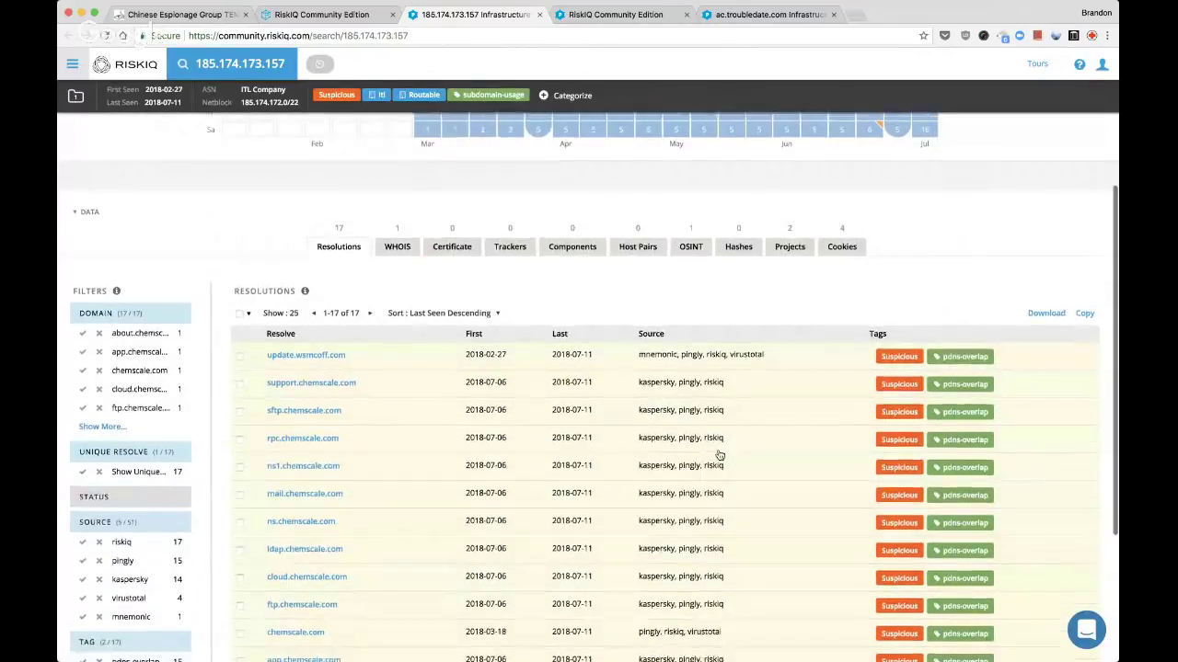
key("super+w")
scroll(719, 455, "down", 2)
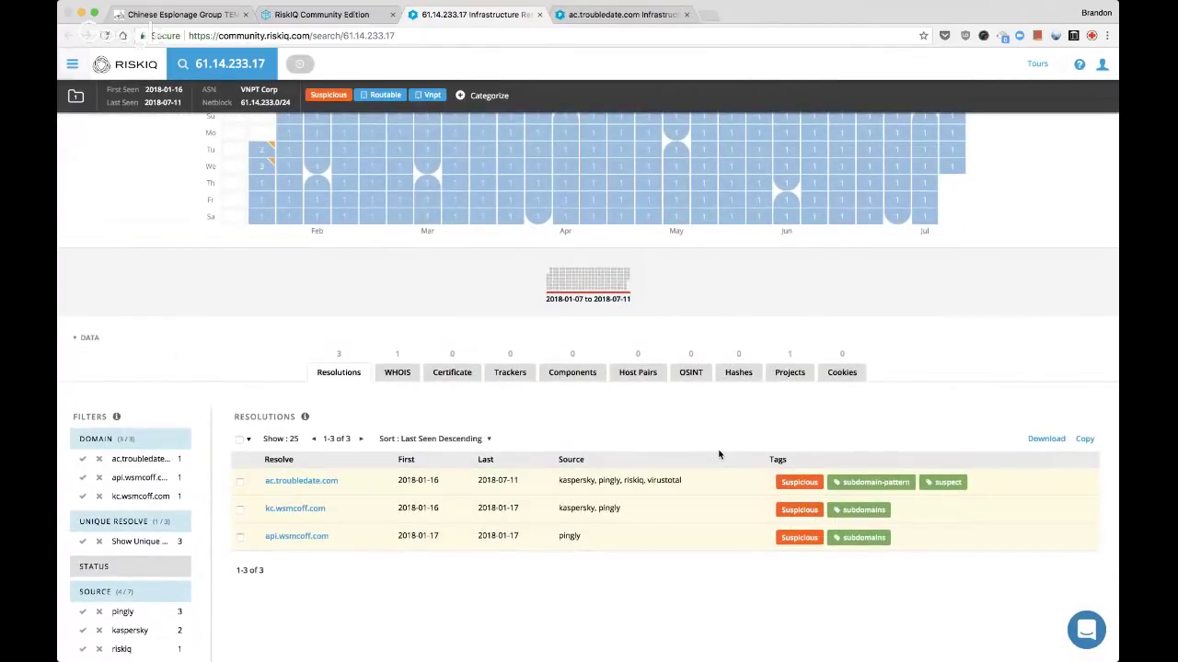
key("super+w")
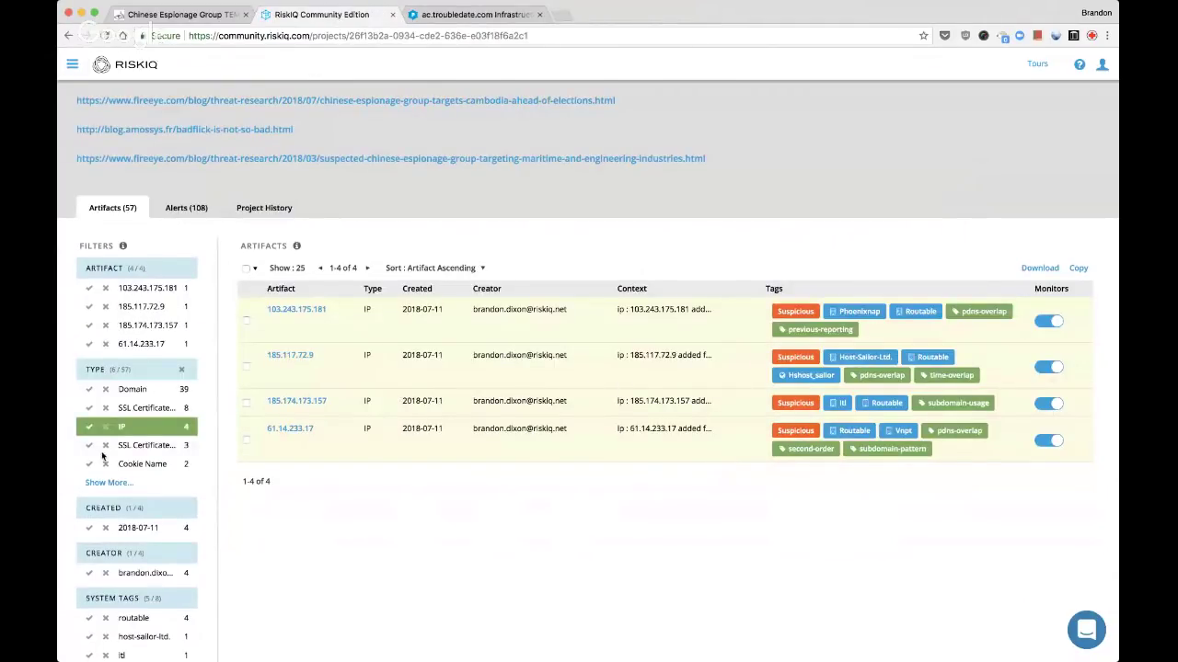
Clear the IP type filter so the project lists all 57 artifacts
left_click(87, 429)
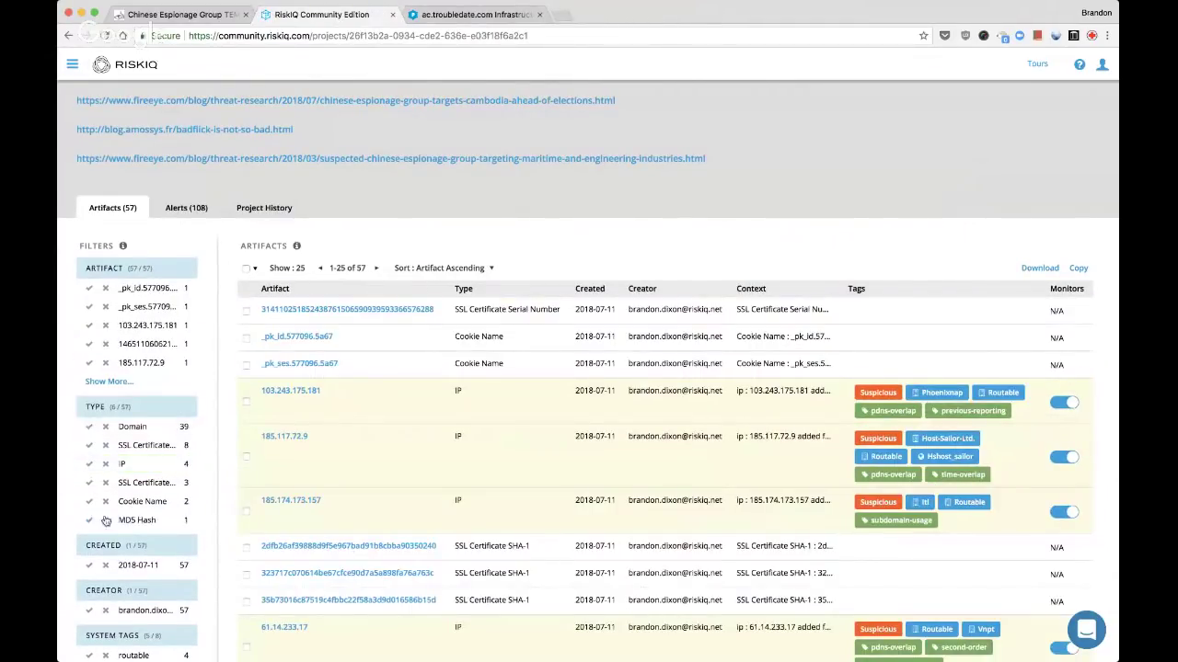
scroll(140, 517, "down", 1)
scroll(337, 467, "down", 10)
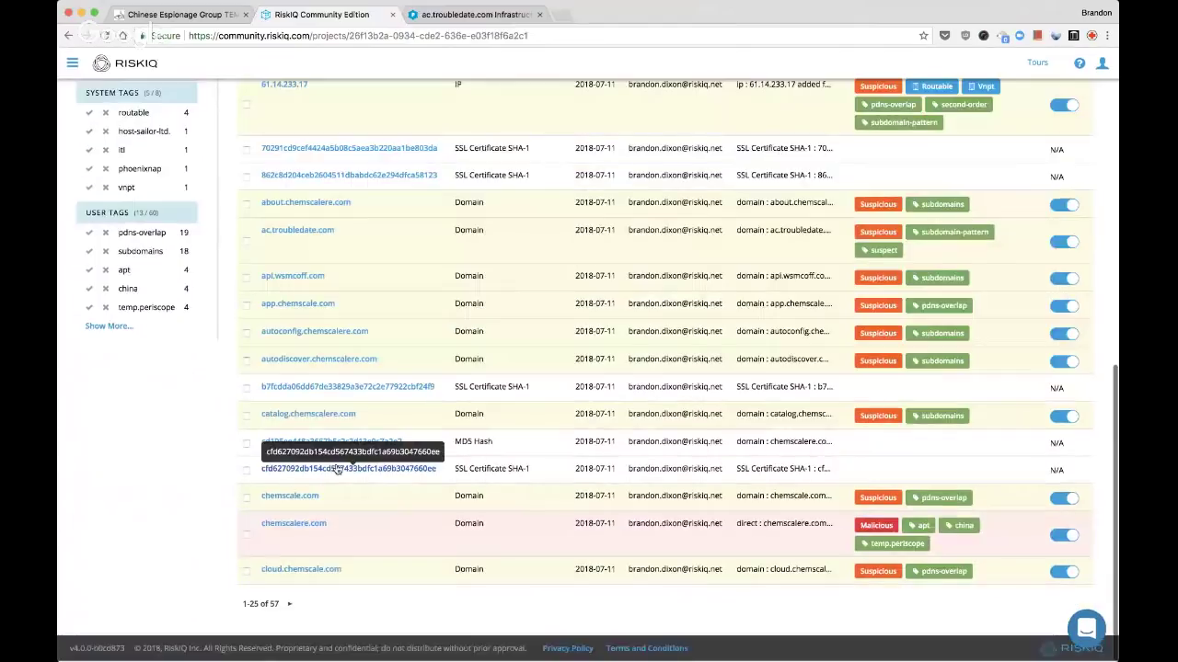
scroll(337, 469, "up", 12)
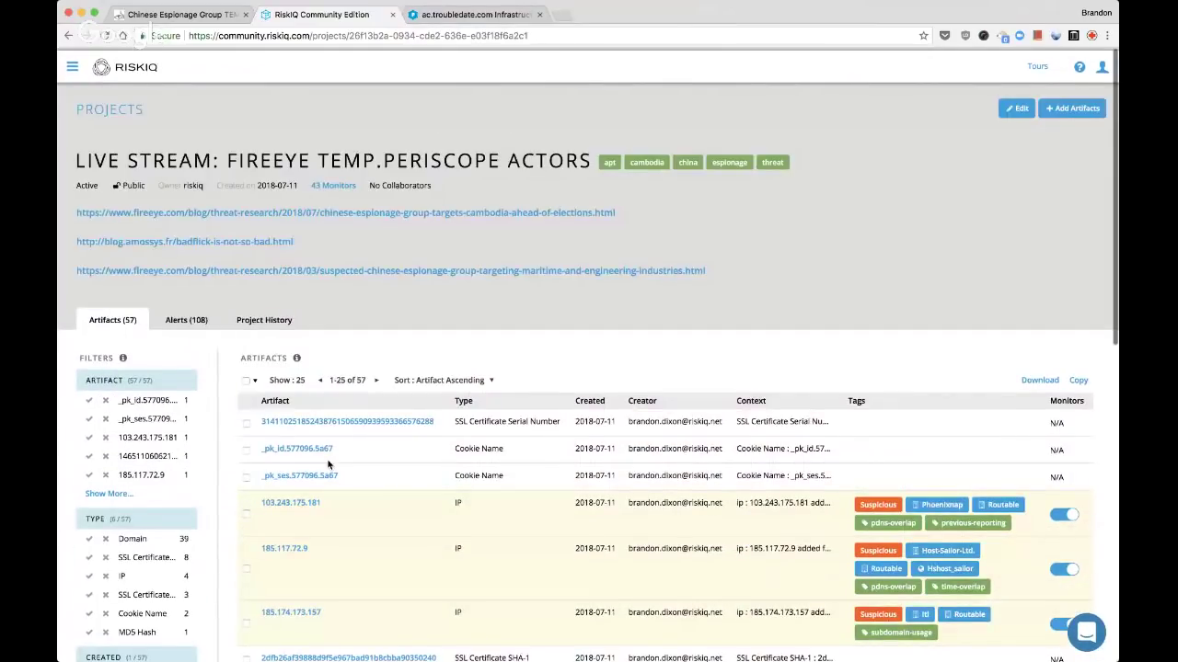
Glance at the project's 108 alerts, then return to the artifact list
left_click(186, 319)
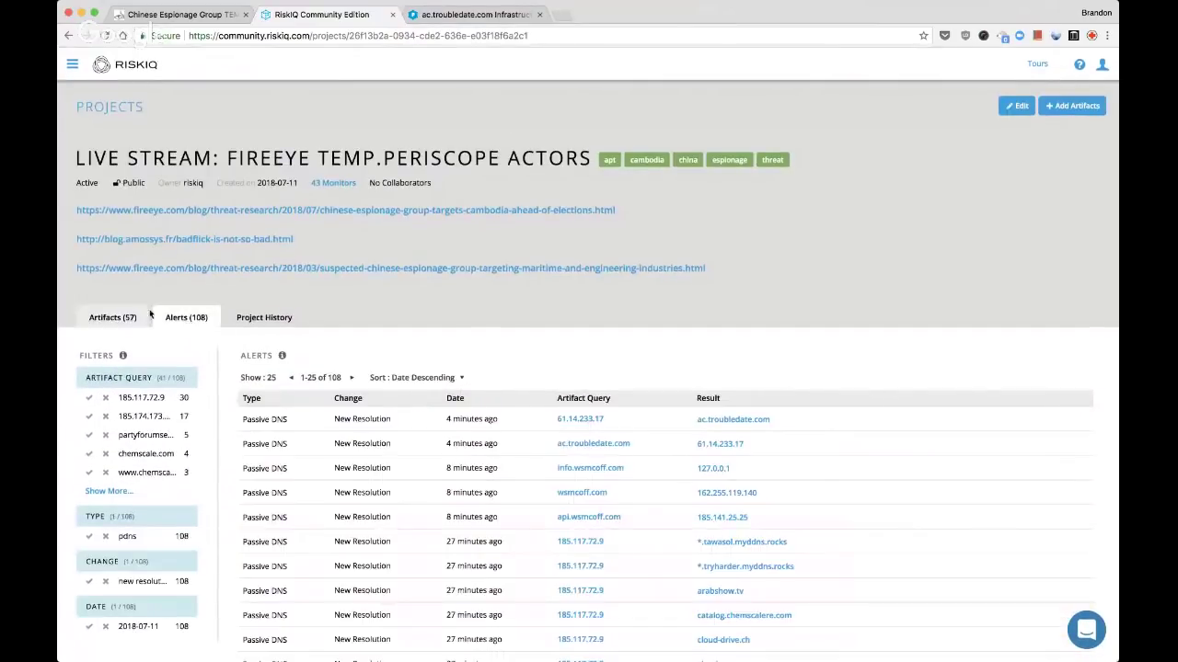
left_click(132, 317)
scroll(306, 425, "down", 2)
scroll(306, 425, "down", 4)
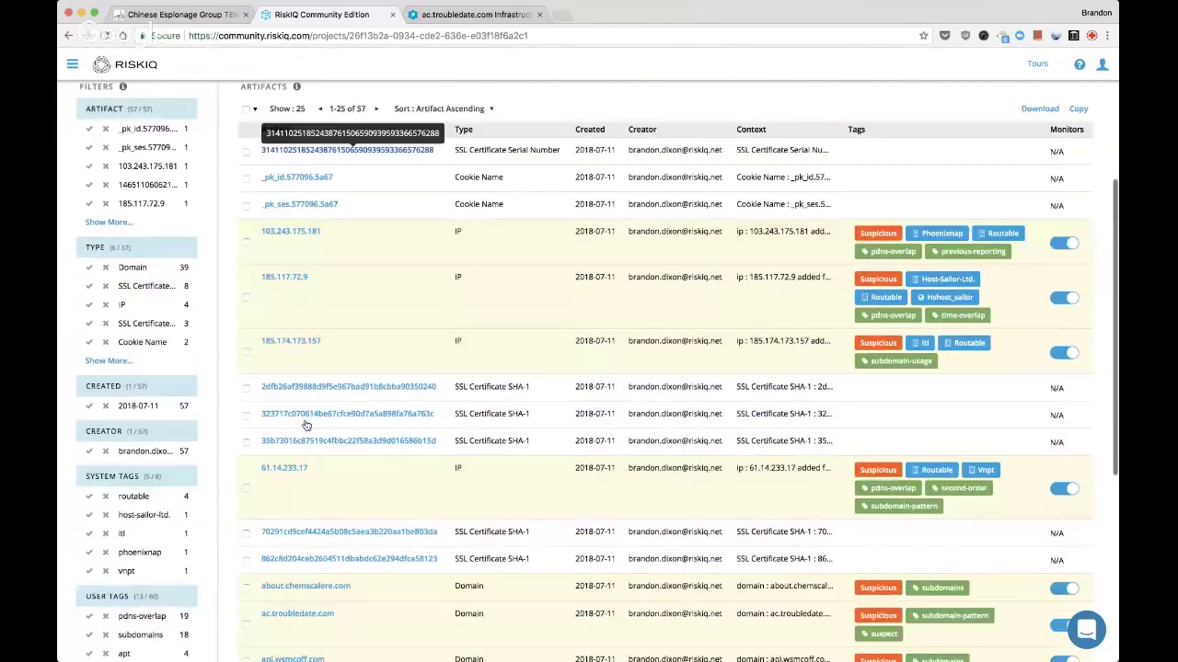
Filter the artifact list to the 39 Domain artifacts, briefly checking the ac.troubledate.com tab
left_click(89, 265)
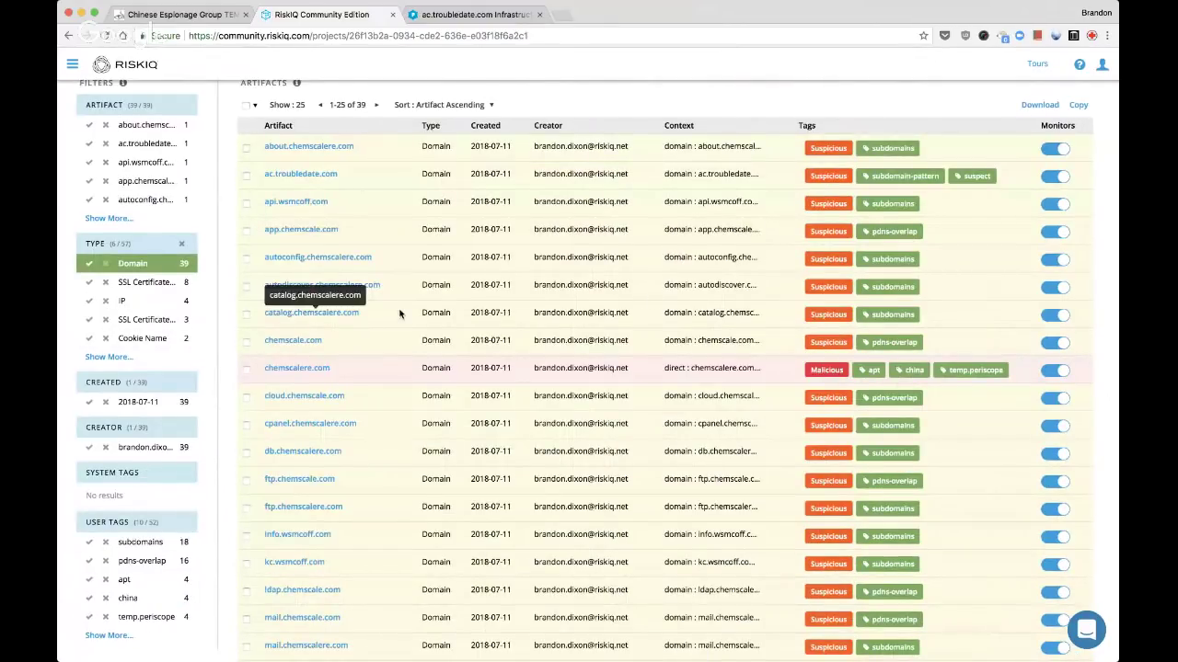
key("ctrl+Tab")
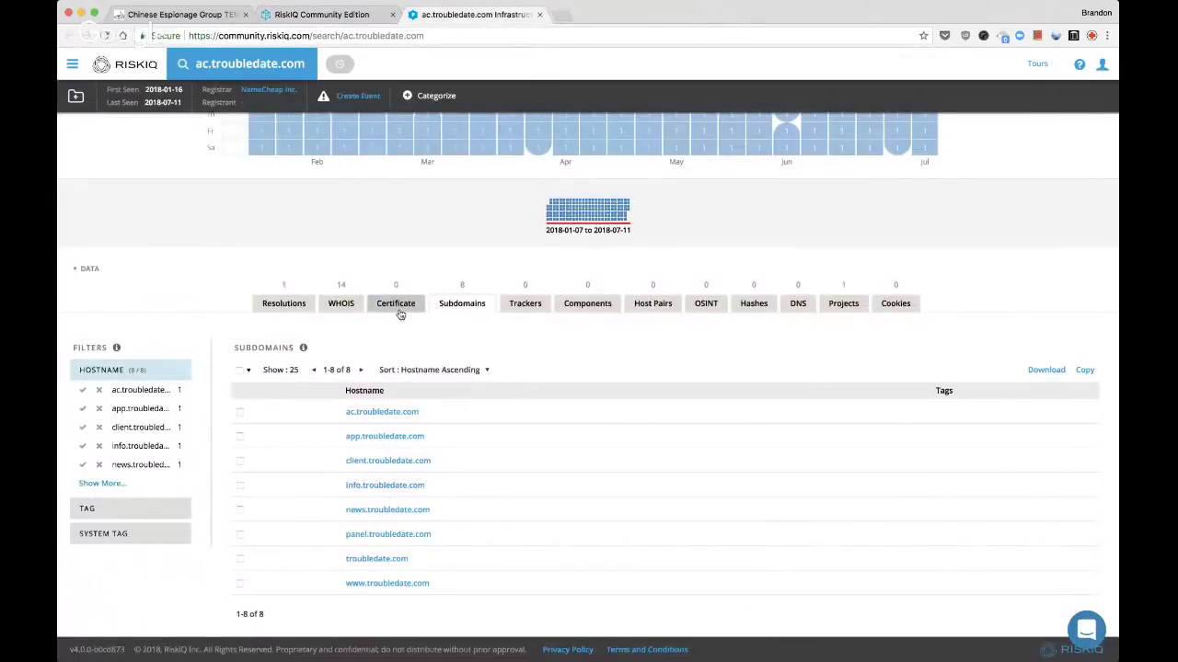
key("ctrl+shift+Tab")
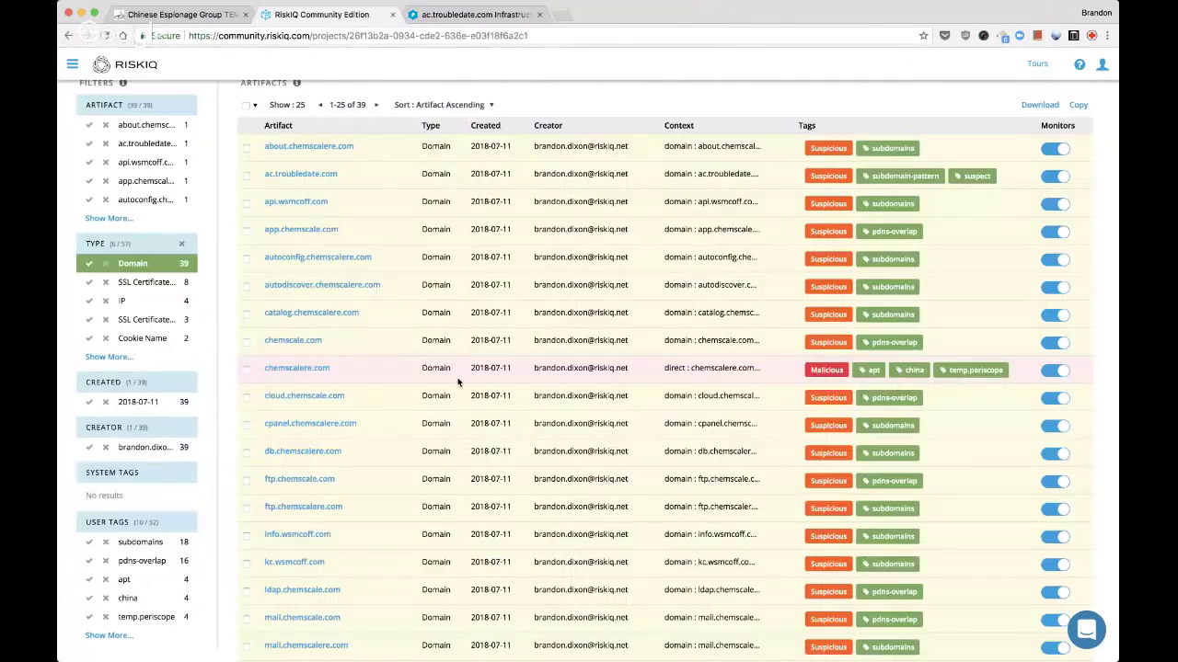
scroll(458, 382, "down", 5)
scroll(457, 382, "down", 3)
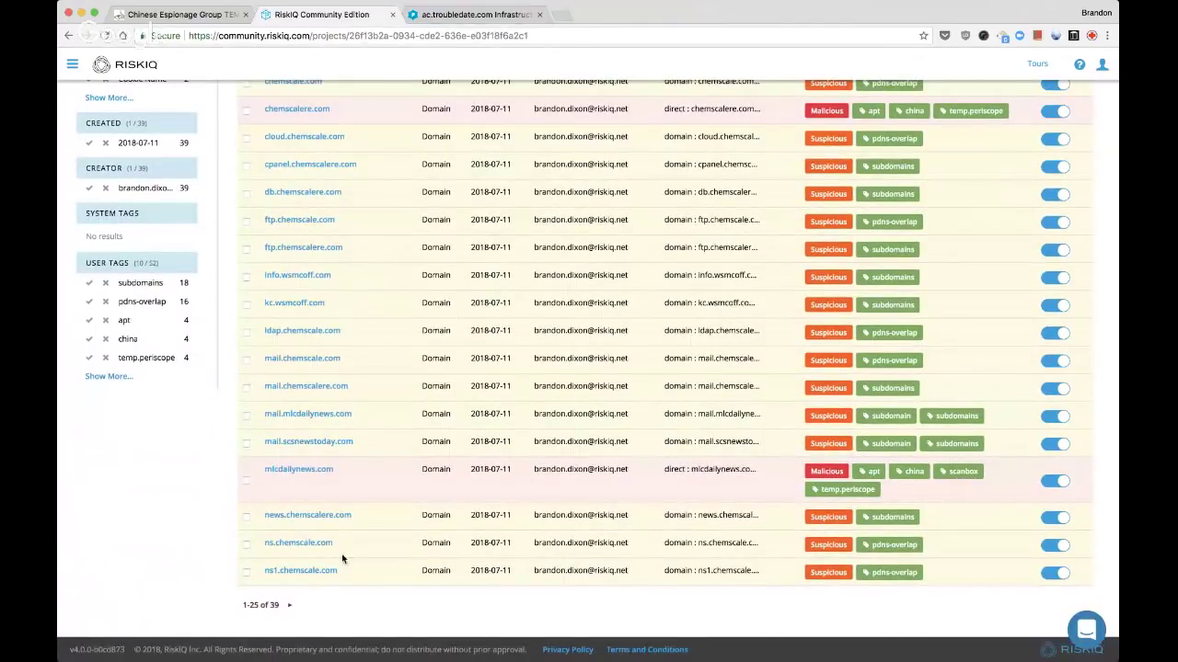
scroll(457, 382, "up", 15)
left_click(287, 384)
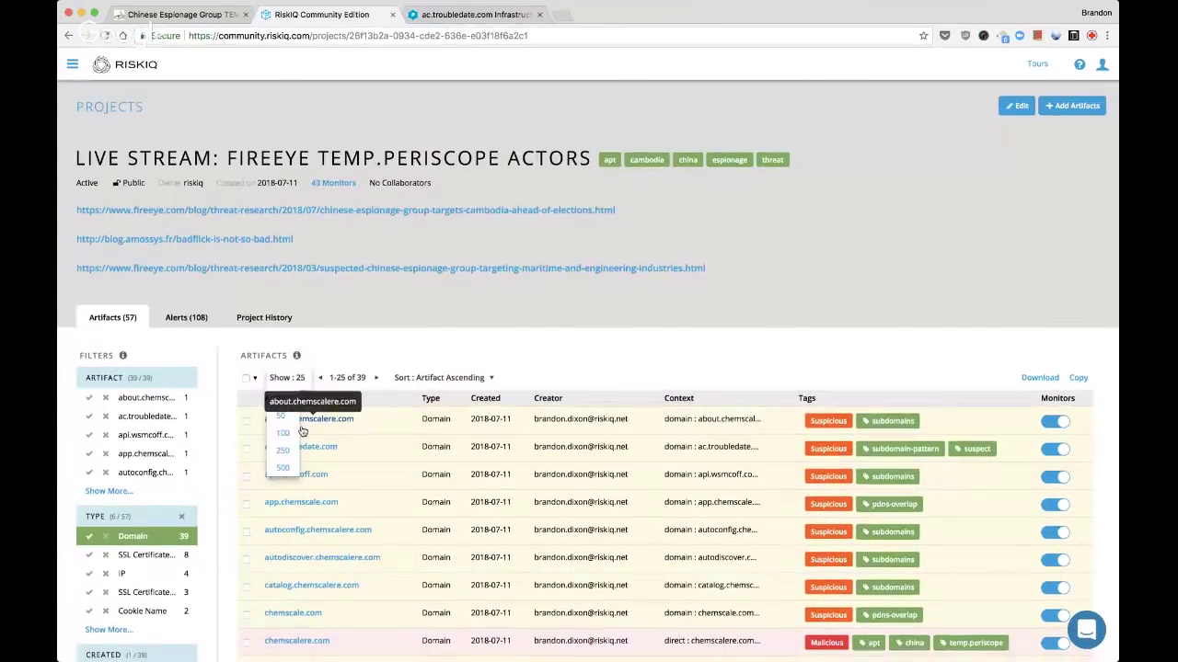
Show 100 artifacts per page so all 39 domains fit on one page
left_click(285, 465)
scroll(401, 460, "down", 3)
scroll(401, 462, "down", 10)
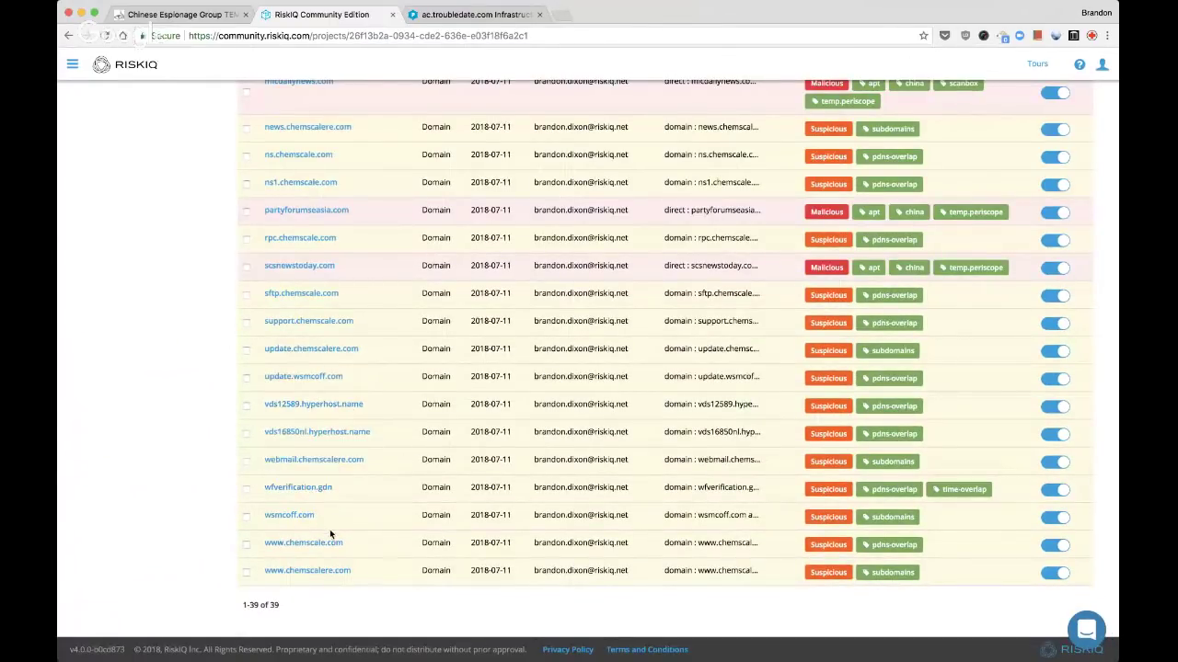
Open vds12589.hyperhost.name and vds16850nl.hyperhost.name in new tabs and view vds12589
left_click(345, 406, "super")
left_click(345, 433, "super")
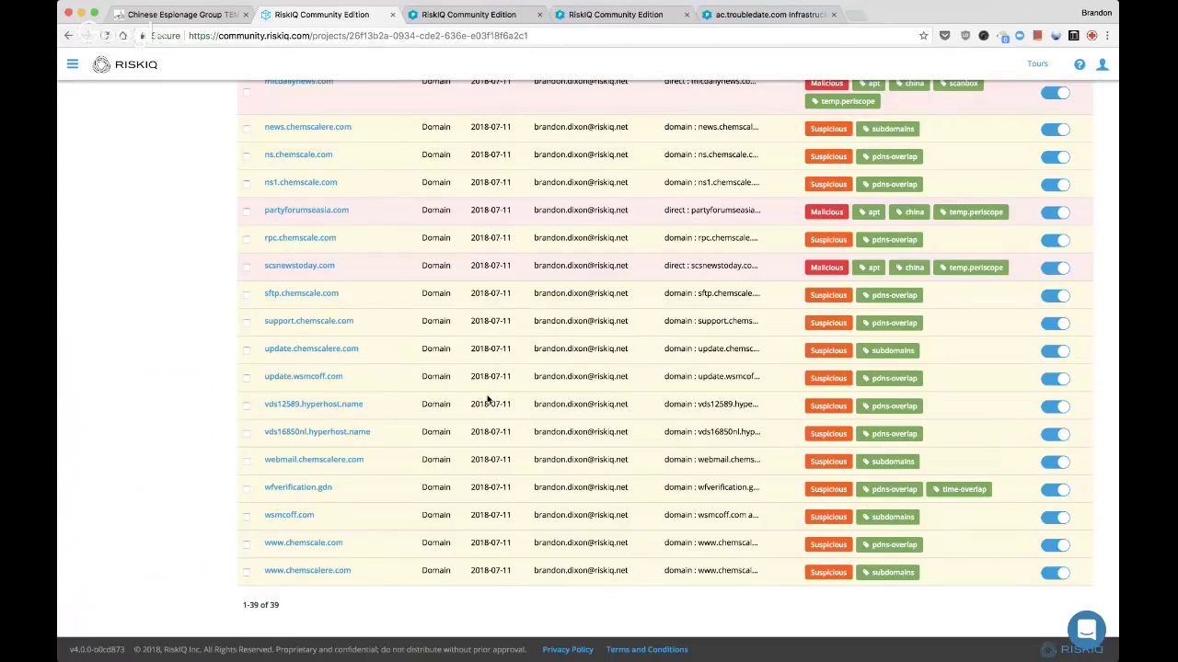
scroll(487, 399, "up", 2)
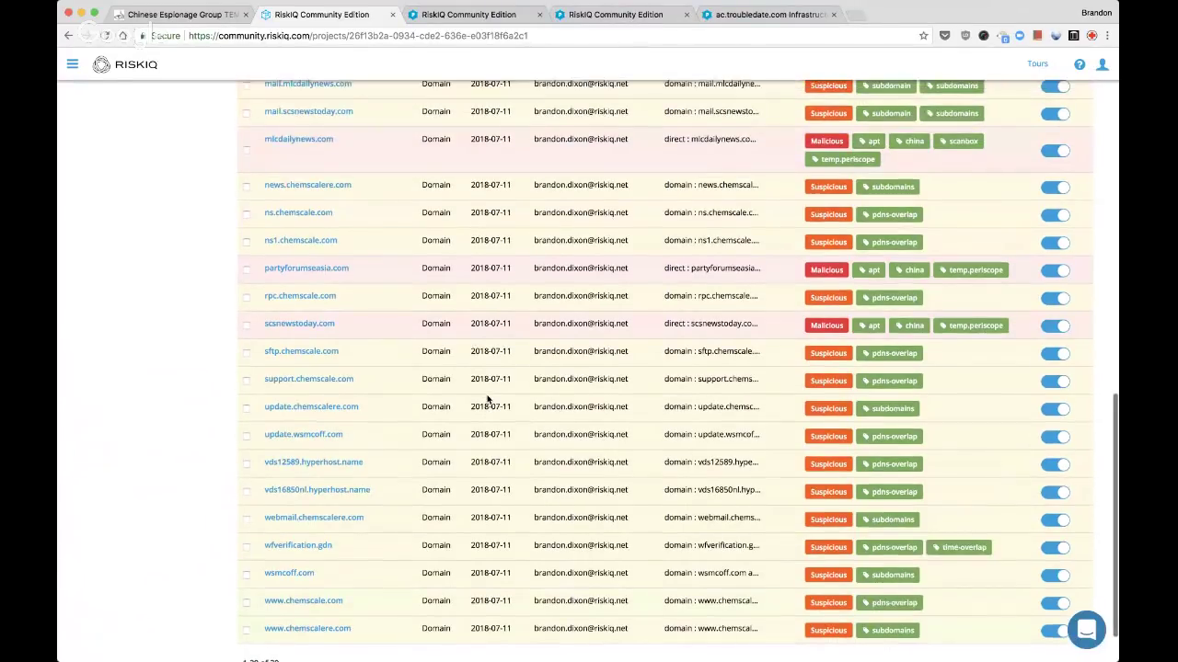
scroll(488, 398, "up", 4)
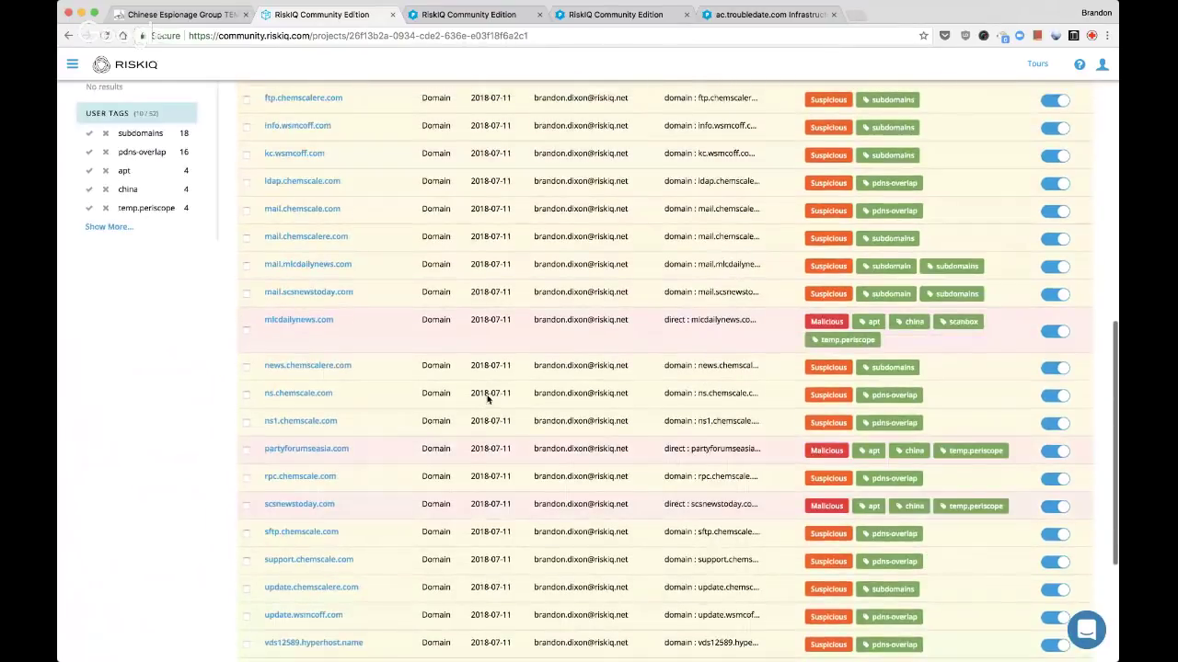
scroll(488, 399, "up", 10)
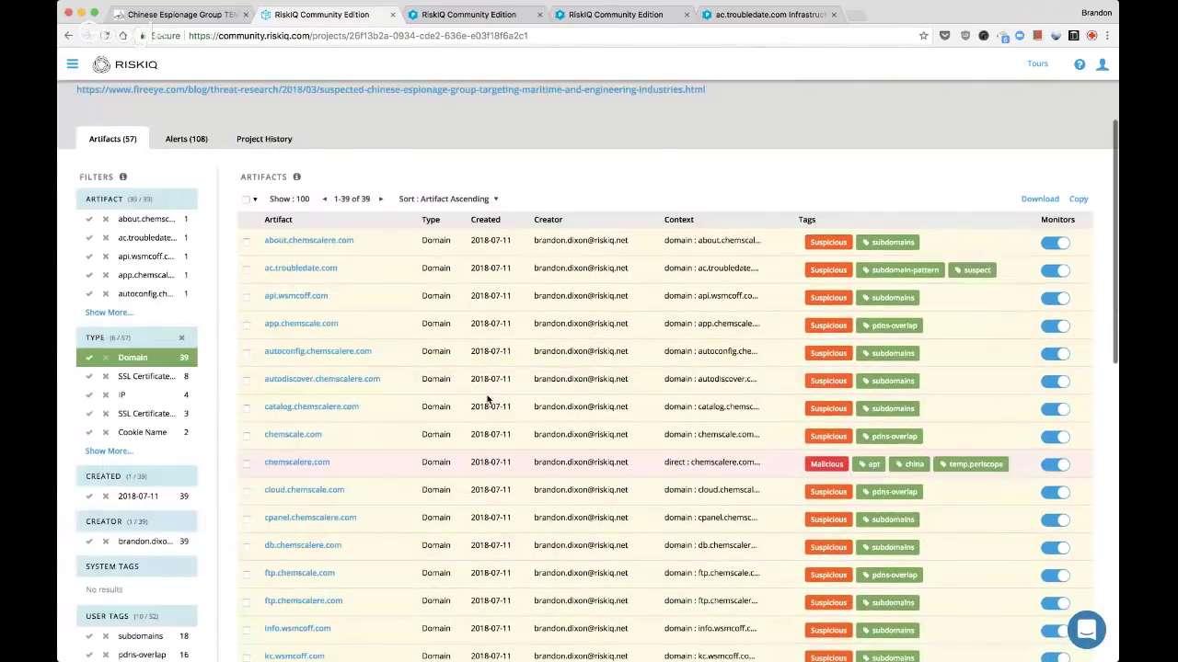
scroll(488, 398, "down", 3)
key("ctrl+Tab")
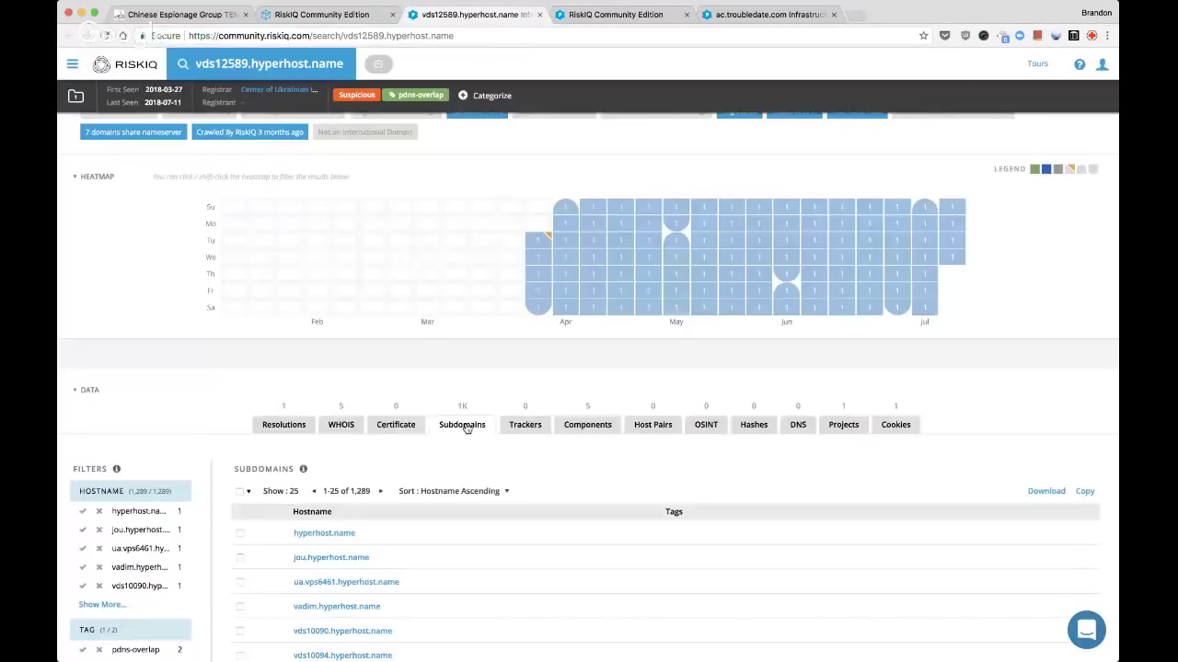
Review vds12589.hyperhost.name's WHOIS, including the 2016-09-26 record, and its components, then close it
scroll(497, 478, "down", 1)
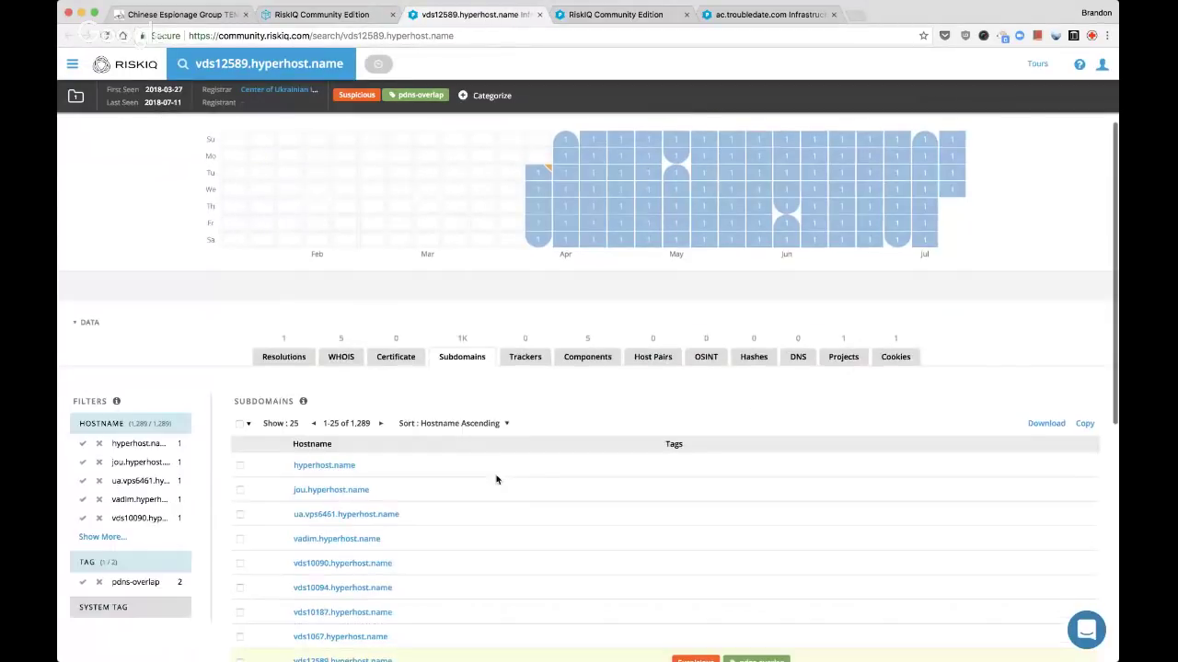
left_click(340, 357)
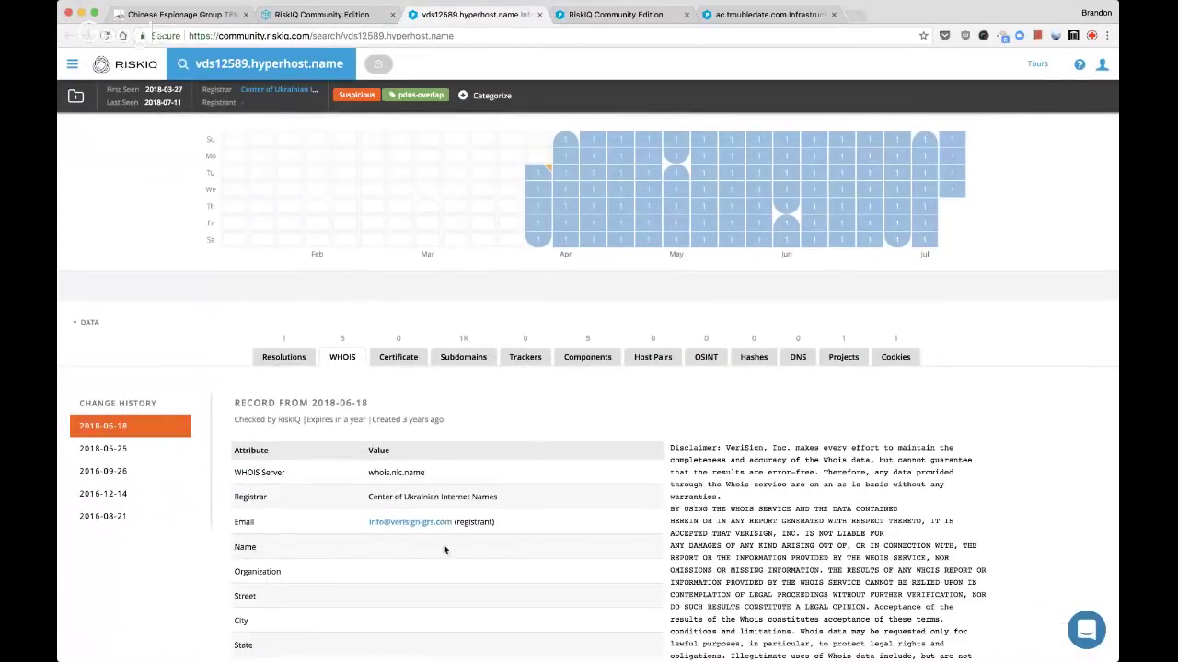
mouse_move(451, 526)
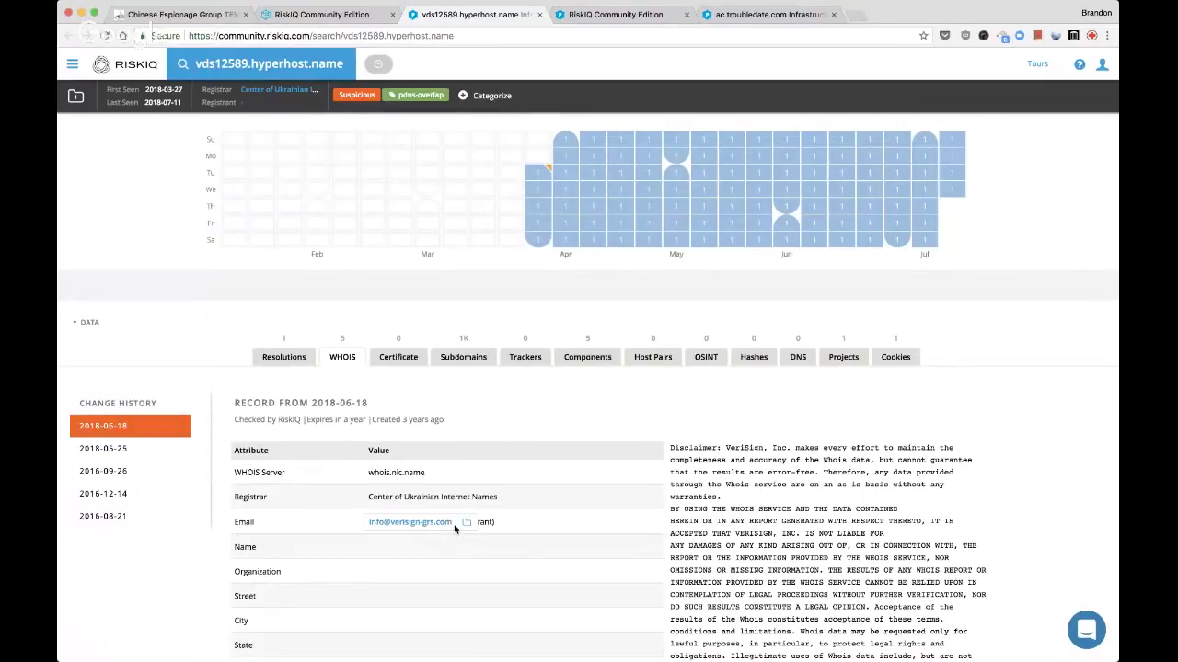
left_click_drag(451, 526, 394, 524)
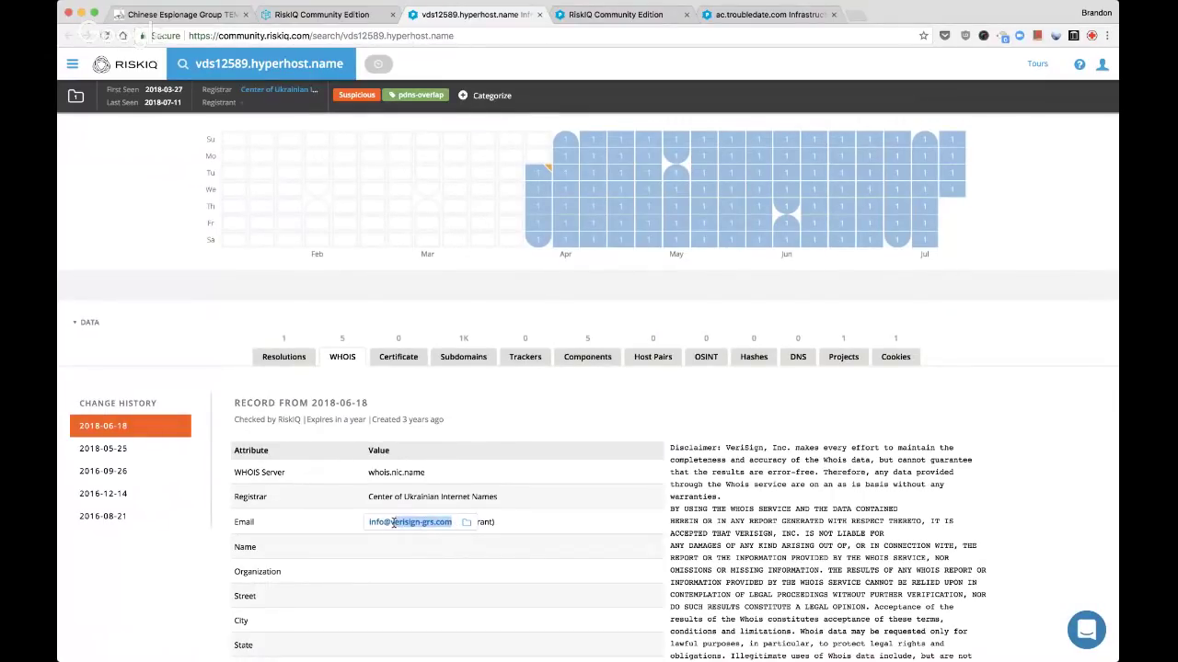
left_click(144, 448)
left_click(125, 472)
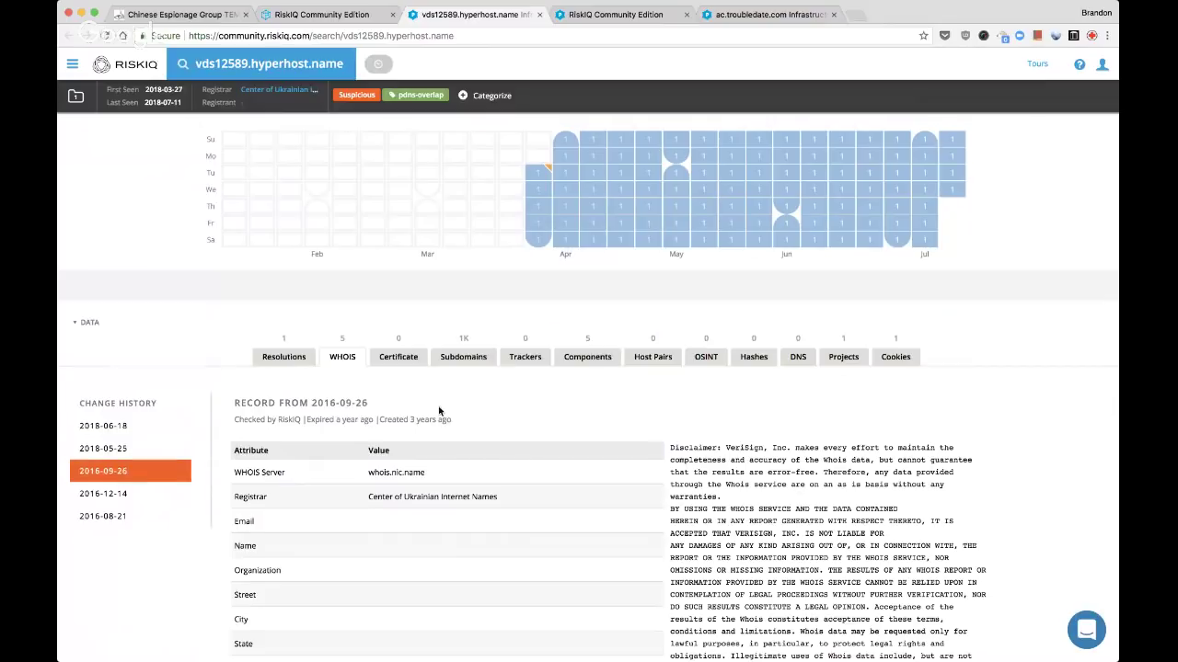
left_click(589, 358)
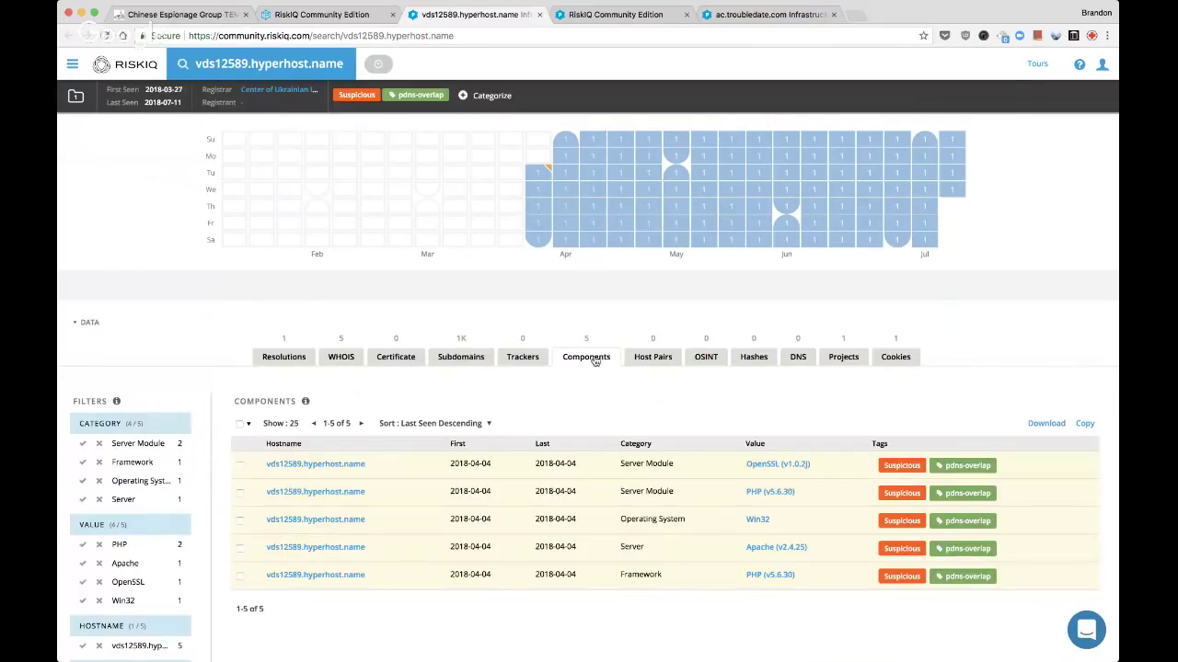
key("super+w")
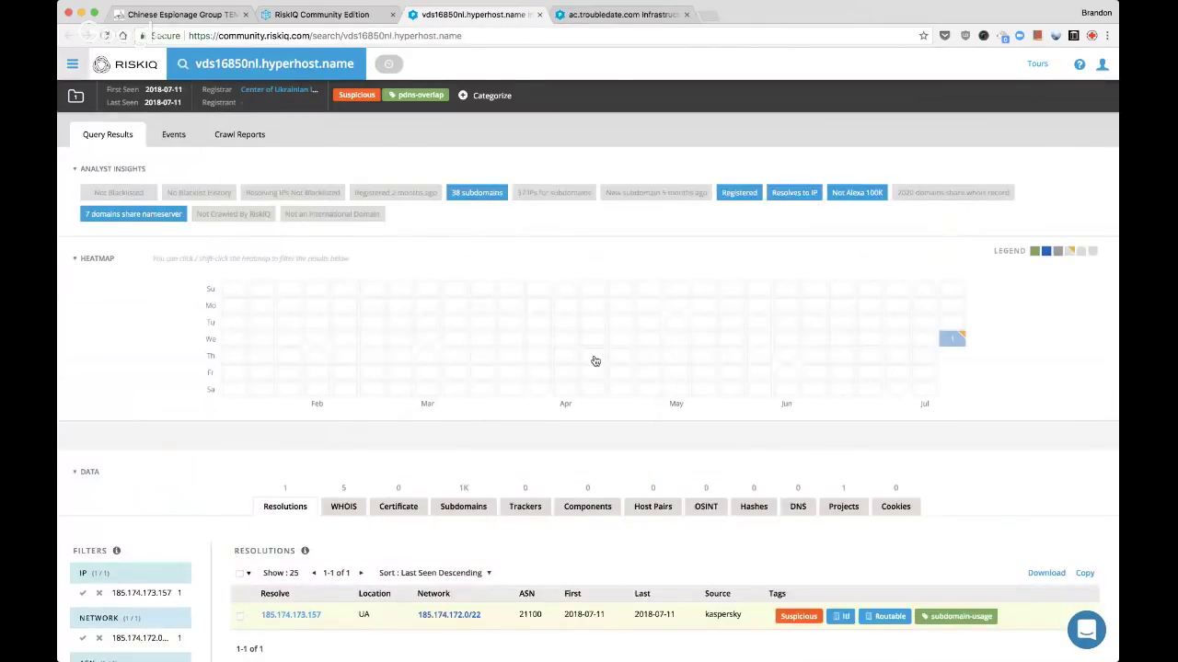
Review vds16850nl.hyperhost.name's WHOIS record and close its page
left_click(343, 506)
scroll(390, 513, "down", 2)
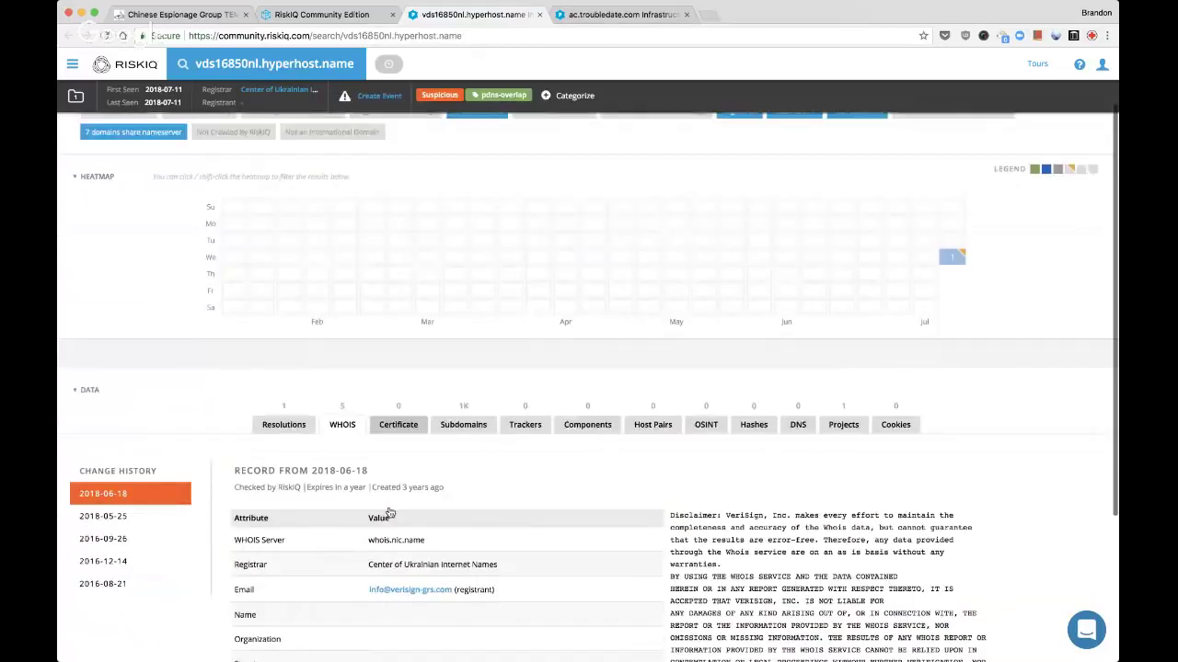
key("super+w")
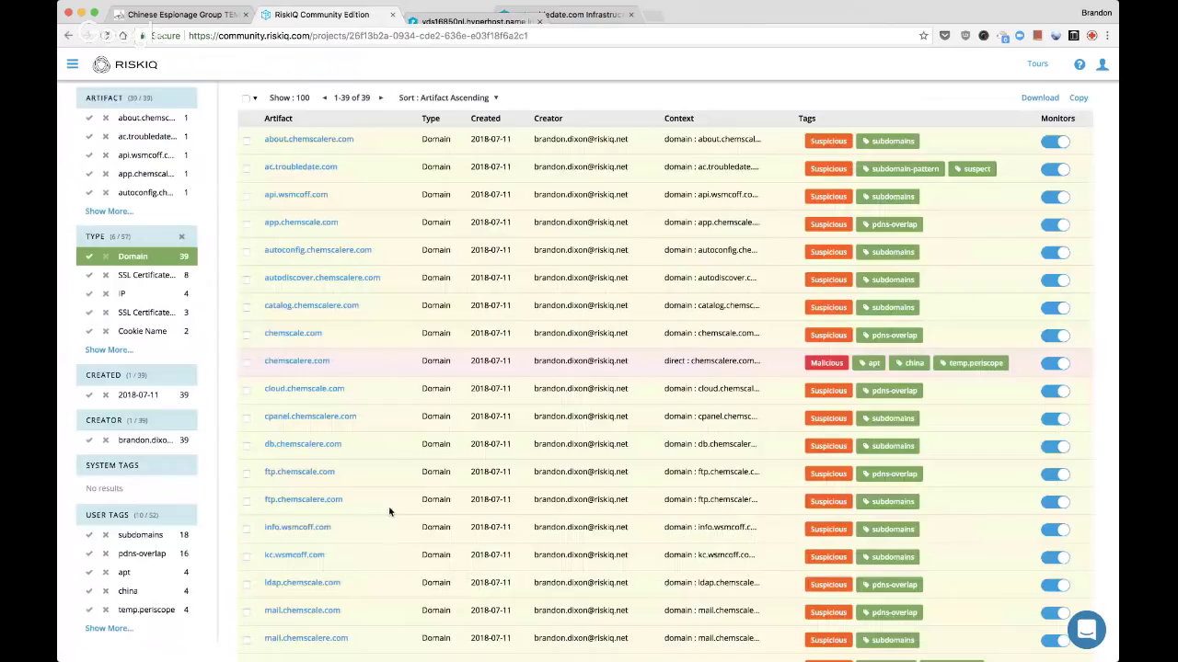
Open app, client, info, news, panel, bare and www troubledate.com in background tabs, closing ac.troubledate.com
scroll(428, 466, "down", 5)
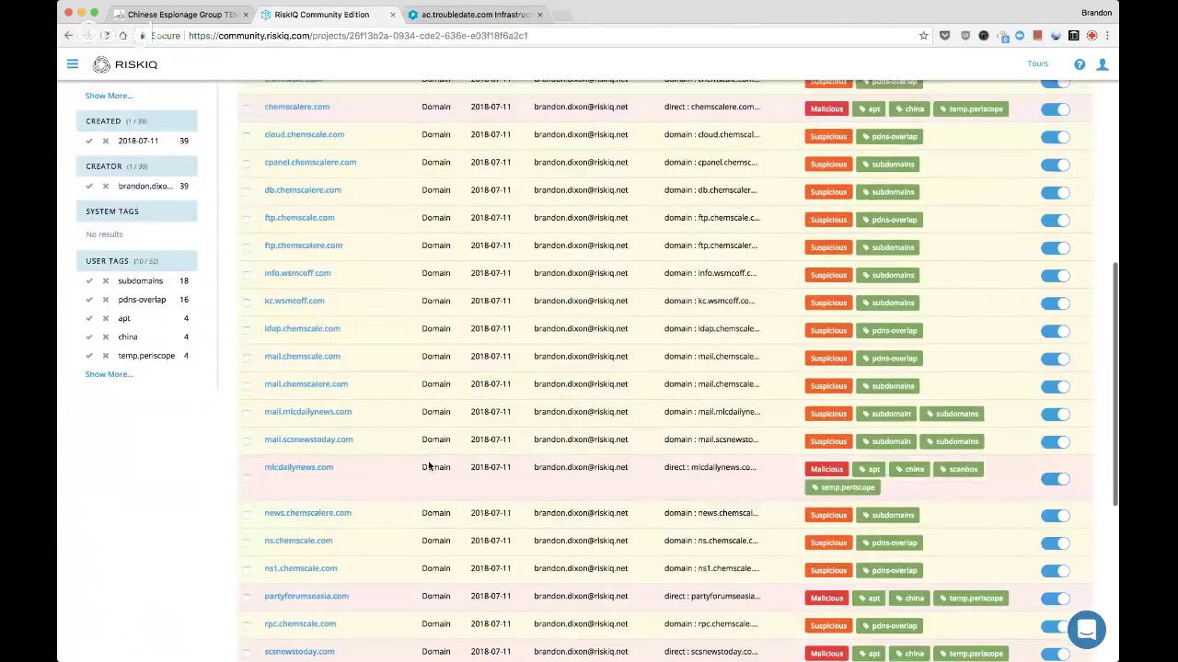
scroll(428, 462, "down", 3)
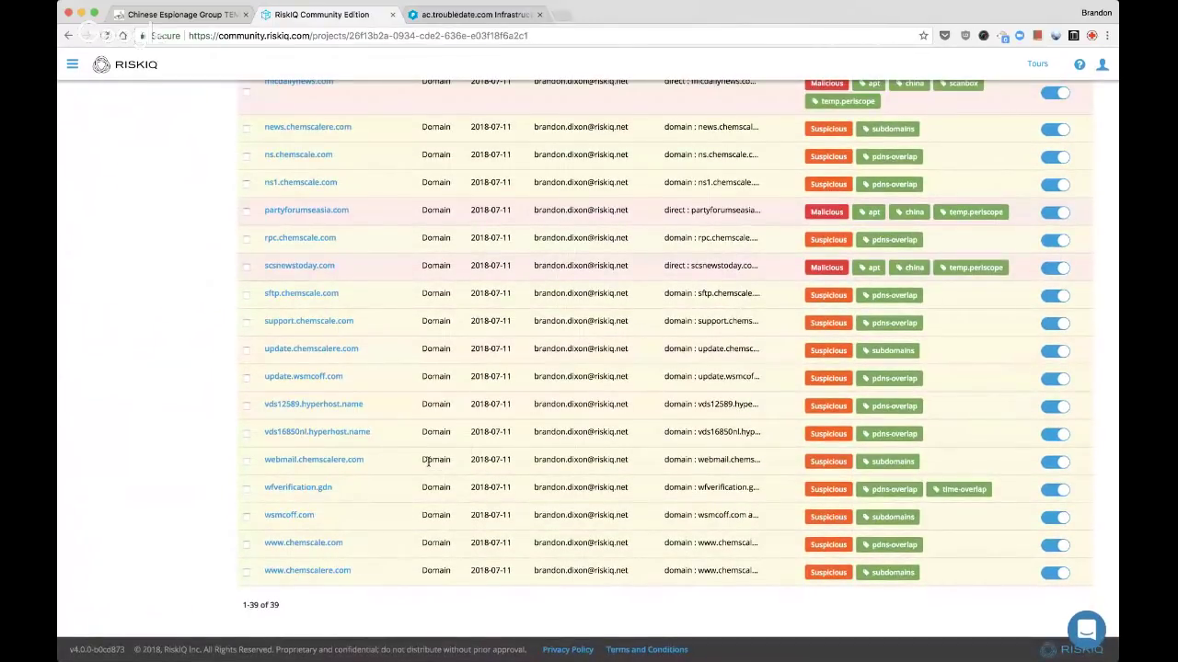
scroll(428, 462, "up", 4)
scroll(428, 461, "up", 5)
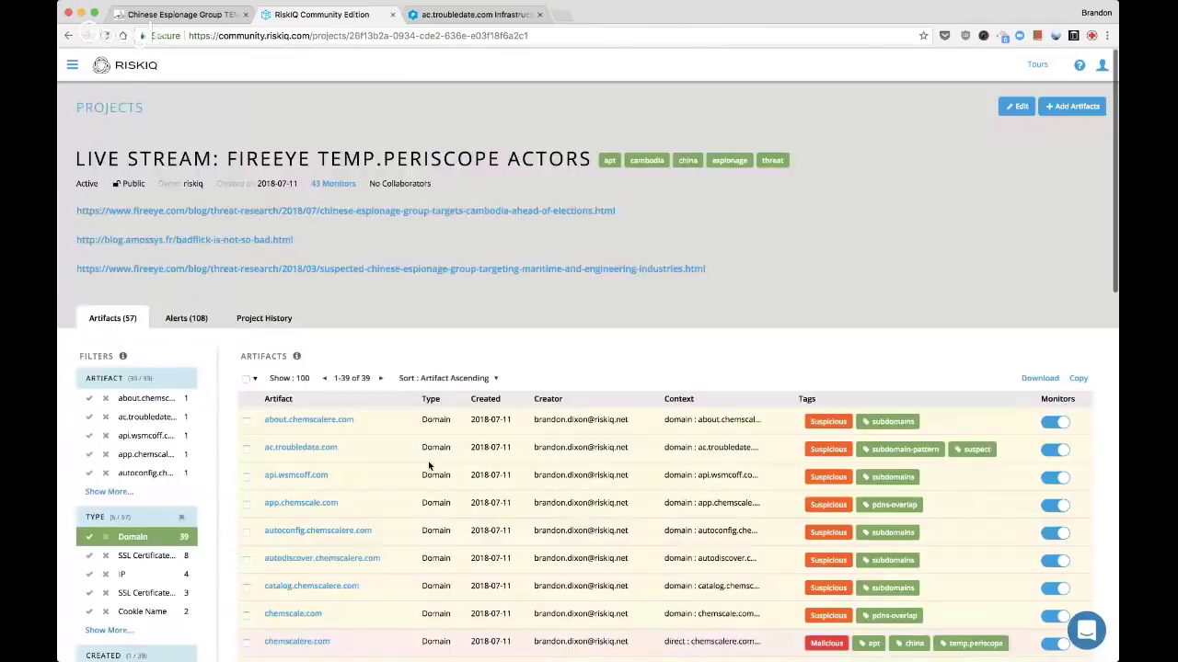
key("ctrl+Tab")
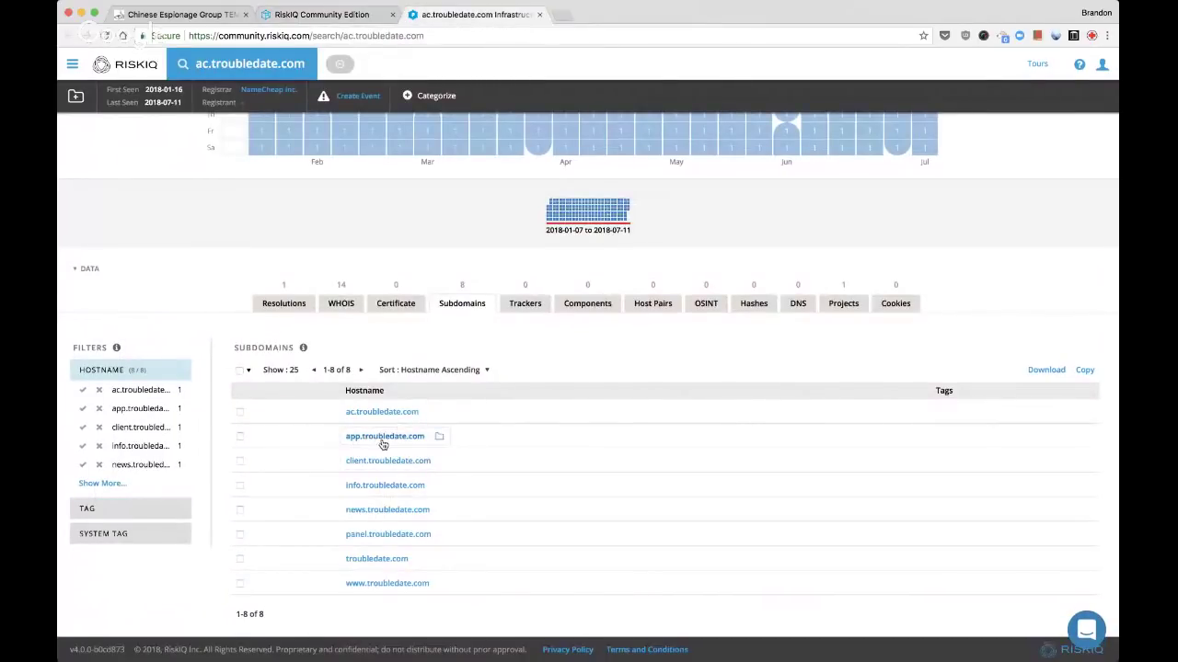
left_click(391, 437, "super")
left_click(391, 462, "super")
left_click(373, 491, "super")
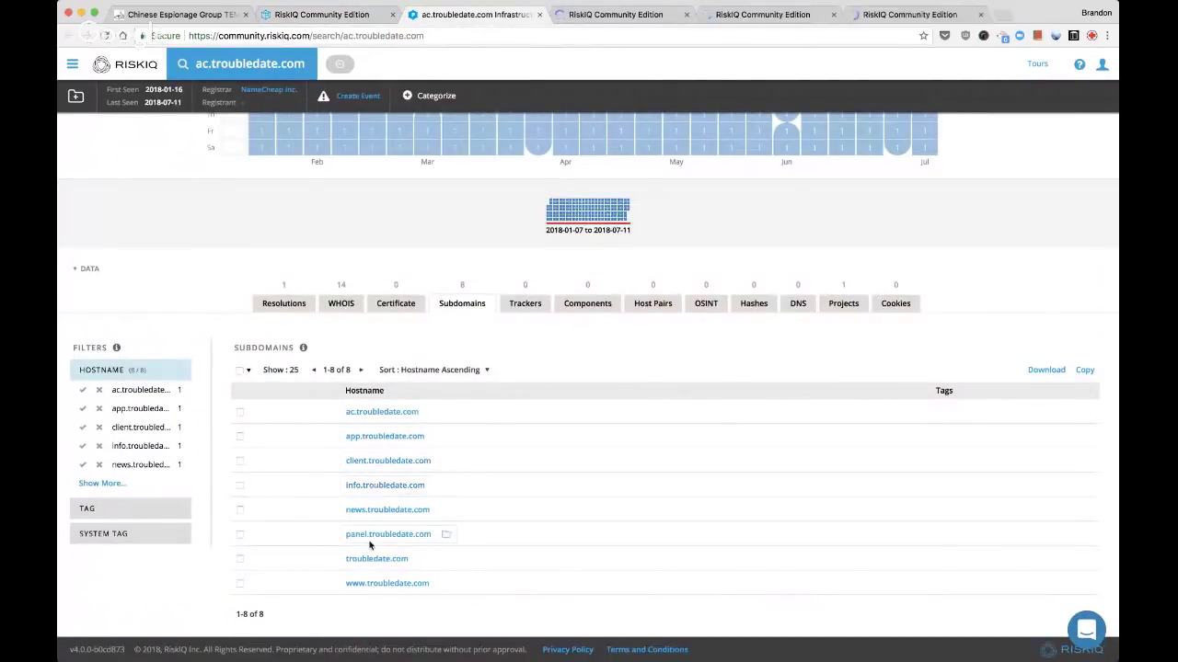
left_click(378, 511, "super")
left_click(378, 535, "super")
left_click(374, 560, "super")
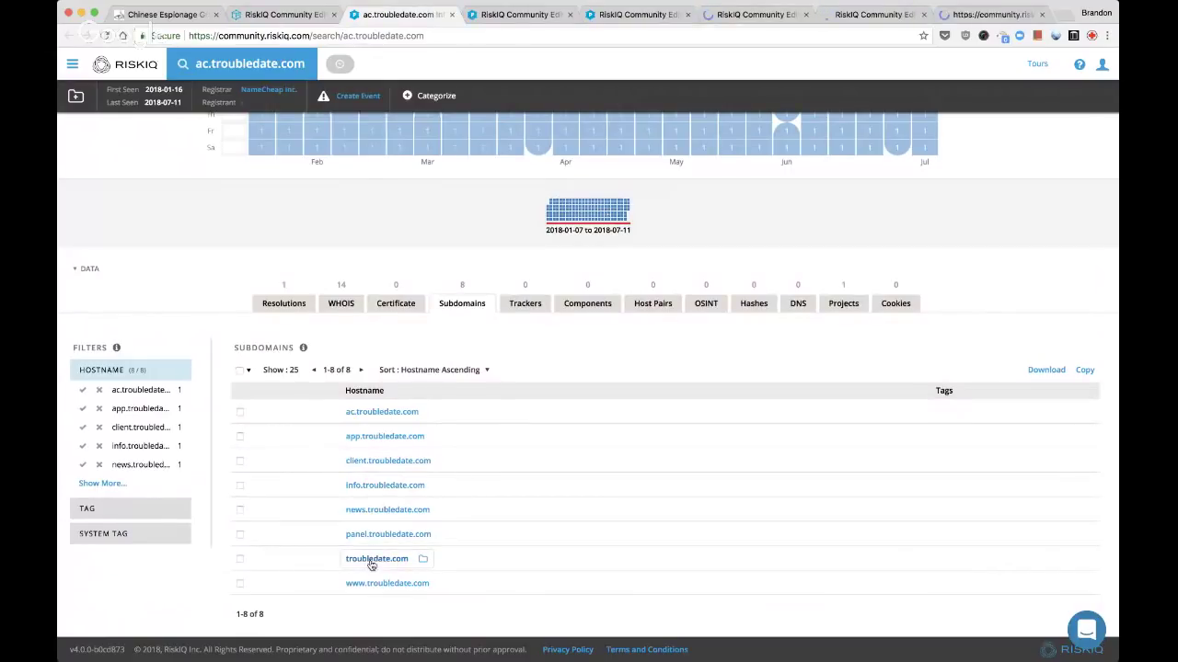
left_click(370, 584, "super")
key("super+w")
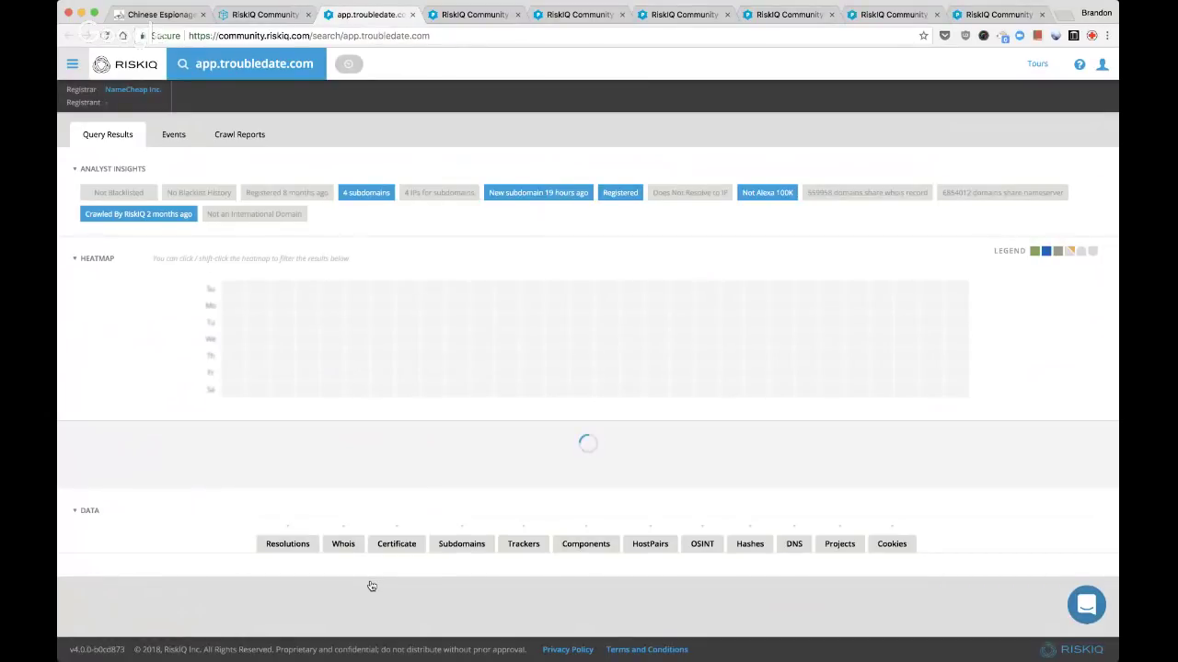
Step through the troubledate.com subdomain result tabs until reaching the FireEye espionage article
key("super+alt+Left")
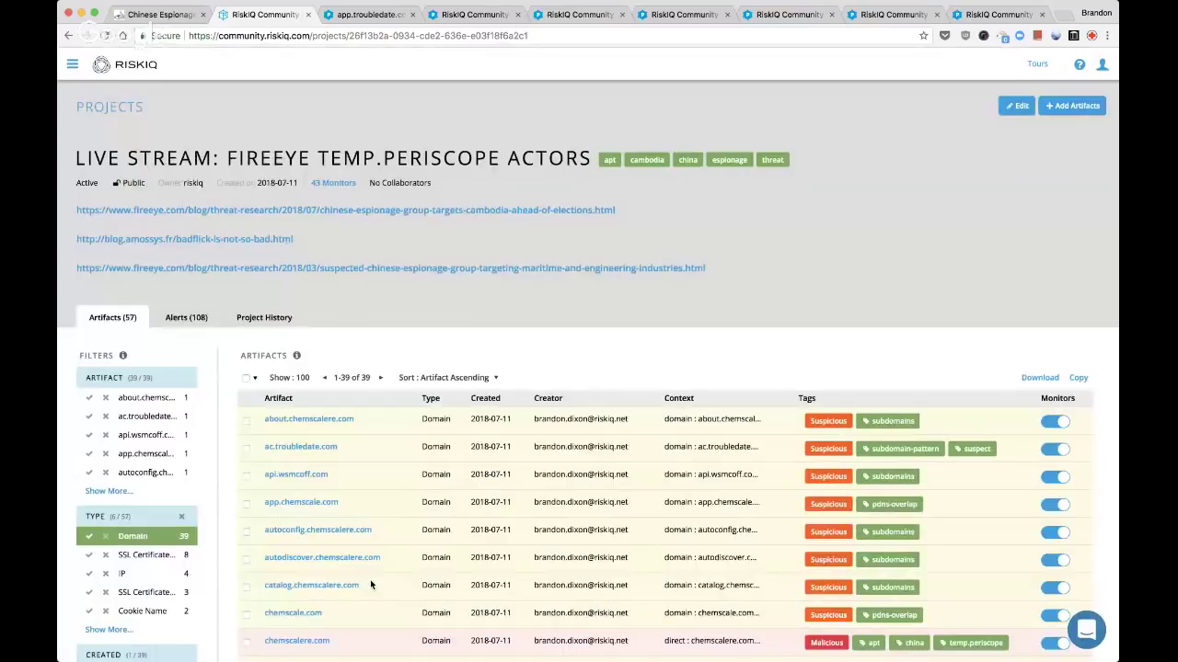
key("super+alt+Right")
key("super+alt+Right")
key("super+alt+Right")
key("super+alt+Left")
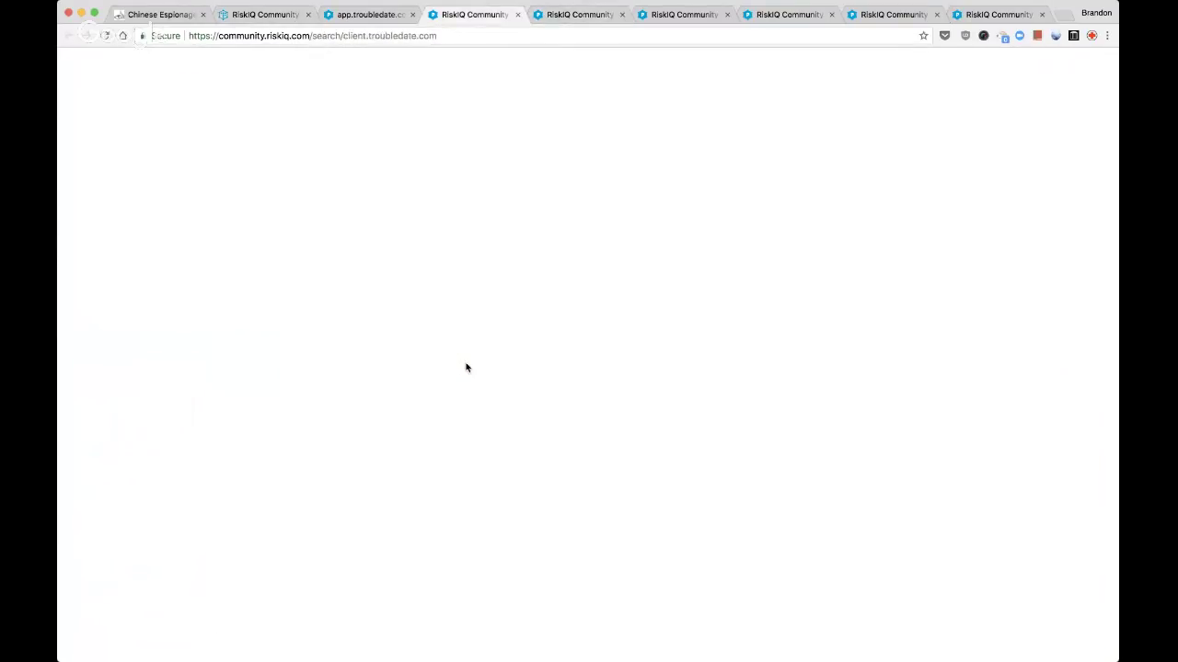
key("super+alt+Right")
key("super+alt+Right")
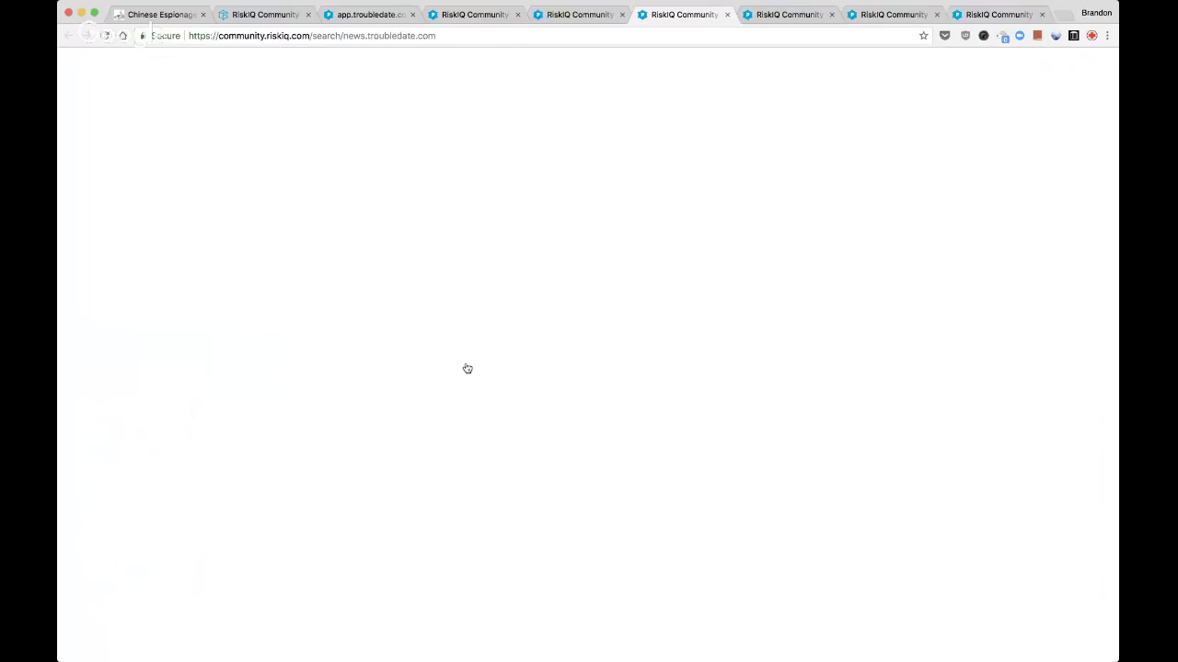
key("super+alt+Right")
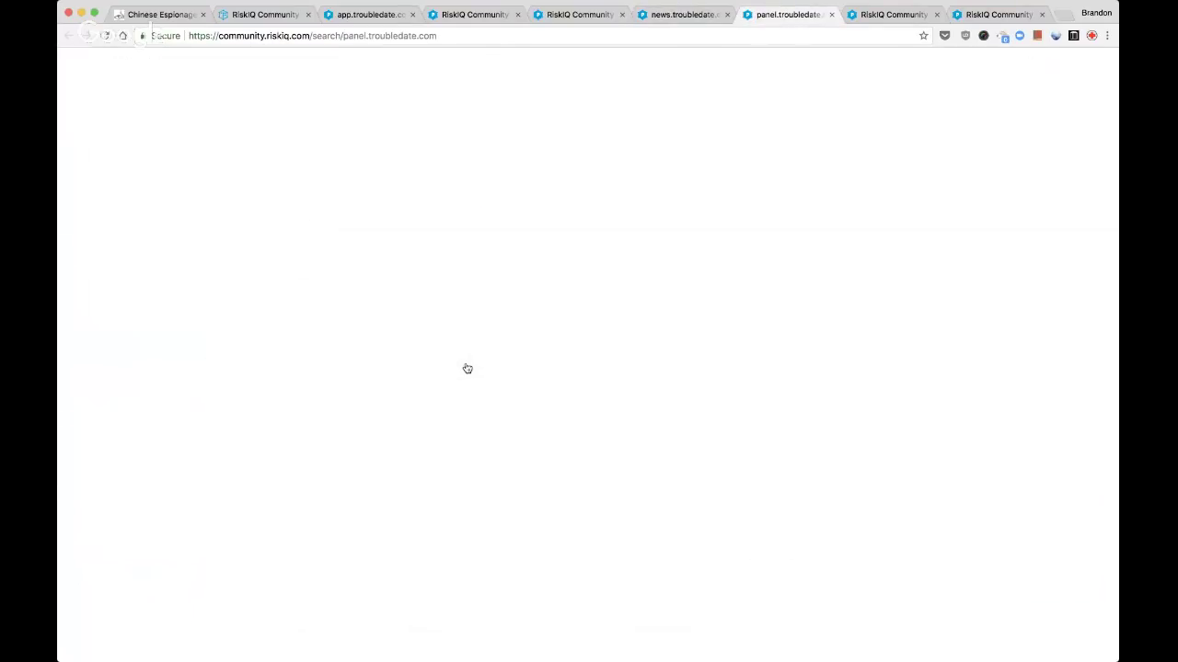
key("super+alt+Right")
key("super+alt+Right")
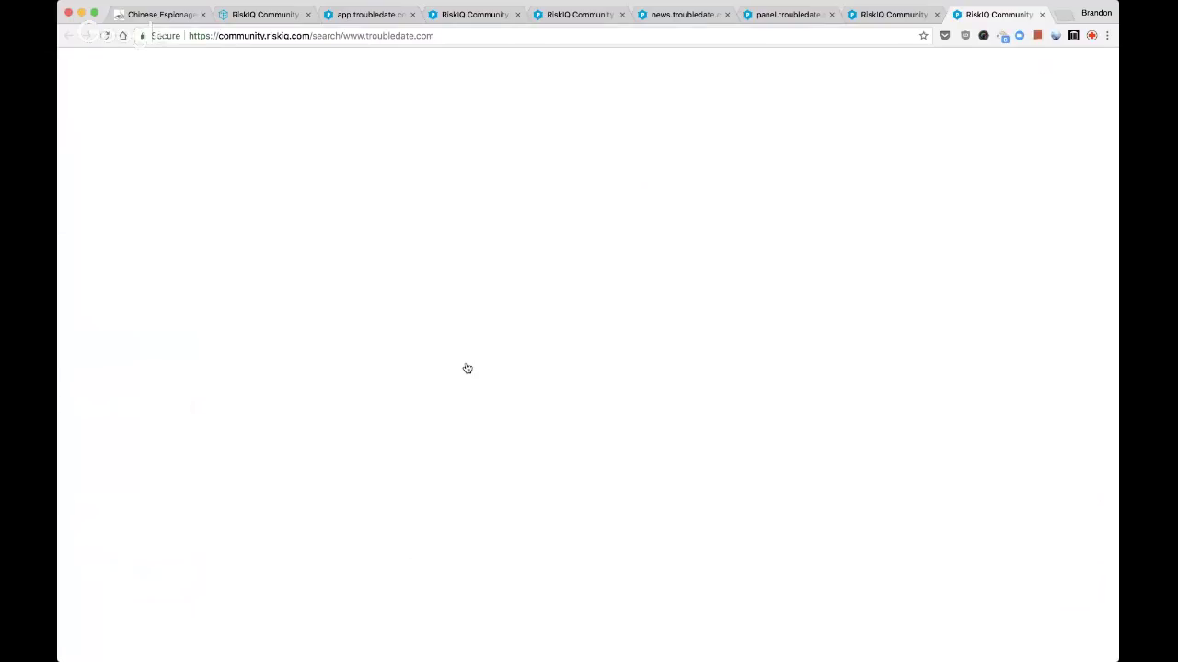
key("super+alt+Right")
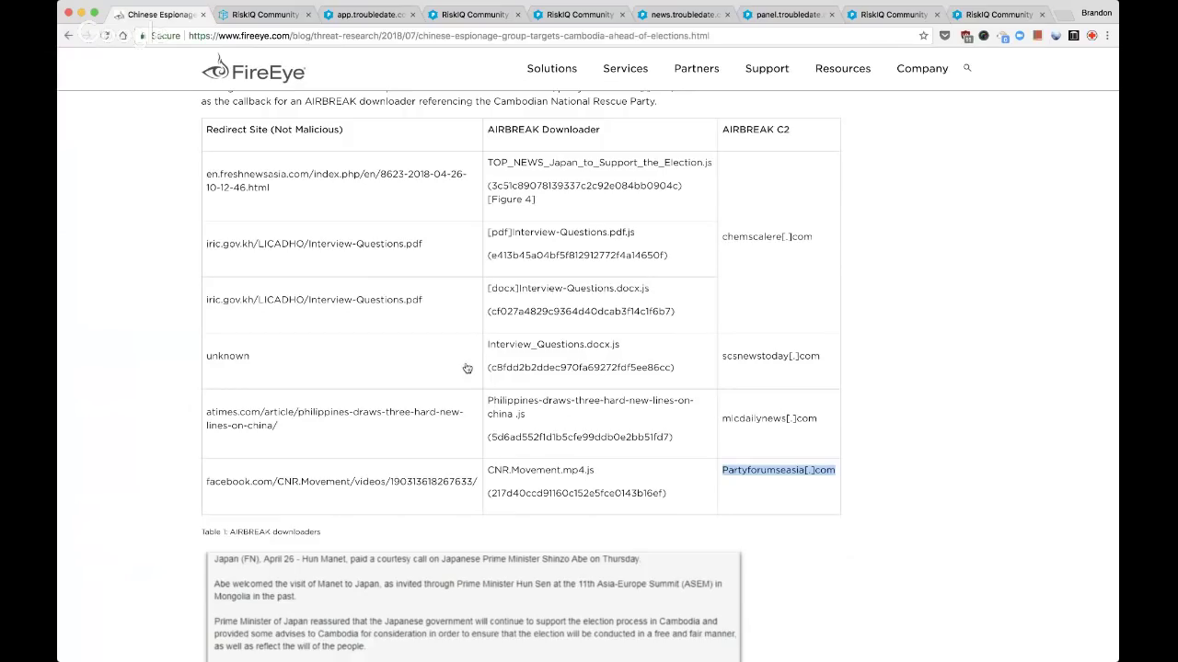
Return to the project page and clear the Domain filter to list all 57 artifacts
key("super+alt+Right")
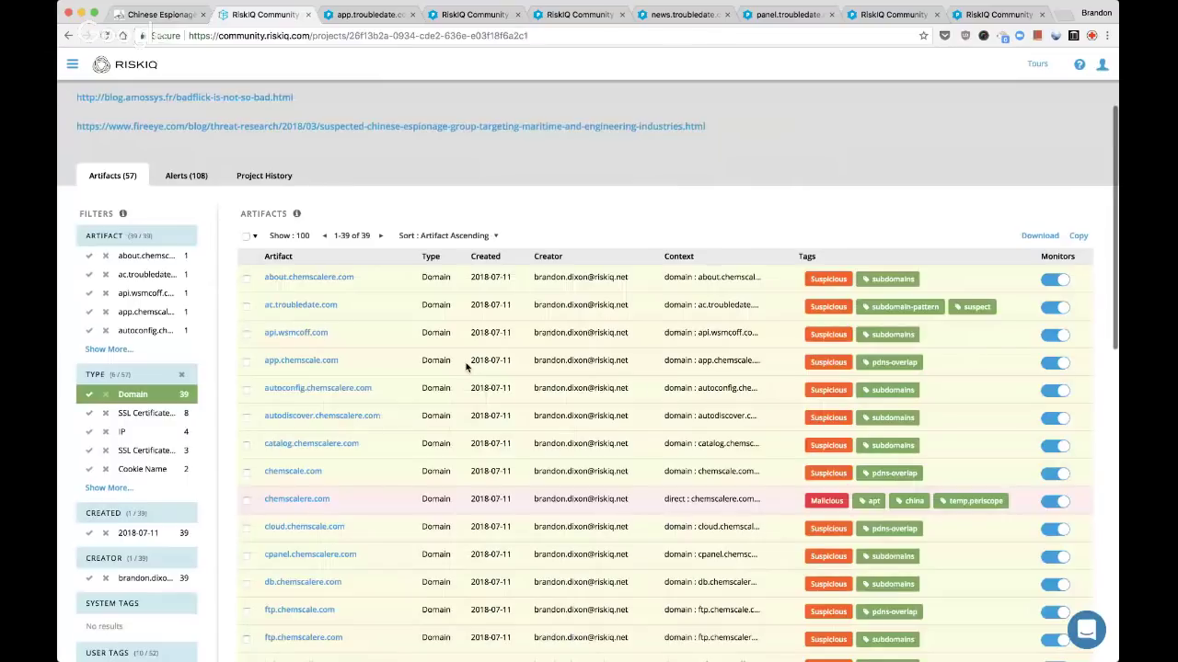
scroll(442, 179, "up", 5)
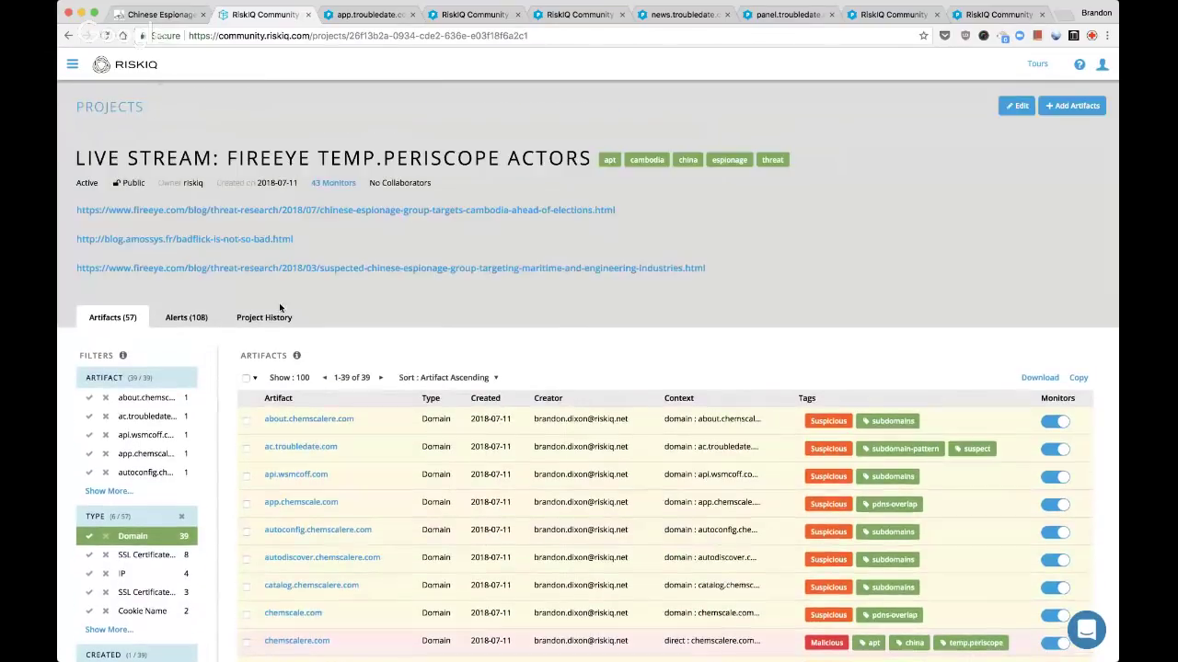
left_click(88, 536)
Scroll through the full artifact list back to the project title and view the 108 alerts
scroll(339, 457, "down", 5)
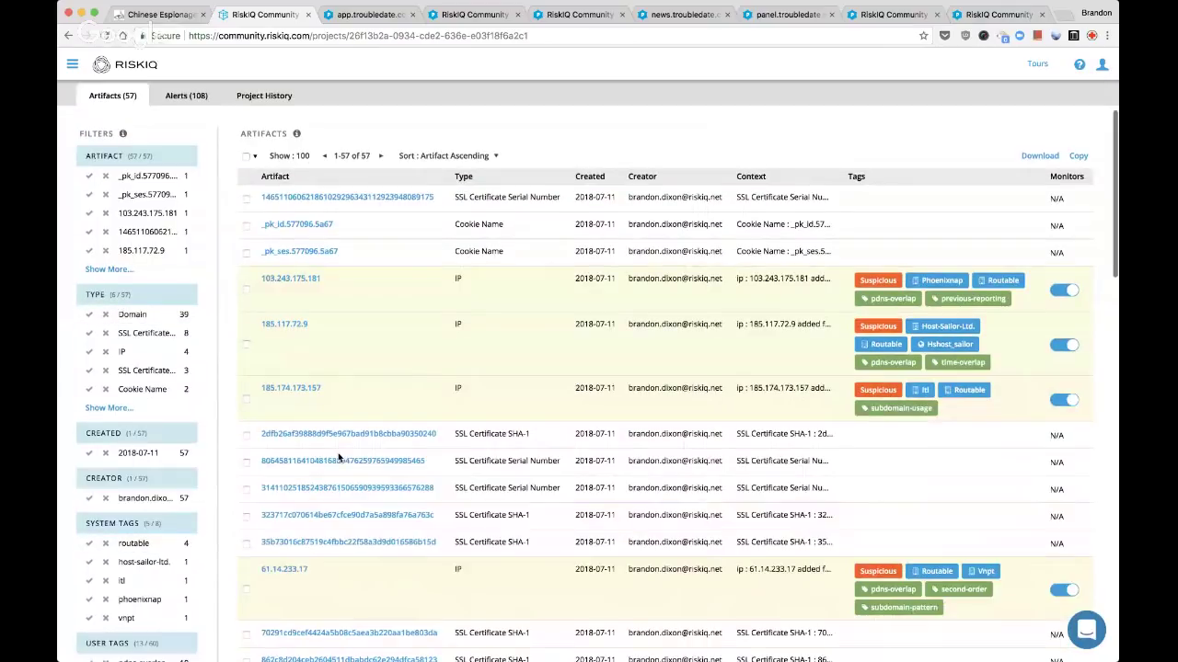
scroll(339, 458, "down", 10)
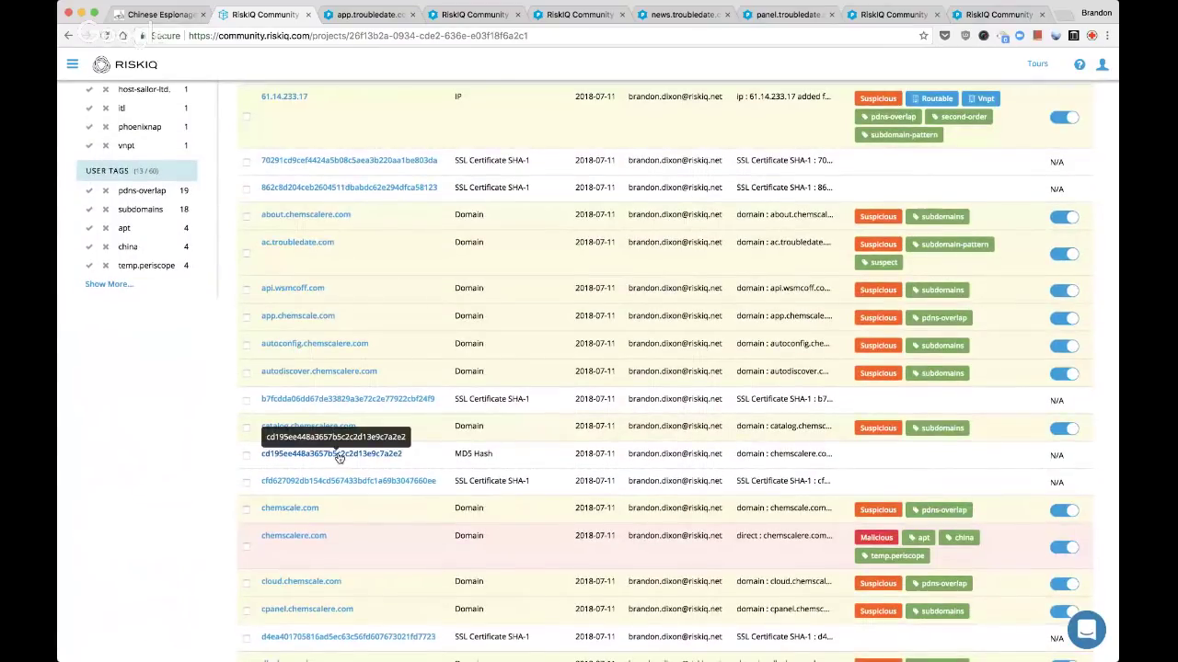
scroll(339, 457, "down", 3)
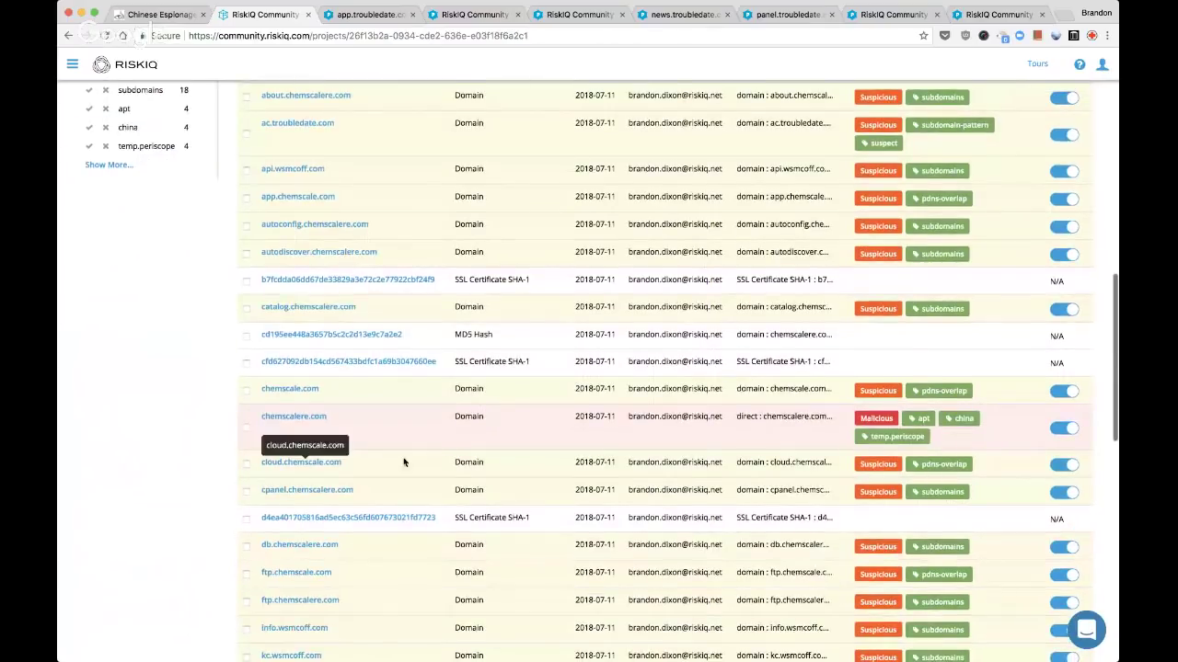
scroll(431, 460, "down", 9)
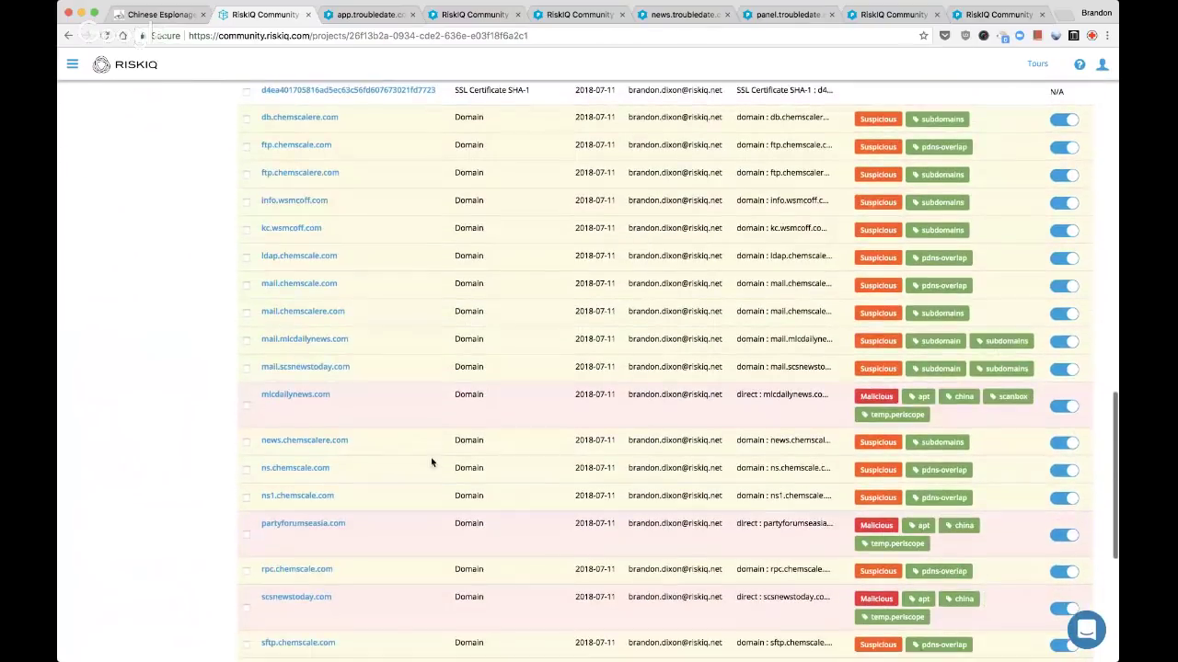
scroll(431, 460, "down", 8)
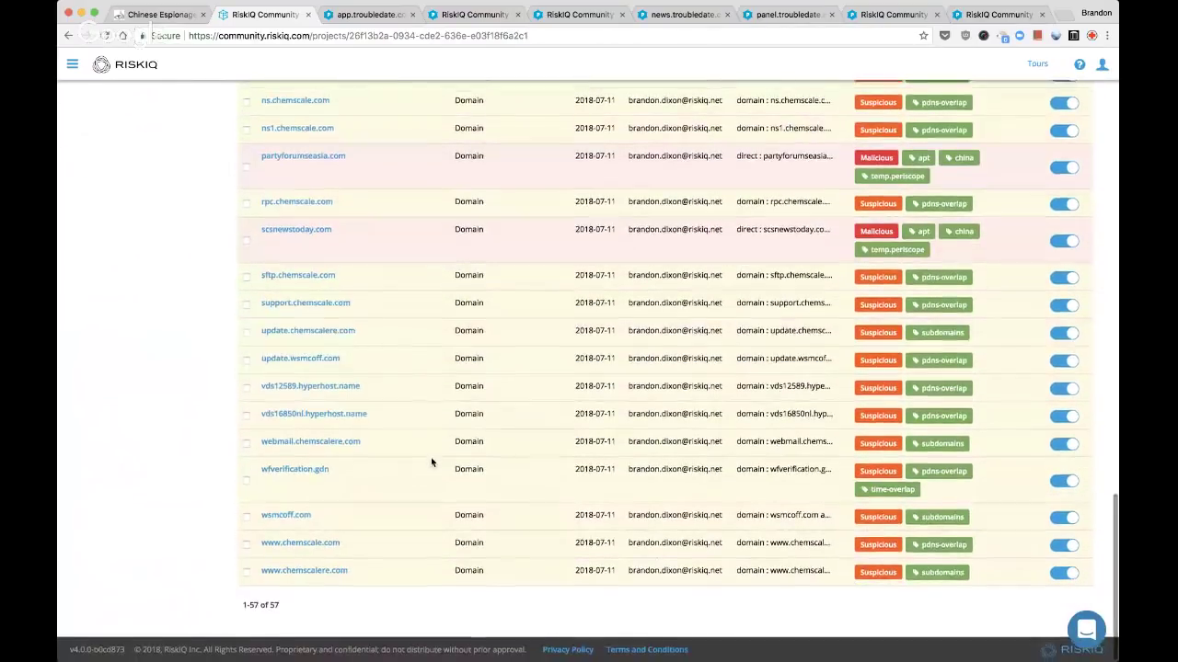
scroll(431, 457, "up", 15)
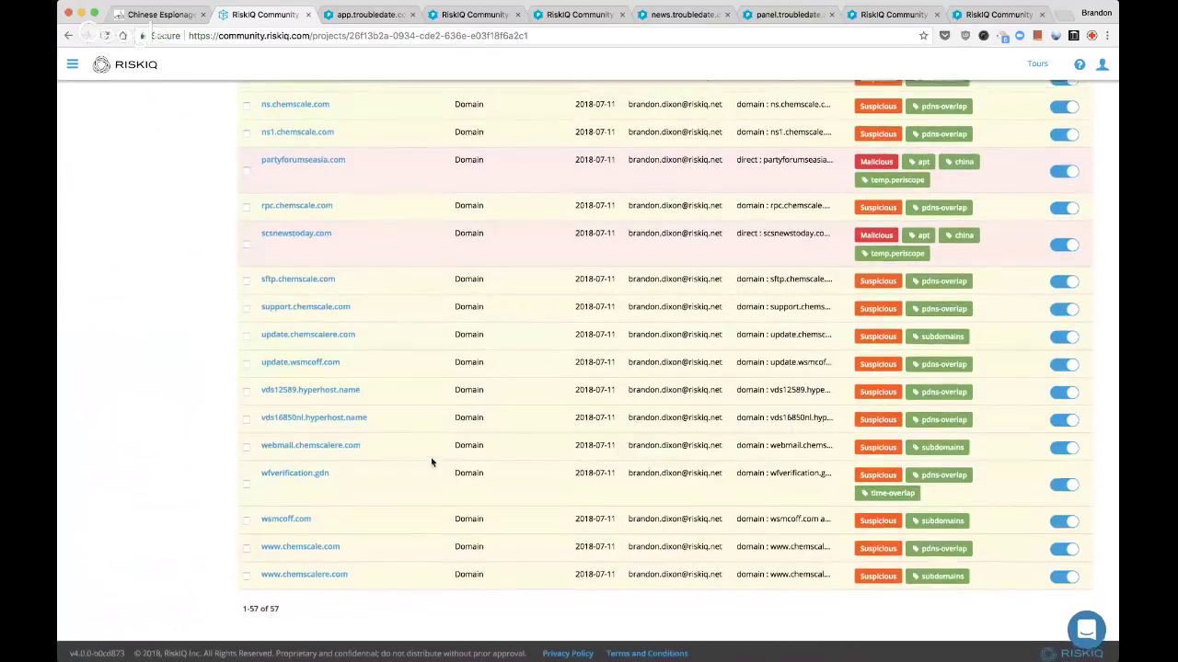
scroll(431, 457, "up", 2)
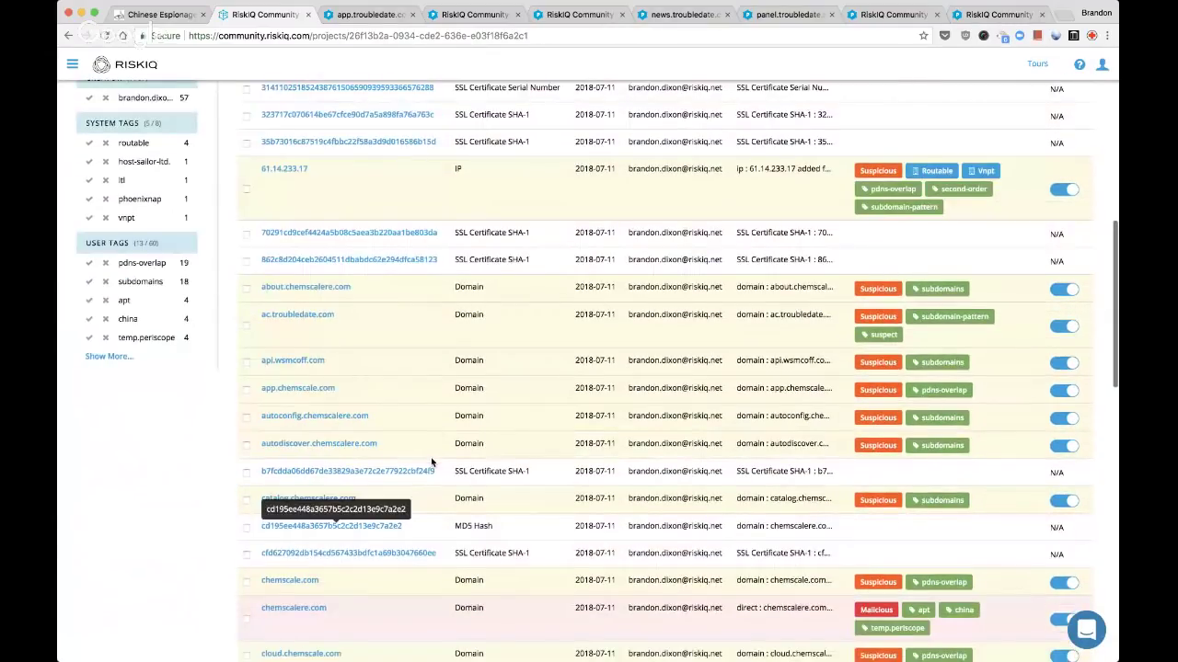
scroll(431, 460, "up", 10)
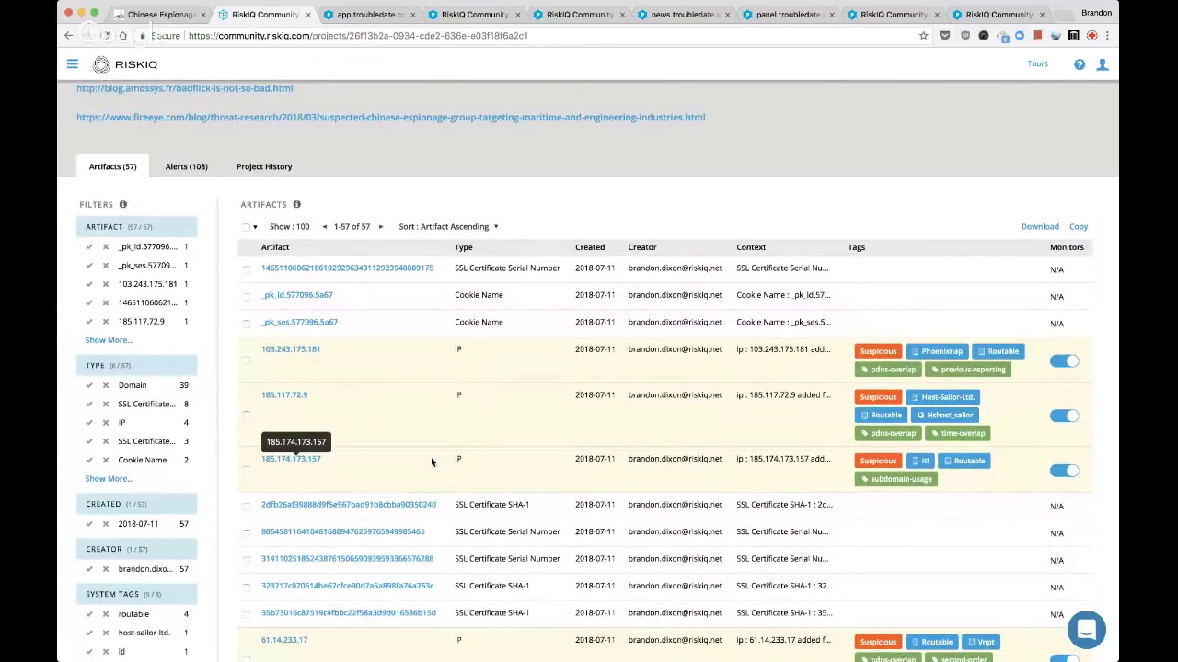
scroll(430, 462, "up", 3)
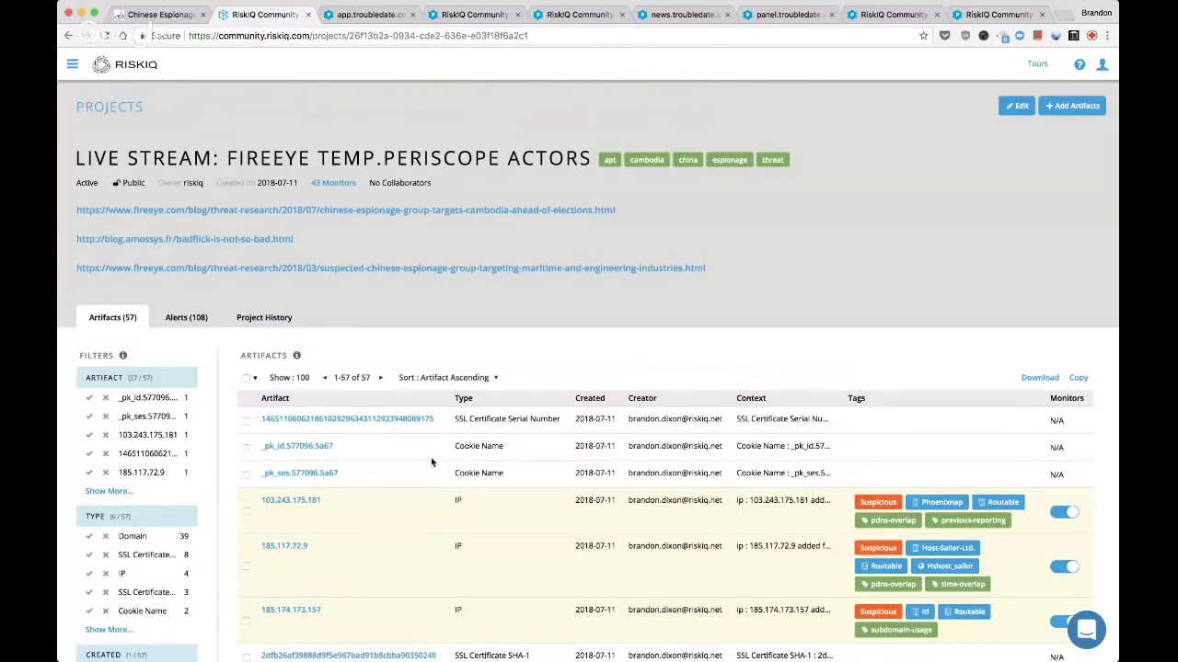
left_click(196, 317)
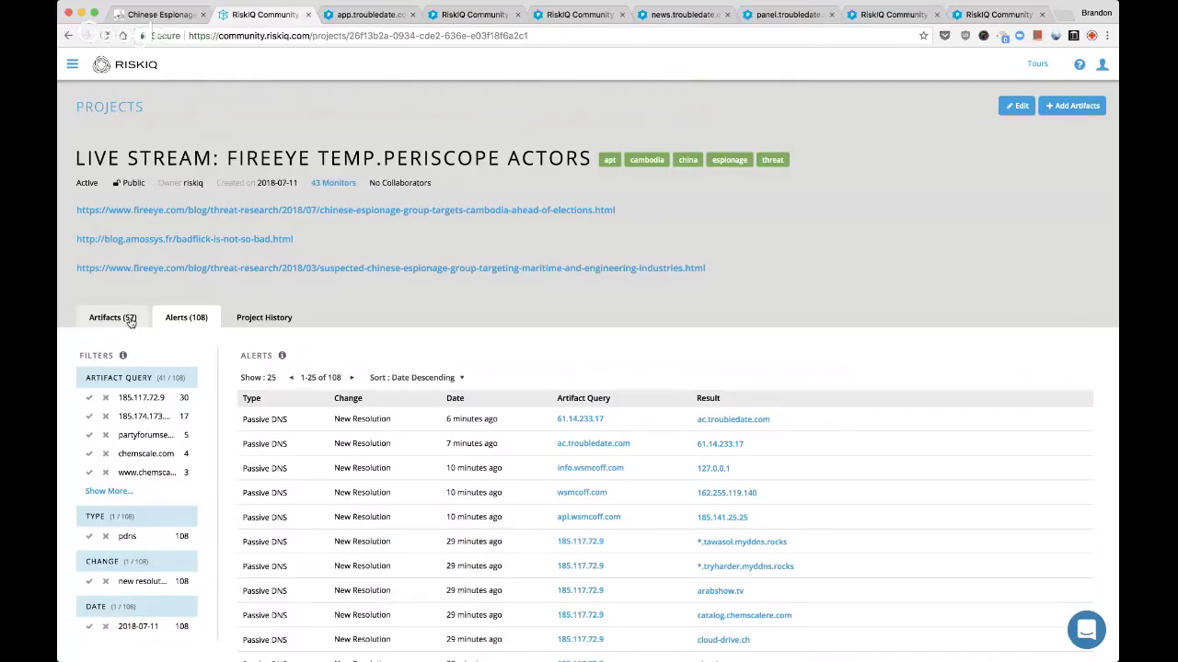
Go from the 108 alerts back to the 57 artifacts, then bring up the app.troubledate.com lookup
left_click(131, 321)
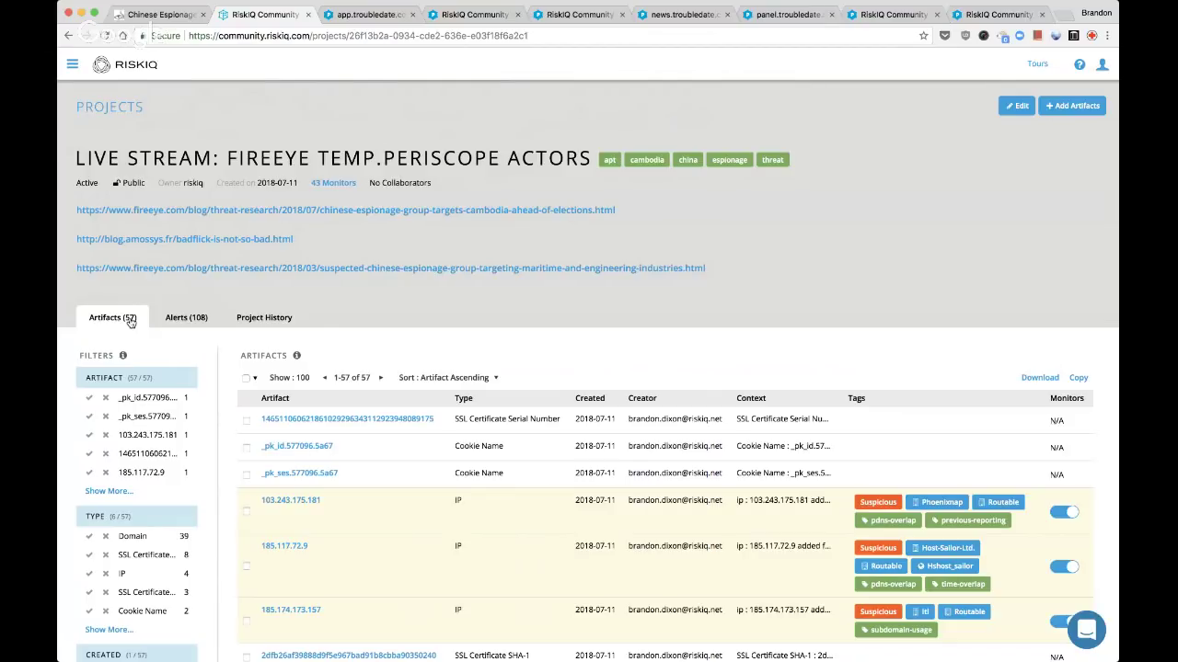
key("ctrl+Tab")
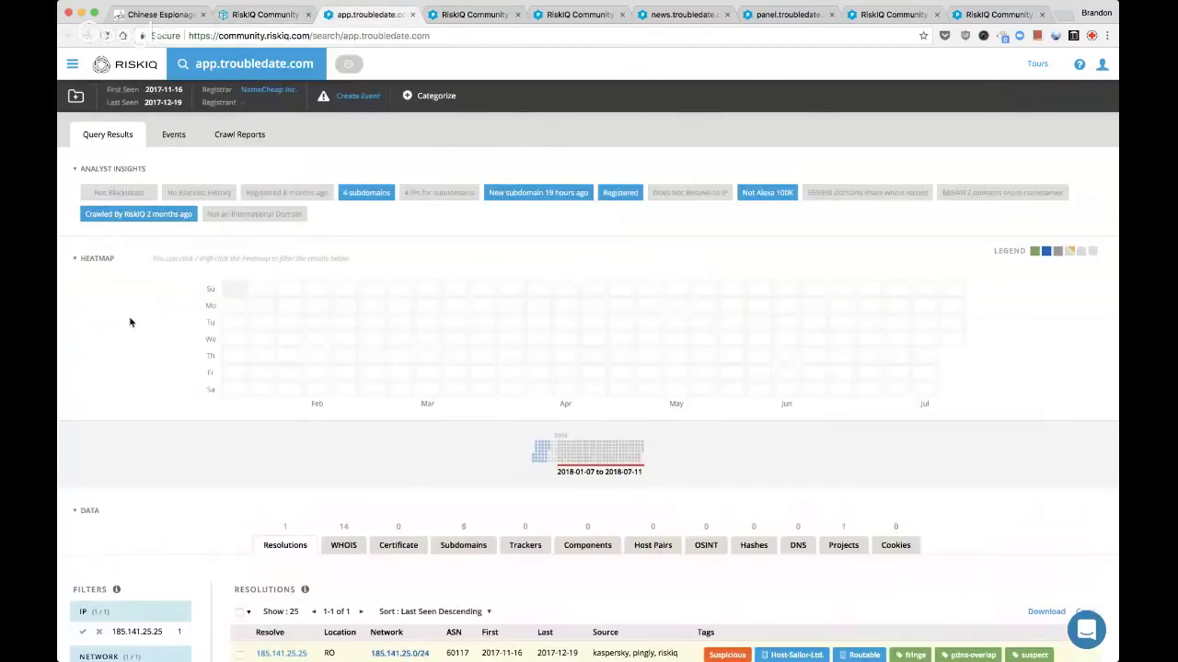
View app.troubledate.com's WHOIS history entry from 2018-05-17
scroll(309, 419, "down", 2)
scroll(310, 419, "down", 1)
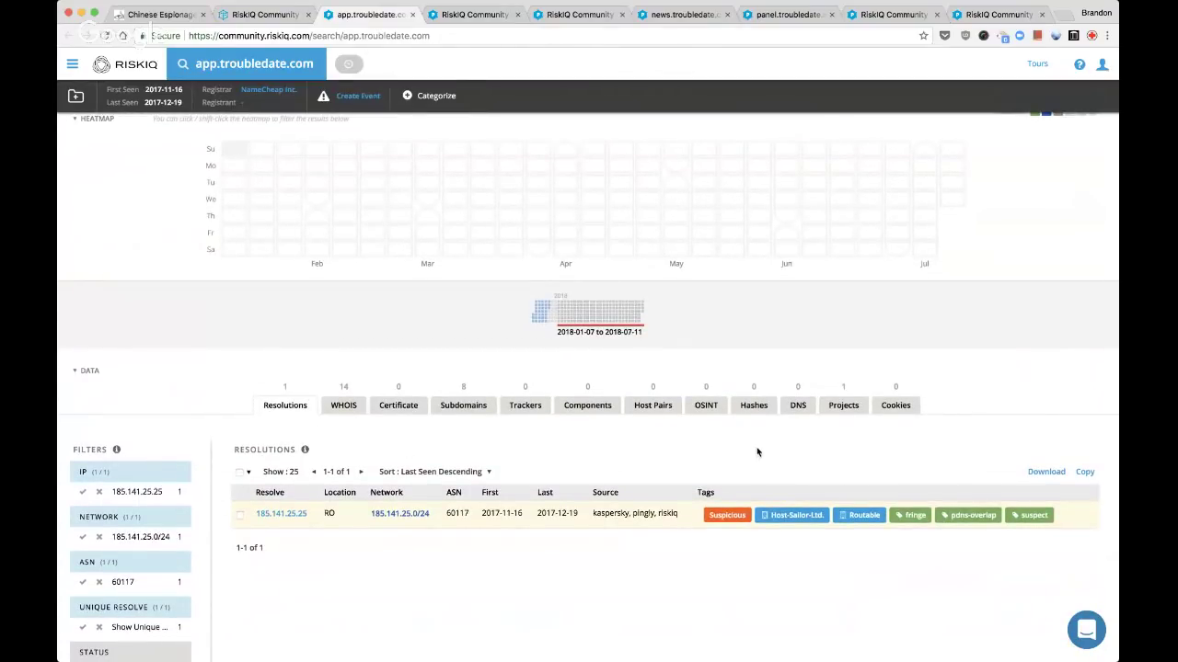
left_click(348, 406)
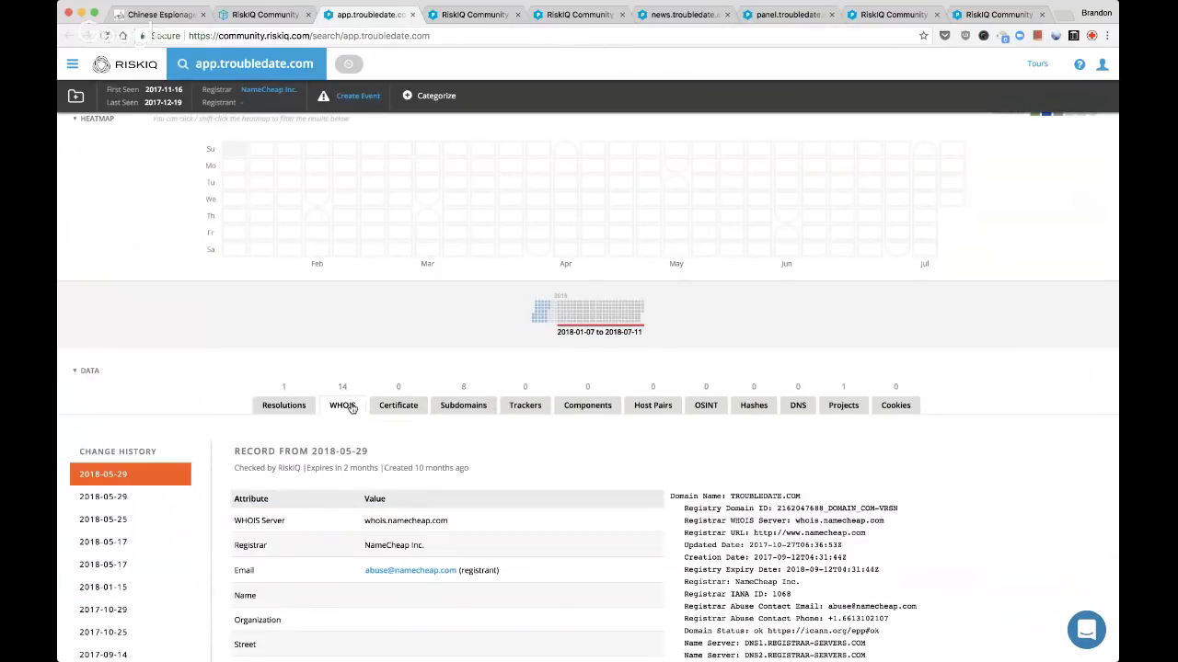
left_click(115, 564)
scroll(115, 564, "down", 3)
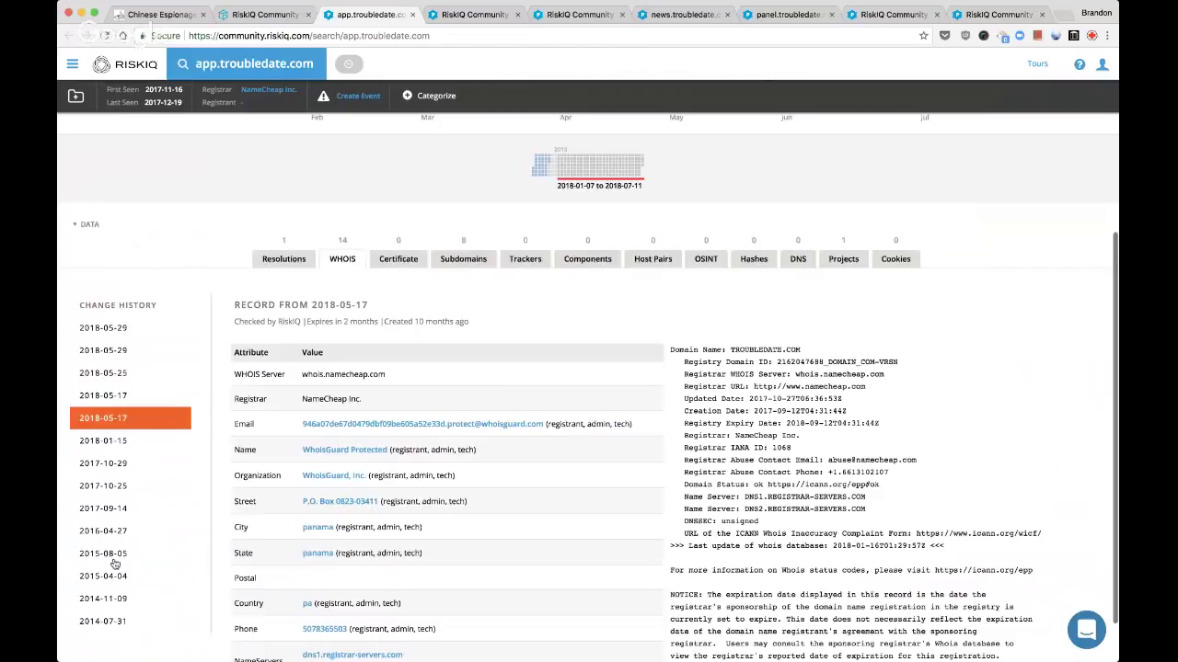
scroll(527, 311, "up", 1)
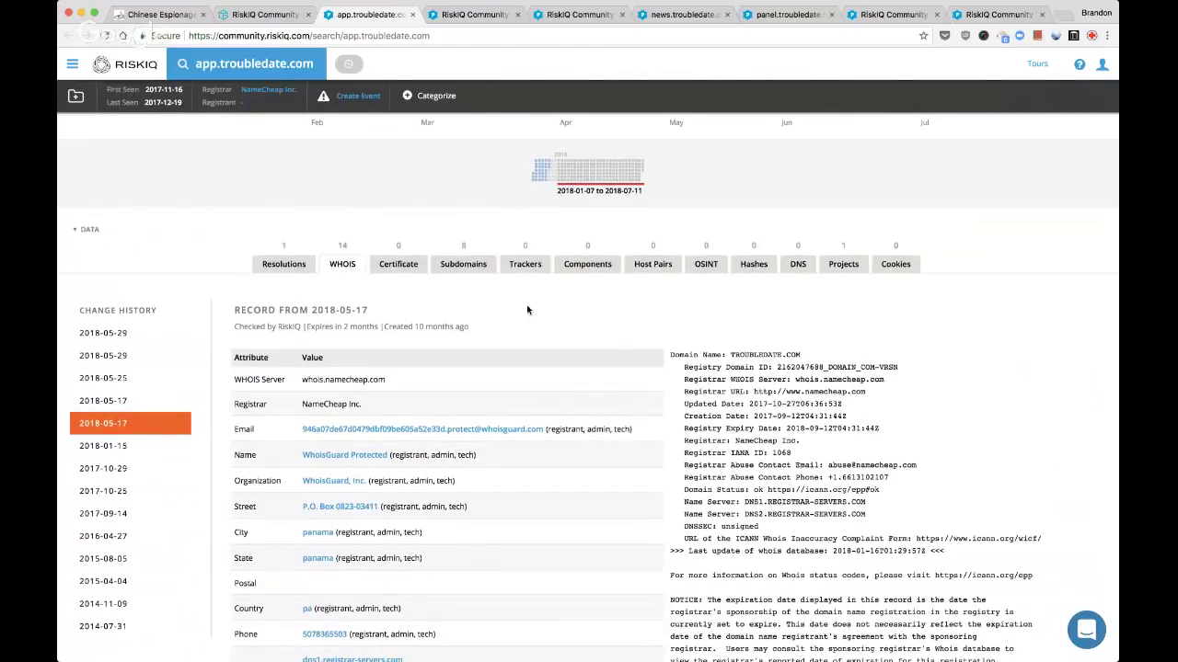
Close the app and client lookups; open info's IPs 185.120.144.154 and 46.21.147.114 in background tabs
key("super+w")
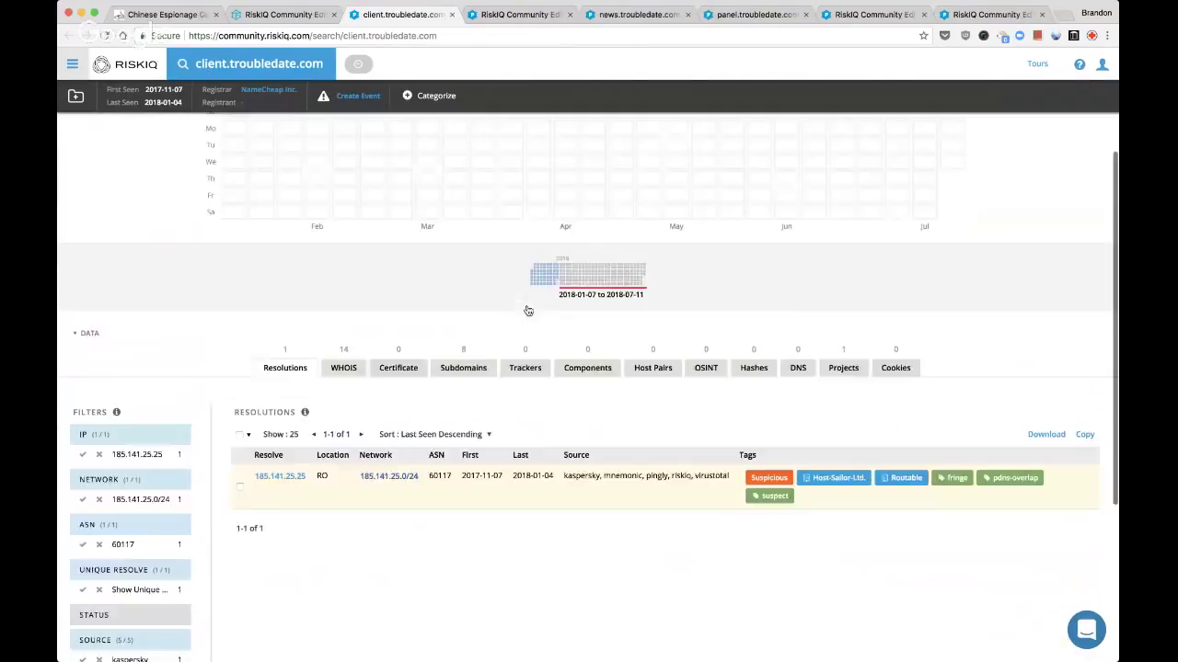
key("super+w")
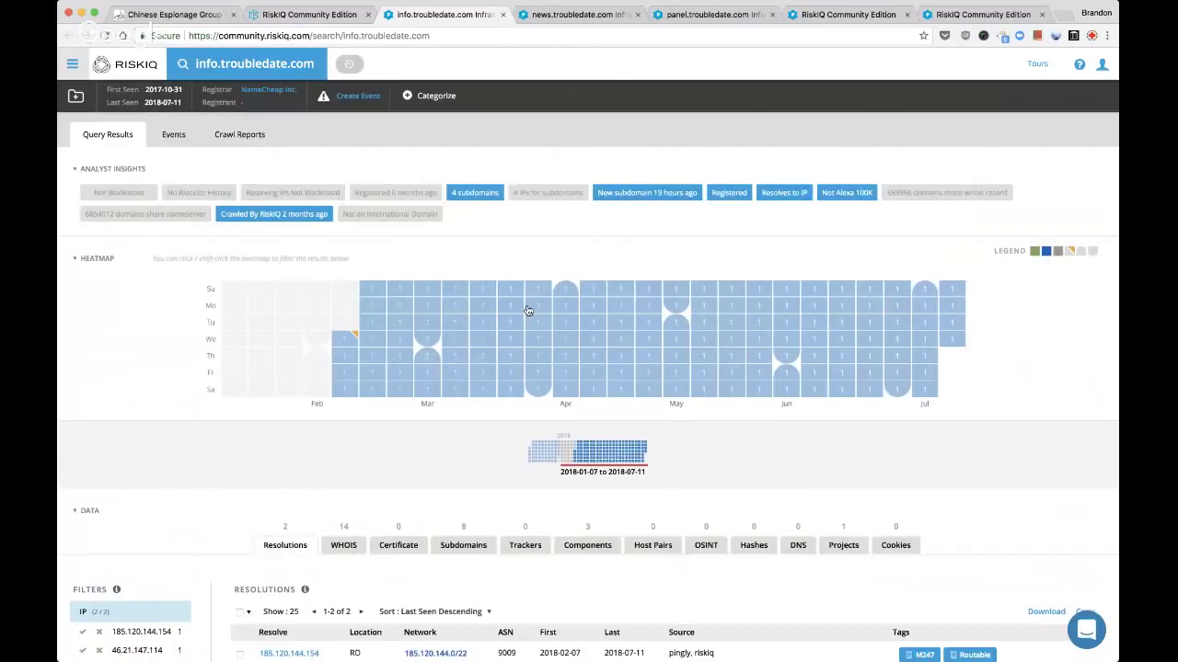
scroll(527, 310, "down", 5)
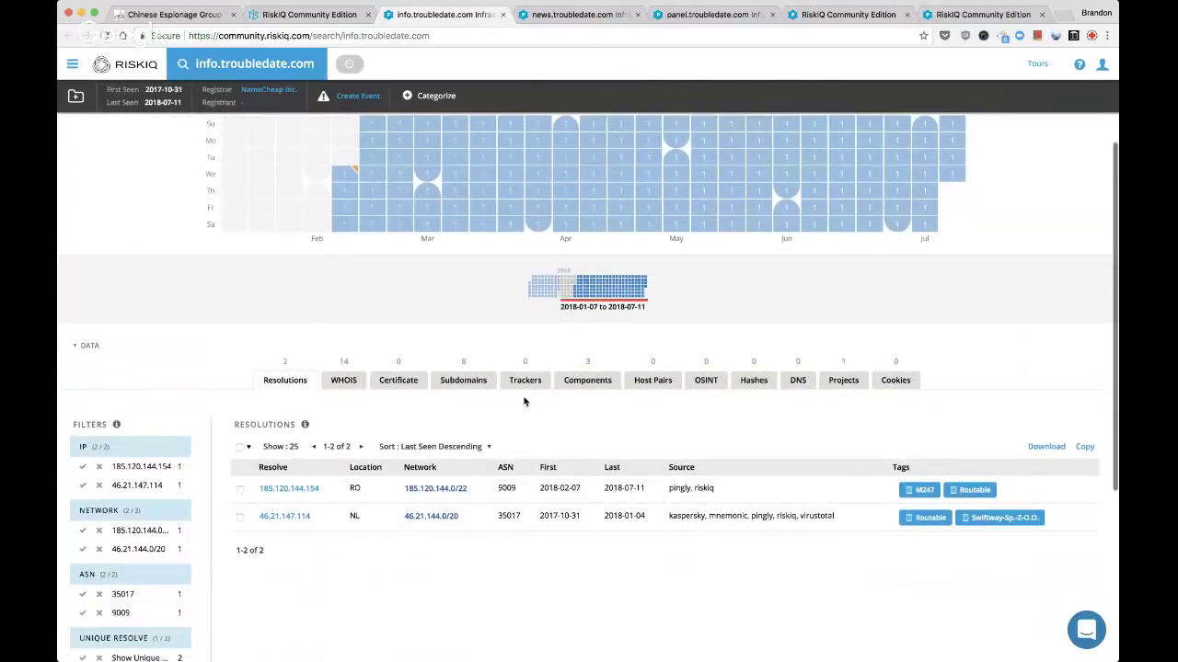
left_click(276, 489, "super")
left_click(276, 516, "super")
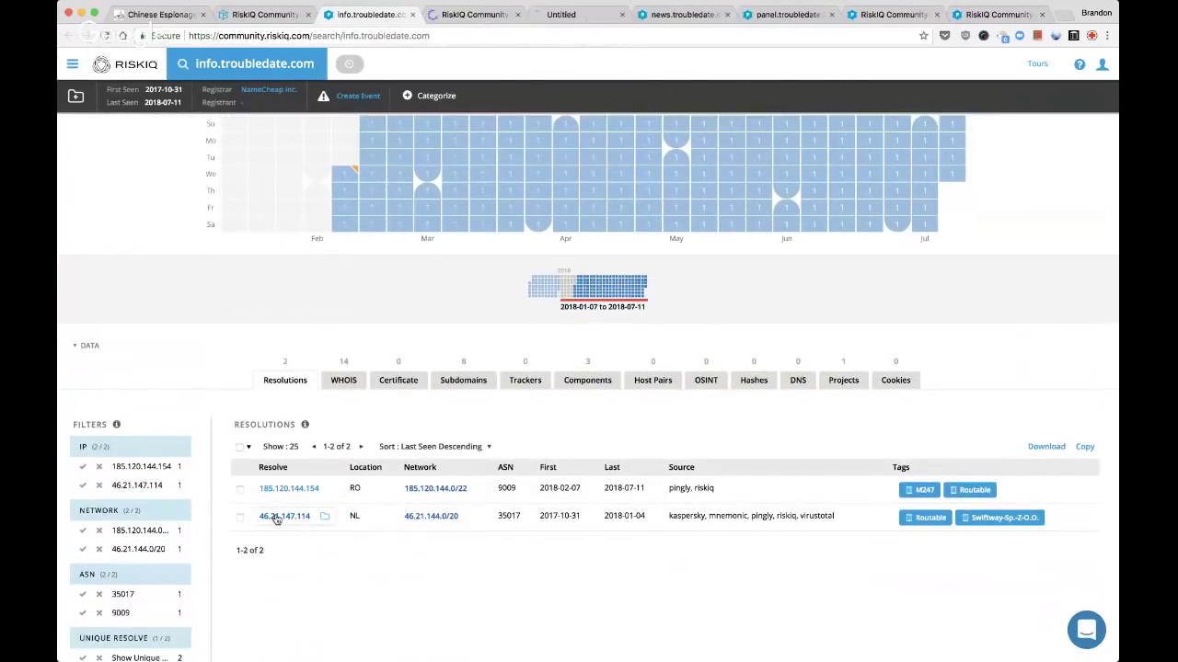
Close the info, news and panel troubledate.com lookups
key("super+w")
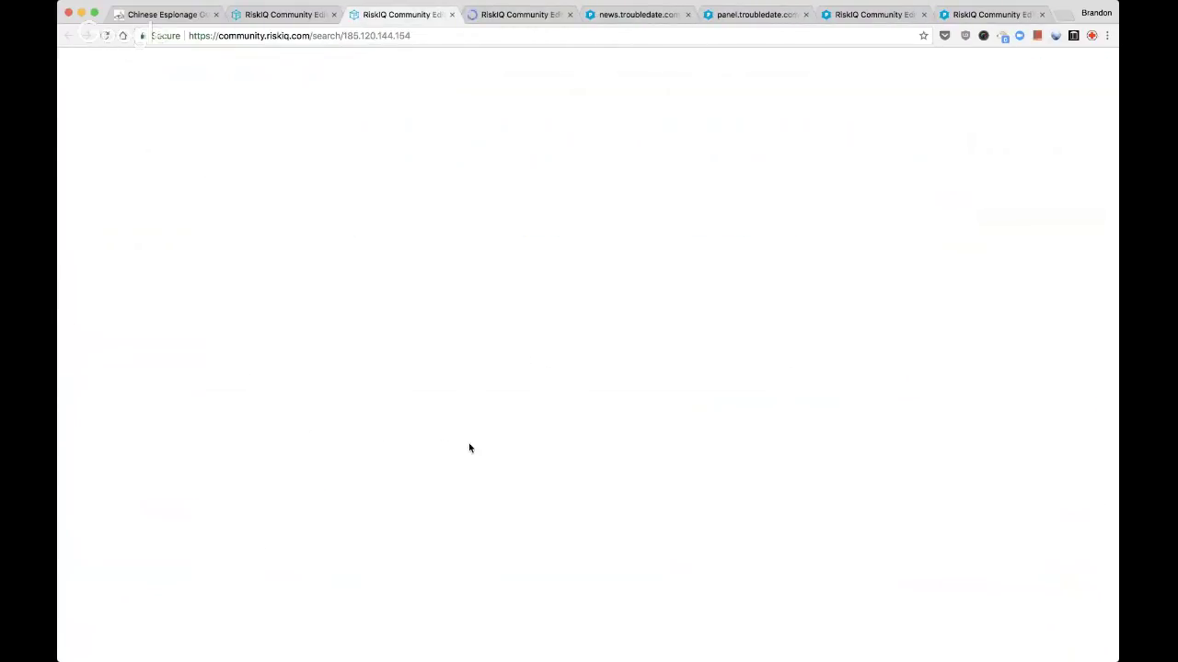
key("super+w")
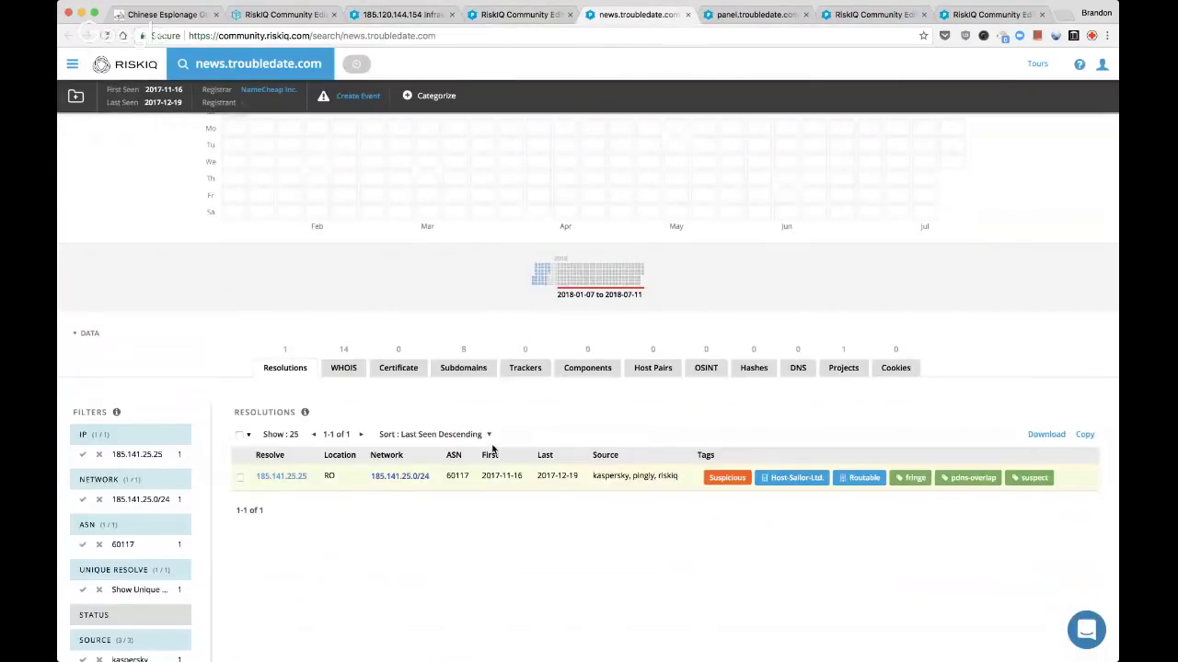
scroll(492, 449, "down", 2)
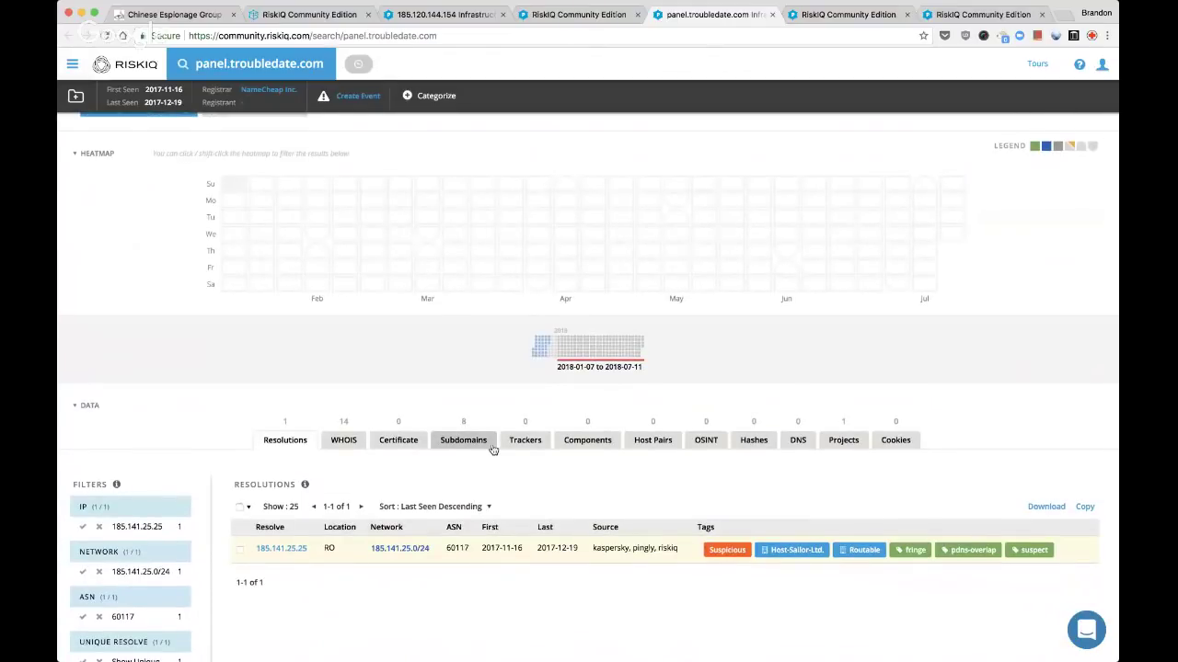
key("super+w")
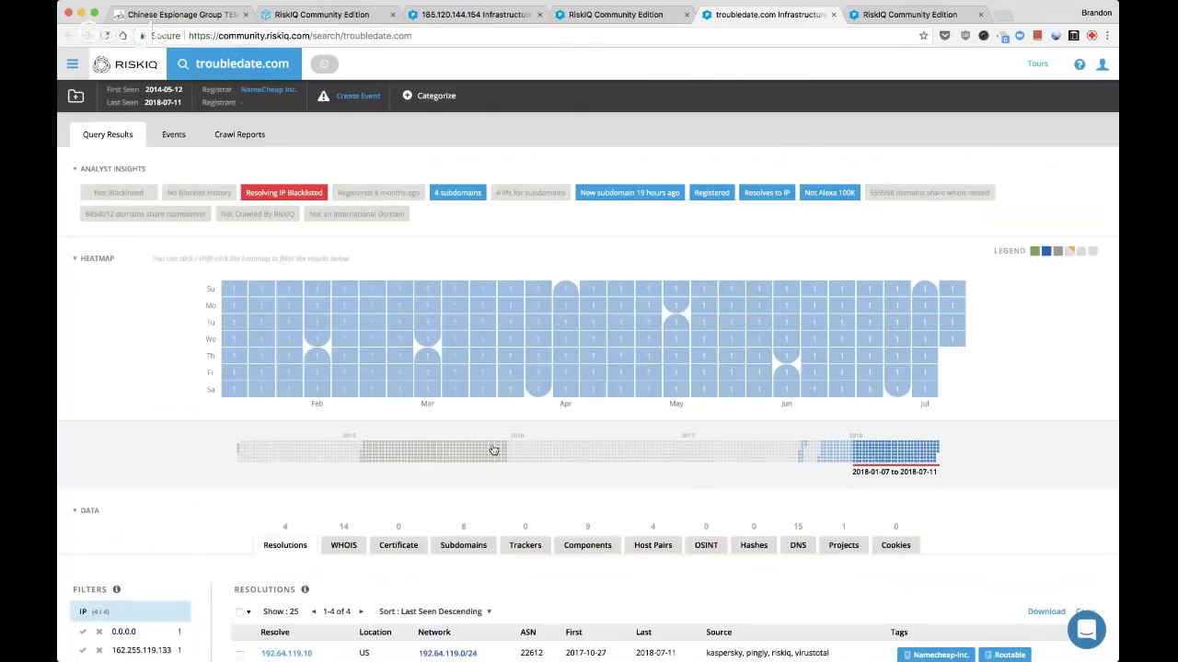
Review troubledate.com's host pairs and web components
scroll(492, 449, "down", 2)
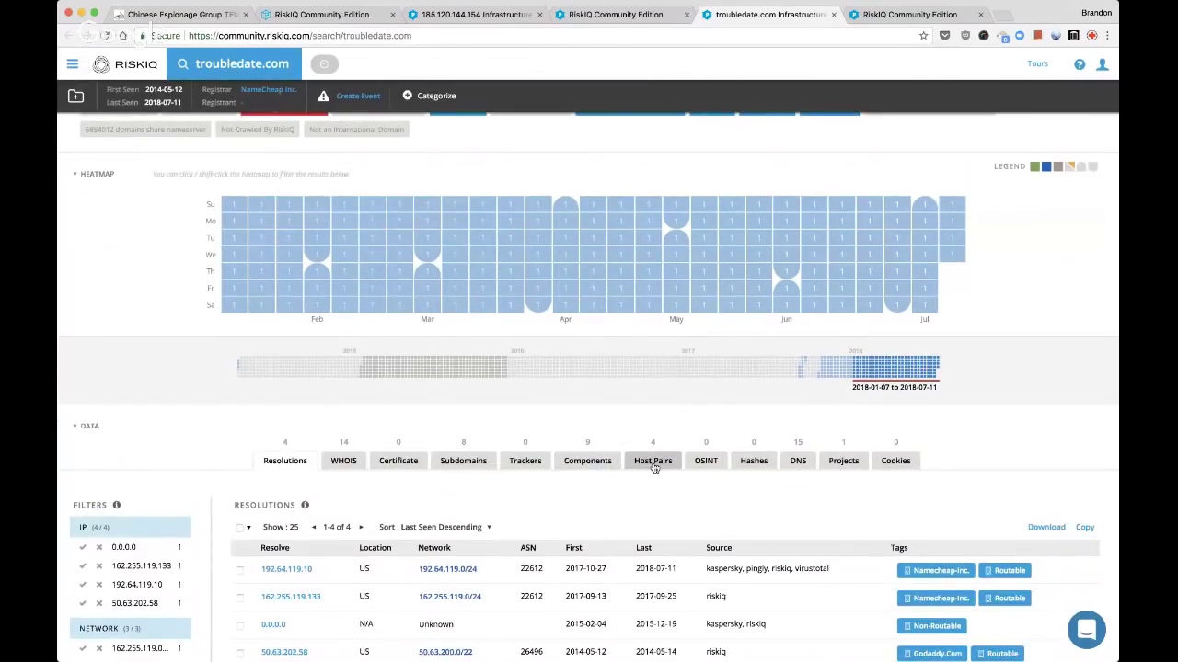
left_click(653, 462)
scroll(658, 478, "down", 1)
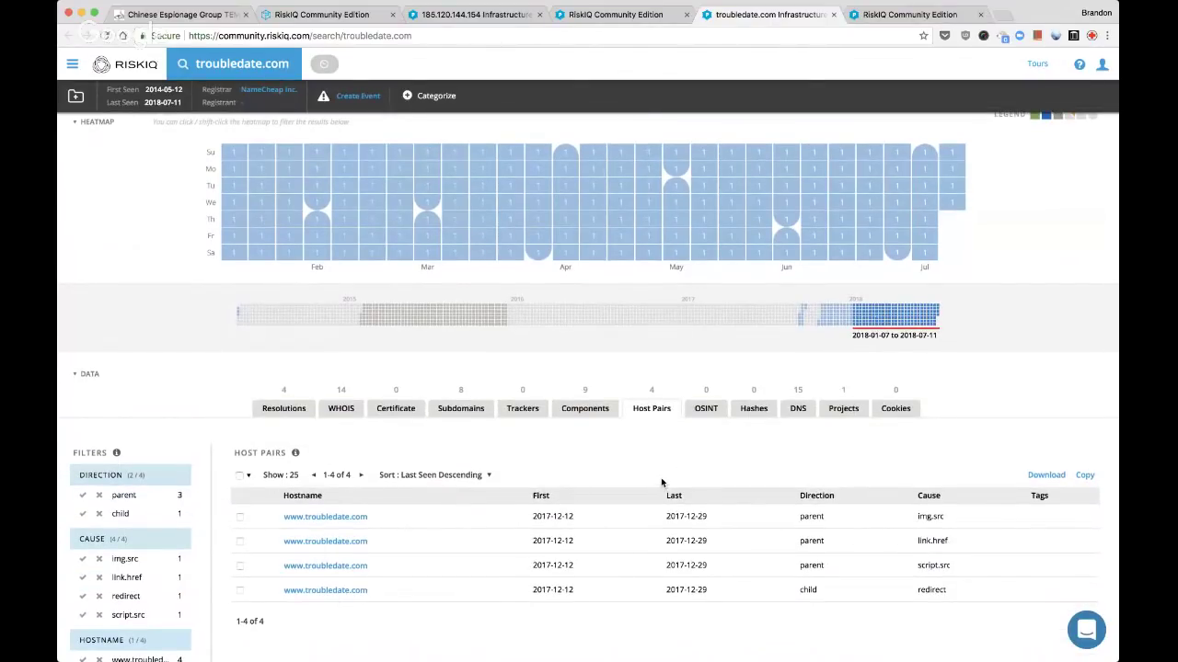
left_click(596, 416)
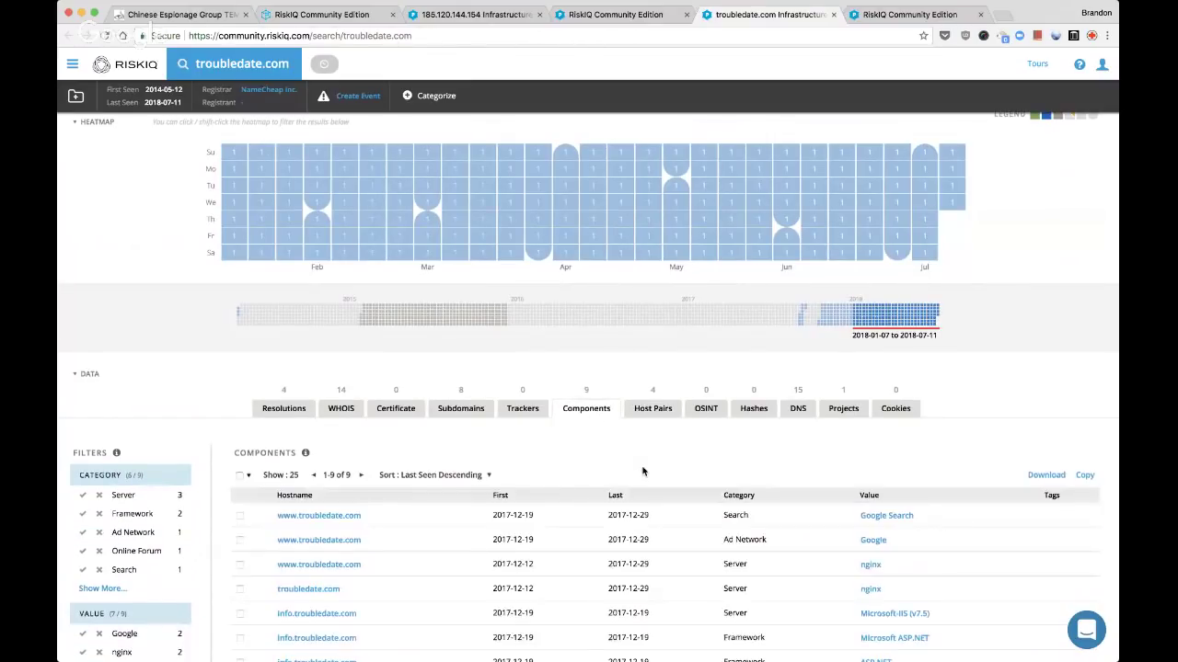
scroll(643, 471, "down", 2)
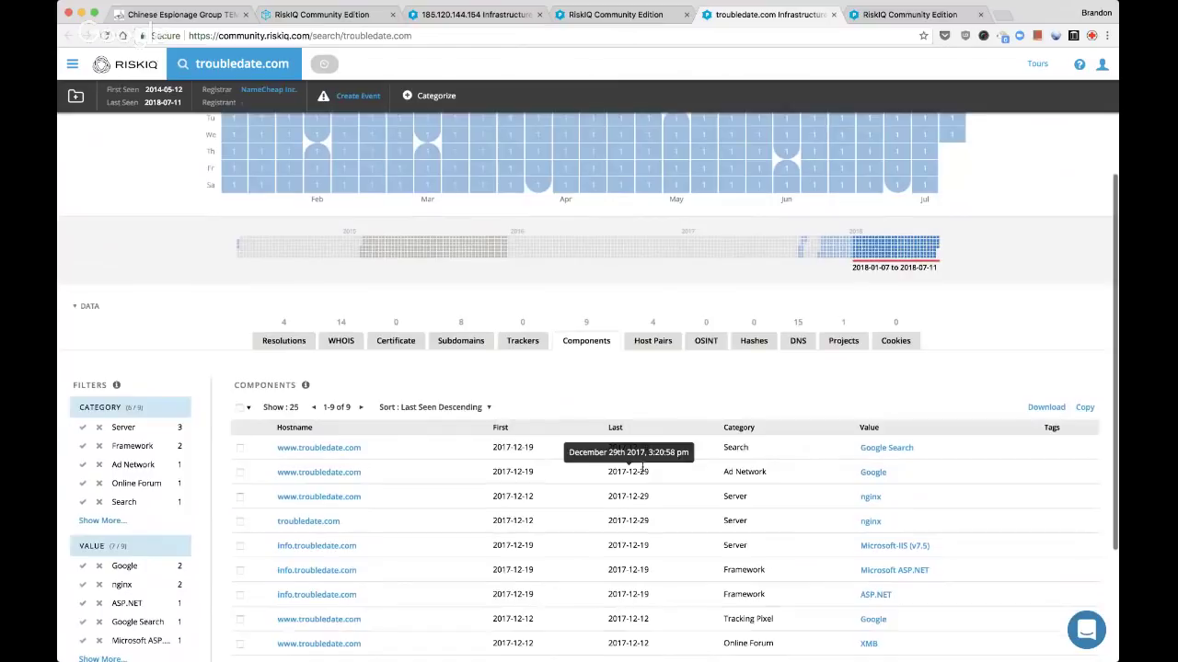
scroll(642, 471, "down", 1)
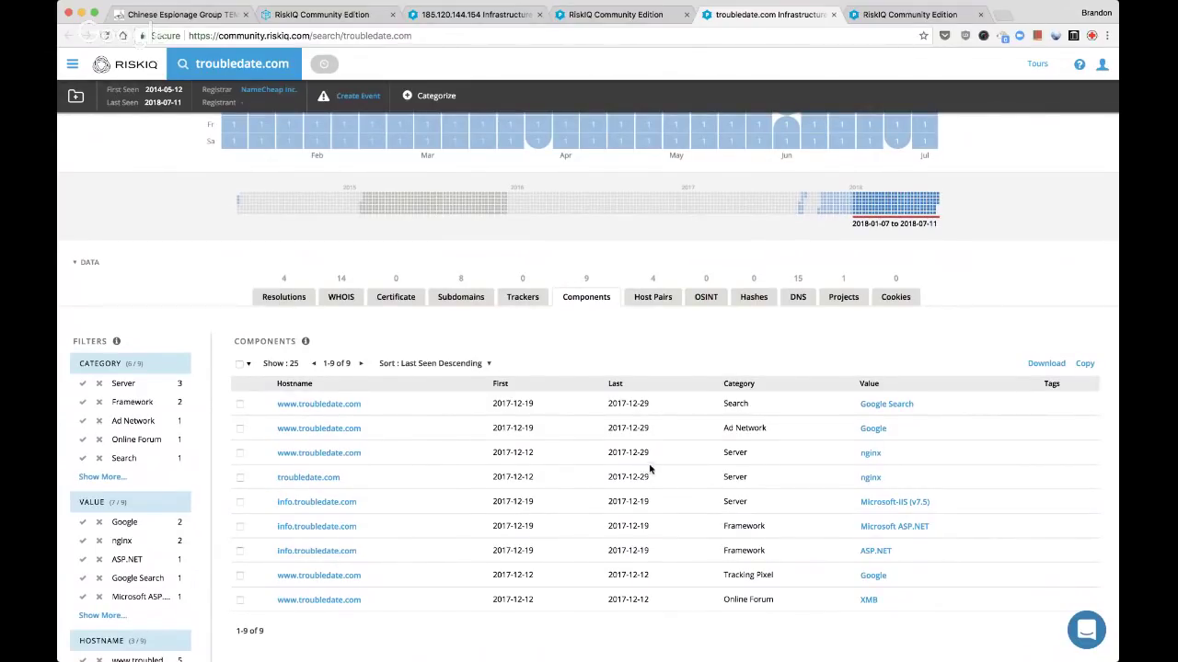
Review troubledate.com's DNS records and WHOIS, then switch to the 46.21.147.114 lookup
left_click(797, 298)
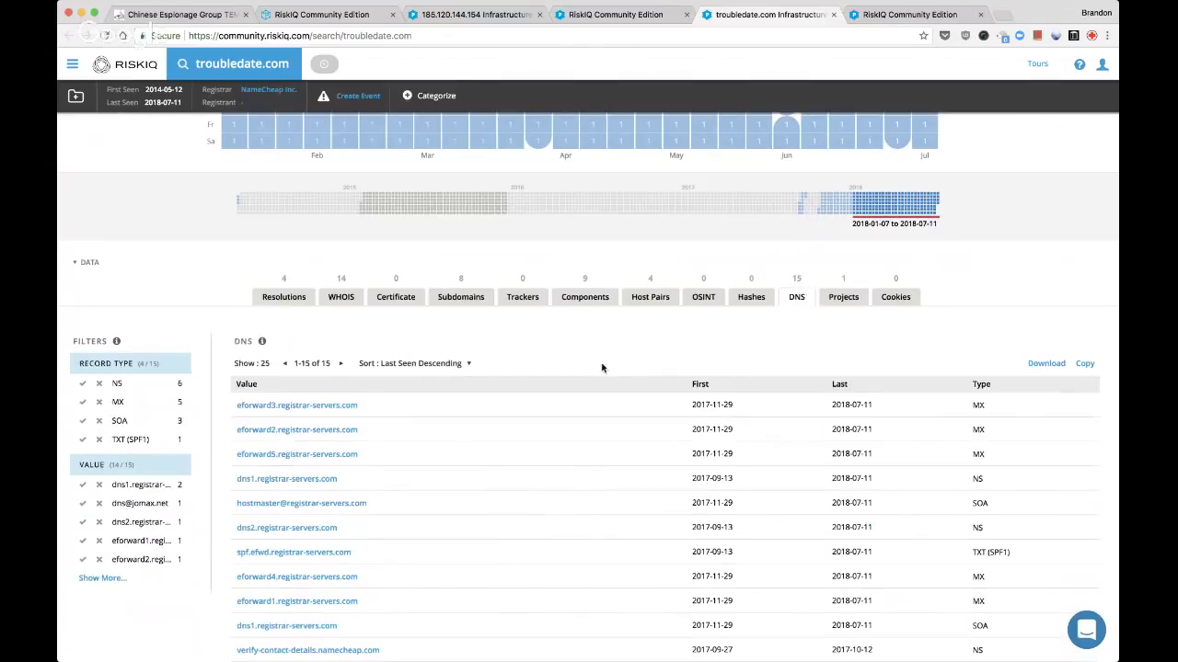
scroll(601, 368, "down", 3)
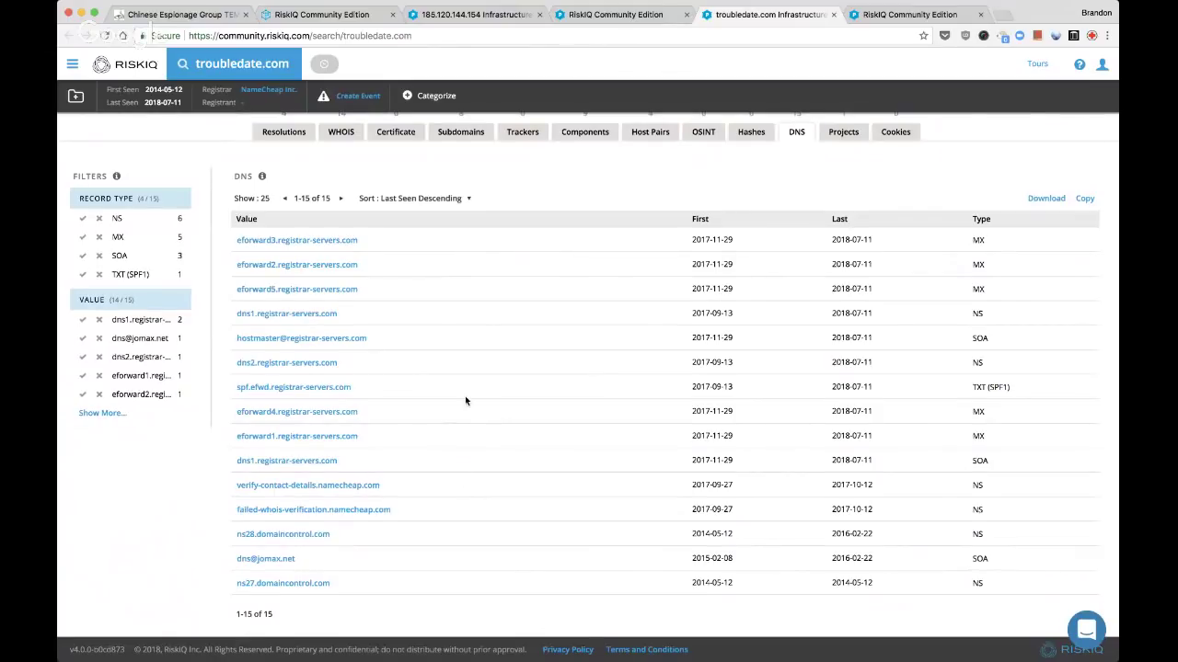
scroll(465, 400, "up", 2)
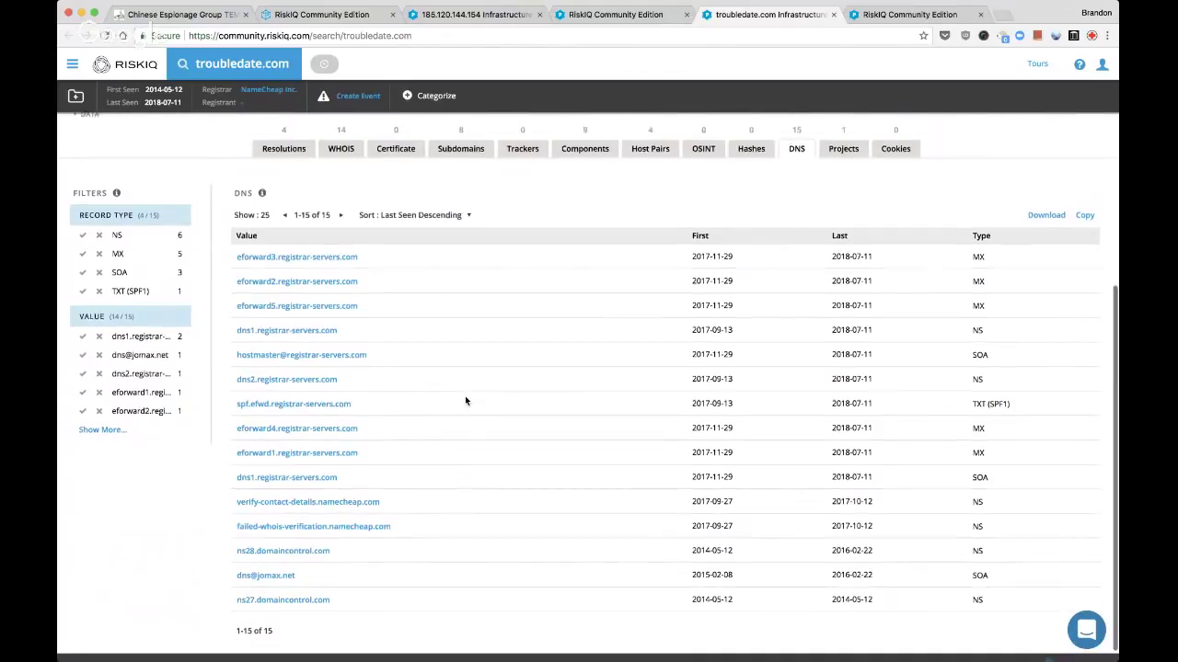
left_click(333, 203)
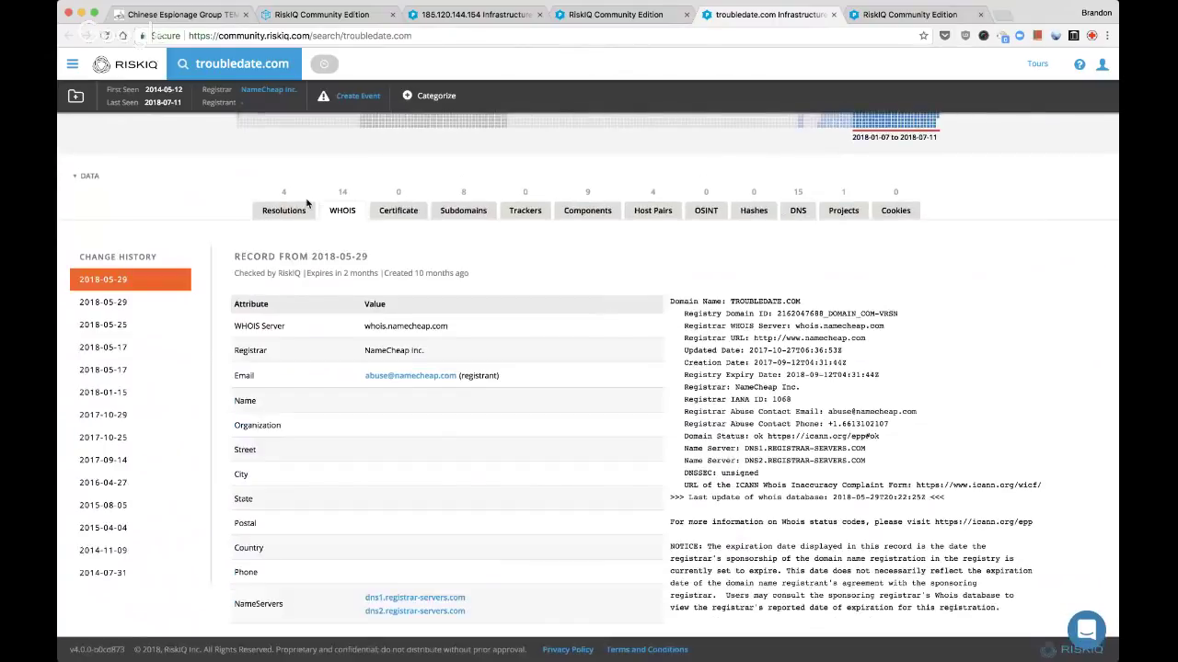
left_click(269, 208)
key("ctrl+shift+Tab")
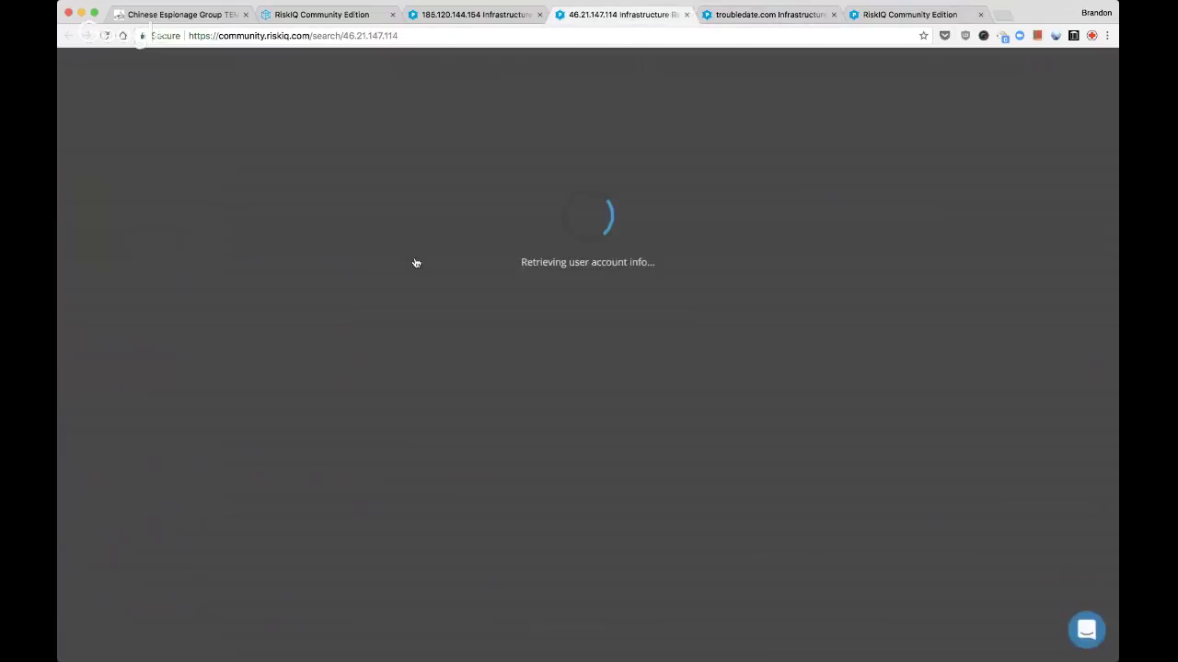
Review the 21 resolutions for 185.120.144.154, then close that lookup
key("ctrl+shift+Tab")
scroll(561, 319, "down", 5)
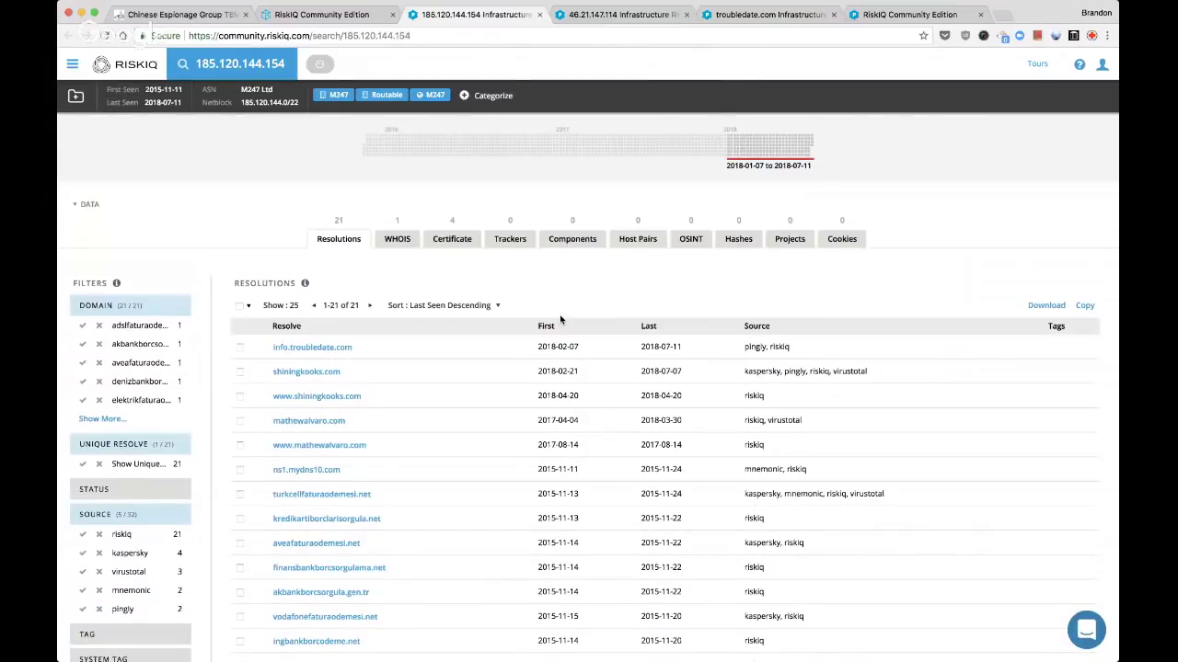
scroll(561, 319, "down", 1)
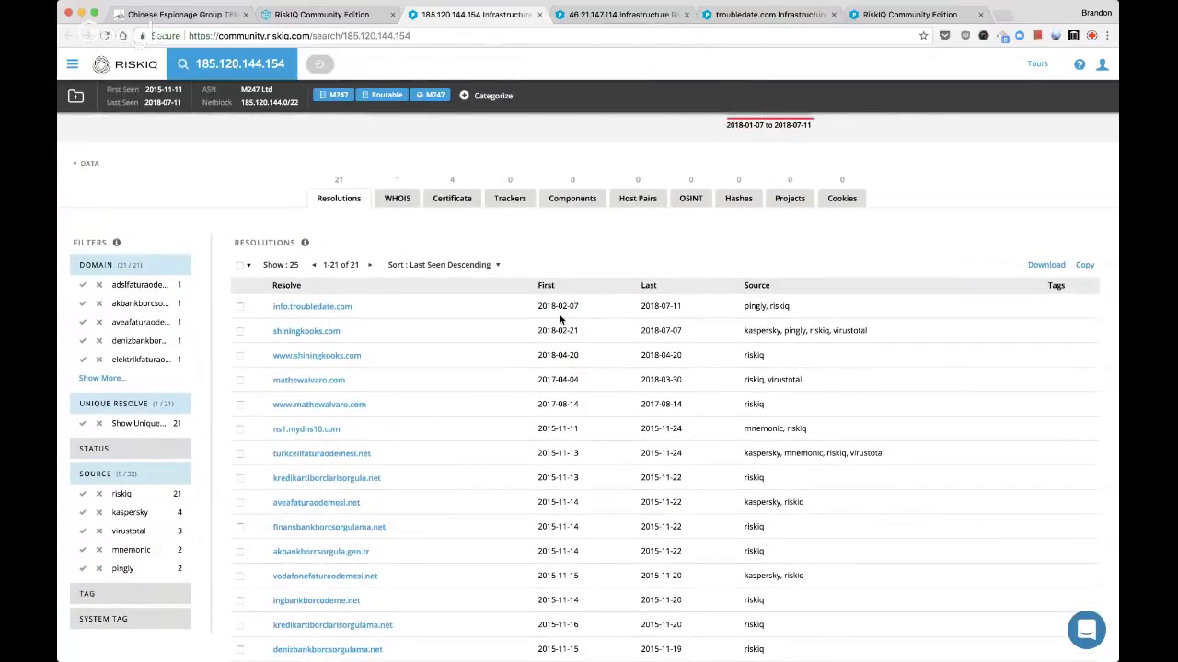
scroll(561, 319, "down", 1)
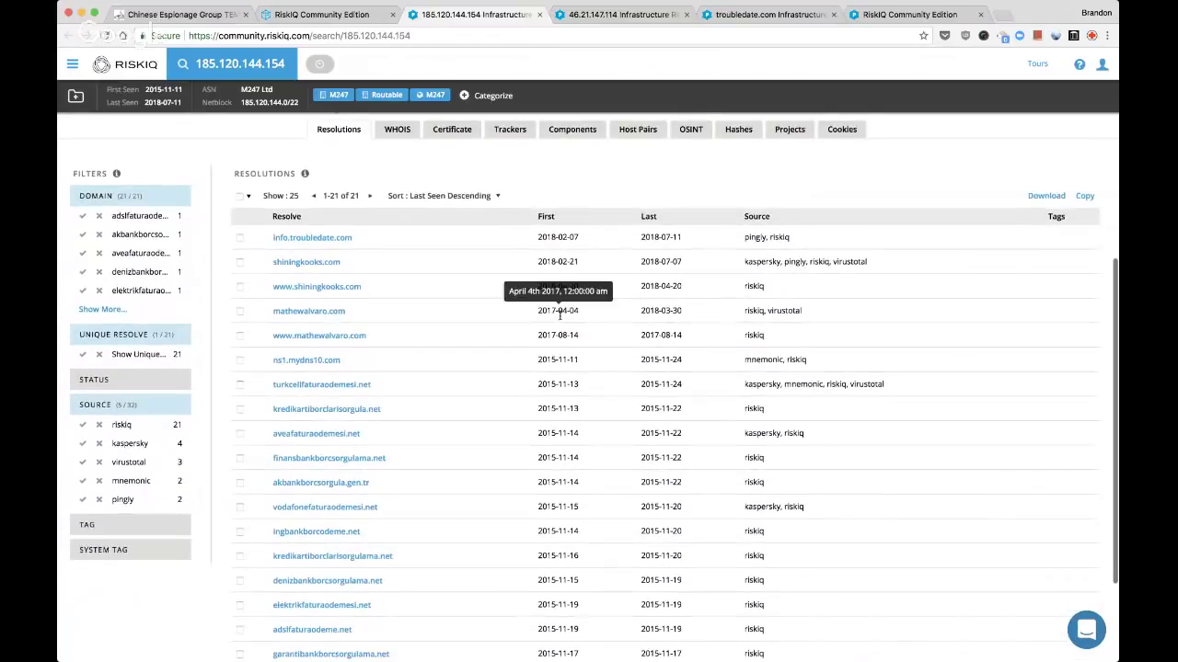
scroll(484, 337, "down", 3)
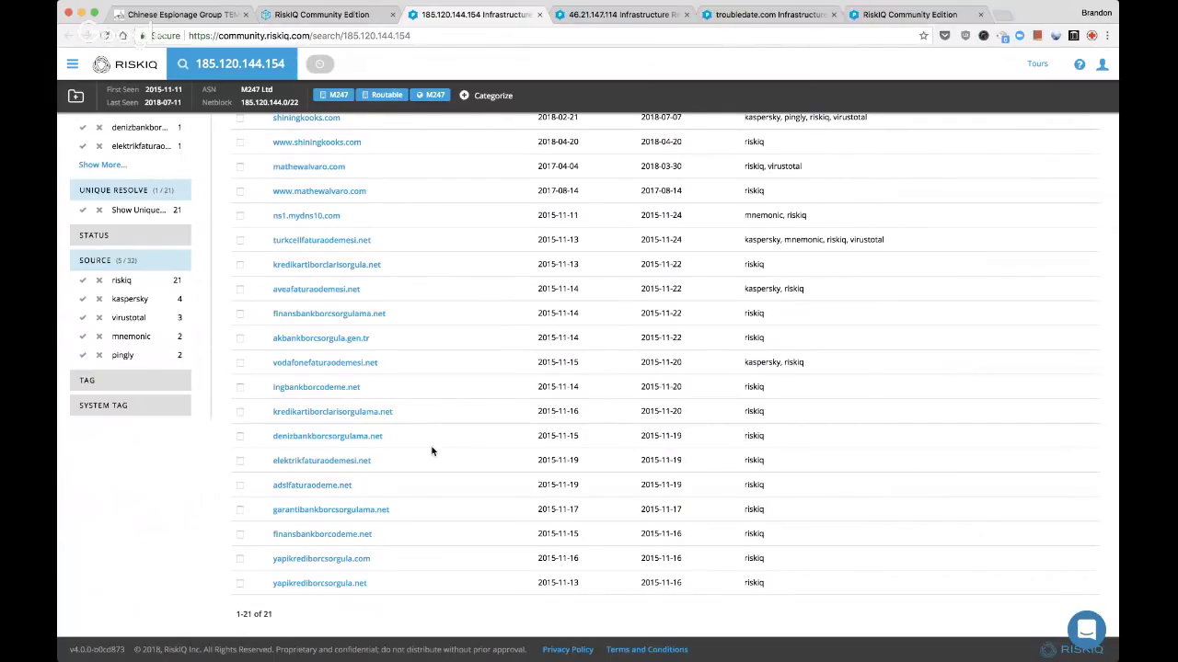
scroll(432, 451, "up", 10)
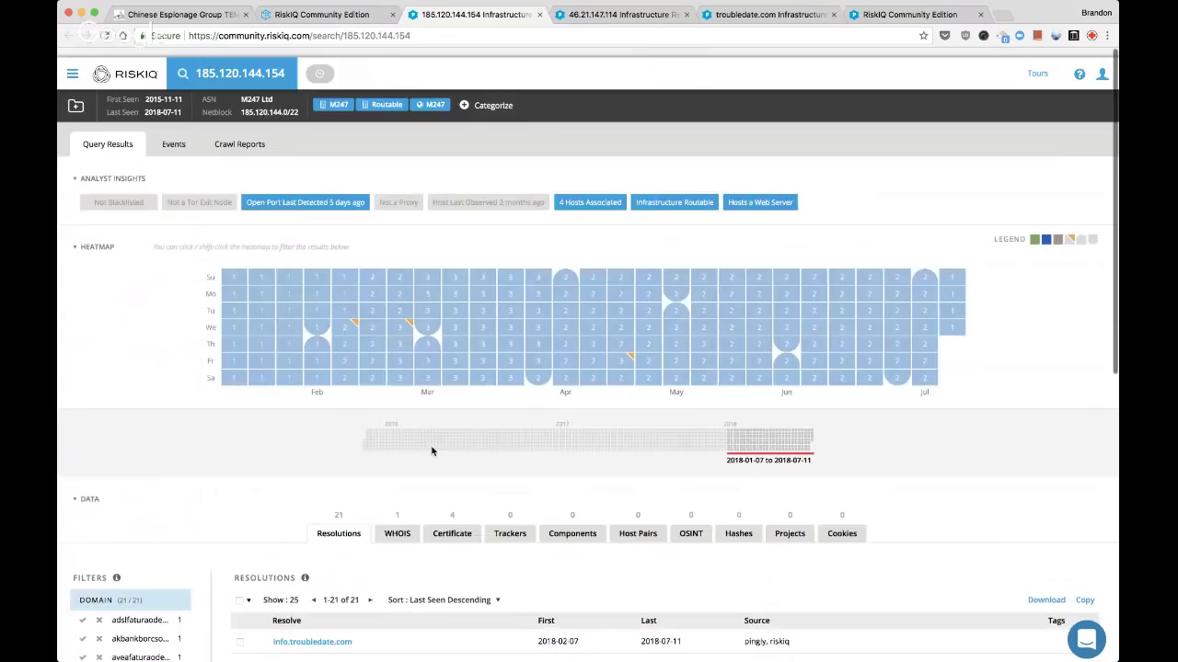
scroll(432, 451, "down", 6)
scroll(431, 451, "down", 3)
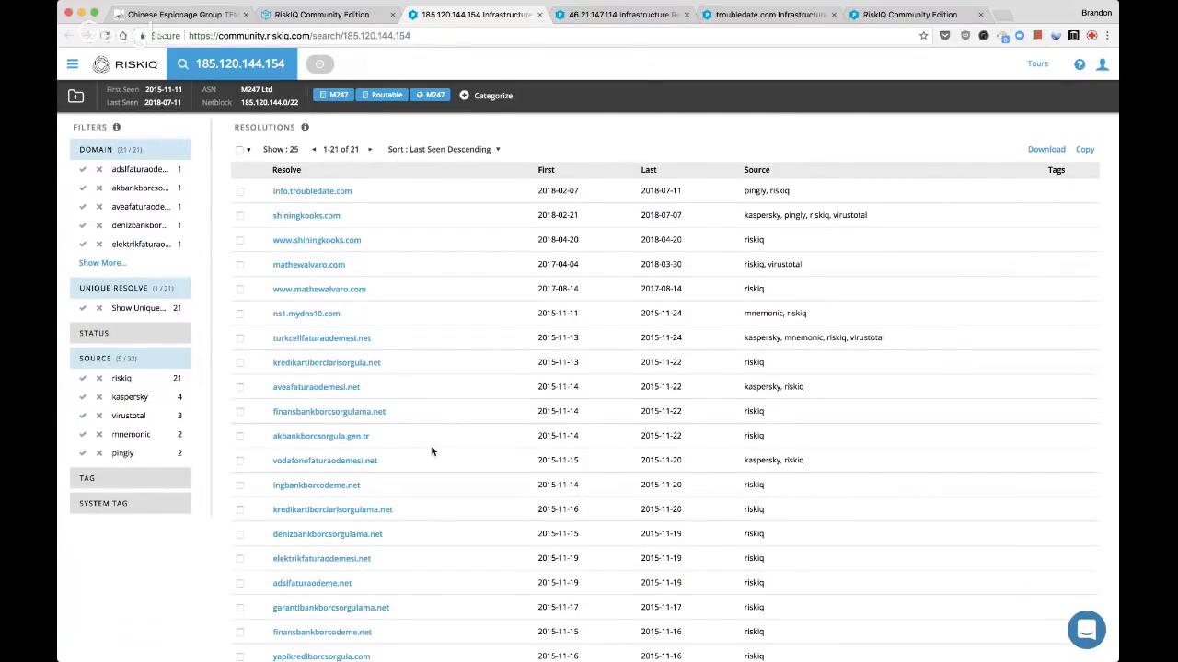
key("super+w")
scroll(432, 451, "down", 6)
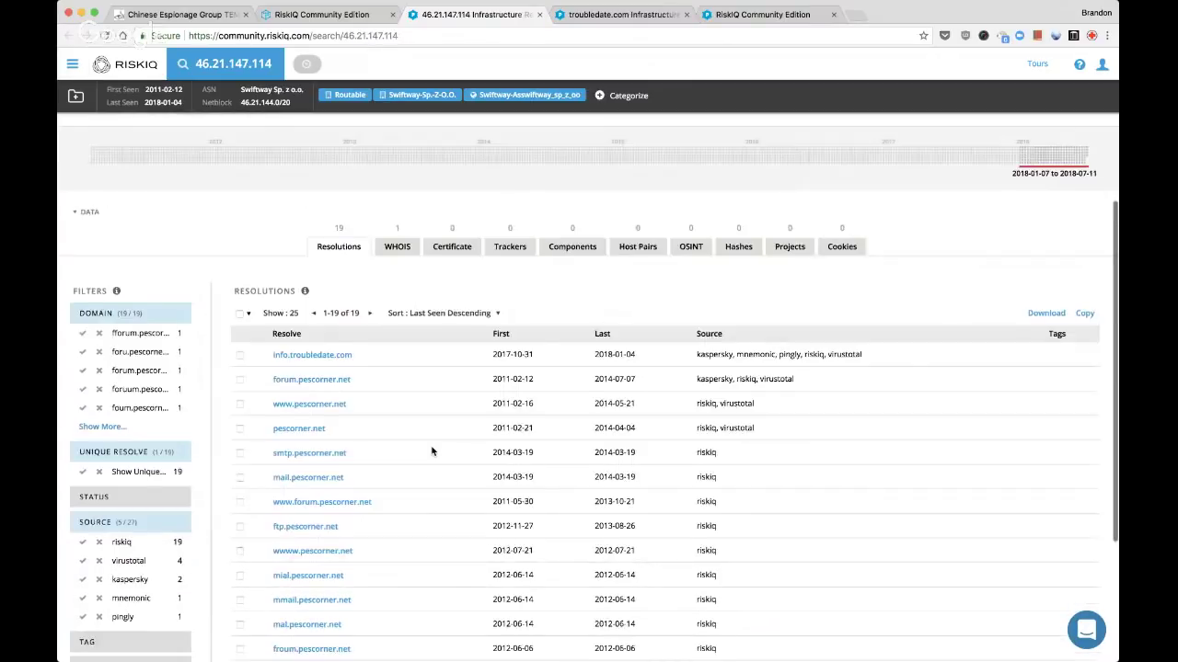
scroll(432, 451, "down", 1)
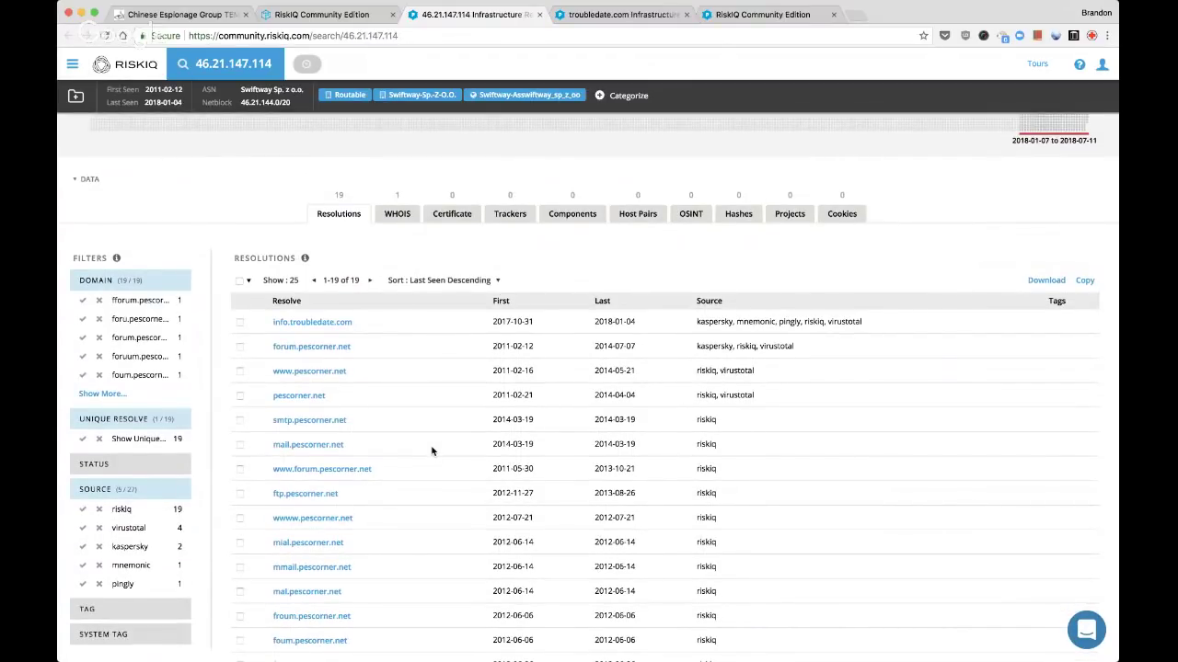
scroll(432, 451, "down", 4)
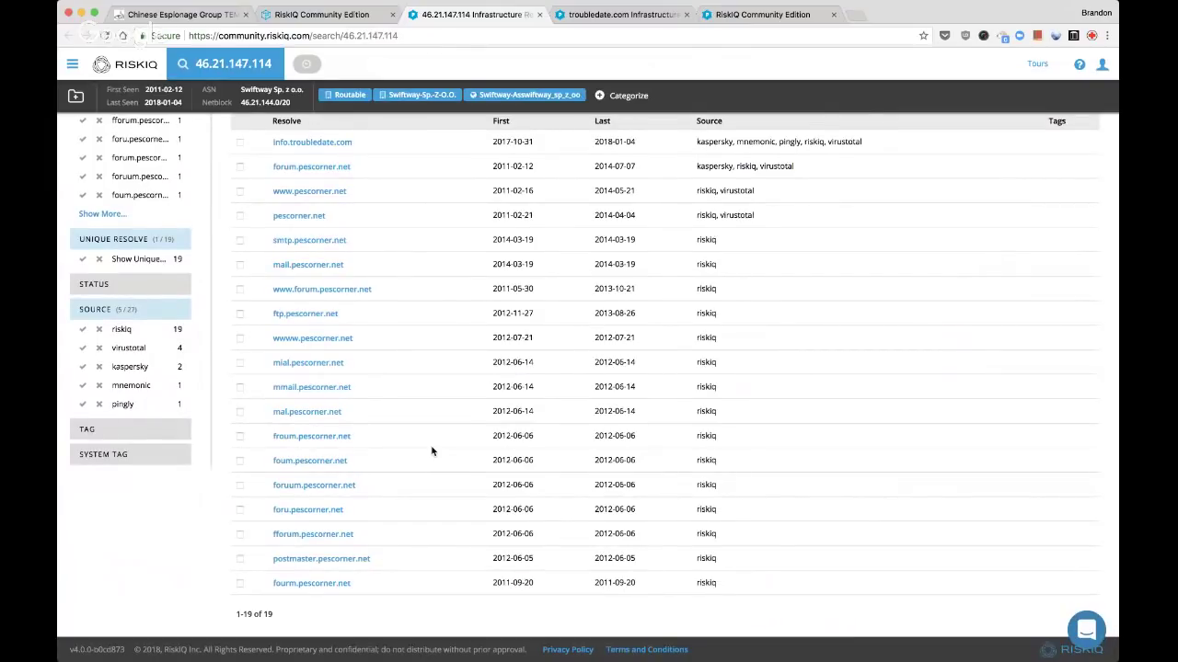
scroll(431, 451, "up", 5)
scroll(431, 451, "up", 1)
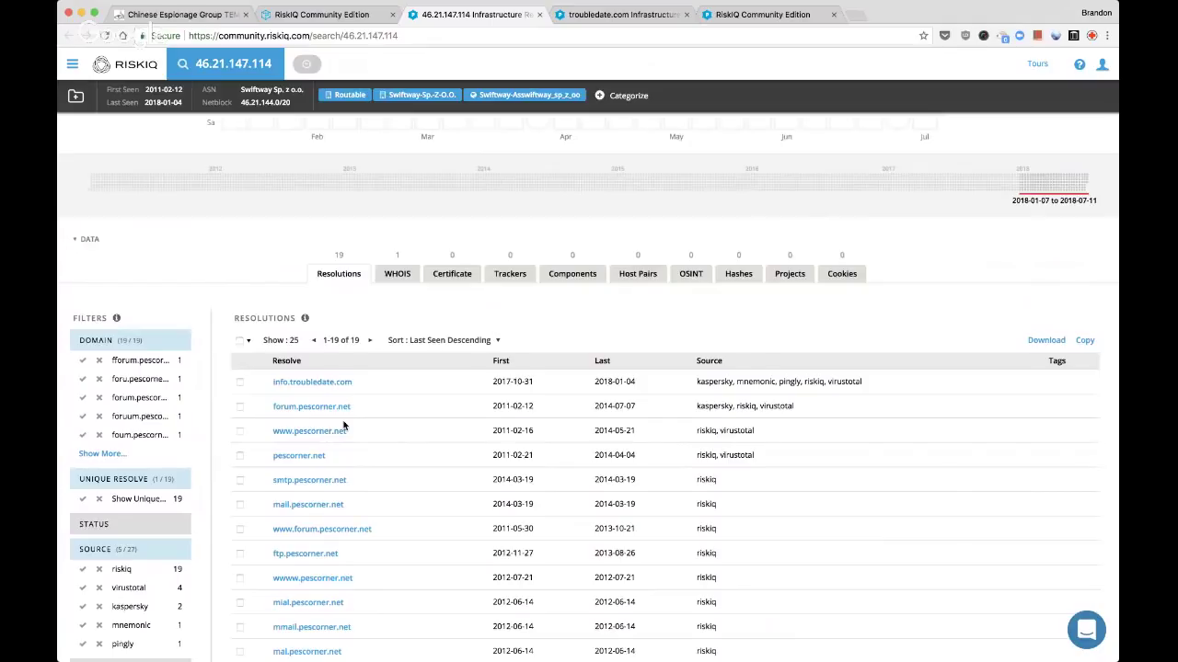
scroll(388, 397, "up", 5)
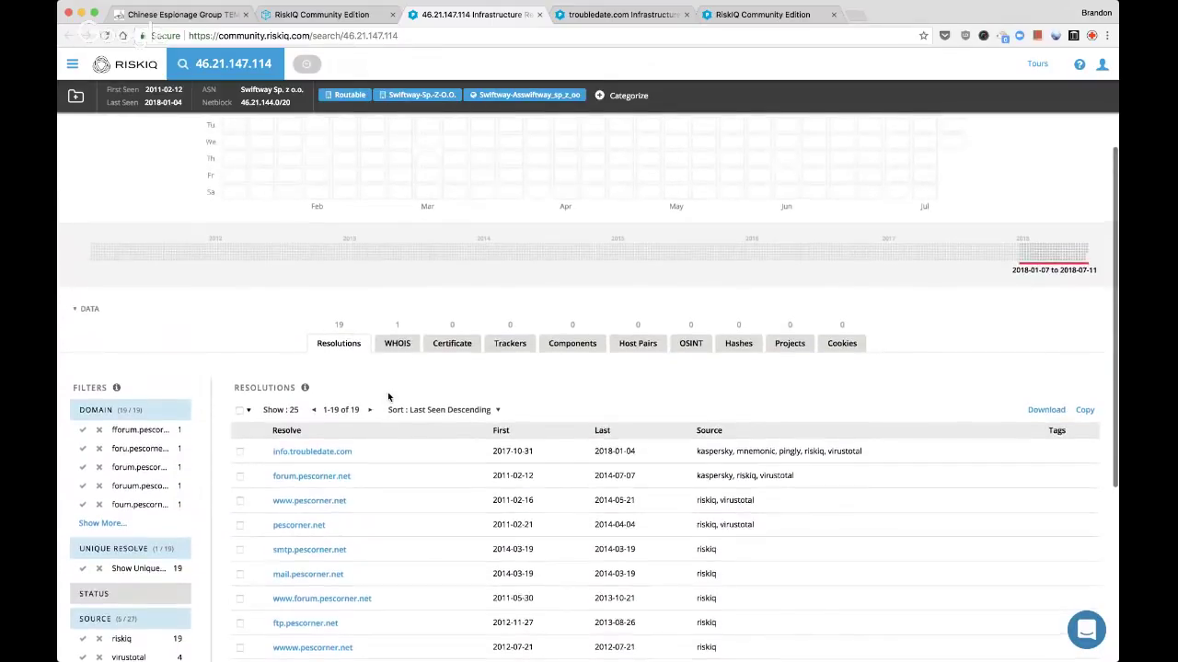
scroll(388, 397, "up", 1)
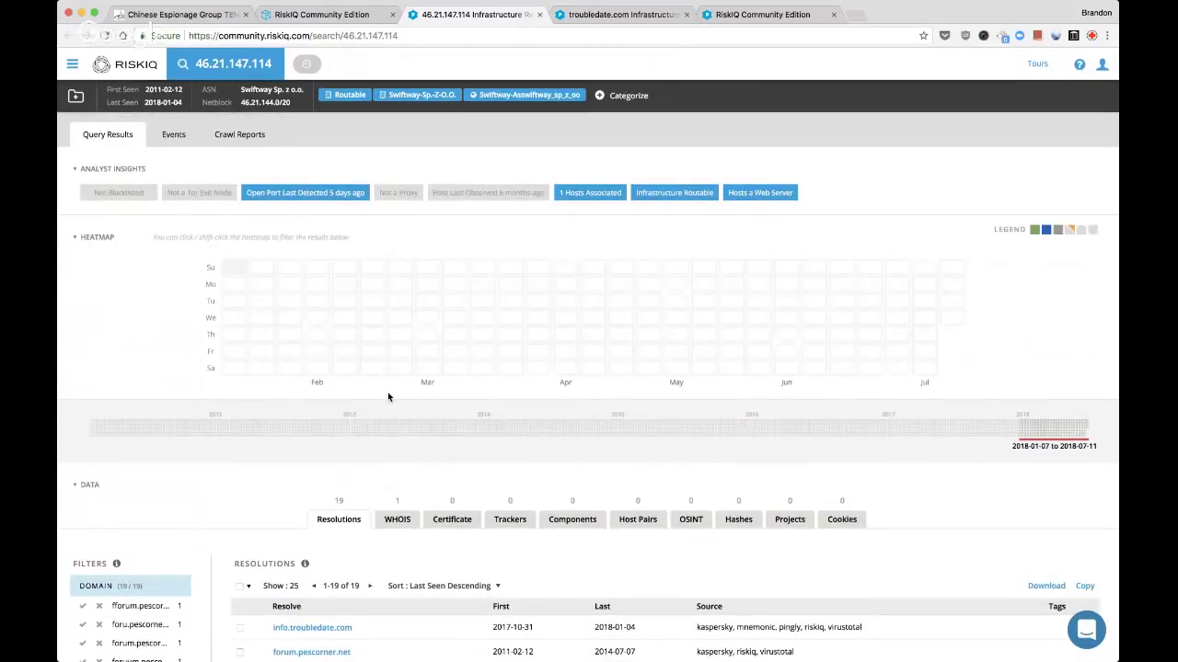
Close 46.21.147.114, open 192.64.119.10, 162.255.119.133 and 50.63.202.58 separately, then close troubledate.com
key("super+w")
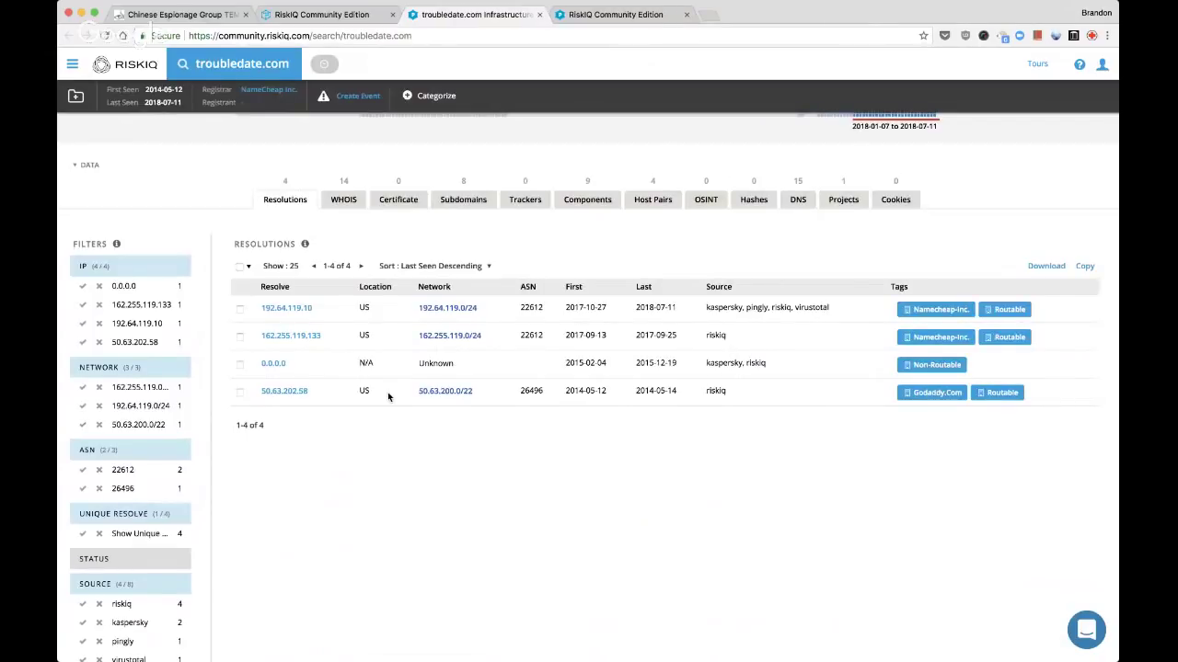
left_click(296, 311, "super")
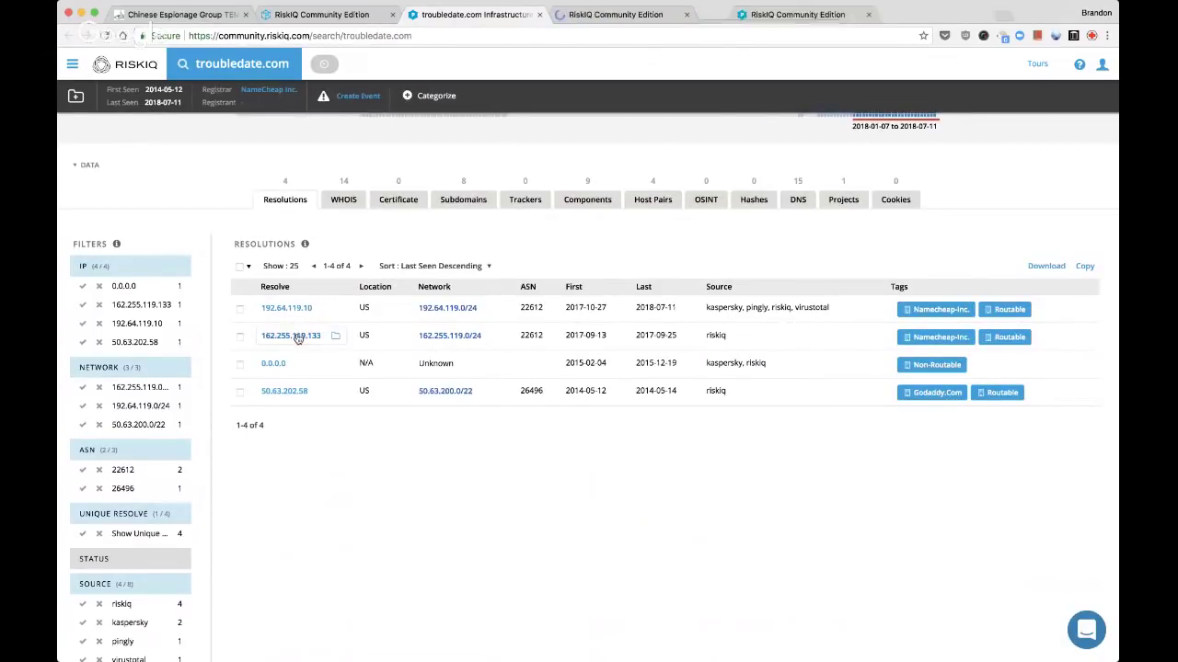
left_click(293, 336, "super")
left_click(282, 394, "super")
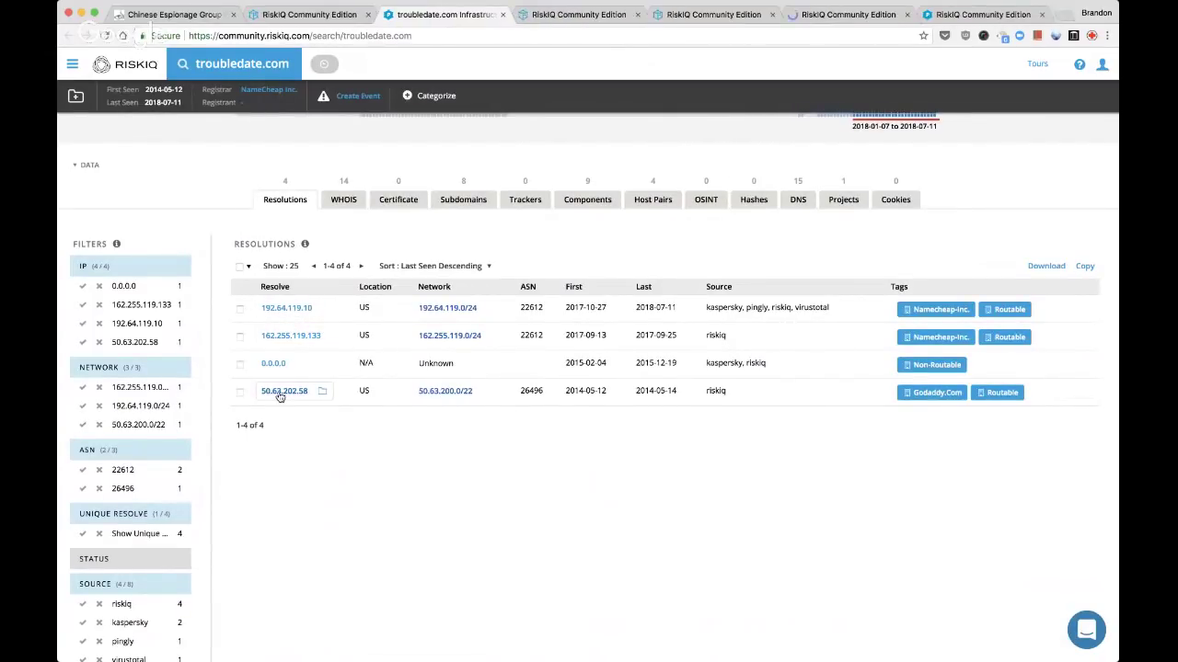
key("super+w")
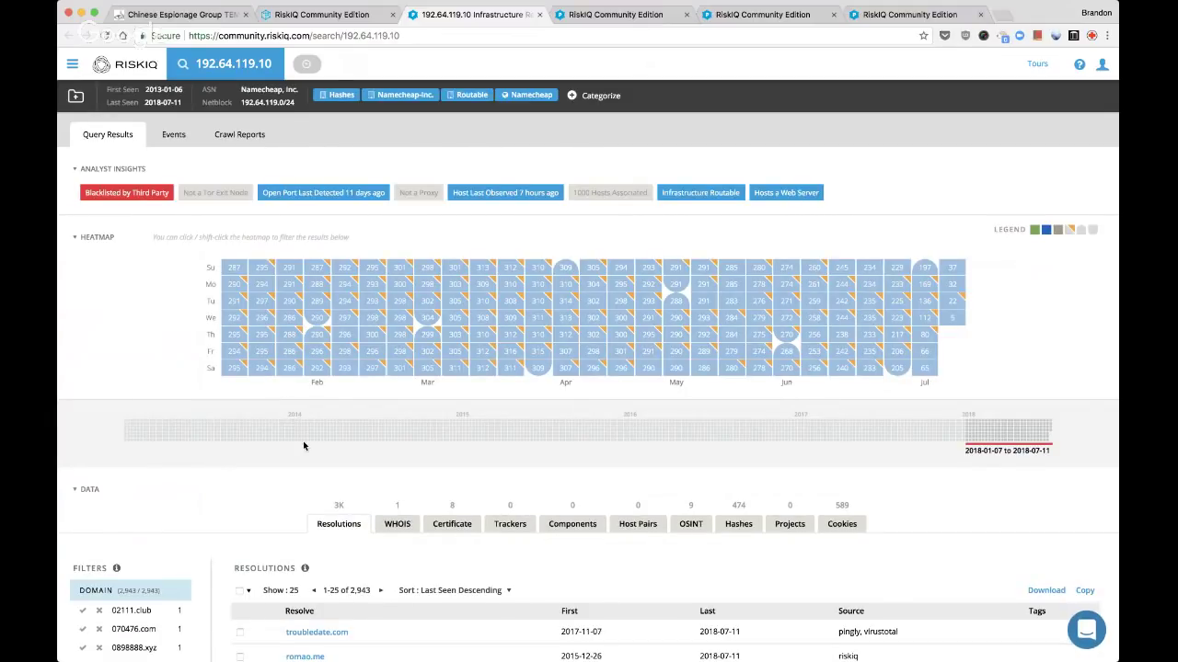
scroll(303, 445, "down", 3)
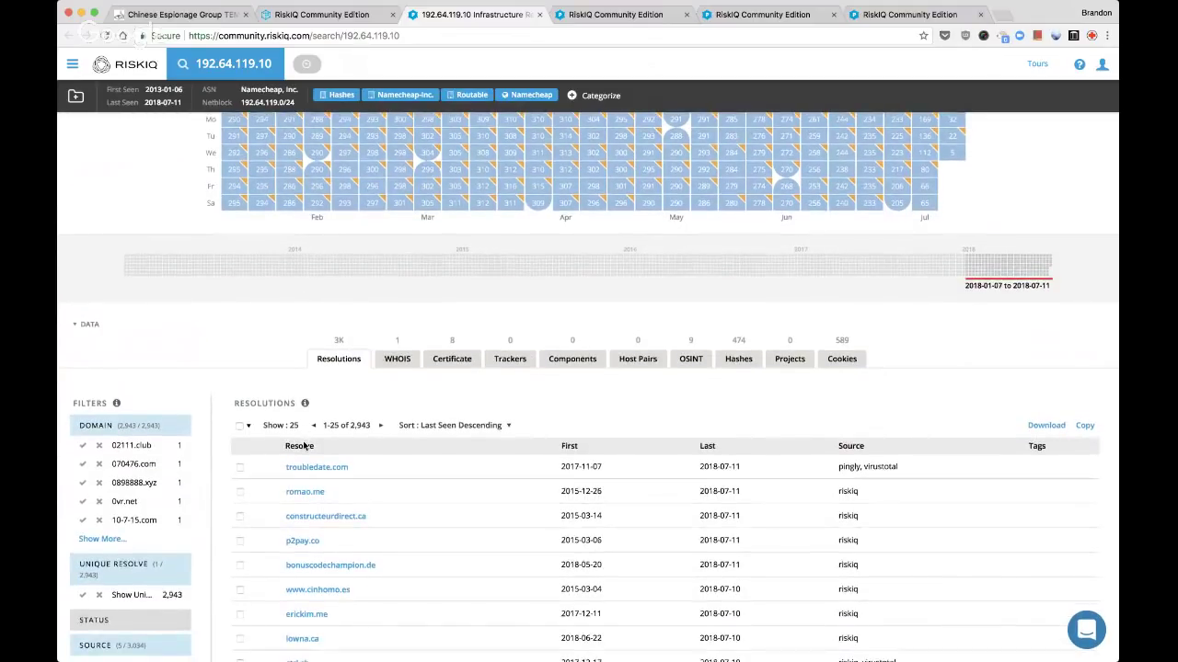
scroll(304, 445, "down", 8)
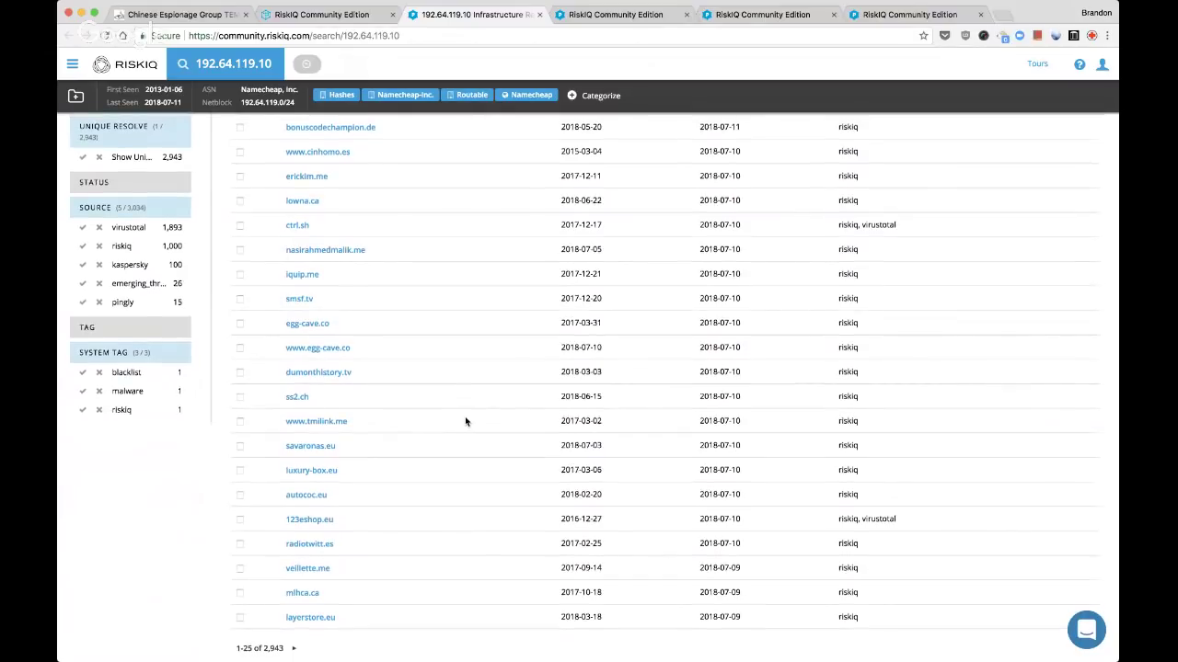
scroll(465, 421, "up", 5)
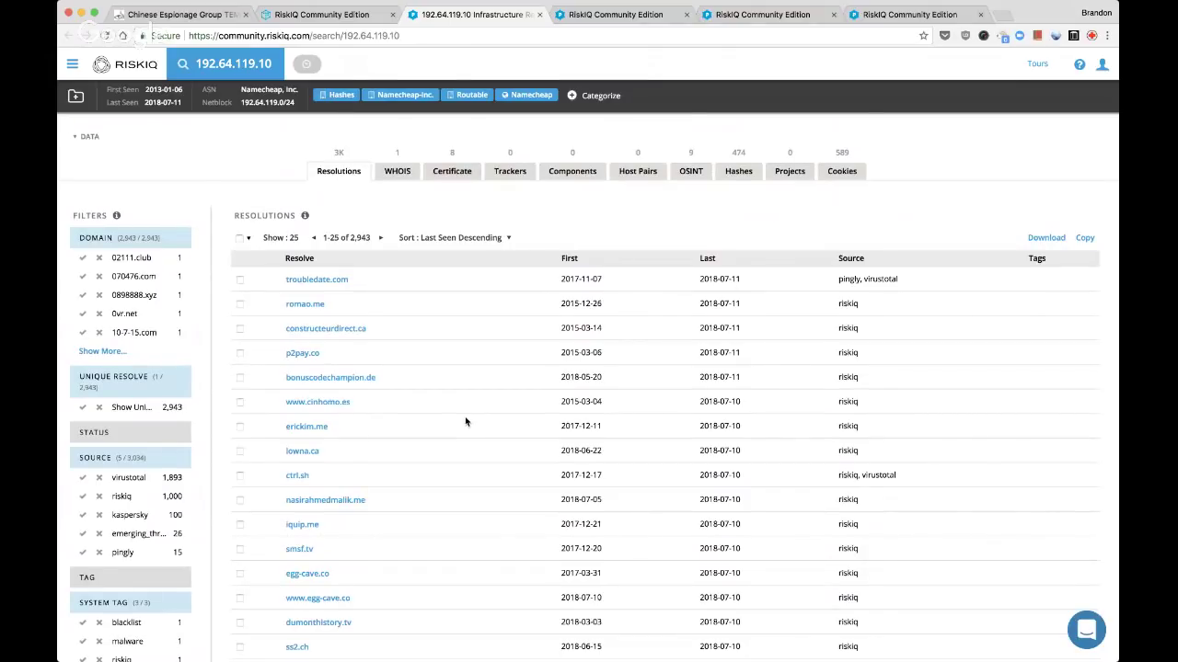
scroll(464, 421, "up", 7)
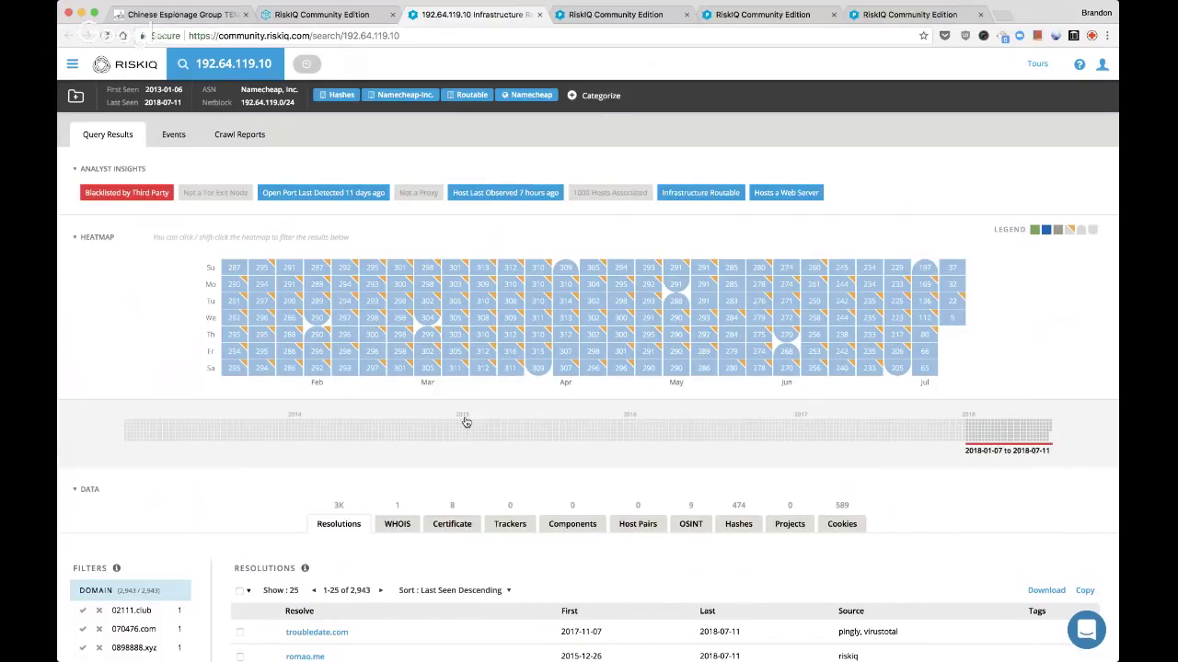
scroll(466, 421, "down", 10)
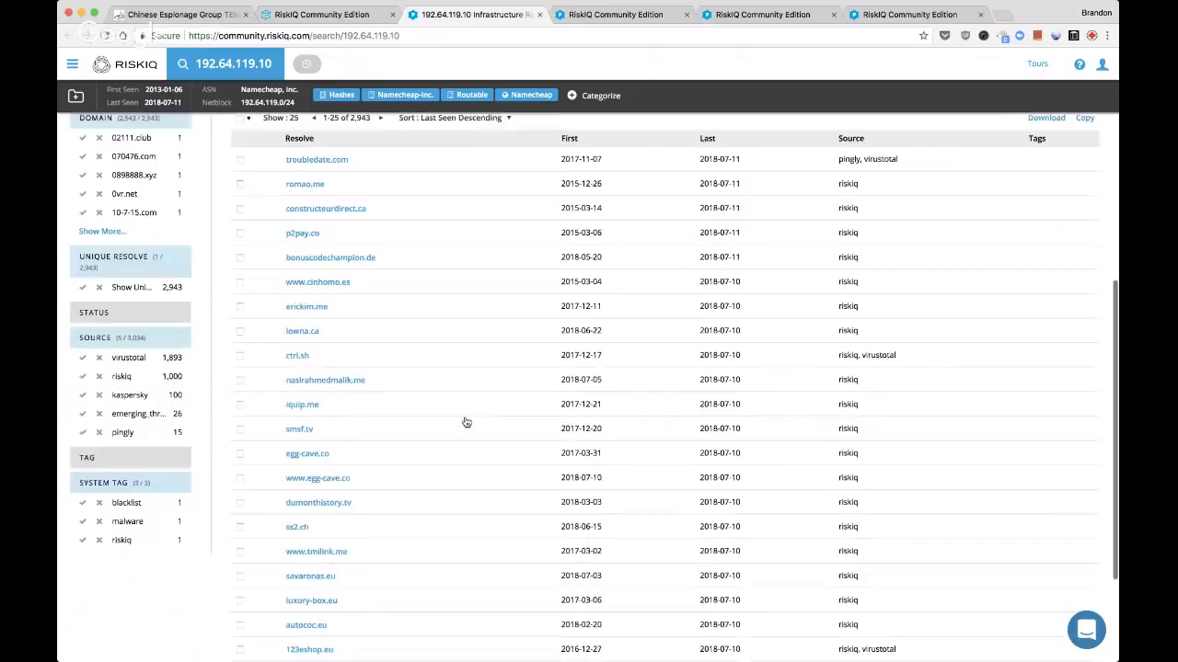
scroll(469, 365, "up", 5)
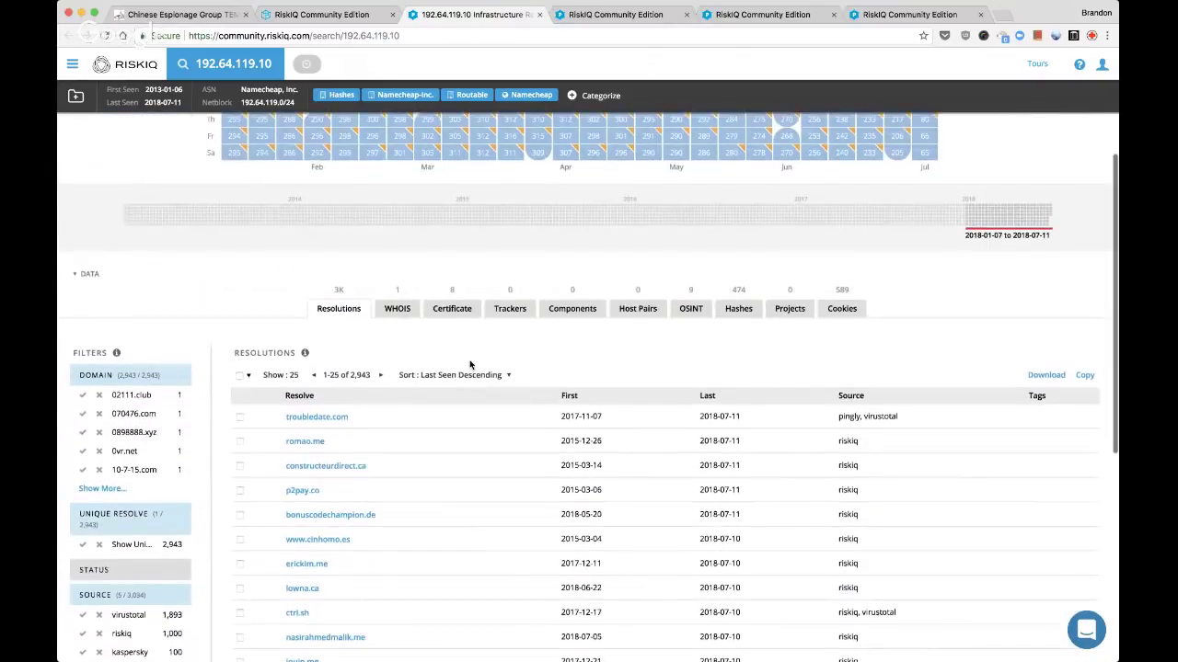
scroll(469, 364, "up", 5)
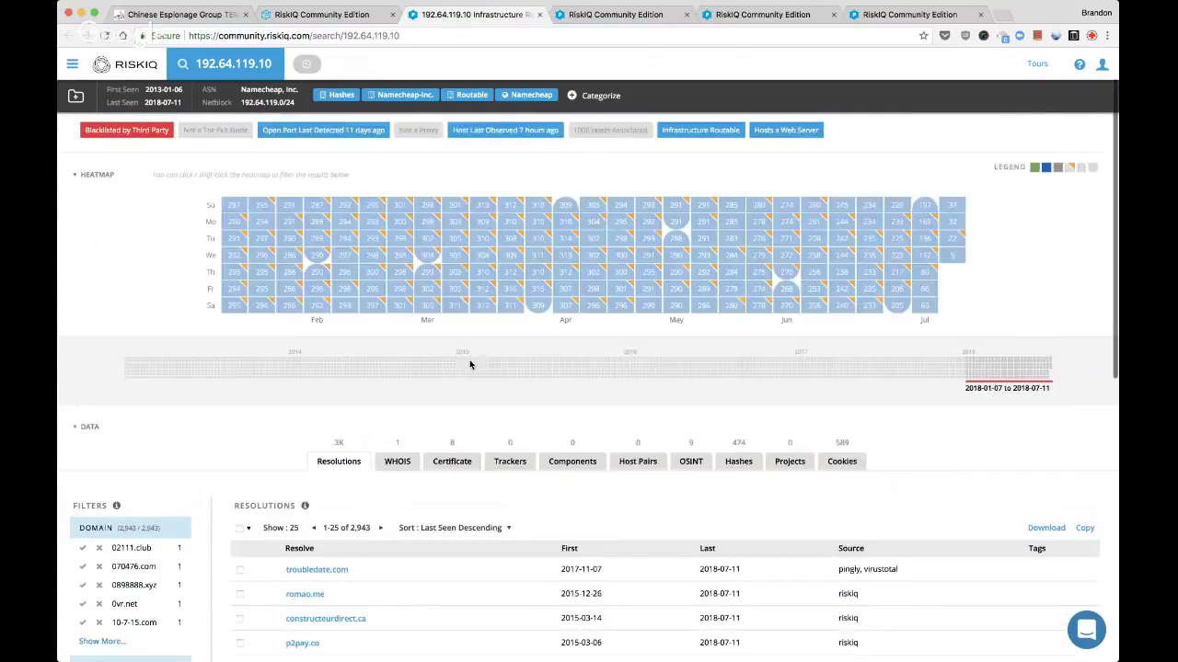
Tag 192.64.119.10 with the custom tag 'parked' and close its page
left_click(602, 96)
left_click(609, 238)
type("parked")
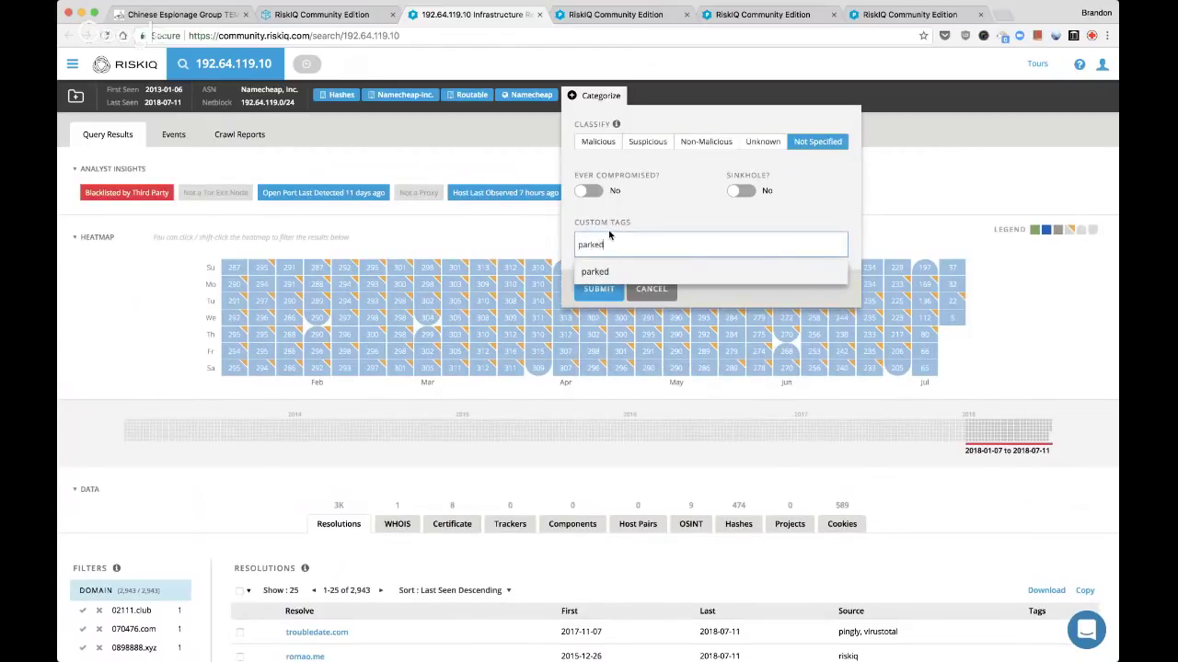
key("Return")
left_click(598, 294)
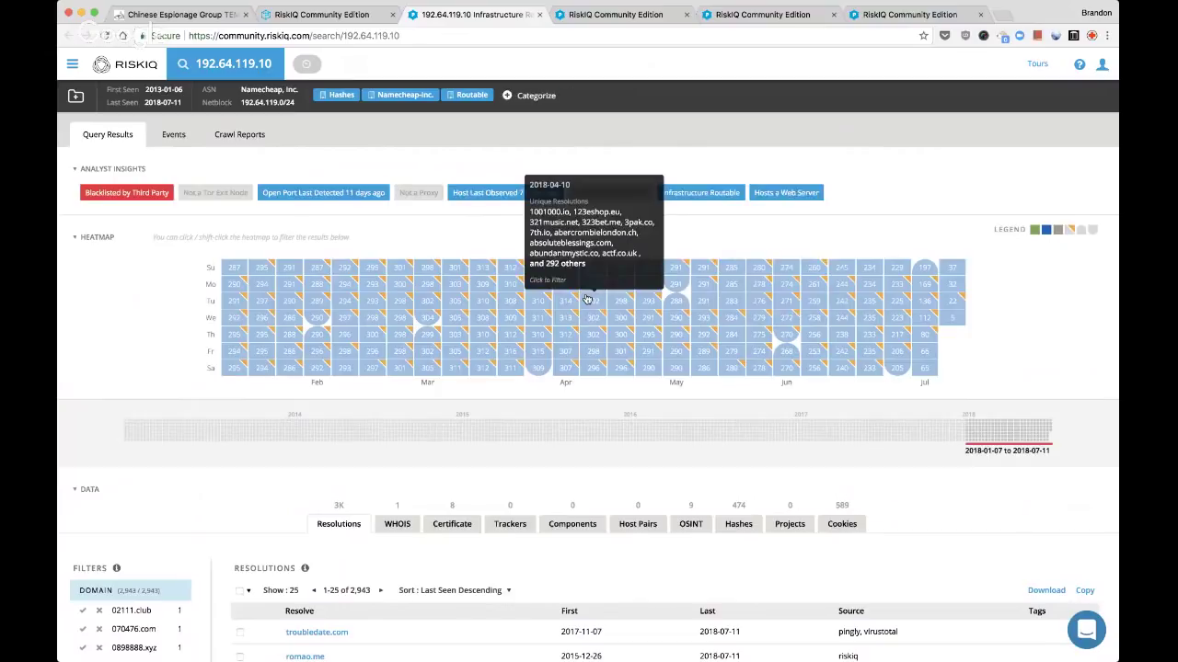
key("super+w")
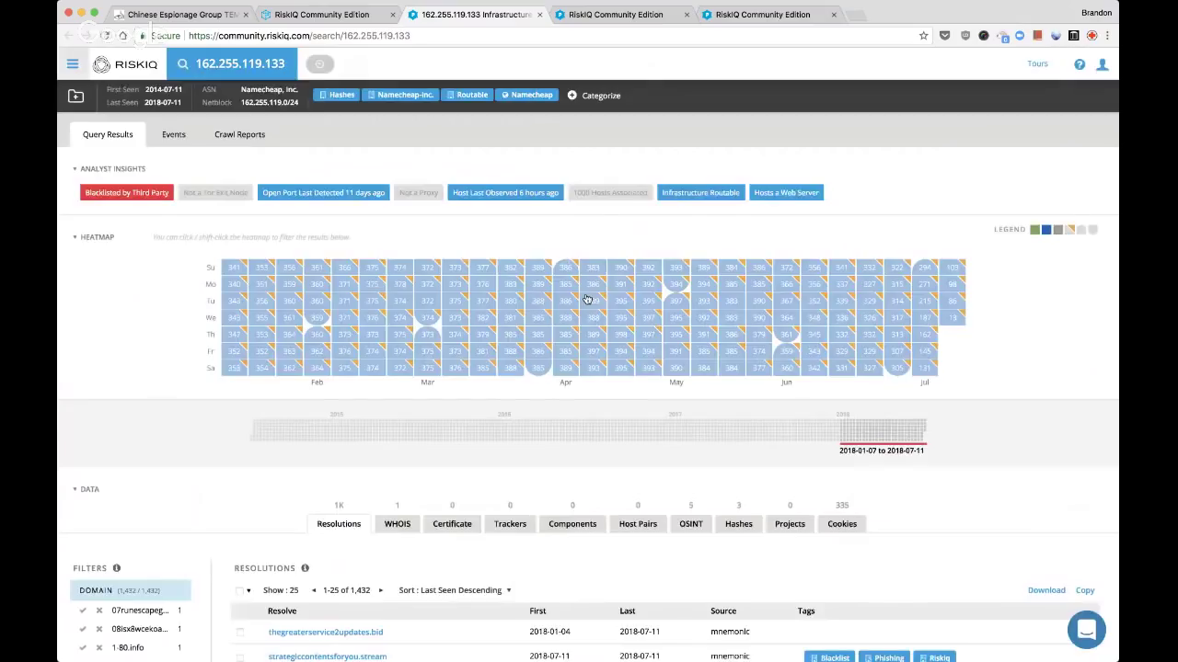
Tag 162.255.119.133 with the custom tag 'parked'
scroll(576, 162, "down", 6)
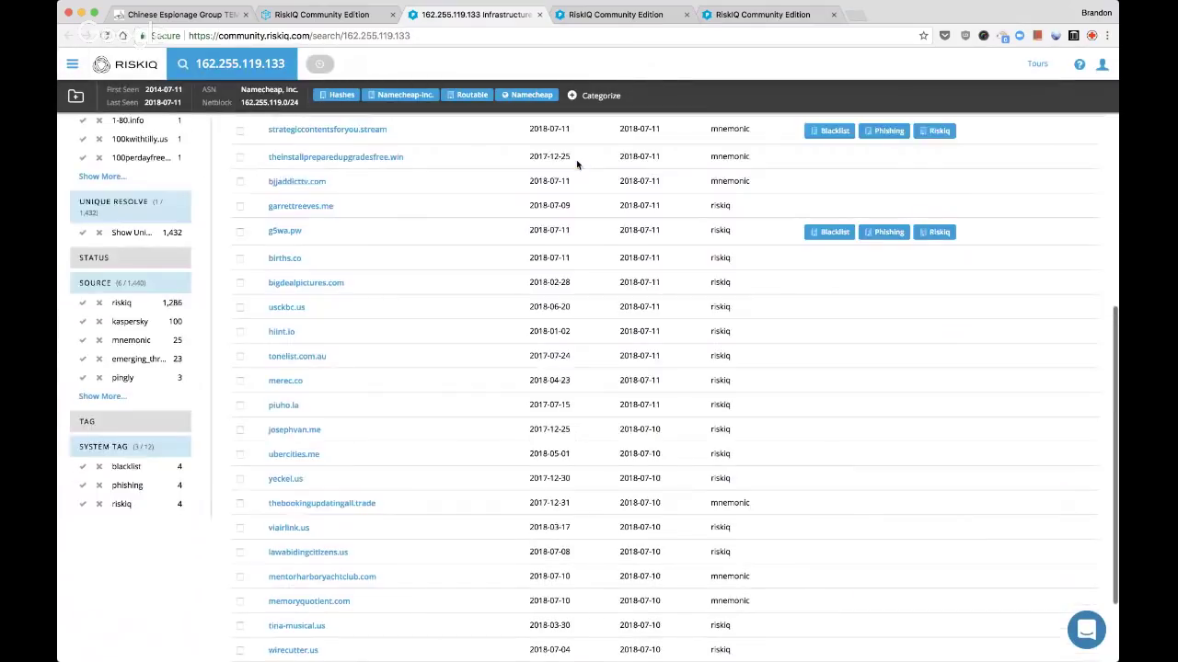
scroll(576, 161, "up", 6)
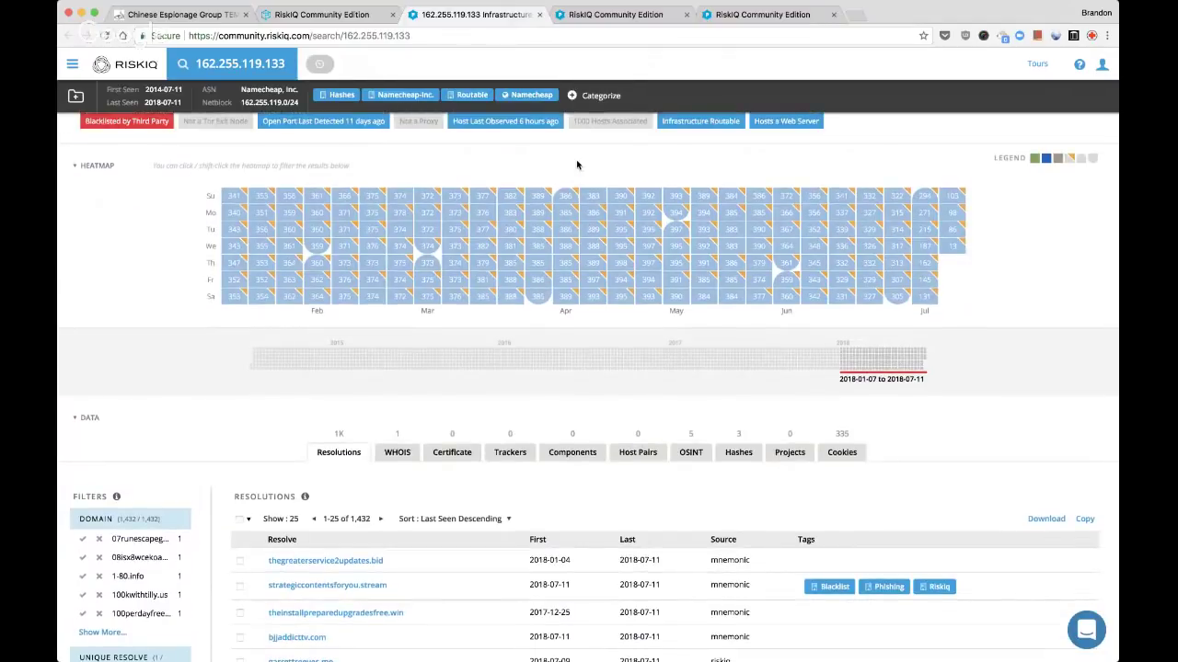
scroll(576, 164, "up", 1)
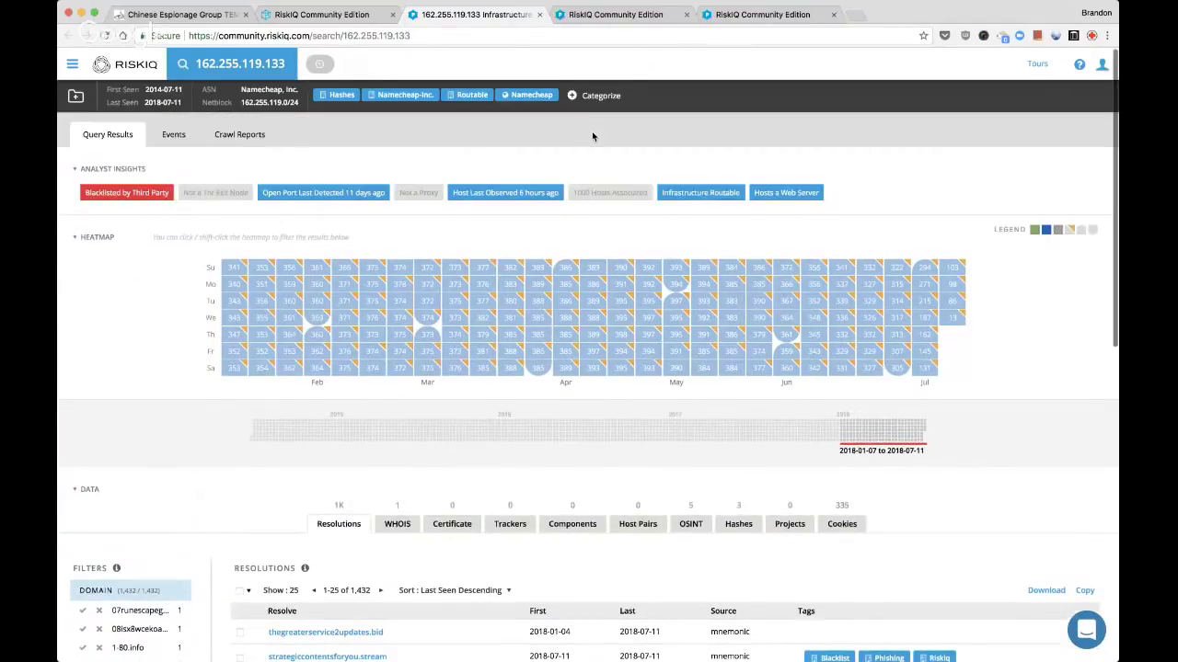
left_click(596, 95)
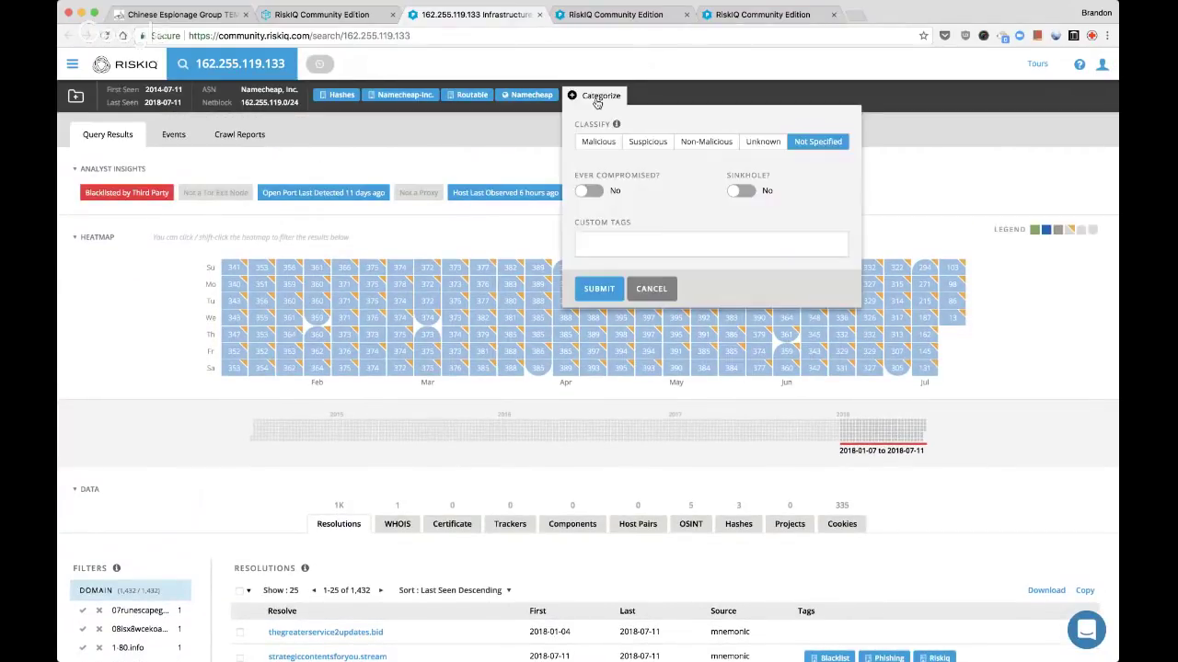
left_click(610, 245)
type("parked")
key("Return")
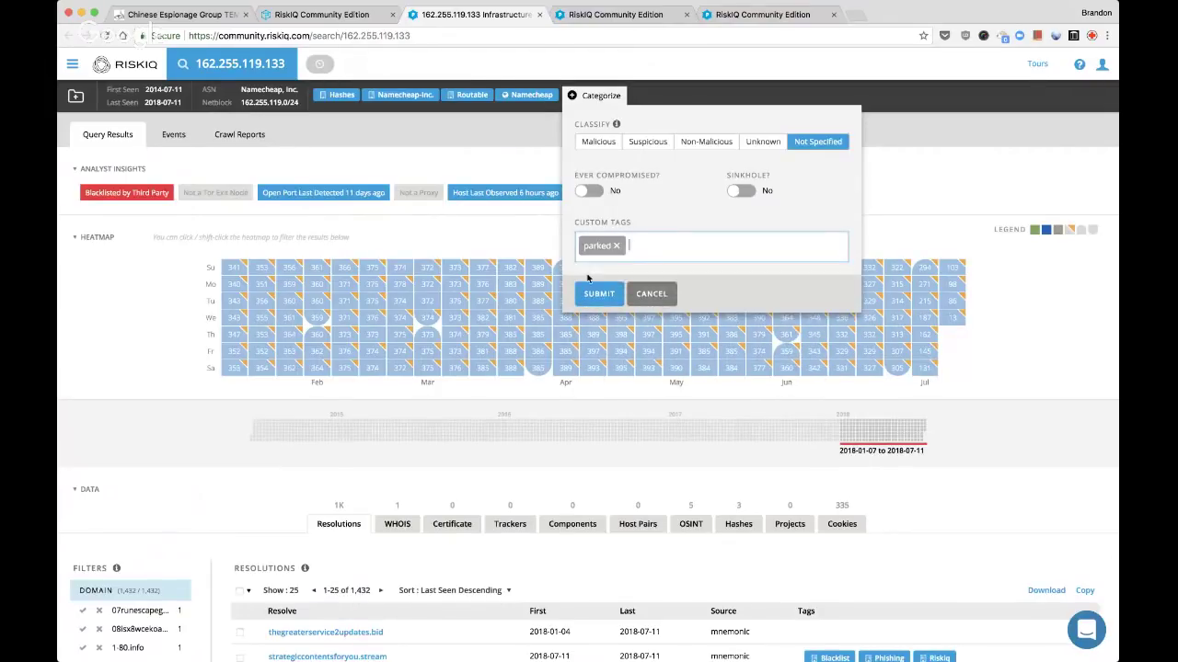
left_click(599, 293)
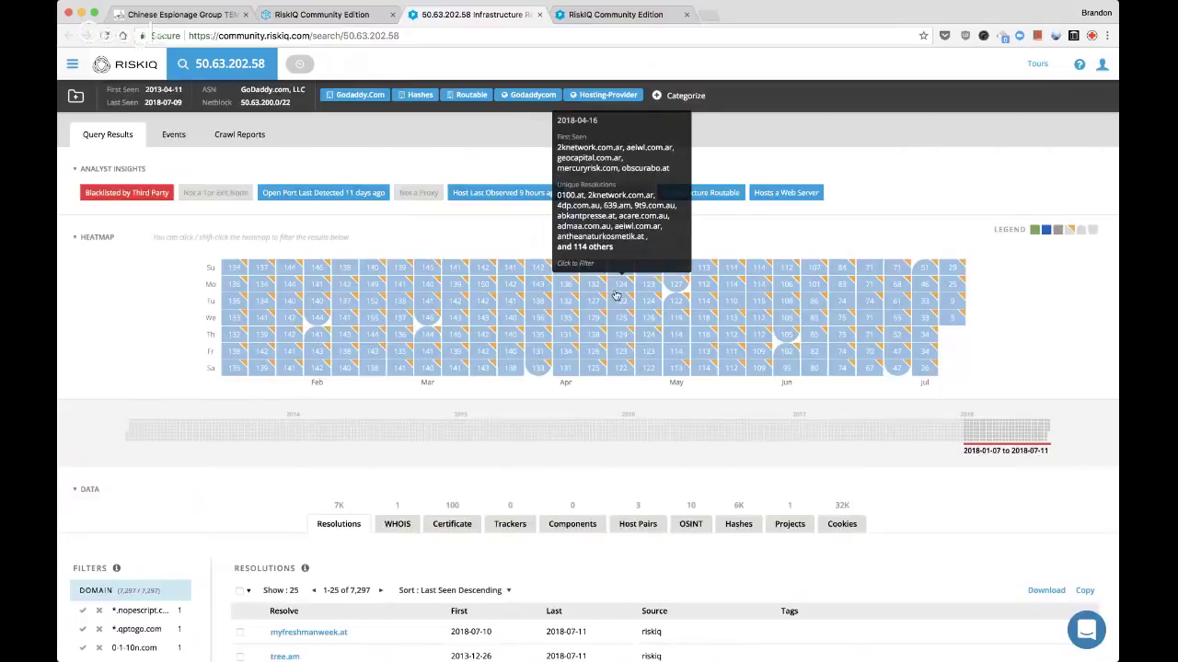
Tag 50.63.202.58 with the custom tag 'parked' and close its page
left_click(681, 95)
left_click(690, 243)
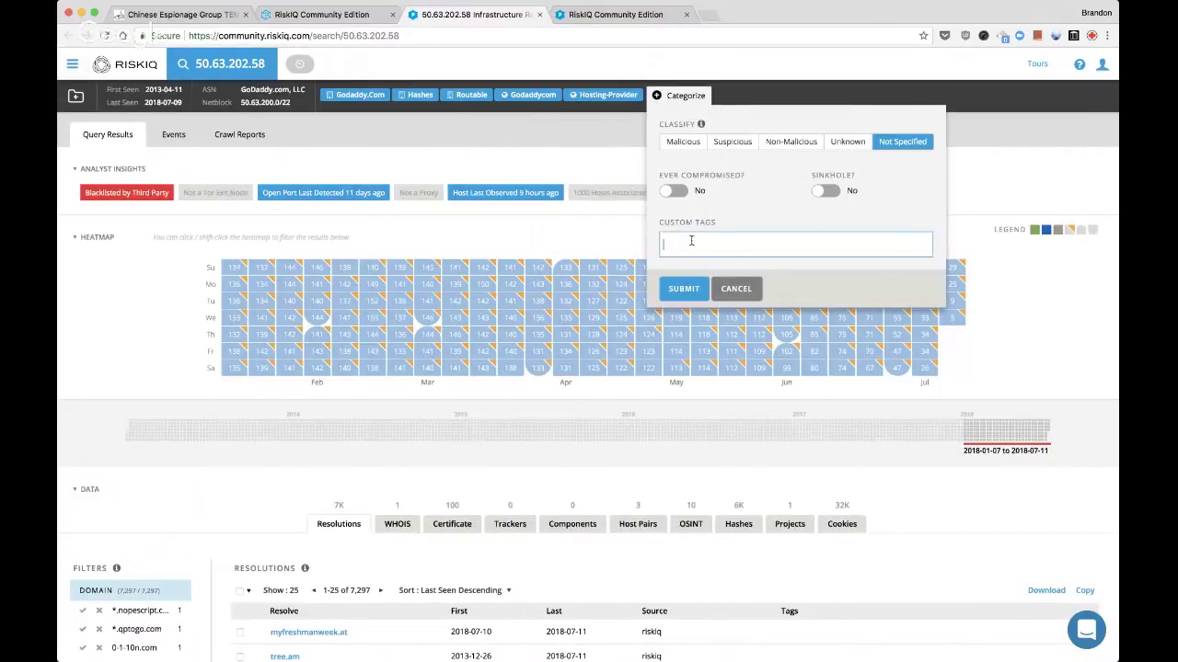
type("parke")
left_click(691, 271)
left_click(684, 288)
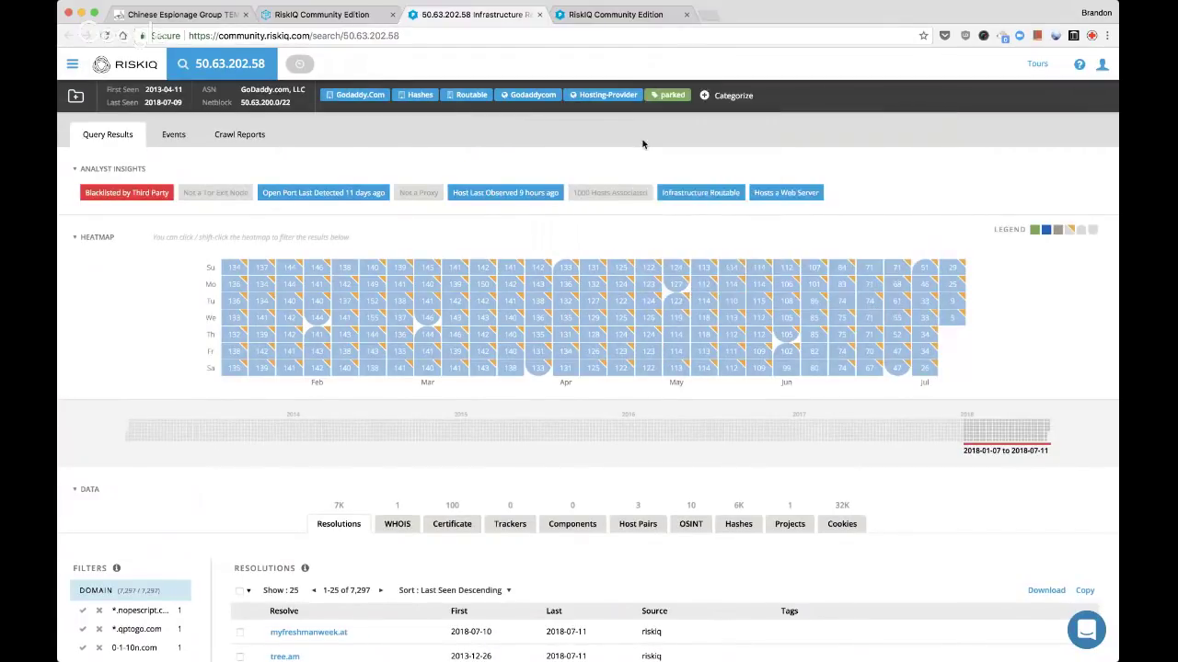
key("super+w")
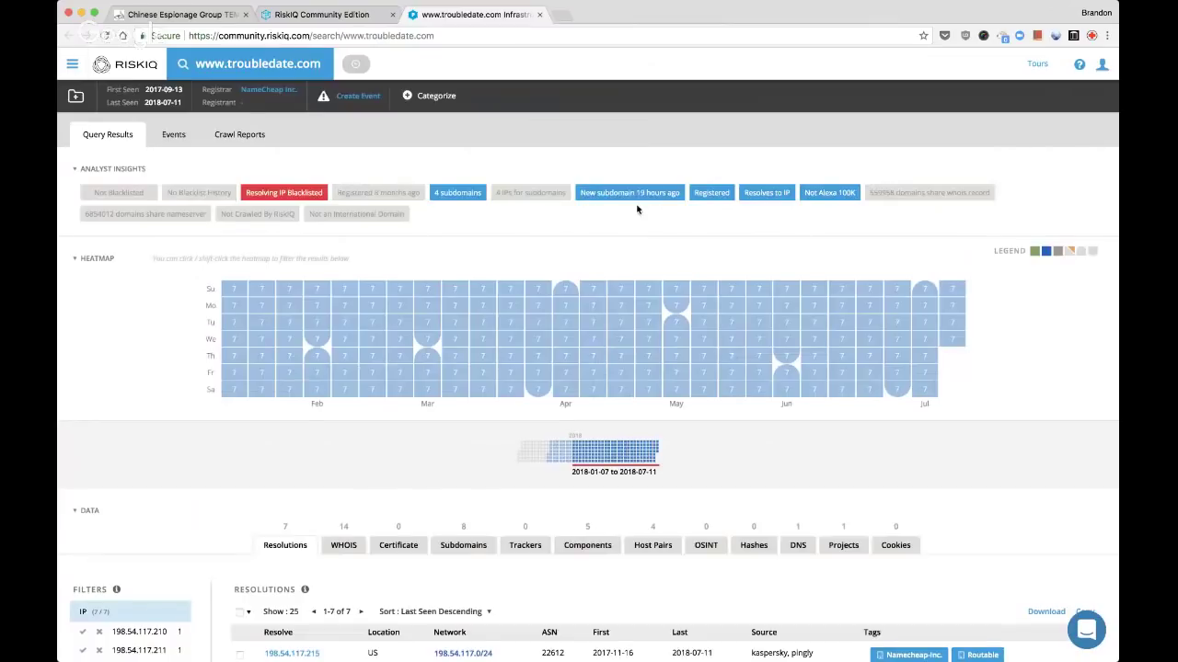
Check which projects include troubledate.com, return to its resolved IPs, and close the page
scroll(637, 209, "down", 2)
scroll(626, 368, "down", 2)
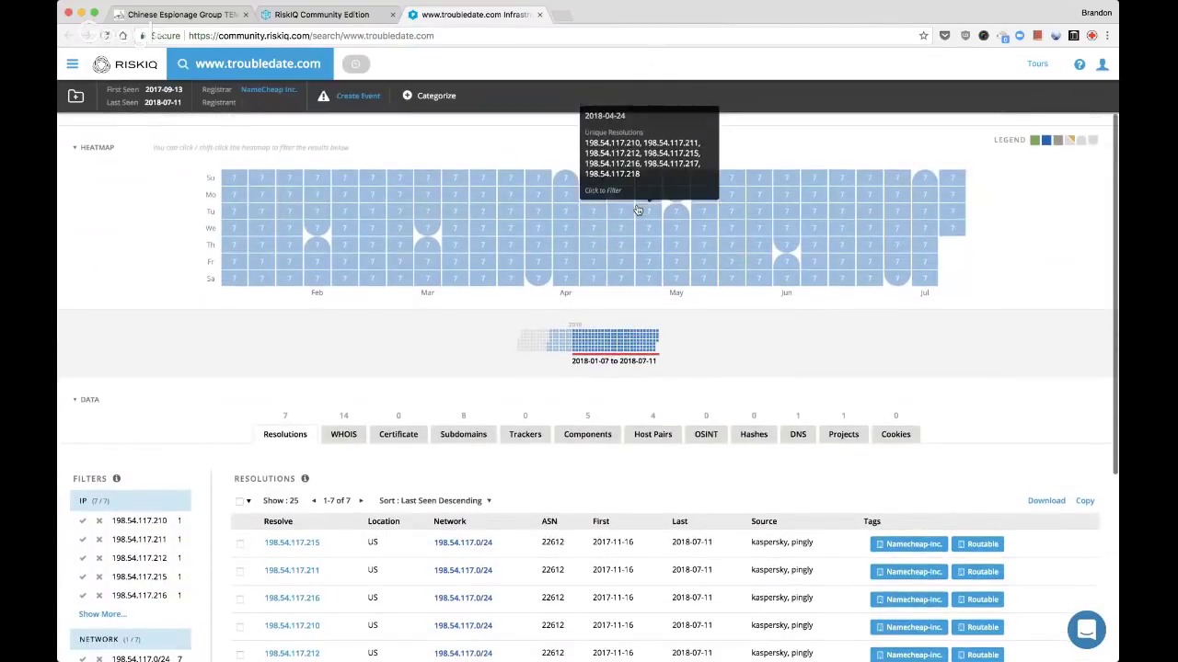
scroll(621, 411, "down", 3)
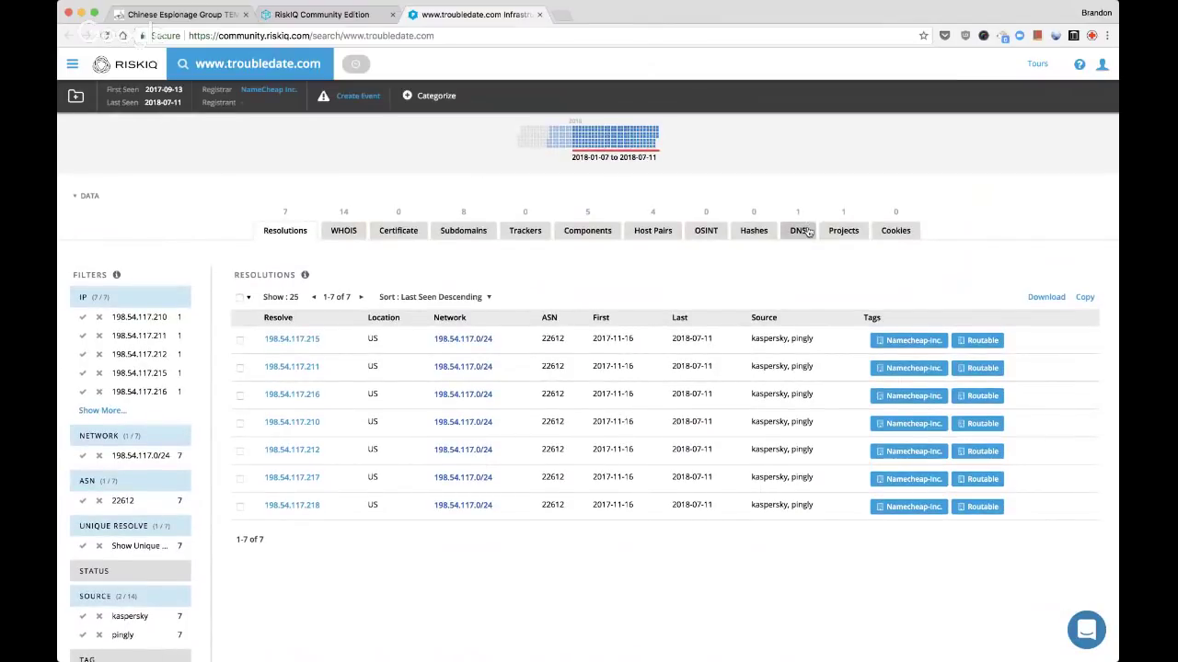
left_click(825, 234)
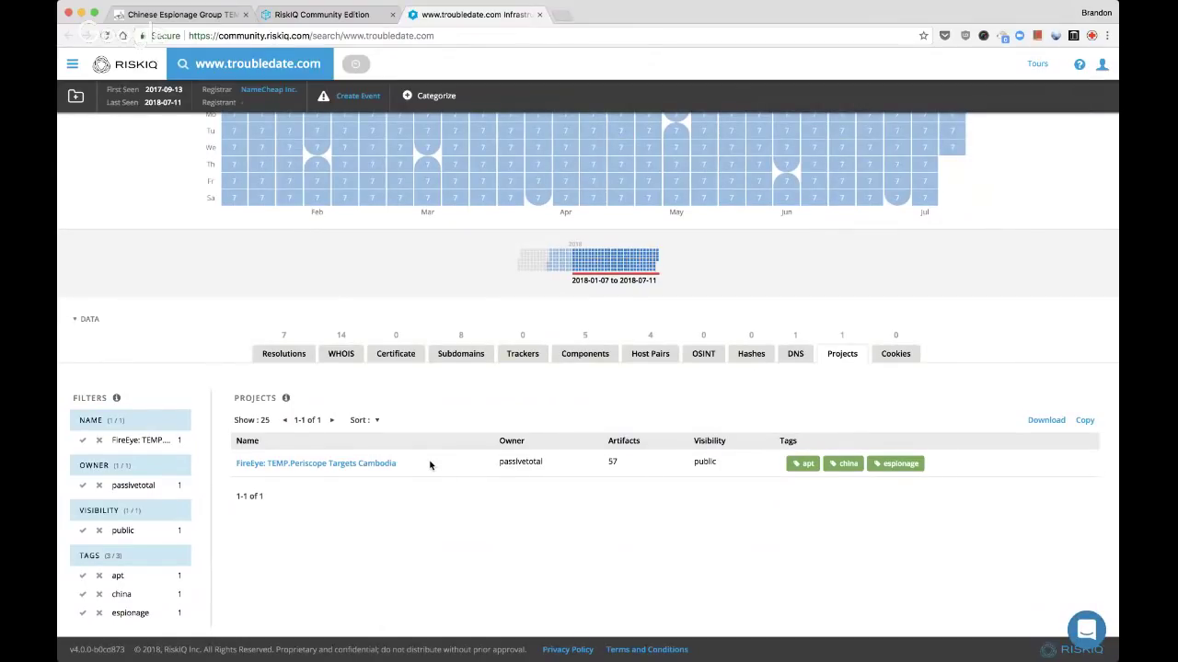
left_click(274, 357)
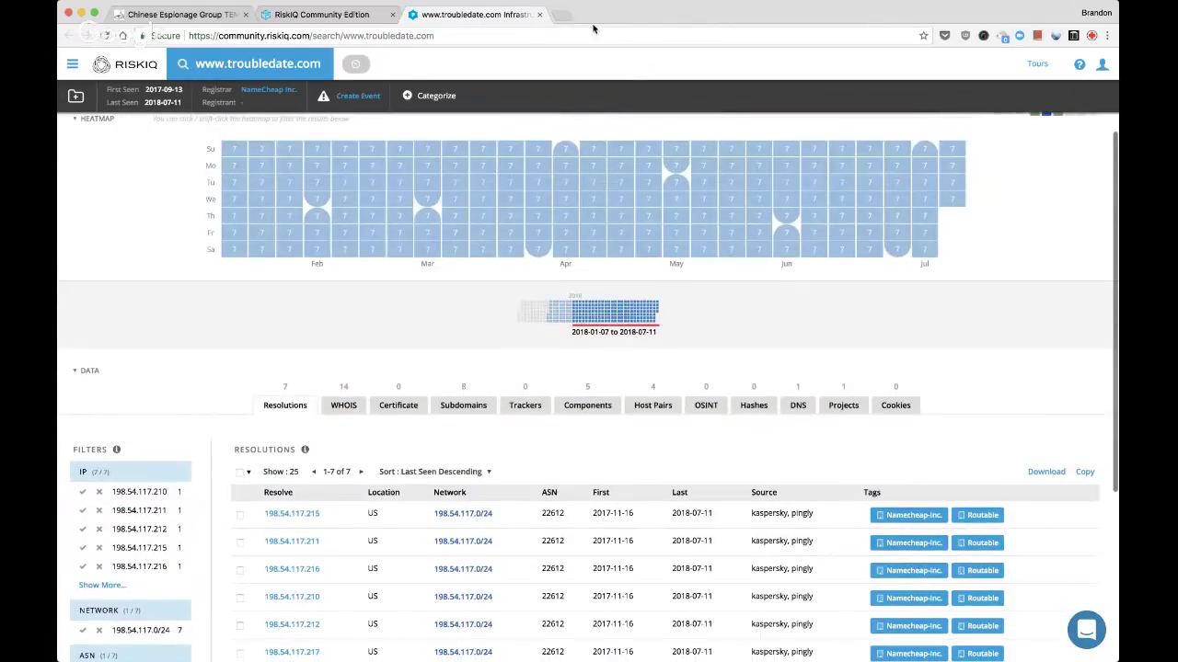
left_click(540, 15)
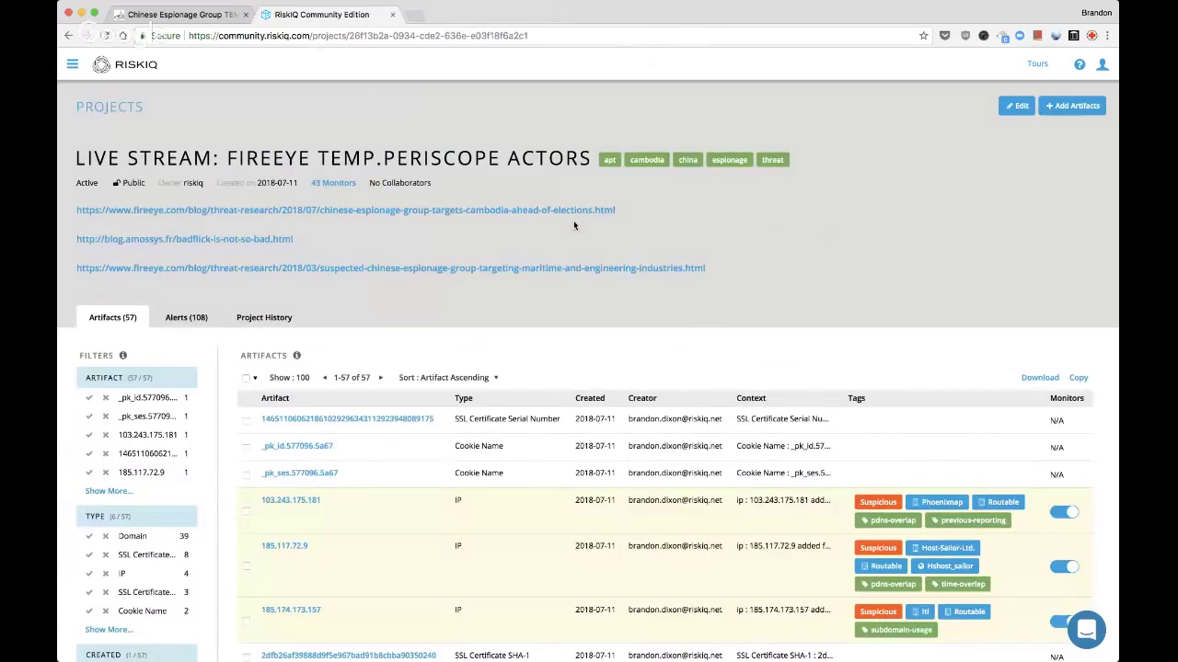
Reload the TEMP.Periscope project, review its 58 artifacts, and close the RiskIQ tab
key("super+r")
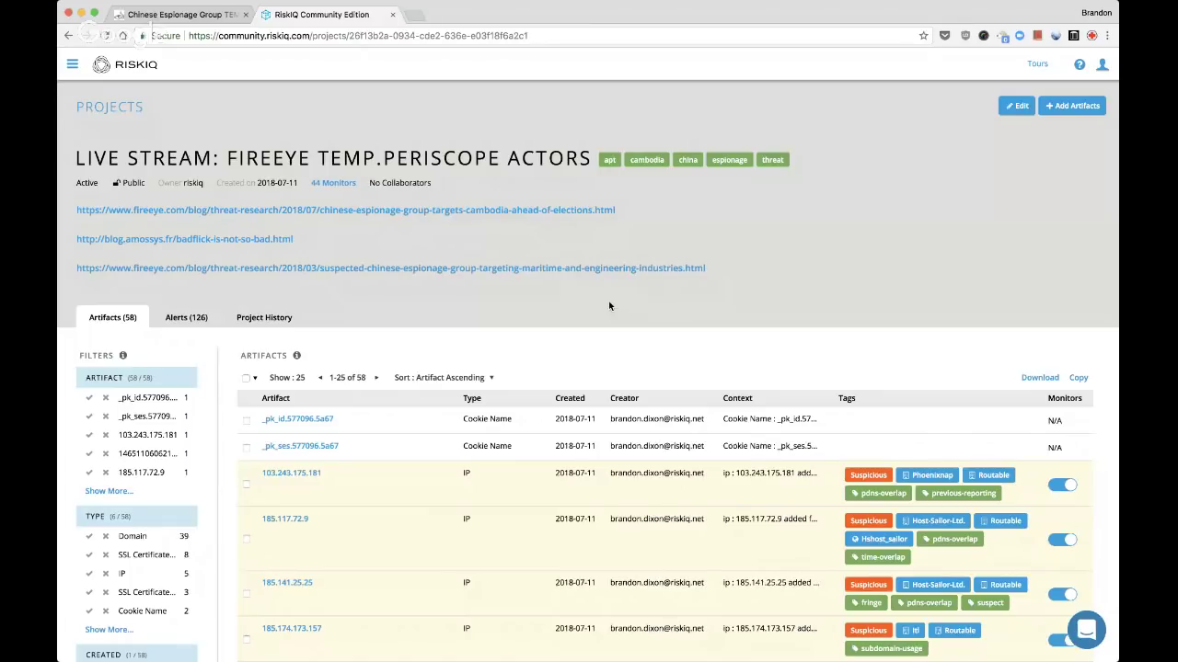
scroll(749, 319, "down", 1)
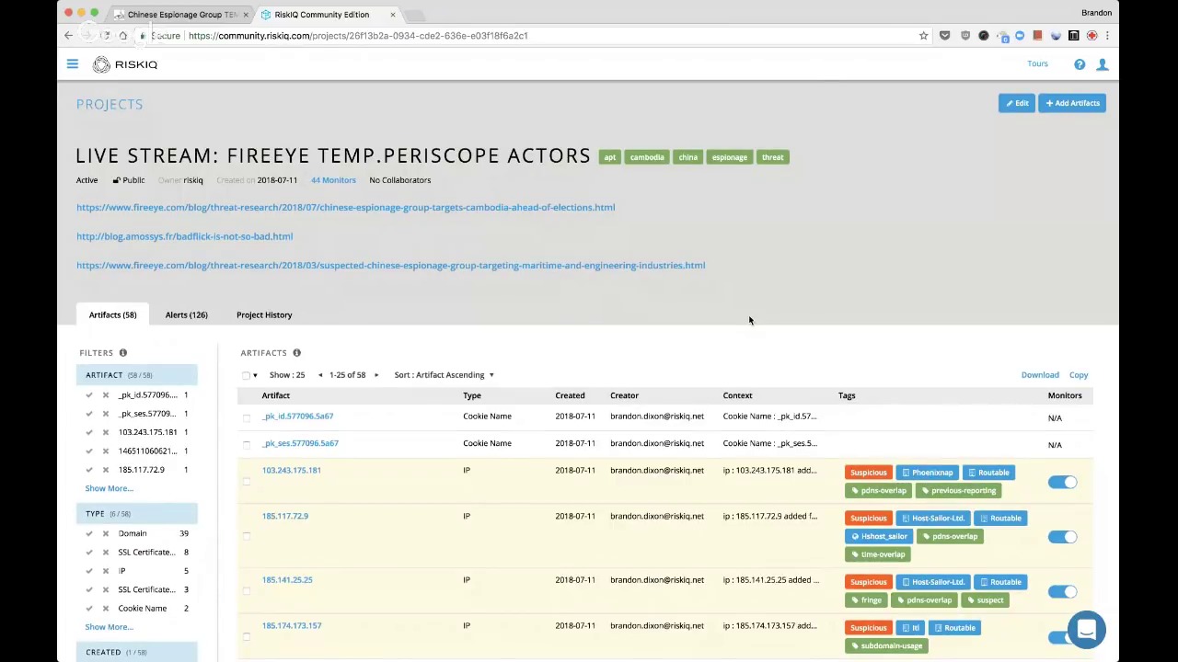
scroll(749, 319, "down", 5)
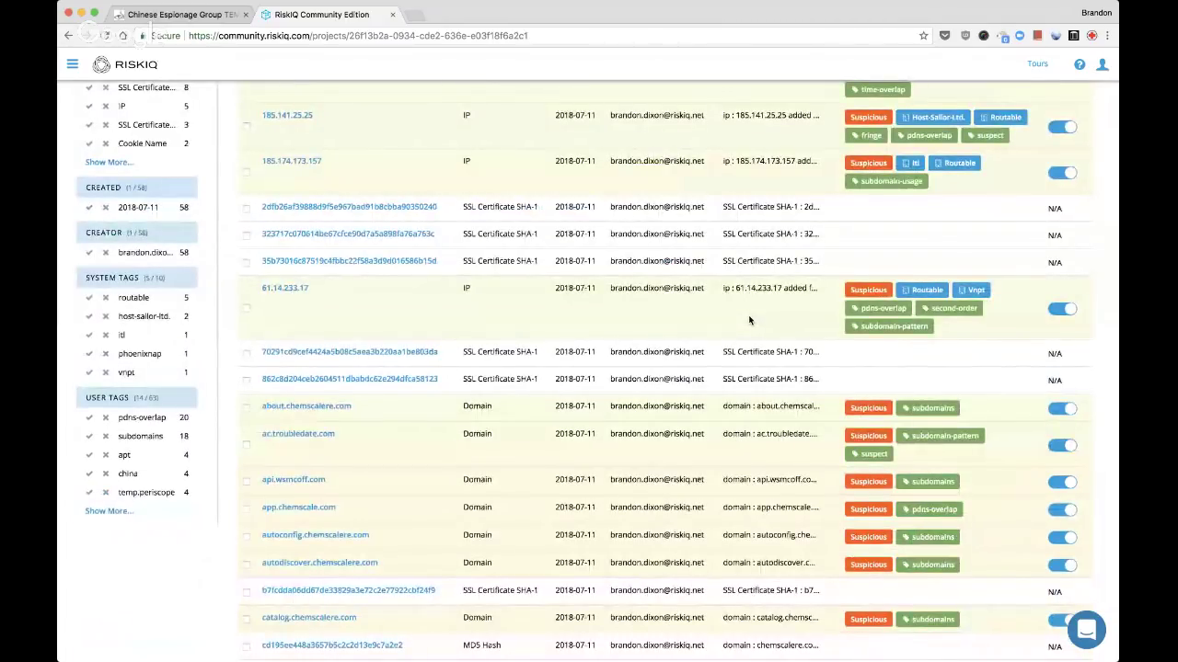
scroll(749, 319, "up", 5)
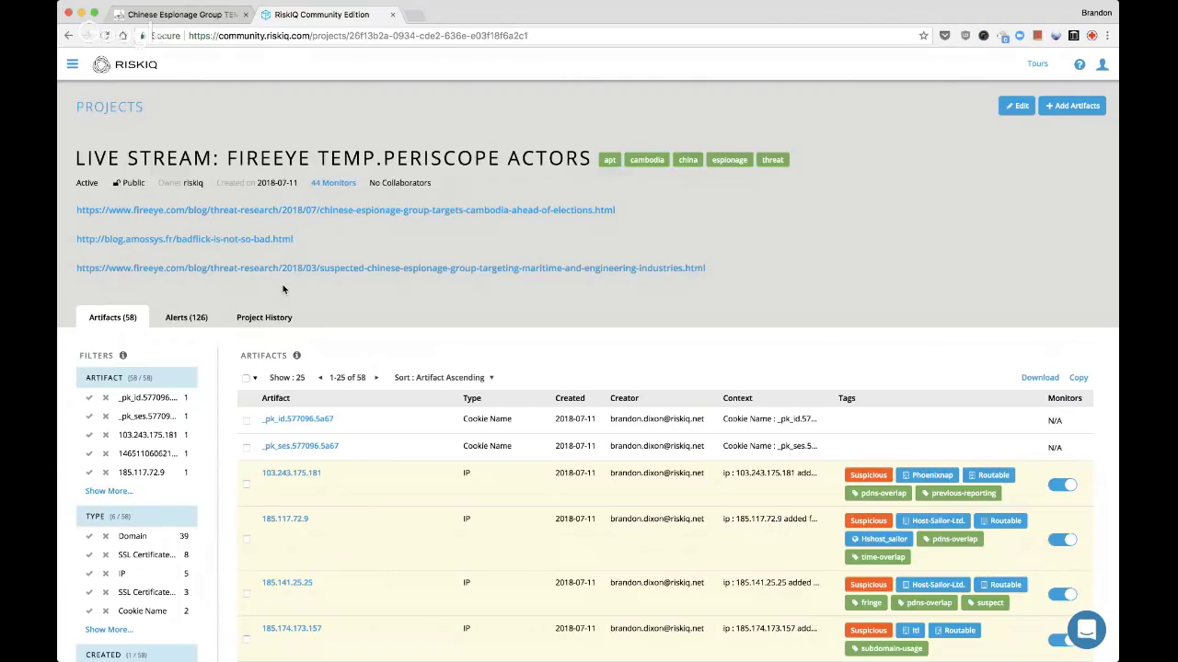
scroll(390, 345, "down", 5)
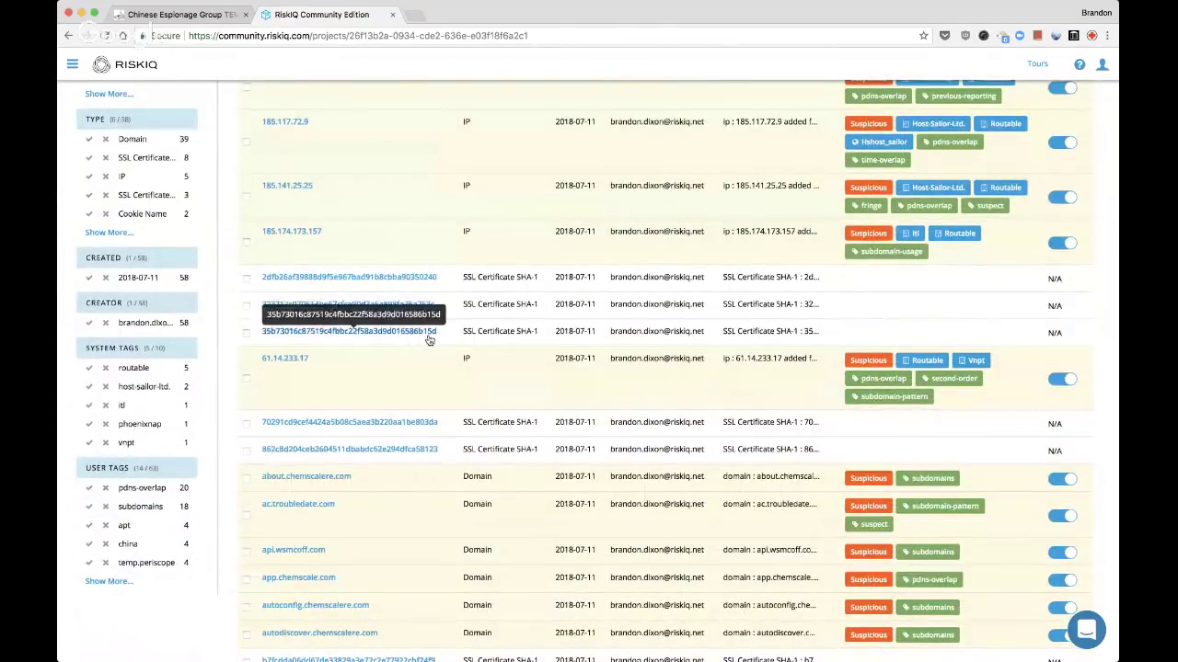
scroll(428, 340, "down", 3)
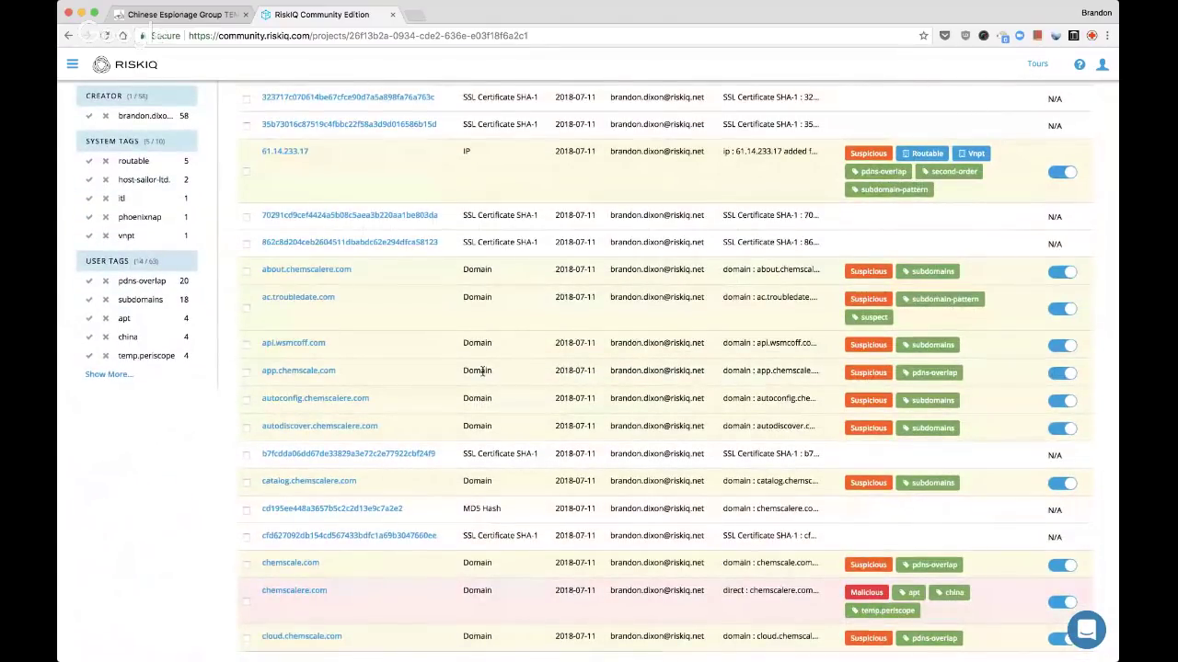
scroll(547, 380, "down", 1)
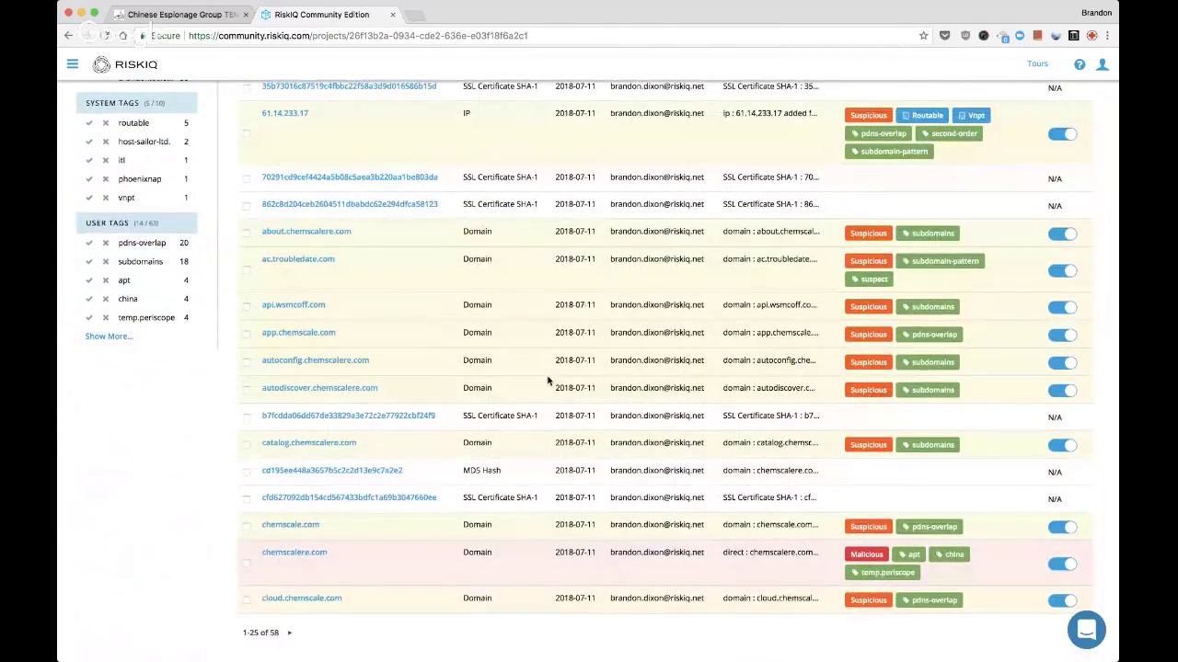
scroll(548, 380, "up", 2)
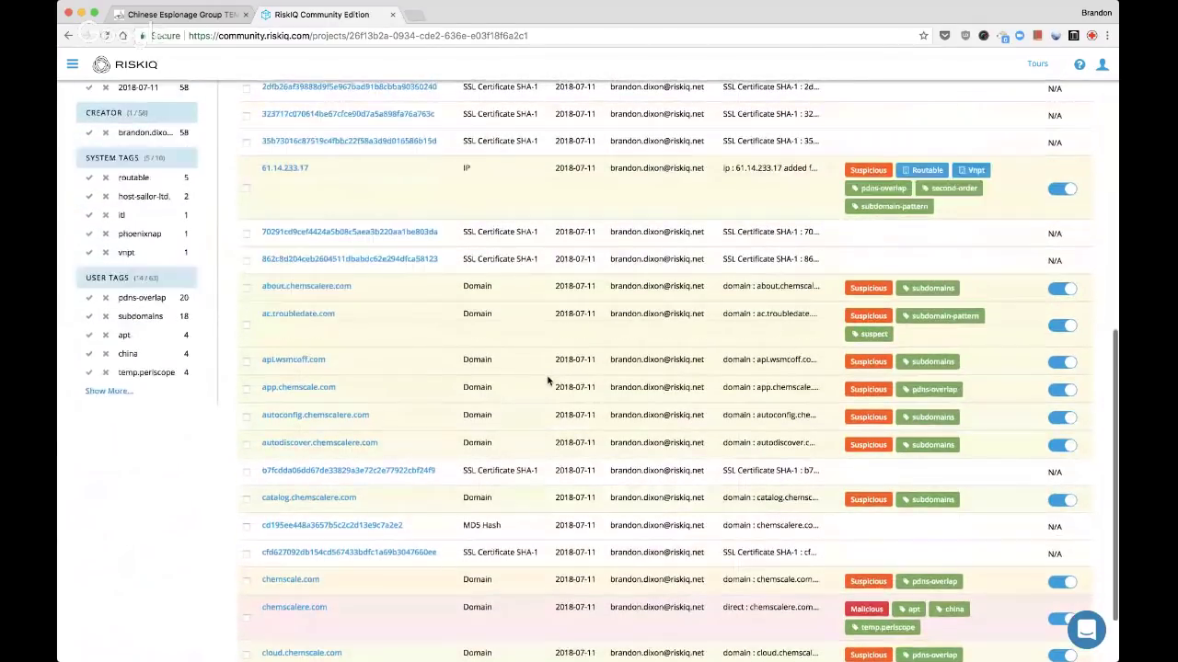
scroll(547, 380, "up", 10)
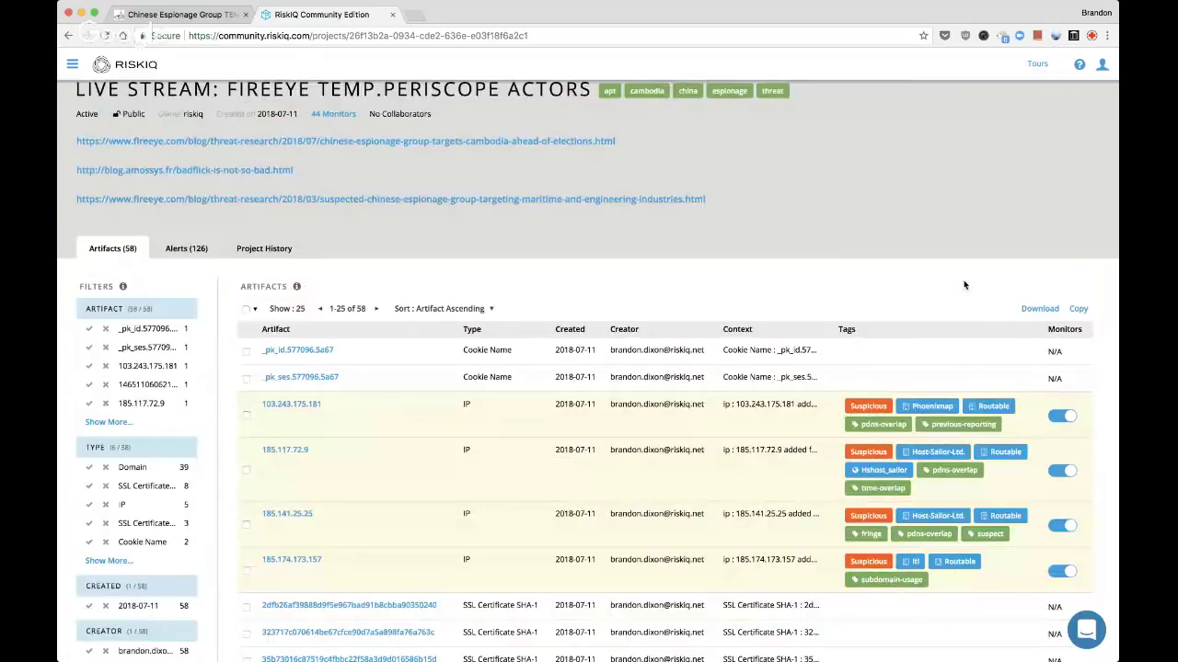
scroll(965, 284, "up", 2)
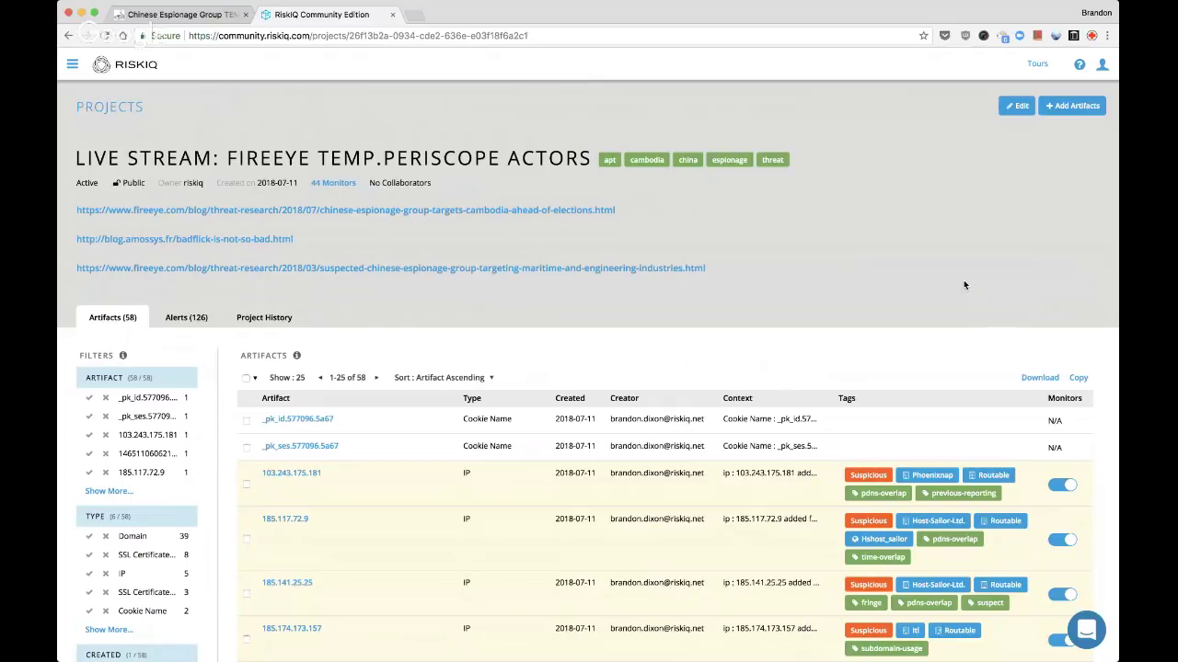
key("super+w")
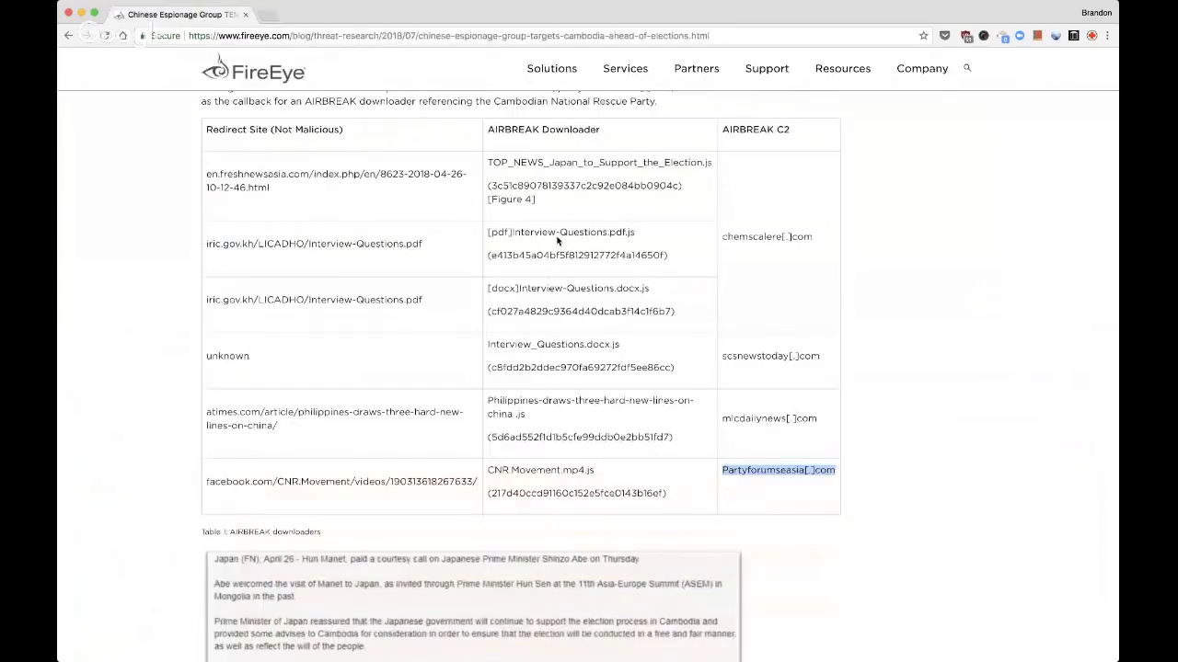